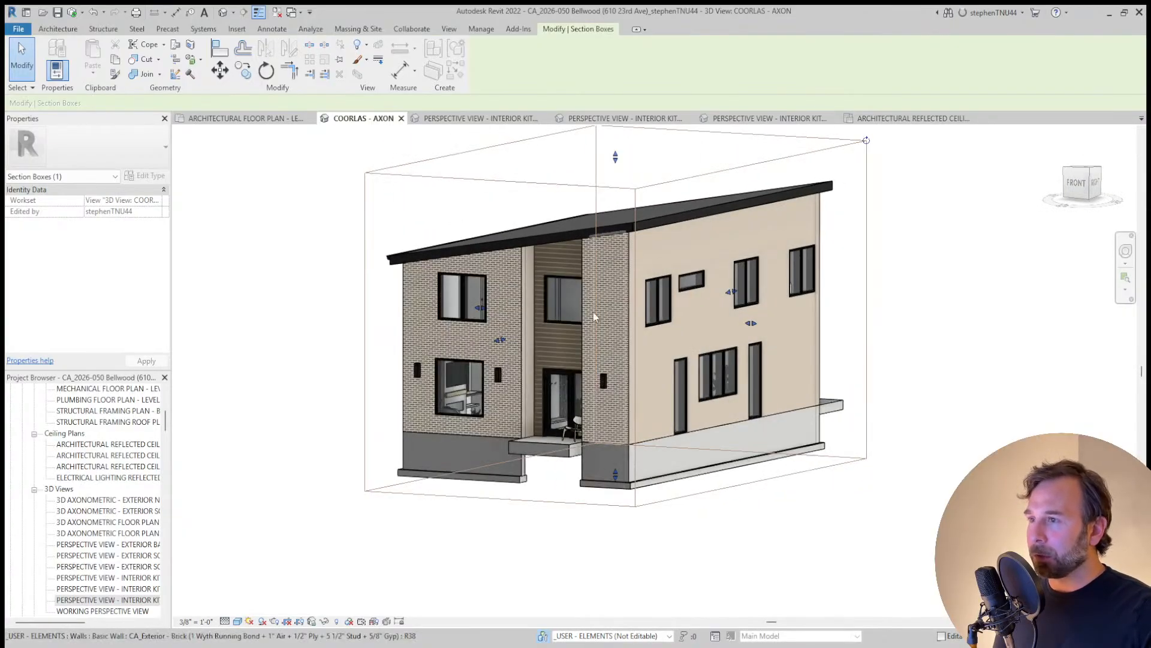
Step: Examine the Interior Kitchen Island and Interior Kitchen Isle perspective views, focusing on the kitchen ceiling and lighting
{"action": "left_click", "coordinate": [453, 120]}
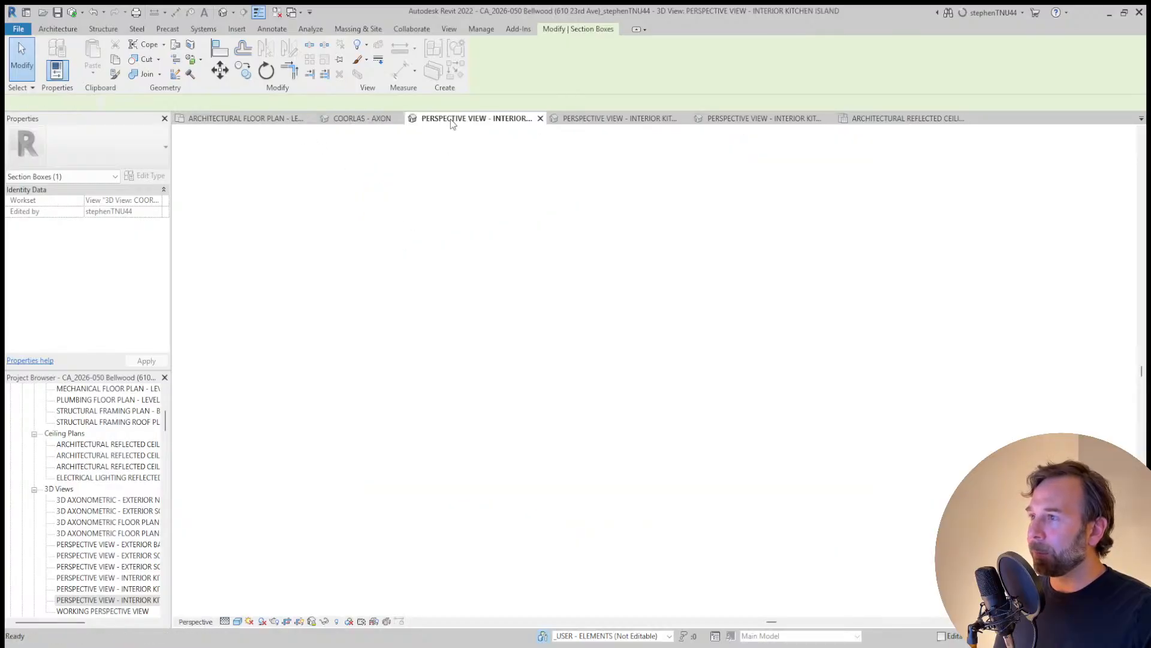
{"action": "left_click", "coordinate": [932, 351]}
{"action": "middle_click_drag", "start_coordinate": [732, 425], "coordinate": [731, 439]}
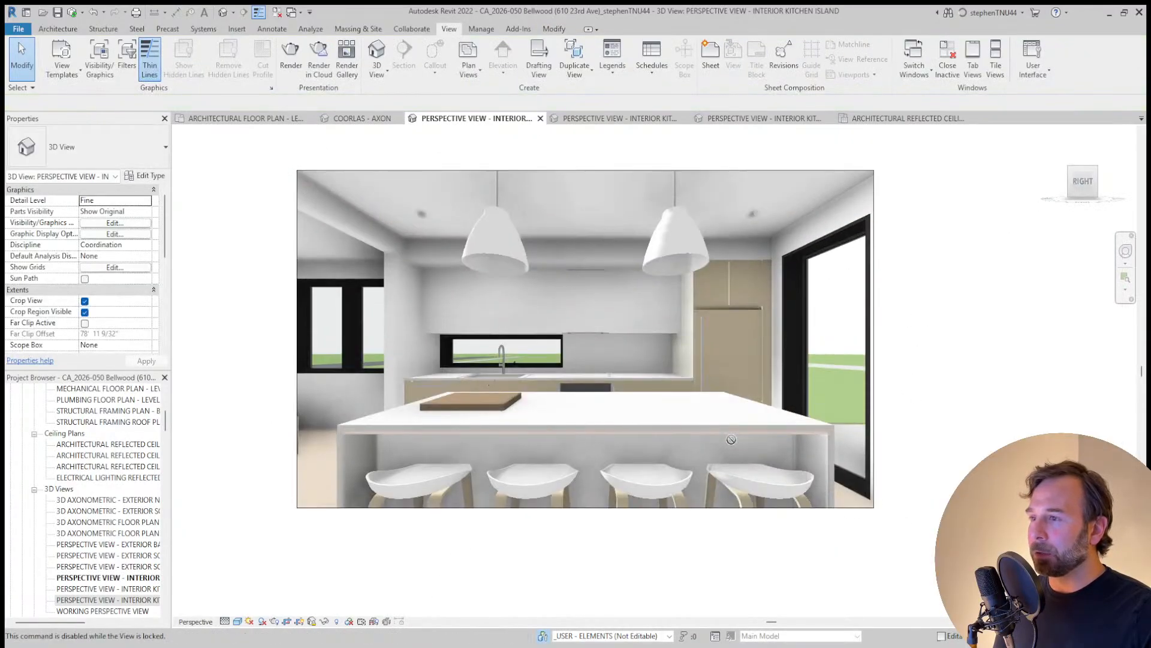
{"action": "scroll", "coordinate": [523, 291], "scroll_direction": "up", "scroll_amount": 3}
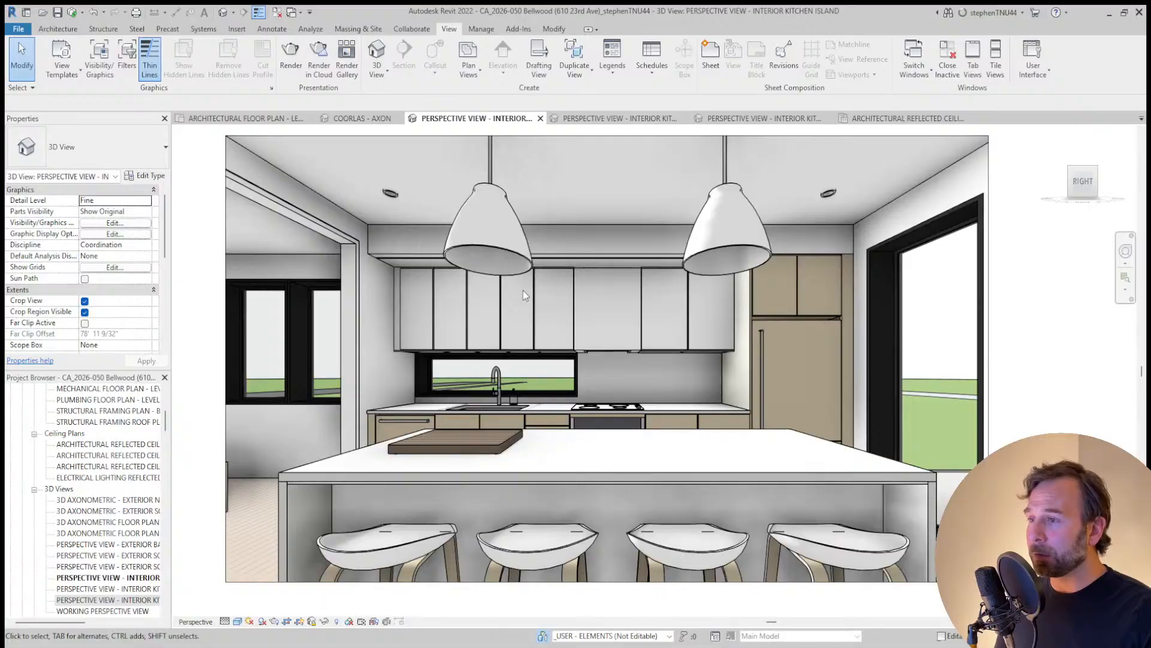
{"action": "scroll", "coordinate": [523, 290], "scroll_direction": "down", "scroll_amount": 2}
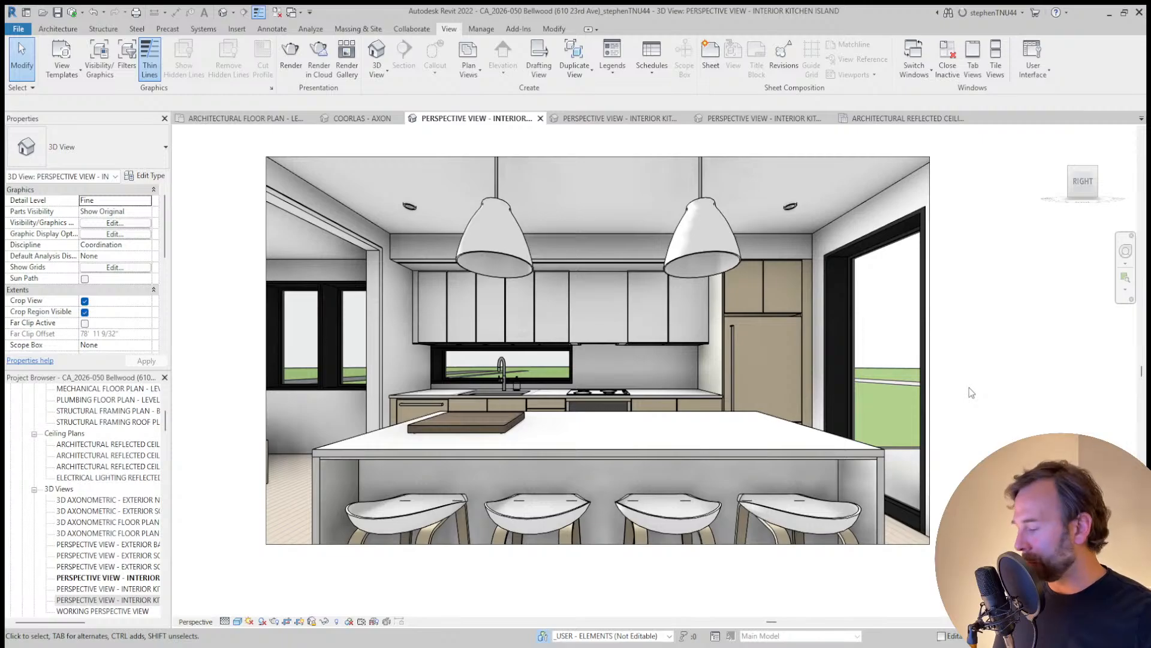
{"action": "left_click", "coordinate": [625, 120]}
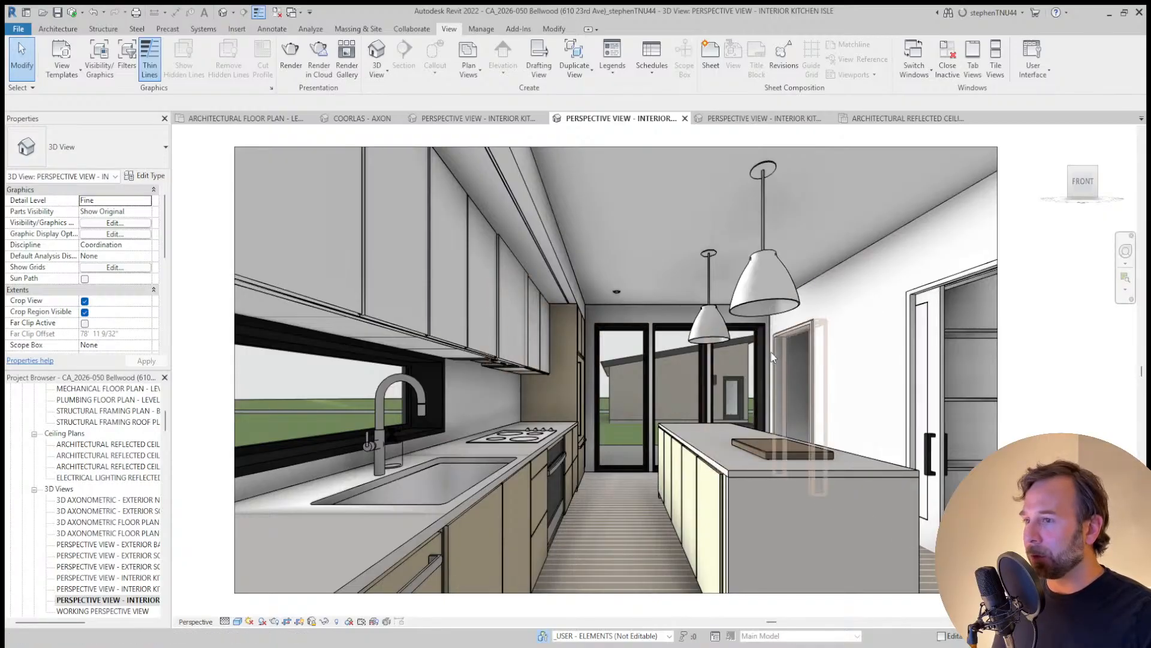
{"action": "scroll", "coordinate": [772, 358], "scroll_direction": "down", "scroll_amount": 1}
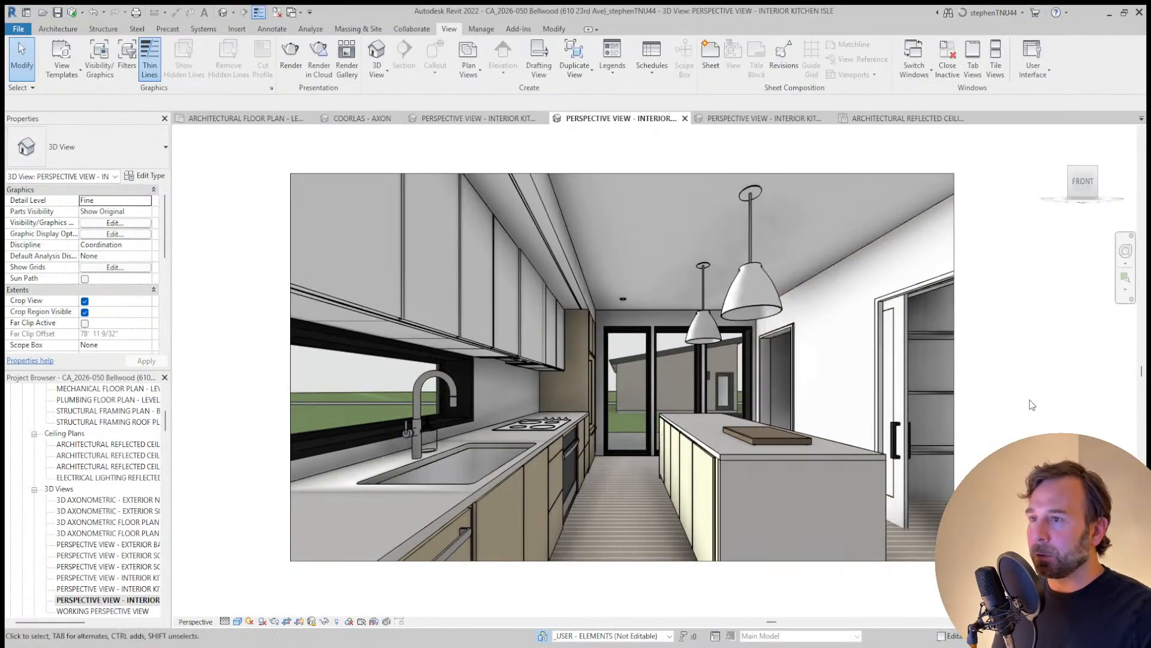
{"action": "scroll", "coordinate": [1032, 404], "scroll_direction": "up", "scroll_amount": 2}
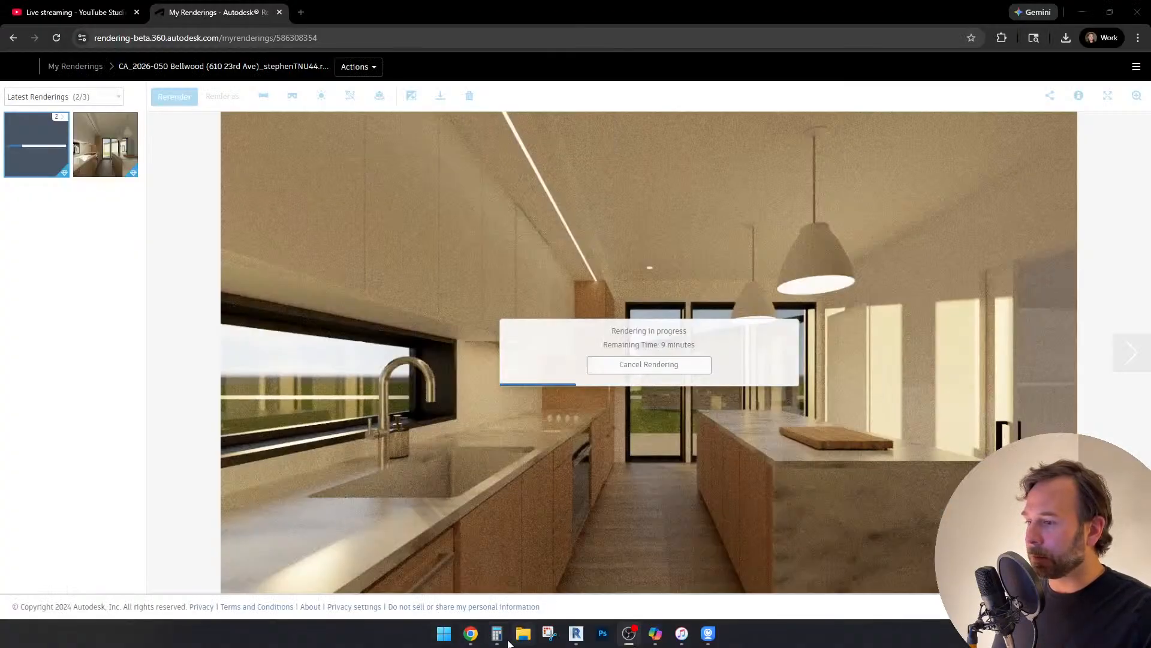
Step: Switch to the Autodesk Rendering page in Chrome and compare the finished kitchen rendering with the one in progress
{"action": "left_click", "coordinate": [470, 633]}
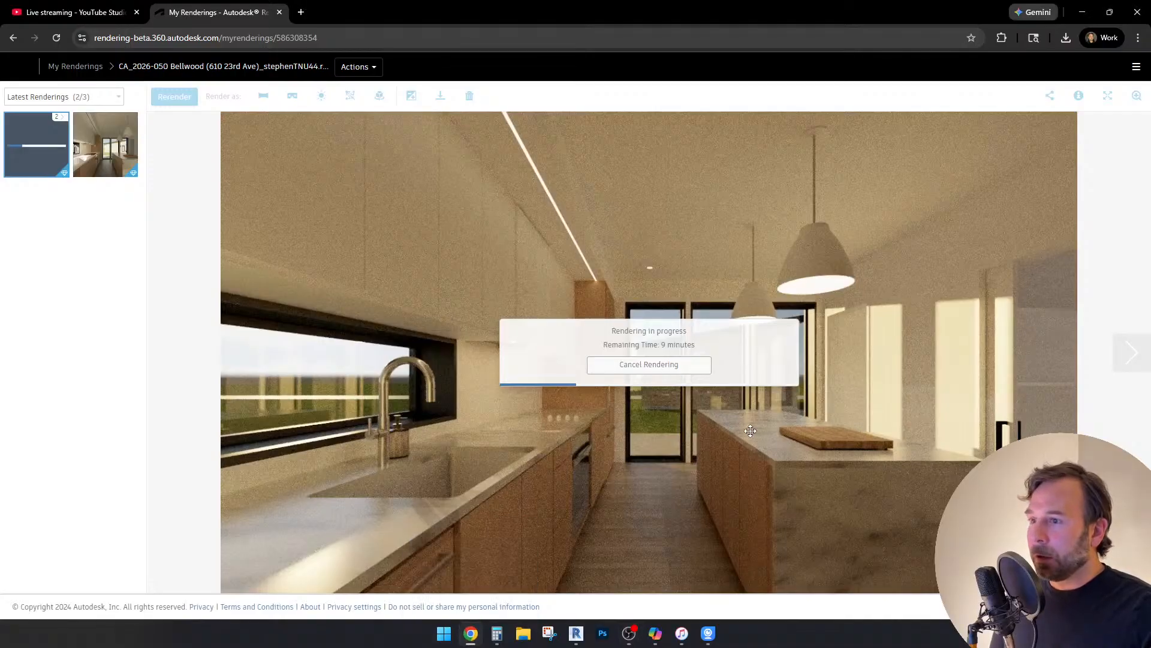
{"action": "left_click", "coordinate": [102, 142]}
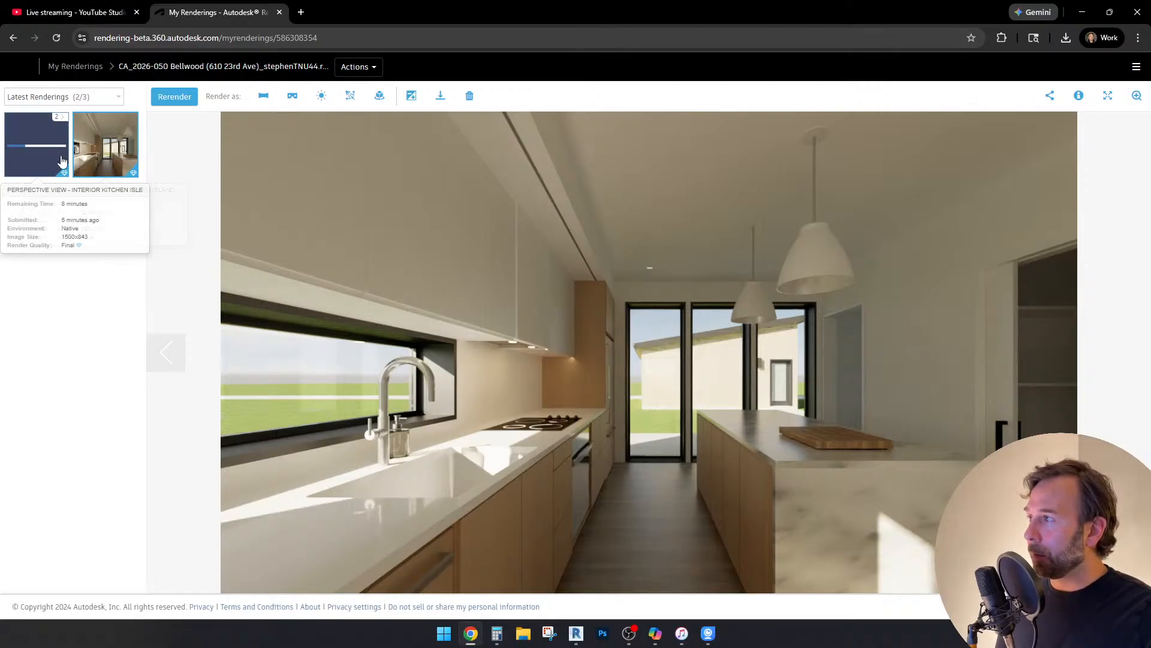
{"action": "left_click", "coordinate": [36, 144]}
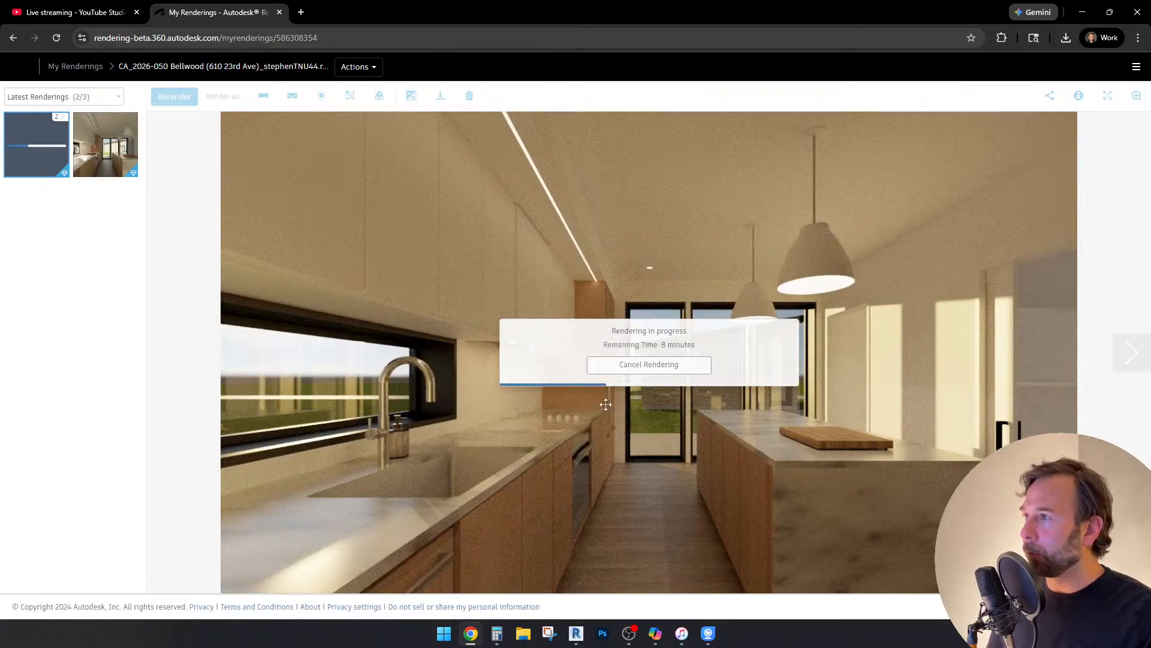
Step: Switch back to Revit and open the Level 01 architectural reflected ceiling plan at the kitchen
{"action": "left_click", "coordinate": [577, 633]}
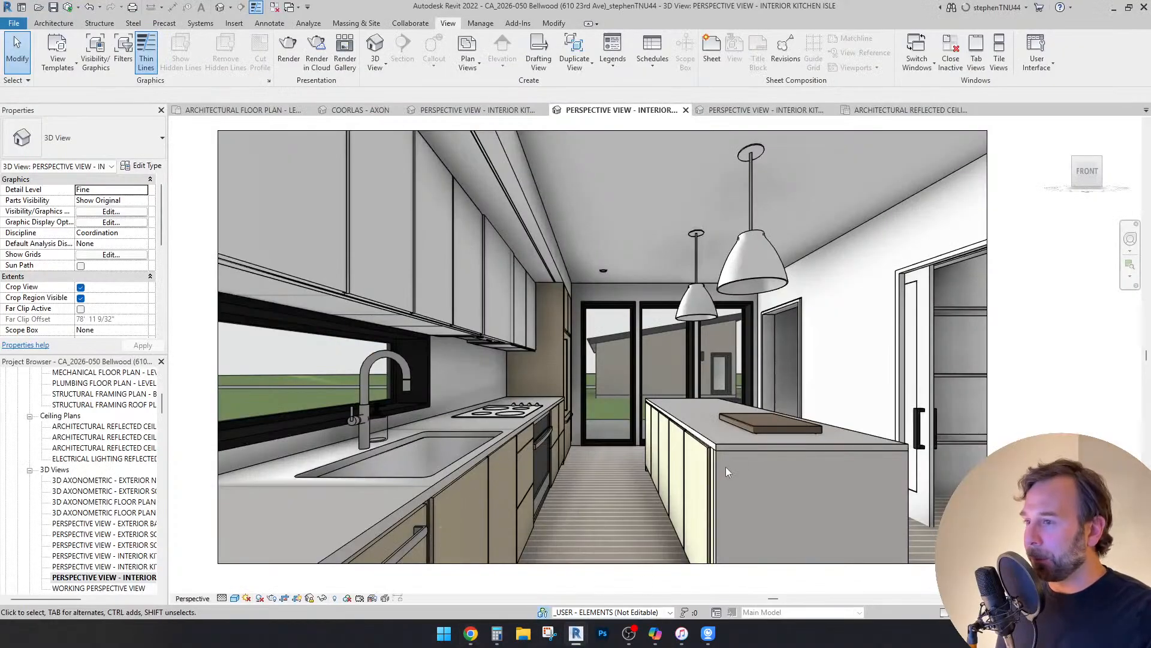
{"action": "left_click", "coordinate": [908, 111]}
{"action": "scroll", "coordinate": [800, 349], "scroll_direction": "down", "scroll_amount": 4}
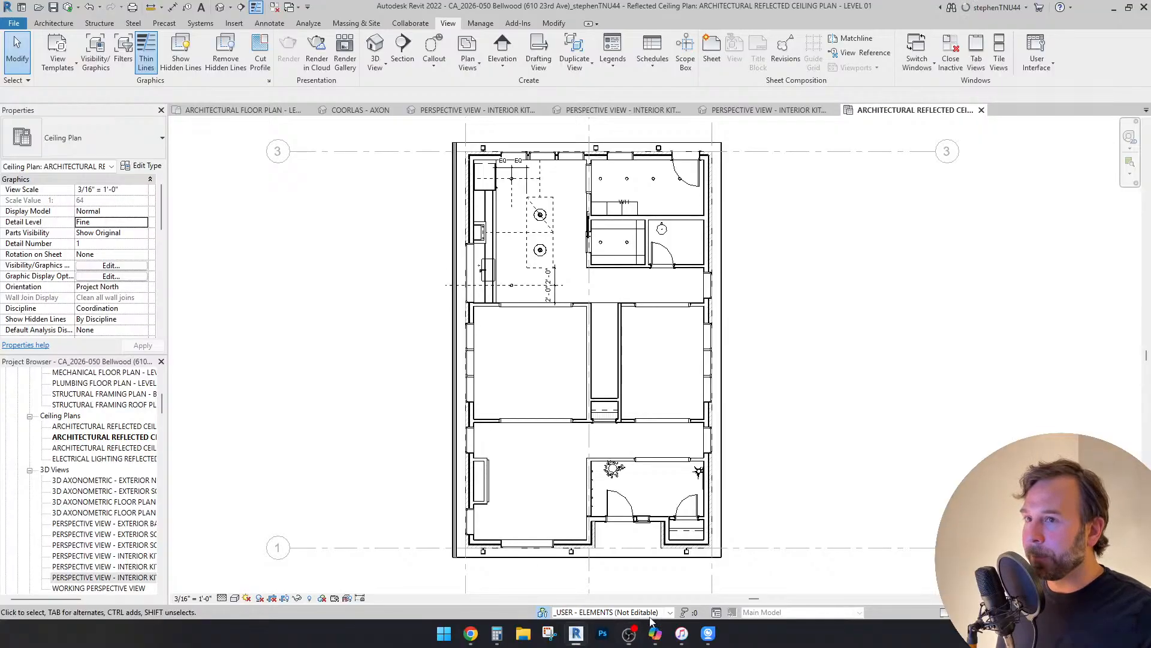
{"action": "scroll", "coordinate": [517, 216], "scroll_direction": "up", "scroll_amount": 10}
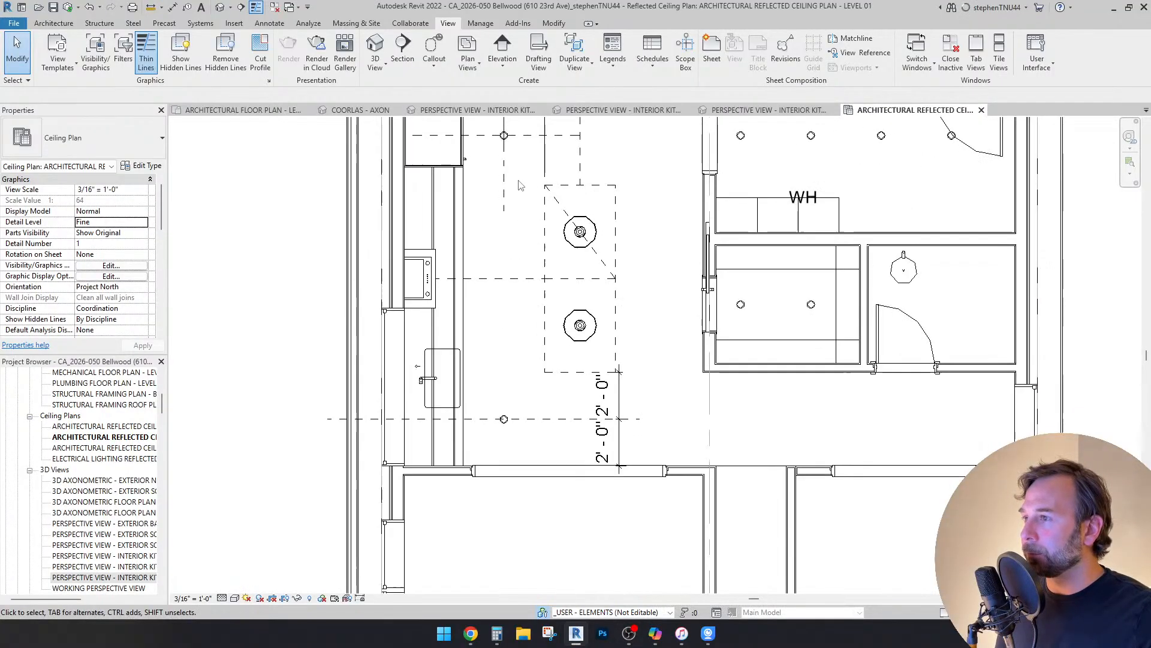
Step: Copy the kitchen's upper recessed downlight about 3'-0" straight down in the plan, keeping it aligned with the original
{"action": "left_click", "coordinate": [543, 195]}
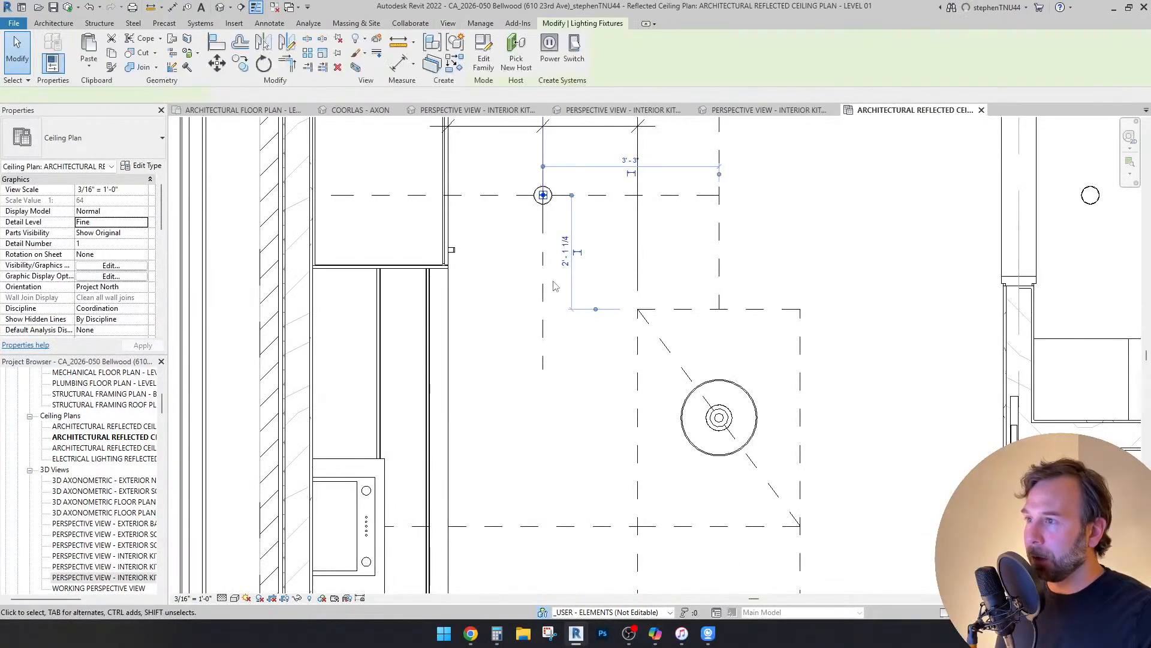
{"action": "scroll", "coordinate": [543, 196], "scroll_direction": "down", "scroll_amount": 3}
{"action": "left_click", "coordinate": [240, 64]}
{"action": "scroll", "coordinate": [549, 226], "scroll_direction": "up", "scroll_amount": 4}
{"action": "left_click", "coordinate": [552, 225]}
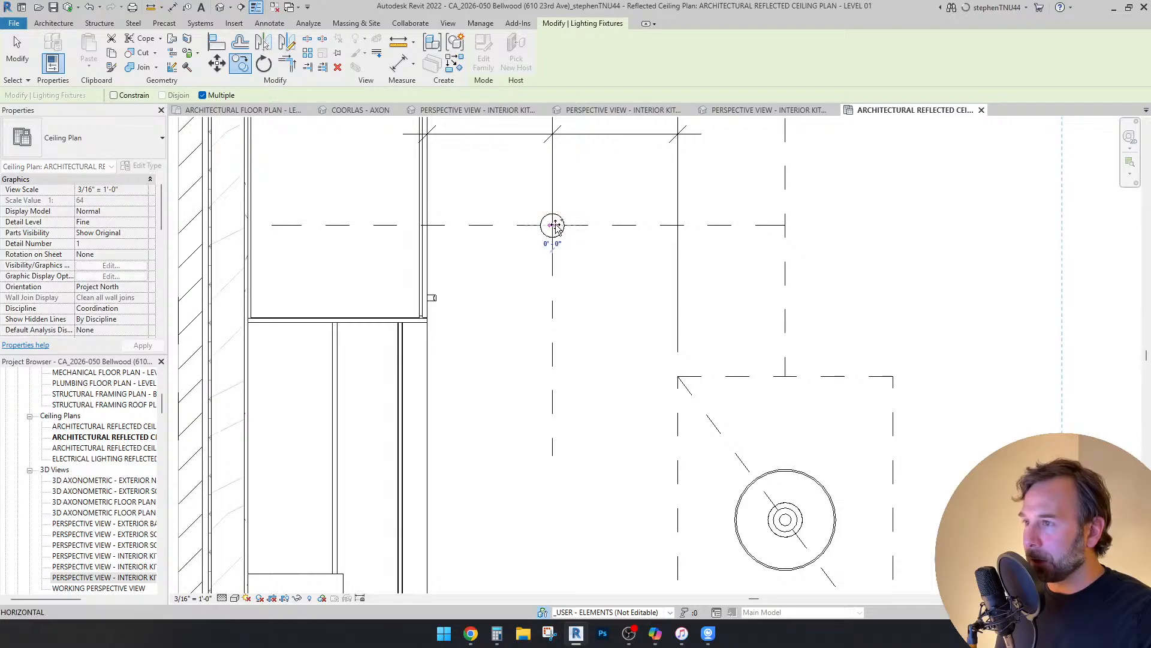
{"action": "scroll", "coordinate": [554, 225], "scroll_direction": "down", "scroll_amount": 4}
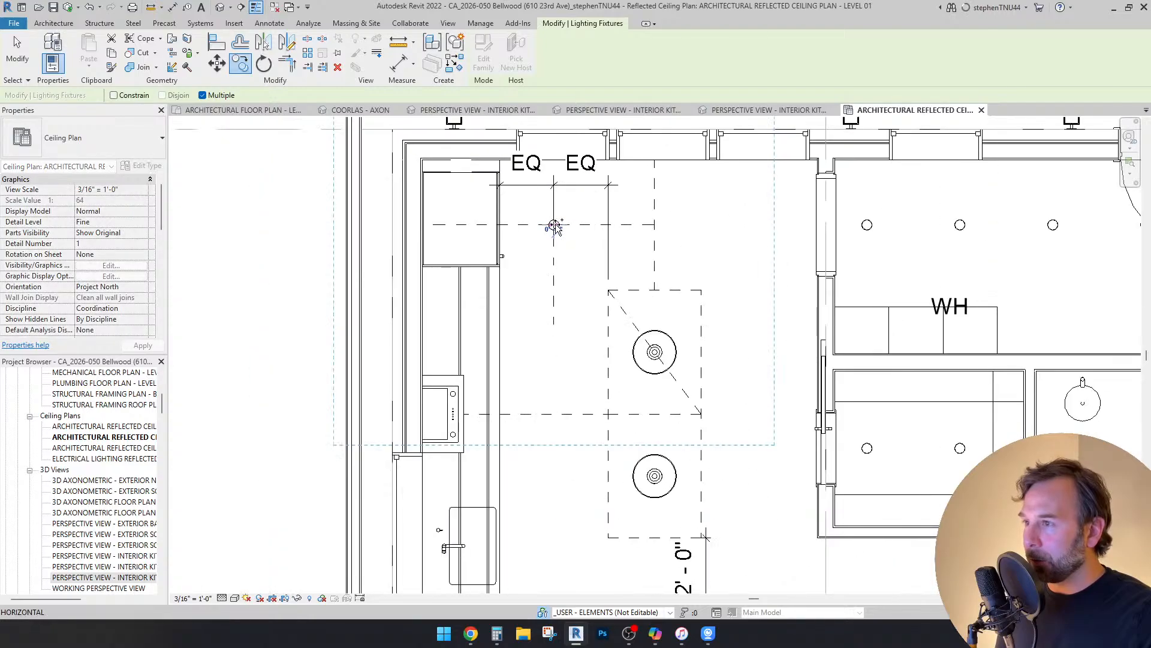
{"action": "left_click", "coordinate": [554, 311]}
{"action": "key", "text": "Escape"}
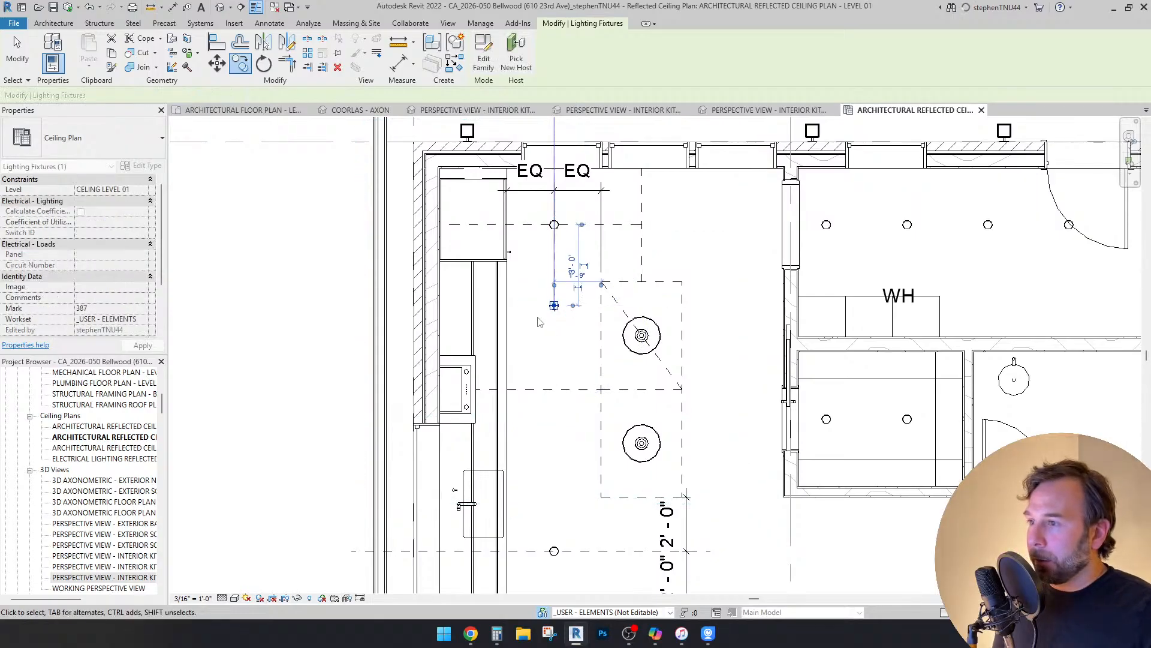
{"action": "scroll", "coordinate": [542, 323], "scroll_direction": "up", "scroll_amount": 2}
{"action": "scroll", "coordinate": [545, 296], "scroll_direction": "down", "scroll_amount": 1}
{"action": "mouse_move", "coordinate": [547, 321]}
{"action": "middle_mouse_down"}
{"action": "mouse_move", "coordinate": [547, 296]}
{"action": "mouse_move", "coordinate": [536, 304]}
{"action": "middle_mouse_up"}
{"action": "scroll", "coordinate": [552, 281], "scroll_direction": "down", "scroll_amount": 2}
{"action": "scroll", "coordinate": [556, 277], "scroll_direction": "up", "scroll_amount": 2}
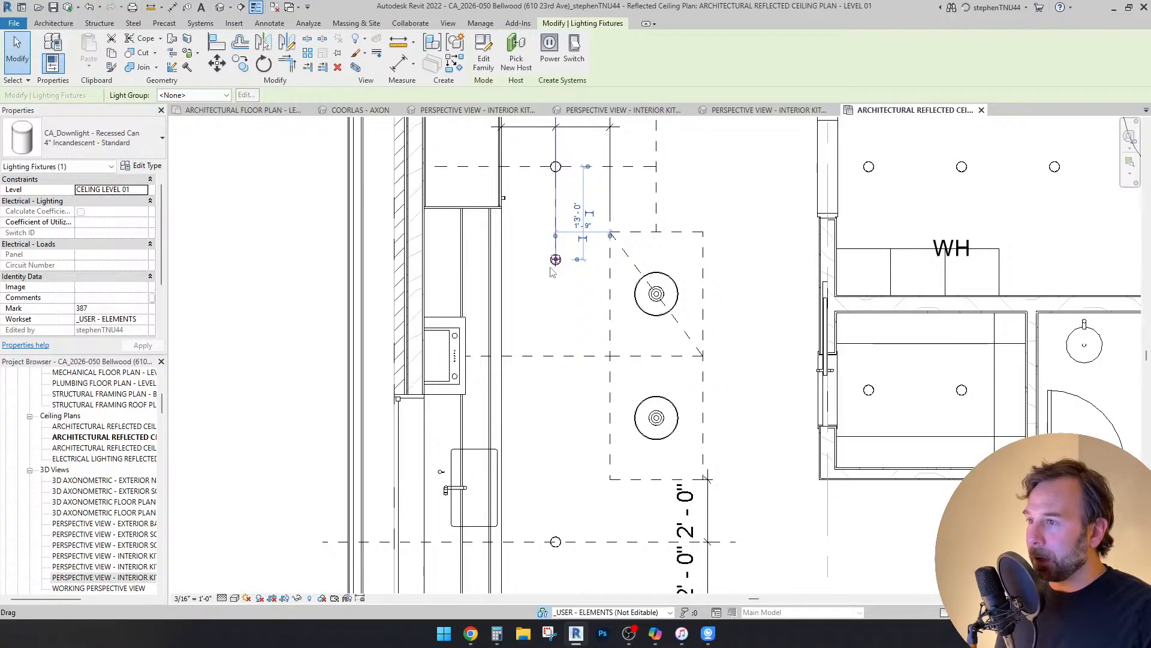
{"action": "key", "text": "Escape"}
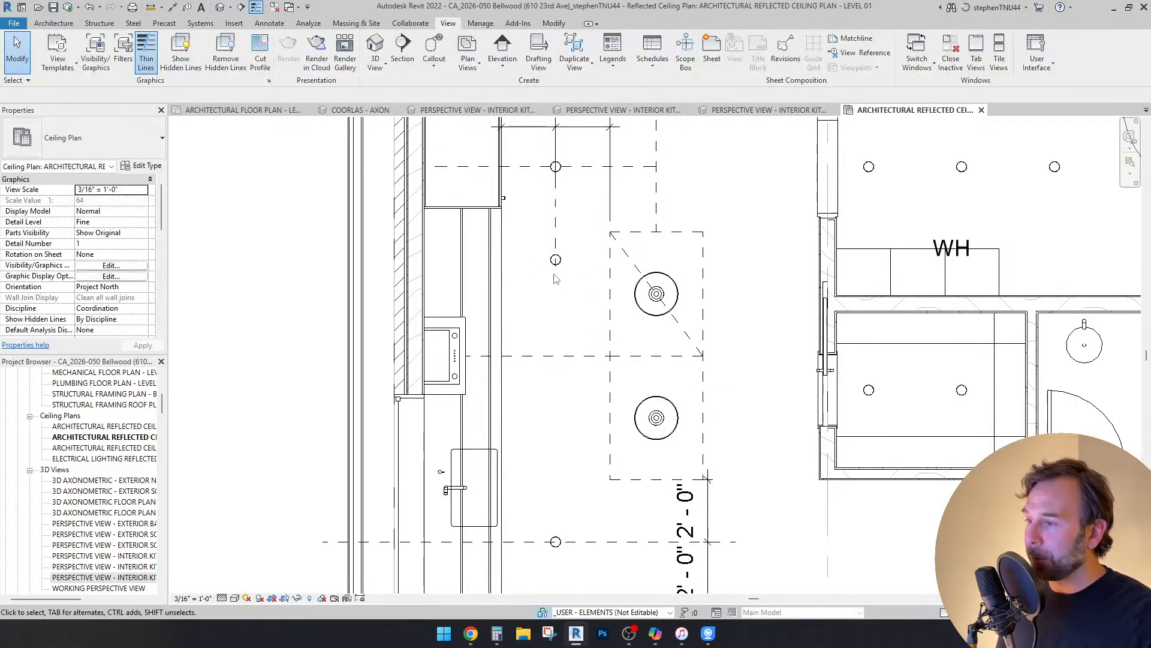
Step: Copy the new downlight about 4'-4" straight down, placing another one in the same row beside the kitchen island
{"action": "middle_click_drag", "start_coordinate": [552, 426], "coordinate": [550, 387]}
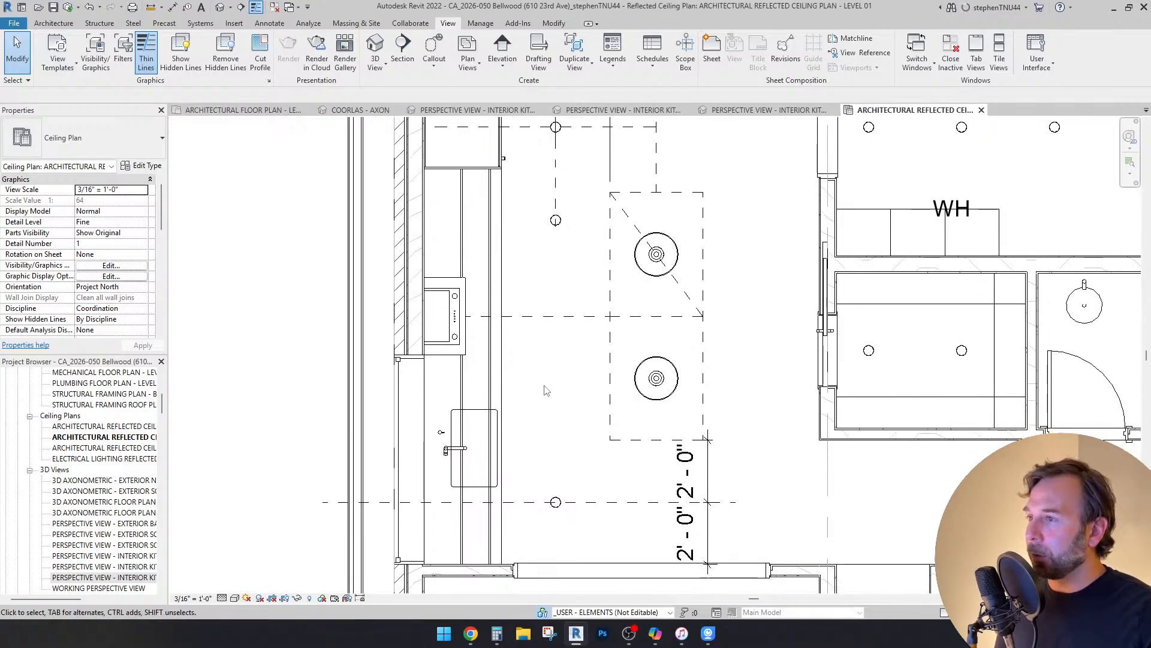
{"action": "scroll", "coordinate": [547, 391], "scroll_direction": "down", "scroll_amount": 1}
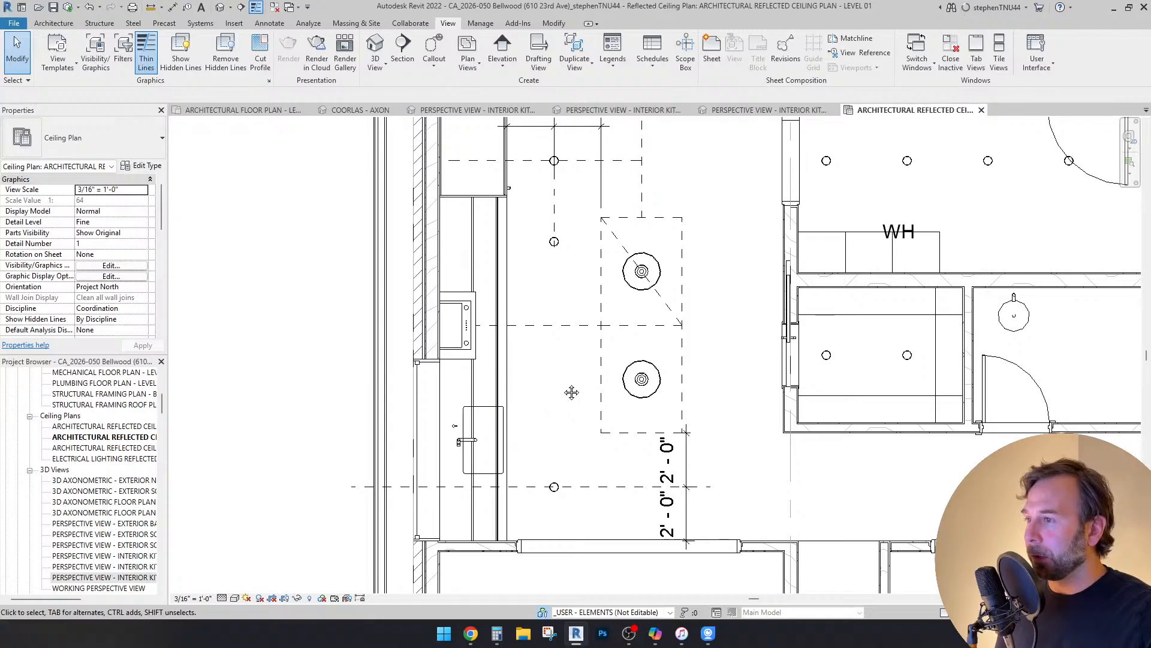
{"action": "middle_click_drag", "start_coordinate": [562, 384], "coordinate": [561, 390]}
{"action": "scroll", "coordinate": [563, 250], "scroll_direction": "up", "scroll_amount": 1}
{"action": "scroll", "coordinate": [564, 251], "scroll_direction": "up", "scroll_amount": 3}
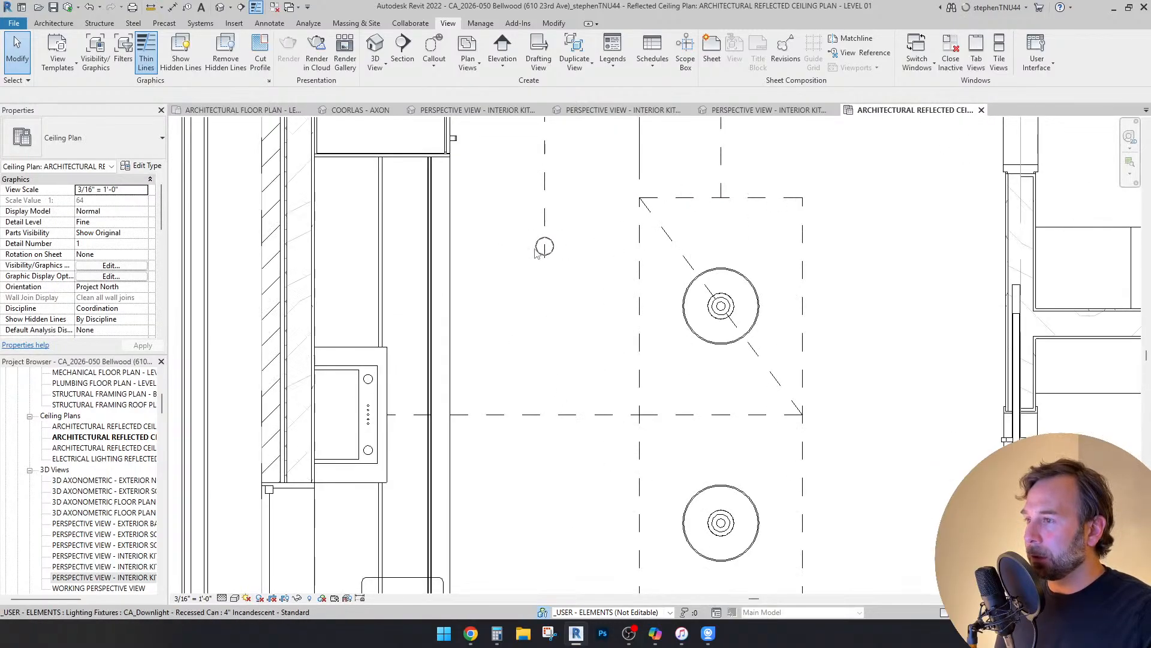
{"action": "scroll", "coordinate": [539, 253], "scroll_direction": "down", "scroll_amount": 4}
{"action": "left_click", "coordinate": [542, 247]}
{"action": "key", "text": "m"}
{"action": "key", "text": "v"}
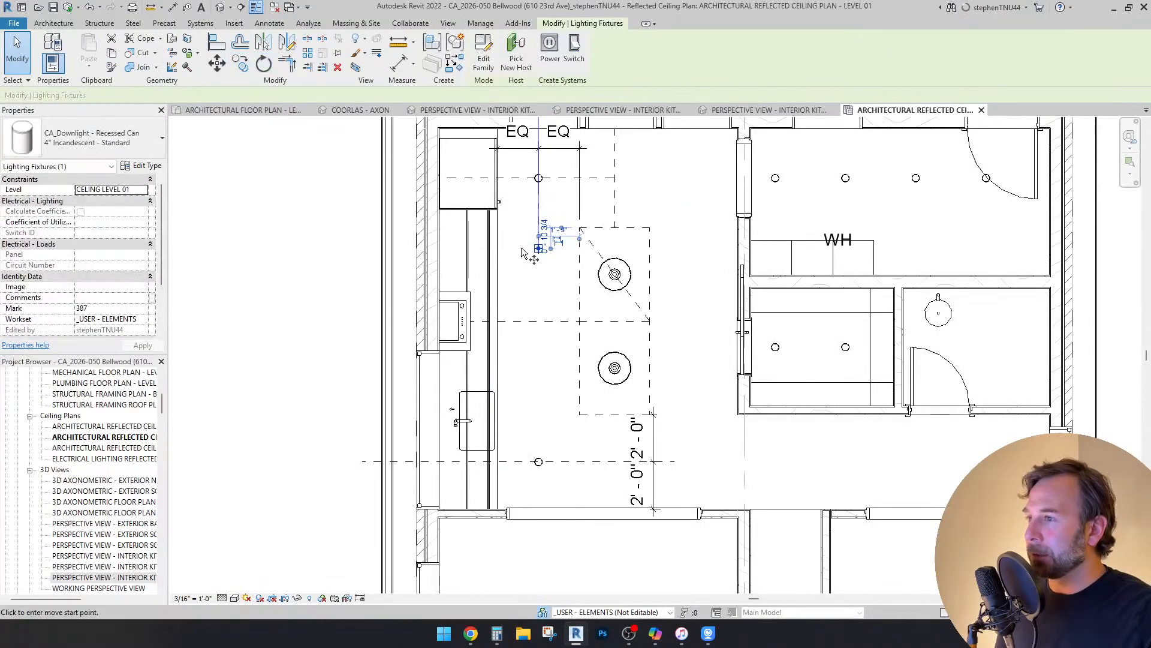
{"action": "scroll", "coordinate": [521, 252], "scroll_direction": "up", "scroll_amount": 2}
{"action": "left_click", "coordinate": [522, 246]}
{"action": "left_click", "coordinate": [523, 381]}
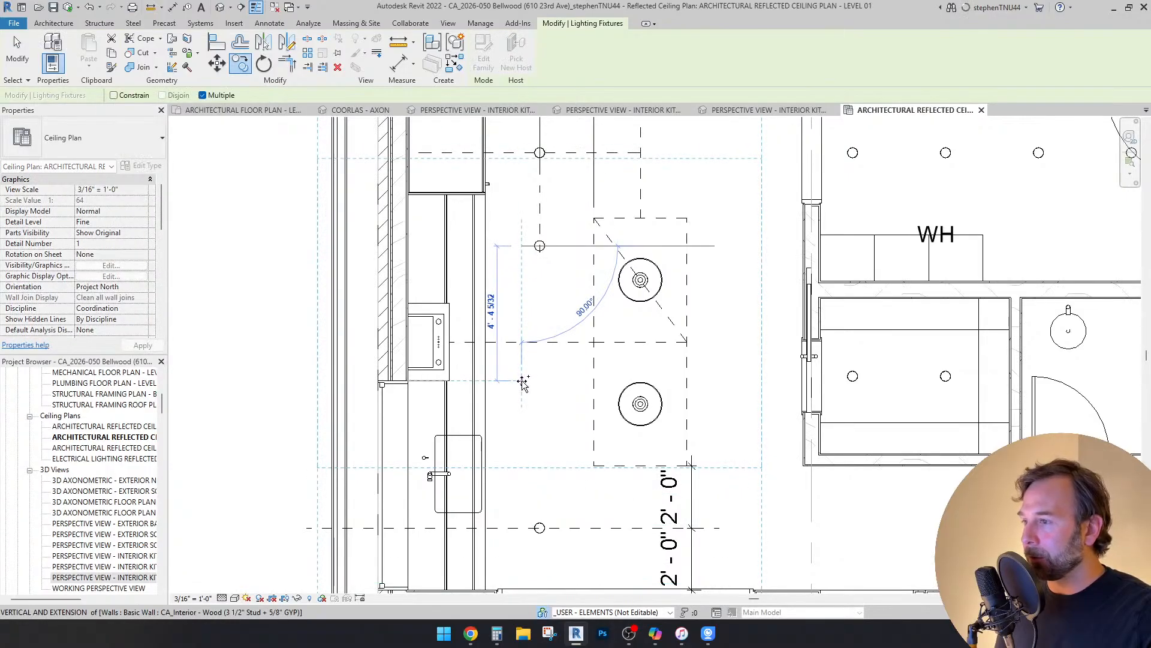
Step: Add an aligned dimension string through the centers of the four downlights in the kitchen row
{"action": "left_click", "coordinate": [269, 22]}
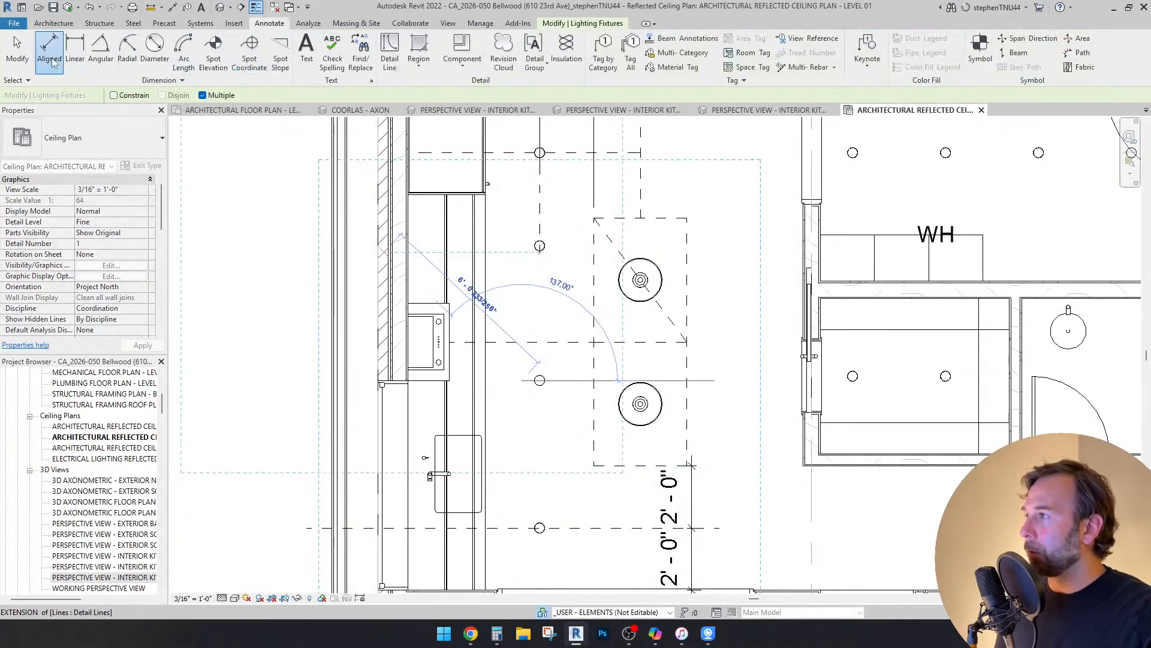
{"action": "left_click", "coordinate": [602, 290]}
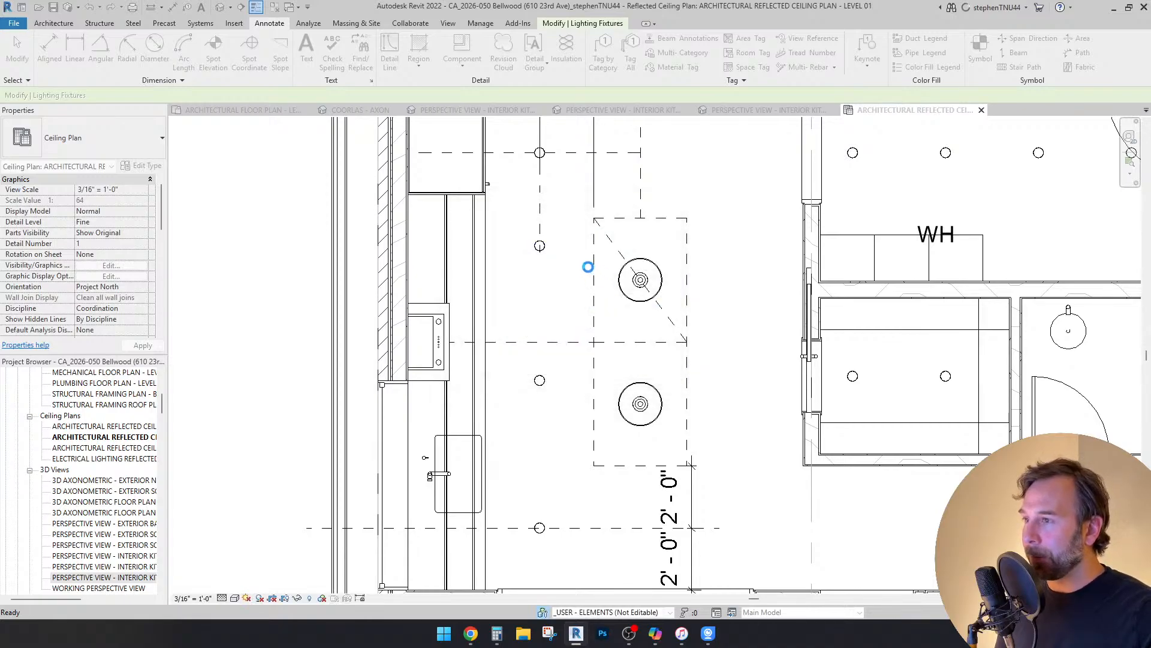
{"action": "key", "text": "d"}
{"action": "key", "text": "i"}
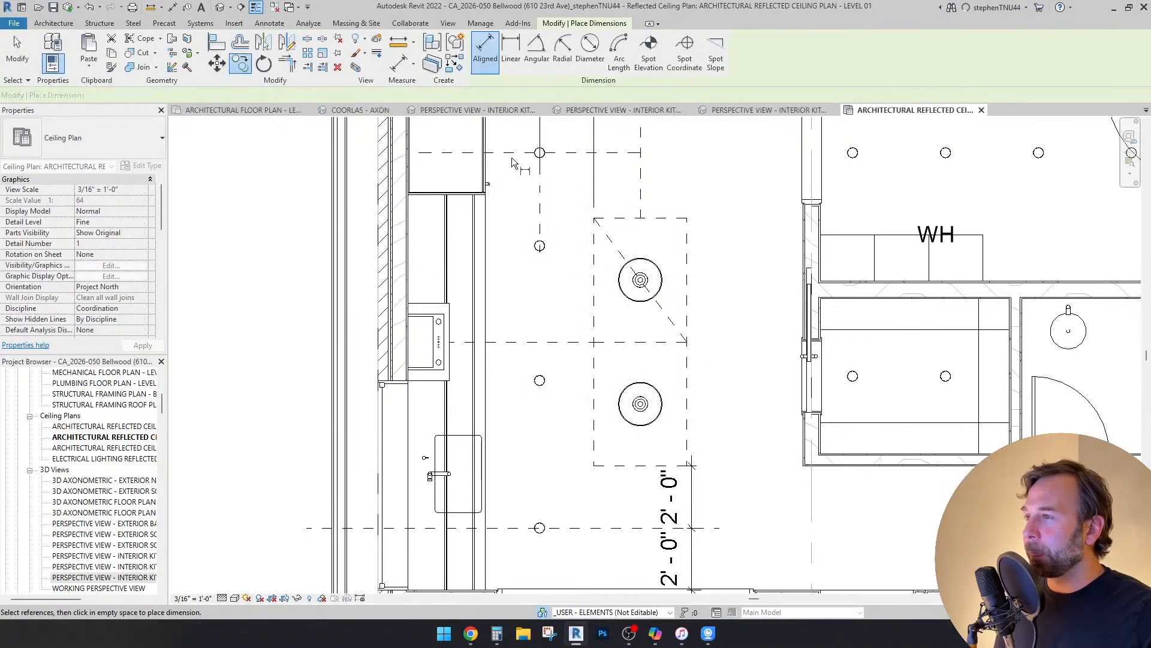
{"action": "scroll", "coordinate": [540, 255], "scroll_direction": "up", "scroll_amount": 4}
{"action": "scroll", "coordinate": [517, 264], "scroll_direction": "down", "scroll_amount": 3}
{"action": "key", "text": "Escape"}
{"action": "scroll", "coordinate": [517, 154], "scroll_direction": "up", "scroll_amount": 2}
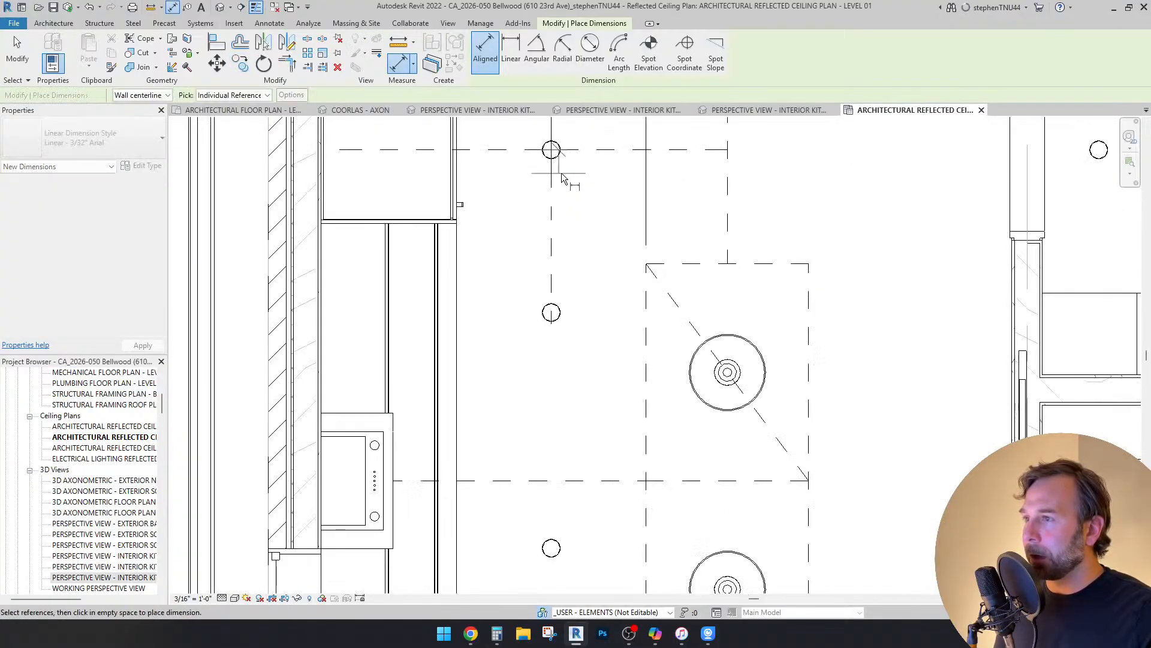
{"action": "scroll", "coordinate": [546, 274], "scroll_direction": "up", "scroll_amount": 3}
{"action": "left_click", "coordinate": [553, 293]}
{"action": "scroll", "coordinate": [547, 255], "scroll_direction": "down", "scroll_amount": 4}
{"action": "scroll", "coordinate": [542, 436], "scroll_direction": "up", "scroll_amount": 1}
{"action": "left_click", "coordinate": [547, 425]}
{"action": "scroll", "coordinate": [545, 420], "scroll_direction": "down", "scroll_amount": 4}
{"action": "scroll", "coordinate": [537, 440], "scroll_direction": "up", "scroll_amount": 3}
{"action": "scroll", "coordinate": [536, 437], "scroll_direction": "up", "scroll_amount": 3}
{"action": "left_click", "coordinate": [537, 435]}
{"action": "scroll", "coordinate": [536, 433], "scroll_direction": "down", "scroll_amount": 4}
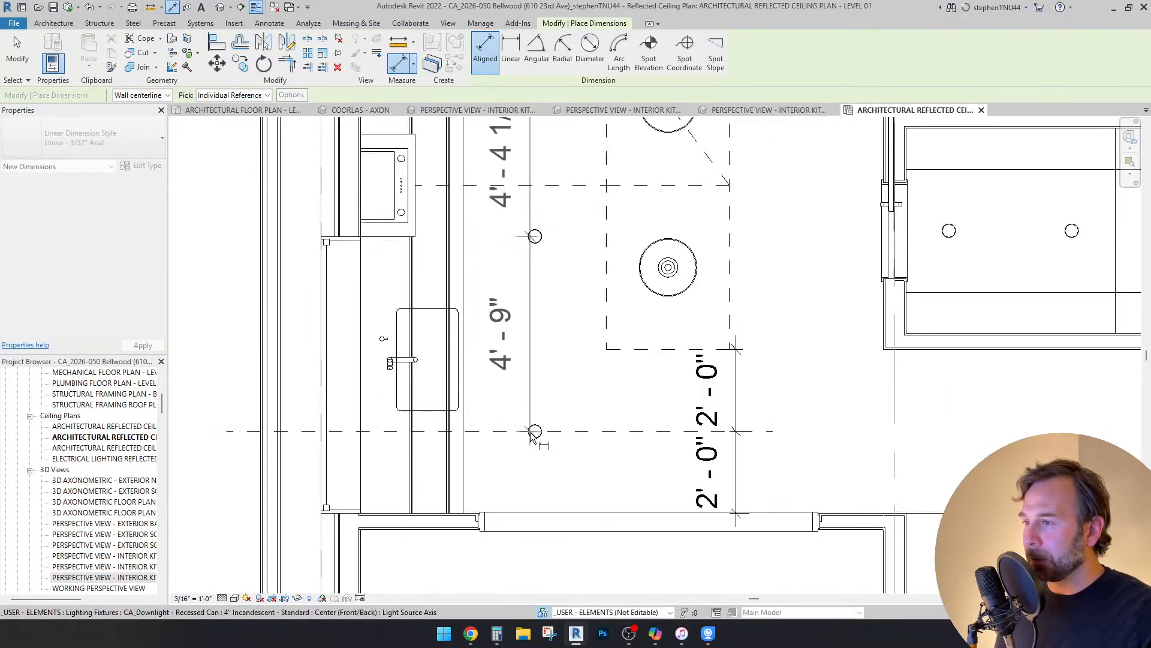
{"action": "left_click", "coordinate": [551, 358]}
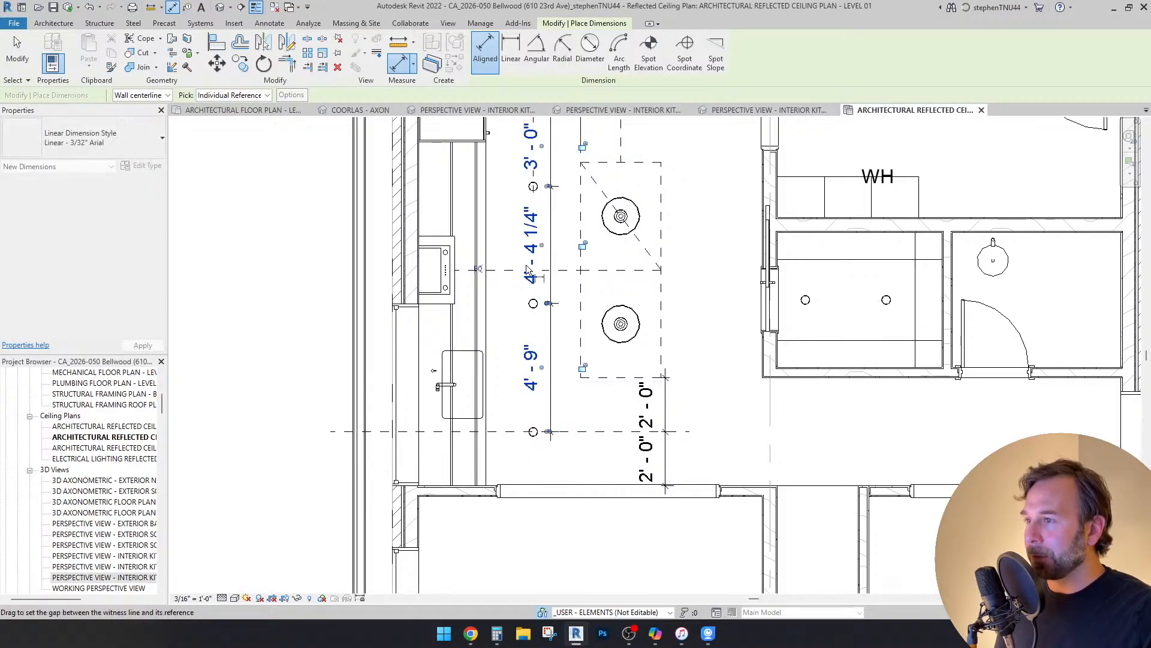
Step: Apply the equality constraint to the dimension string so the four kitchen downlights are evenly spaced
{"action": "left_click", "coordinate": [480, 271]}
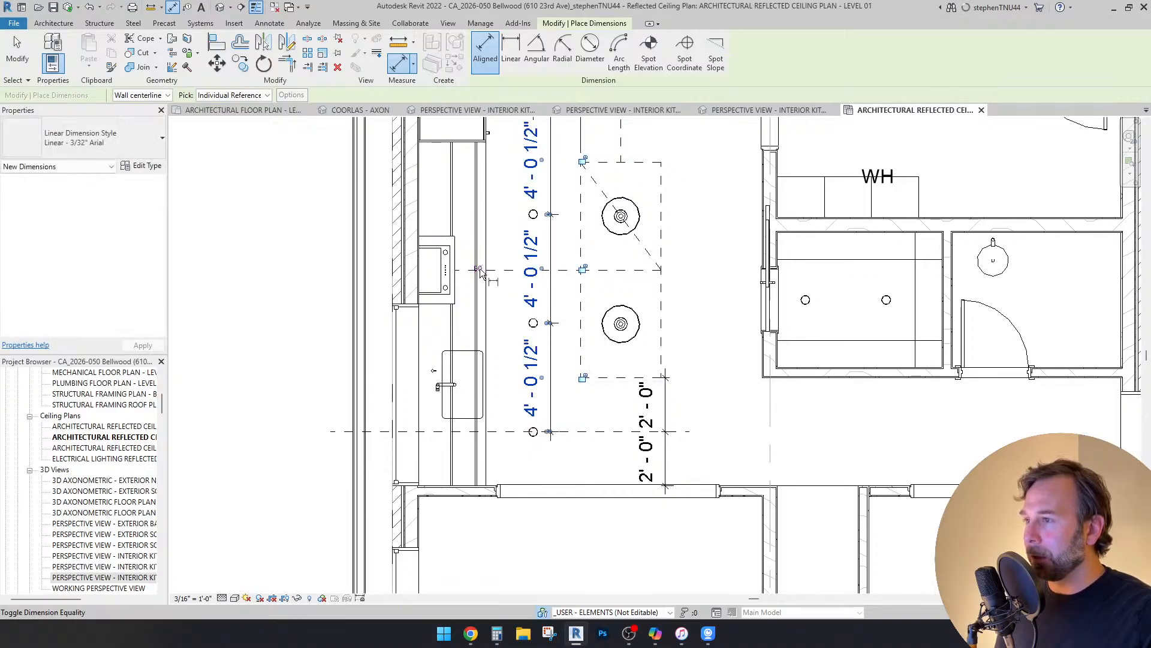
{"action": "scroll", "coordinate": [480, 274], "scroll_direction": "down", "scroll_amount": 1}
{"action": "middle_click_drag", "start_coordinate": [480, 273], "coordinate": [502, 341]}
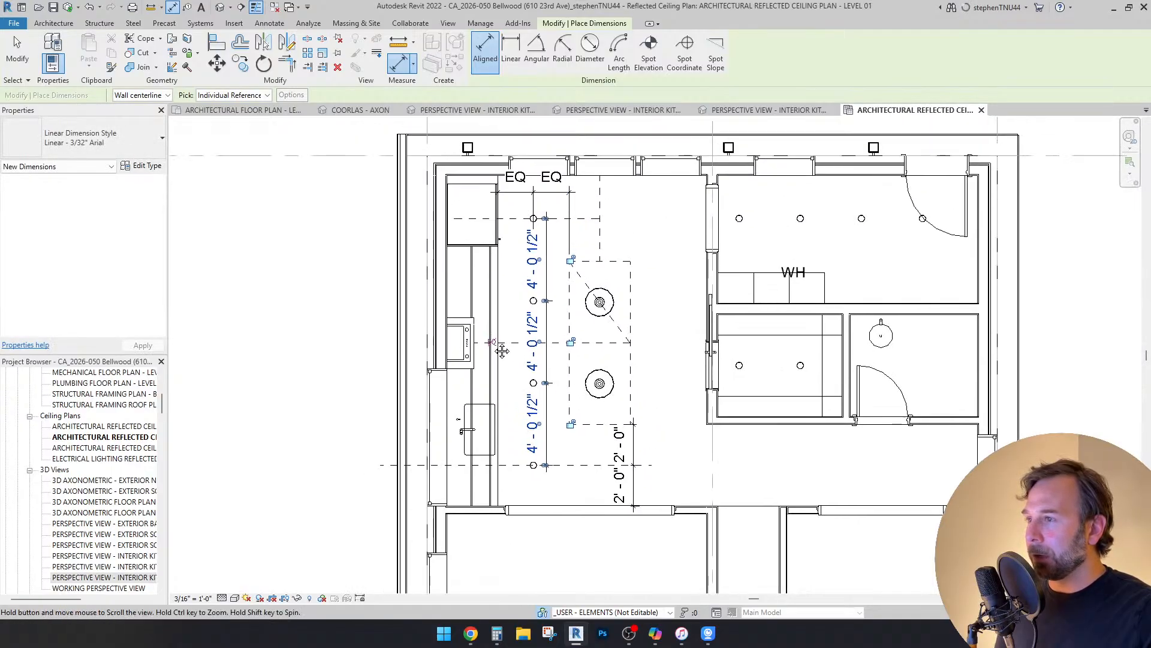
{"action": "key", "text": "Escape"}
{"action": "key", "text": "Escape"}
Step: Delete the dimension string running along the kitchen downlight row, leaving the downlights in place
{"action": "left_click", "coordinate": [547, 264]}
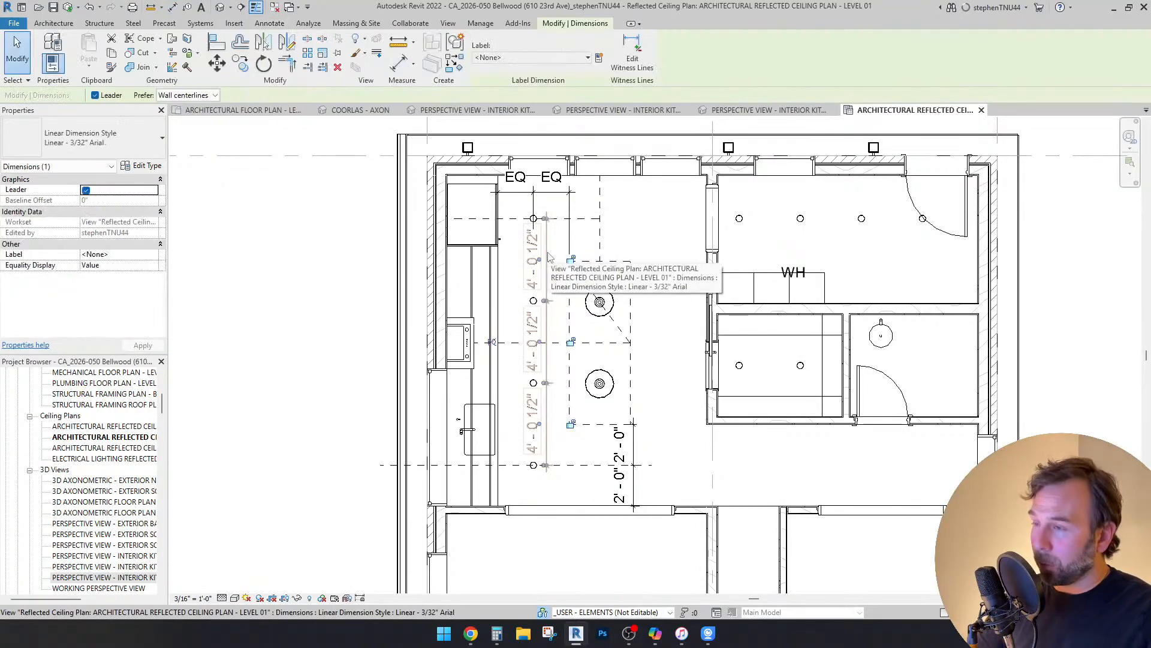
{"action": "key", "text": "Delete"}
{"action": "scroll", "coordinate": [569, 259], "scroll_direction": "up", "scroll_amount": 4}
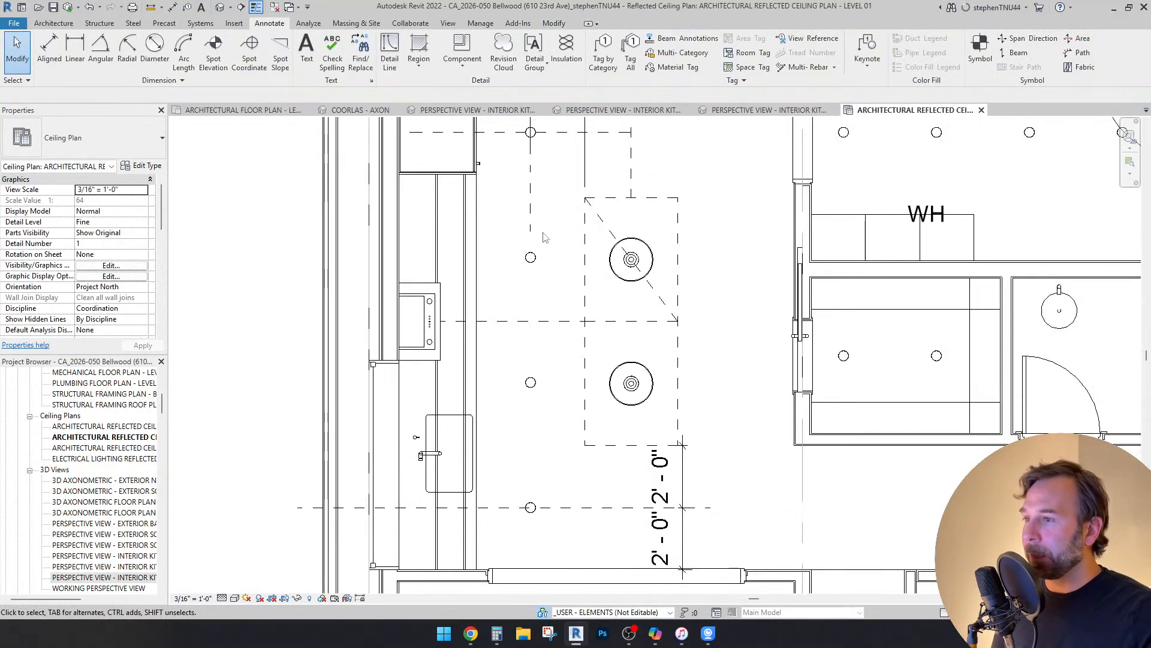
{"action": "scroll", "coordinate": [538, 261], "scroll_direction": "down", "scroll_amount": 2}
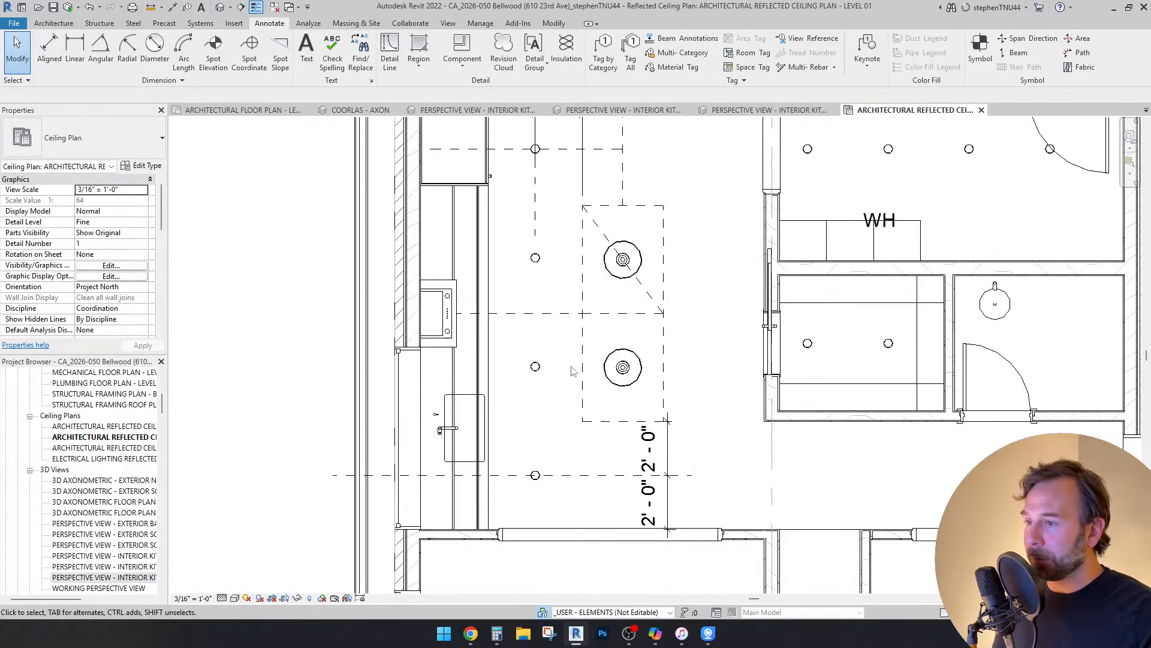
{"action": "scroll", "coordinate": [628, 427], "scroll_direction": "down", "scroll_amount": 2}
{"action": "scroll", "coordinate": [563, 300], "scroll_direction": "up", "scroll_amount": 2}
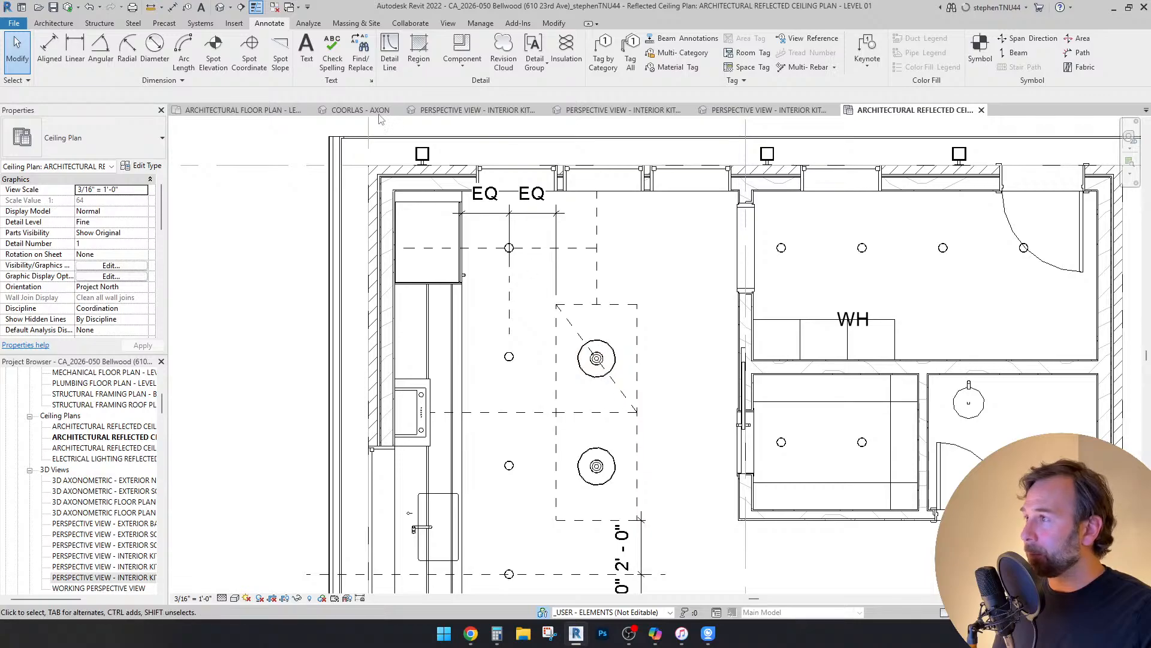
{"action": "key", "text": "d"}
{"action": "key", "text": "l"}
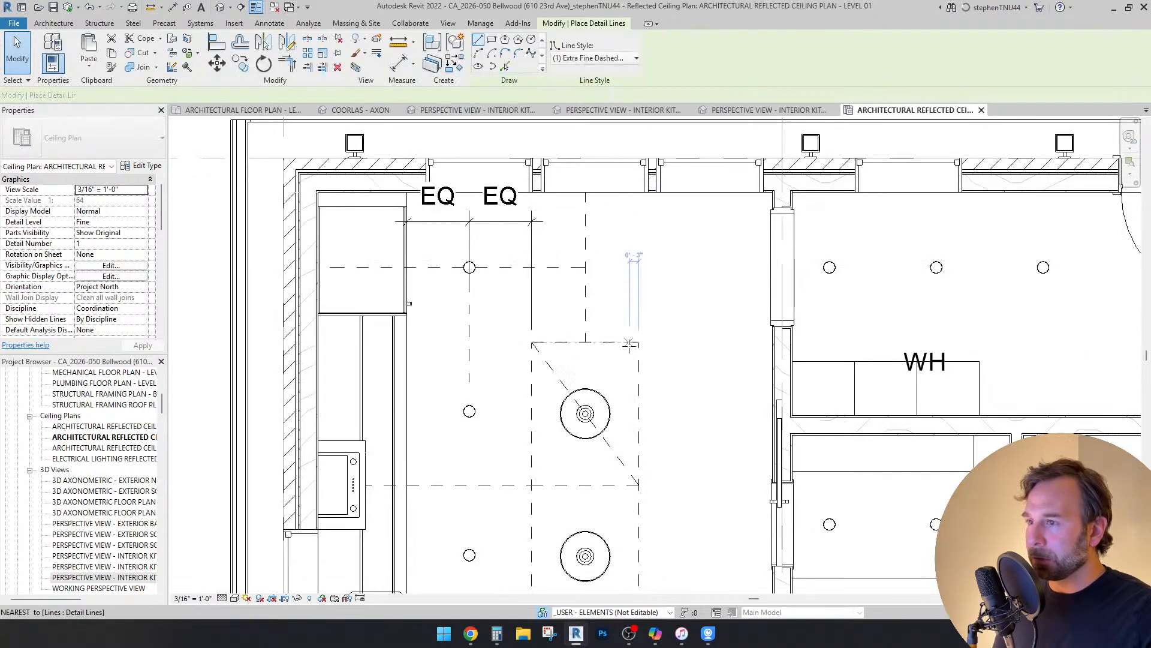
{"action": "scroll", "coordinate": [635, 192], "scroll_direction": "up", "scroll_amount": 1}
{"action": "left_click", "coordinate": [630, 304]}
{"action": "key", "text": "Escape"}
{"action": "key", "text": "Escape"}
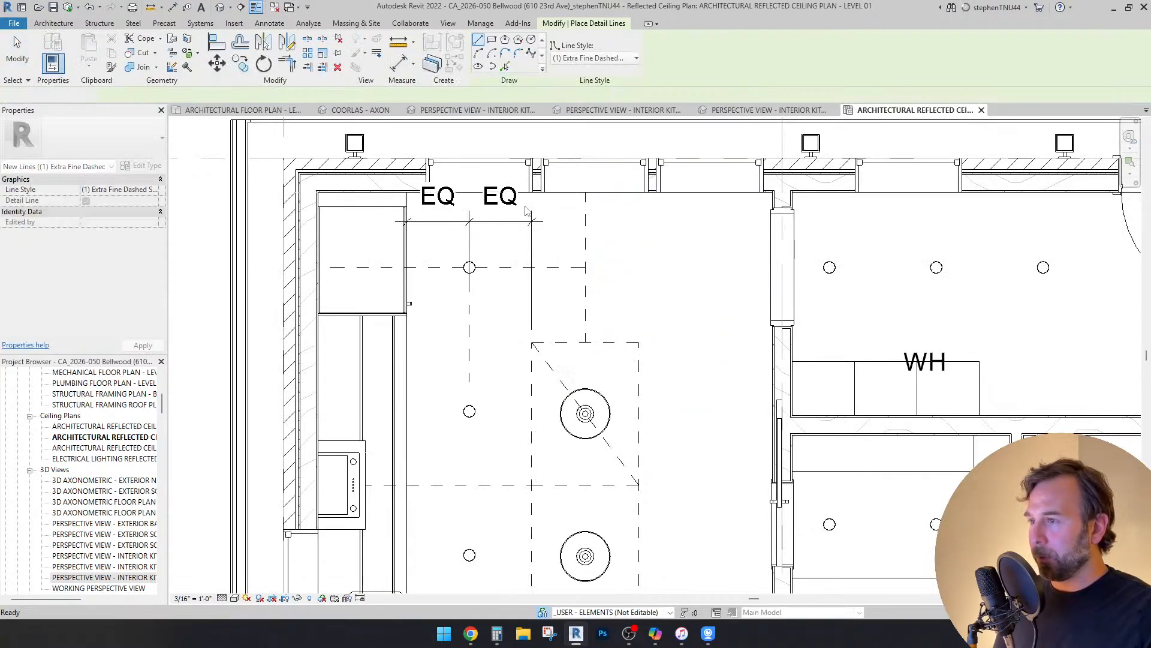
Step: Examine the row of recessed downlights in the Interior Kitchen Island perspective view
{"action": "scroll", "coordinate": [525, 207], "scroll_direction": "down", "scroll_amount": 3}
{"action": "scroll", "coordinate": [589, 439], "scroll_direction": "up", "scroll_amount": 4}
{"action": "scroll", "coordinate": [501, 375], "scroll_direction": "down", "scroll_amount": 1}
{"action": "middle_click_drag", "start_coordinate": [498, 319], "coordinate": [530, 358]}
{"action": "scroll", "coordinate": [642, 218], "scroll_direction": "down", "scroll_amount": 1}
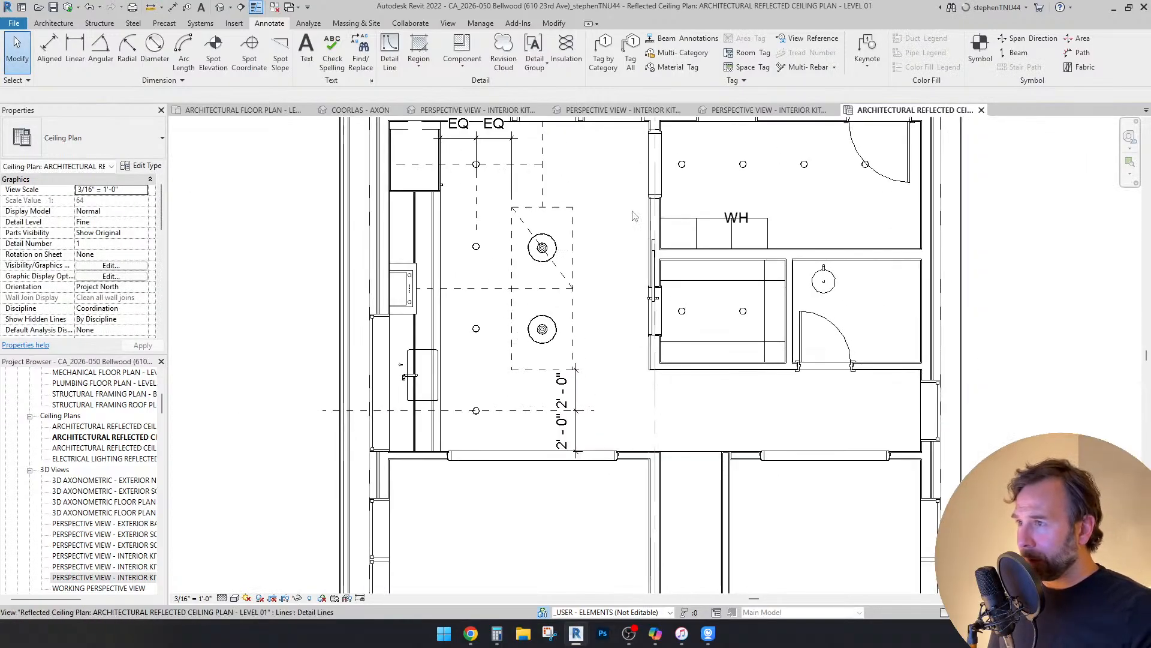
{"action": "middle_click_drag", "start_coordinate": [636, 221], "coordinate": [615, 273]}
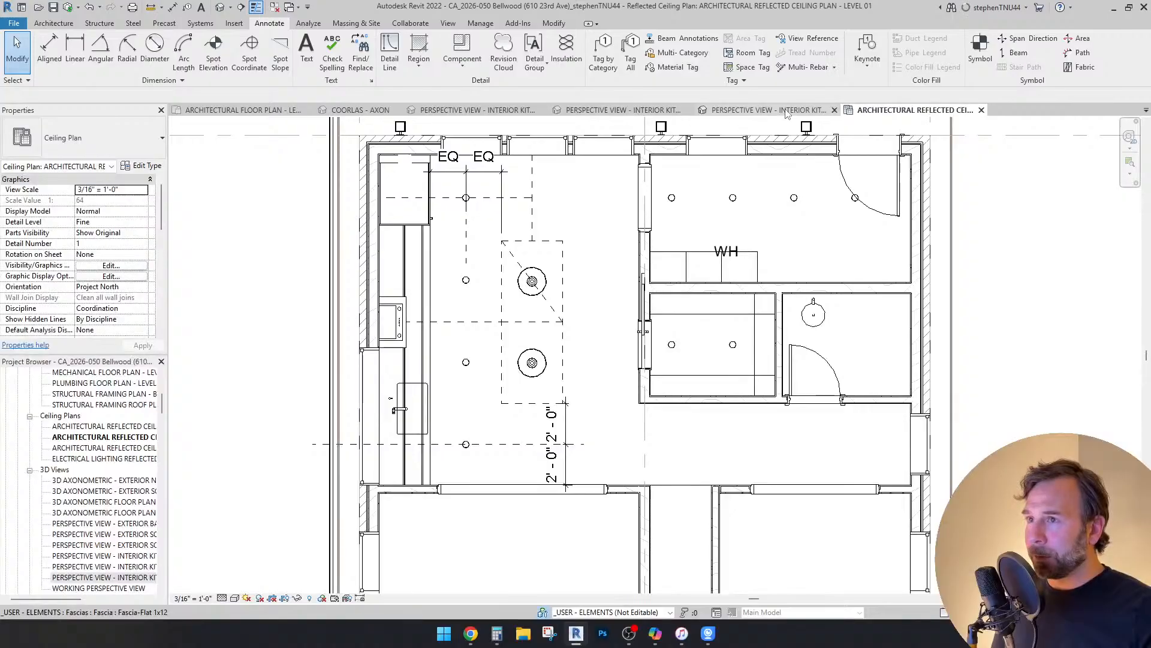
{"action": "left_click", "coordinate": [787, 112]}
{"action": "left_click", "coordinate": [660, 112]}
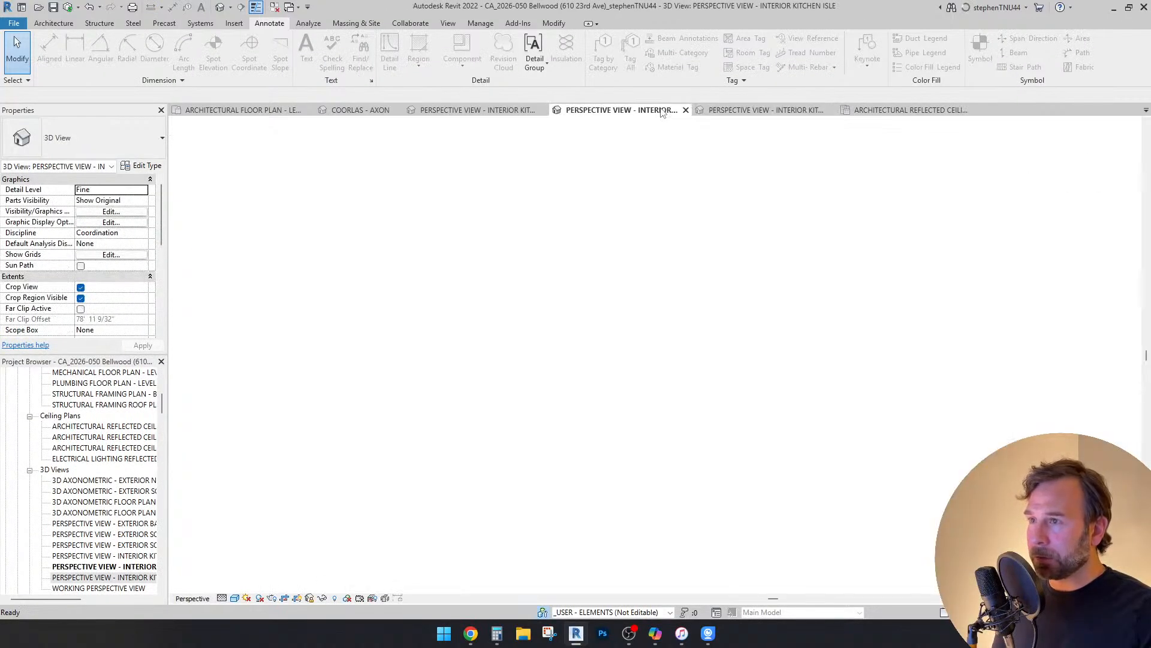
{"action": "left_click", "coordinate": [509, 112]}
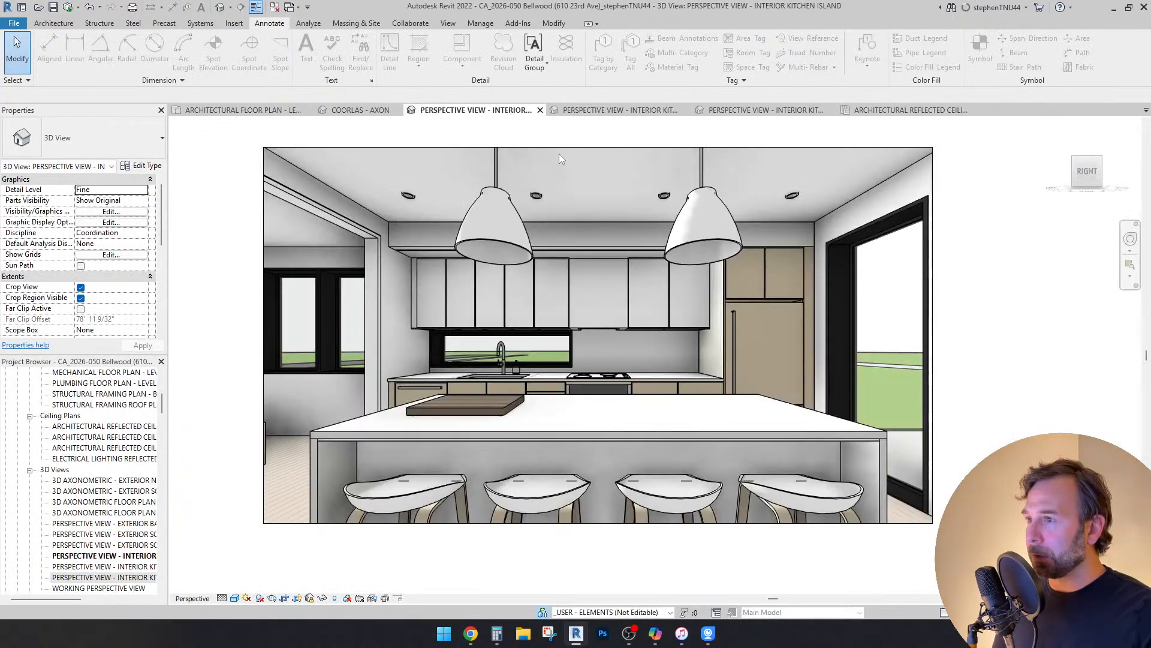
{"action": "scroll", "coordinate": [623, 200], "scroll_direction": "up", "scroll_amount": 3}
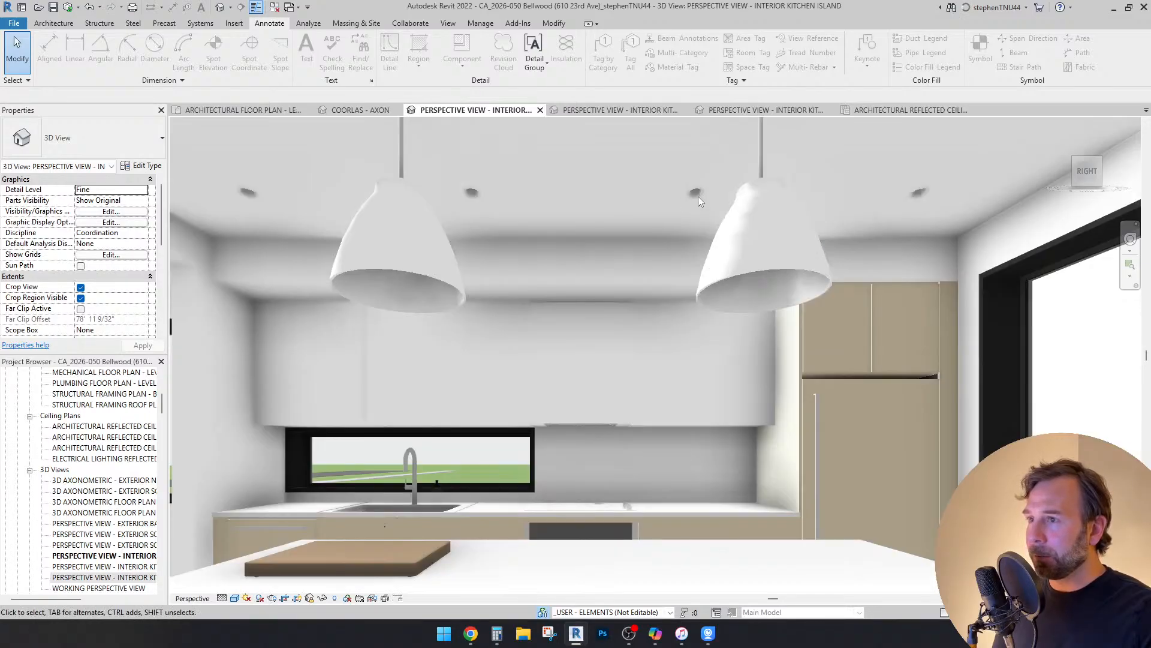
{"action": "scroll", "coordinate": [585, 187], "scroll_direction": "down", "scroll_amount": 4}
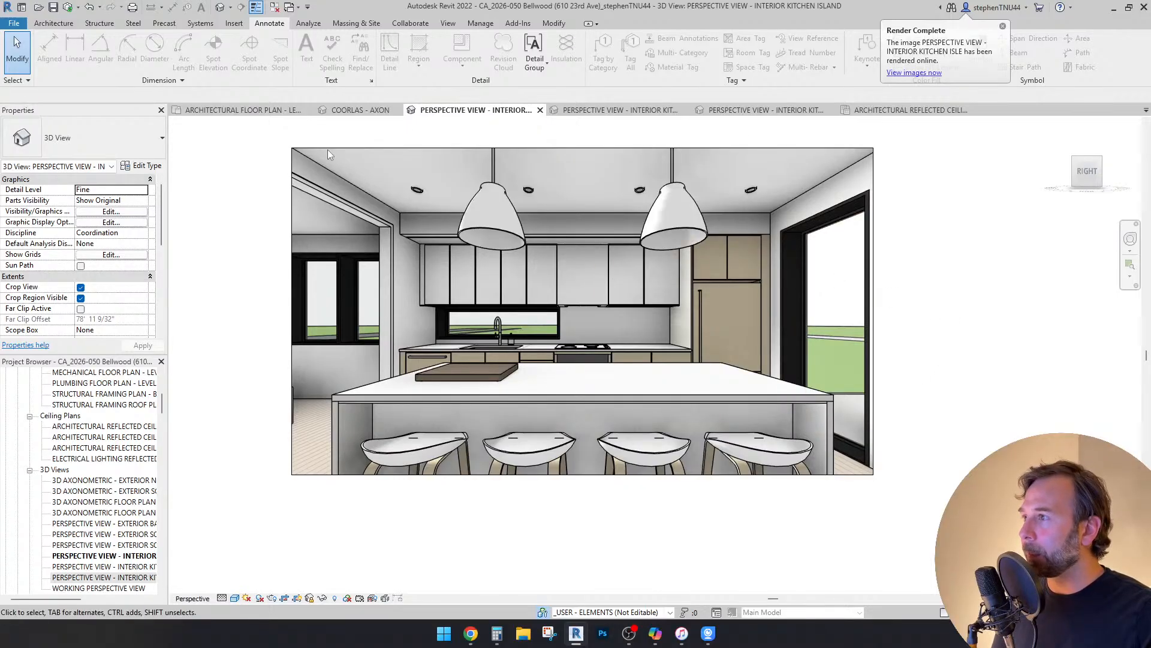
Step: Review the kitchen and island layout on the Level 01 architectural floor plan, and return to the reflected ceiling plan
{"action": "left_click", "coordinate": [264, 111]}
{"action": "scroll", "coordinate": [537, 279], "scroll_direction": "down", "scroll_amount": 2}
{"action": "scroll", "coordinate": [562, 325], "scroll_direction": "up", "scroll_amount": 3}
{"action": "middle_click_drag", "start_coordinate": [707, 357], "coordinate": [640, 408]}
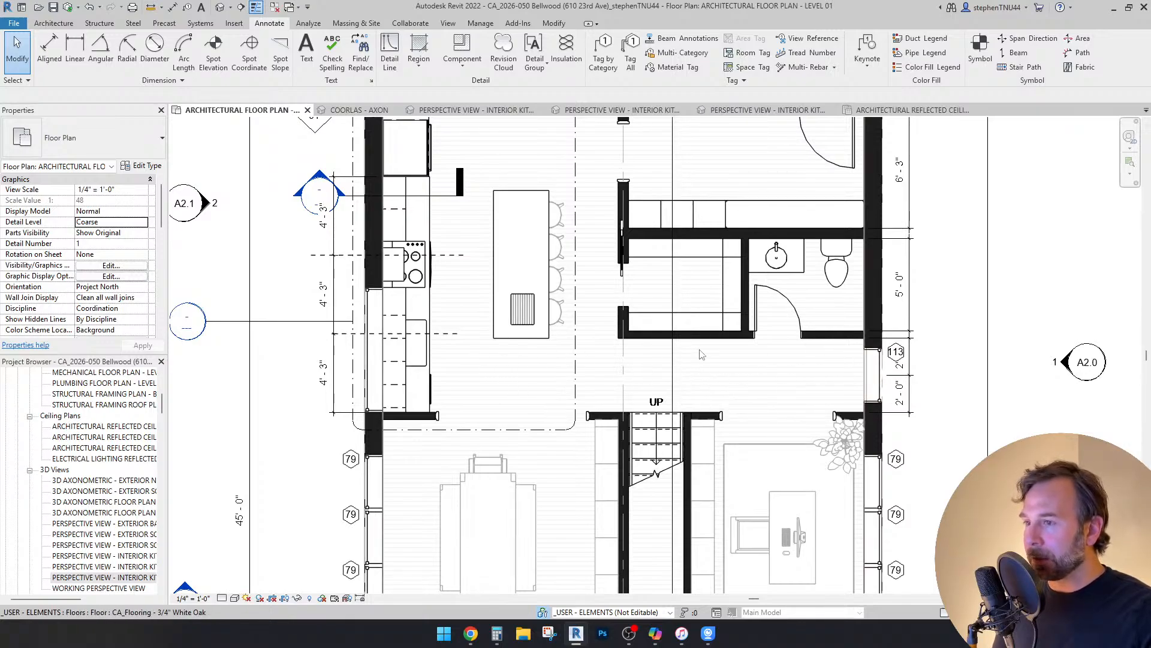
{"action": "middle_click_drag", "start_coordinate": [495, 340], "coordinate": [545, 418]}
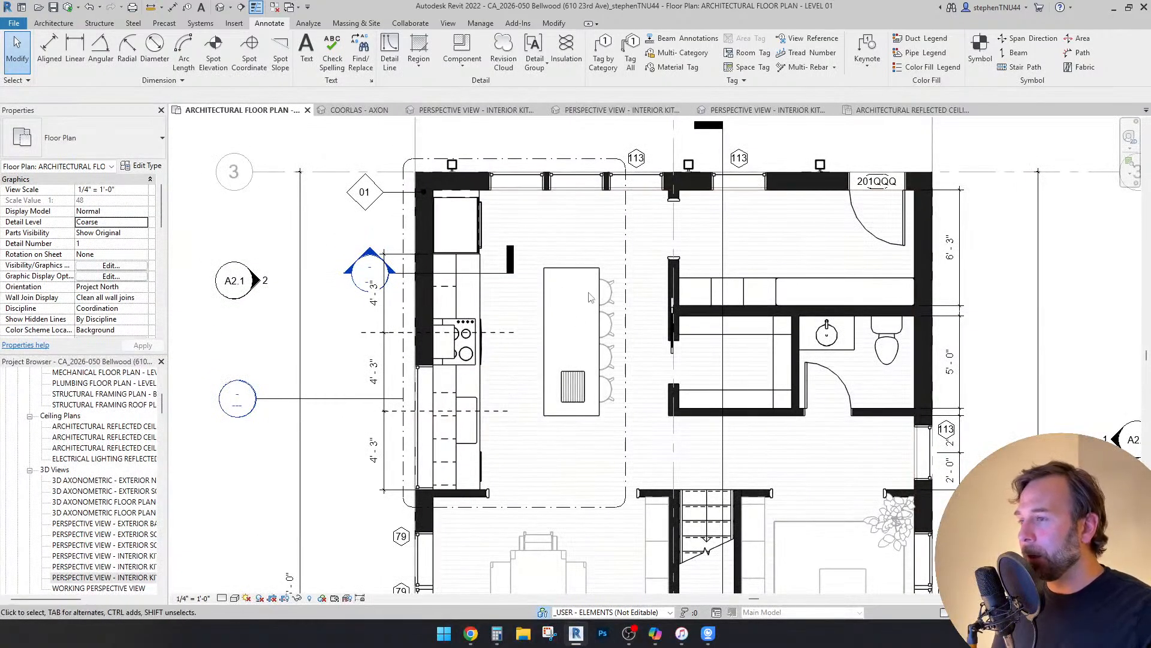
{"action": "scroll", "coordinate": [574, 309], "scroll_direction": "down", "scroll_amount": 1}
{"action": "left_click", "coordinate": [887, 112]}
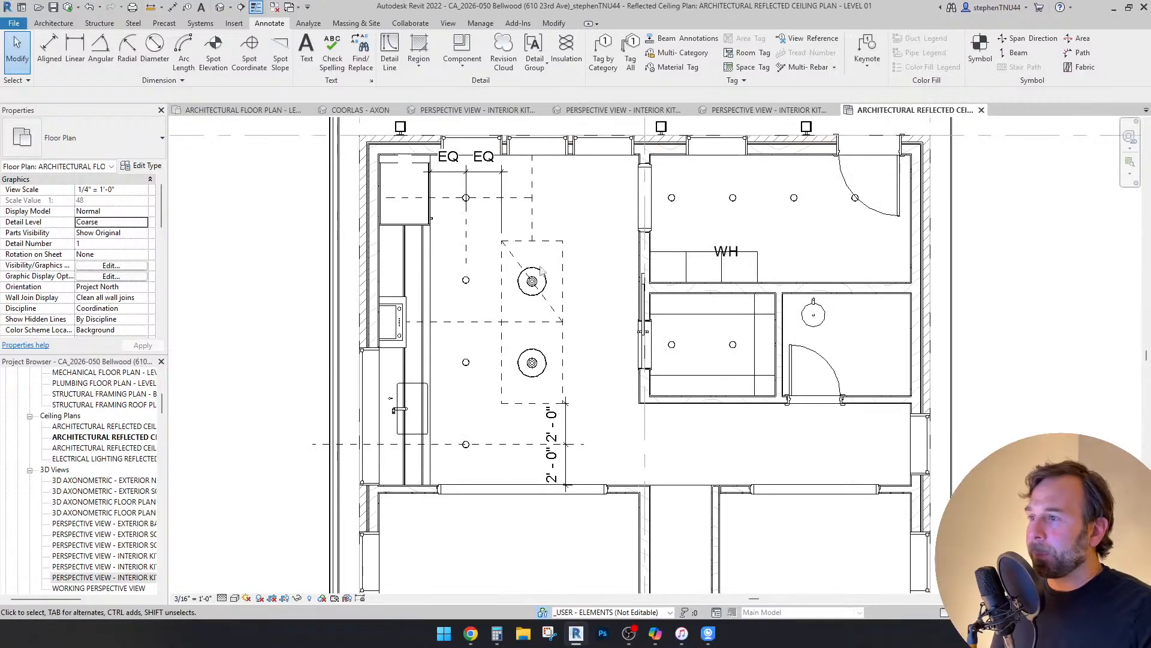
Step: Copy the two end downlights of the kitchen row horizontally onto the island's centerline, one beyond each end of the island
{"action": "middle_click_drag", "start_coordinate": [484, 270], "coordinate": [496, 291]}
{"action": "scroll", "coordinate": [489, 237], "scroll_direction": "up", "scroll_amount": 2}
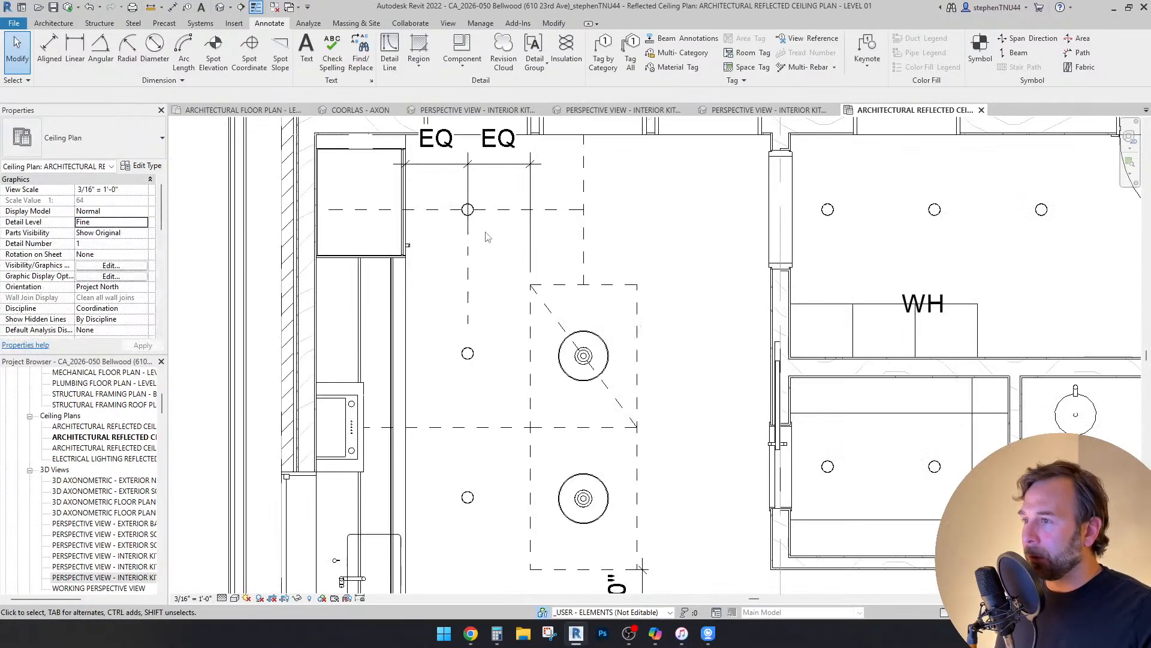
{"action": "scroll", "coordinate": [480, 219], "scroll_direction": "up", "scroll_amount": 2}
{"action": "left_click", "coordinate": [479, 207]}
{"action": "scroll", "coordinate": [479, 206], "scroll_direction": "down", "scroll_amount": 2}
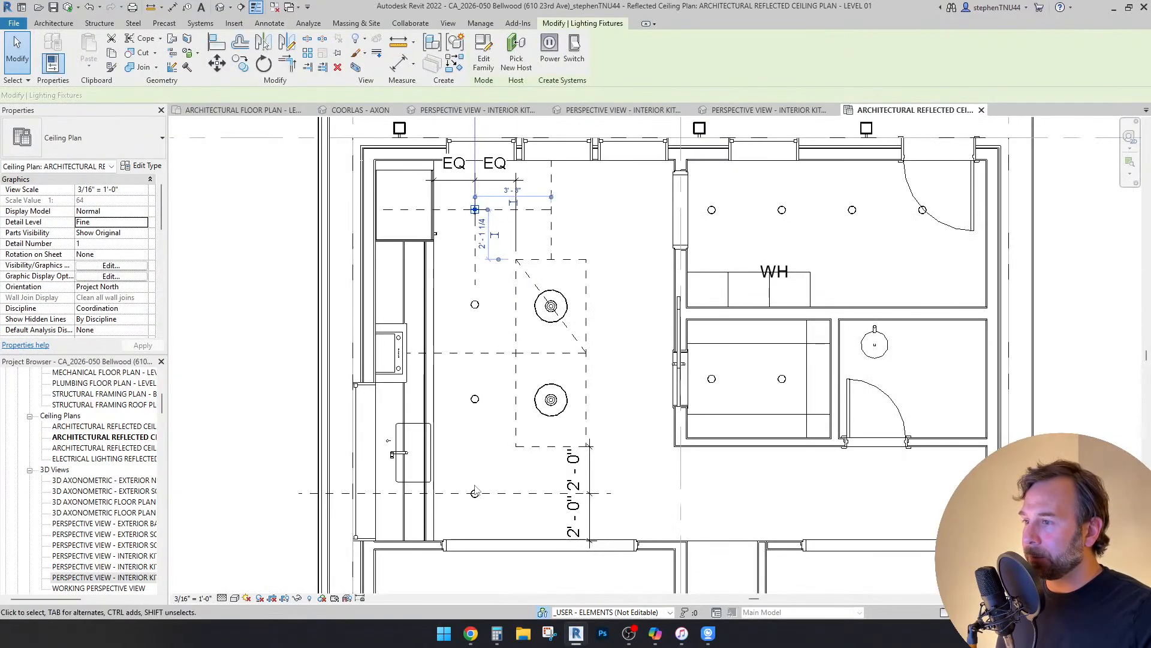
{"action": "scroll", "coordinate": [473, 318], "scroll_direction": "up", "scroll_amount": 2}
{"action": "left_click", "coordinate": [475, 484], "text": "ctrl"}
{"action": "scroll", "coordinate": [495, 493], "scroll_direction": "down", "scroll_amount": 2}
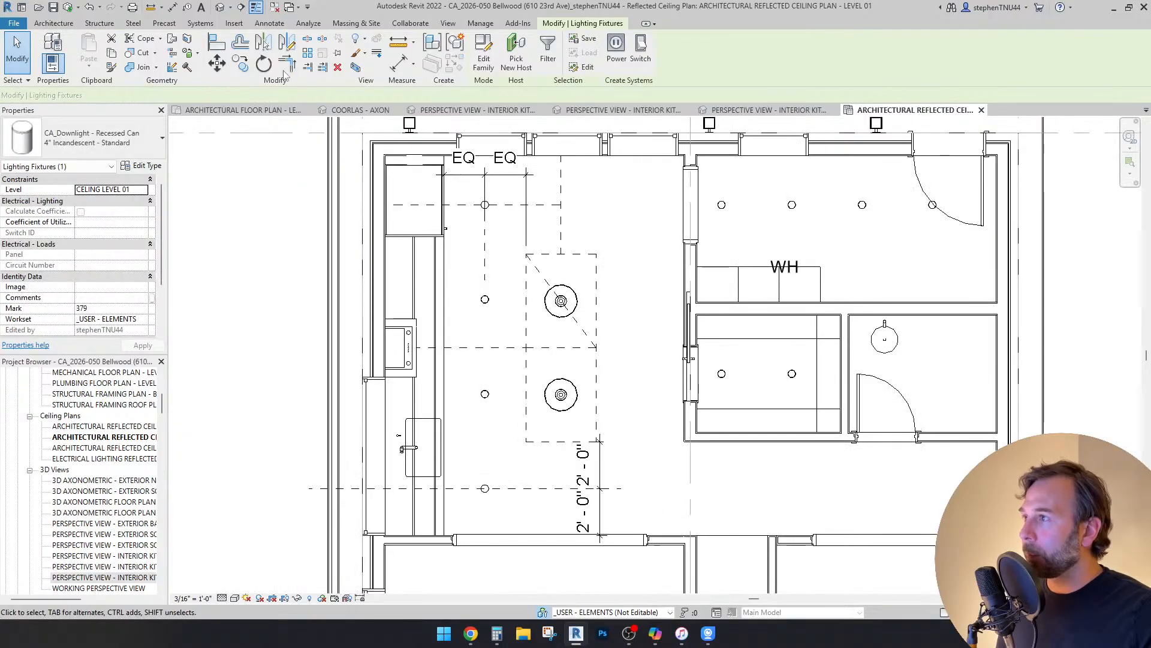
{"action": "key", "text": "c"}
{"action": "key", "text": "o"}
{"action": "scroll", "coordinate": [503, 358], "scroll_direction": "up", "scroll_amount": 3}
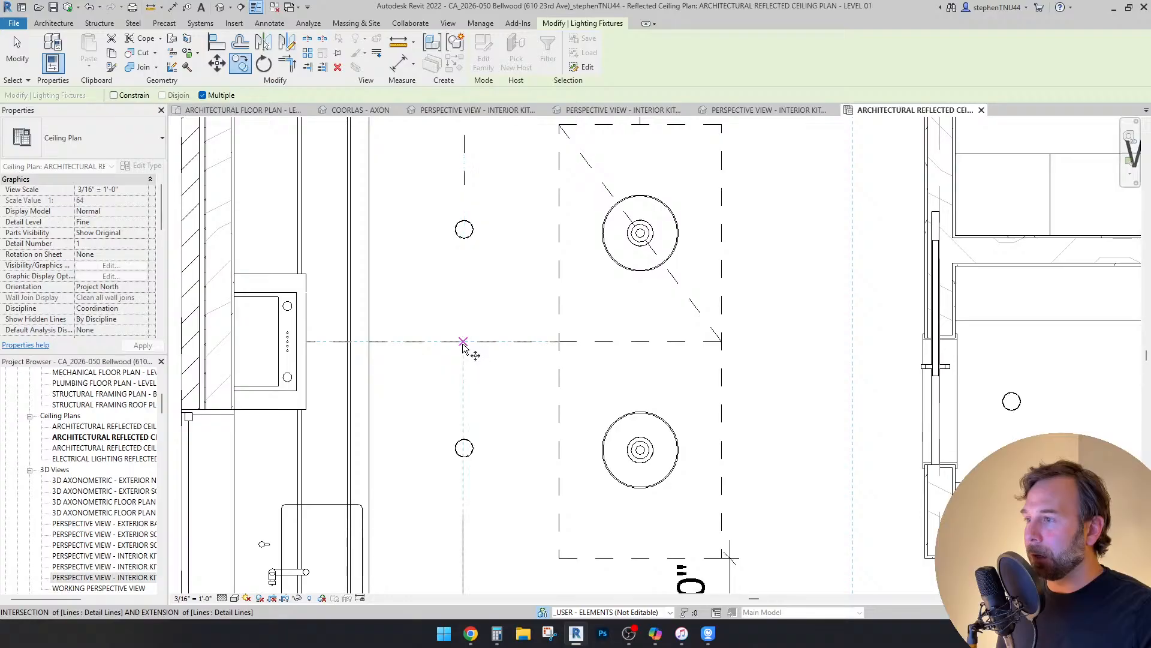
{"action": "scroll", "coordinate": [462, 343], "scroll_direction": "down", "scroll_amount": 2}
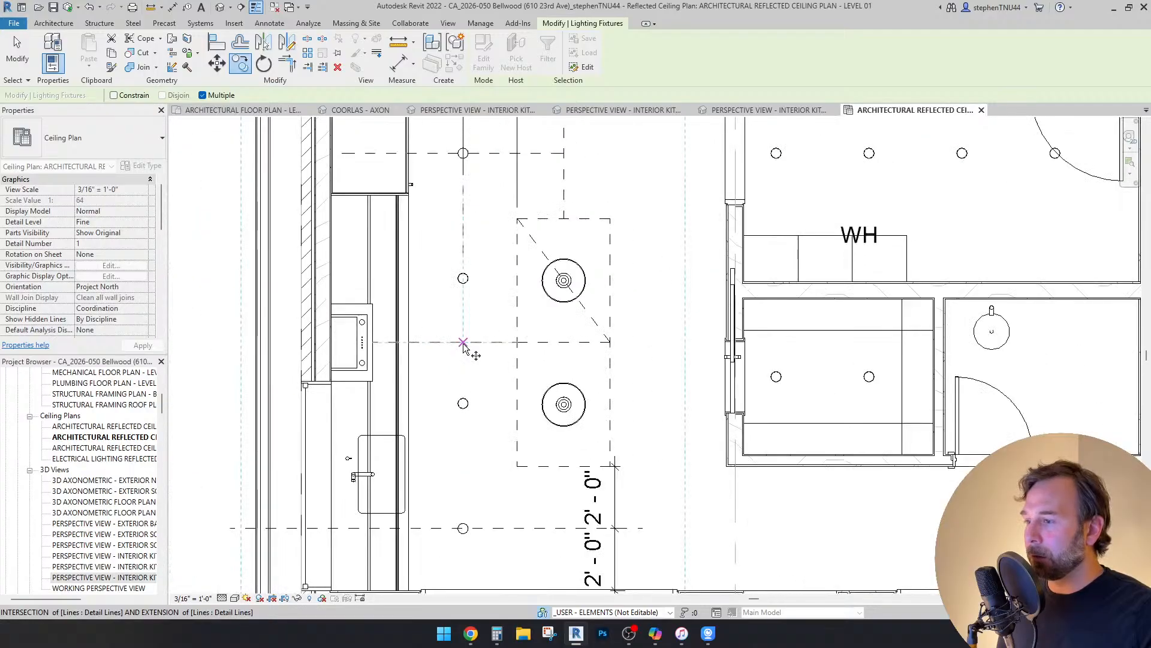
{"action": "scroll", "coordinate": [462, 346], "scroll_direction": "up", "scroll_amount": 2}
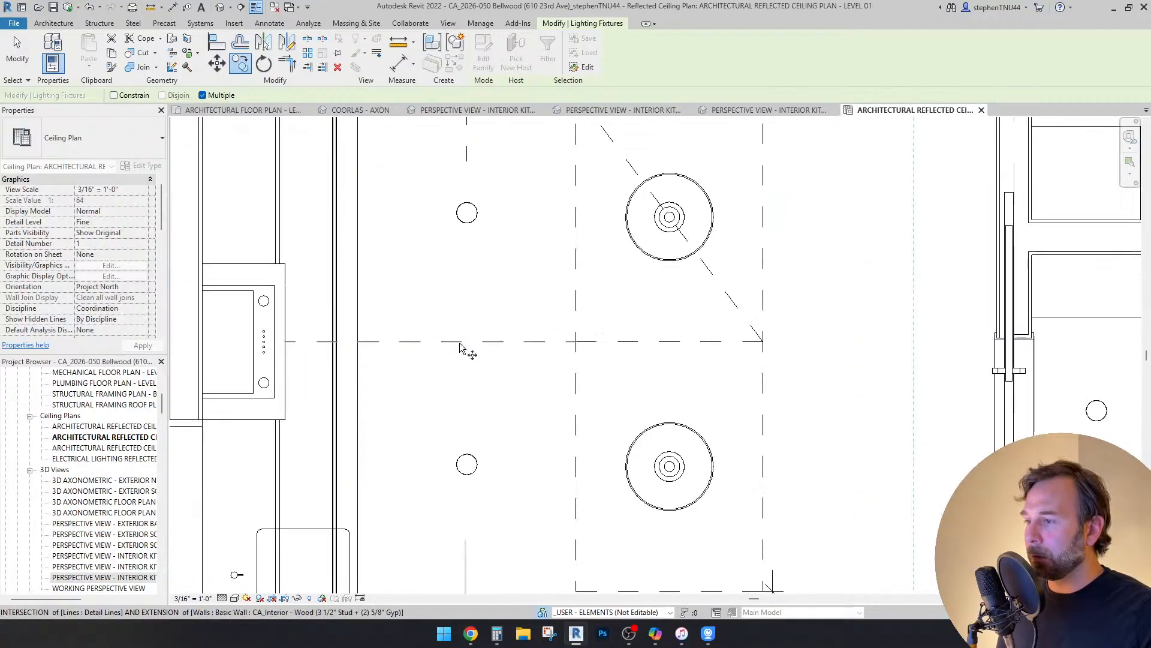
{"action": "left_click", "coordinate": [466, 342]}
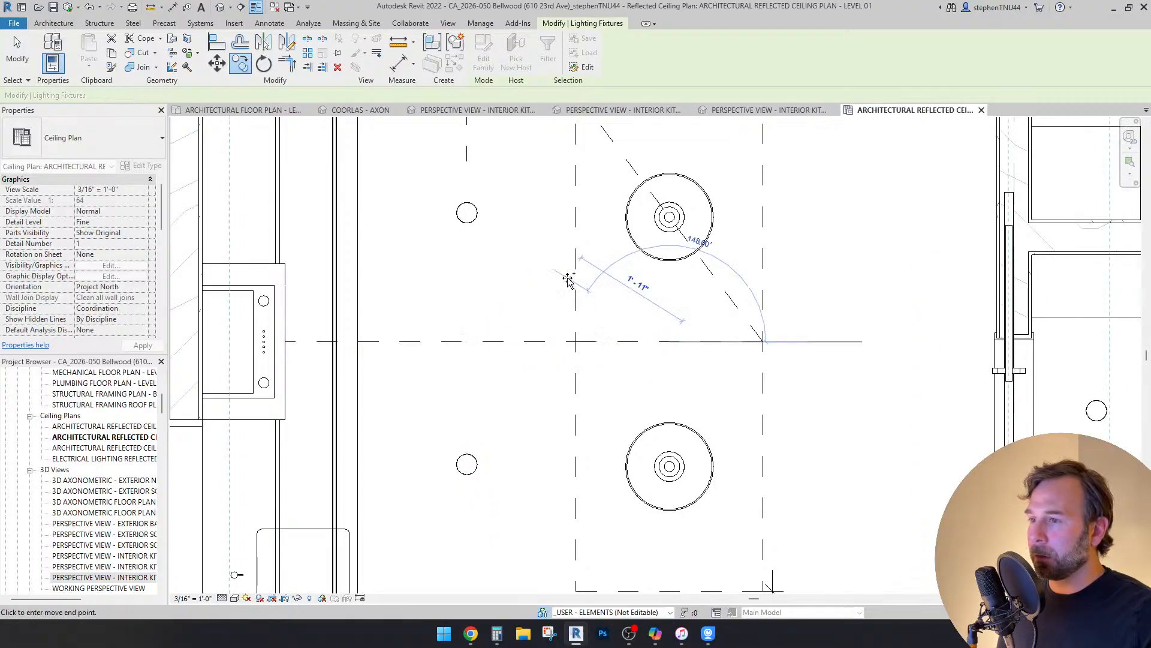
{"action": "scroll", "coordinate": [570, 288], "scroll_direction": "down", "scroll_amount": 2}
{"action": "scroll", "coordinate": [671, 264], "scroll_direction": "up", "scroll_amount": 1}
{"action": "key", "text": "Escape"}
{"action": "key", "text": "Escape"}
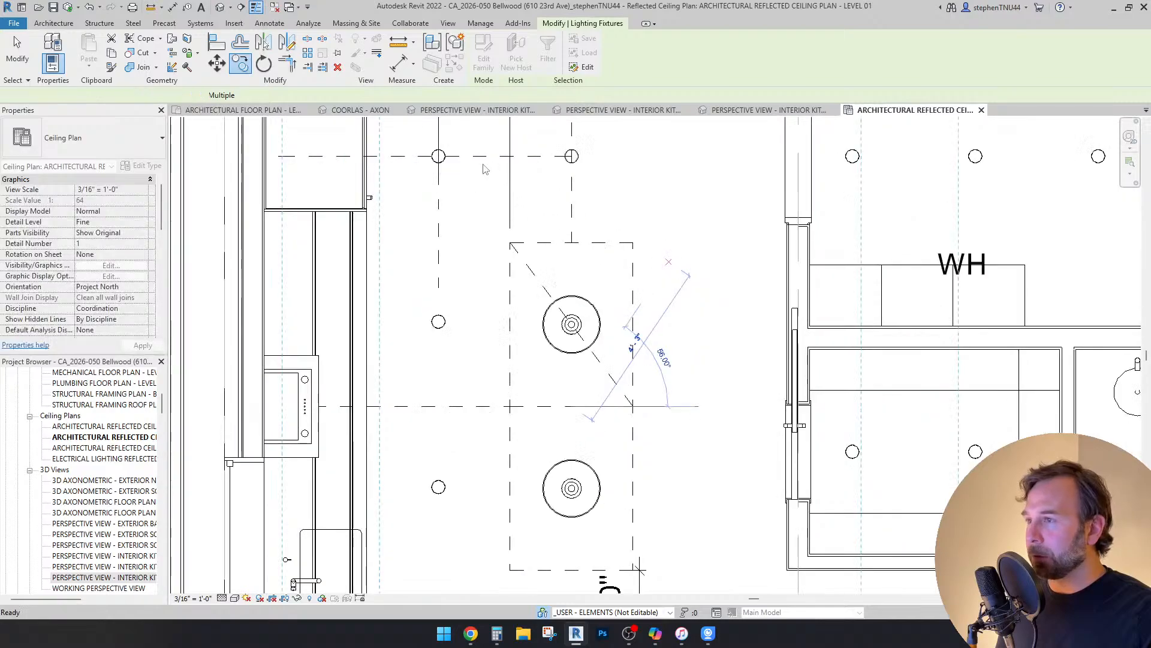
{"action": "scroll", "coordinate": [465, 221], "scroll_direction": "down", "scroll_amount": 2}
Step: Draw a vertical Extra Fine Dashed detail line between the two end downlights of the cabinet-side row
{"action": "left_click", "coordinate": [388, 51]}
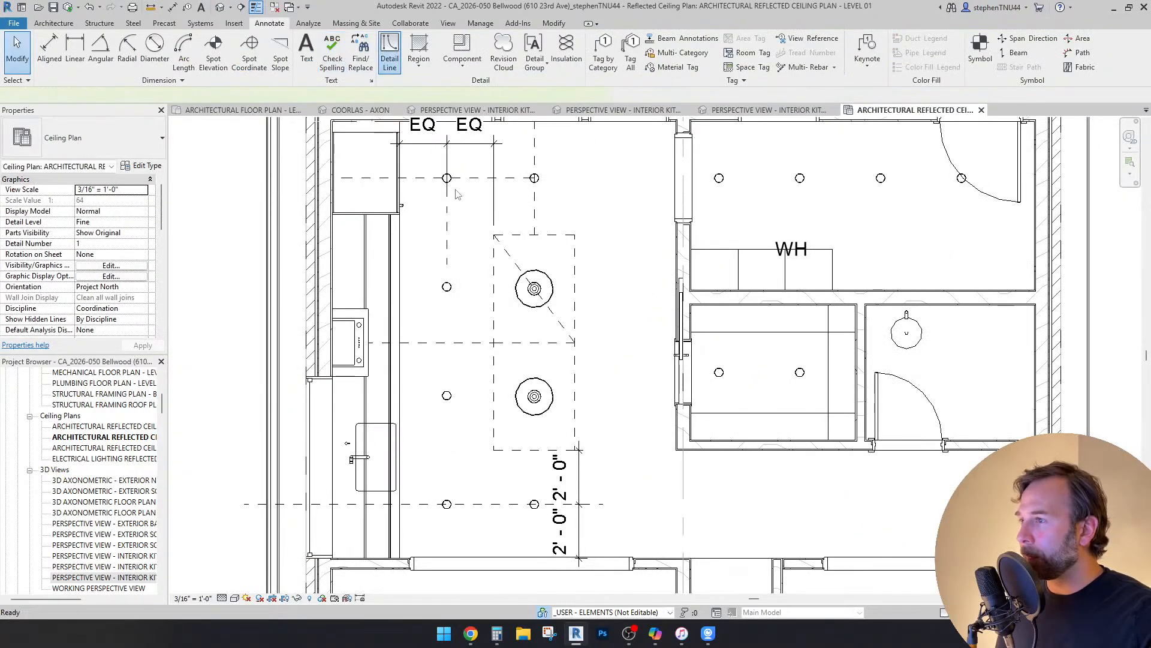
{"action": "scroll", "coordinate": [459, 190], "scroll_direction": "up", "scroll_amount": 2}
{"action": "left_click", "coordinate": [447, 178]}
{"action": "scroll", "coordinate": [447, 179], "scroll_direction": "down", "scroll_amount": 2}
{"action": "left_click", "coordinate": [432, 490]}
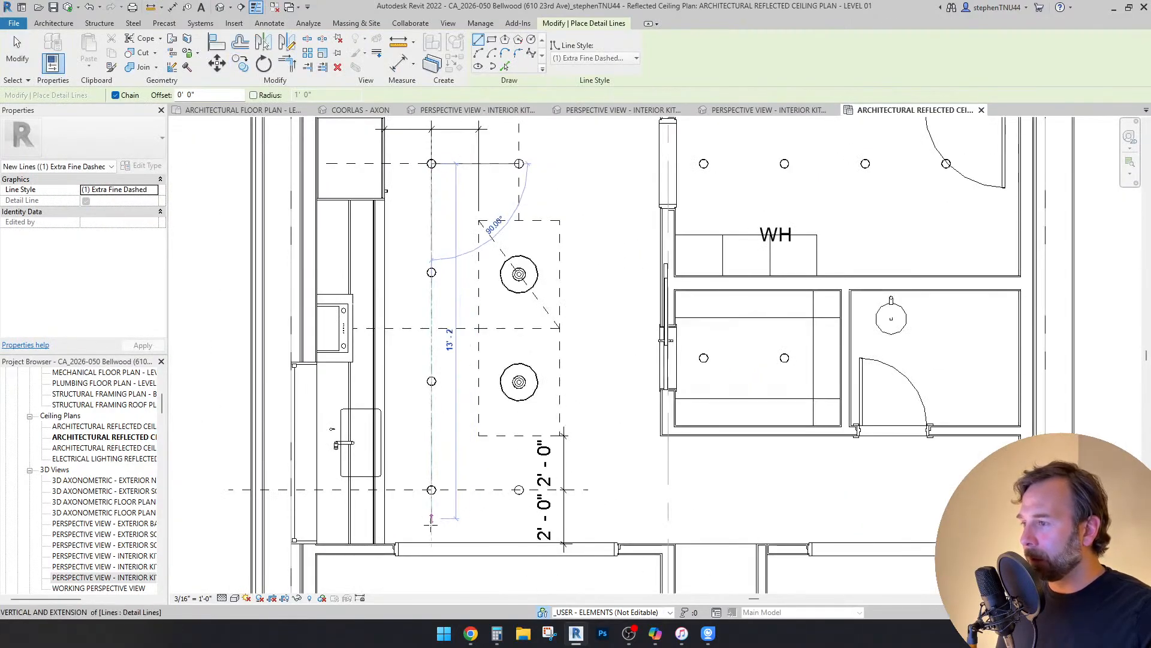
{"action": "key", "text": "Escape"}
{"action": "key", "text": "Escape"}
Step: Delete the new vertical detail line running through the cabinet-side downlight row
{"action": "scroll", "coordinate": [438, 496], "scroll_direction": "up", "scroll_amount": 3}
{"action": "scroll", "coordinate": [438, 495], "scroll_direction": "up", "scroll_amount": 2}
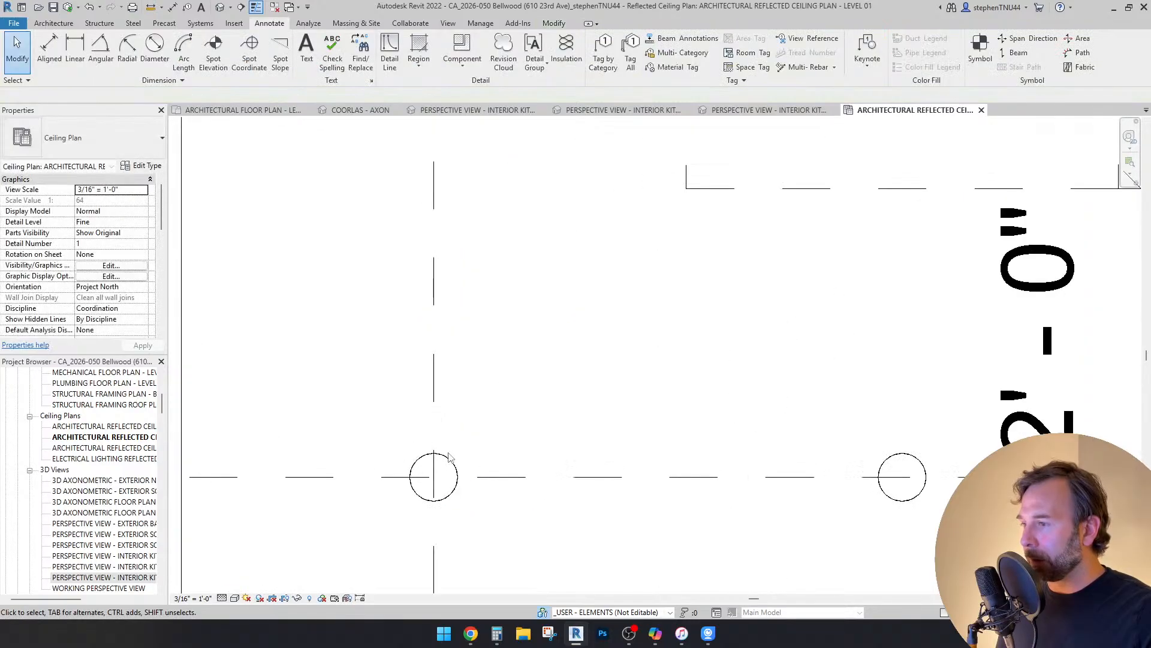
{"action": "scroll", "coordinate": [442, 423], "scroll_direction": "down", "scroll_amount": 3}
{"action": "left_click", "coordinate": [440, 415]}
{"action": "key", "text": "Delete"}
Step: Check the alignment of the copied downlight with the island's dashed centerline
{"action": "scroll", "coordinate": [494, 372], "scroll_direction": "down", "scroll_amount": 2}
{"action": "middle_click_drag", "start_coordinate": [501, 301], "coordinate": [517, 392]}
{"action": "scroll", "coordinate": [516, 390], "scroll_direction": "down", "scroll_amount": 2}
{"action": "scroll", "coordinate": [550, 203], "scroll_direction": "up", "scroll_amount": 5}
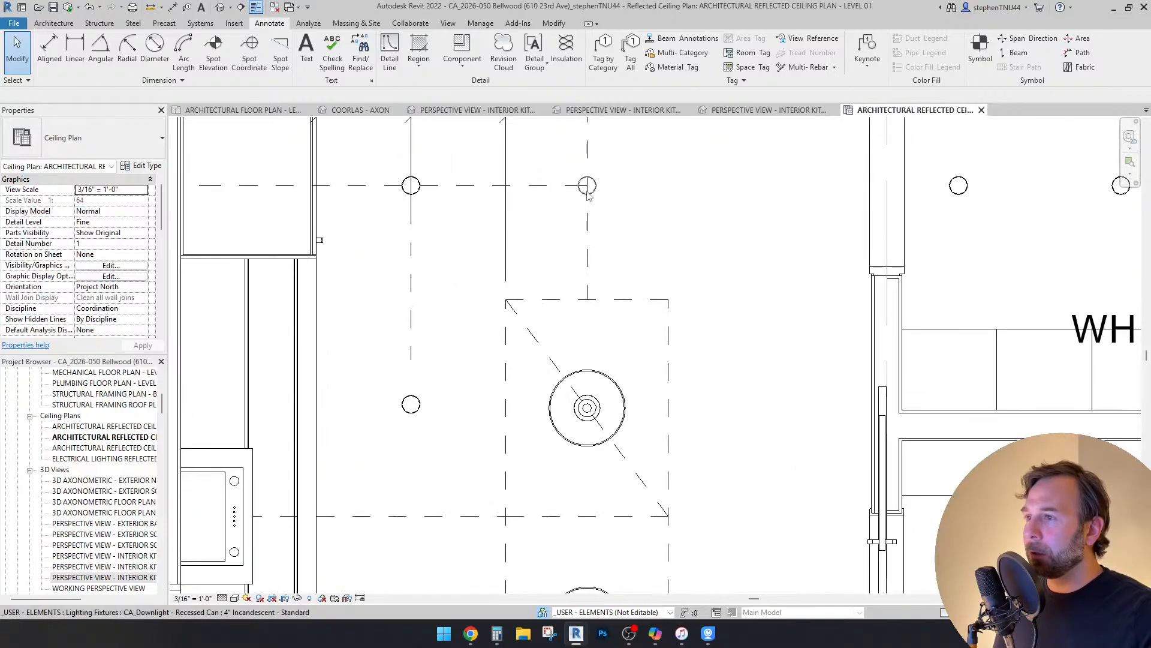
{"action": "scroll", "coordinate": [593, 191], "scroll_direction": "down", "scroll_amount": 4}
{"action": "scroll", "coordinate": [488, 190], "scroll_direction": "up", "scroll_amount": 5}
{"action": "scroll", "coordinate": [455, 161], "scroll_direction": "down", "scroll_amount": 5}
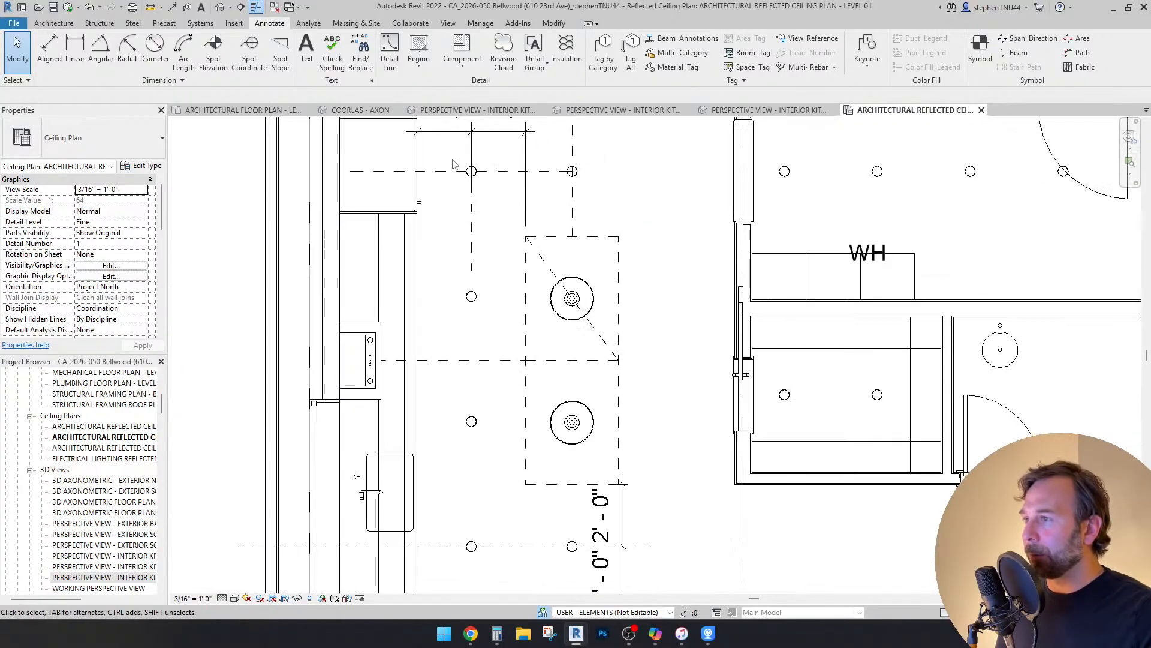
Step: Mirror a copy of the four cabinet-side downlights about the island's vertical centerline to form a matching row on the seating side
{"action": "scroll", "coordinate": [459, 228], "scroll_direction": "down", "scroll_amount": 2}
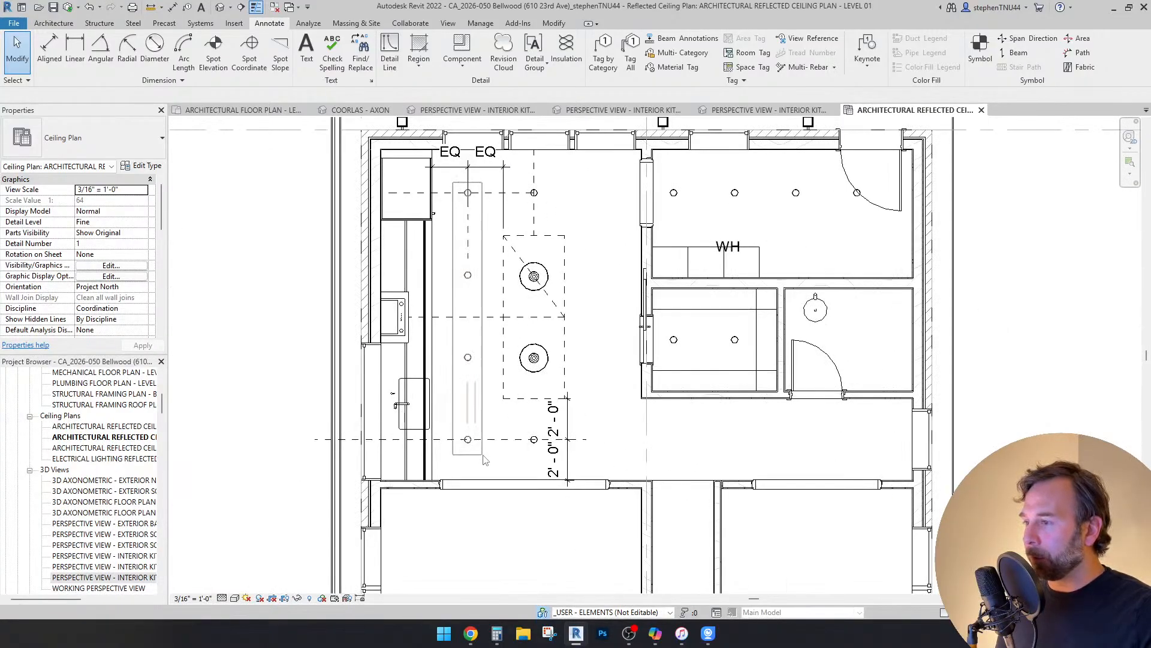
{"action": "left_click_drag", "start_coordinate": [474, 456], "coordinate": [475, 456]}
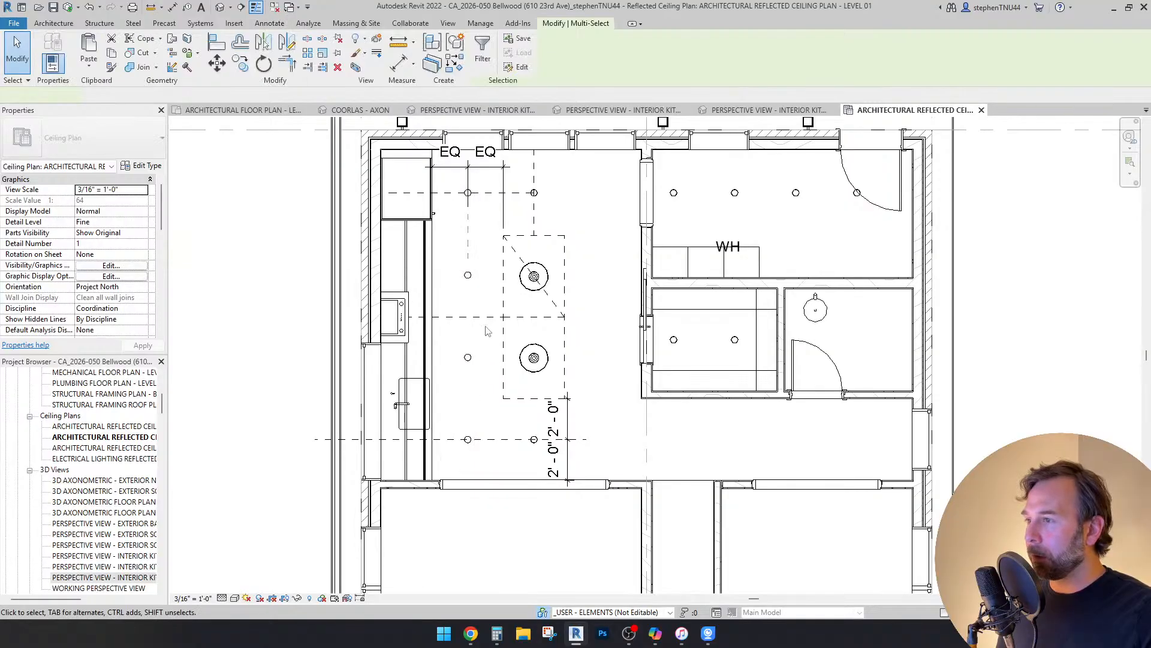
{"action": "scroll", "coordinate": [491, 274], "scroll_direction": "up", "scroll_amount": 1}
{"action": "left_click", "coordinate": [479, 217], "text": "shift"}
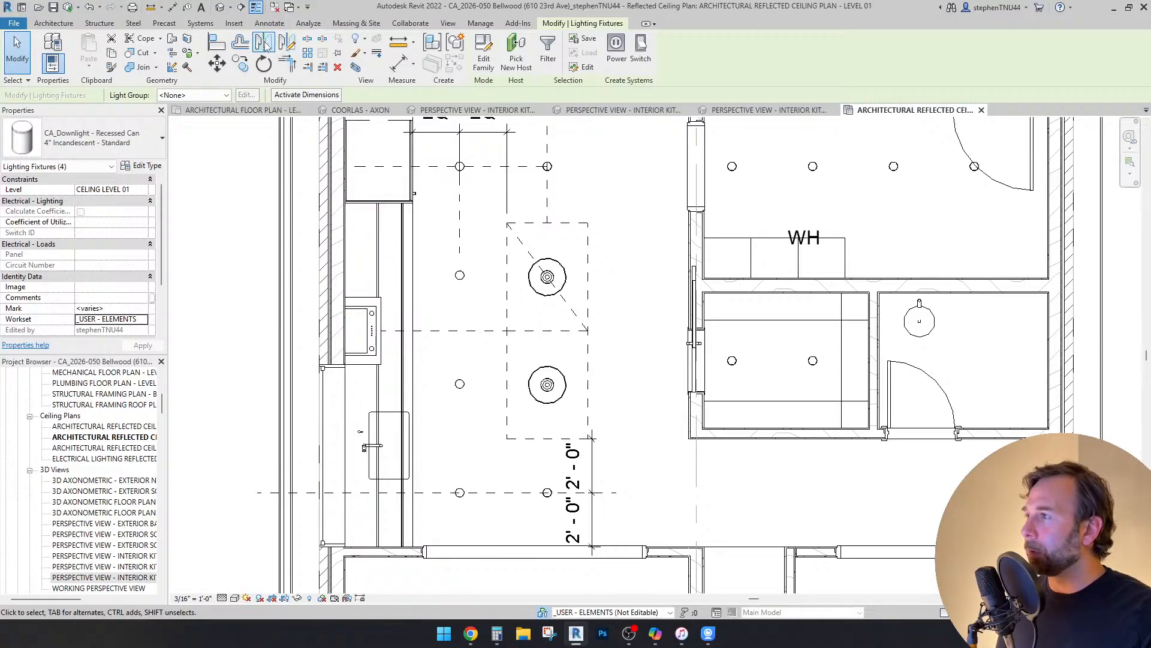
{"action": "left_click", "coordinate": [264, 43]}
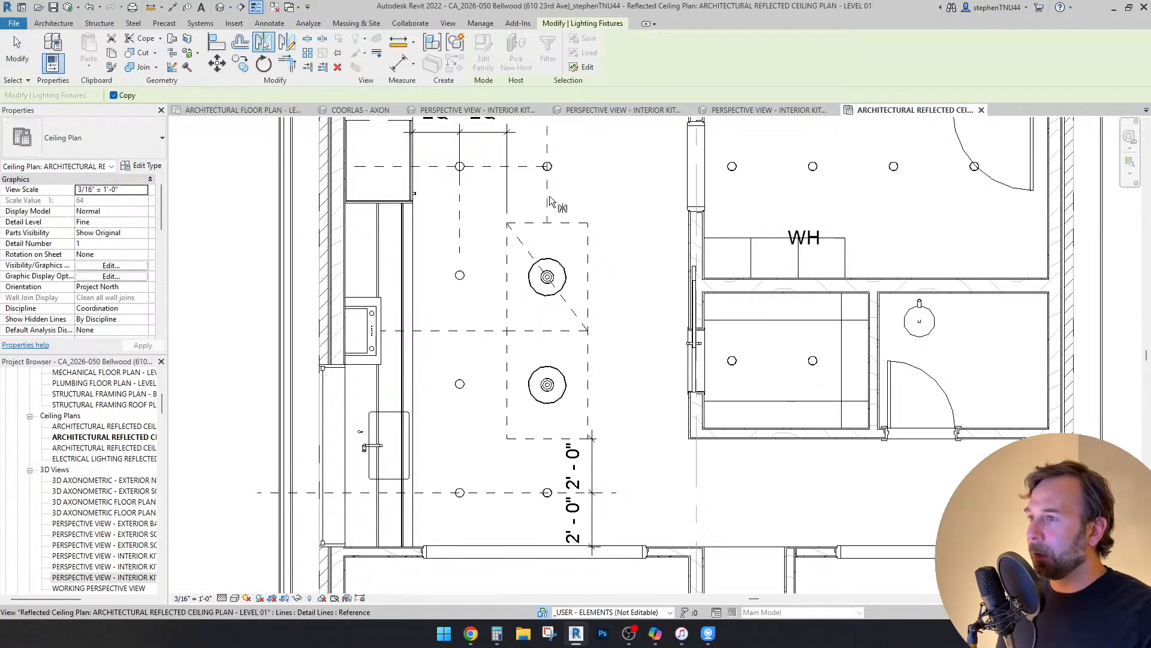
{"action": "scroll", "coordinate": [548, 200], "scroll_direction": "up", "scroll_amount": 2}
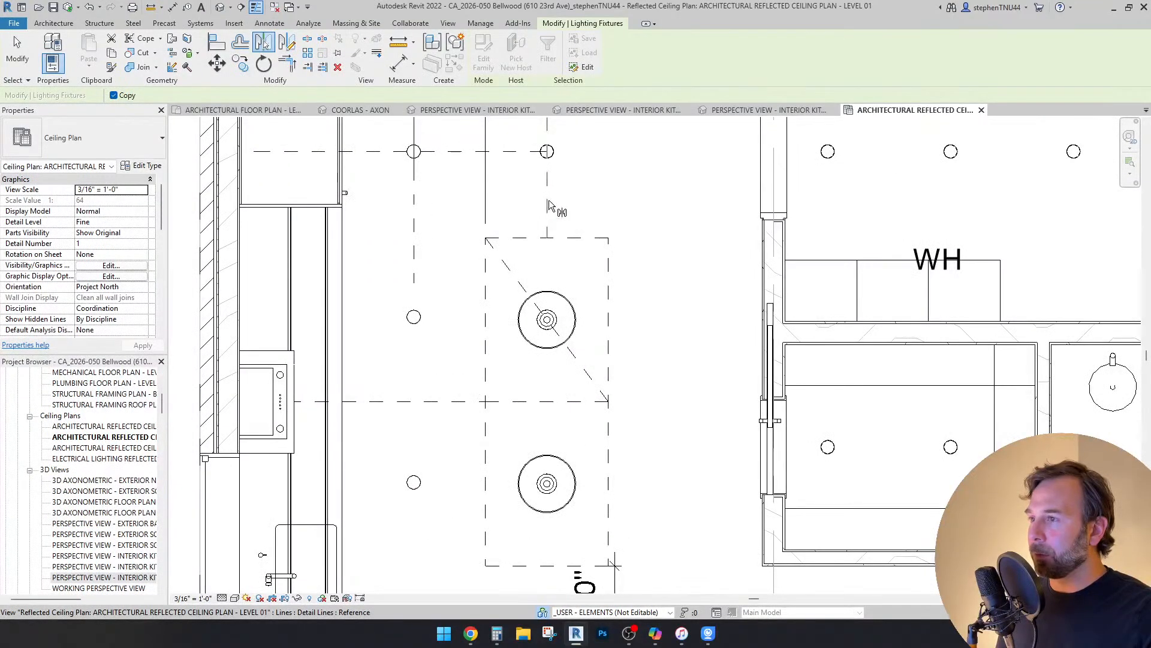
{"action": "left_click", "coordinate": [547, 201]}
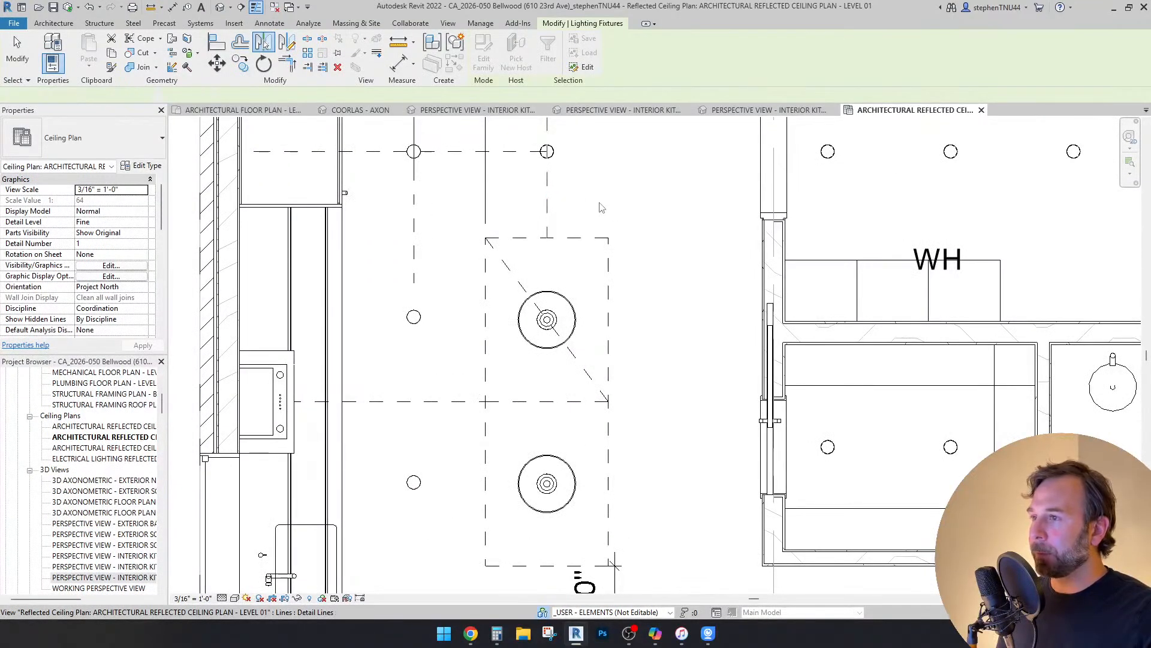
{"action": "scroll", "coordinate": [599, 208], "scroll_direction": "down", "scroll_amount": 3}
{"action": "key", "text": "Escape"}
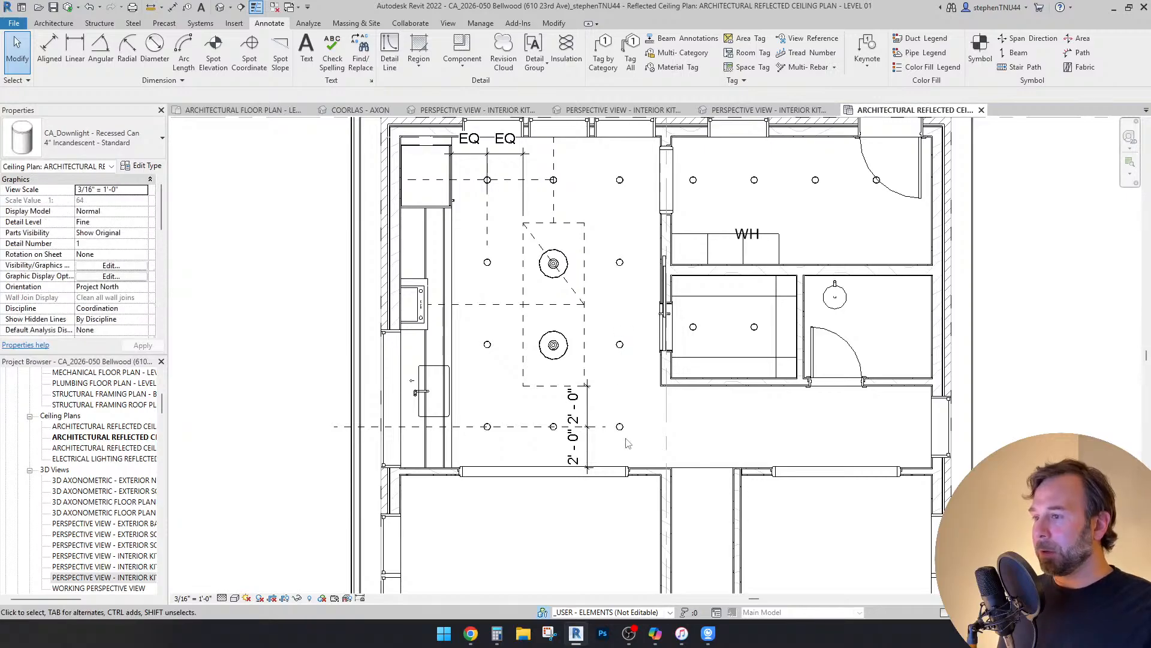
Step: Inspect the dimension string below the island and the end downlight of the mirrored seating-side row
{"action": "scroll", "coordinate": [627, 442], "scroll_direction": "up", "scroll_amount": 2}
{"action": "scroll", "coordinate": [623, 390], "scroll_direction": "down", "scroll_amount": 1}
{"action": "scroll", "coordinate": [621, 364], "scroll_direction": "up", "scroll_amount": 1}
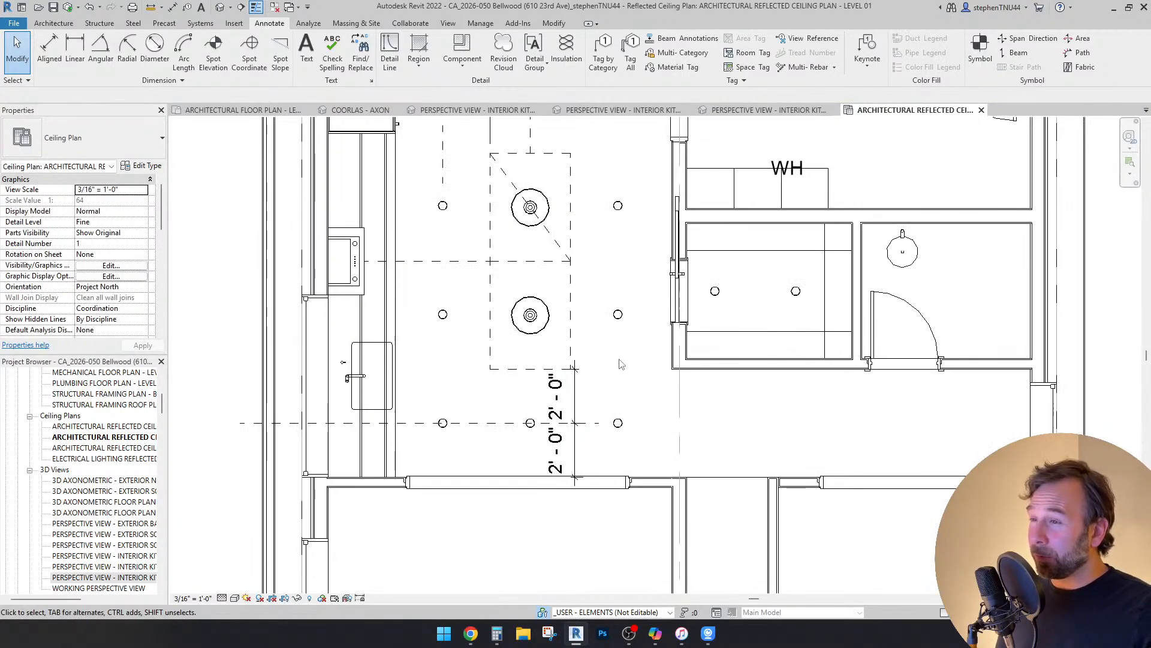
{"action": "scroll", "coordinate": [621, 364], "scroll_direction": "up", "scroll_amount": 1}
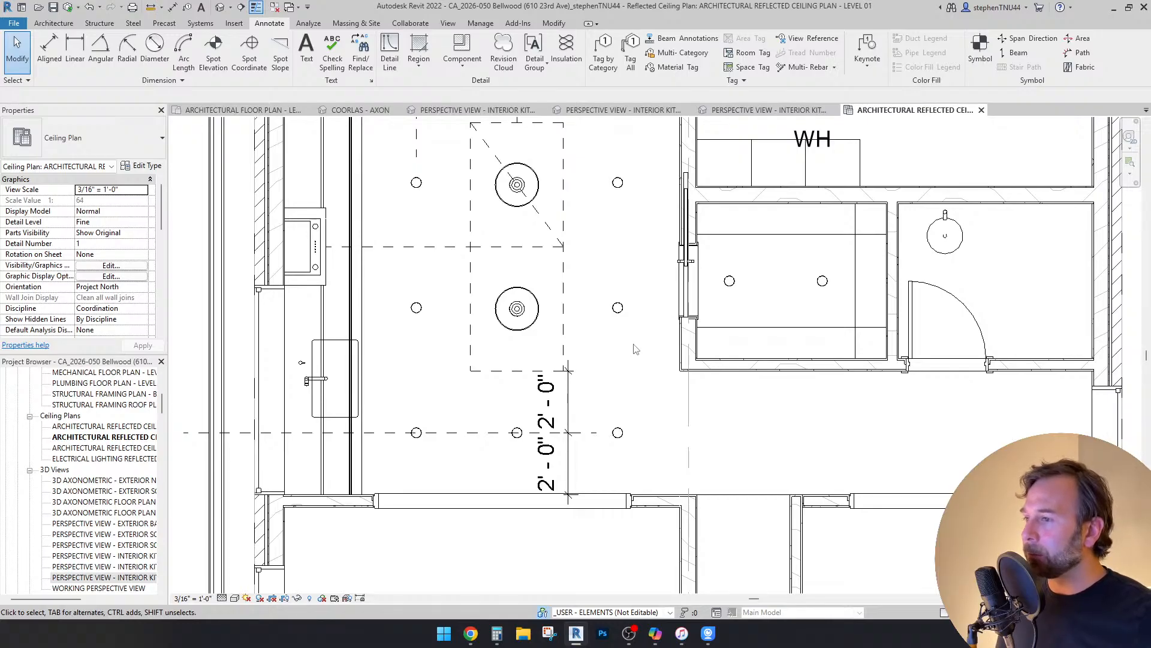
{"action": "left_click", "coordinate": [570, 399]}
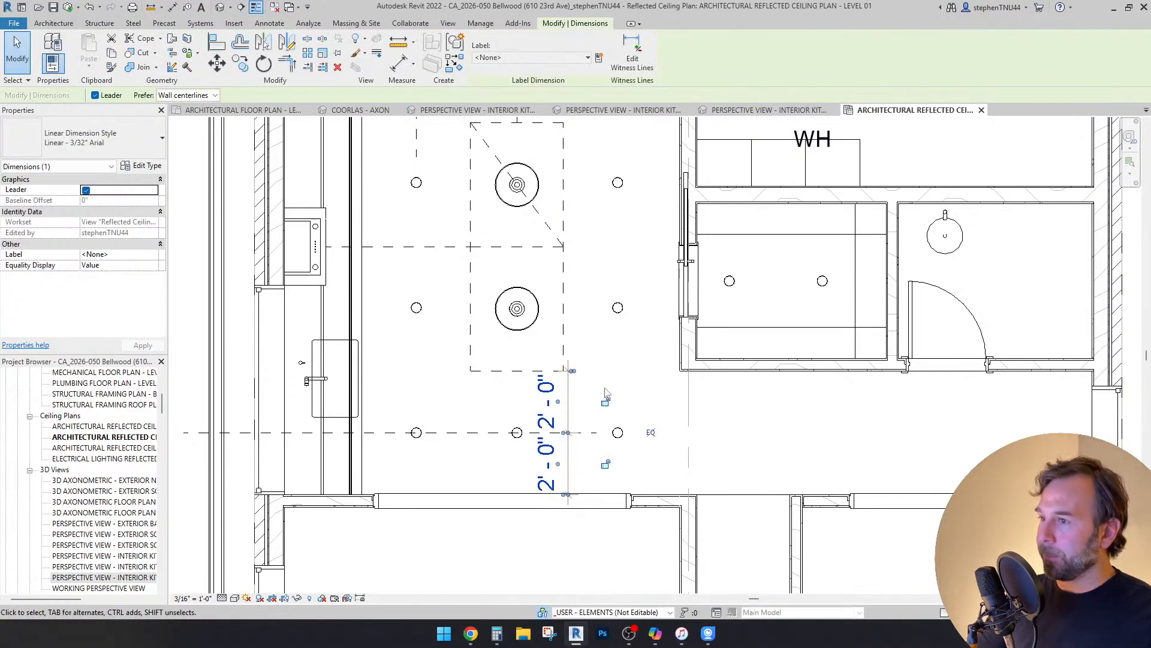
{"action": "left_click", "coordinate": [613, 362]}
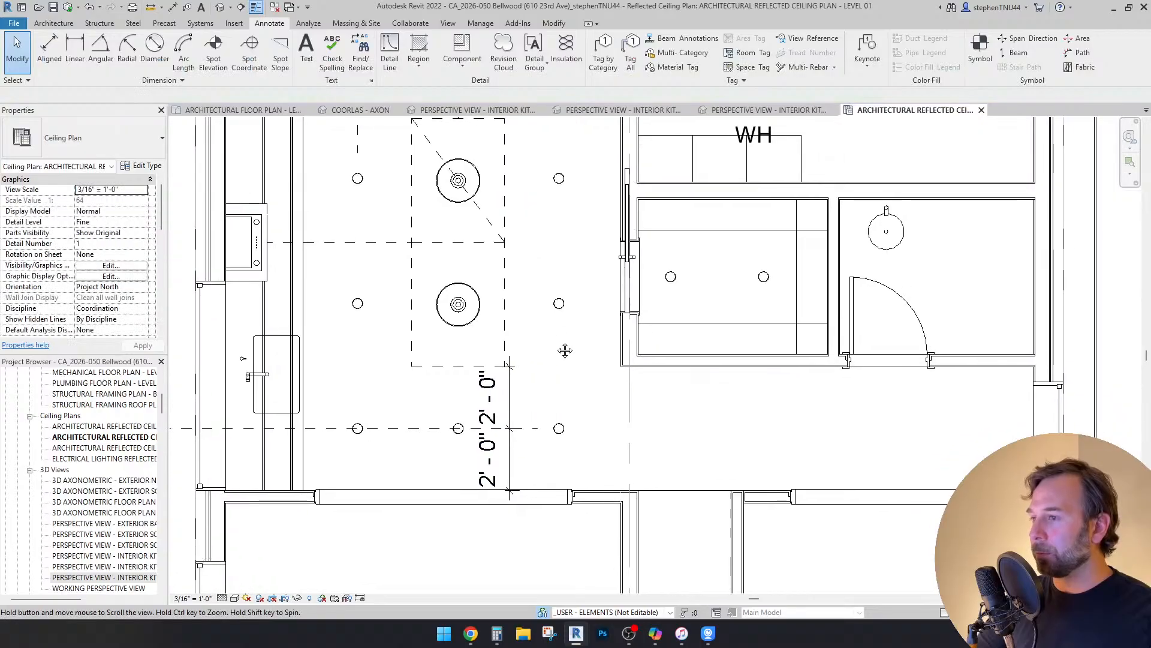
{"action": "scroll", "coordinate": [564, 360], "scroll_direction": "down", "scroll_amount": 1}
{"action": "left_click", "coordinate": [564, 423]}
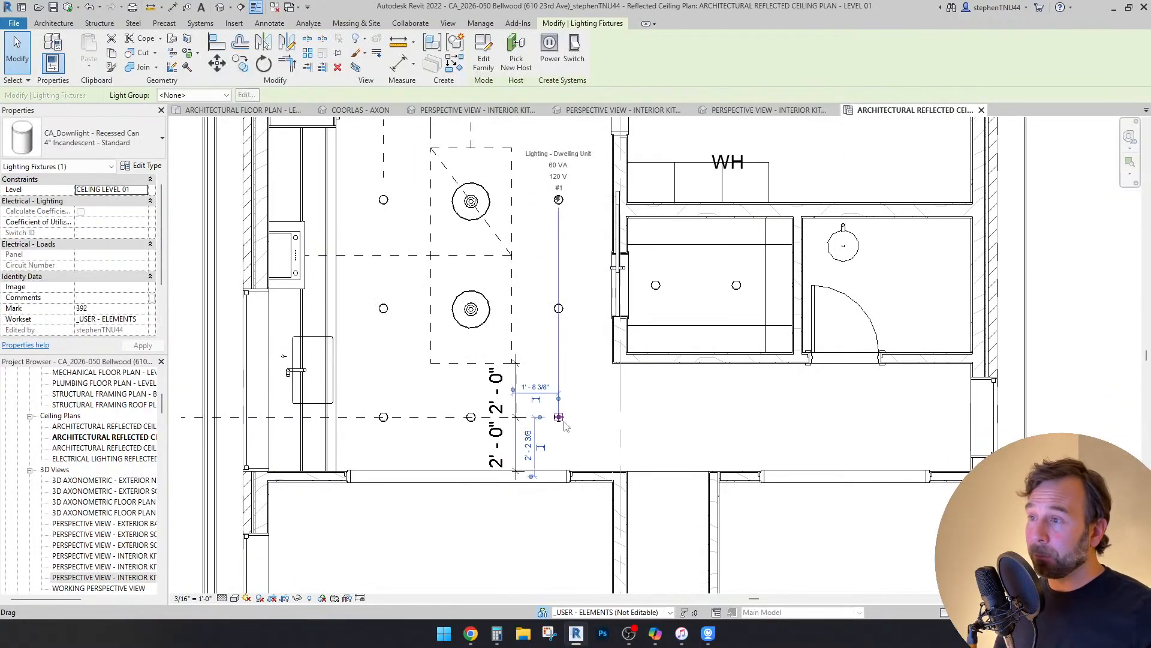
{"action": "left_click", "coordinate": [690, 427]}
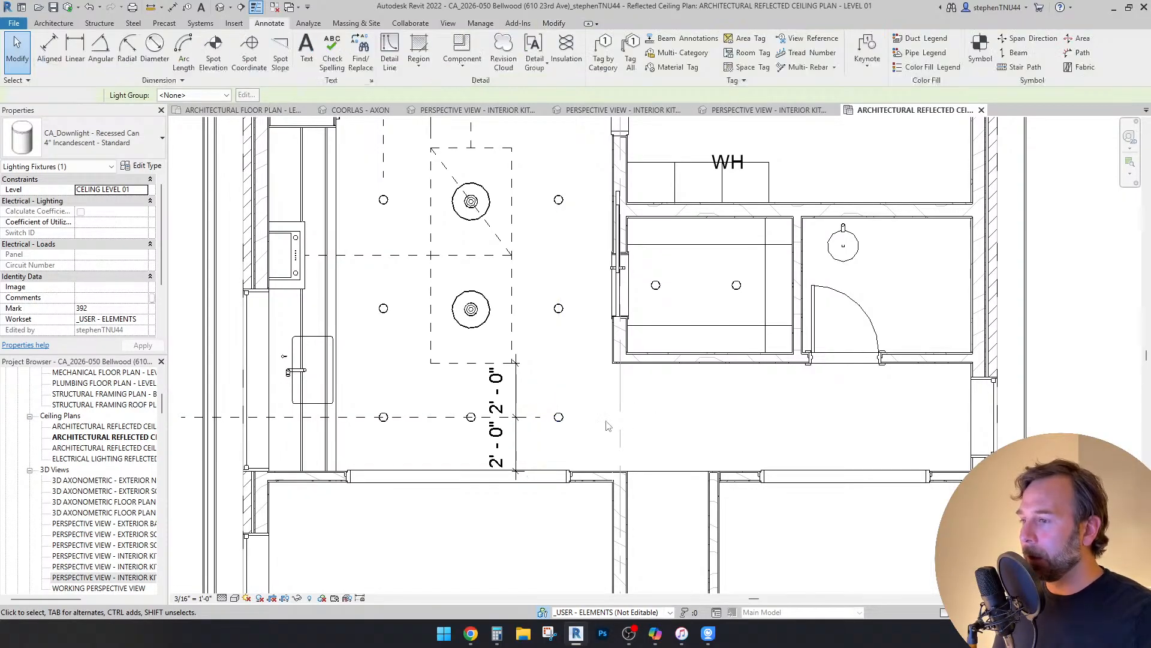
Step: Copy the seating-side row's end downlight three times along the hallway at equal 3'-3" spacing, continuing the horizontal row
{"action": "scroll", "coordinate": [562, 423], "scroll_direction": "up", "scroll_amount": 4}
{"action": "left_click", "coordinate": [561, 416]}
{"action": "scroll", "coordinate": [576, 419], "scroll_direction": "down", "scroll_amount": 2}
{"action": "left_click", "coordinate": [241, 64]}
{"action": "scroll", "coordinate": [449, 420], "scroll_direction": "up", "scroll_amount": 3}
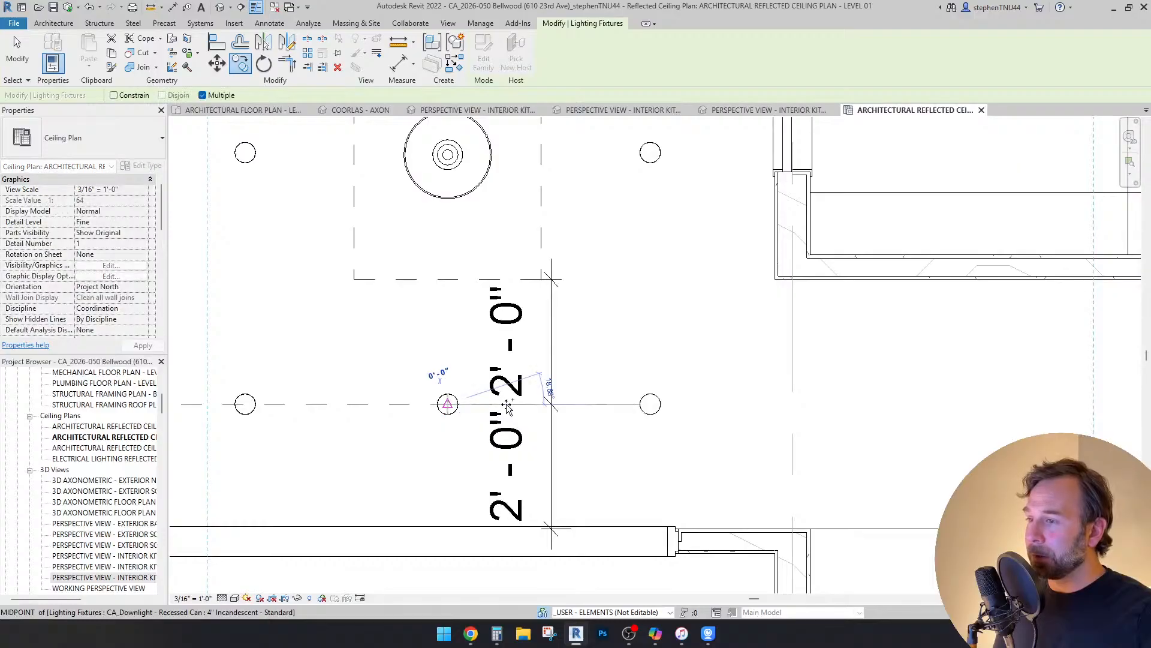
{"action": "scroll", "coordinate": [651, 406], "scroll_direction": "down", "scroll_amount": 3}
{"action": "left_click", "coordinate": [651, 405]}
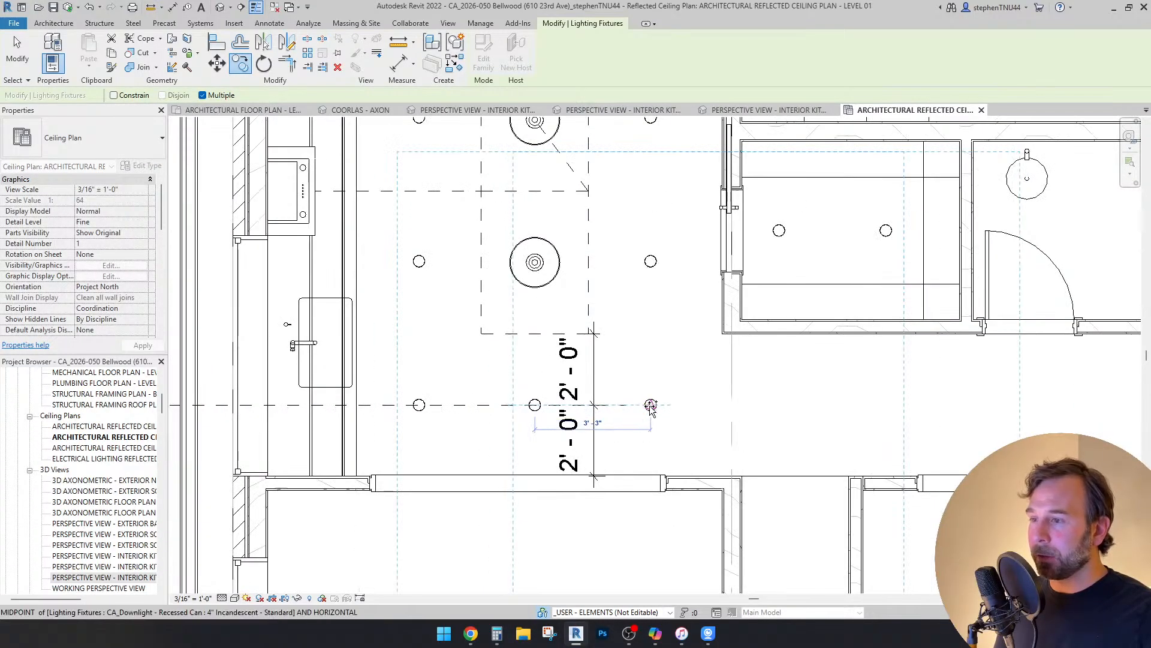
{"action": "left_click", "coordinate": [766, 405]}
{"action": "left_click", "coordinate": [882, 405]}
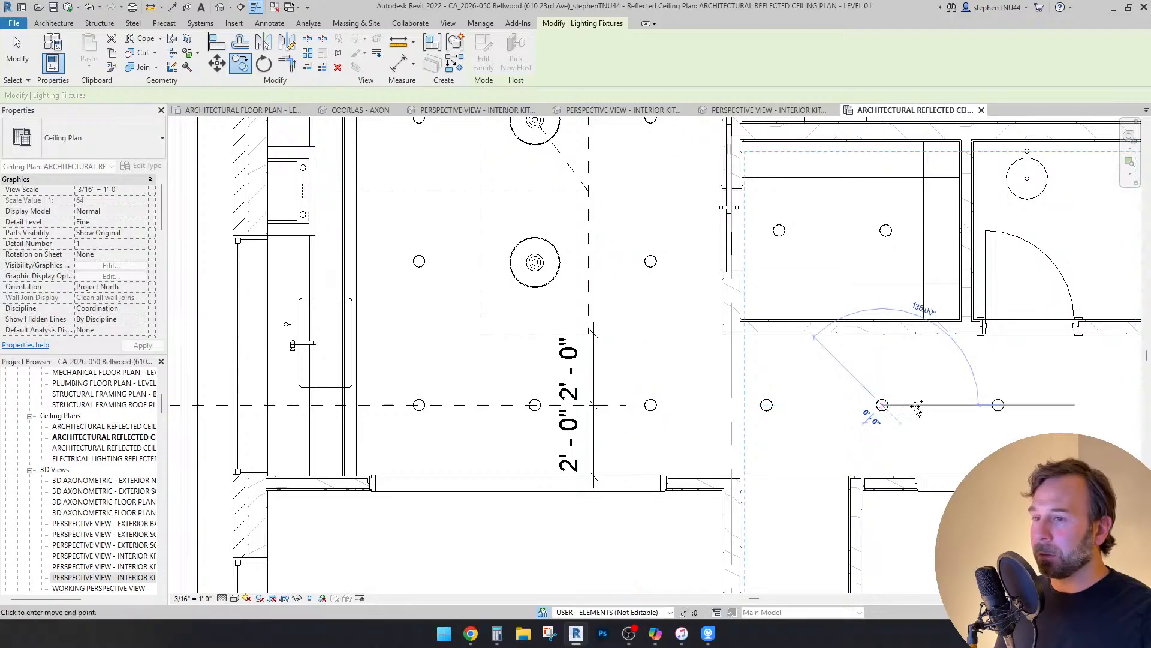
{"action": "middle_click_drag", "start_coordinate": [992, 406], "coordinate": [741, 410]}
{"action": "left_click", "coordinate": [747, 408]}
{"action": "key", "text": "Escape"}
{"action": "key", "text": "Escape"}
{"action": "scroll", "coordinate": [552, 421], "scroll_direction": "down", "scroll_amount": 1}
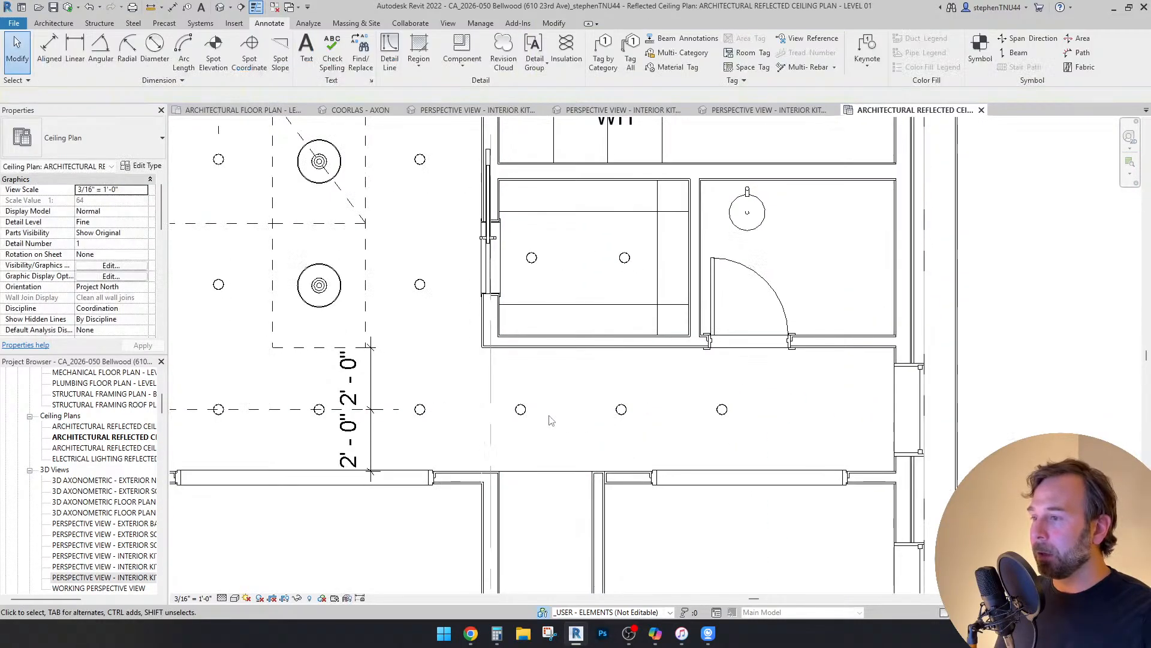
Step: Move the last hallway downlight horizontally onto the inner wall face at the window on the hallway's end
{"action": "scroll", "coordinate": [750, 418], "scroll_direction": "up", "scroll_amount": 1}
{"action": "scroll", "coordinate": [746, 419], "scroll_direction": "up", "scroll_amount": 1}
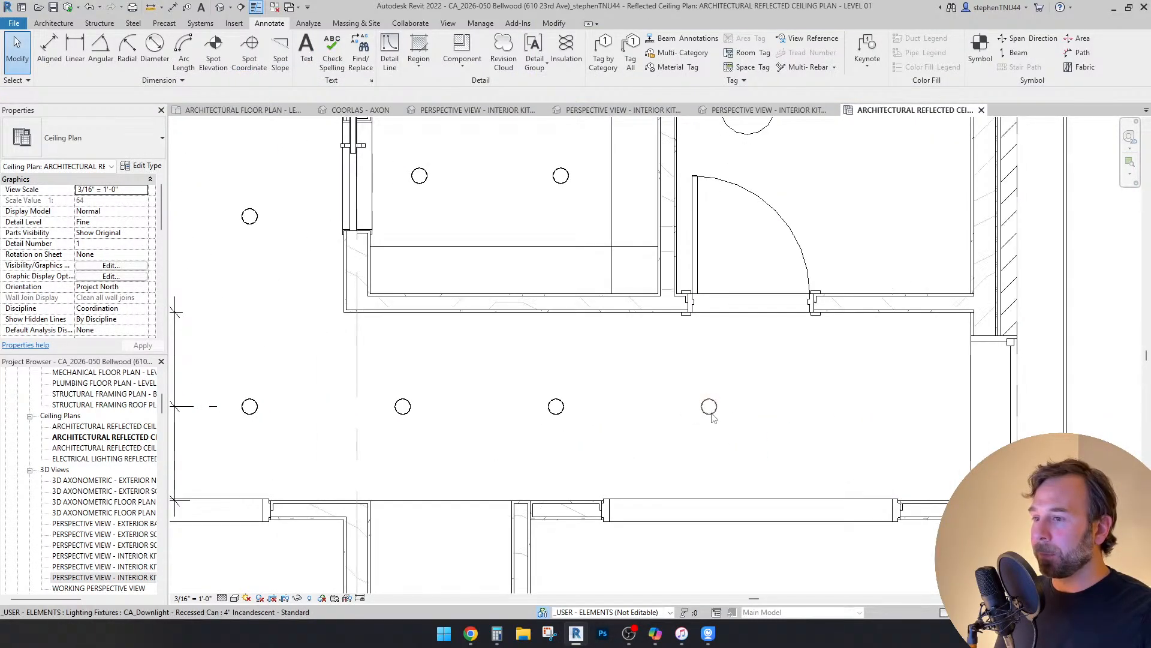
{"action": "left_click", "coordinate": [709, 407]}
{"action": "middle_click_drag", "start_coordinate": [797, 406], "coordinate": [726, 415]}
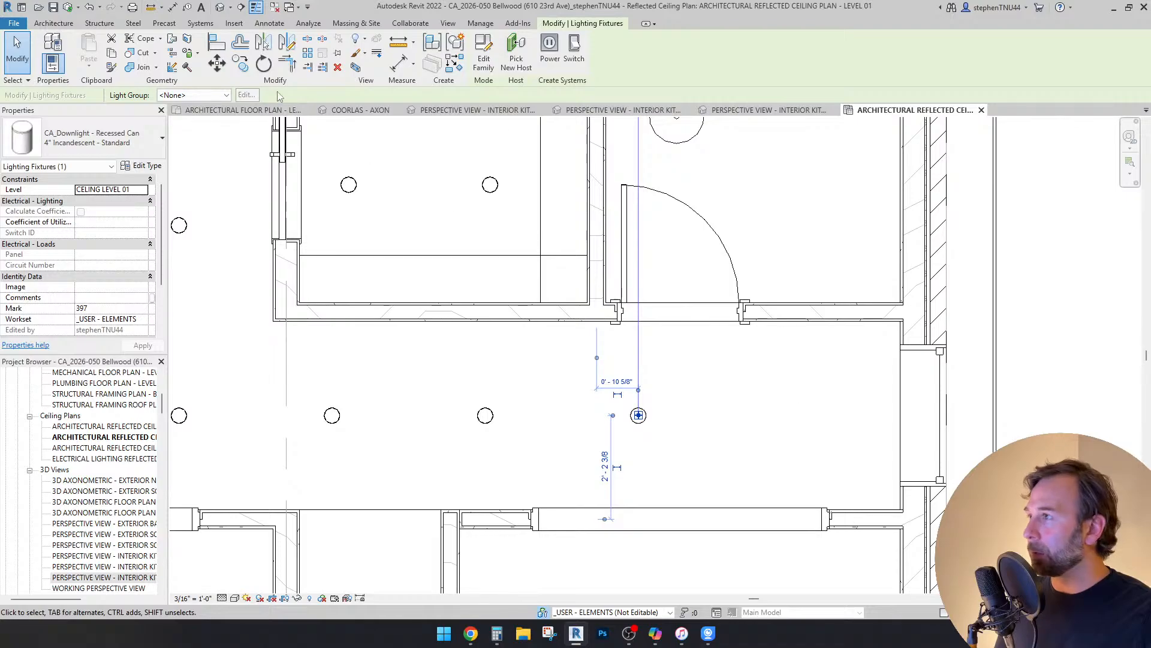
{"action": "left_click", "coordinate": [217, 63]}
{"action": "left_click", "coordinate": [638, 415]}
{"action": "scroll", "coordinate": [638, 414], "scroll_direction": "up", "scroll_amount": 1}
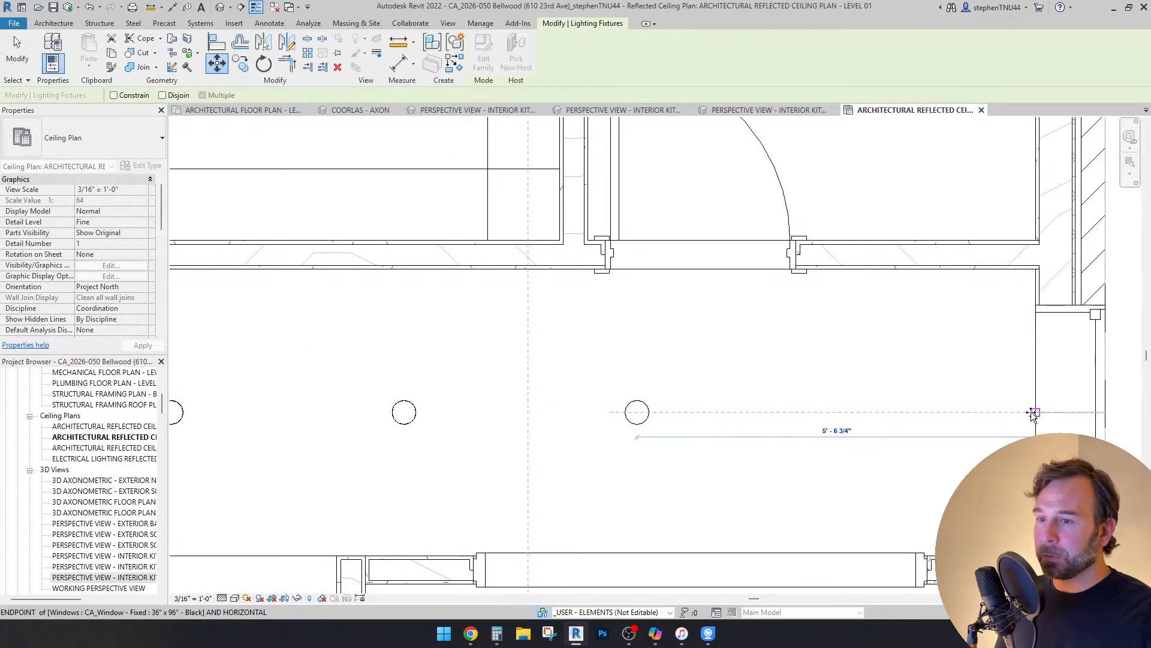
{"action": "left_click", "coordinate": [887, 391]}
{"action": "scroll", "coordinate": [887, 391], "scroll_direction": "down", "scroll_amount": 1}
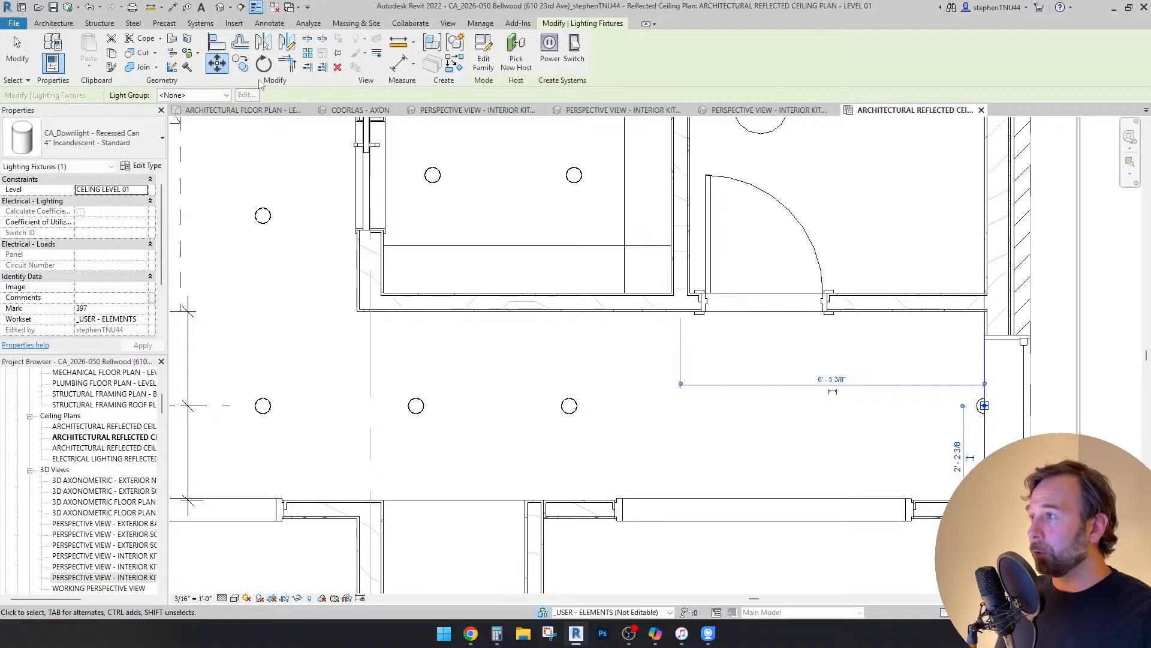
Step: Move the end hallway downlight 2' back from the window wall along the row
{"action": "left_click", "coordinate": [217, 62]}
{"action": "left_click", "coordinate": [851, 405]}
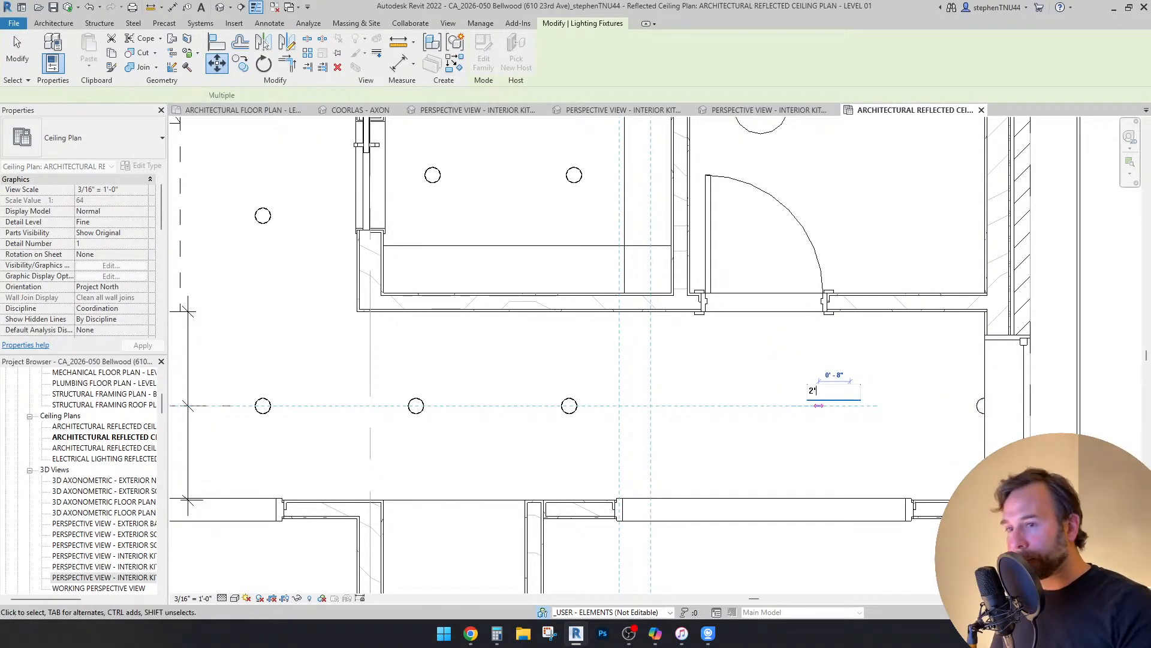
{"action": "left_click", "coordinate": [887, 406]}
{"action": "key", "text": "Escape"}
{"action": "scroll", "coordinate": [851, 411], "scroll_direction": "down", "scroll_amount": 2}
{"action": "scroll", "coordinate": [850, 410], "scroll_direction": "up", "scroll_amount": 2}
{"action": "middle_click_drag", "start_coordinate": [852, 411], "coordinate": [816, 411]}
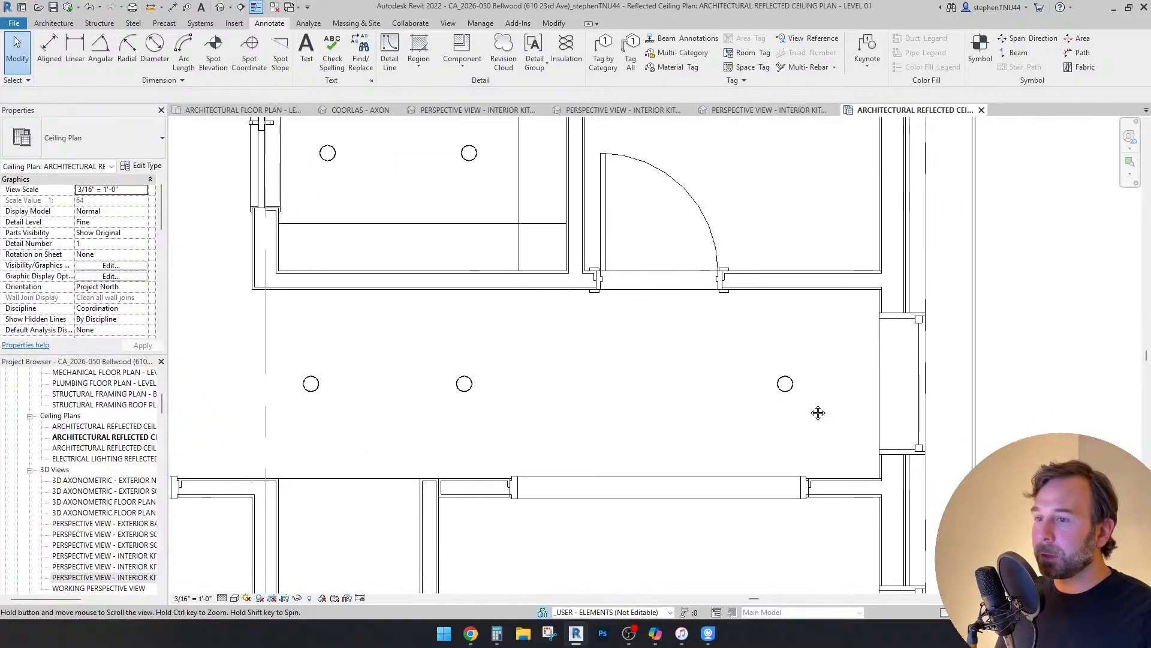
{"action": "scroll", "coordinate": [798, 399], "scroll_direction": "down", "scroll_amount": 3}
{"action": "scroll", "coordinate": [827, 403], "scroll_direction": "up", "scroll_amount": 2}
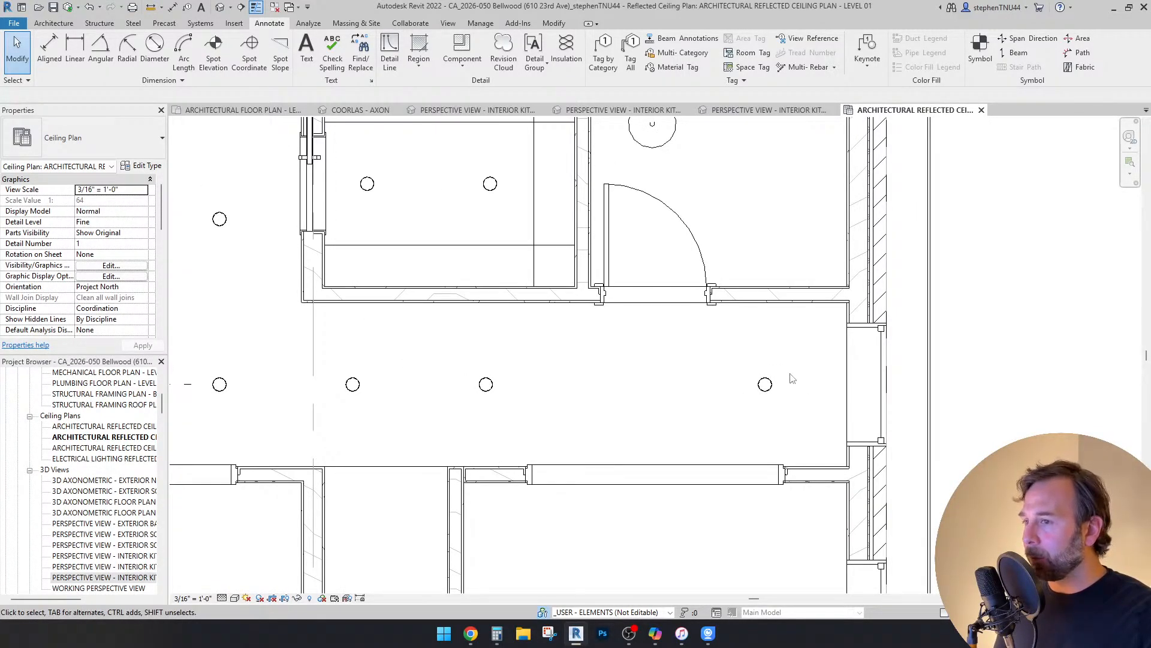
Step: Draw a vertical Extra Fine Dashed detail line from the stair's centerline up across the hallway
{"action": "scroll", "coordinate": [791, 375], "scroll_direction": "down", "scroll_amount": 1}
{"action": "middle_click_drag", "start_coordinate": [532, 371], "coordinate": [575, 318]}
{"action": "scroll", "coordinate": [577, 373], "scroll_direction": "down", "scroll_amount": 1}
{"action": "scroll", "coordinate": [573, 375], "scroll_direction": "up", "scroll_amount": 2}
{"action": "scroll", "coordinate": [689, 393], "scroll_direction": "down", "scroll_amount": 3}
{"action": "scroll", "coordinate": [588, 336], "scroll_direction": "up", "scroll_amount": 2}
{"action": "scroll", "coordinate": [604, 323], "scroll_direction": "up", "scroll_amount": 1}
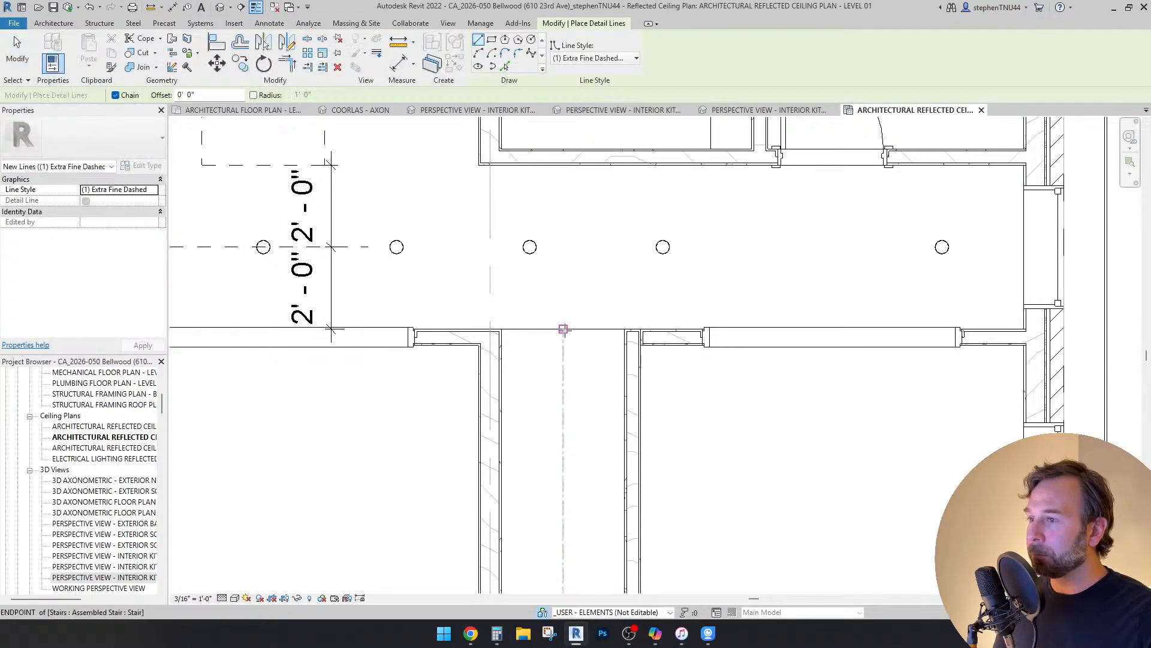
{"action": "scroll", "coordinate": [568, 360], "scroll_direction": "down", "scroll_amount": 2}
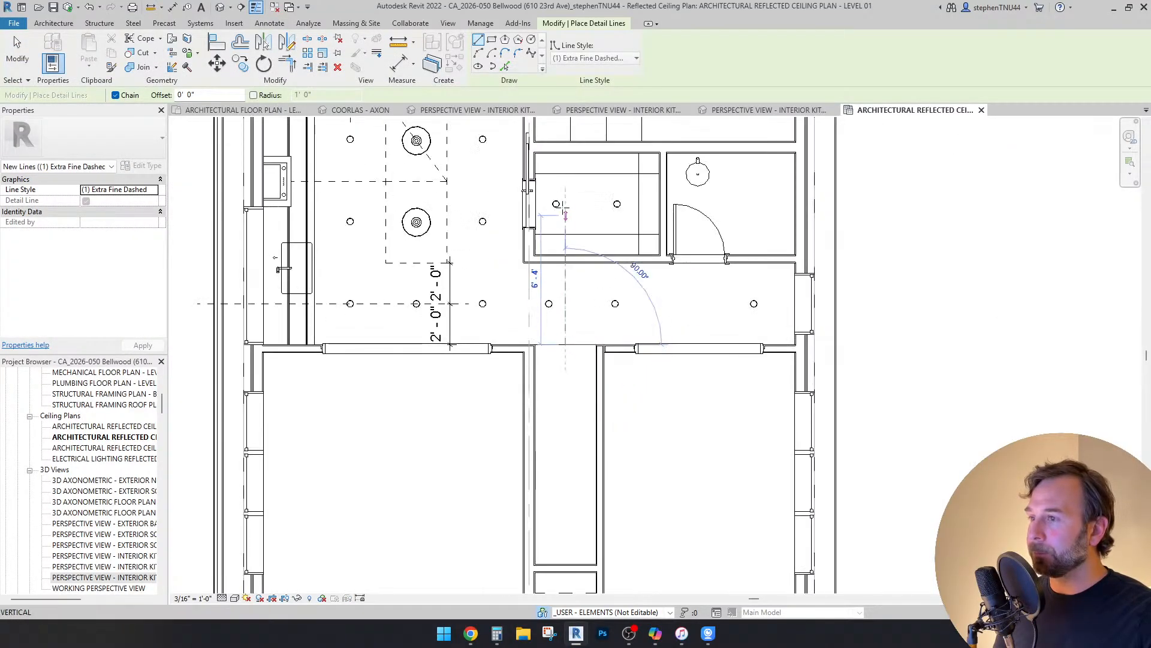
{"action": "key", "text": "Escape"}
Step: Examine how the hallway and adjoining-room downlights relate to the dashed stair centerline
{"action": "scroll", "coordinate": [637, 428], "scroll_direction": "down", "scroll_amount": 2}
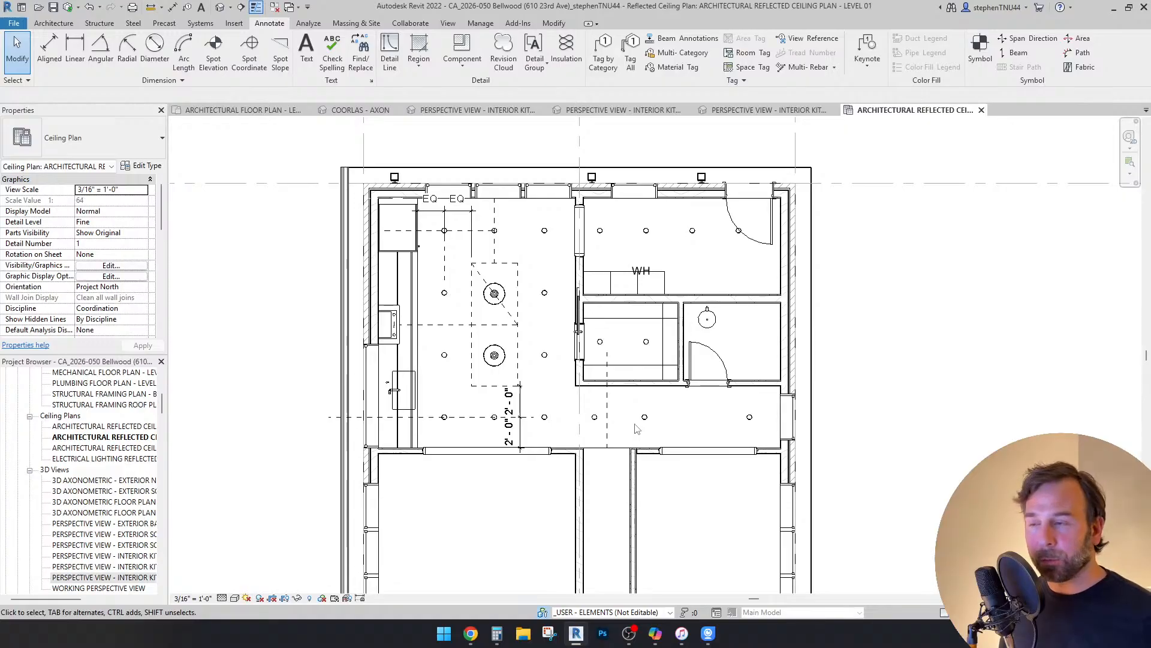
{"action": "scroll", "coordinate": [637, 428], "scroll_direction": "up", "scroll_amount": 2}
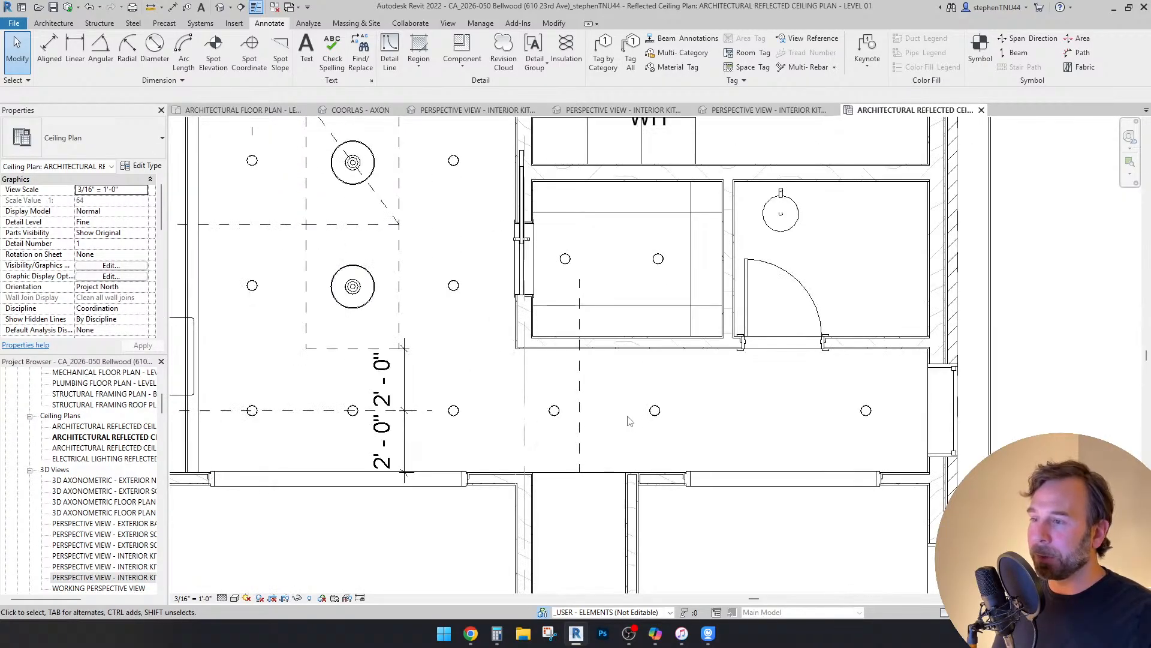
{"action": "middle_click_drag", "start_coordinate": [444, 438], "coordinate": [500, 425]}
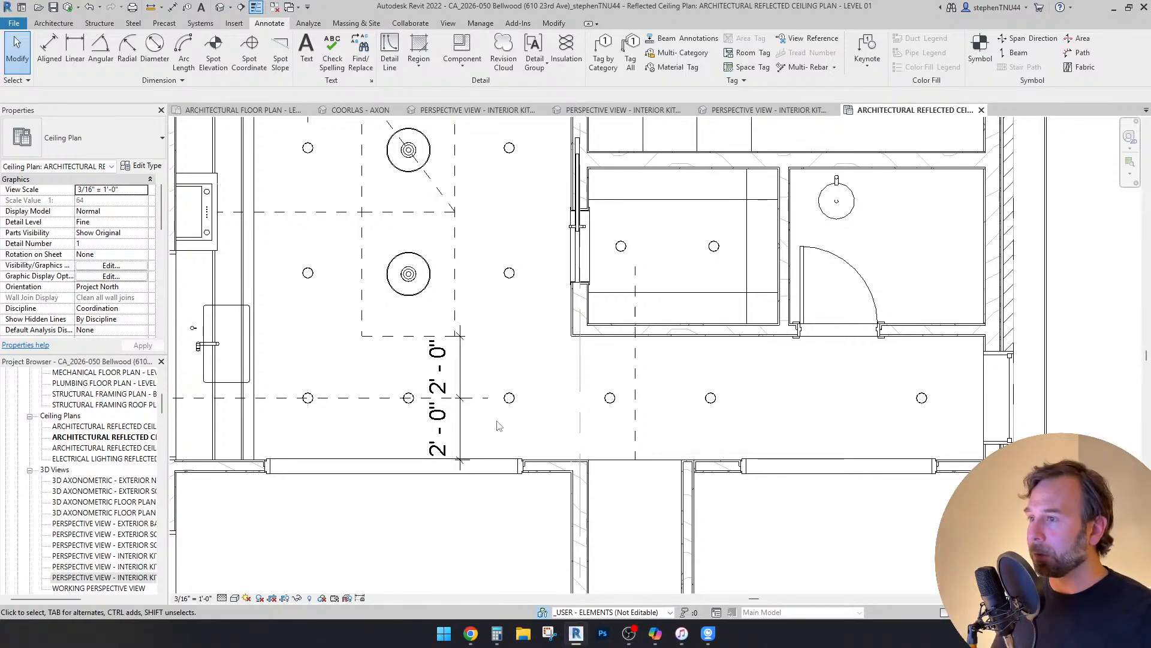
{"action": "scroll", "coordinate": [591, 427], "scroll_direction": "up", "scroll_amount": 1}
{"action": "scroll", "coordinate": [741, 318], "scroll_direction": "up", "scroll_amount": 2}
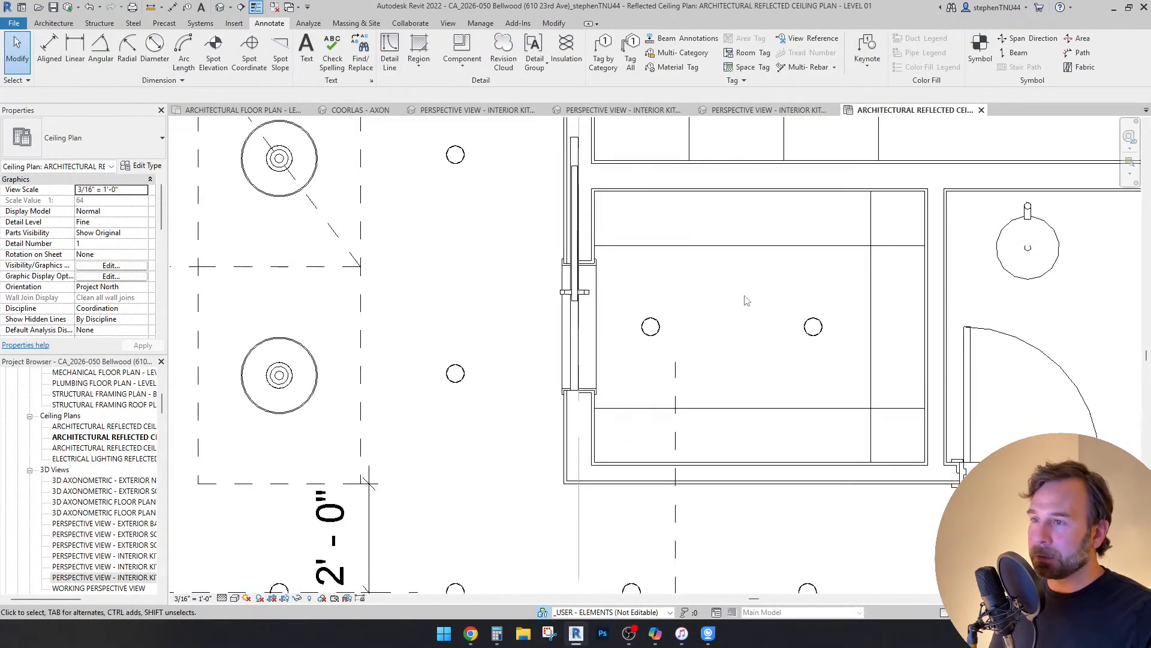
{"action": "scroll", "coordinate": [683, 283], "scroll_direction": "down", "scroll_amount": 1}
{"action": "middle_click_drag", "start_coordinate": [694, 302], "coordinate": [726, 337]}
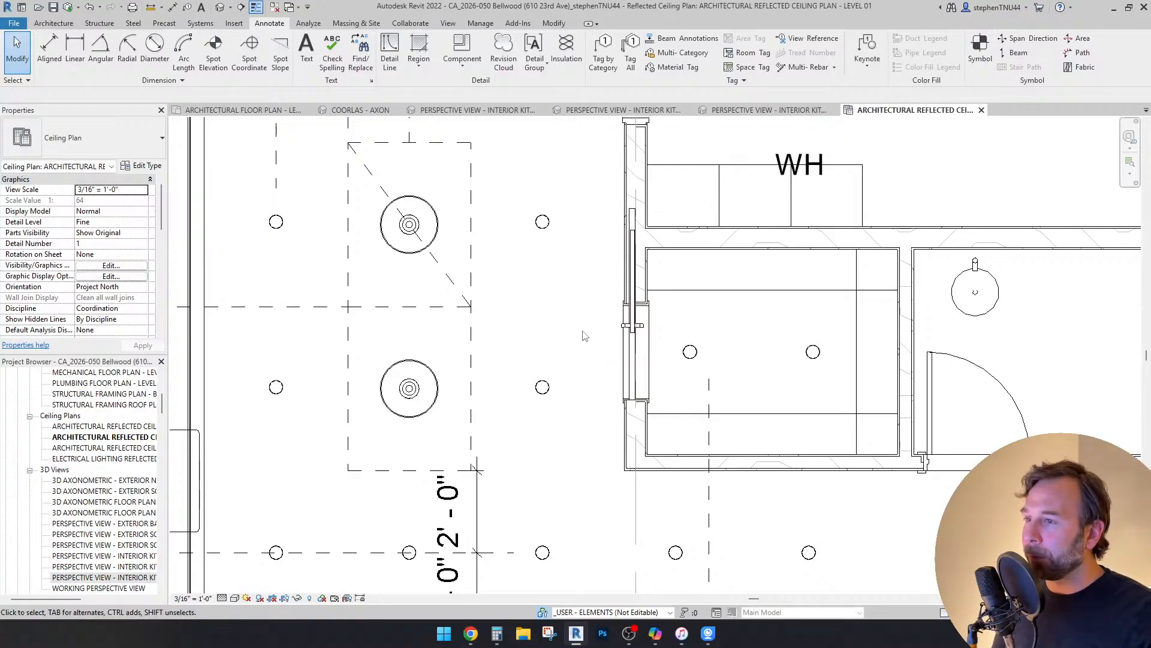
{"action": "scroll", "coordinate": [583, 328], "scroll_direction": "down", "scroll_amount": 3}
{"action": "scroll", "coordinate": [674, 436], "scroll_direction": "up", "scroll_amount": 2}
{"action": "scroll", "coordinate": [674, 436], "scroll_direction": "up", "scroll_amount": 1}
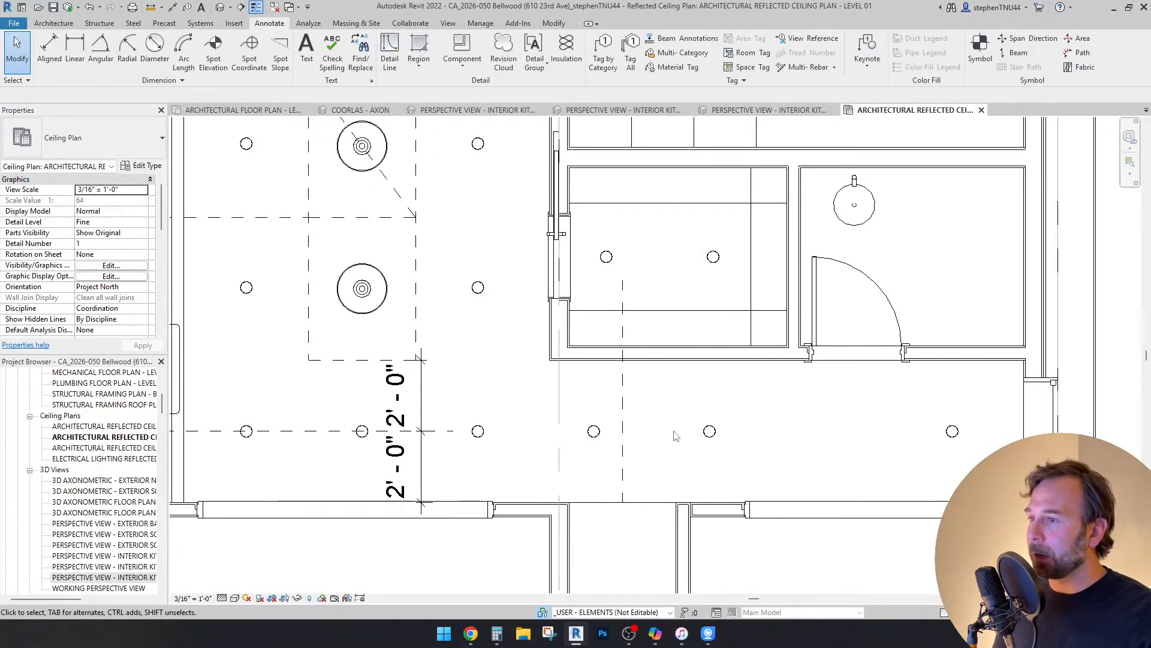
Step: Align the first hallway downlight to the vertical dashed stair centerline
{"action": "left_click", "coordinate": [553, 23]}
{"action": "left_click", "coordinate": [217, 44]}
{"action": "left_click", "coordinate": [621, 444]}
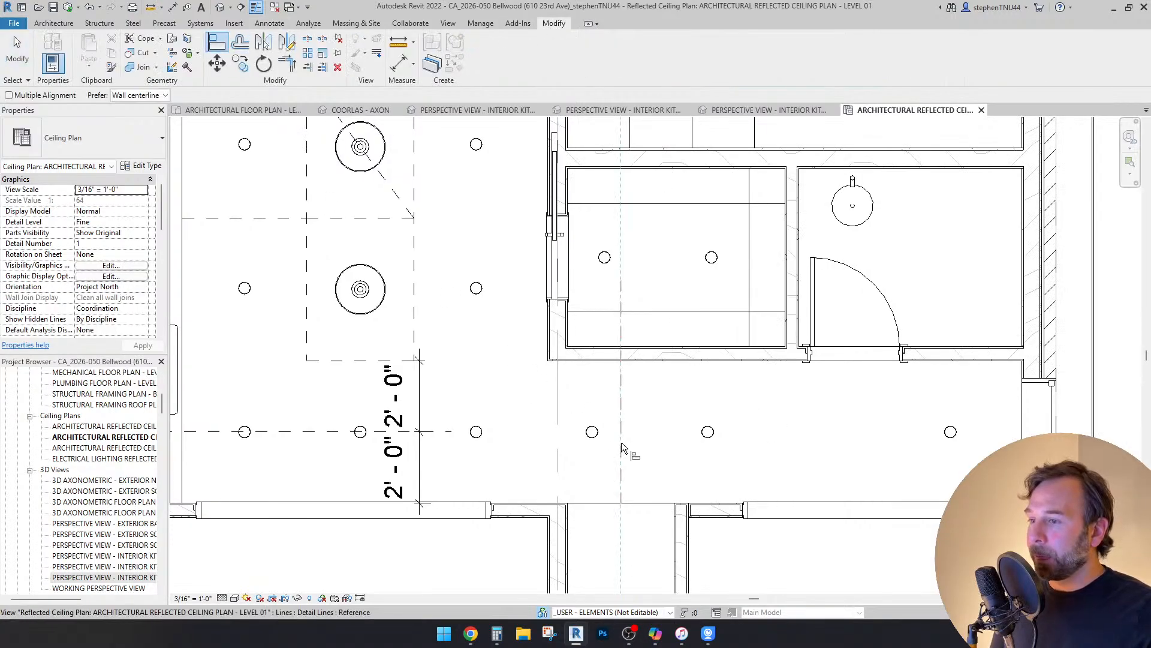
{"action": "scroll", "coordinate": [594, 438], "scroll_direction": "up", "scroll_amount": 1}
{"action": "left_click", "coordinate": [593, 434]}
{"action": "scroll", "coordinate": [581, 375], "scroll_direction": "down", "scroll_amount": 3}
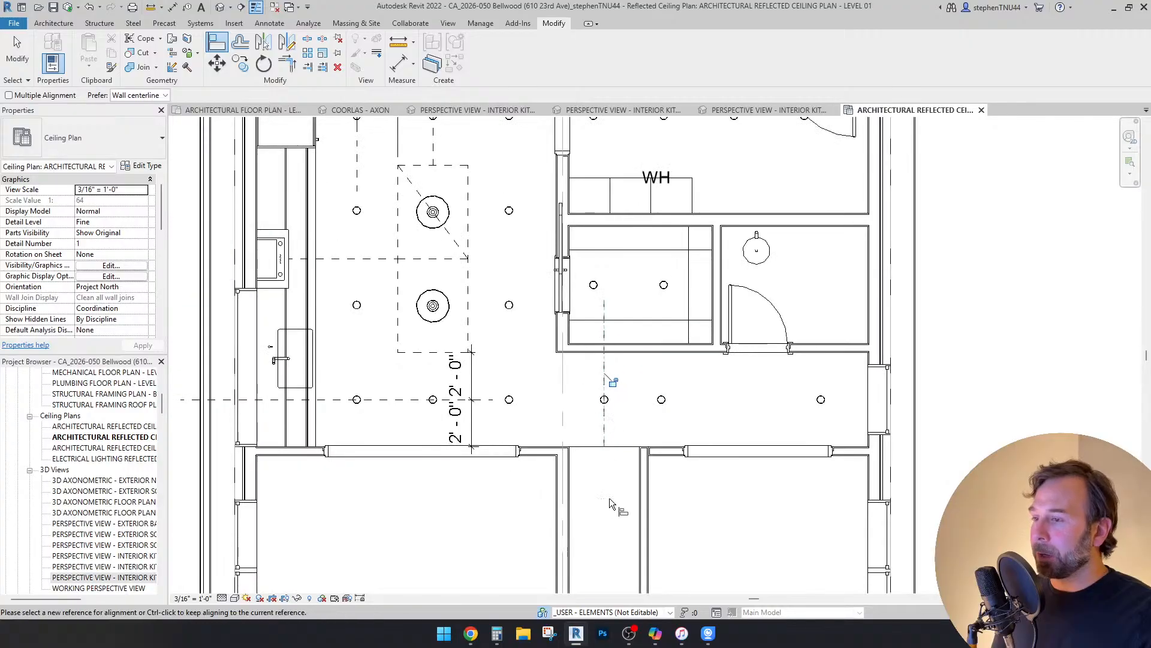
Step: Examine the spacing of the downlights between the kitchen island and the end of the hallway
{"action": "scroll", "coordinate": [554, 417], "scroll_direction": "up", "scroll_amount": 2}
{"action": "middle_click_drag", "start_coordinate": [554, 418], "coordinate": [650, 423]}
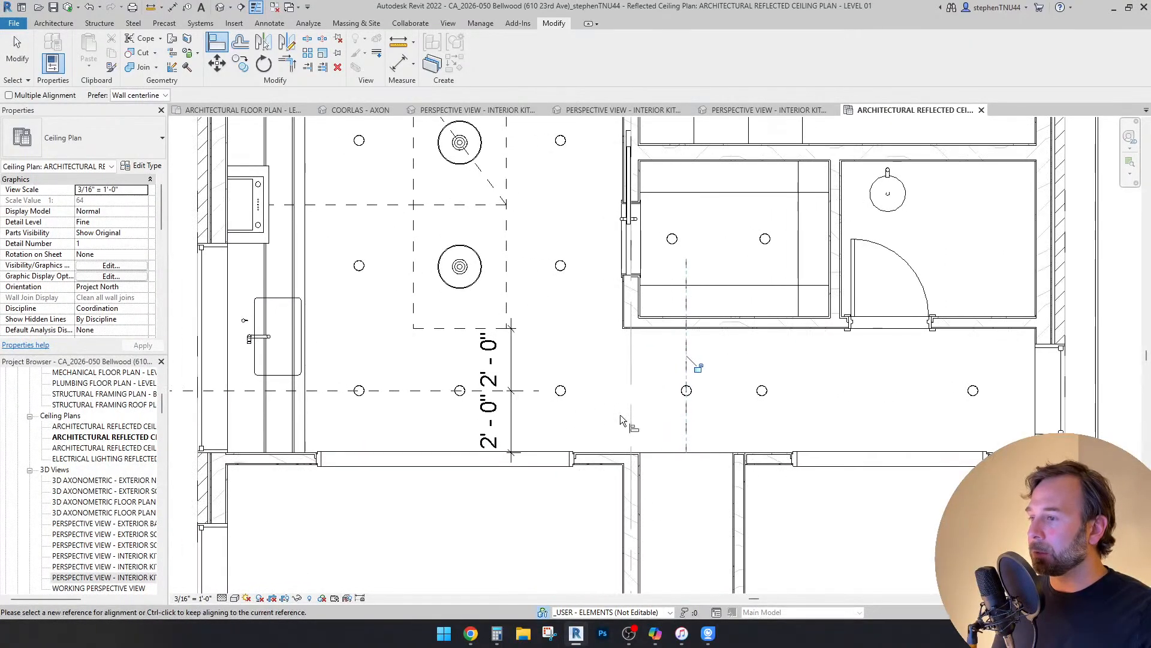
{"action": "scroll", "coordinate": [685, 402], "scroll_direction": "up", "scroll_amount": 1}
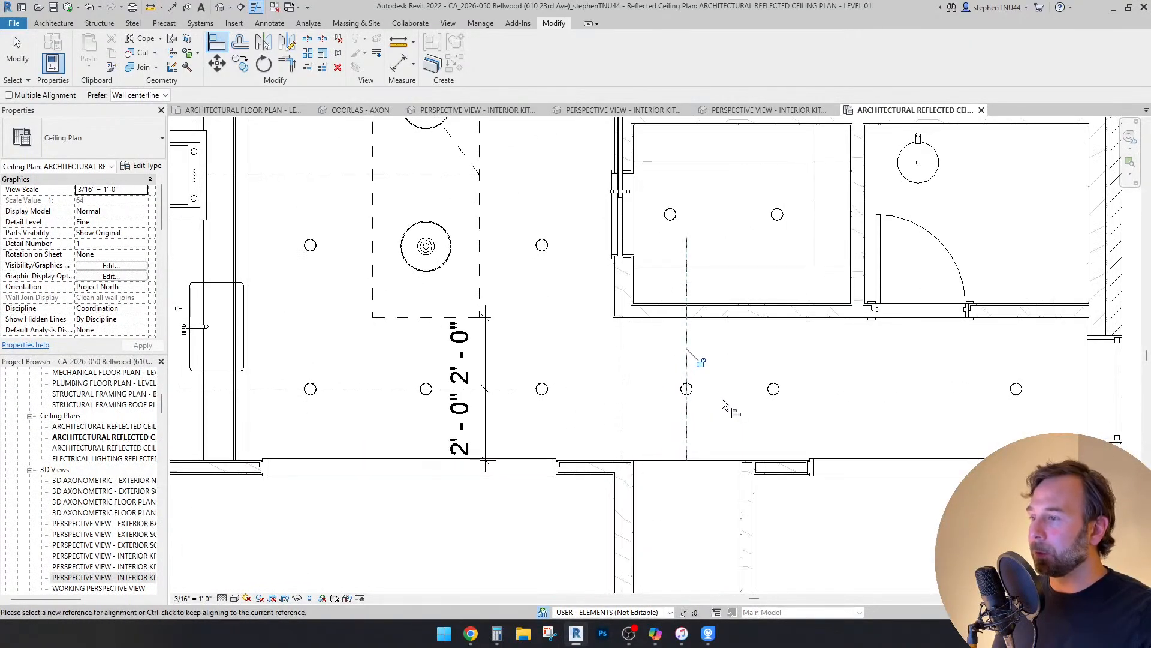
{"action": "middle_click_drag", "start_coordinate": [748, 431], "coordinate": [733, 425]}
{"action": "scroll", "coordinate": [724, 418], "scroll_direction": "down", "scroll_amount": 1}
{"action": "scroll", "coordinate": [533, 457], "scroll_direction": "up", "scroll_amount": 1}
{"action": "middle_click_drag", "start_coordinate": [537, 461], "coordinate": [592, 429]}
{"action": "scroll", "coordinate": [635, 422], "scroll_direction": "up", "scroll_amount": 2}
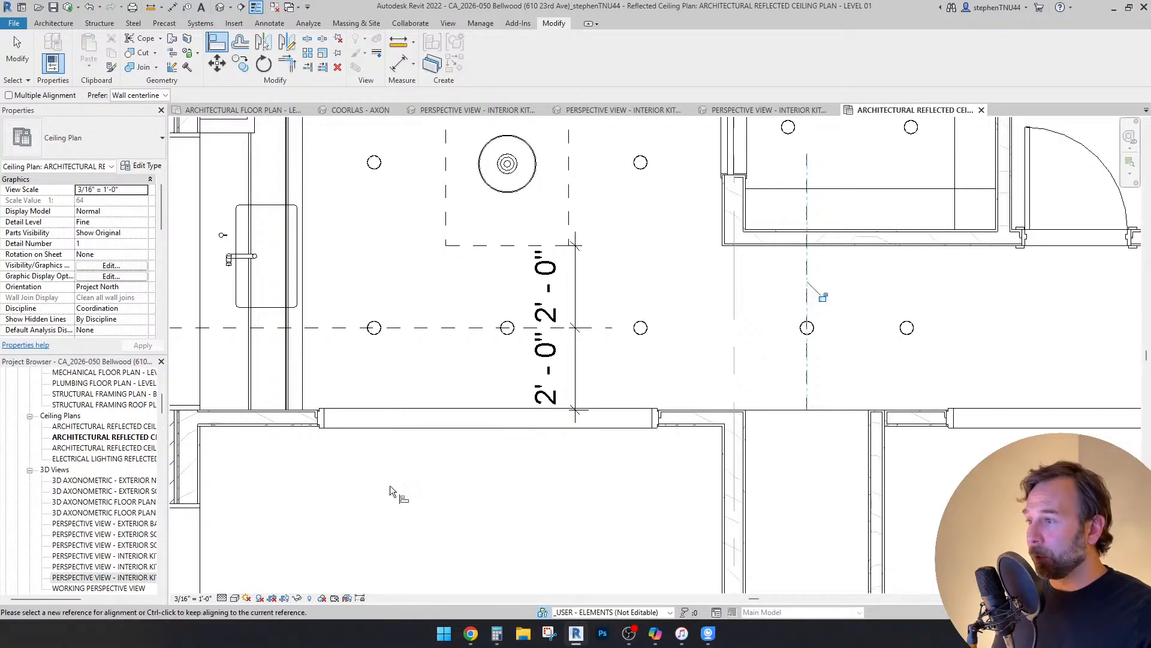
{"action": "scroll", "coordinate": [479, 383], "scroll_direction": "down", "scroll_amount": 3}
{"action": "scroll", "coordinate": [674, 377], "scroll_direction": "up", "scroll_amount": 2}
{"action": "middle_click_drag", "start_coordinate": [674, 376], "coordinate": [539, 392]}
{"action": "scroll", "coordinate": [600, 387], "scroll_direction": "up", "scroll_amount": 1}
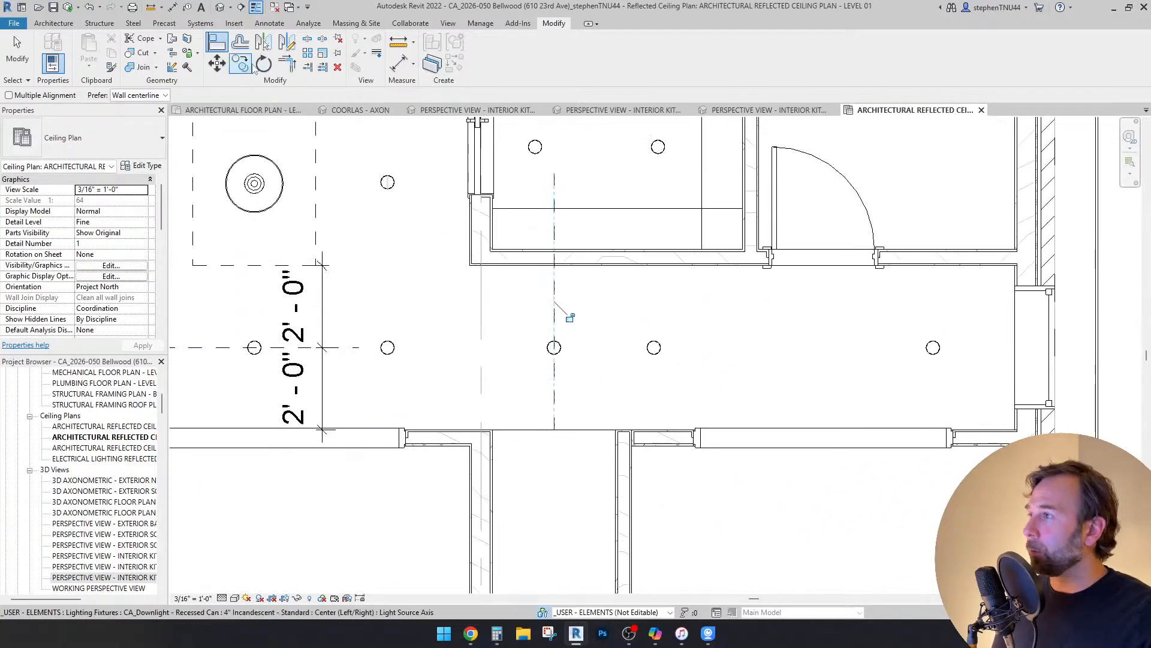
Step: Place an aligned dimension string across the three hallway downlights, from the stair centerline to the window end
{"action": "left_click", "coordinate": [270, 23]}
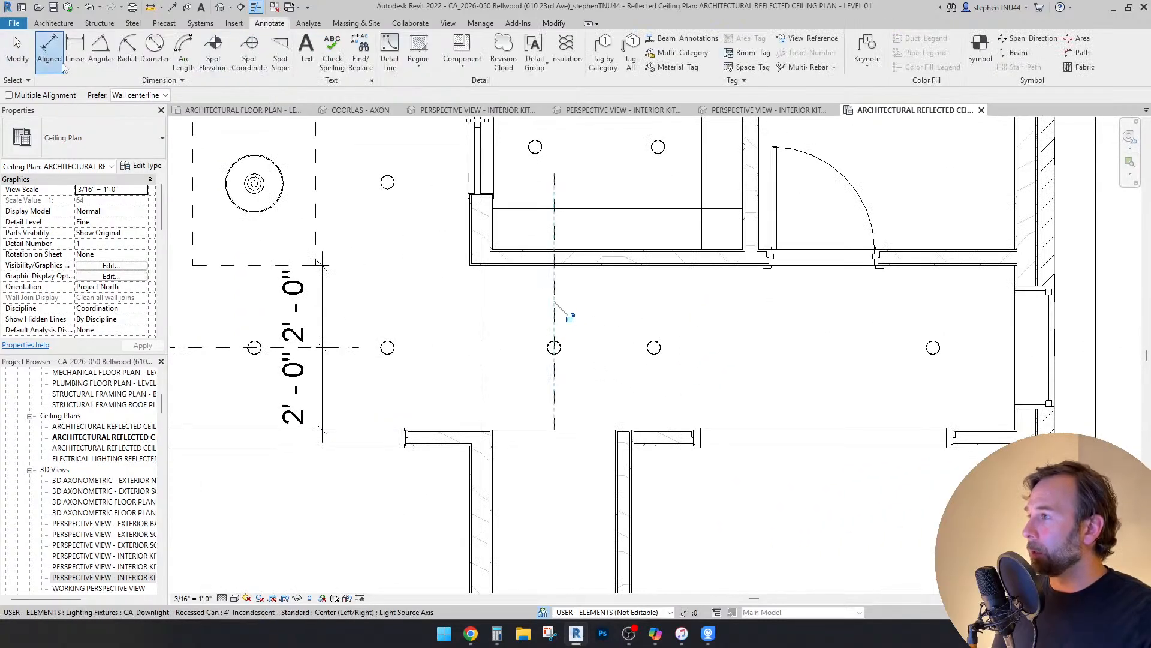
{"action": "left_click", "coordinate": [49, 48]}
{"action": "scroll", "coordinate": [558, 354], "scroll_direction": "up", "scroll_amount": 3}
{"action": "left_click", "coordinate": [544, 348]}
{"action": "scroll", "coordinate": [744, 347], "scroll_direction": "down", "scroll_amount": 2}
{"action": "scroll", "coordinate": [730, 345], "scroll_direction": "up", "scroll_amount": 1}
{"action": "left_click", "coordinate": [730, 345]}
{"action": "middle_click_drag", "start_coordinate": [888, 354], "coordinate": [575, 349]}
{"action": "left_click", "coordinate": [840, 343]}
{"action": "scroll", "coordinate": [781, 364], "scroll_direction": "down", "scroll_amount": 1}
{"action": "scroll", "coordinate": [767, 369], "scroll_direction": "down", "scroll_amount": 1}
{"action": "left_click", "coordinate": [765, 379]}
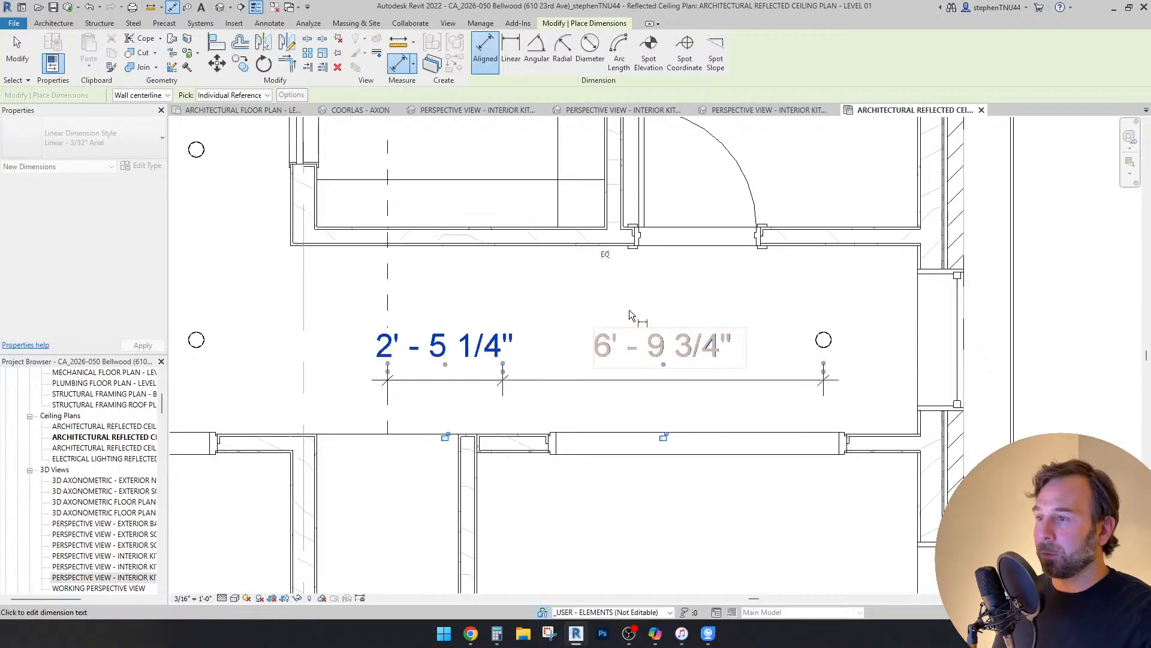
Step: Equalize the spacing of the three hallway downlights with the dimension's EQ constraint, and delete the dimension string
{"action": "left_click", "coordinate": [606, 255]}
{"action": "left_click", "coordinate": [606, 256]}
{"action": "key", "text": "Escape"}
{"action": "key", "text": "Escape"}
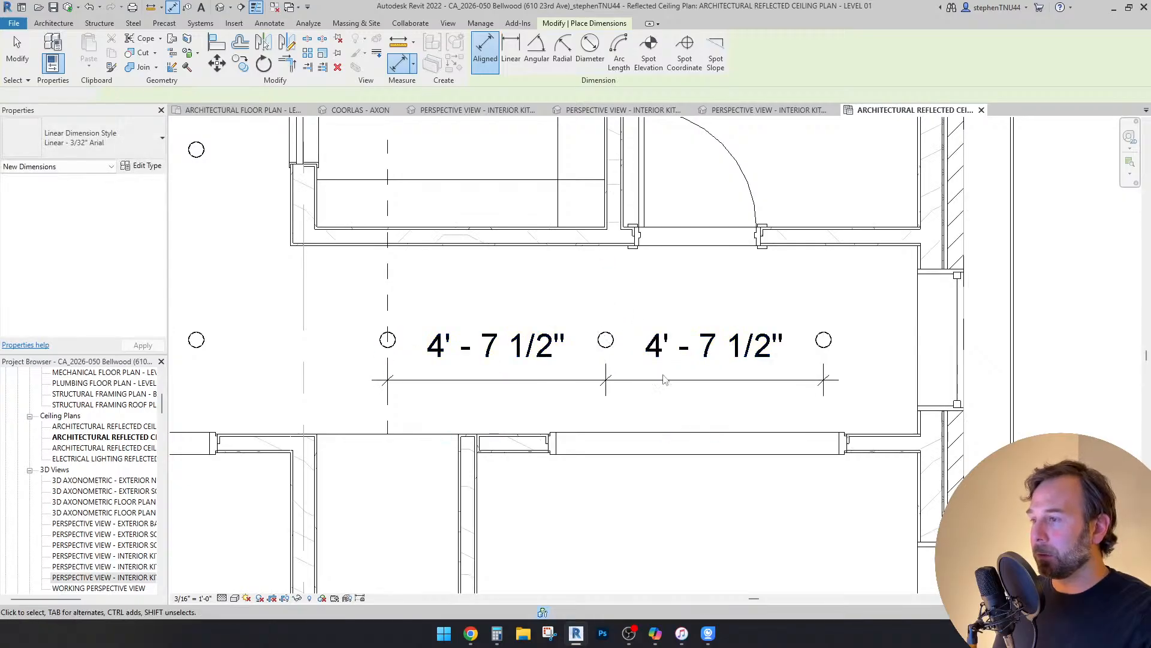
{"action": "left_click", "coordinate": [658, 353]}
{"action": "key", "text": "Delete"}
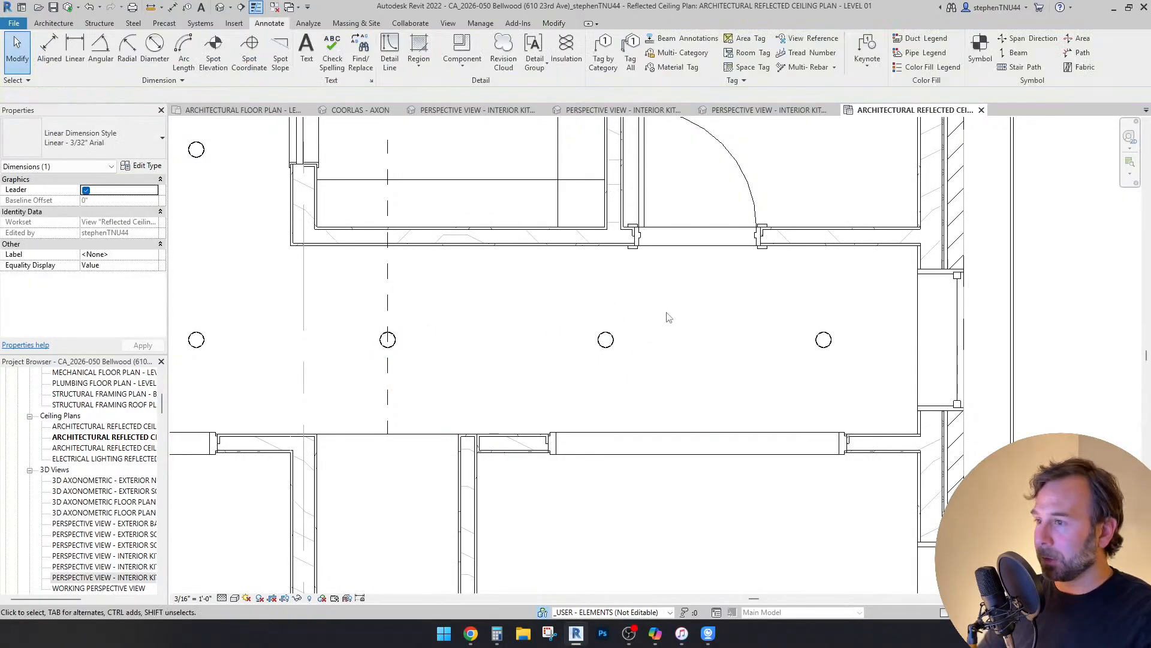
Step: Delete the vertical dashed stair centerline crossing the hallway
{"action": "scroll", "coordinate": [666, 335], "scroll_direction": "down", "scroll_amount": 3}
{"action": "middle_click_drag", "start_coordinate": [690, 352], "coordinate": [714, 358]}
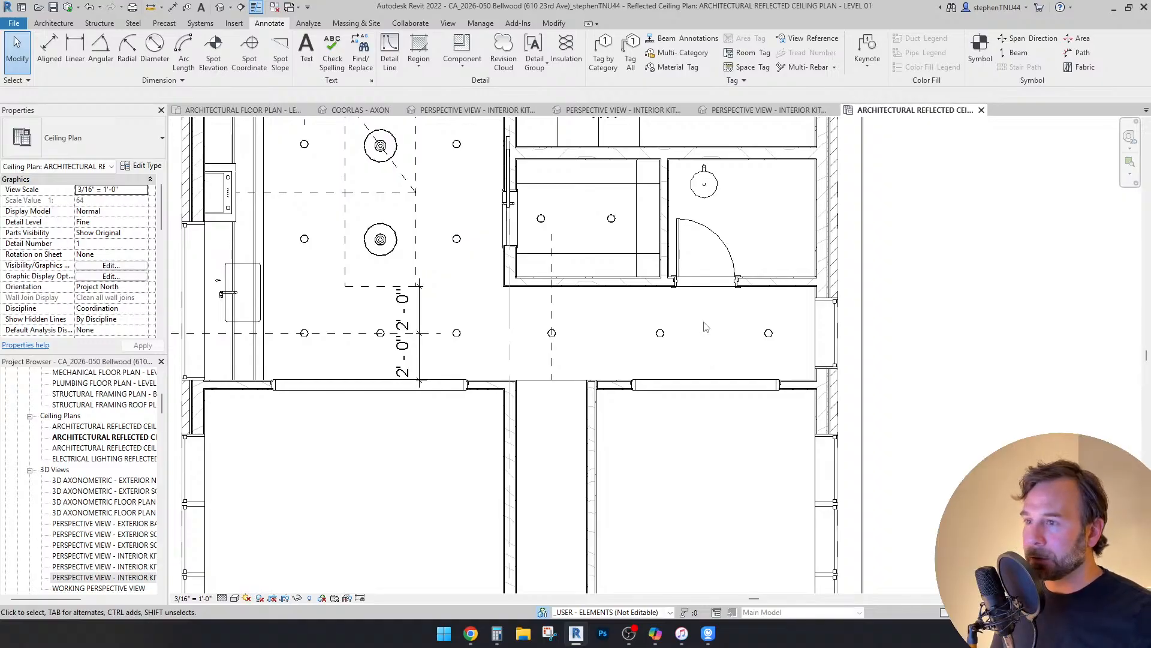
{"action": "scroll", "coordinate": [561, 316], "scroll_direction": "down", "scroll_amount": 2}
{"action": "left_click", "coordinate": [553, 308]}
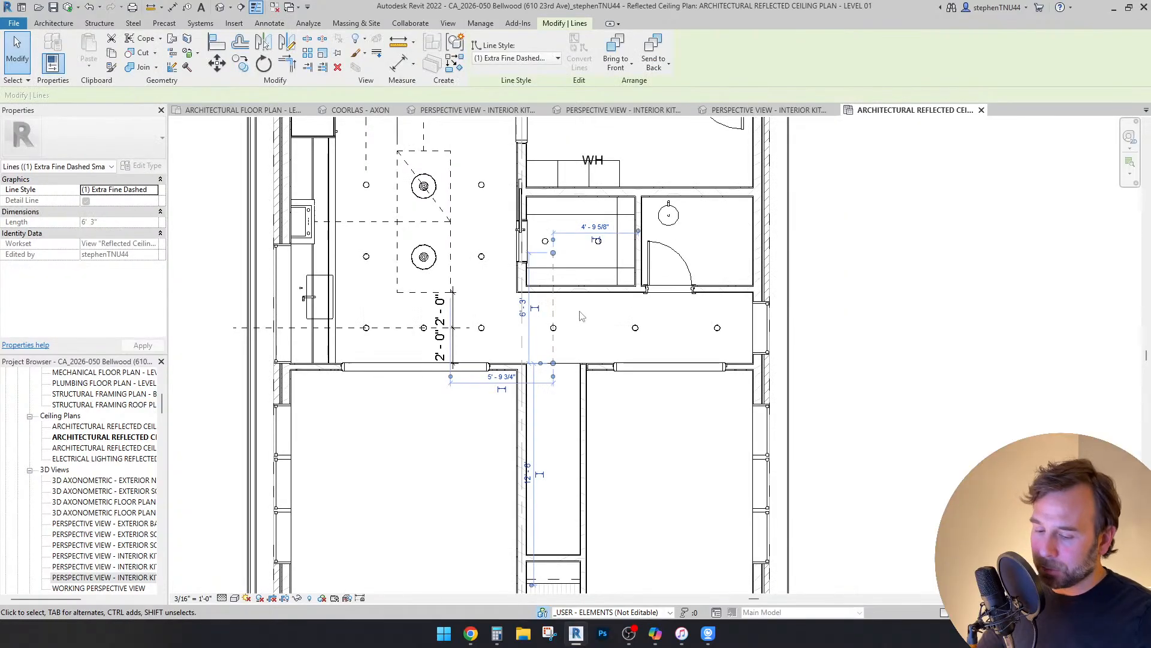
{"action": "left_click", "coordinate": [594, 319]}
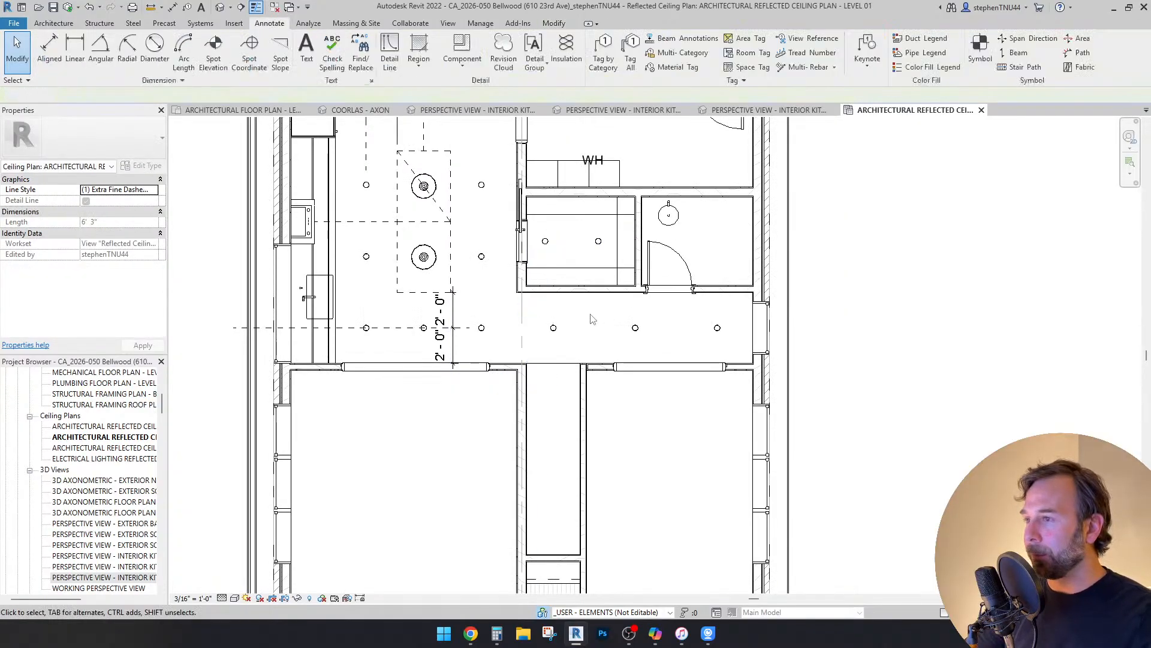
{"action": "middle_click_drag", "start_coordinate": [614, 339], "coordinate": [615, 338]}
{"action": "scroll", "coordinate": [615, 338], "scroll_direction": "down", "scroll_amount": 3}
{"action": "middle_click_drag", "start_coordinate": [760, 360], "coordinate": [772, 391]}
{"action": "scroll", "coordinate": [603, 321], "scroll_direction": "up", "scroll_amount": 5}
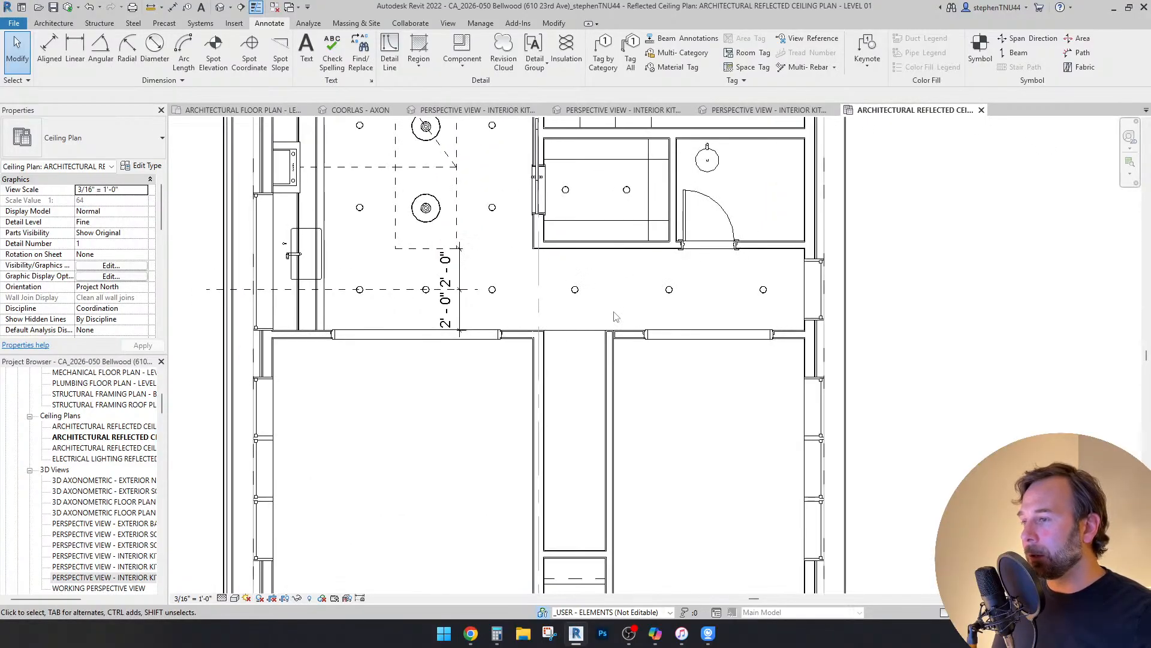
{"action": "scroll", "coordinate": [615, 317], "scroll_direction": "down", "scroll_amount": 2}
{"action": "middle_click_drag", "start_coordinate": [655, 406], "coordinate": [659, 340]}
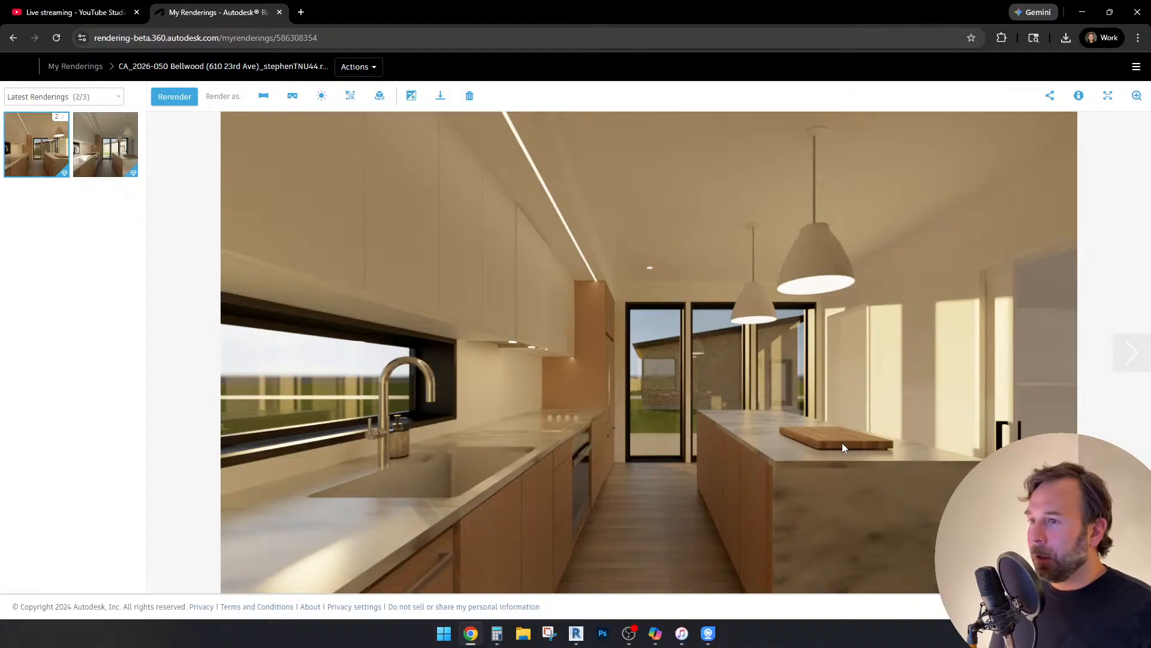
Step: Switch to the Autodesk renderings page in the browser and compare the two kitchen island renderings' lighting
{"action": "left_click", "coordinate": [102, 140]}
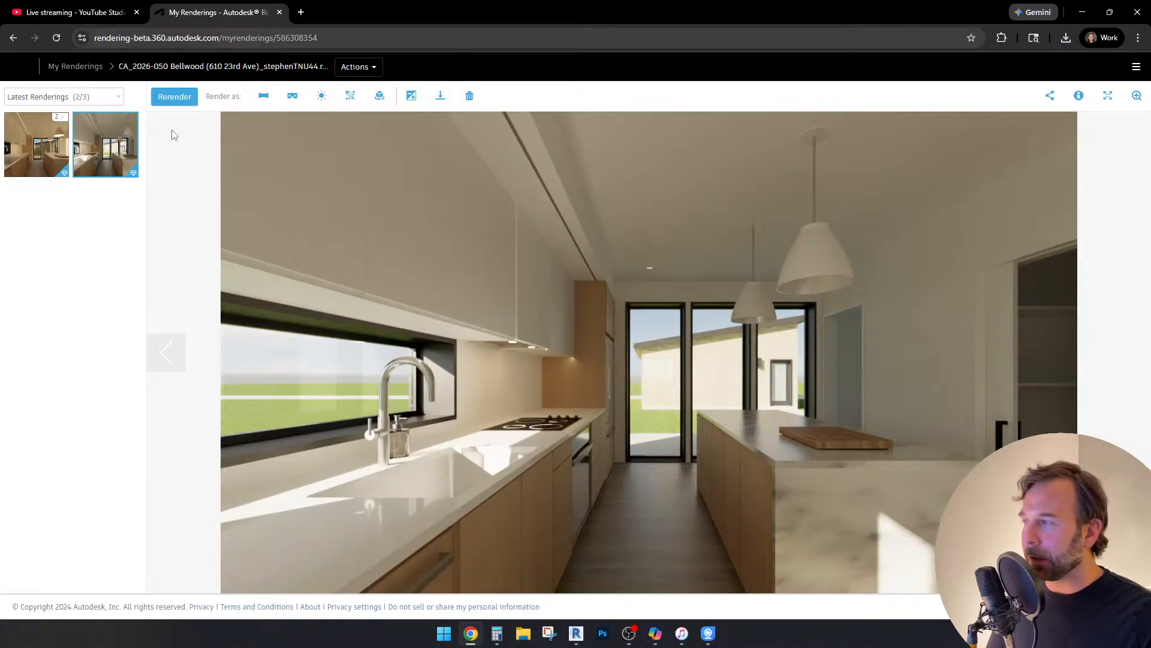
{"action": "left_click", "coordinate": [62, 130]}
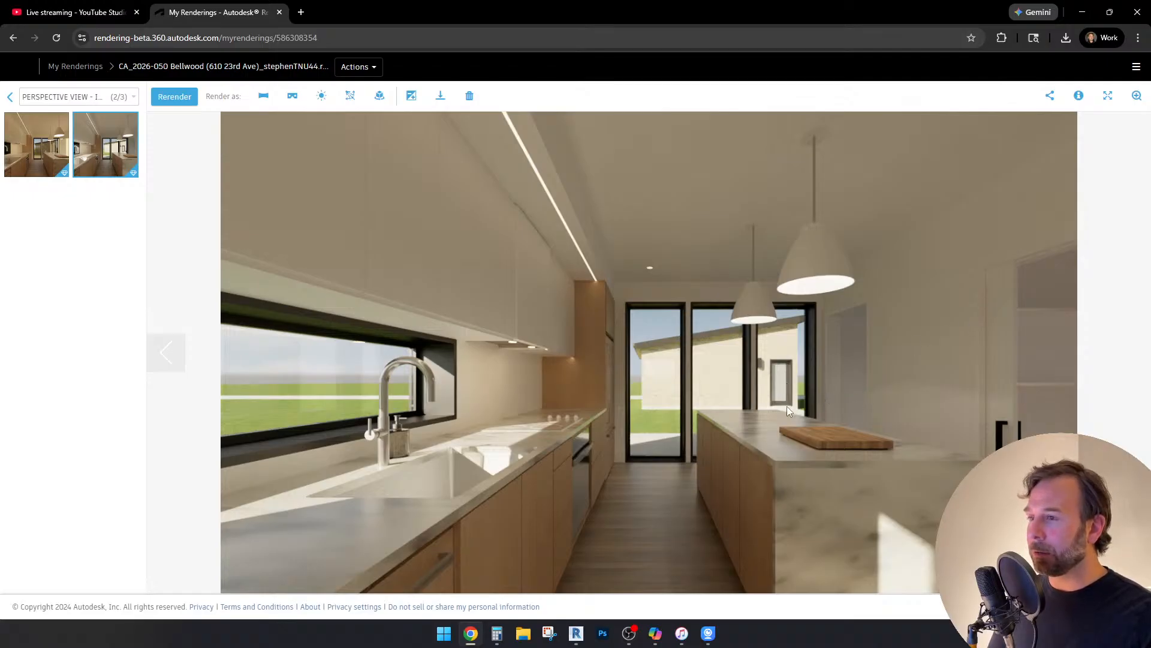
{"action": "left_click", "coordinate": [36, 146]}
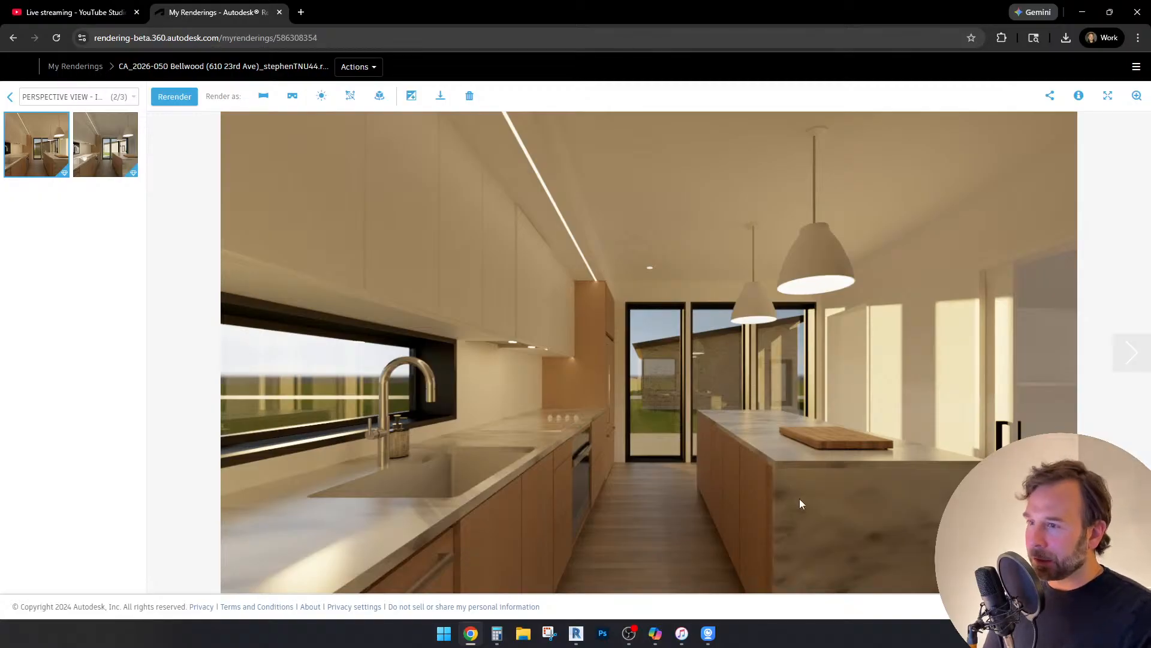
{"action": "left_click", "coordinate": [114, 153]}
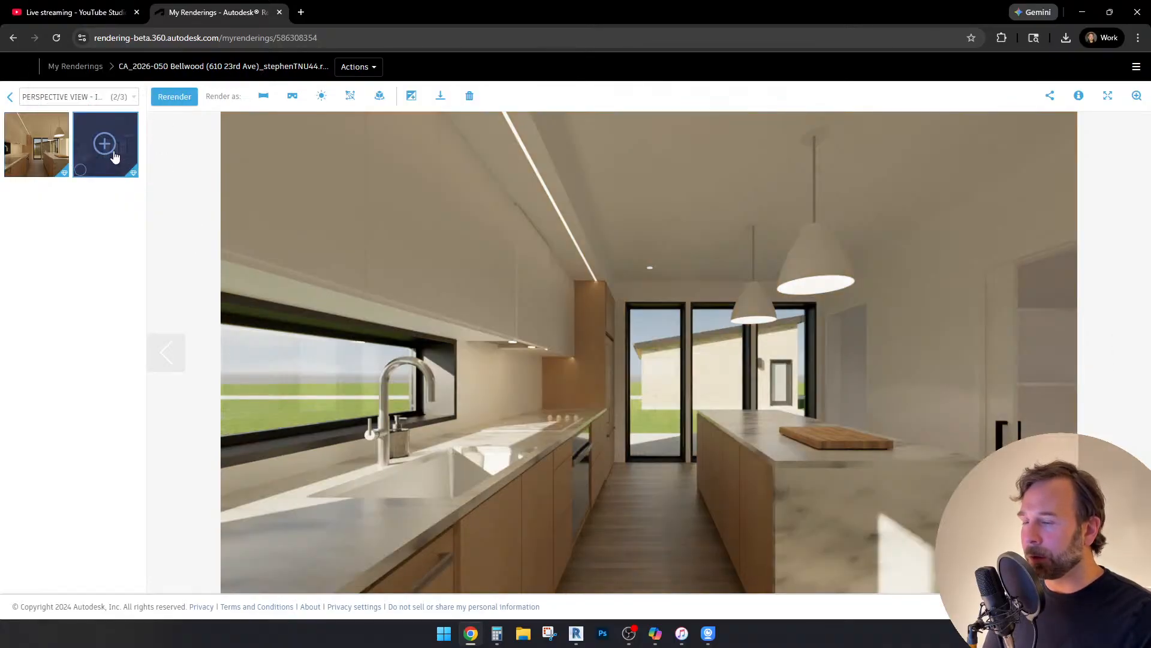
{"action": "left_click", "coordinate": [42, 150]}
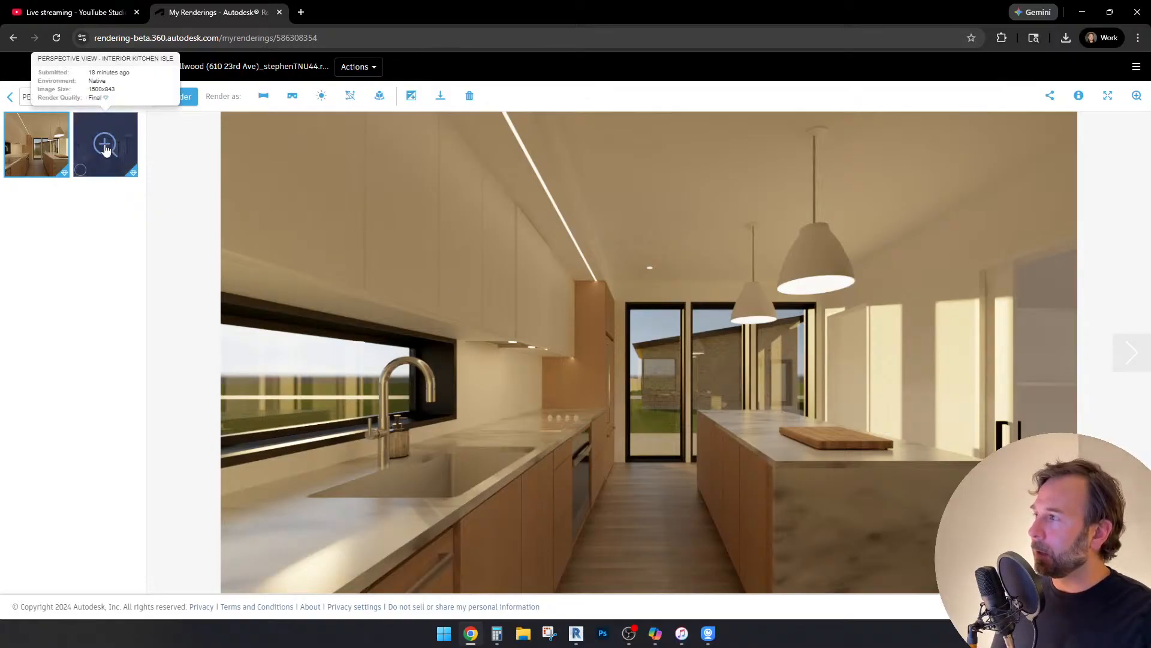
{"action": "left_click", "coordinate": [104, 143]}
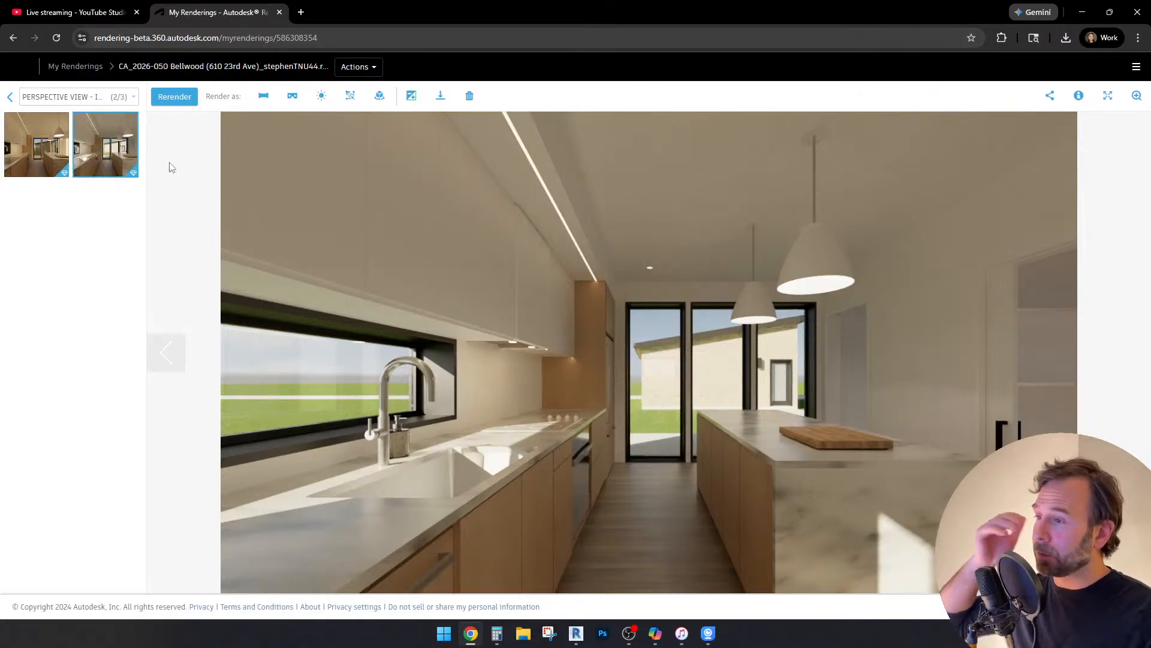
{"action": "mouse_move", "coordinate": [58, 154]}
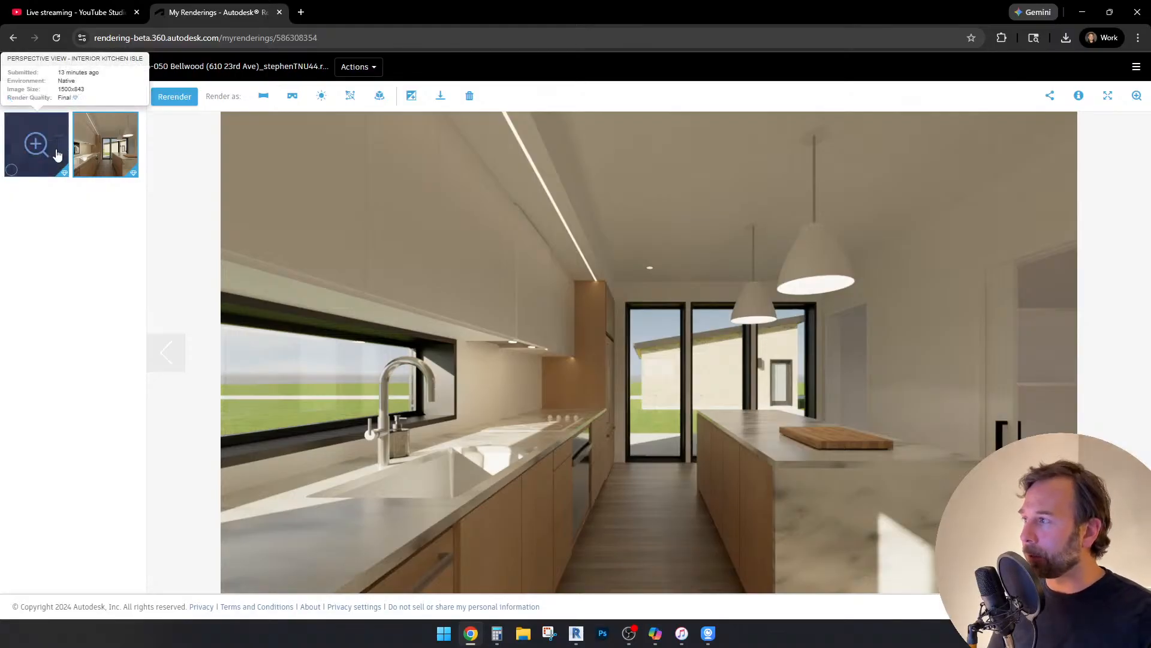
{"action": "left_click", "coordinate": [45, 155]}
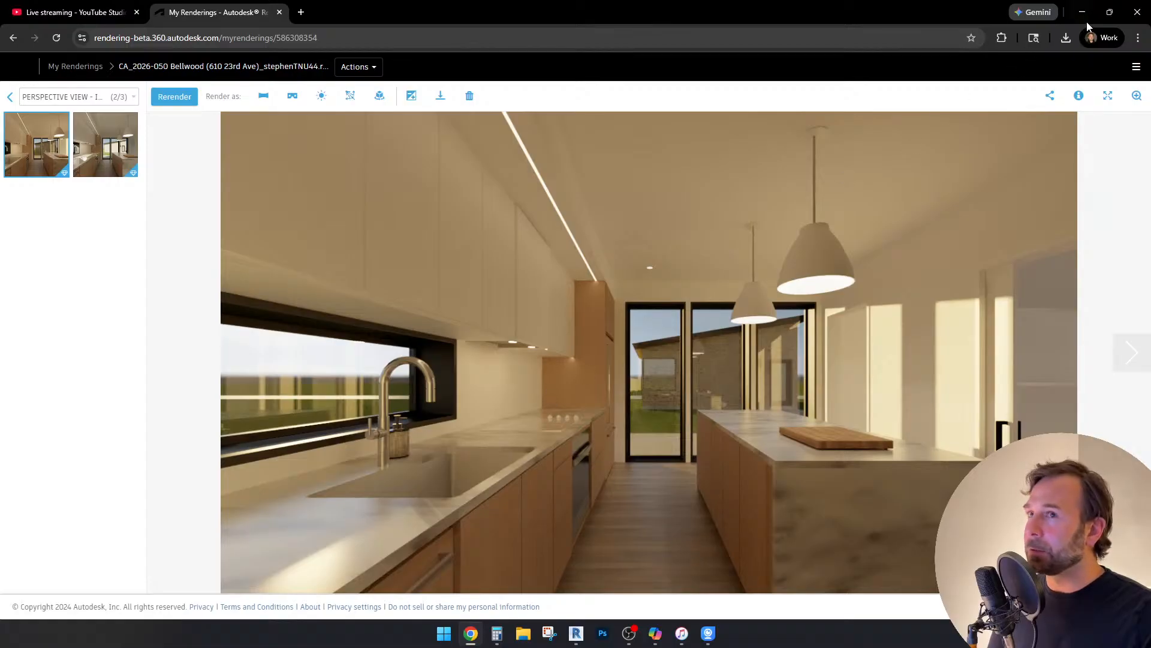
Step: Return to Revit and examine the downlight layout across the kitchen, adjoining rooms and hallway on the ceiling plan
{"action": "left_click", "coordinate": [577, 634]}
{"action": "scroll", "coordinate": [874, 386], "scroll_direction": "down", "scroll_amount": 2}
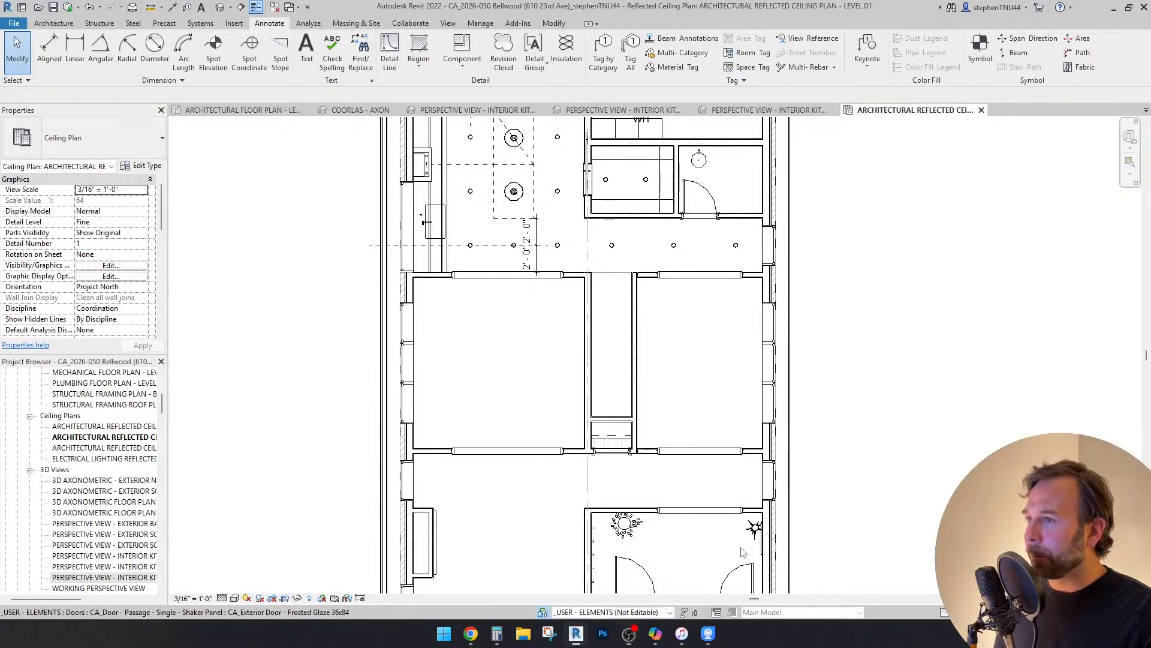
{"action": "scroll", "coordinate": [887, 363], "scroll_direction": "down", "scroll_amount": 1}
{"action": "middle_click_drag", "start_coordinate": [737, 328], "coordinate": [712, 453]}
{"action": "scroll", "coordinate": [698, 317], "scroll_direction": "up", "scroll_amount": 5}
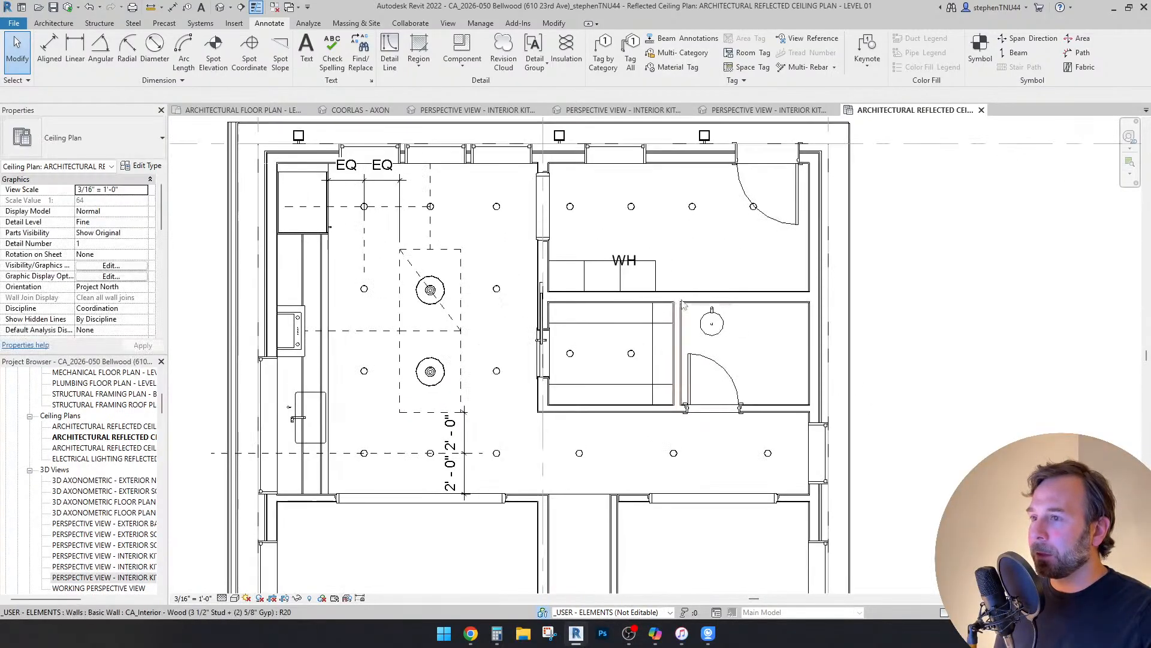
{"action": "scroll", "coordinate": [768, 303], "scroll_direction": "down", "scroll_amount": 1}
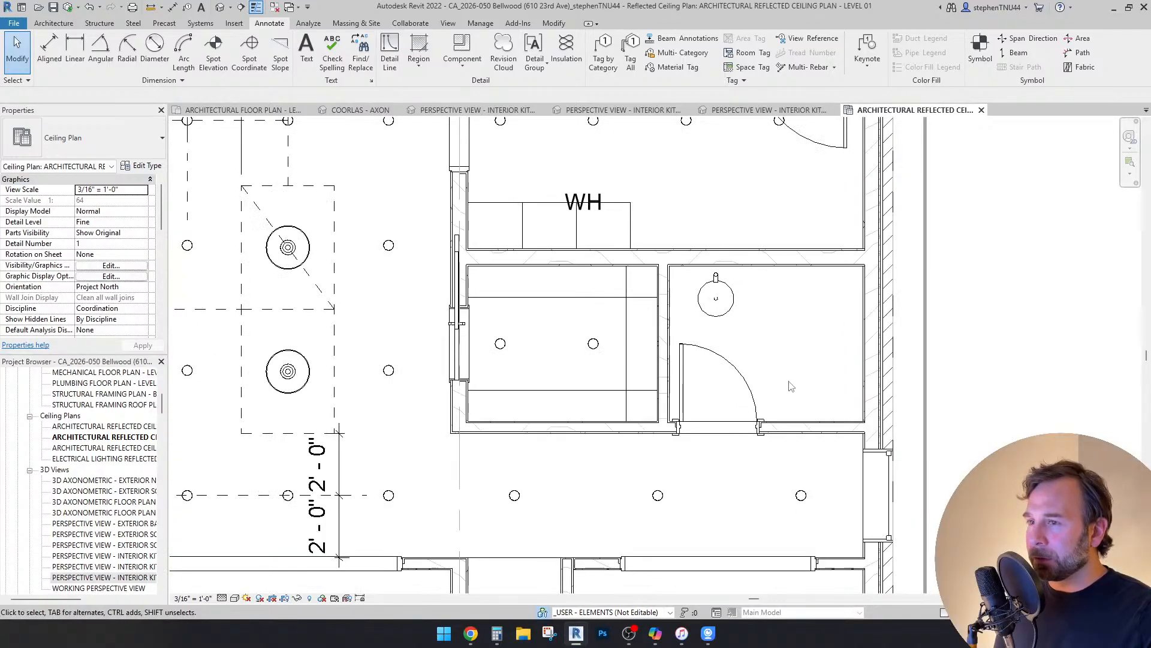
{"action": "scroll", "coordinate": [754, 332], "scroll_direction": "down", "scroll_amount": 3}
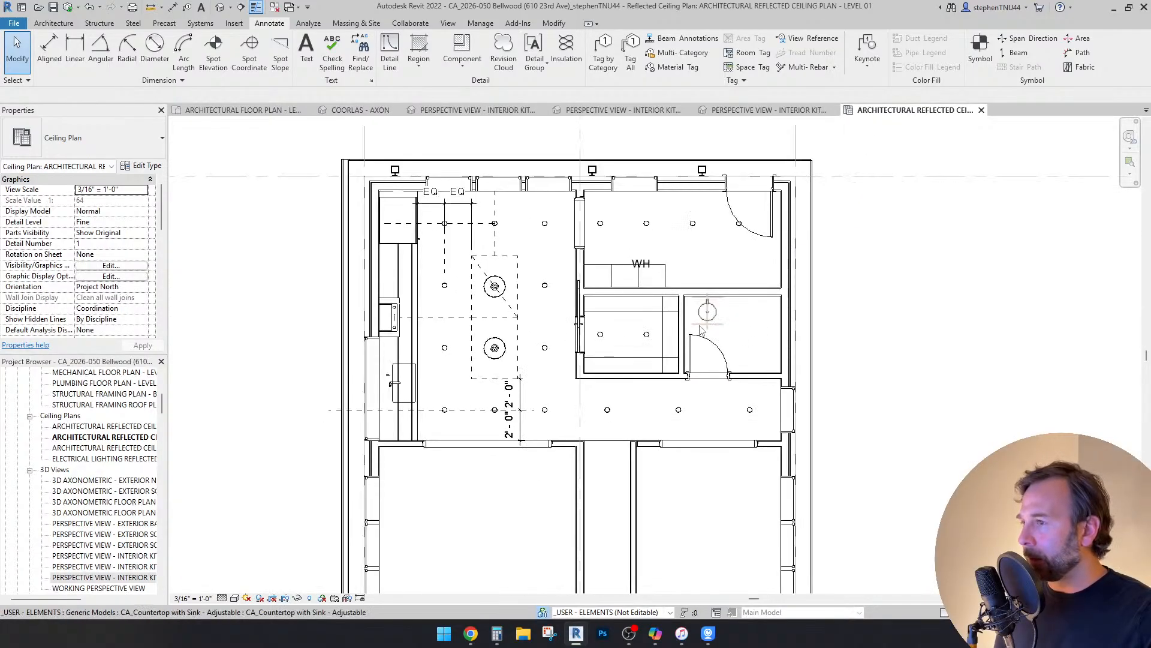
{"action": "scroll", "coordinate": [720, 360], "scroll_direction": "up", "scroll_amount": 2}
{"action": "scroll", "coordinate": [688, 377], "scroll_direction": "up", "scroll_amount": 1}
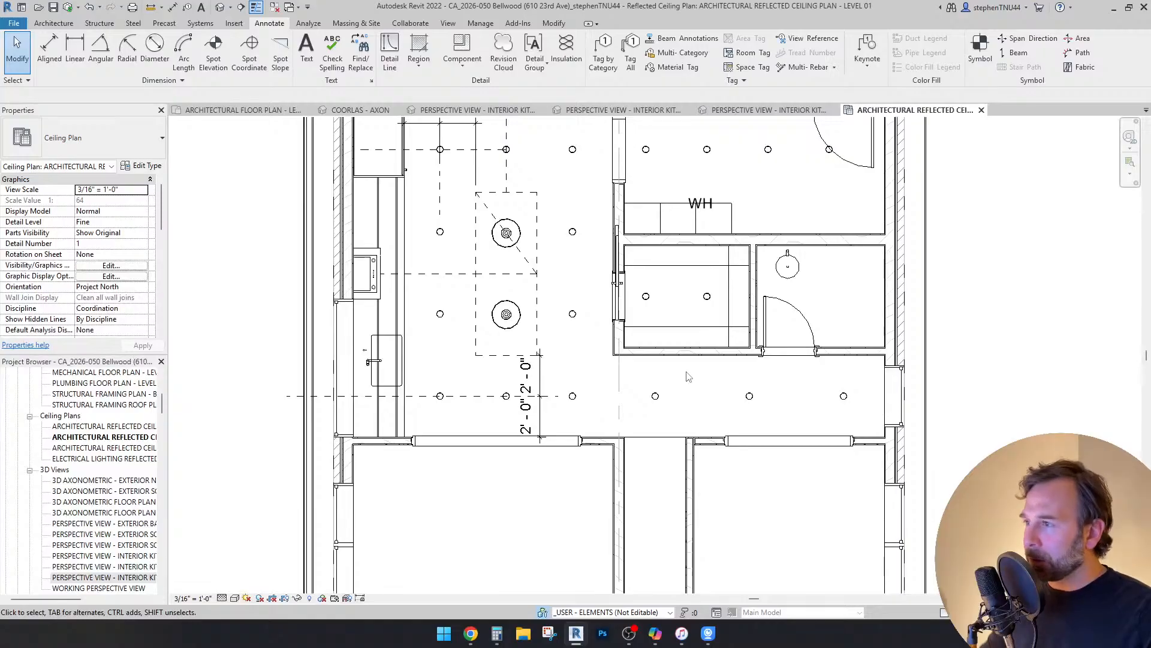
{"action": "scroll", "coordinate": [658, 348], "scroll_direction": "down", "scroll_amount": 2}
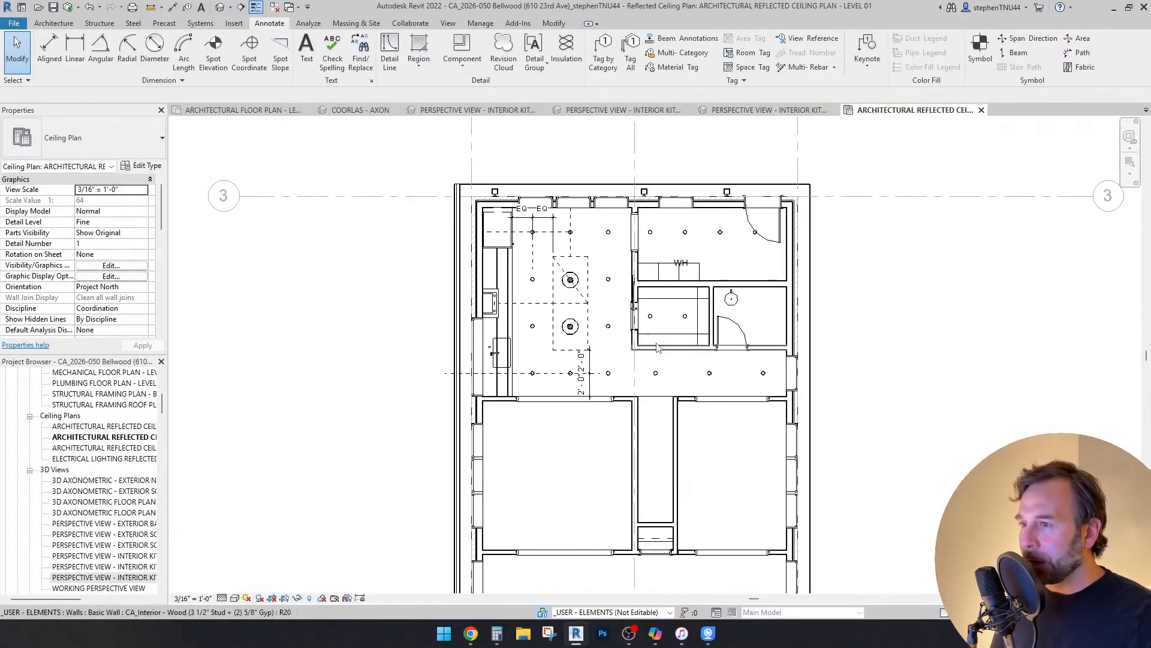
{"action": "middle_click_drag", "start_coordinate": [682, 465], "coordinate": [700, 390]}
{"action": "scroll", "coordinate": [632, 411], "scroll_direction": "up", "scroll_amount": 1}
{"action": "scroll", "coordinate": [759, 381], "scroll_direction": "up", "scroll_amount": 3}
Step: Copy the three hallway downlights straight down into the second hallway, using the matching upper wall faces as base and end points
{"action": "left_click", "coordinate": [565, 251]}
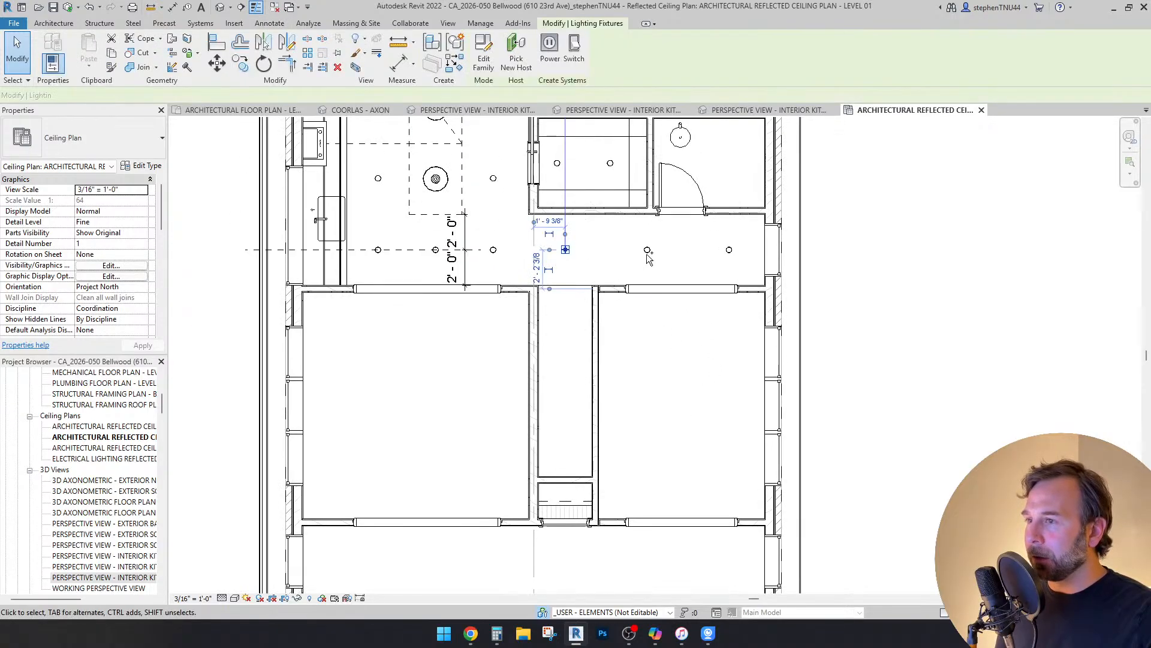
{"action": "left_click", "coordinate": [730, 252], "text": "ctrl"}
{"action": "left_click", "coordinate": [647, 249], "text": "ctrl"}
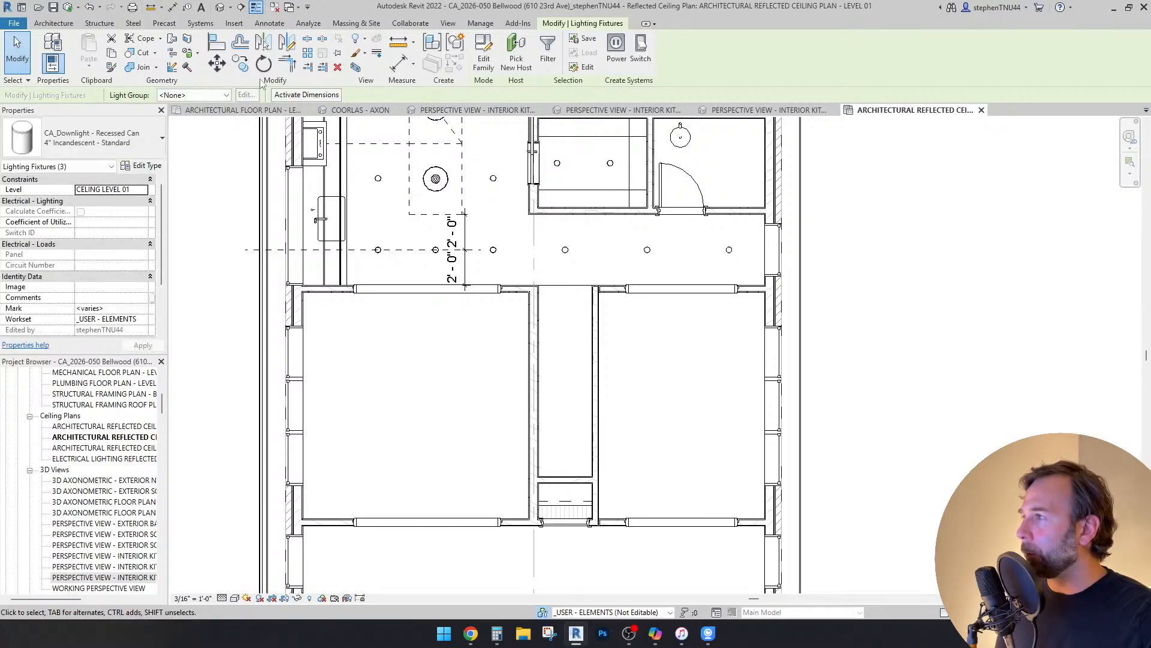
{"action": "scroll", "coordinate": [667, 318], "scroll_direction": "down", "scroll_amount": 1}
{"action": "scroll", "coordinate": [667, 317], "scroll_direction": "up", "scroll_amount": 1}
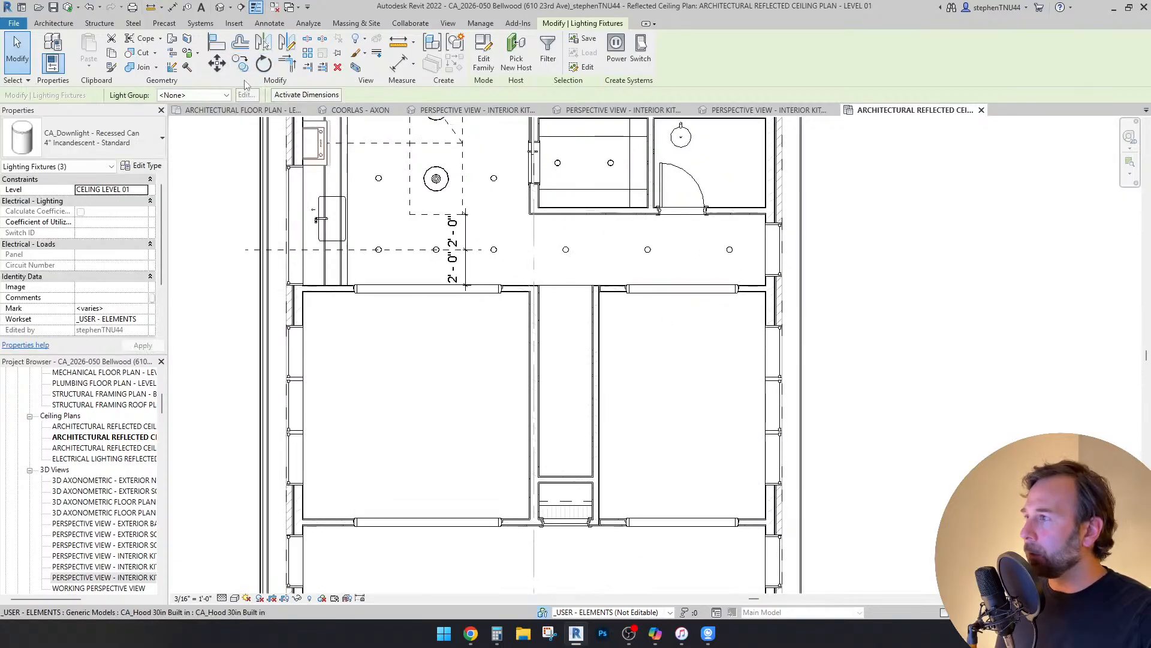
{"action": "scroll", "coordinate": [571, 178], "scroll_direction": "down", "scroll_amount": 1}
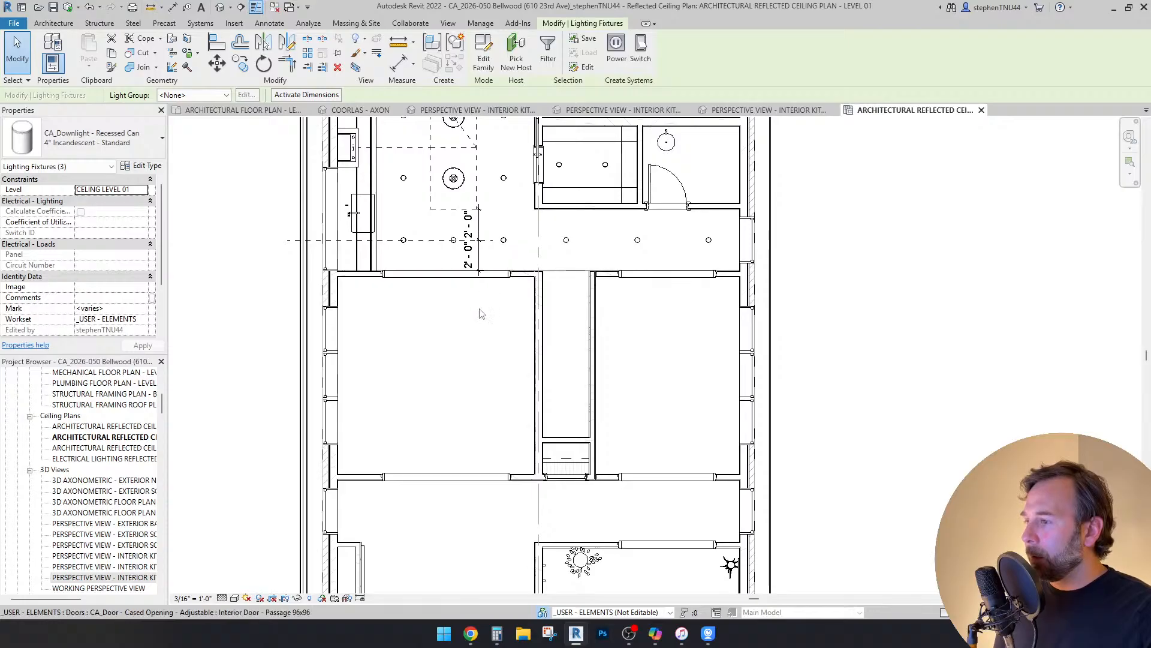
{"action": "scroll", "coordinate": [551, 238], "scroll_direction": "up", "scroll_amount": 2}
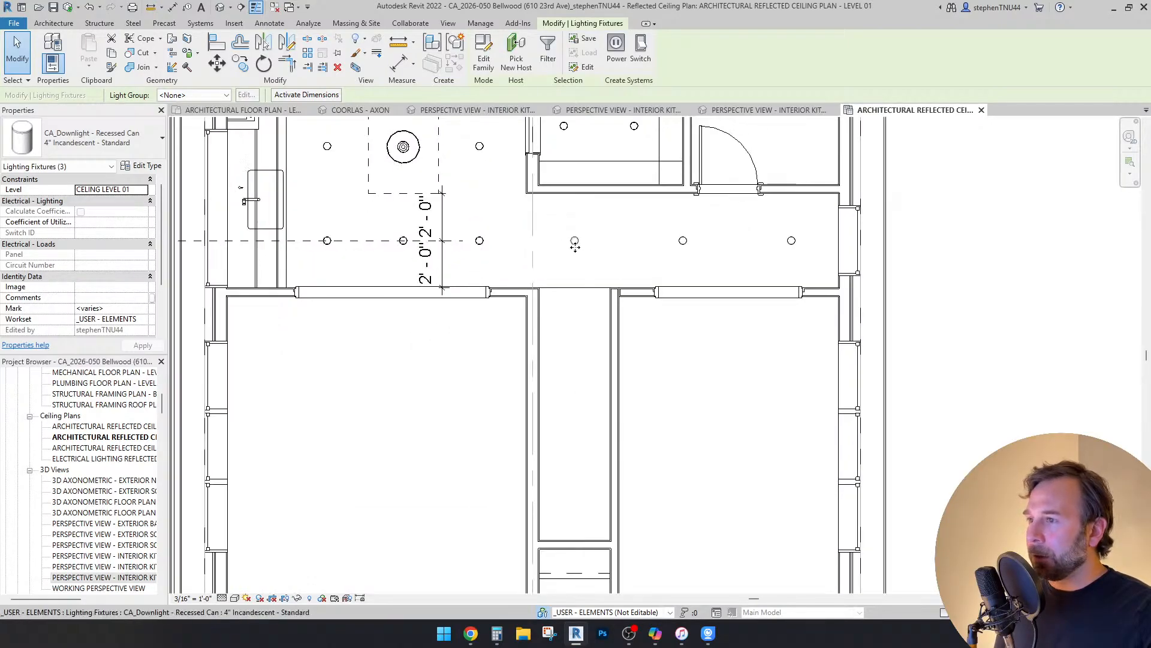
{"action": "left_click", "coordinate": [240, 64]}
{"action": "scroll", "coordinate": [617, 189], "scroll_direction": "up", "scroll_amount": 2}
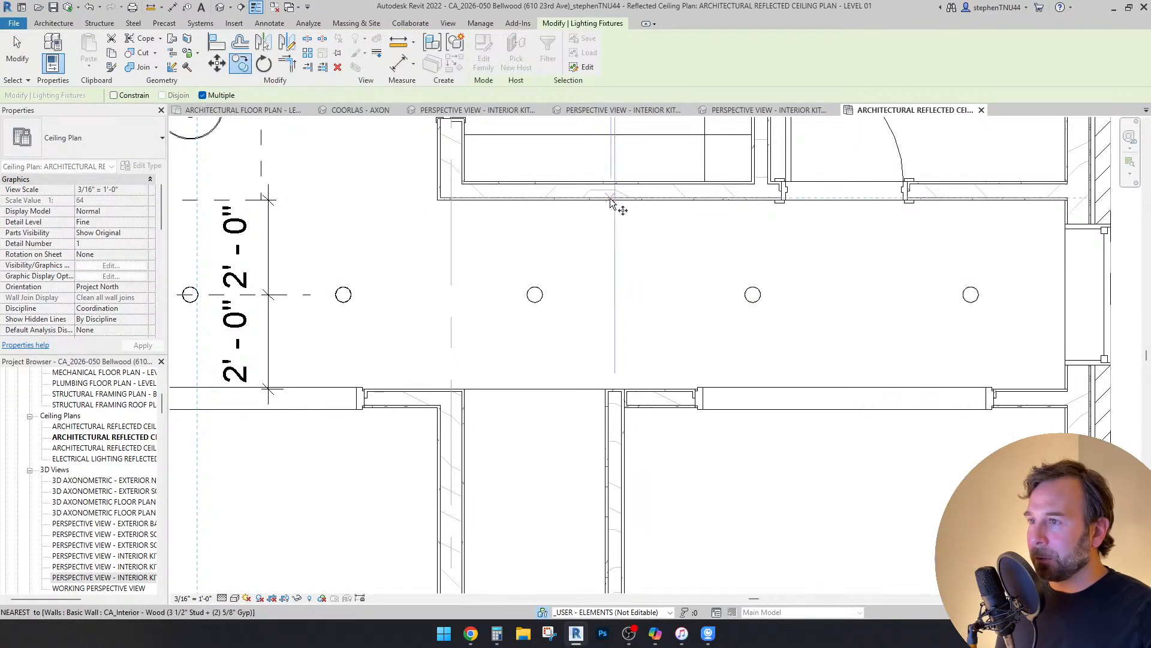
{"action": "left_click", "coordinate": [632, 201]}
{"action": "scroll", "coordinate": [623, 204], "scroll_direction": "down", "scroll_amount": 3}
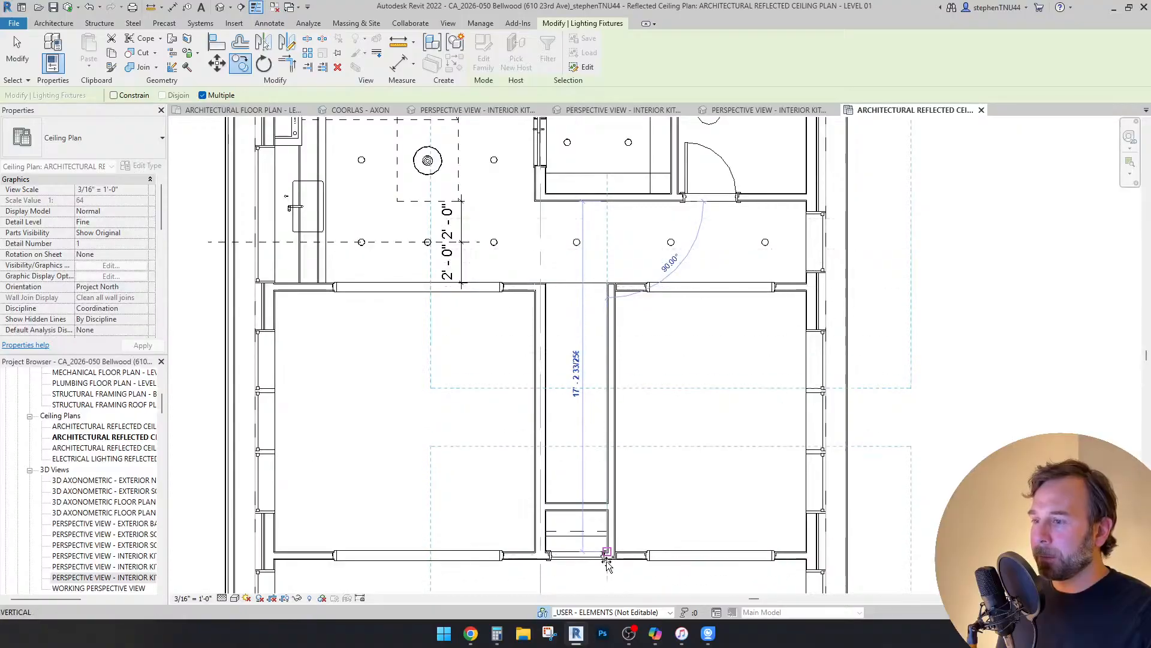
{"action": "scroll", "coordinate": [609, 558], "scroll_direction": "up", "scroll_amount": 5}
{"action": "left_click", "coordinate": [594, 443]}
{"action": "scroll", "coordinate": [583, 230], "scroll_direction": "down", "scroll_amount": 5}
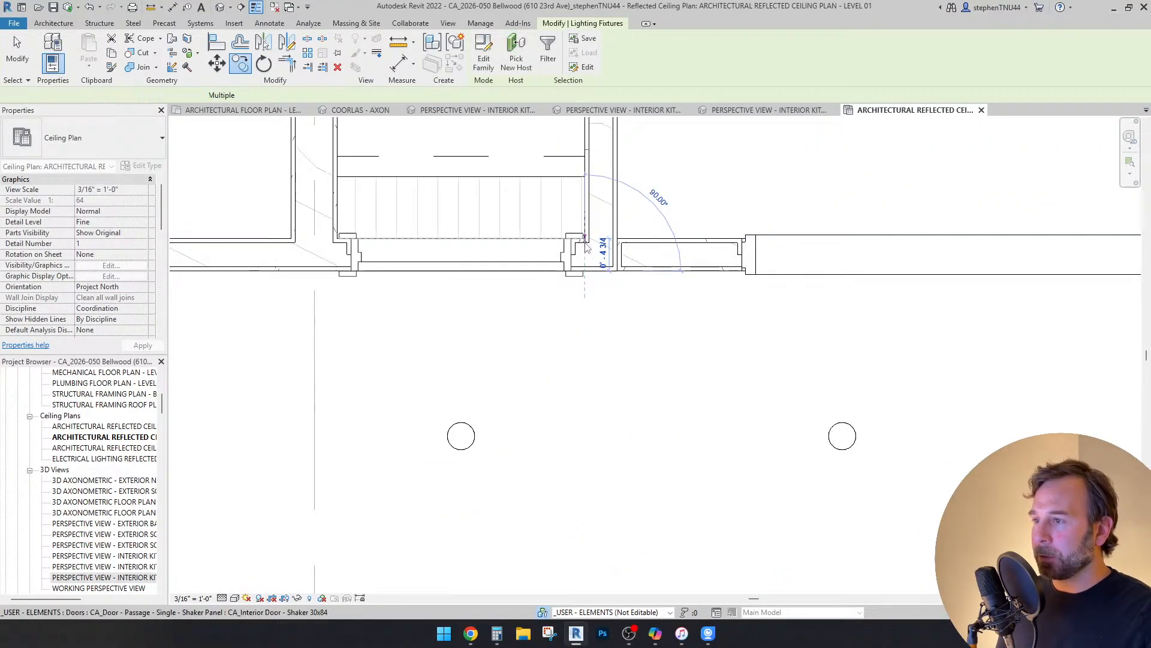
{"action": "scroll", "coordinate": [584, 239], "scroll_direction": "down", "scroll_amount": 4}
{"action": "key", "text": "Escape"}
Step: Measure the clear width of the second hallway between its upper and lower walls
{"action": "middle_click_drag", "start_coordinate": [709, 344], "coordinate": [671, 354]}
{"action": "left_click", "coordinate": [413, 61]}
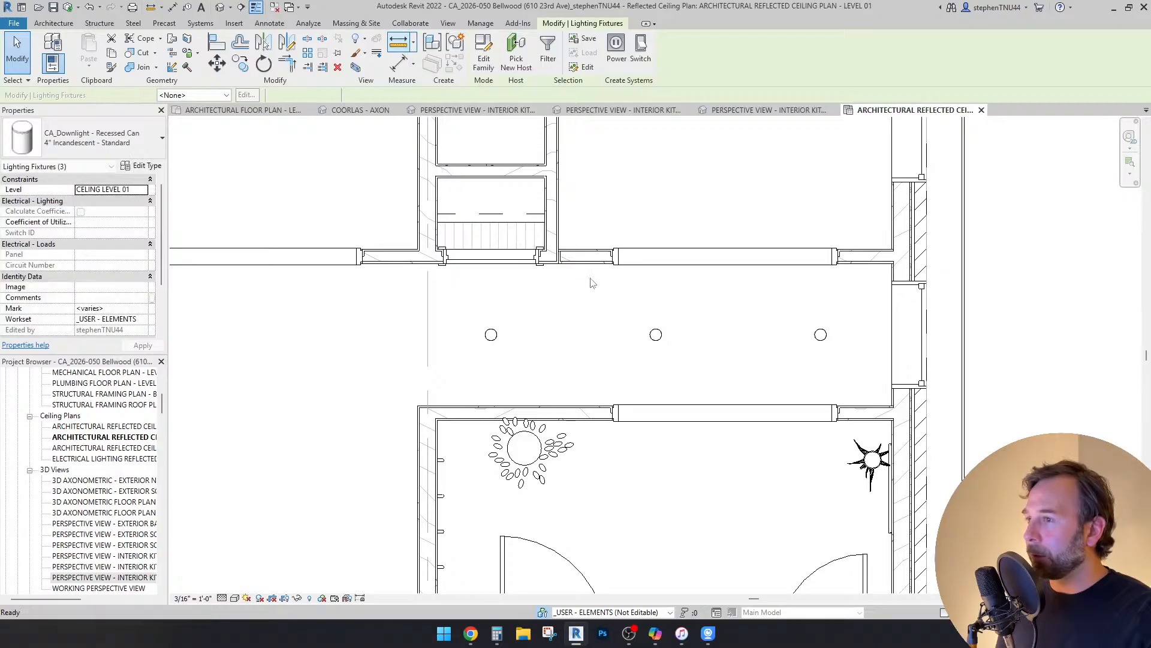
{"action": "scroll", "coordinate": [588, 267], "scroll_direction": "up", "scroll_amount": 2}
{"action": "left_click", "coordinate": [593, 262]}
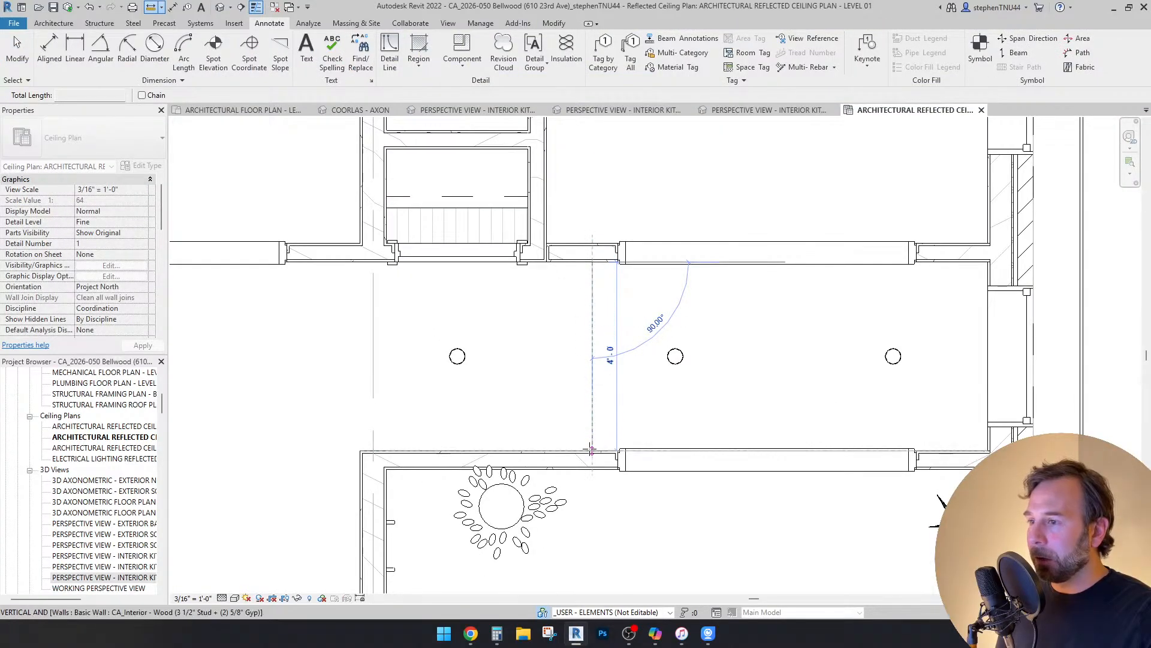
{"action": "key", "text": "Escape"}
{"action": "key", "text": "Escape"}
Step: Draw a horizontal extra fine dashed detail line wall to wall across the right-hand room, just below its cased opening to the upper hallway
{"action": "scroll", "coordinate": [590, 428], "scroll_direction": "down", "scroll_amount": 3}
{"action": "scroll", "coordinate": [670, 399], "scroll_direction": "down", "scroll_amount": 1}
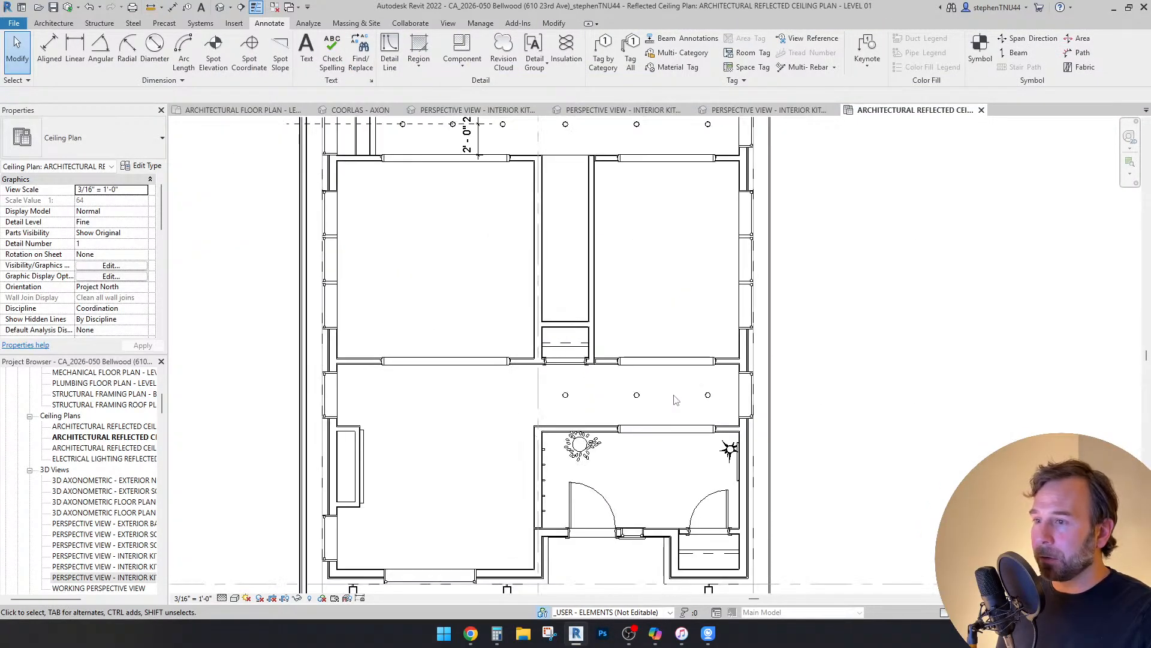
{"action": "middle_click_drag", "start_coordinate": [675, 400], "coordinate": [654, 470]}
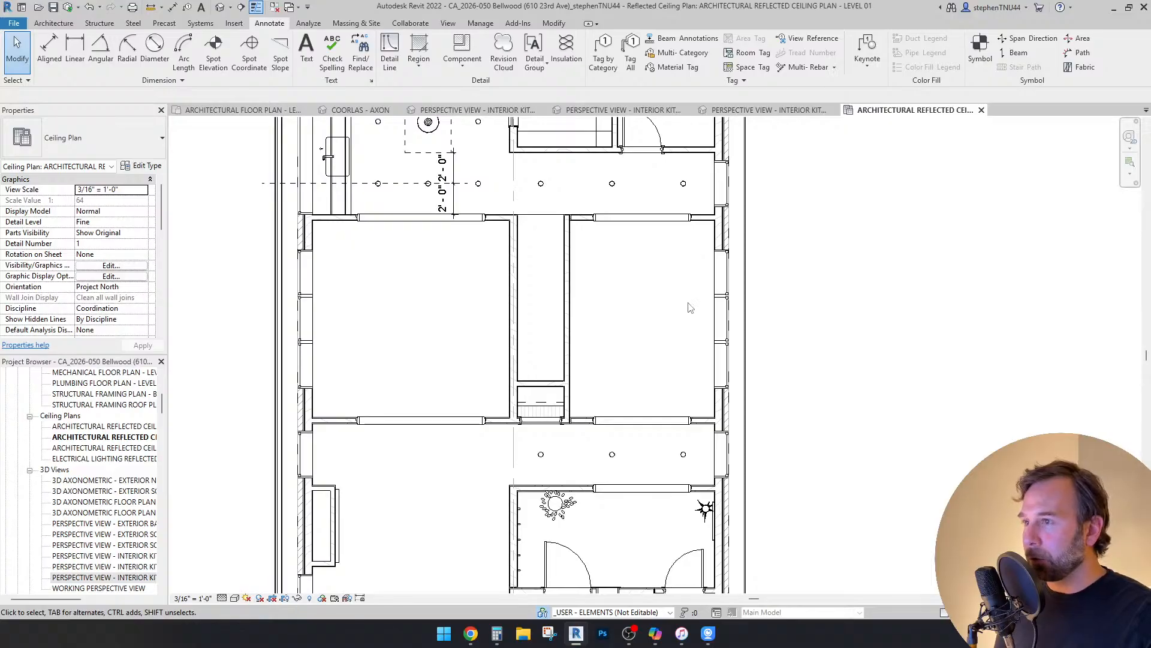
{"action": "scroll", "coordinate": [708, 257], "scroll_direction": "up", "scroll_amount": 4}
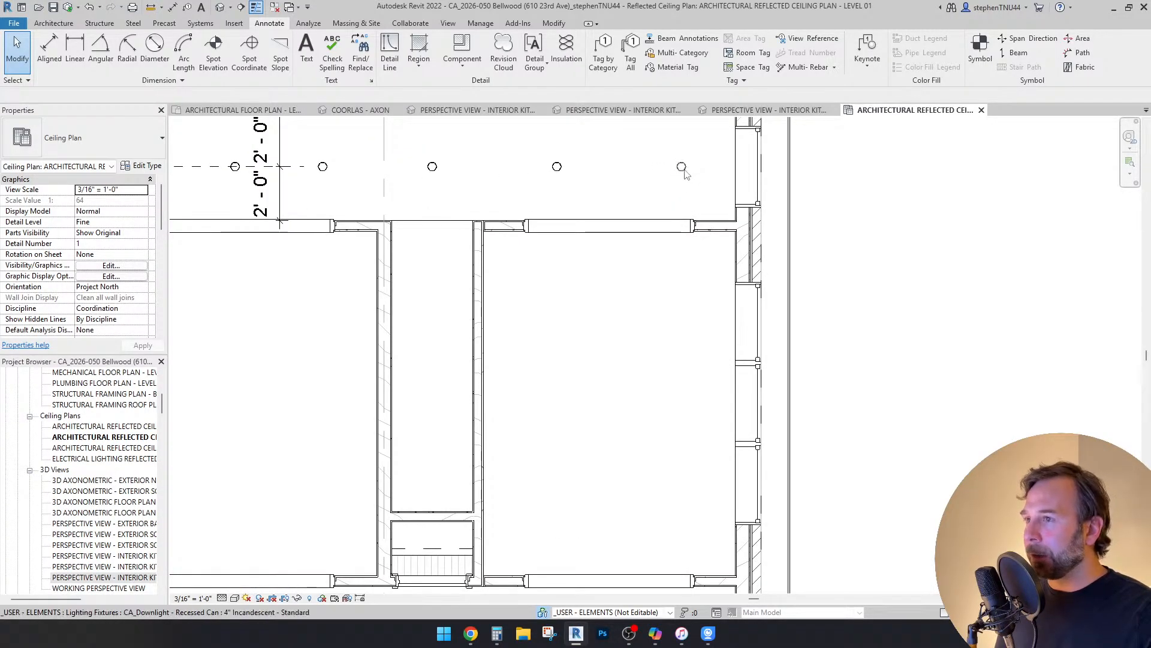
{"action": "middle_click_drag", "start_coordinate": [555, 245], "coordinate": [581, 306]}
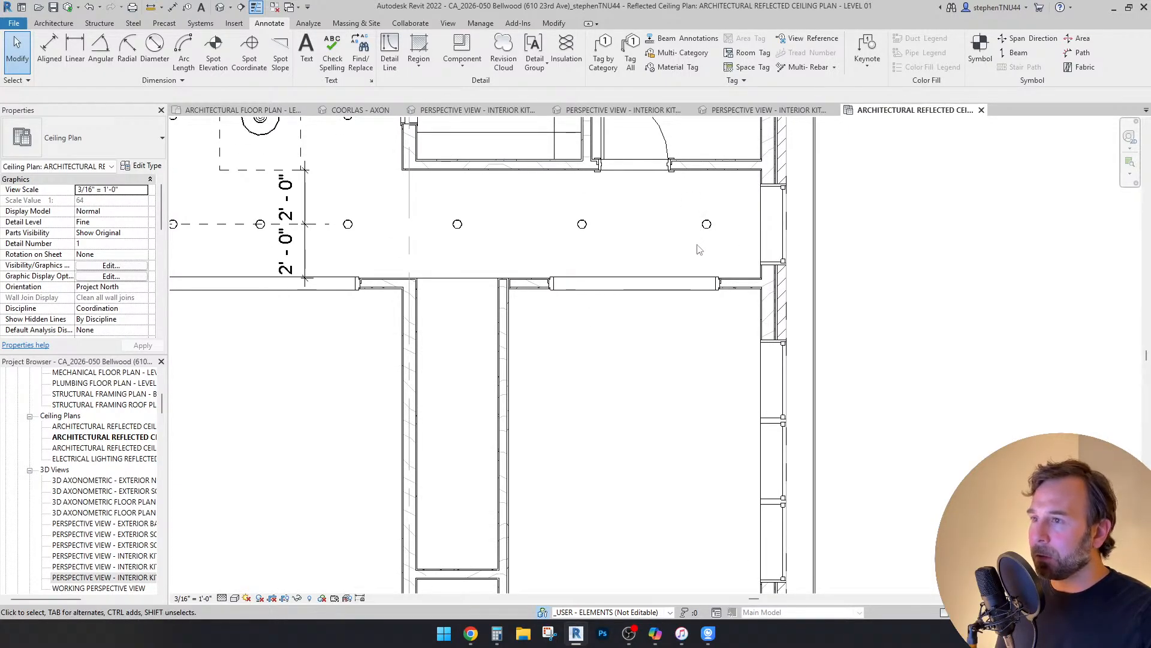
{"action": "key", "text": "d"}
{"action": "key", "text": "l"}
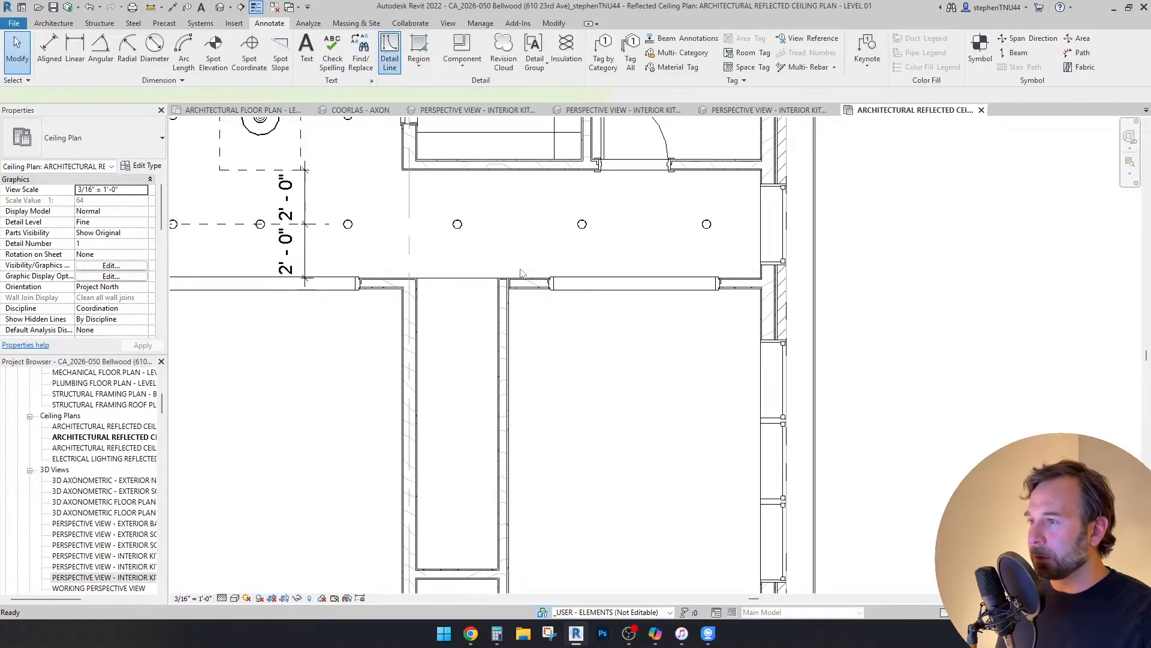
{"action": "scroll", "coordinate": [733, 283], "scroll_direction": "up", "scroll_amount": 3}
{"action": "left_click", "coordinate": [509, 305]}
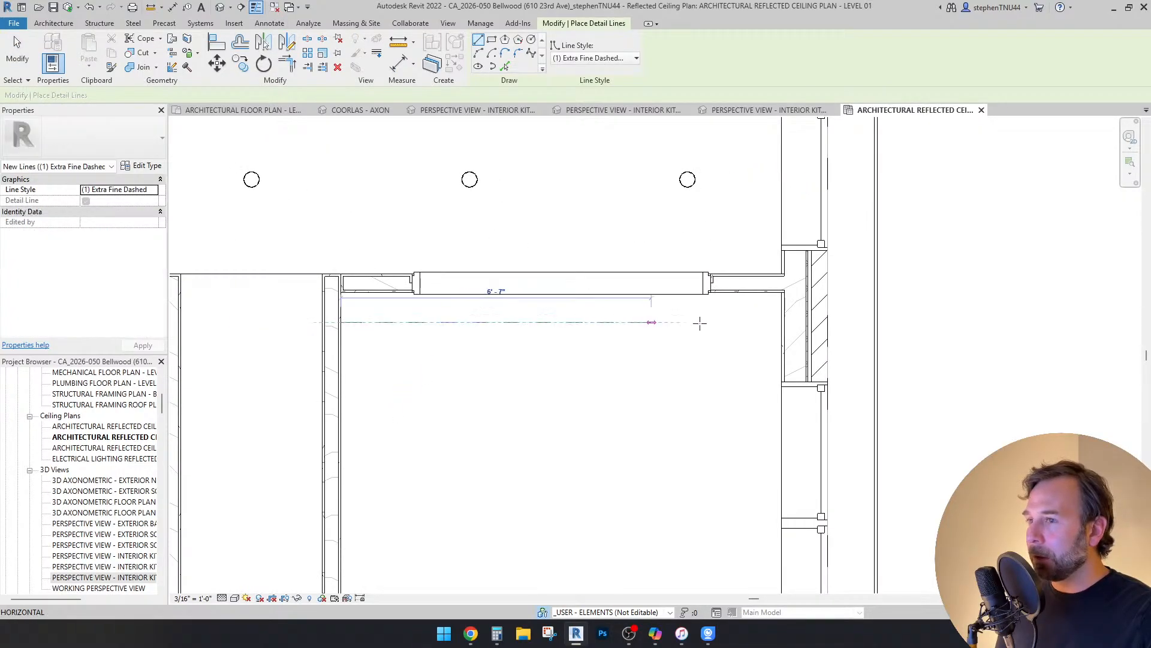
{"action": "left_click", "coordinate": [774, 322]}
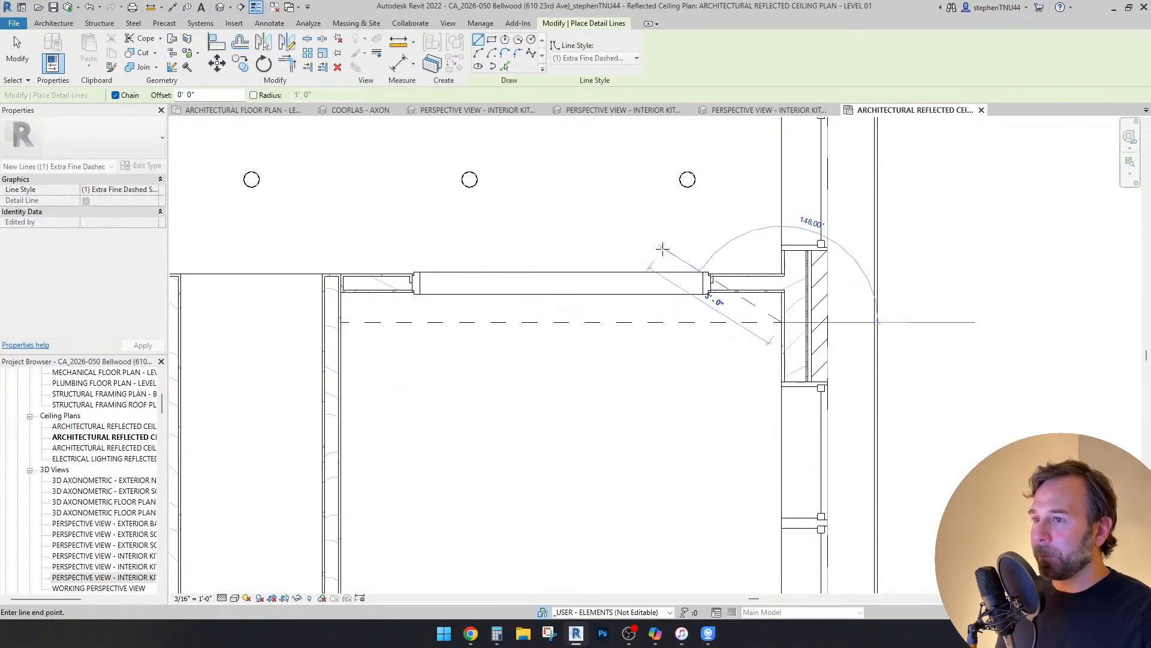
{"action": "scroll", "coordinate": [662, 248], "scroll_direction": "down", "scroll_amount": 3}
{"action": "key", "text": "Escape"}
{"action": "scroll", "coordinate": [627, 289], "scroll_direction": "up", "scroll_amount": 2}
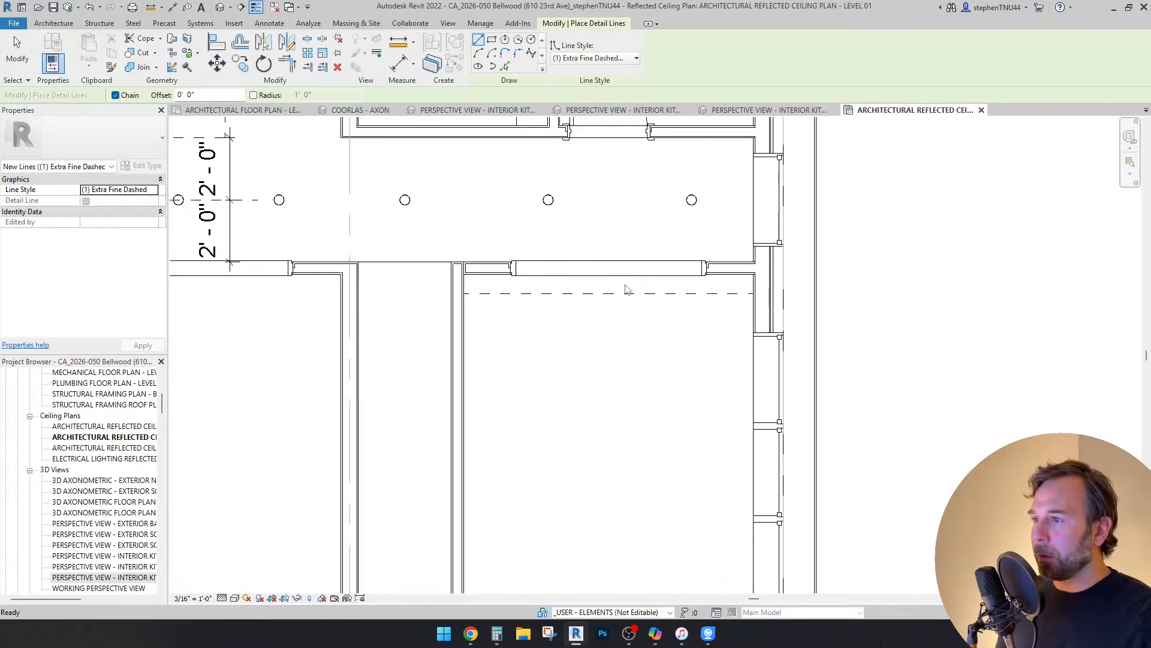
{"action": "key", "text": "Escape"}
Step: Draw a vertical detail line from the midpoint of the room's horizontal guide up to the hallway's downlight row
{"action": "left_click", "coordinate": [390, 57]}
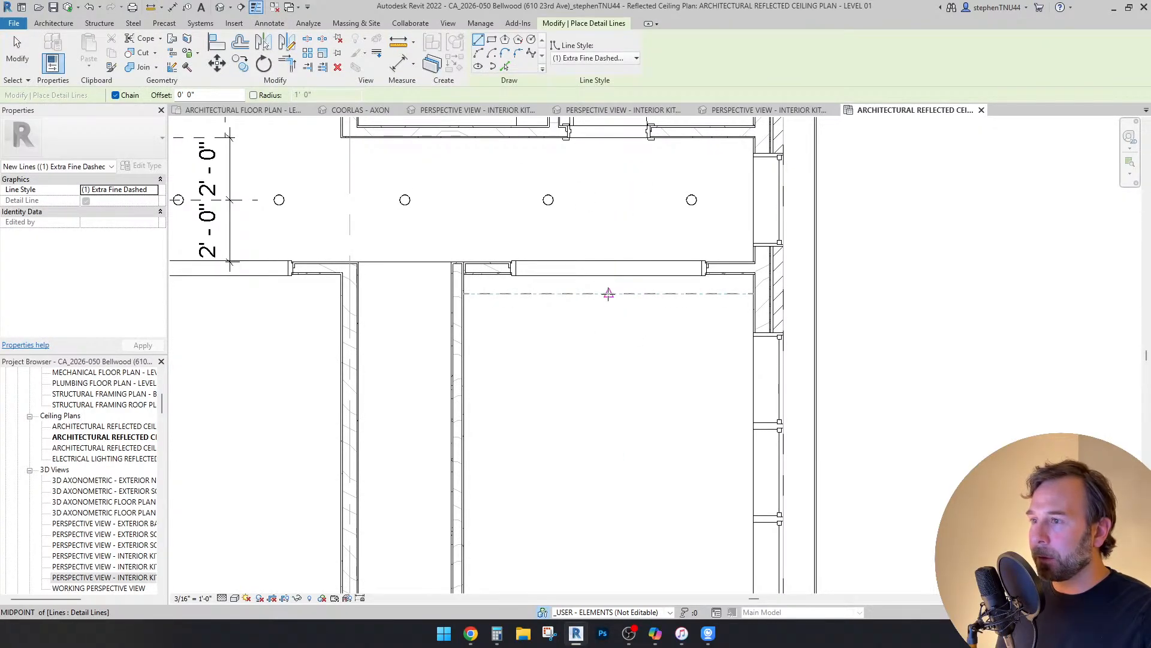
{"action": "left_click", "coordinate": [608, 294]}
{"action": "left_click", "coordinate": [608, 200]}
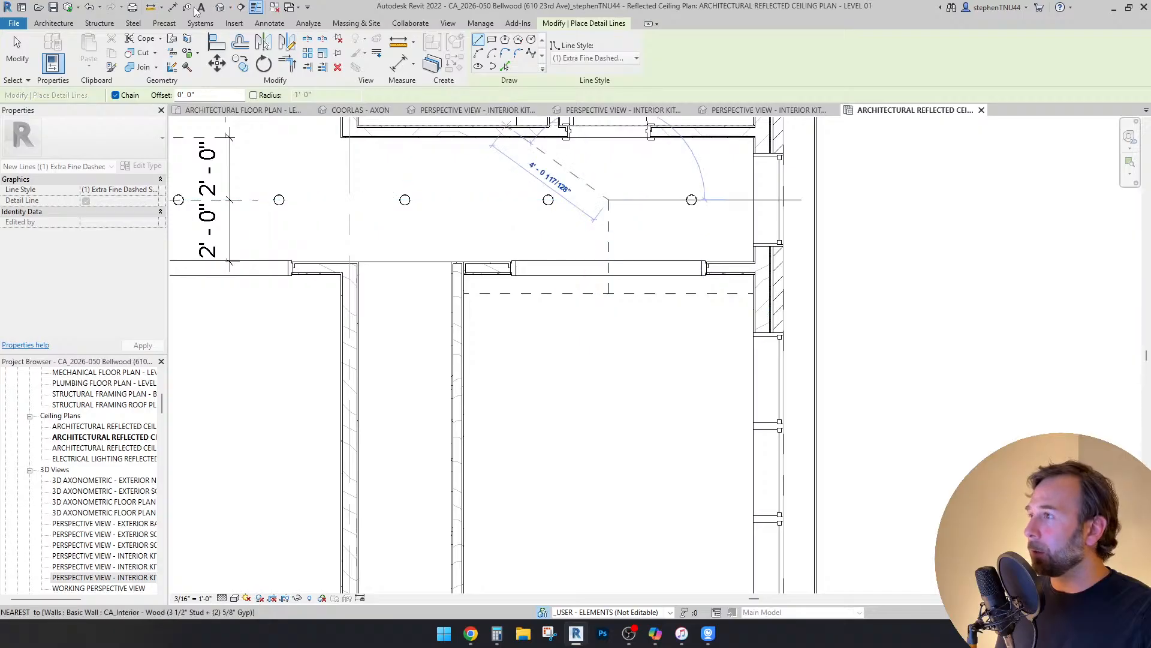
{"action": "left_click", "coordinate": [217, 42]}
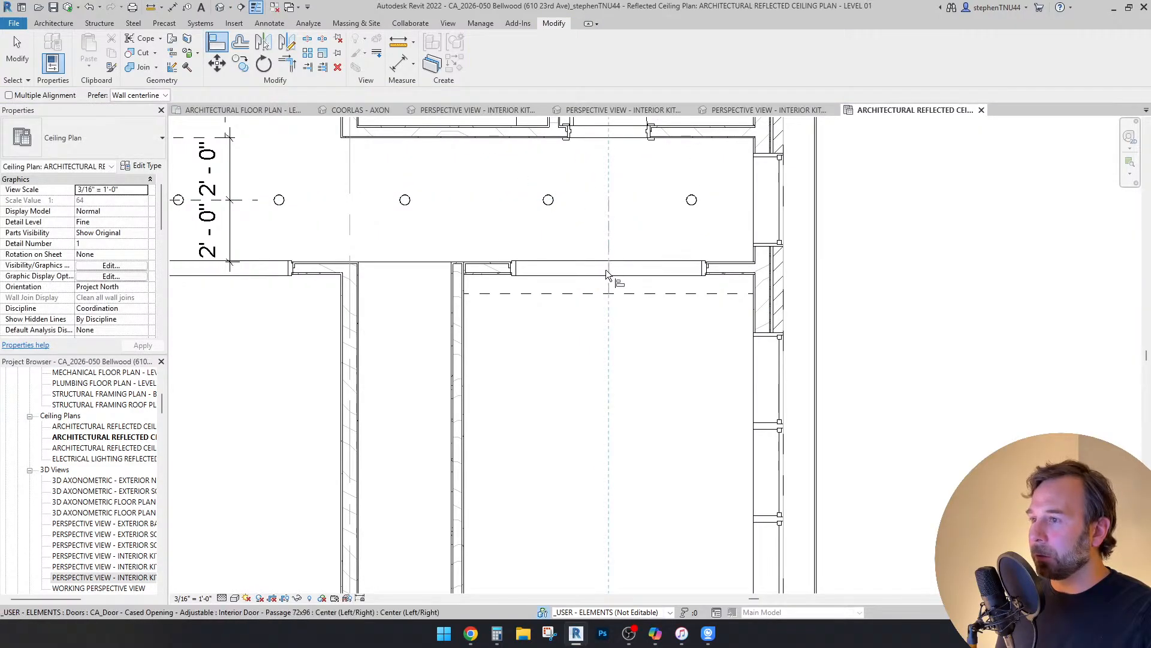
{"action": "key", "text": "Escape"}
{"action": "key", "text": "Escape"}
Step: Draw a vertical detail line from the center of the upper hallway's leftmost of three downlights up past the upper wall
{"action": "scroll", "coordinate": [612, 243], "scroll_direction": "up", "scroll_amount": 2}
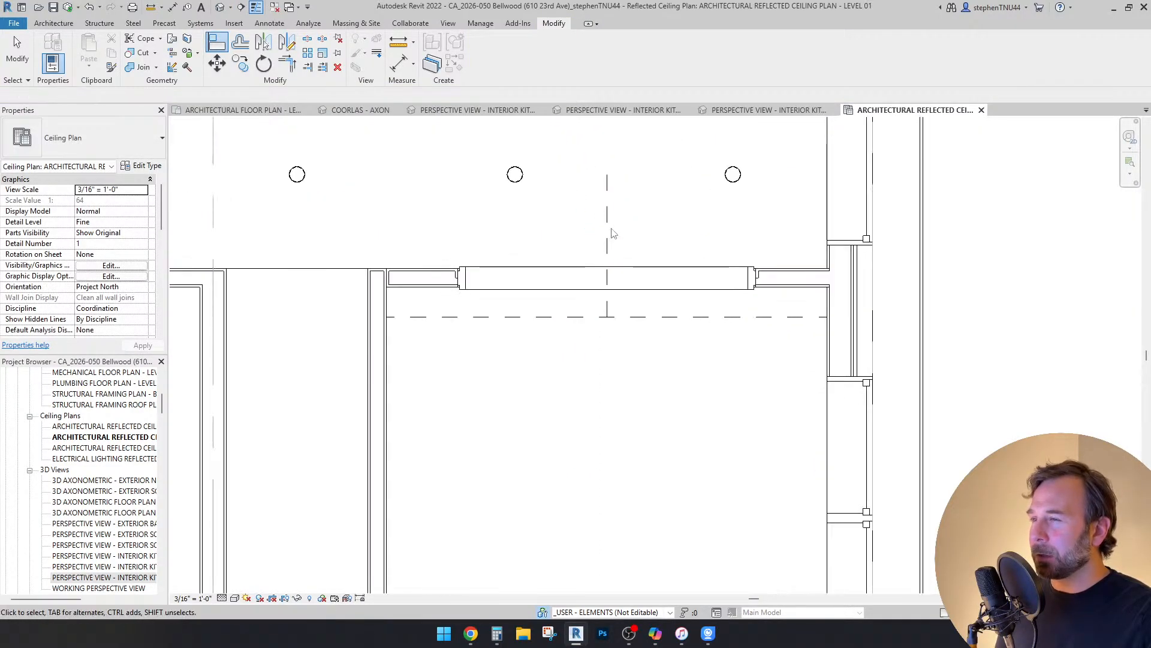
{"action": "middle_click_drag", "start_coordinate": [612, 233], "coordinate": [619, 314]}
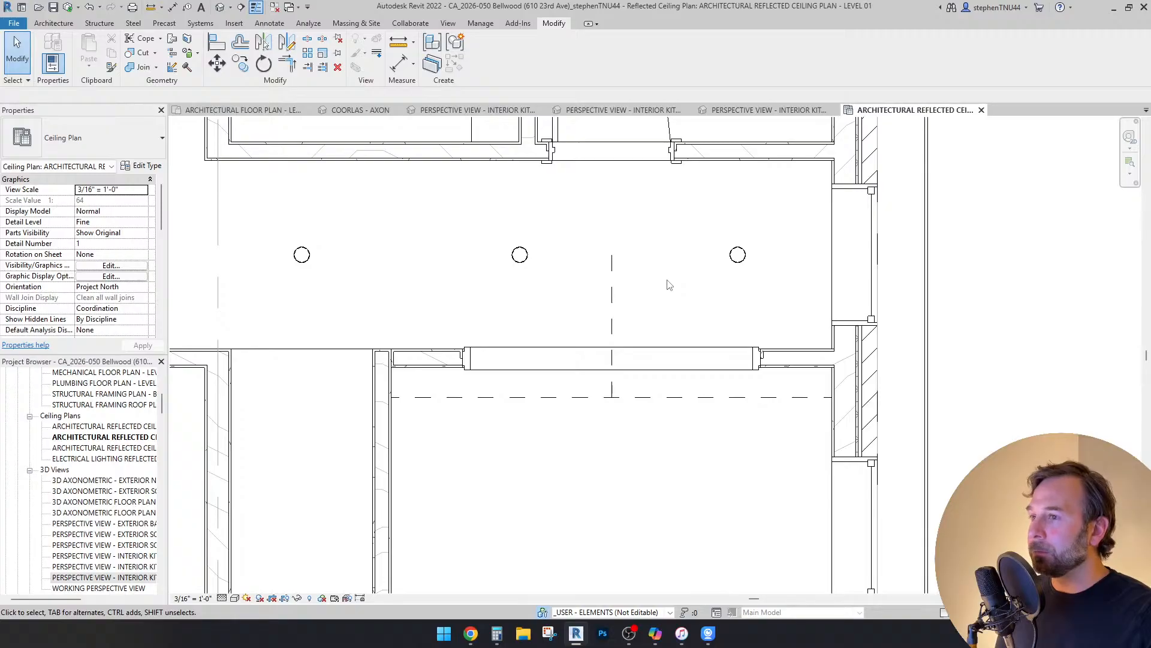
{"action": "scroll", "coordinate": [668, 282], "scroll_direction": "down", "scroll_amount": 1}
{"action": "scroll", "coordinate": [679, 284], "scroll_direction": "down", "scroll_amount": 1}
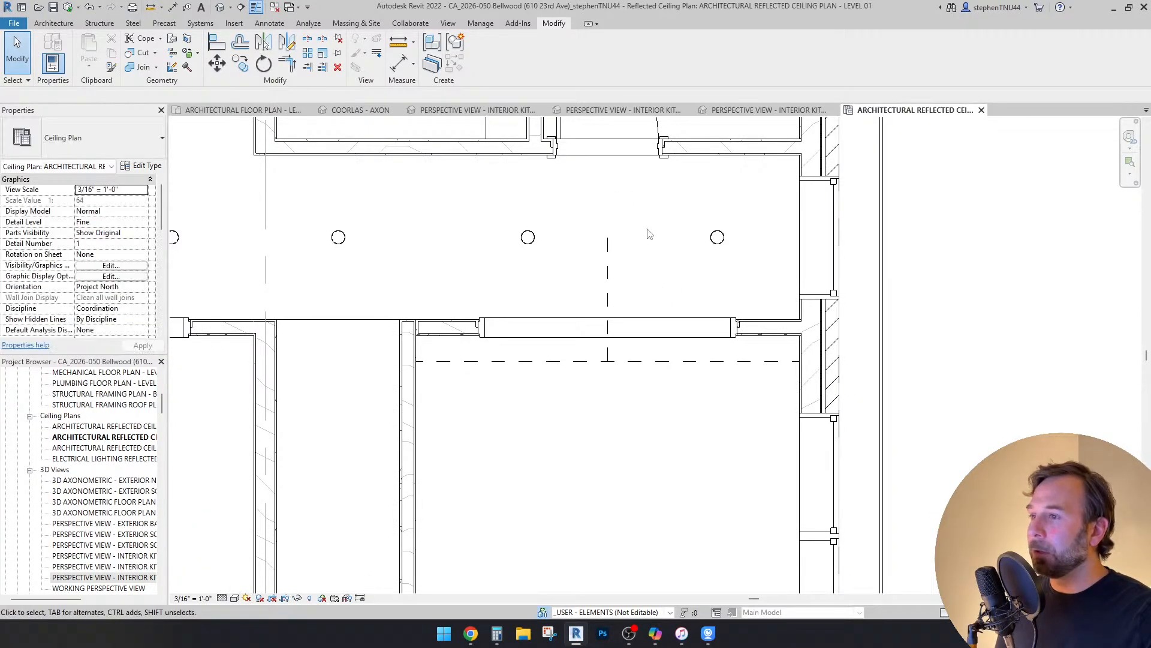
{"action": "middle_click_drag", "start_coordinate": [651, 225], "coordinate": [651, 231]}
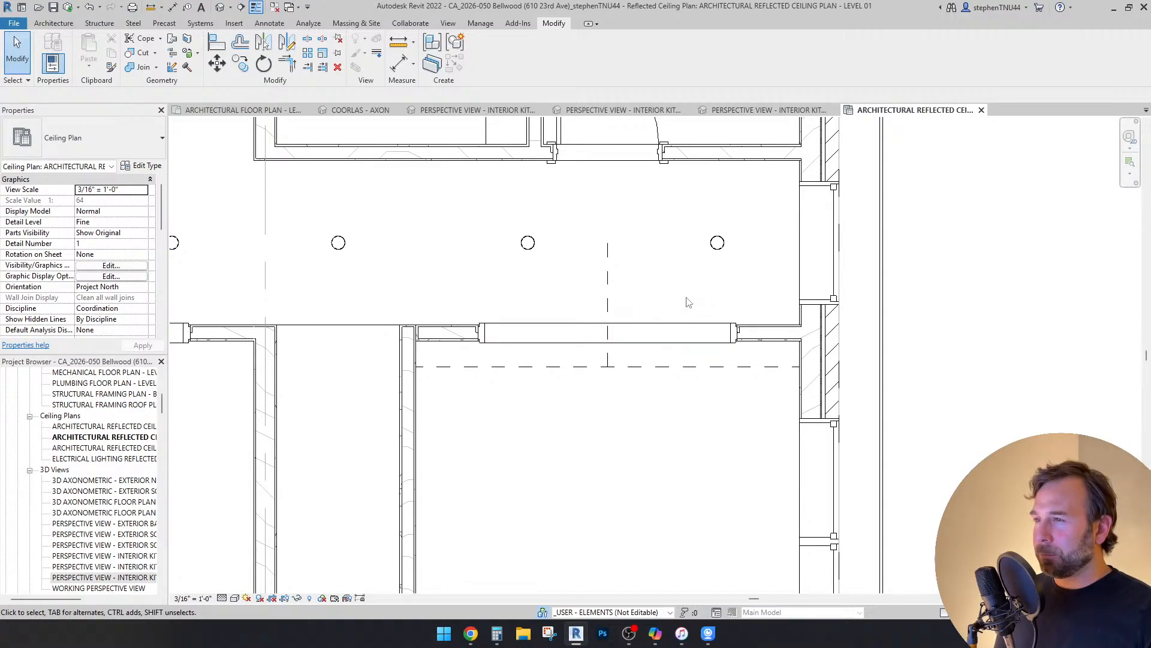
{"action": "middle_click_drag", "start_coordinate": [654, 293], "coordinate": [661, 300]}
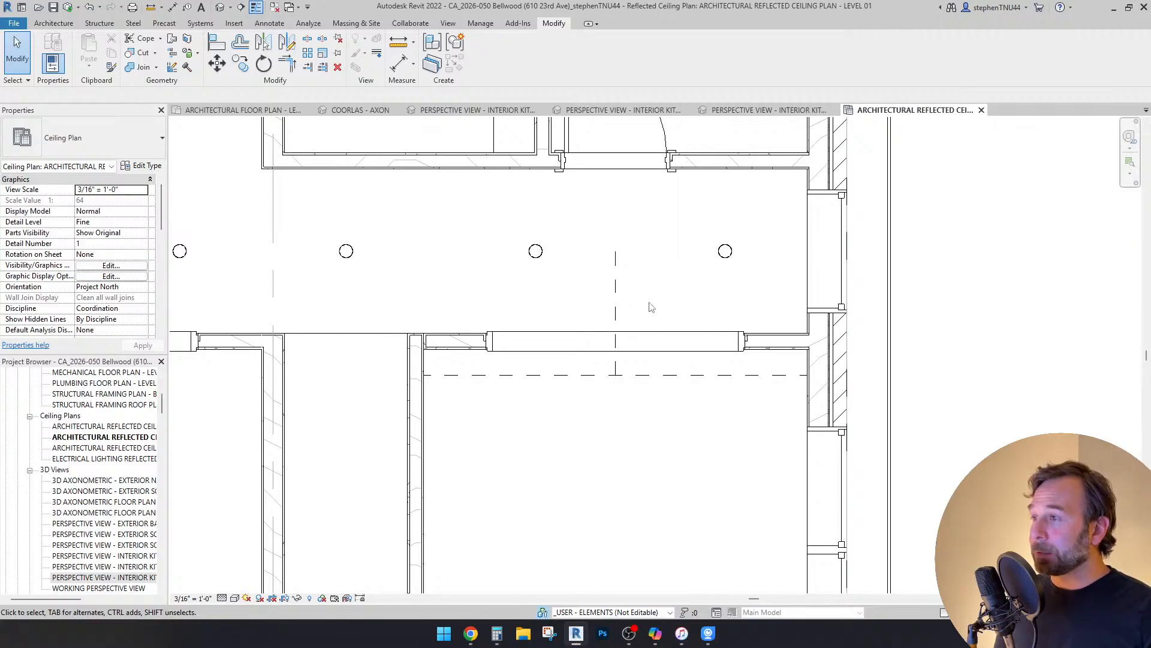
{"action": "left_click", "coordinate": [269, 23]}
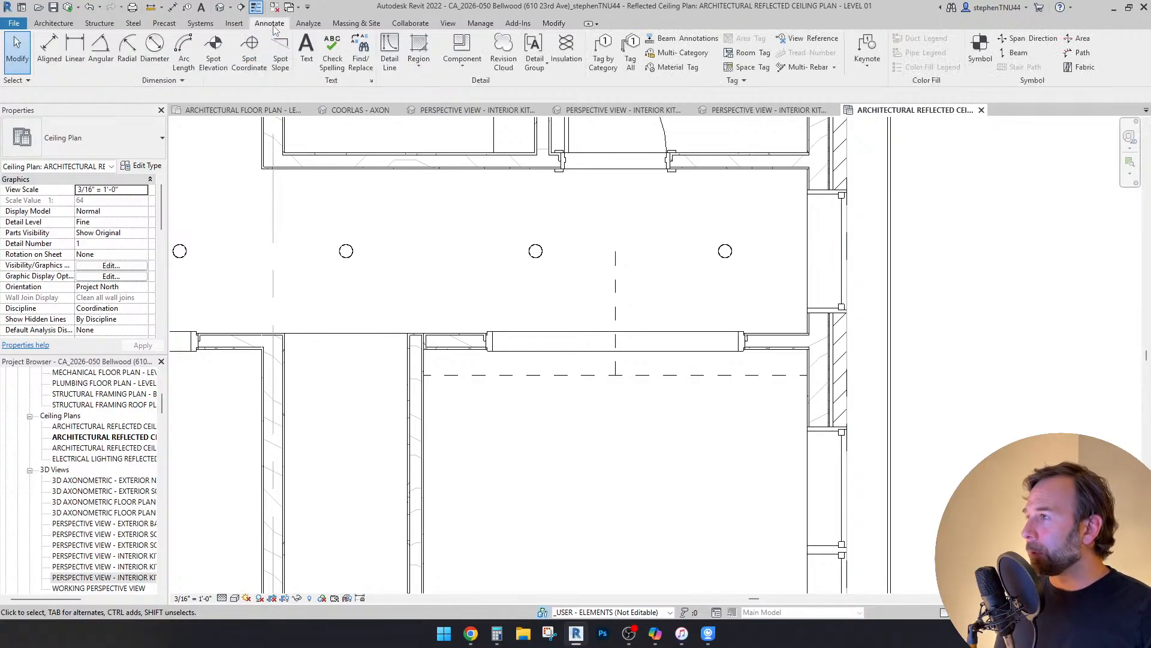
{"action": "left_click", "coordinate": [390, 53]}
{"action": "left_click", "coordinate": [346, 251]}
{"action": "left_click", "coordinate": [346, 132]}
{"action": "key", "text": "Escape"}
{"action": "key", "text": "Escape"}
Step: Draw two more vertical detail lines across the upper hallway, one beside the rightmost downlight and one near the left edge of the cased opening
{"action": "middle_click_drag", "start_coordinate": [711, 290], "coordinate": [701, 297]}
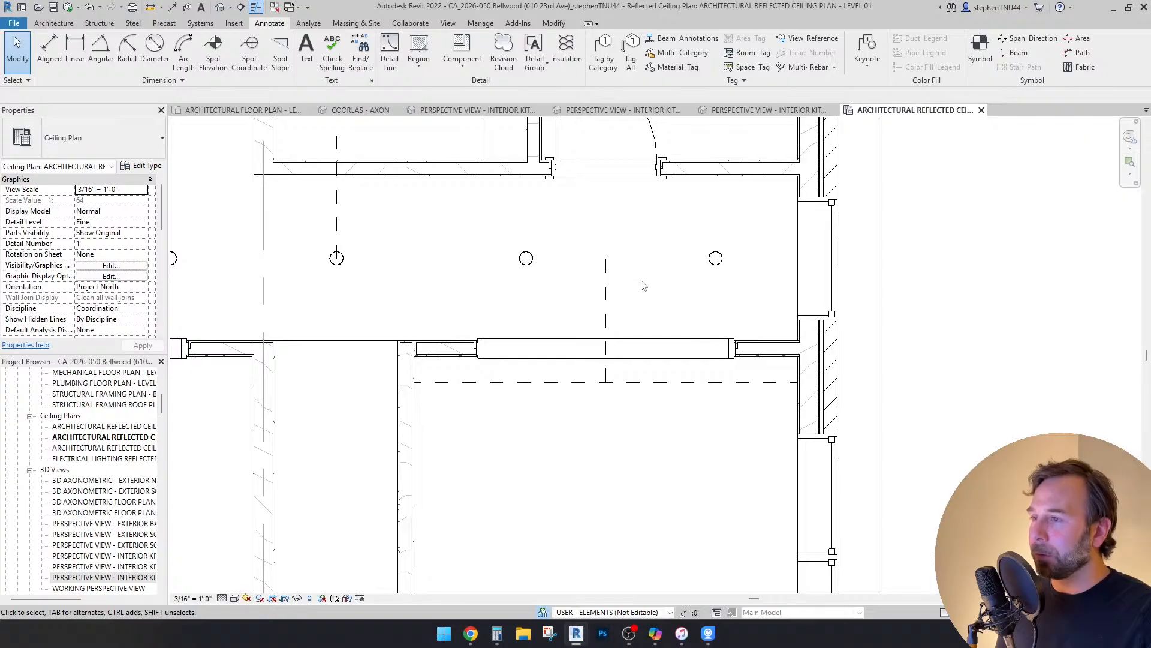
{"action": "middle_click_drag", "start_coordinate": [674, 307], "coordinate": [665, 307]}
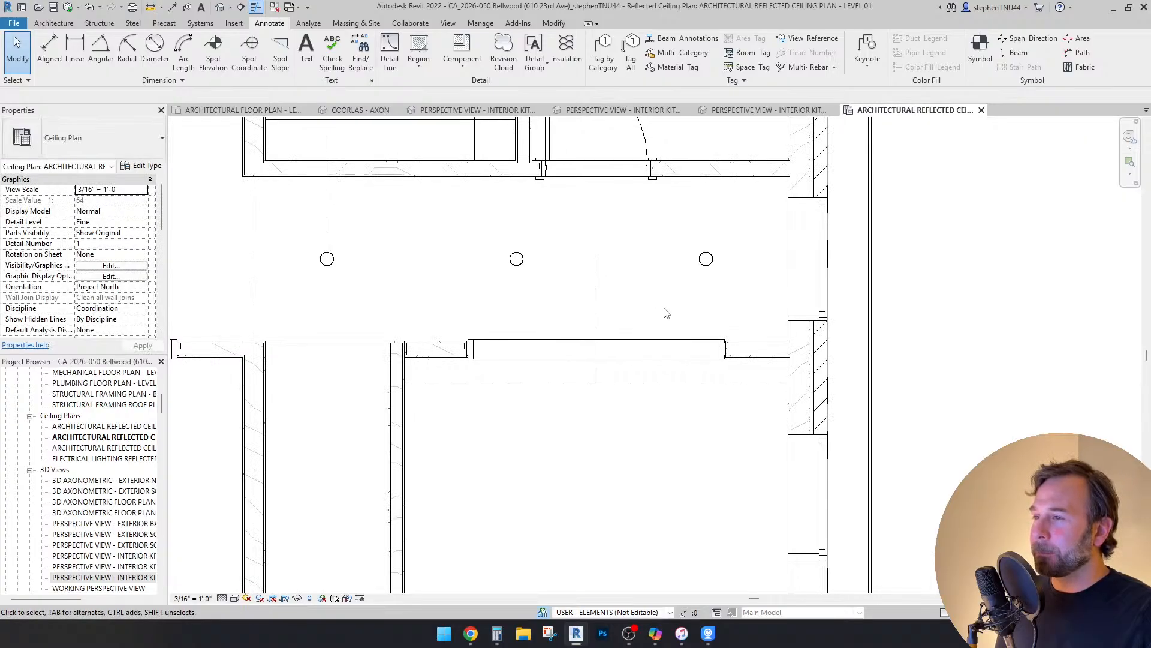
{"action": "left_click", "coordinate": [390, 55]}
{"action": "left_click", "coordinate": [695, 315]}
{"action": "key", "text": "Escape"}
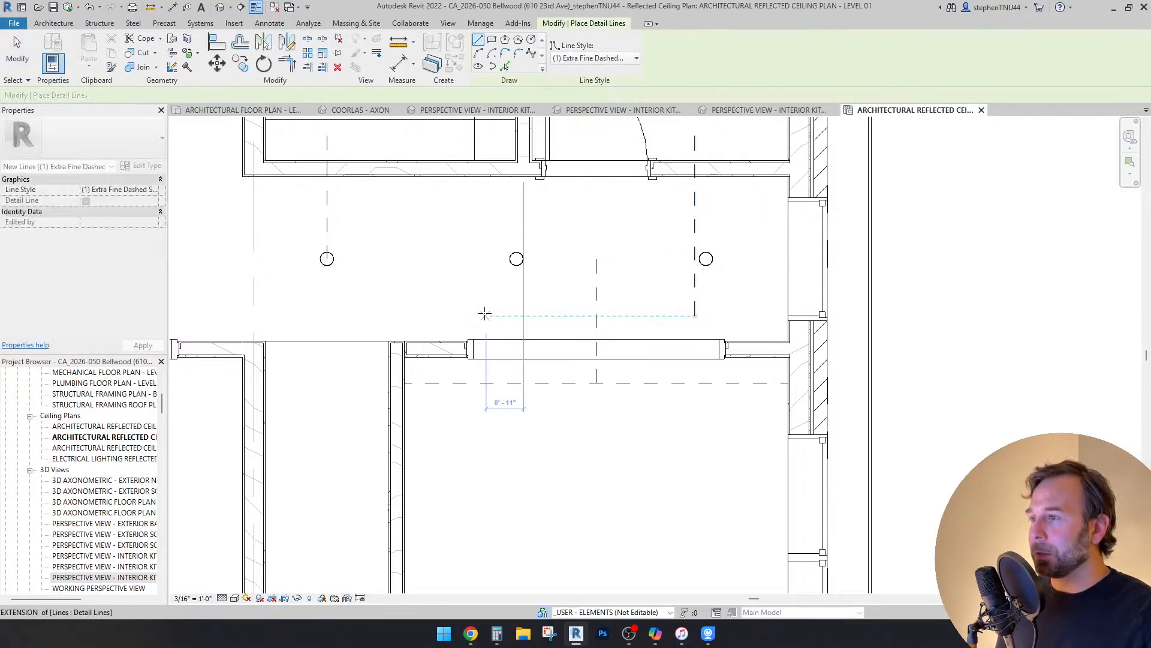
{"action": "left_click", "coordinate": [471, 305]}
{"action": "left_click", "coordinate": [471, 177]}
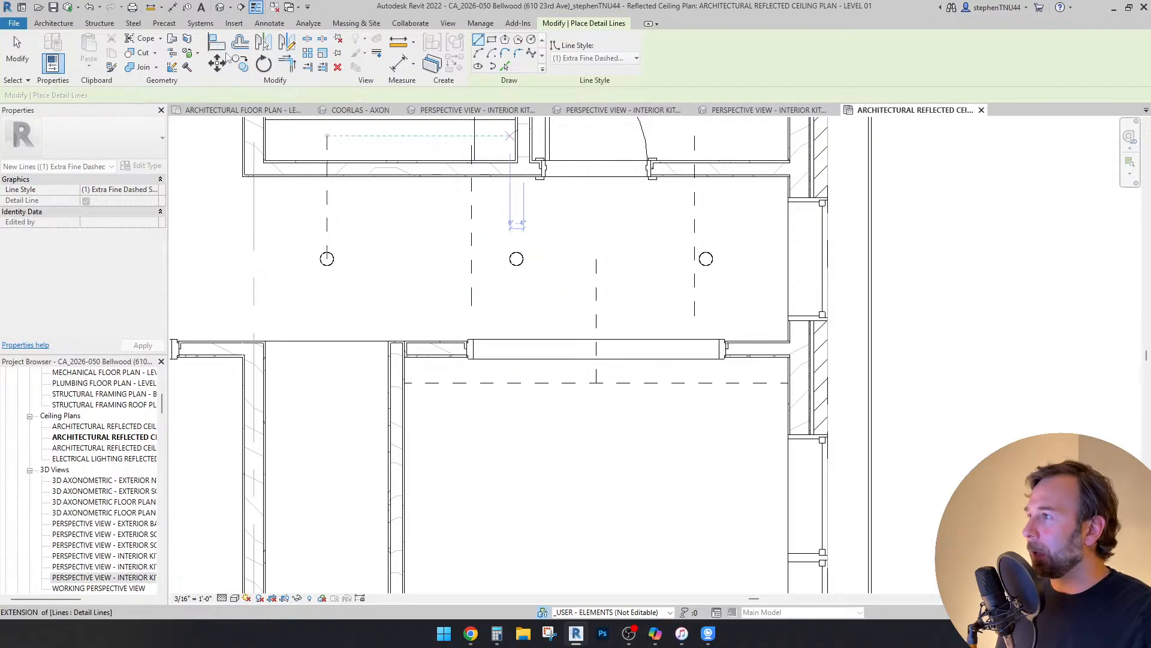
Step: Place an aligned dimension string in the room below, from the left downlight's center through the middle vertical guide to the right one
{"action": "left_click", "coordinate": [269, 23]}
{"action": "left_click", "coordinate": [49, 48]}
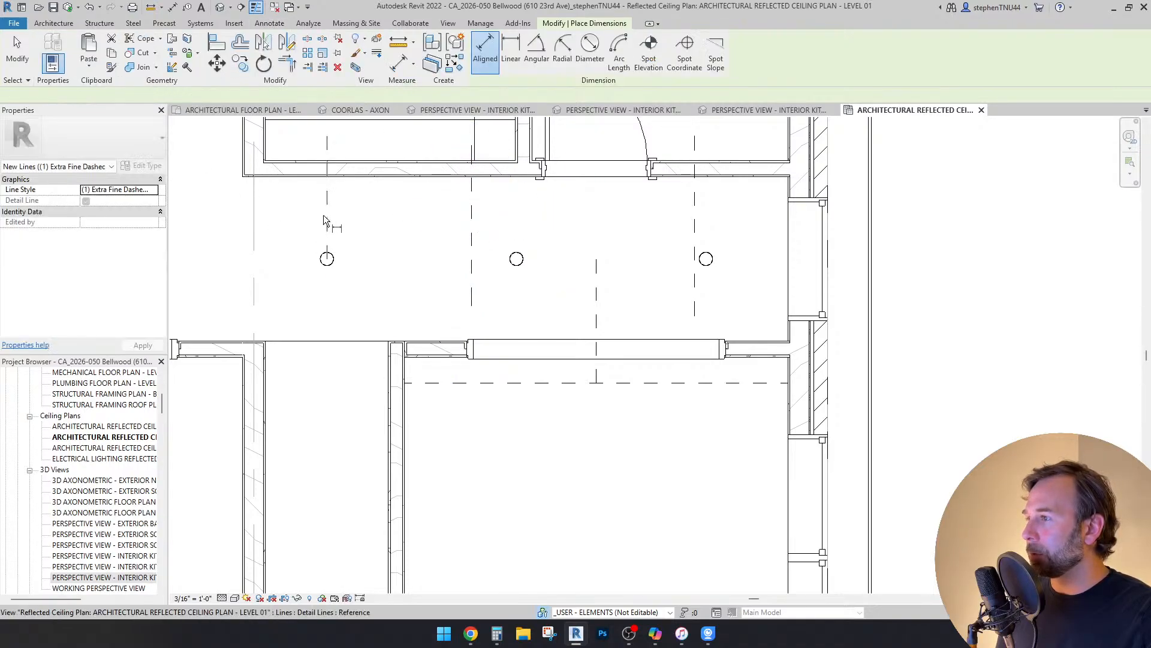
{"action": "scroll", "coordinate": [328, 270], "scroll_direction": "up", "scroll_amount": 3}
{"action": "left_click", "coordinate": [328, 270]}
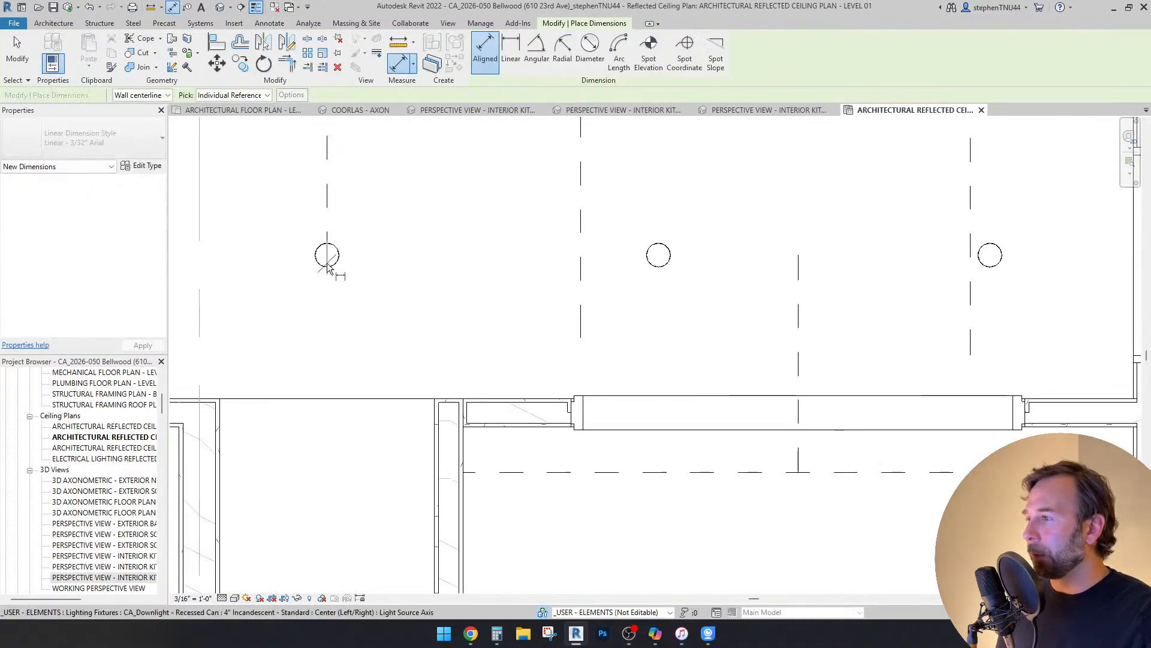
{"action": "scroll", "coordinate": [328, 270], "scroll_direction": "down", "scroll_amount": 2}
{"action": "left_click", "coordinate": [495, 254]}
{"action": "left_click", "coordinate": [751, 242]}
{"action": "scroll", "coordinate": [696, 279], "scroll_direction": "down", "scroll_amount": 2}
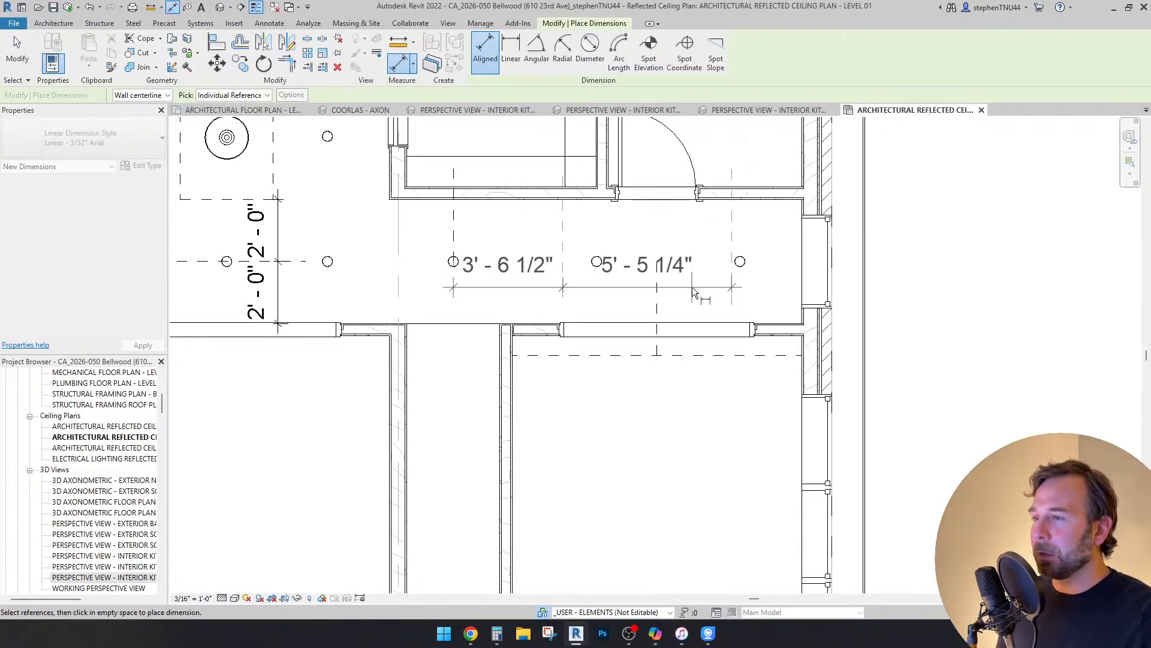
{"action": "left_click", "coordinate": [660, 466]}
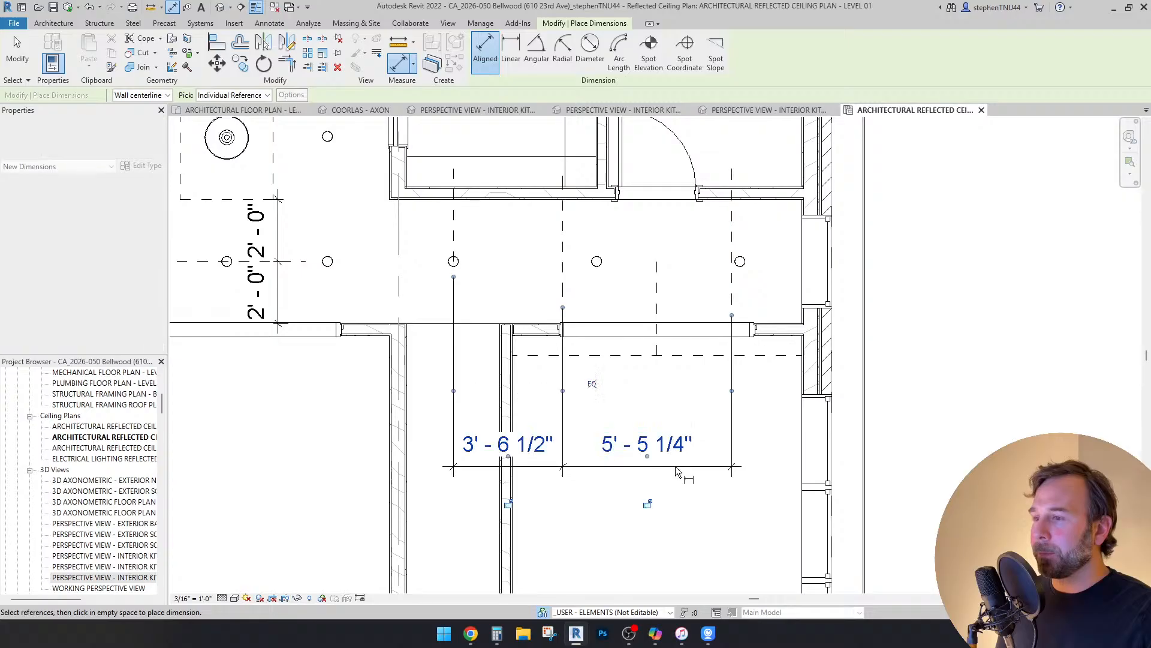
Step: Add an aligned dimension string in the hallway from the left free guide through the room's center line to the right guide
{"action": "scroll", "coordinate": [568, 281], "scroll_direction": "up", "scroll_amount": 2}
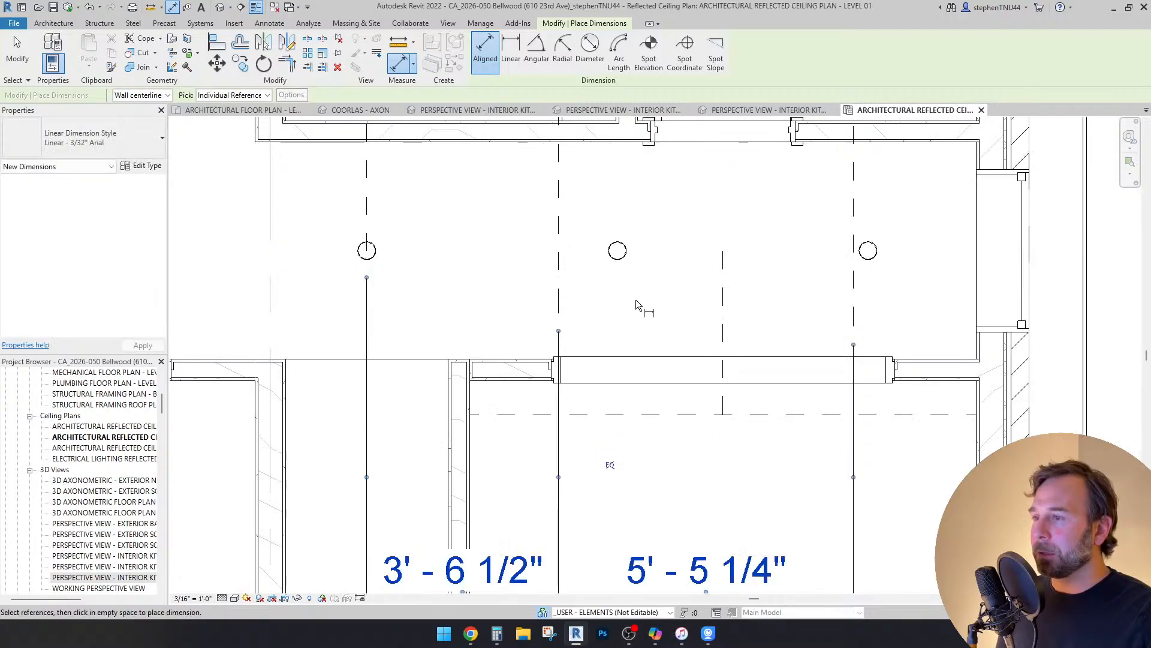
{"action": "scroll", "coordinate": [636, 300], "scroll_direction": "down", "scroll_amount": 1}
{"action": "left_click", "coordinate": [577, 277]}
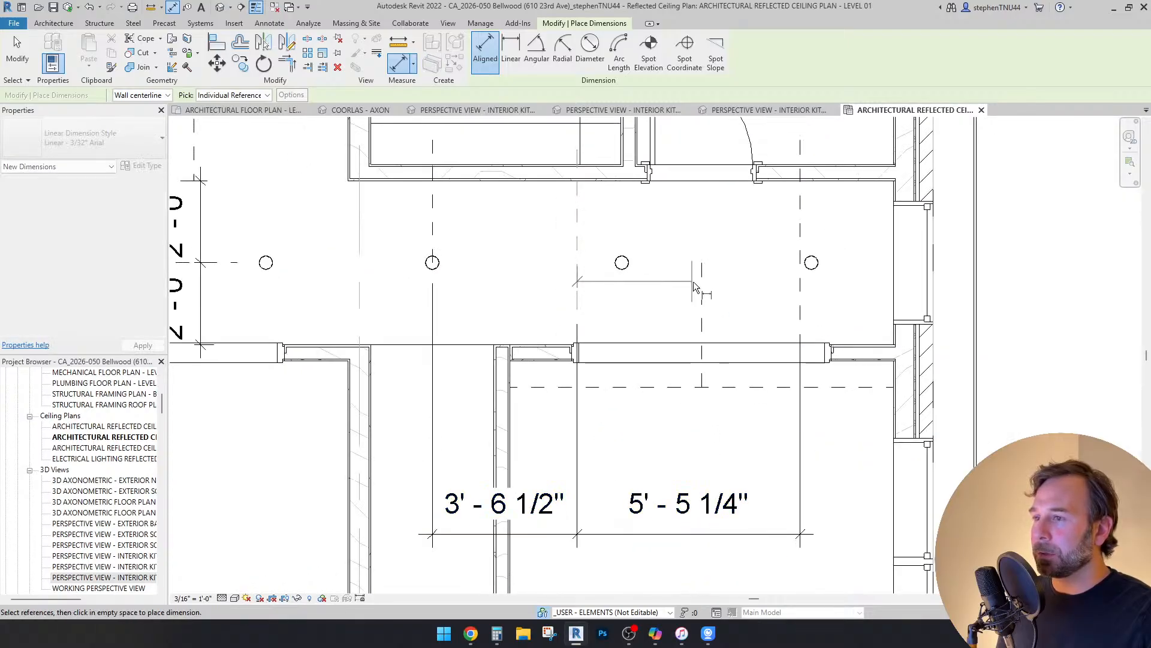
{"action": "left_click", "coordinate": [702, 286]}
{"action": "left_click", "coordinate": [800, 290]}
{"action": "left_click", "coordinate": [742, 299]}
Step: Try equal spacing on the hallway dimension string, undo it, and move the string above the downlight row
{"action": "left_click", "coordinate": [688, 192]}
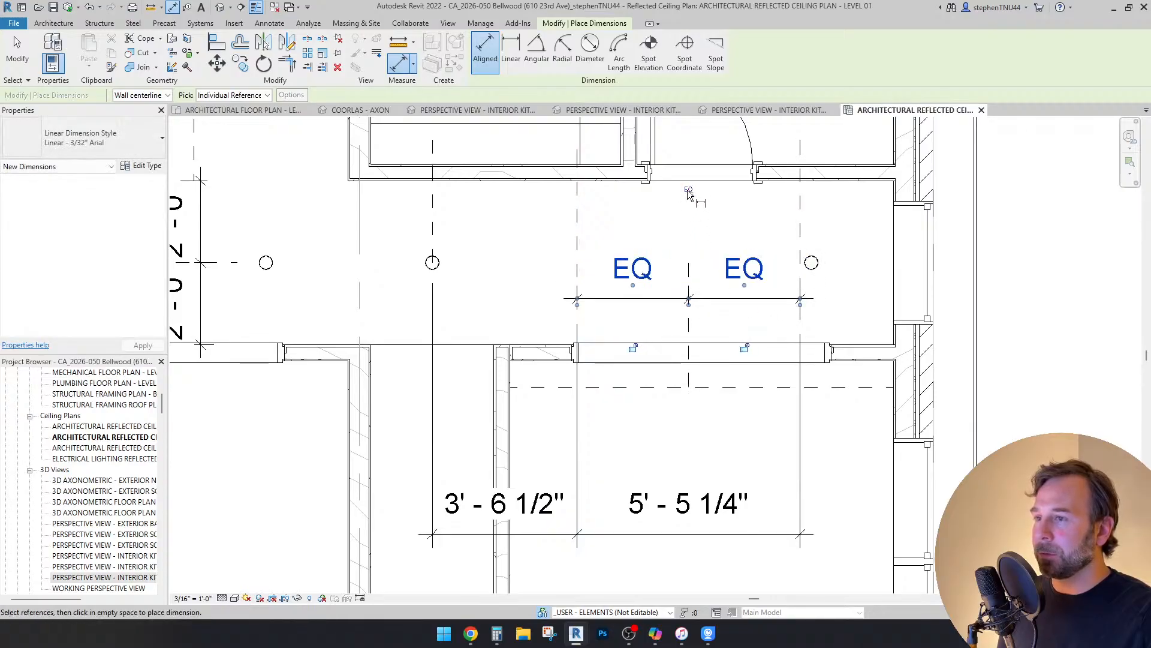
{"action": "key", "text": "ctrl+z"}
{"action": "middle_click_drag", "start_coordinate": [739, 337], "coordinate": [715, 342]}
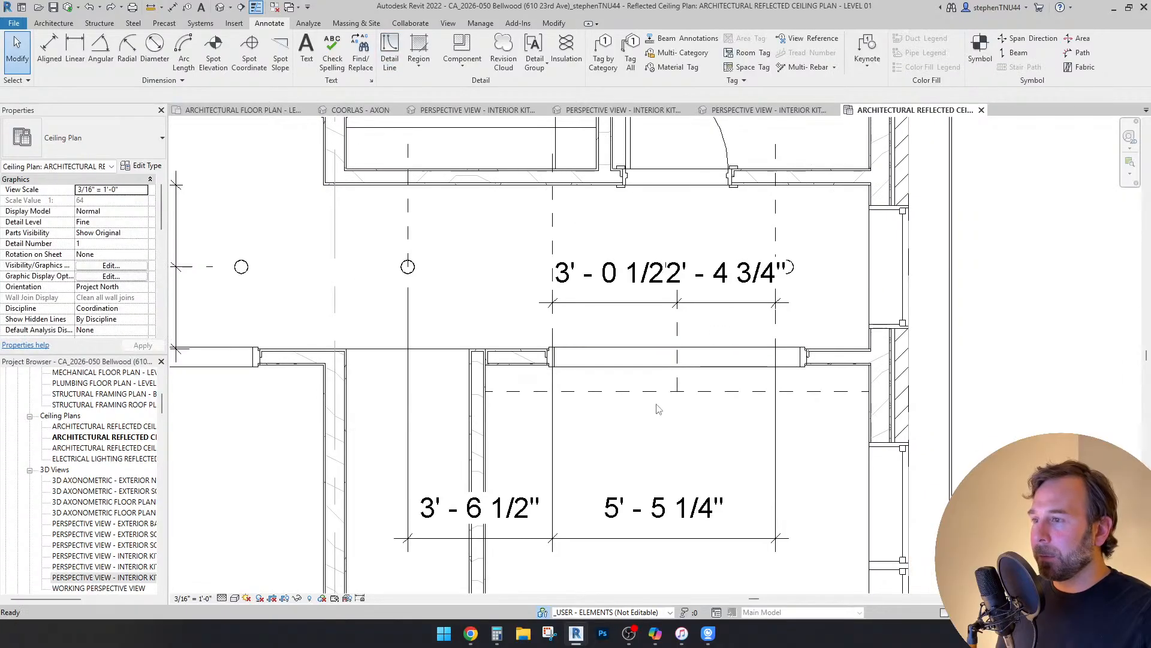
{"action": "left_click_drag", "start_coordinate": [603, 303], "coordinate": [601, 220]}
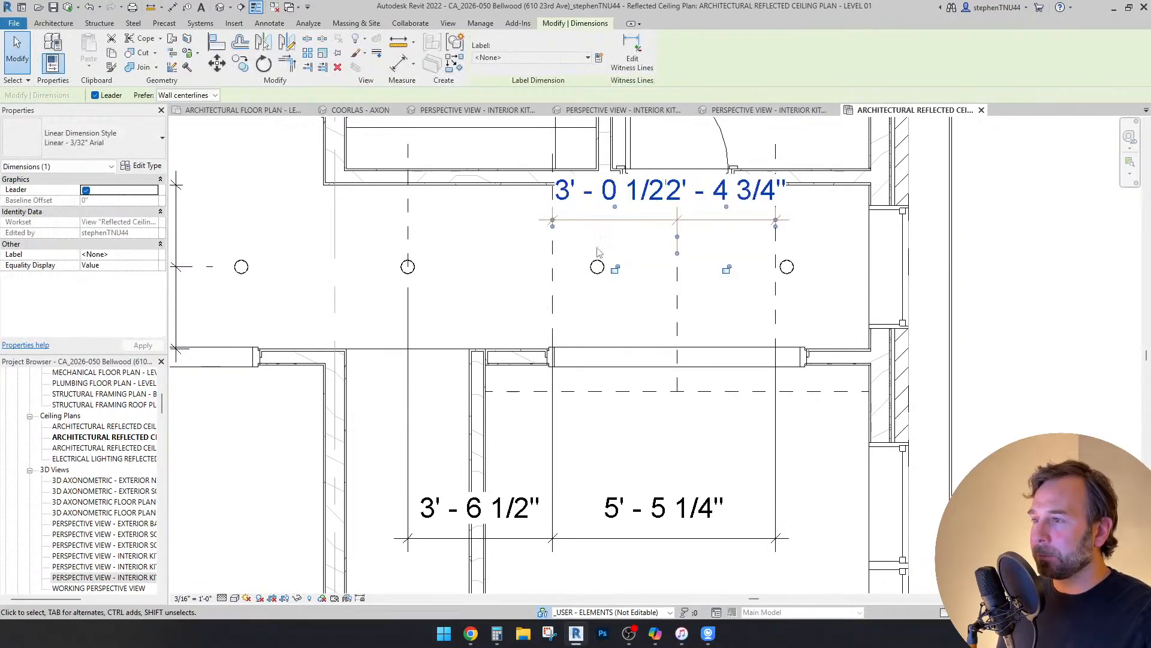
Step: Make the two segments of the lower dimension string equal and release the equality constraint again
{"action": "left_click", "coordinate": [592, 542]}
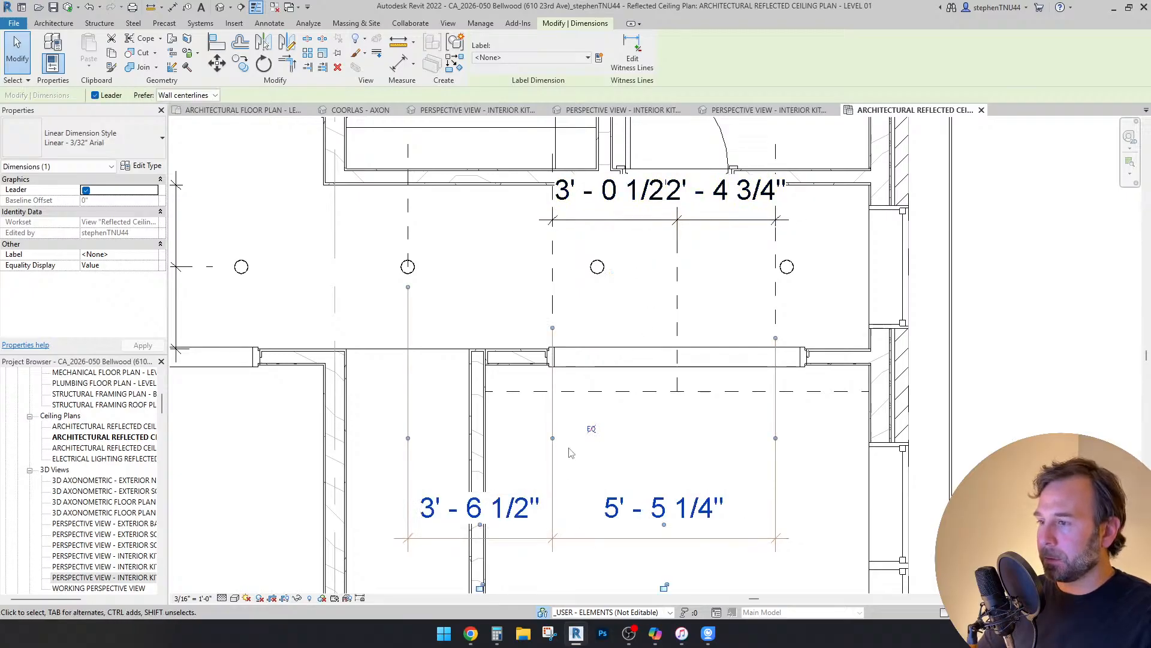
{"action": "left_click", "coordinate": [591, 430]}
{"action": "left_click", "coordinate": [592, 427]}
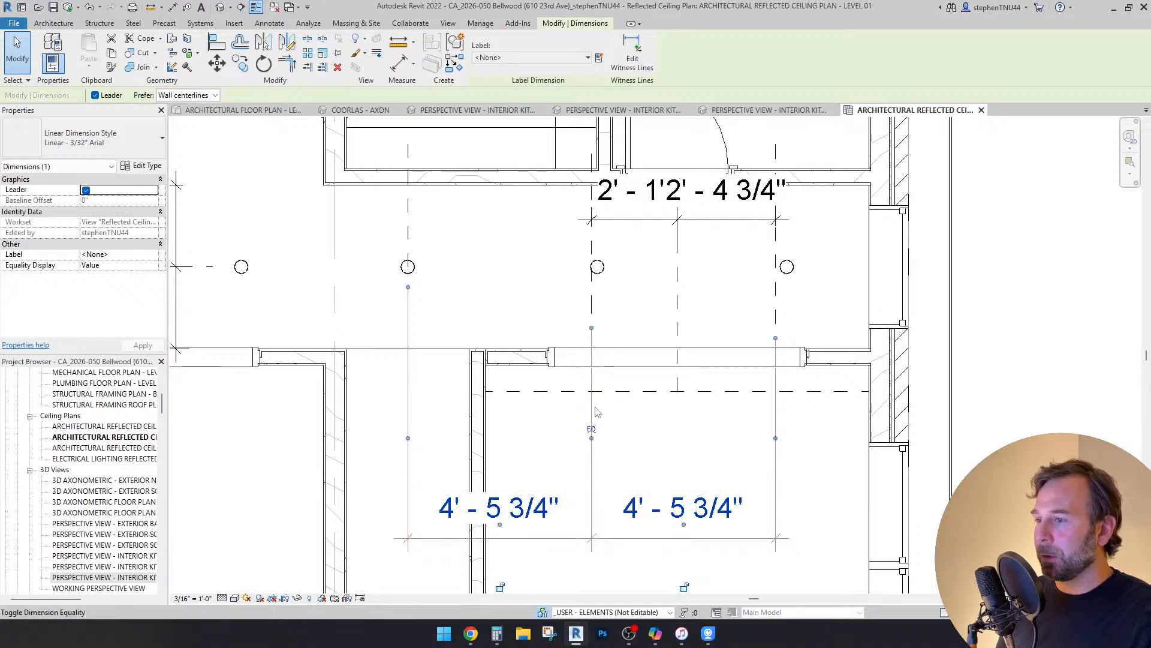
Step: Move the right vertical guide to about 1'-4" from the room's center line and set the lower dimension string to equal spacing
{"action": "left_click", "coordinate": [594, 297]}
{"action": "left_click_drag", "start_coordinate": [777, 284], "coordinate": [734, 284]}
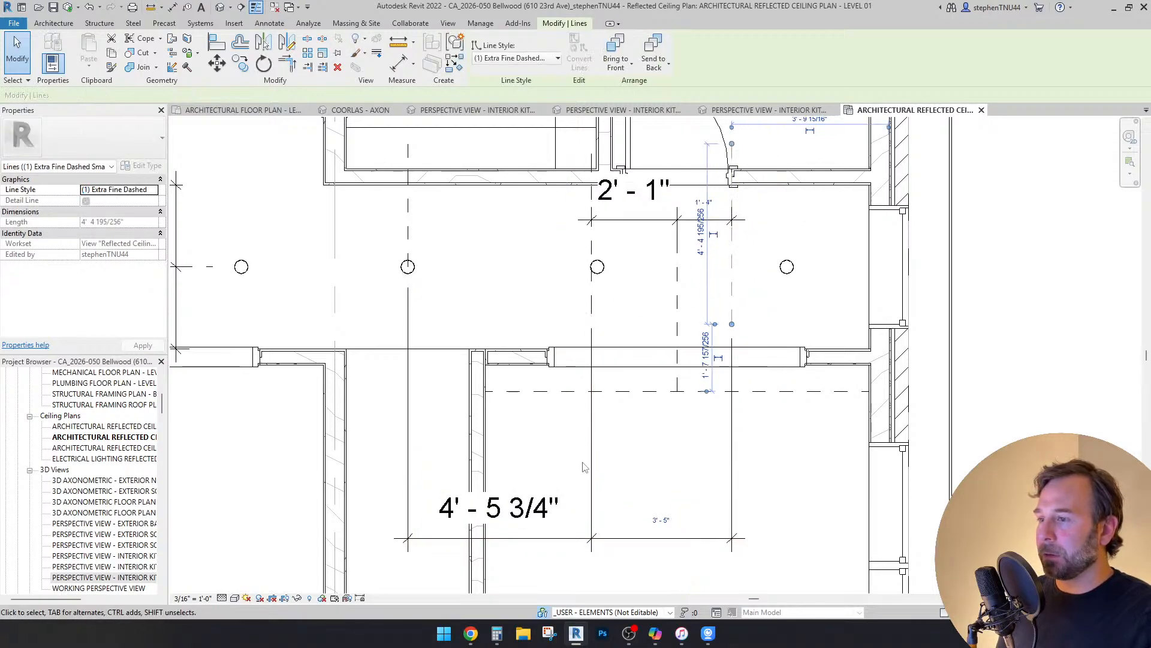
{"action": "left_click", "coordinate": [613, 513]}
{"action": "left_click", "coordinate": [569, 429]}
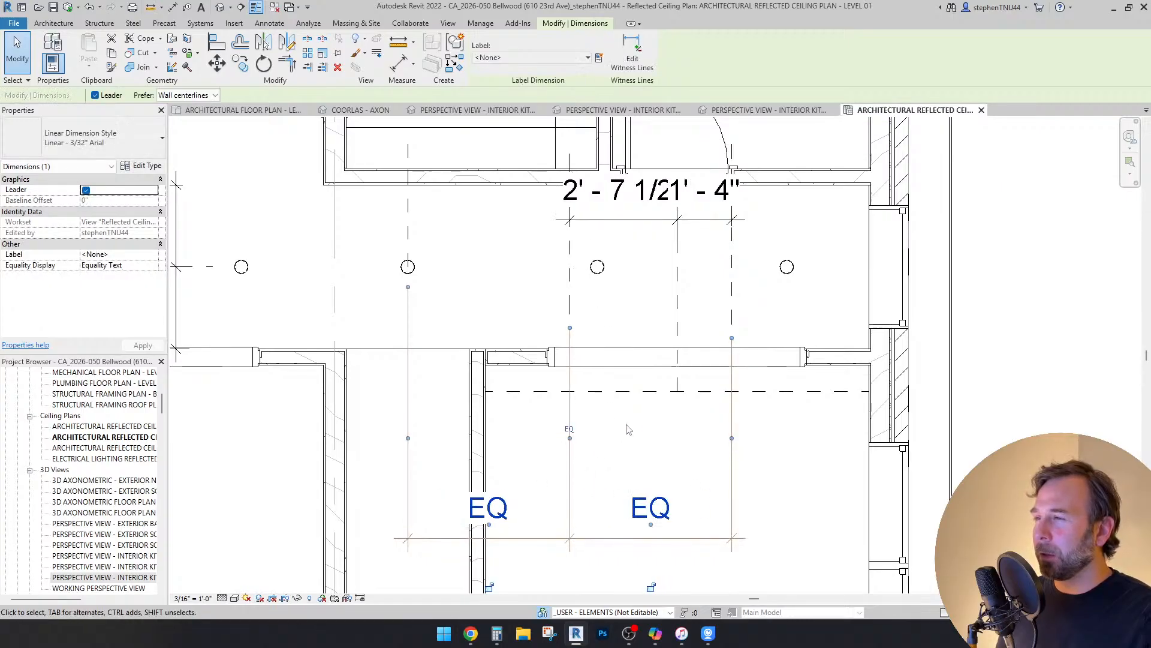
{"action": "scroll", "coordinate": [630, 403], "scroll_direction": "down", "scroll_amount": 1}
{"action": "scroll", "coordinate": [637, 324], "scroll_direction": "up", "scroll_amount": 1}
{"action": "left_click", "coordinate": [637, 326]}
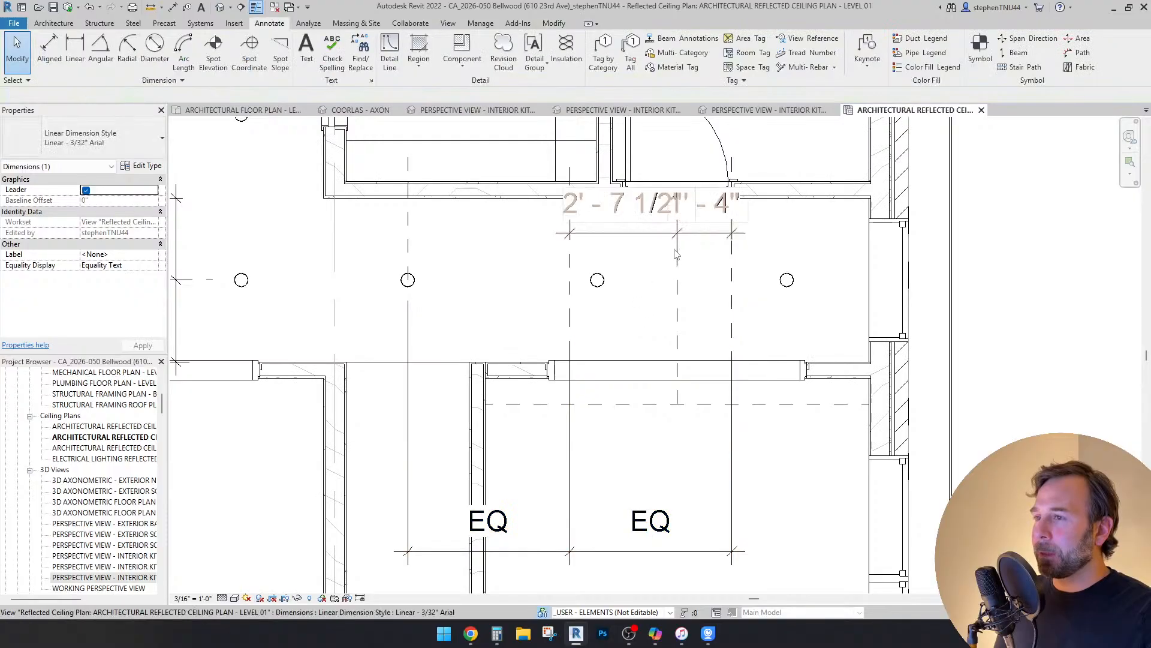
Step: Set the upper hallway dimension string to equal spacing so the room's center line sits midway between the two vertical guides
{"action": "left_click", "coordinate": [704, 237]}
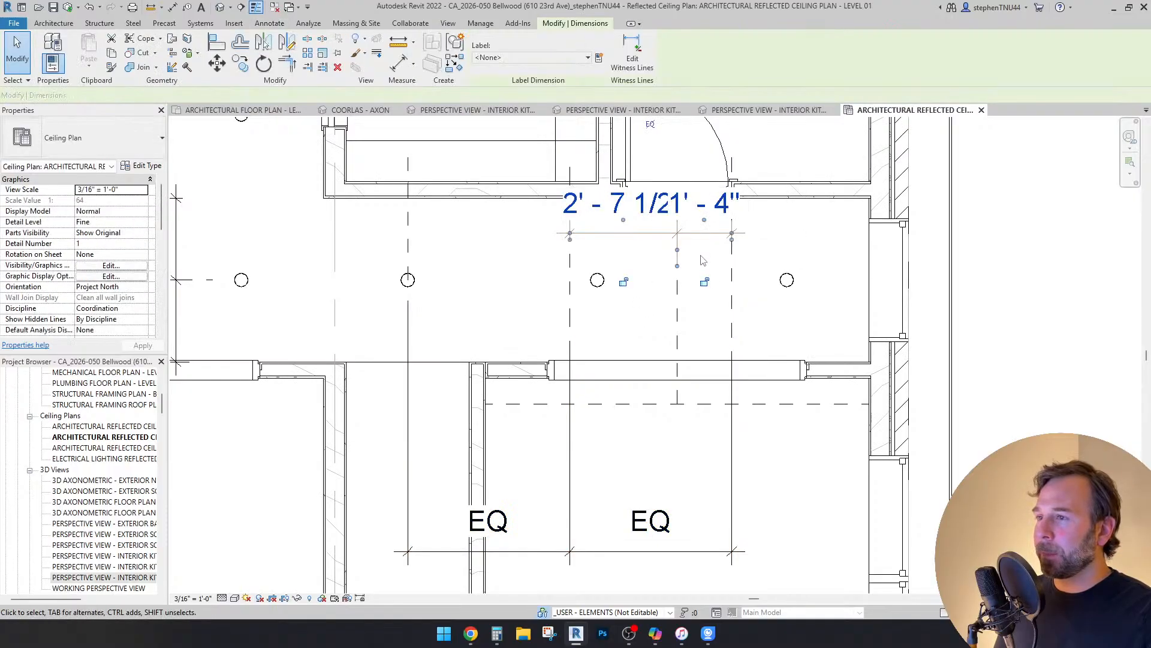
{"action": "middle_click_drag", "start_coordinate": [680, 282], "coordinate": [671, 309]}
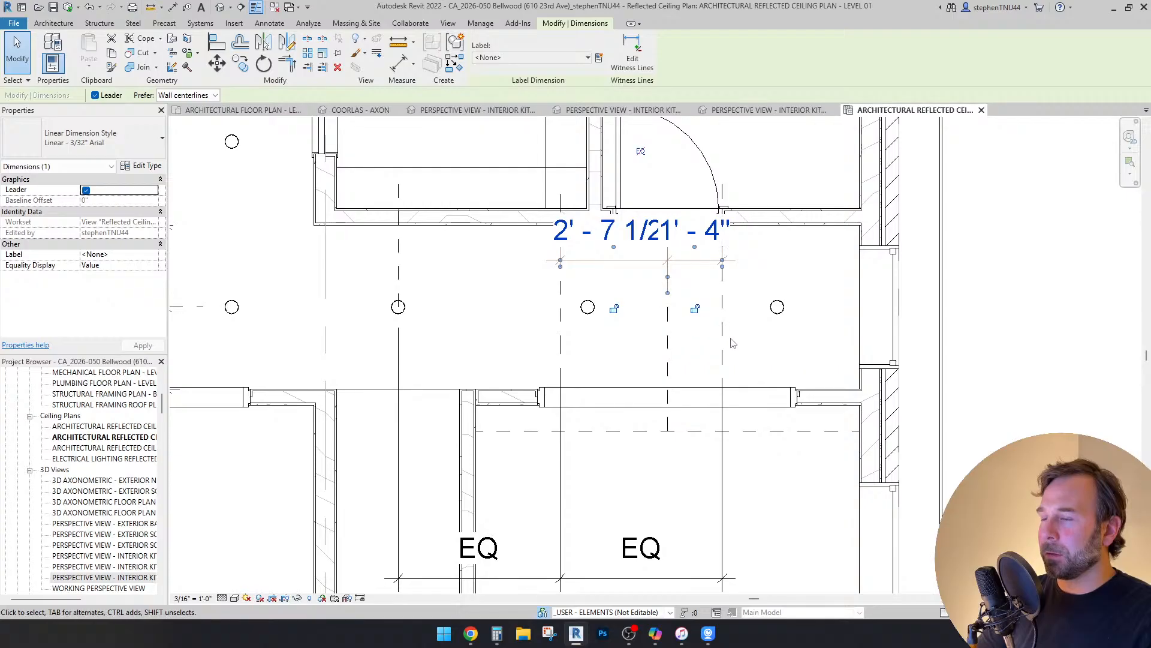
{"action": "left_click", "coordinate": [640, 152]}
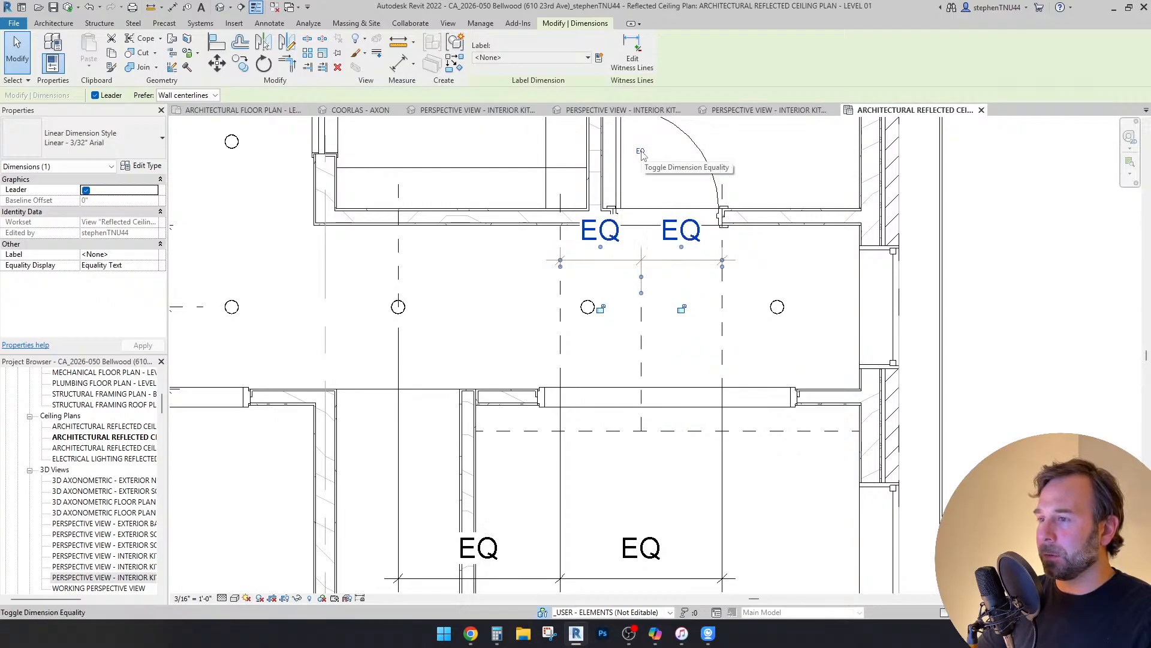
{"action": "scroll", "coordinate": [655, 348], "scroll_direction": "down", "scroll_amount": 2}
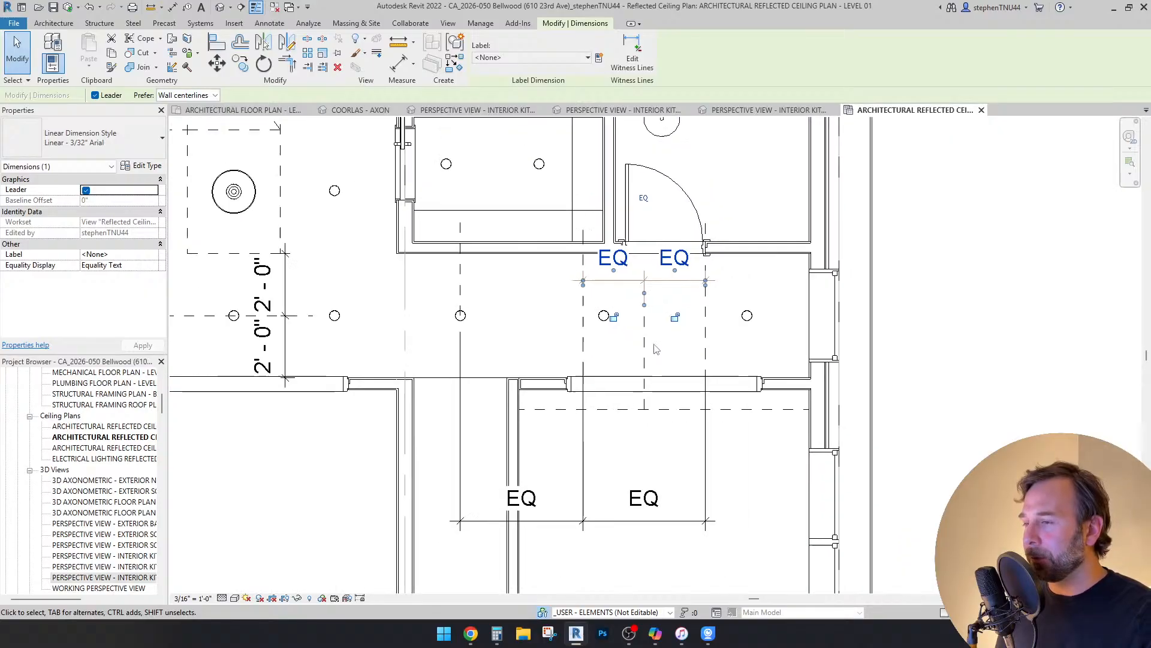
{"action": "left_click", "coordinate": [733, 442]}
Step: Delete both equality dimension strings, the one in the hallway and the one below it
{"action": "middle_click_drag", "start_coordinate": [732, 442], "coordinate": [701, 436]}
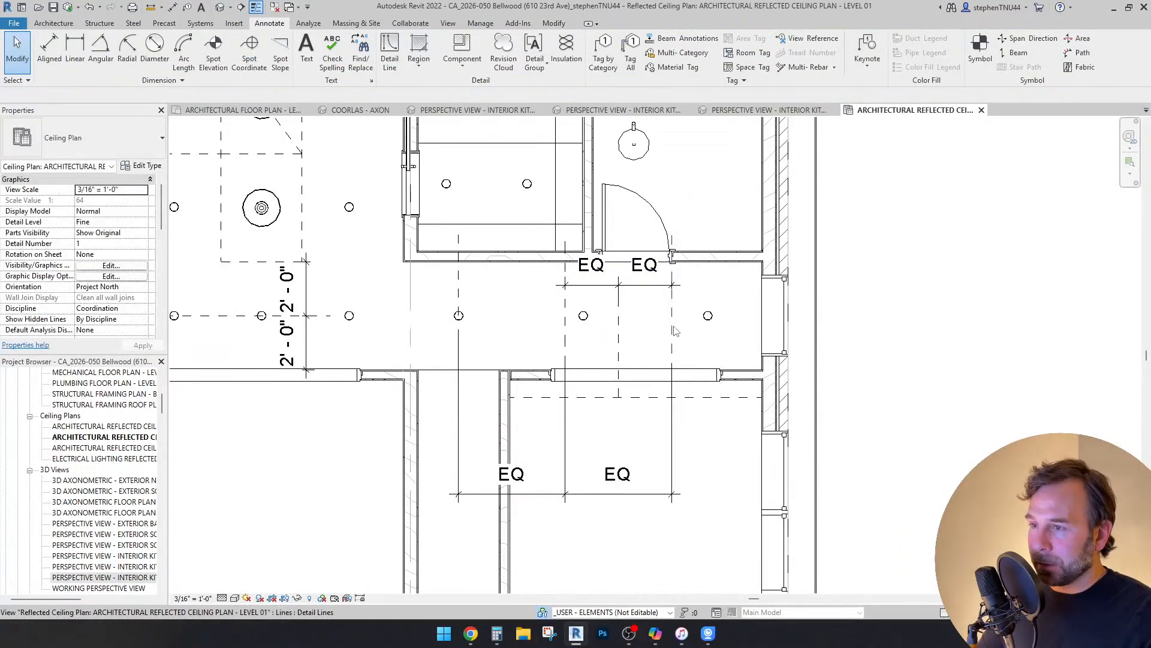
{"action": "left_click", "coordinate": [648, 291]}
{"action": "key", "text": "Delete"}
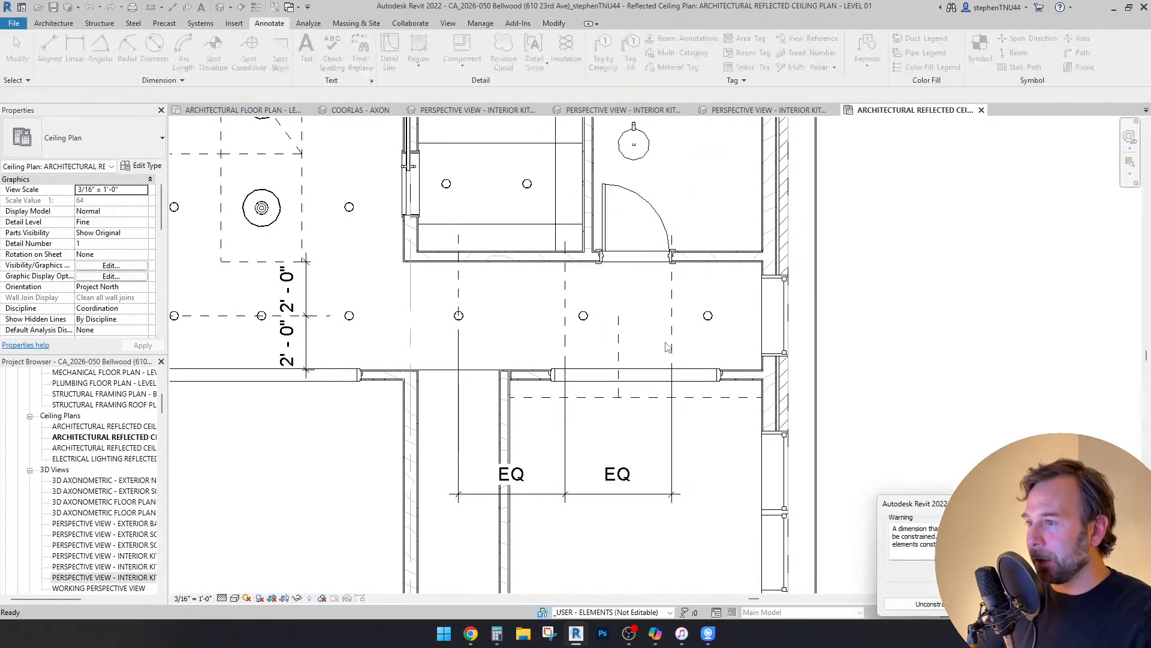
{"action": "left_click", "coordinate": [672, 427]}
{"action": "key", "text": "Delete"}
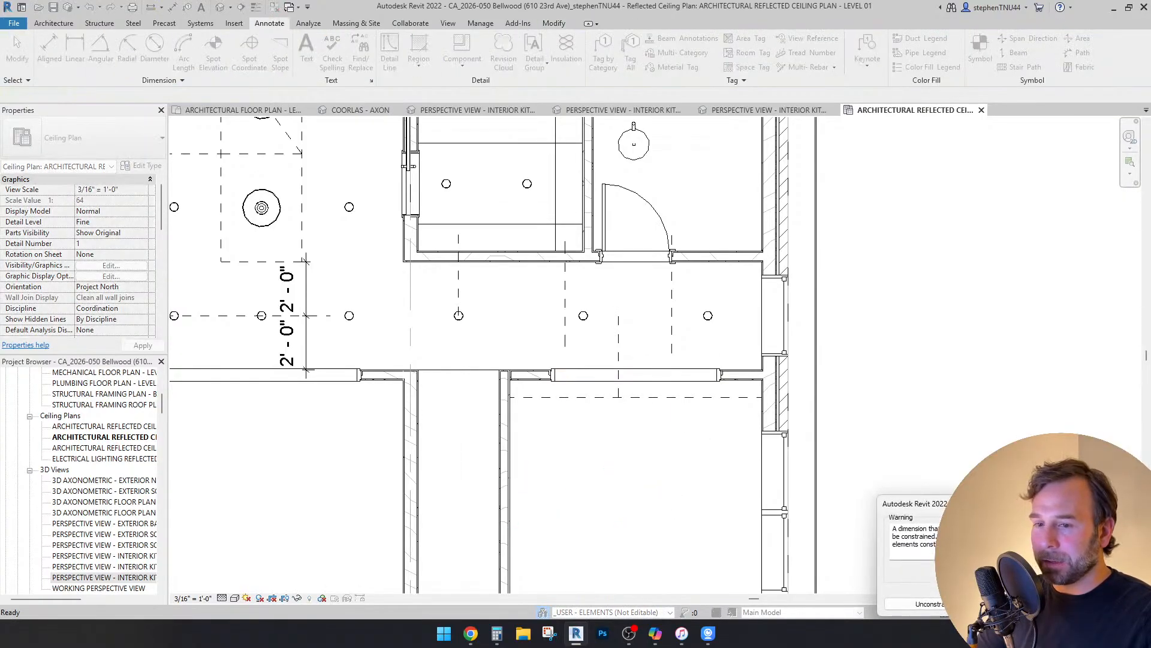
{"action": "key", "text": "Escape"}
{"action": "left_click", "coordinate": [672, 446]}
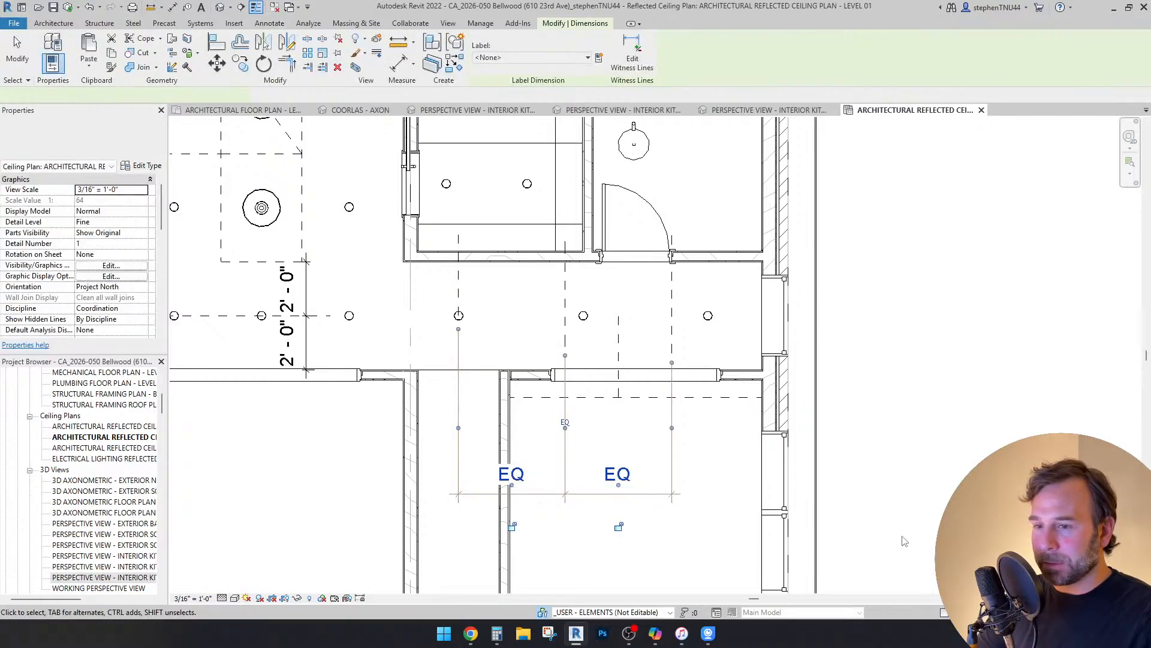
{"action": "key", "text": "Delete"}
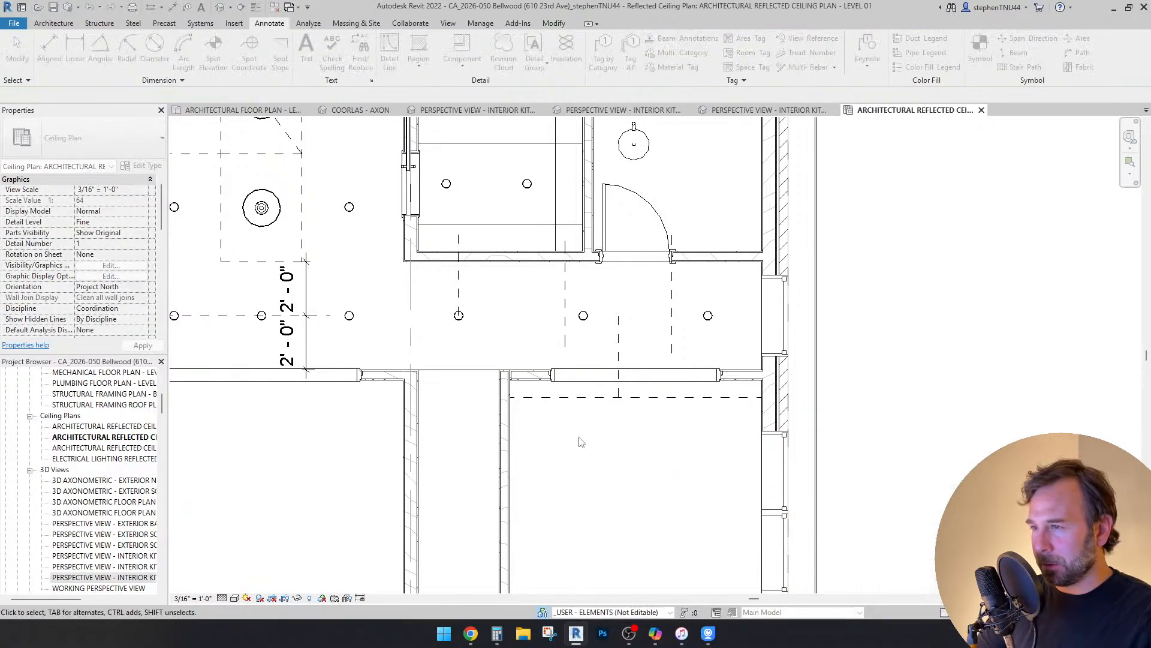
Step: Align the vertical dashed center line with the center of the cased opening below the hallway
{"action": "scroll", "coordinate": [647, 340], "scroll_direction": "up", "scroll_amount": 2}
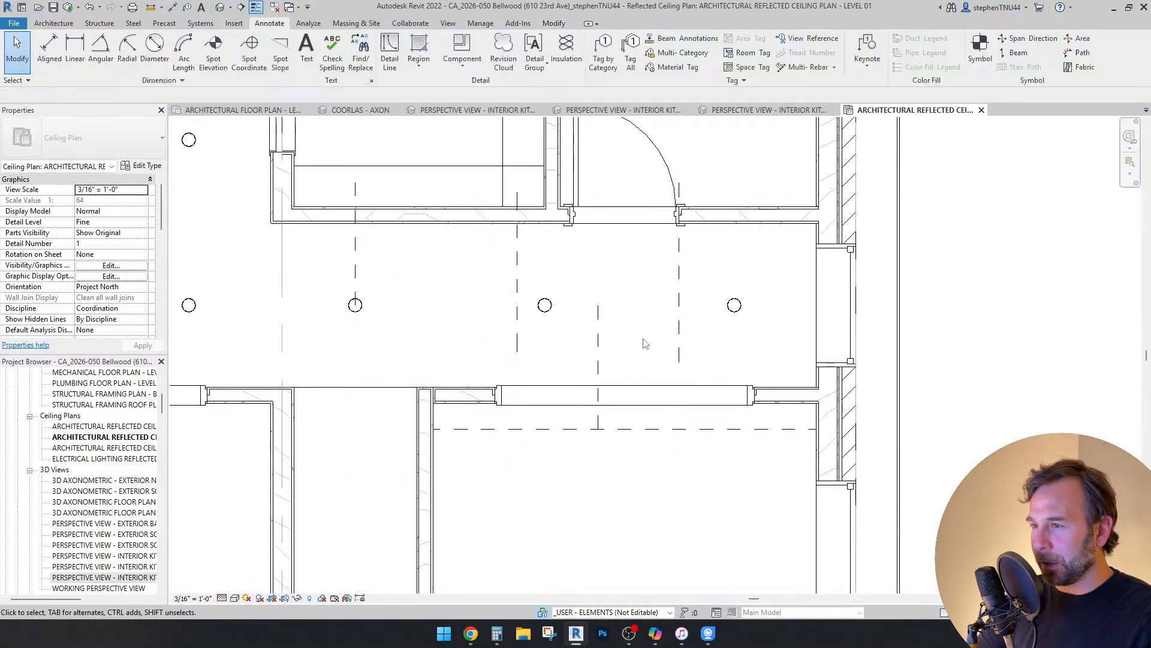
{"action": "left_click", "coordinate": [554, 23]}
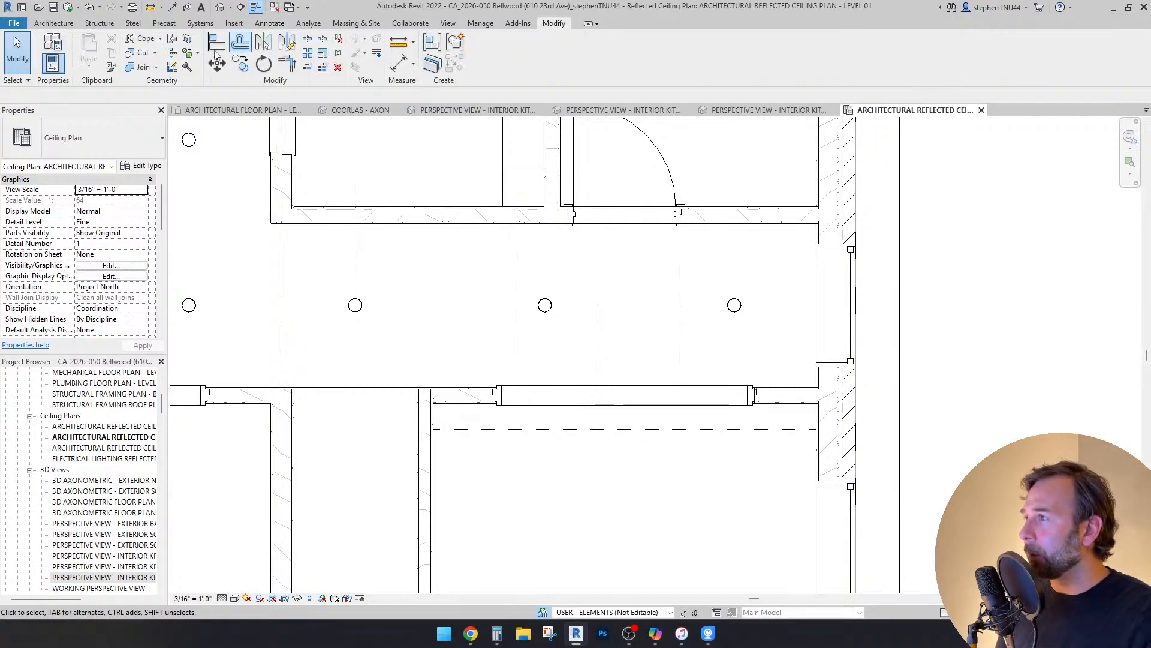
{"action": "left_click", "coordinate": [627, 398]}
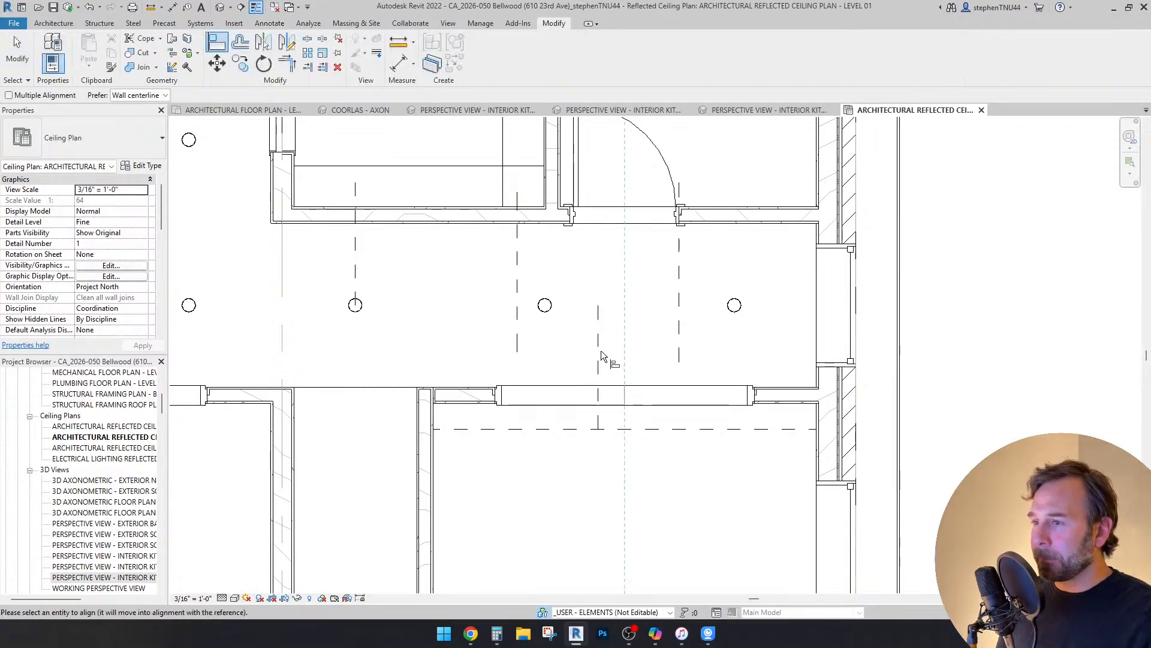
{"action": "left_click", "coordinate": [600, 351]}
{"action": "scroll", "coordinate": [636, 325], "scroll_direction": "down", "scroll_amount": 2}
{"action": "key", "text": "Escape"}
{"action": "key", "text": "Escape"}
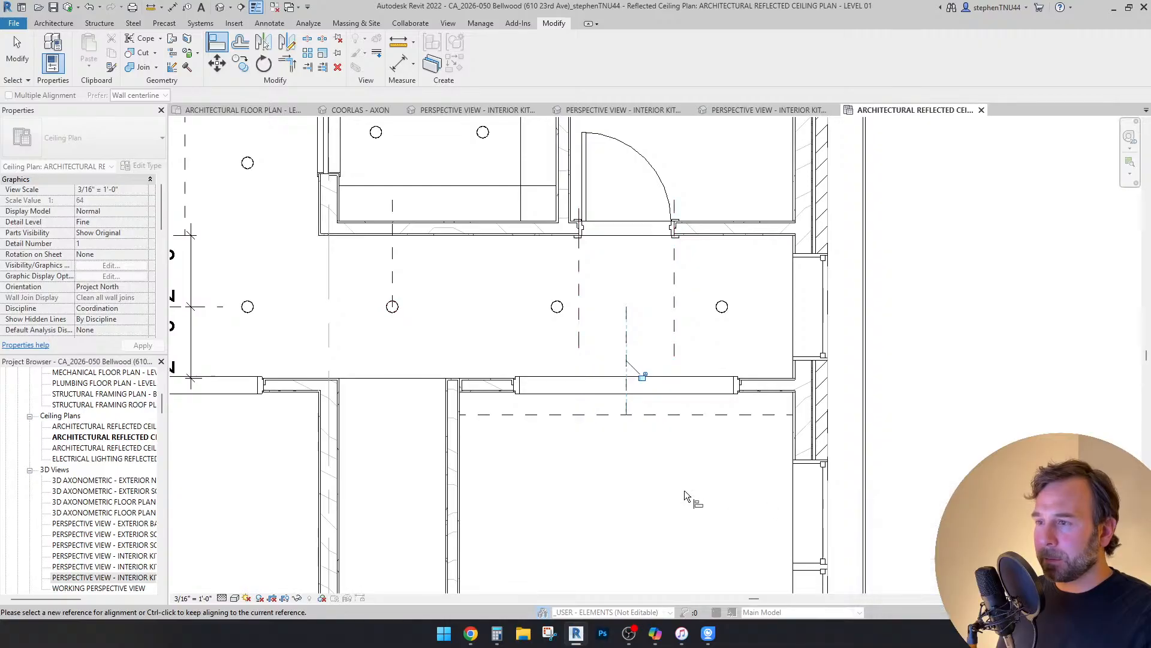
Step: Delete the two vertical dashed guides on either side of the opening's center line
{"action": "scroll", "coordinate": [654, 368], "scroll_direction": "up", "scroll_amount": 1}
{"action": "scroll", "coordinate": [662, 357], "scroll_direction": "up", "scroll_amount": 1}
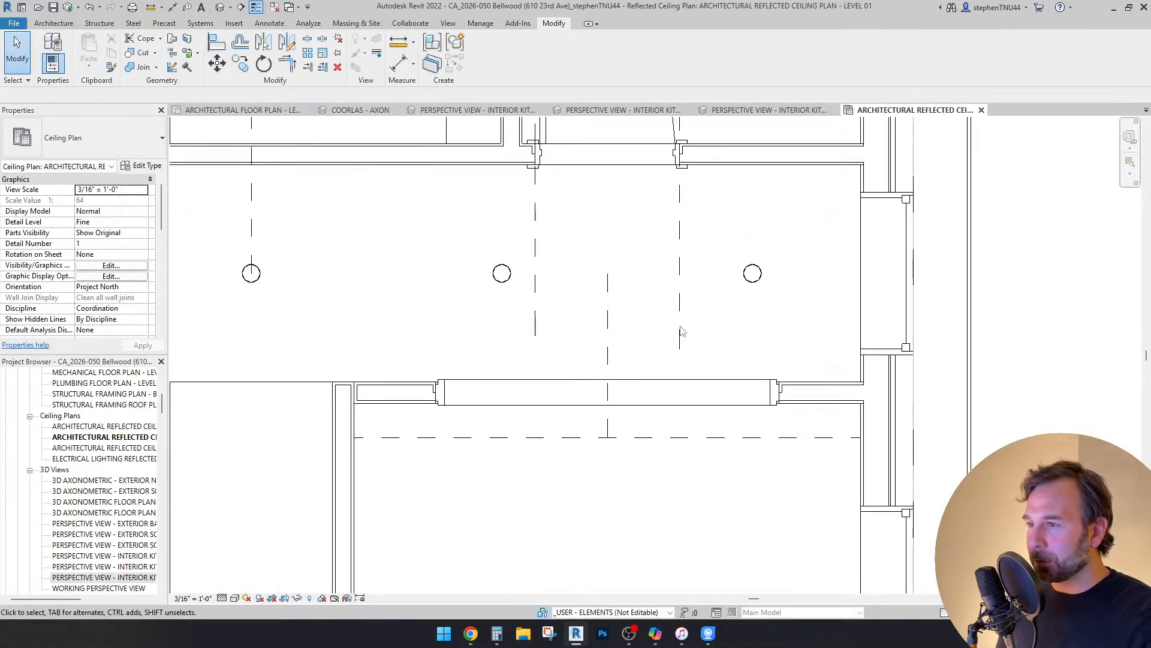
{"action": "scroll", "coordinate": [689, 334], "scroll_direction": "down", "scroll_amount": 2}
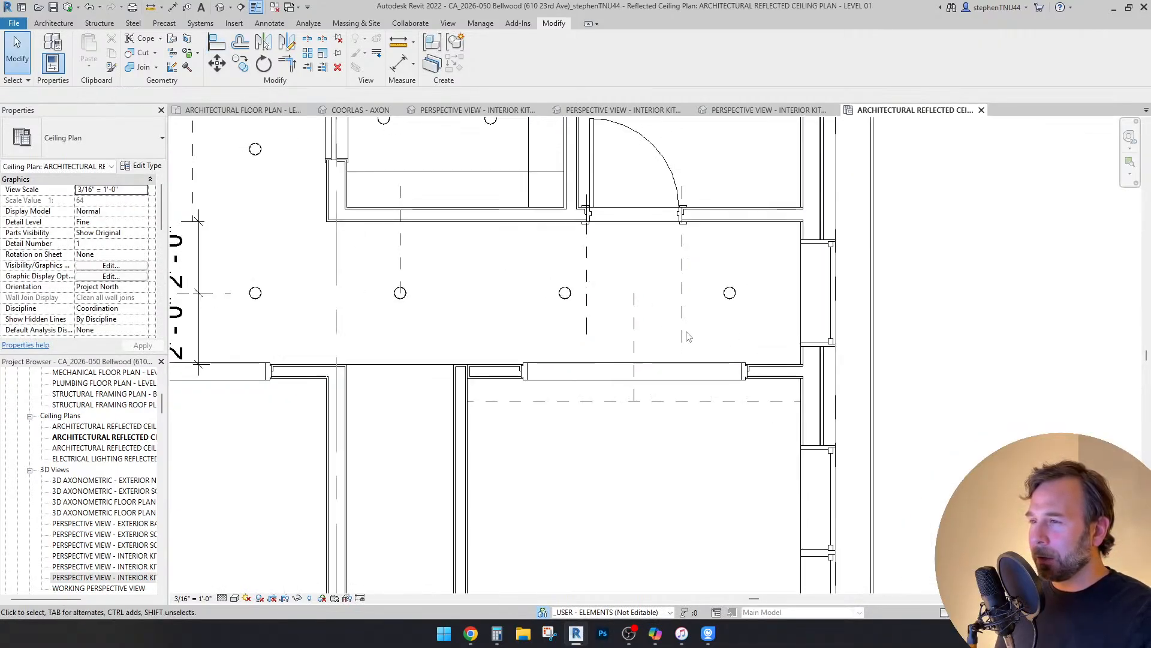
{"action": "scroll", "coordinate": [688, 335], "scroll_direction": "up", "scroll_amount": 1}
{"action": "scroll", "coordinate": [689, 335], "scroll_direction": "down", "scroll_amount": 3}
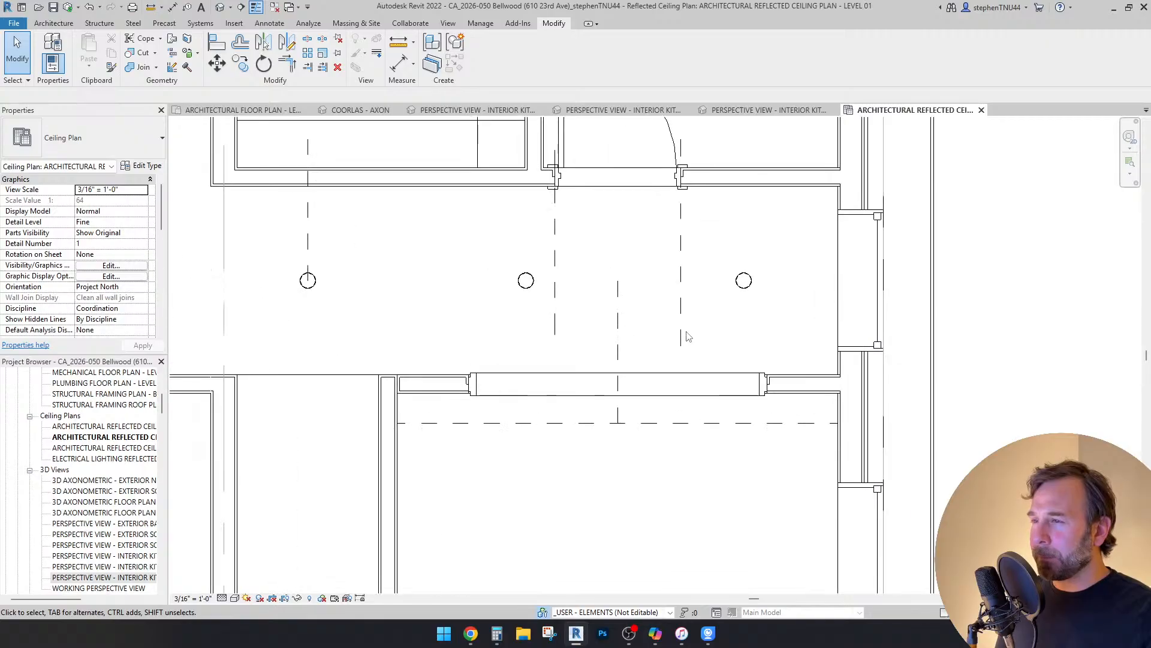
{"action": "left_click", "coordinate": [603, 258]}
{"action": "key", "text": "Delete"}
{"action": "scroll", "coordinate": [707, 262], "scroll_direction": "up", "scroll_amount": 1}
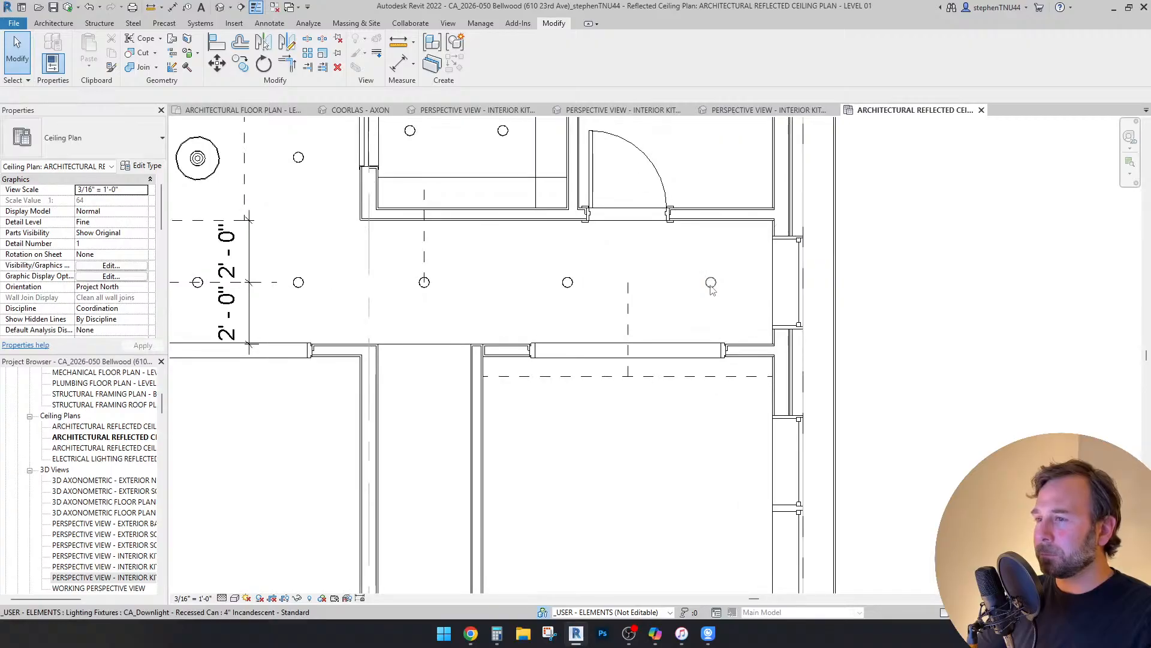
{"action": "left_click", "coordinate": [710, 278]}
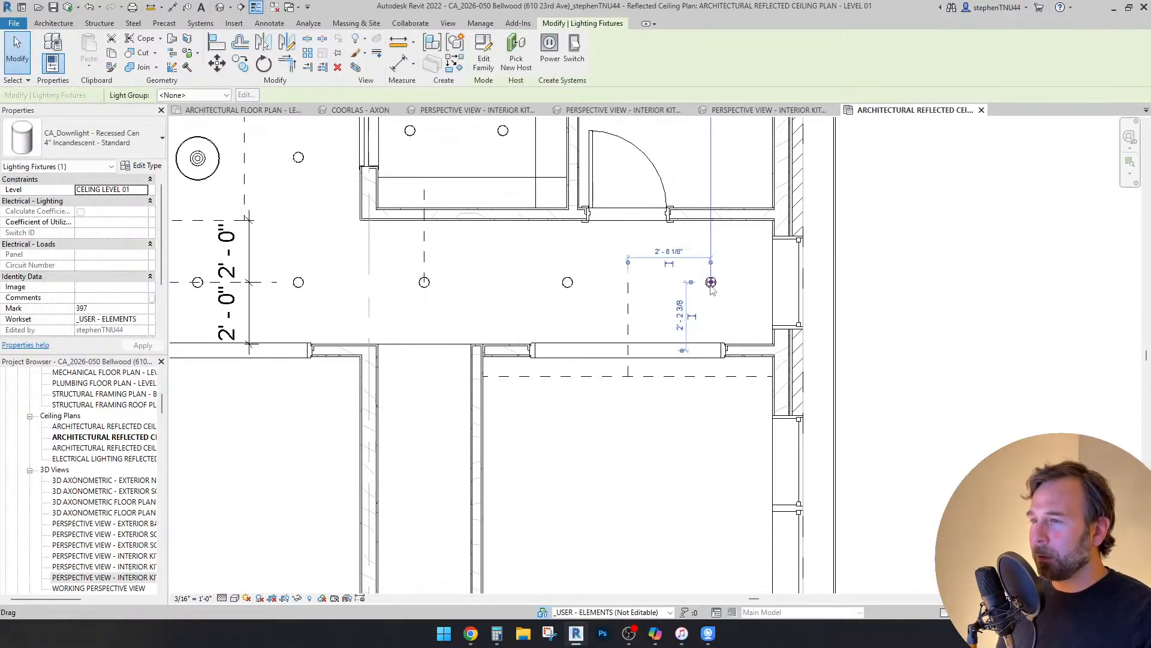
{"action": "key", "text": "Escape"}
{"action": "scroll", "coordinate": [585, 271], "scroll_direction": "up", "scroll_amount": 2}
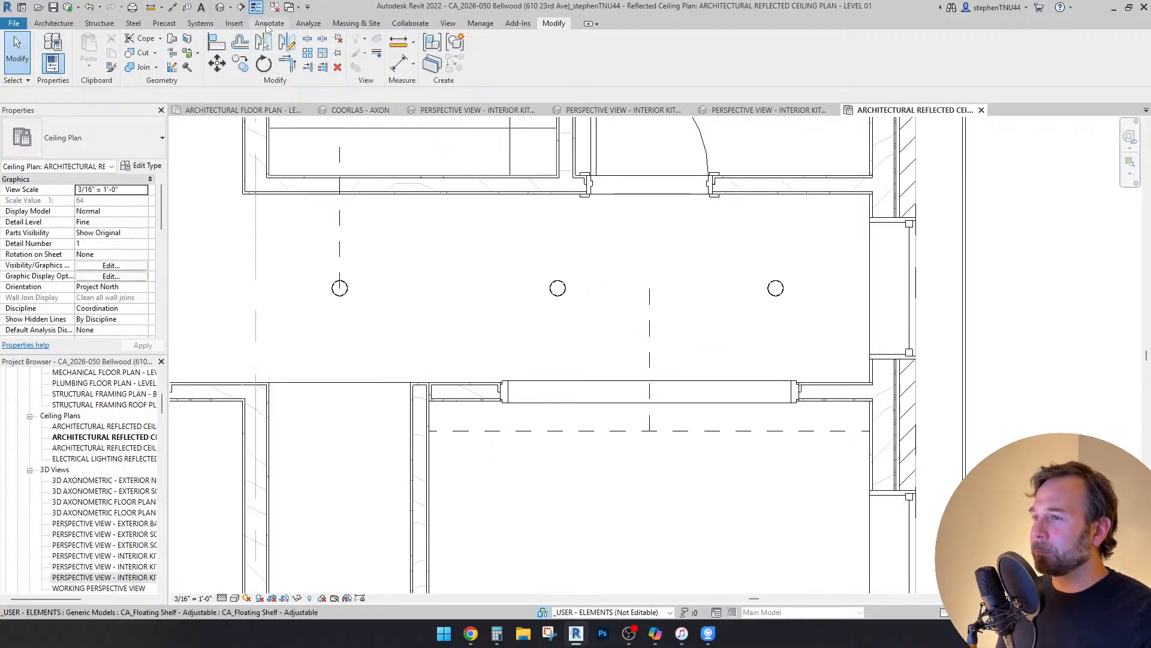
{"action": "left_click", "coordinate": [269, 24]}
{"action": "left_click", "coordinate": [390, 53]}
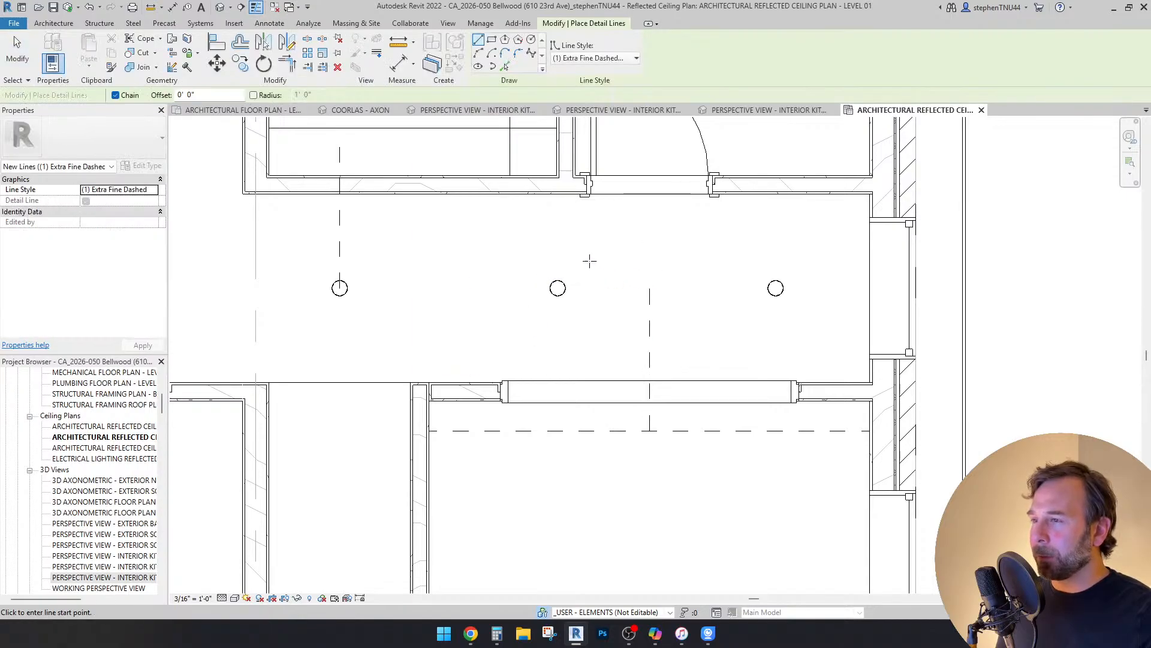
Step: Add an aligned dimension string through the three right-hand hallway downlights and set its segments to equal spacing
{"action": "left_click", "coordinate": [269, 24]}
{"action": "left_click", "coordinate": [48, 51]}
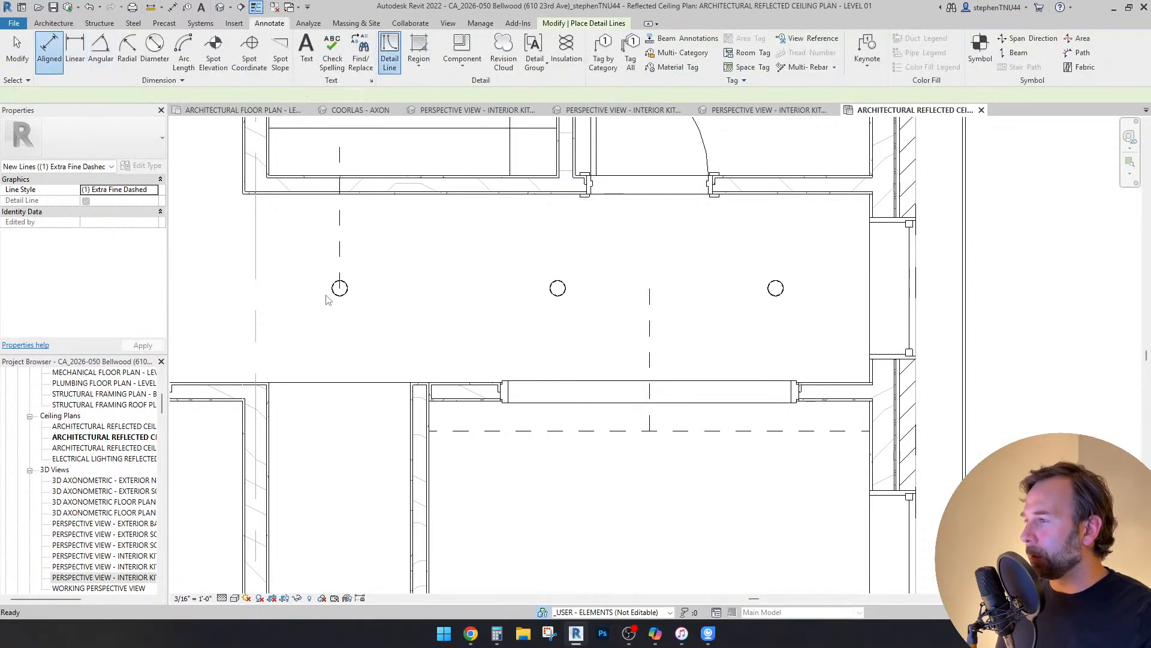
{"action": "left_click", "coordinate": [340, 294]}
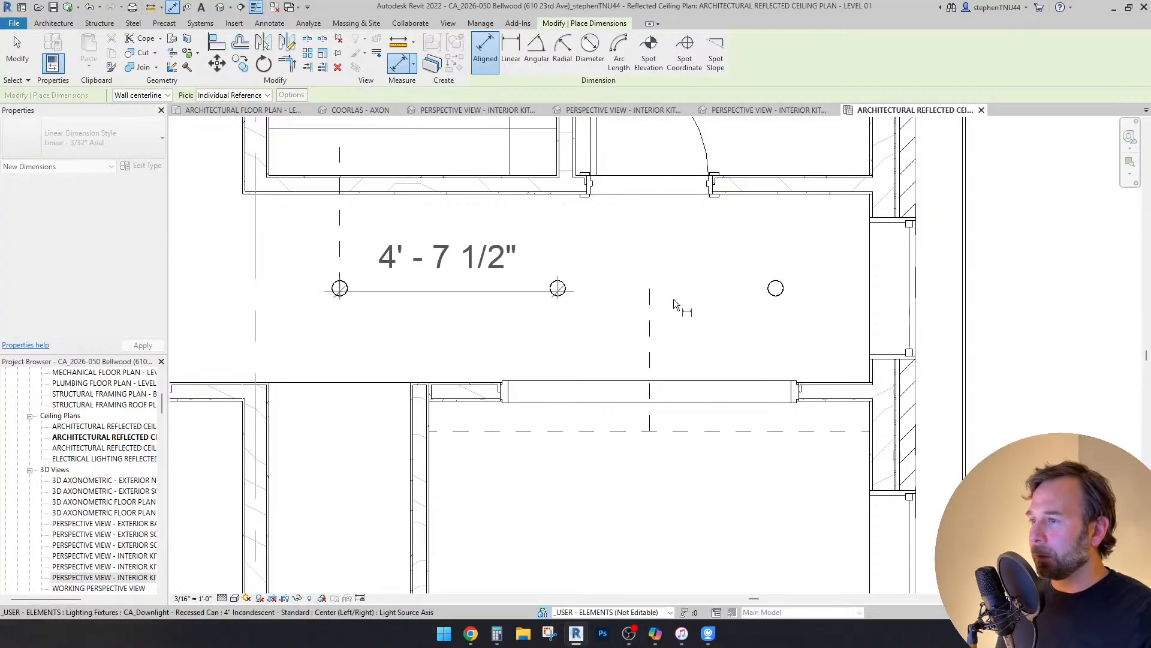
{"action": "left_click", "coordinate": [775, 291]}
{"action": "left_click", "coordinate": [738, 339]}
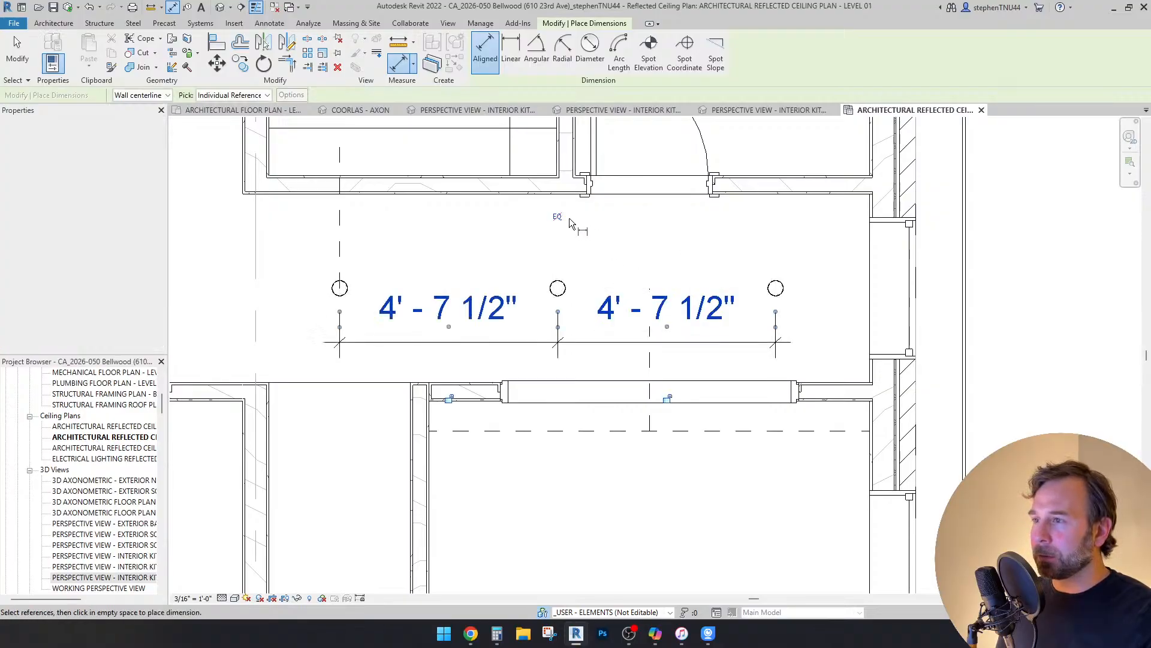
{"action": "left_click", "coordinate": [558, 216]}
{"action": "key", "text": "Escape"}
{"action": "key", "text": "Escape"}
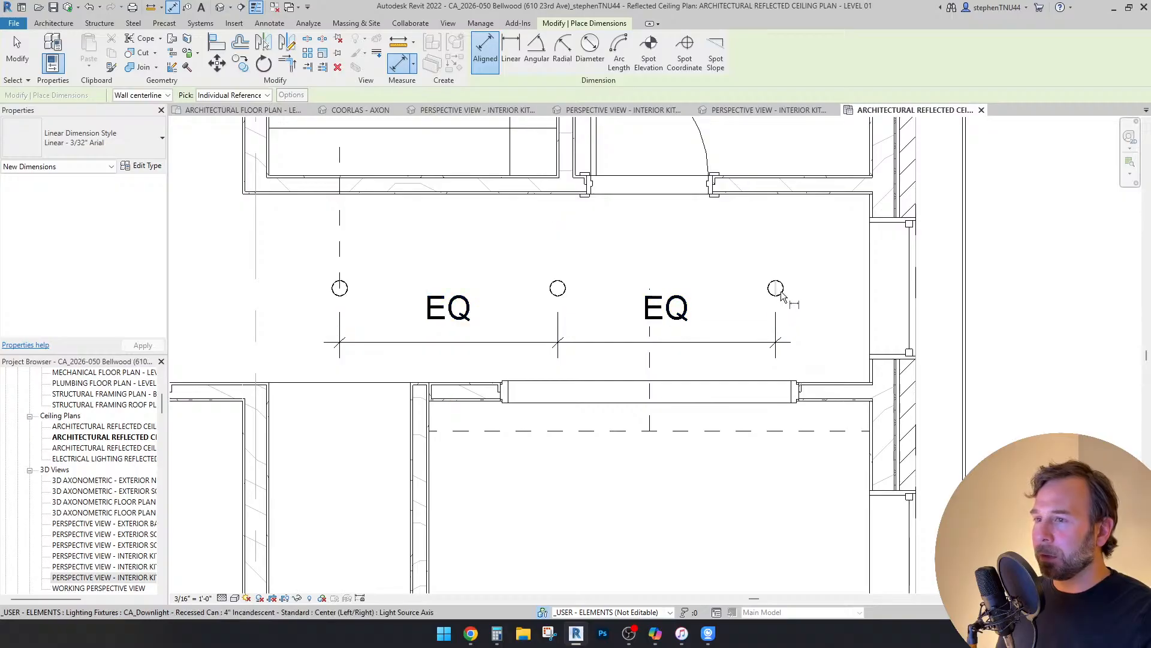
Step: Nudge the rightmost hallway downlight left to 8'-9" from the first dimensioned downlight, centering the last two on the opening's center line
{"action": "left_click", "coordinate": [776, 288]}
{"action": "key", "text": "Left"}
{"action": "key", "text": "Left"}
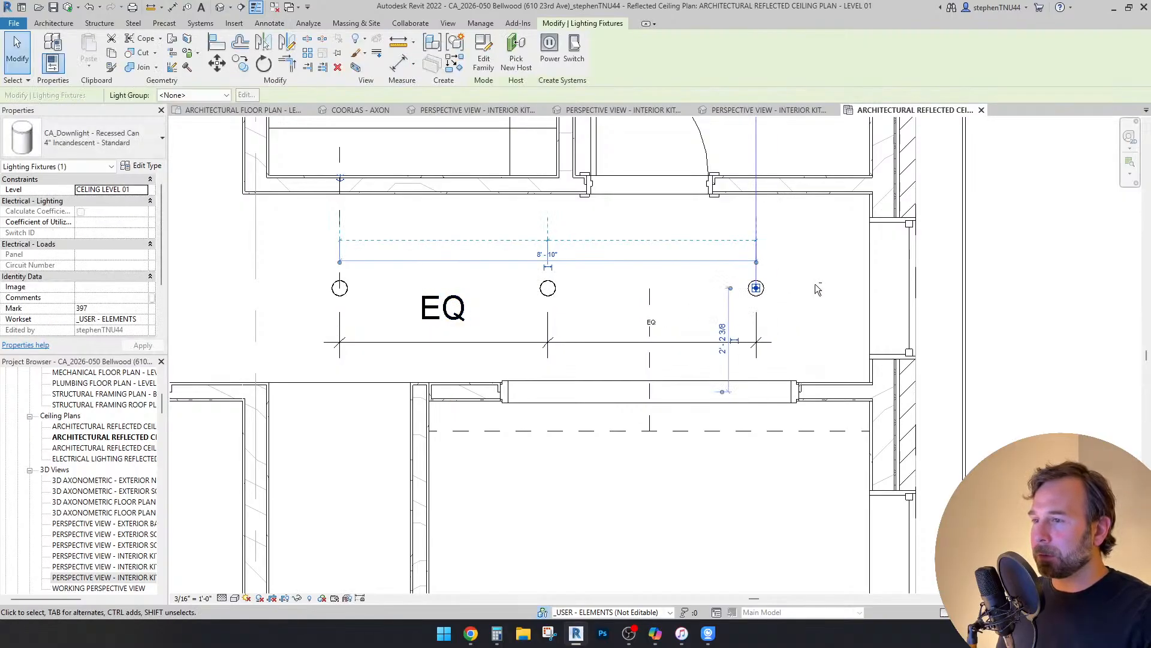
{"action": "key", "text": "Left"}
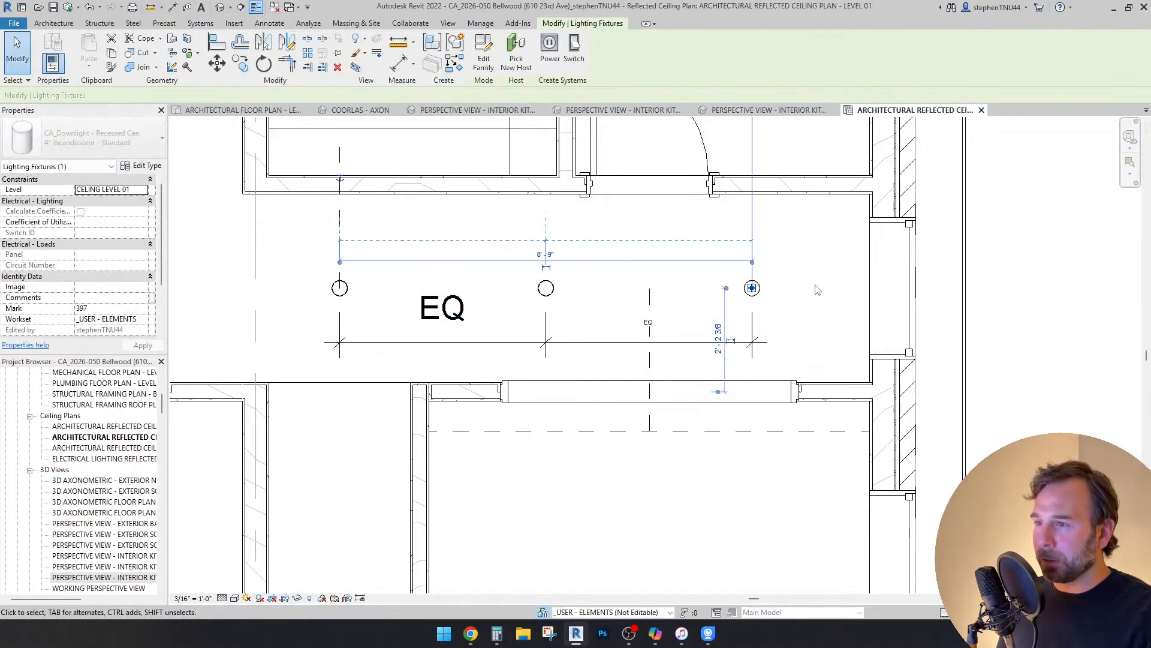
{"action": "scroll", "coordinate": [659, 297], "scroll_direction": "up", "scroll_amount": 2}
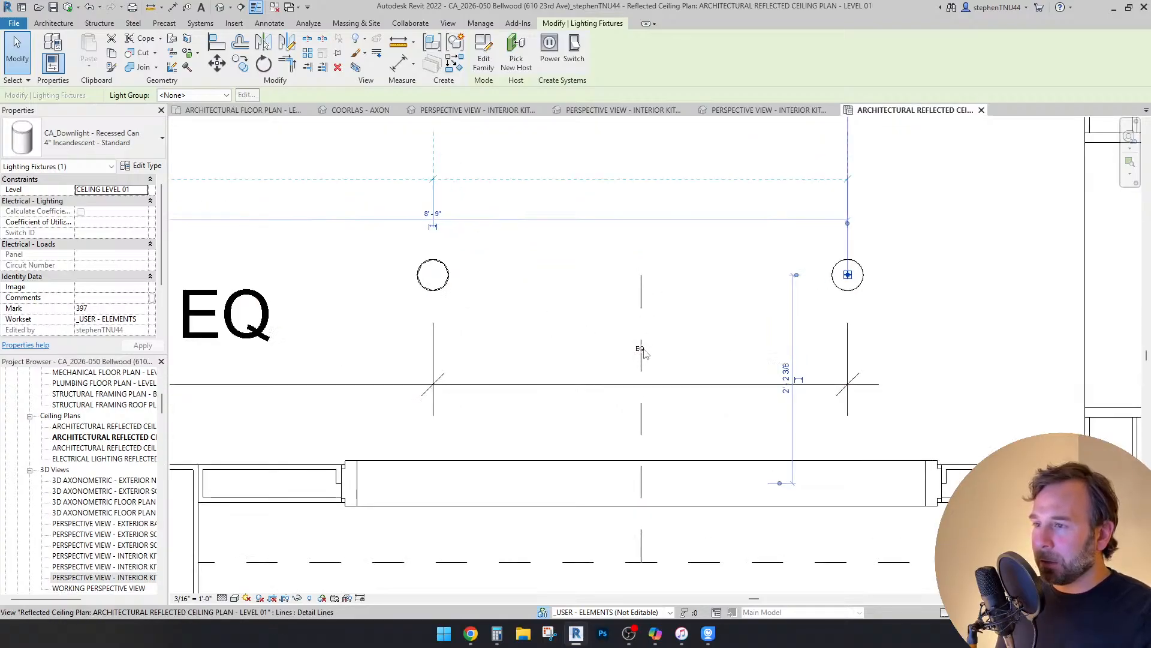
{"action": "scroll", "coordinate": [637, 356], "scroll_direction": "down", "scroll_amount": 4}
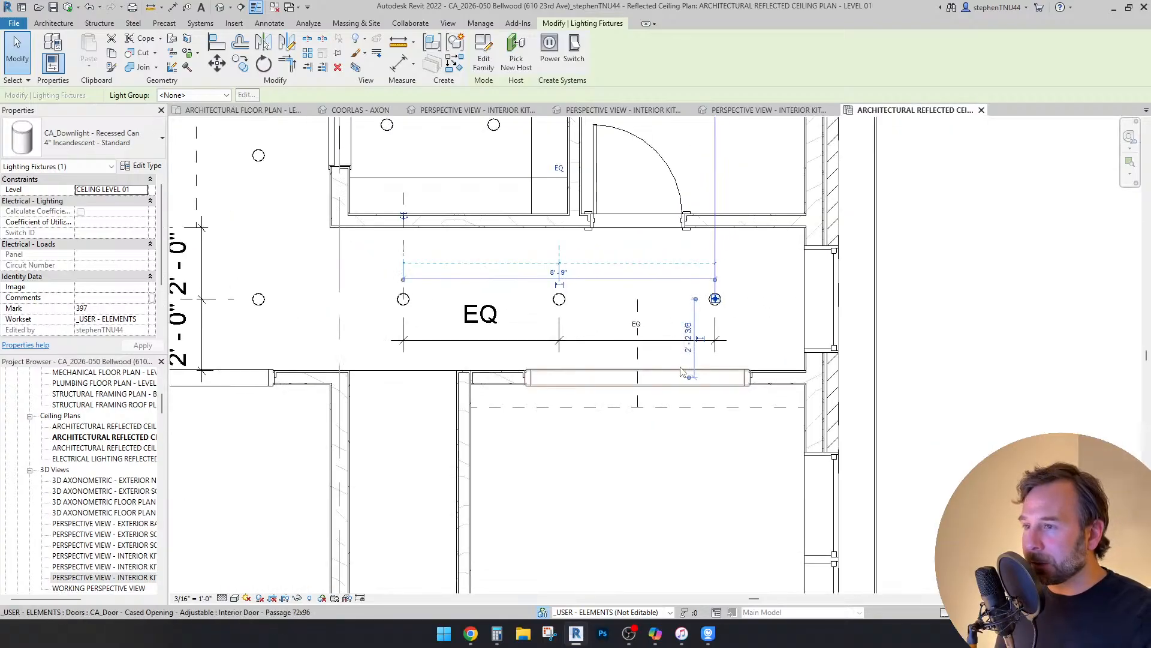
{"action": "scroll", "coordinate": [682, 371], "scroll_direction": "down", "scroll_amount": 2}
{"action": "left_click", "coordinate": [668, 494]}
{"action": "scroll", "coordinate": [653, 331], "scroll_direction": "up", "scroll_amount": 3}
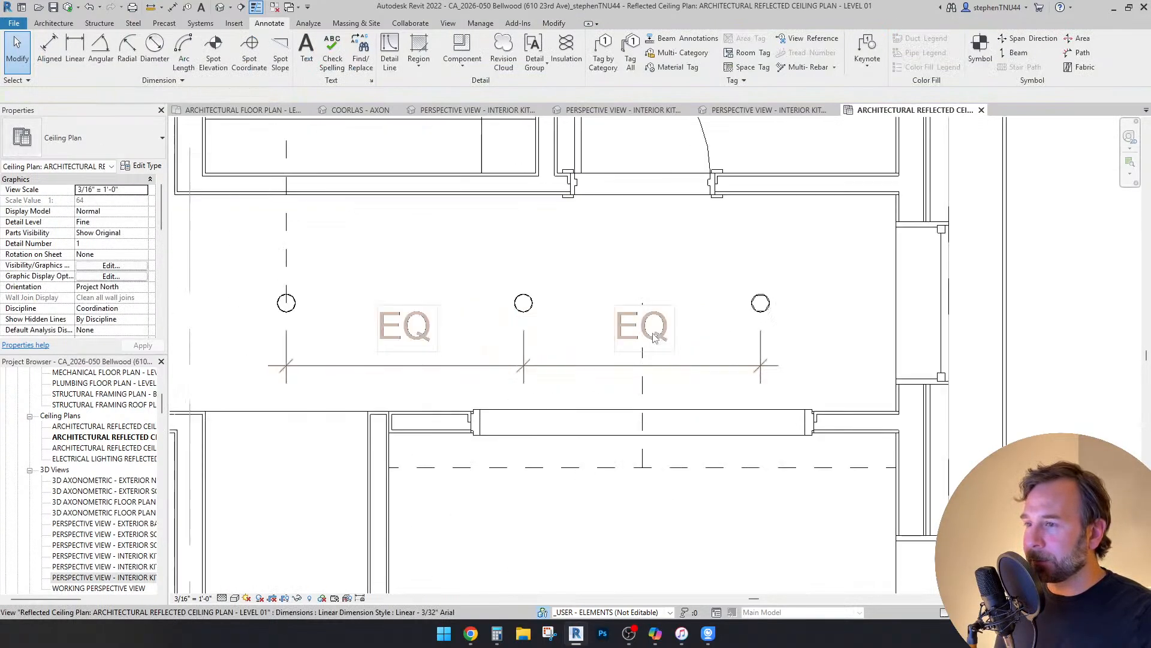
Step: Delete the equality dimension string between the hallway downlights and the remaining vertical dashed guide lines
{"action": "left_click", "coordinate": [678, 366]}
{"action": "key", "text": "Delete"}
{"action": "scroll", "coordinate": [608, 281], "scroll_direction": "down", "scroll_amount": 2}
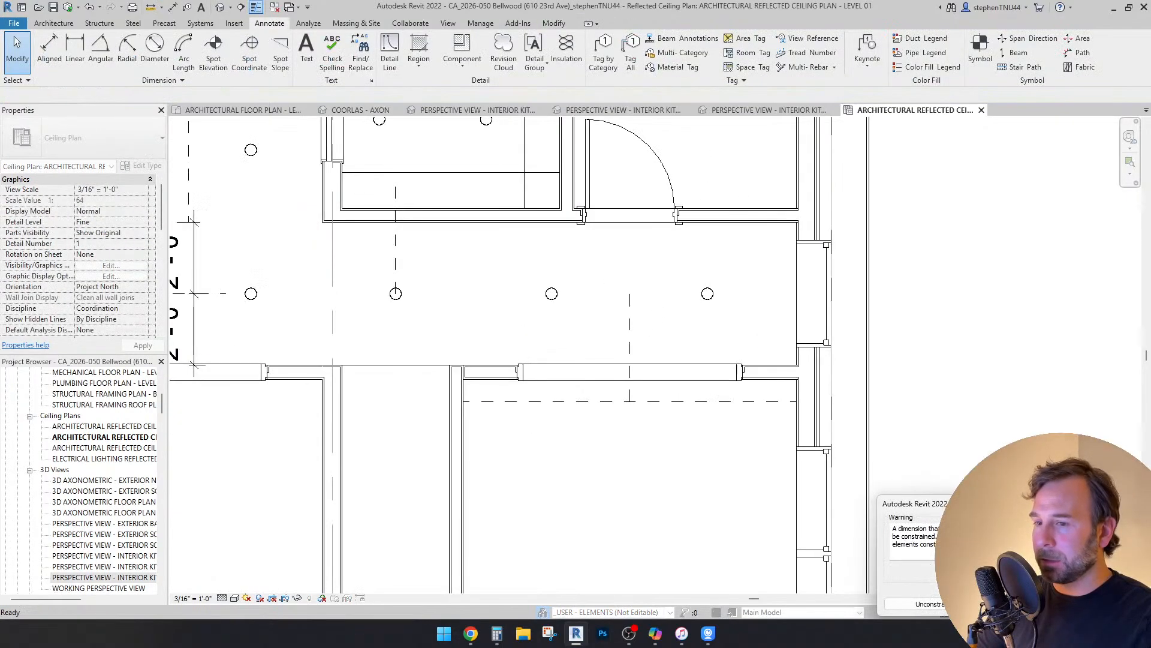
{"action": "scroll", "coordinate": [629, 295], "scroll_direction": "down", "scroll_amount": 1}
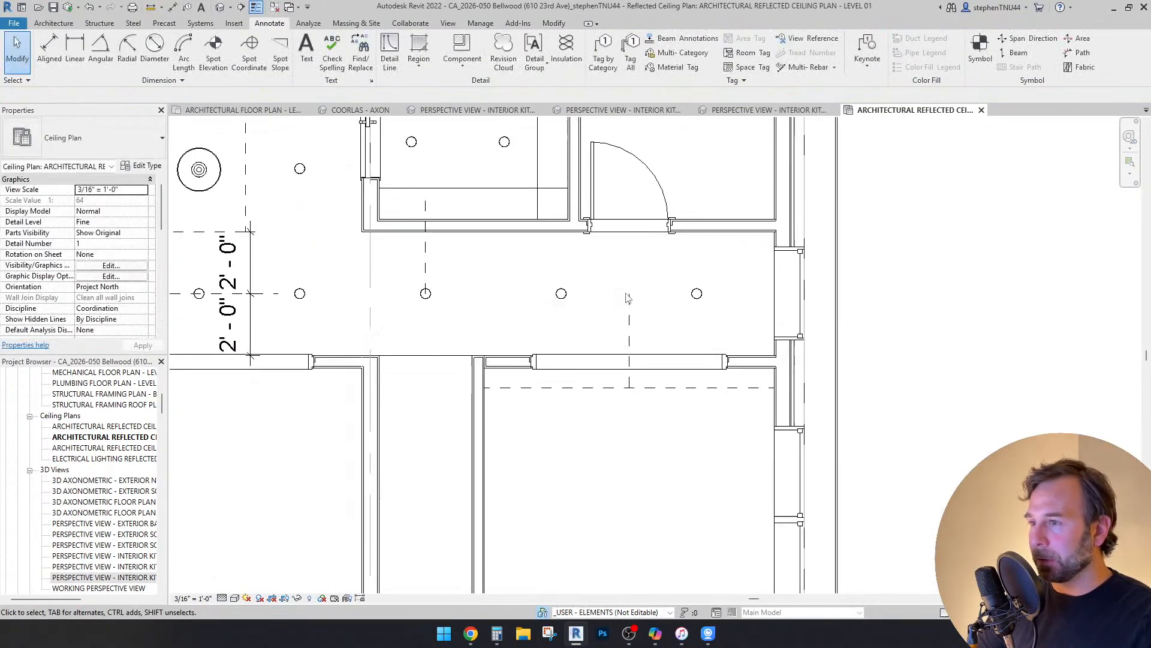
{"action": "scroll", "coordinate": [672, 351], "scroll_direction": "up", "scroll_amount": 1}
{"action": "left_click", "coordinate": [616, 310]}
{"action": "key", "text": "Delete"}
{"action": "key", "text": "Delete"}
{"action": "scroll", "coordinate": [545, 256], "scroll_direction": "down", "scroll_amount": 3}
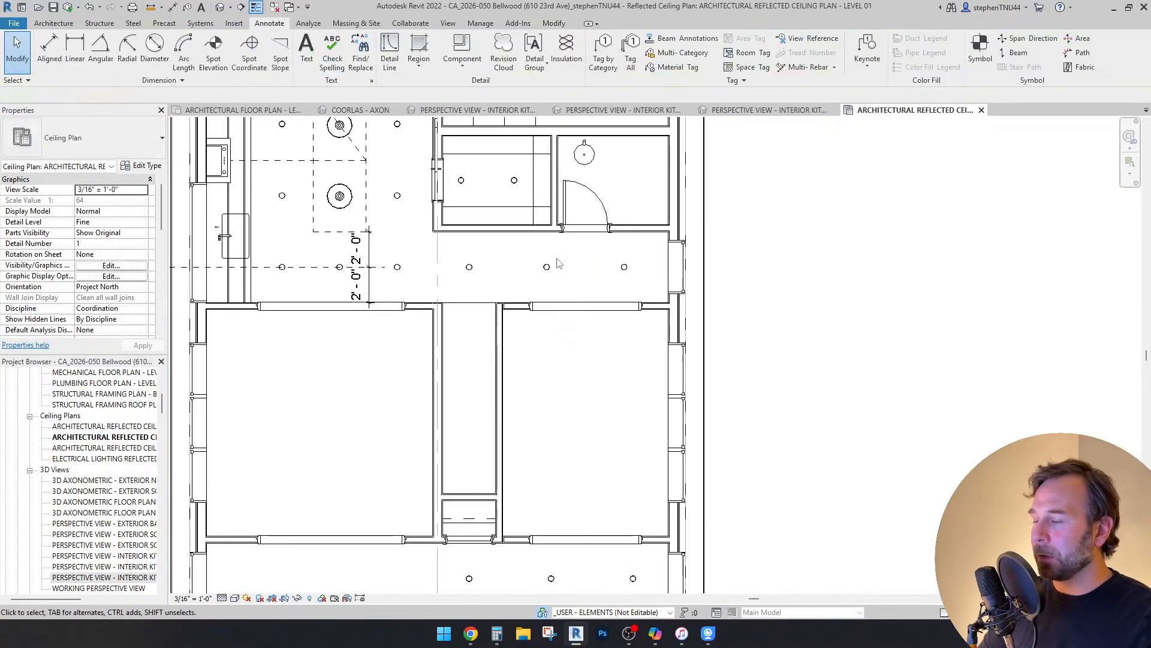
Step: Add an aligned dimension between the right exterior wall's inner face and the rightmost downlight in the upper hallway
{"action": "scroll", "coordinate": [546, 257], "scroll_direction": "up", "scroll_amount": 2}
{"action": "left_click", "coordinate": [553, 24]}
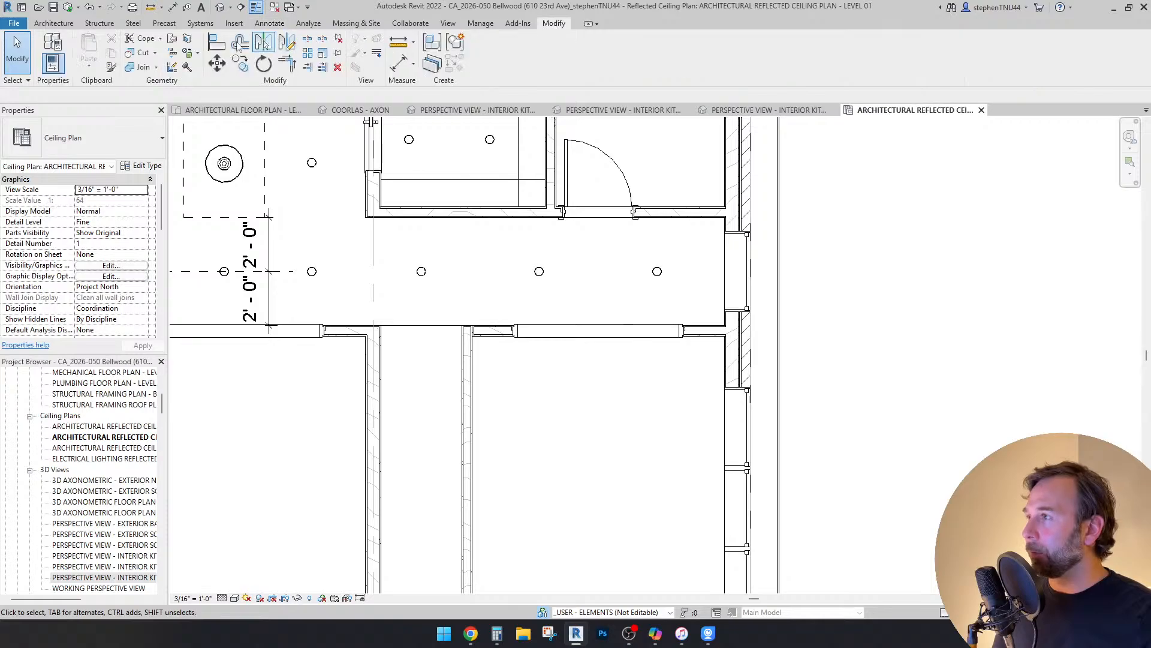
{"action": "left_click", "coordinate": [268, 24]}
{"action": "left_click", "coordinate": [50, 49]}
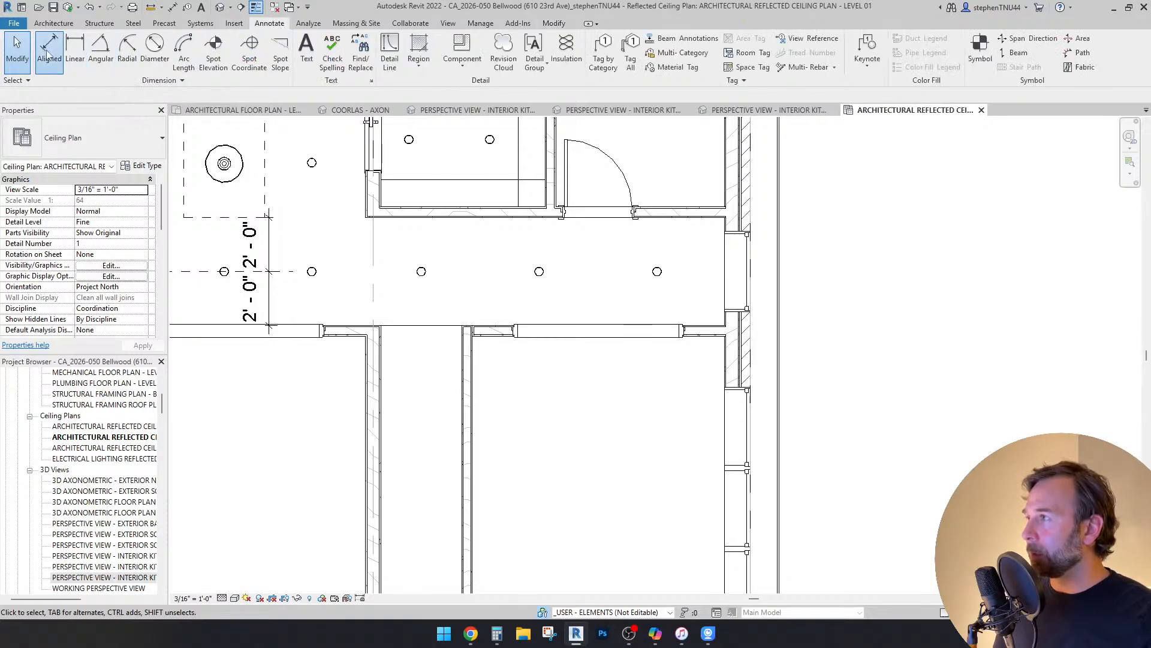
{"action": "scroll", "coordinate": [718, 240], "scroll_direction": "up", "scroll_amount": 4}
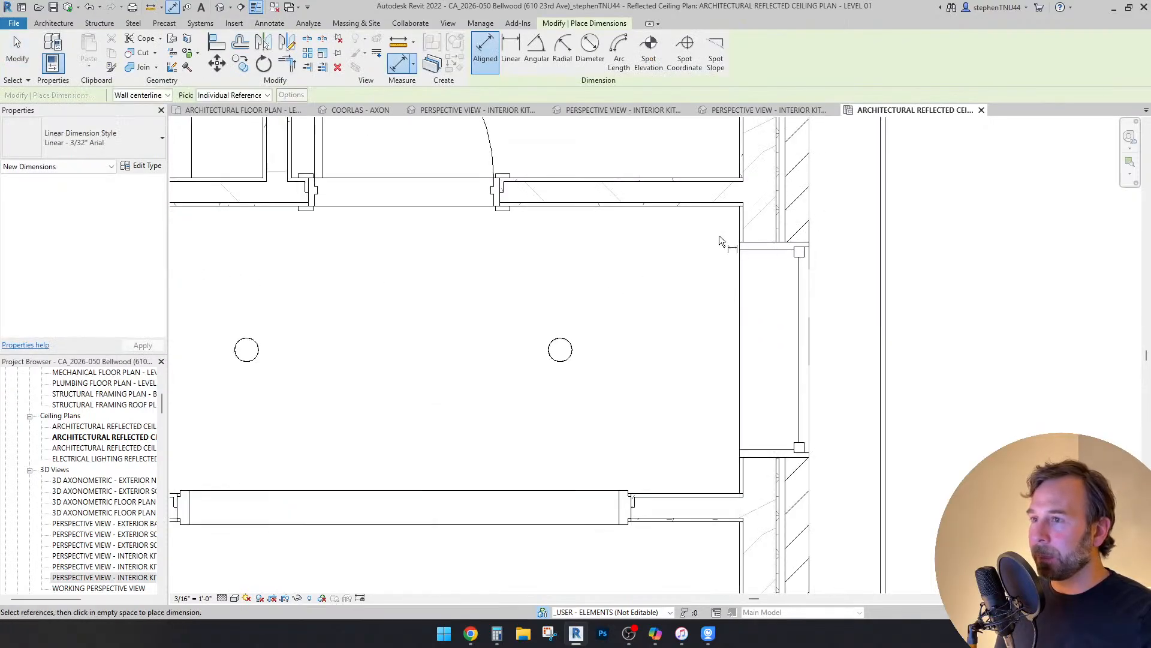
{"action": "left_click", "coordinate": [742, 240]}
{"action": "left_click", "coordinate": [562, 350]}
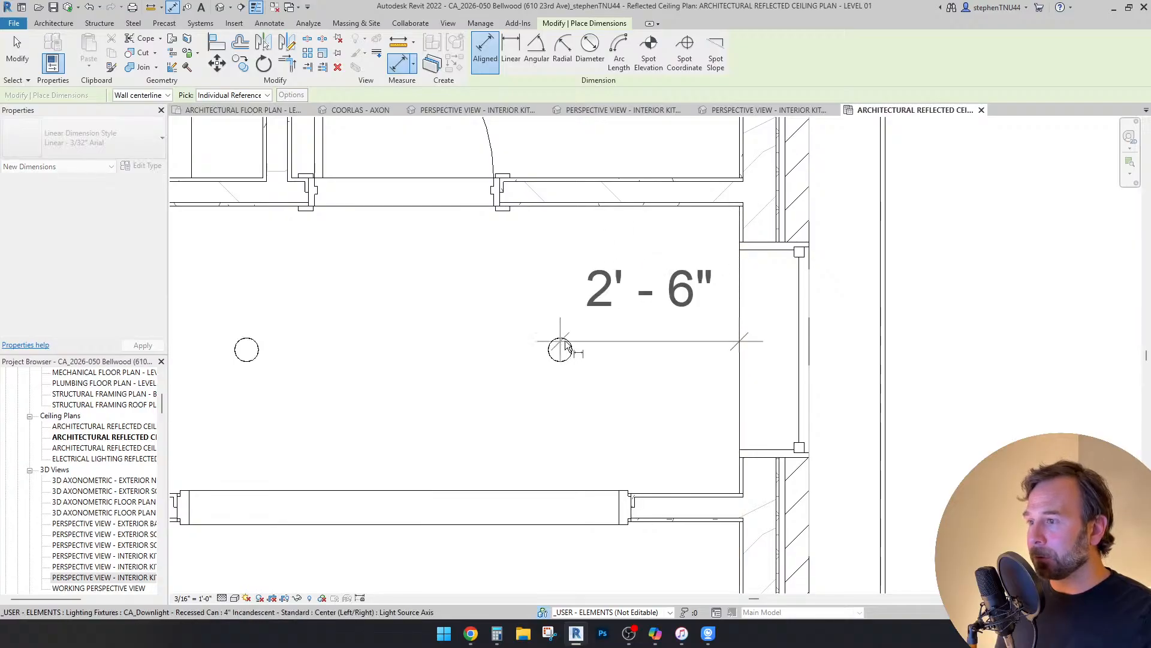
{"action": "scroll", "coordinate": [642, 330], "scroll_direction": "down", "scroll_amount": 2}
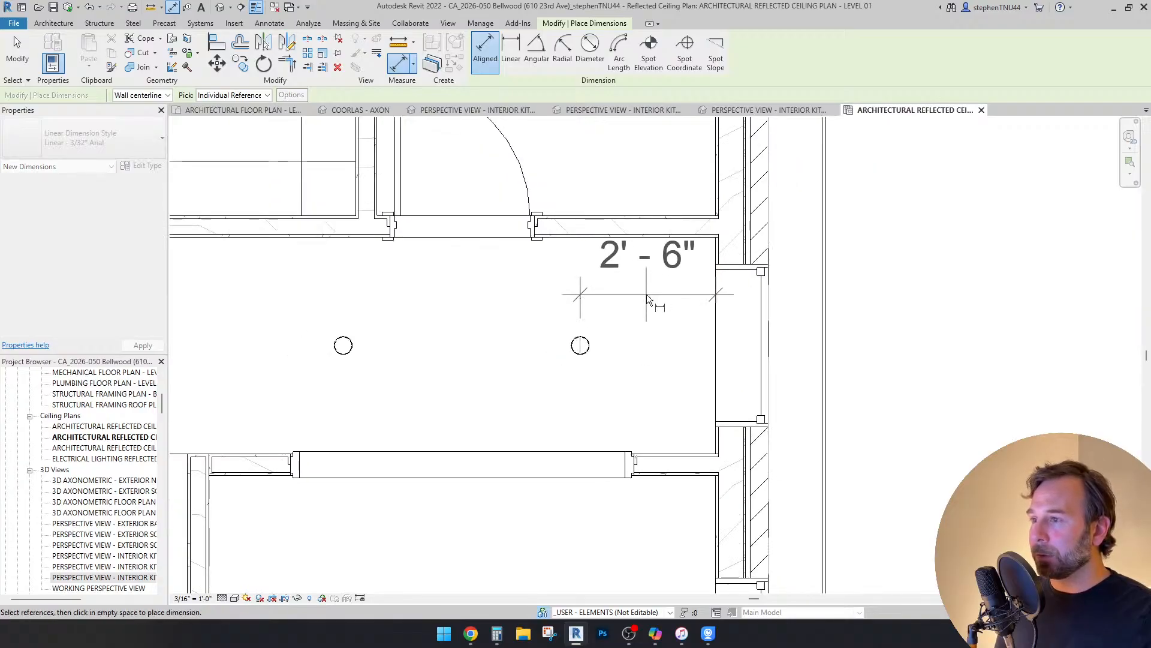
{"action": "scroll", "coordinate": [646, 294], "scroll_direction": "down", "scroll_amount": 2}
{"action": "left_click", "coordinate": [634, 205]}
{"action": "key", "text": "Escape"}
{"action": "key", "text": "Escape"}
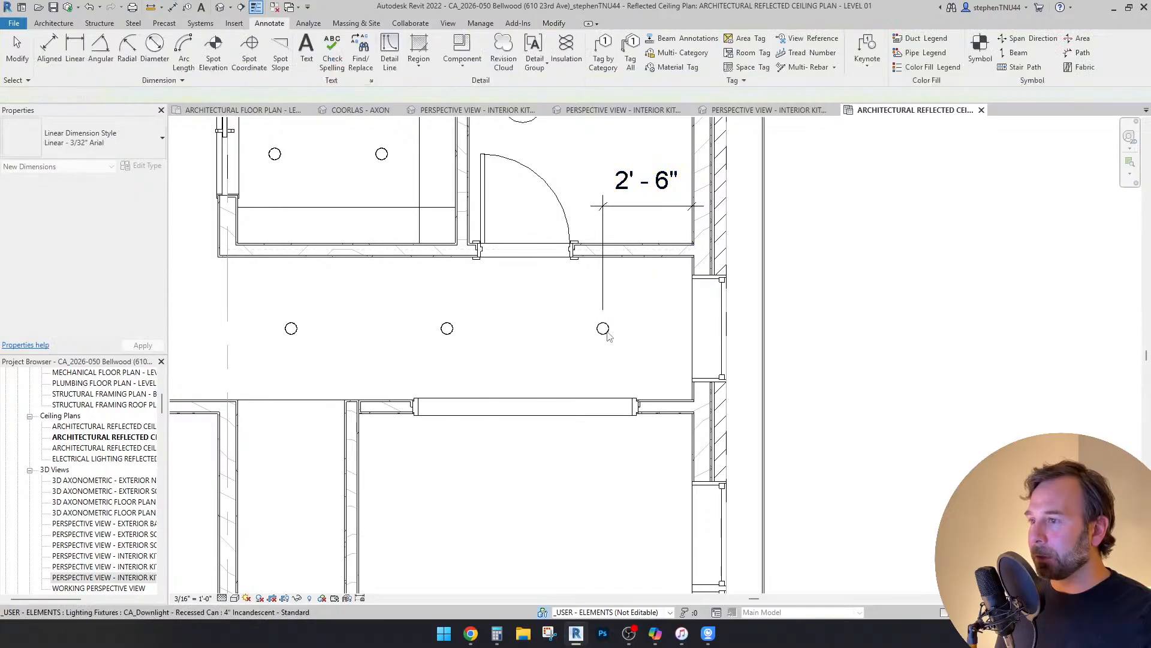
Step: Delete the aligned dimension between the right exterior wall and the rightmost upper hallway downlight
{"action": "left_click", "coordinate": [603, 328]}
{"action": "scroll", "coordinate": [650, 201], "scroll_direction": "up", "scroll_amount": 4}
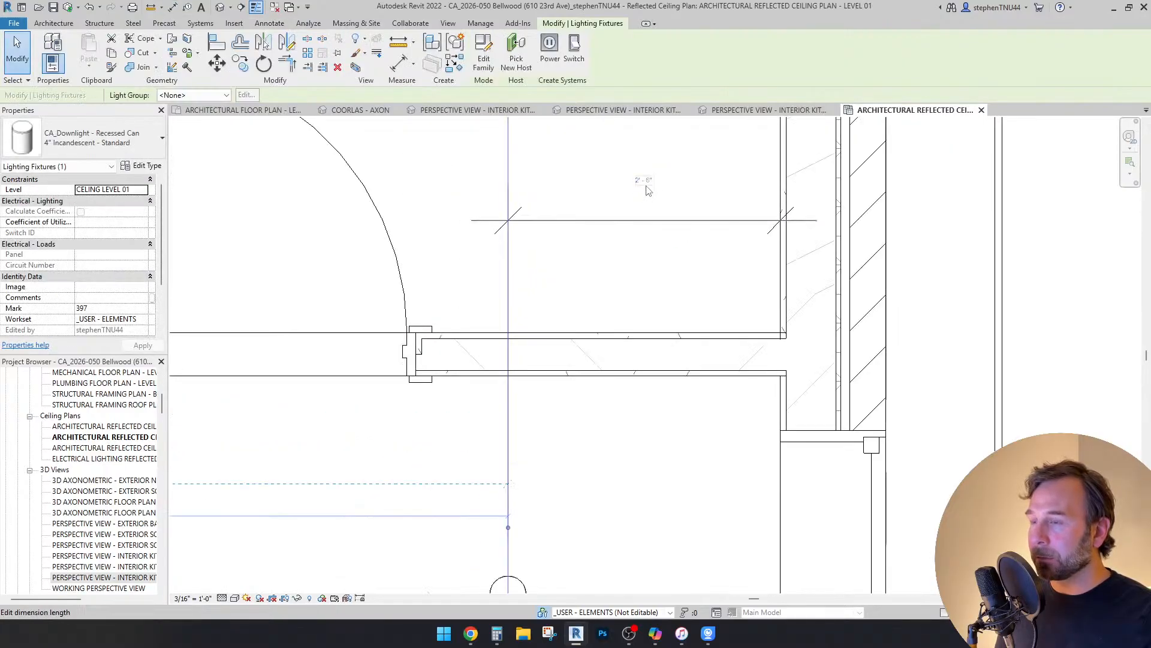
{"action": "key", "text": "Escape"}
{"action": "scroll", "coordinate": [669, 216], "scroll_direction": "down", "scroll_amount": 3}
{"action": "left_click", "coordinate": [670, 218]}
{"action": "key", "text": "Delete"}
{"action": "scroll", "coordinate": [671, 230], "scroll_direction": "down", "scroll_amount": 2}
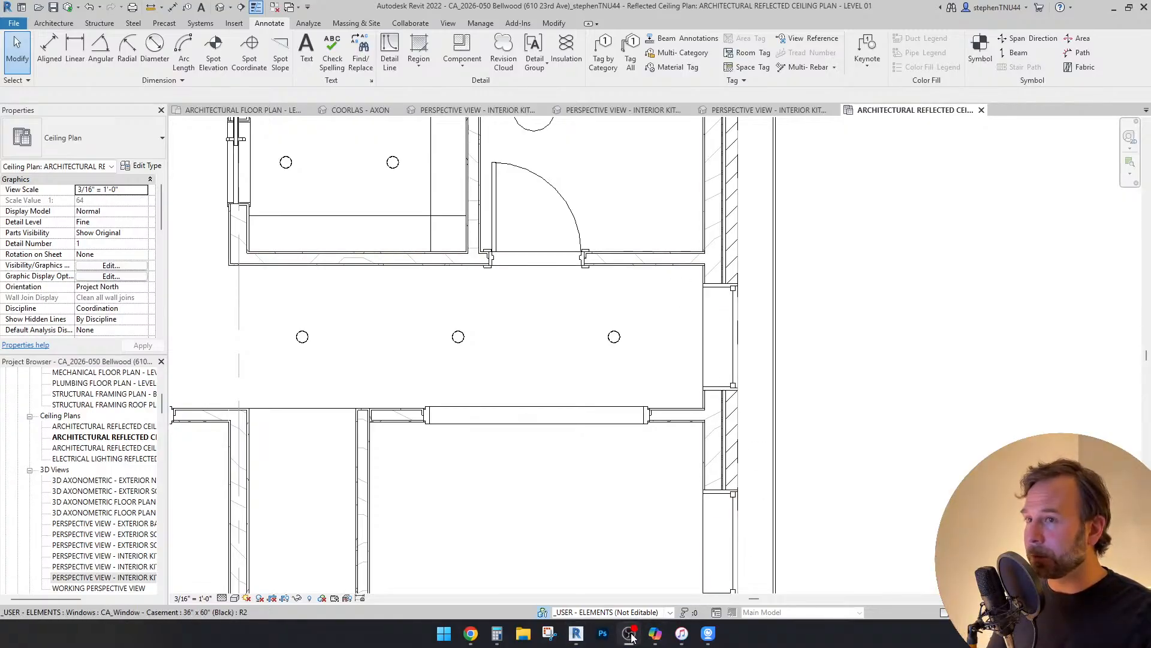
Step: Align the lower hallway's rightmost downlight vertically with the rightmost downlight of the upper hallway
{"action": "scroll", "coordinate": [612, 264], "scroll_direction": "down", "scroll_amount": 3}
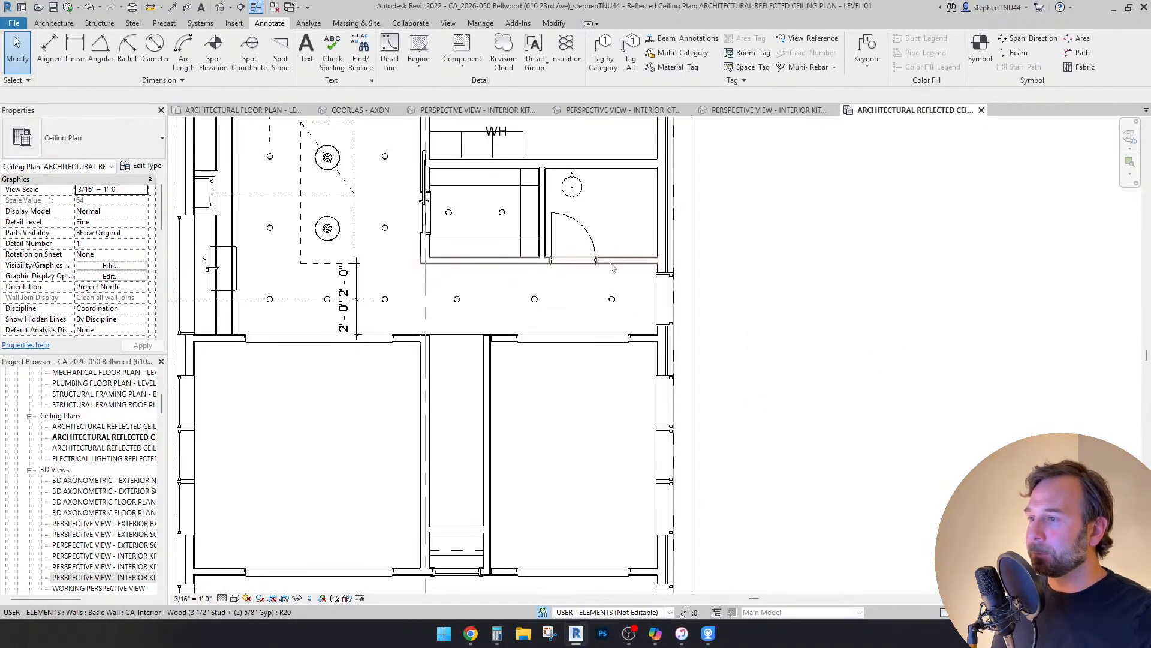
{"action": "middle_click_drag", "start_coordinate": [550, 371], "coordinate": [583, 330]}
{"action": "scroll", "coordinate": [583, 330], "scroll_direction": "down", "scroll_amount": 1}
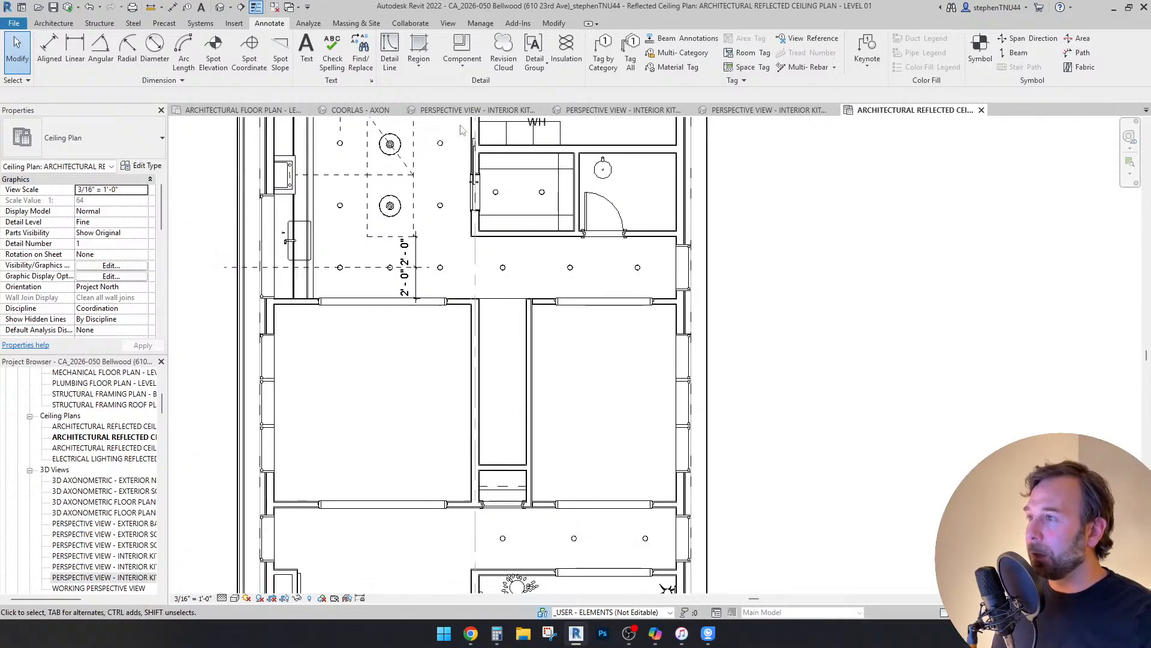
{"action": "left_click", "coordinate": [552, 23]}
{"action": "left_click", "coordinate": [217, 43]}
{"action": "scroll", "coordinate": [645, 538], "scroll_direction": "up", "scroll_amount": 3}
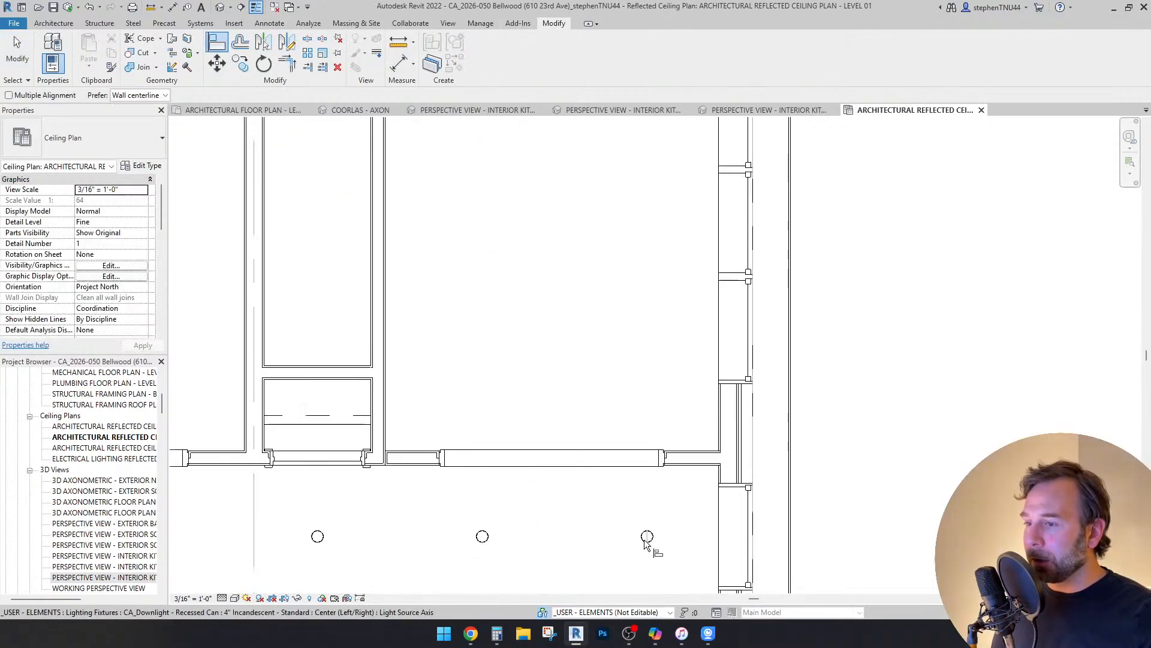
{"action": "scroll", "coordinate": [646, 539], "scroll_direction": "down", "scroll_amount": 2}
{"action": "scroll", "coordinate": [635, 183], "scroll_direction": "up", "scroll_amount": 3}
{"action": "left_click", "coordinate": [640, 183]}
{"action": "scroll", "coordinate": [643, 186], "scroll_direction": "down", "scroll_amount": 3}
{"action": "scroll", "coordinate": [649, 566], "scroll_direction": "up", "scroll_amount": 1}
{"action": "scroll", "coordinate": [649, 563], "scroll_direction": "up", "scroll_amount": 3}
{"action": "left_click", "coordinate": [656, 547]}
Step: Align the lower hallway's middle downlight vertically with the middle downlight of the upper hallway
{"action": "scroll", "coordinate": [668, 498], "scroll_direction": "down", "scroll_amount": 3}
{"action": "scroll", "coordinate": [565, 198], "scroll_direction": "up", "scroll_amount": 3}
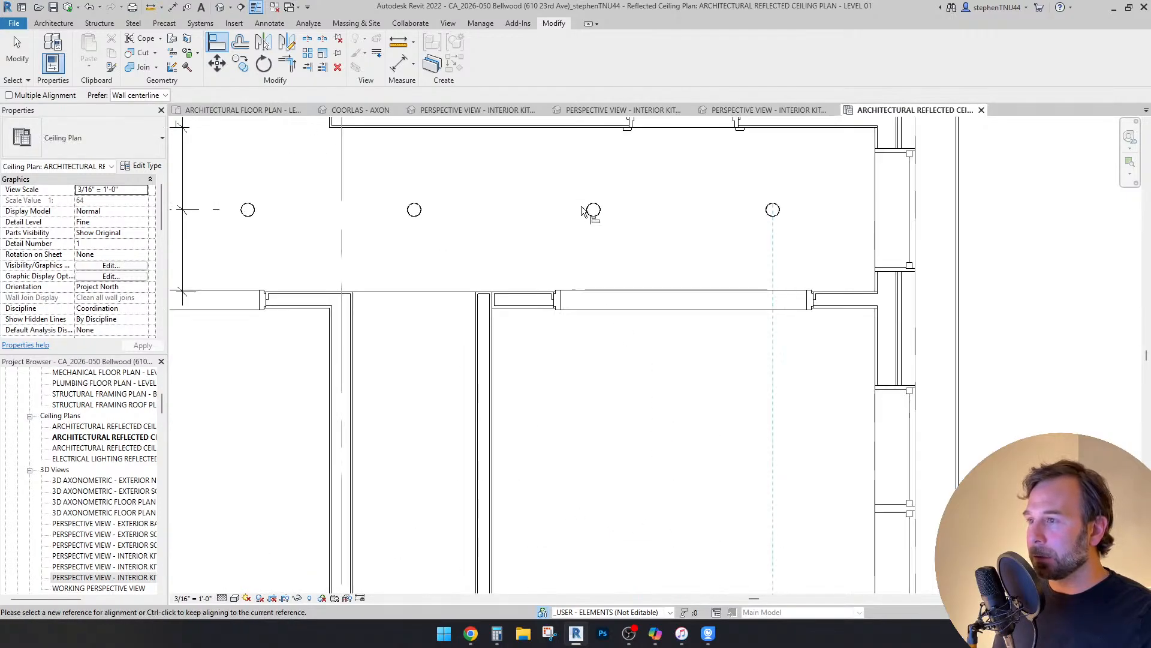
{"action": "left_click", "coordinate": [592, 217]}
{"action": "scroll", "coordinate": [591, 215], "scroll_direction": "down", "scroll_amount": 1}
{"action": "scroll", "coordinate": [590, 288], "scroll_direction": "down", "scroll_amount": 2}
{"action": "scroll", "coordinate": [591, 558], "scroll_direction": "up", "scroll_amount": 3}
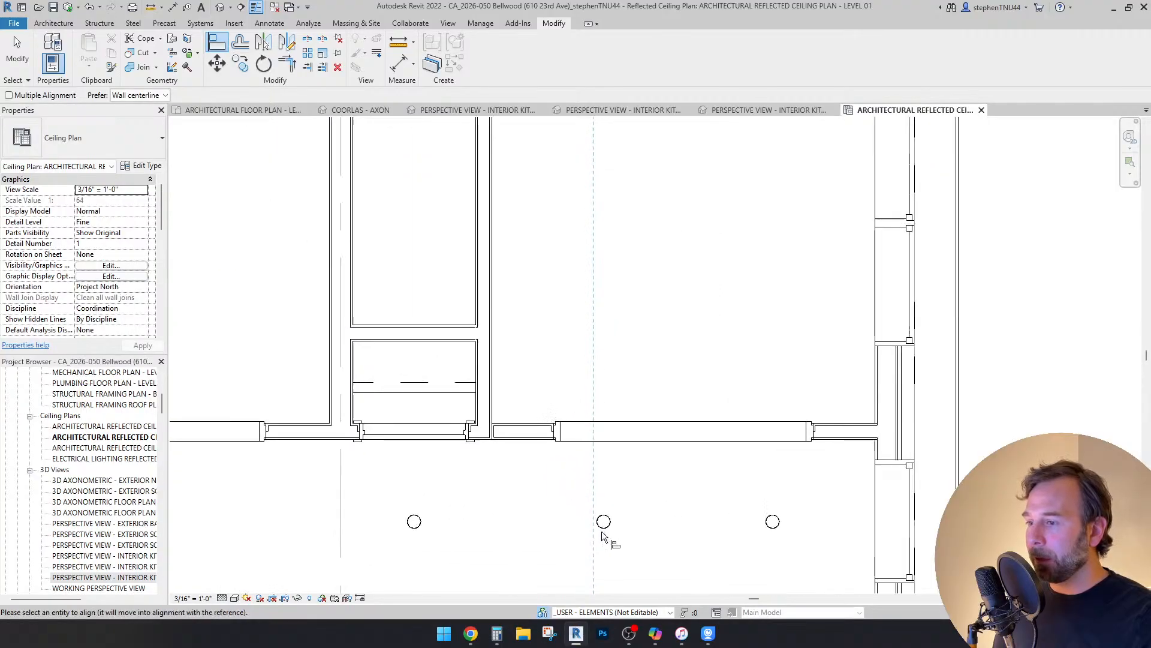
{"action": "left_click", "coordinate": [609, 531]}
{"action": "key", "text": "Escape"}
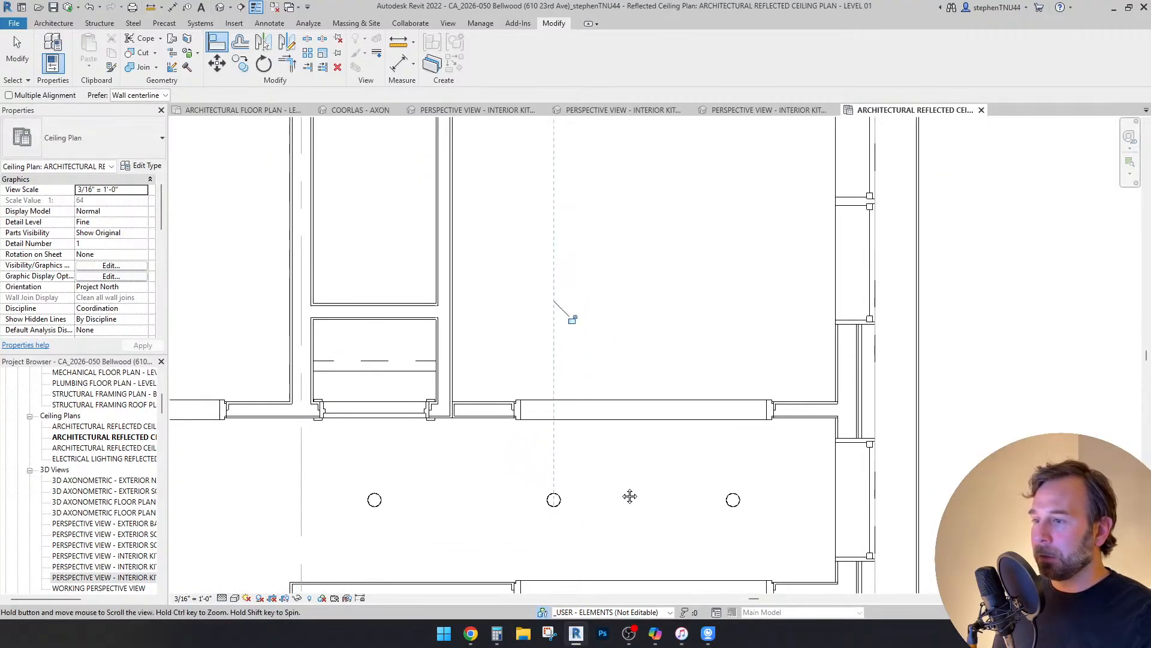
{"action": "scroll", "coordinate": [660, 510], "scroll_direction": "down", "scroll_amount": 2}
{"action": "key", "text": "Escape"}
{"action": "key", "text": "Escape"}
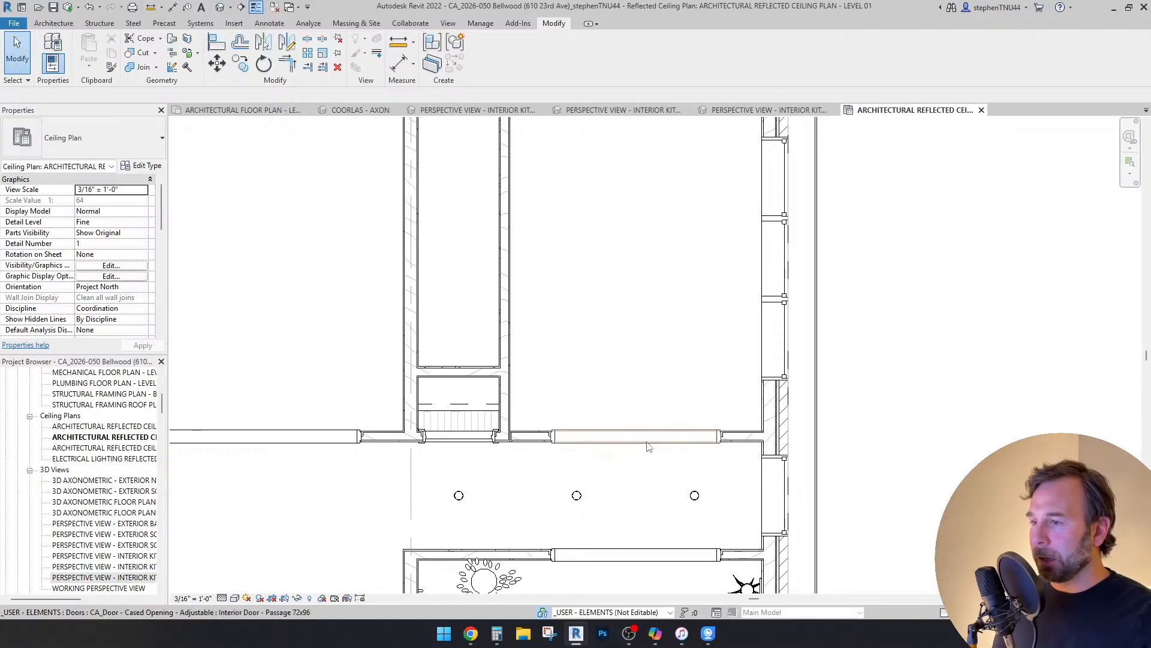
Step: Check the spacing of the three right-hand upper hallway downlights with an aligned dimension, without placing it
{"action": "scroll", "coordinate": [663, 459], "scroll_direction": "down", "scroll_amount": 2}
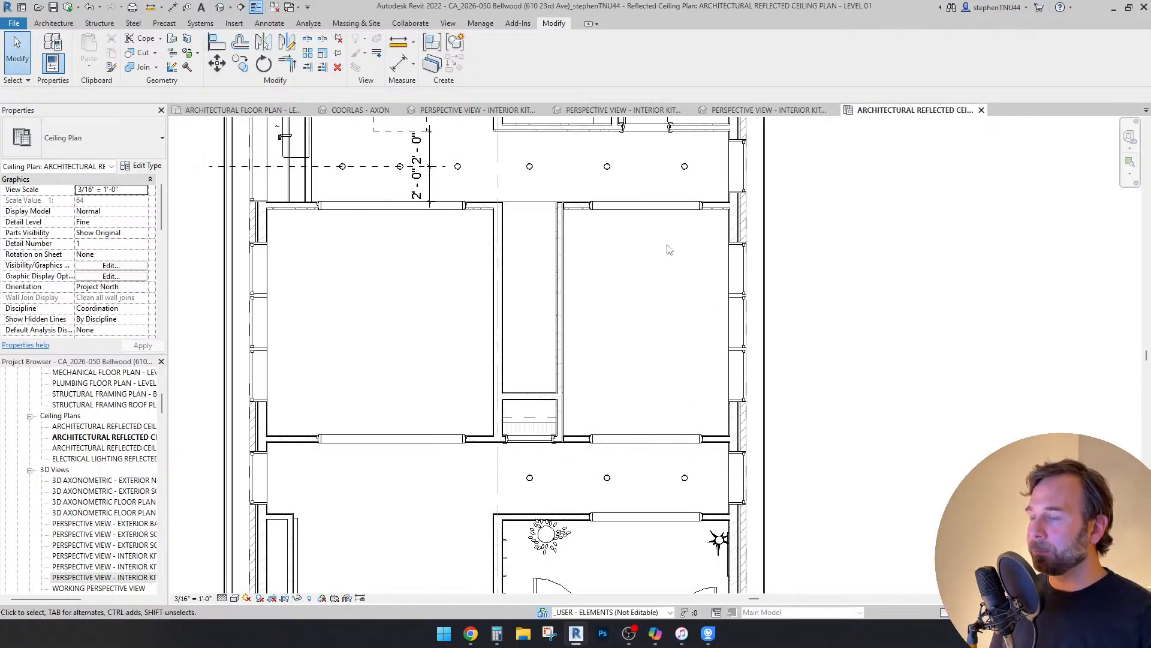
{"action": "scroll", "coordinate": [619, 172], "scroll_direction": "up", "scroll_amount": 2}
{"action": "middle_click_drag", "start_coordinate": [626, 179], "coordinate": [627, 224]}
{"action": "left_click", "coordinate": [269, 23]}
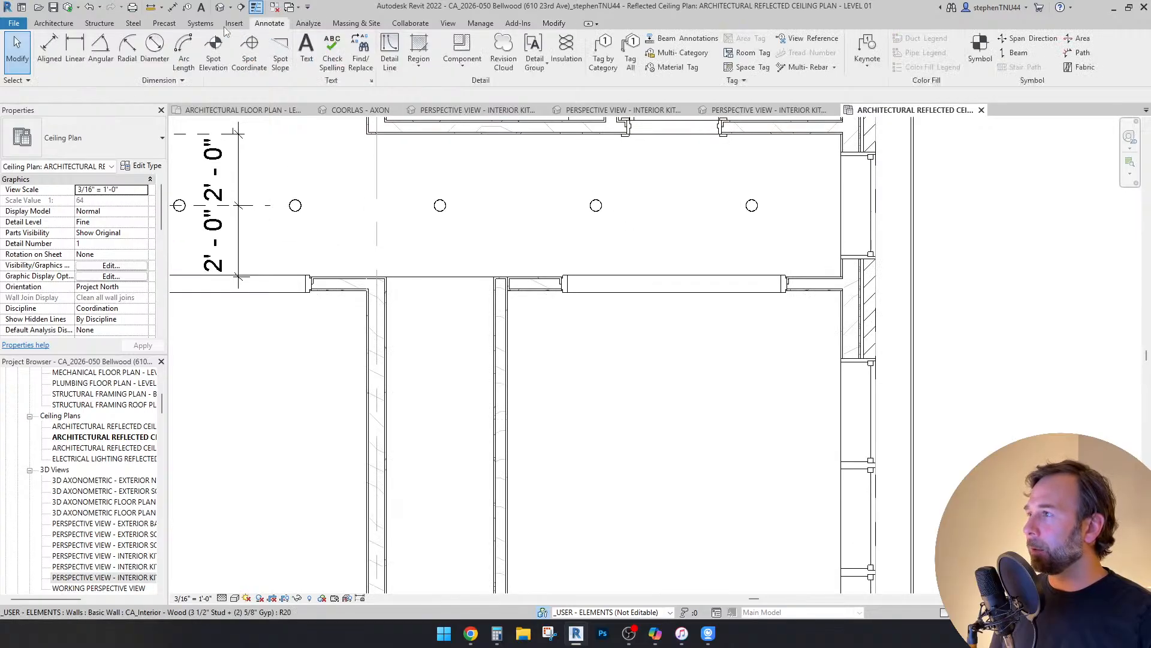
{"action": "left_click", "coordinate": [49, 48]}
{"action": "left_click", "coordinate": [440, 214]}
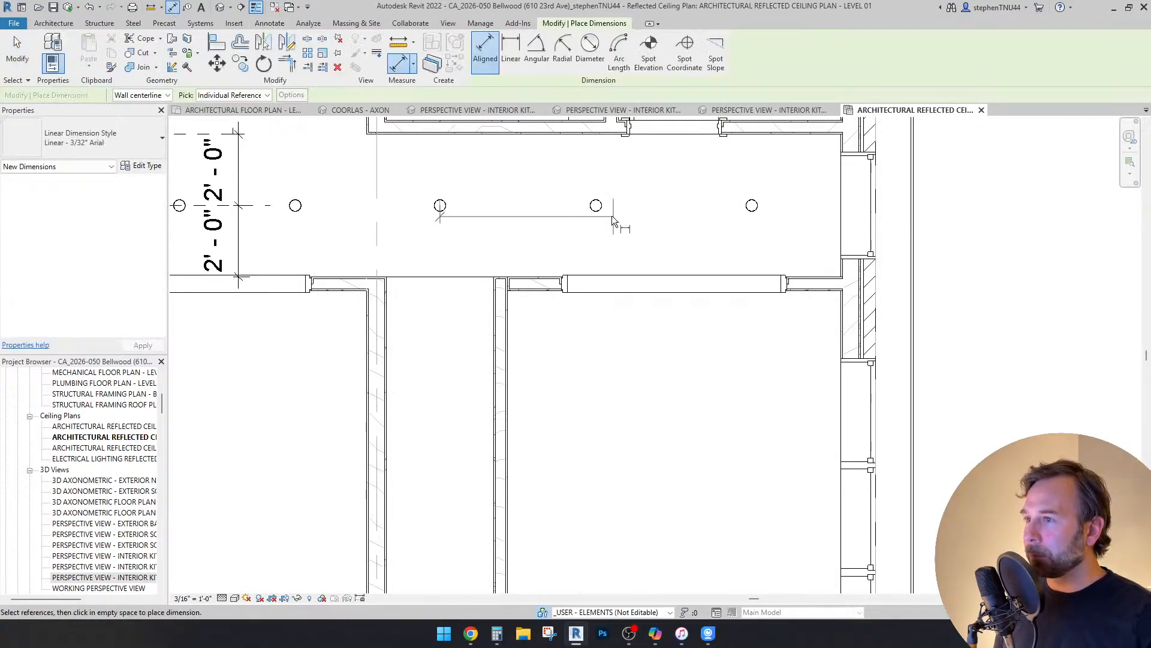
{"action": "left_click", "coordinate": [596, 213]}
{"action": "left_click", "coordinate": [753, 212]}
{"action": "key", "text": "Escape"}
{"action": "scroll", "coordinate": [538, 184], "scroll_direction": "down", "scroll_amount": 4}
{"action": "scroll", "coordinate": [538, 342], "scroll_direction": "up", "scroll_amount": 2}
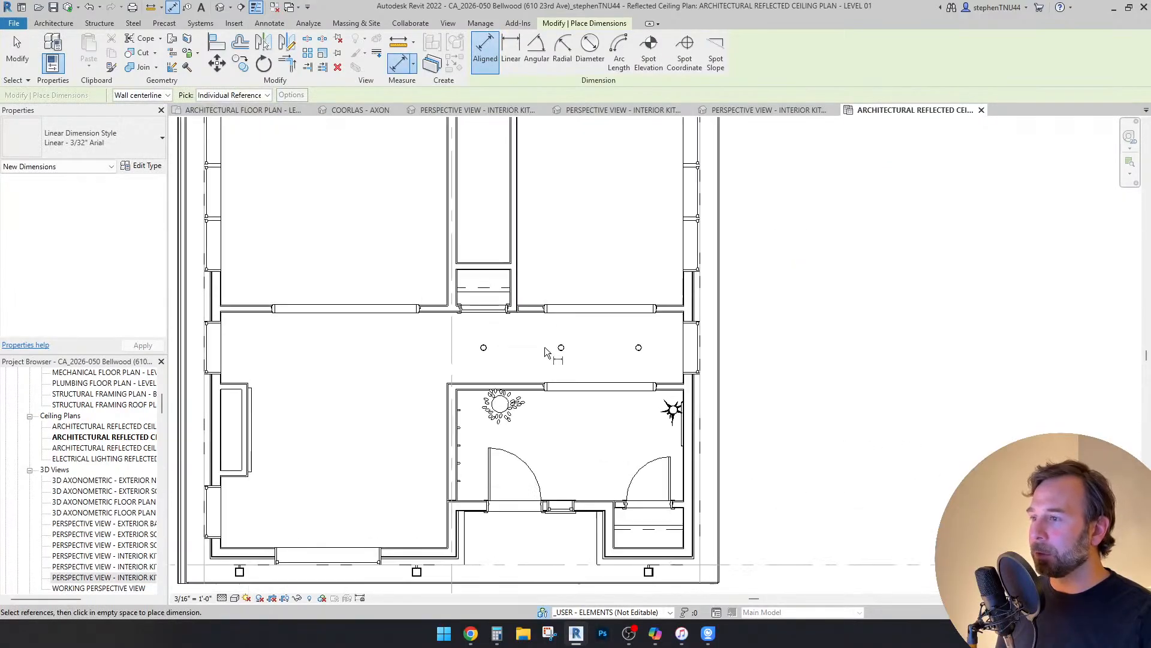
{"action": "scroll", "coordinate": [484, 349], "scroll_direction": "up", "scroll_amount": 3}
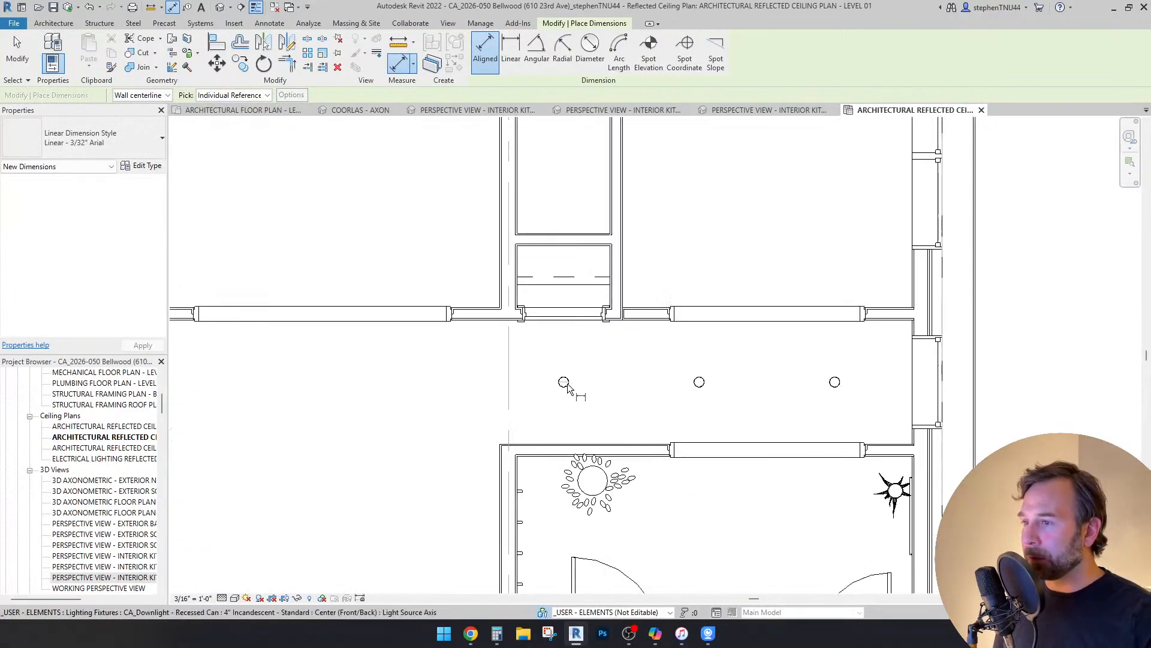
{"action": "left_click", "coordinate": [269, 24]}
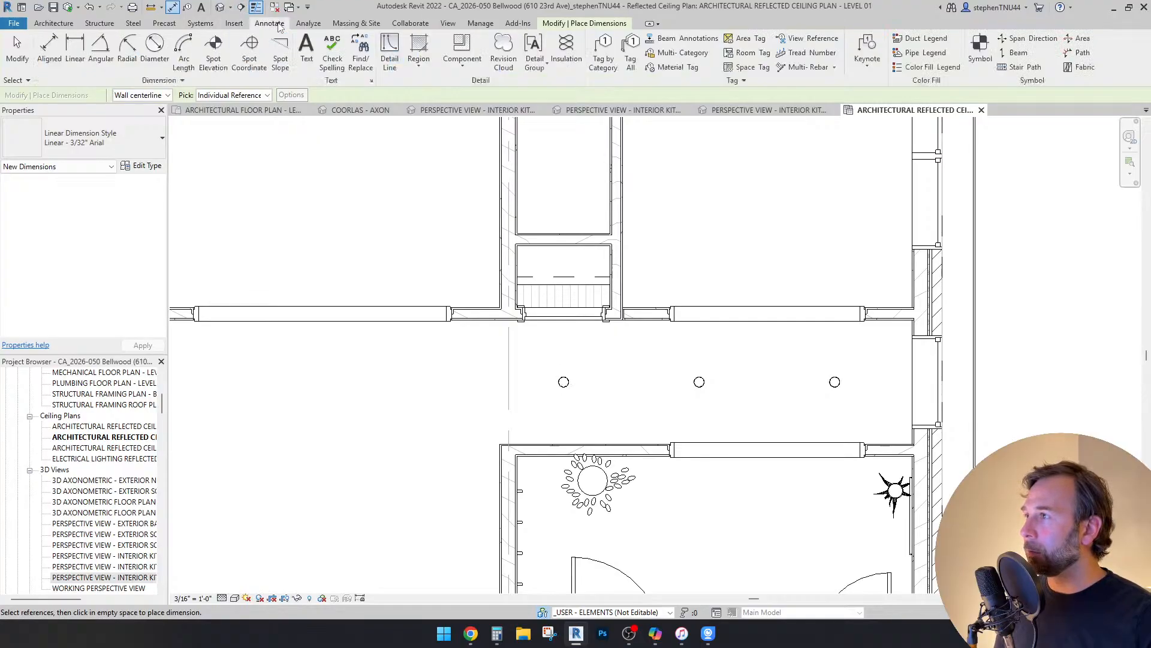
{"action": "left_click", "coordinate": [564, 24]}
{"action": "left_click", "coordinate": [216, 41]}
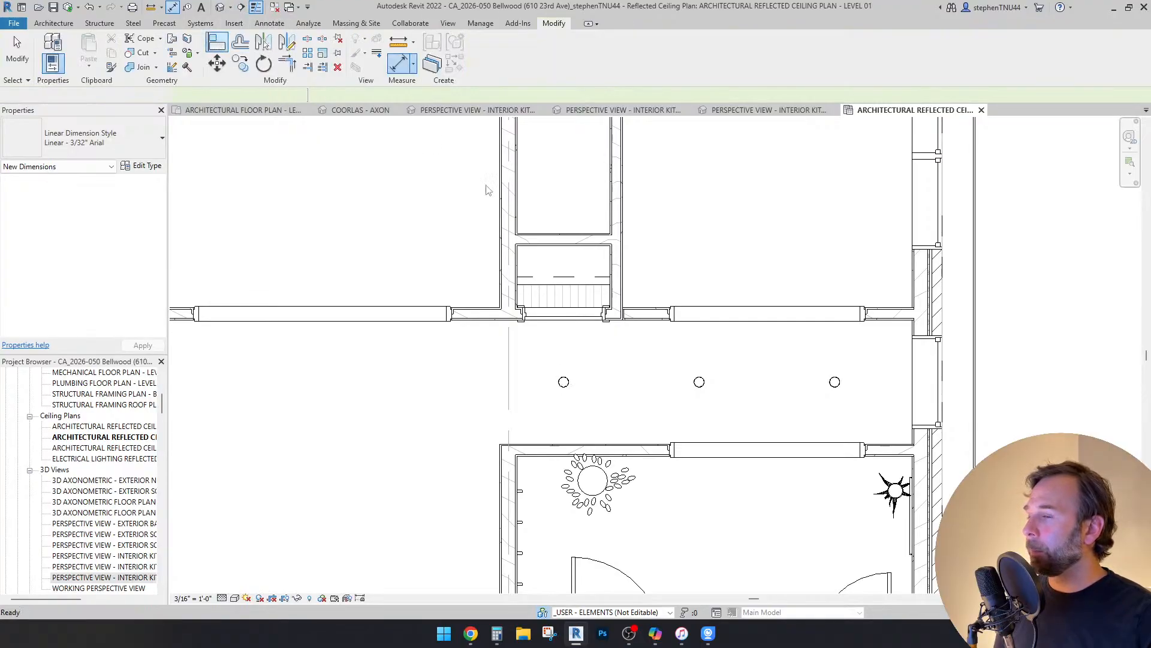
{"action": "key", "text": "Escape"}
Step: Review the downlight layout of both hallways and the kitchen on the ceiling plan
{"action": "scroll", "coordinate": [754, 360], "scroll_direction": "down", "scroll_amount": 5}
{"action": "middle_click_drag", "start_coordinate": [754, 361], "coordinate": [771, 391]}
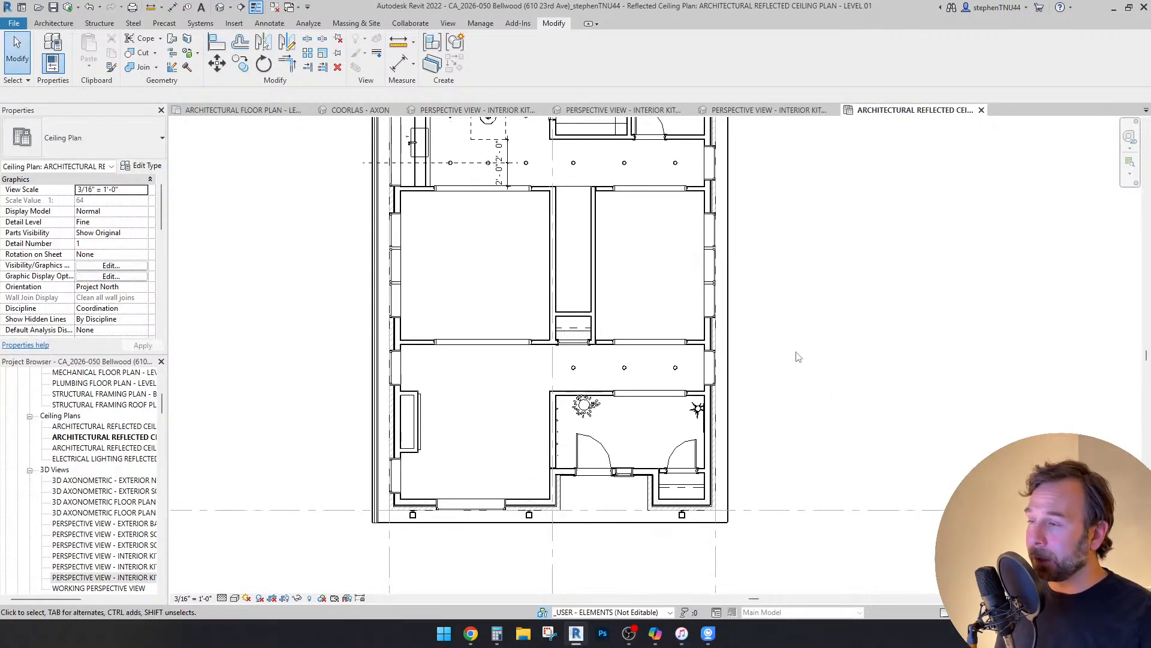
{"action": "middle_click_drag", "start_coordinate": [799, 327], "coordinate": [767, 416]}
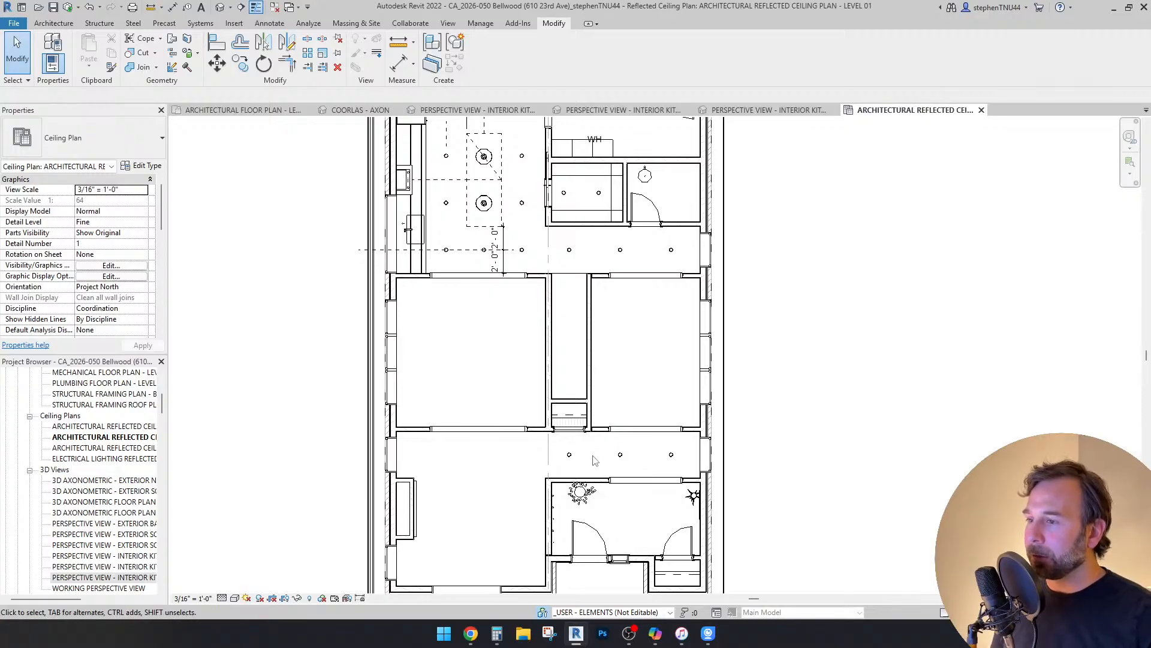
{"action": "scroll", "coordinate": [594, 460], "scroll_direction": "up", "scroll_amount": 2}
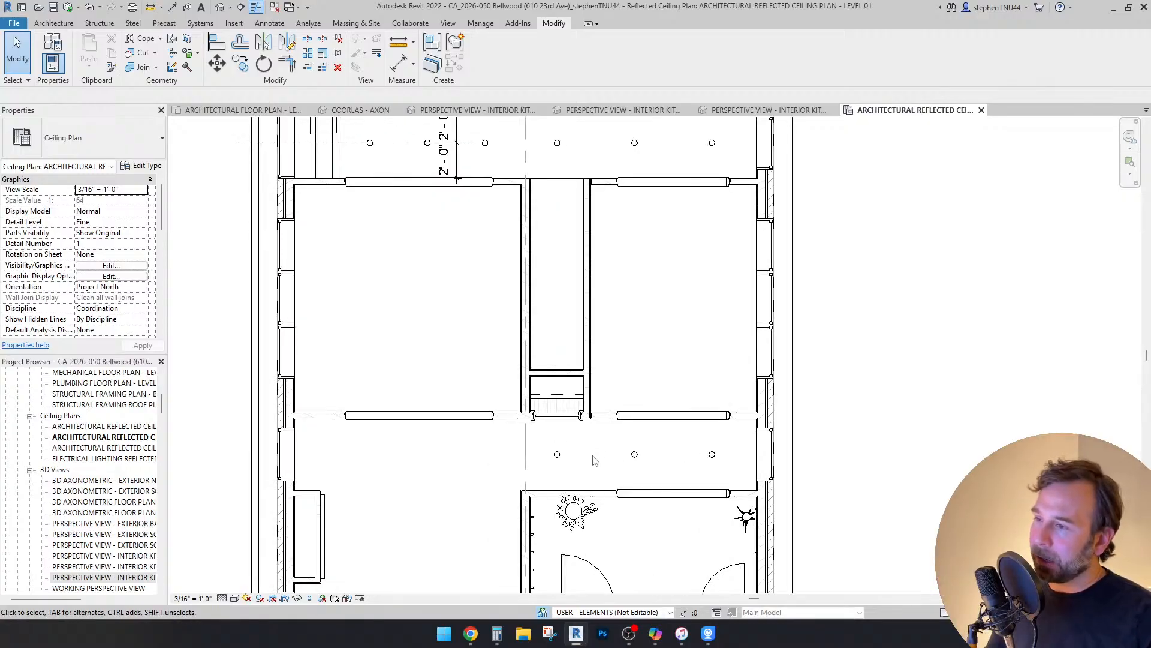
{"action": "scroll", "coordinate": [594, 460], "scroll_direction": "down", "scroll_amount": 1}
{"action": "middle_click_drag", "start_coordinate": [855, 415], "coordinate": [876, 415]}
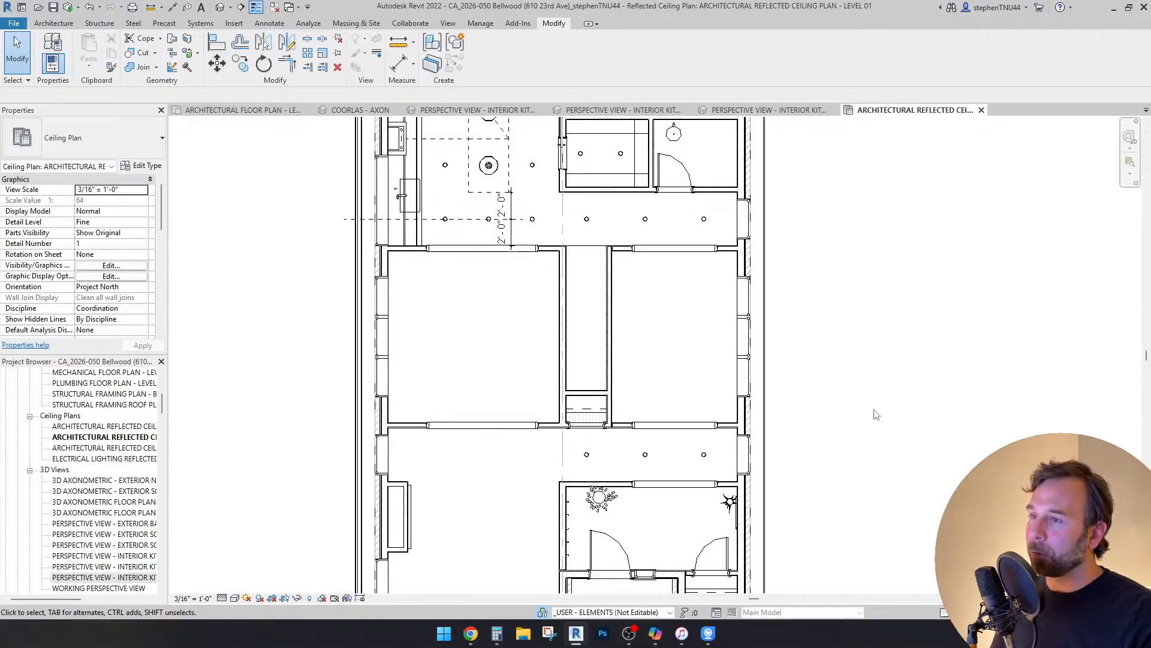
{"action": "scroll", "coordinate": [845, 389], "scroll_direction": "down", "scroll_amount": 1}
{"action": "middle_click_drag", "start_coordinate": [845, 389], "coordinate": [828, 405]}
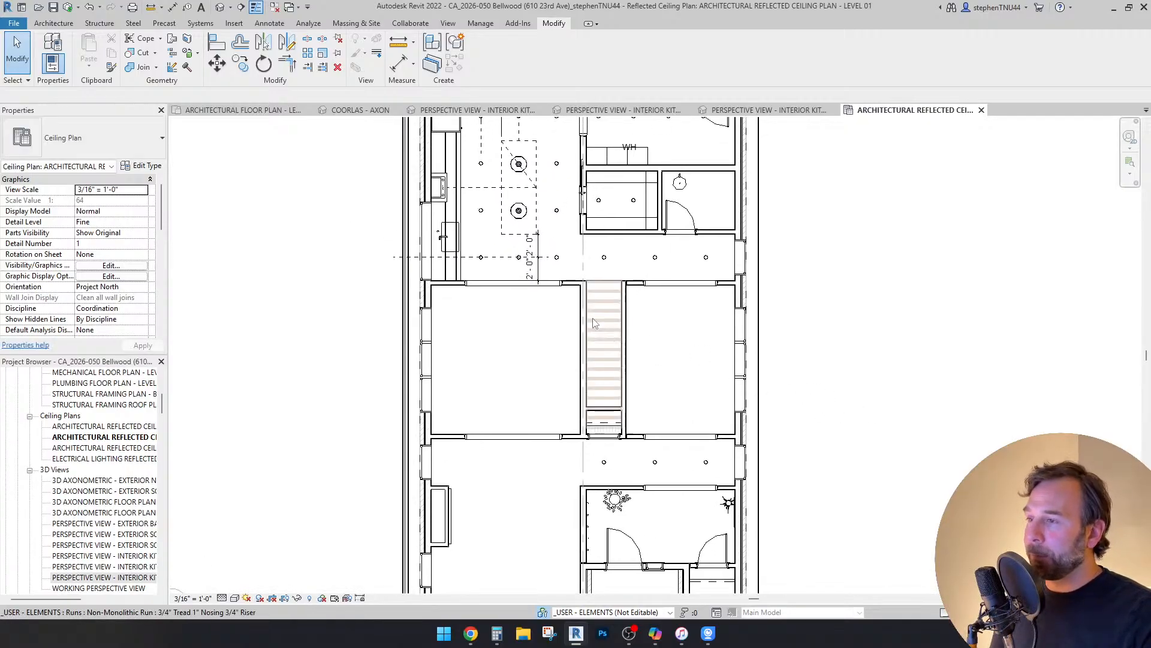
Step: Delete the 2'-0" dimension string below the kitchen island and the horizontal dashed guide through the kitchen's lowest downlight row
{"action": "scroll", "coordinate": [566, 290], "scroll_direction": "up", "scroll_amount": 3}
{"action": "left_click", "coordinate": [522, 262]}
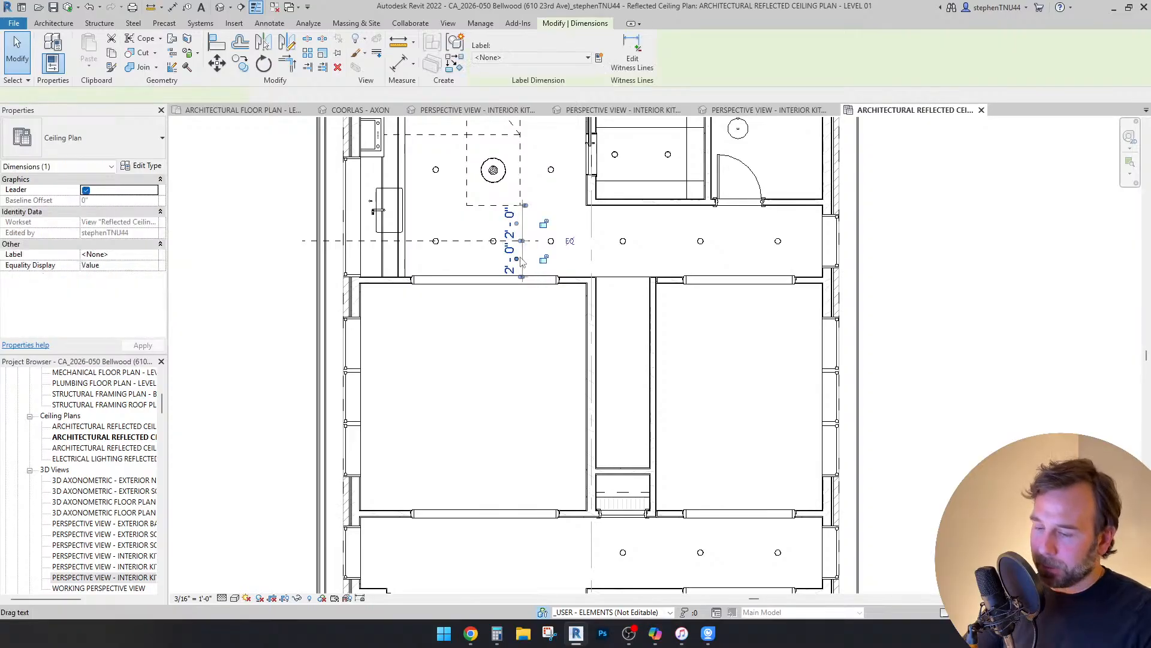
{"action": "key", "text": "Delete"}
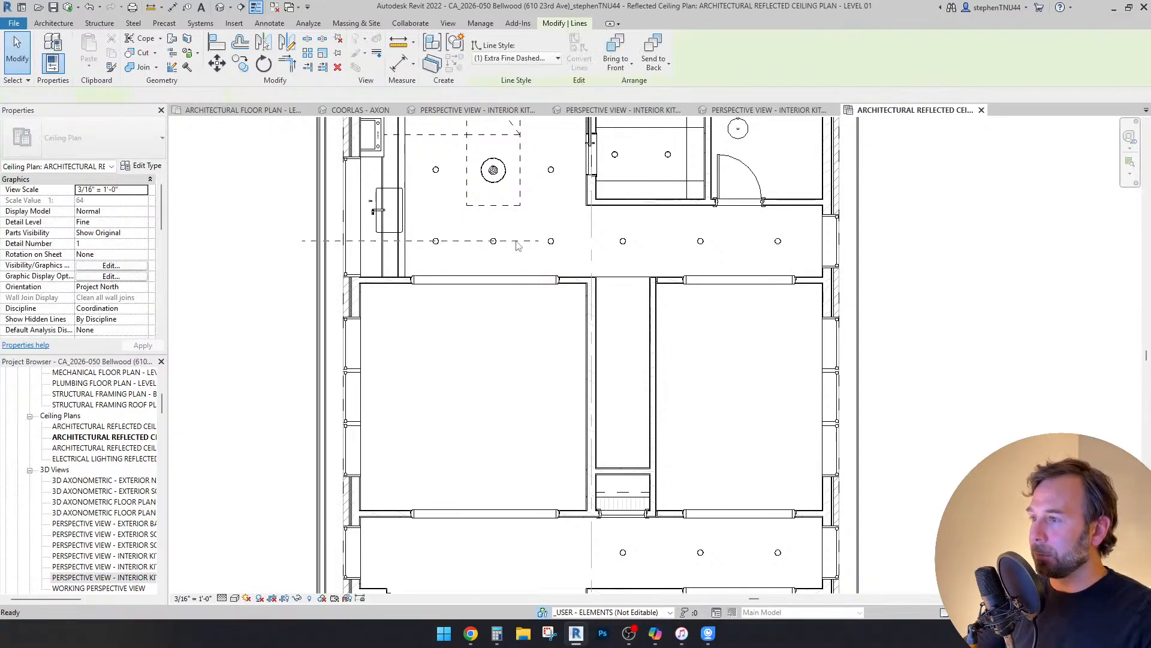
{"action": "scroll", "coordinate": [517, 250], "scroll_direction": "down", "scroll_amount": 4}
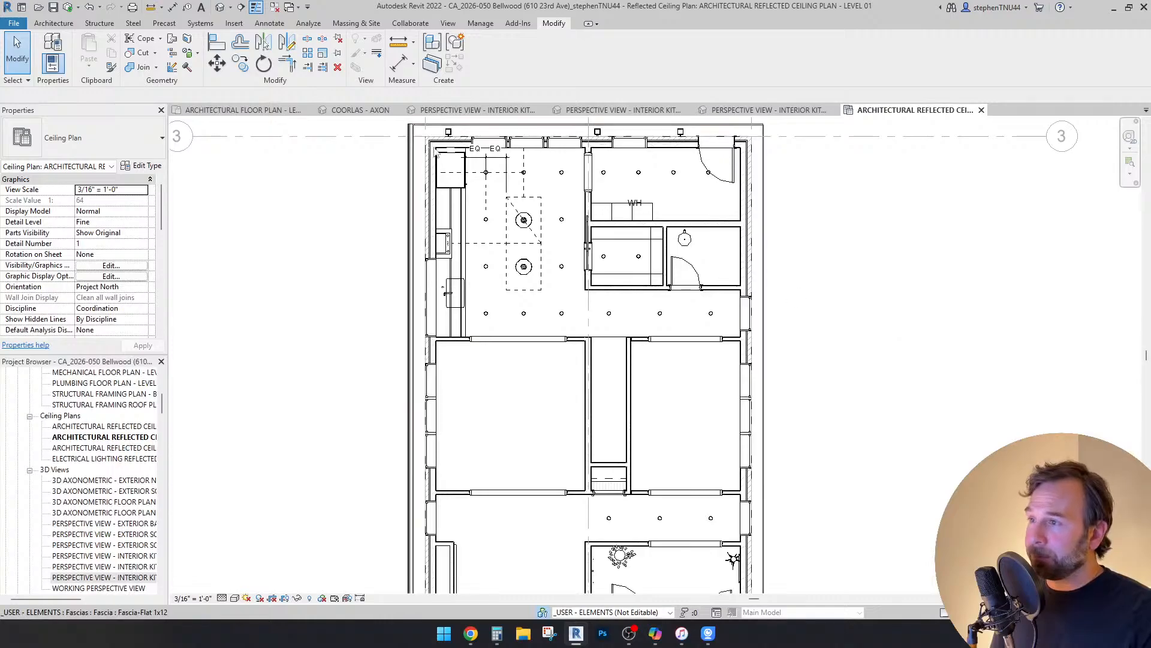
Step: Delete the remaining dashed guide lines around the kitchen downlights and island, along with the EQ dimension string
{"action": "scroll", "coordinate": [482, 177], "scroll_direction": "up", "scroll_amount": 2}
{"action": "left_click", "coordinate": [480, 174]}
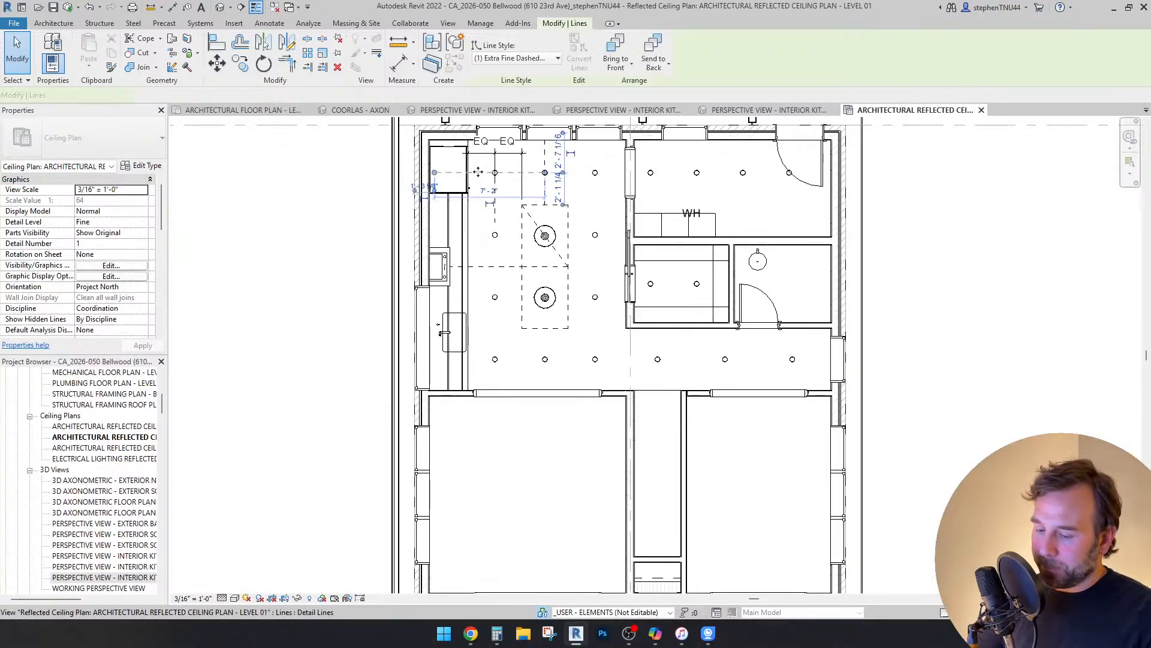
{"action": "key", "text": "Delete"}
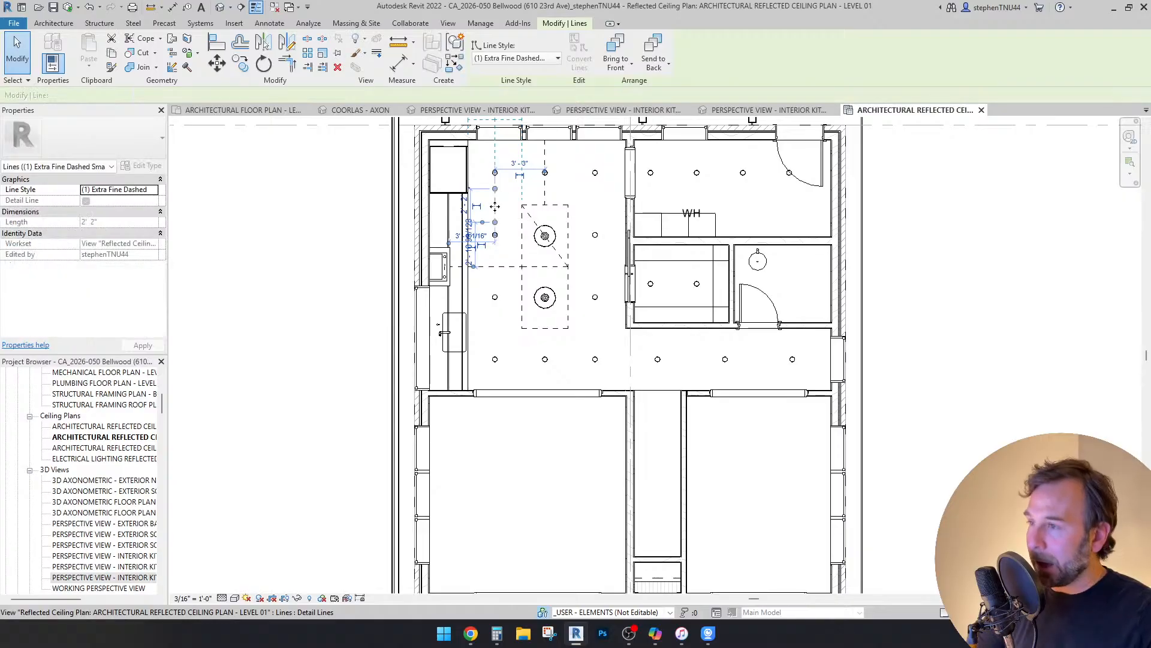
{"action": "key", "text": "Delete"}
{"action": "left_click", "coordinate": [547, 195]}
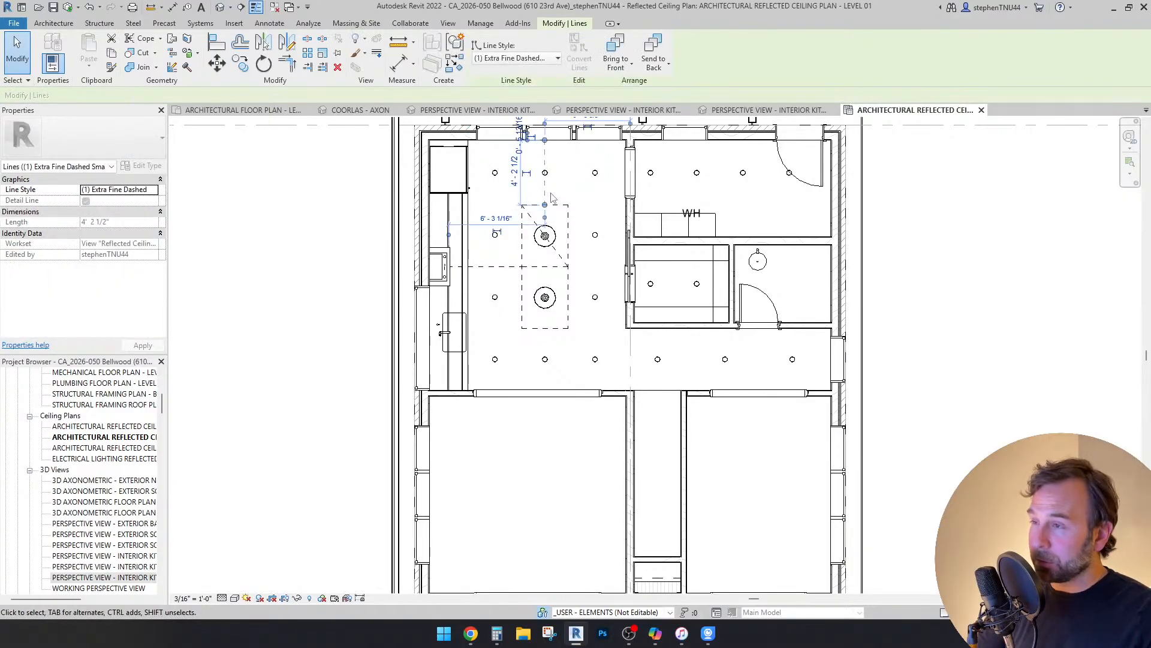
{"action": "key", "text": "Delete"}
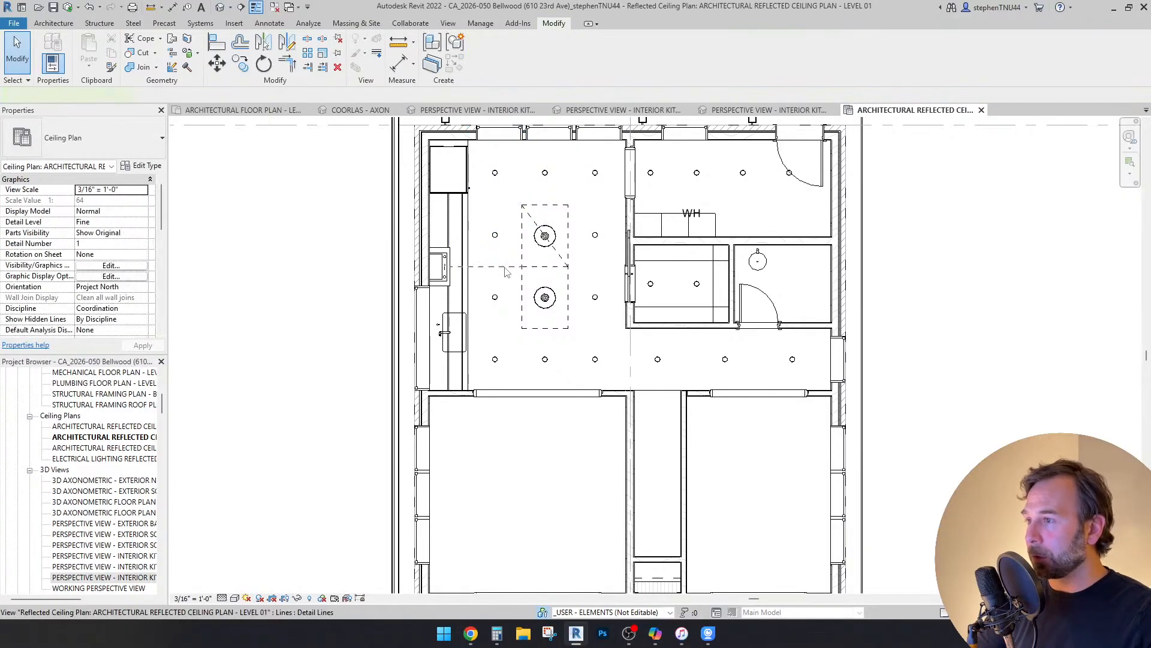
{"action": "scroll", "coordinate": [543, 264], "scroll_direction": "down", "scroll_amount": 1}
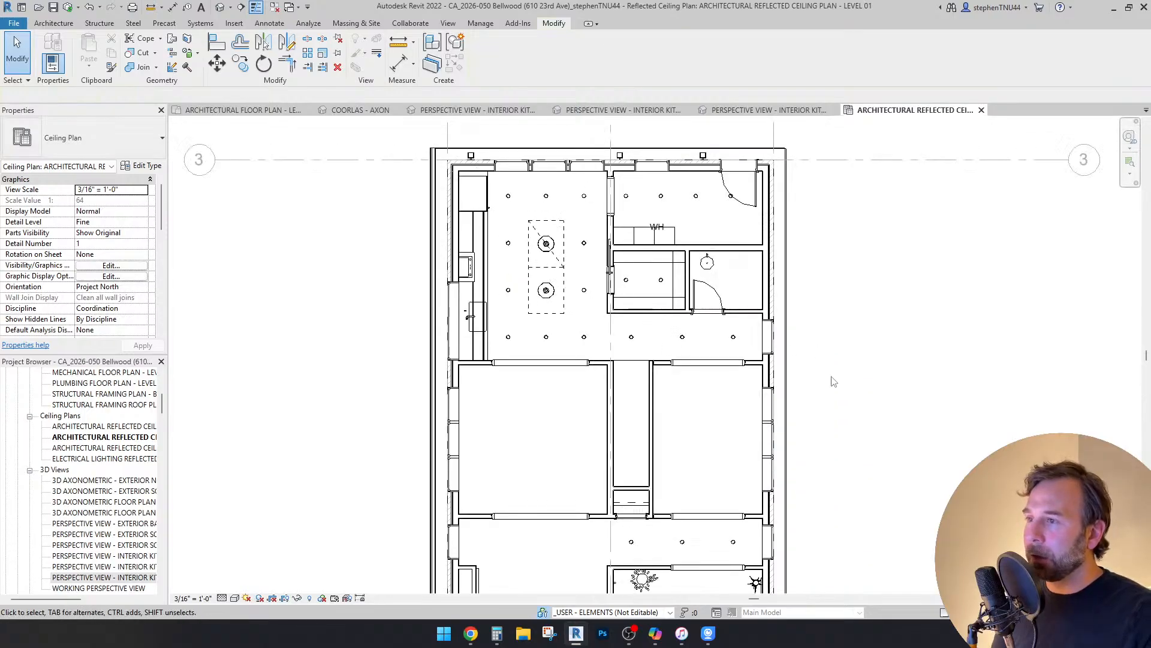
Step: Review the ceiling plan's downlight rows against the cased openings and walls of the two middle rooms
{"action": "middle_click_drag", "start_coordinate": [832, 378], "coordinate": [794, 311]}
{"action": "scroll", "coordinate": [788, 306], "scroll_direction": "down", "scroll_amount": 2}
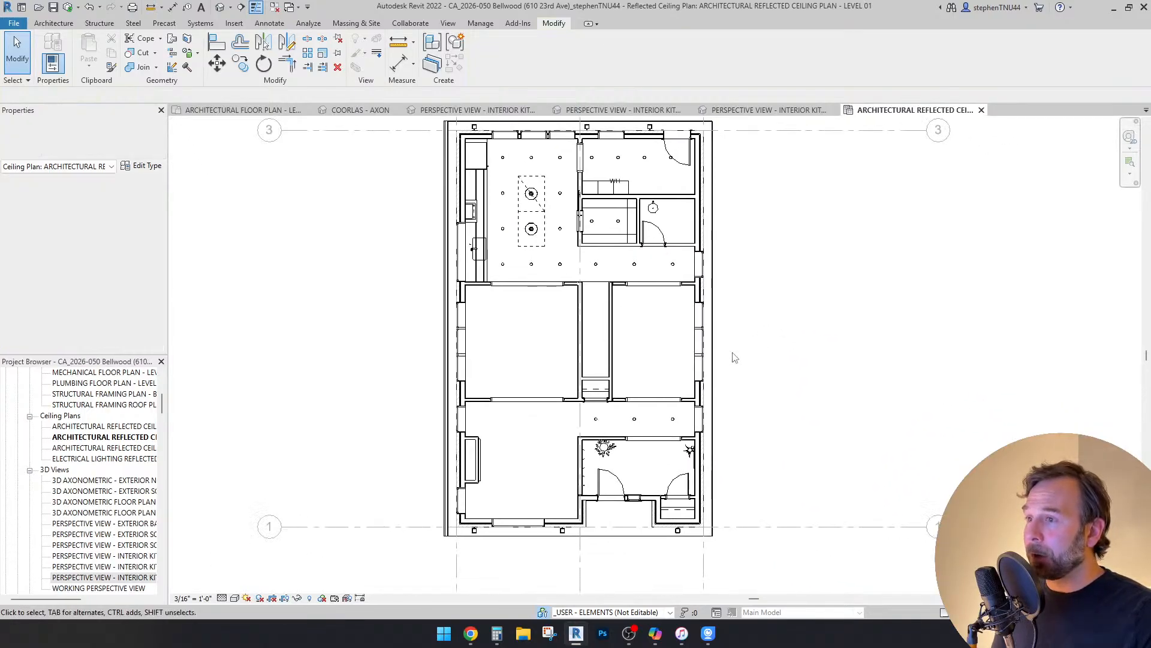
{"action": "scroll", "coordinate": [510, 437], "scroll_direction": "up", "scroll_amount": 3}
{"action": "scroll", "coordinate": [510, 437], "scroll_direction": "up", "scroll_amount": 2}
{"action": "scroll", "coordinate": [513, 430], "scroll_direction": "down", "scroll_amount": 2}
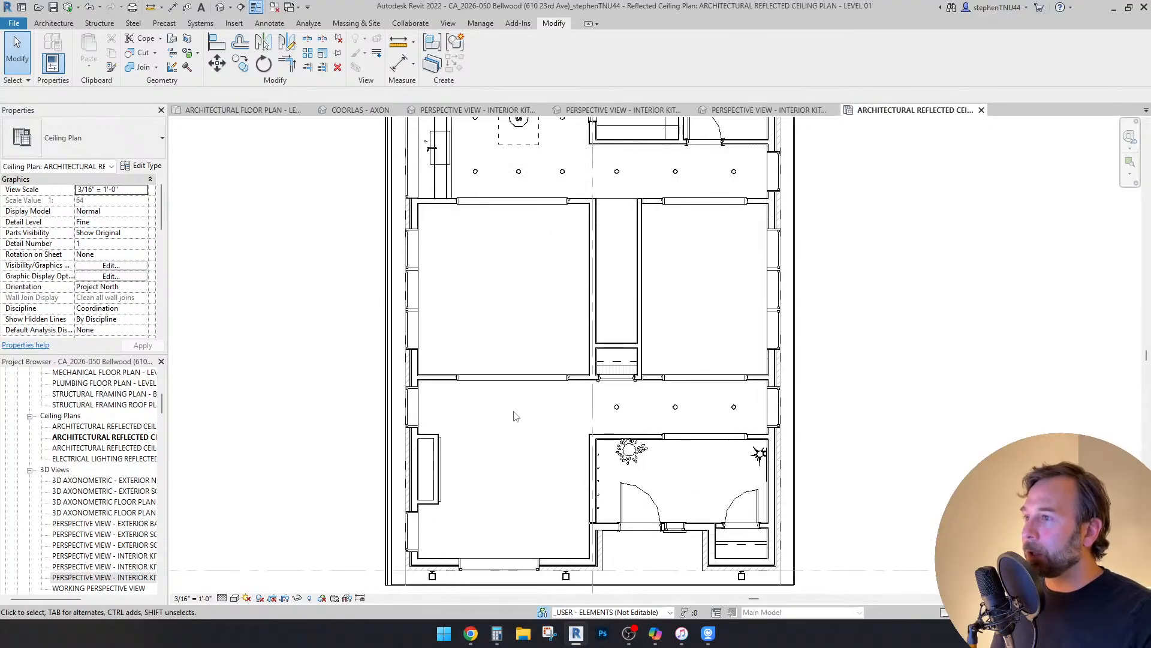
{"action": "scroll", "coordinate": [483, 209], "scroll_direction": "up", "scroll_amount": 1}
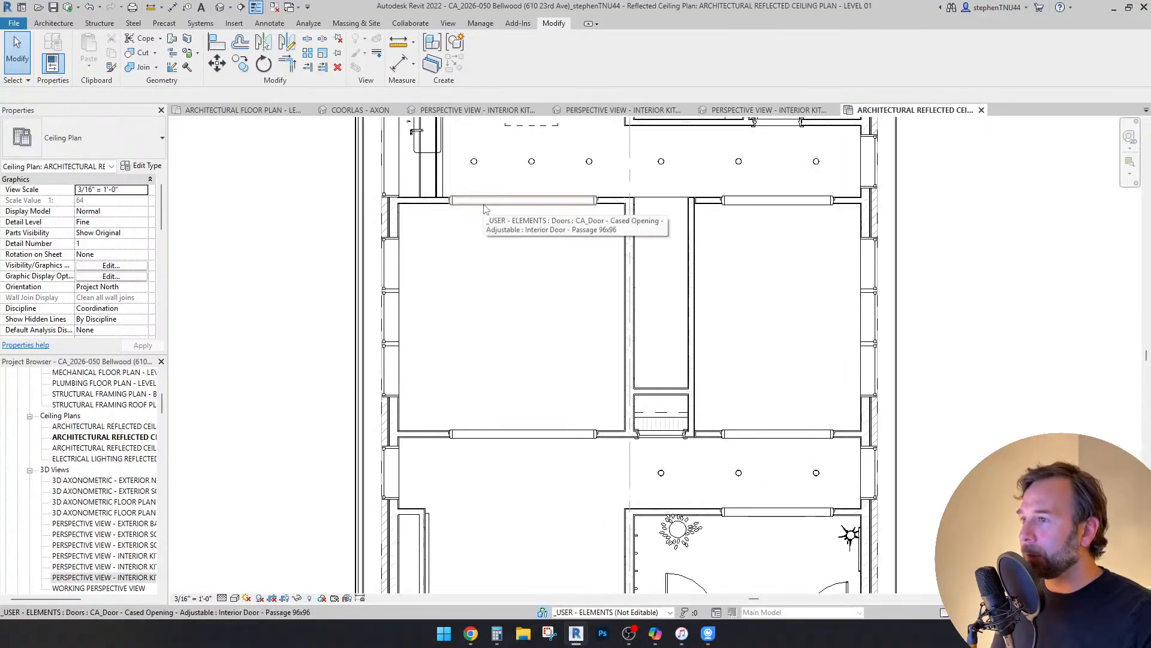
{"action": "scroll", "coordinate": [537, 218], "scroll_direction": "down", "scroll_amount": 1}
{"action": "middle_click_drag", "start_coordinate": [535, 245], "coordinate": [549, 279]}
{"action": "scroll", "coordinate": [800, 253], "scroll_direction": "up", "scroll_amount": 2}
{"action": "scroll", "coordinate": [803, 257], "scroll_direction": "up", "scroll_amount": 1}
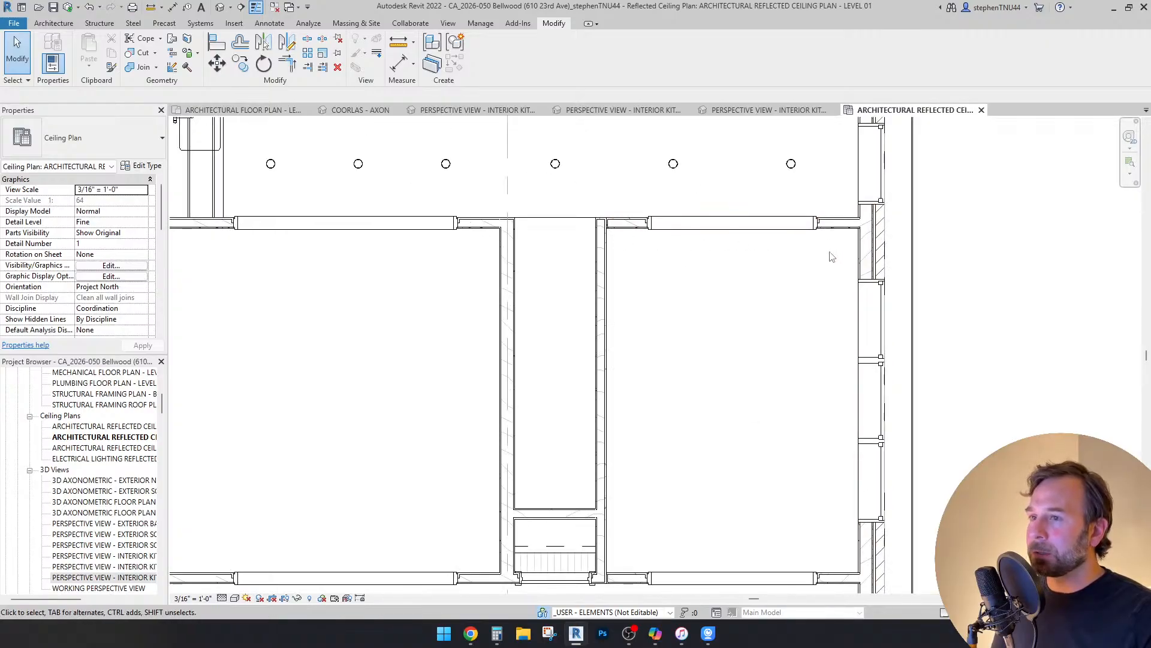
{"action": "scroll", "coordinate": [831, 257], "scroll_direction": "down", "scroll_amount": 3}
{"action": "scroll", "coordinate": [476, 270], "scroll_direction": "up", "scroll_amount": 2}
{"action": "middle_click_drag", "start_coordinate": [488, 280], "coordinate": [548, 359]}
{"action": "scroll", "coordinate": [548, 359], "scroll_direction": "down", "scroll_amount": 1}
{"action": "scroll", "coordinate": [612, 310], "scroll_direction": "up", "scroll_amount": 2}
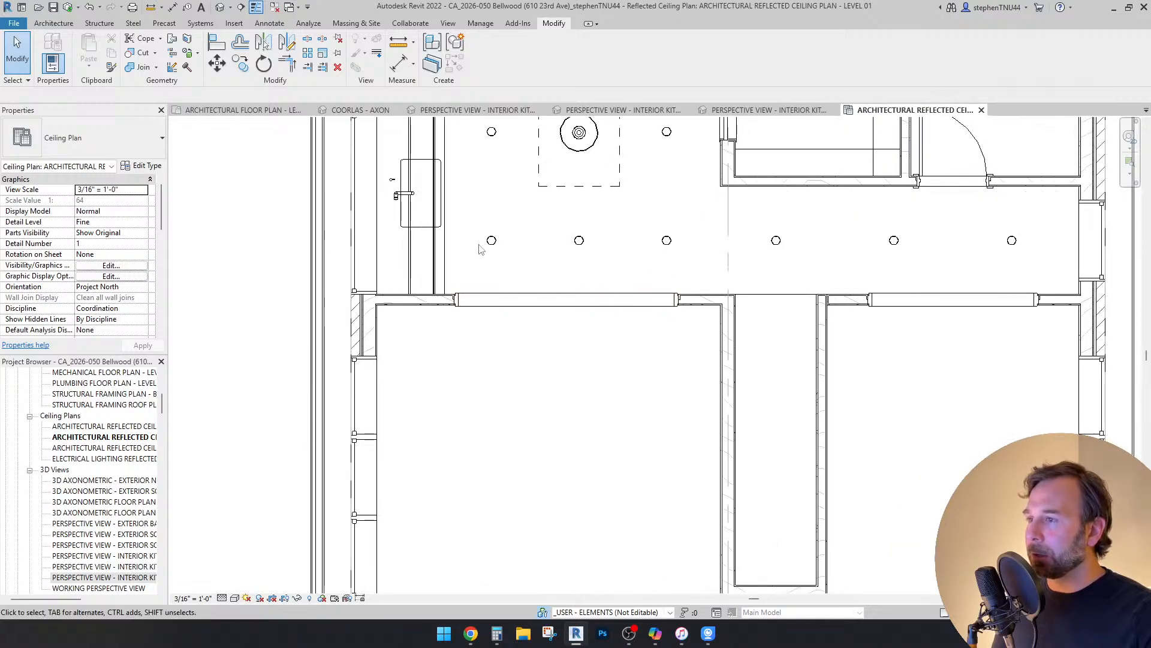
{"action": "scroll", "coordinate": [564, 286], "scroll_direction": "down", "scroll_amount": 1}
{"action": "middle_click_drag", "start_coordinate": [599, 409], "coordinate": [576, 324]}
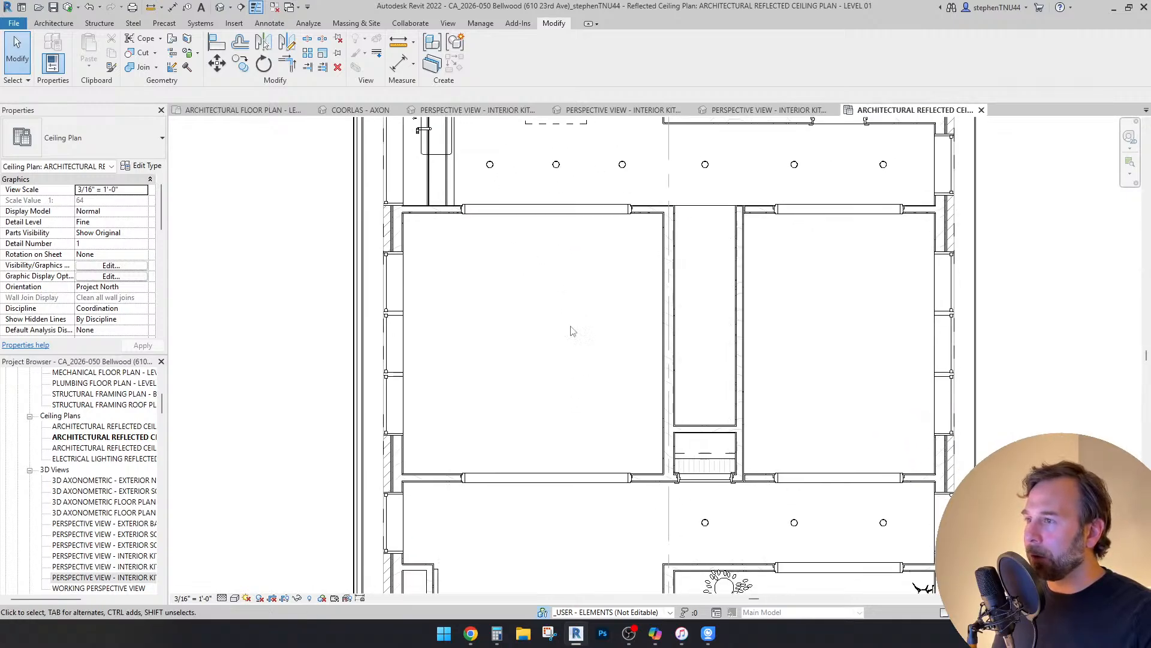
{"action": "scroll", "coordinate": [571, 326], "scroll_direction": "down", "scroll_amount": 1}
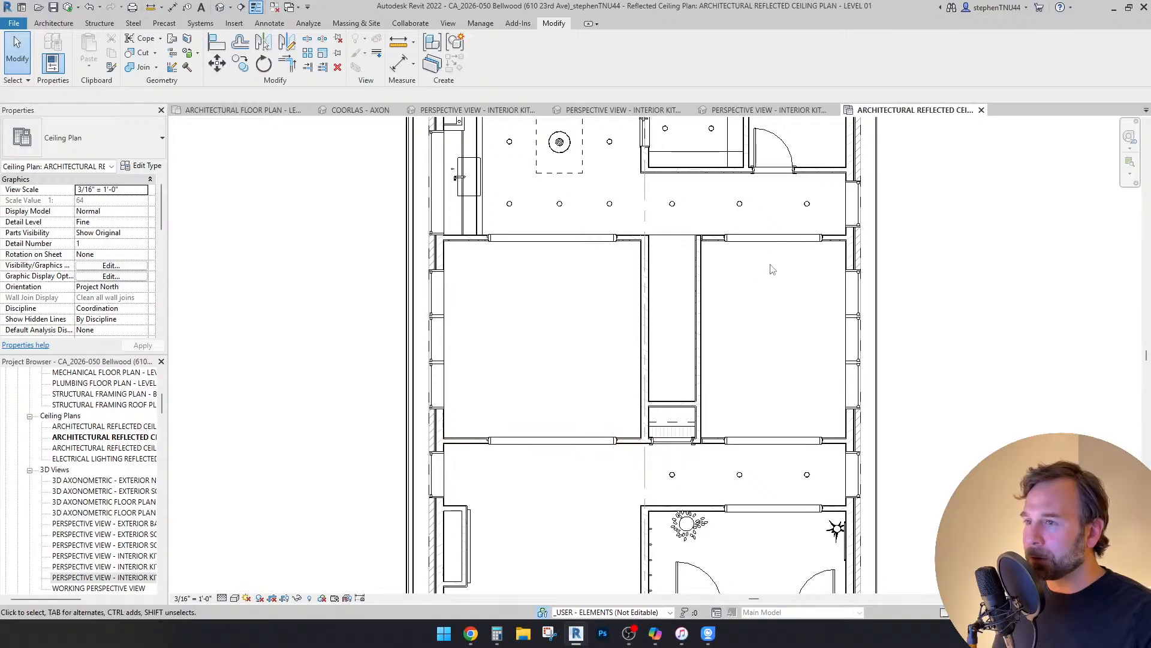
Step: Pull the short wall beside the left room's upper cased opening back from the central wall
{"action": "left_click", "coordinate": [632, 241]}
{"action": "scroll", "coordinate": [618, 240], "scroll_direction": "up", "scroll_amount": 4}
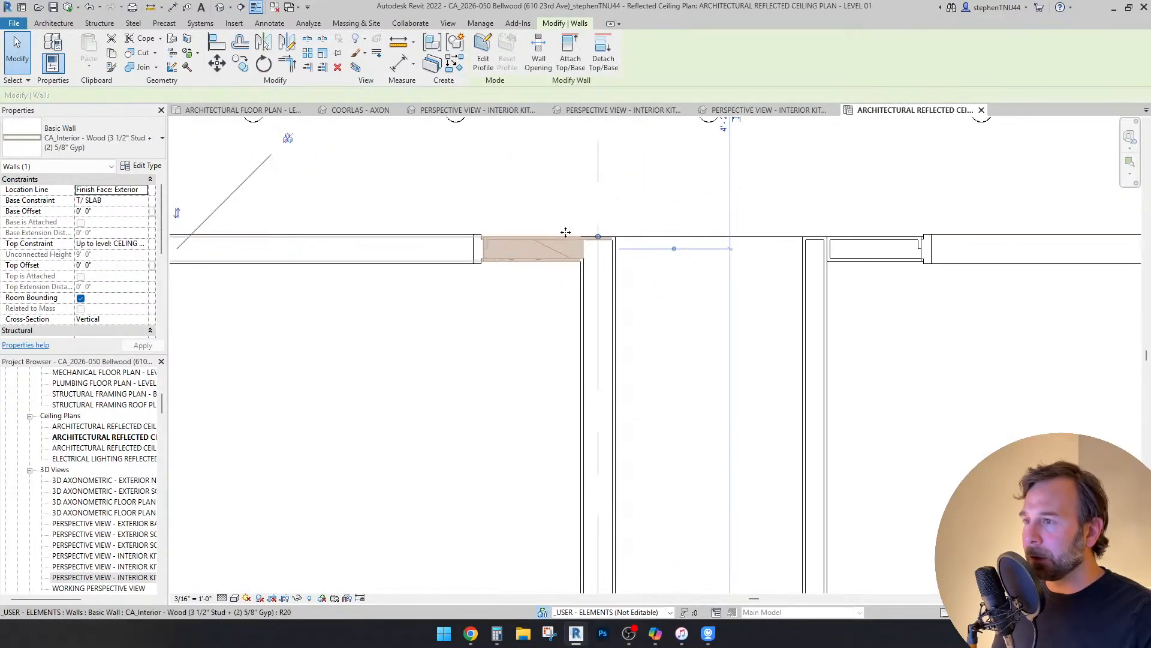
{"action": "left_click_drag", "start_coordinate": [599, 231], "coordinate": [542, 232]}
Step: Extend the upper end of the central 5 1/2" stud wall to the hallway face of the adjoining wall line
{"action": "left_click", "coordinate": [577, 286]}
{"action": "left_click", "coordinate": [578, 292]}
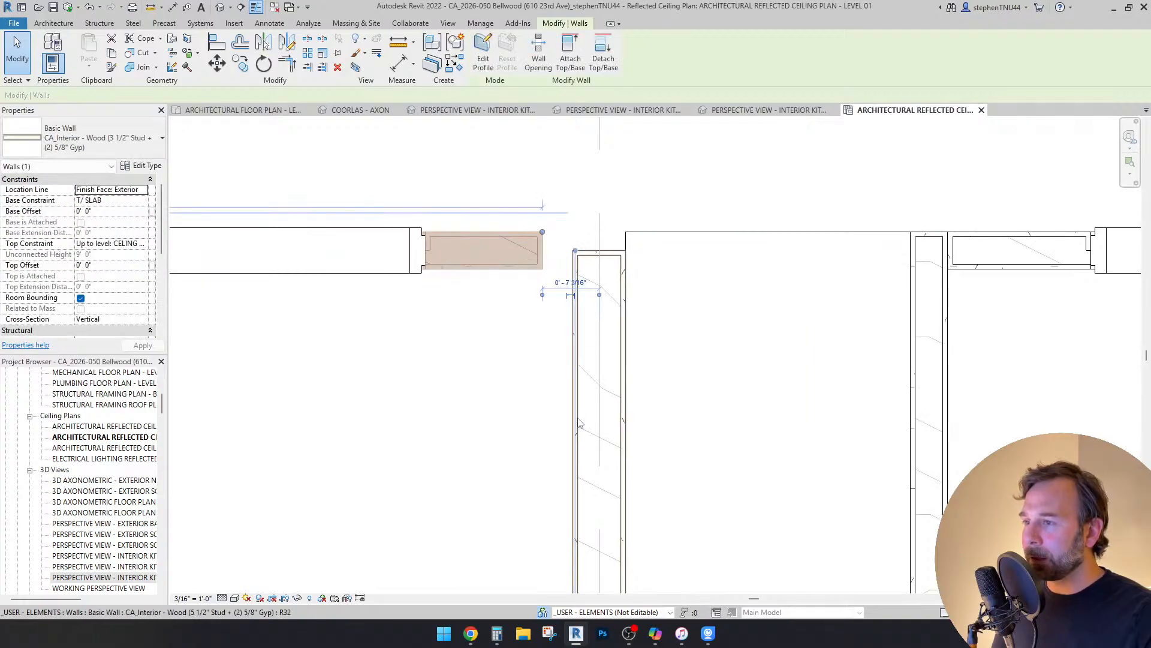
{"action": "scroll", "coordinate": [623, 250], "scroll_direction": "up", "scroll_amount": 2}
{"action": "key", "text": "r"}
{"action": "key", "text": "s"}
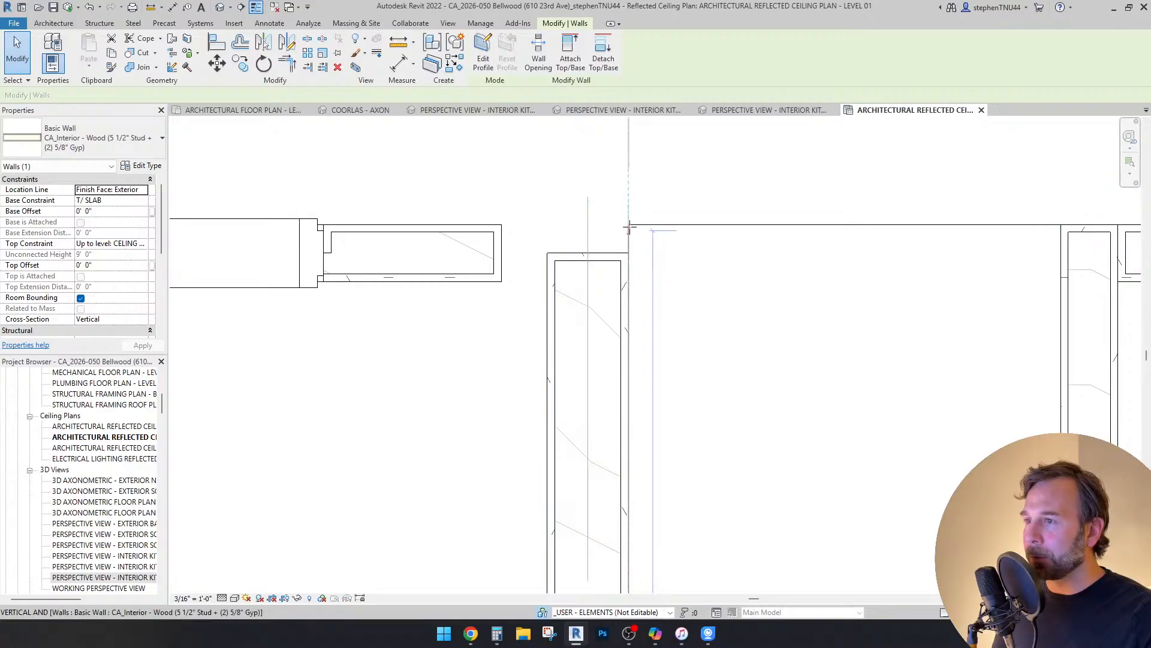
Step: Stretch the short wall beside the cased opening back until it meets the near face of the central wall
{"action": "left_click", "coordinate": [498, 246]}
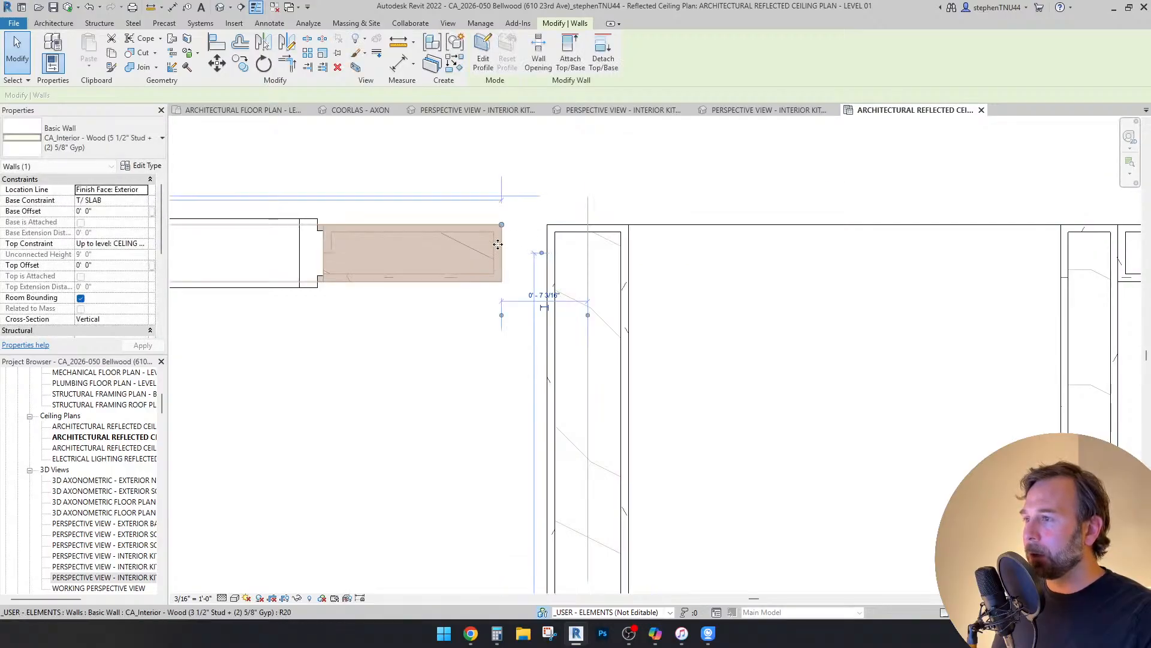
{"action": "right_click", "coordinate": [502, 225]}
{"action": "left_click", "coordinate": [537, 298]}
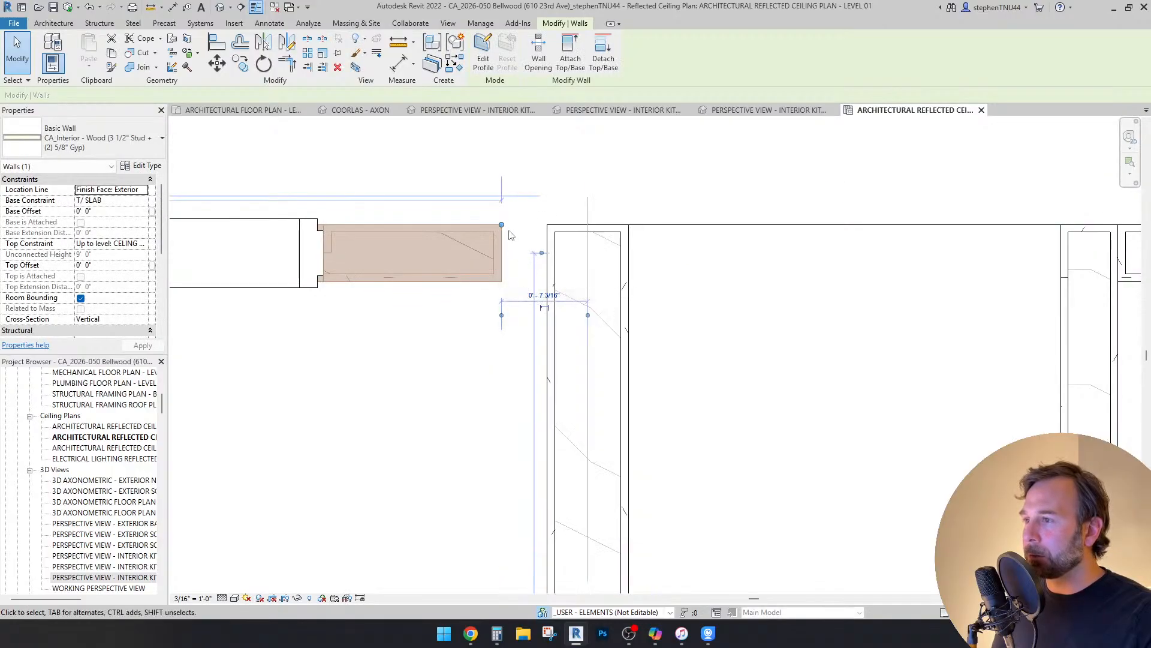
{"action": "left_click_drag", "start_coordinate": [516, 224], "coordinate": [546, 224]}
{"action": "left_click", "coordinate": [693, 184]}
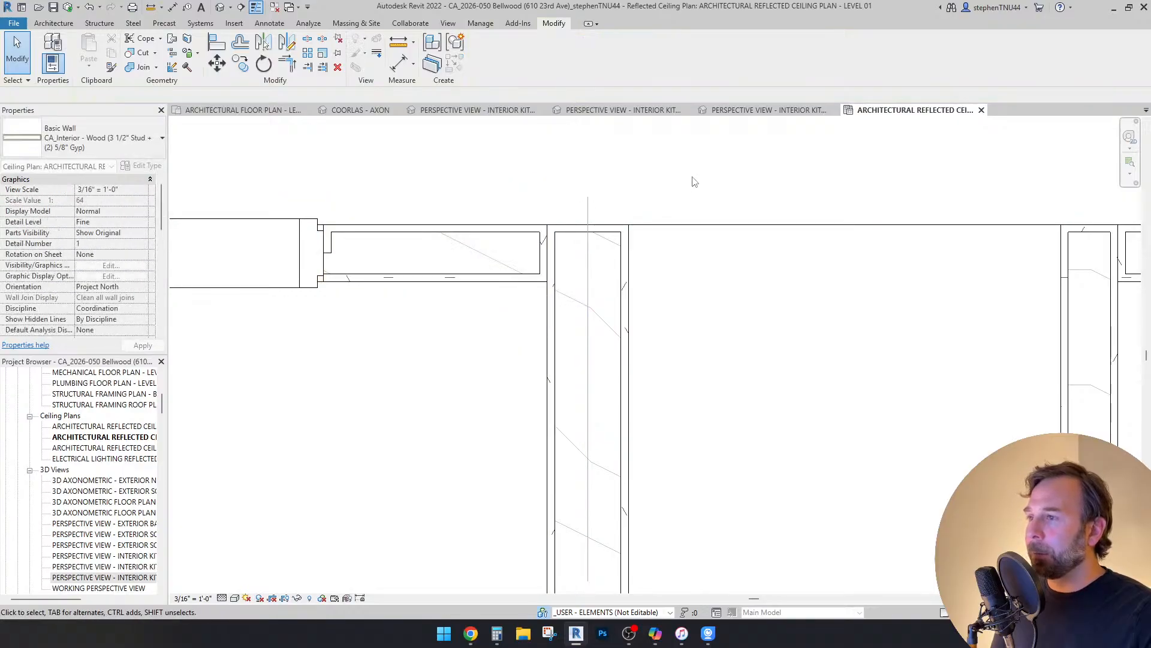
Step: Examine the left room's upper cased opening against the kitchen downlights, along with the overall ceiling plan
{"action": "scroll", "coordinate": [693, 181], "scroll_direction": "down", "scroll_amount": 3}
{"action": "scroll", "coordinate": [591, 250], "scroll_direction": "down", "scroll_amount": 3}
{"action": "scroll", "coordinate": [612, 326], "scroll_direction": "up", "scroll_amount": 2}
{"action": "scroll", "coordinate": [478, 290], "scroll_direction": "up", "scroll_amount": 2}
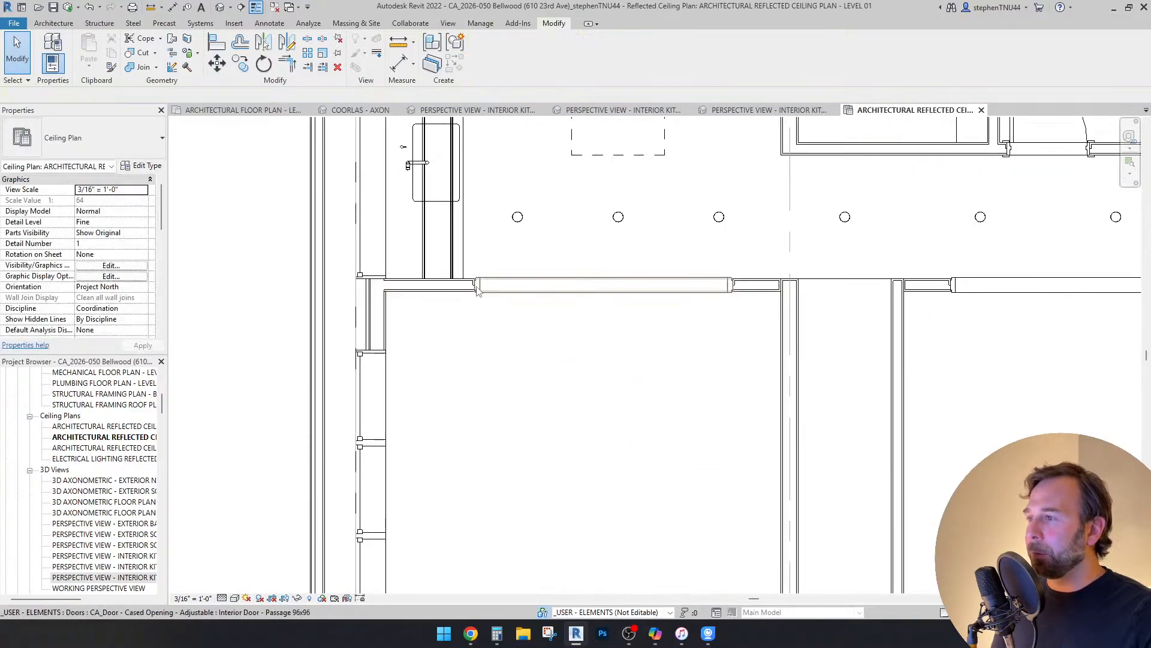
{"action": "scroll", "coordinate": [419, 293], "scroll_direction": "up", "scroll_amount": 1}
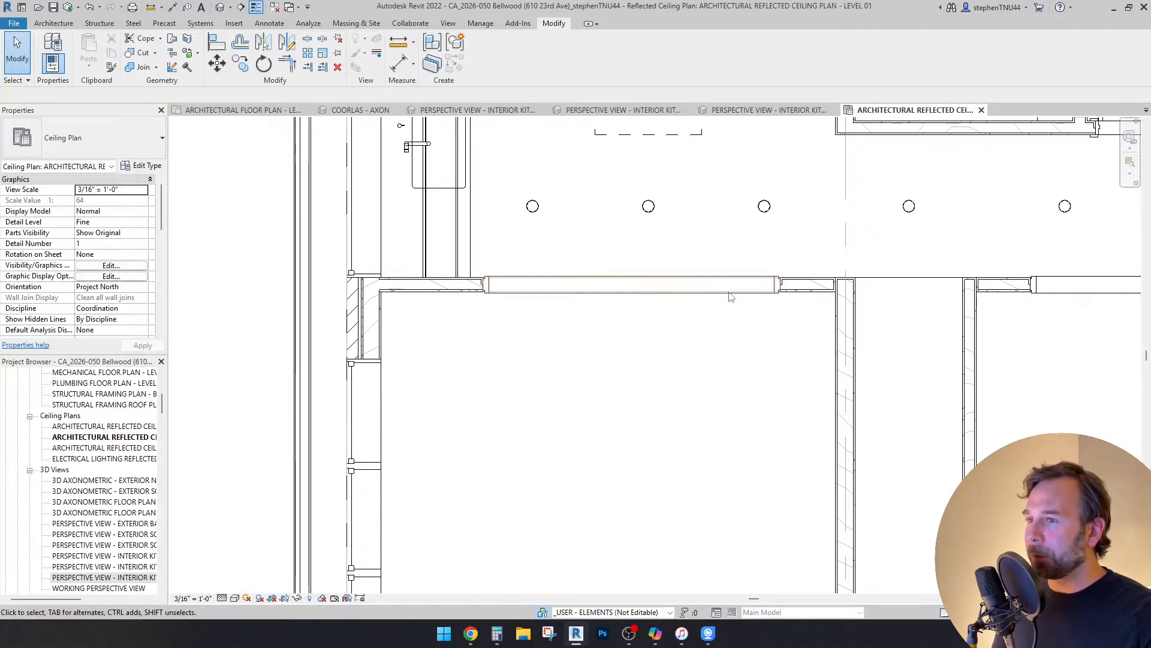
{"action": "scroll", "coordinate": [532, 286], "scroll_direction": "down", "scroll_amount": 2}
{"action": "scroll", "coordinate": [563, 300], "scroll_direction": "down", "scroll_amount": 2}
{"action": "scroll", "coordinate": [583, 385], "scroll_direction": "up", "scroll_amount": 2}
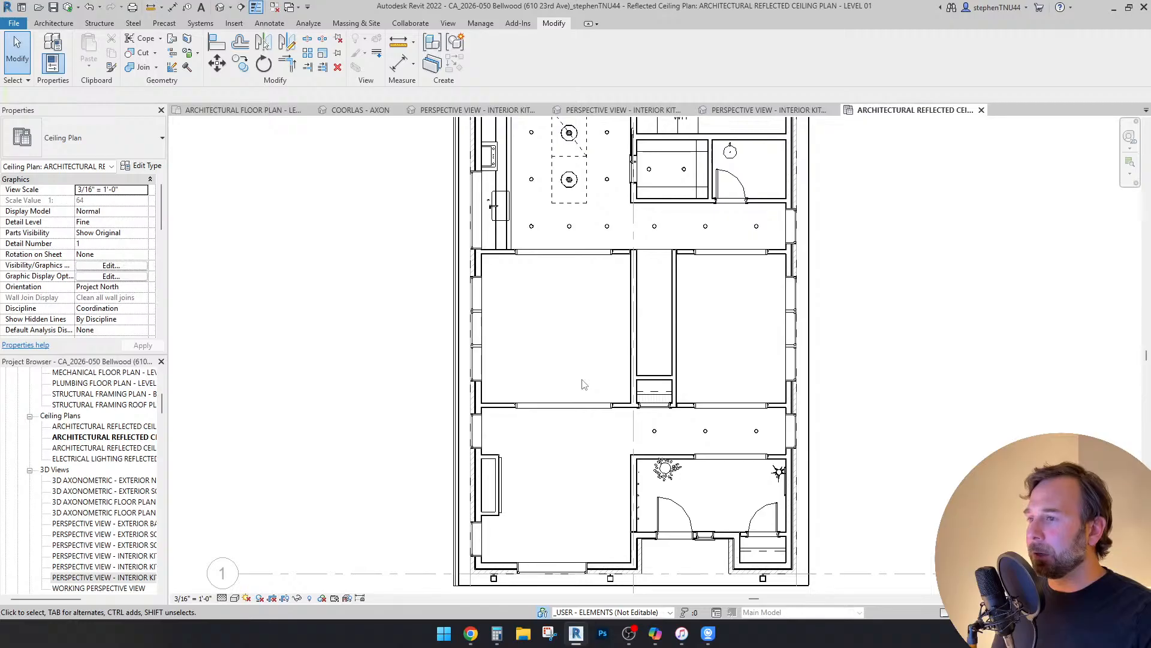
{"action": "scroll", "coordinate": [584, 385], "scroll_direction": "up", "scroll_amount": 1}
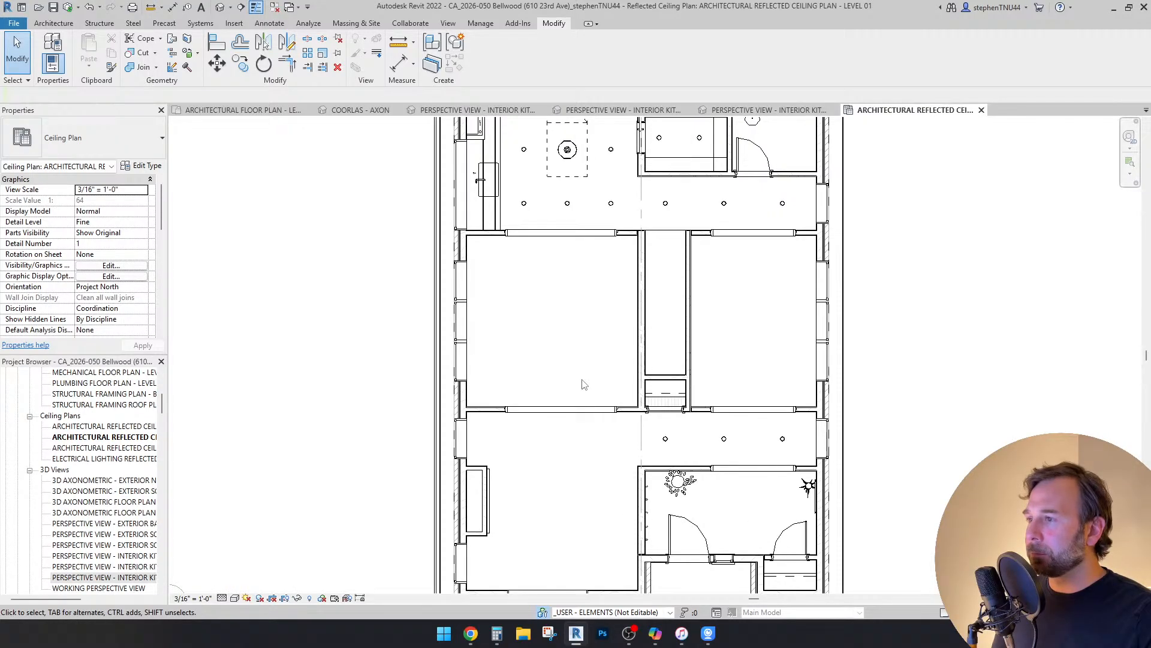
Step: Open the interior kitchen island perspective view and look from the kitchen ceiling lights around to the rear hallway
{"action": "left_click", "coordinate": [746, 111]}
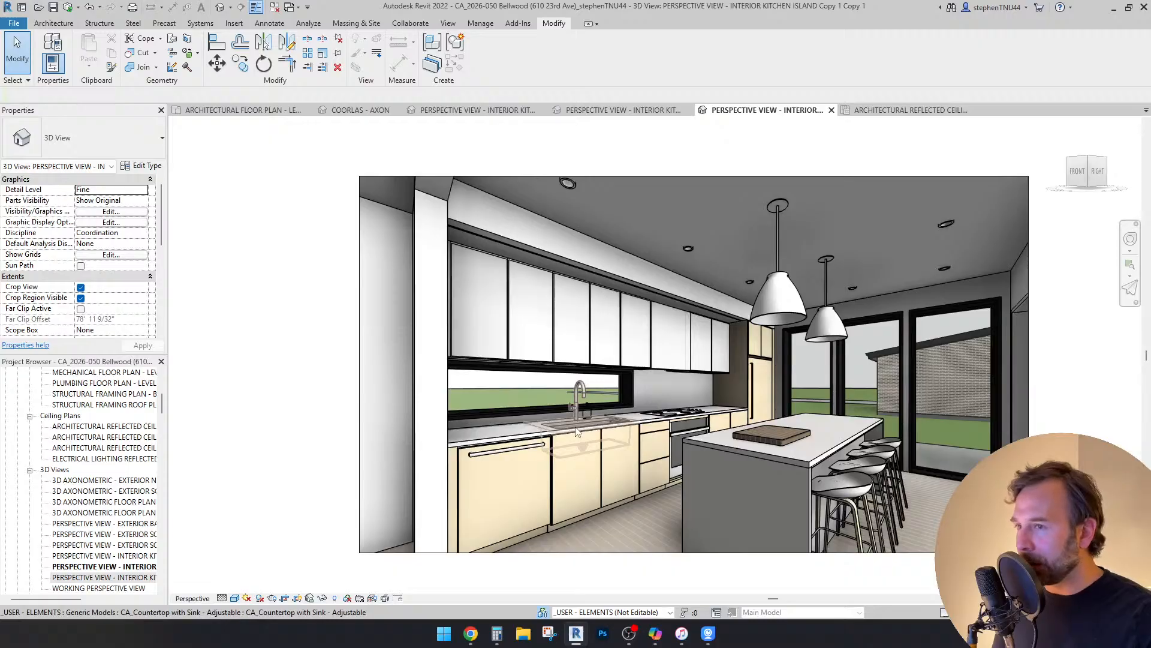
{"action": "key", "text": "F8"}
{"action": "left_click_drag", "start_coordinate": [679, 467], "coordinate": [390, 460]}
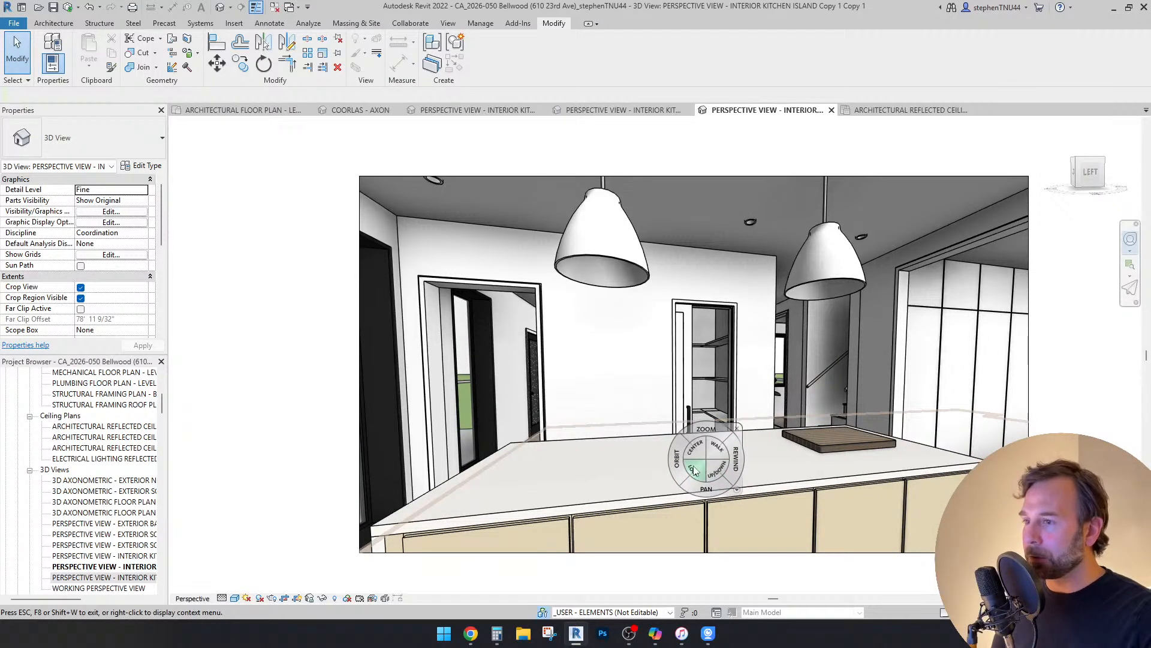
{"action": "left_click_drag", "start_coordinate": [679, 470], "coordinate": [709, 469]}
{"action": "left_click_drag", "start_coordinate": [876, 450], "coordinate": [1103, 466]}
{"action": "left_click_drag", "start_coordinate": [575, 479], "coordinate": [312, 384]}
Step: Walk the perspective camera down the rear hallway and around to the front entry, checking the ceiling downlights
{"action": "key", "text": "shift+w"}
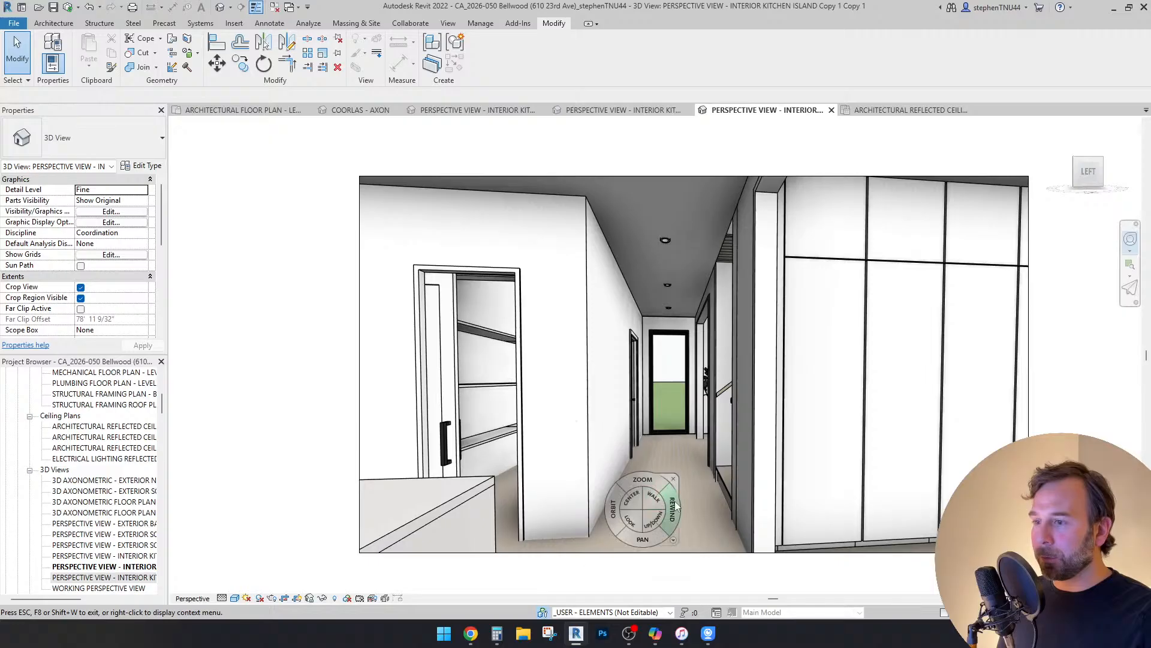
{"action": "left_click_drag", "start_coordinate": [658, 503], "coordinate": [333, 498]}
{"action": "left_click_drag", "start_coordinate": [510, 479], "coordinate": [564, 480]}
{"action": "left_click_drag", "start_coordinate": [717, 475], "coordinate": [1101, 466]}
{"action": "left_click_drag", "start_coordinate": [957, 480], "coordinate": [412, 477]}
{"action": "left_click_drag", "start_coordinate": [631, 487], "coordinate": [593, 474]}
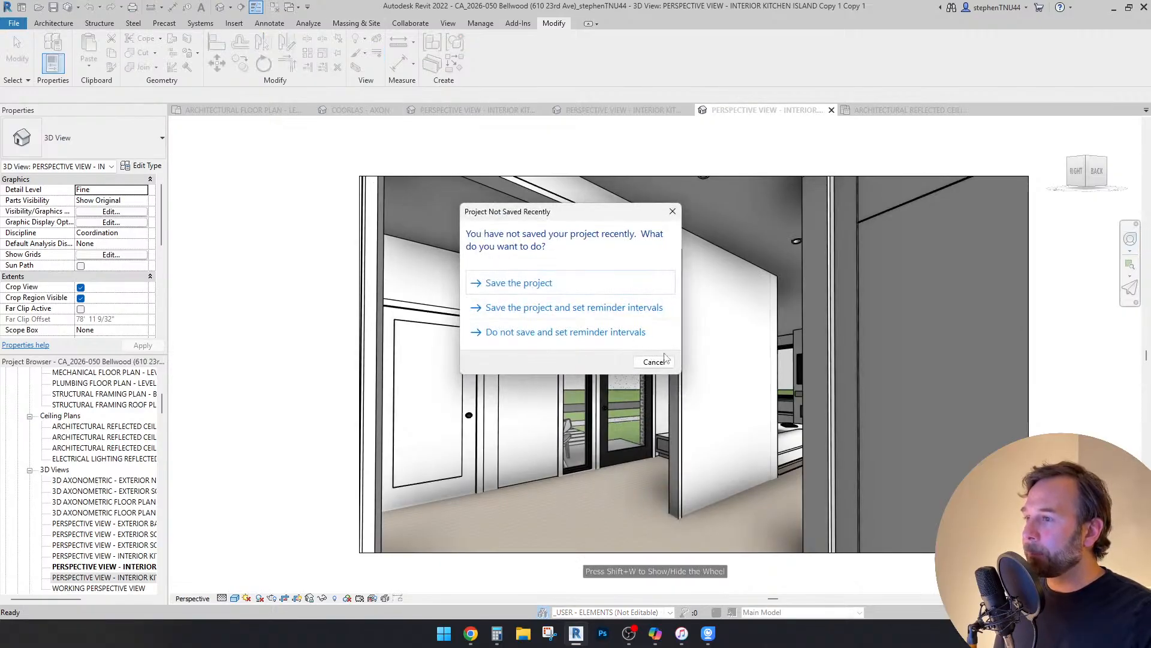
Step: Save the project and leave the Linework command
{"action": "left_click", "coordinate": [586, 282]}
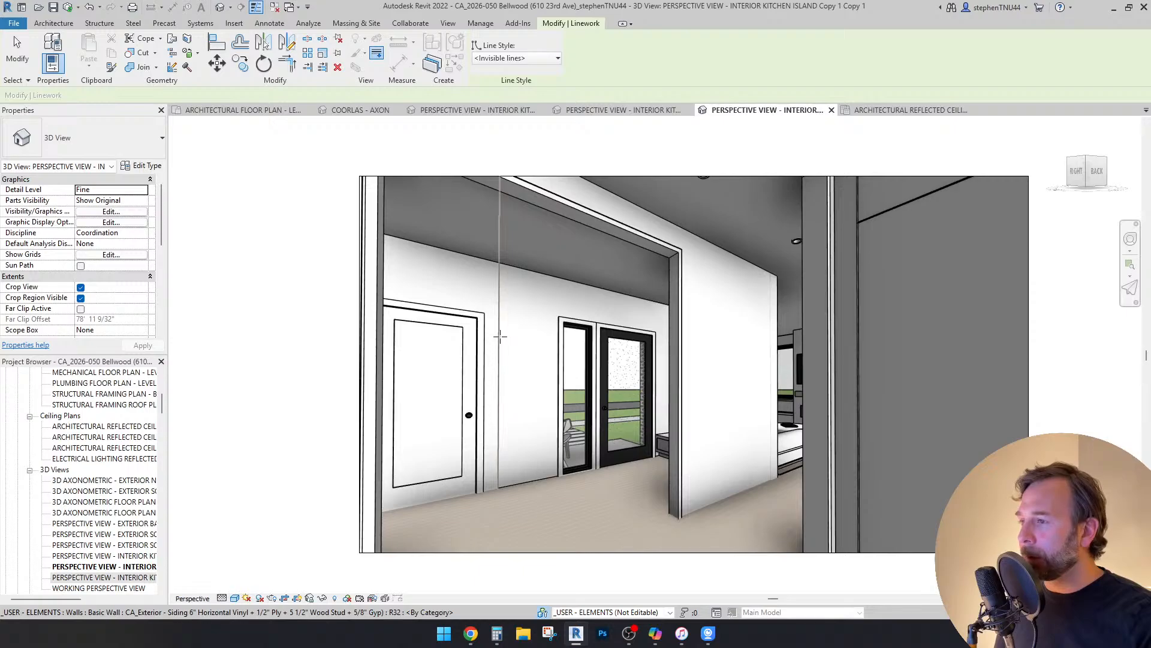
{"action": "left_click", "coordinate": [17, 53]}
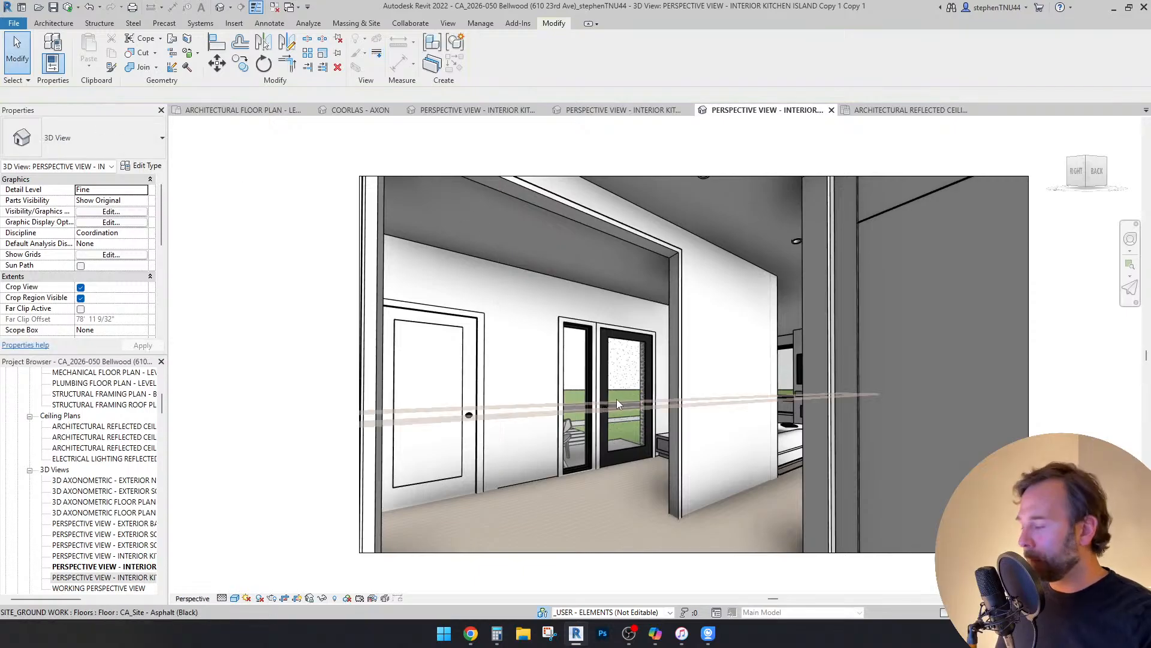
Step: Turn the perspective camera to view the entry doors, the bench and the front hallway ceiling
{"action": "key", "text": "shift+w"}
{"action": "left_click_drag", "start_coordinate": [669, 453], "coordinate": [669, 453]}
{"action": "left_click_drag", "start_coordinate": [755, 475], "coordinate": [829, 478]}
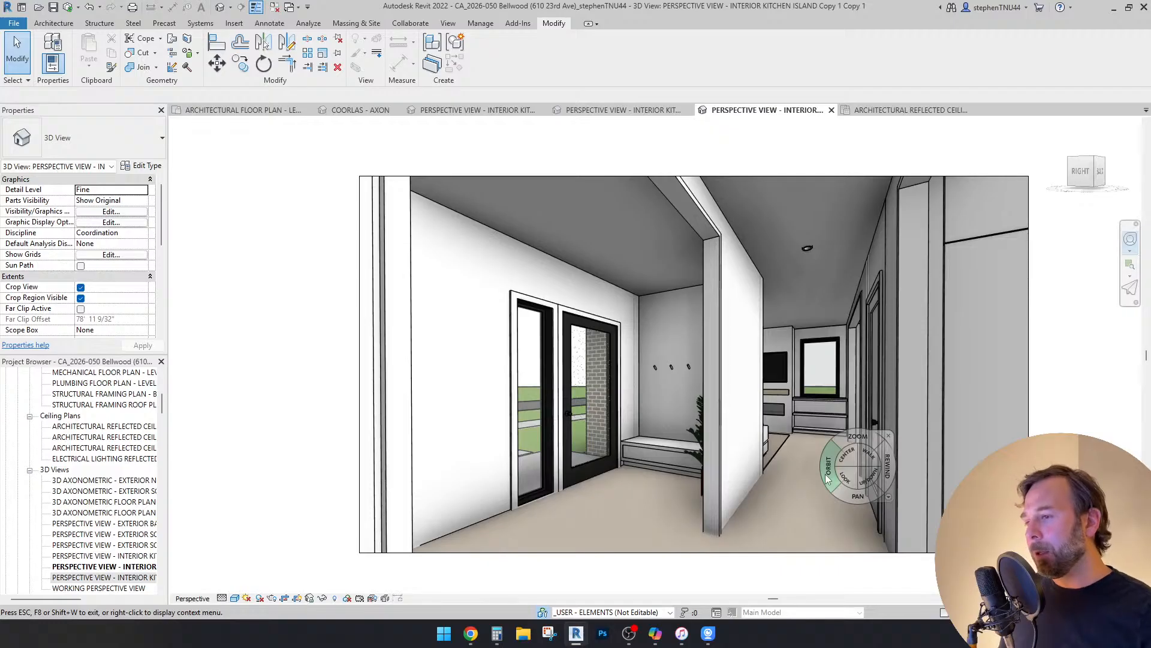
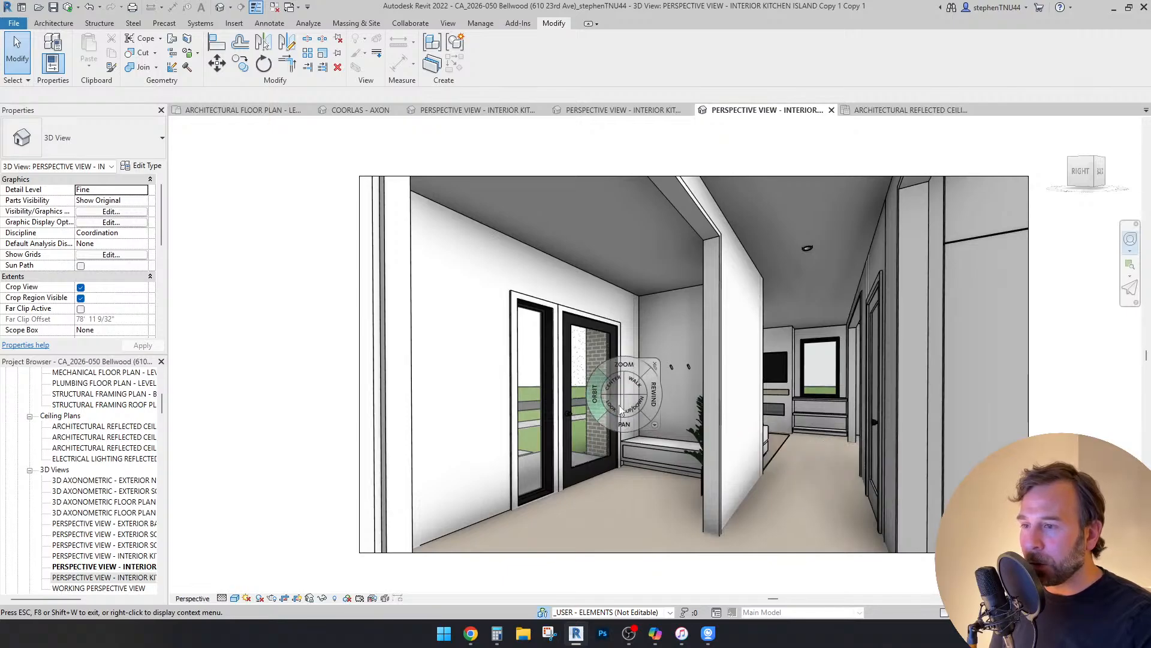
{"action": "scroll", "coordinate": [705, 408], "scroll_direction": "up", "scroll_amount": 1}
{"action": "middle_click_drag", "start_coordinate": [705, 409], "coordinate": [635, 405]}
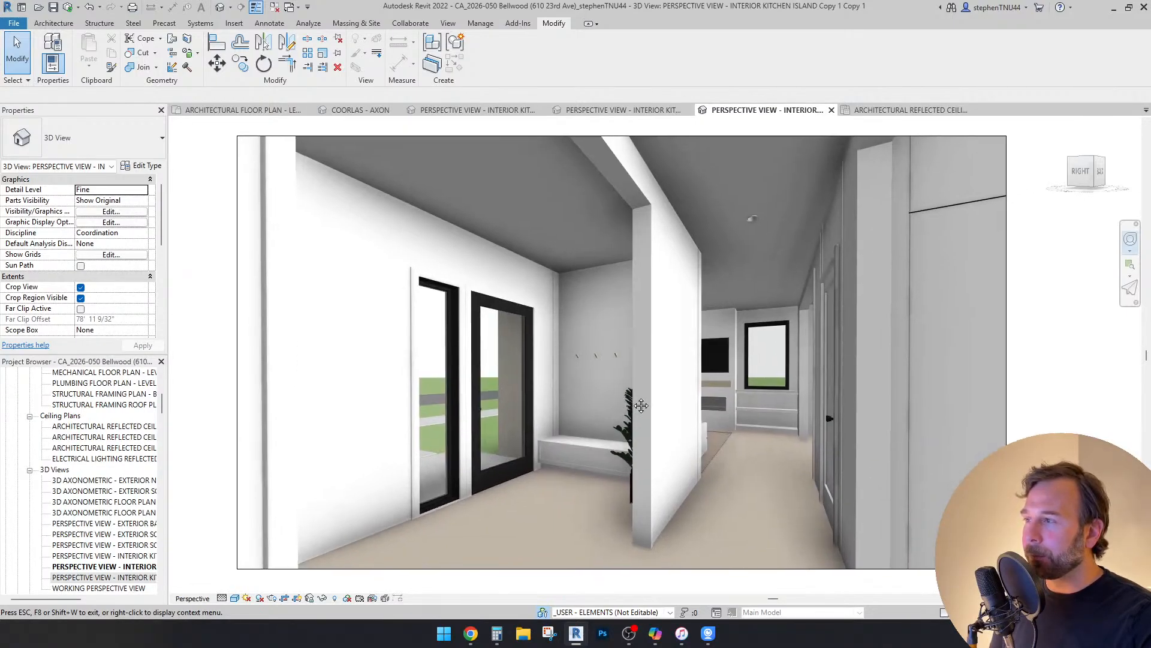
{"action": "left_click", "coordinate": [635, 403]}
Step: Look from the entry into the office, and walk the camera down the hallway to the living room fireplace wall
{"action": "left_click_drag", "start_coordinate": [767, 511], "coordinate": [908, 505]}
{"action": "left_click_drag", "start_coordinate": [791, 482], "coordinate": [1126, 487]}
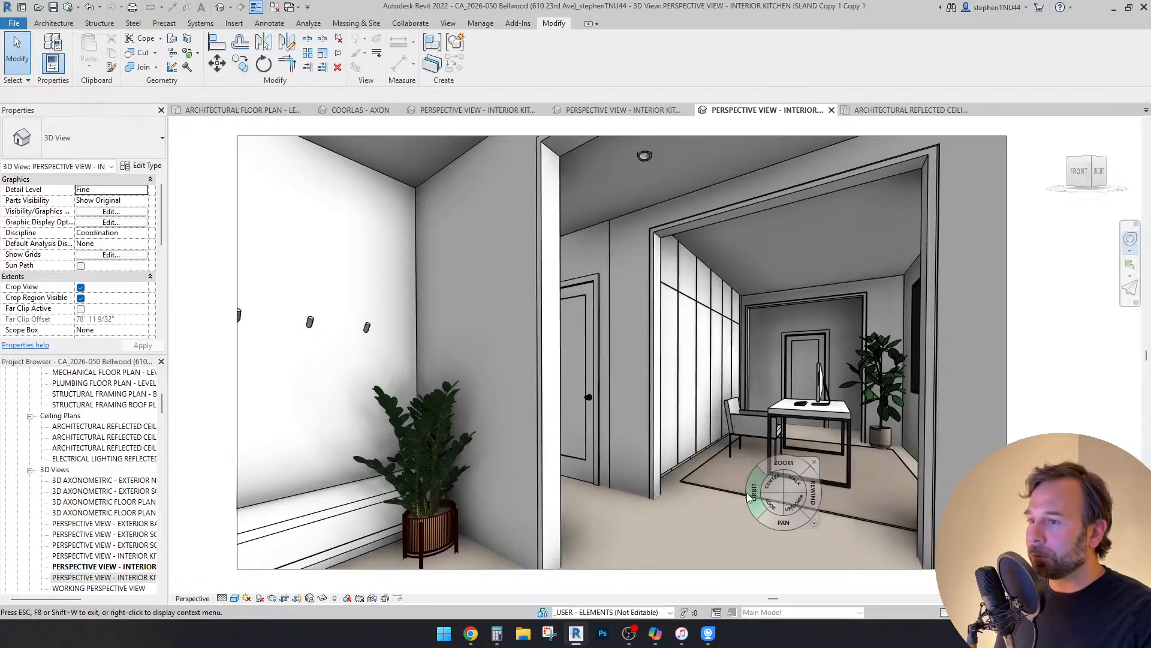
{"action": "left_click_drag", "start_coordinate": [469, 482], "coordinate": [324, 485]}
{"action": "left_click_drag", "start_coordinate": [312, 484], "coordinate": [311, 484]}
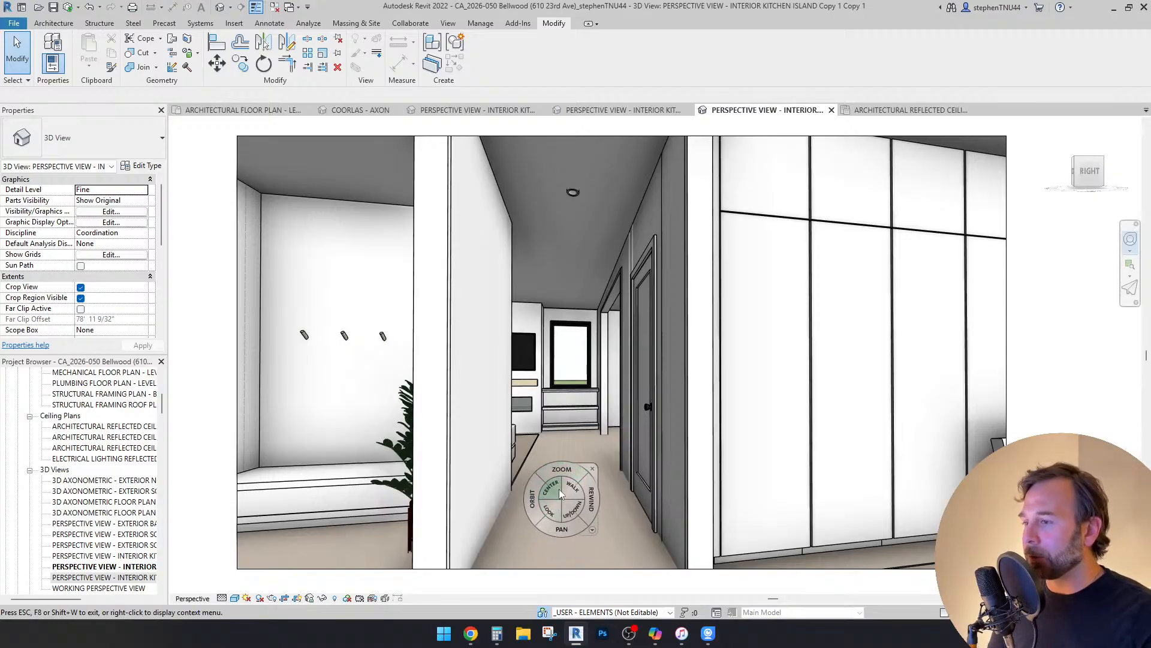
{"action": "left_click", "coordinate": [559, 474]}
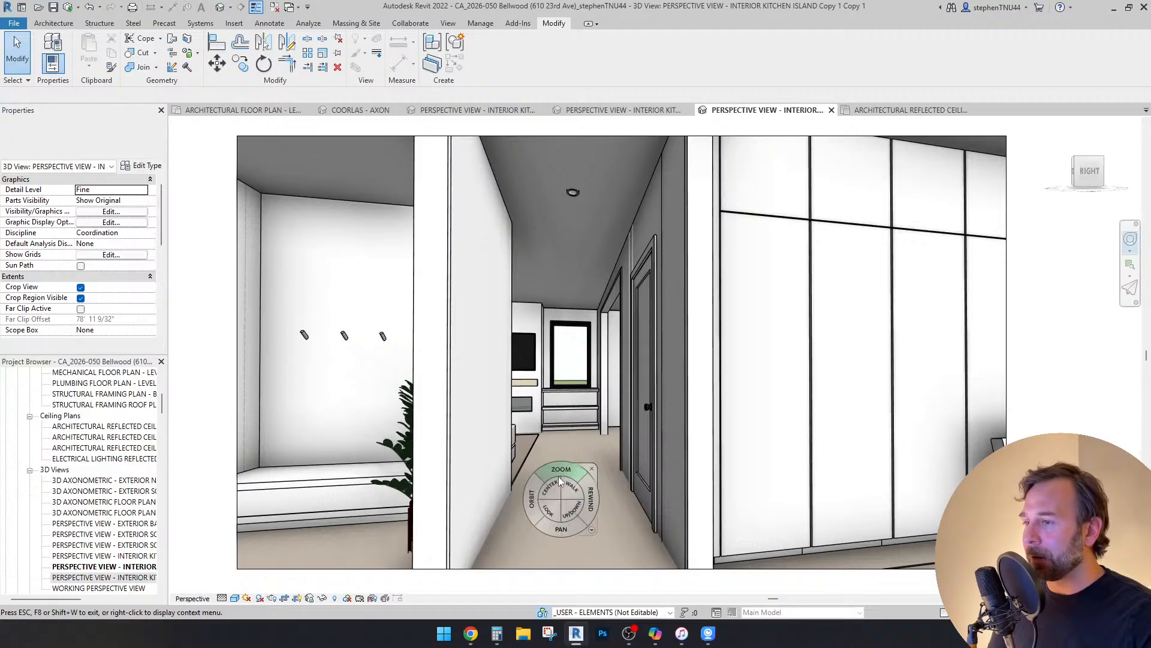
{"action": "left_click_drag", "start_coordinate": [570, 484], "coordinate": [602, 478]}
{"action": "left_click", "coordinate": [17, 51]}
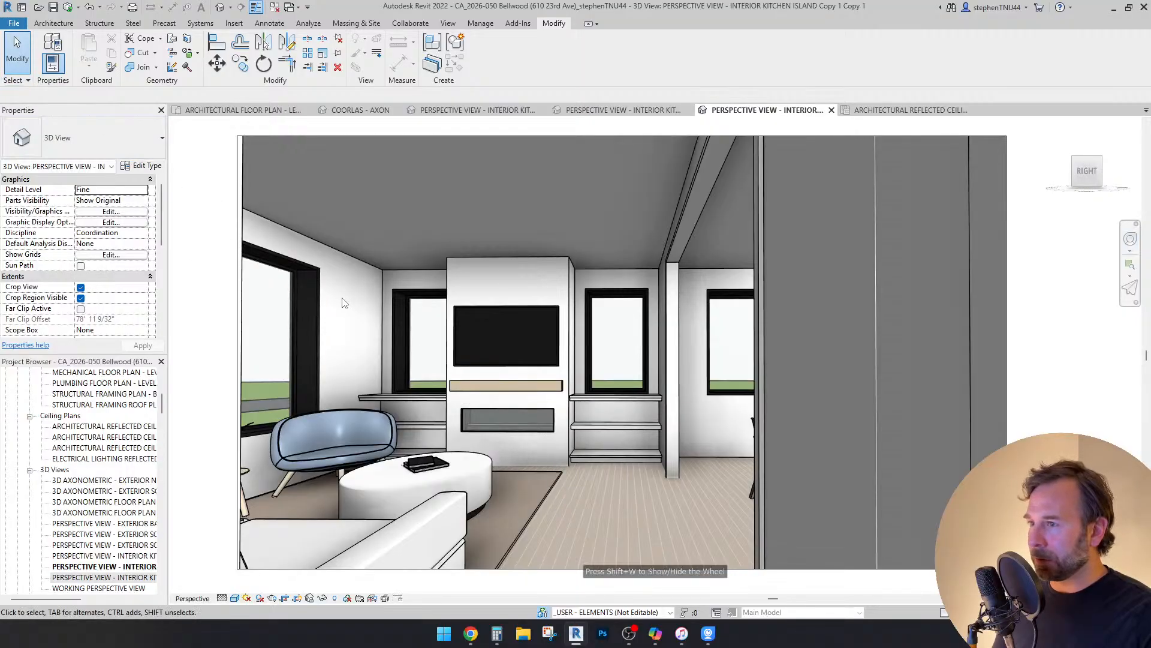
Step: Delete the countertops and shelf units on both sides of the living room fireplace
{"action": "left_click", "coordinate": [588, 400]}
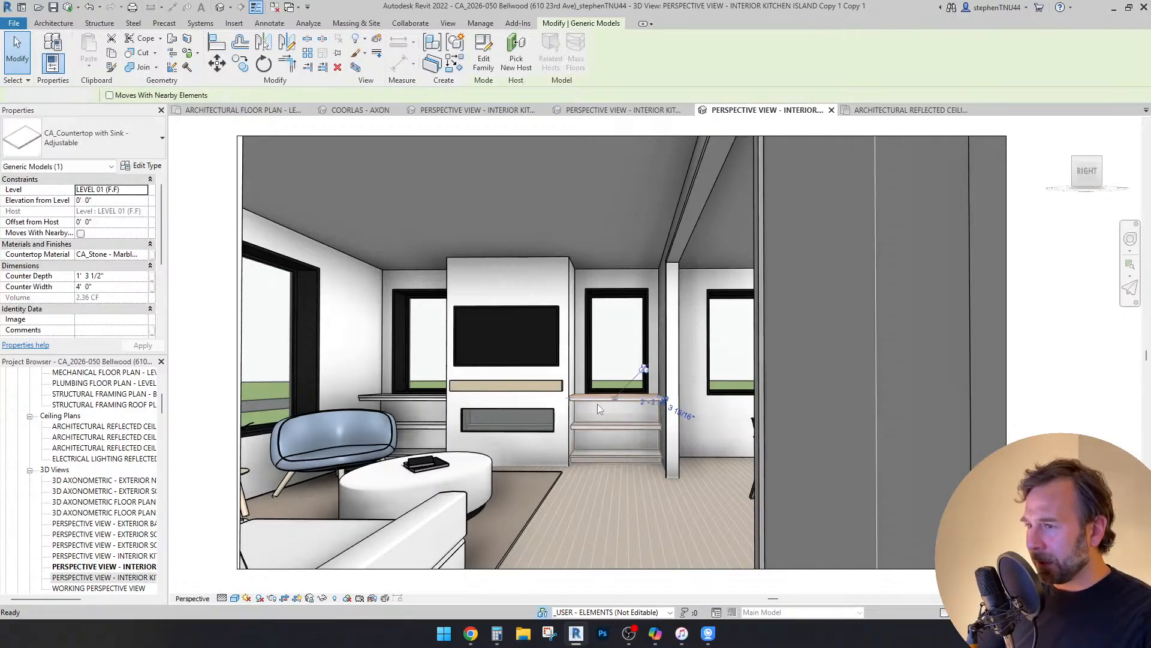
{"action": "key", "text": "Delete"}
{"action": "left_click", "coordinate": [596, 428]}
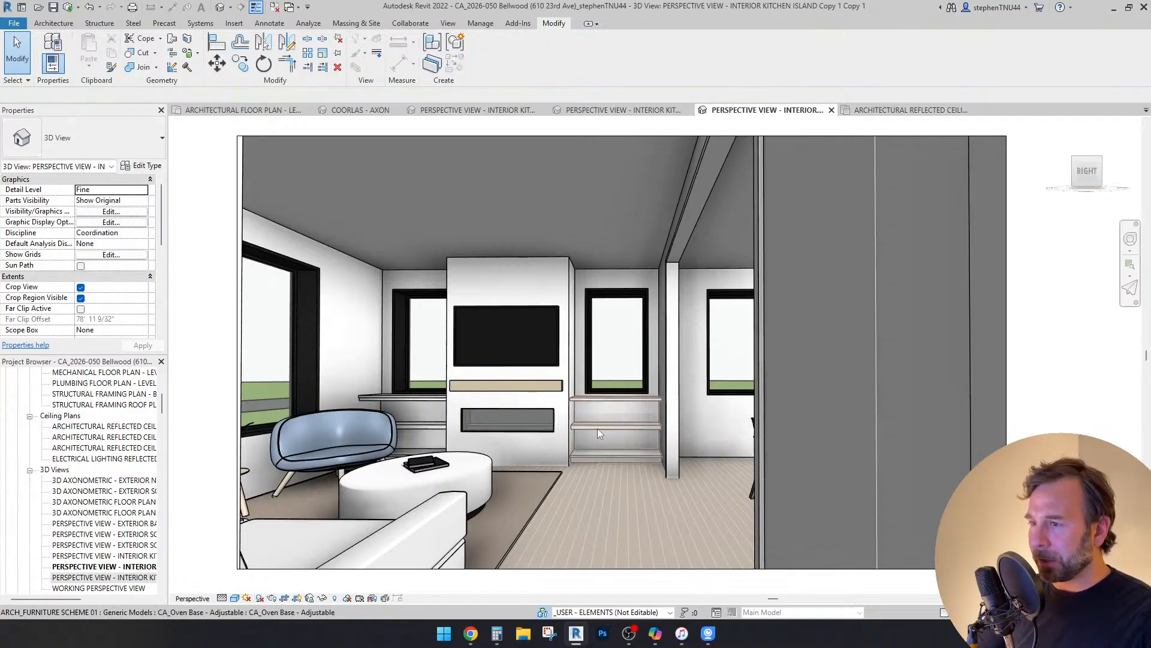
{"action": "key", "text": "Delete"}
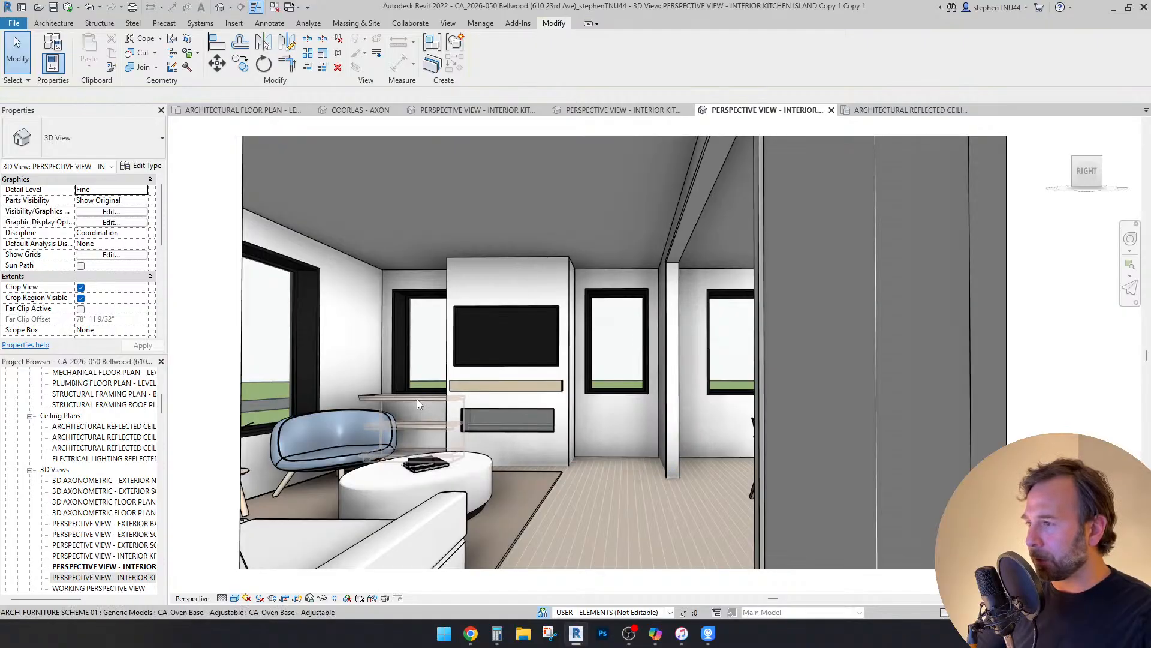
{"action": "left_click", "coordinate": [378, 397]}
{"action": "key", "text": "Delete"}
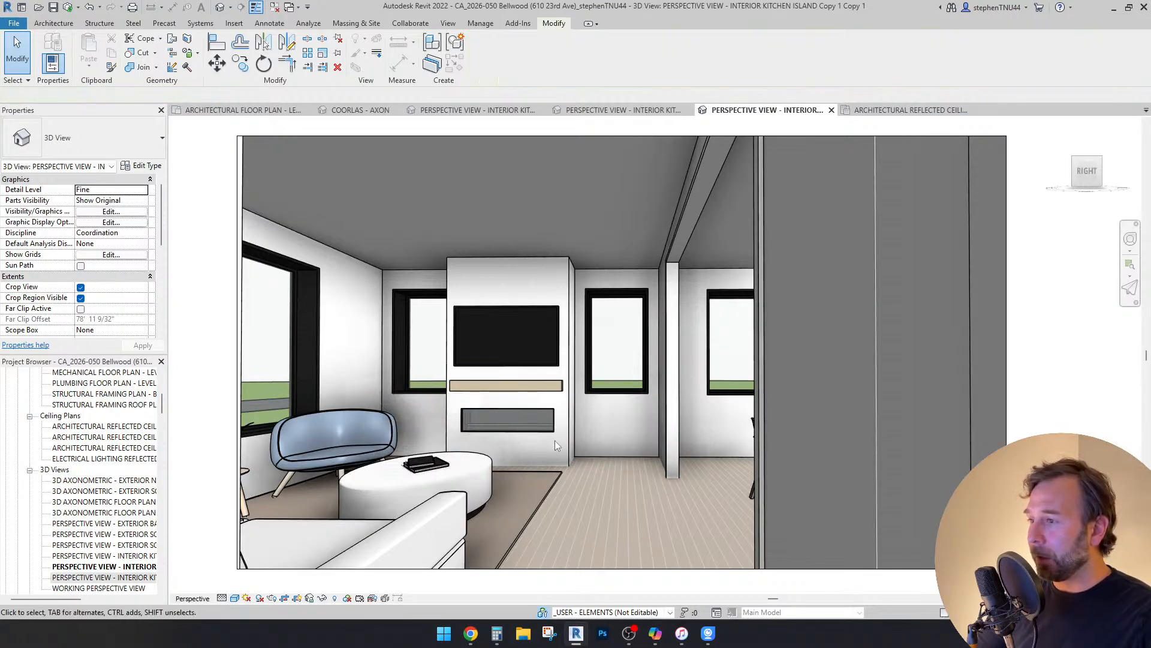
Step: Hide the two casement windows on either side of the living room fireplace in the perspective view
{"action": "left_click", "coordinate": [606, 396]}
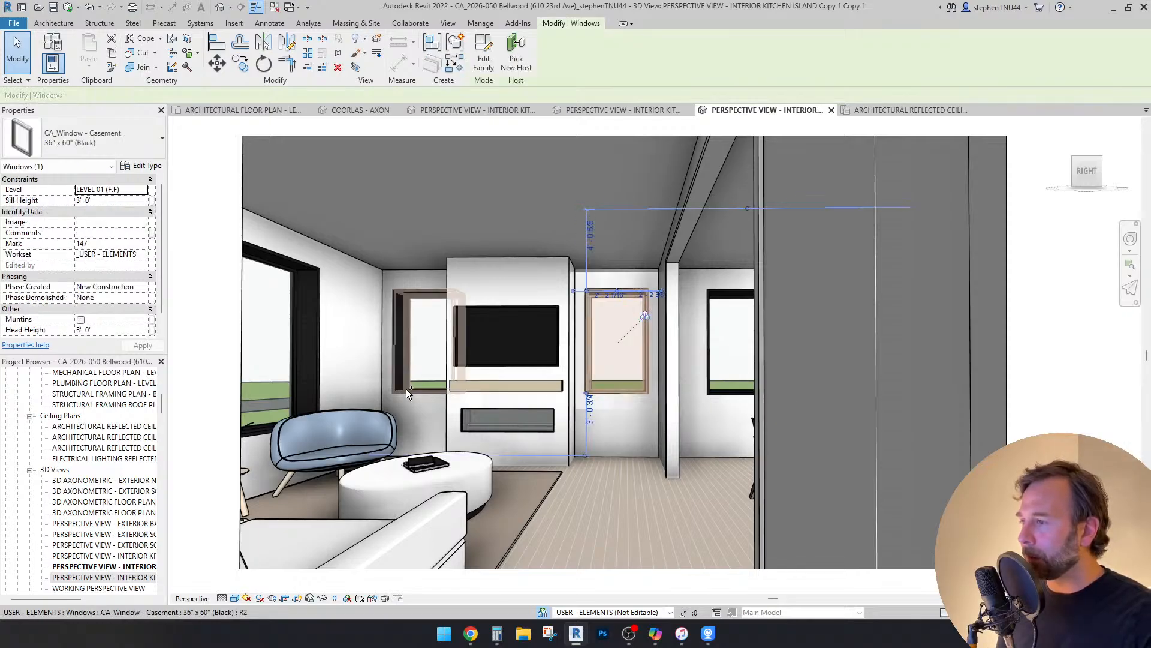
{"action": "left_click", "coordinate": [405, 388], "text": "ctrl"}
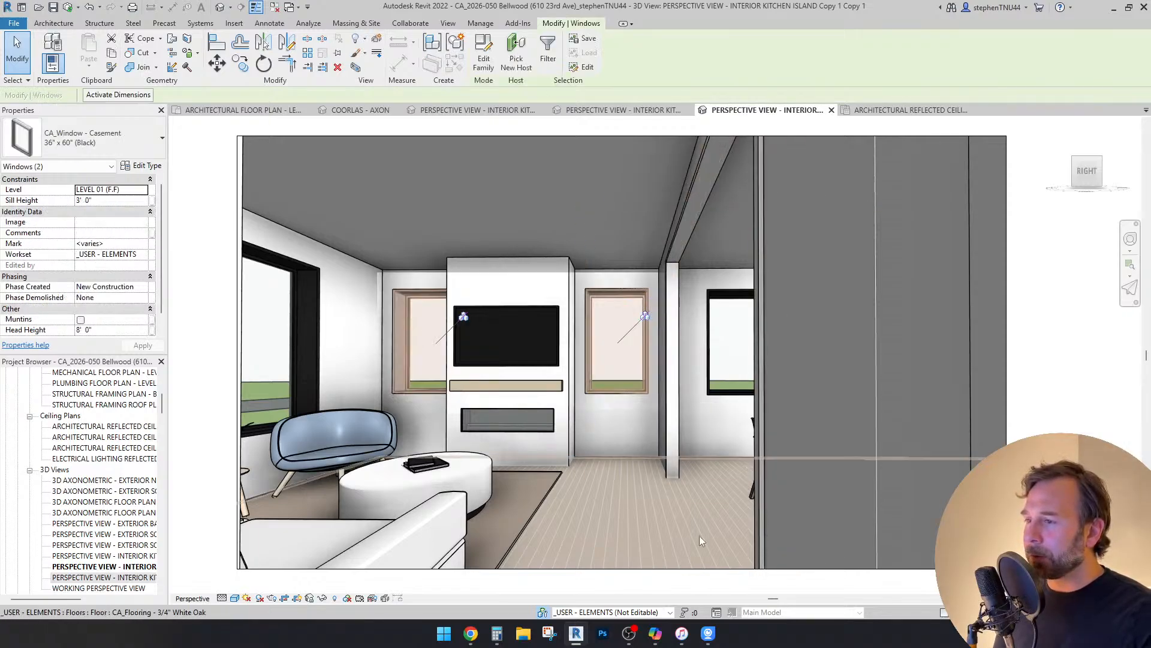
{"action": "key", "text": "Escape"}
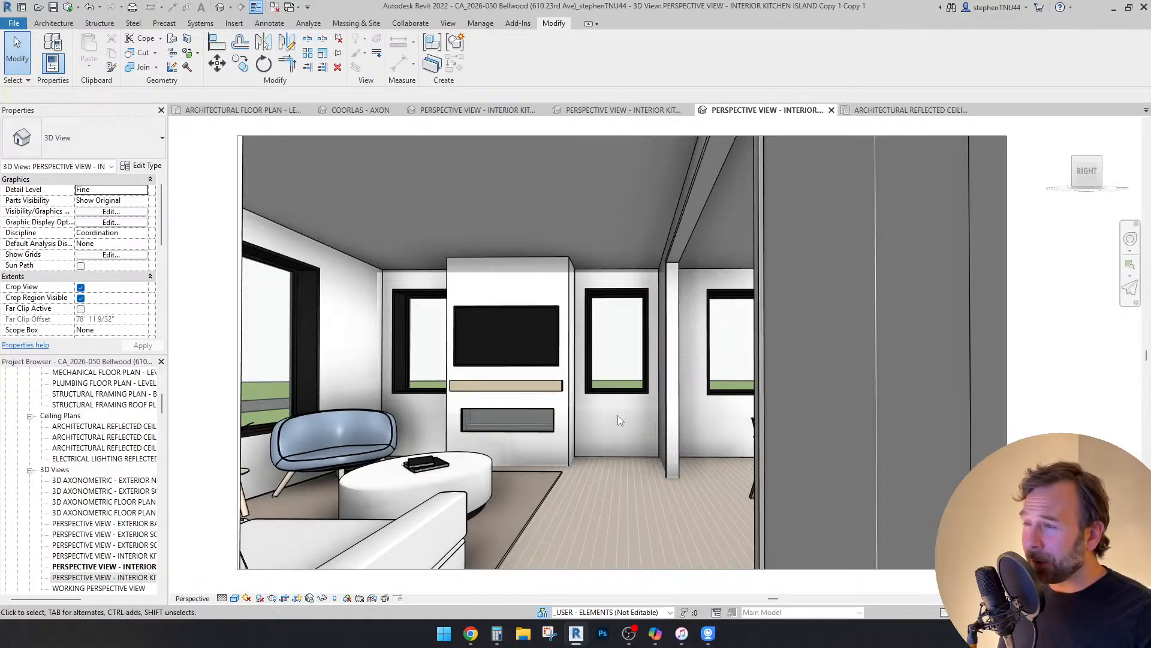
{"action": "left_click", "coordinate": [413, 390]}
{"action": "left_click", "coordinate": [606, 386], "text": "ctrl"}
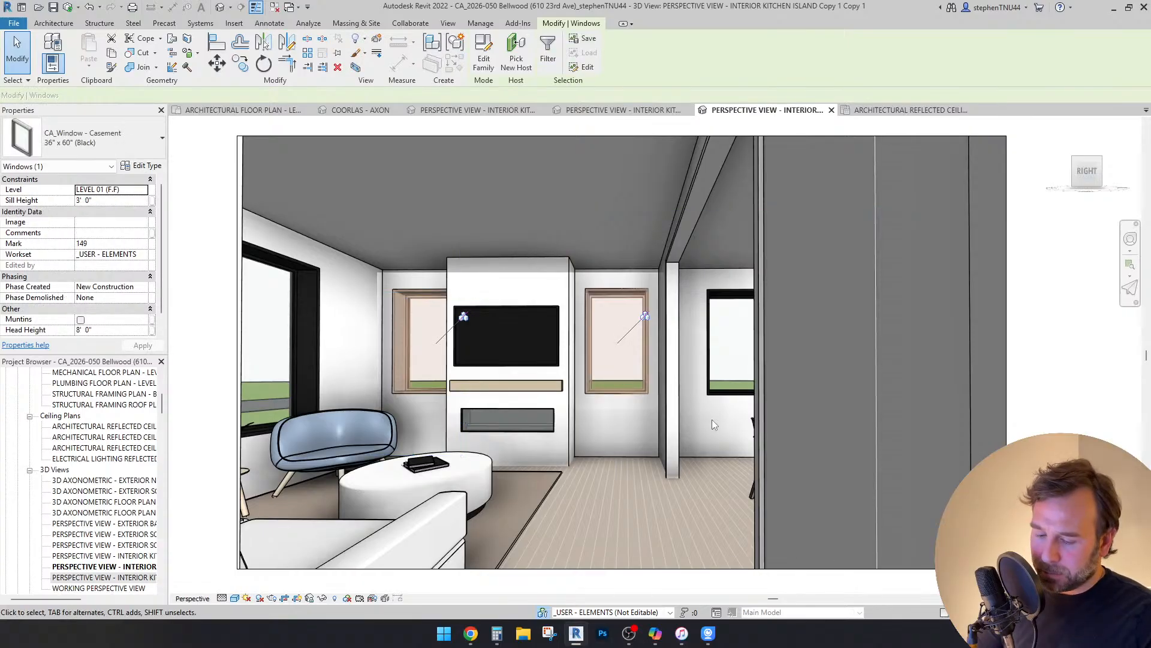
{"action": "key", "text": "e"}
{"action": "key", "text": "h"}
{"action": "key", "text": "Escape"}
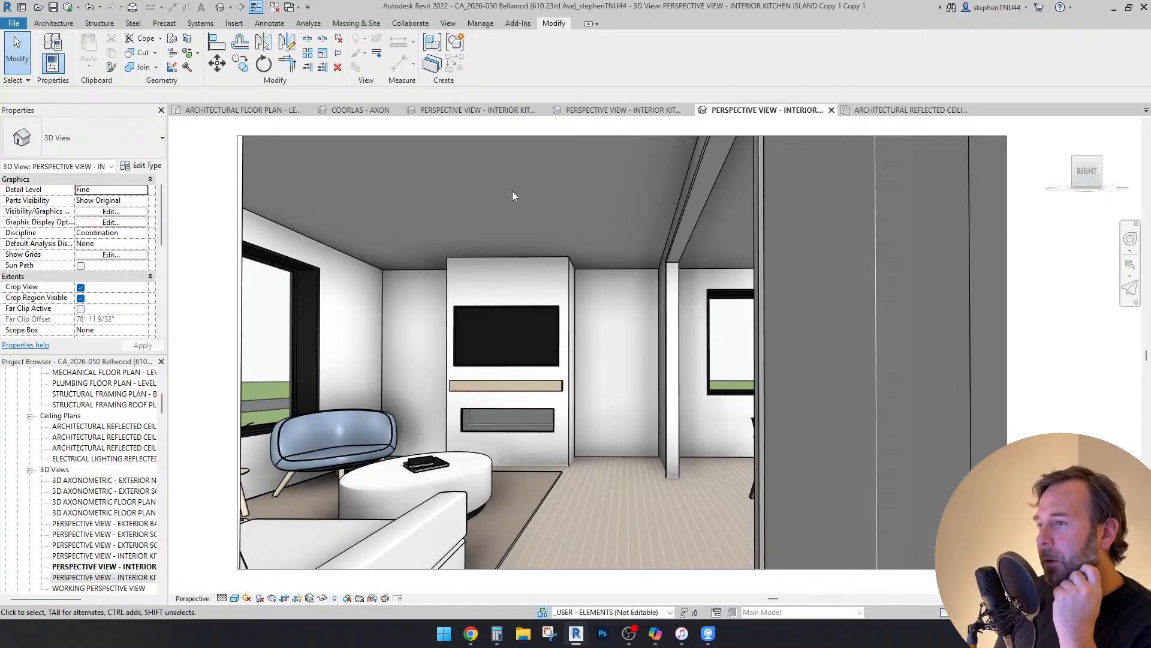
Step: Try hiding the partition wall beside the living room, and undo the hiding of both the wall and the fireplace windows
{"action": "left_click", "coordinate": [681, 187]}
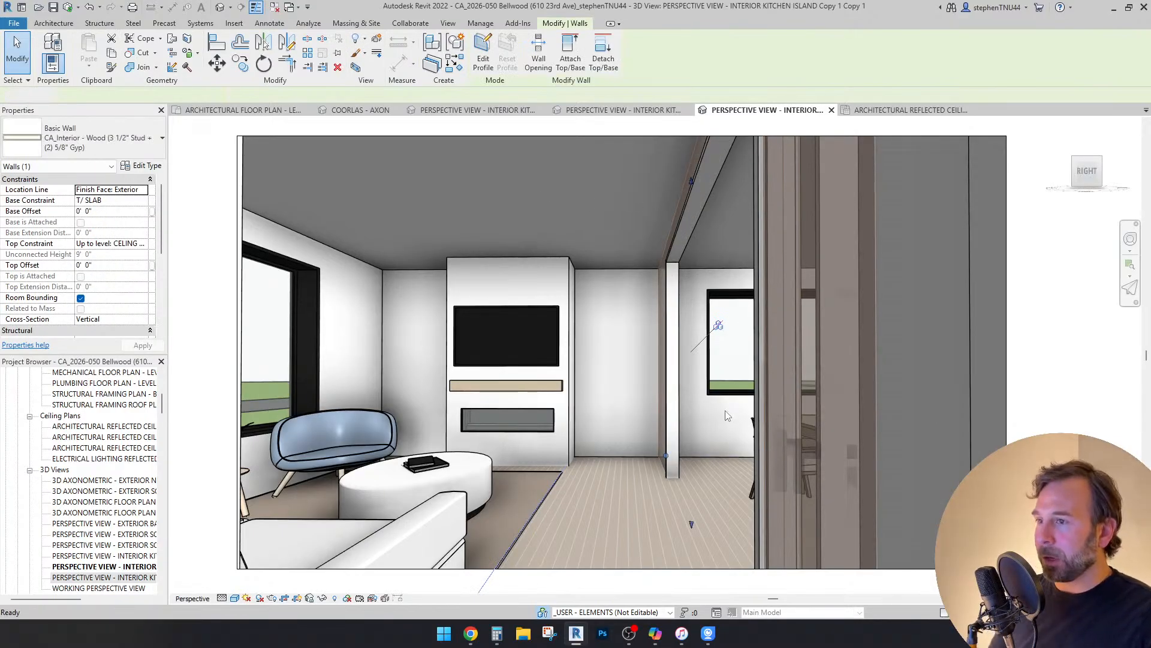
{"action": "key", "text": "e"}
{"action": "key", "text": "h"}
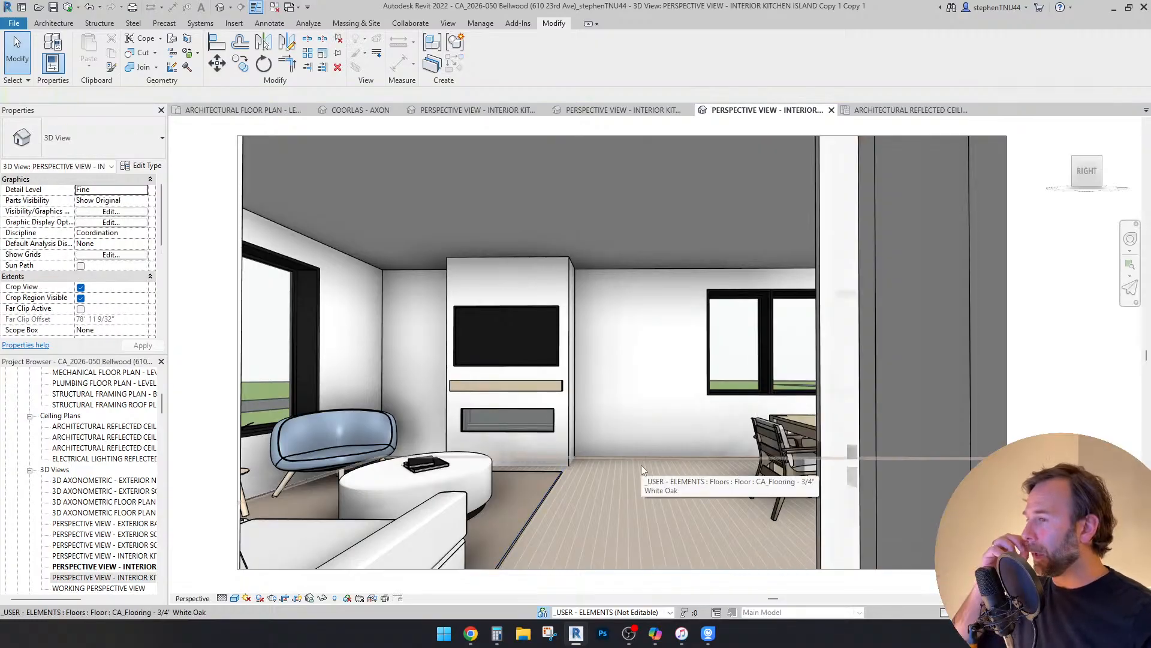
{"action": "key", "text": "ctrl+z"}
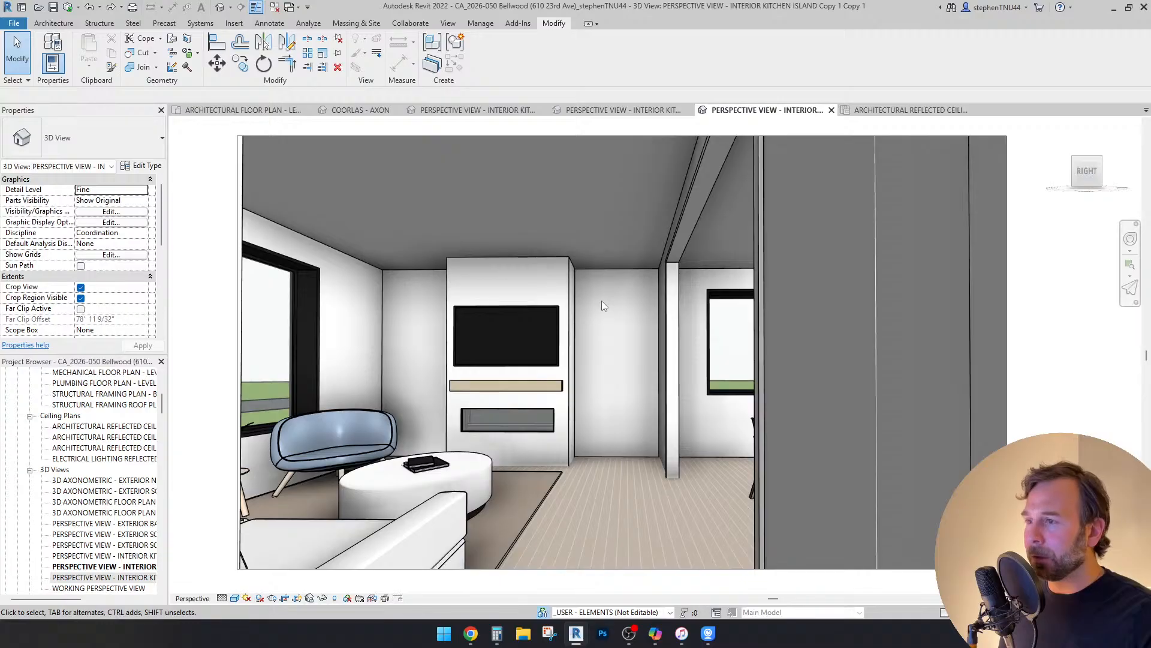
{"action": "key", "text": "ctrl+z"}
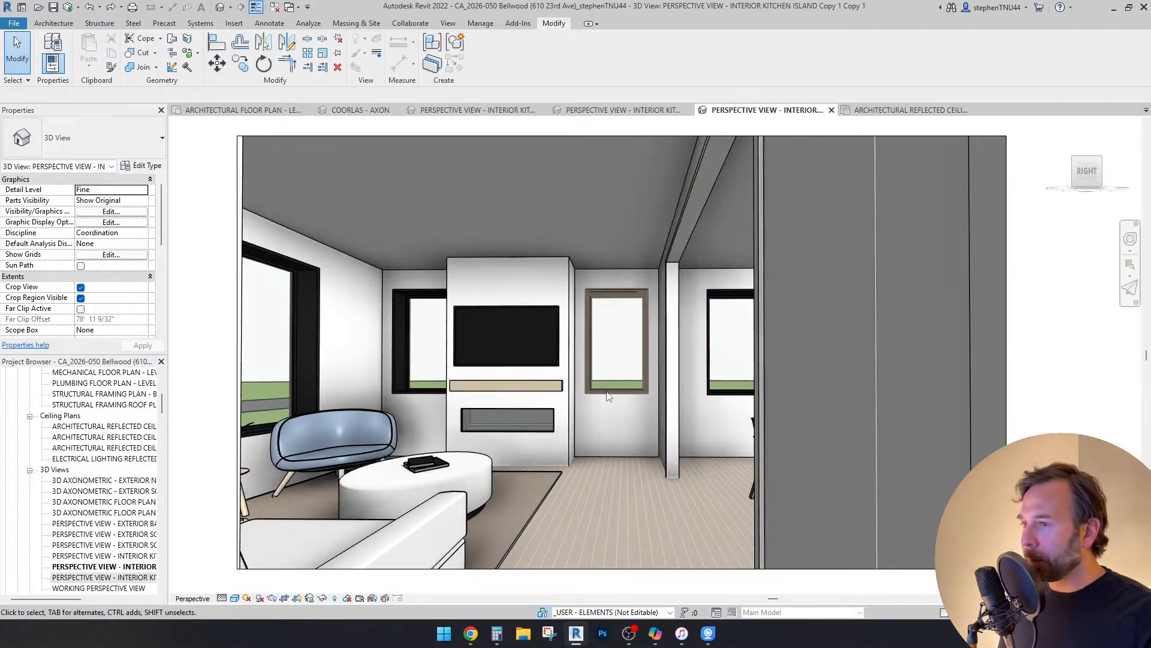
Step: In the COORLAS - AXON view, match the two casement windows on the fireplace-side exterior wall to the fixed 36" x 96" - Black type
{"action": "left_click", "coordinate": [359, 109]}
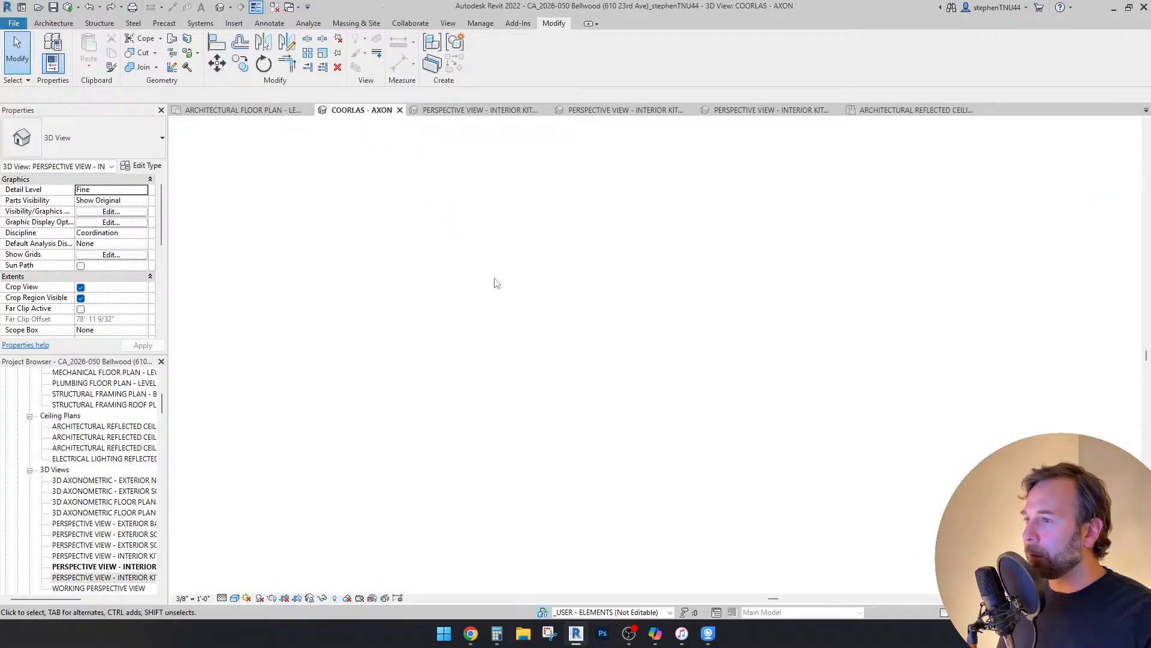
{"action": "middle_click_drag", "start_coordinate": [487, 315], "coordinate": [659, 514], "text": "shift"}
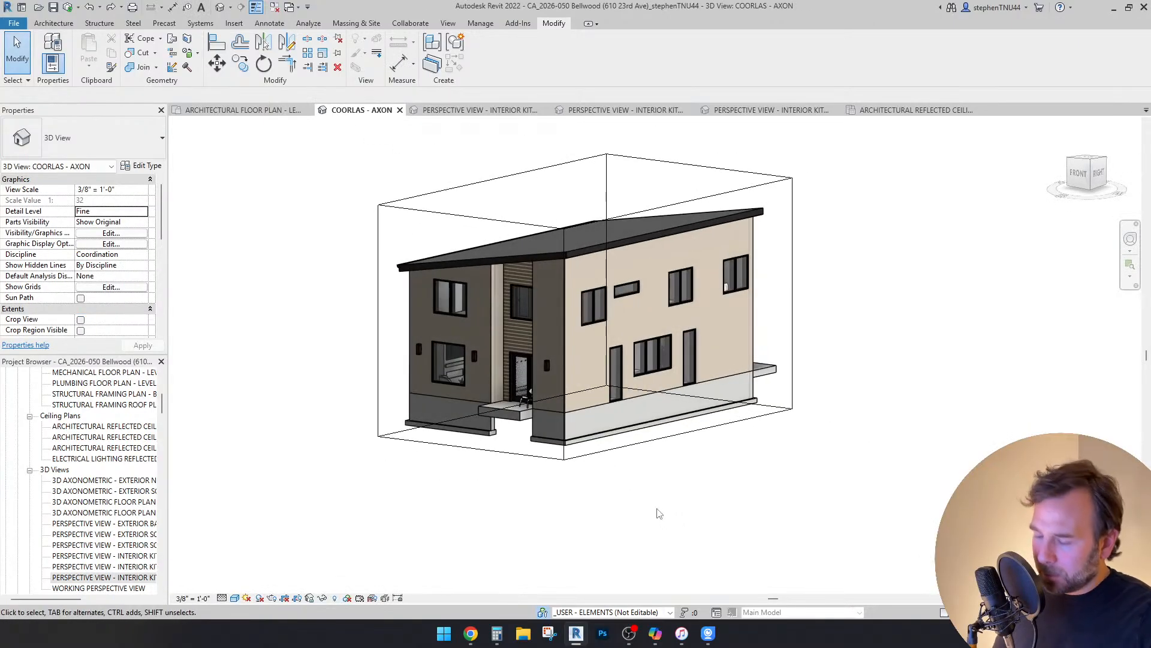
{"action": "key", "text": "m"}
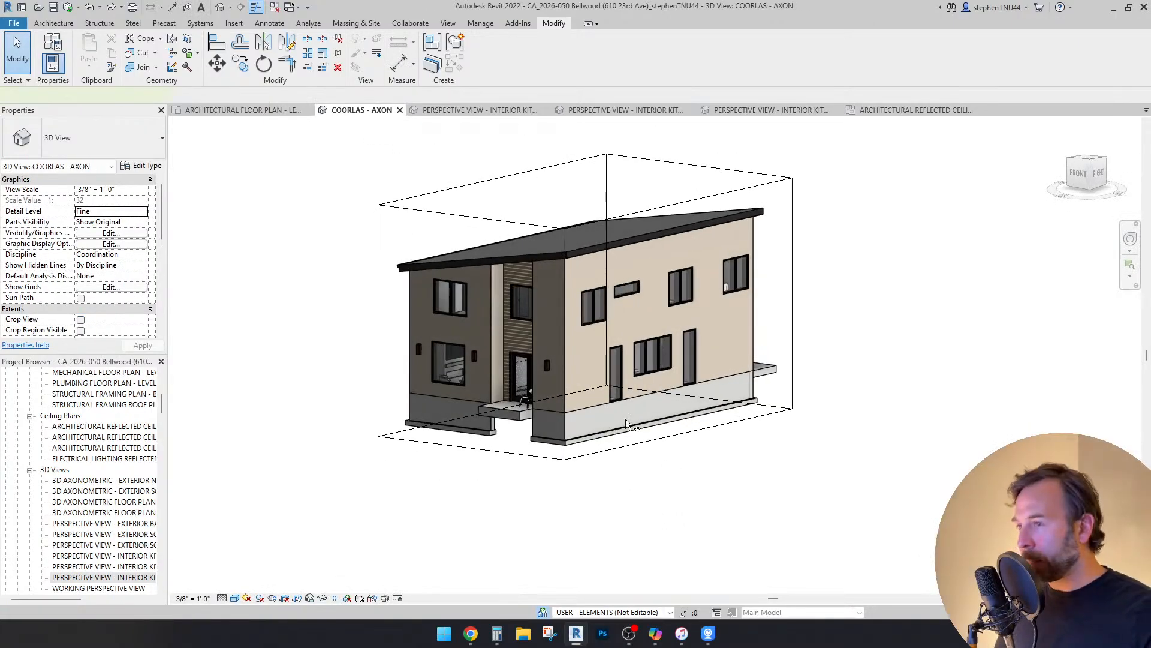
{"action": "key", "text": "a"}
{"action": "left_click", "coordinate": [617, 354]}
{"action": "middle_click_drag", "start_coordinate": [535, 414], "coordinate": [595, 384], "text": "shift"}
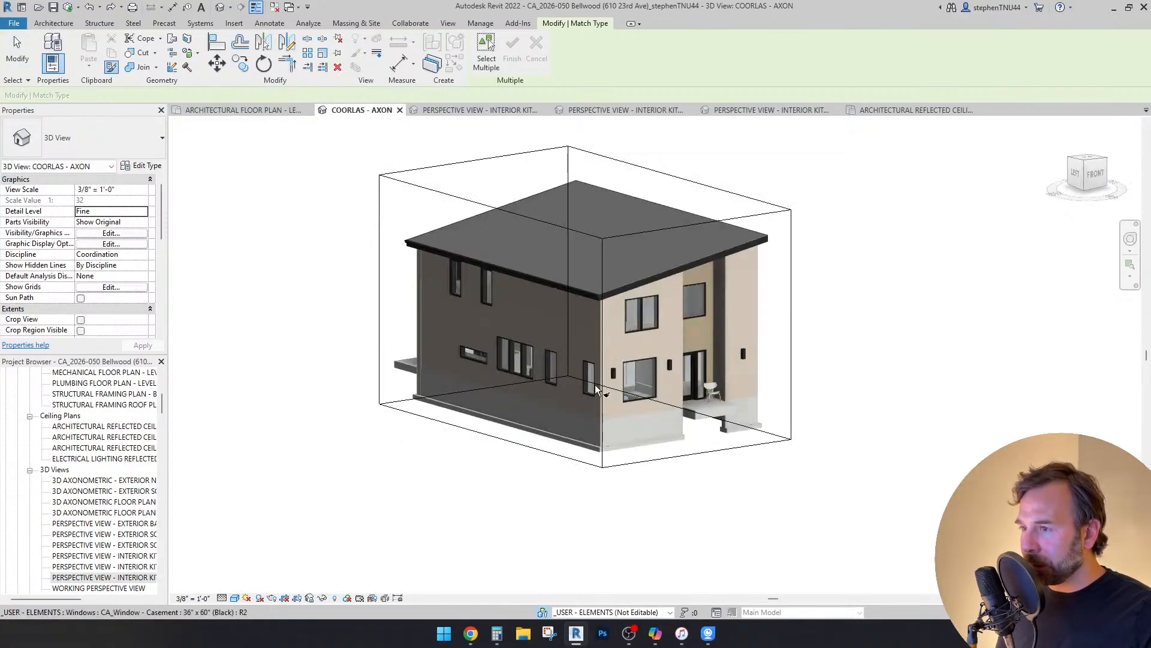
{"action": "key", "text": "Escape"}
Step: Change both tall windows on the fireplace-side wall to the fixed 36" x 84" - Black type with a 1' sill height
{"action": "left_click", "coordinate": [551, 339]}
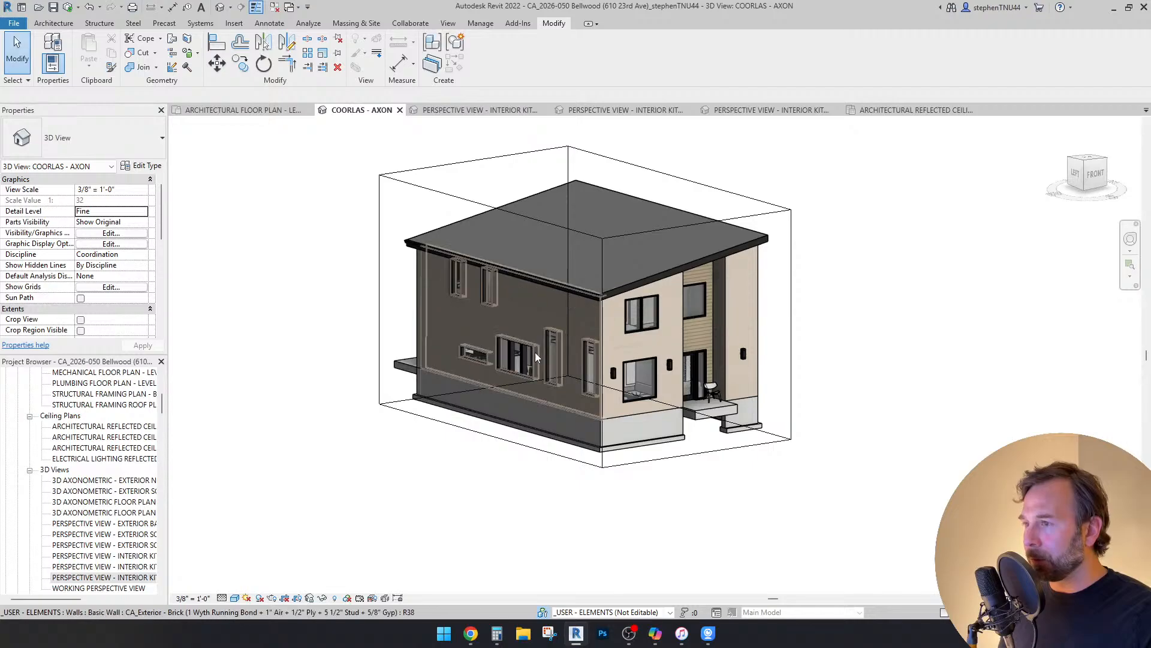
{"action": "scroll", "coordinate": [542, 349], "scroll_direction": "up", "scroll_amount": 2}
{"action": "left_click", "coordinate": [608, 339], "text": "ctrl"}
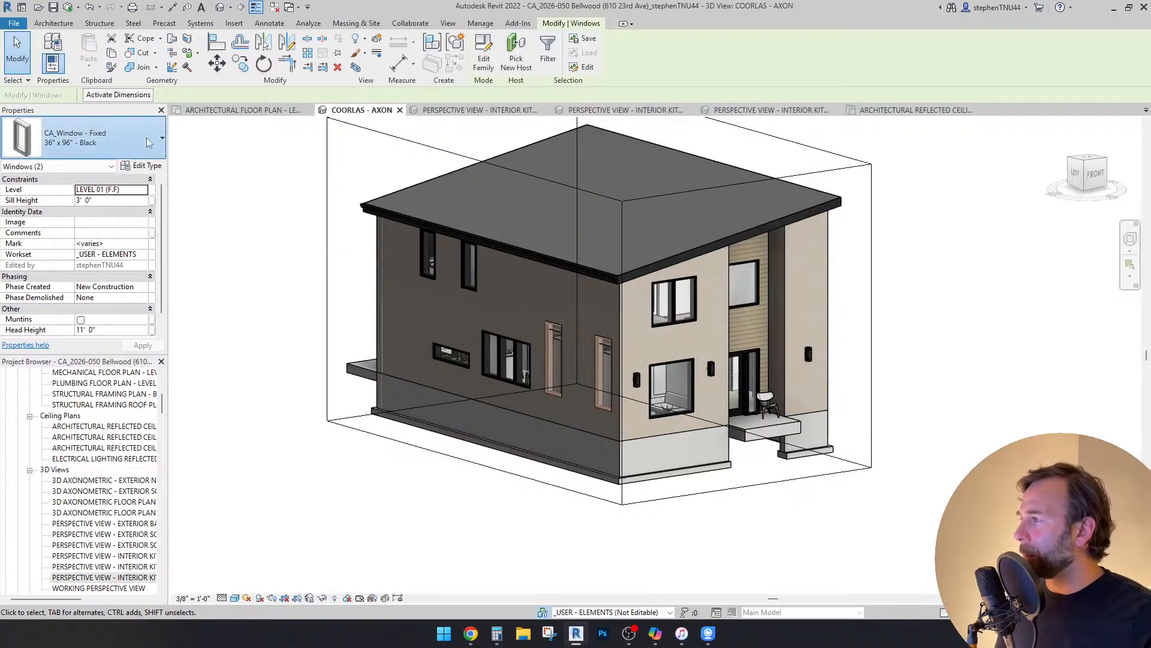
{"action": "left_click", "coordinate": [149, 142]}
{"action": "scroll", "coordinate": [141, 213], "scroll_direction": "up", "scroll_amount": 1}
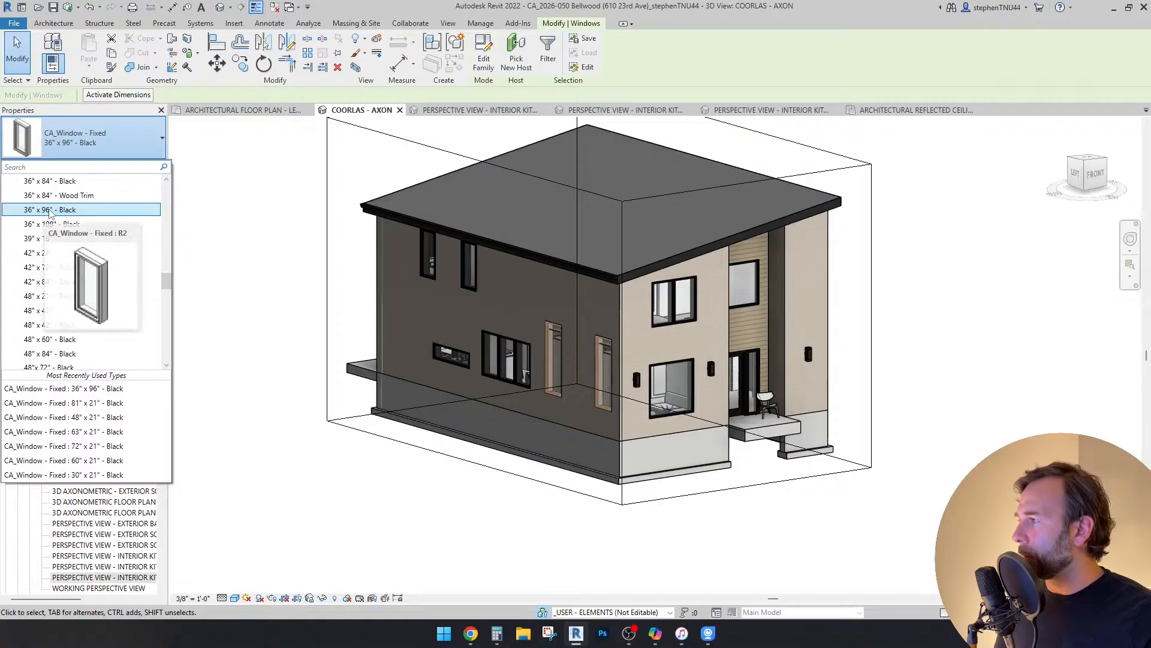
{"action": "left_click", "coordinate": [74, 183]}
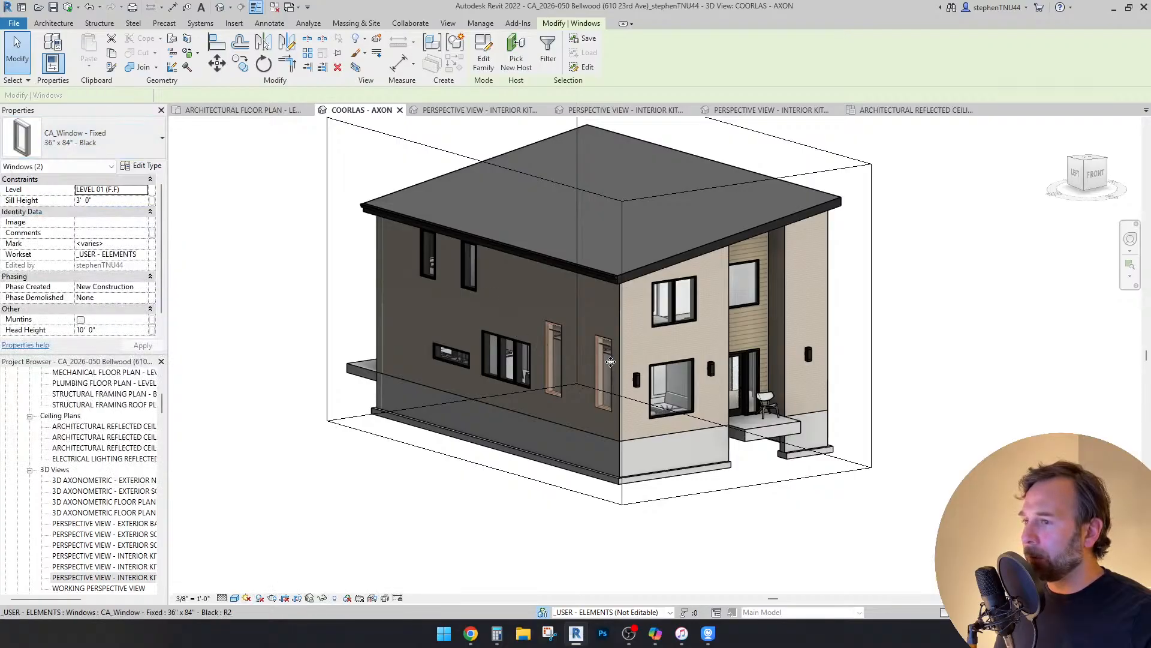
{"action": "left_click", "coordinate": [113, 201]}
{"action": "type", "text": "1"}
{"action": "key", "text": "Return"}
{"action": "left_click", "coordinate": [765, 499]}
Step: Match the two 36" x 96" windows on the opposite side wall to the fixed 36" x 84" - Black type
{"action": "middle_click_drag", "start_coordinate": [748, 539], "coordinate": [547, 488], "text": "shift"}
{"action": "middle_click_drag", "start_coordinate": [608, 524], "coordinate": [630, 509], "text": "shift"}
{"action": "key", "text": "m"}
{"action": "key", "text": "a"}
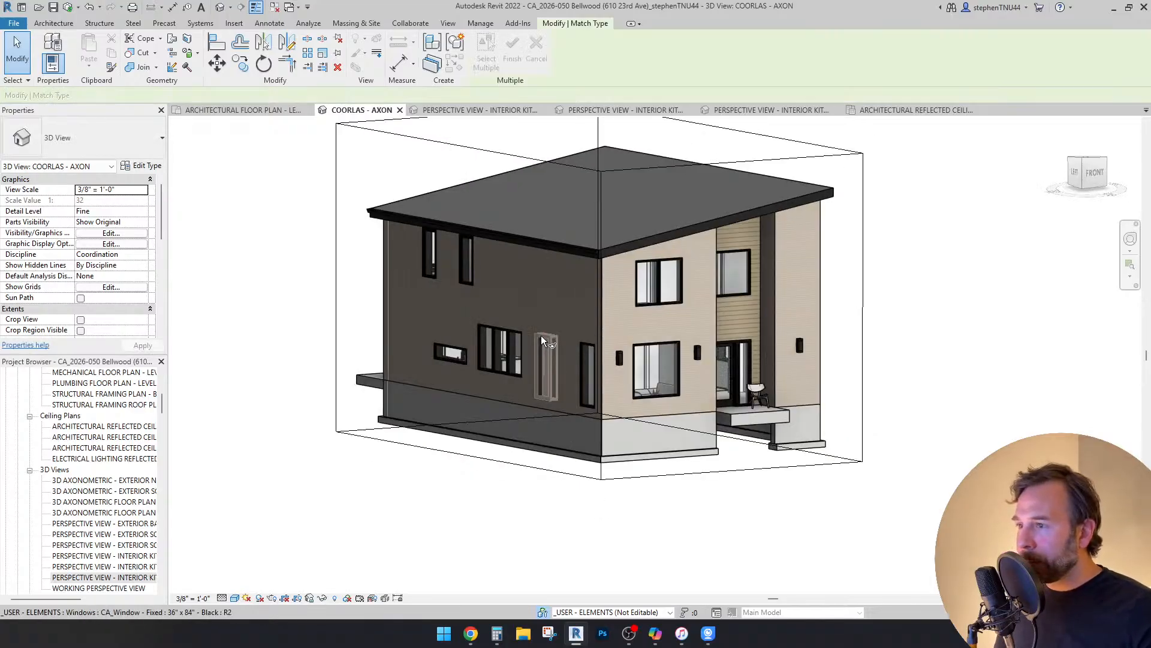
{"action": "middle_click_drag", "start_coordinate": [542, 354], "coordinate": [580, 403], "text": "shift"}
{"action": "left_click", "coordinate": [639, 360]}
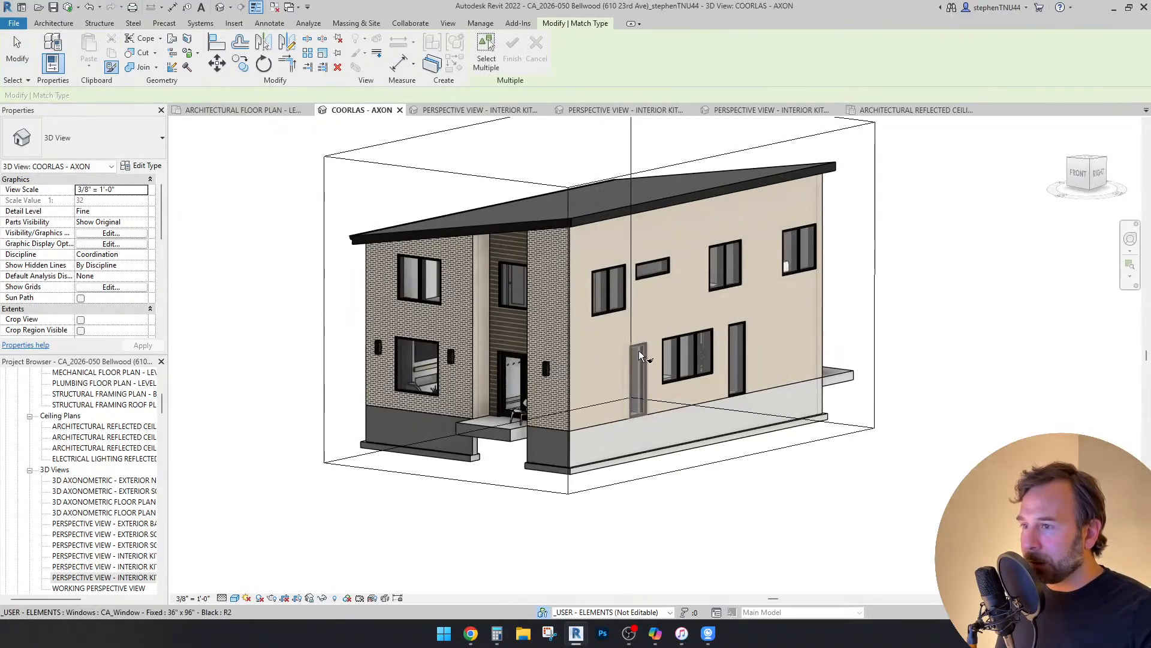
{"action": "left_click", "coordinate": [733, 401]}
{"action": "key", "text": "Escape"}
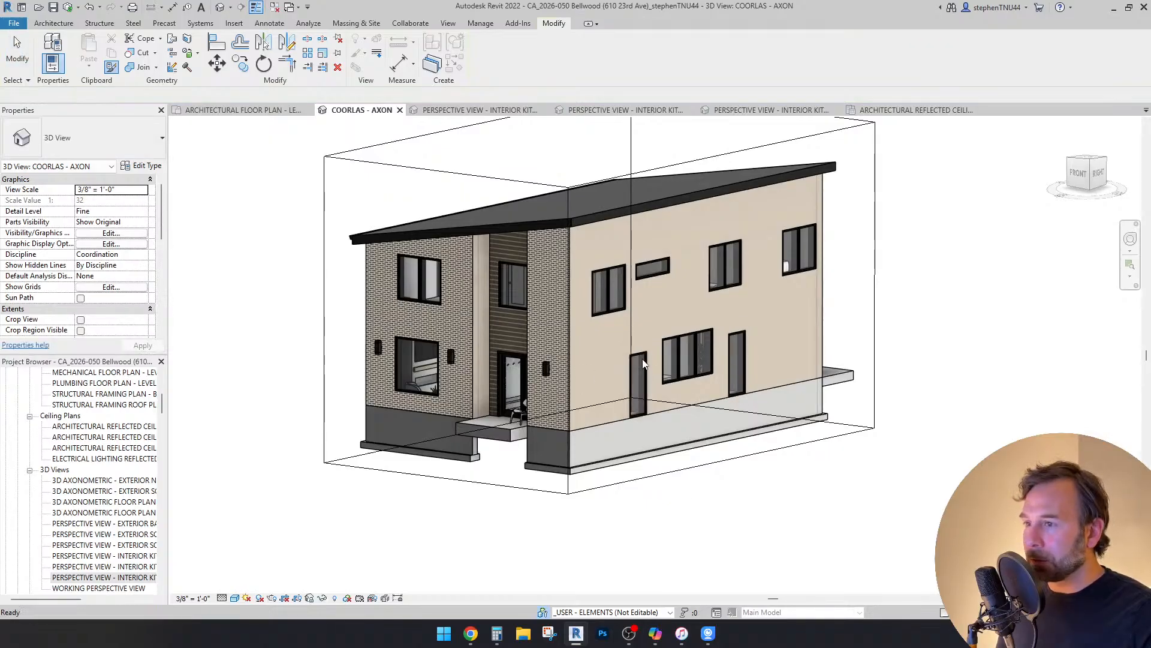
Step: Raise the sill height of the two 36" x 84" windows on the opposite side wall
{"action": "left_click", "coordinate": [642, 363]}
{"action": "middle_click_drag", "start_coordinate": [782, 449], "coordinate": [749, 462], "text": "shift"}
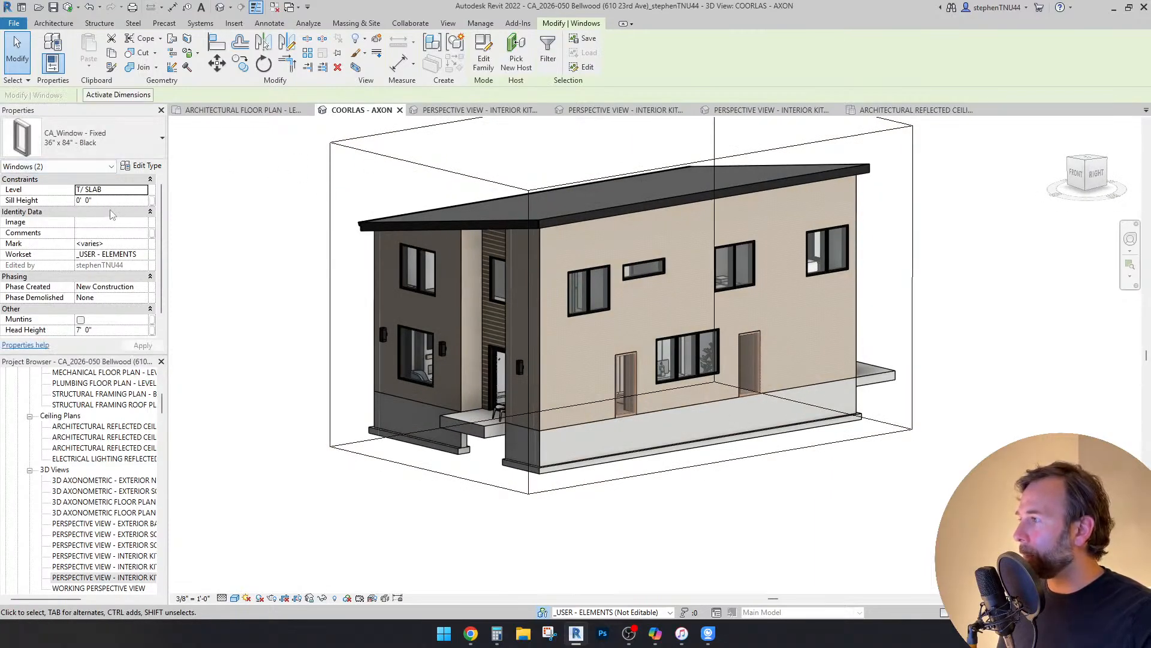
{"action": "key", "text": "Escape"}
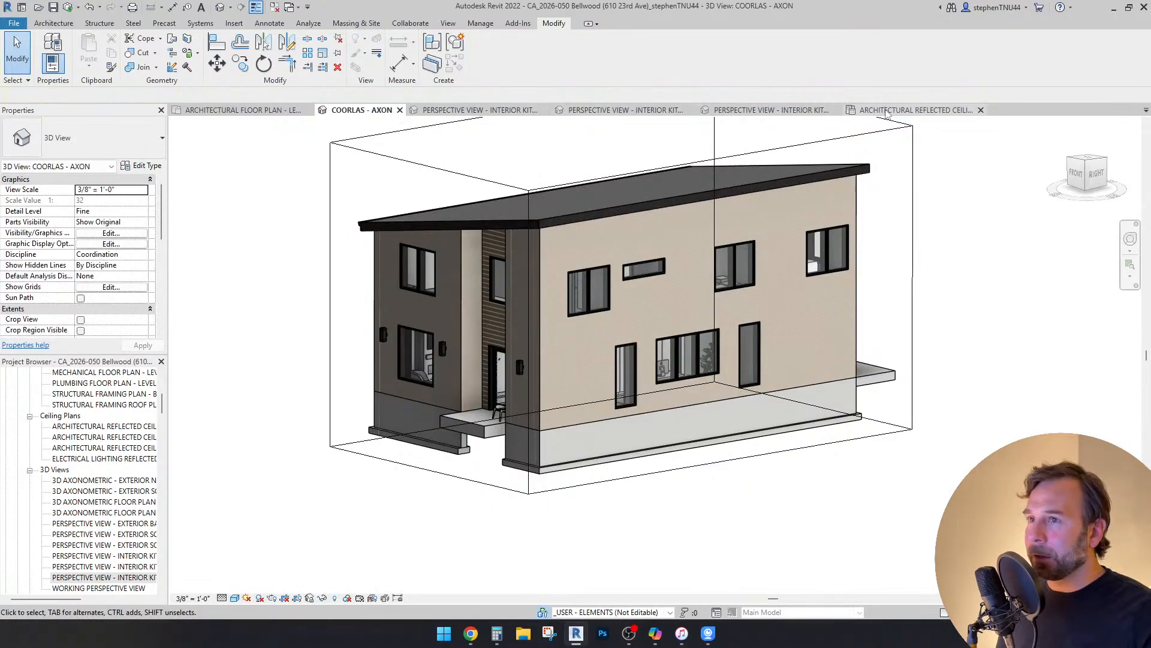
Step: Review the taller fireplace windows in the interior perspective, and move the camera to look into the office
{"action": "left_click", "coordinate": [774, 109]}
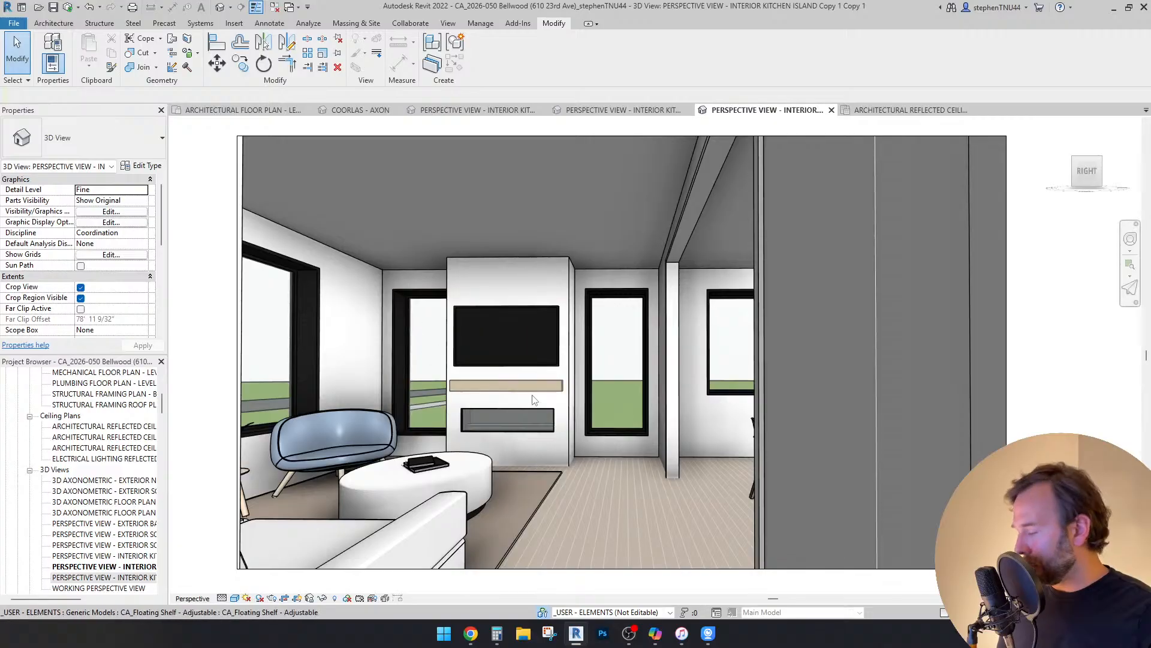
{"action": "key", "text": "shift+w"}
{"action": "key", "text": "Escape"}
{"action": "key", "text": "shift+w"}
{"action": "scroll", "coordinate": [610, 359], "scroll_direction": "up", "scroll_amount": 3}
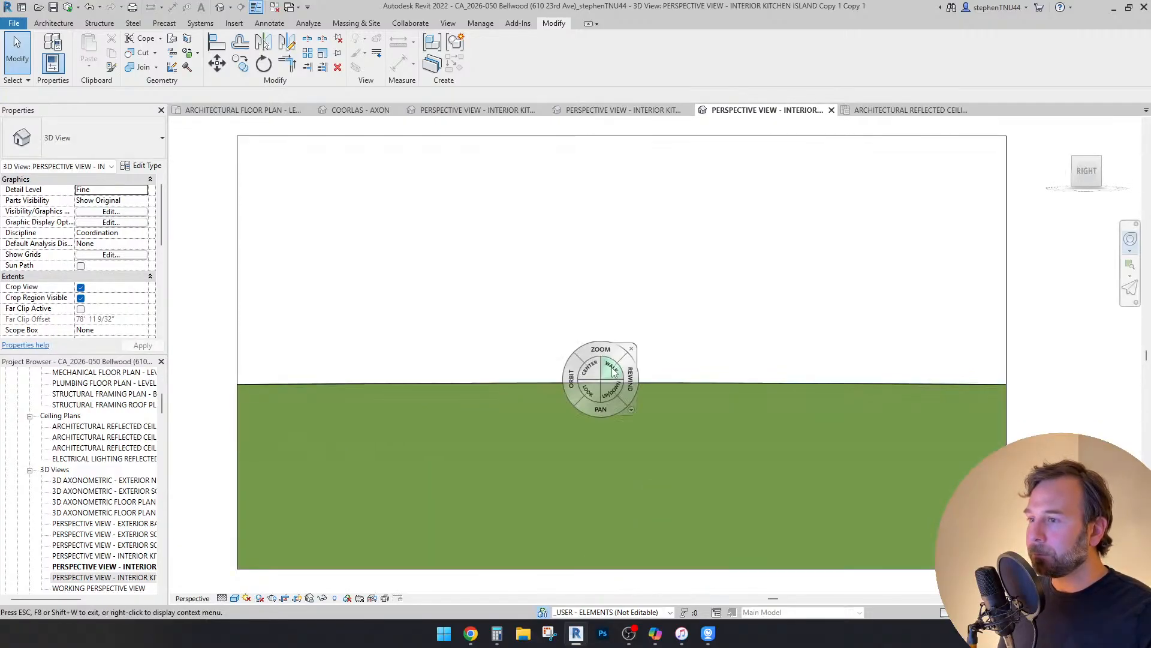
{"action": "left_click_drag", "start_coordinate": [631, 369], "coordinate": [752, 550]}
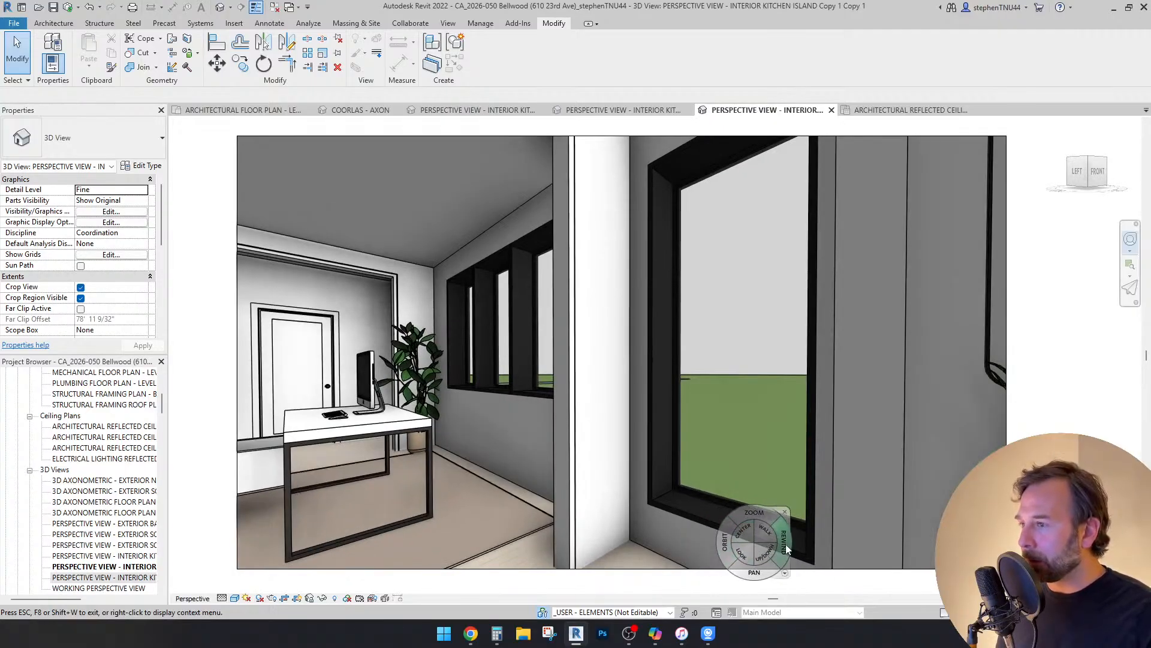
{"action": "key", "text": "Escape"}
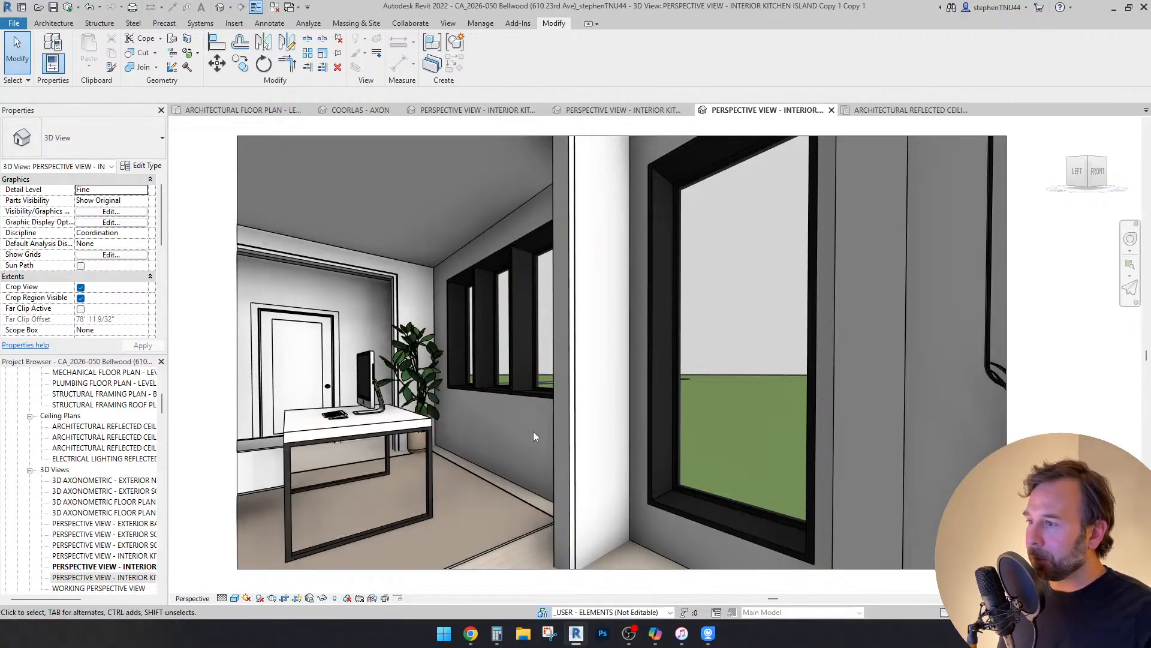
Step: Set the office desk's depth to 2' 0"
{"action": "left_click", "coordinate": [423, 433]}
{"action": "left_click", "coordinate": [126, 265]}
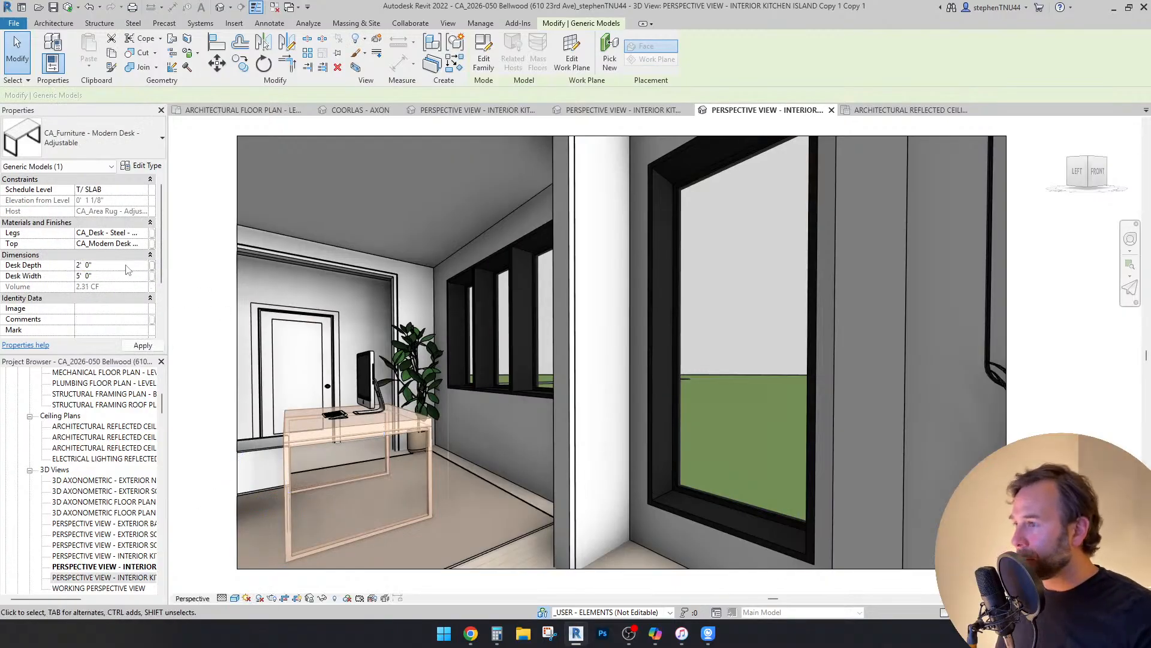
{"action": "key", "text": "Escape"}
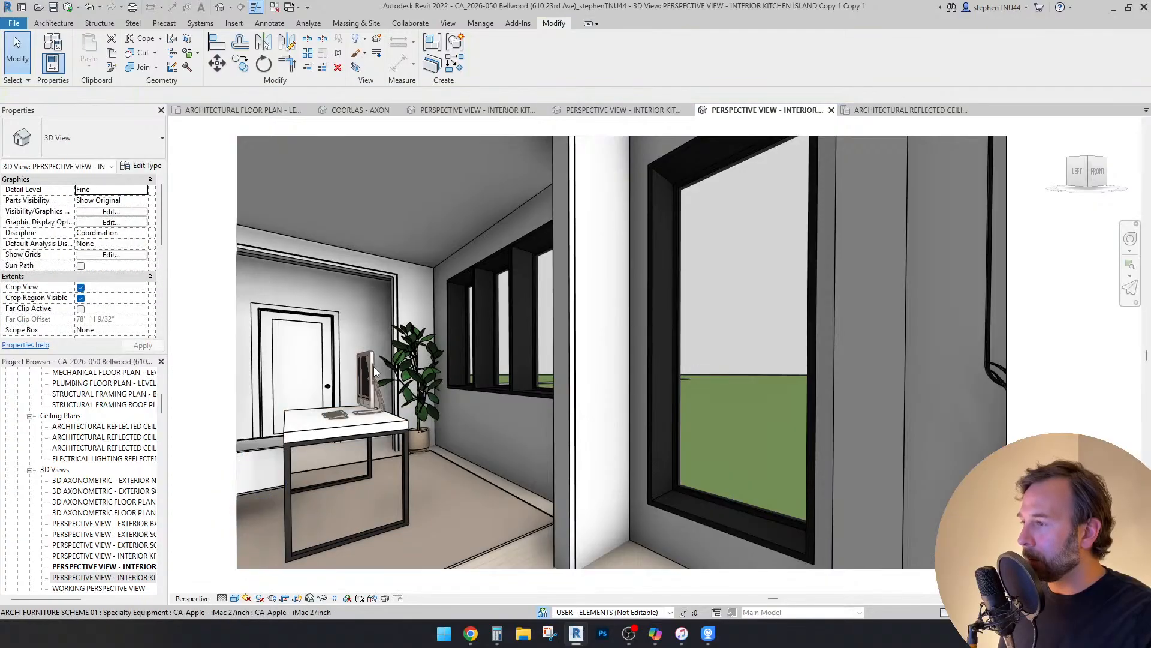
Step: In the Level 01 architectural floor plan, nudge the iMac on the office desk about 2 inches toward the chair
{"action": "left_click", "coordinate": [374, 366]}
{"action": "left_click", "coordinate": [243, 110]}
{"action": "middle_click_drag", "start_coordinate": [595, 328], "coordinate": [450, 168]}
{"action": "scroll", "coordinate": [697, 440], "scroll_direction": "up", "scroll_amount": 3}
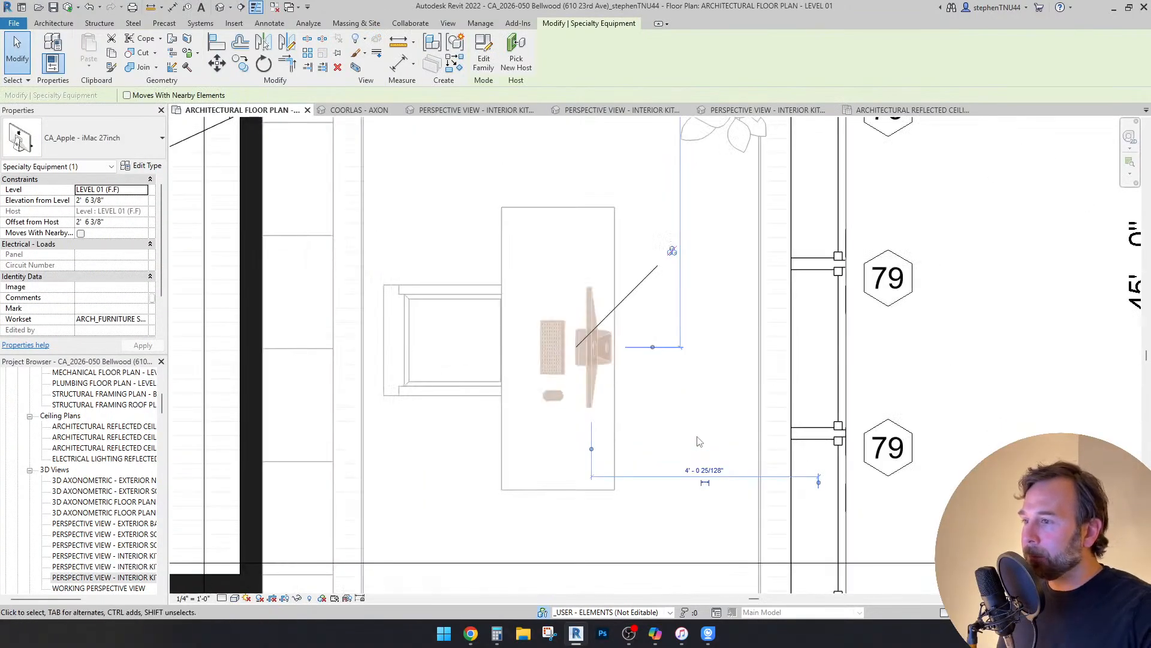
{"action": "key", "text": "Left"}
{"action": "key", "text": "Left"}
{"action": "key", "text": "Left"}
{"action": "key", "text": "Left"}
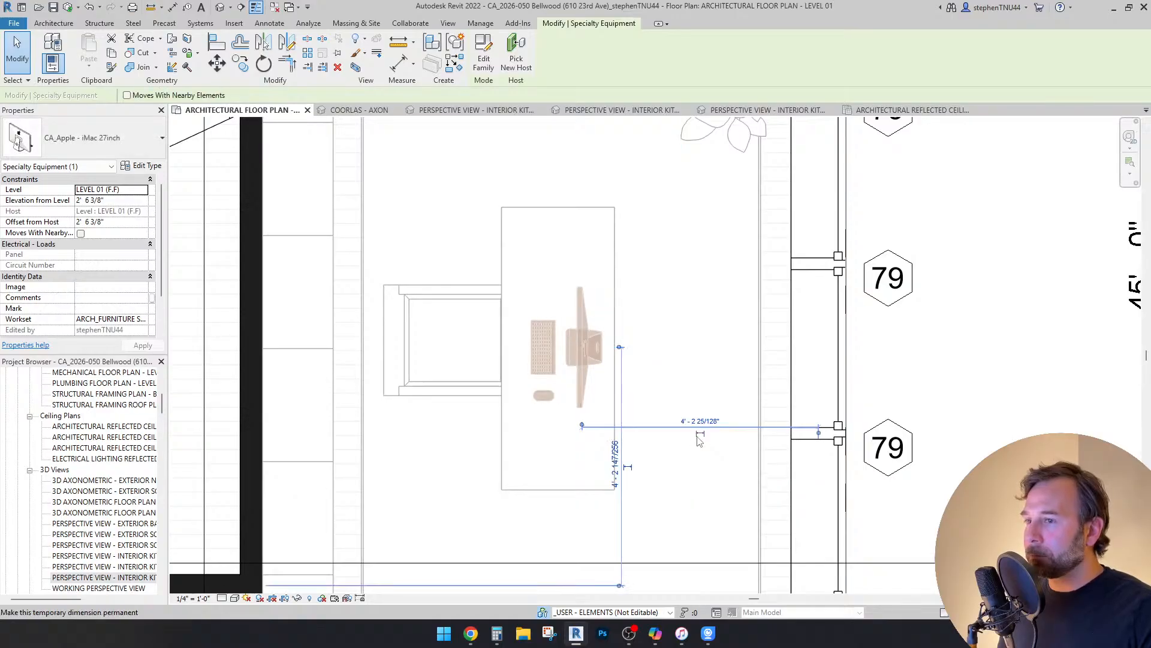
{"action": "key", "text": "Escape"}
{"action": "scroll", "coordinate": [666, 262], "scroll_direction": "down", "scroll_amount": 2}
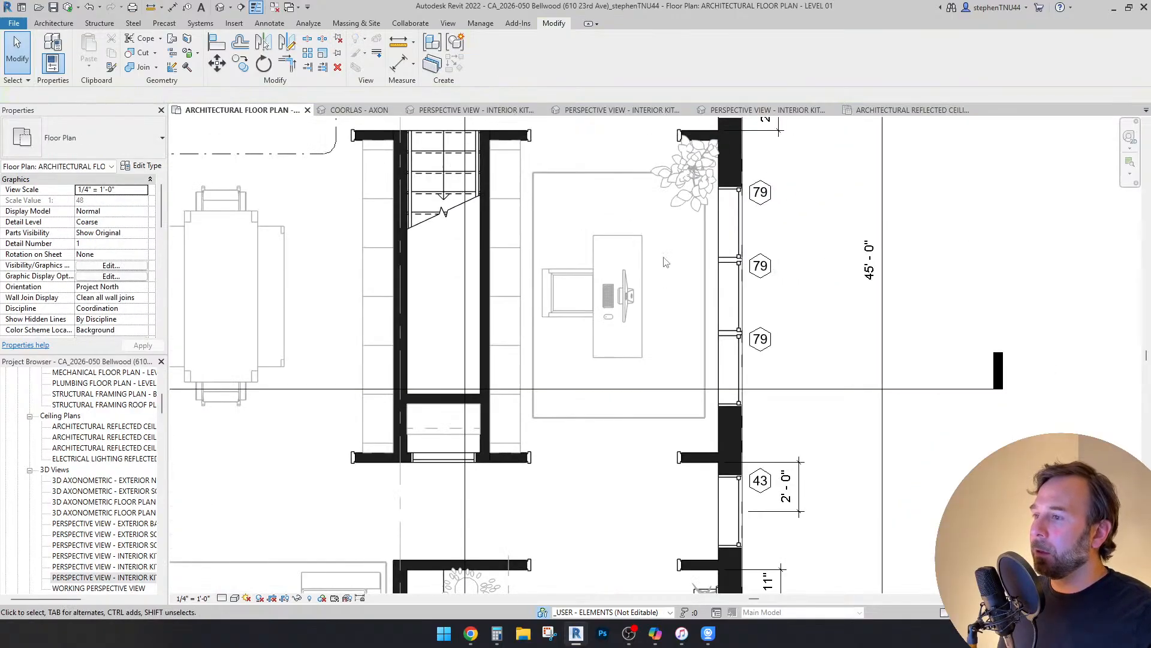
Step: Nudge the office chair about 2 inches down the plan to centre it on the desk
{"action": "left_click", "coordinate": [579, 283]}
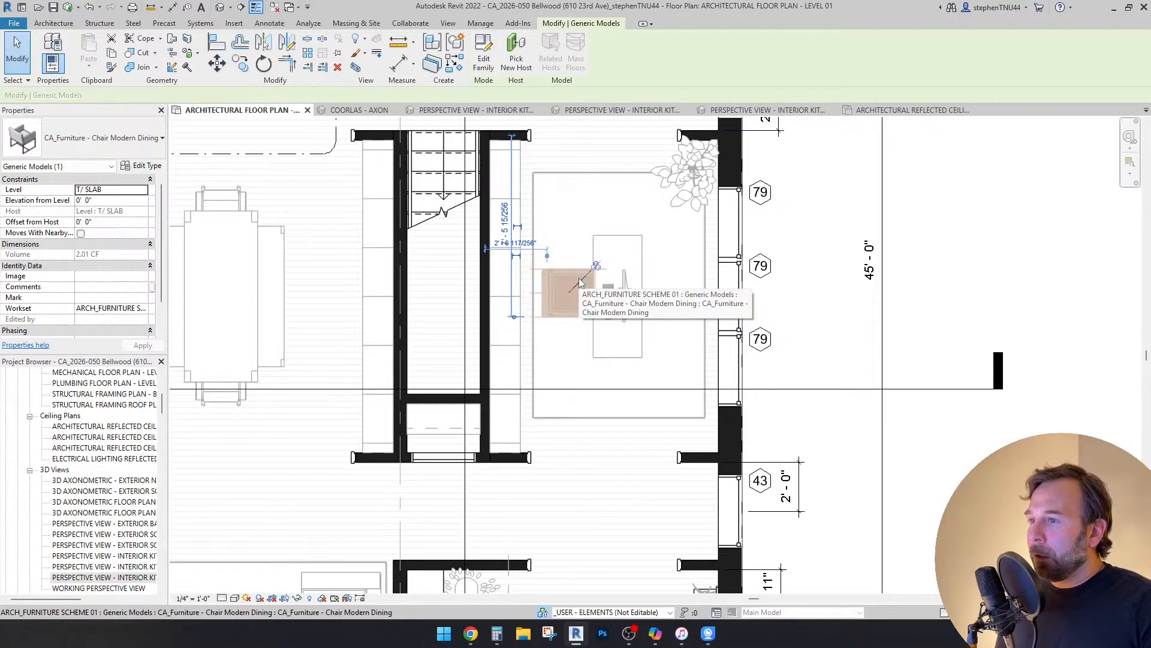
{"action": "key", "text": "Down"}
{"action": "scroll", "coordinate": [579, 279], "scroll_direction": "up", "scroll_amount": 1}
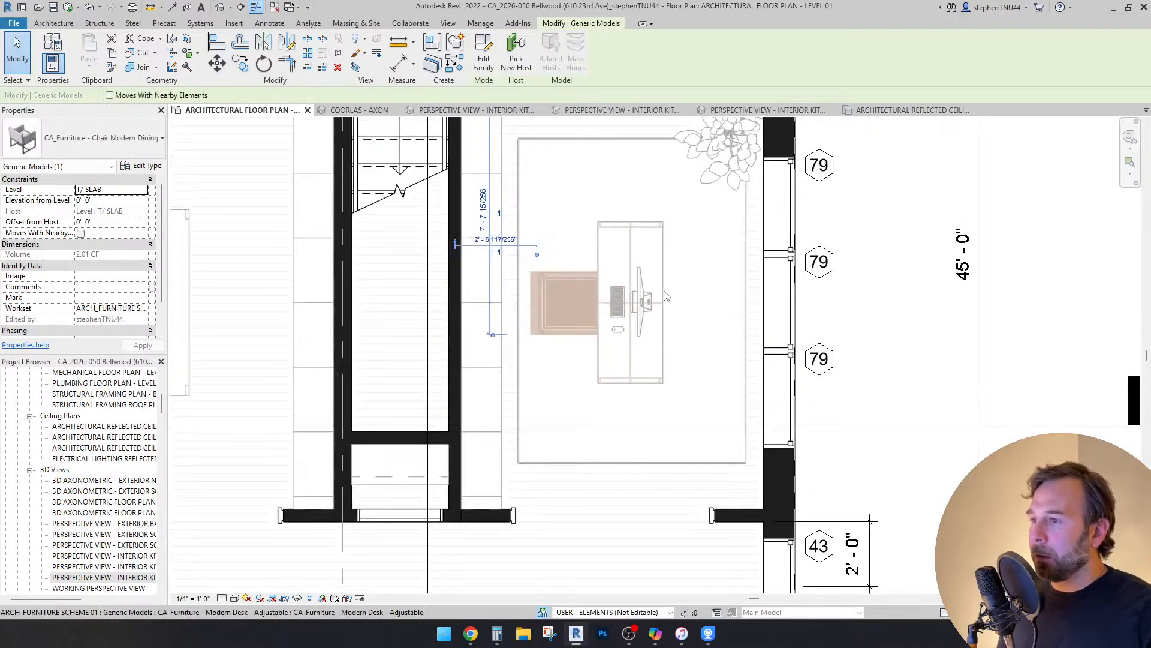
{"action": "key", "text": "Escape"}
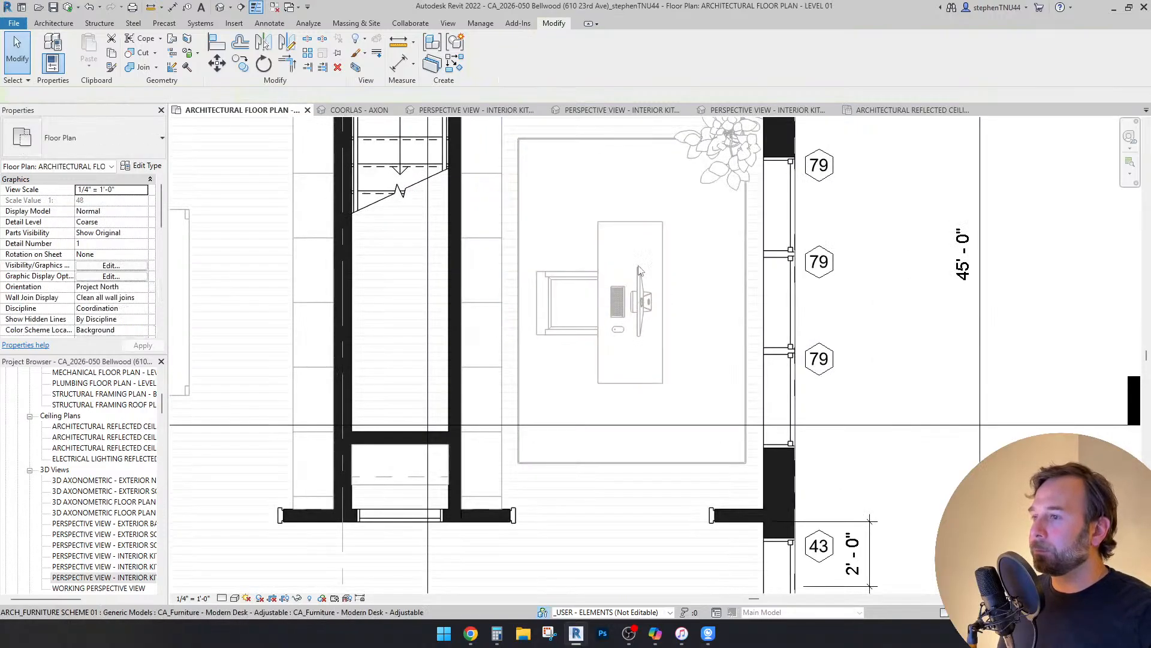
Step: Review the Level 1 floor plan and switch to the Level 1 architectural reflected ceiling plan
{"action": "scroll", "coordinate": [646, 275], "scroll_direction": "down", "scroll_amount": 2}
{"action": "scroll", "coordinate": [682, 288], "scroll_direction": "down", "scroll_amount": 4}
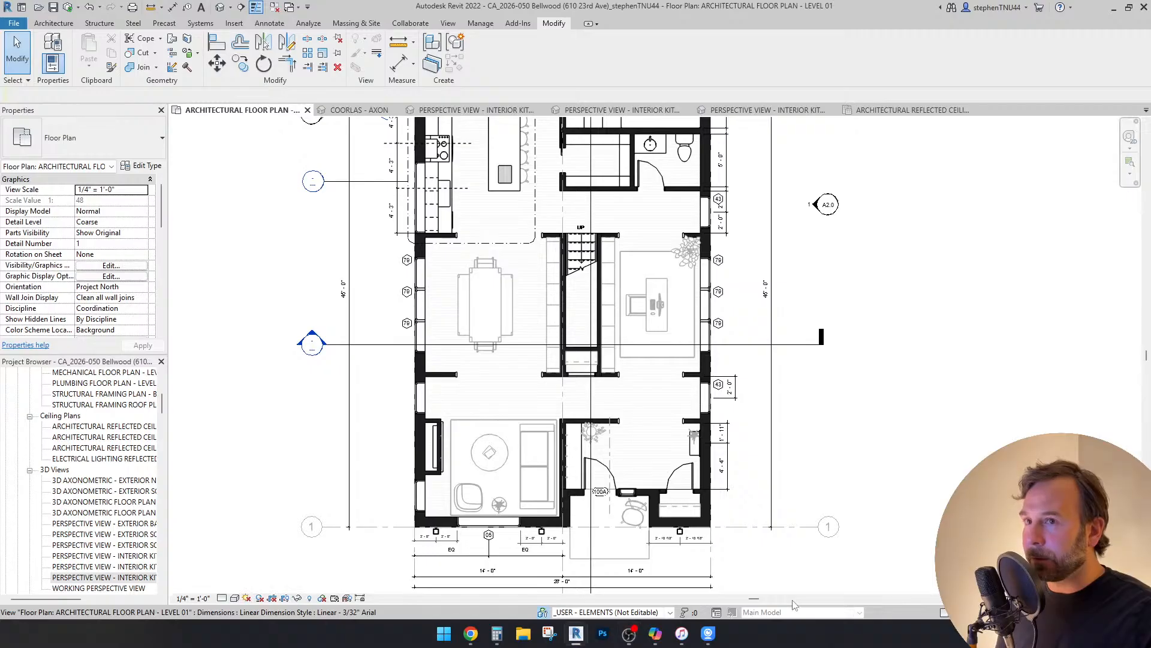
{"action": "middle_click_drag", "start_coordinate": [818, 473], "coordinate": [833, 494]}
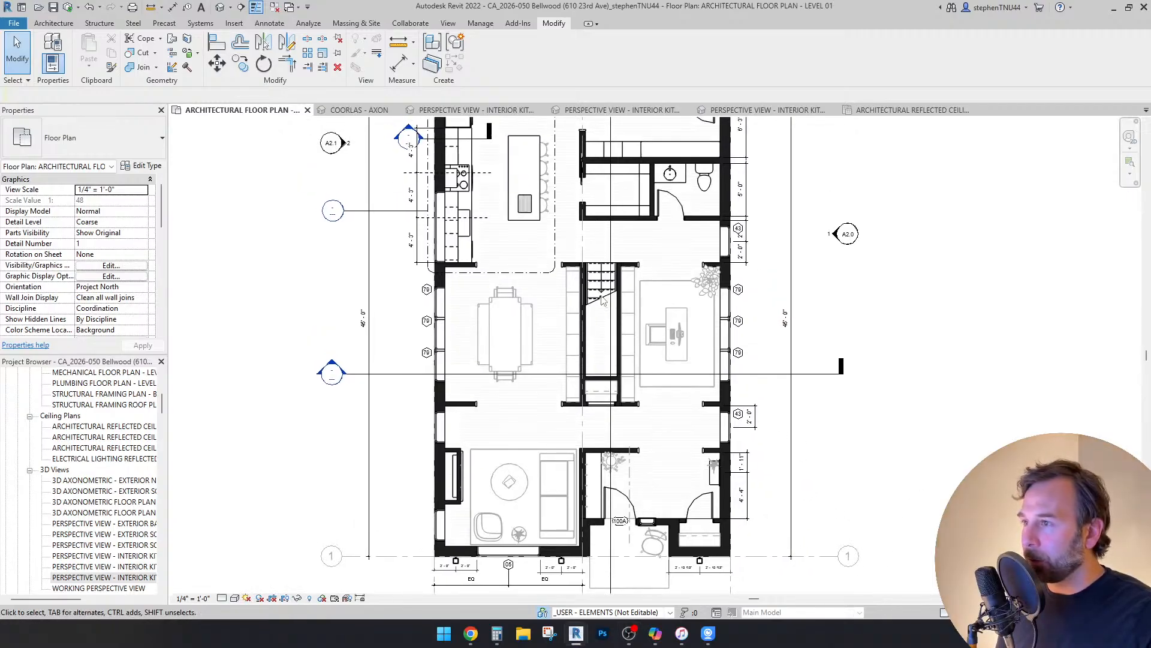
{"action": "scroll", "coordinate": [563, 225], "scroll_direction": "up", "scroll_amount": 1}
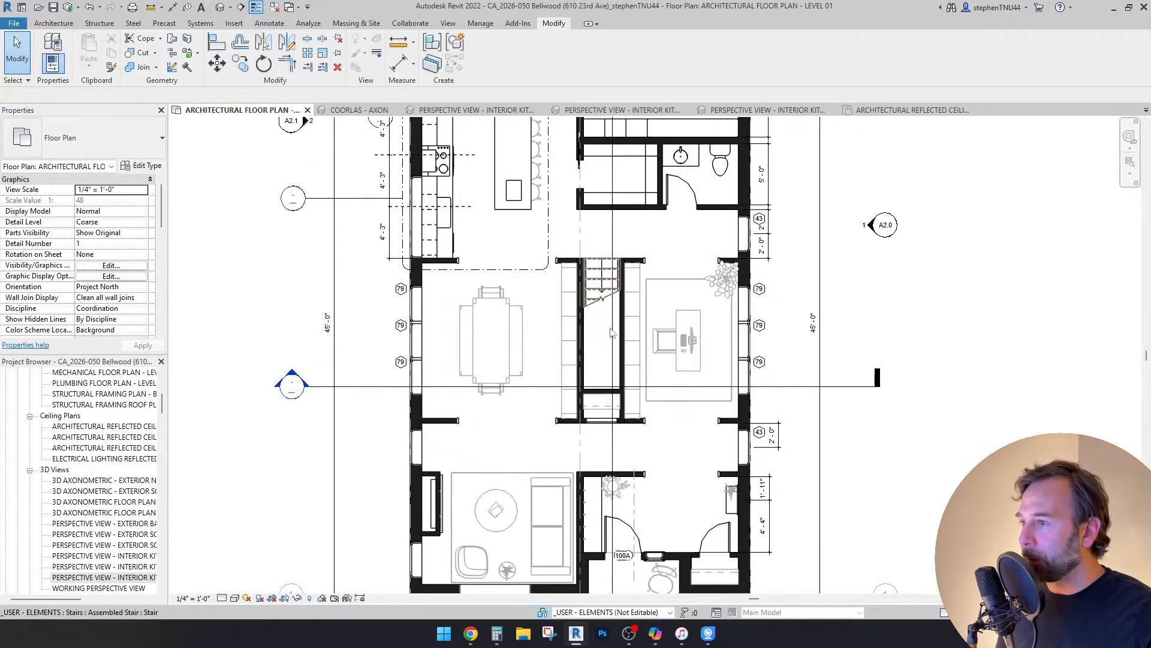
{"action": "left_click", "coordinate": [894, 111]}
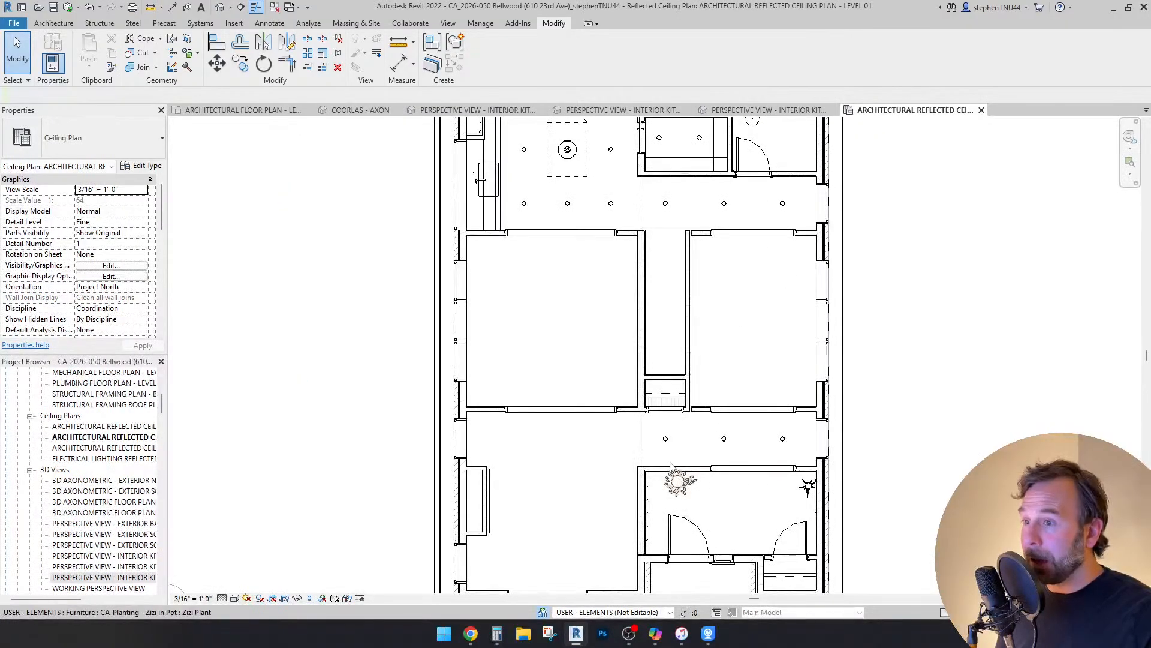
Step: Copy the westernmost downlight of the front hallway row twice westward, continuing the row at its existing spacing into the living area
{"action": "scroll", "coordinate": [671, 467], "scroll_direction": "up", "scroll_amount": 2}
{"action": "scroll", "coordinate": [677, 435], "scroll_direction": "up", "scroll_amount": 2}
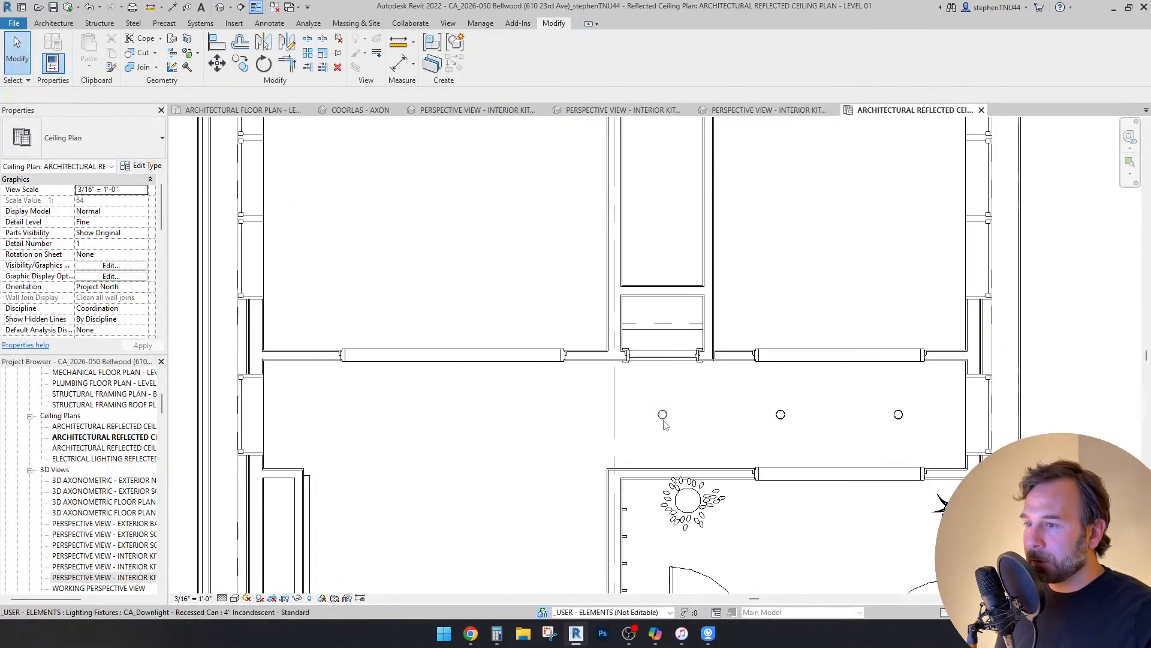
{"action": "left_click", "coordinate": [663, 417]}
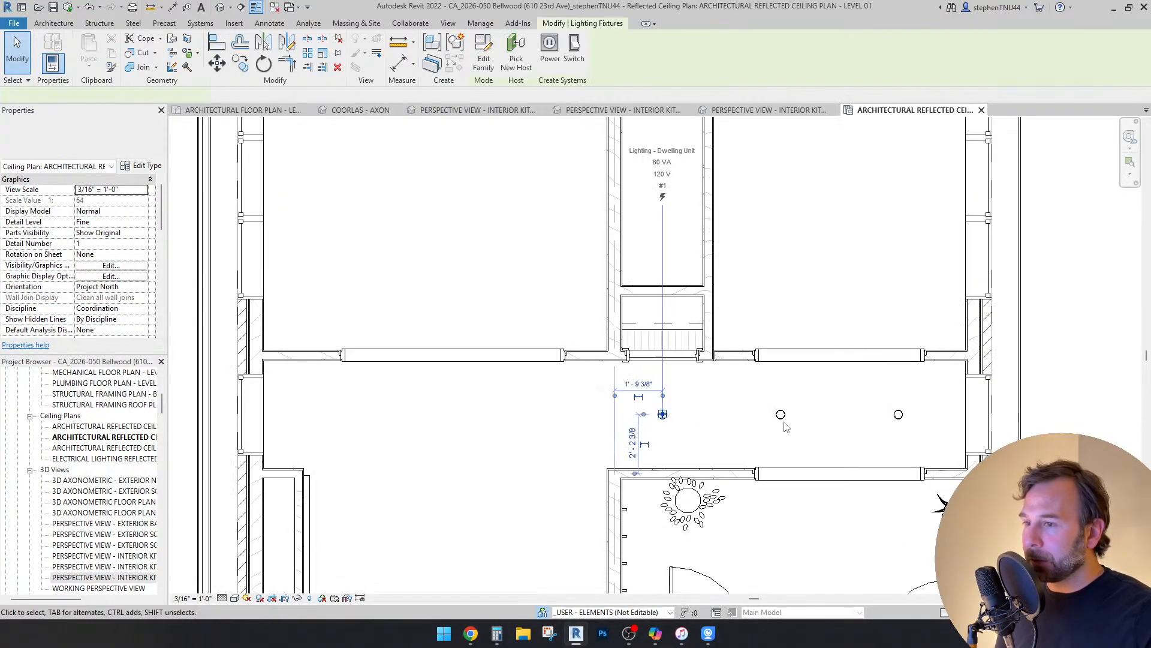
{"action": "left_click", "coordinate": [241, 64]}
{"action": "scroll", "coordinate": [785, 450], "scroll_direction": "up", "scroll_amount": 2}
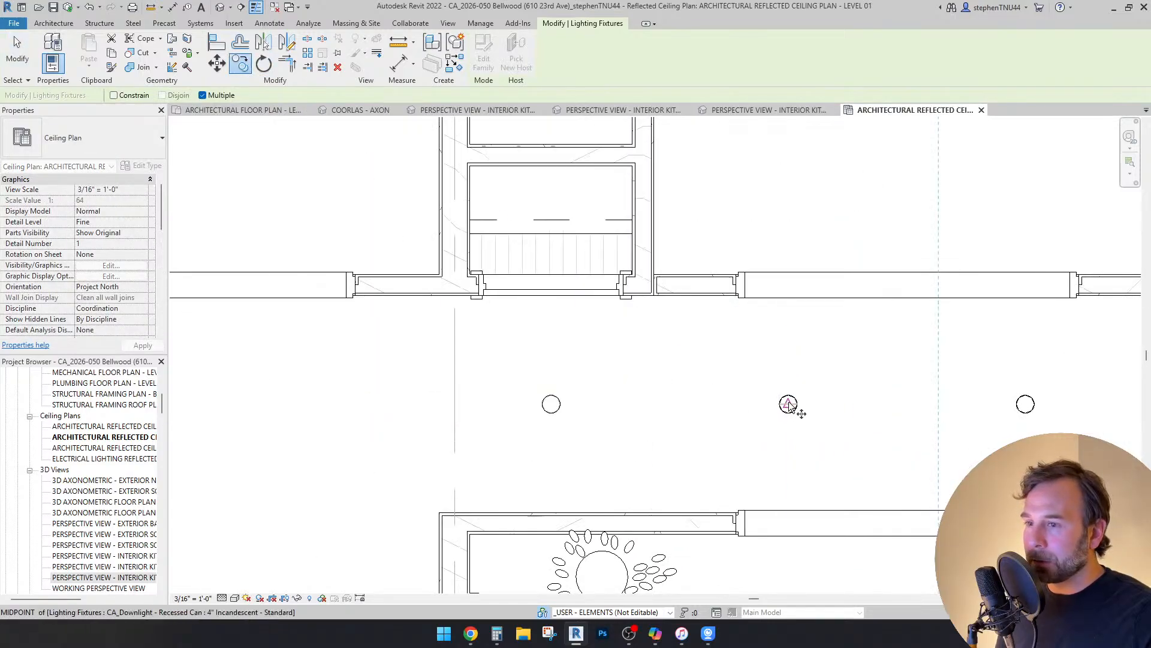
{"action": "left_click", "coordinate": [789, 404]}
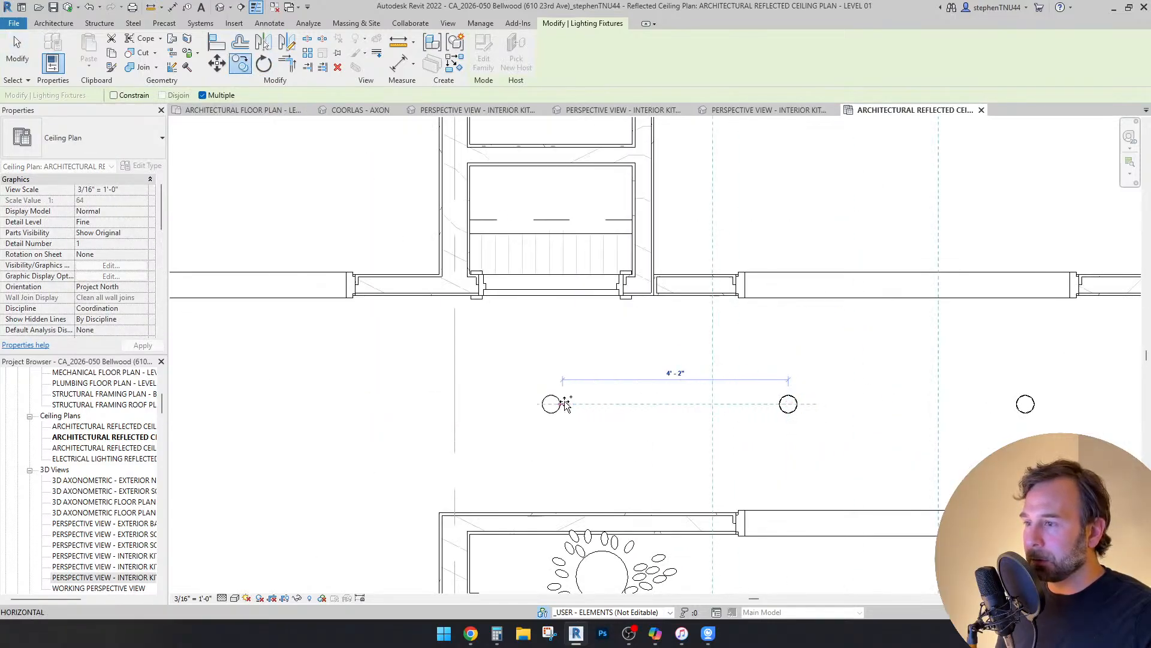
{"action": "left_click", "coordinate": [313, 404]}
{"action": "middle_click_drag", "start_coordinate": [314, 405], "coordinate": [661, 393]}
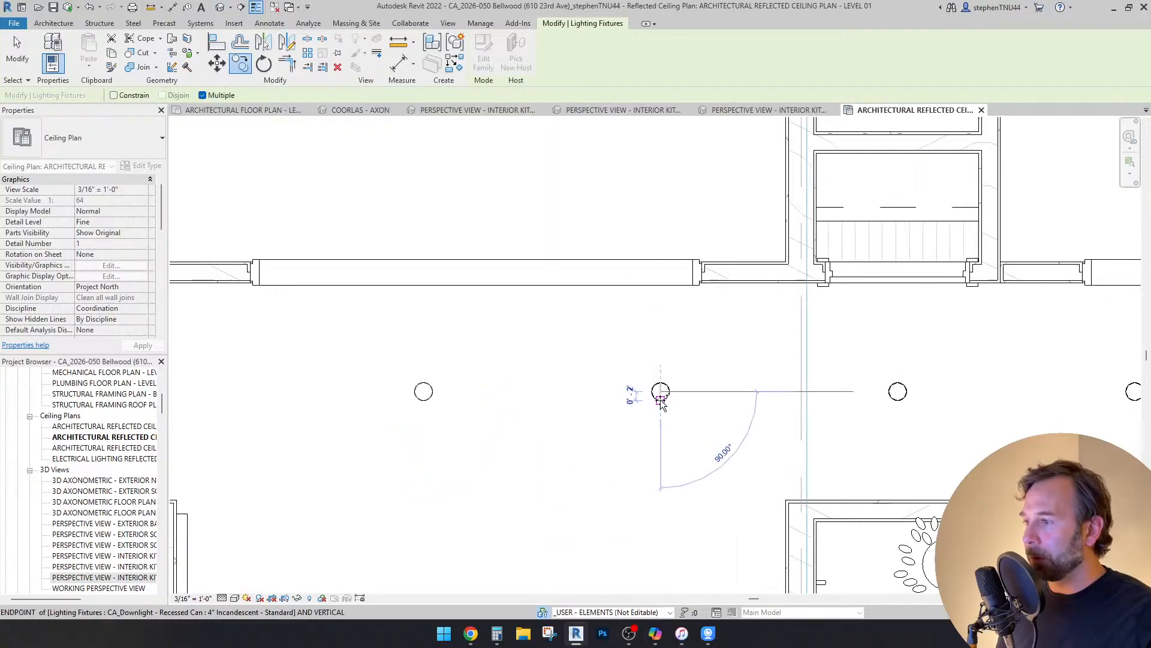
{"action": "left_click", "coordinate": [423, 391]}
{"action": "scroll", "coordinate": [467, 391], "scroll_direction": "down", "scroll_amount": 4}
{"action": "key", "text": "Escape"}
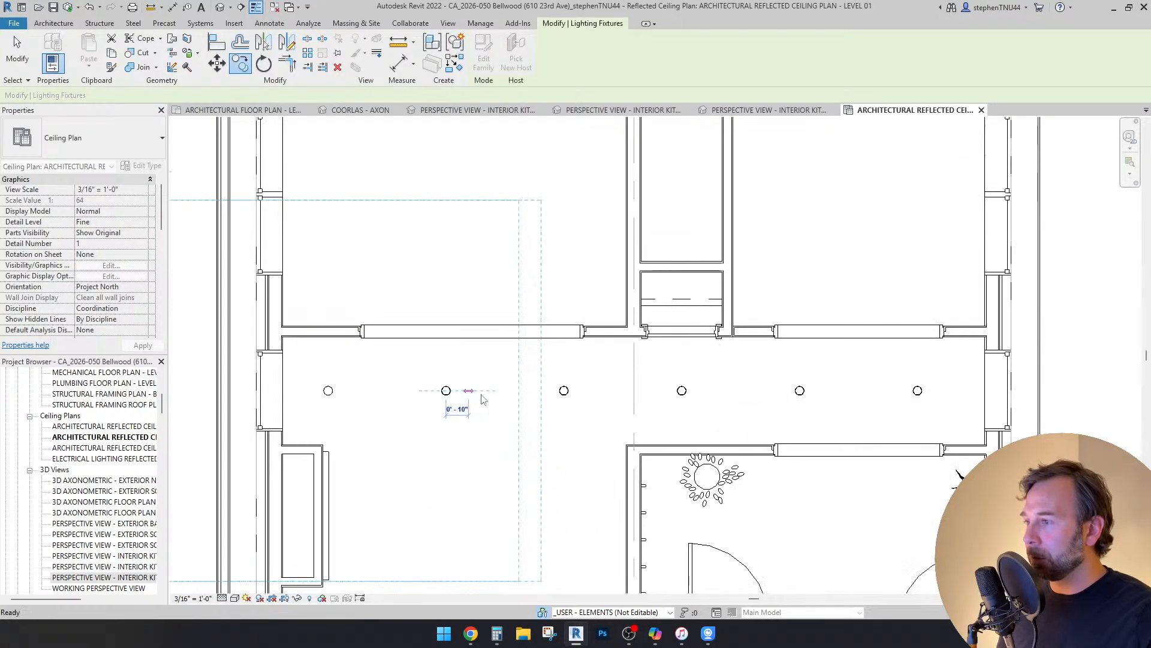
{"action": "scroll", "coordinate": [607, 330], "scroll_direction": "down", "scroll_amount": 1}
{"action": "scroll", "coordinate": [603, 335], "scroll_direction": "down", "scroll_amount": 1}
{"action": "key", "text": "Escape"}
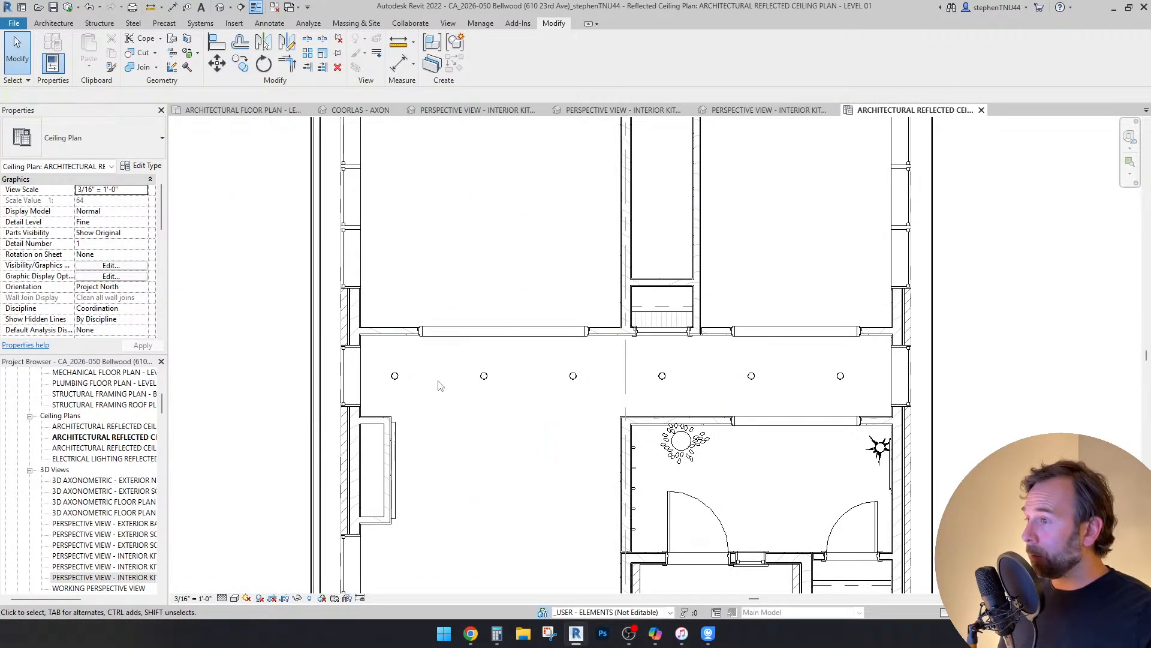
Step: Measure the distance from the west wall's inner face to the first downlight in the front hallway row with an aligned dimension
{"action": "left_click", "coordinate": [269, 23]}
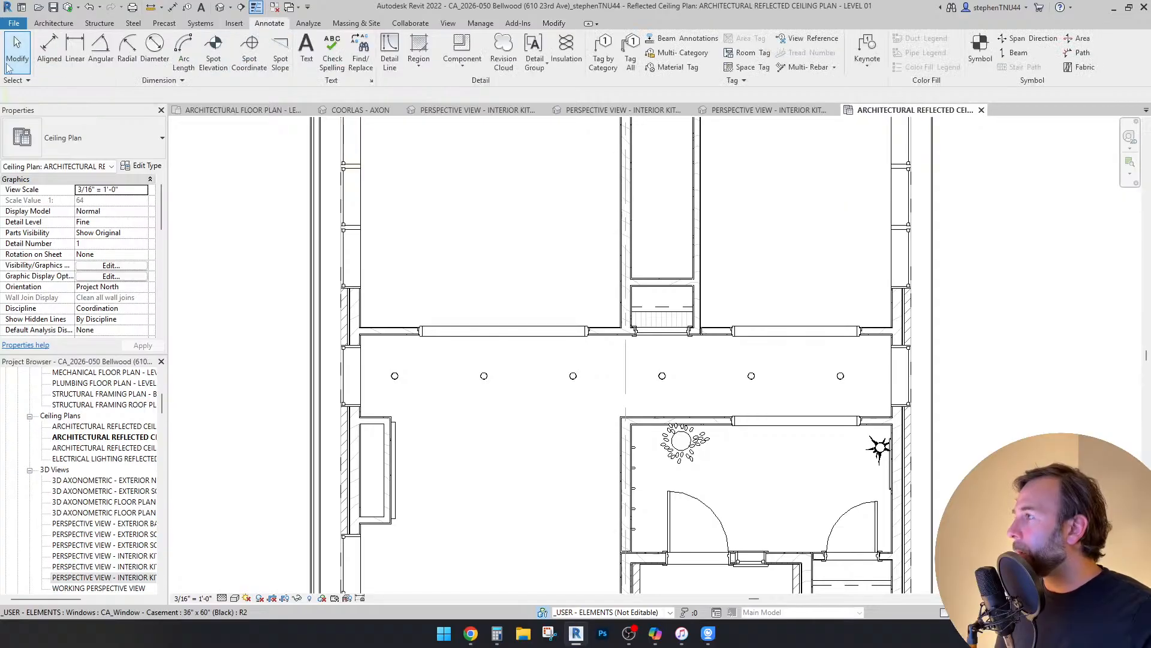
{"action": "left_click", "coordinate": [50, 48]}
{"action": "scroll", "coordinate": [355, 356], "scroll_direction": "up", "scroll_amount": 4}
{"action": "left_click", "coordinate": [363, 275]}
{"action": "left_click", "coordinate": [442, 430]}
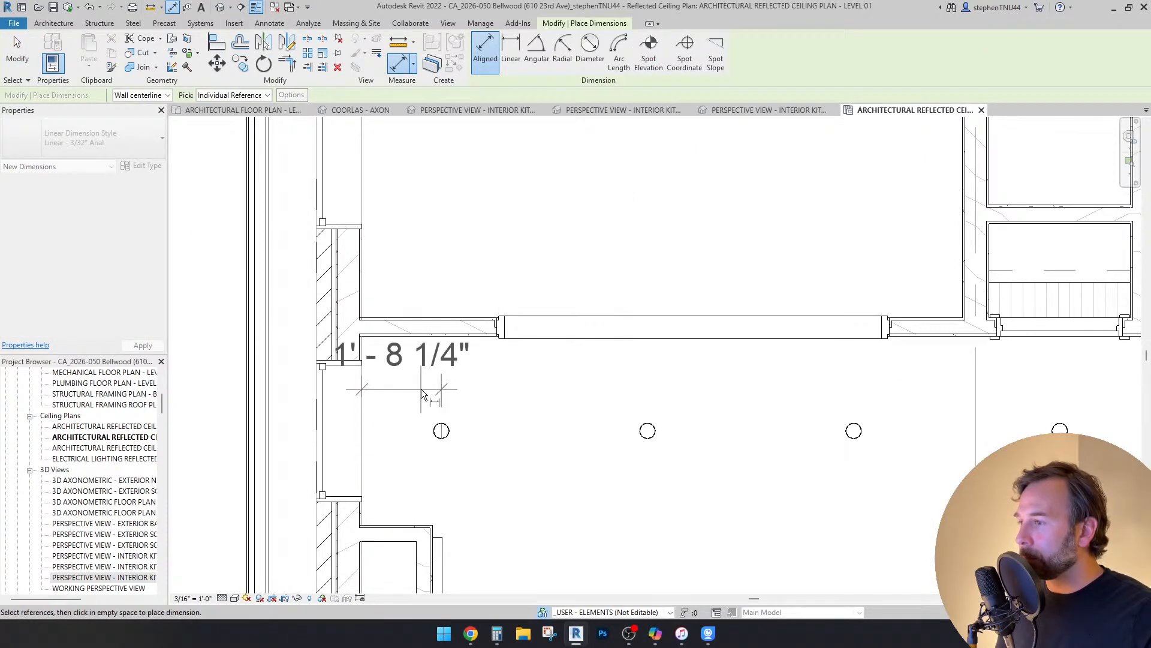
{"action": "key", "text": "Escape"}
{"action": "scroll", "coordinate": [391, 365], "scroll_direction": "down", "scroll_amount": 4}
{"action": "key", "text": "Escape"}
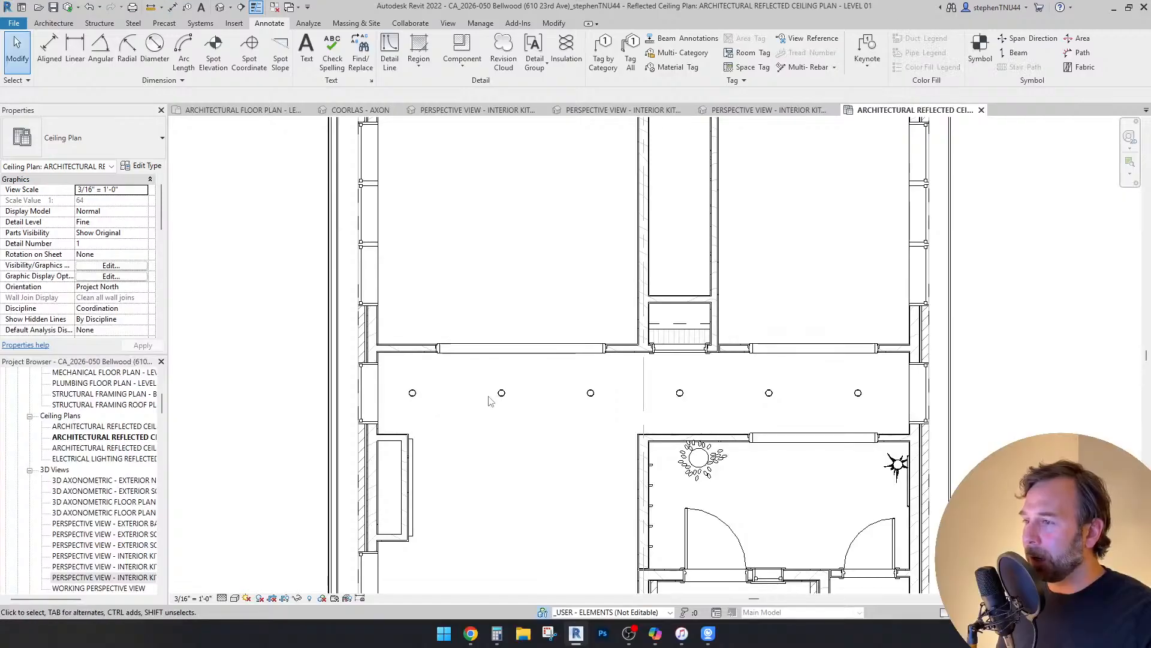
Step: Examine how the front hallway downlights are spaced relative to the walls and to the kitchen downlight rows
{"action": "scroll", "coordinate": [768, 417], "scroll_direction": "down", "scroll_amount": 3}
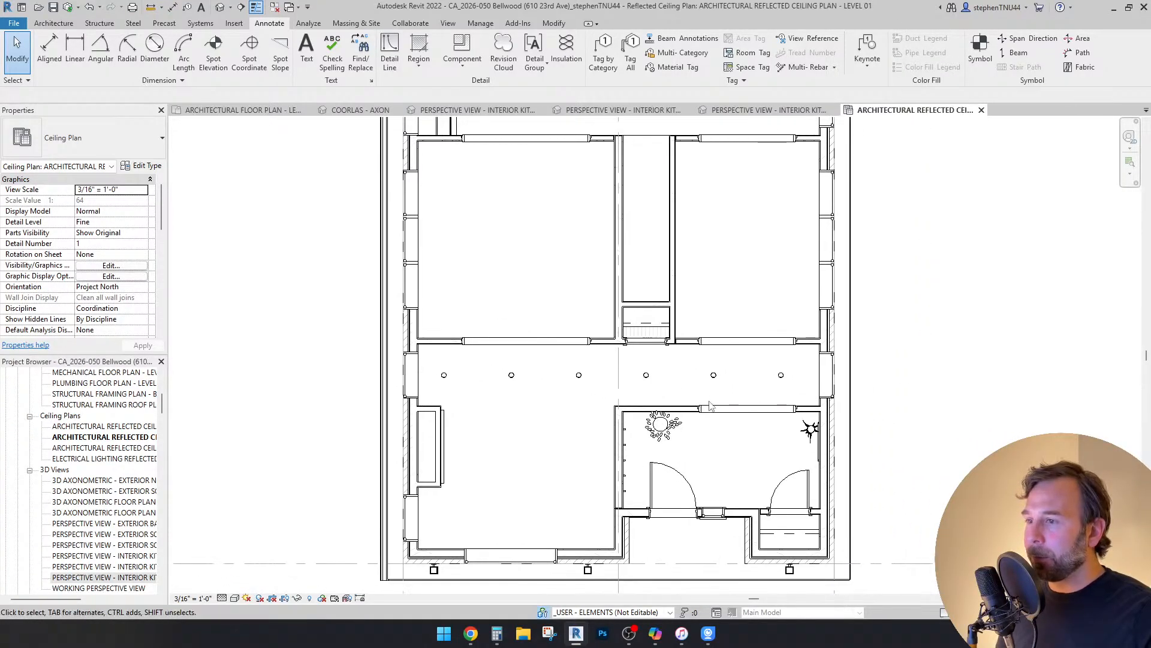
{"action": "scroll", "coordinate": [526, 414], "scroll_direction": "up", "scroll_amount": 2}
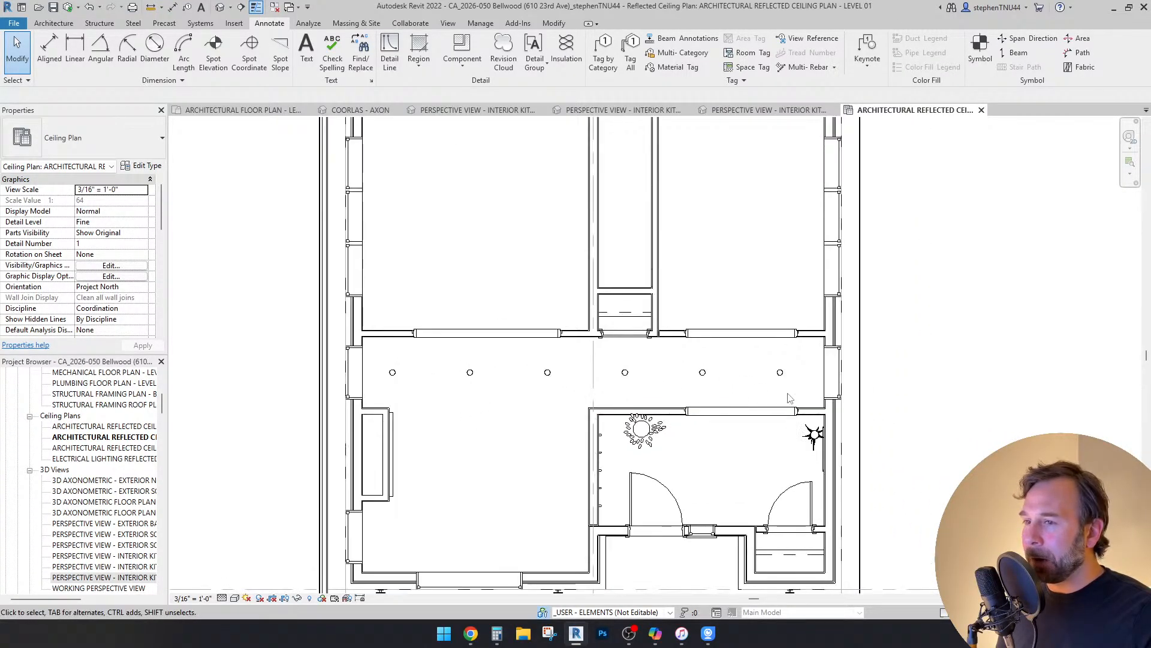
{"action": "scroll", "coordinate": [328, 351], "scroll_direction": "up", "scroll_amount": 2}
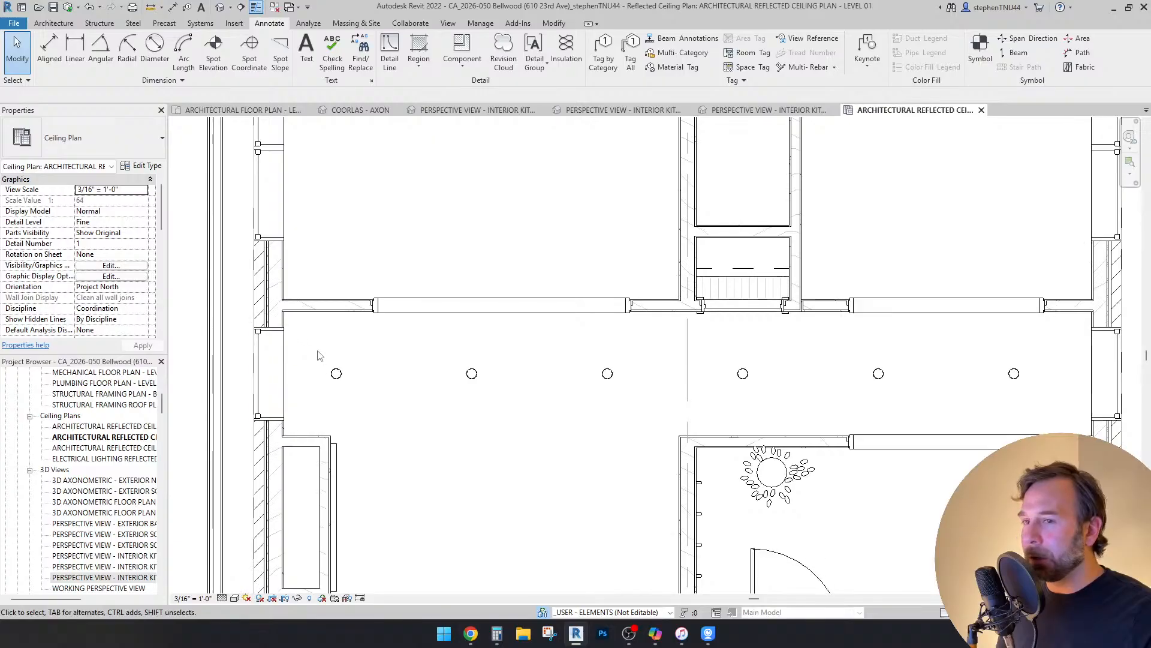
{"action": "scroll", "coordinate": [334, 382], "scroll_direction": "down", "scroll_amount": 2}
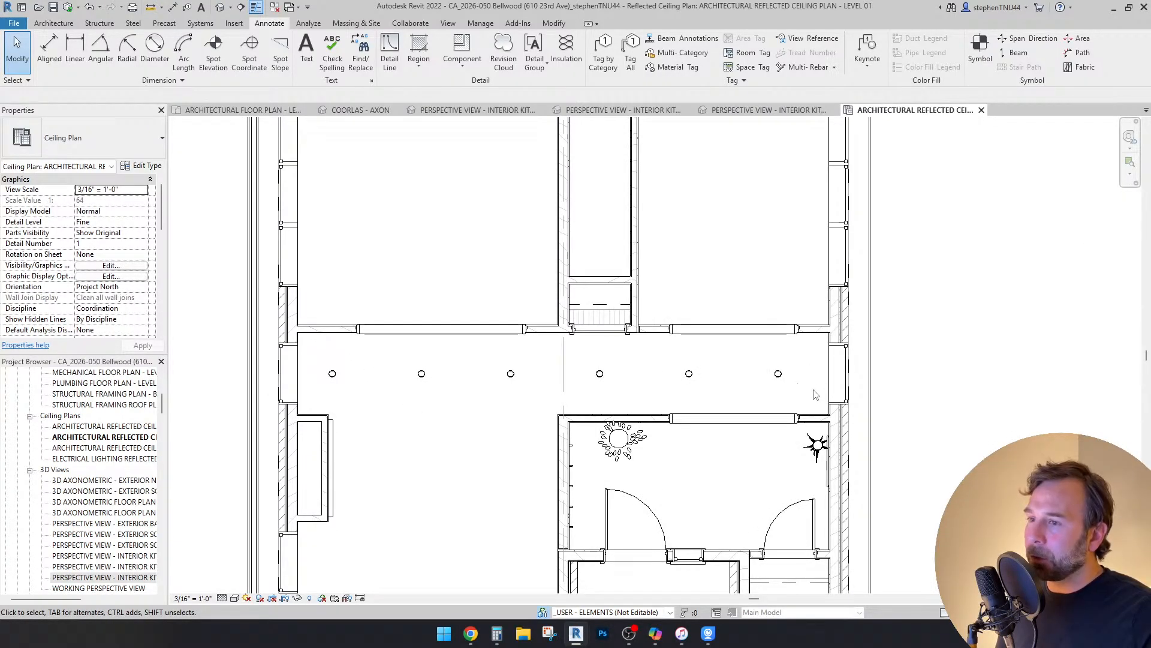
{"action": "scroll", "coordinate": [440, 397], "scroll_direction": "down", "scroll_amount": 2}
{"action": "middle_click_drag", "start_coordinate": [432, 403], "coordinate": [470, 549]}
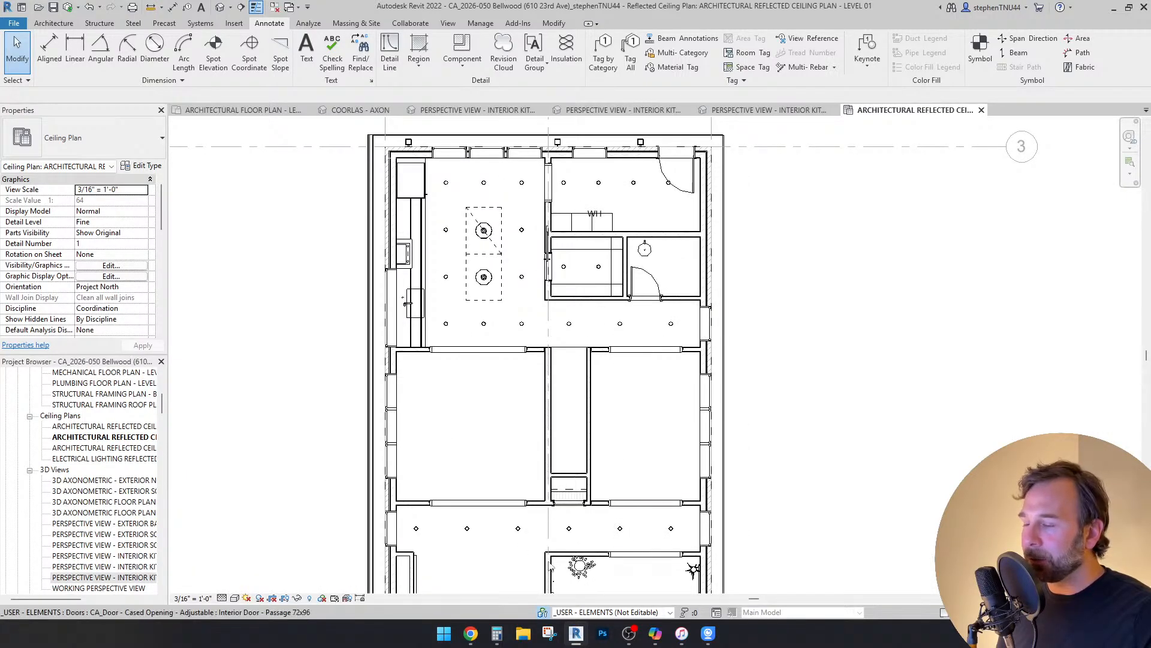
{"action": "scroll", "coordinate": [422, 577], "scroll_direction": "up", "scroll_amount": 2}
{"action": "middle_click_drag", "start_coordinate": [423, 577], "coordinate": [489, 487]}
{"action": "scroll", "coordinate": [550, 466], "scroll_direction": "up", "scroll_amount": 2}
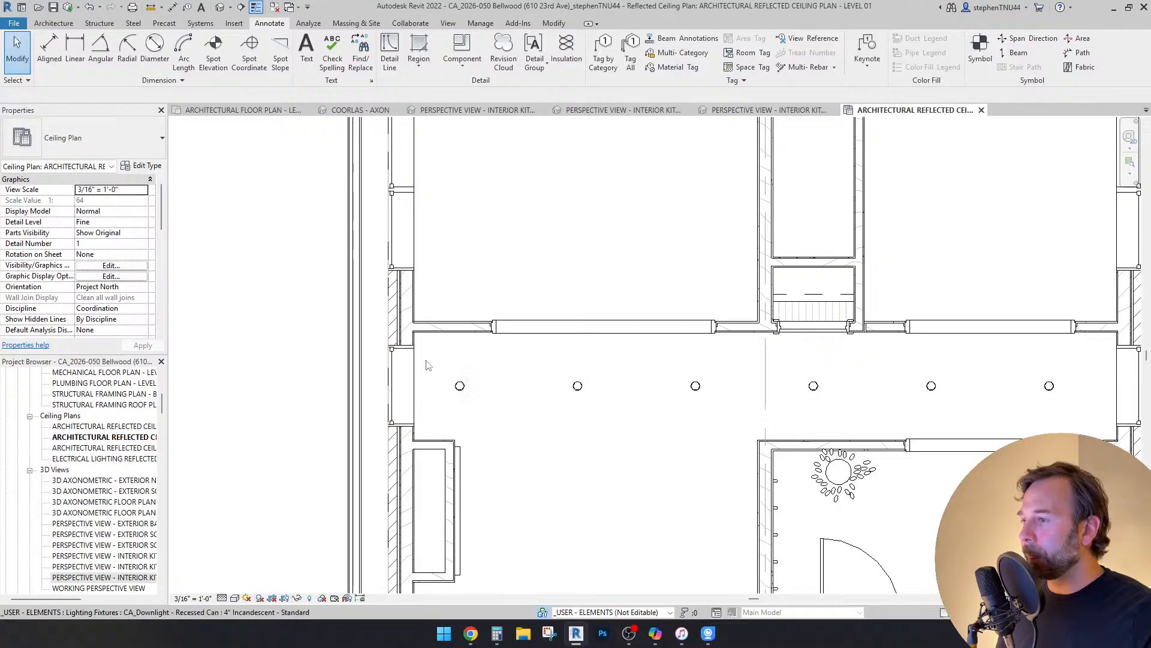
{"action": "scroll", "coordinate": [467, 361], "scroll_direction": "down", "scroll_amount": 3}
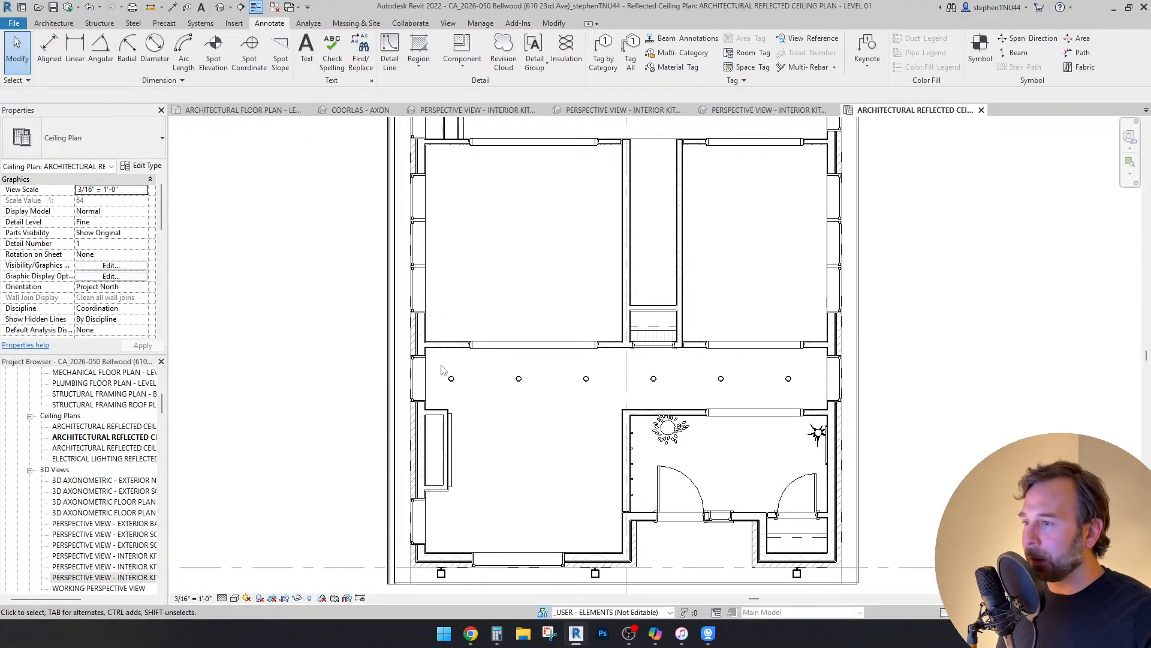
{"action": "scroll", "coordinate": [566, 418], "scroll_direction": "down", "scroll_amount": 1}
{"action": "middle_click_drag", "start_coordinate": [570, 422], "coordinate": [577, 509]}
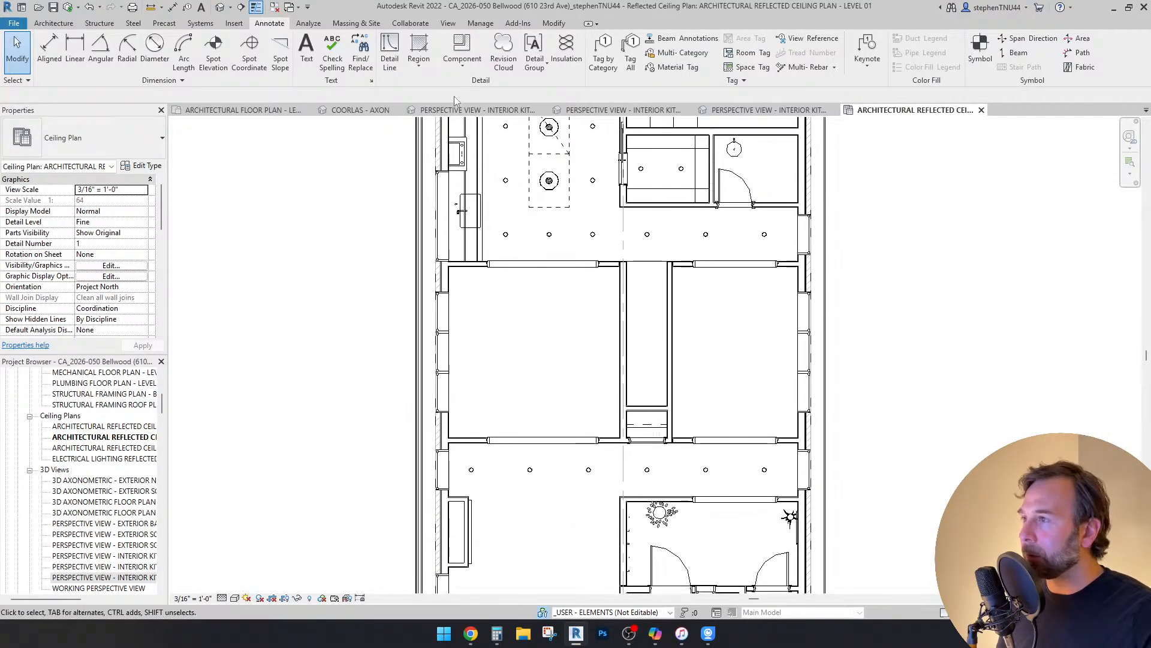
Step: Draw a vertical Extra Fine Dashed detail line from the kitchen's southwest downlight down past the front wall
{"action": "left_click", "coordinate": [390, 52]}
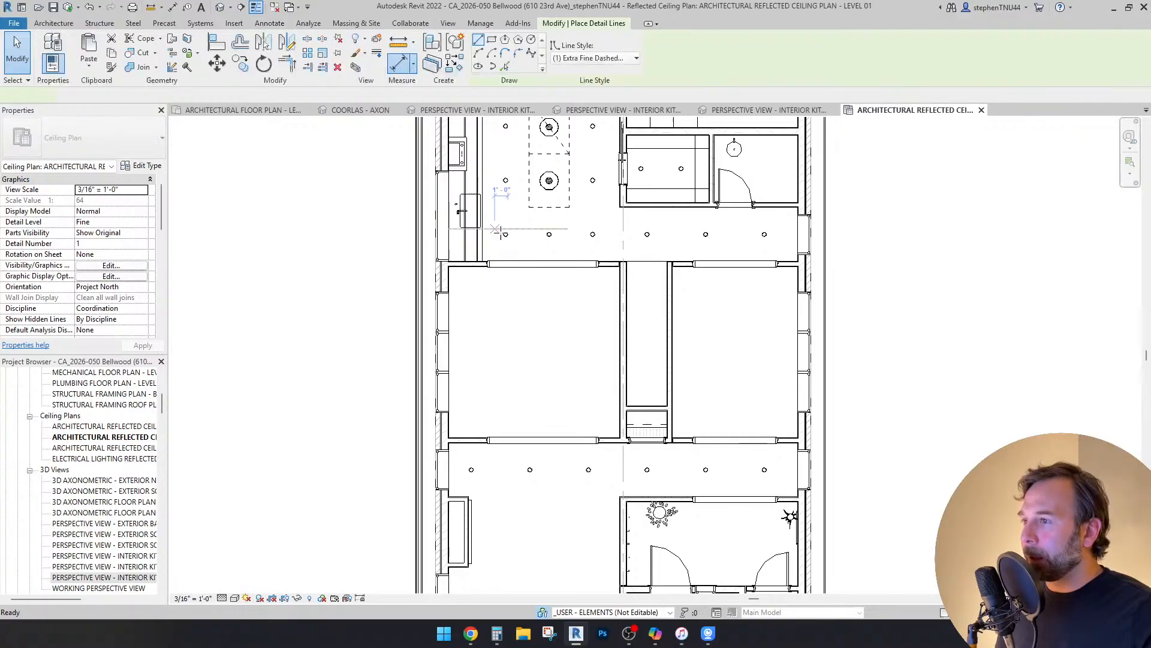
{"action": "scroll", "coordinate": [508, 240], "scroll_direction": "up", "scroll_amount": 3}
{"action": "left_click", "coordinate": [510, 237]}
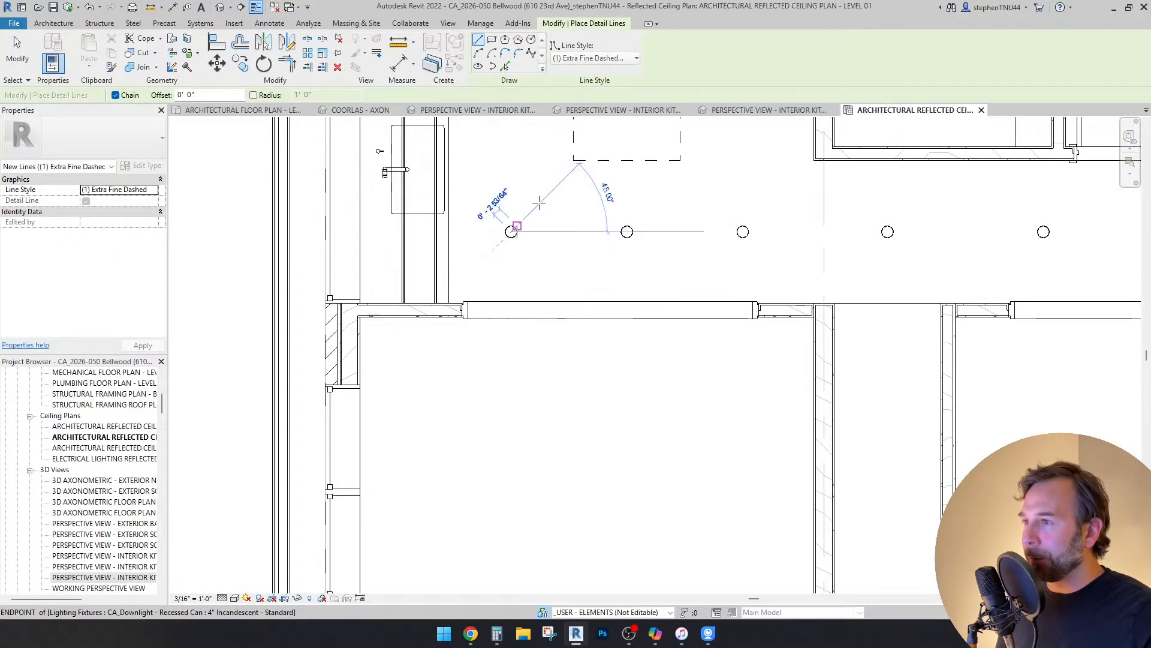
{"action": "scroll", "coordinate": [540, 201], "scroll_direction": "down", "scroll_amount": 2}
{"action": "scroll", "coordinate": [539, 202], "scroll_direction": "down", "scroll_amount": 2}
{"action": "middle_click_drag", "start_coordinate": [540, 502], "coordinate": [521, 413]}
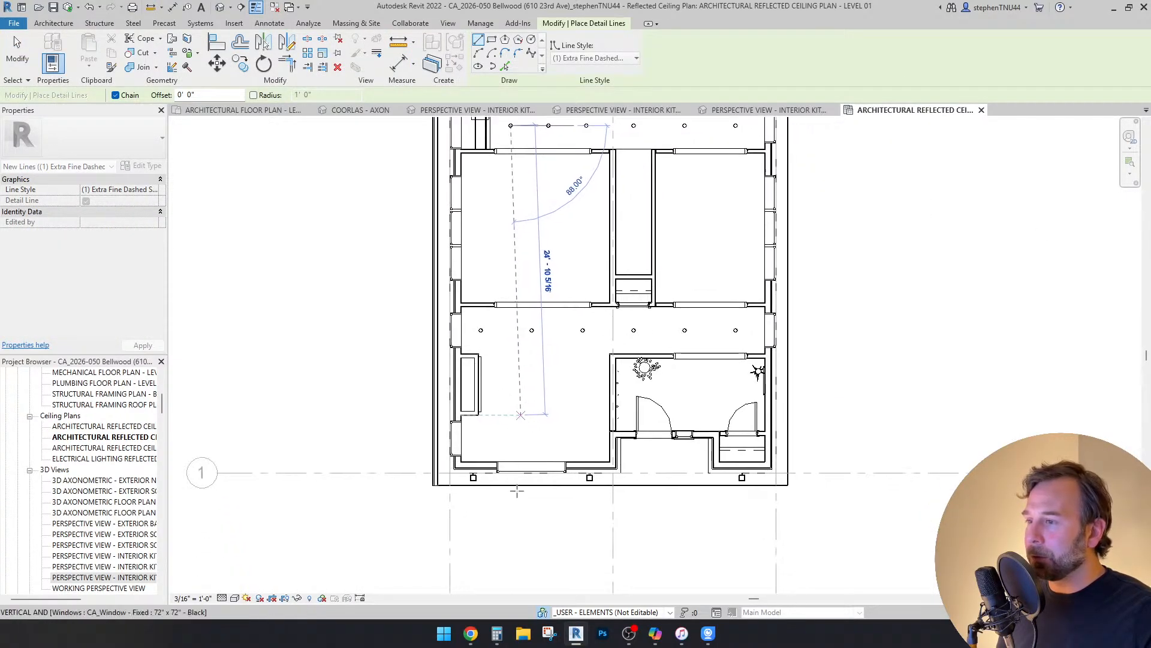
{"action": "left_click", "coordinate": [509, 536]}
Step: Draw a second vertical detail line from the kitchen's southeast downlight down past the front wall
{"action": "scroll", "coordinate": [539, 507], "scroll_direction": "up", "scroll_amount": 5}
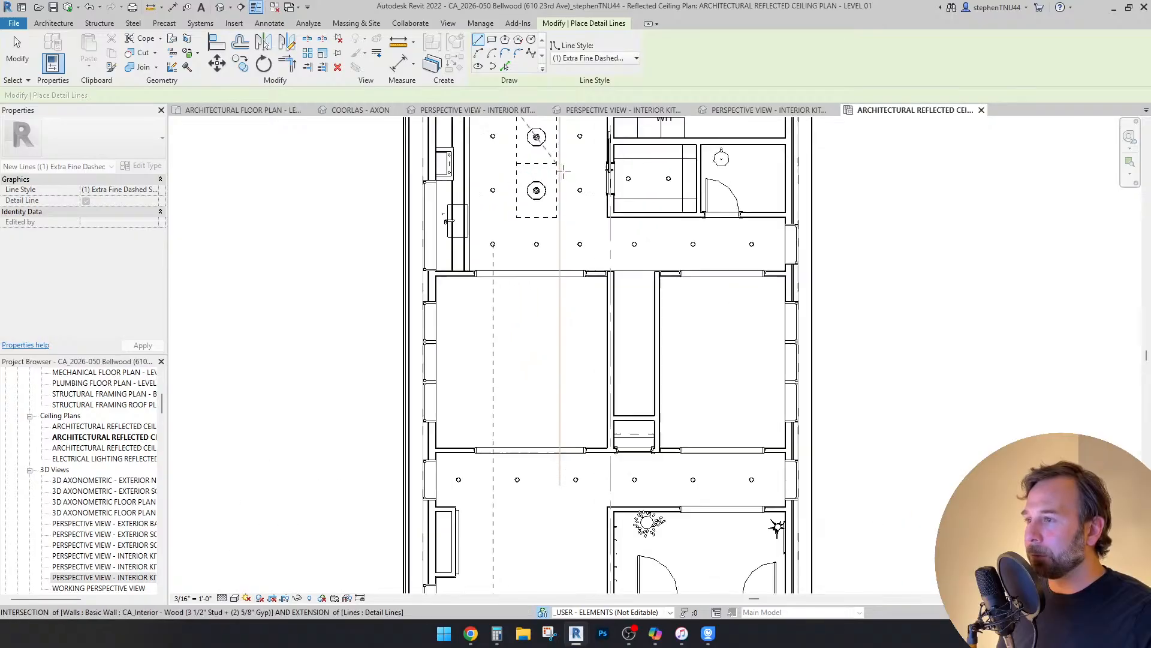
{"action": "scroll", "coordinate": [577, 289], "scroll_direction": "up", "scroll_amount": 1}
{"action": "left_click", "coordinate": [575, 291]}
{"action": "scroll", "coordinate": [570, 222], "scroll_direction": "down", "scroll_amount": 3}
{"action": "scroll", "coordinate": [567, 399], "scroll_direction": "down", "scroll_amount": 1}
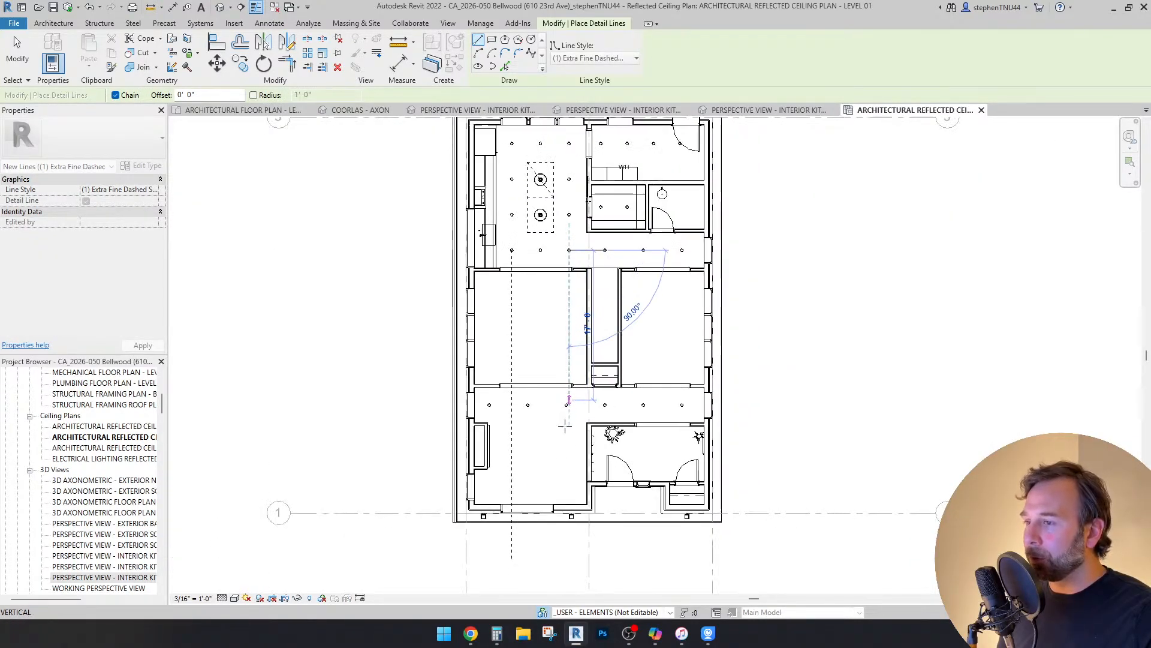
{"action": "left_click", "coordinate": [571, 553]}
{"action": "key", "text": "Escape"}
{"action": "key", "text": "Escape"}
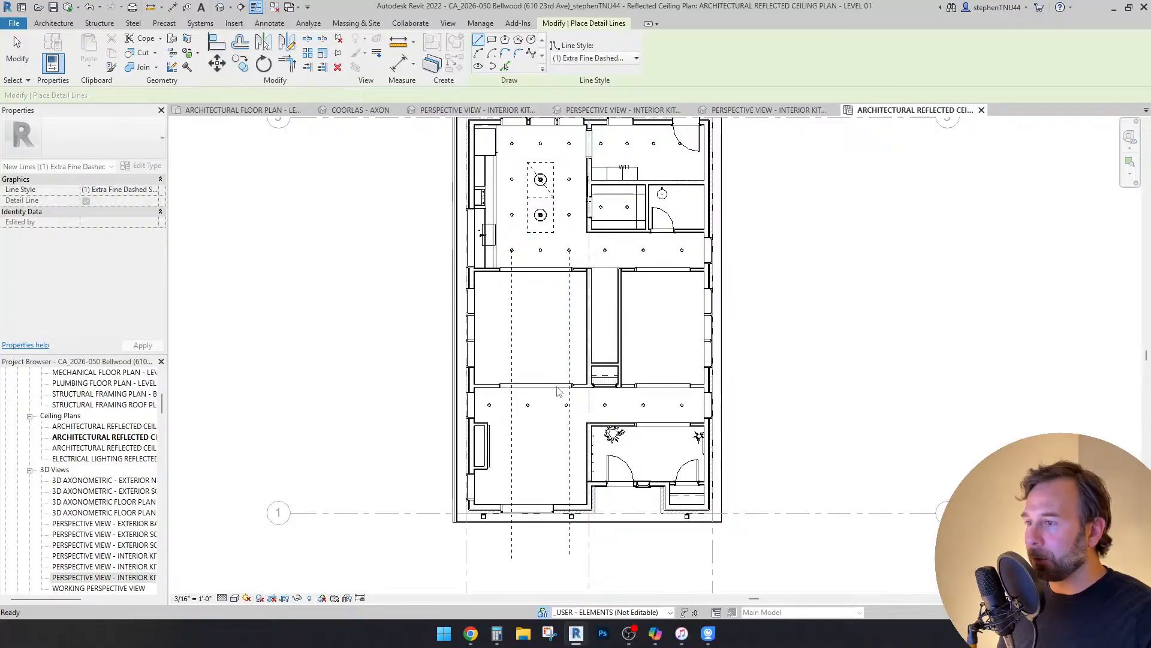
Step: Compare the front hallway downlights with the kitchen alignment lines and kitchen lighting layout, and check the kitchen rendering in Chrome
{"action": "scroll", "coordinate": [554, 372], "scroll_direction": "up", "scroll_amount": 2}
{"action": "middle_click_drag", "start_coordinate": [554, 372], "coordinate": [581, 434]}
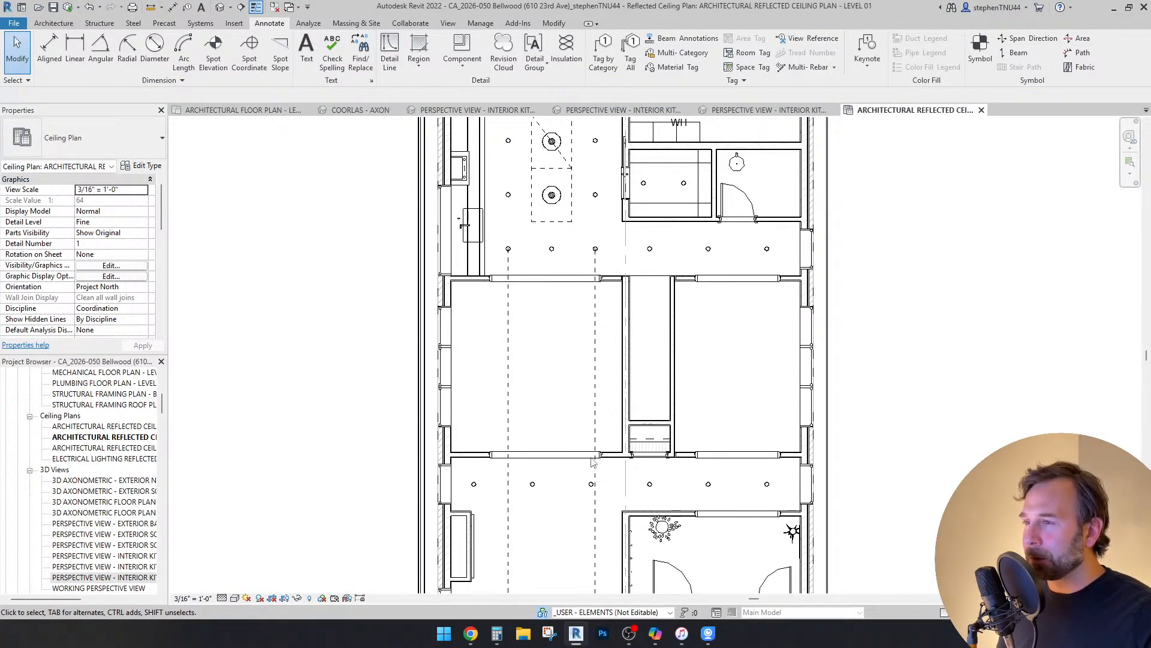
{"action": "scroll", "coordinate": [547, 491], "scroll_direction": "up", "scroll_amount": 1}
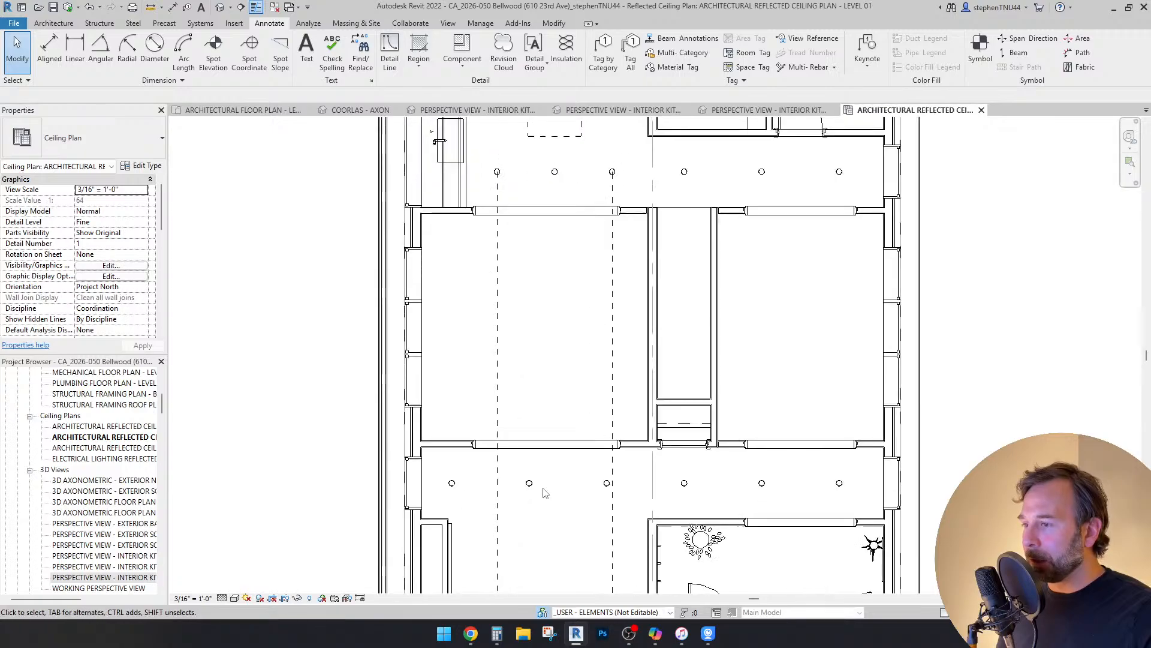
{"action": "scroll", "coordinate": [597, 493], "scroll_direction": "down", "scroll_amount": 1}
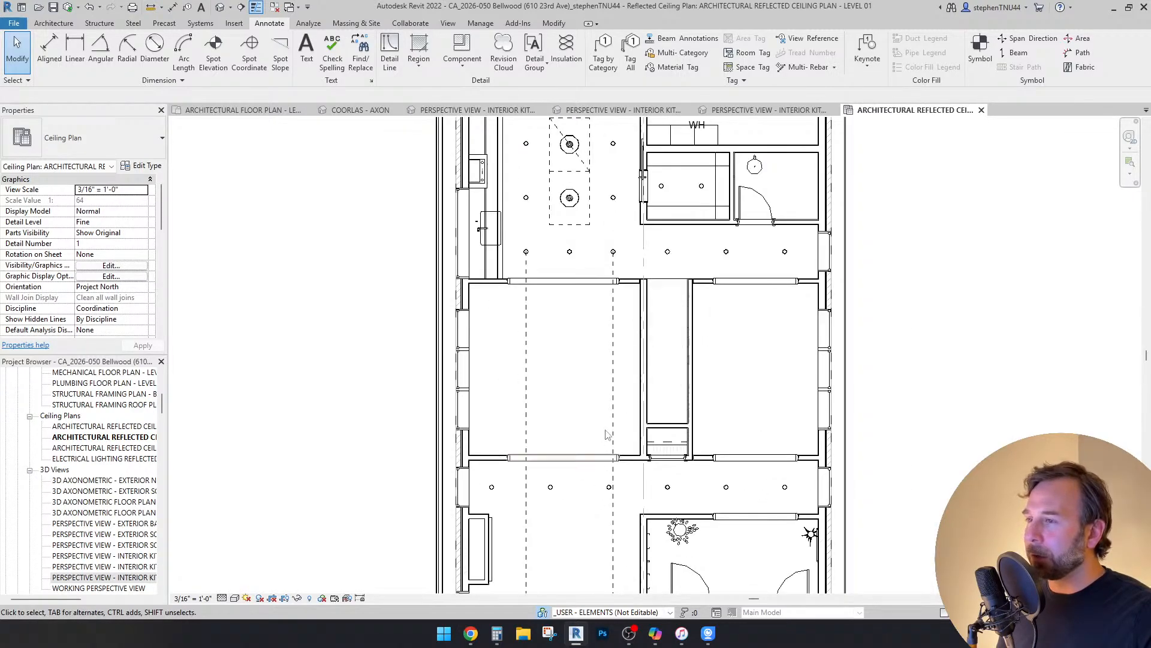
{"action": "scroll", "coordinate": [599, 257], "scroll_direction": "up", "scroll_amount": 1}
{"action": "middle_click_drag", "start_coordinate": [599, 257], "coordinate": [609, 457]}
{"action": "scroll", "coordinate": [582, 280], "scroll_direction": "up", "scroll_amount": 1}
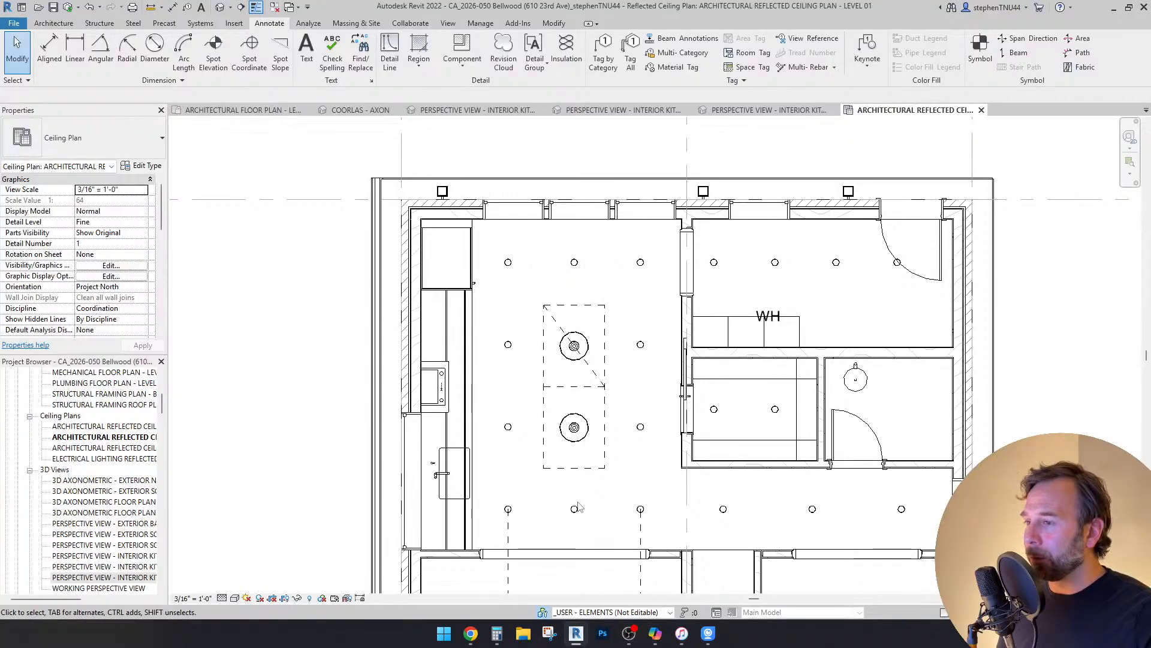
{"action": "scroll", "coordinate": [597, 287], "scroll_direction": "down", "scroll_amount": 1}
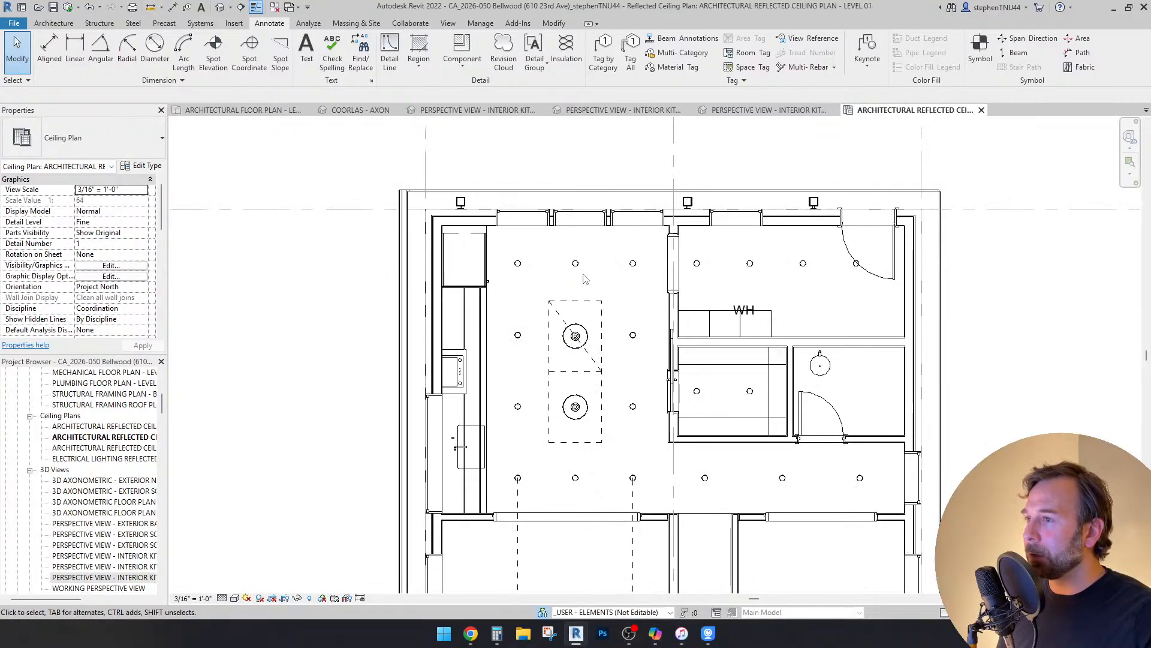
{"action": "left_click", "coordinate": [472, 634]}
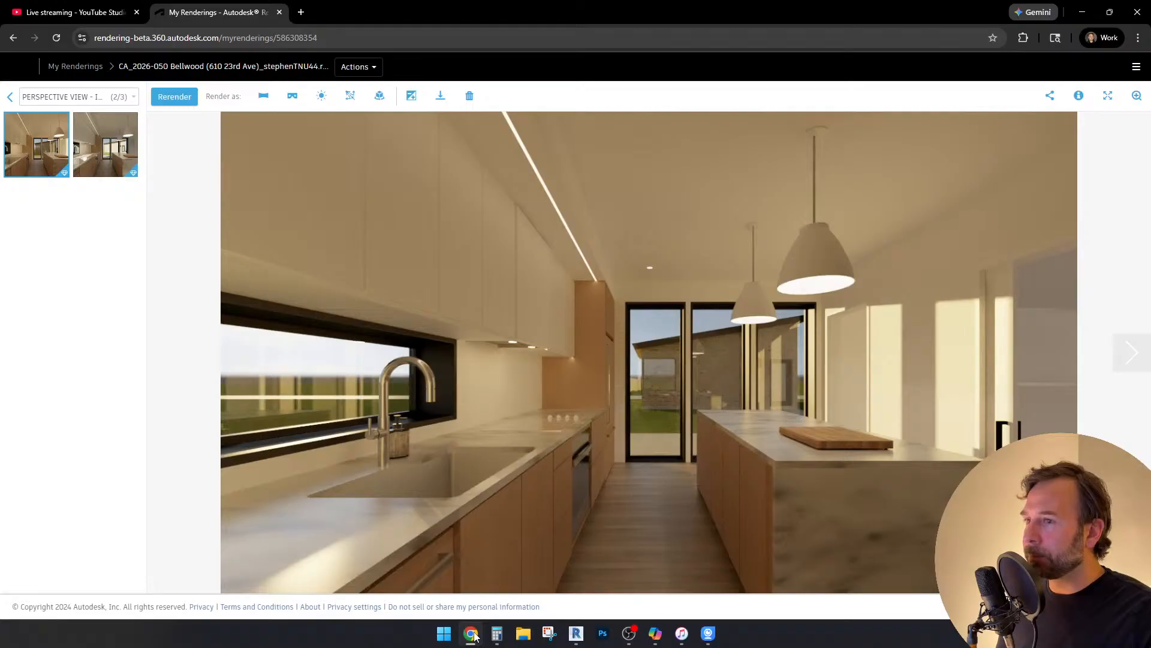
{"action": "left_click", "coordinate": [472, 634]}
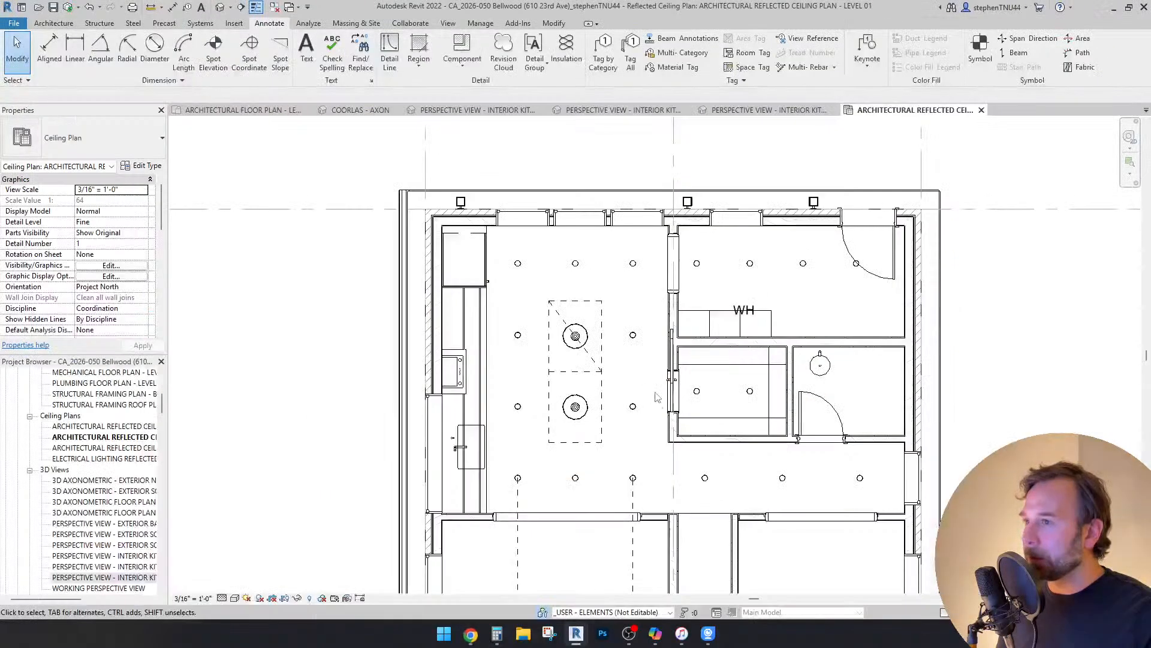
Step: Open the Interior Kitchen Isle perspective and bring up the Sun Settings from its Rendering setup
{"action": "left_click", "coordinate": [774, 110]}
{"action": "left_click", "coordinate": [663, 110]}
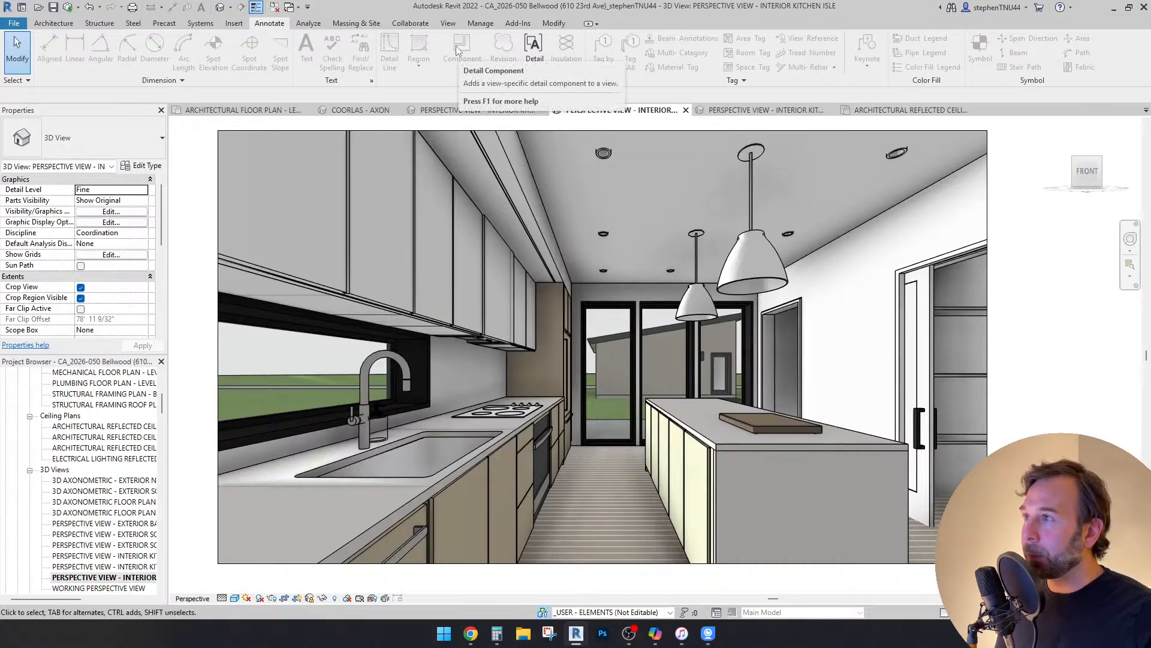
{"action": "left_click", "coordinate": [447, 24]}
{"action": "left_click", "coordinate": [288, 50]}
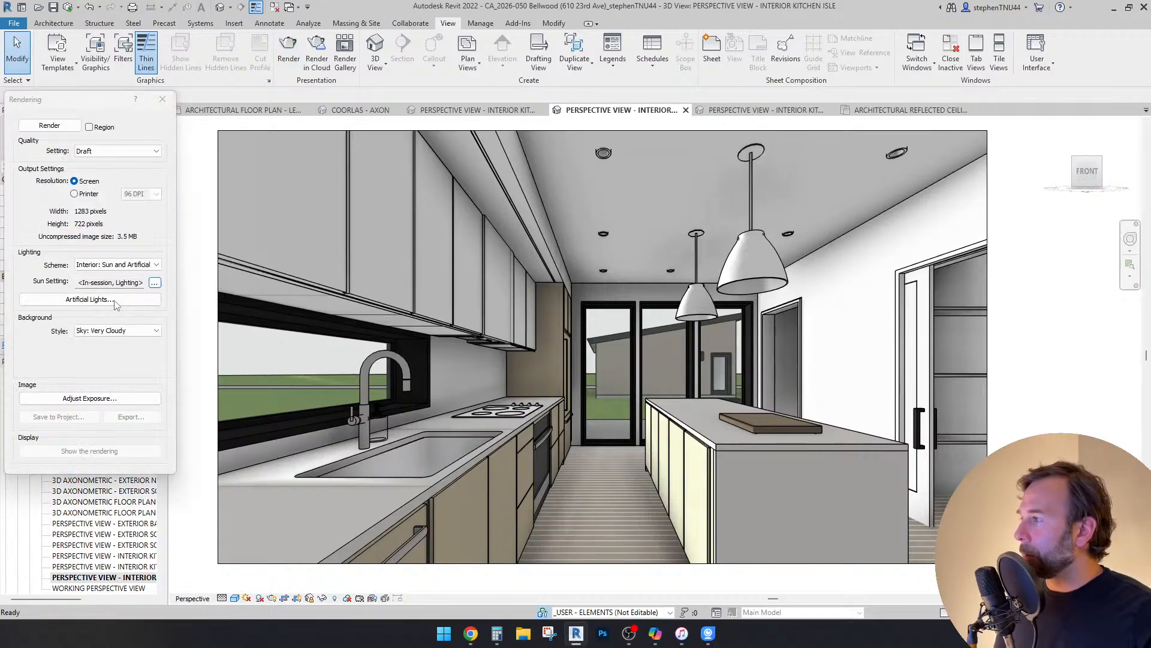
{"action": "left_click", "coordinate": [154, 282]}
{"action": "left_click_drag", "start_coordinate": [937, 279], "coordinate": [833, 209]}
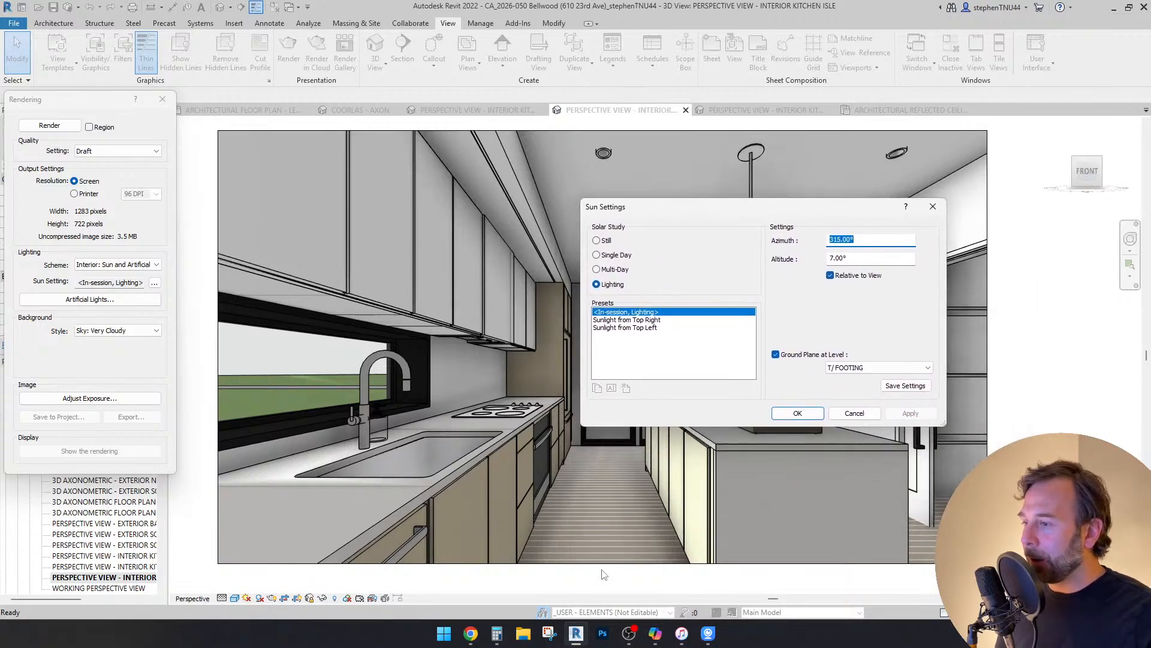
Step: Compare the sun azimuth and altitude with the finished kitchen rendering in Chrome, and accept the sun settings in Revit
{"action": "left_click", "coordinate": [471, 634]}
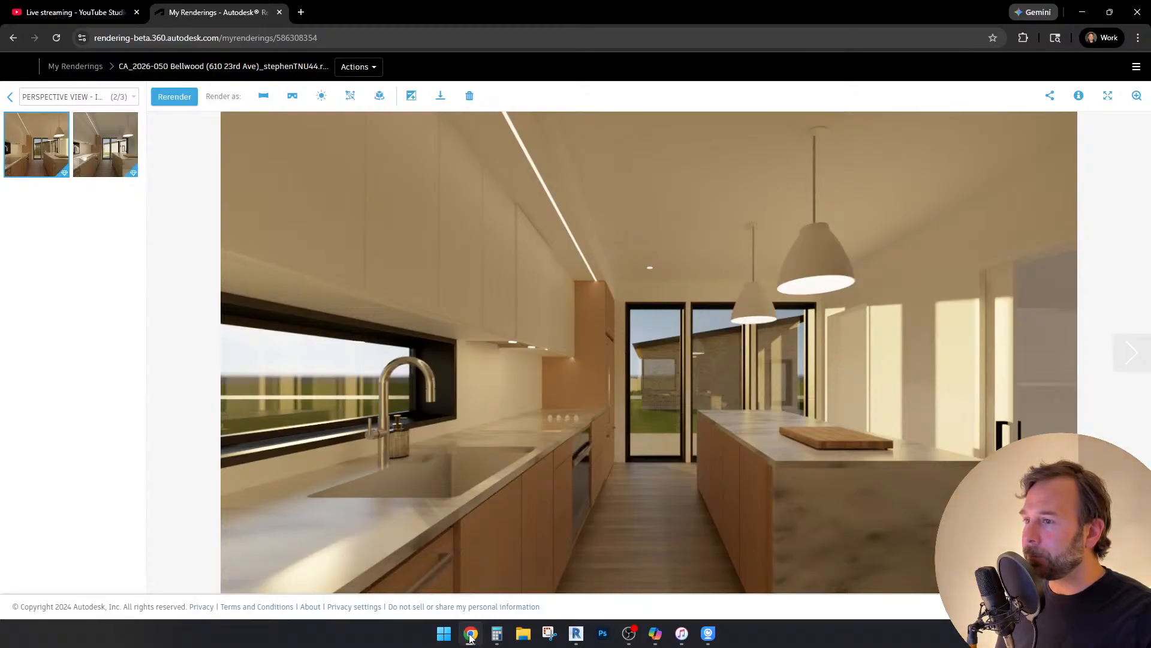
{"action": "left_click", "coordinate": [471, 635]}
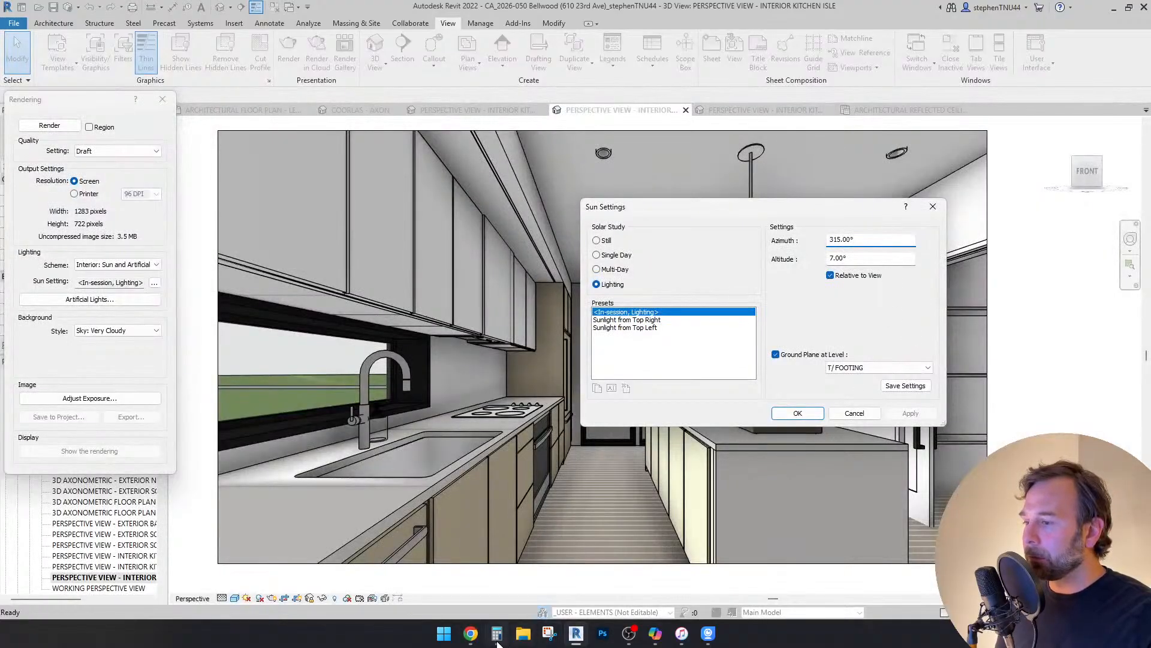
{"action": "left_click", "coordinate": [471, 635]}
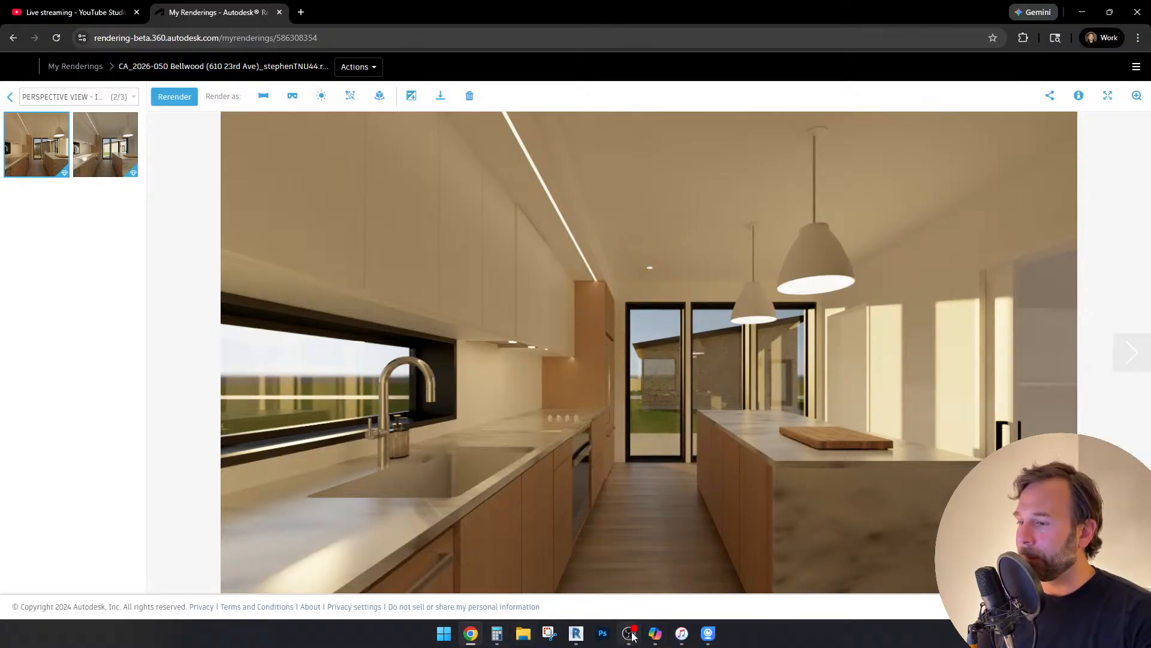
{"action": "left_click", "coordinate": [469, 639]}
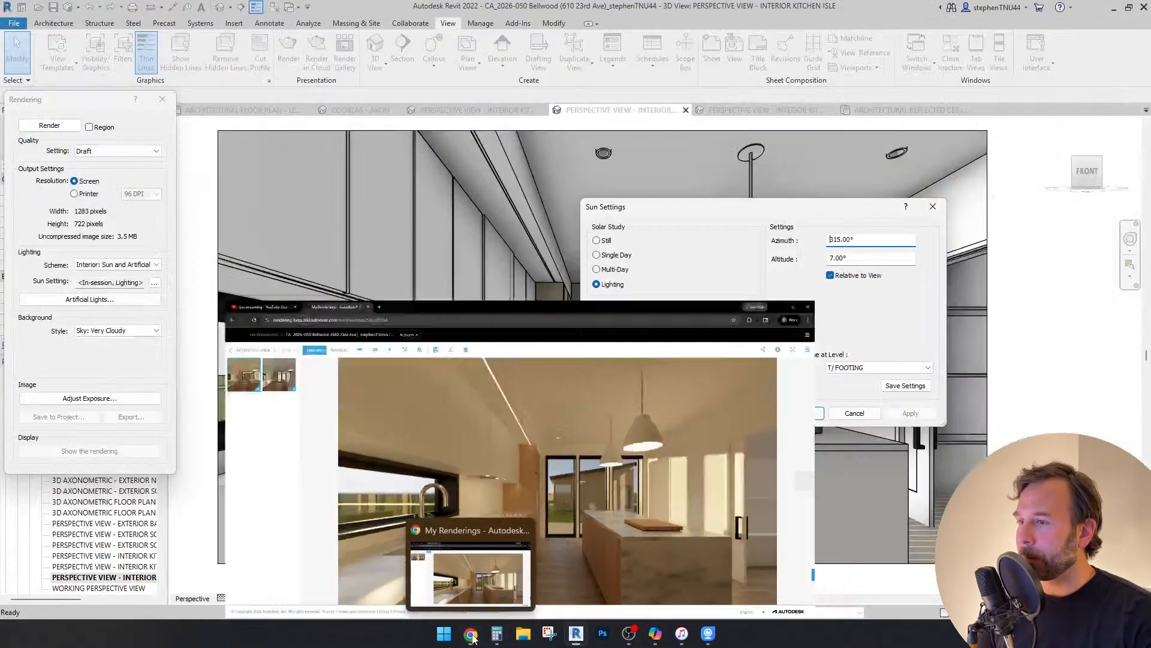
{"action": "left_click", "coordinate": [793, 413]}
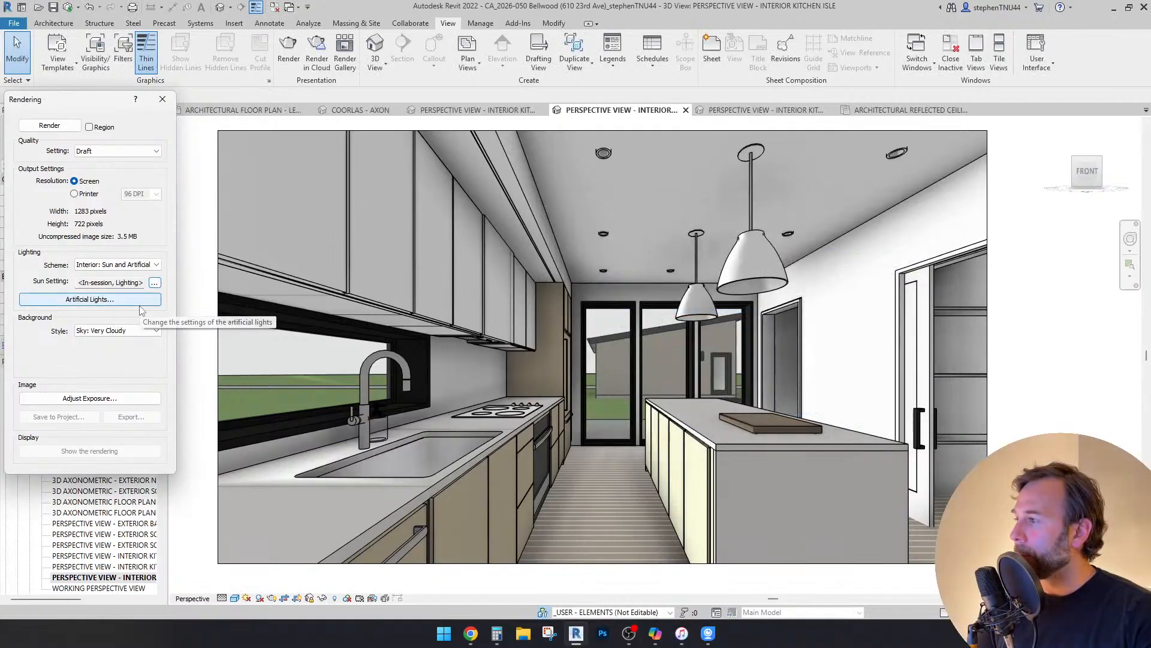
Step: Set the rendering background style to Image and start browsing for the background file
{"action": "left_click", "coordinate": [157, 332]}
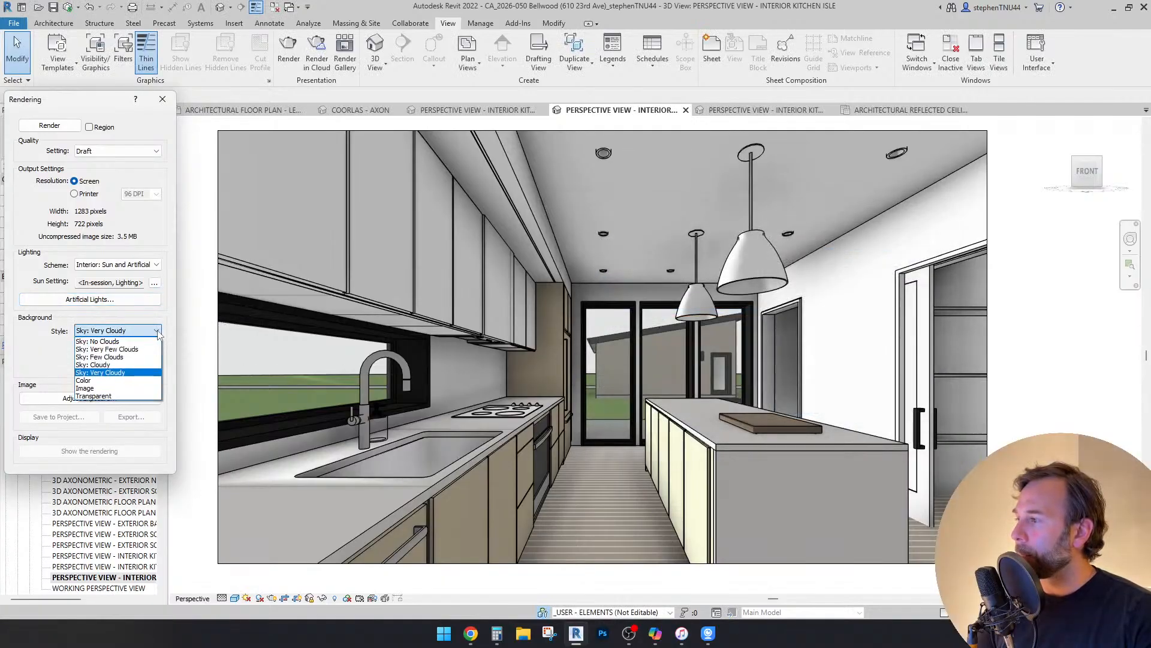
{"action": "left_click", "coordinate": [103, 389]}
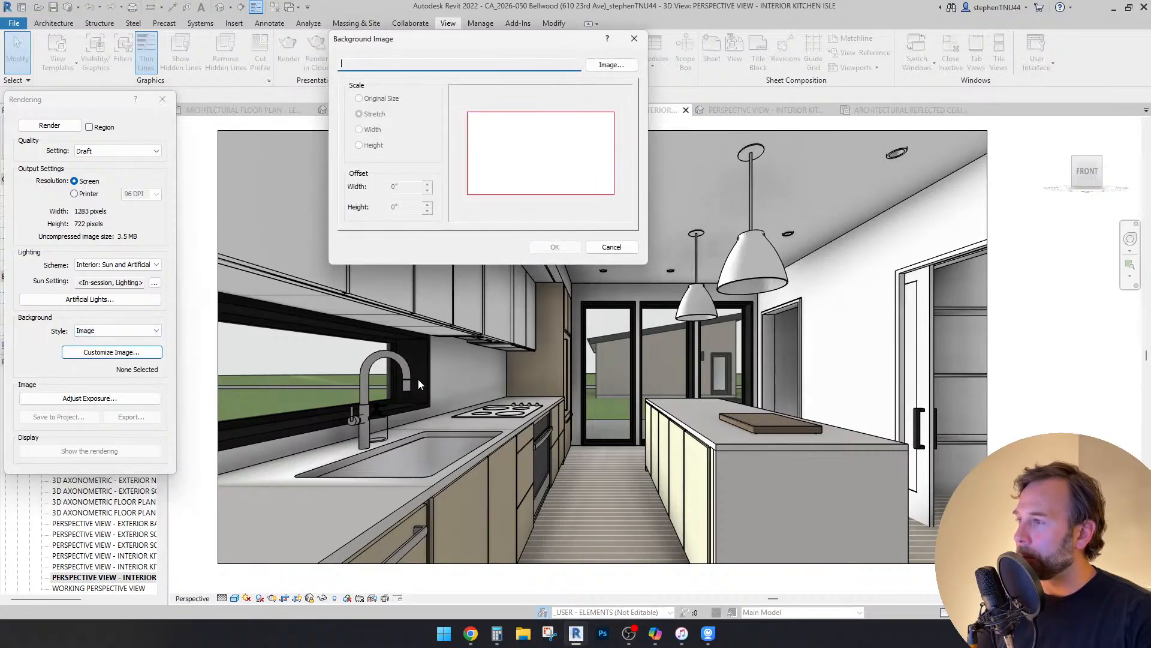
{"action": "left_click_drag", "start_coordinate": [402, 43], "coordinate": [370, 202]}
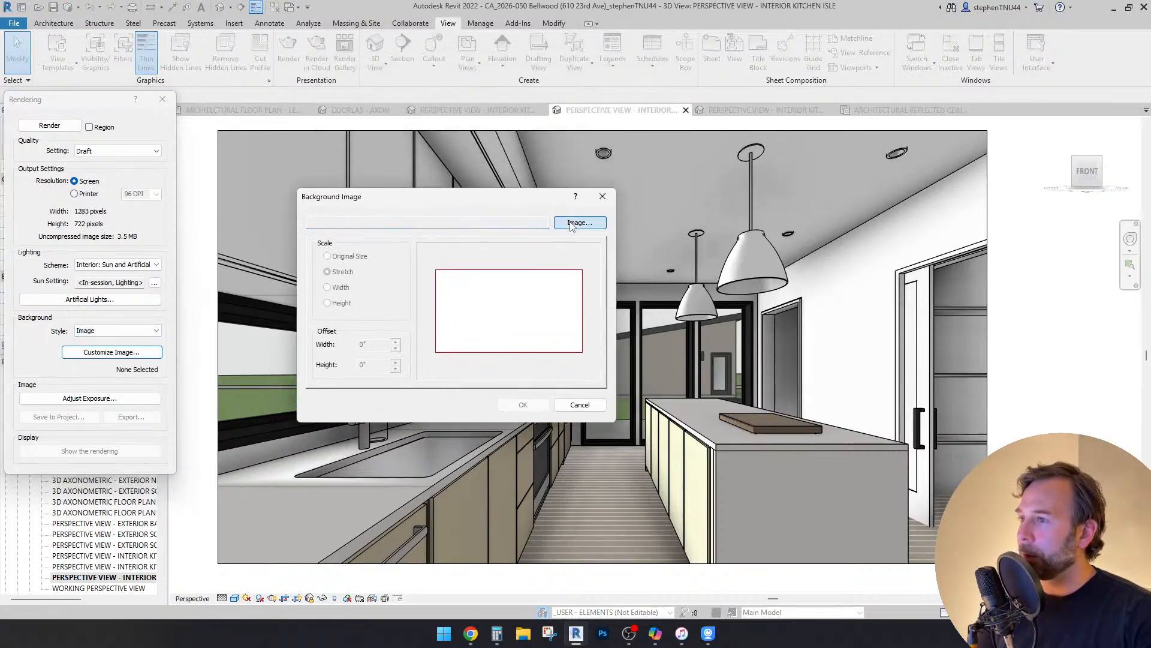
{"action": "left_click", "coordinate": [571, 224]}
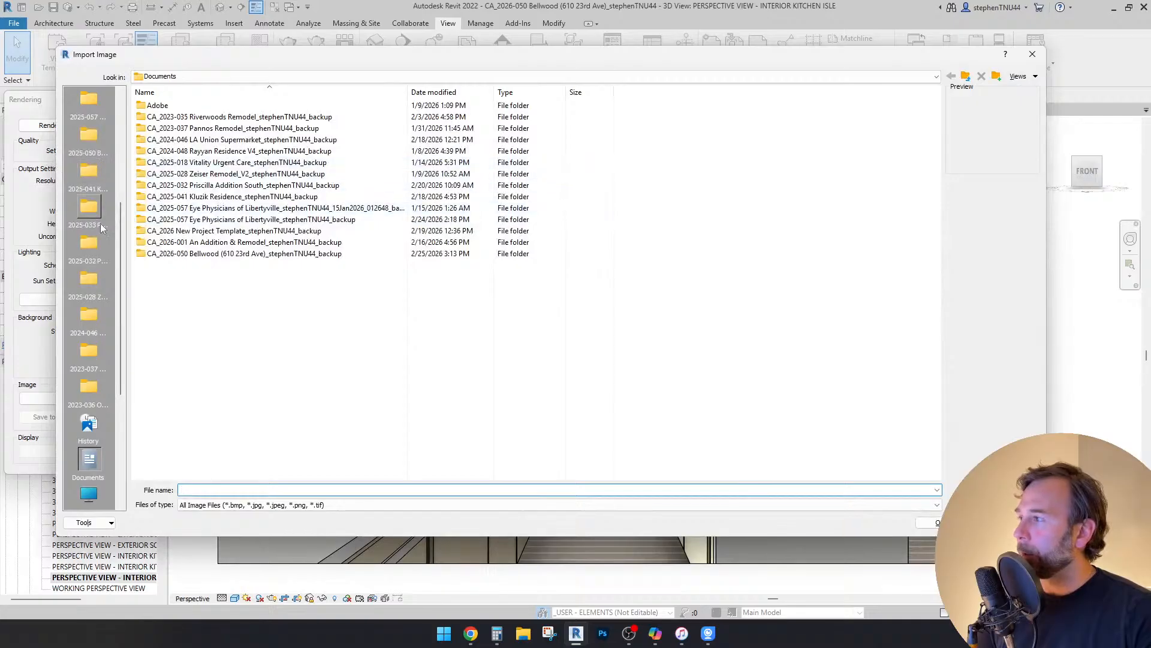
Step: Go to the Skies folder and show its images as extra large icons
{"action": "scroll", "coordinate": [106, 239], "scroll_direction": "up", "scroll_amount": 1}
{"action": "left_click", "coordinate": [89, 137]}
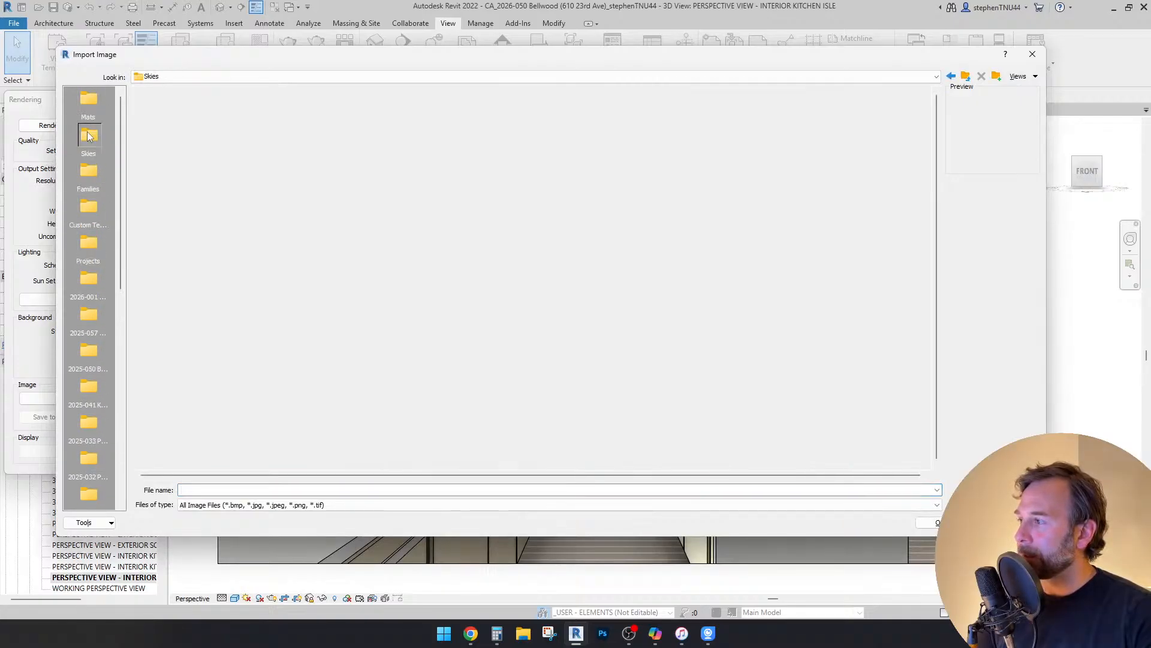
{"action": "right_click", "coordinate": [682, 182]}
{"action": "mouse_move", "coordinate": [714, 189]}
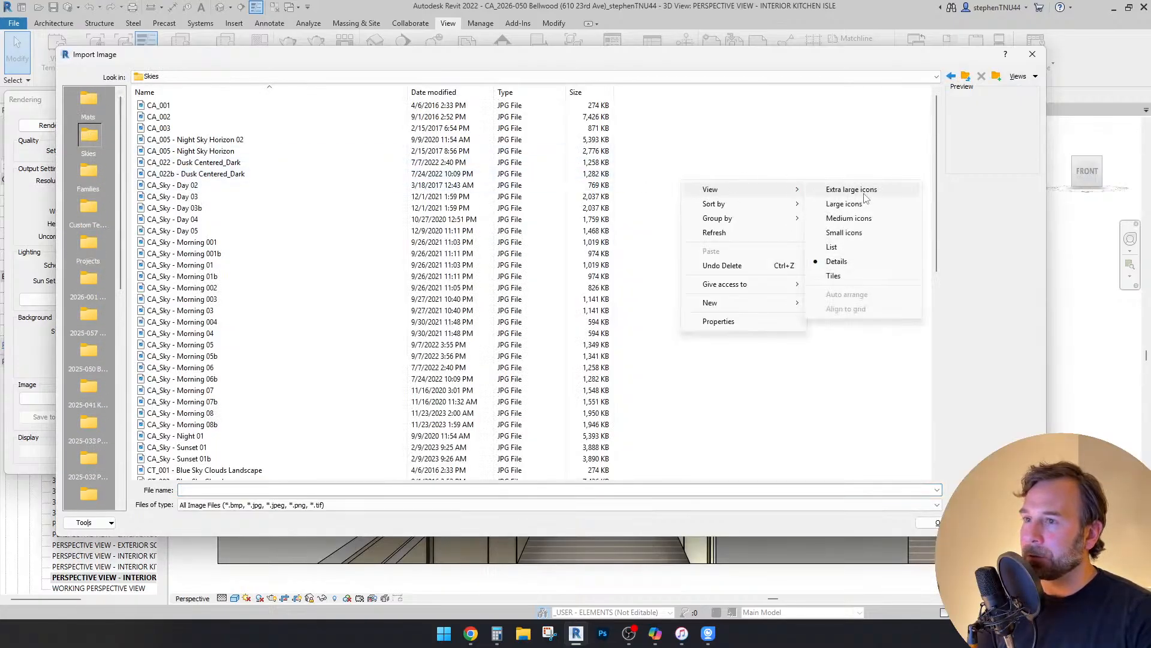
{"action": "left_click", "coordinate": [851, 189]}
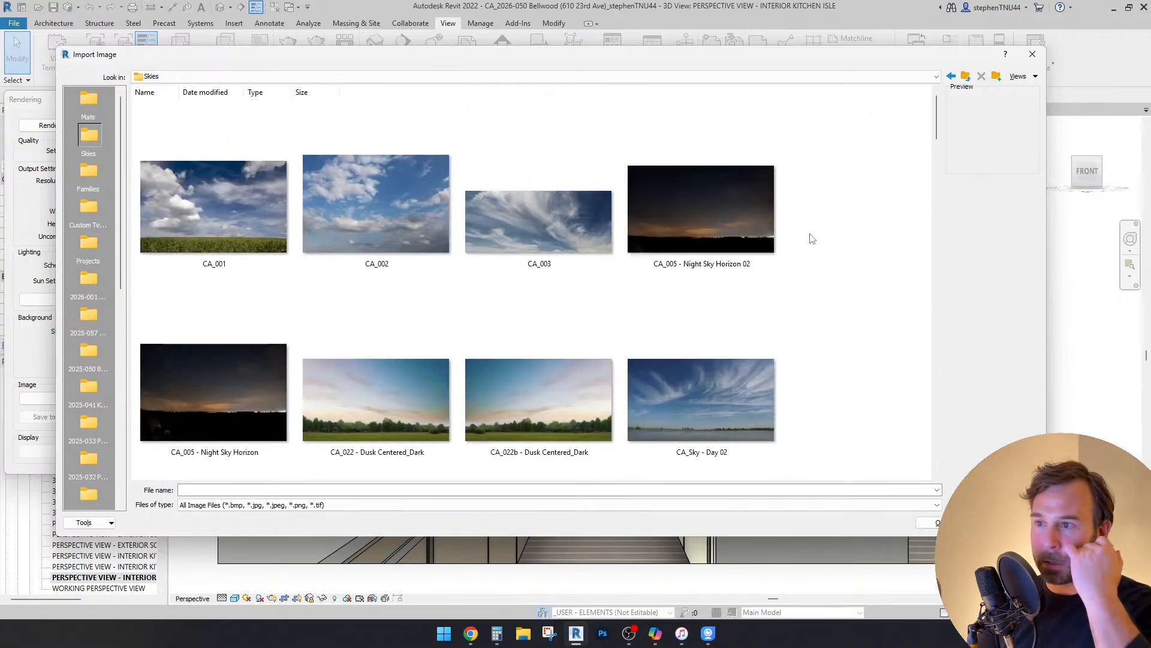
Step: Browse the sky images, check them against the kitchen rendering in Chrome, and load CA_Sky - Morning 05.jpg as the background
{"action": "scroll", "coordinate": [812, 239], "scroll_direction": "down", "scroll_amount": 3}
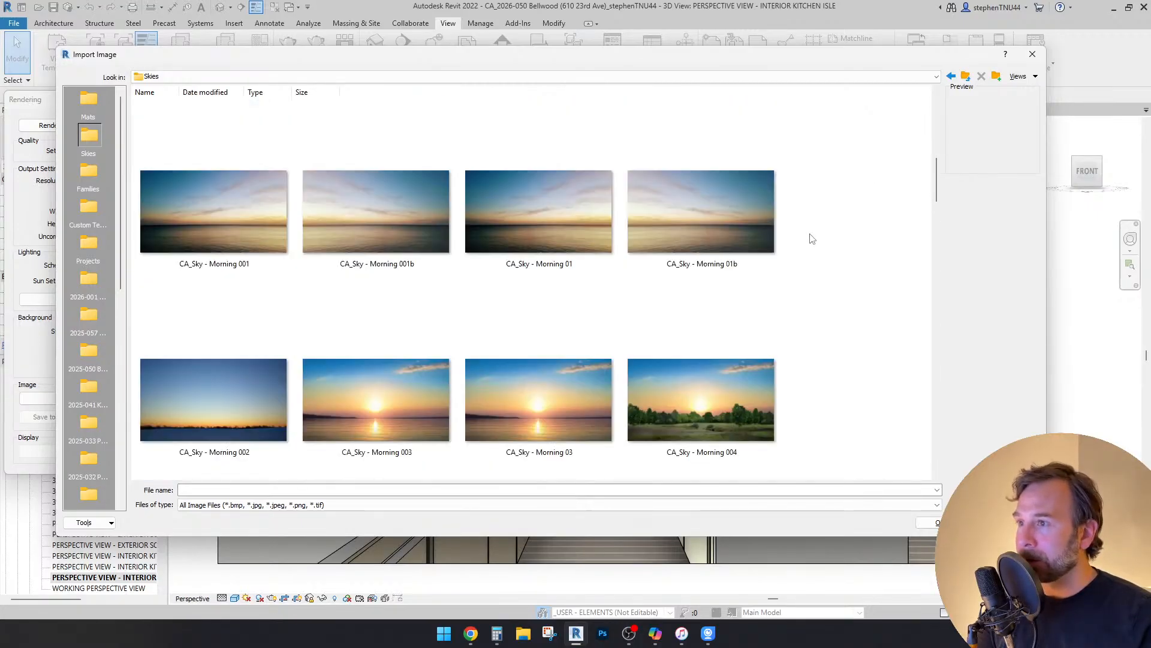
{"action": "scroll", "coordinate": [815, 238], "scroll_direction": "down", "scroll_amount": 3}
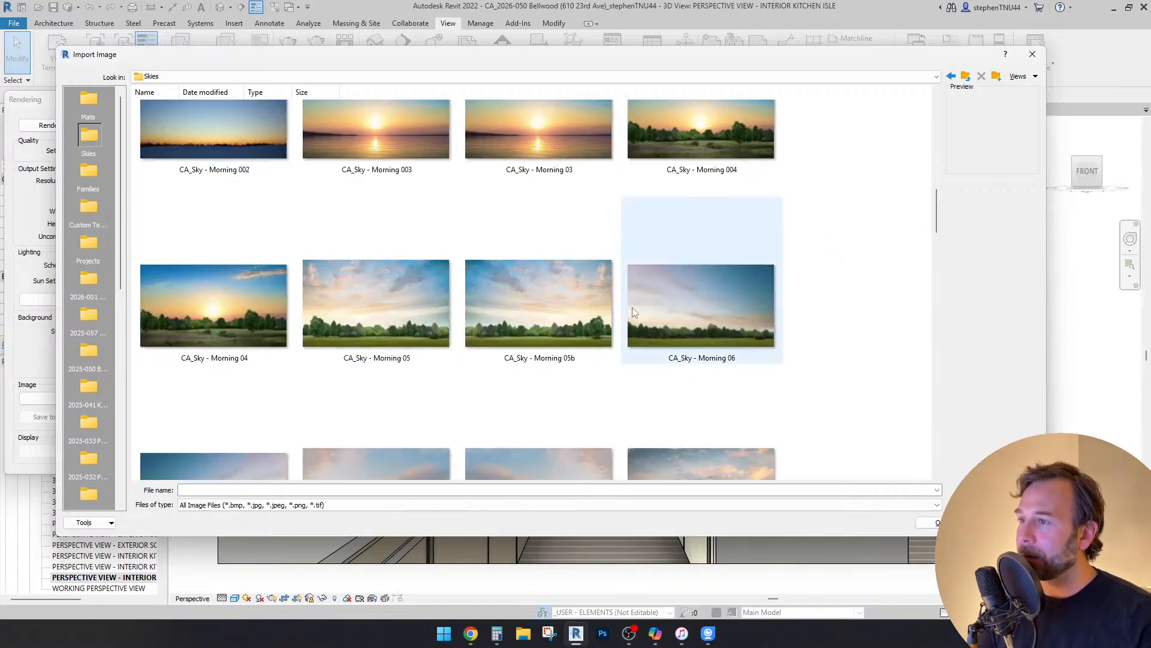
{"action": "left_click", "coordinate": [401, 313]}
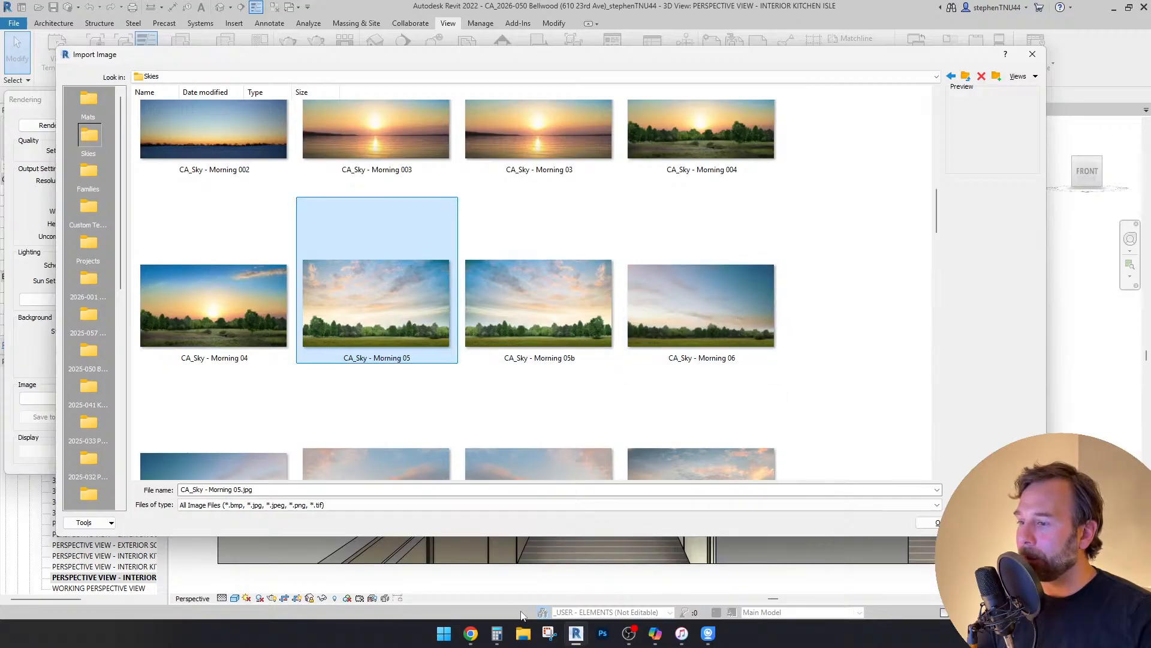
{"action": "left_click", "coordinate": [471, 636]}
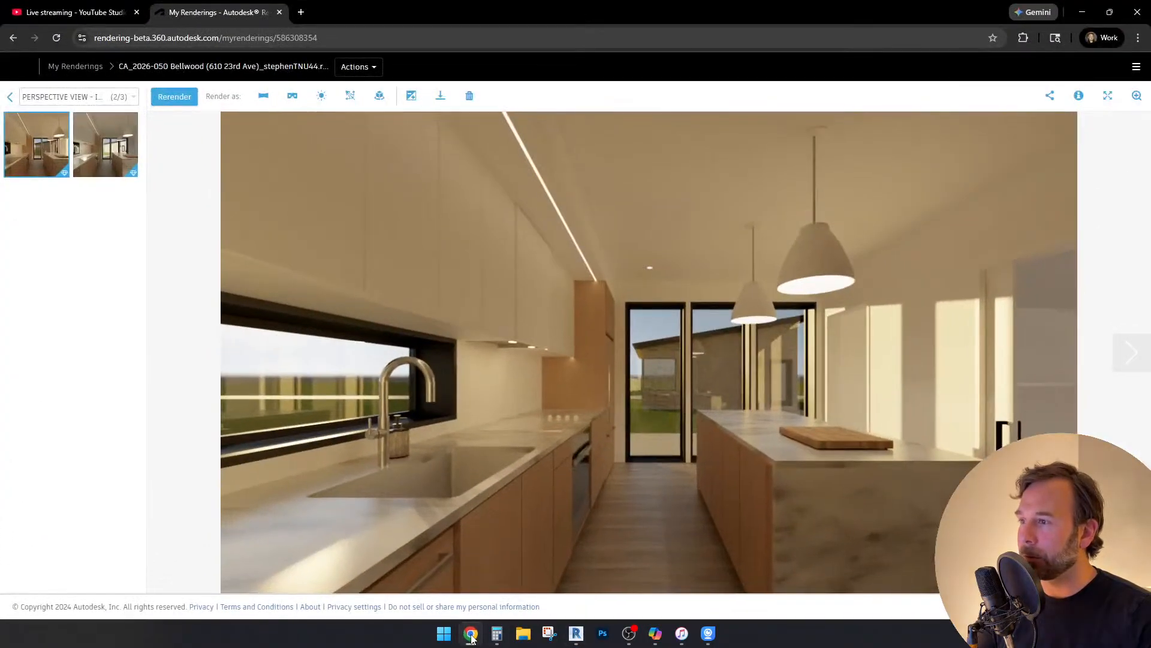
{"action": "left_click", "coordinate": [471, 636]}
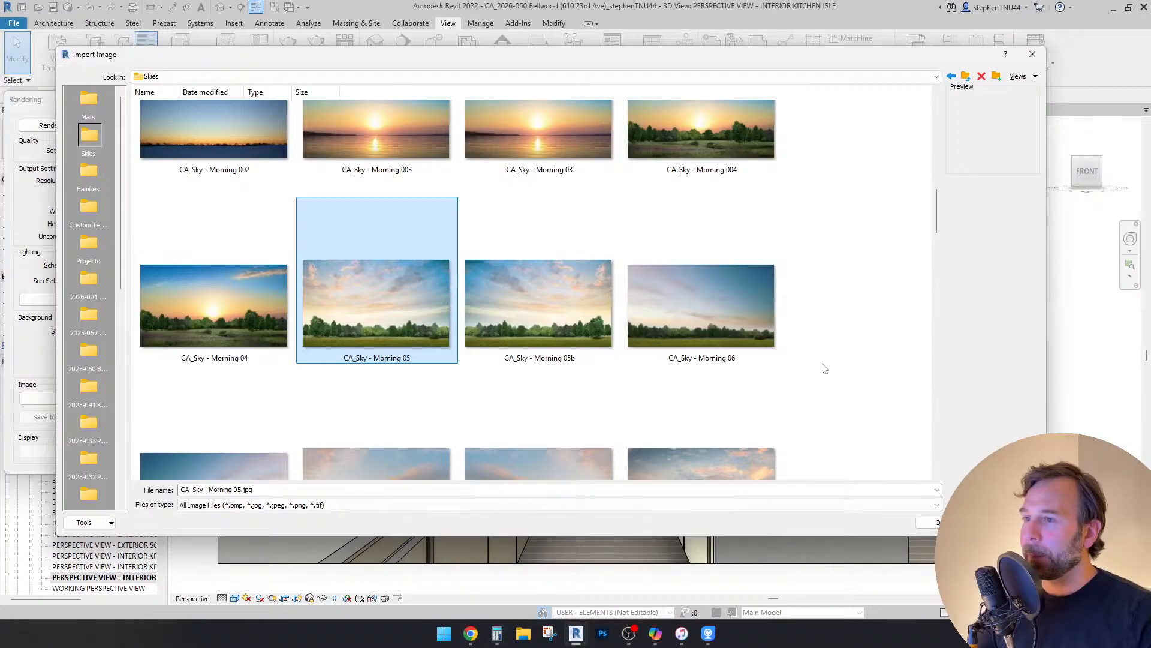
{"action": "scroll", "coordinate": [823, 367], "scroll_direction": "down", "scroll_amount": 4}
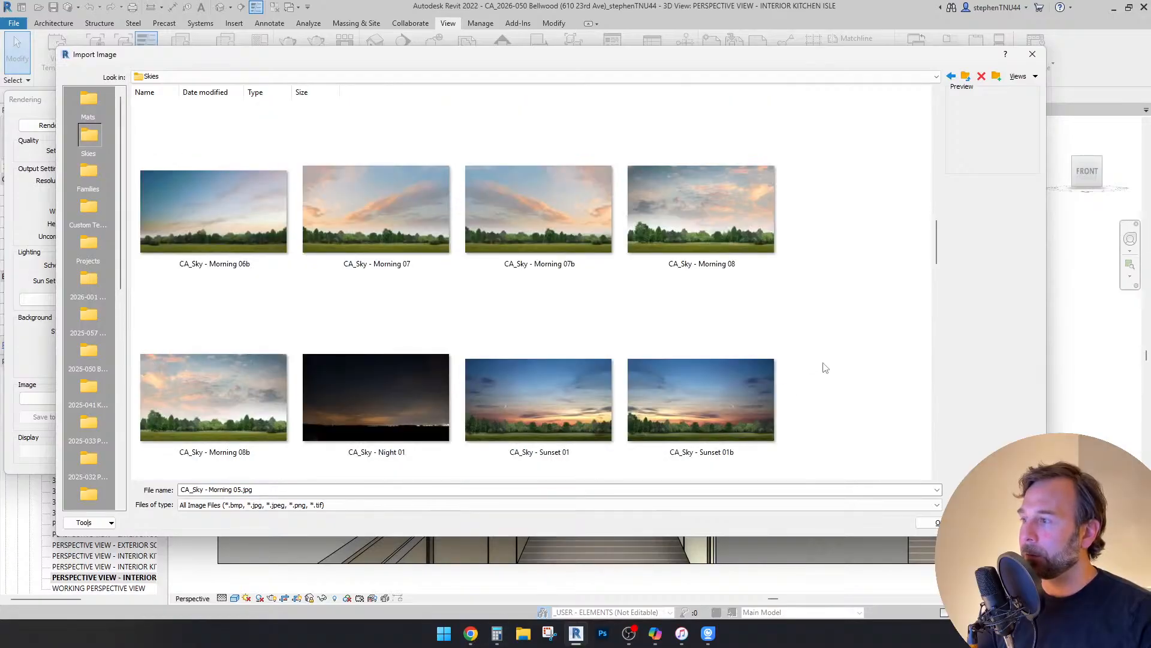
{"action": "scroll", "coordinate": [824, 367], "scroll_direction": "down", "scroll_amount": 3}
{"action": "scroll", "coordinate": [825, 368], "scroll_direction": "up", "scroll_amount": 8}
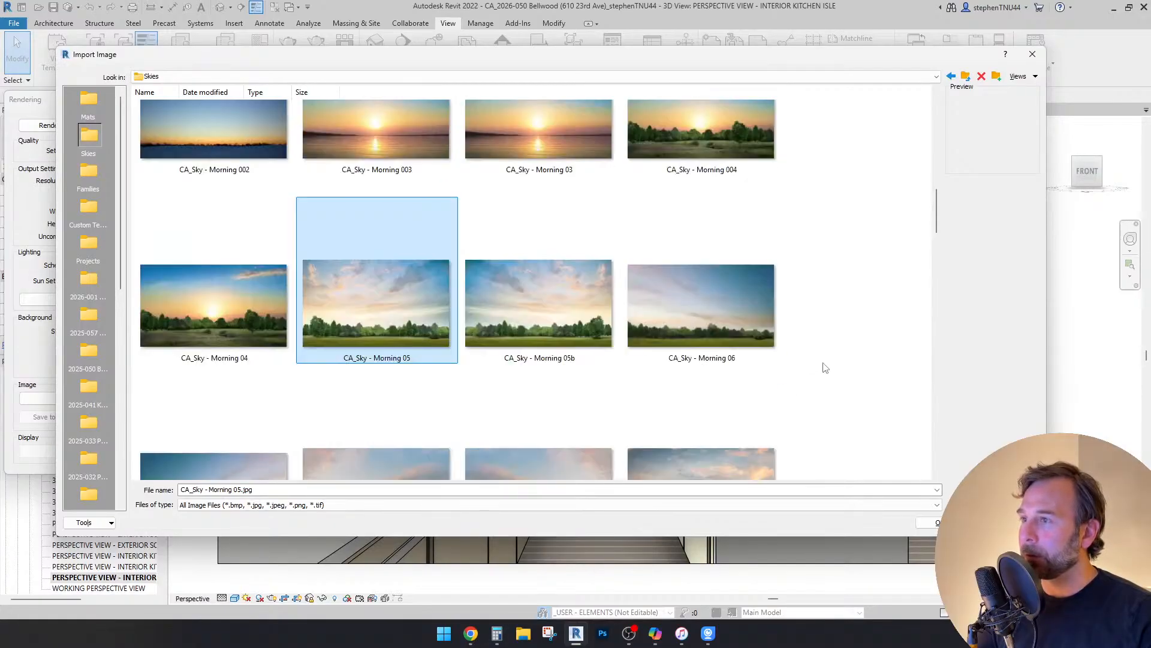
{"action": "left_click", "coordinate": [928, 523]}
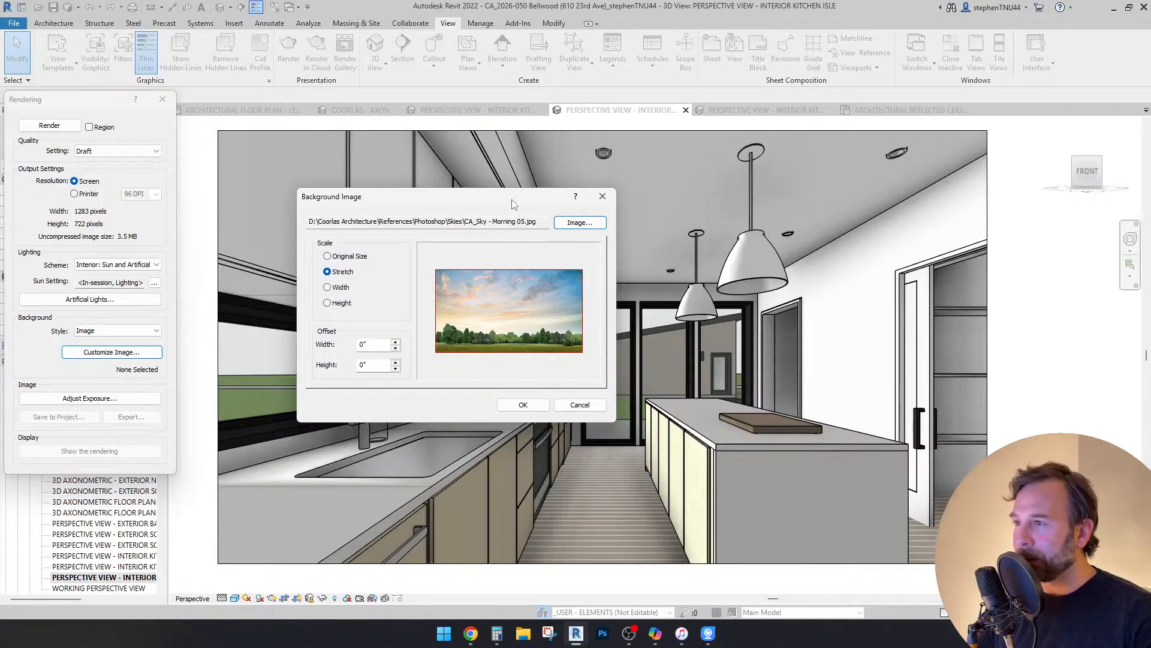
Step: Raise the background image's height offset to 3 3/4" with Stretch scaling and apply the image
{"action": "left_click_drag", "start_coordinate": [513, 204], "coordinate": [538, 190]}
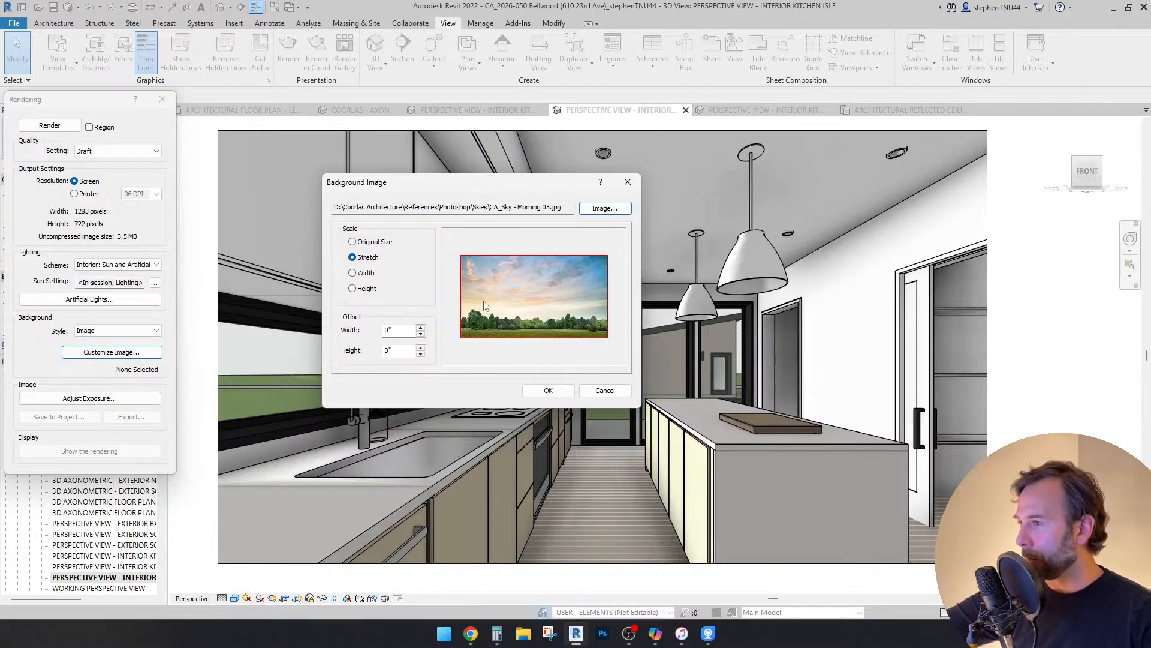
{"action": "left_click", "coordinate": [420, 349]}
{"action": "left_click", "coordinate": [421, 348]}
{"action": "left_click", "coordinate": [420, 348]}
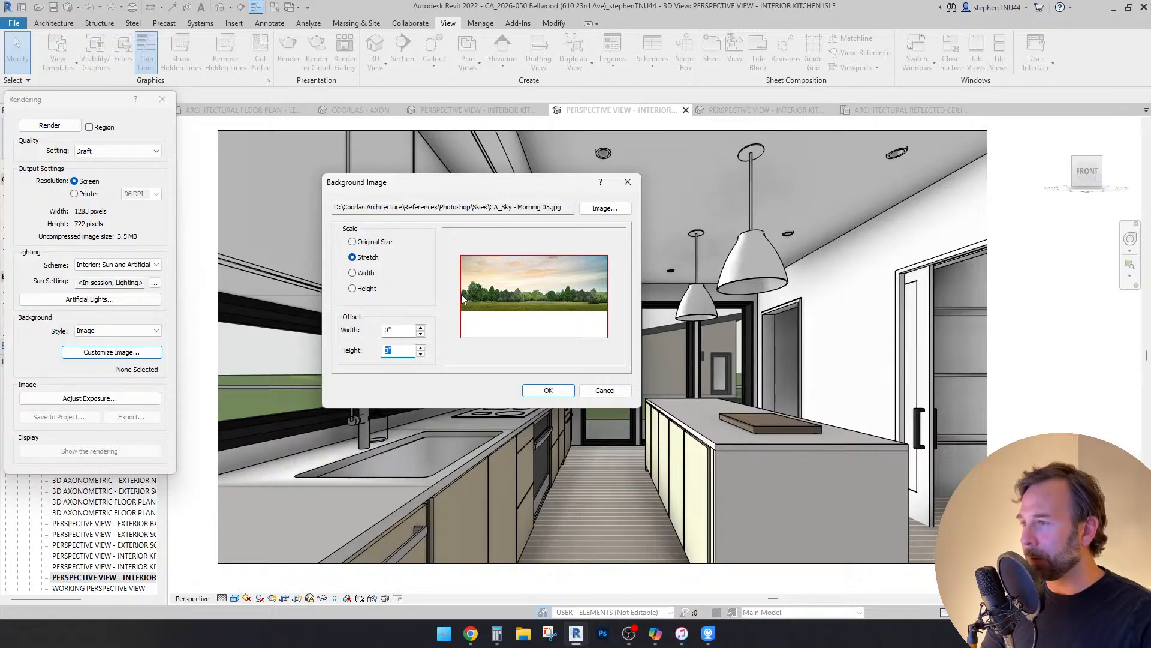
{"action": "left_click", "coordinate": [420, 347]}
{"action": "left_click", "coordinate": [421, 348]}
{"action": "left_click", "coordinate": [420, 347]}
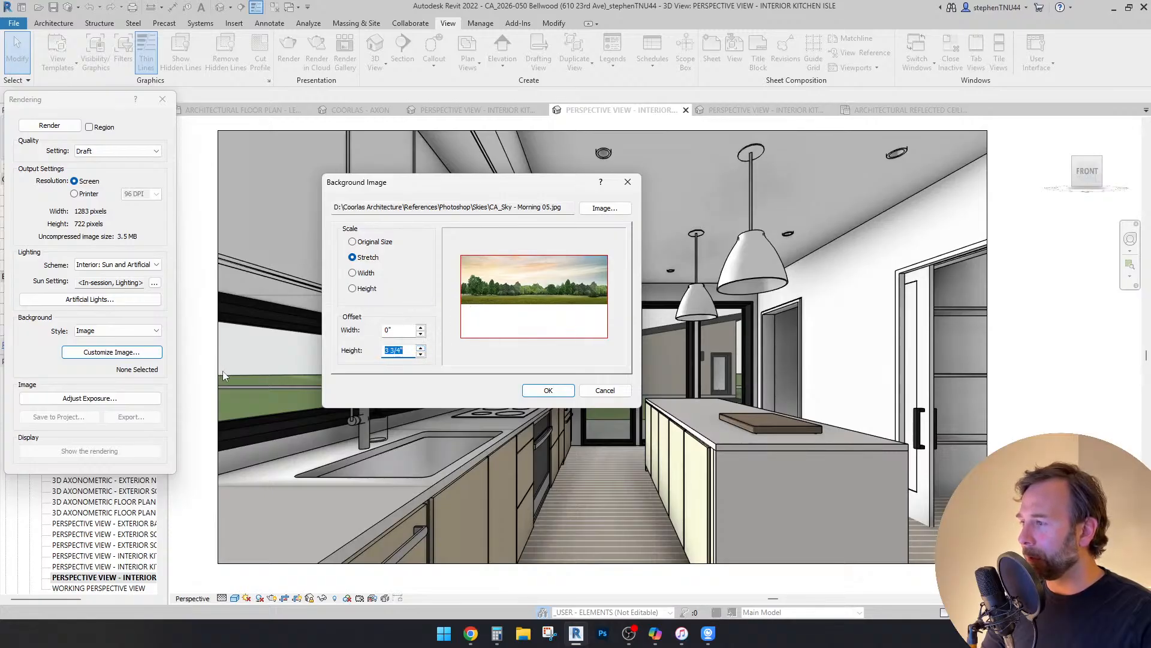
{"action": "left_click", "coordinate": [548, 390]}
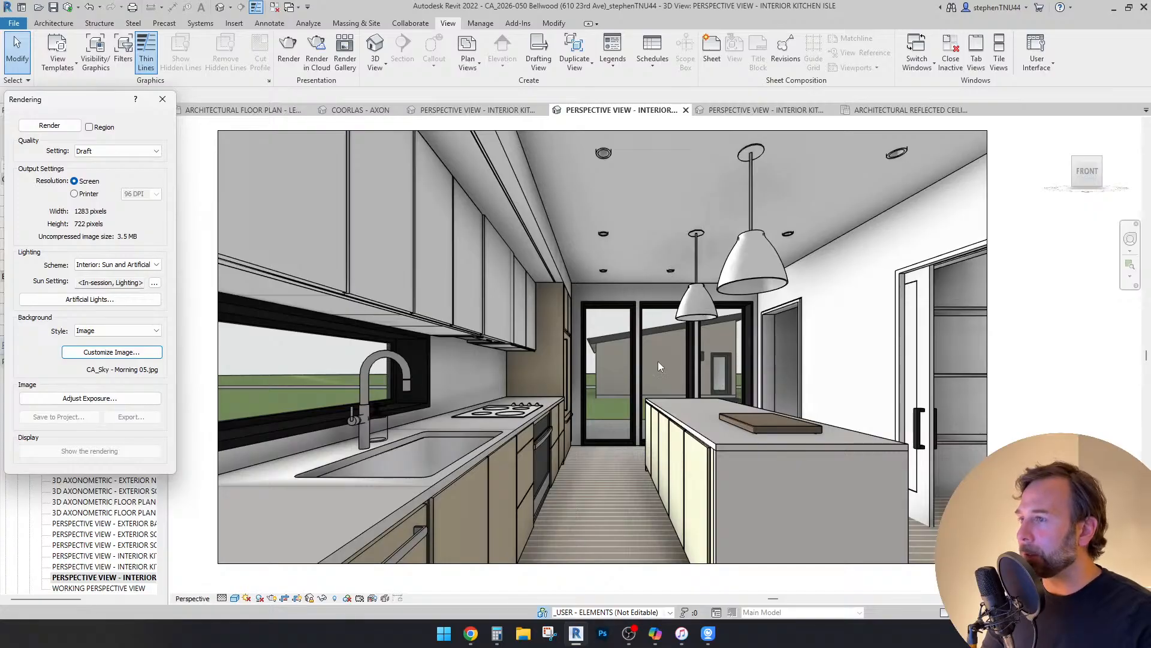
Step: Inspect the photometric type properties of the recessed can downlight nearest the camera in the kitchen ceiling, including its initial color
{"action": "left_click", "coordinate": [607, 154]}
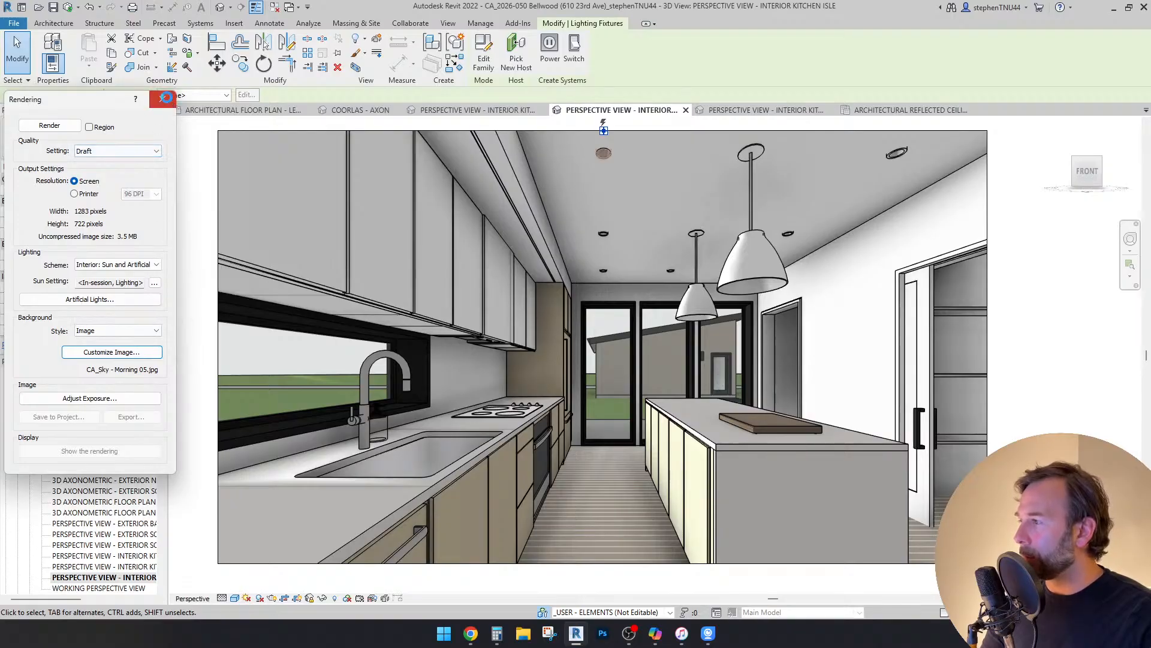
{"action": "left_click", "coordinate": [163, 100]}
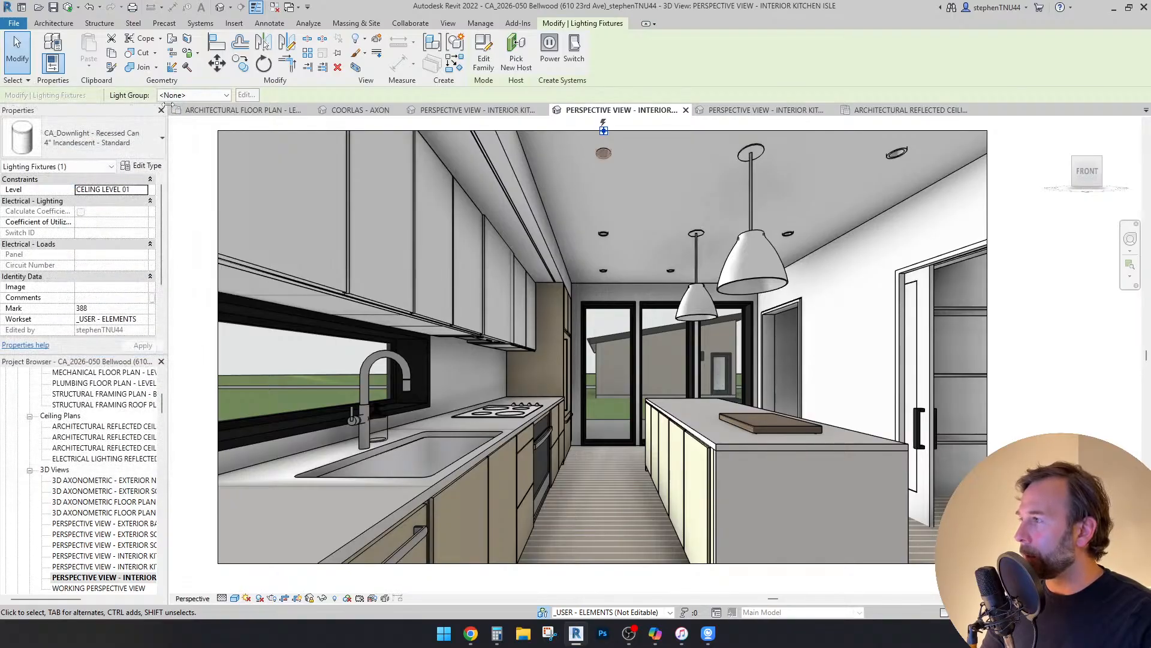
{"action": "left_click", "coordinate": [143, 166]}
{"action": "left_click_drag", "start_coordinate": [928, 291], "coordinate": [928, 407]}
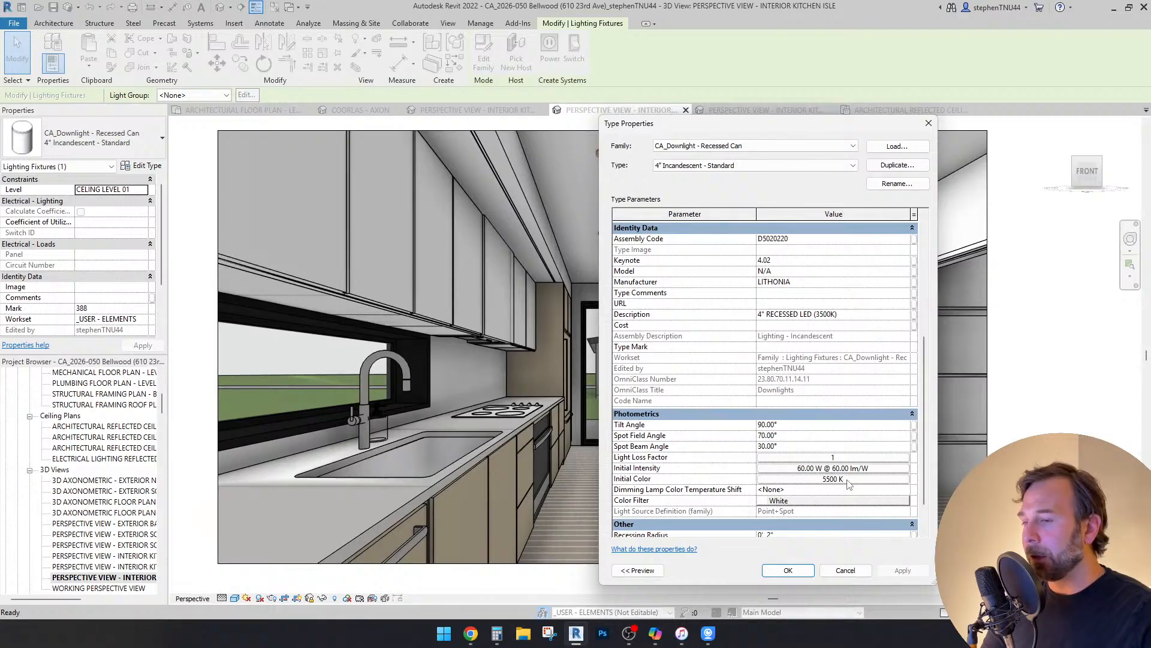
{"action": "left_click_drag", "start_coordinate": [800, 127], "coordinate": [436, 153]}
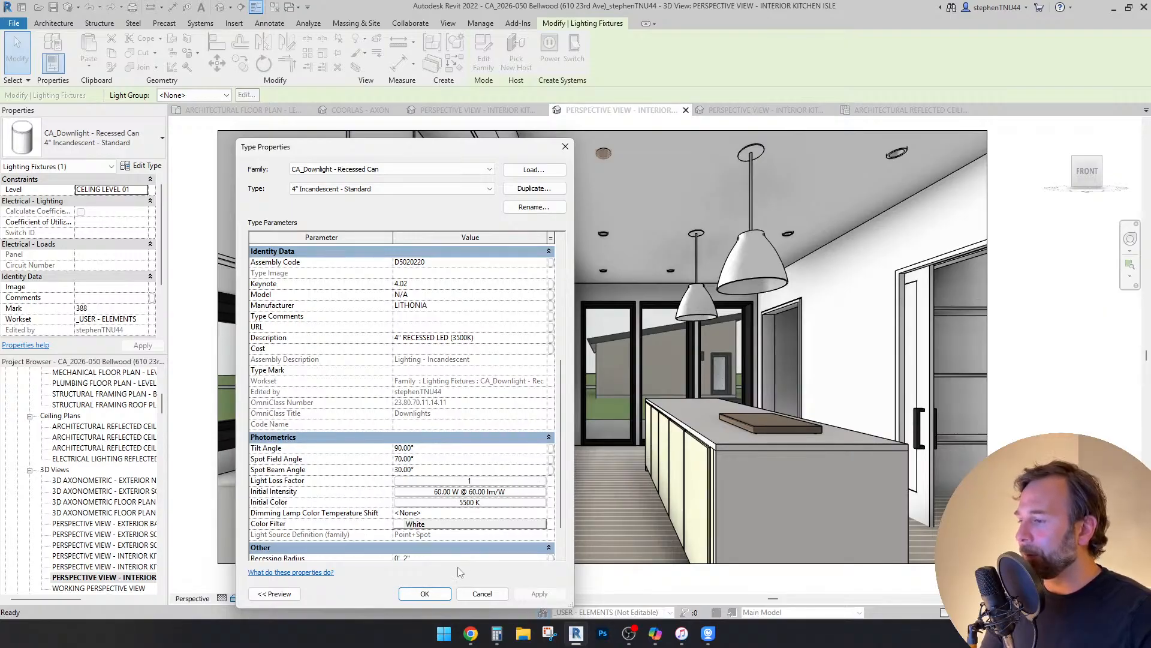
{"action": "left_click", "coordinate": [440, 594]}
{"action": "left_click", "coordinate": [672, 196]}
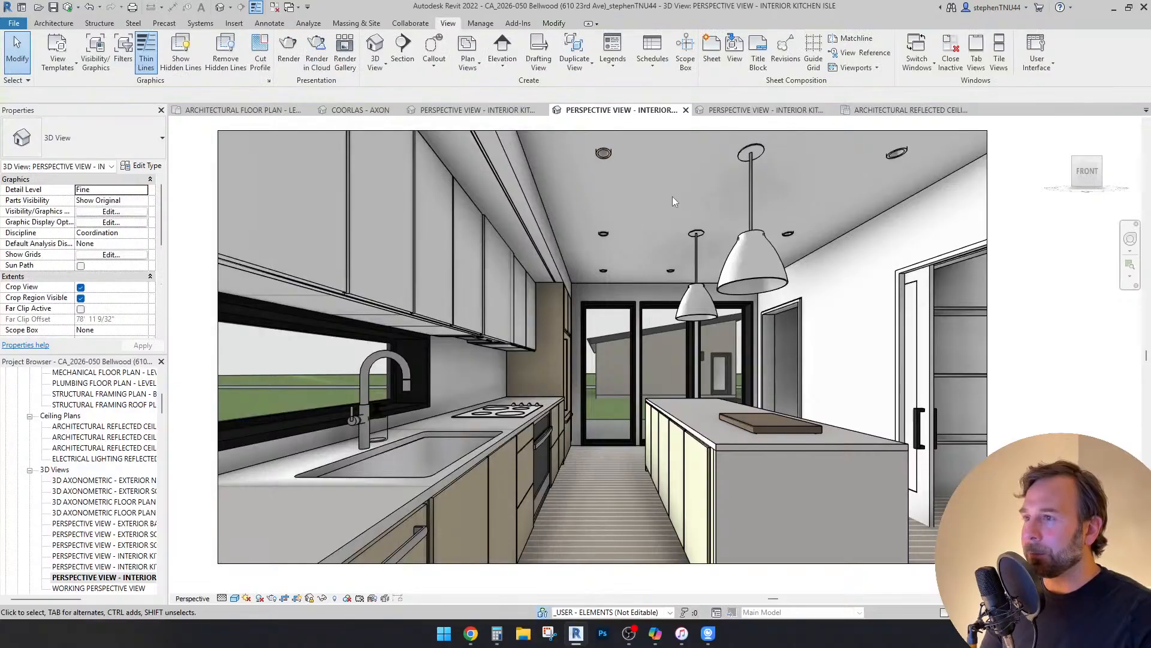
Step: Open Render in Cloud for the Interior Kitchen Isle perspective and set the render quality to Final
{"action": "scroll", "coordinate": [583, 230], "scroll_direction": "down", "scroll_amount": 1}
{"action": "scroll", "coordinate": [628, 354], "scroll_direction": "up", "scroll_amount": 1}
{"action": "middle_click_drag", "start_coordinate": [628, 355], "coordinate": [629, 355], "text": "shift"}
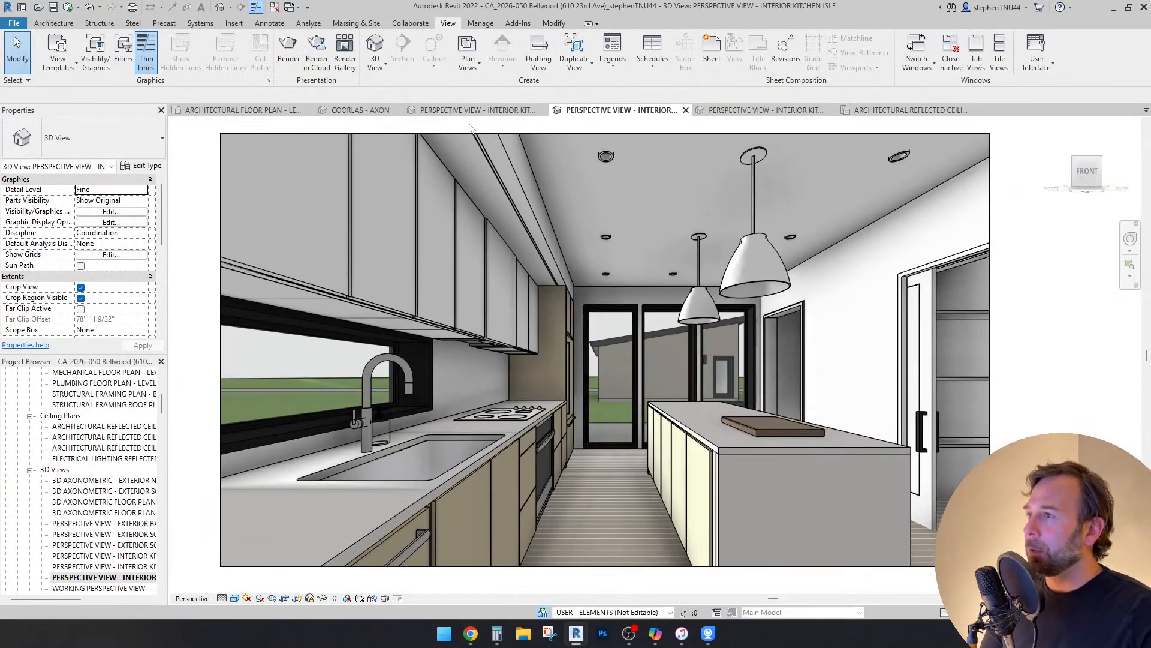
{"action": "left_click", "coordinate": [289, 51]}
{"action": "left_click", "coordinate": [317, 51]}
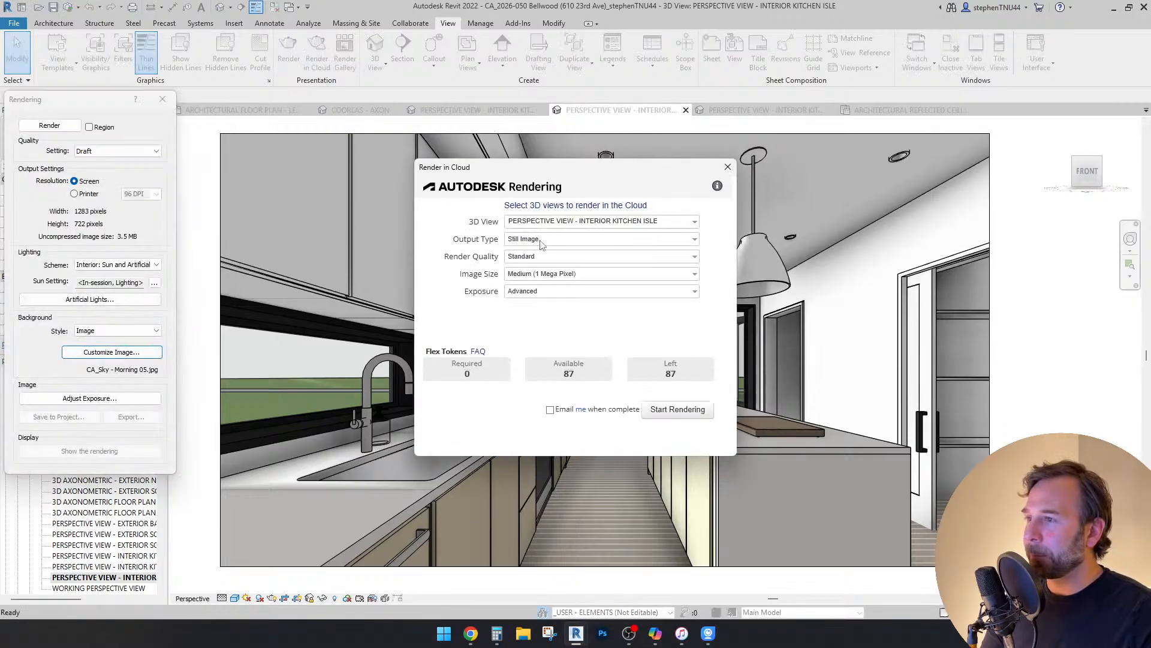
{"action": "left_click", "coordinate": [524, 256]}
{"action": "left_click", "coordinate": [558, 278]}
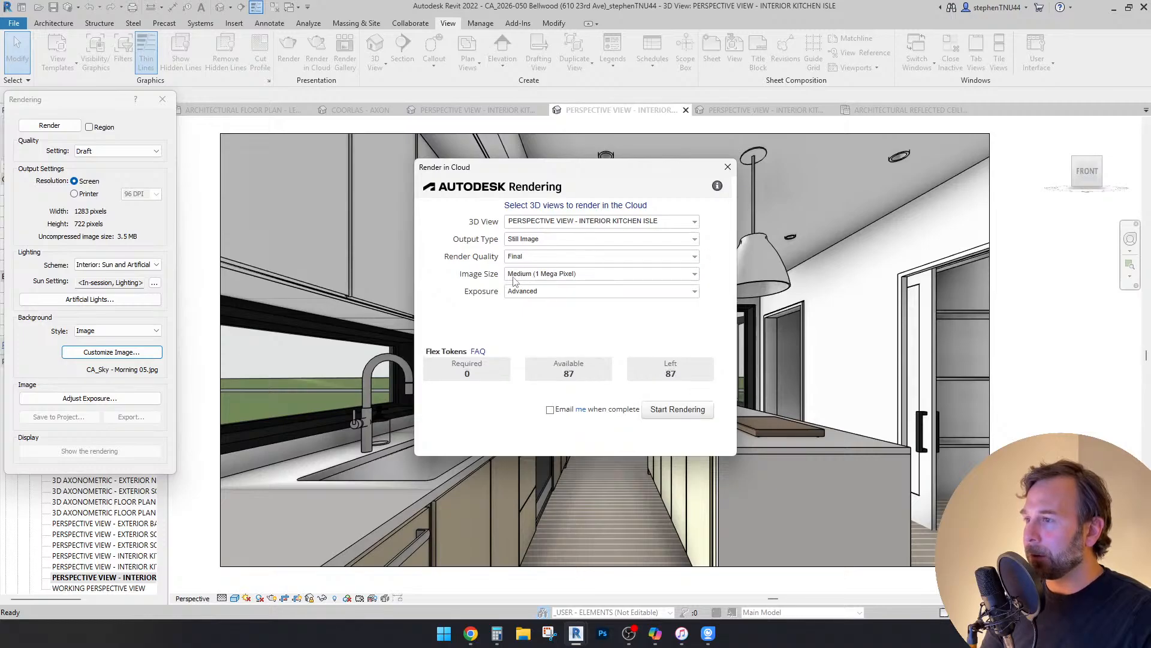
Step: Set the cloud rendering's image size to Large (2.25 Mega Pixel) and start the rendering
{"action": "left_click", "coordinate": [602, 275]}
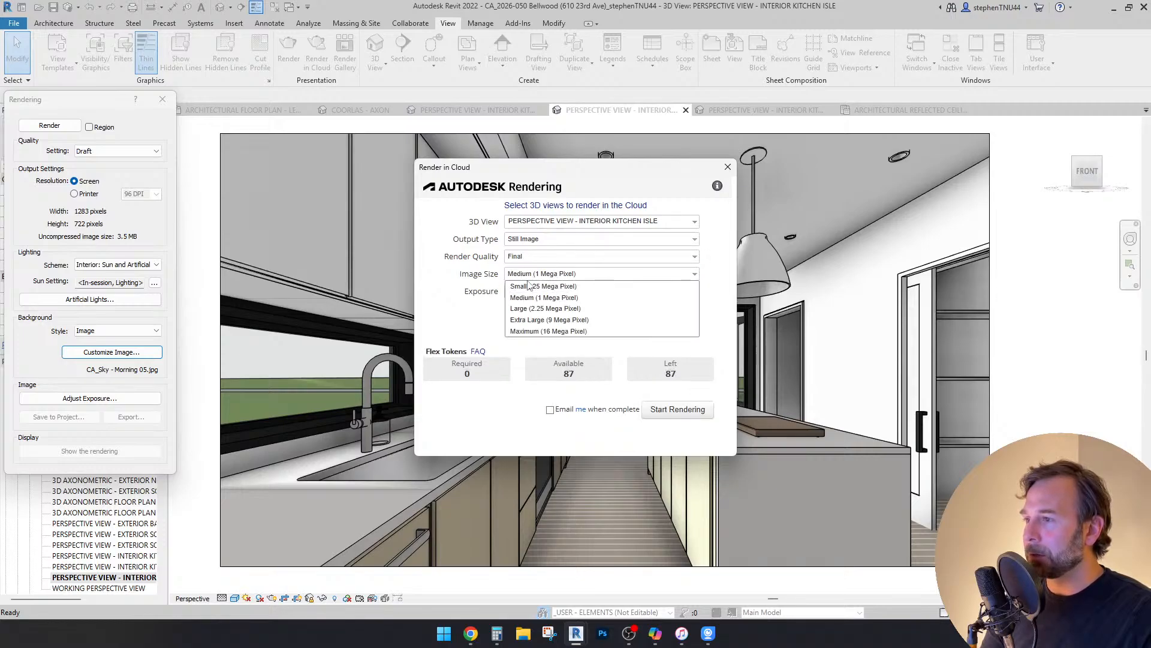
{"action": "left_click", "coordinate": [566, 309]}
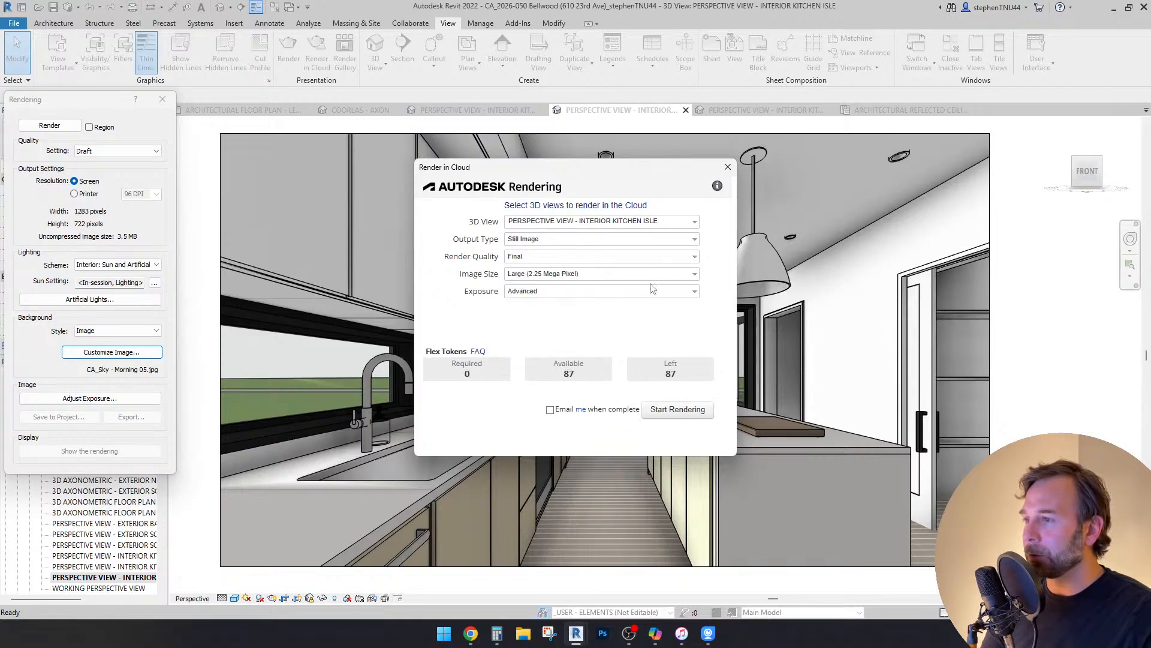
{"action": "left_click", "coordinate": [676, 410]}
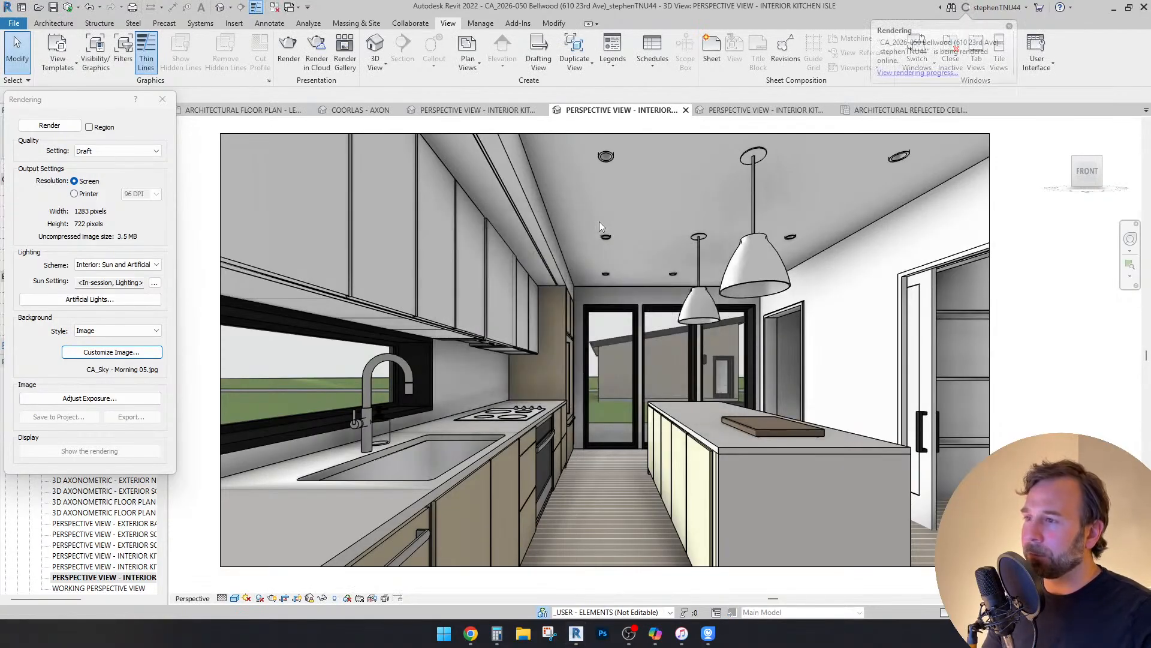
Step: Close the Rendering settings and check the nearer pendant light's properties in the kitchen perspective
{"action": "left_click_drag", "start_coordinate": [84, 100], "coordinate": [252, 138]}
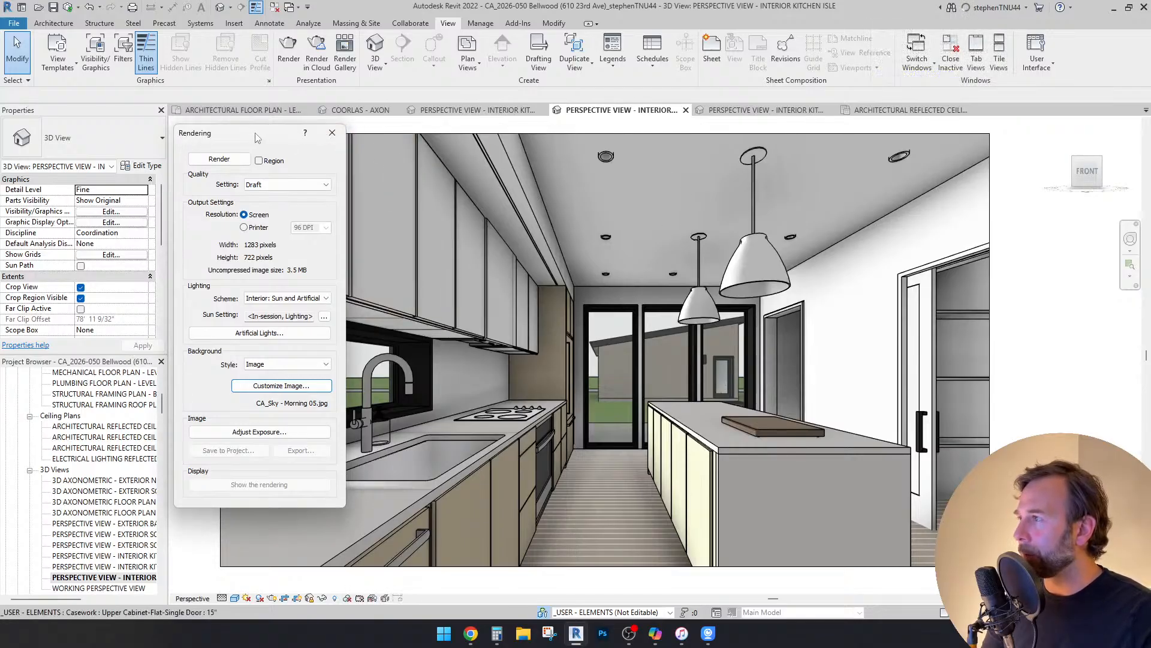
{"action": "left_click_drag", "start_coordinate": [257, 138], "coordinate": [262, 137]}
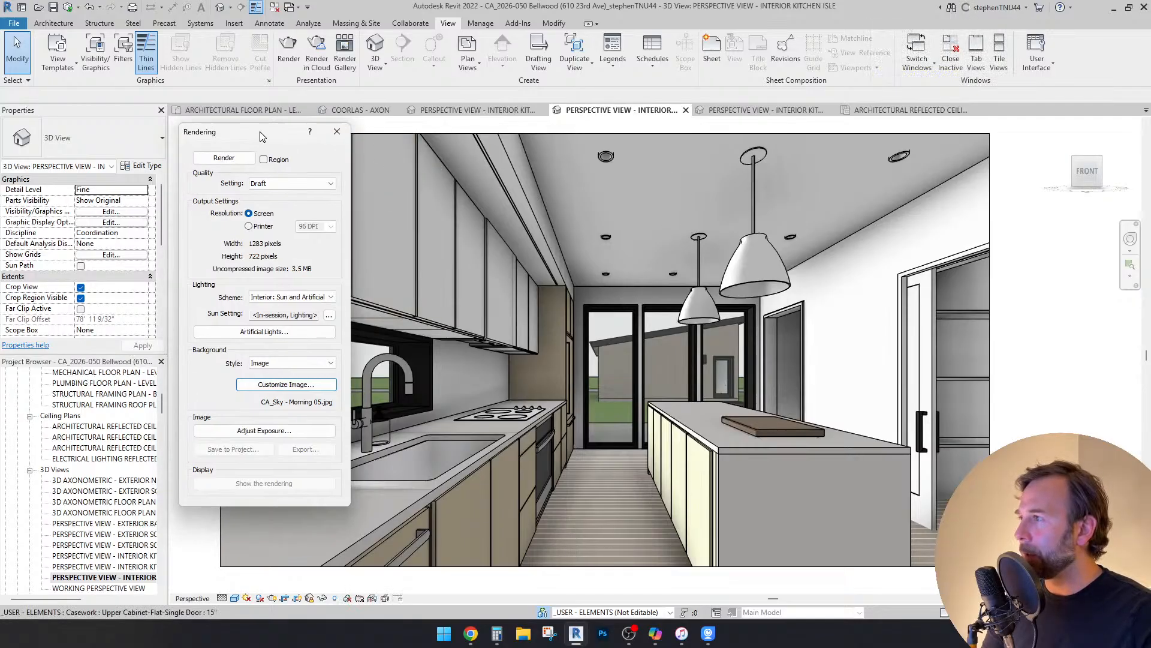
{"action": "left_click", "coordinate": [336, 133]}
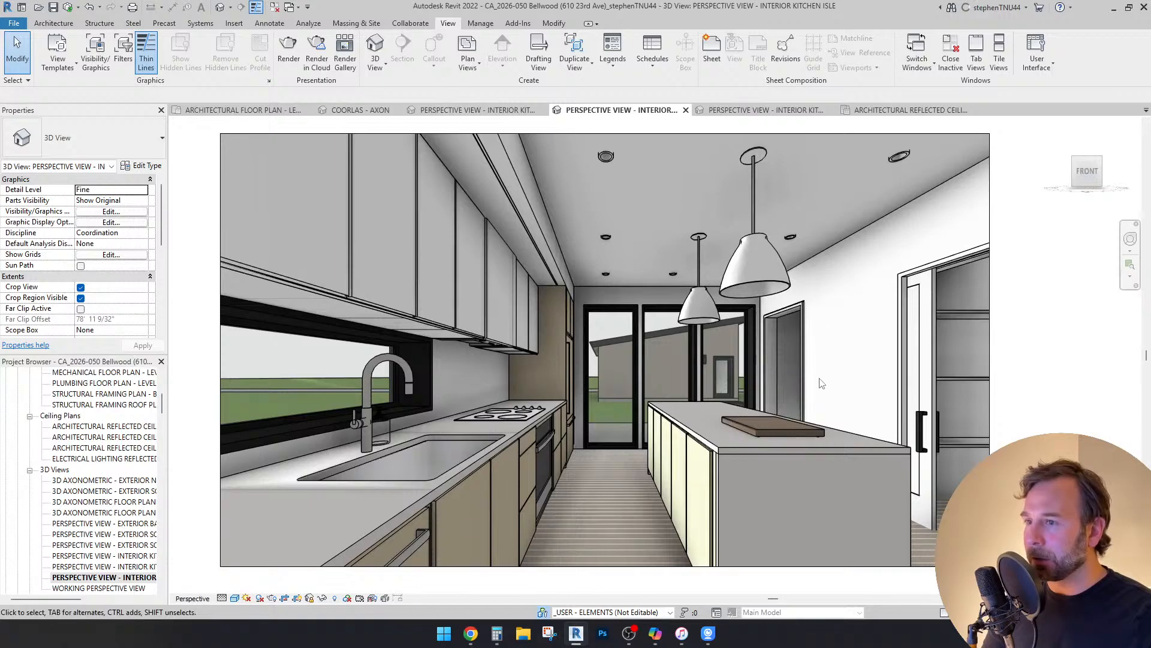
{"action": "left_click", "coordinate": [777, 276]}
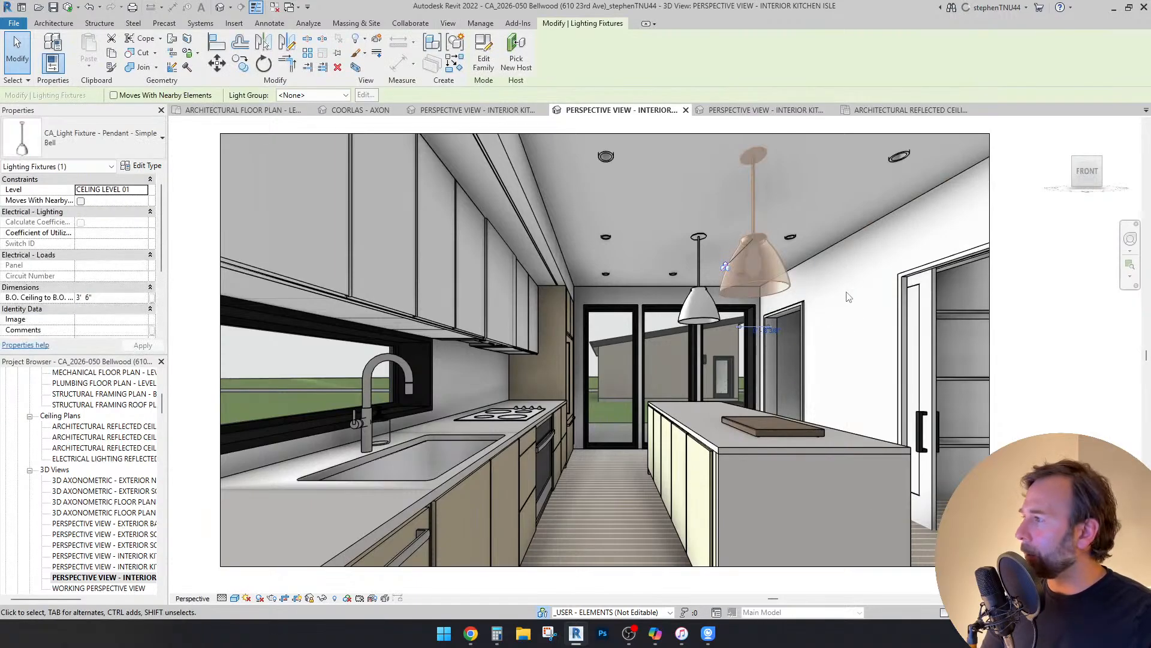
{"action": "key", "text": "Escape"}
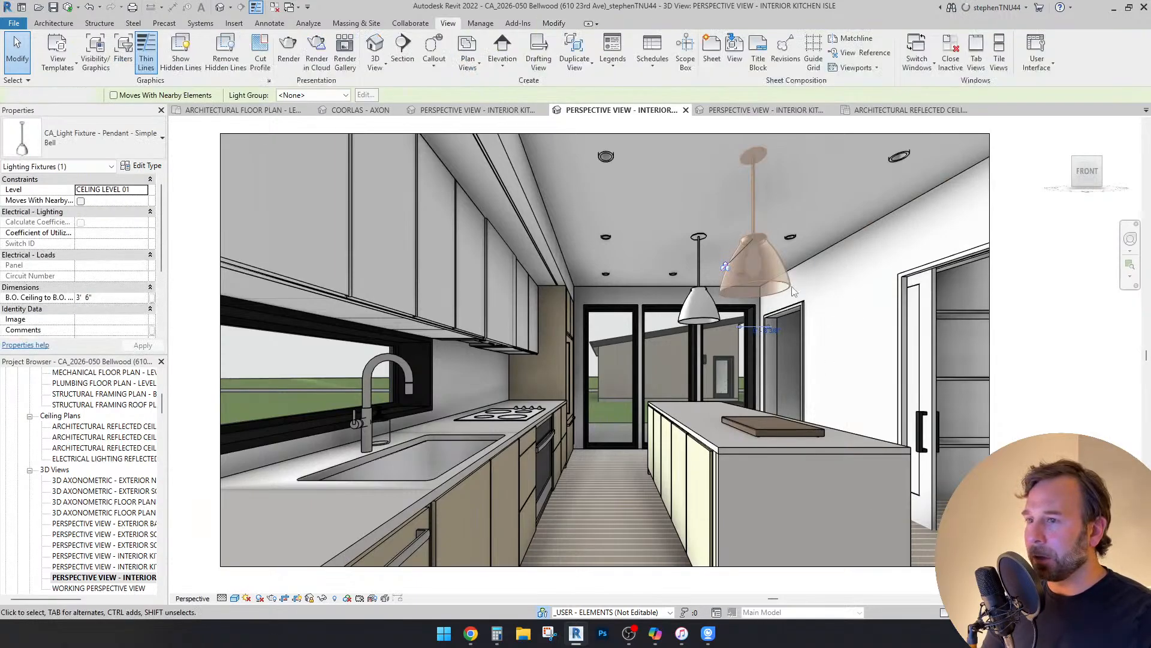
Step: In the Level 1 floor plan, extend the kitchen wall section's line past the island and shift it down to cut through the island
{"action": "left_click", "coordinate": [276, 110]}
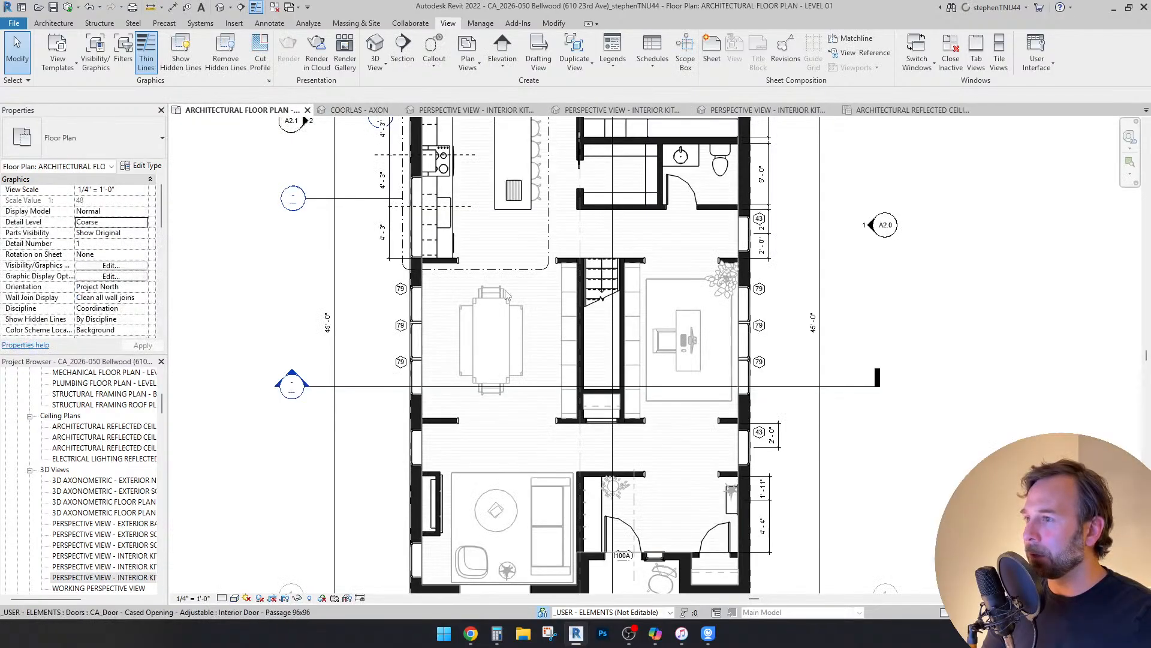
{"action": "middle_click_drag", "start_coordinate": [521, 312], "coordinate": [567, 442]}
{"action": "scroll", "coordinate": [500, 261], "scroll_direction": "up", "scroll_amount": 2}
{"action": "left_click", "coordinate": [529, 273]}
{"action": "left_click_drag", "start_coordinate": [537, 272], "coordinate": [695, 273]}
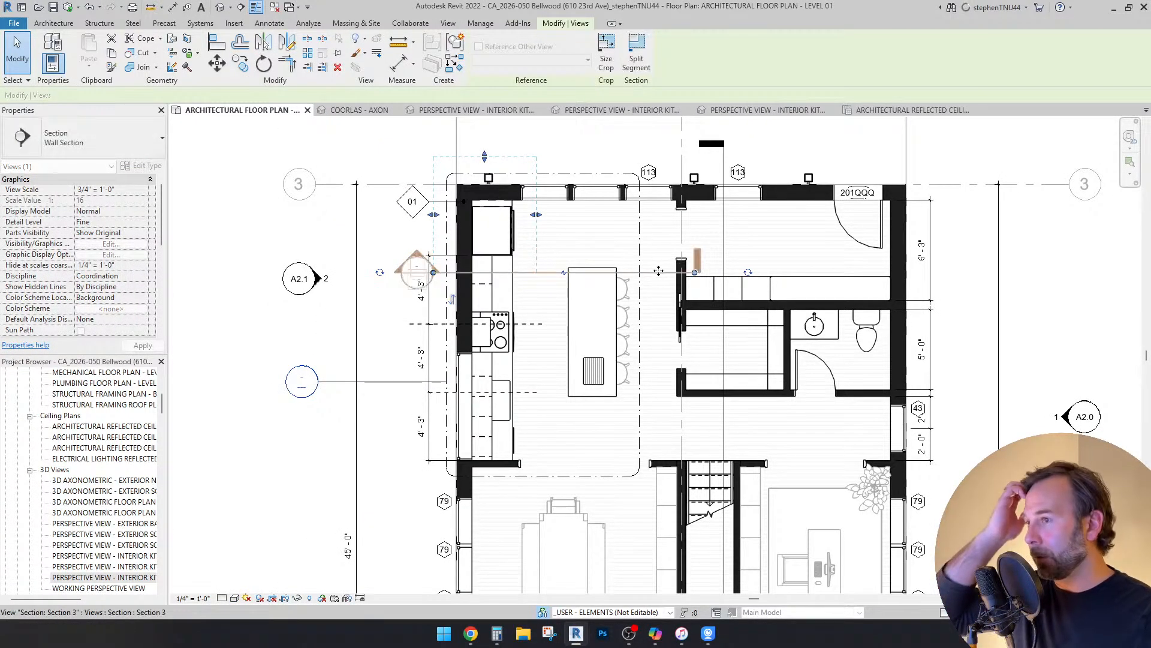
{"action": "key", "text": "shift+Down"}
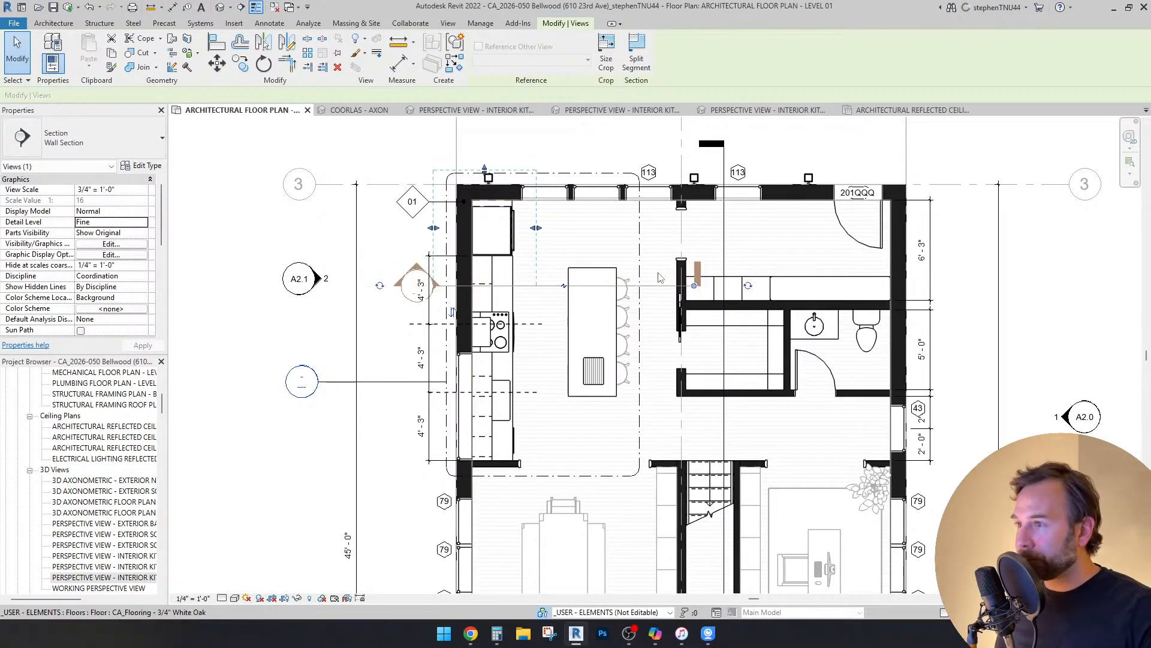
{"action": "key", "text": "shift+Down"}
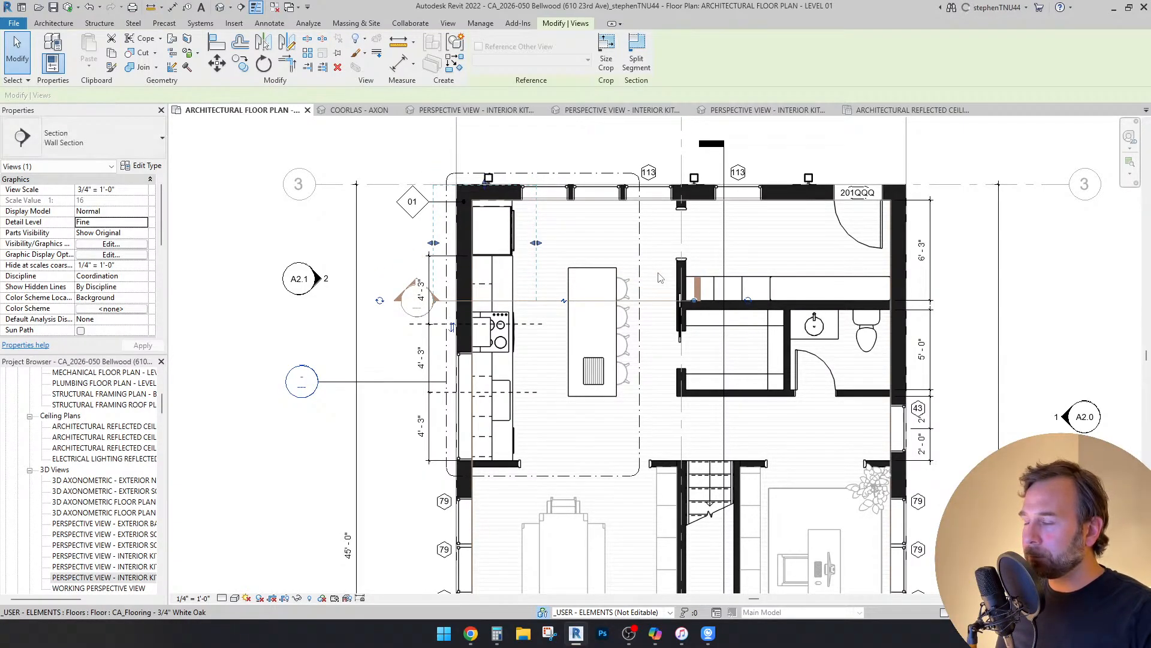
Step: Open the kitchen wall section's view and widen its crop region to take in the whole kitchen and the wall beyond
{"action": "right_click", "coordinate": [647, 299]}
{"action": "left_click", "coordinate": [695, 367]}
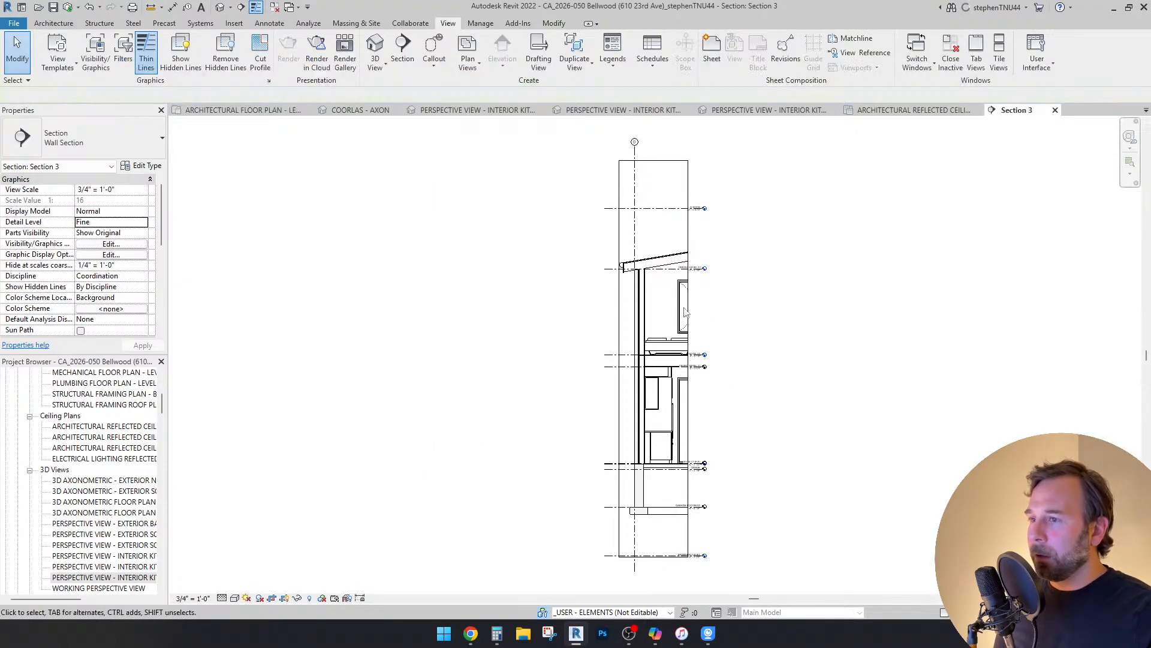
{"action": "left_click_drag", "start_coordinate": [688, 358], "coordinate": [829, 358]}
Step: Set the section's detail level to Coarse and lower the crop region's upper edge to just above the roof
{"action": "left_click", "coordinate": [222, 598]}
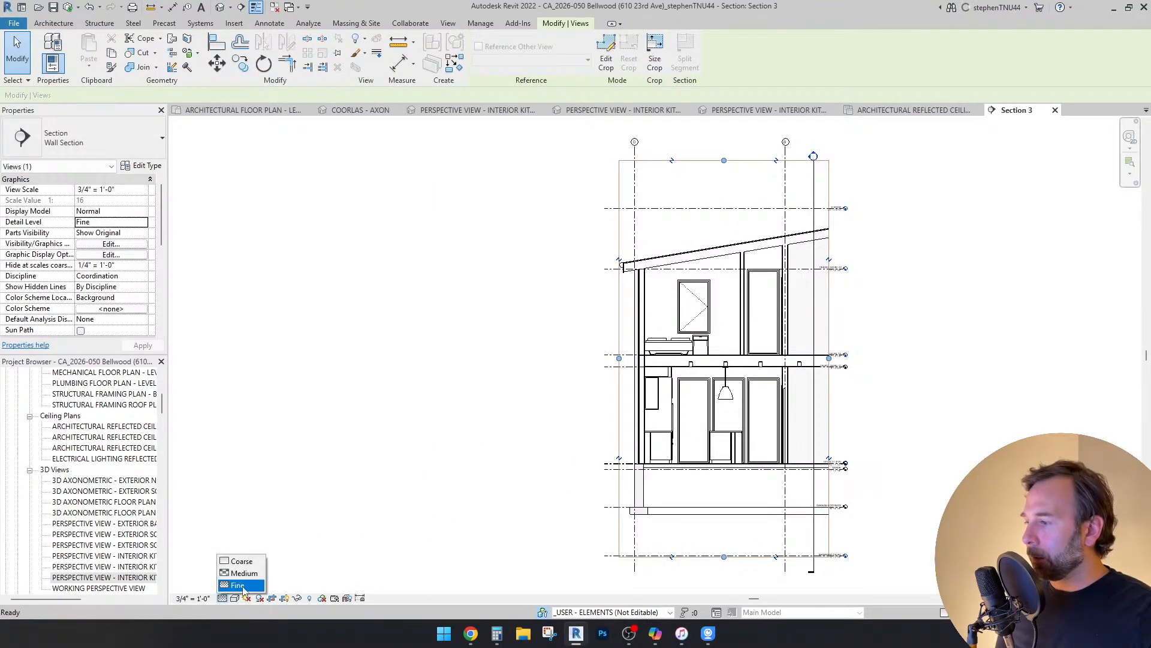
{"action": "left_click", "coordinate": [240, 561]}
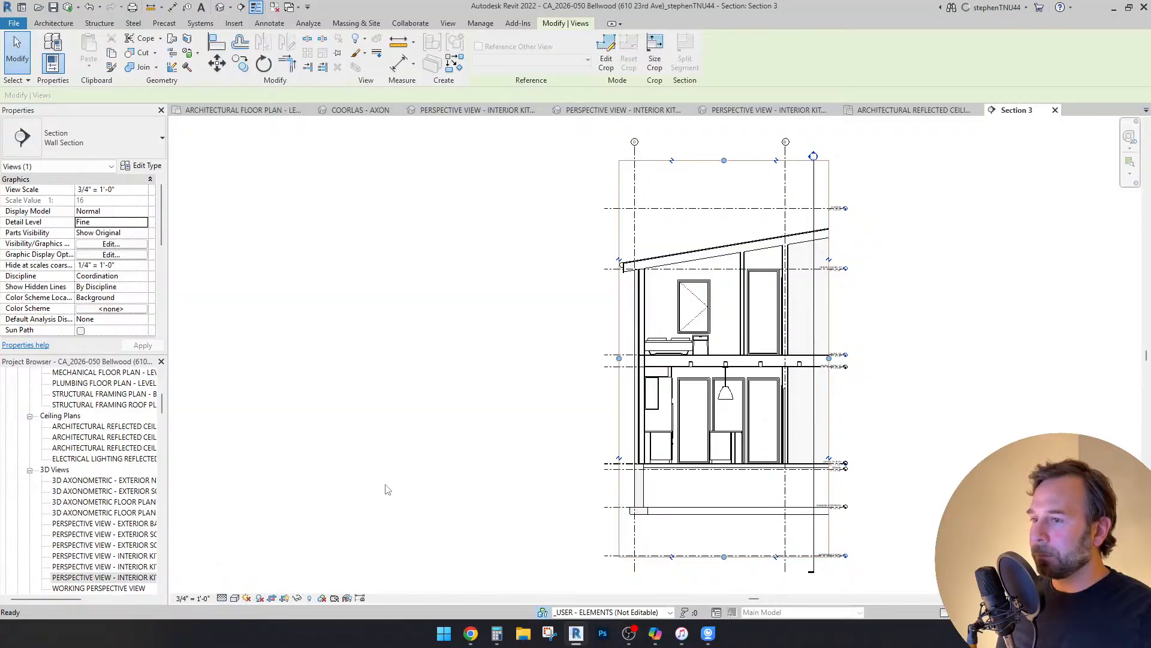
{"action": "left_click", "coordinate": [723, 161]}
{"action": "left_click_drag", "start_coordinate": [724, 161], "coordinate": [724, 218]}
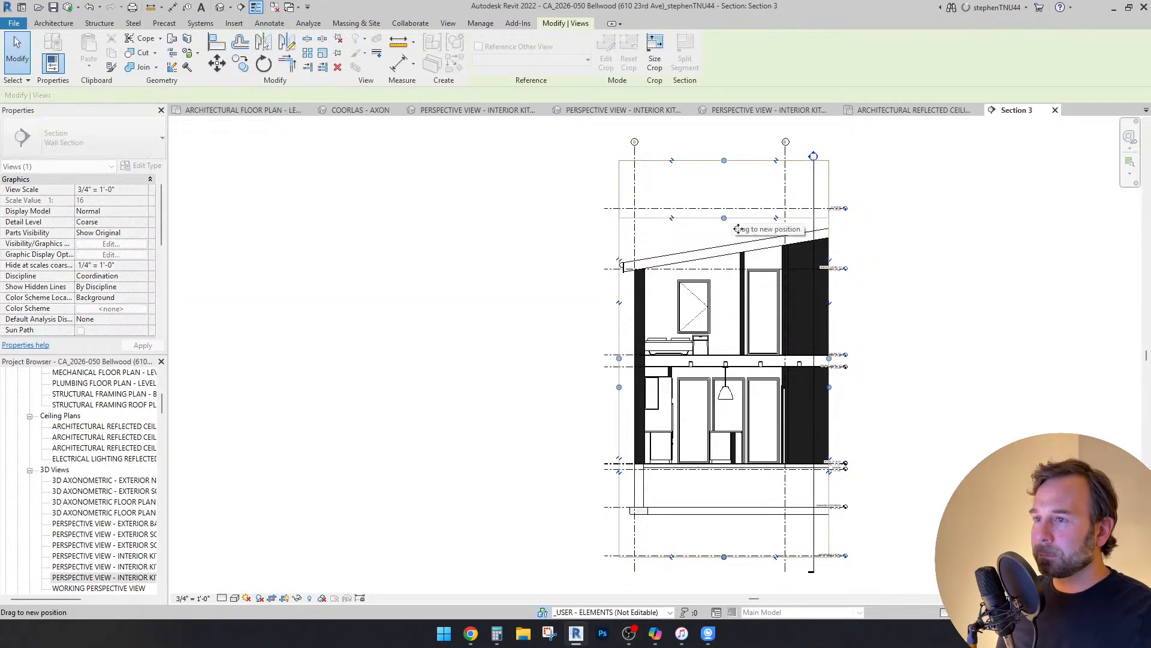
Step: Set the section's detail level to Fine and its far clip offset to 1' 0"
{"action": "scroll", "coordinate": [739, 442], "scroll_direction": "up", "scroll_amount": 5}
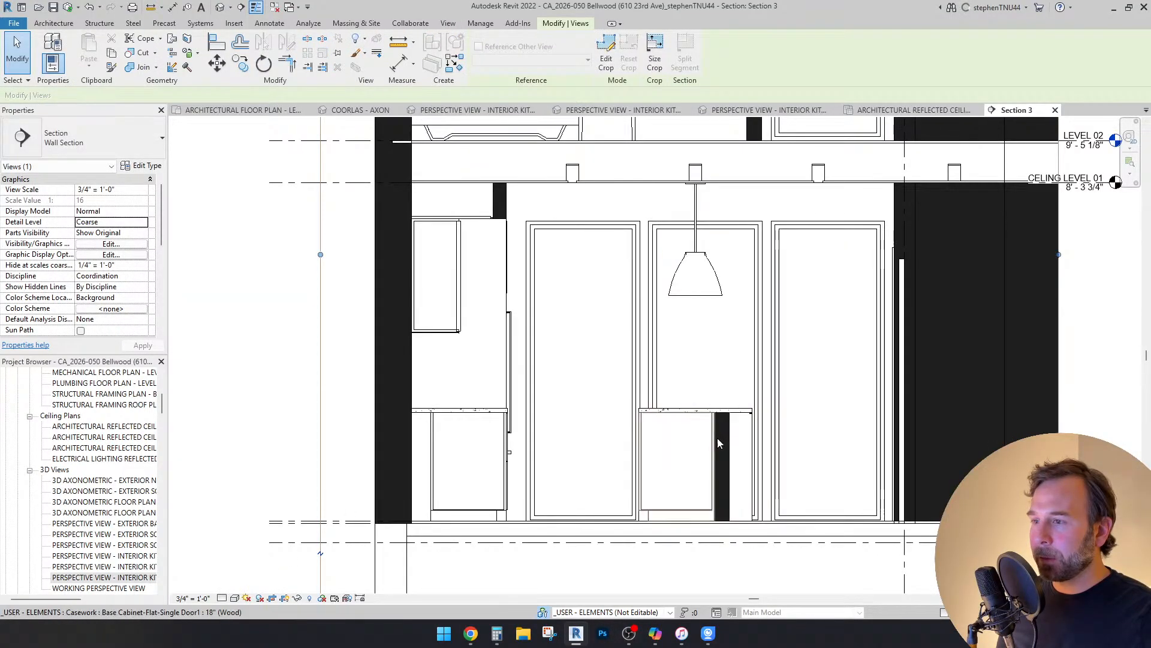
{"action": "left_click", "coordinate": [223, 598]}
{"action": "left_click", "coordinate": [238, 585]}
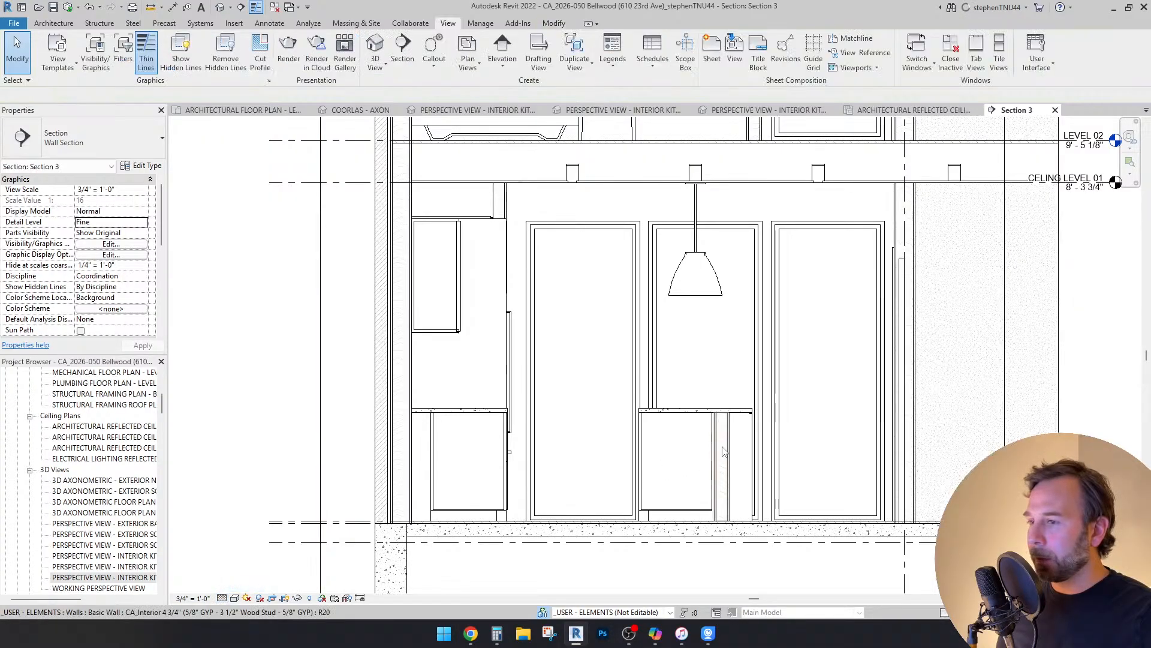
{"action": "scroll", "coordinate": [116, 284], "scroll_direction": "down", "scroll_amount": 5}
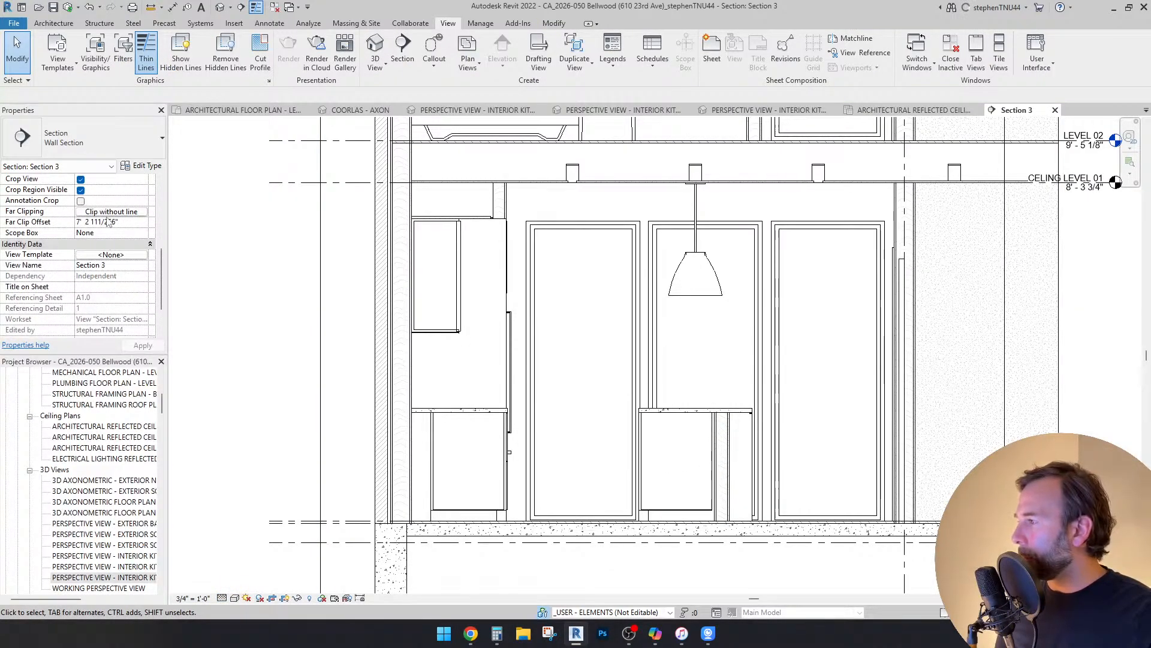
{"action": "left_click", "coordinate": [130, 221]}
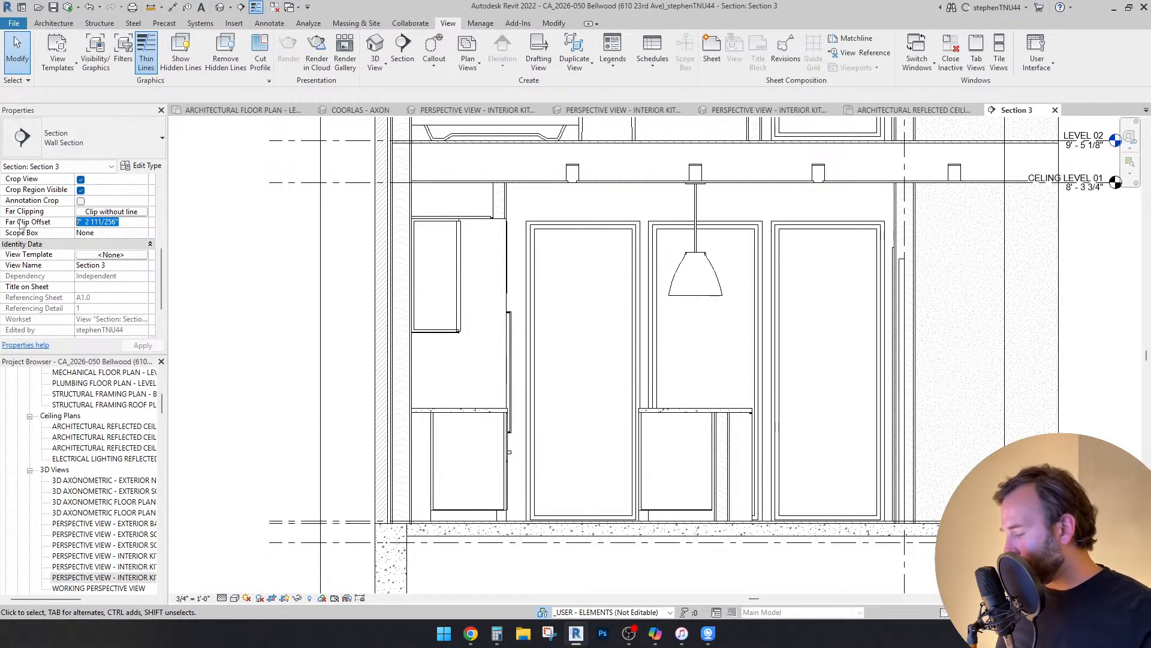
{"action": "type", "text": "1'  0"}
{"action": "scroll", "coordinate": [803, 354], "scroll_direction": "down", "scroll_amount": 4}
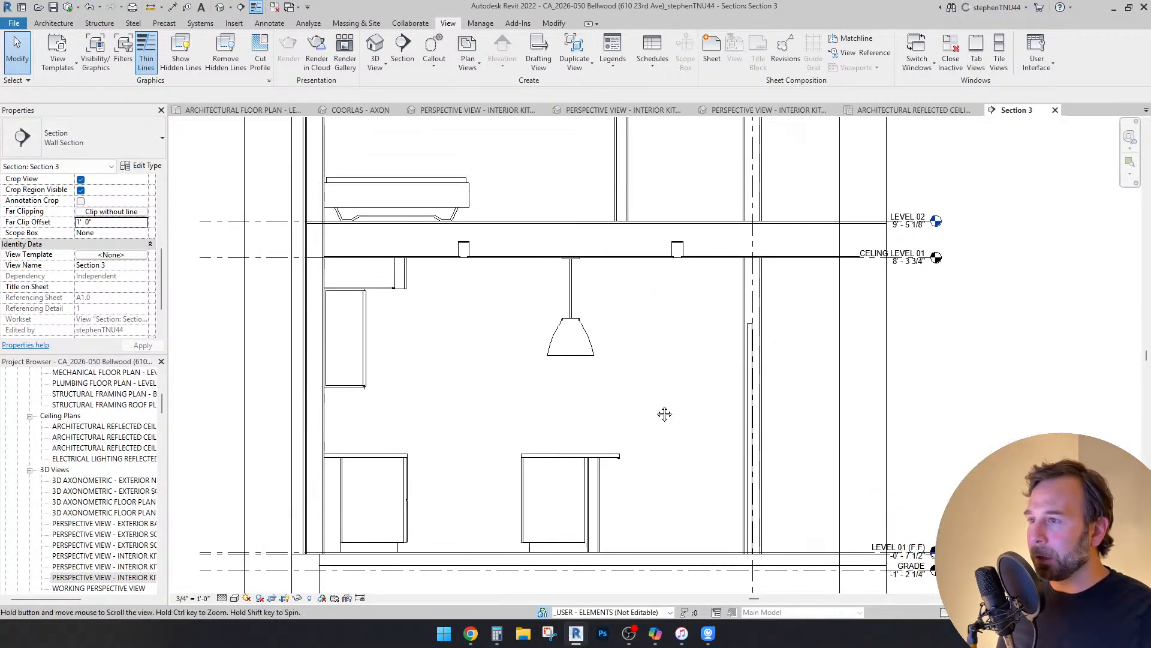
Step: Shorten the level lines in the section so they run only beside the level heads, outside the building
{"action": "left_click", "coordinate": [839, 245]}
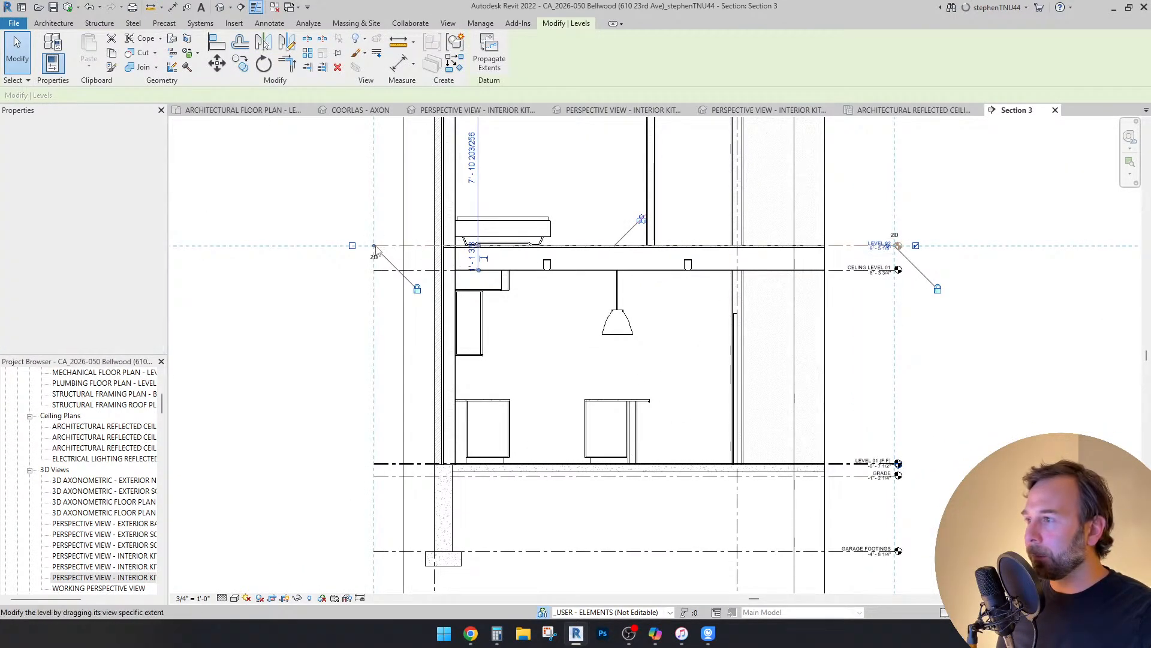
{"action": "left_click_drag", "start_coordinate": [895, 246], "coordinate": [837, 246]}
{"action": "left_click", "coordinate": [681, 344]}
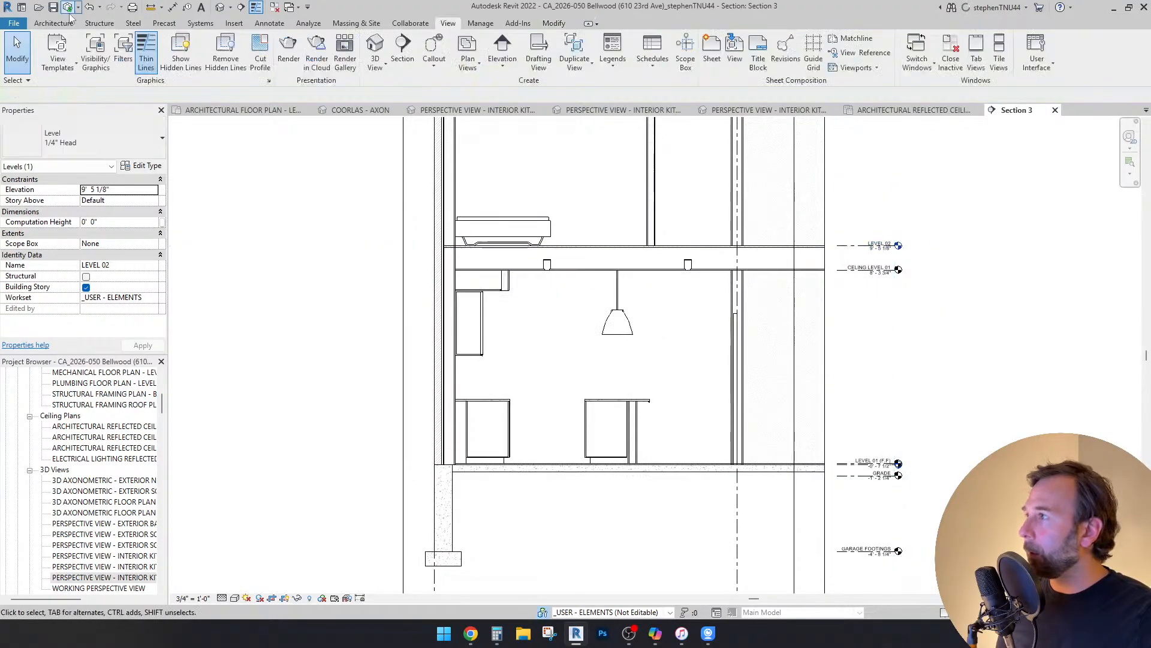
Step: Place the CA_2D Silhouette - Business Woman detail component on the kitchen floor, between the island and the wall facing it
{"action": "left_click", "coordinate": [60, 24]}
{"action": "left_click", "coordinate": [269, 24]}
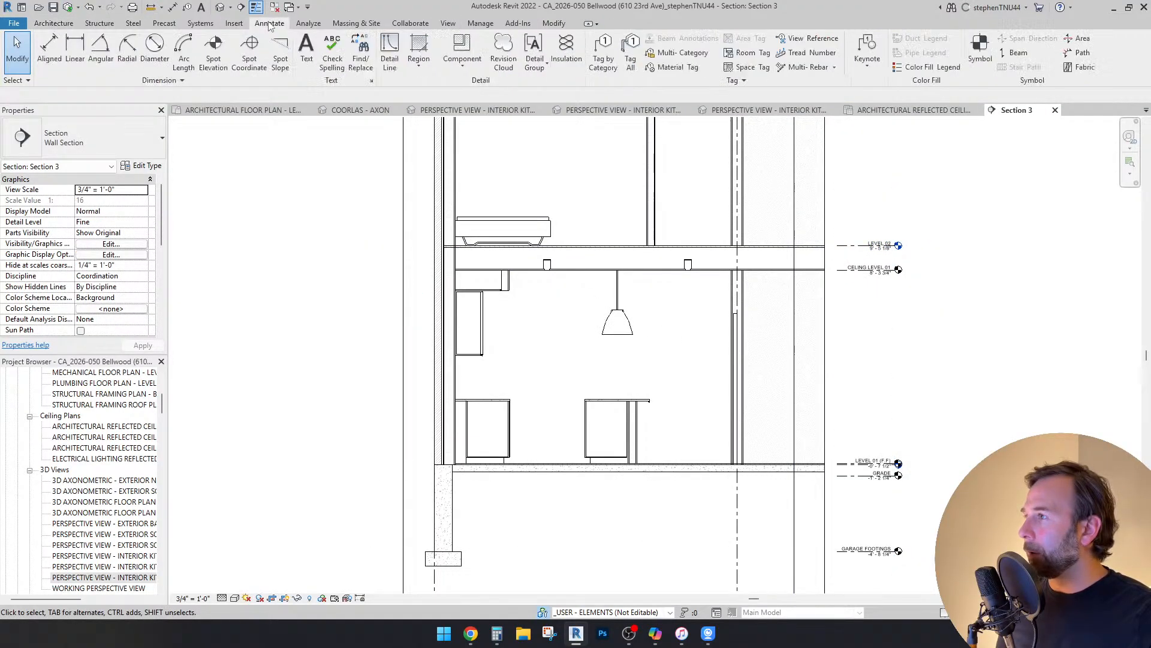
{"action": "left_click", "coordinate": [462, 62]}
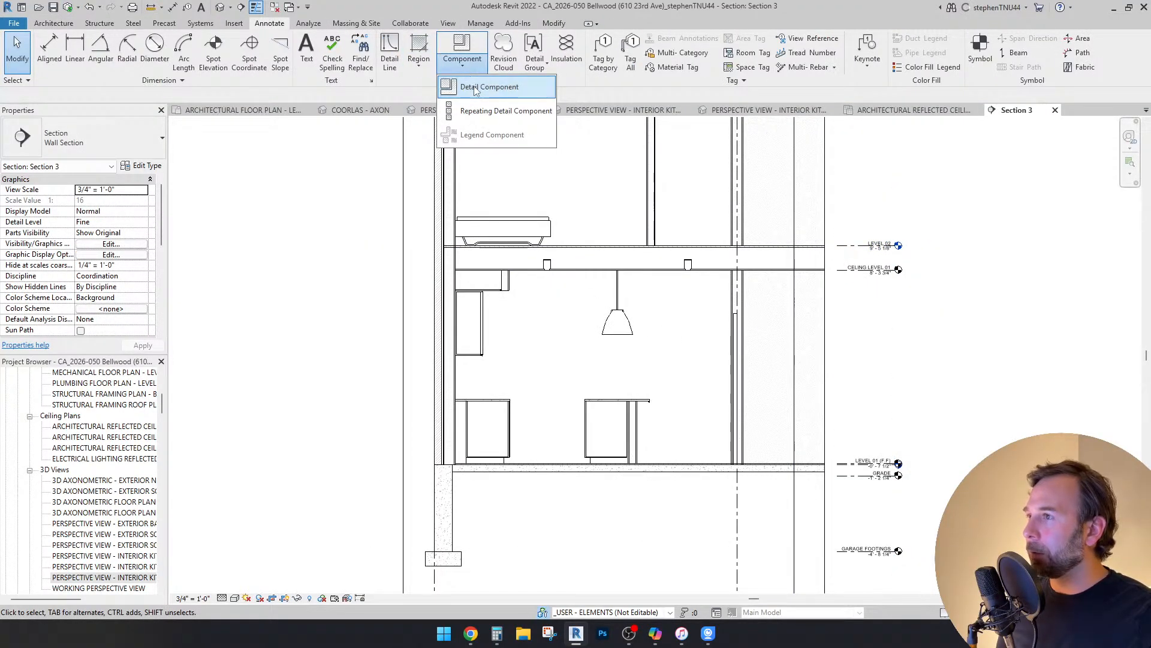
{"action": "left_click", "coordinate": [483, 88]}
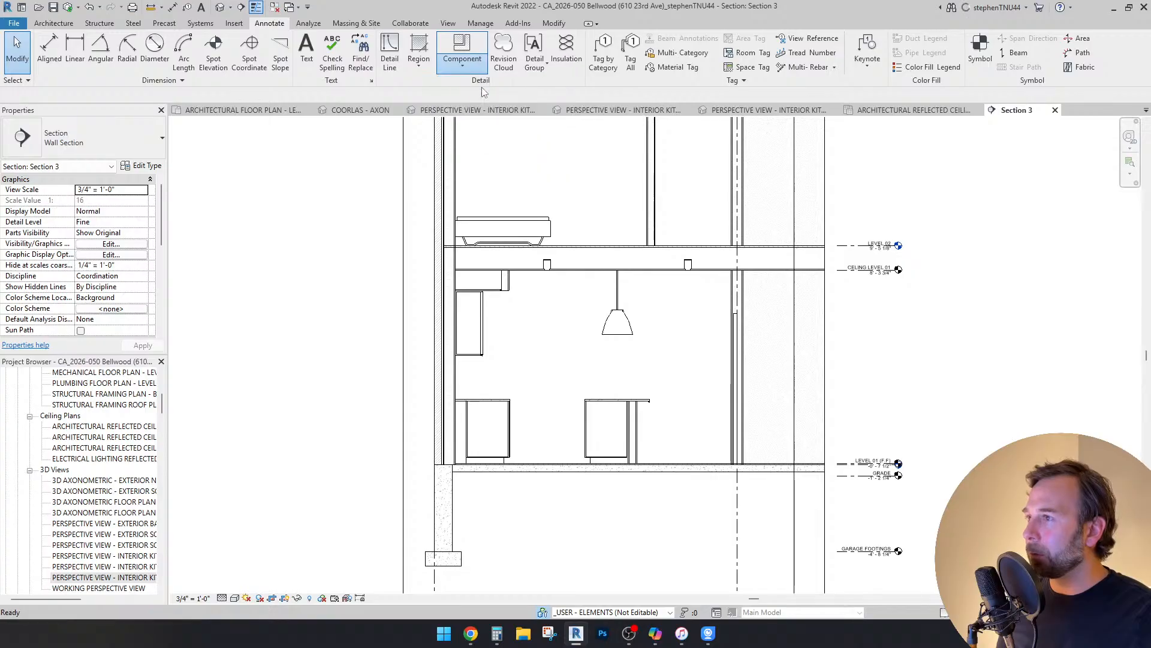
{"action": "left_click", "coordinate": [87, 139]}
{"action": "type", "text": "2d"}
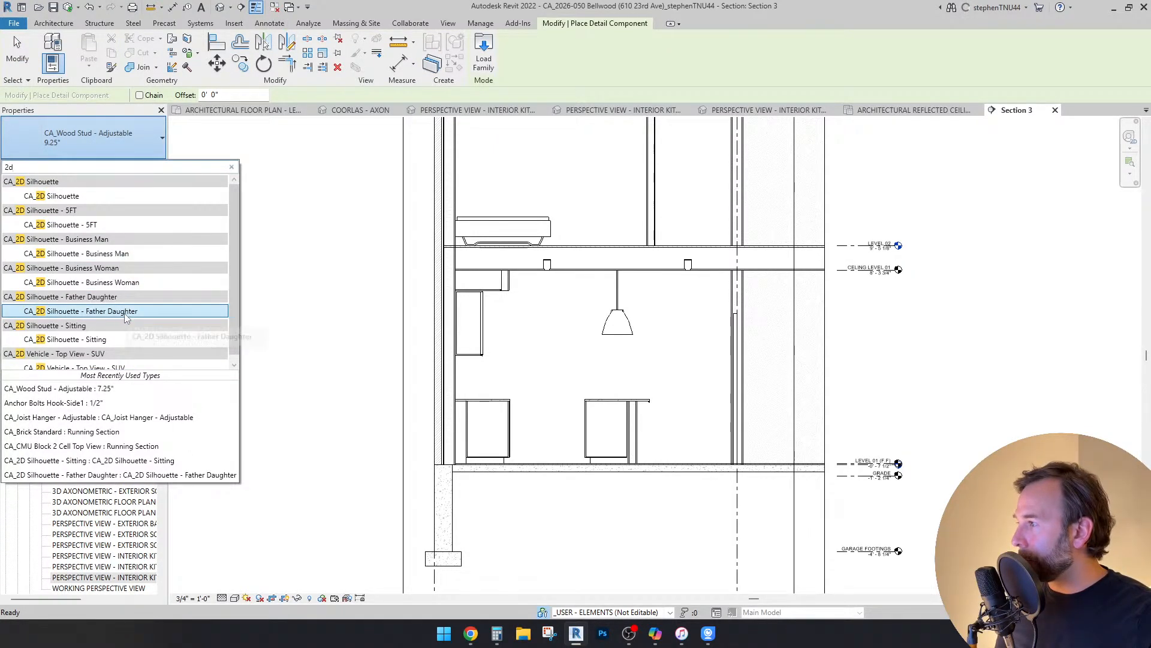
{"action": "left_click", "coordinate": [122, 283]}
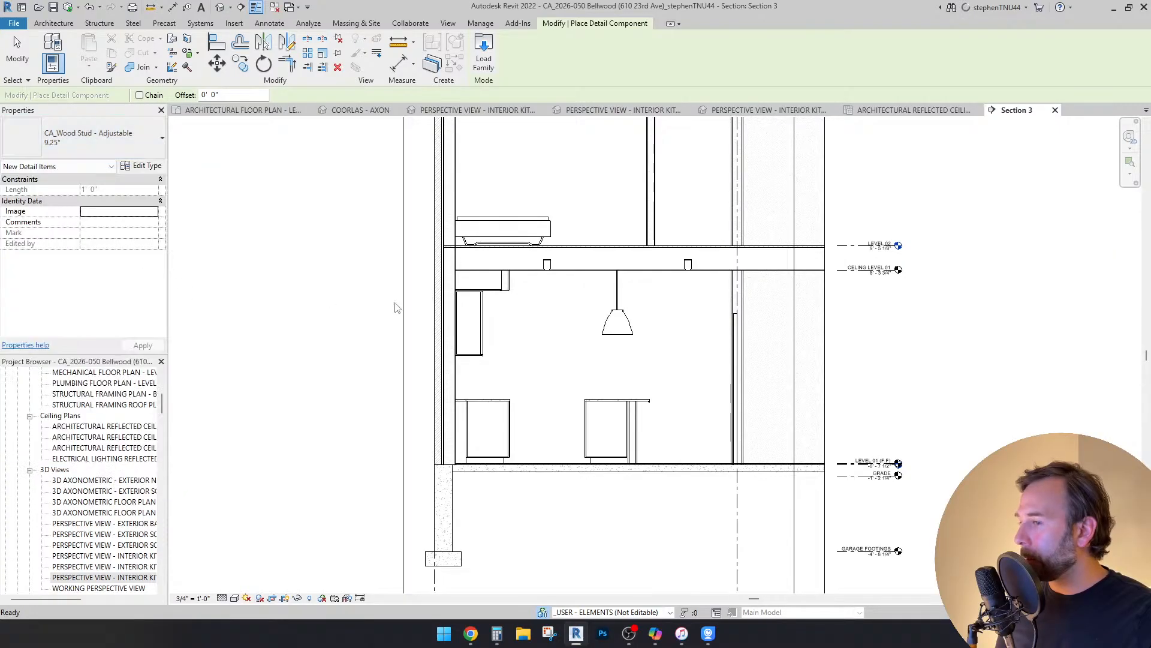
{"action": "scroll", "coordinate": [677, 463], "scroll_direction": "up", "scroll_amount": 3}
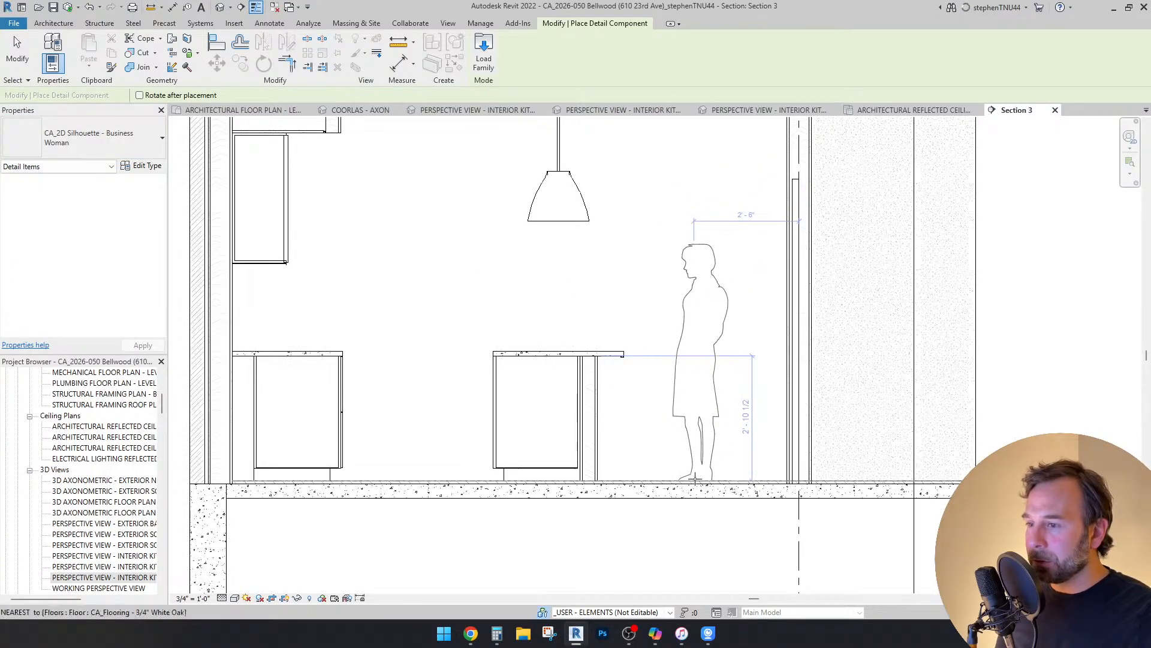
{"action": "left_click", "coordinate": [697, 479]}
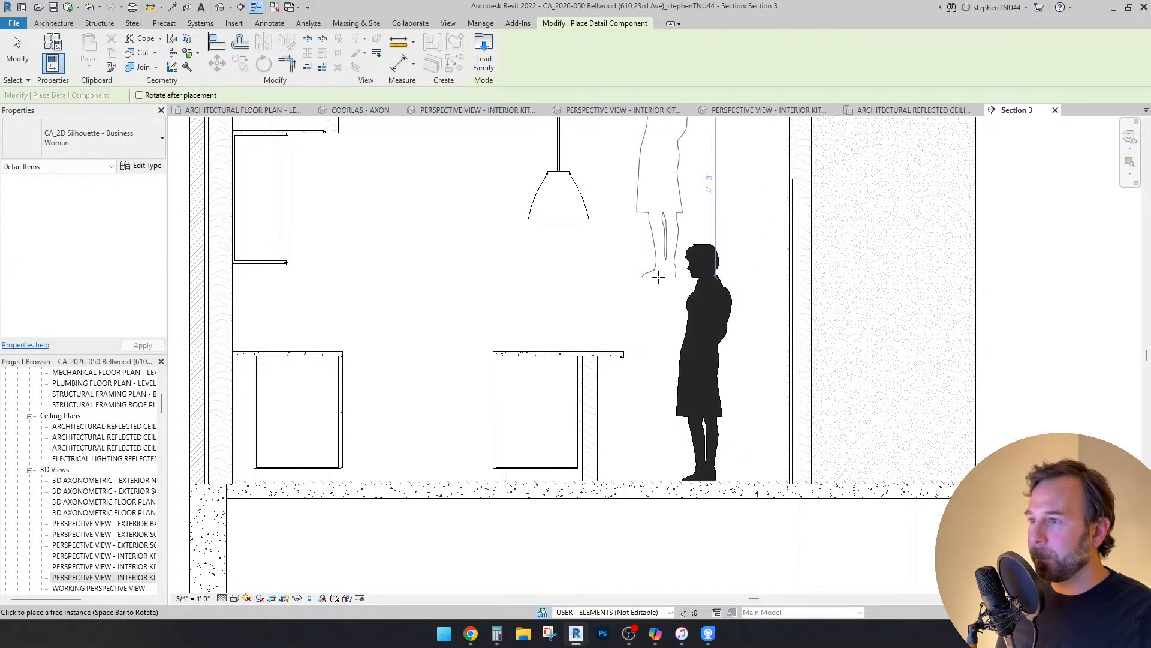
{"action": "key", "text": "Escape"}
{"action": "key", "text": "Escape"}
Step: Measure the height from the pendant's underside to the finished floor with a temporary detail line and compare it with the silhouette
{"action": "scroll", "coordinate": [599, 239], "scroll_direction": "down", "scroll_amount": 3}
{"action": "scroll", "coordinate": [658, 340], "scroll_direction": "up", "scroll_amount": 2}
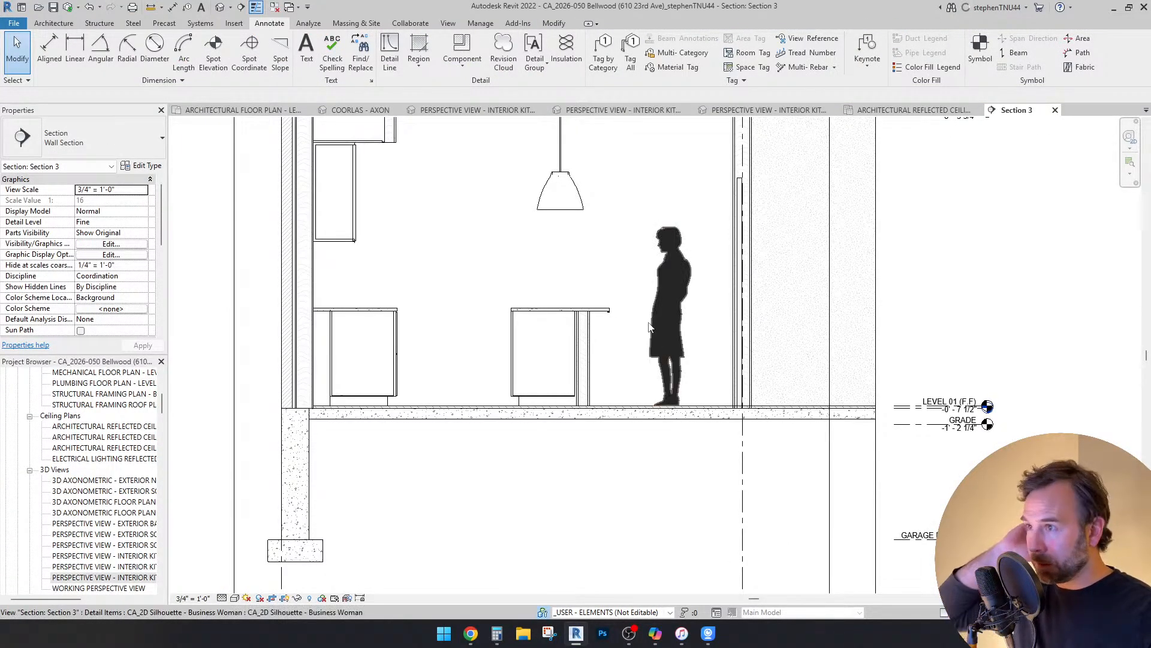
{"action": "left_click", "coordinate": [389, 51]}
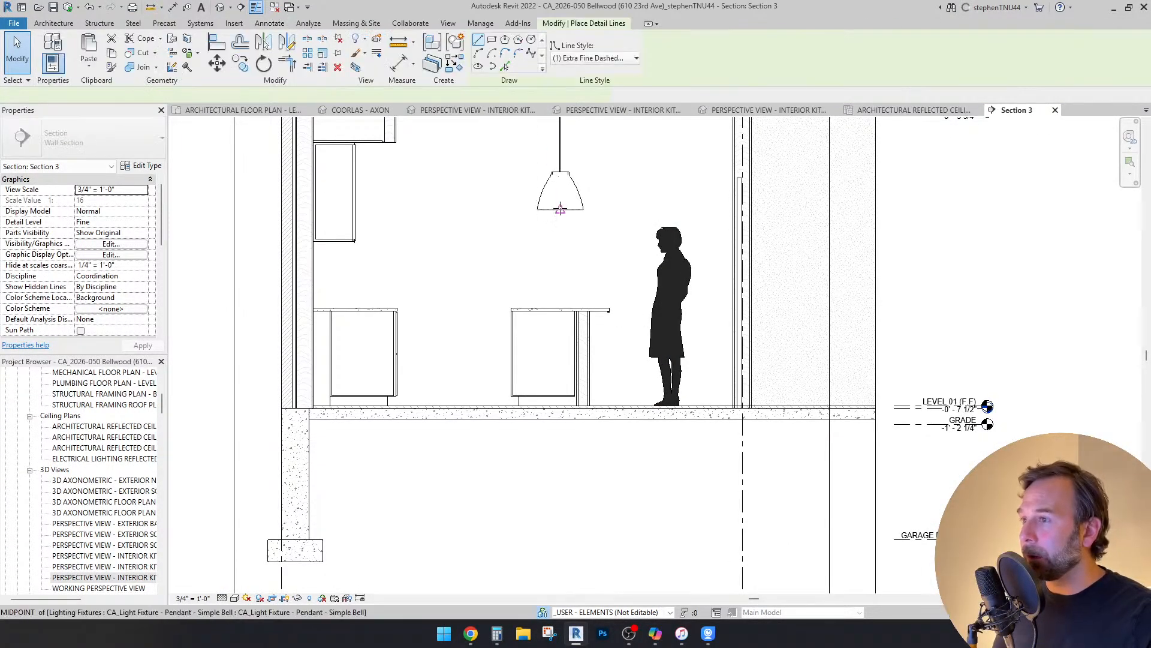
{"action": "left_click", "coordinate": [560, 209]}
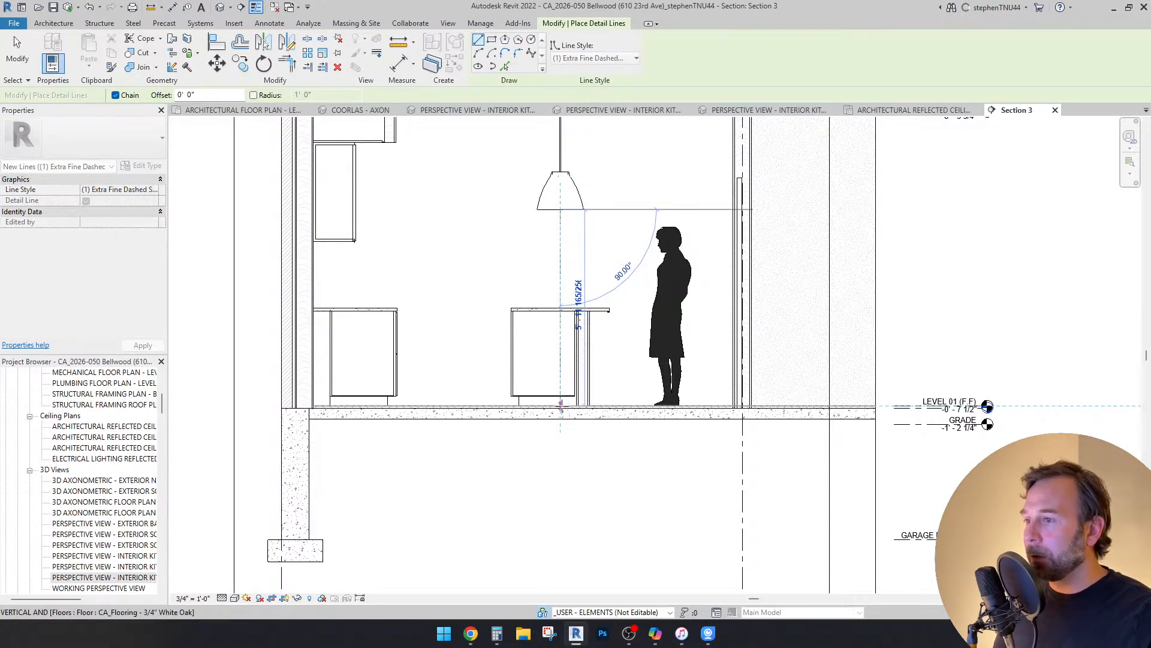
{"action": "key", "text": "Escape"}
{"action": "key", "text": "Escape"}
{"action": "scroll", "coordinate": [581, 267], "scroll_direction": "down", "scroll_amount": 1}
{"action": "middle_click_drag", "start_coordinate": [581, 262], "coordinate": [594, 290]}
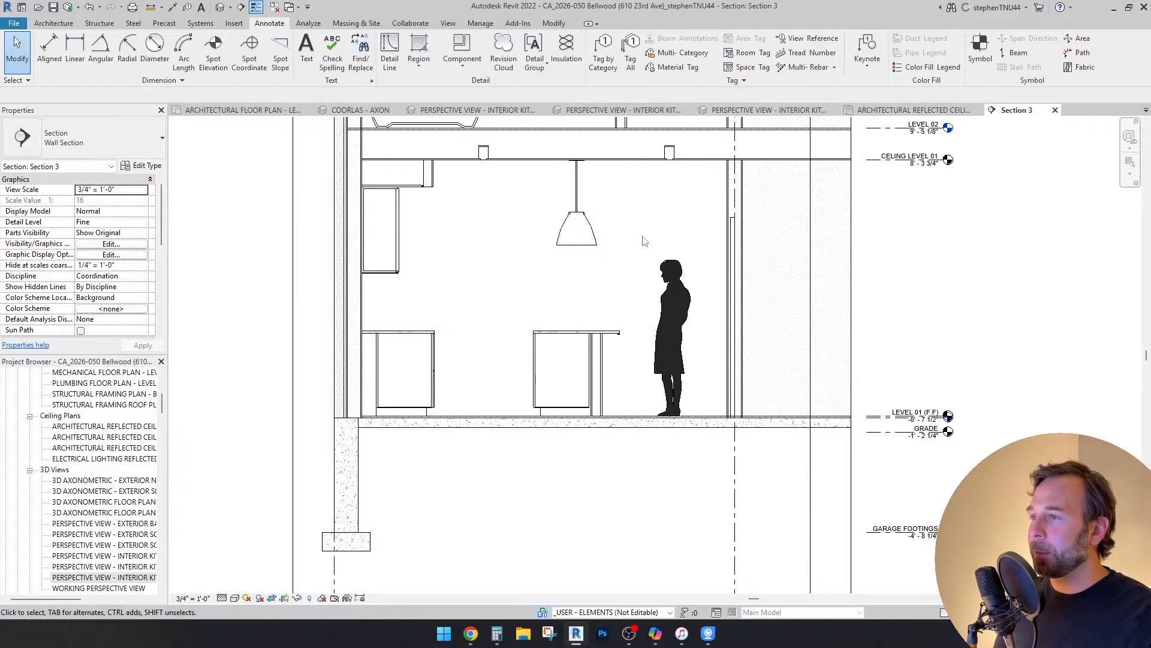
{"action": "middle_click_drag", "start_coordinate": [647, 239], "coordinate": [639, 264]}
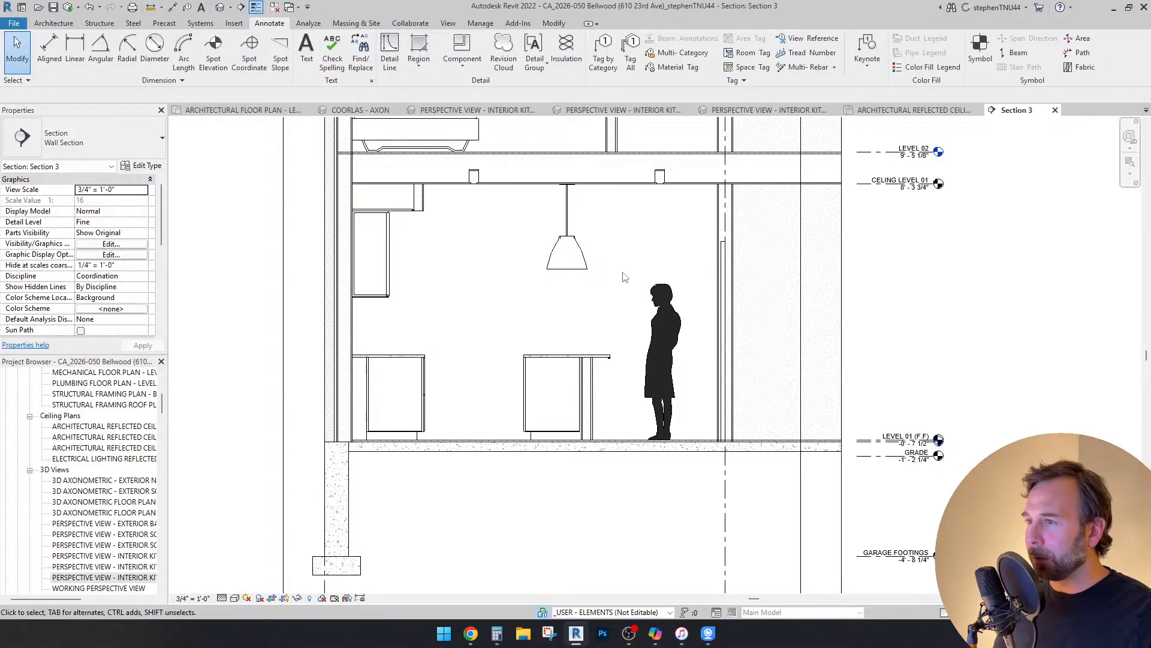
Step: Check the sightline from the silhouette's eyes past the pendant's lower edge with a temporary detail line, and delete the line
{"action": "left_click", "coordinate": [389, 51]}
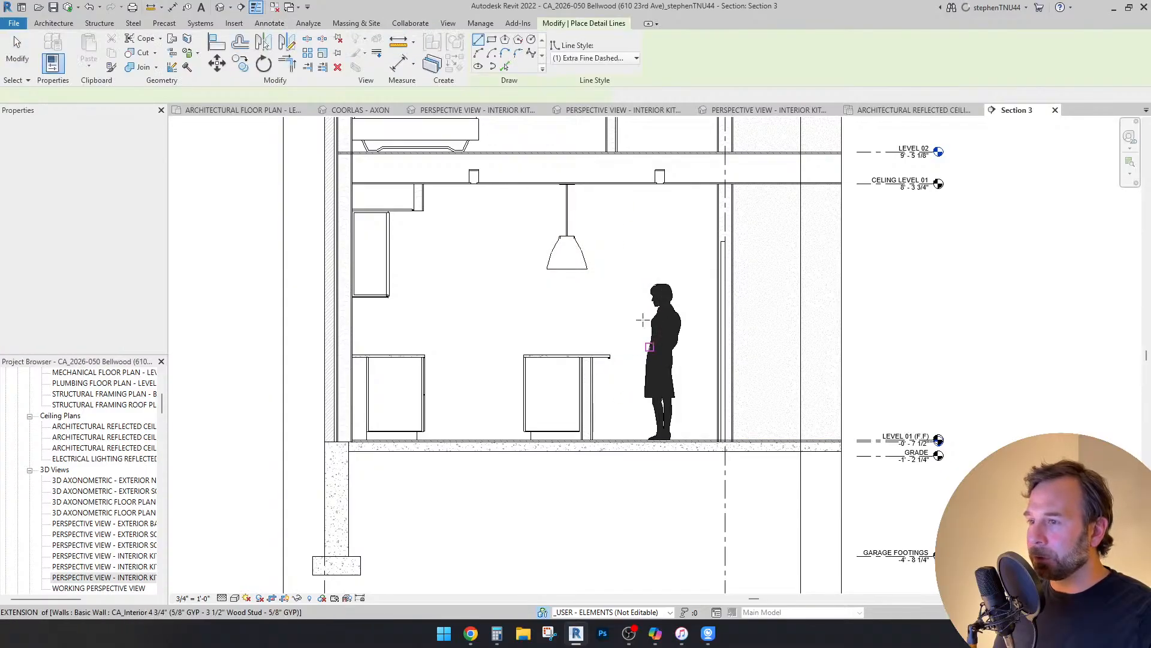
{"action": "scroll", "coordinate": [647, 298], "scroll_direction": "up", "scroll_amount": 3}
{"action": "left_click", "coordinate": [655, 293]}
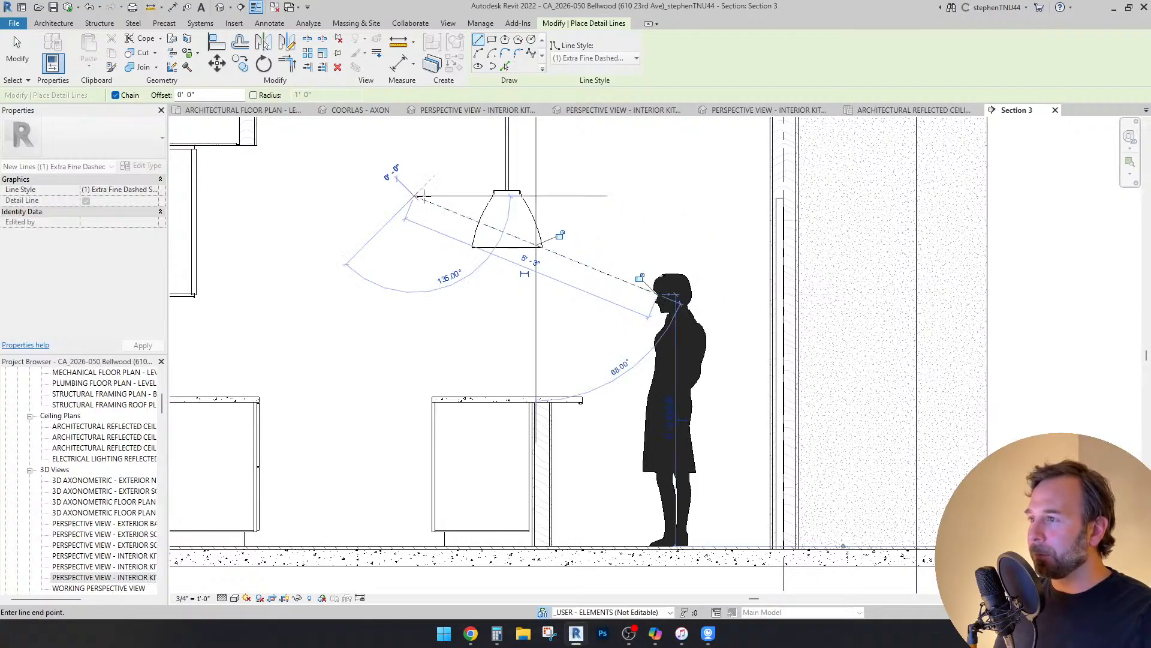
{"action": "left_click", "coordinate": [414, 194]}
{"action": "key", "text": "Escape"}
{"action": "key", "text": "Escape"}
{"action": "scroll", "coordinate": [606, 233], "scroll_direction": "down", "scroll_amount": 2}
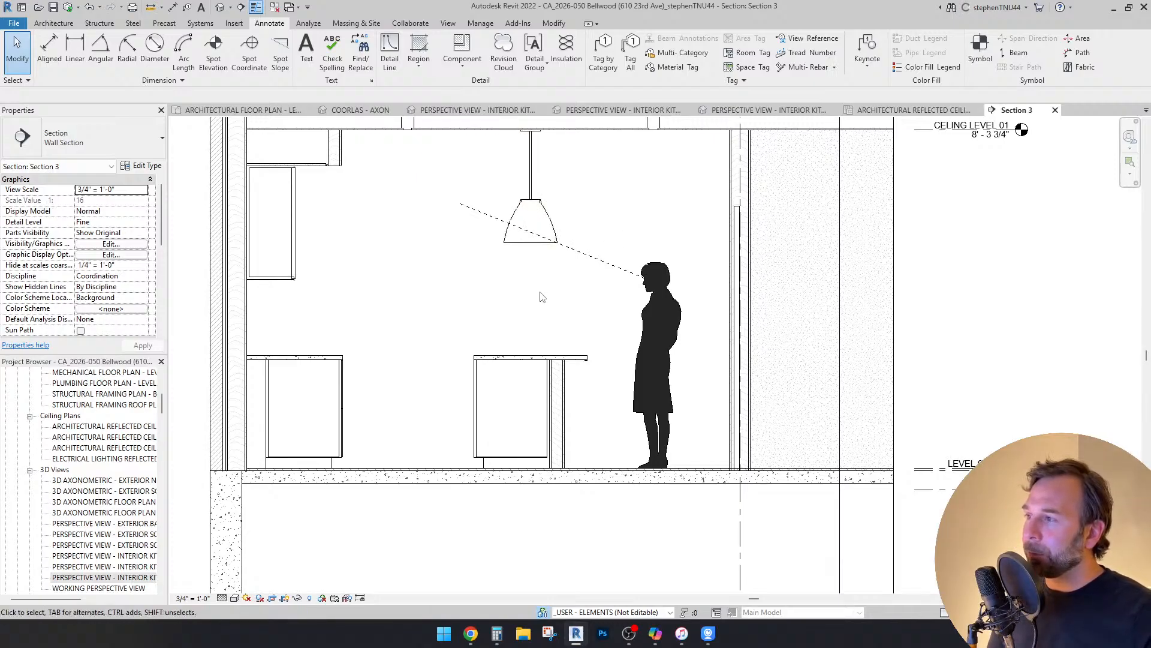
{"action": "left_click", "coordinate": [585, 254]}
{"action": "key", "text": "Delete"}
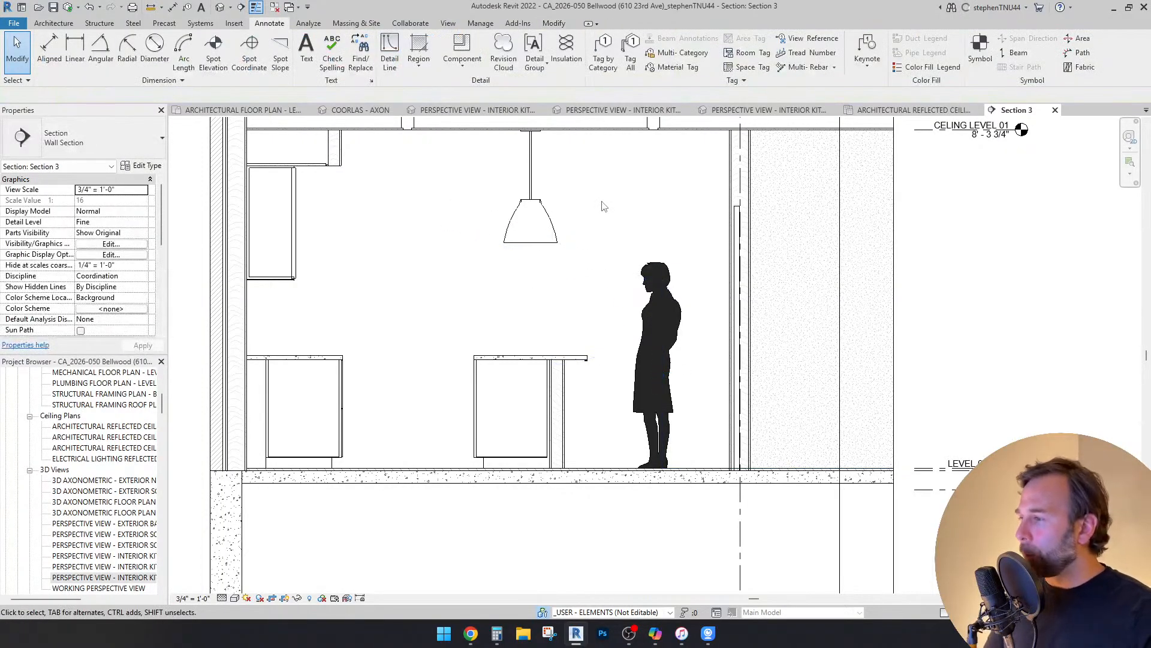
Step: Examine the pendant, silhouette and kitchen cabinets in the context of the section's full building height
{"action": "scroll", "coordinate": [603, 222], "scroll_direction": "down", "scroll_amount": 3}
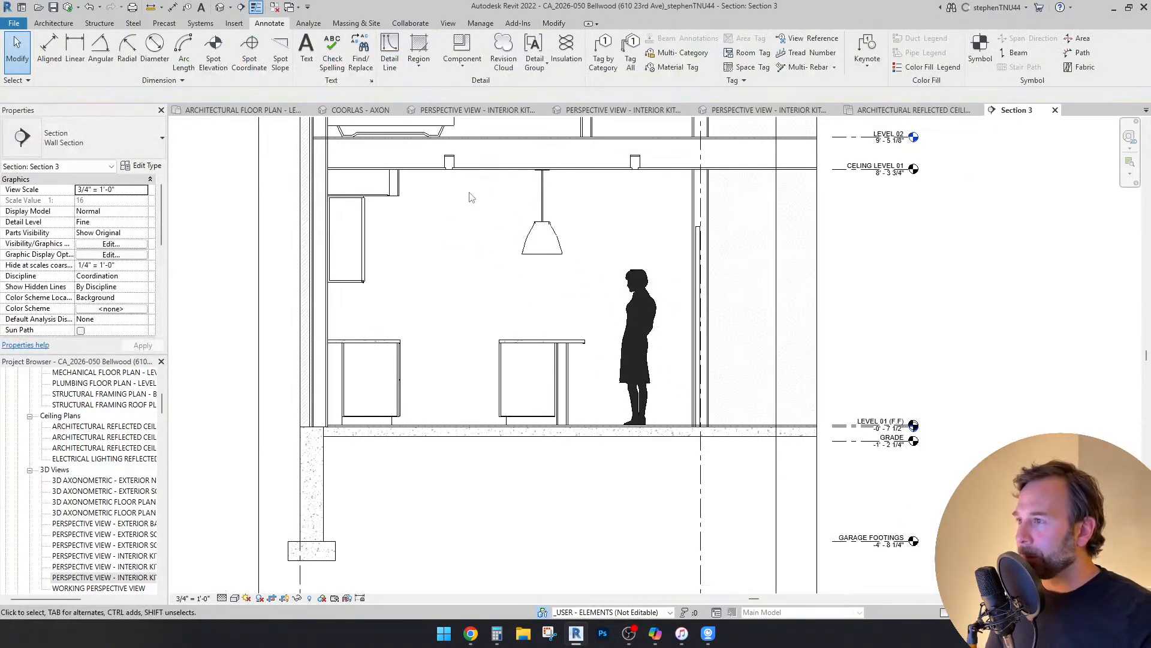
{"action": "scroll", "coordinate": [471, 202], "scroll_direction": "up", "scroll_amount": 1}
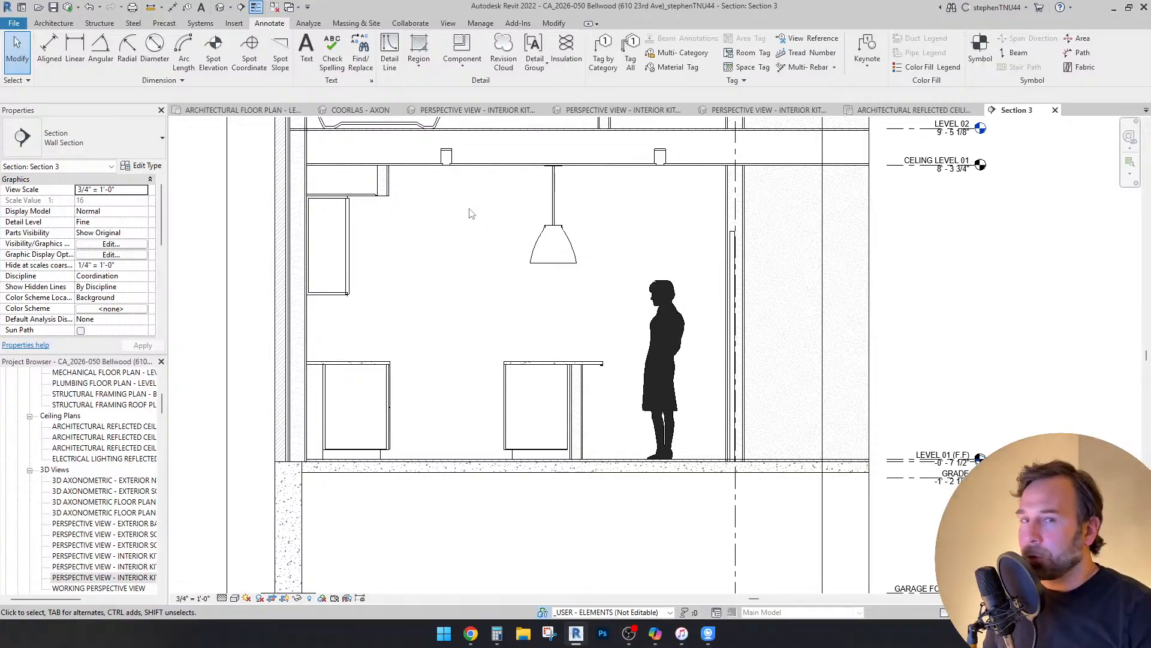
{"action": "scroll", "coordinate": [466, 247], "scroll_direction": "down", "scroll_amount": 2}
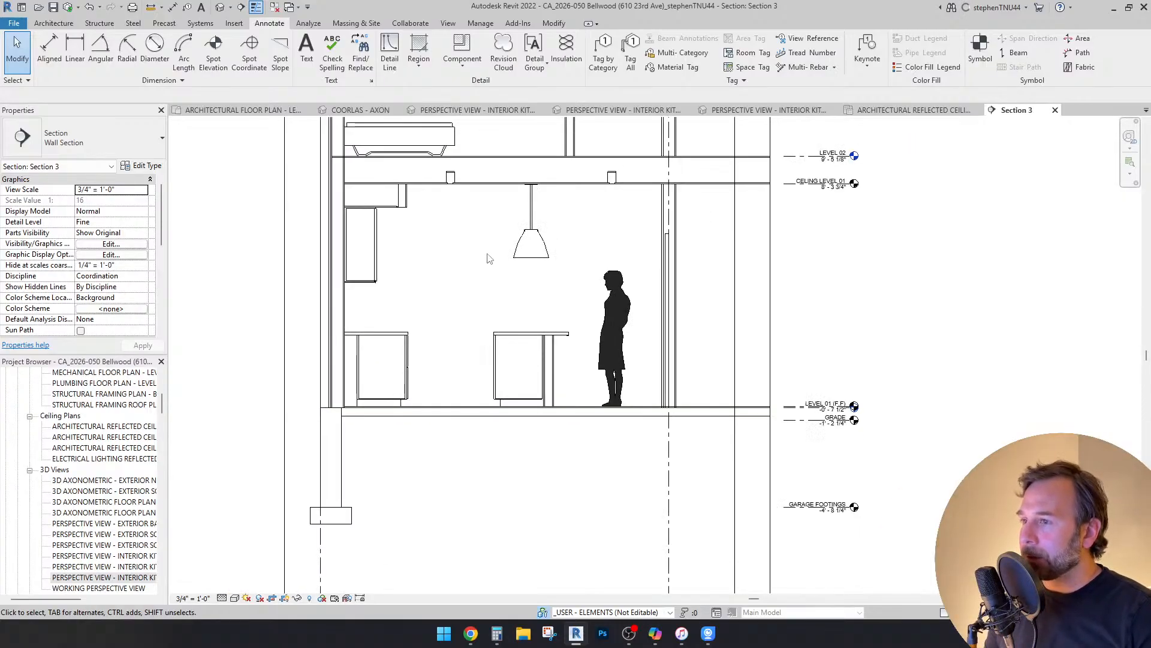
{"action": "scroll", "coordinate": [867, 299], "scroll_direction": "down", "scroll_amount": 1}
{"action": "mouse_move", "coordinate": [861, 301]}
{"action": "middle_mouse_down"}
{"action": "mouse_move", "coordinate": [864, 371]}
{"action": "mouse_move", "coordinate": [740, 403]}
{"action": "middle_mouse_up"}
{"action": "scroll", "coordinate": [860, 369], "scroll_direction": "down", "scroll_amount": 2}
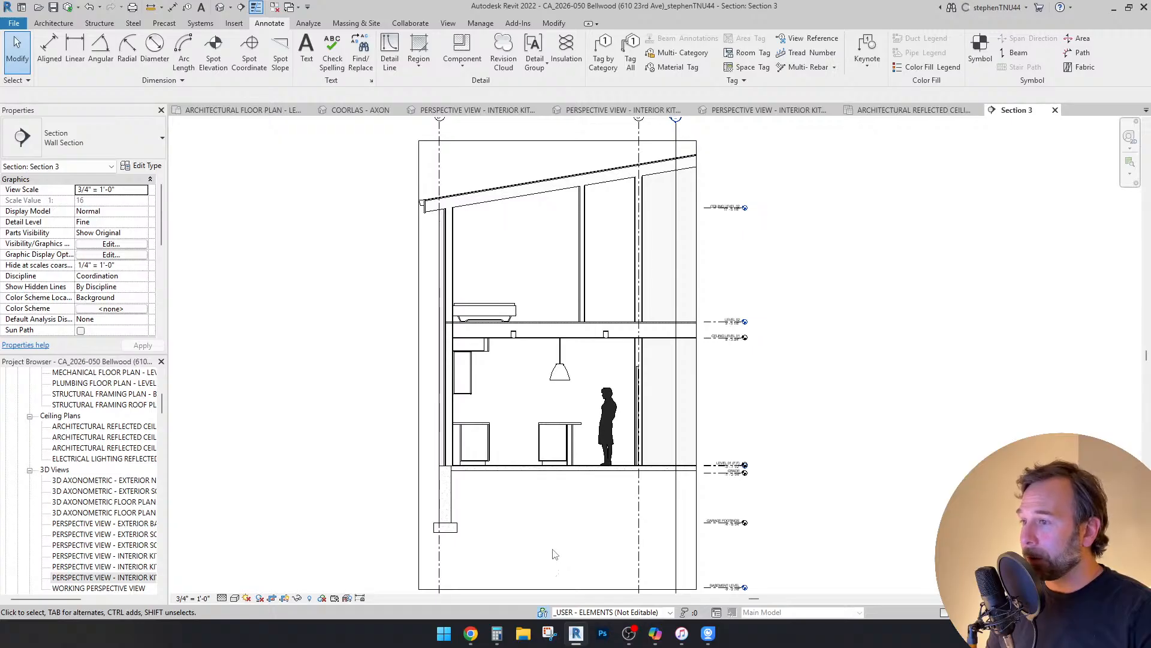
{"action": "middle_click_drag", "start_coordinate": [800, 420], "coordinate": [769, 424]}
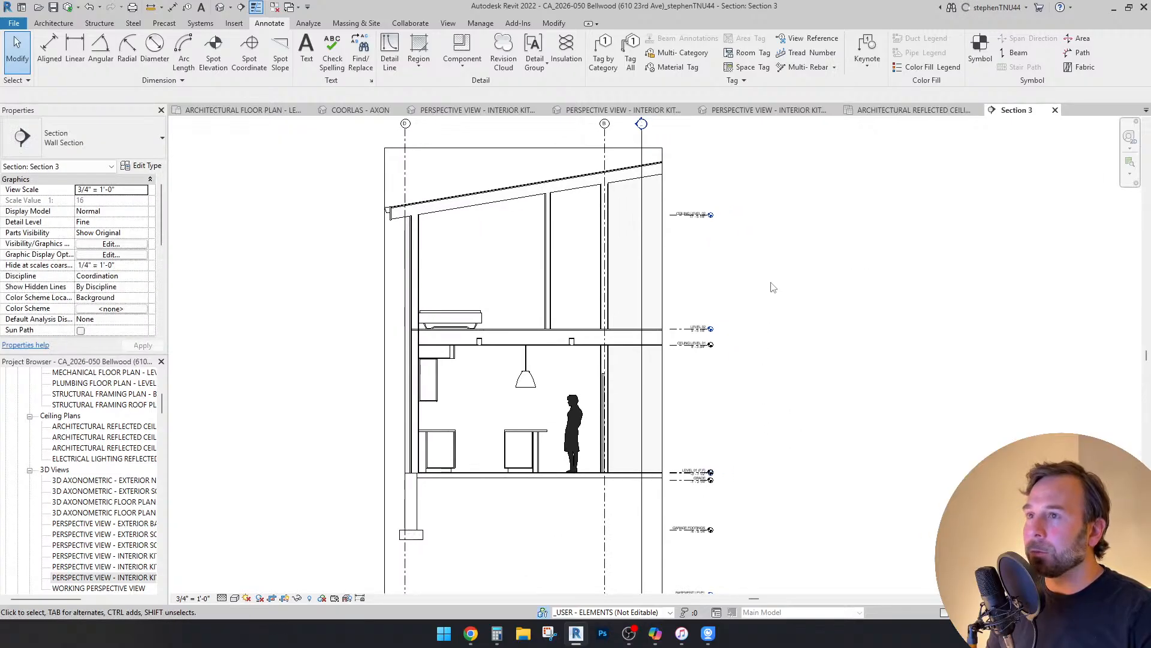
Step: Close the section and move its line in the Level 01 floor plan through the range, with its head beside the other section heads
{"action": "left_click", "coordinate": [1055, 111]}
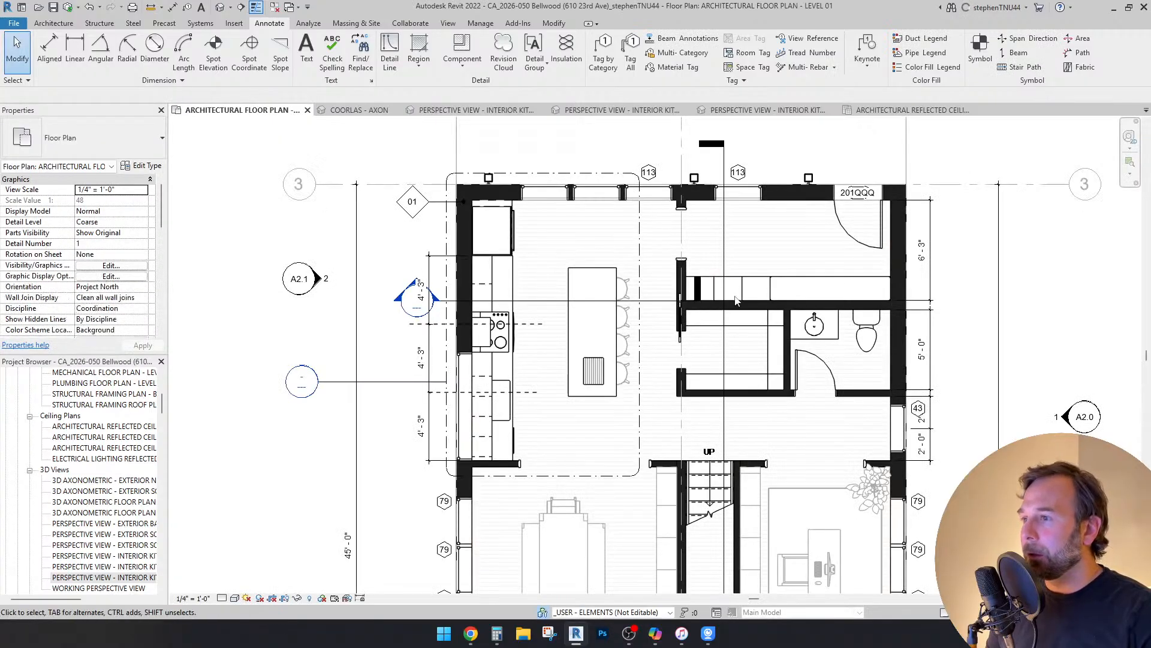
{"action": "left_click", "coordinate": [545, 290]}
{"action": "left_click_drag", "start_coordinate": [428, 289], "coordinate": [289, 317]}
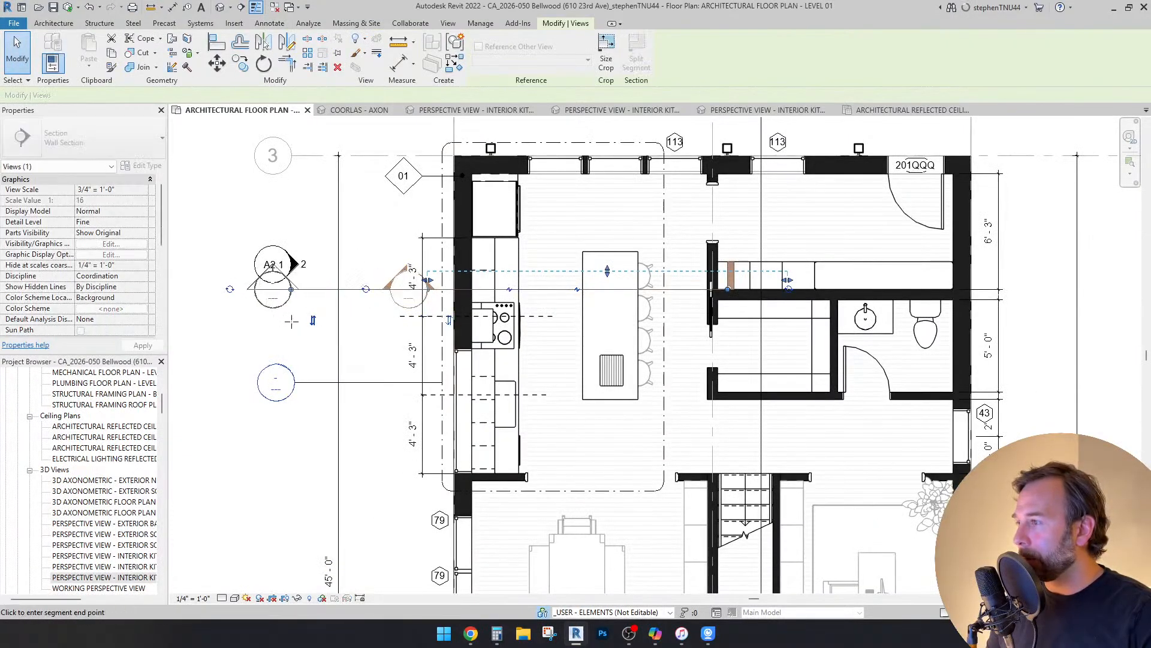
{"action": "left_click", "coordinate": [317, 359]}
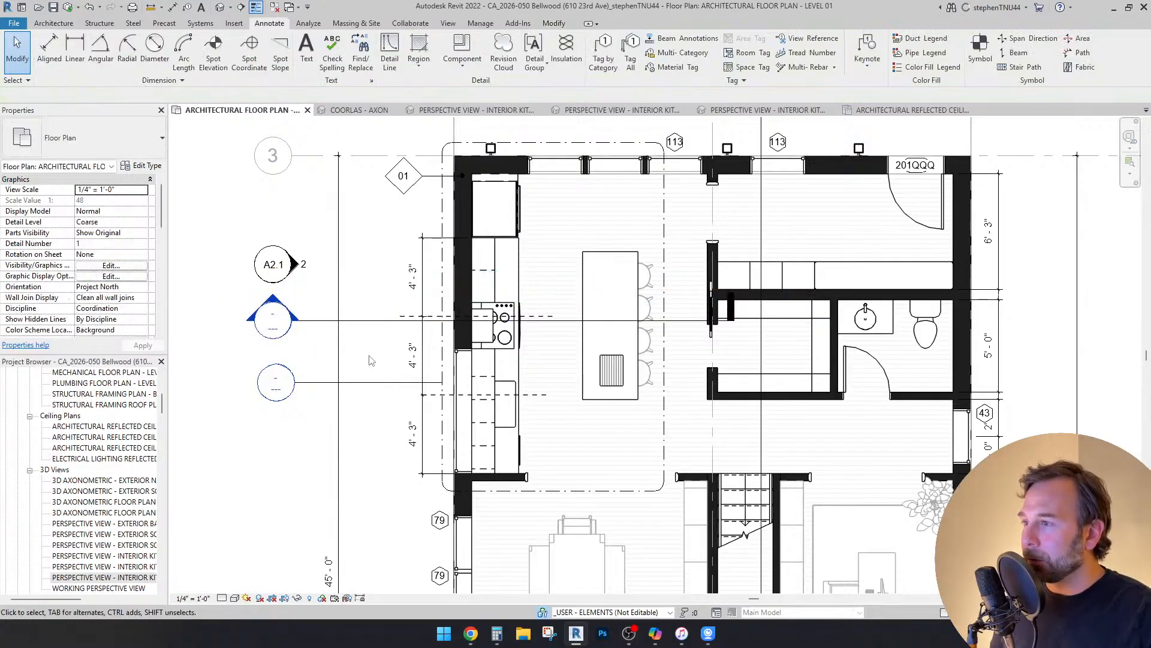
Step: Delete the 4' - 3" dimension string and the dashed guide lines along the kitchen's exterior wall
{"action": "scroll", "coordinate": [372, 288], "scroll_direction": "down", "scroll_amount": 1}
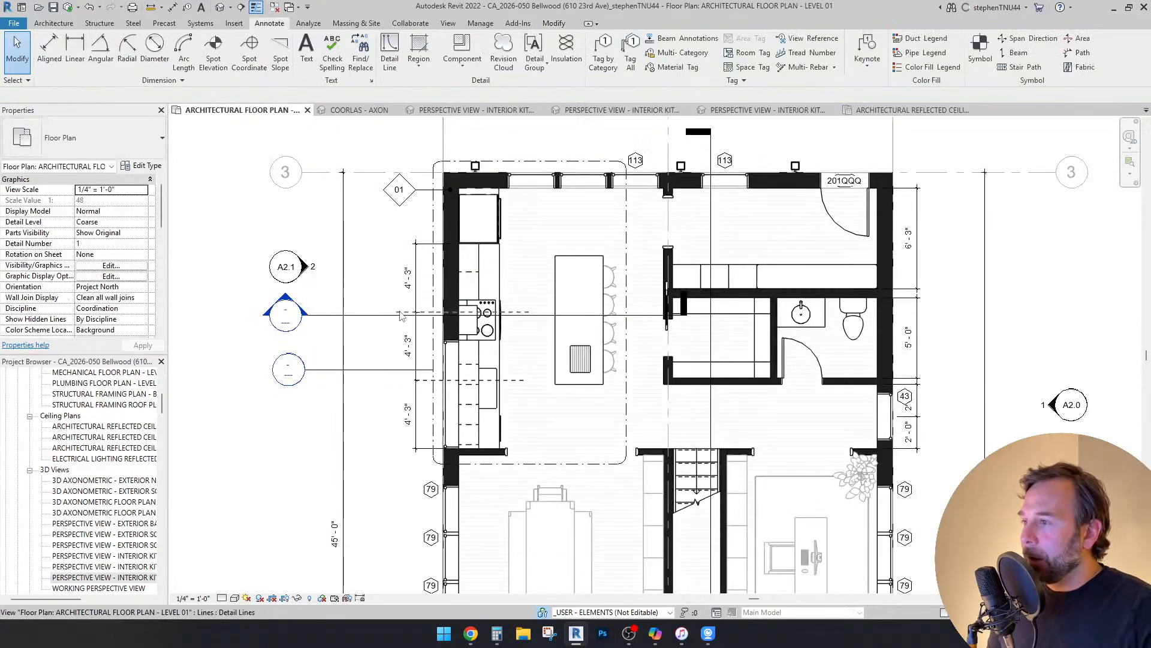
{"action": "scroll", "coordinate": [421, 243], "scroll_direction": "up", "scroll_amount": 3}
{"action": "left_click", "coordinate": [423, 247]}
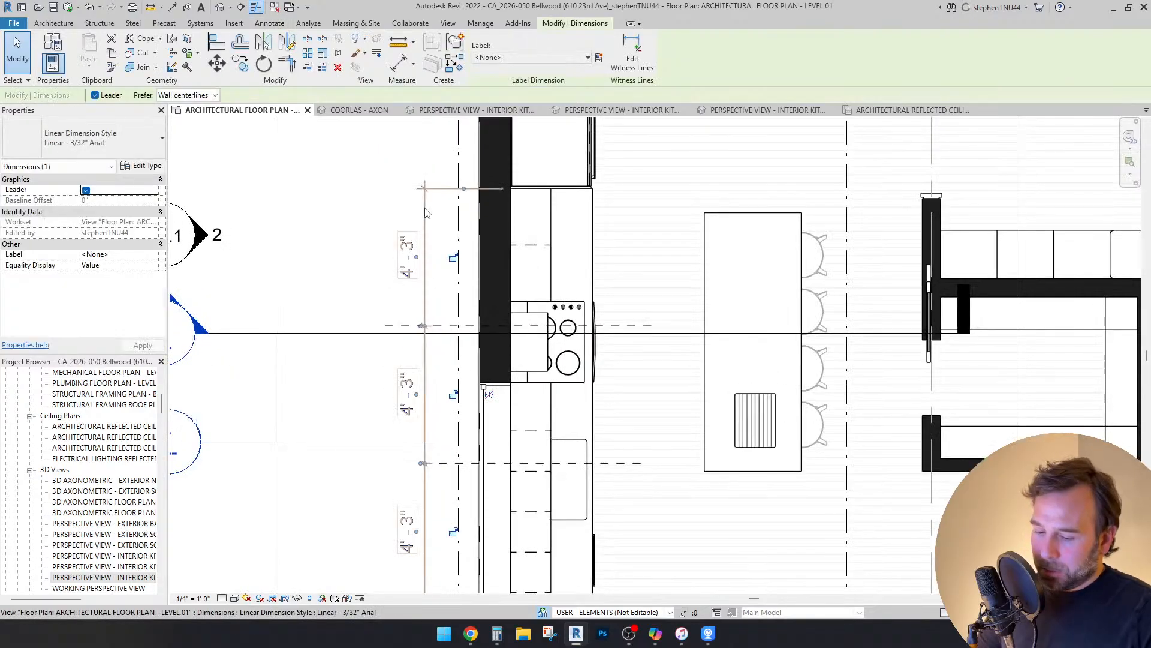
{"action": "key", "text": "Delete"}
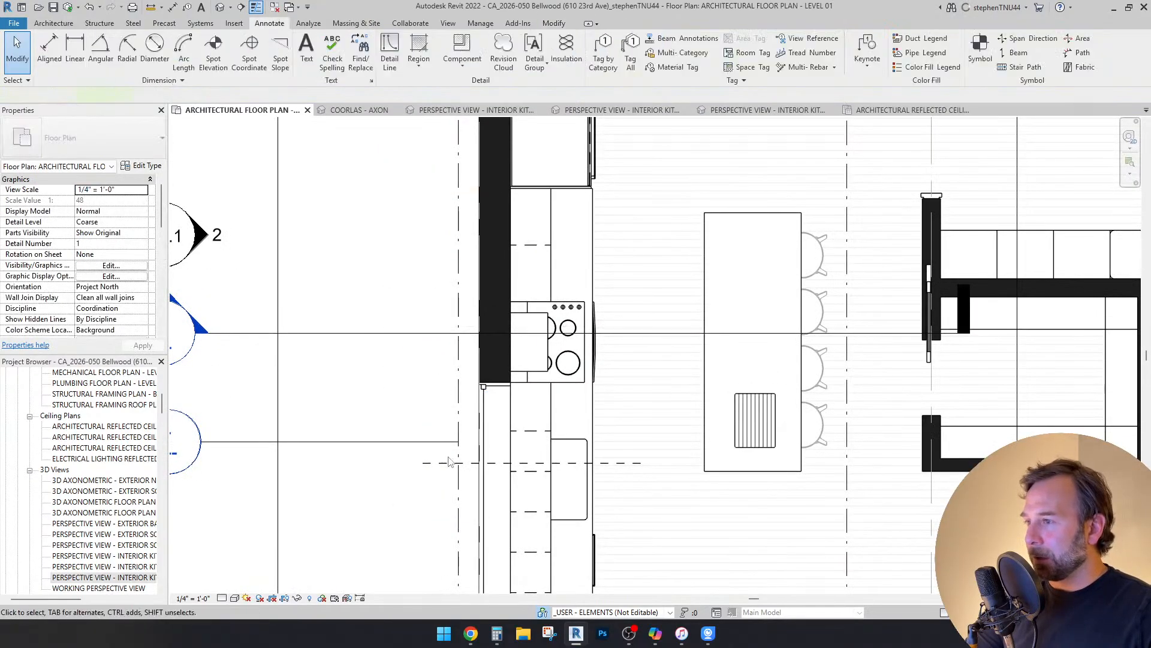
{"action": "scroll", "coordinate": [560, 396], "scroll_direction": "down", "scroll_amount": 2}
{"action": "middle_click_drag", "start_coordinate": [561, 396], "coordinate": [548, 363]}
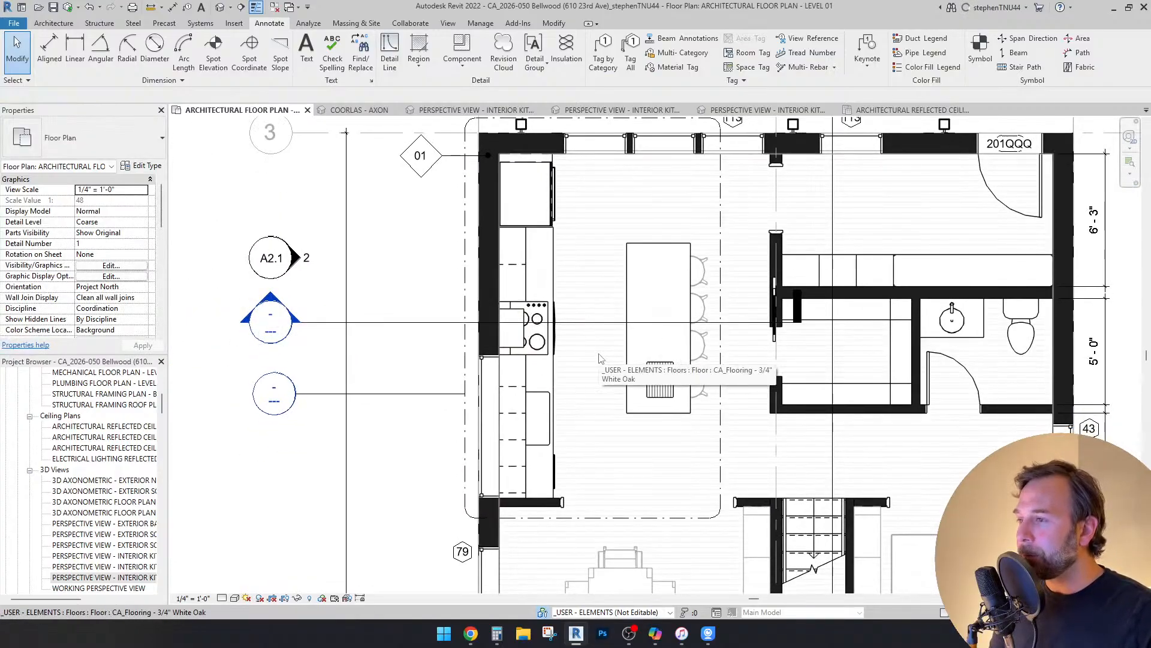
Step: Copy the 81" x 21" fixed window along the kitchen's exterior wall so that the copy adjoins the original behind the range
{"action": "scroll", "coordinate": [489, 365], "scroll_direction": "up", "scroll_amount": 1}
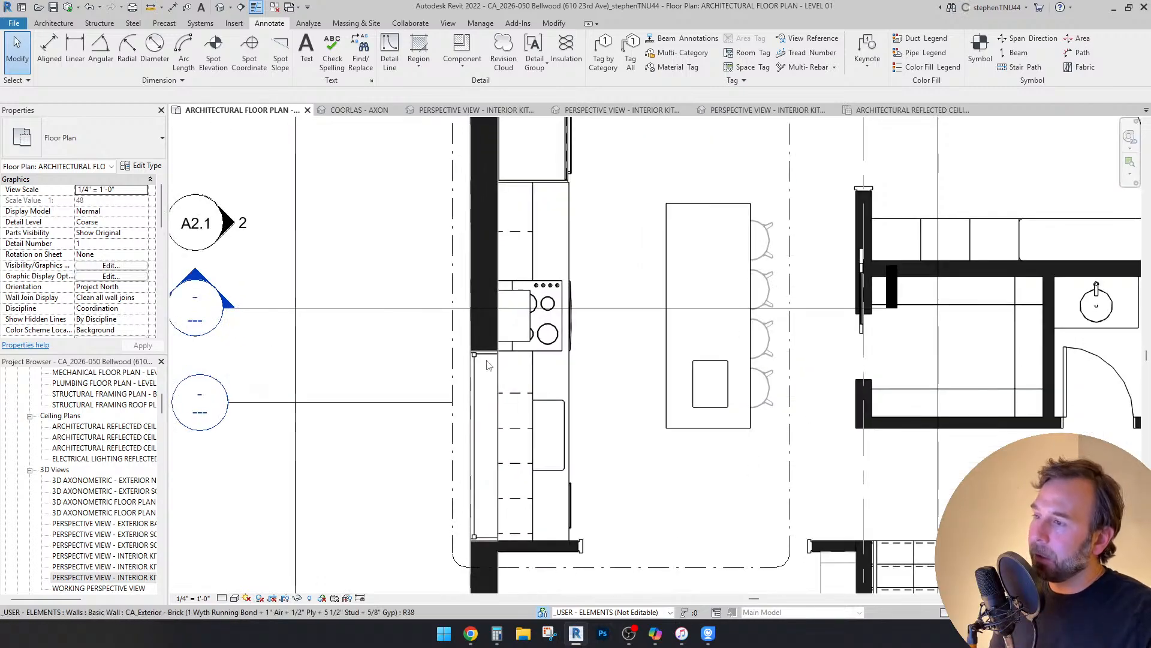
{"action": "left_click", "coordinate": [477, 370]}
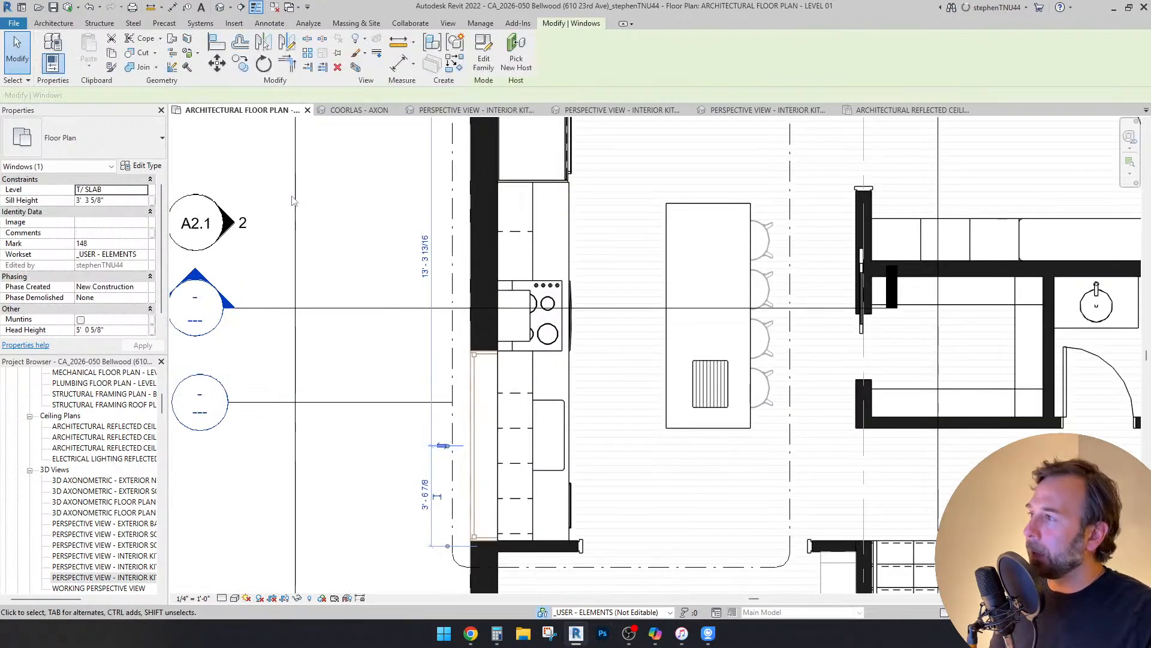
{"action": "scroll", "coordinate": [478, 543], "scroll_direction": "up", "scroll_amount": 1}
{"action": "scroll", "coordinate": [477, 543], "scroll_direction": "up", "scroll_amount": 1}
{"action": "key", "text": "c"}
{"action": "key", "text": "o"}
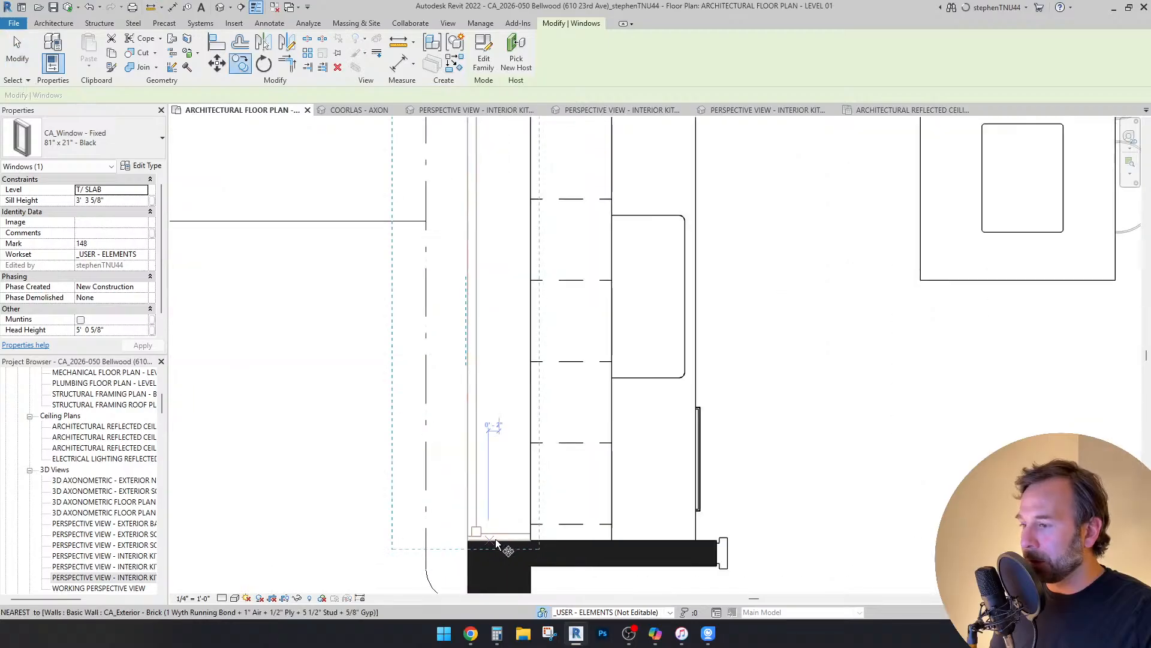
{"action": "scroll", "coordinate": [505, 538], "scroll_direction": "down", "scroll_amount": 1}
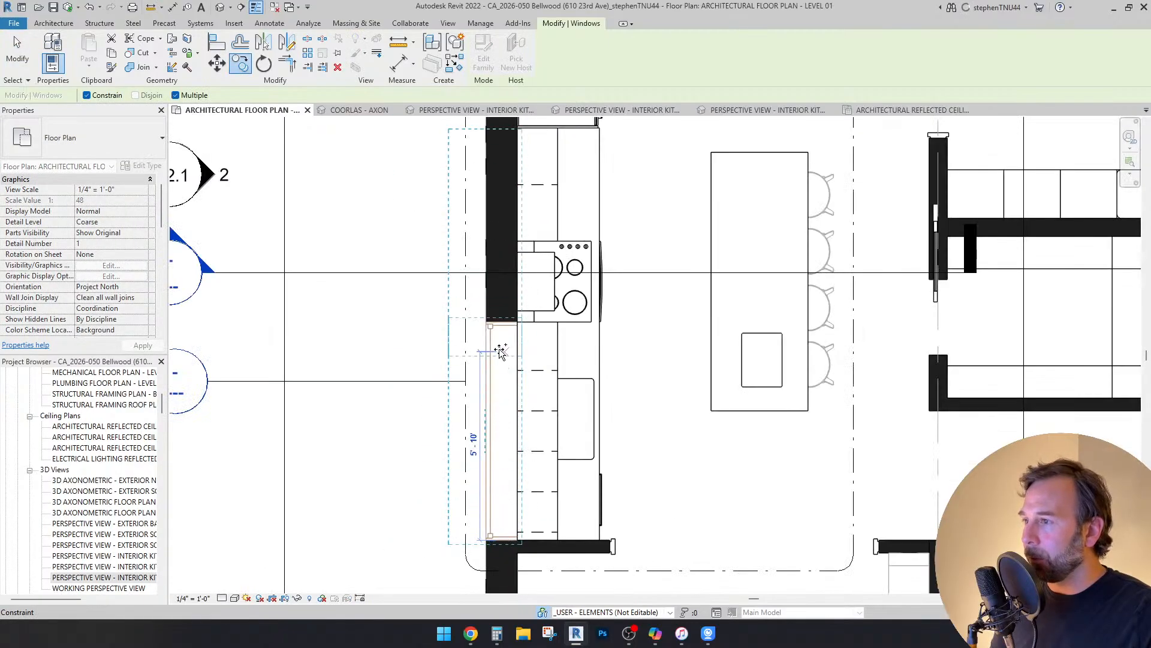
{"action": "scroll", "coordinate": [502, 324], "scroll_direction": "up", "scroll_amount": 3}
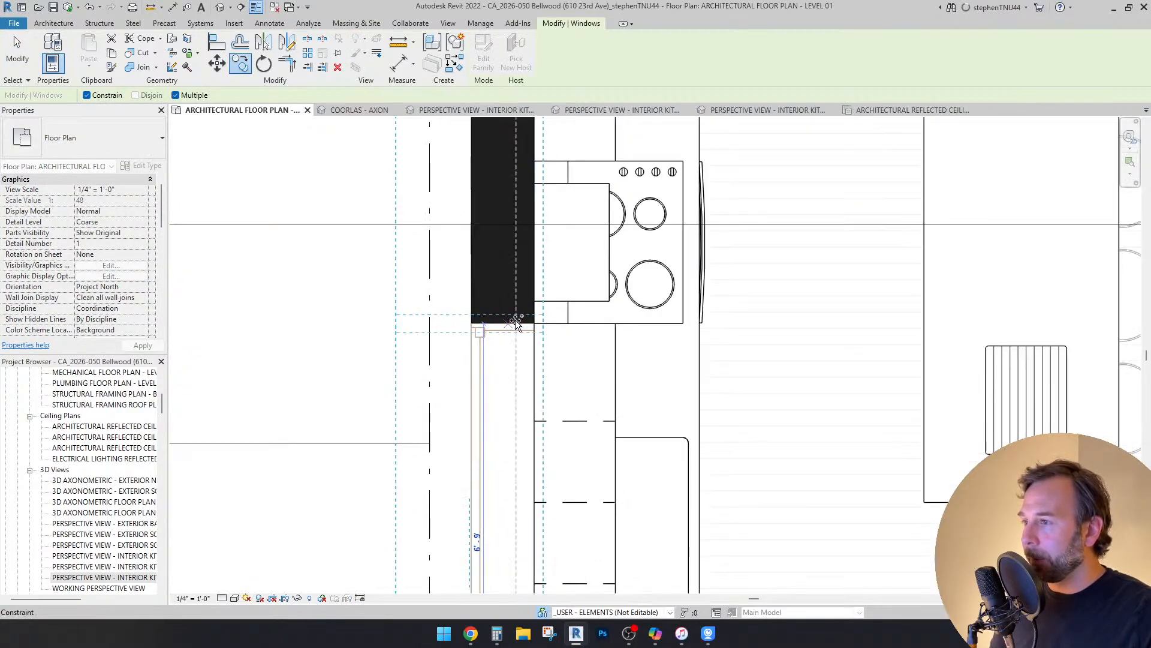
{"action": "left_click", "coordinate": [504, 324]}
{"action": "scroll", "coordinate": [503, 327], "scroll_direction": "down", "scroll_amount": 3}
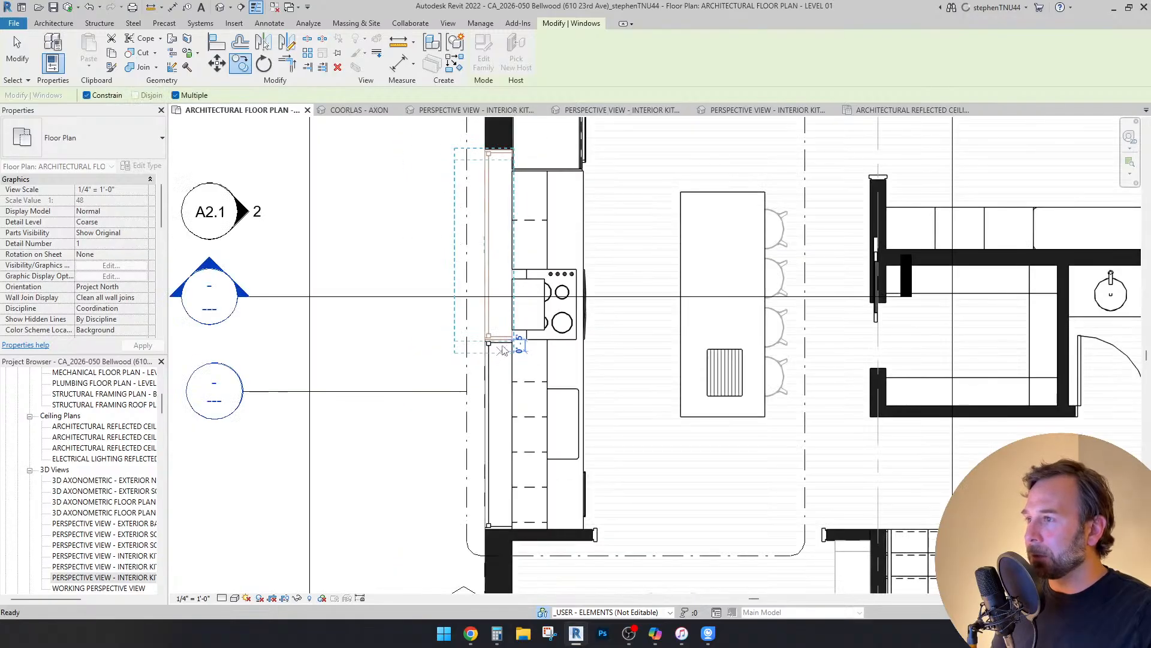
{"action": "key", "text": "Escape"}
{"action": "key", "text": "Escape"}
{"action": "scroll", "coordinate": [515, 277], "scroll_direction": "up", "scroll_amount": 1}
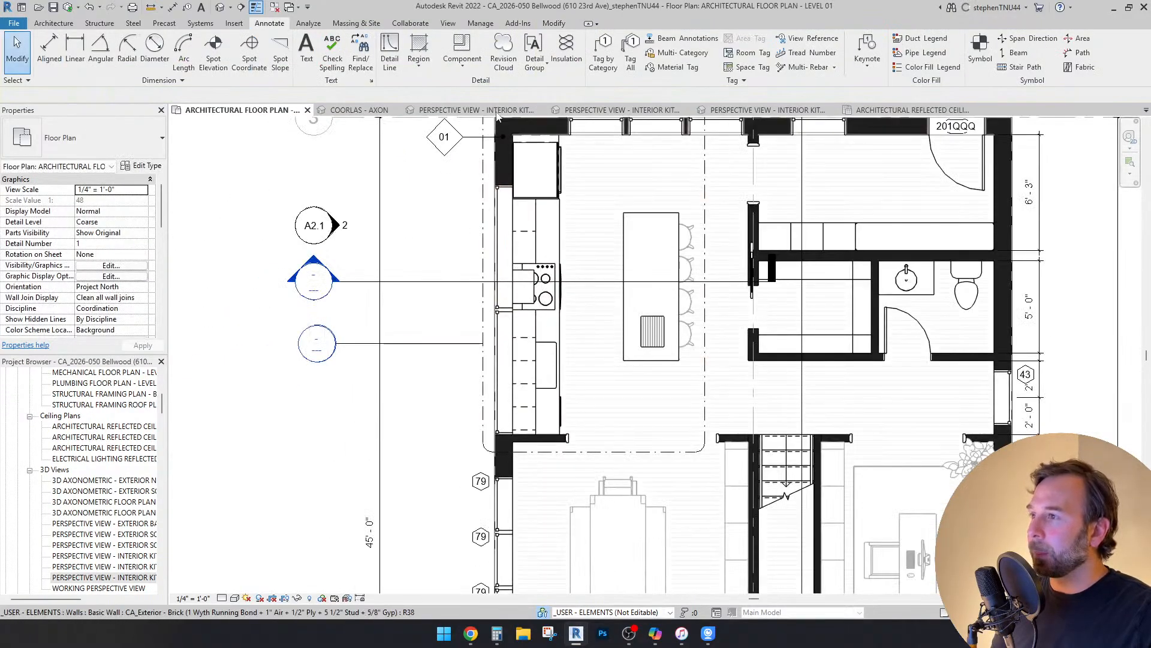
Step: Check the two windows in the PERSPECTIVE VIEW - INTERIOR KITCHEN ISLAND view and delete the copied one behind the cooktop
{"action": "left_click", "coordinate": [498, 112]}
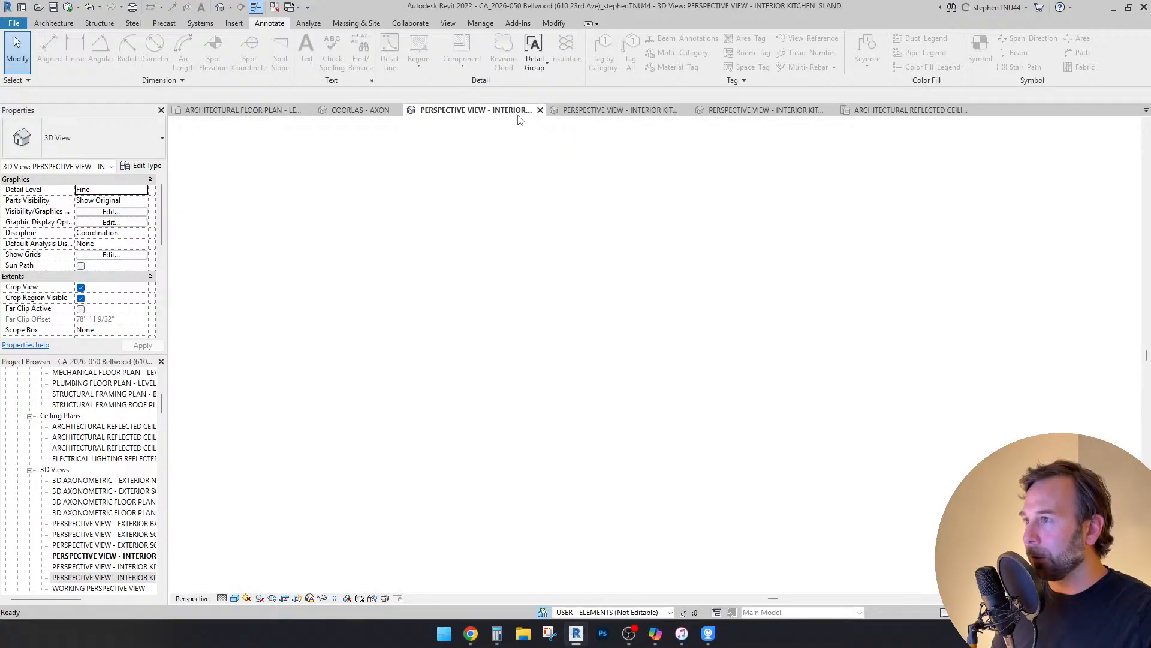
{"action": "scroll", "coordinate": [640, 354], "scroll_direction": "down", "scroll_amount": 1}
{"action": "scroll", "coordinate": [585, 337], "scroll_direction": "up", "scroll_amount": 1}
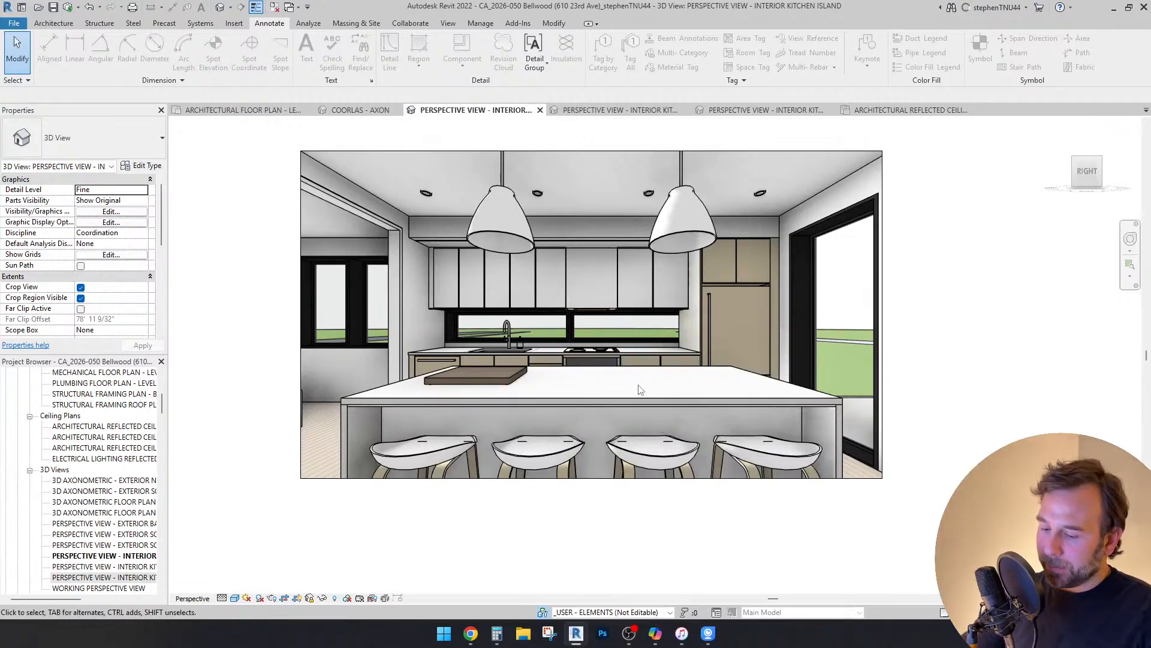
{"action": "left_click", "coordinate": [653, 348]}
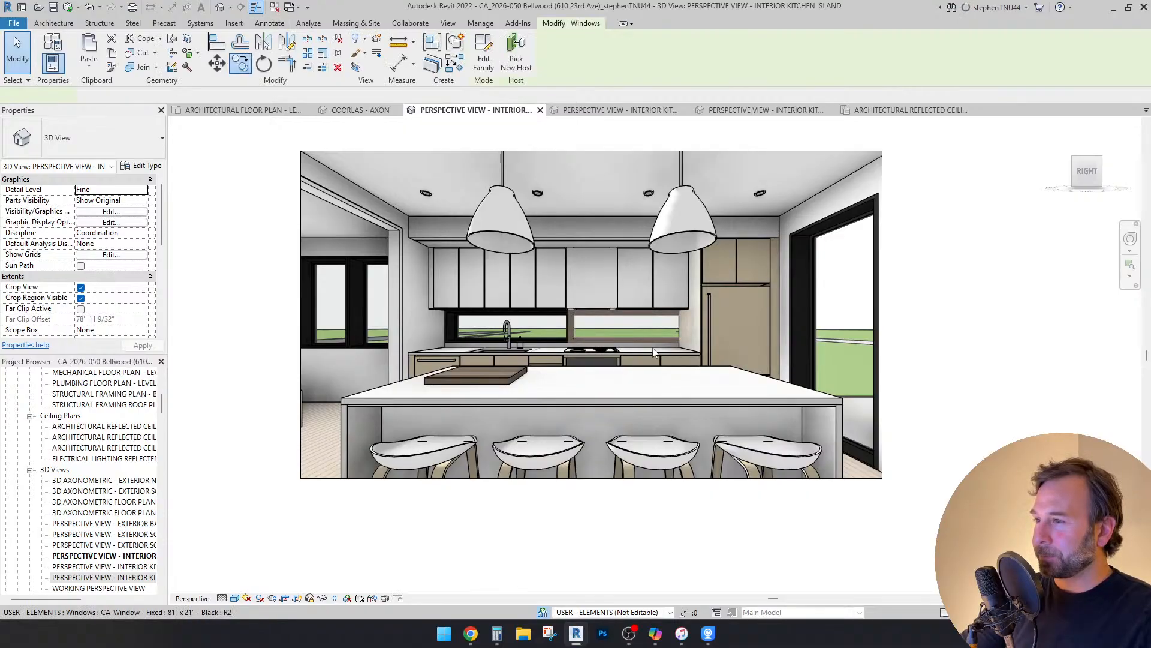
{"action": "key", "text": "Delete"}
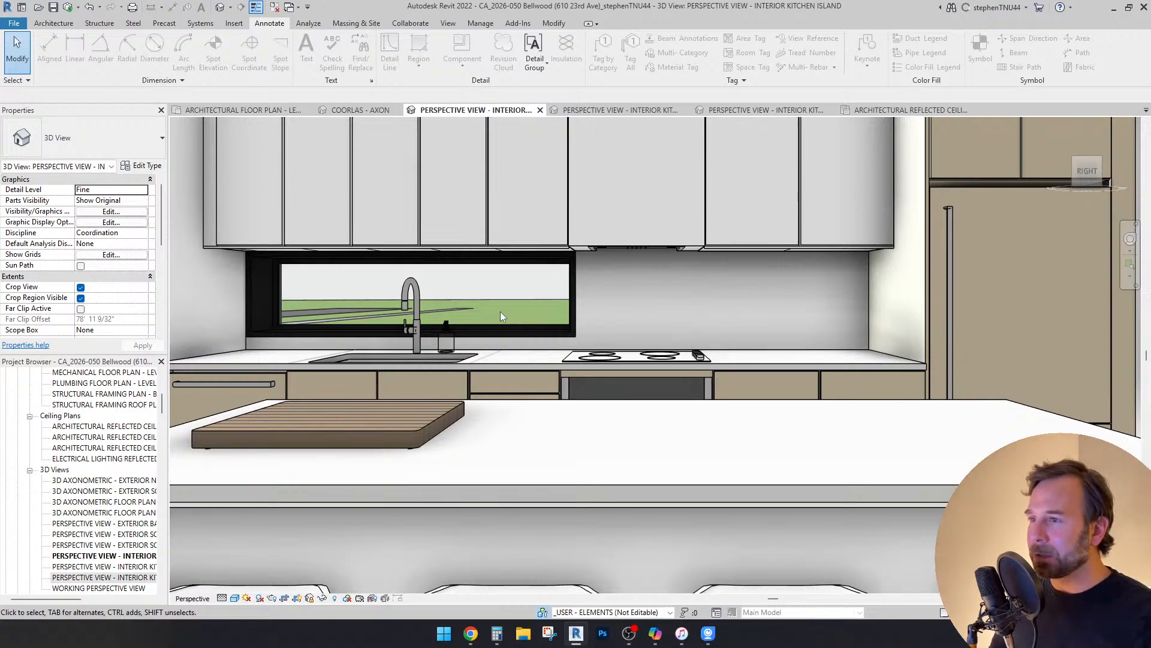
Step: Try the kitchen backsplash without the window behind the sink by deleting that window, and undo the deletion
{"action": "scroll", "coordinate": [500, 311], "scroll_direction": "down", "scroll_amount": 3}
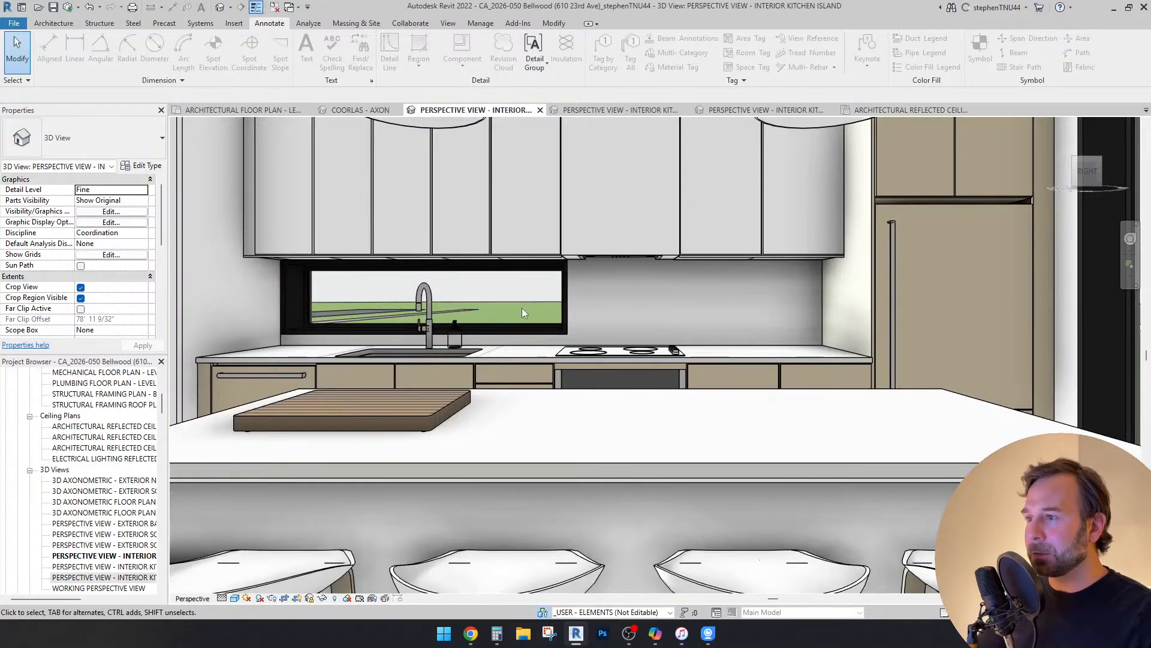
{"action": "scroll", "coordinate": [573, 297], "scroll_direction": "up", "scroll_amount": 2}
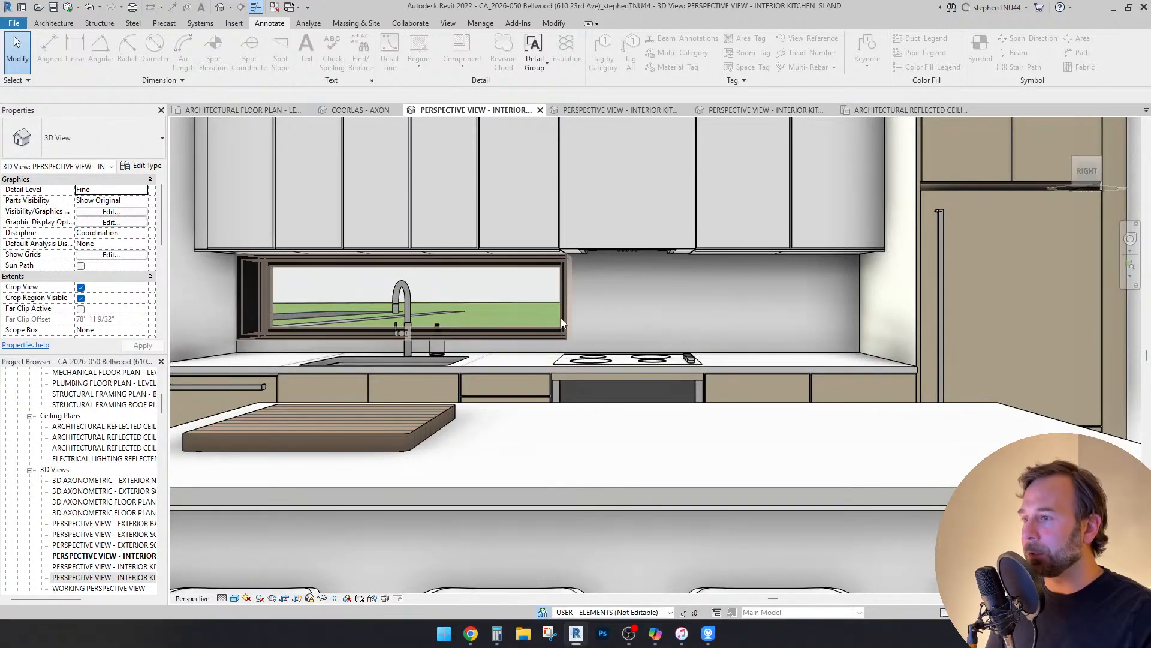
{"action": "scroll", "coordinate": [657, 300], "scroll_direction": "down", "scroll_amount": 3}
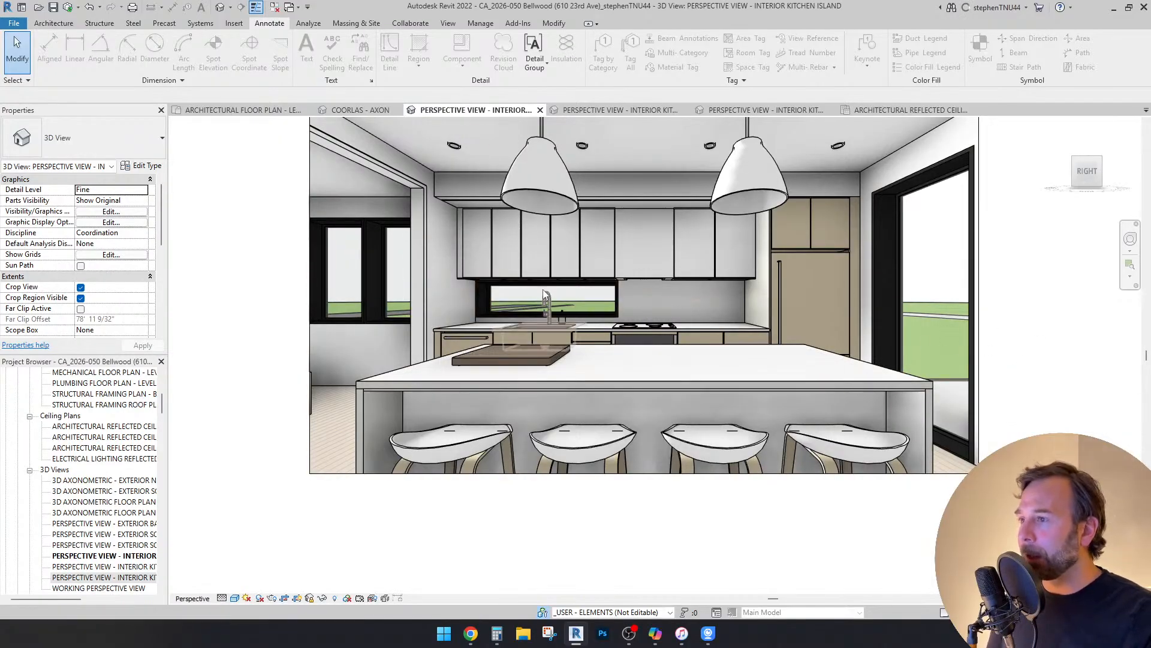
{"action": "left_click", "coordinate": [580, 311]}
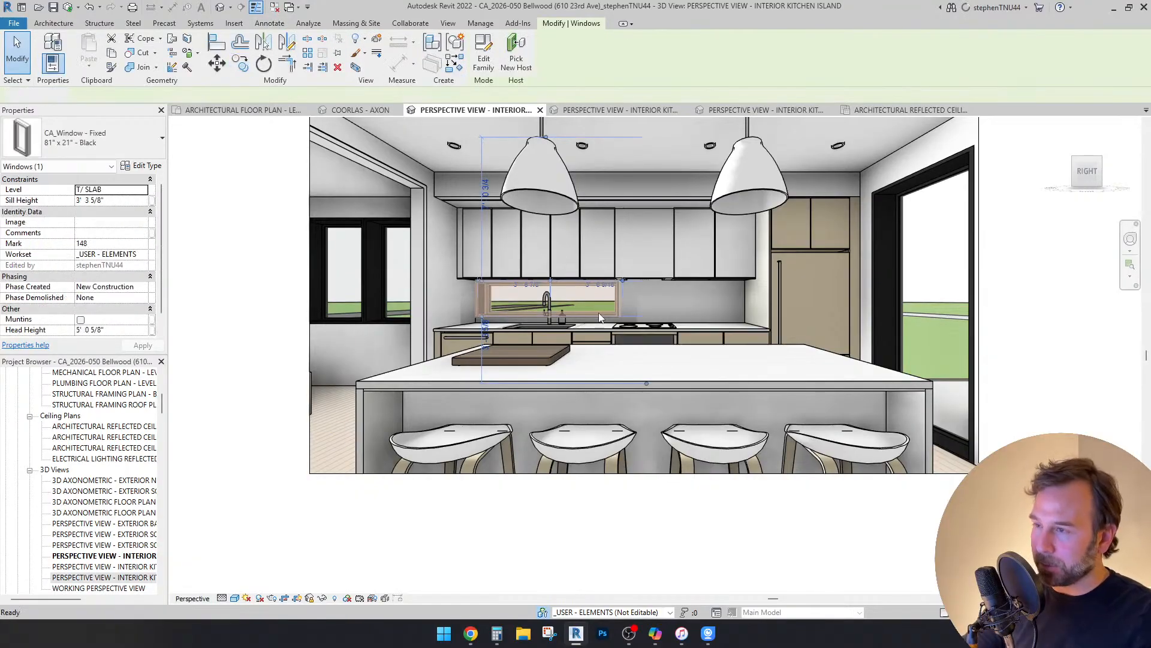
{"action": "key", "text": "Delete"}
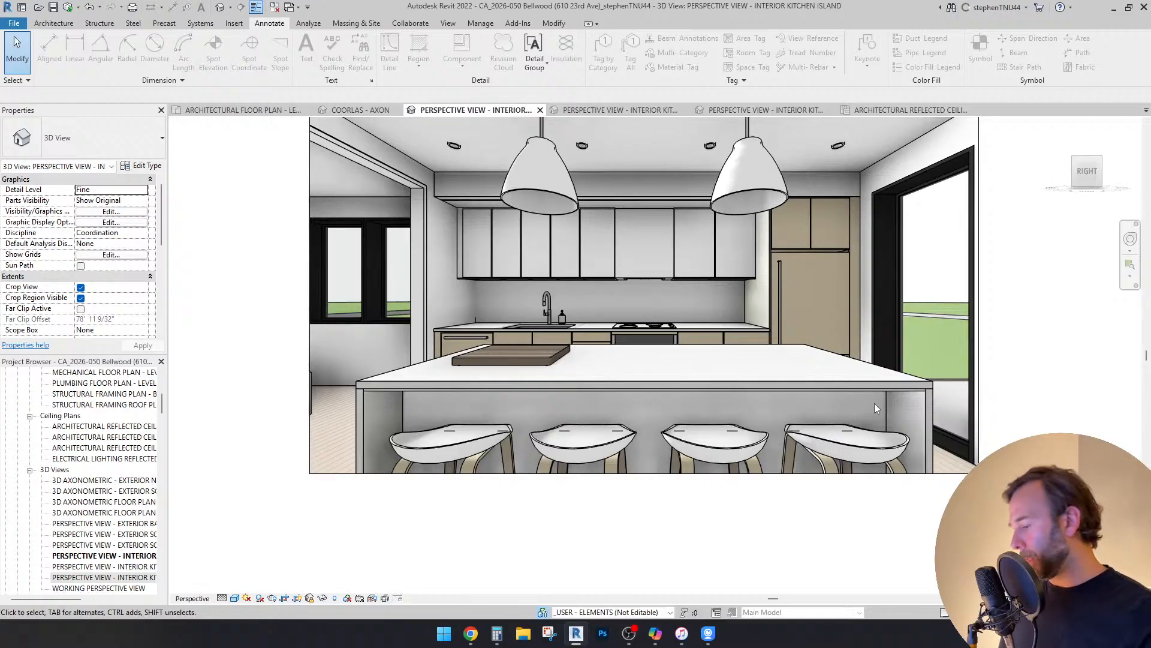
{"action": "key", "text": "ctrl+z"}
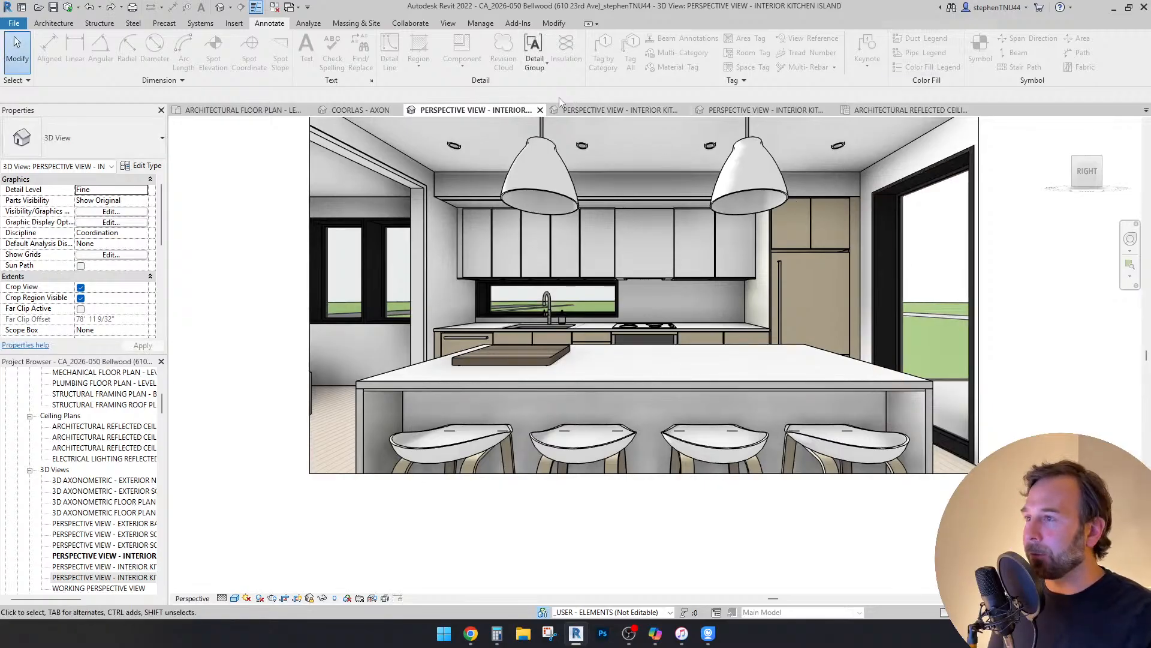
Step: Switch to Chrome and view the kitchen's cloud renderings in My Renderings
{"action": "left_click", "coordinate": [630, 637]}
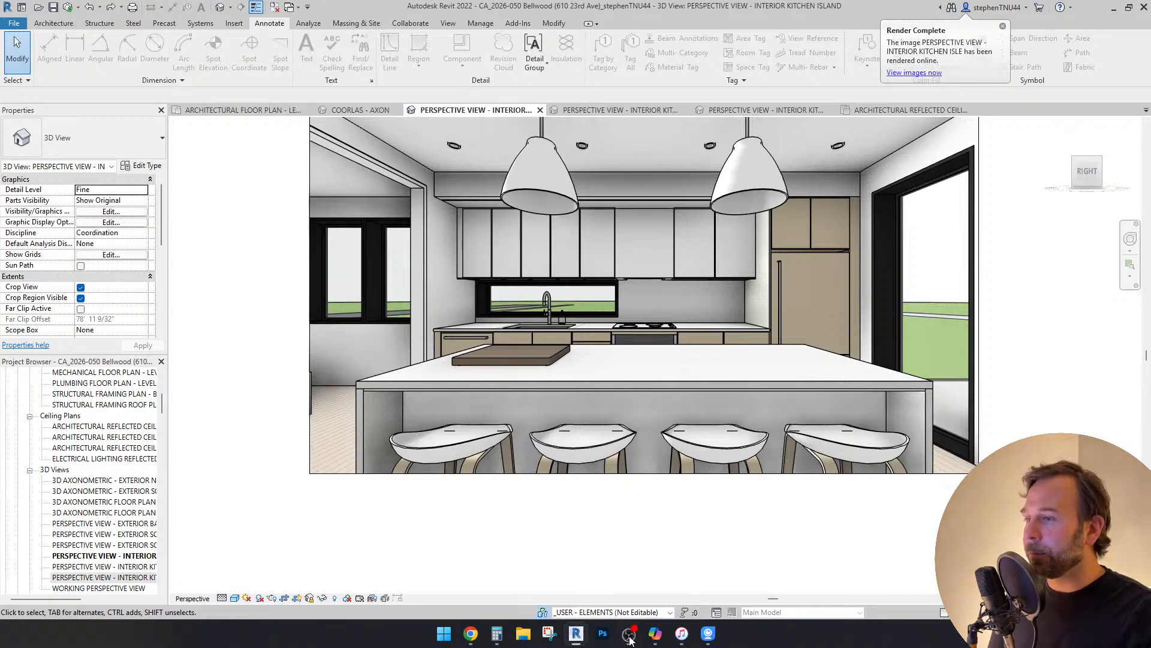
{"action": "left_click", "coordinate": [470, 633]}
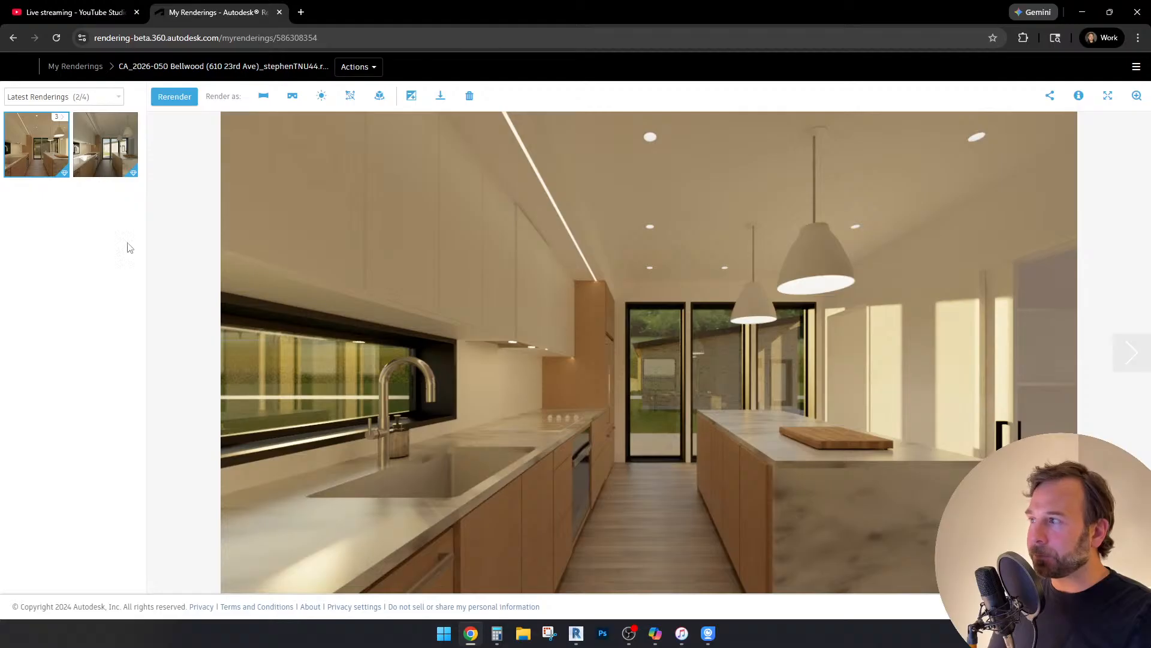
Step: Expand the PERSPECTIVE VIEW - INTERIOR KITCHEN ISLE rendering stack and compare its newest rendering with the previous version
{"action": "left_click", "coordinate": [57, 117]}
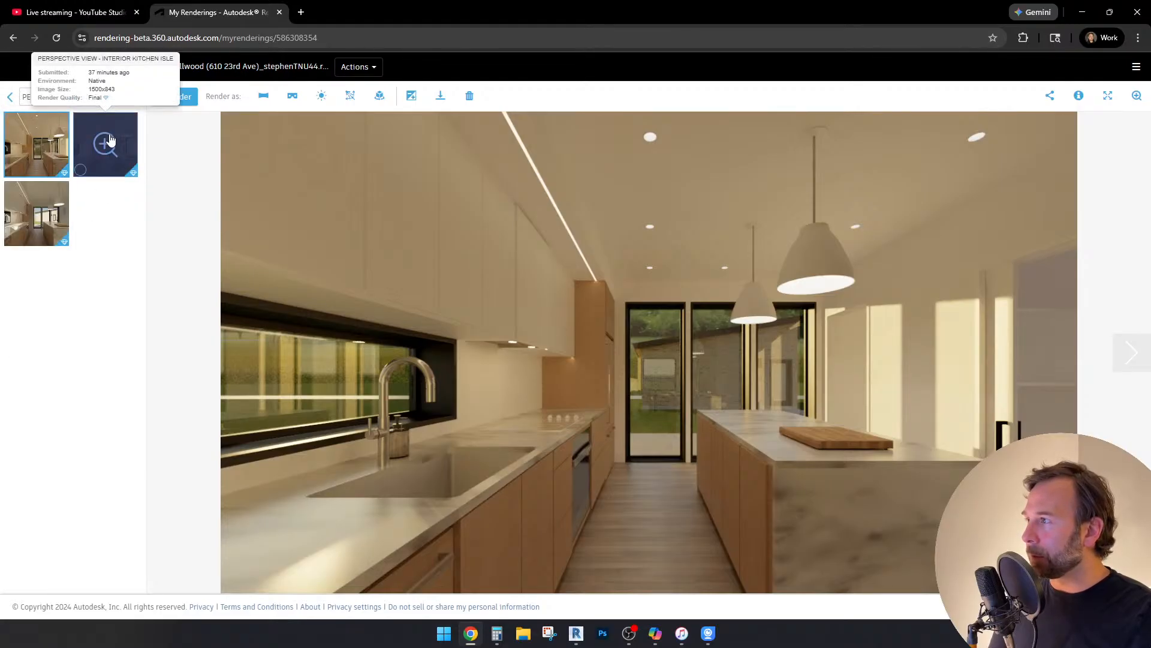
{"action": "left_click", "coordinate": [110, 139]}
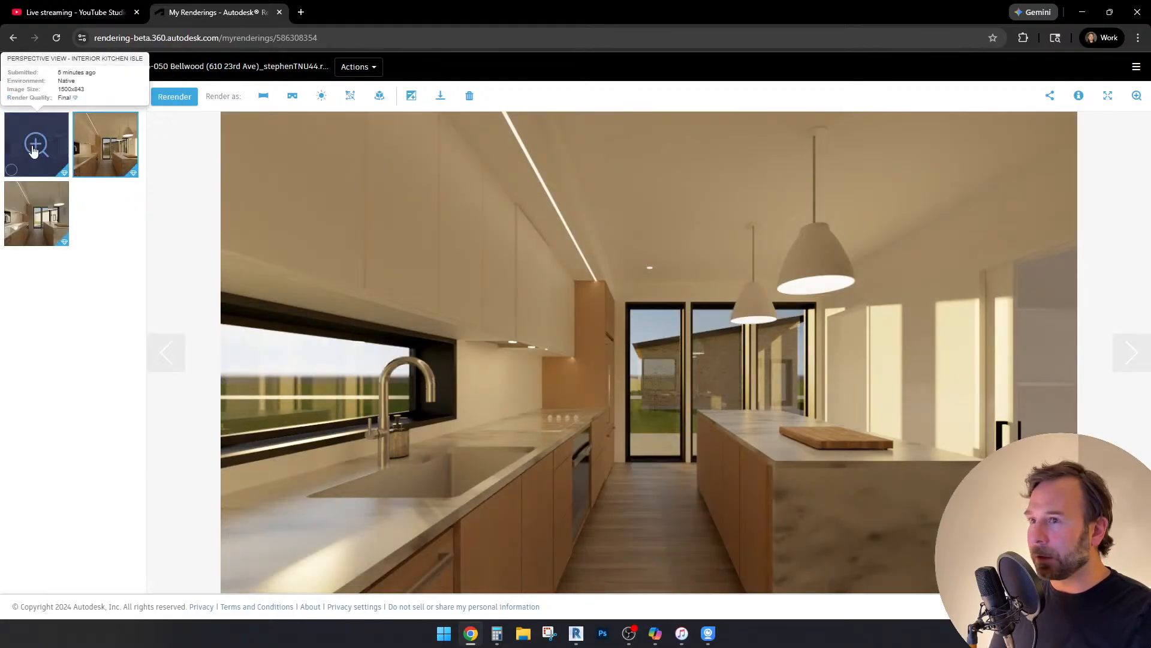
{"action": "left_click", "coordinate": [34, 151]}
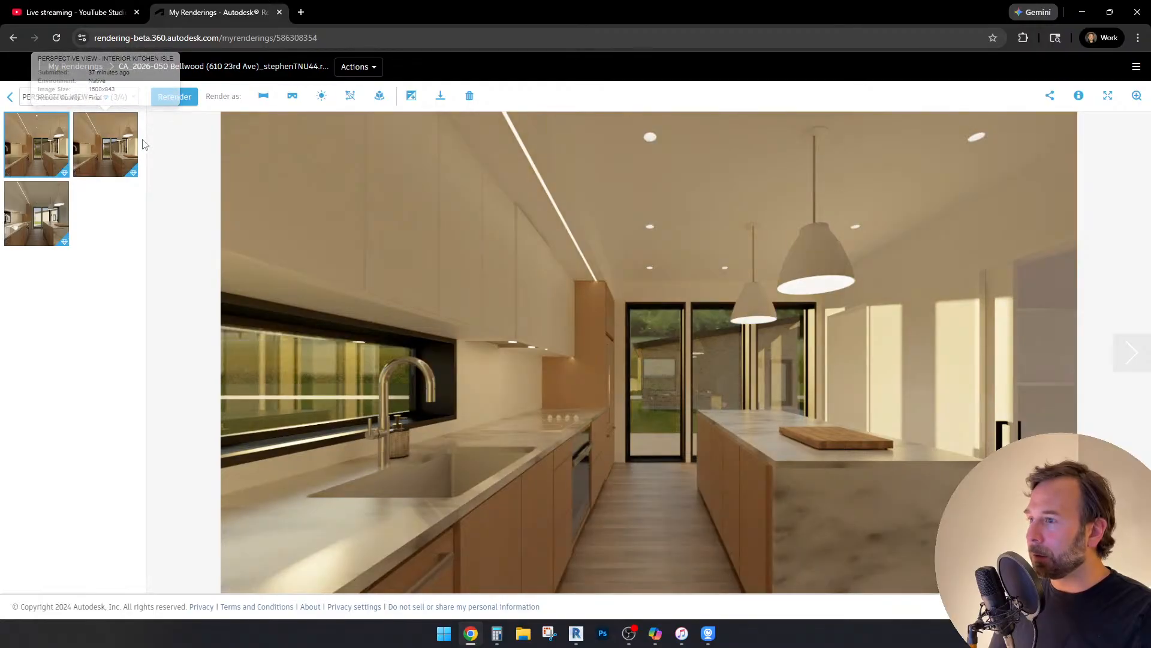
{"action": "left_click", "coordinate": [123, 144]}
{"action": "left_click", "coordinate": [56, 142]}
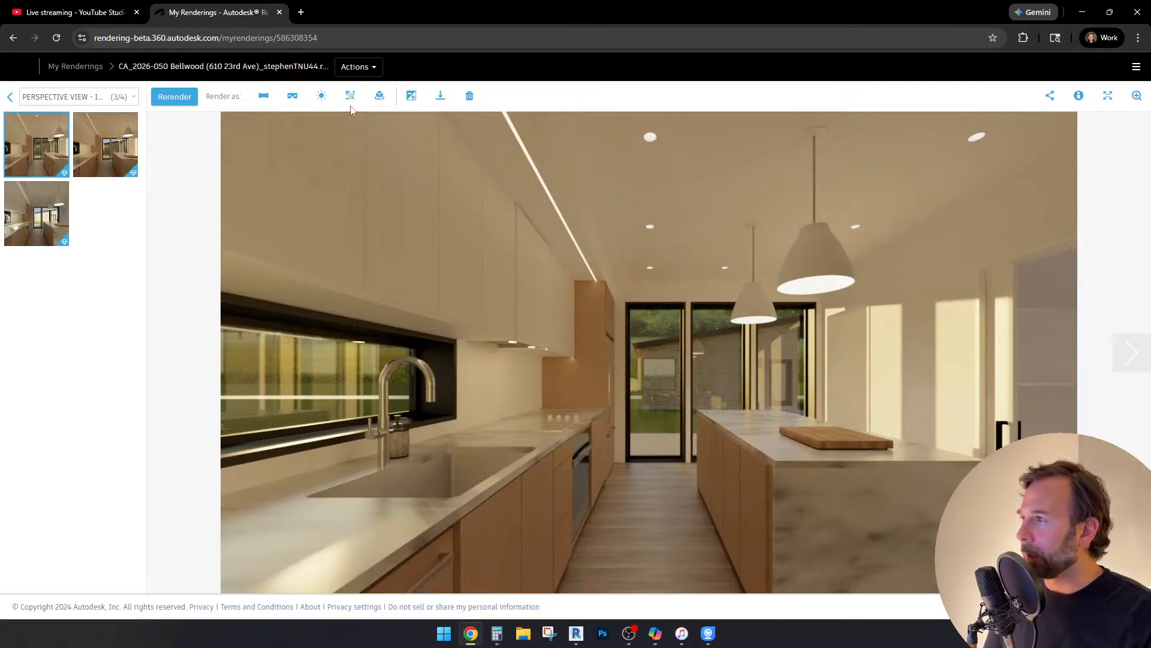
Step: Post-process the newest kitchen rendering with the Vivid preset and Color Correction enabled at a White Point of 5611
{"action": "left_click", "coordinate": [412, 98]}
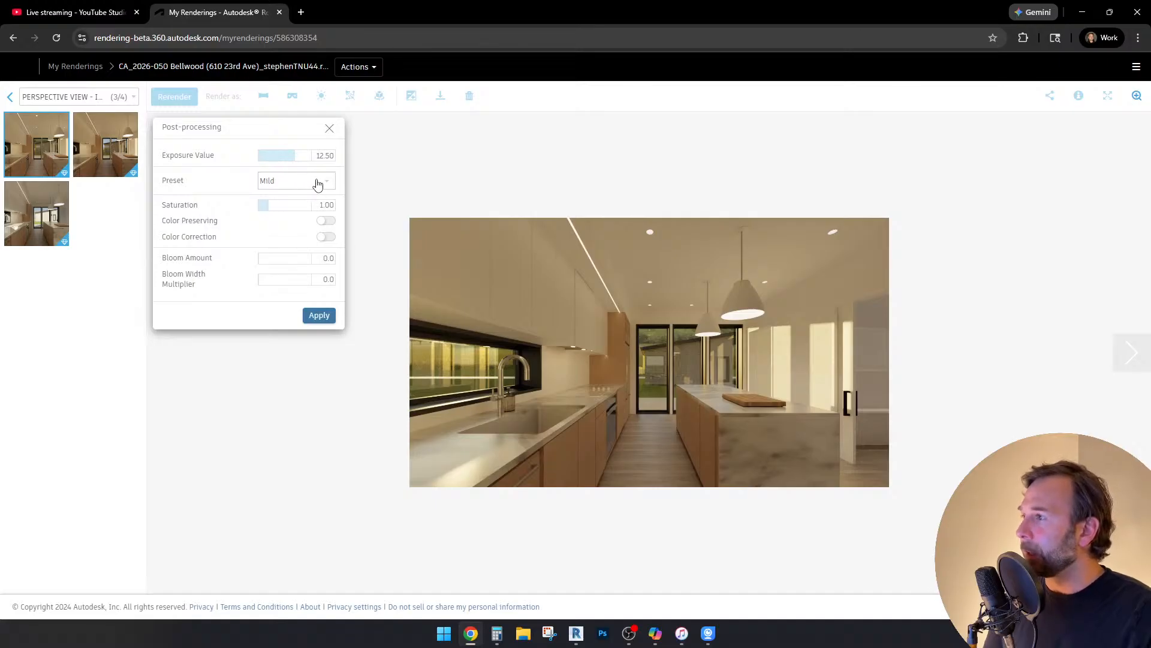
{"action": "left_click", "coordinate": [324, 182]}
{"action": "left_click", "coordinate": [301, 255]}
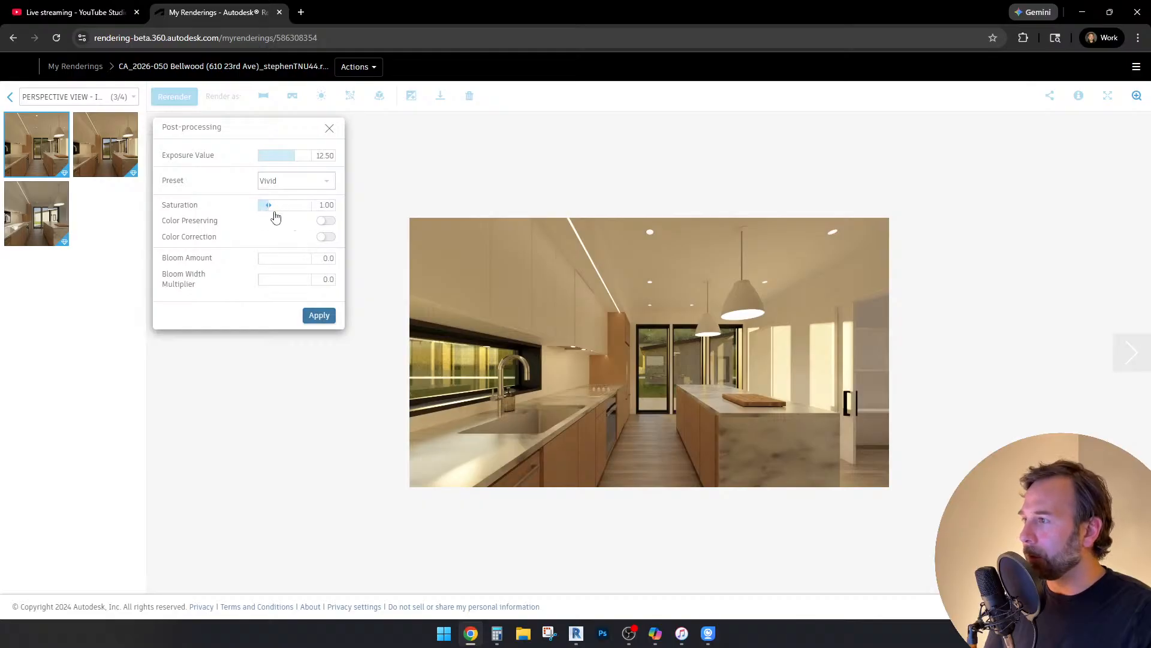
{"action": "left_click", "coordinate": [327, 238]}
{"action": "mouse_move", "coordinate": [277, 257]}
{"action": "left_mouse_down"}
{"action": "mouse_move", "coordinate": [247, 254]}
{"action": "mouse_move", "coordinate": [324, 262]}
{"action": "mouse_move", "coordinate": [269, 258]}
{"action": "left_mouse_up"}
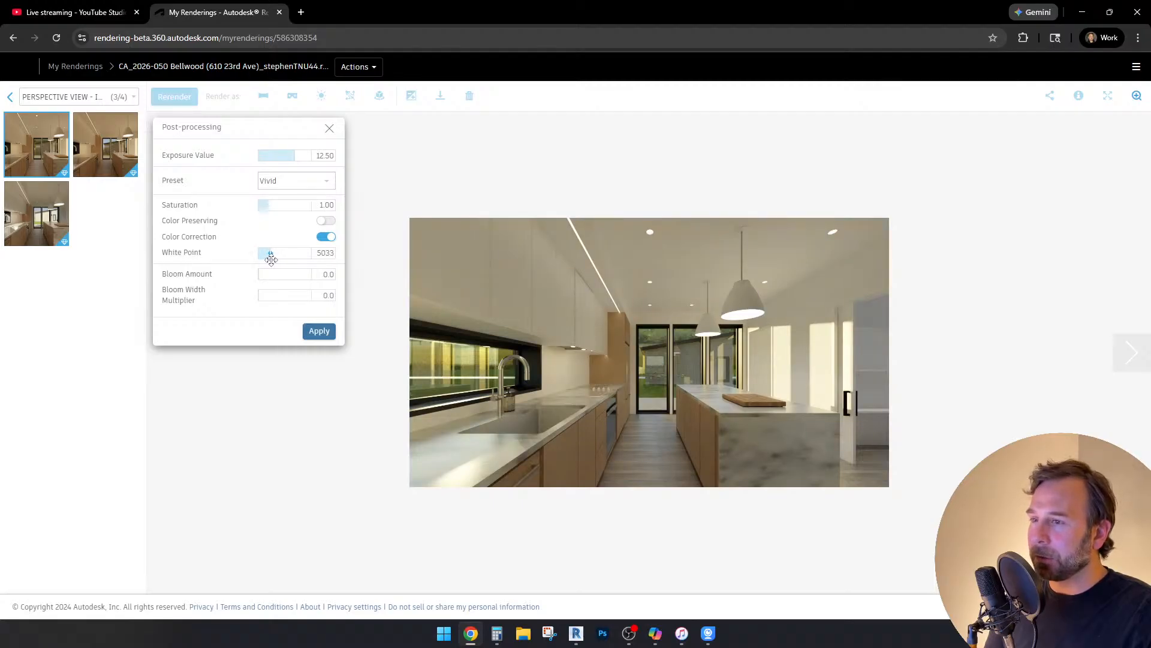
{"action": "left_click_drag", "start_coordinate": [274, 259], "coordinate": [273, 262]}
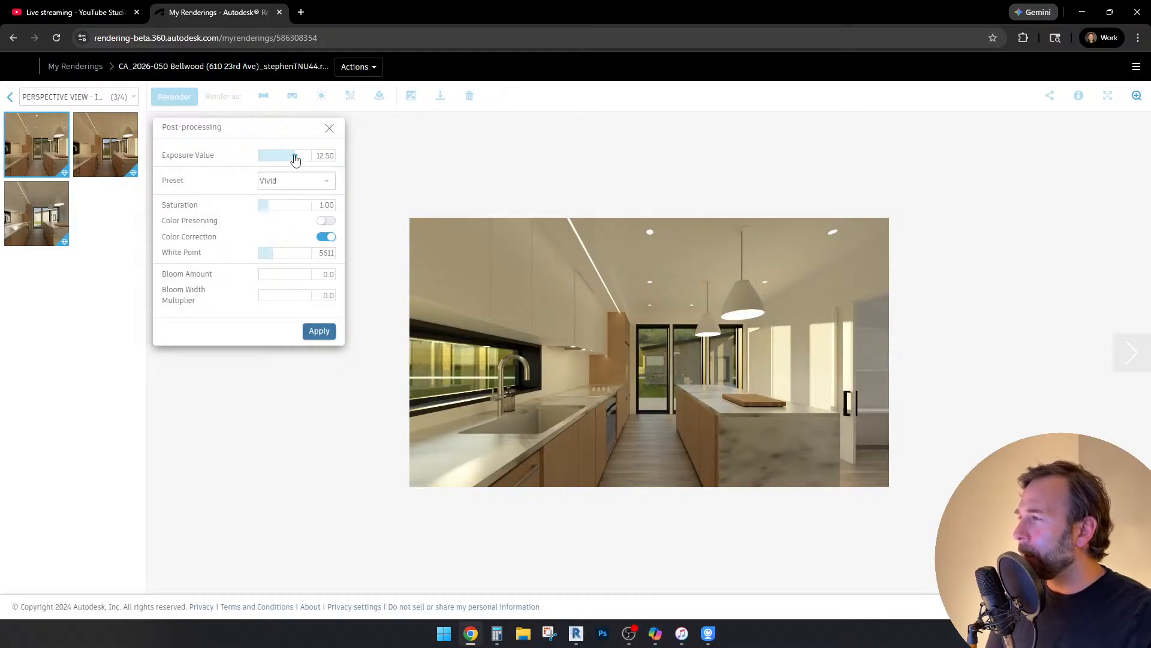
Step: Set the rendering's Exposure Value to 12.30 and raise its Saturation to about 1.1
{"action": "left_click_drag", "start_coordinate": [295, 159], "coordinate": [295, 162]}
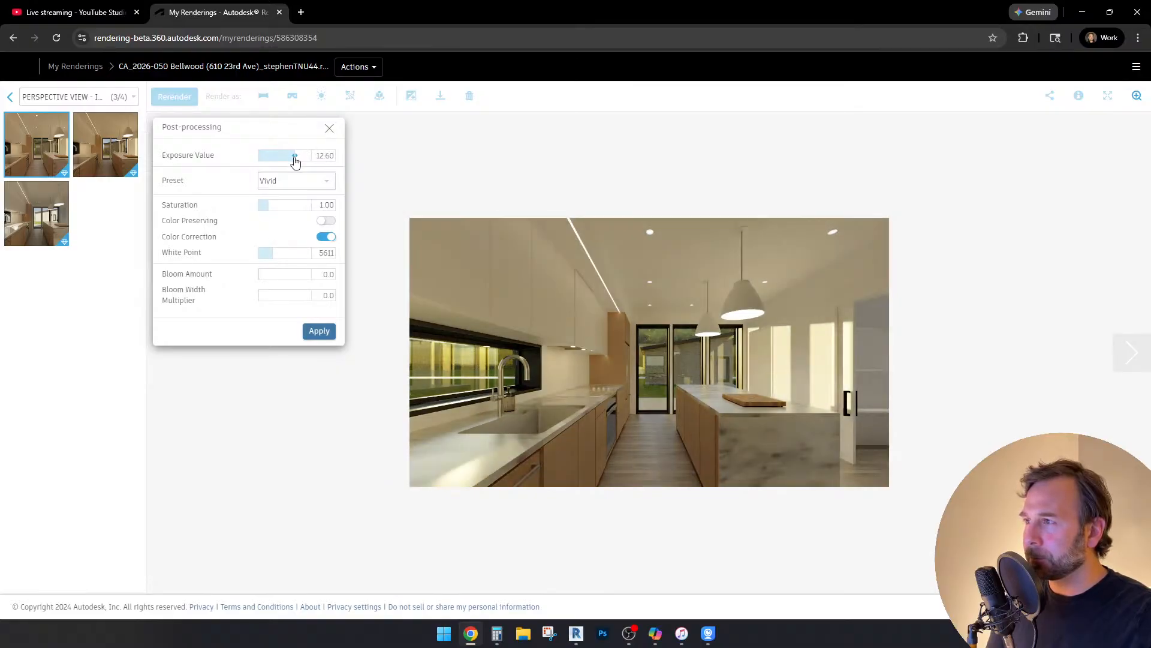
{"action": "left_click_drag", "start_coordinate": [295, 161], "coordinate": [294, 162]}
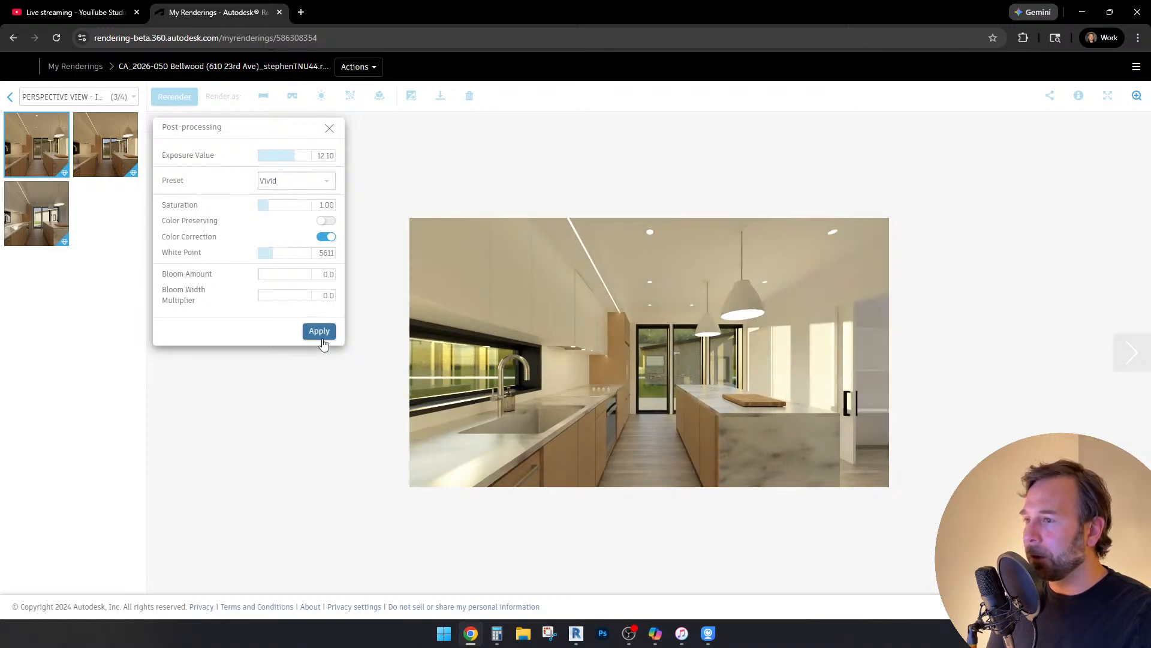
{"action": "left_click", "coordinate": [330, 155]}
{"action": "type", "text": "3"}
{"action": "left_click", "coordinate": [325, 204]}
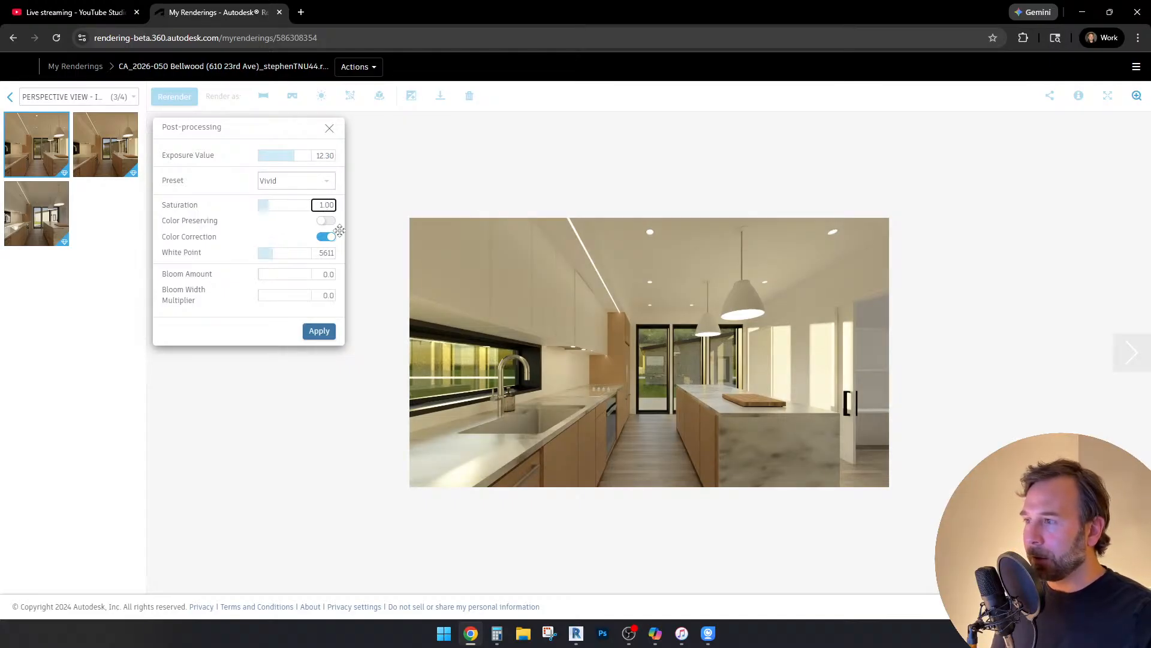
{"action": "left_click_drag", "start_coordinate": [271, 209], "coordinate": [273, 216]}
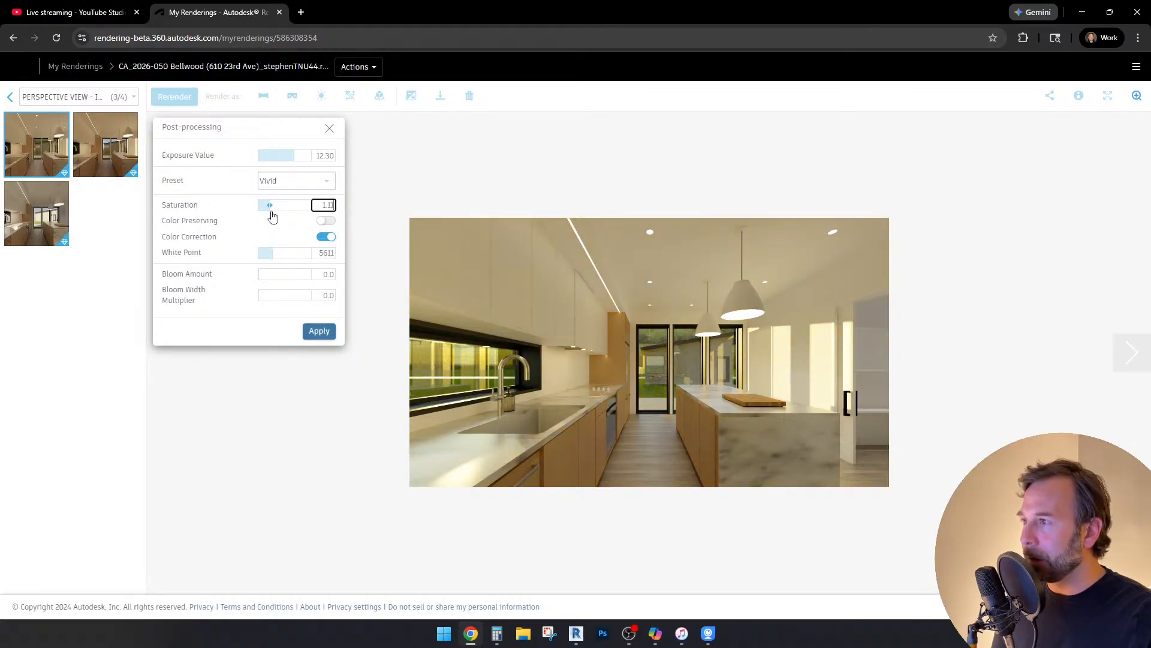
{"action": "left_click_drag", "start_coordinate": [273, 217], "coordinate": [271, 217]}
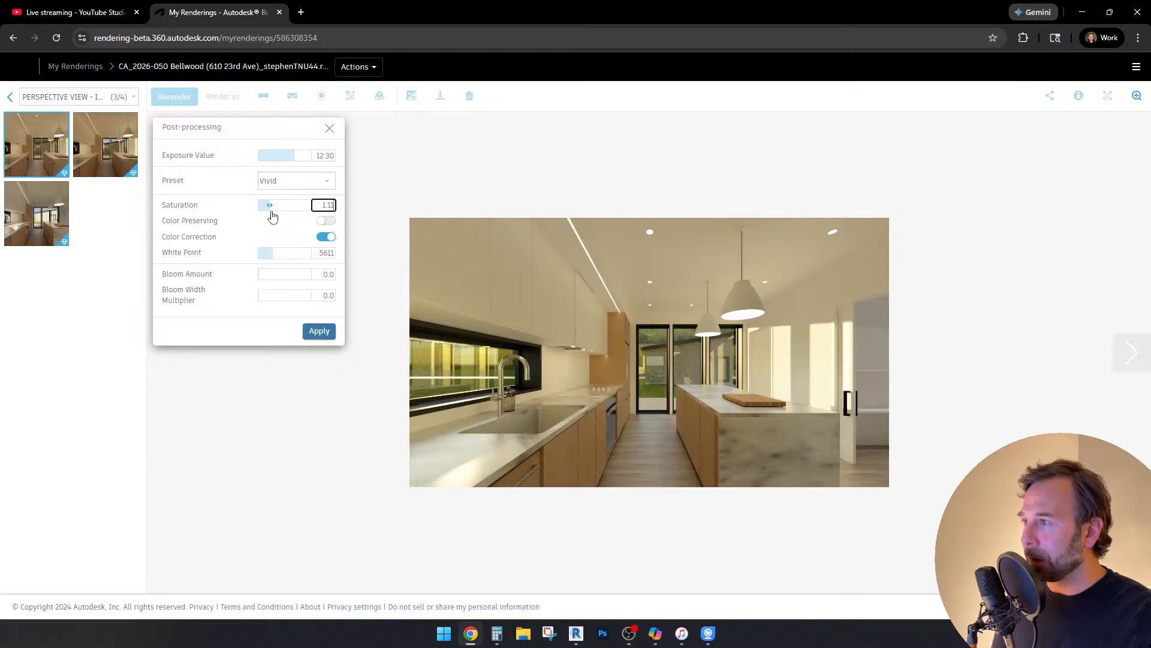
Step: Set the White Point to 5322 and the Exposure Value to 12.10, then apply the post-processing and view the adjusted rendering
{"action": "left_click_drag", "start_coordinate": [274, 258], "coordinate": [273, 258]}
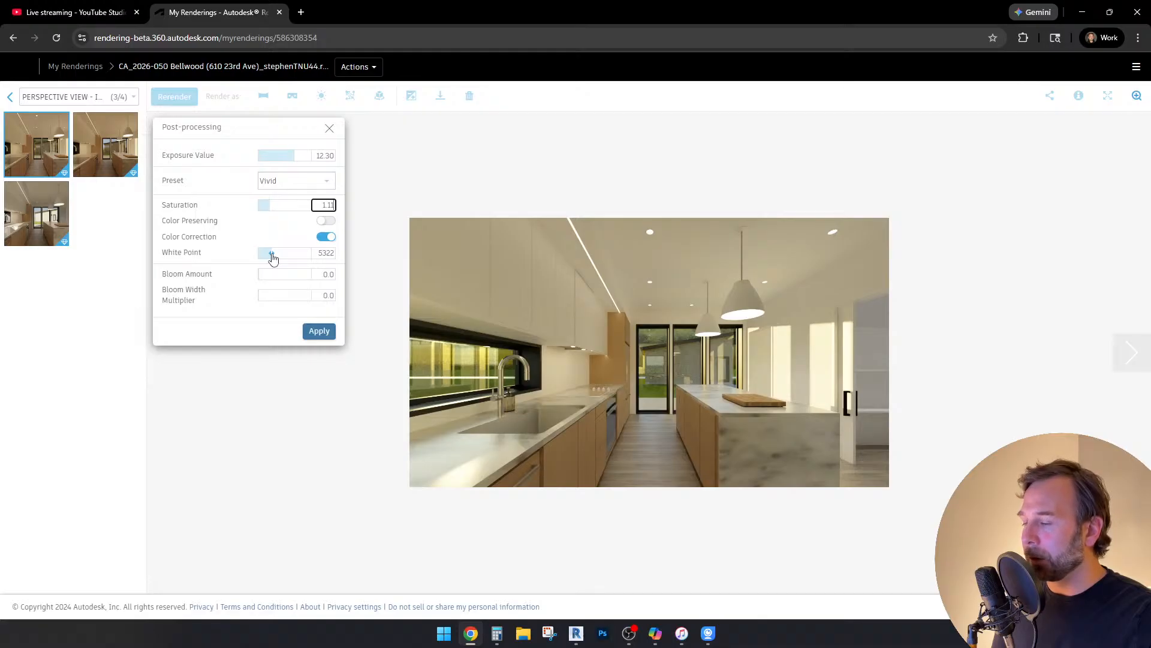
{"action": "left_click", "coordinate": [329, 157]}
{"action": "left_click_drag", "start_coordinate": [330, 156], "coordinate": [324, 157]}
{"action": "type", "text": "1"}
{"action": "left_click", "coordinate": [328, 205]}
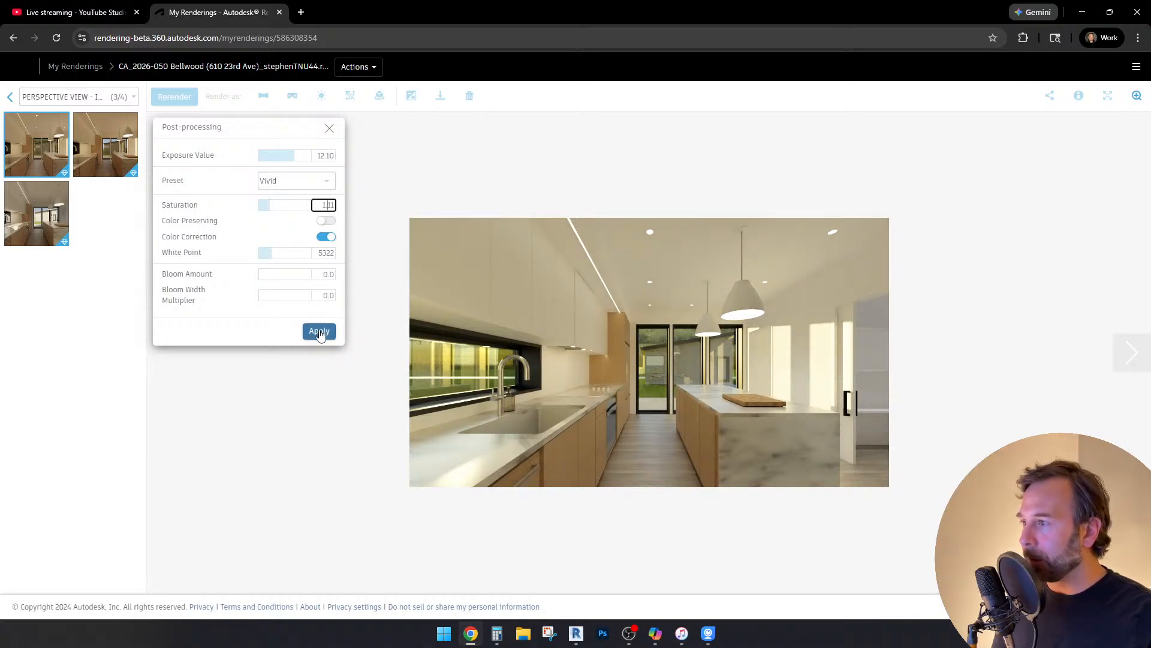
{"action": "left_click", "coordinate": [319, 331]}
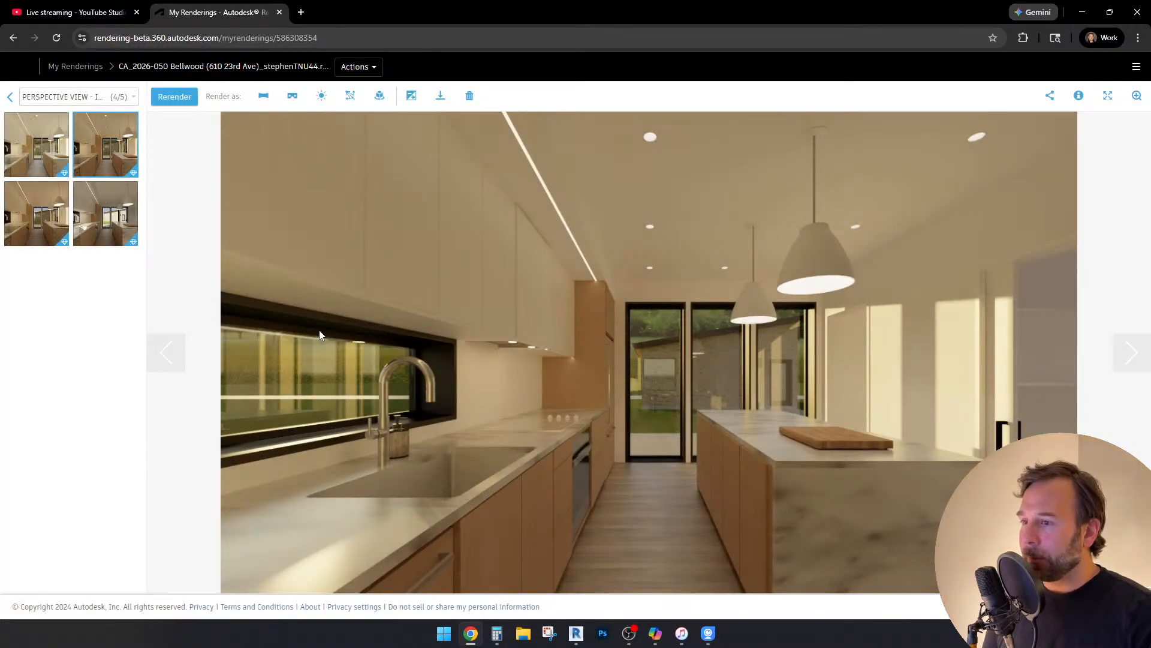
{"action": "left_click", "coordinate": [38, 141]}
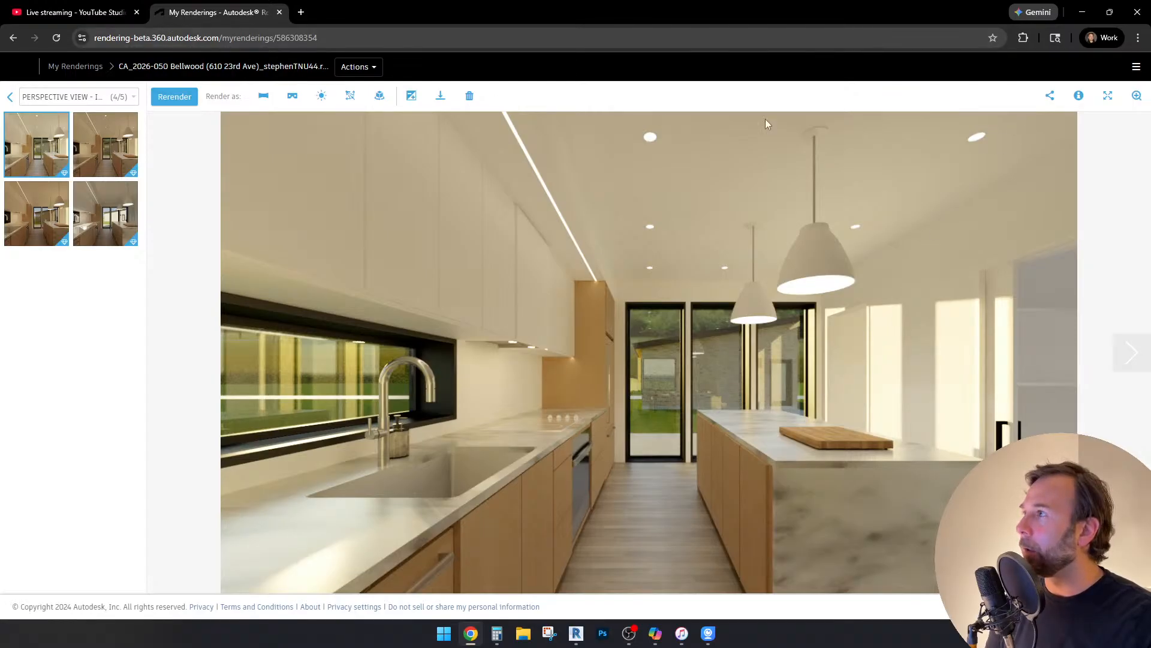
Step: Switch back to Revit and examine the window layout on the house's exterior walls in the COORLAS - AXON view
{"action": "left_click", "coordinate": [1083, 12]}
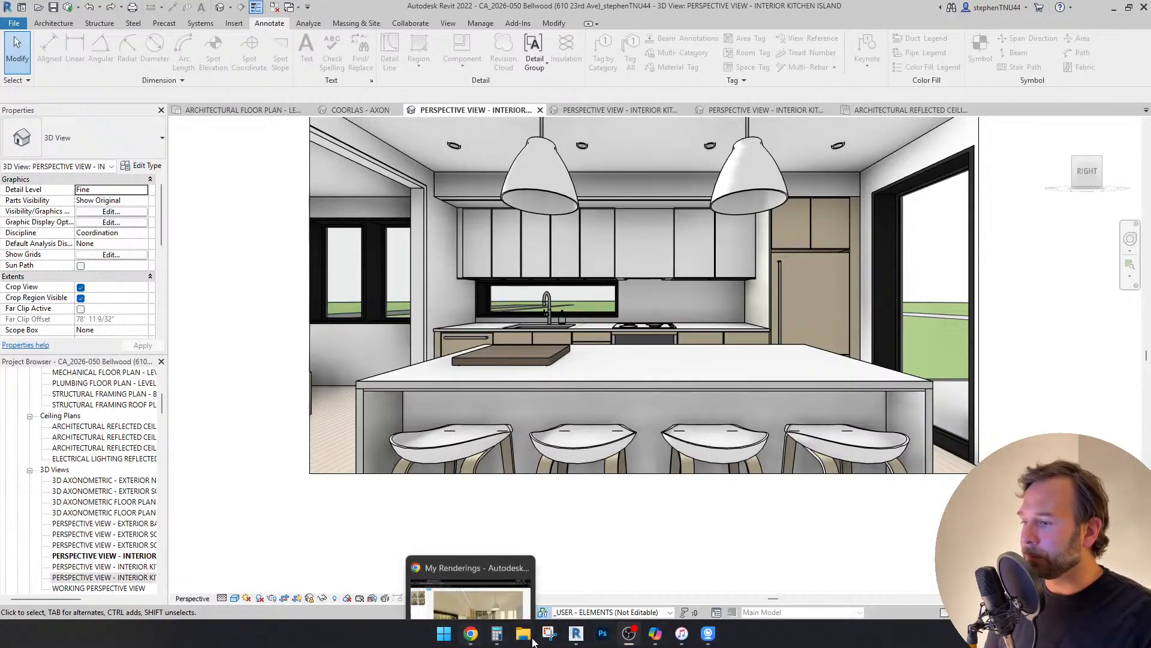
{"action": "left_click", "coordinate": [576, 633]}
{"action": "middle_click_drag", "start_coordinate": [677, 531], "coordinate": [590, 563]}
{"action": "scroll", "coordinate": [589, 545], "scroll_direction": "down", "scroll_amount": 1}
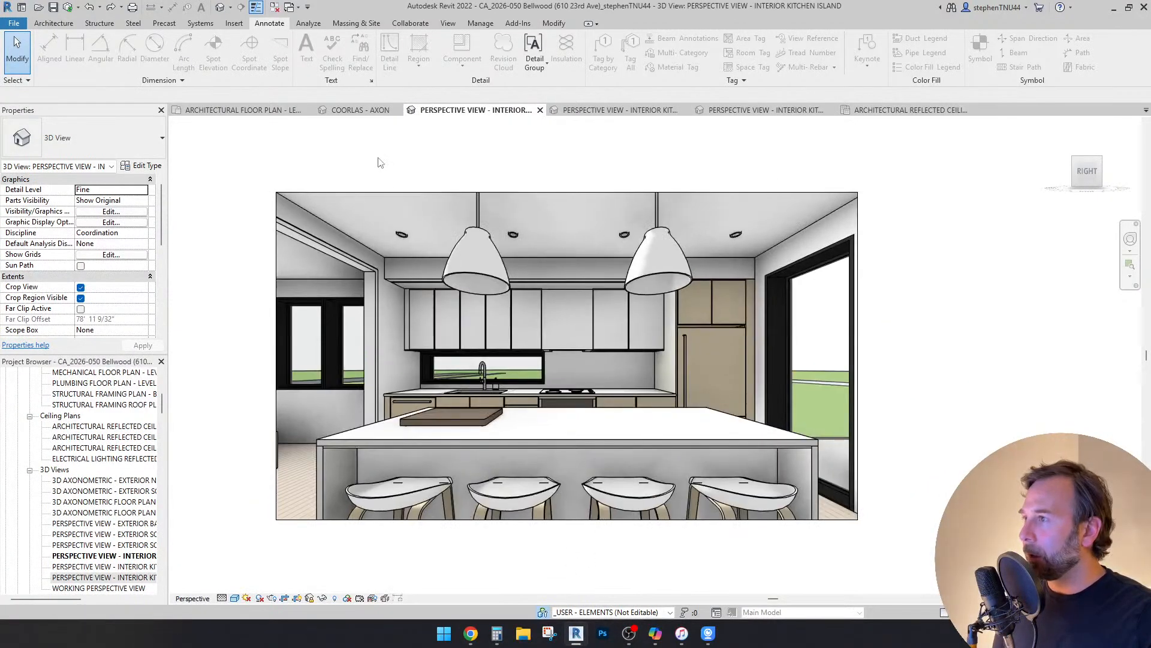
{"action": "left_click", "coordinate": [367, 110]}
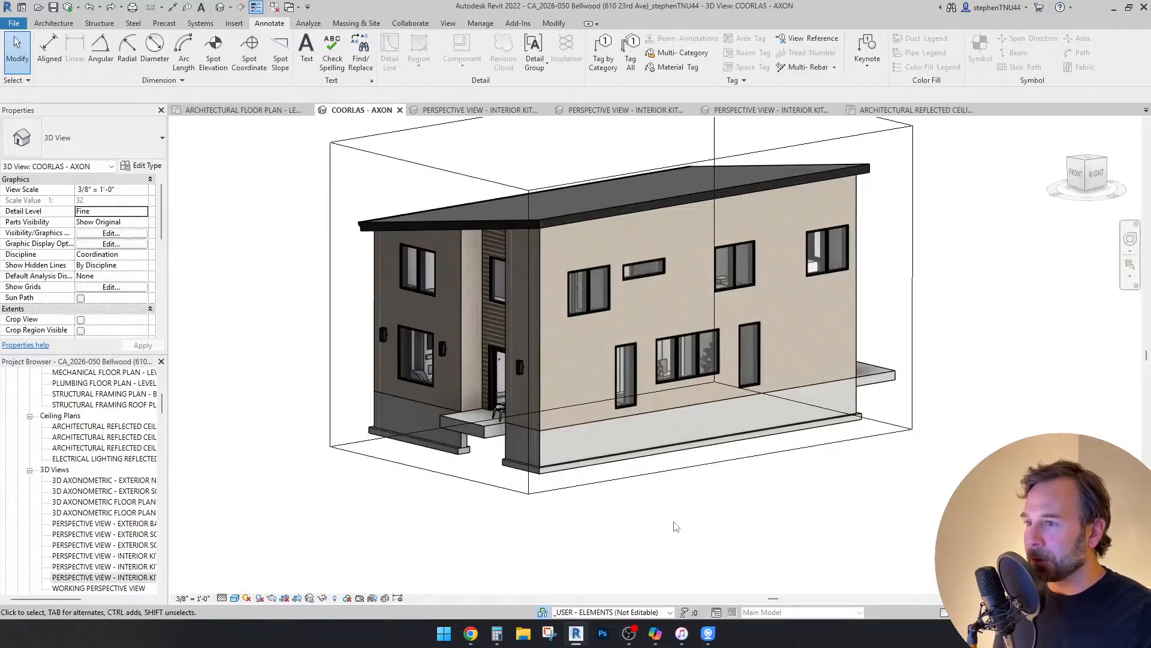
{"action": "middle_click_drag", "start_coordinate": [660, 511], "coordinate": [589, 411], "text": "shift"}
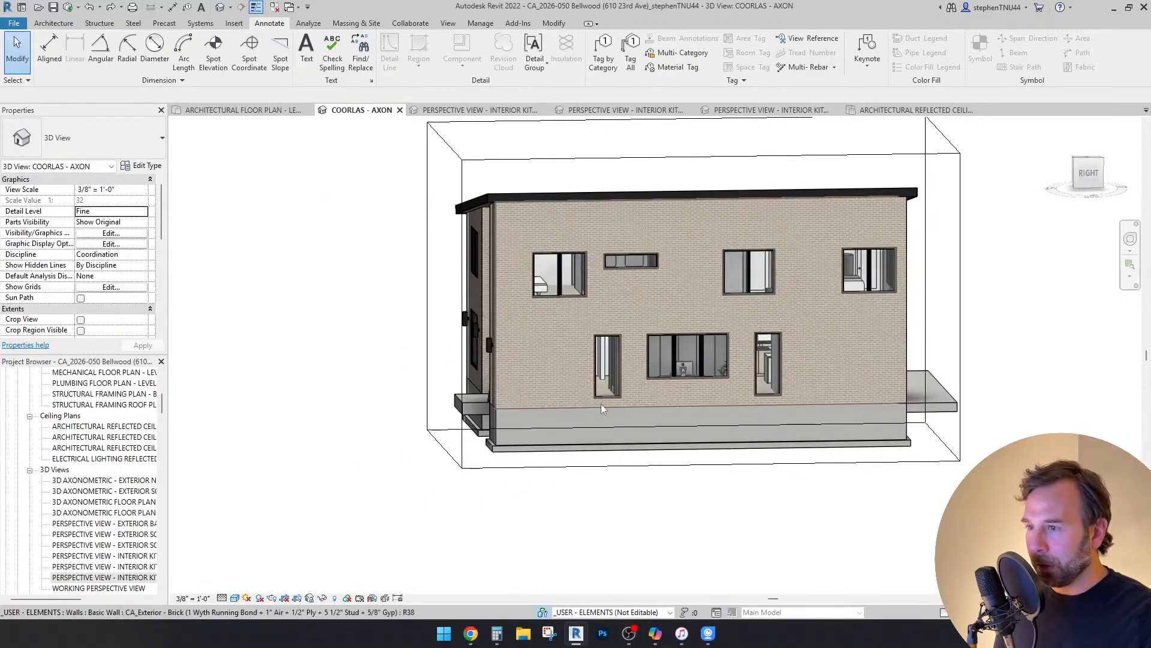
{"action": "middle_click_drag", "start_coordinate": [772, 413], "coordinate": [773, 402], "text": "shift"}
{"action": "mouse_move", "coordinate": [617, 475]}
{"action": "middle_mouse_down", "text": "shift"}
{"action": "mouse_move", "coordinate": [941, 478]}
{"action": "mouse_move", "coordinate": [911, 443]}
{"action": "mouse_move", "coordinate": [851, 468]}
{"action": "mouse_move", "coordinate": [619, 470]}
{"action": "mouse_move", "coordinate": [631, 457]}
{"action": "middle_mouse_up", "text": "shift"}
{"action": "scroll", "coordinate": [671, 381], "scroll_direction": "up", "scroll_amount": 2}
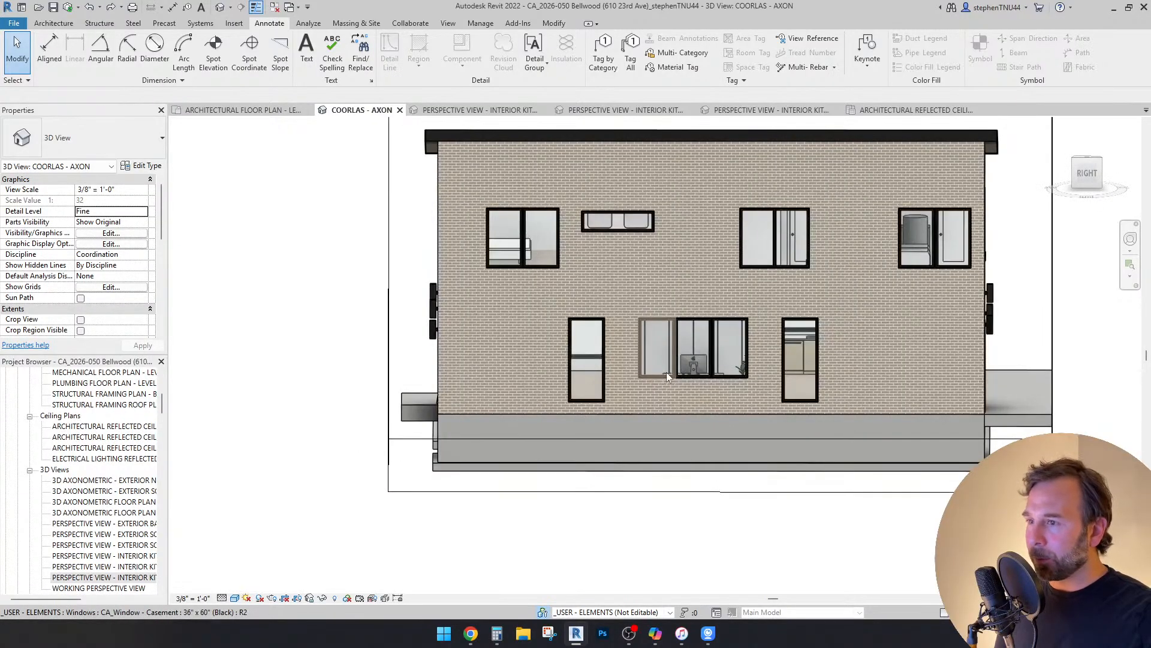
{"action": "middle_click_drag", "start_coordinate": [536, 389], "coordinate": [656, 407], "text": "shift"}
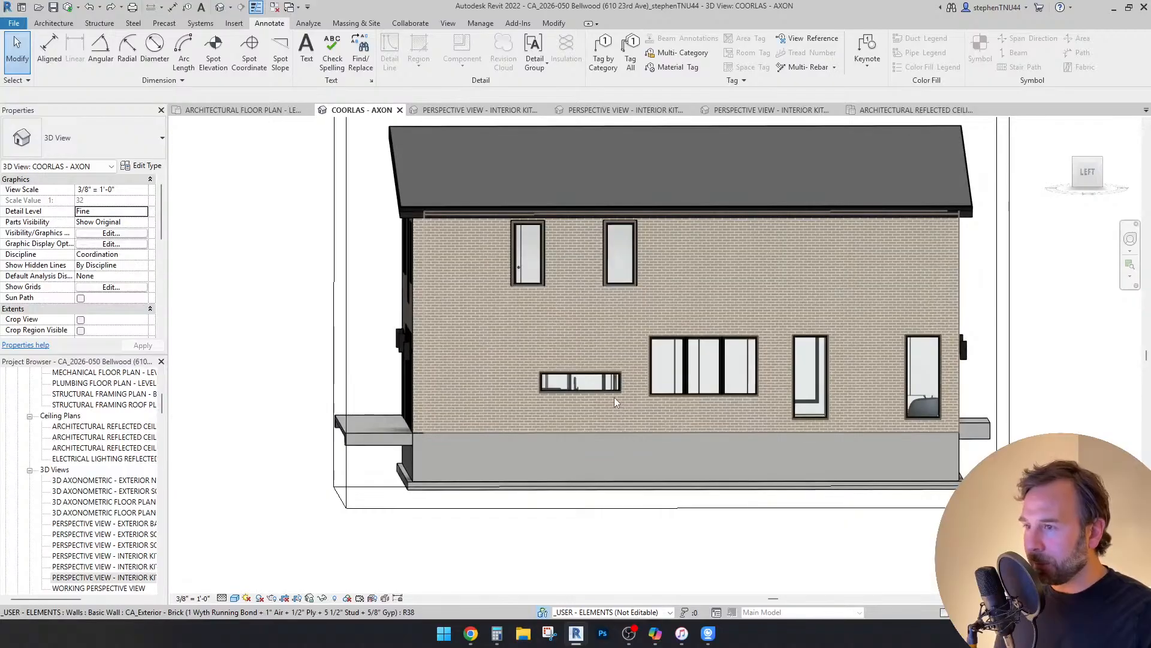
{"action": "scroll", "coordinate": [614, 397], "scroll_direction": "up", "scroll_amount": 3}
{"action": "scroll", "coordinate": [517, 393], "scroll_direction": "down", "scroll_amount": 2}
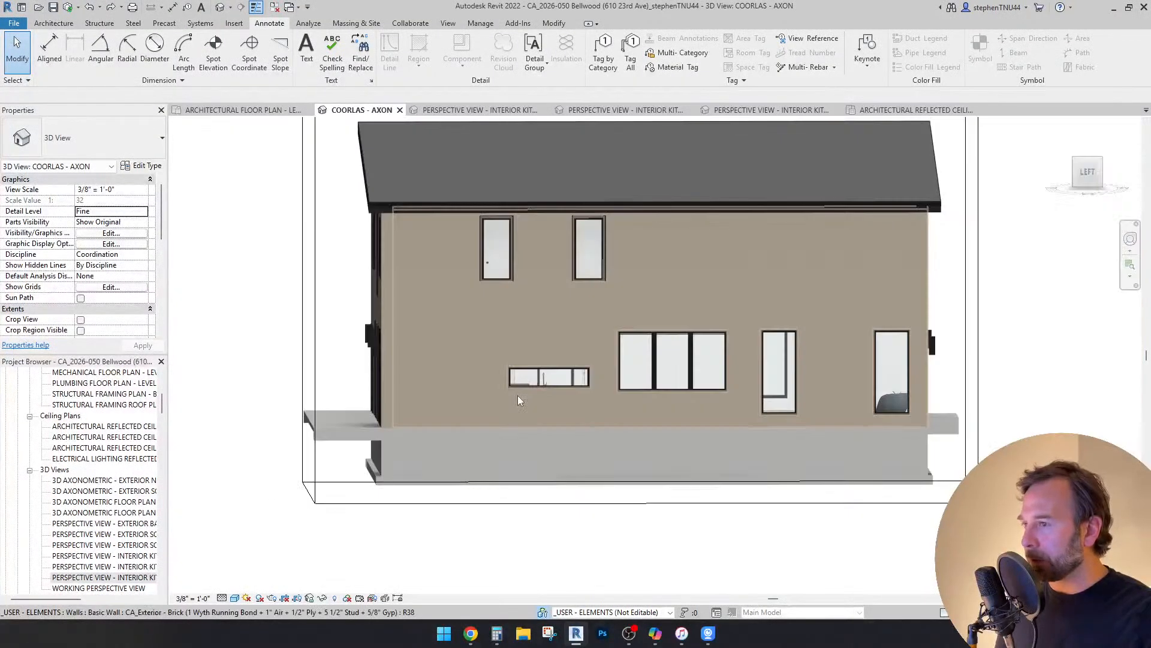
{"action": "middle_click_drag", "start_coordinate": [513, 420], "coordinate": [719, 410], "text": "shift"}
Step: Save the project and match the tall window beside the rear door to the side wall's 36" x 84" black fixed type
{"action": "key", "text": "m"}
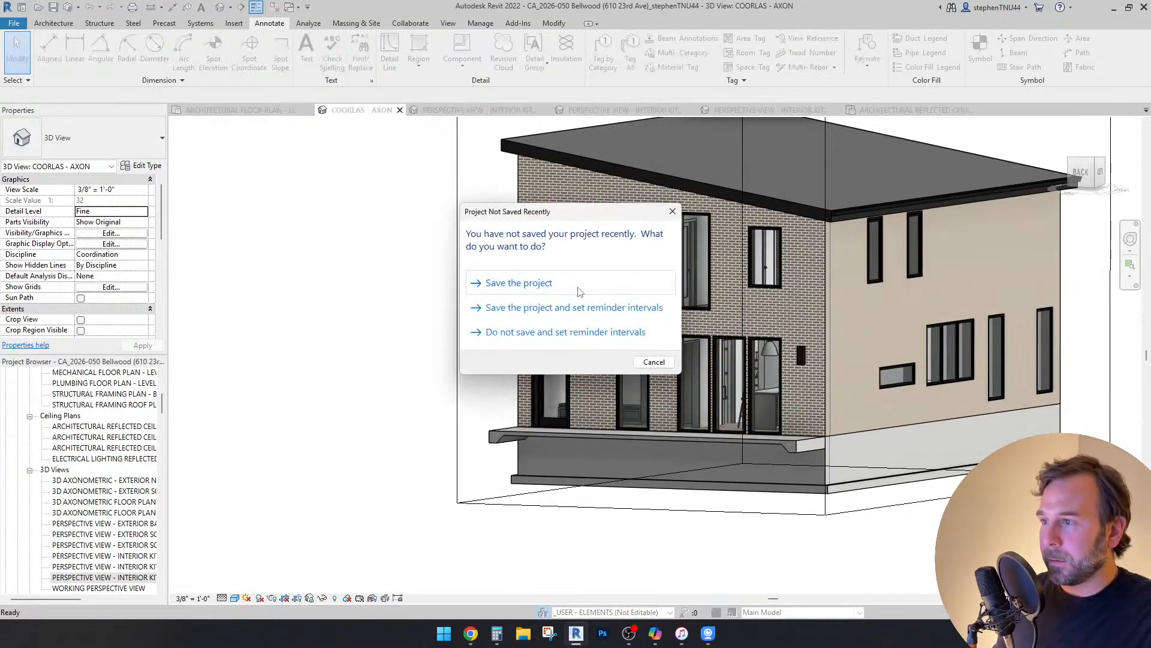
{"action": "left_click", "coordinate": [579, 288]}
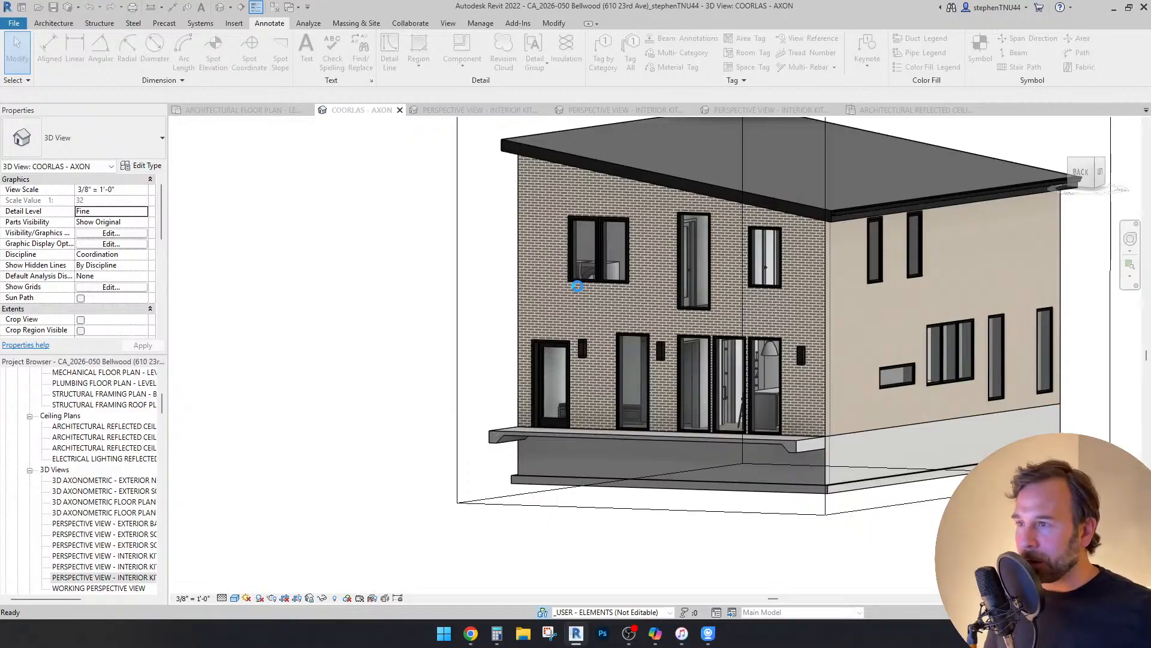
{"action": "key", "text": "m"}
{"action": "key", "text": "a"}
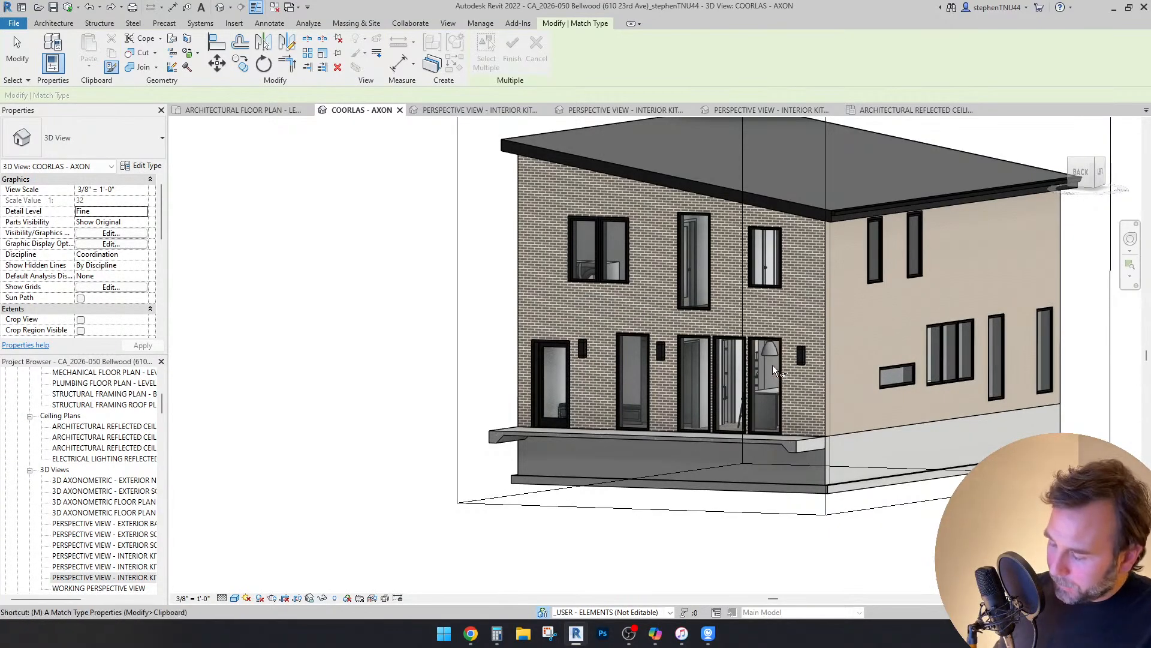
{"action": "left_click", "coordinate": [995, 317]}
{"action": "left_click", "coordinate": [627, 345]}
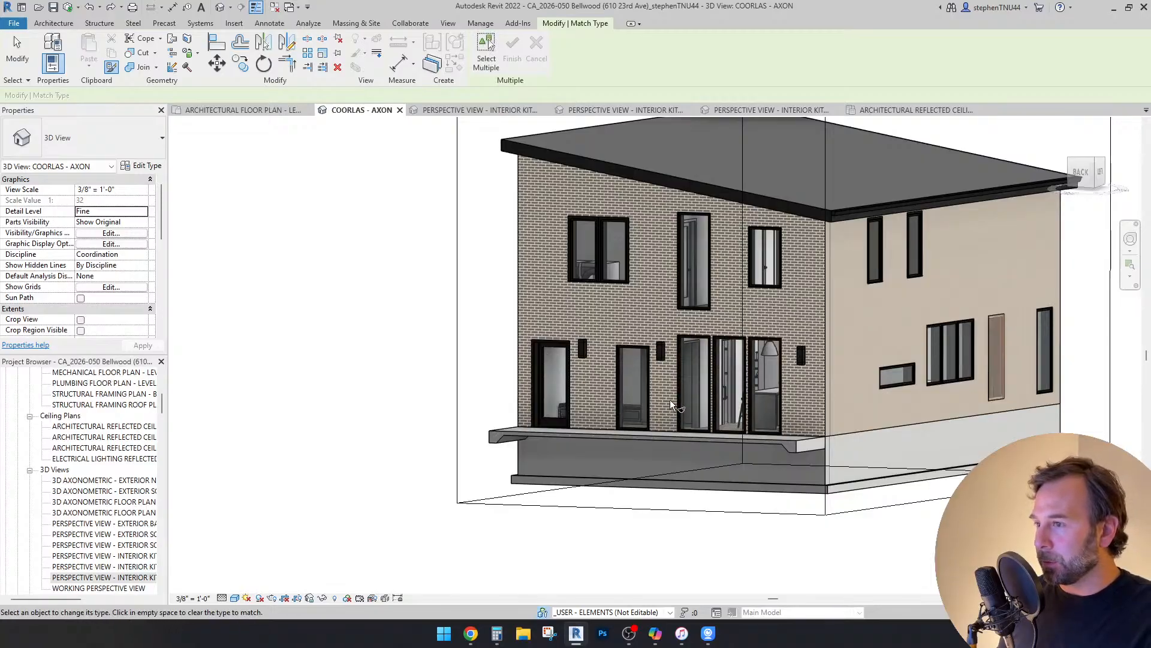
{"action": "key", "text": "Escape"}
{"action": "key", "text": "Escape"}
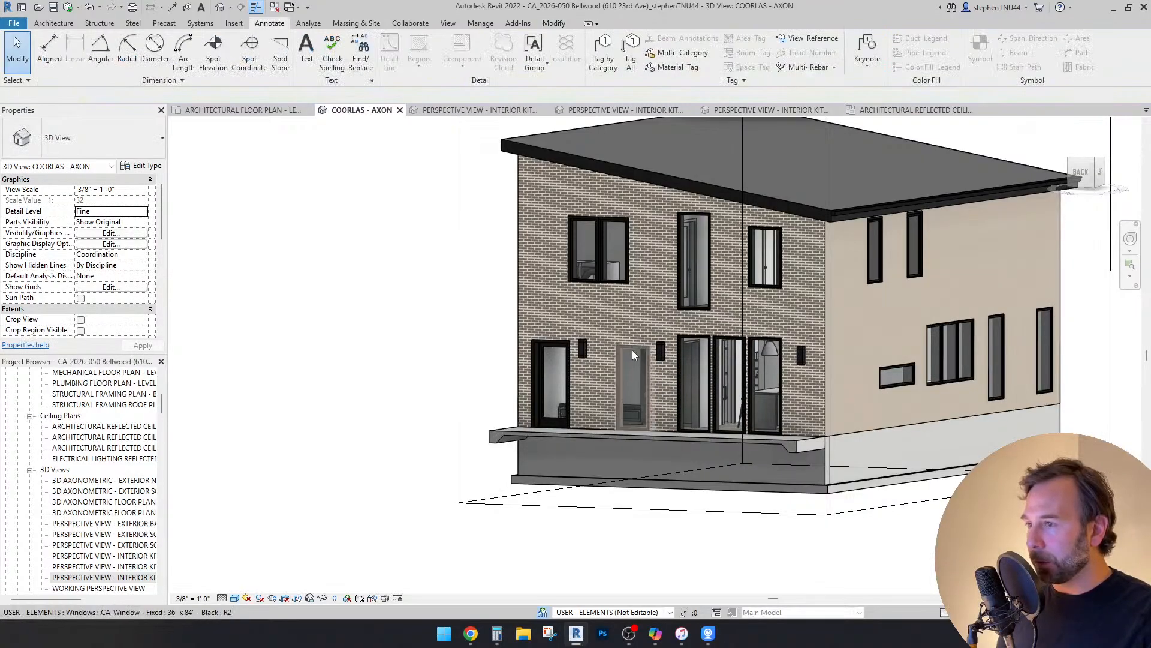
Step: Raise the sill height of the 36" x 84" fixed window beside the rear door above the slab
{"action": "scroll", "coordinate": [633, 351], "scroll_direction": "up", "scroll_amount": 3}
{"action": "left_click", "coordinate": [633, 348]}
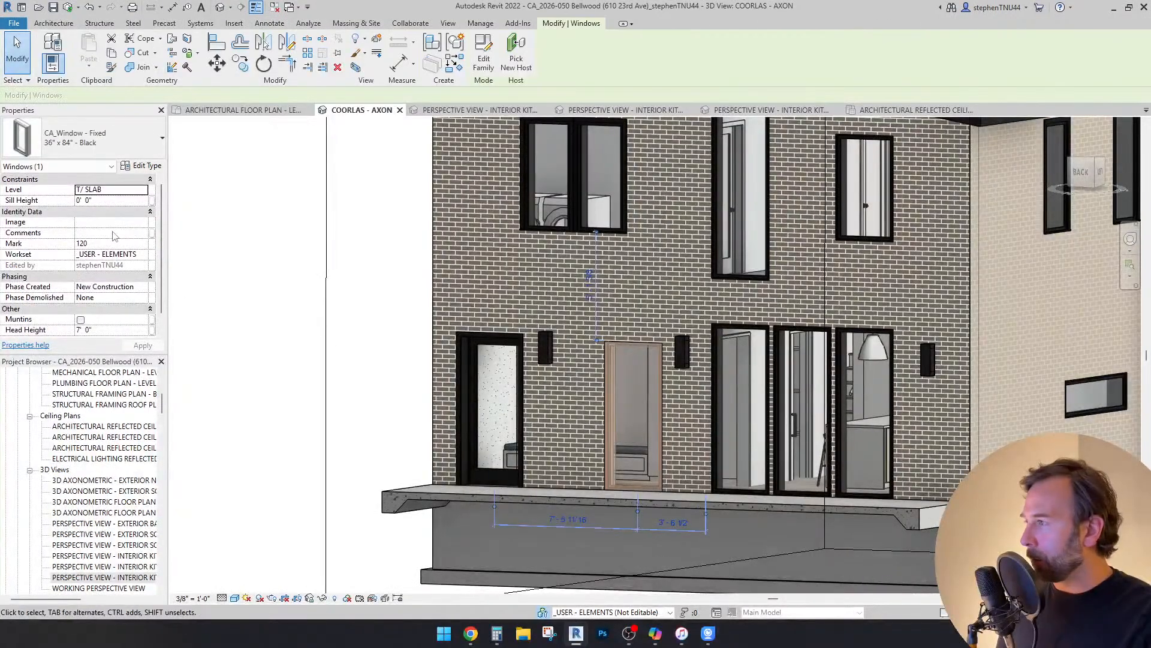
{"action": "left_click", "coordinate": [354, 293]}
{"action": "scroll", "coordinate": [401, 289], "scroll_direction": "down", "scroll_amount": 1}
{"action": "scroll", "coordinate": [631, 412], "scroll_direction": "down", "scroll_amount": 2}
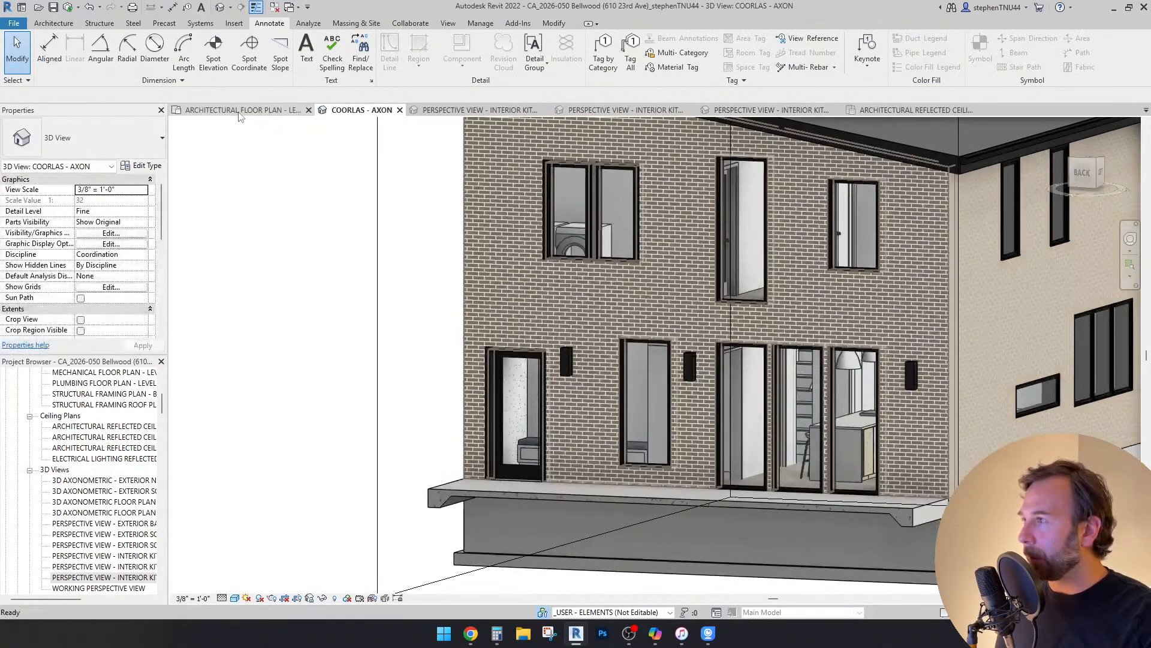
Step: Check the rear entry and its window in the Level 01 architectural floor plan
{"action": "left_click", "coordinate": [240, 109]}
{"action": "scroll", "coordinate": [604, 330], "scroll_direction": "down", "scroll_amount": 1}
{"action": "middle_click_drag", "start_coordinate": [694, 307], "coordinate": [545, 300]}
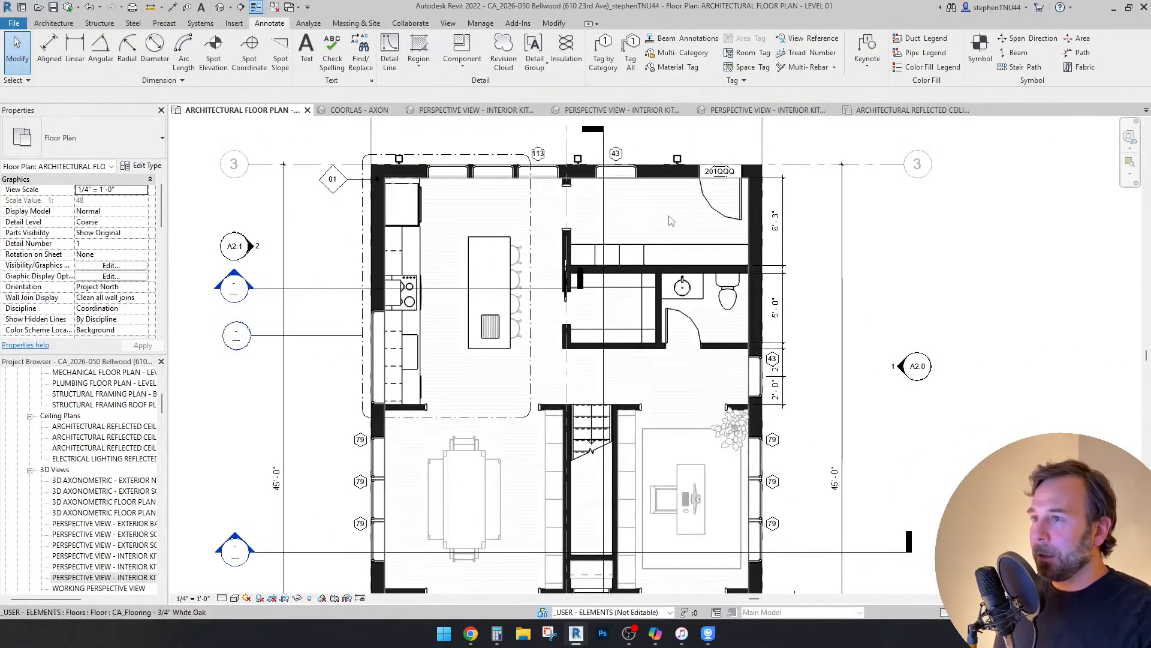
Step: Examine the rear entry's tall window and frosted exterior door from inside the copied kitchen island perspective view
{"action": "left_click", "coordinate": [789, 110]}
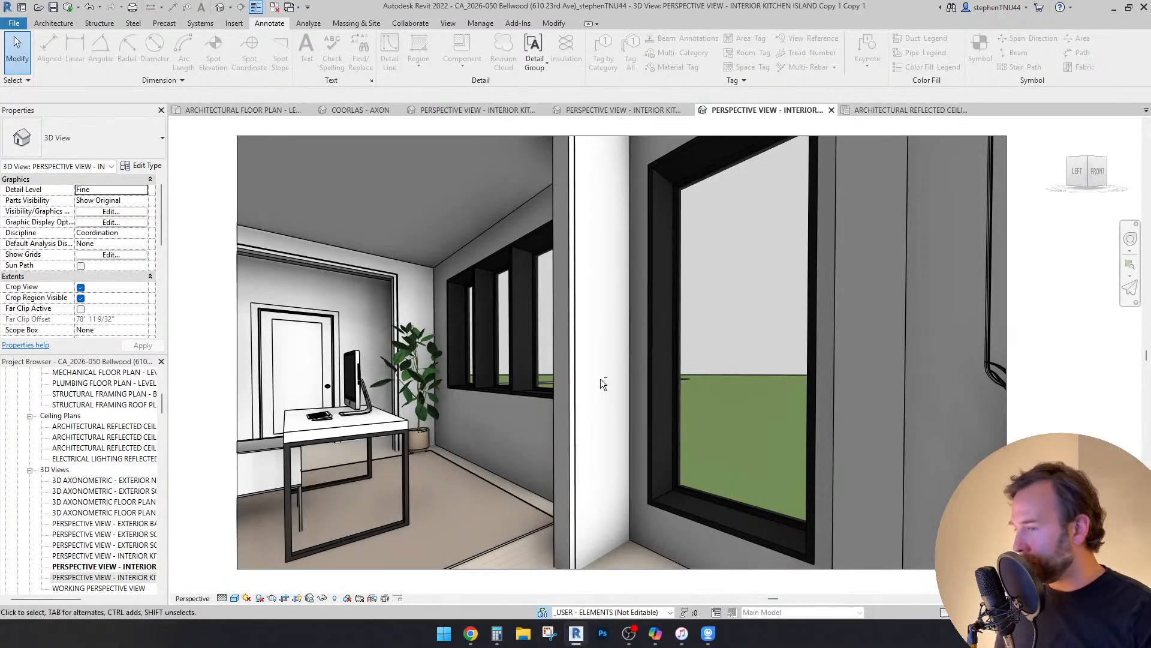
{"action": "key", "text": "shift+w"}
{"action": "left_click_drag", "start_coordinate": [602, 380], "coordinate": [575, 374]}
{"action": "left_click", "coordinate": [574, 359]}
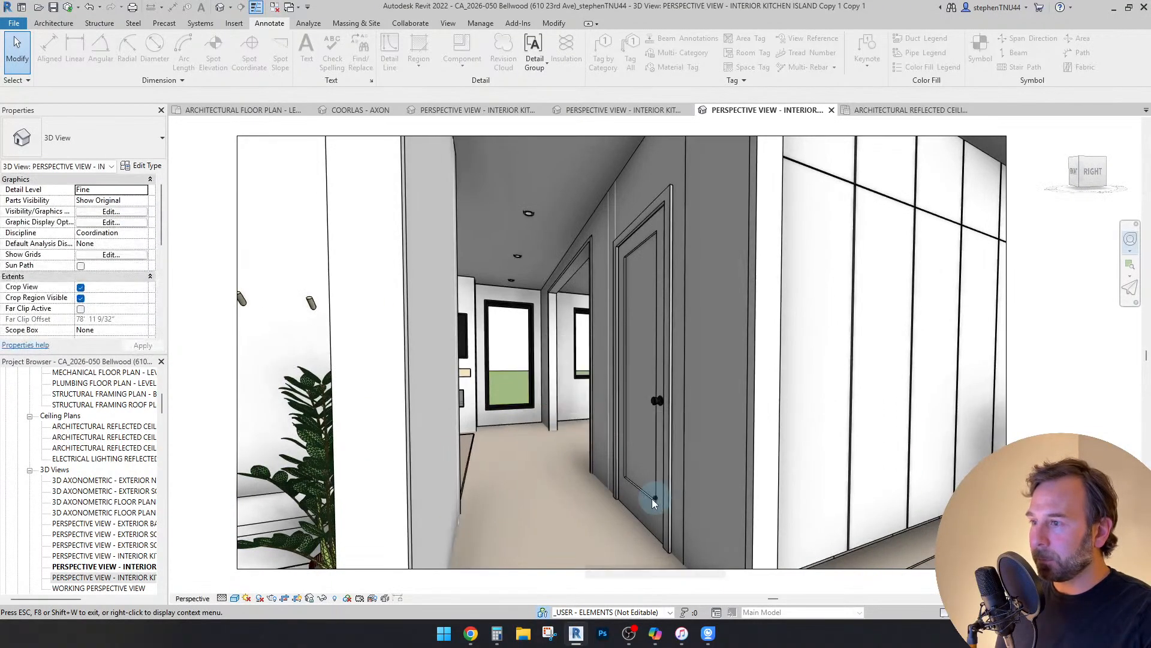
{"action": "left_click_drag", "start_coordinate": [656, 498], "coordinate": [703, 474]}
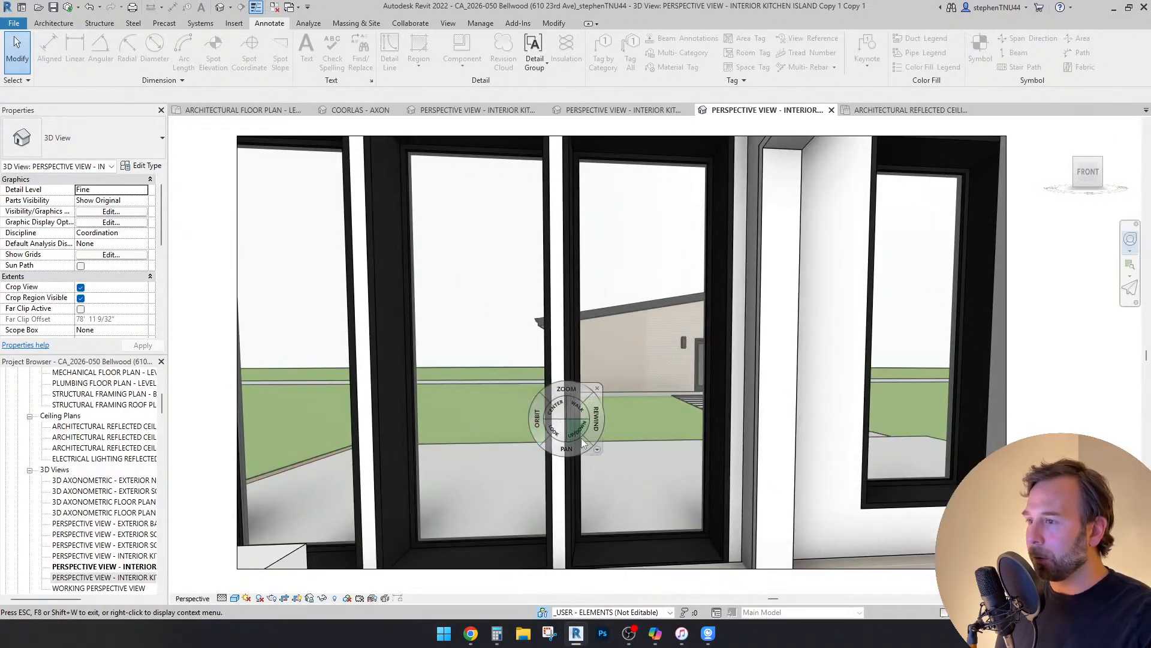
{"action": "left_click_drag", "start_coordinate": [566, 433], "coordinate": [925, 451]}
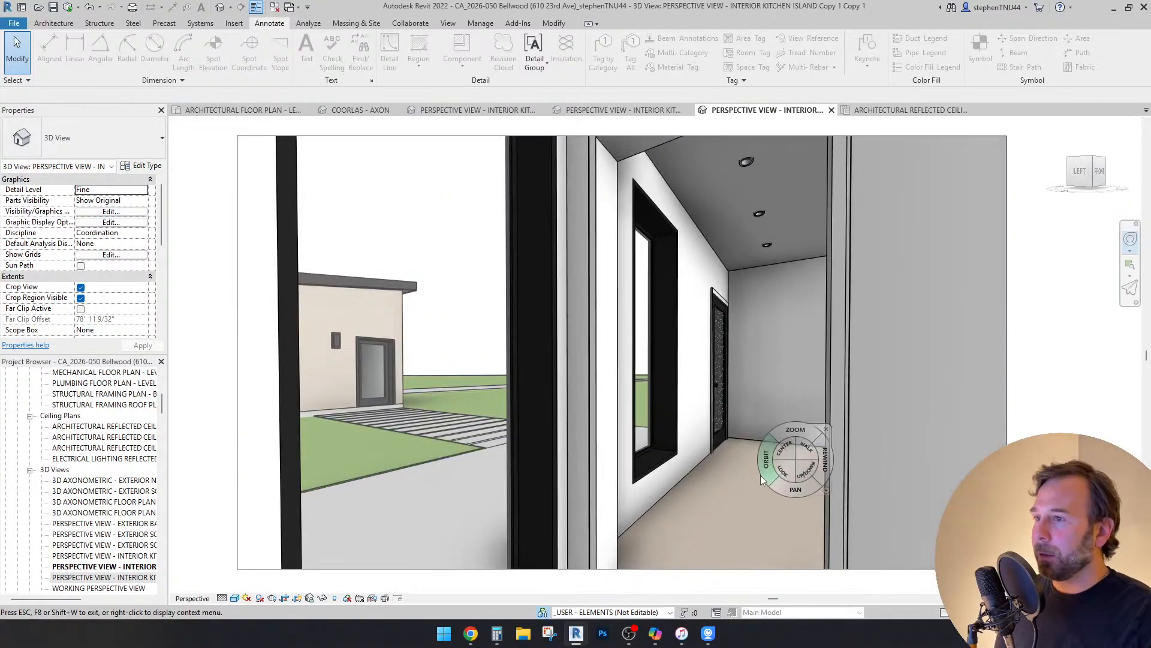
{"action": "left_click_drag", "start_coordinate": [778, 476], "coordinate": [864, 471]}
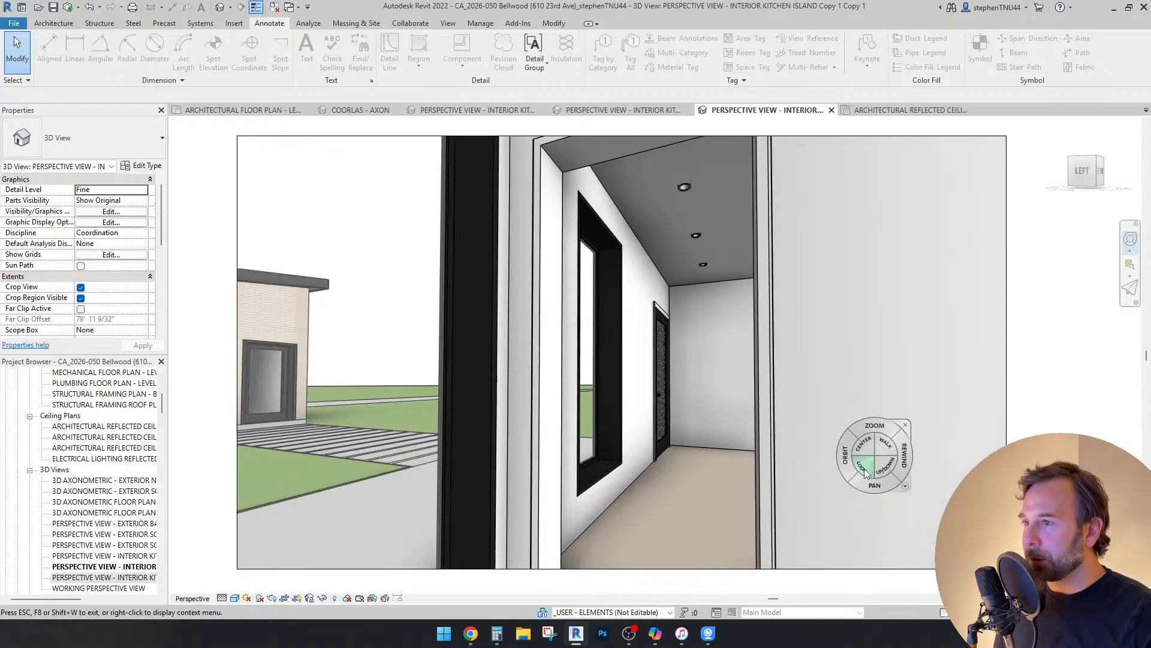
{"action": "key", "text": "Escape"}
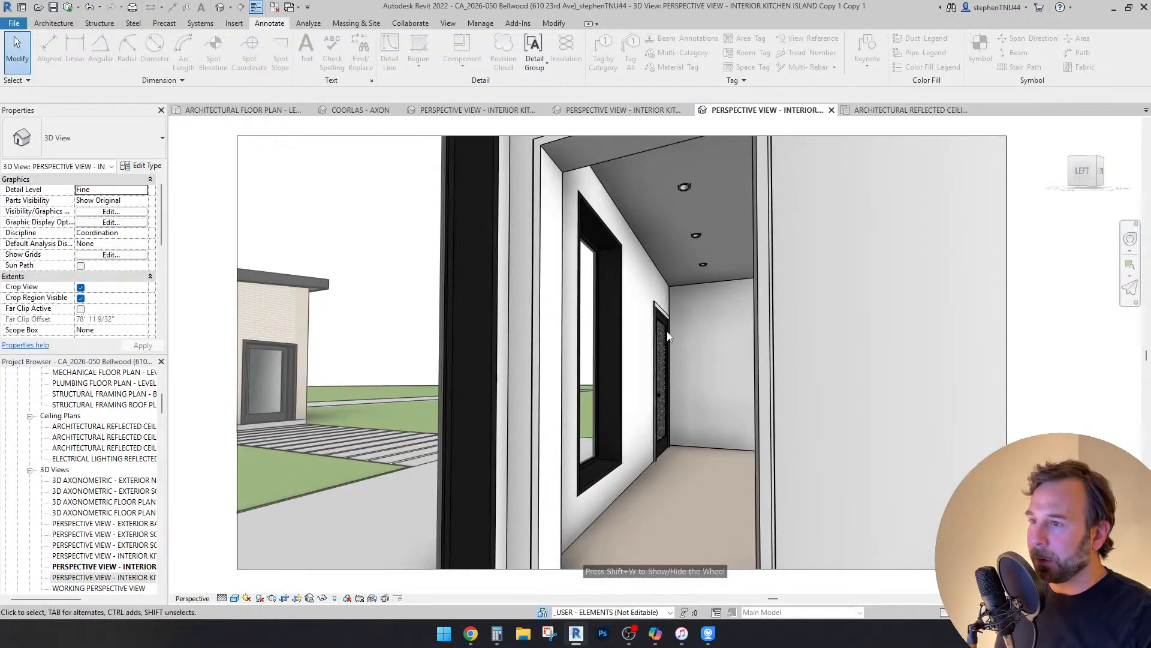
{"action": "left_click", "coordinate": [658, 315]}
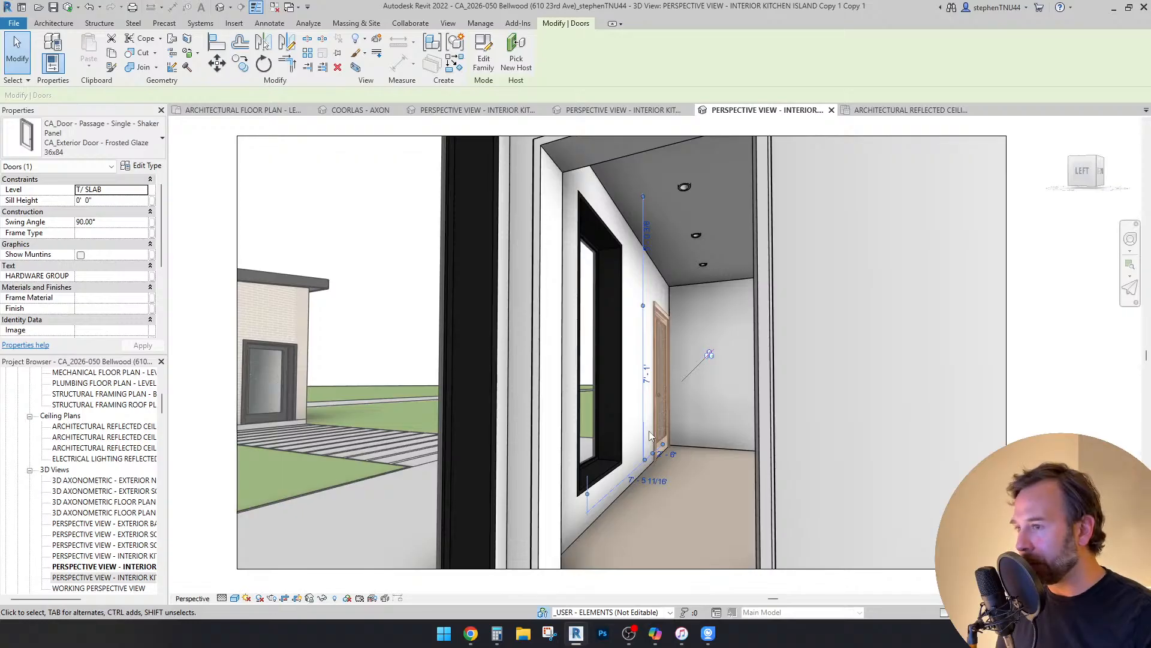
{"action": "left_click", "coordinate": [712, 445]}
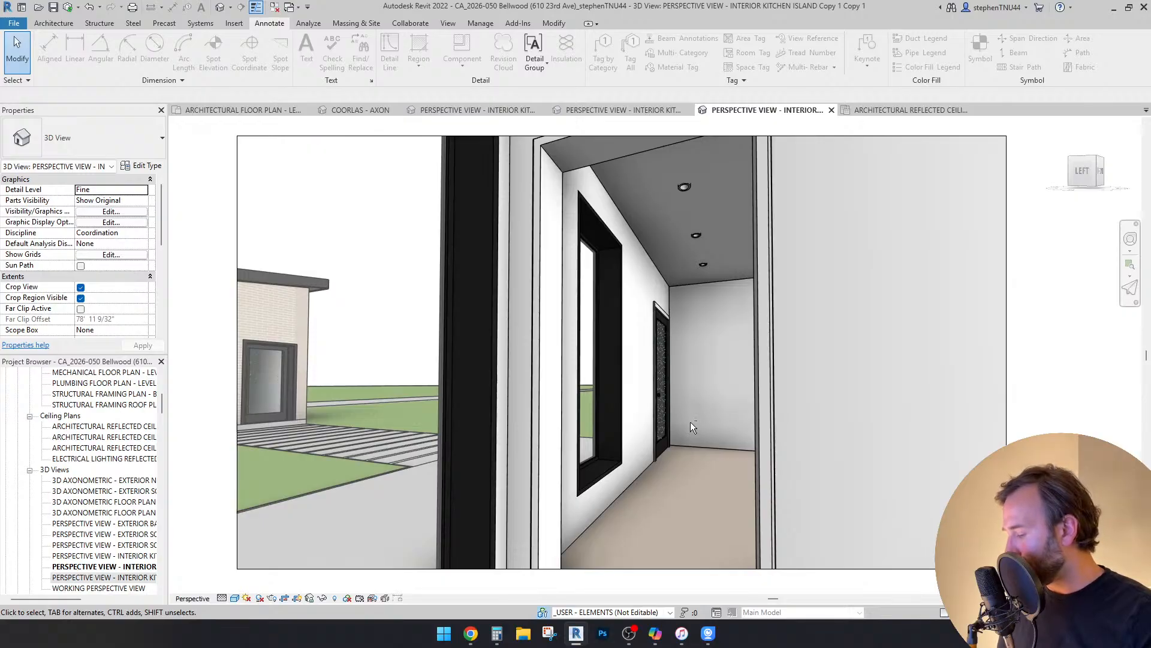
Step: Delete the 36" x 84" fixed window beside the rear entry door
{"action": "key", "text": "shift+w"}
{"action": "left_click_drag", "start_coordinate": [662, 462], "coordinate": [753, 466]}
{"action": "left_click_drag", "start_coordinate": [615, 413], "coordinate": [629, 413]}
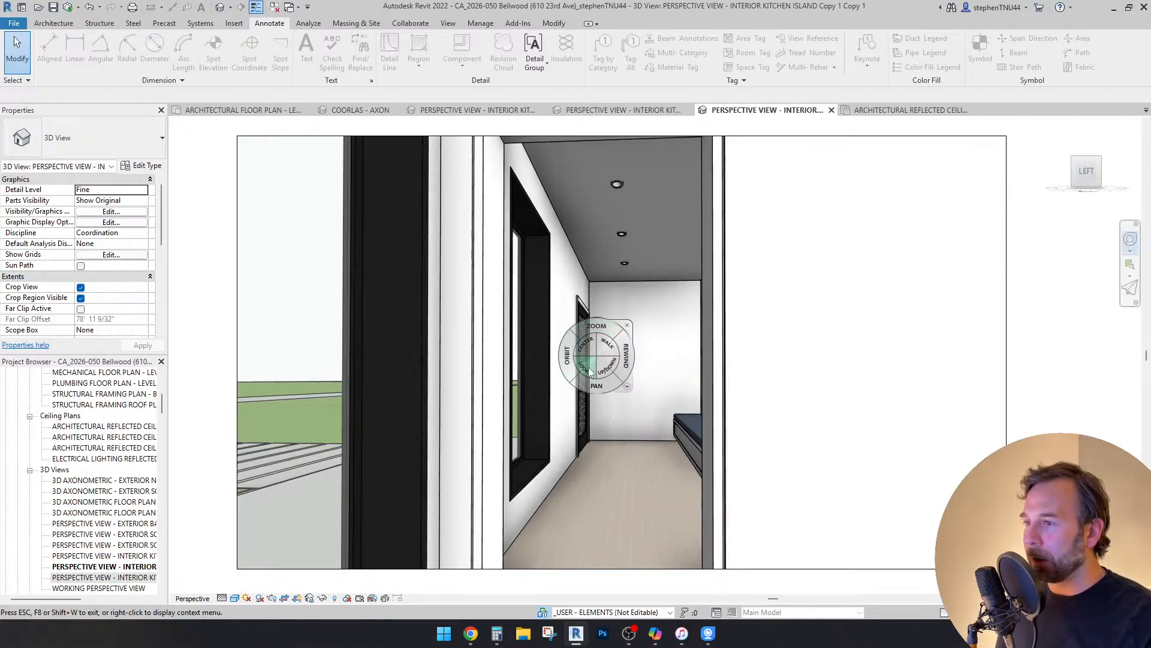
{"action": "key", "text": "Escape"}
{"action": "left_click", "coordinate": [543, 232]}
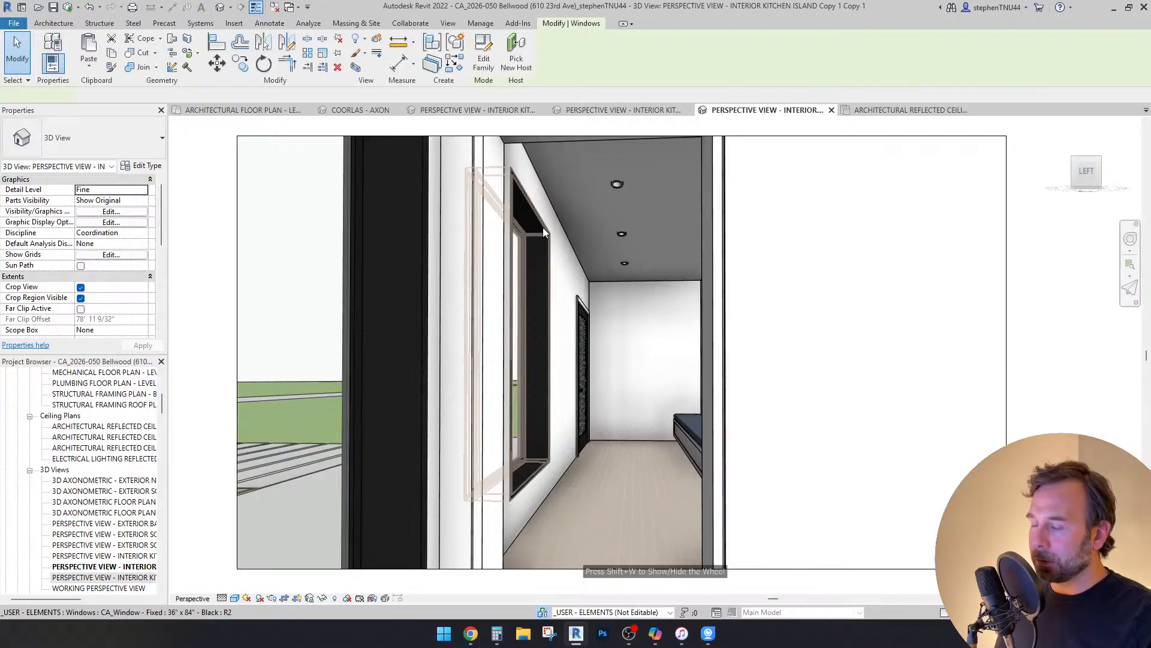
{"action": "left_click", "coordinate": [747, 412]}
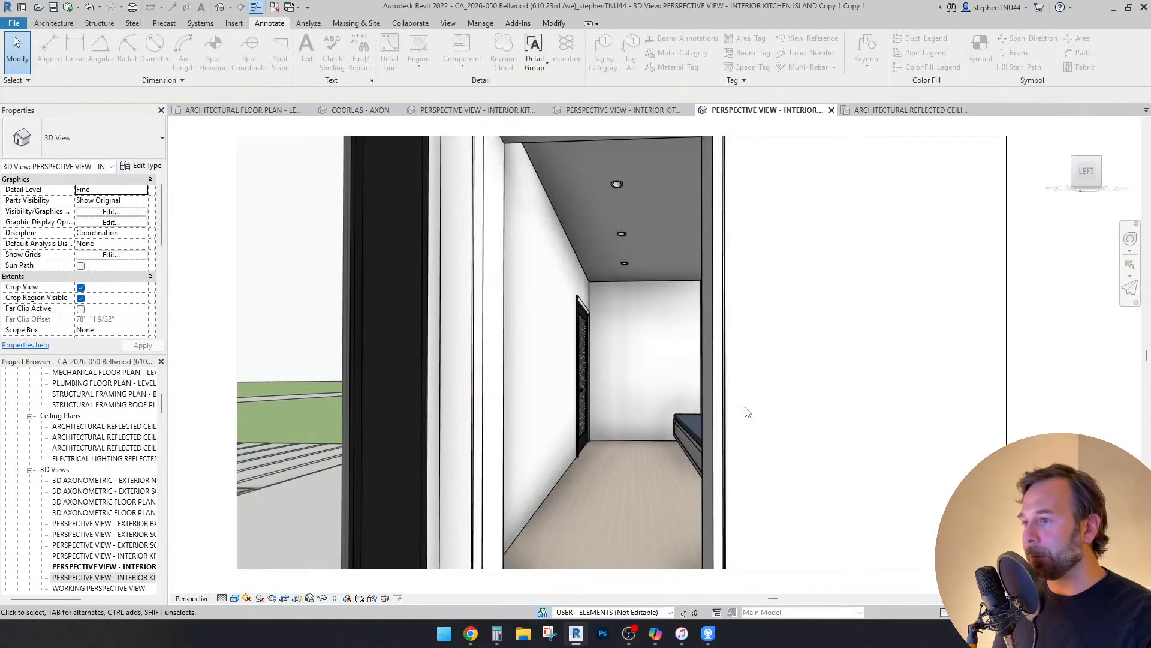
Step: Examine the rear entry hall's interior wall and the rear brick facade from outside
{"action": "key", "text": "shift+w"}
{"action": "mouse_move", "coordinate": [656, 493]}
{"action": "left_mouse_down"}
{"action": "mouse_move", "coordinate": [674, 471]}
{"action": "mouse_move", "coordinate": [721, 505]}
{"action": "mouse_move", "coordinate": [659, 477]}
{"action": "left_mouse_up"}
{"action": "left_click_drag", "start_coordinate": [599, 498], "coordinate": [630, 499]}
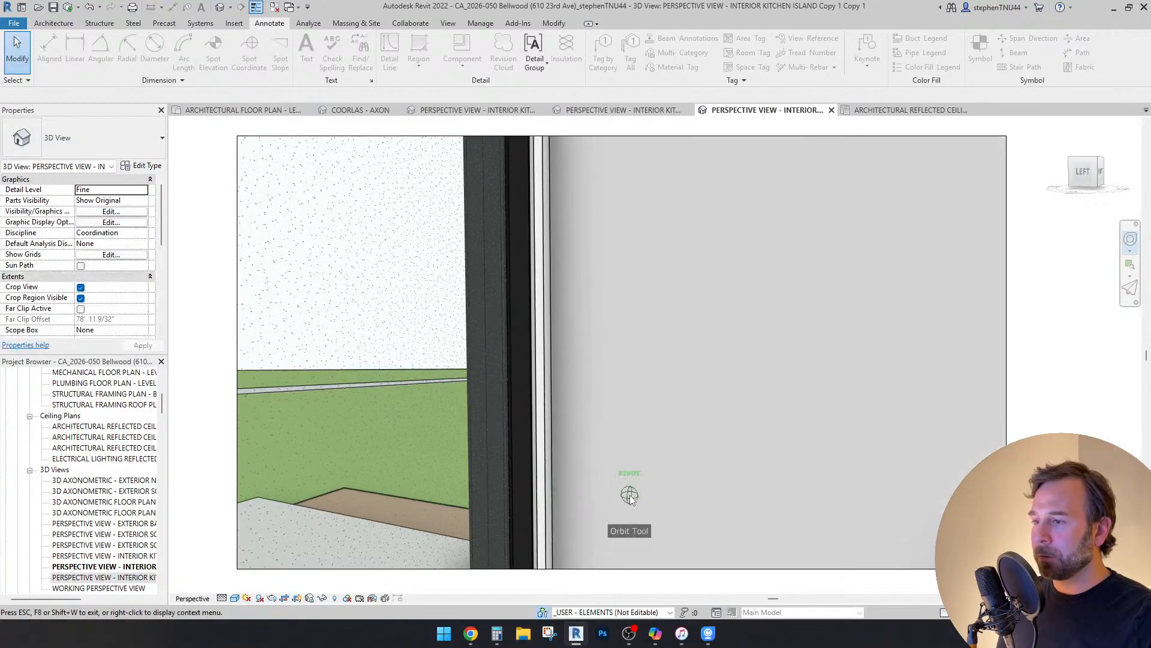
{"action": "left_click_drag", "start_coordinate": [872, 529], "coordinate": [857, 488]}
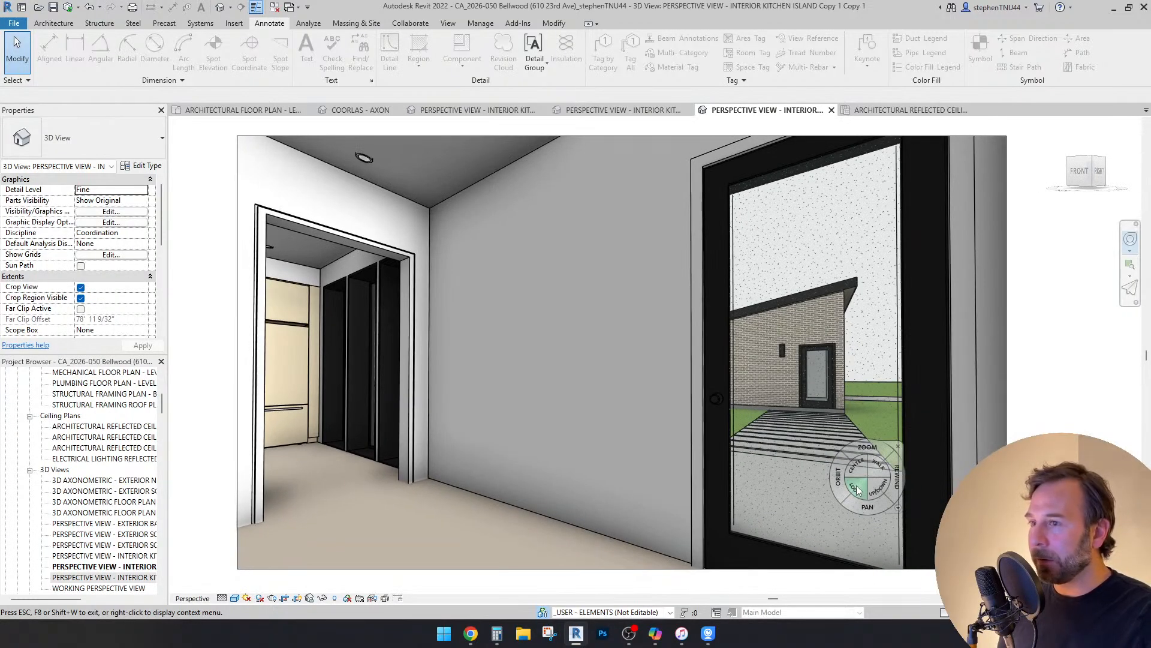
{"action": "left_click_drag", "start_coordinate": [841, 487], "coordinate": [552, 473]}
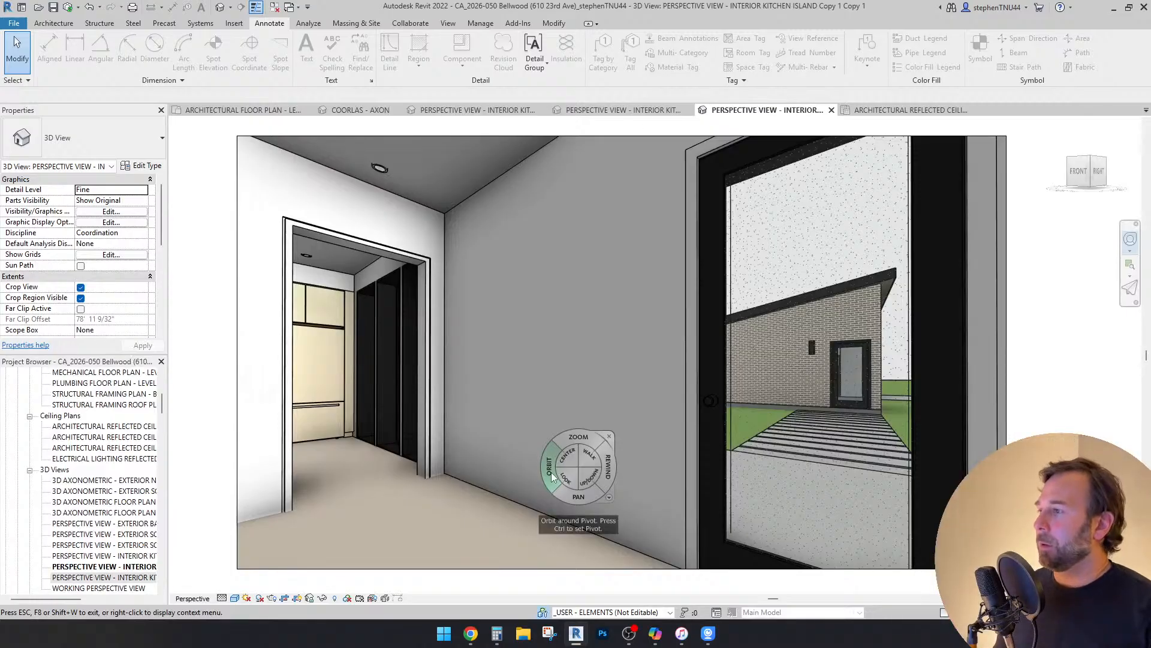
{"action": "mouse_move", "coordinate": [552, 474]}
{"action": "left_mouse_down"}
{"action": "mouse_move", "coordinate": [445, 427]}
{"action": "mouse_move", "coordinate": [192, 430]}
{"action": "mouse_move", "coordinate": [1089, 431]}
{"action": "mouse_move", "coordinate": [889, 427]}
{"action": "left_mouse_up"}
{"action": "left_click_drag", "start_coordinate": [655, 447], "coordinate": [743, 448]}
{"action": "left_click_drag", "start_coordinate": [662, 528], "coordinate": [662, 530]}
{"action": "left_click_drag", "start_coordinate": [598, 501], "coordinate": [556, 474]}
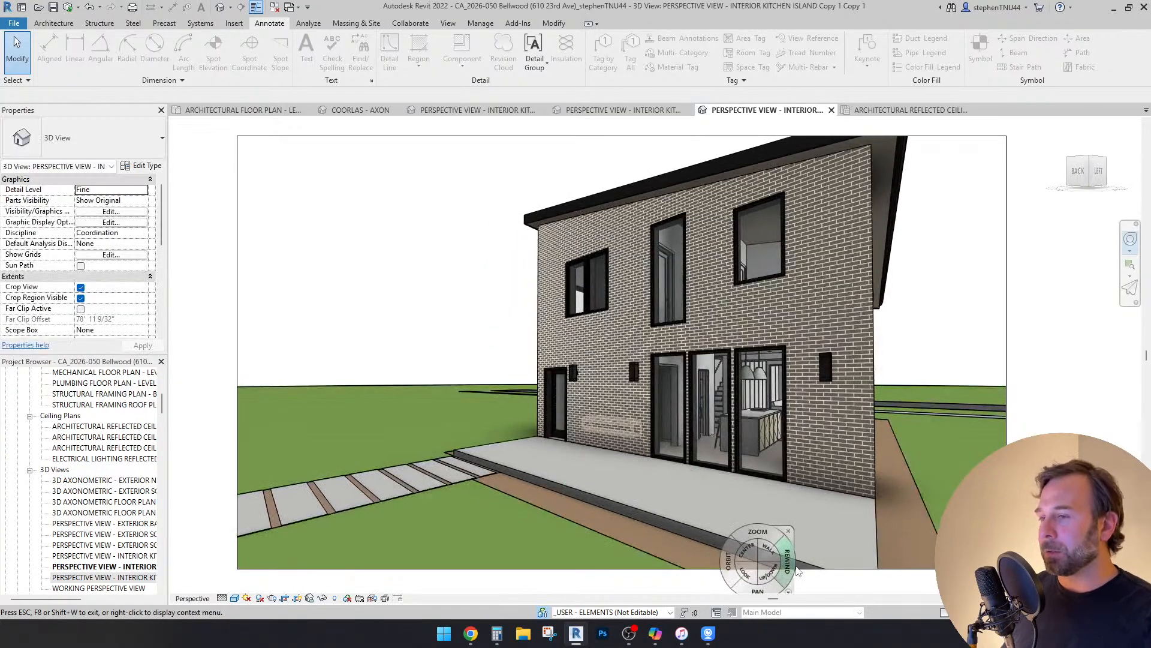
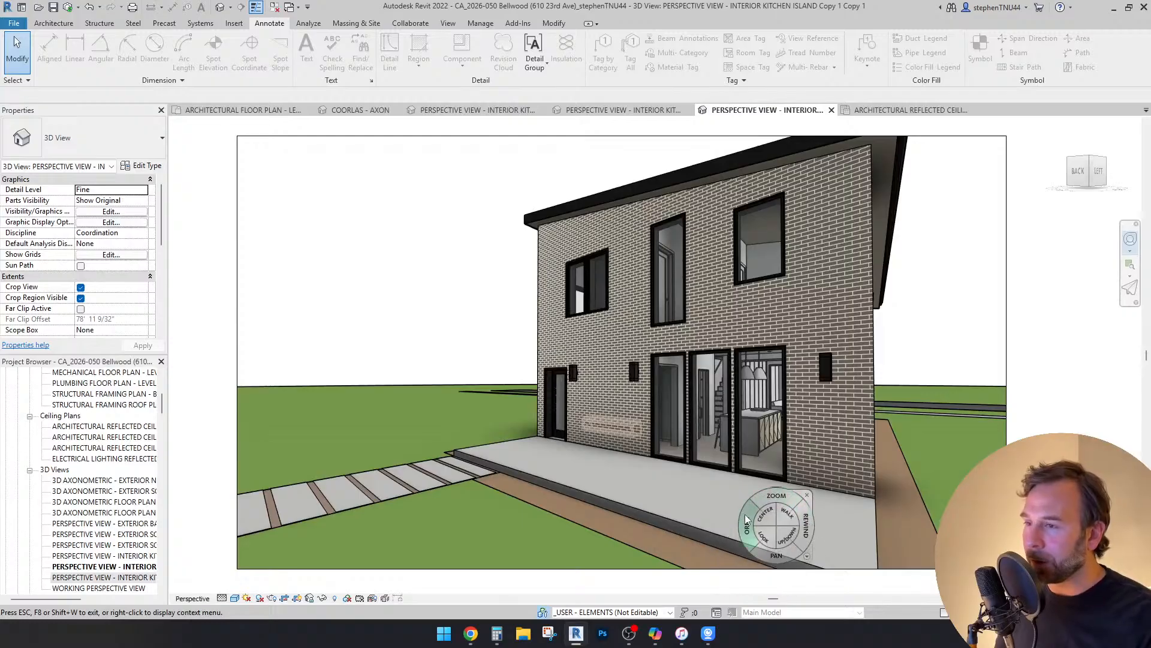
{"action": "left_click_drag", "start_coordinate": [709, 478], "coordinate": [825, 470]}
{"action": "key", "text": "Escape"}
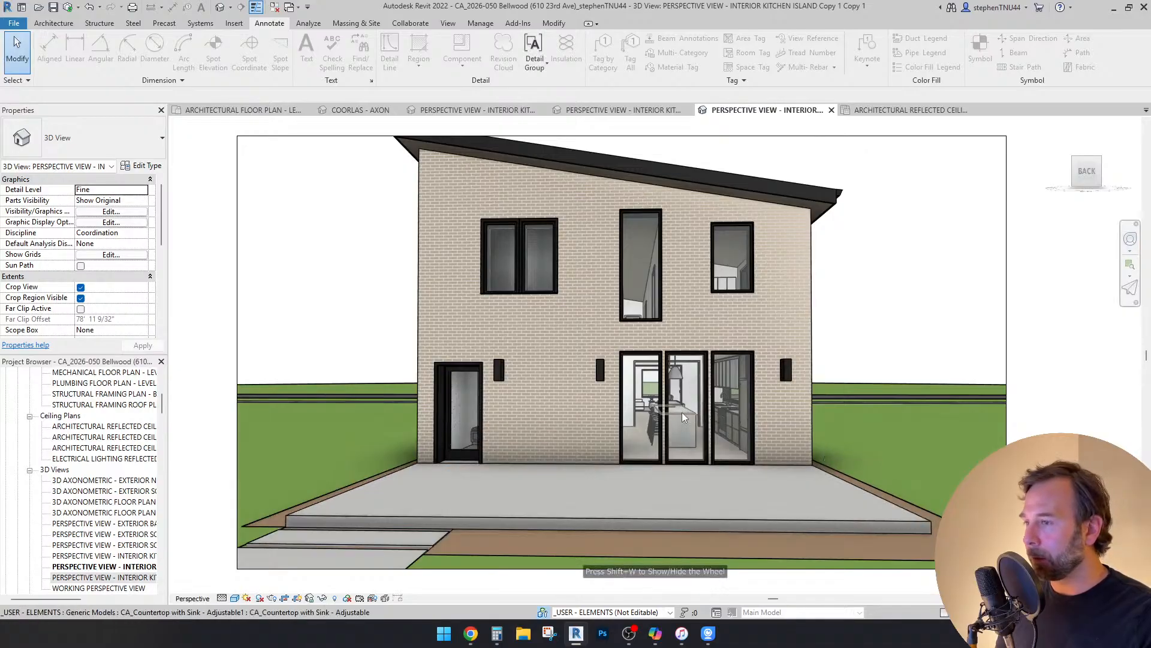
Step: Match the middle upper-floor rear window to the side wall's 36" x 84" black fixed type
{"action": "key", "text": "shift+w"}
{"action": "mouse_move", "coordinate": [659, 396]}
{"action": "left_mouse_down"}
{"action": "mouse_move", "coordinate": [772, 443]}
{"action": "mouse_move", "coordinate": [611, 441]}
{"action": "left_mouse_up"}
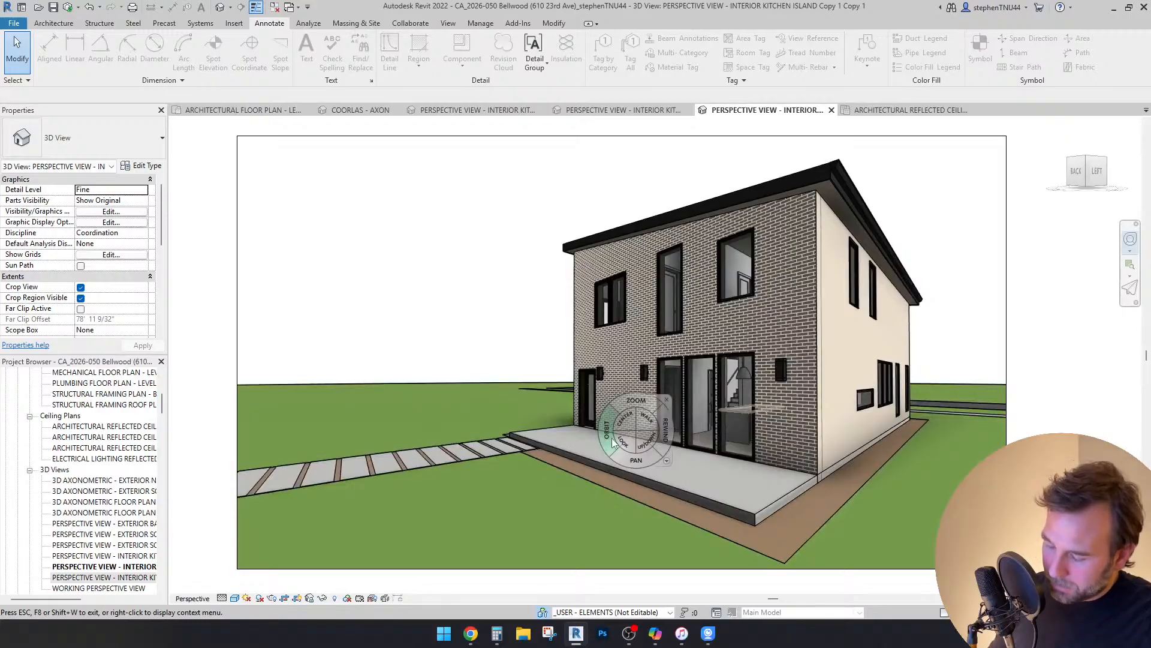
{"action": "key", "text": "Escape"}
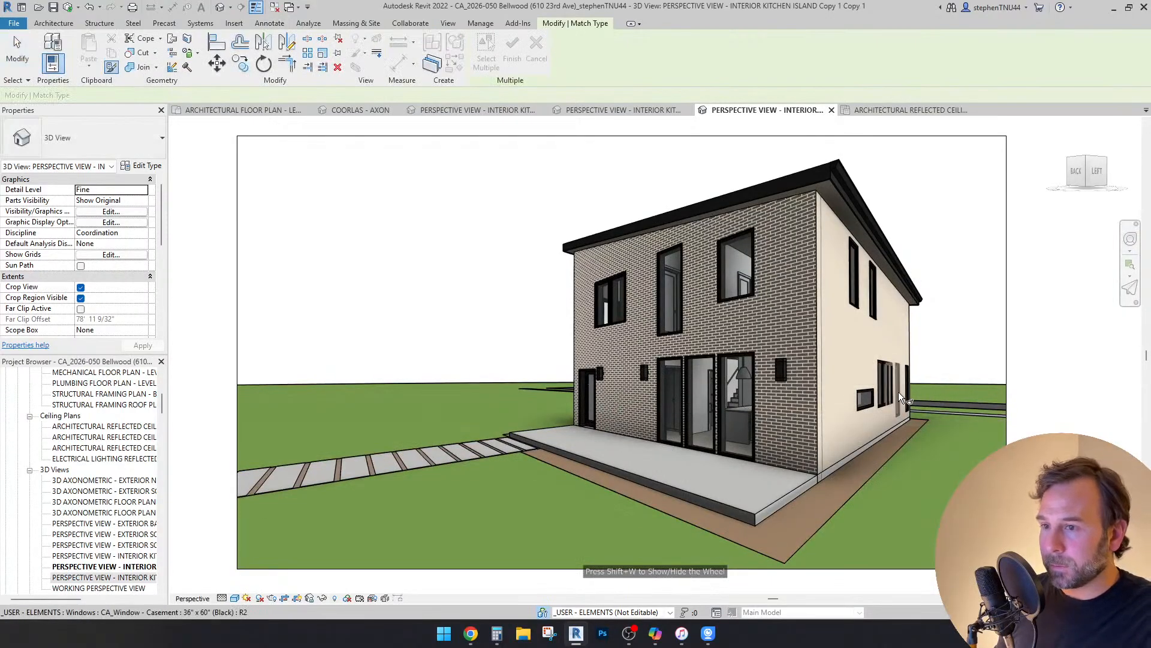
{"action": "left_click", "coordinate": [907, 391]}
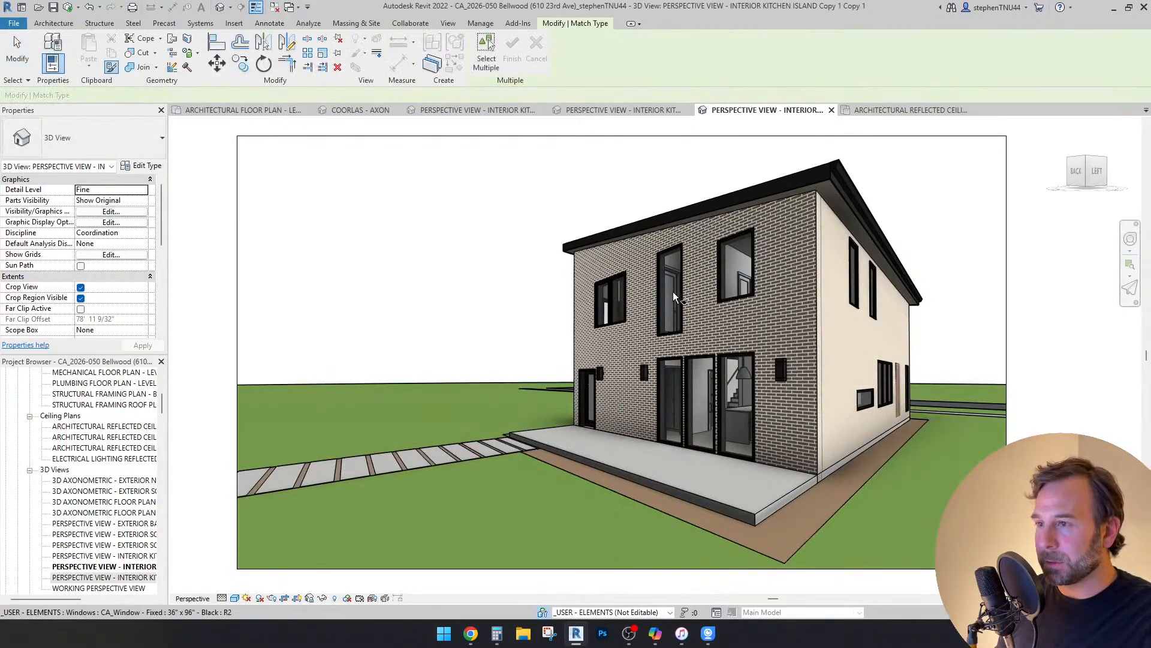
{"action": "left_click", "coordinate": [705, 331]}
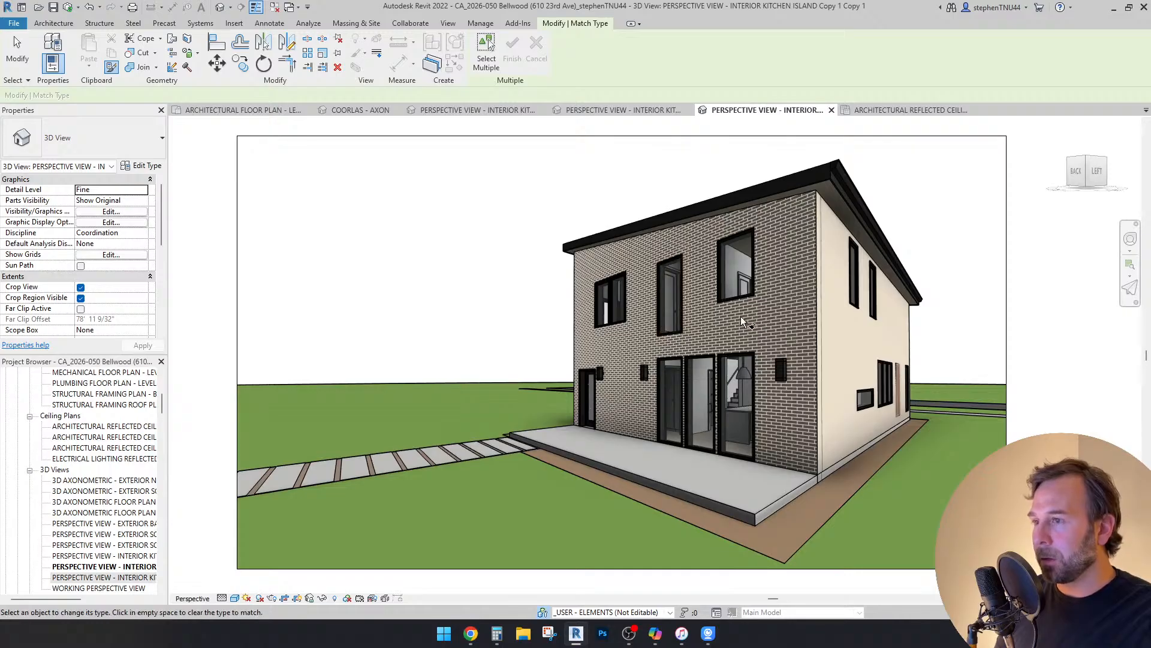
{"action": "key", "text": "Escape"}
Step: Set the middle upper-floor rear window's sill height to 1' 0"
{"action": "left_click", "coordinate": [677, 264]}
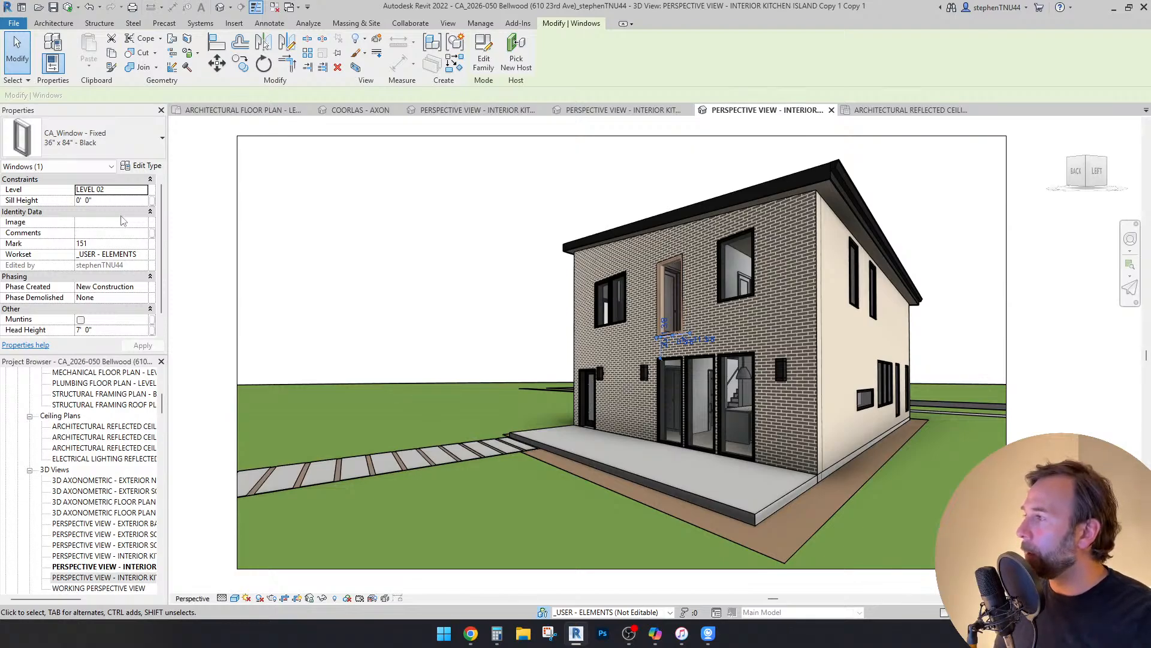
{"action": "type", "text": "1"}
{"action": "key", "text": "Return"}
{"action": "key", "text": "Escape"}
{"action": "middle_click_drag", "start_coordinate": [729, 267], "coordinate": [663, 337], "text": "shift"}
{"action": "key", "text": "shift+w"}
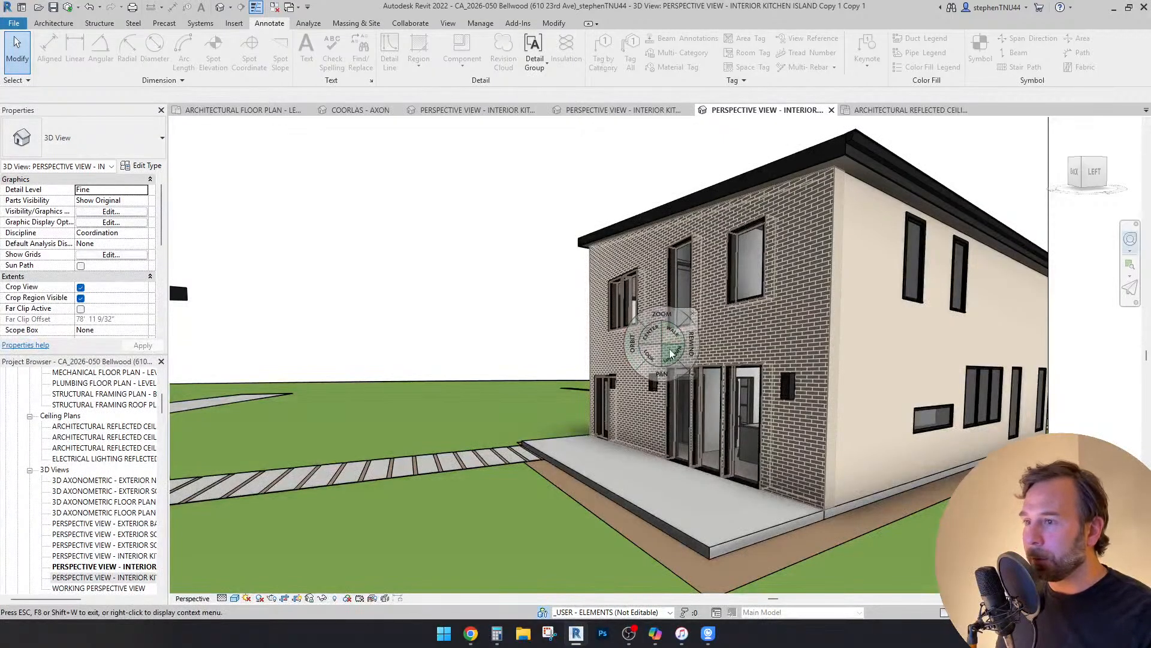
{"action": "key", "text": "Escape"}
Step: Change the middle upper-floor rear window to the fixed 36" x 72" black type
{"action": "left_click", "coordinate": [675, 333]}
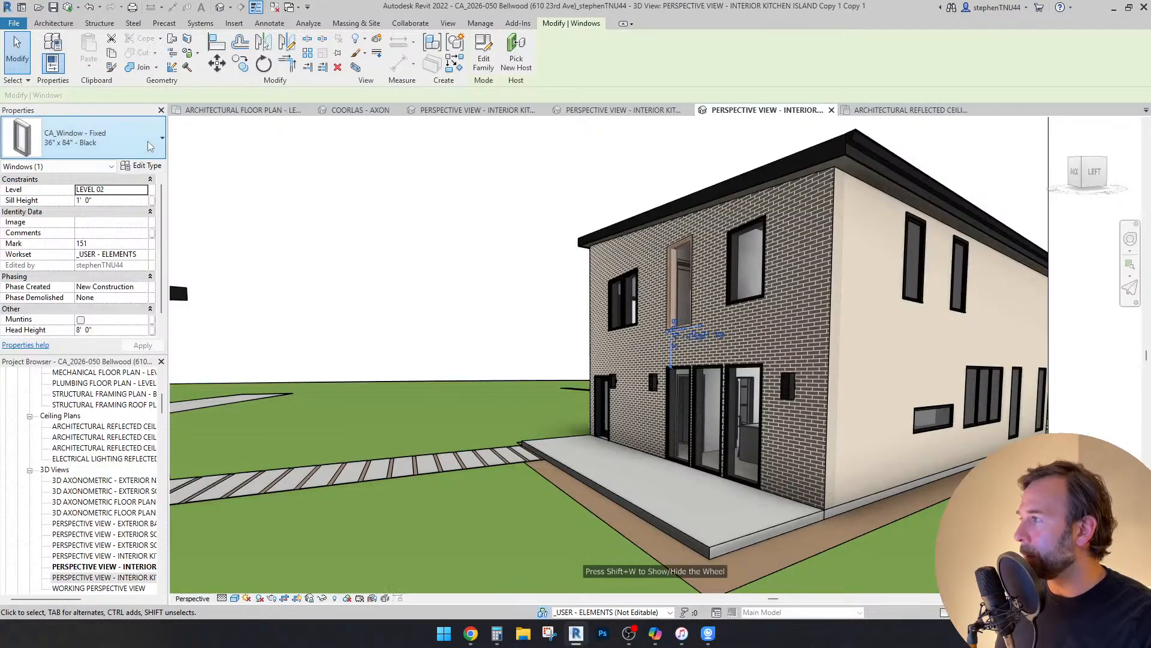
{"action": "left_click", "coordinate": [150, 147]}
{"action": "scroll", "coordinate": [94, 210], "scroll_direction": "up", "scroll_amount": 1}
{"action": "left_click", "coordinate": [94, 205]}
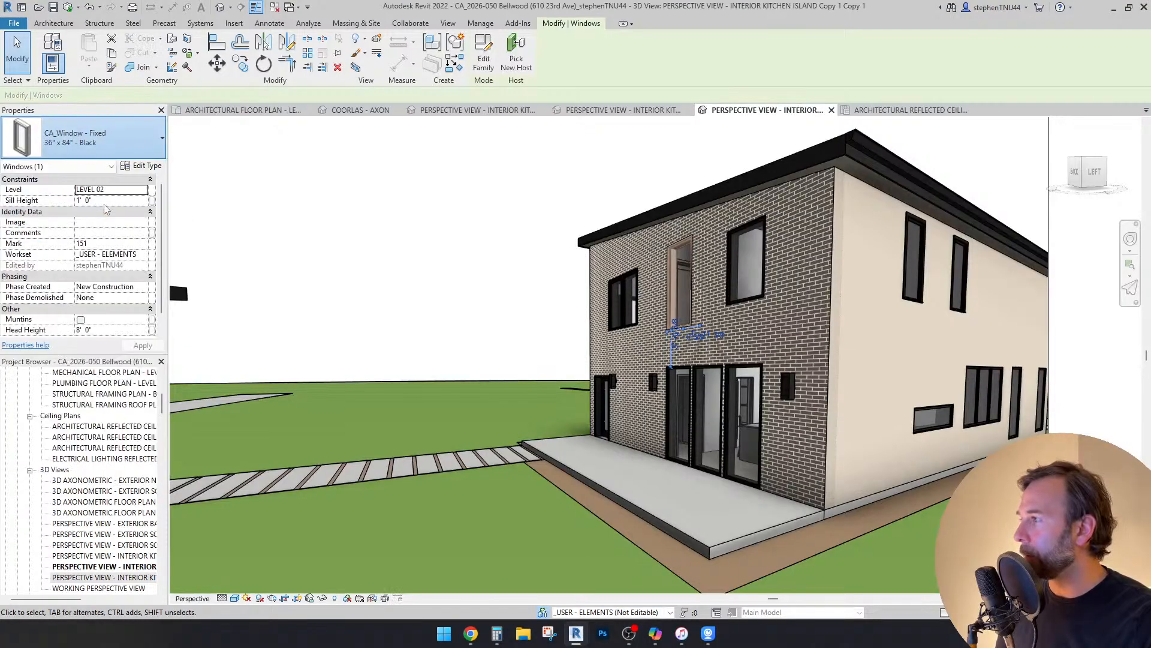
{"action": "left_click", "coordinate": [554, 270]}
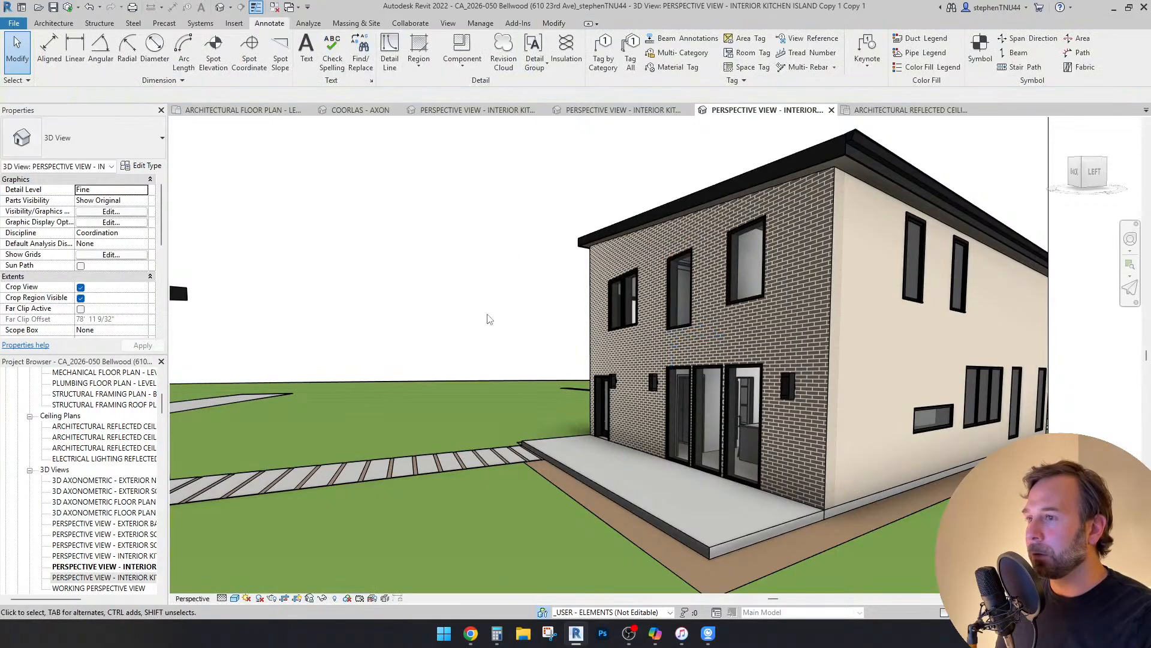
Step: Delete the paired casement windows above the rear door on the upper floor
{"action": "middle_click_drag", "start_coordinate": [554, 270], "coordinate": [800, 433], "text": "shift"}
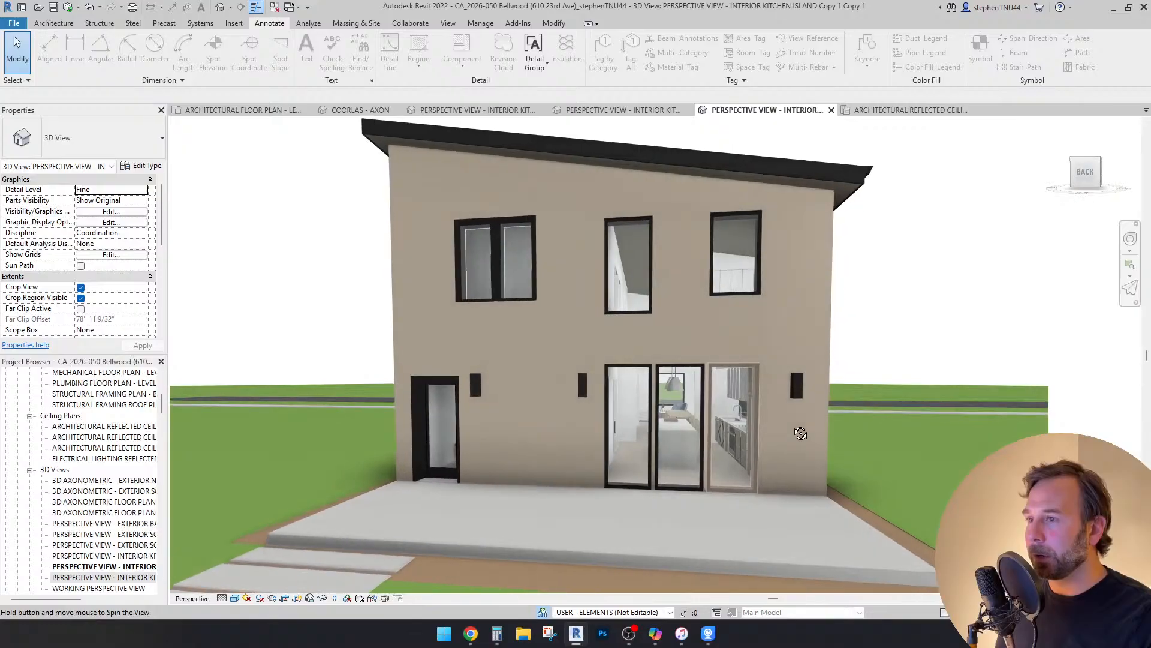
{"action": "left_click", "coordinate": [492, 293]}
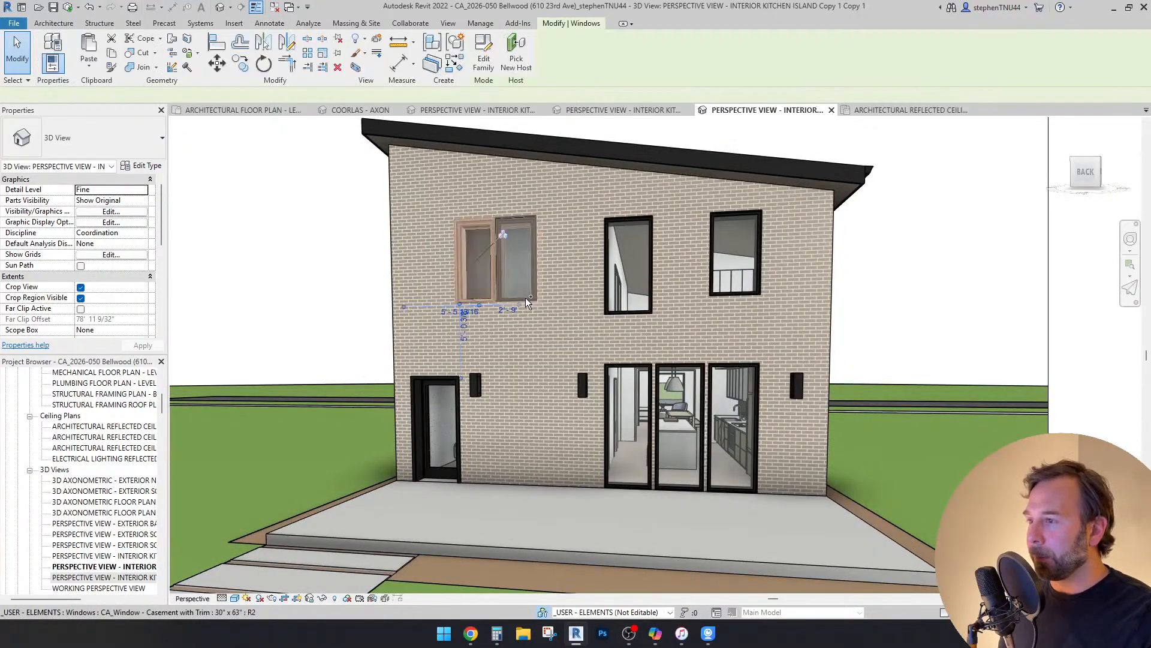
{"action": "key", "text": "Delete"}
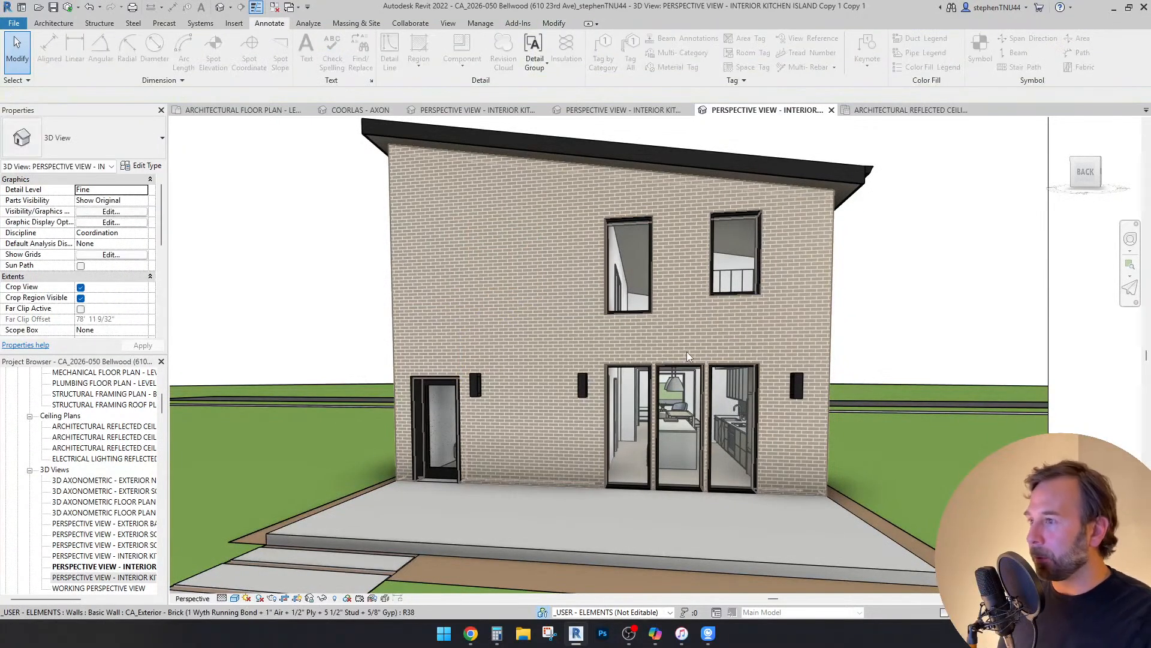
Step: Copy the middle upper-floor 36" x 72" fixed window about 13' 3" along the rear wall to above the rear door
{"action": "middle_click_drag", "start_coordinate": [589, 436], "coordinate": [676, 424], "text": "shift"}
{"action": "key", "text": "shift+w"}
{"action": "left_click_drag", "start_coordinate": [693, 427], "coordinate": [786, 418]}
{"action": "scroll", "coordinate": [766, 435], "scroll_direction": "down", "scroll_amount": 1}
{"action": "left_click_drag", "start_coordinate": [656, 499], "coordinate": [657, 537]}
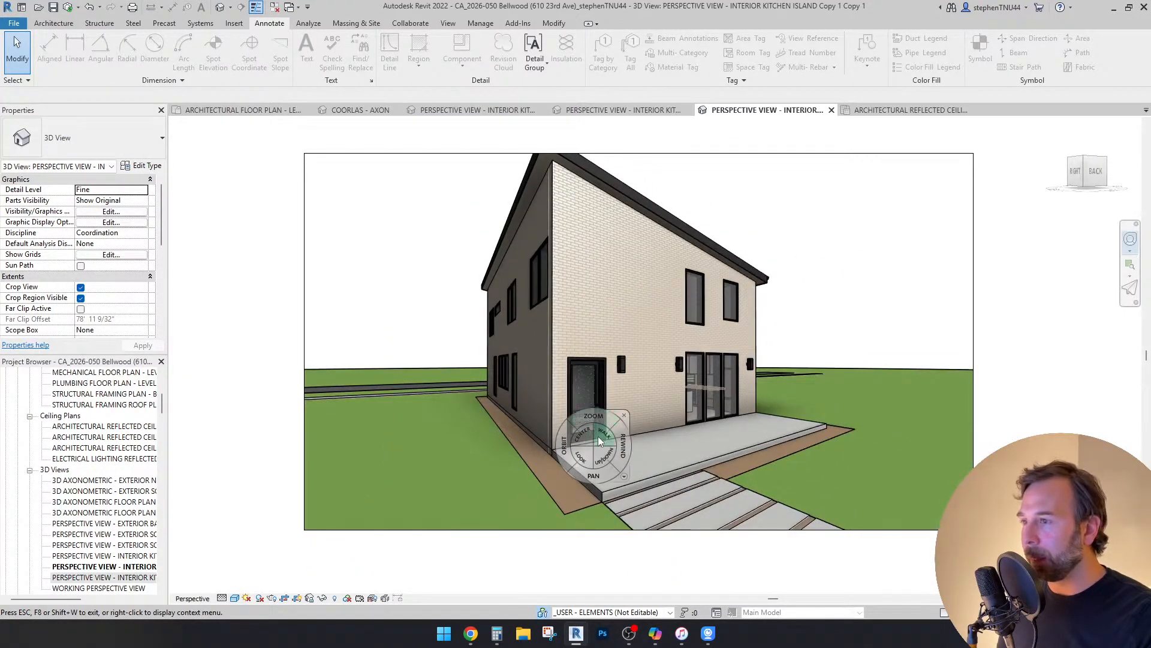
{"action": "left_click_drag", "start_coordinate": [570, 460], "coordinate": [639, 451]}
{"action": "key", "text": "Escape"}
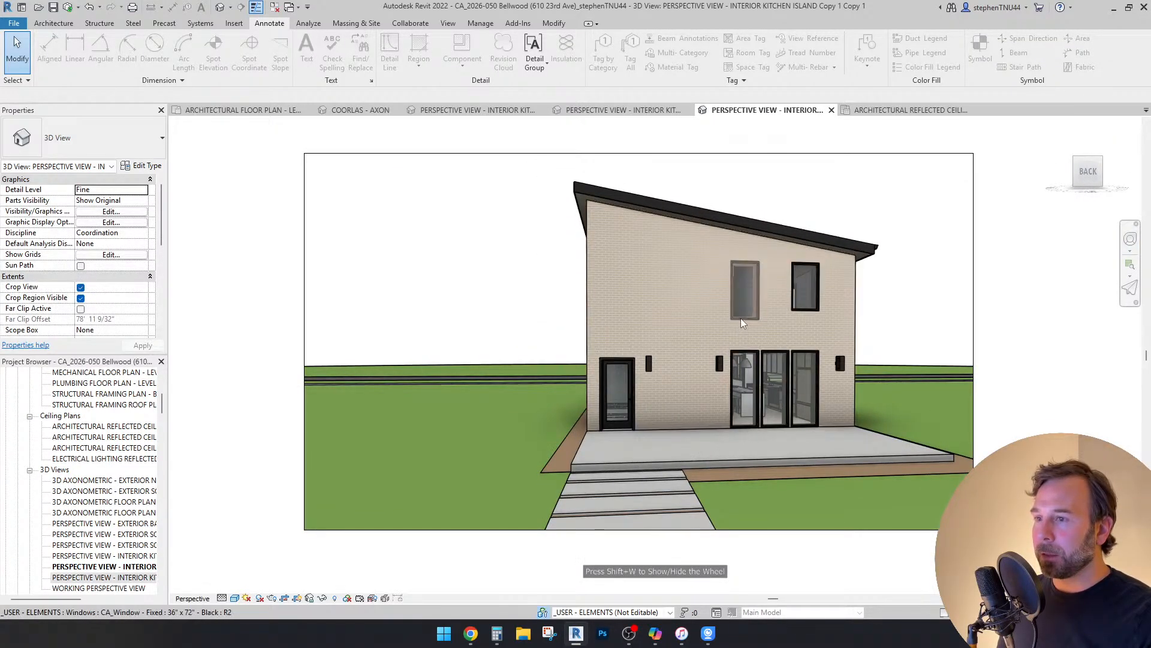
{"action": "left_click", "coordinate": [749, 316]}
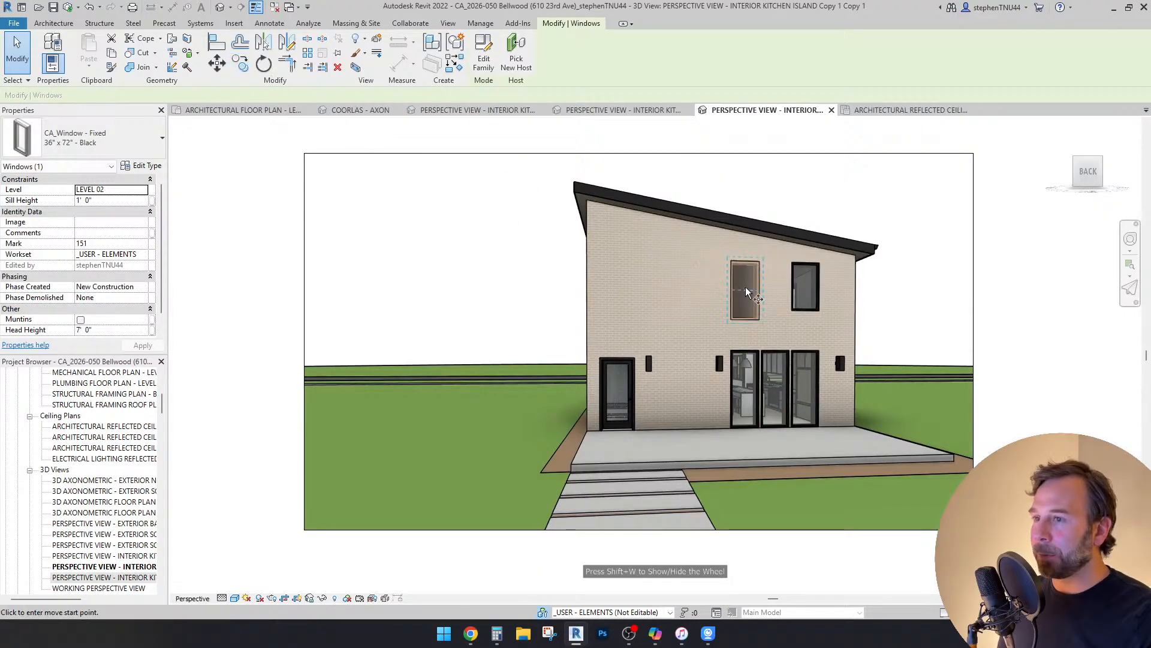
{"action": "left_click", "coordinate": [245, 67]}
{"action": "left_click", "coordinate": [745, 290]}
{"action": "left_click", "coordinate": [618, 286]}
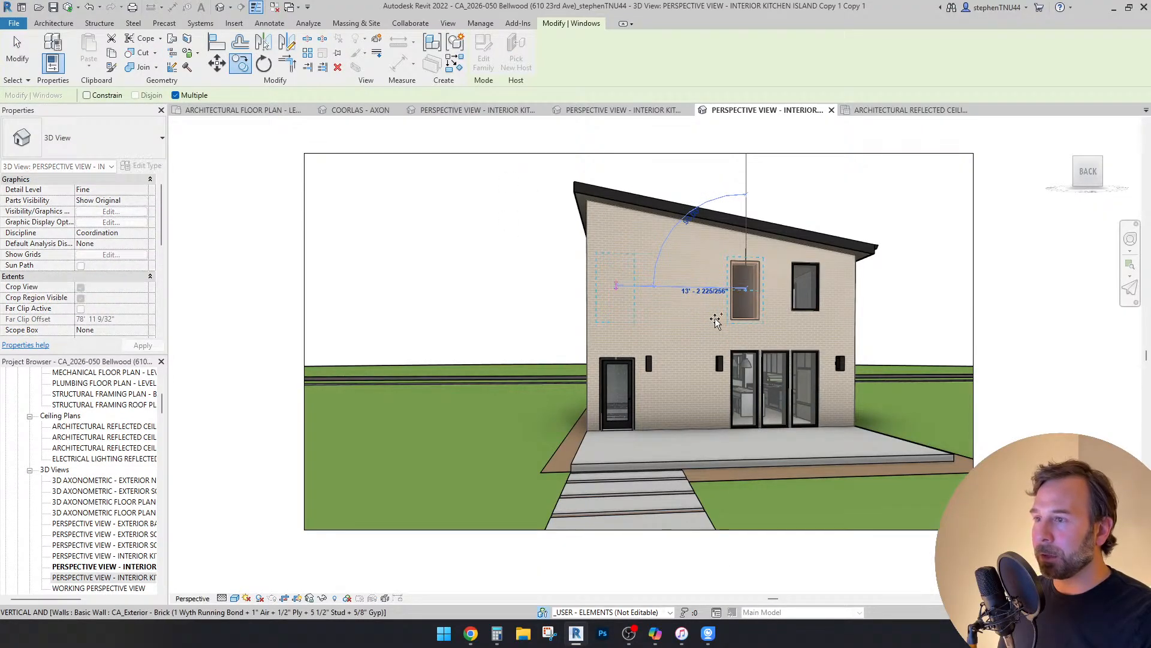
{"action": "key", "text": "Escape"}
{"action": "key", "text": "Escape"}
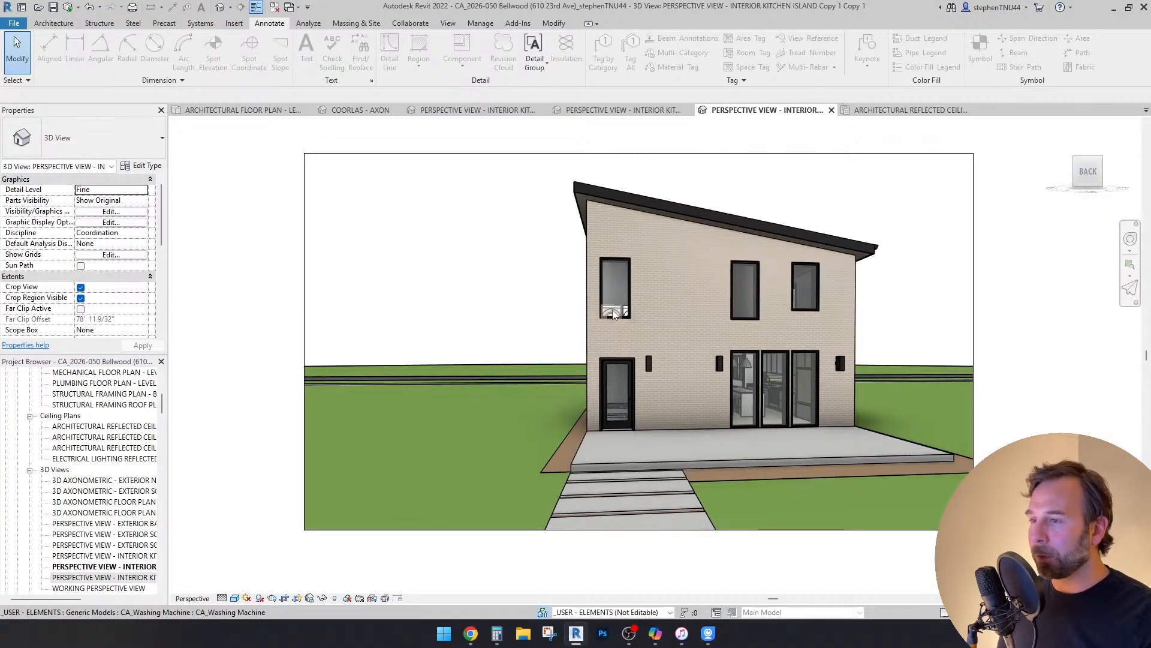
{"action": "scroll", "coordinate": [616, 308], "scroll_direction": "up", "scroll_amount": 5}
{"action": "scroll", "coordinate": [791, 391], "scroll_direction": "down", "scroll_amount": 5}
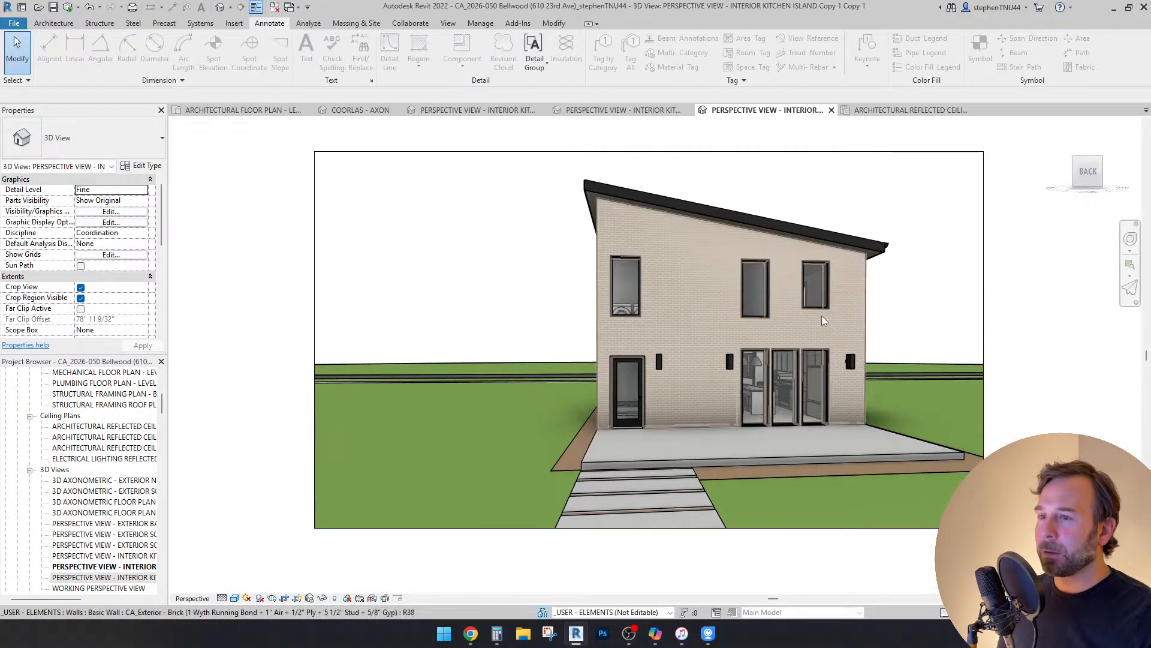
Step: Examine the house exterior from the rear around to the left side wall, checking its two upper-floor windows near the roofline
{"action": "scroll", "coordinate": [822, 315], "scroll_direction": "up", "scroll_amount": 1}
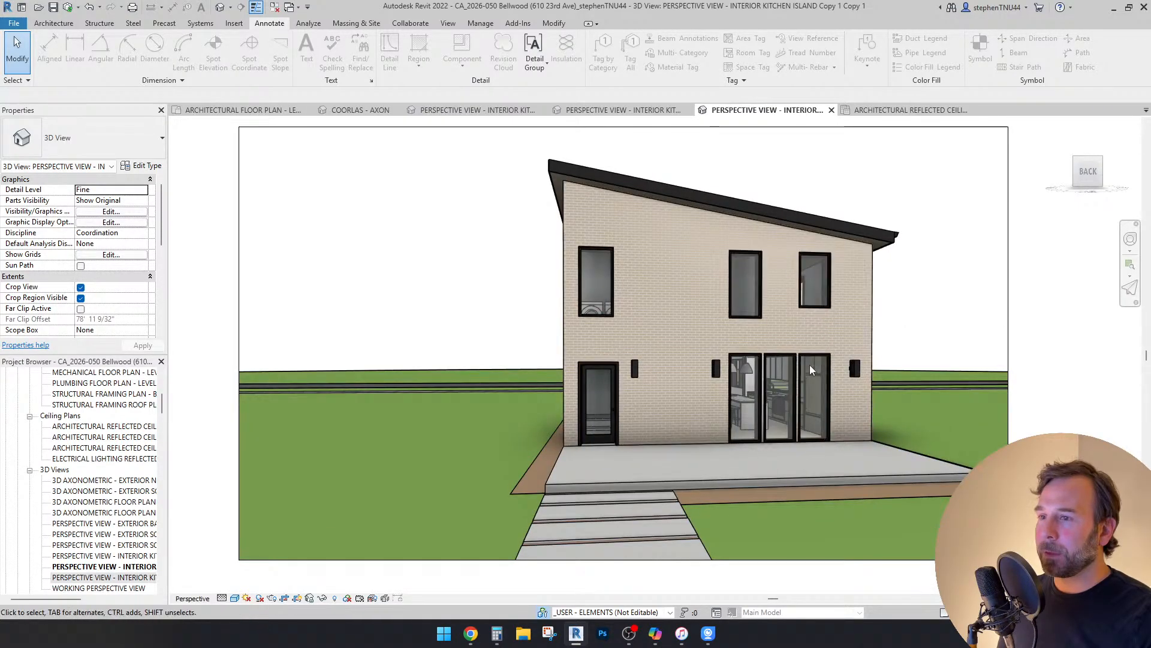
{"action": "middle_click_drag", "start_coordinate": [811, 370], "coordinate": [740, 374]}
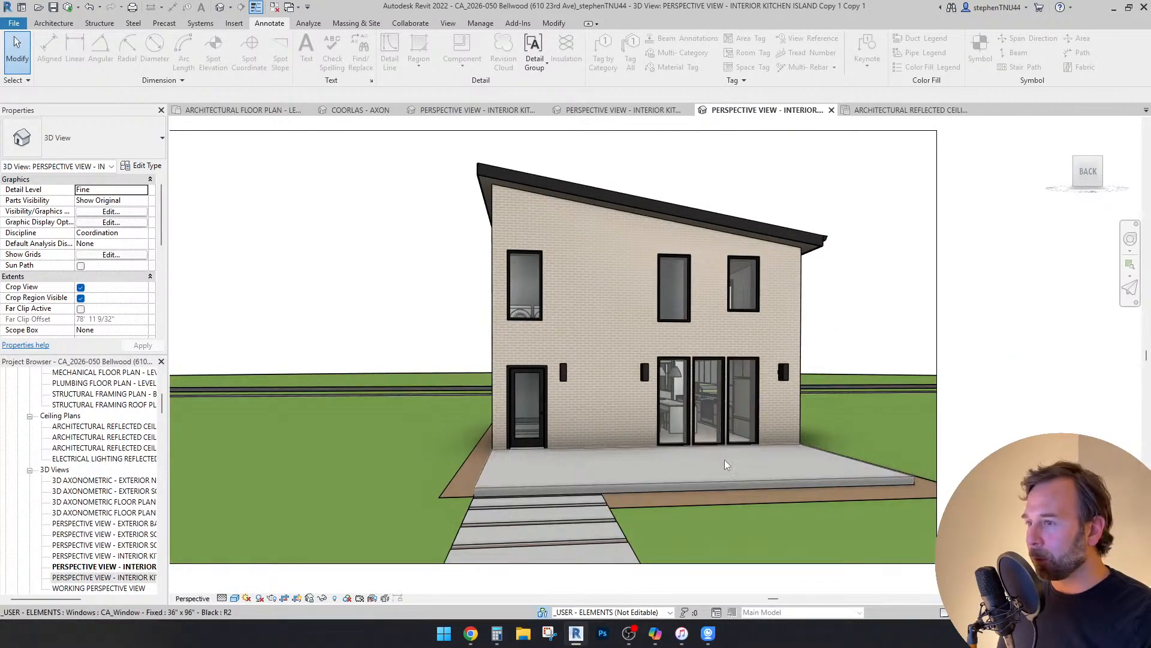
{"action": "middle_click_drag", "start_coordinate": [725, 461], "coordinate": [796, 343], "text": "shift"}
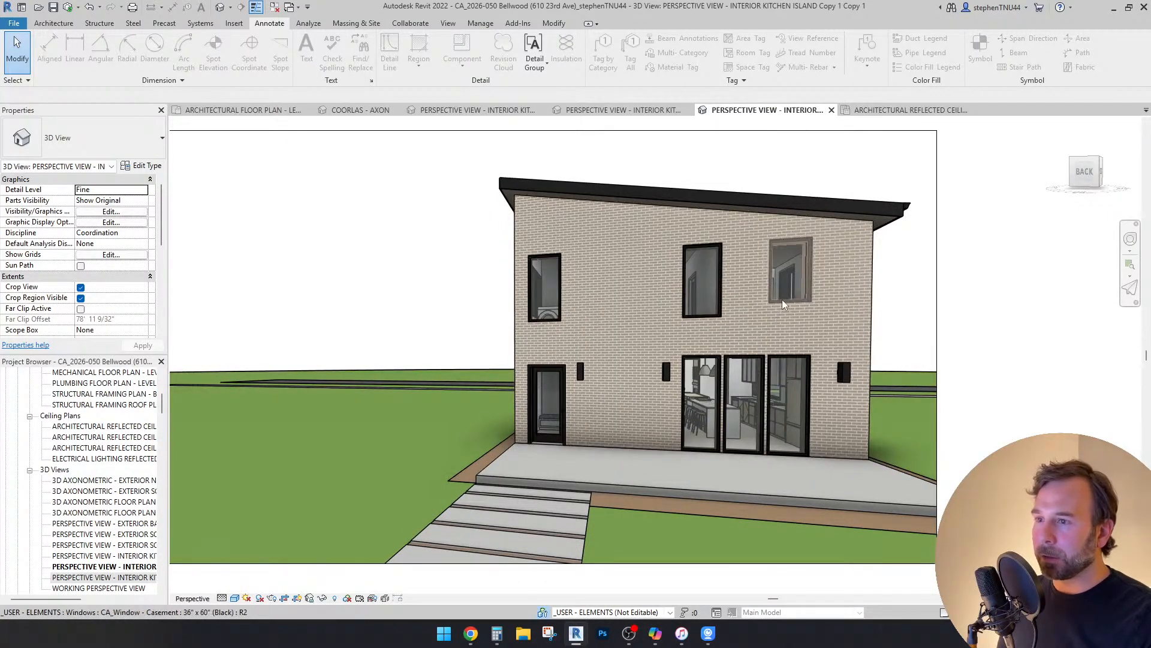
{"action": "key", "text": "F8"}
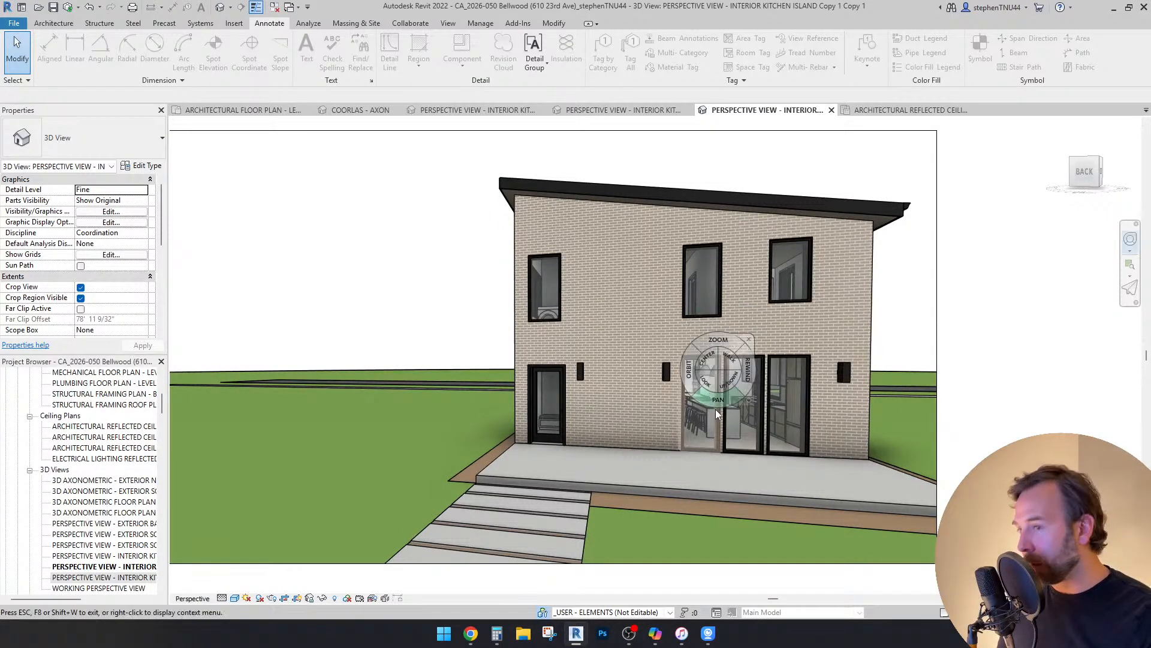
{"action": "left_click_drag", "start_coordinate": [721, 402], "coordinate": [484, 423]}
{"action": "left_click_drag", "start_coordinate": [653, 451], "coordinate": [424, 450]}
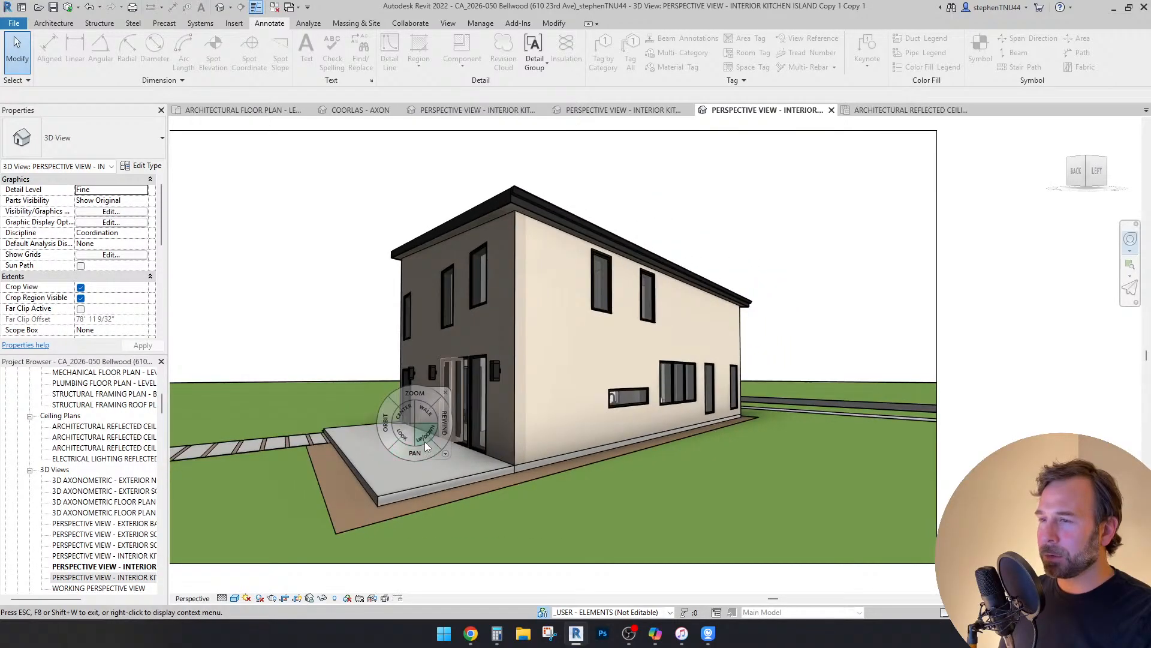
{"action": "left_click_drag", "start_coordinate": [626, 385], "coordinate": [530, 412]}
{"action": "left_click_drag", "start_coordinate": [678, 435], "coordinate": [625, 435]}
{"action": "key", "text": "Escape"}
{"action": "scroll", "coordinate": [622, 246], "scroll_direction": "up", "scroll_amount": 6}
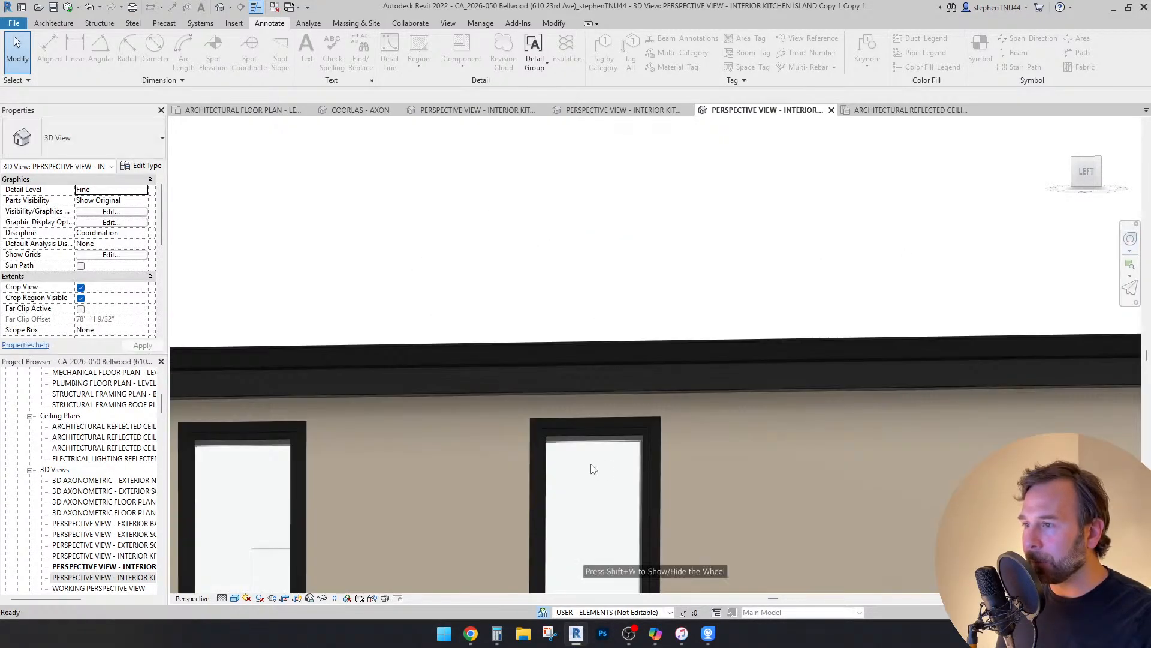
{"action": "left_click", "coordinate": [560, 427]}
{"action": "scroll", "coordinate": [758, 393], "scroll_direction": "down", "scroll_amount": 3}
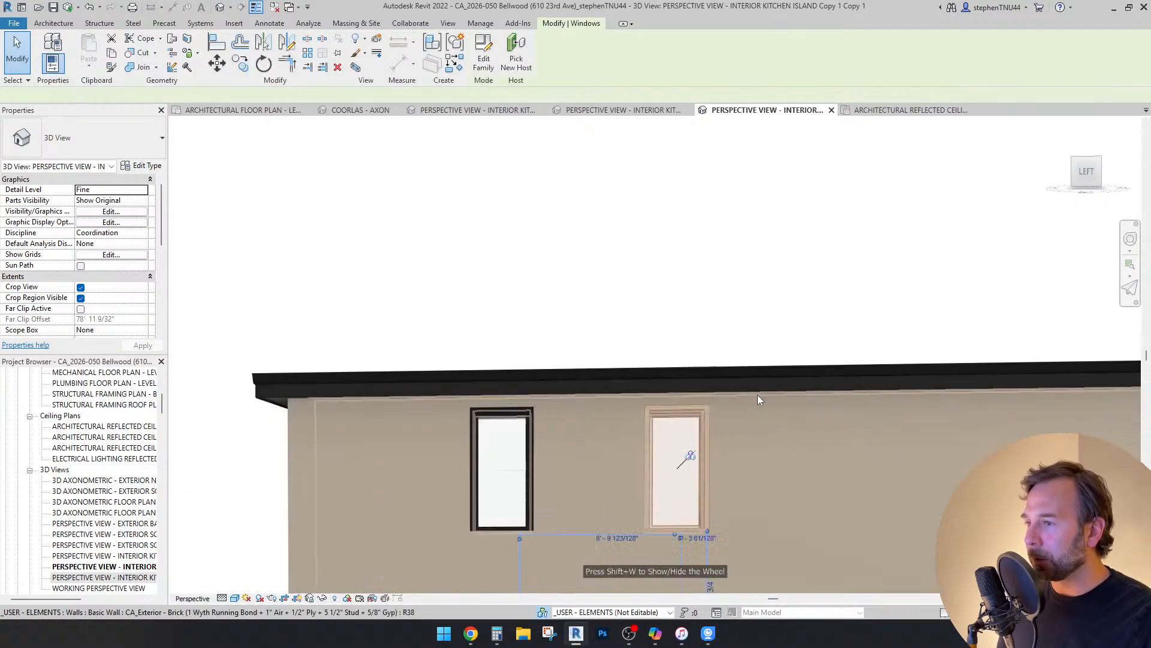
{"action": "scroll", "coordinate": [576, 336], "scroll_direction": "down", "scroll_amount": 3}
{"action": "key", "text": "Escape"}
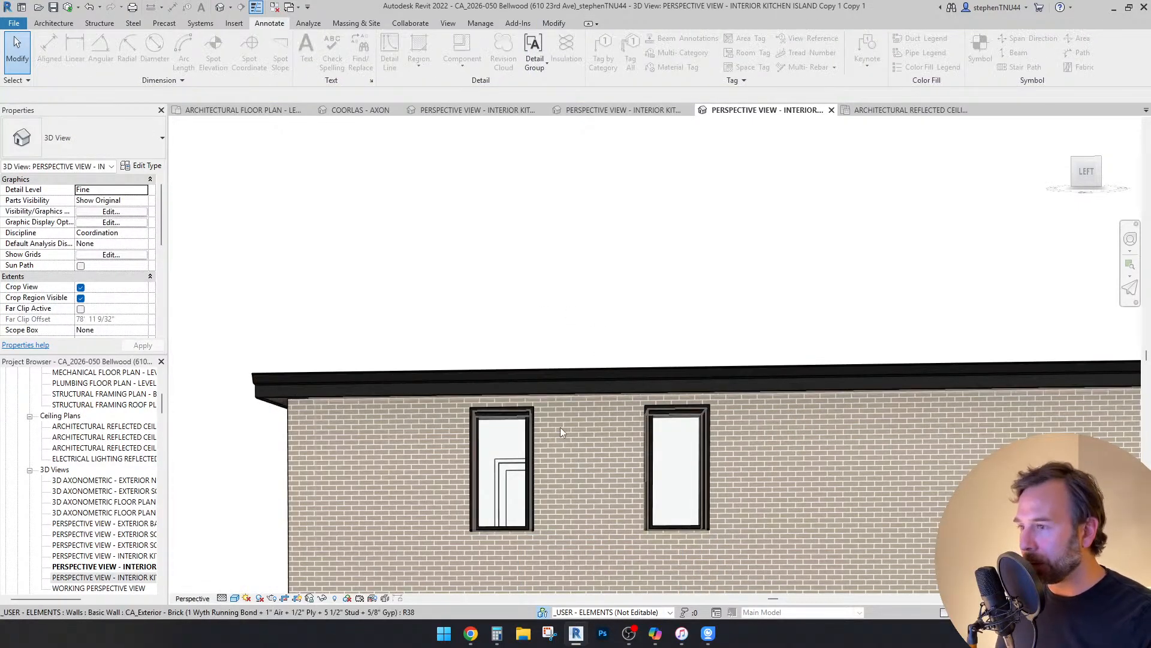
Step: Delete both upper-floor casement windows with trim on the house's left side wall
{"action": "scroll", "coordinate": [641, 473], "scroll_direction": "down", "scroll_amount": 5}
{"action": "scroll", "coordinate": [640, 472], "scroll_direction": "down", "scroll_amount": 4}
{"action": "scroll", "coordinate": [745, 361], "scroll_direction": "down", "scroll_amount": 3}
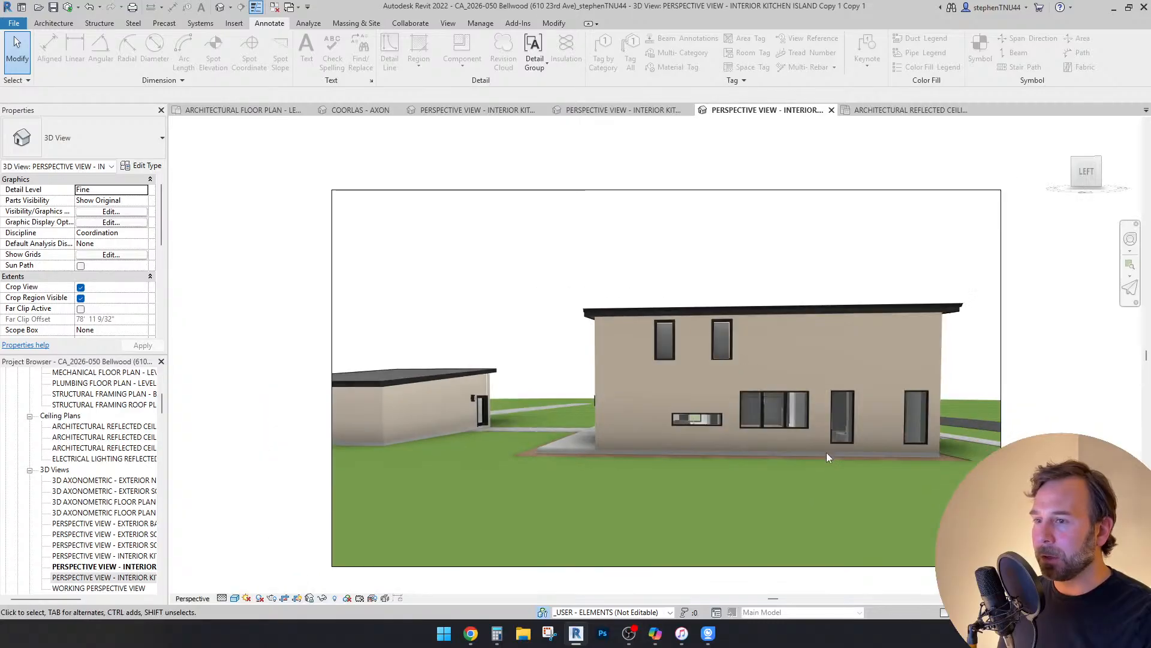
{"action": "key", "text": "shift+w"}
{"action": "key", "text": "Escape"}
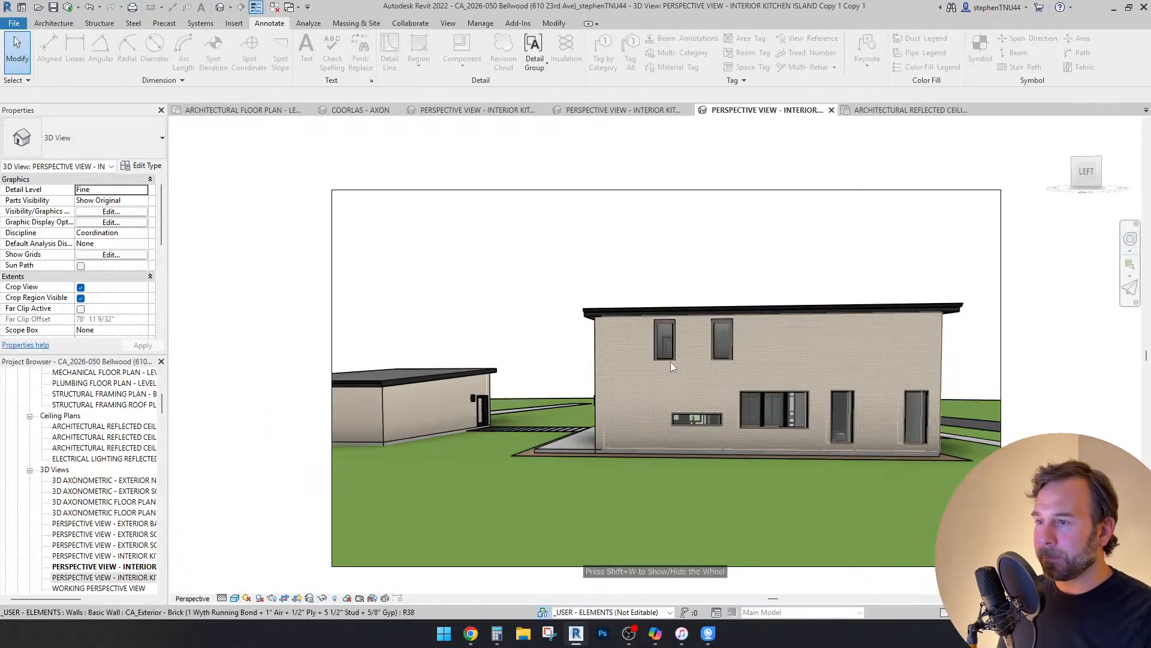
{"action": "left_click", "coordinate": [670, 355]}
{"action": "key", "text": "Delete"}
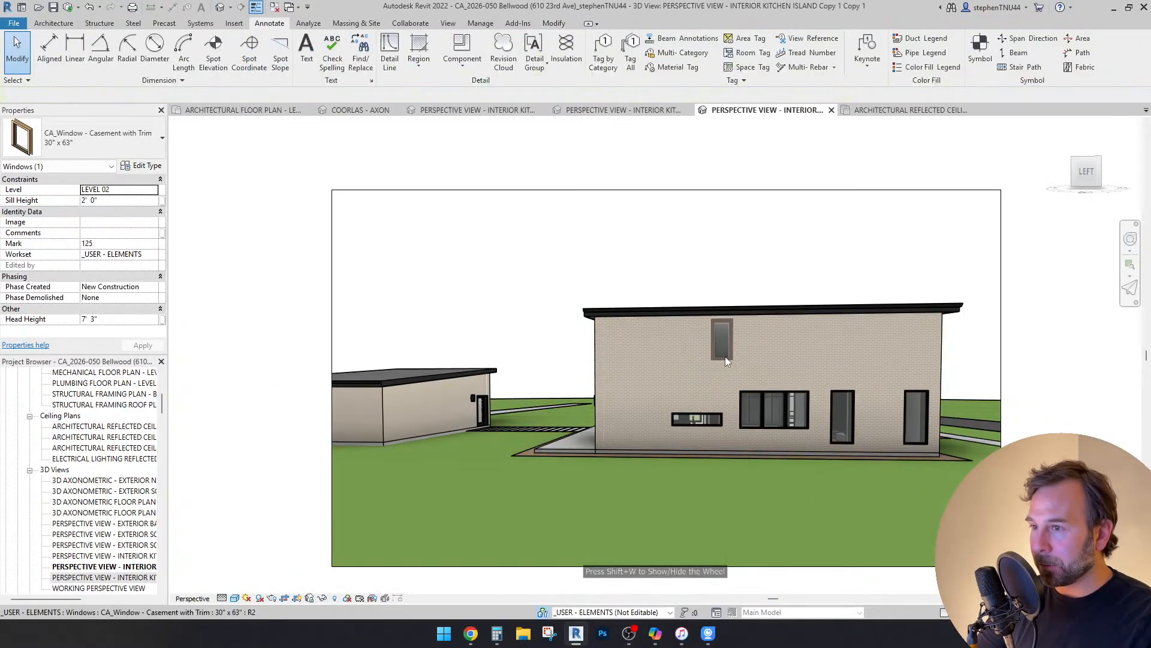
{"action": "left_click", "coordinate": [725, 355]}
{"action": "key", "text": "Delete"}
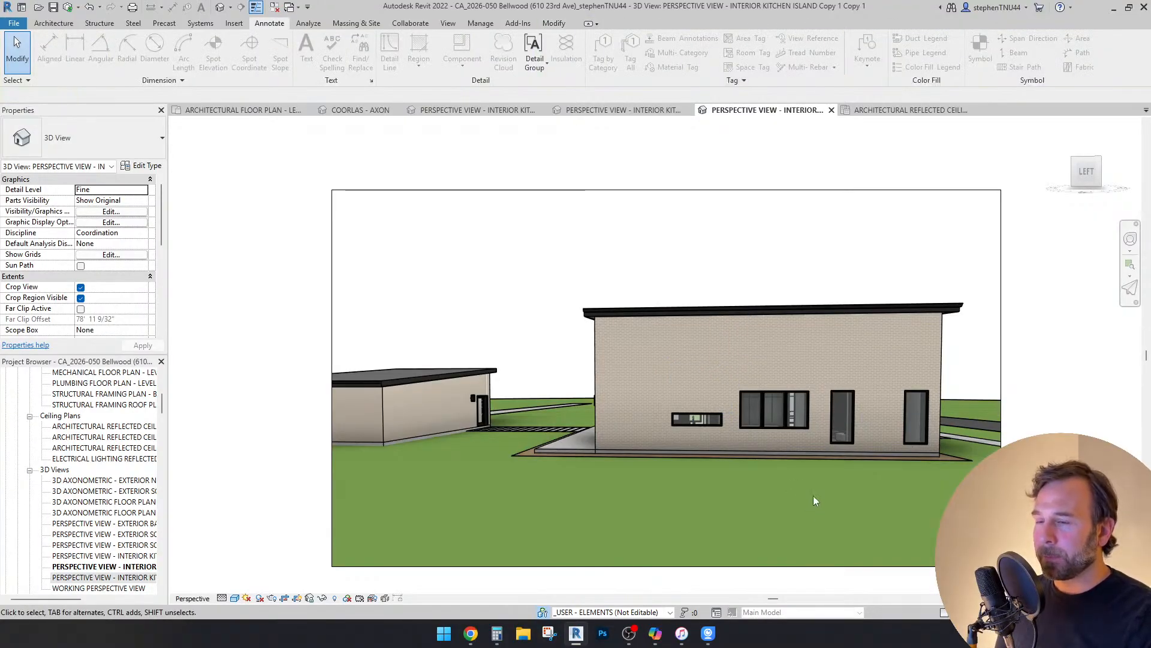
Step: Inspect the properties of the low horizontal kitchen window on the left side wall
{"action": "scroll", "coordinate": [826, 469], "scroll_direction": "up", "scroll_amount": 5}
{"action": "scroll", "coordinate": [629, 389], "scroll_direction": "up", "scroll_amount": 1}
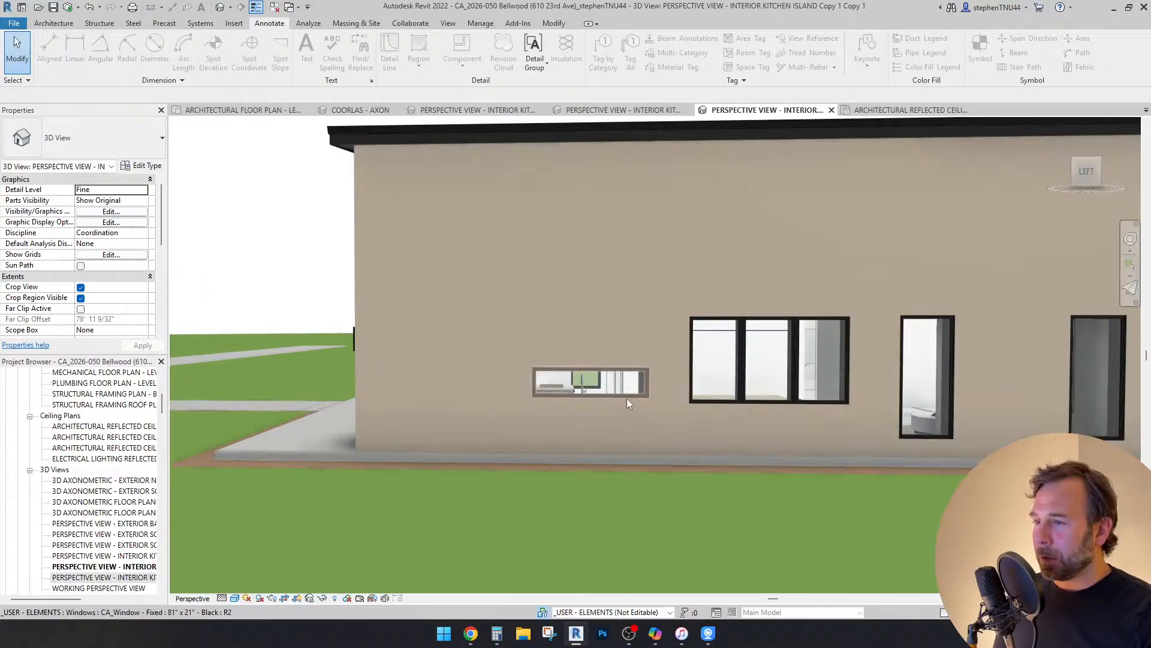
{"action": "left_click", "coordinate": [625, 390]}
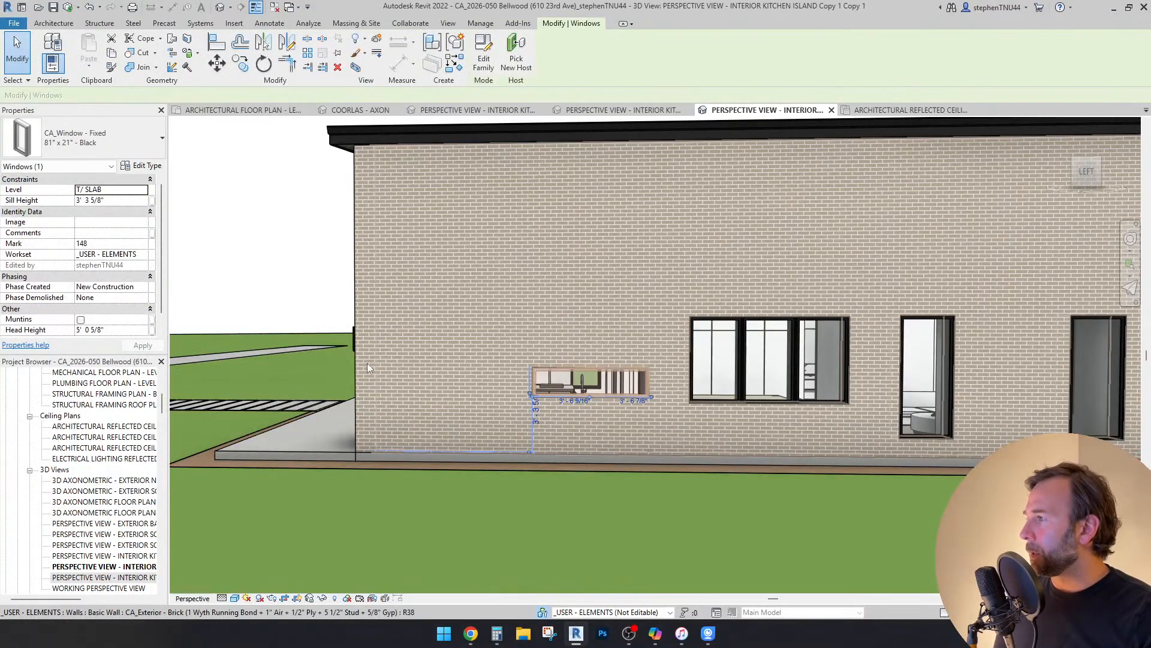
{"action": "key", "text": "Escape"}
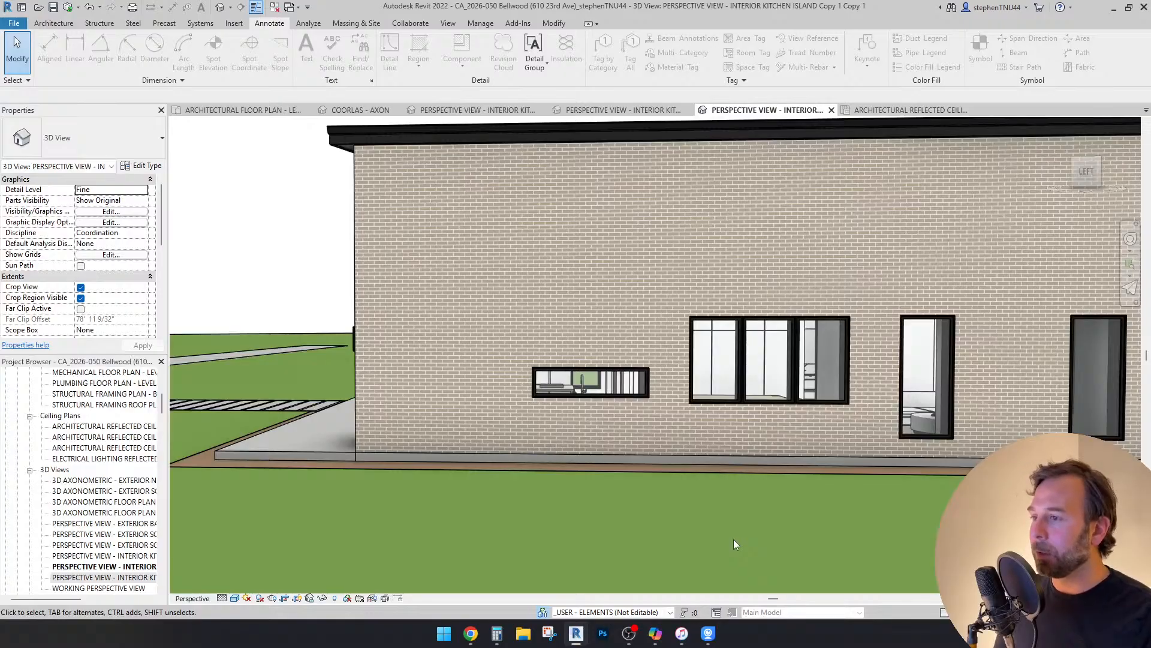
Step: Open the Level 01 architectural floor plan and examine the kitchen counter run along the exterior wall
{"action": "left_click", "coordinate": [280, 111]}
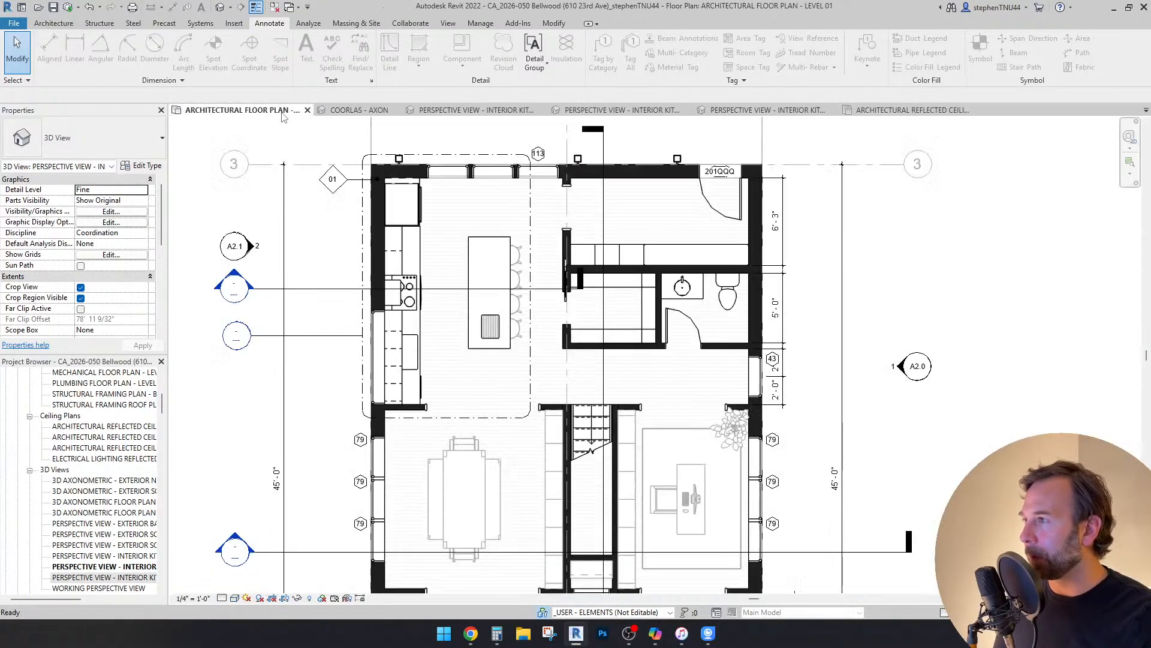
{"action": "scroll", "coordinate": [390, 410], "scroll_direction": "up", "scroll_amount": 5}
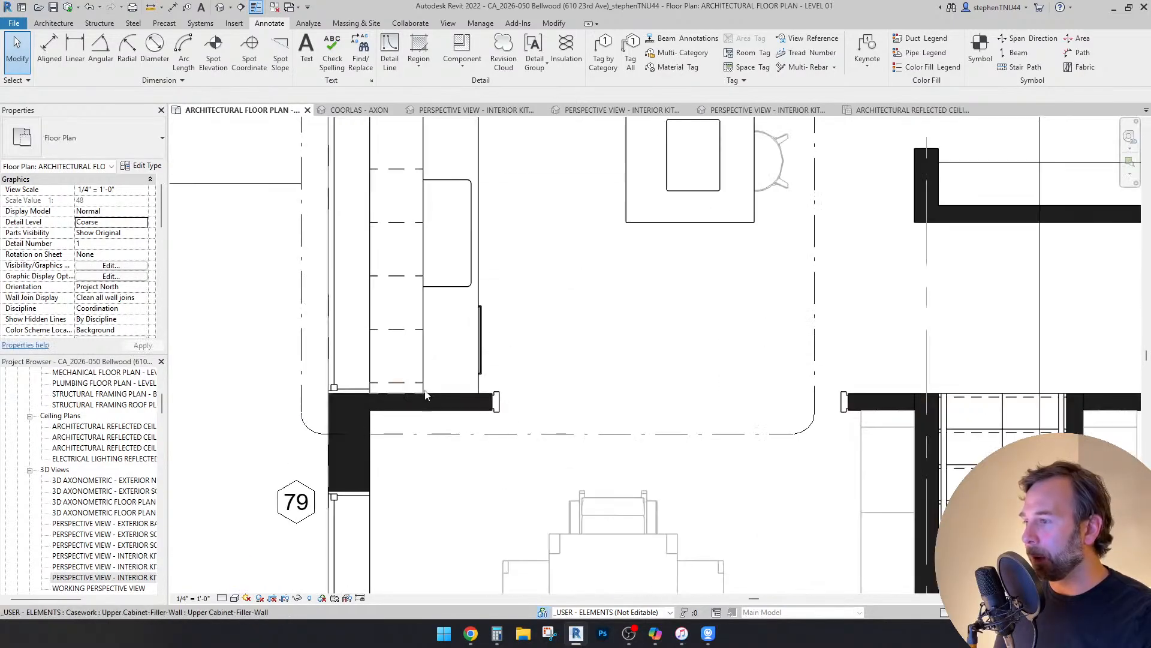
{"action": "middle_click_drag", "start_coordinate": [443, 324], "coordinate": [469, 477]}
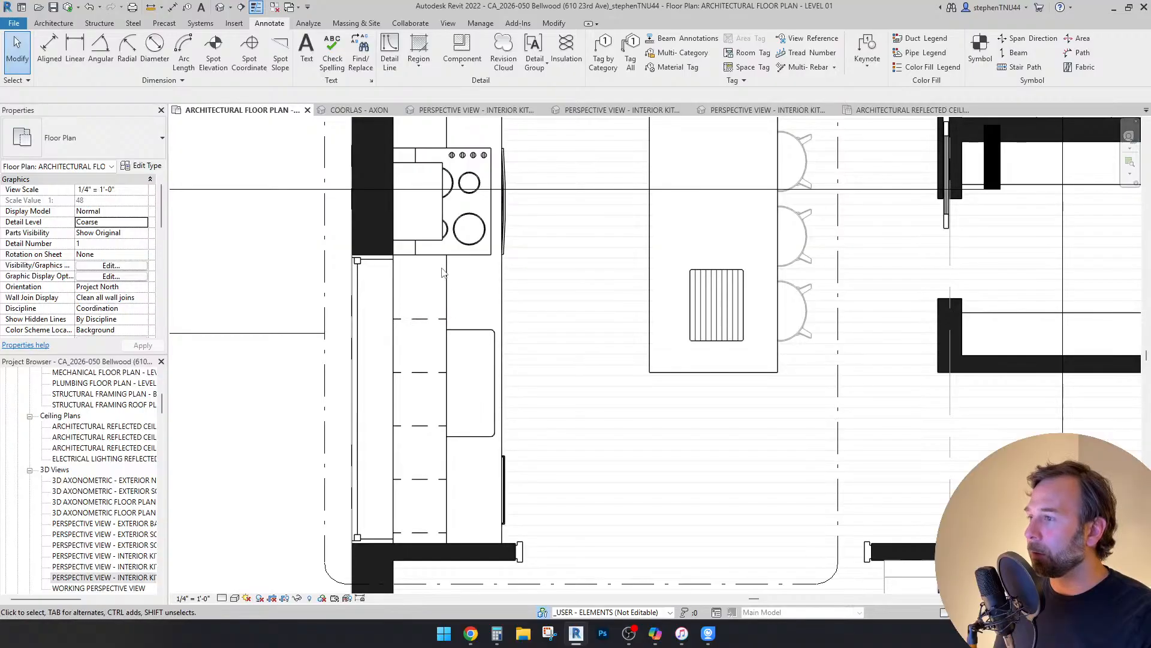
{"action": "key", "text": "d"}
{"action": "key", "text": "l"}
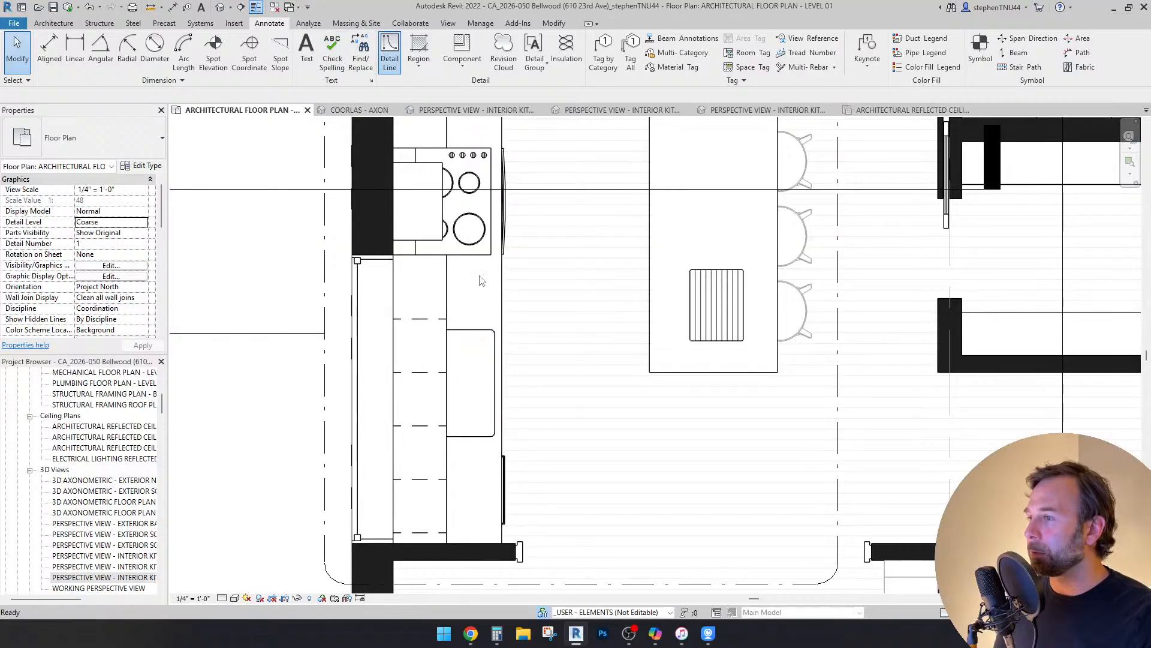
{"action": "left_click", "coordinate": [463, 329]}
{"action": "key", "text": "Escape"}
{"action": "key", "text": "Escape"}
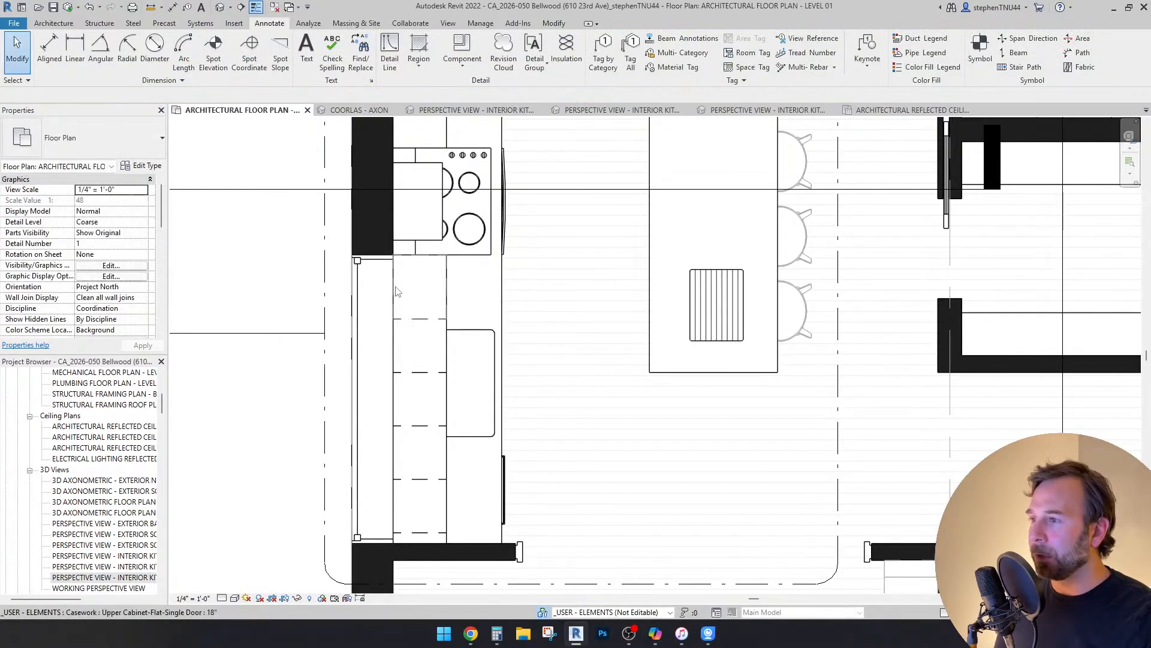
Step: Check the extent of the 81" x 21" fixed kitchen window against the range and sink counter in plan
{"action": "scroll", "coordinate": [430, 292], "scroll_direction": "down", "scroll_amount": 2}
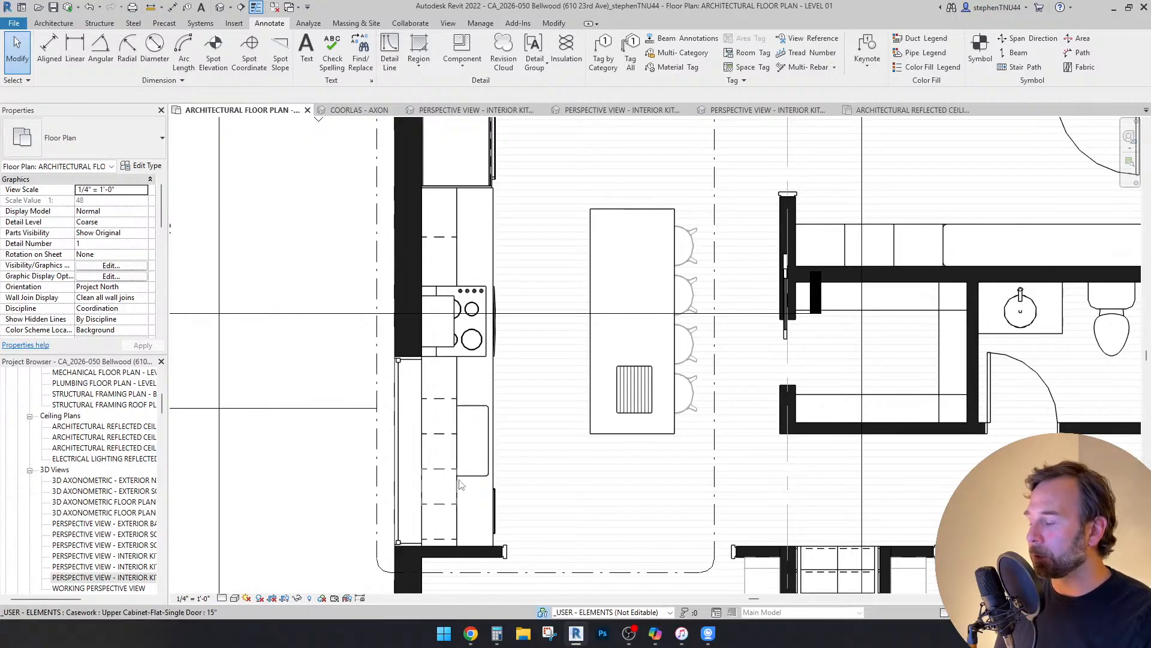
{"action": "scroll", "coordinate": [461, 484], "scroll_direction": "down", "scroll_amount": 1}
{"action": "scroll", "coordinate": [420, 471], "scroll_direction": "up", "scroll_amount": 1}
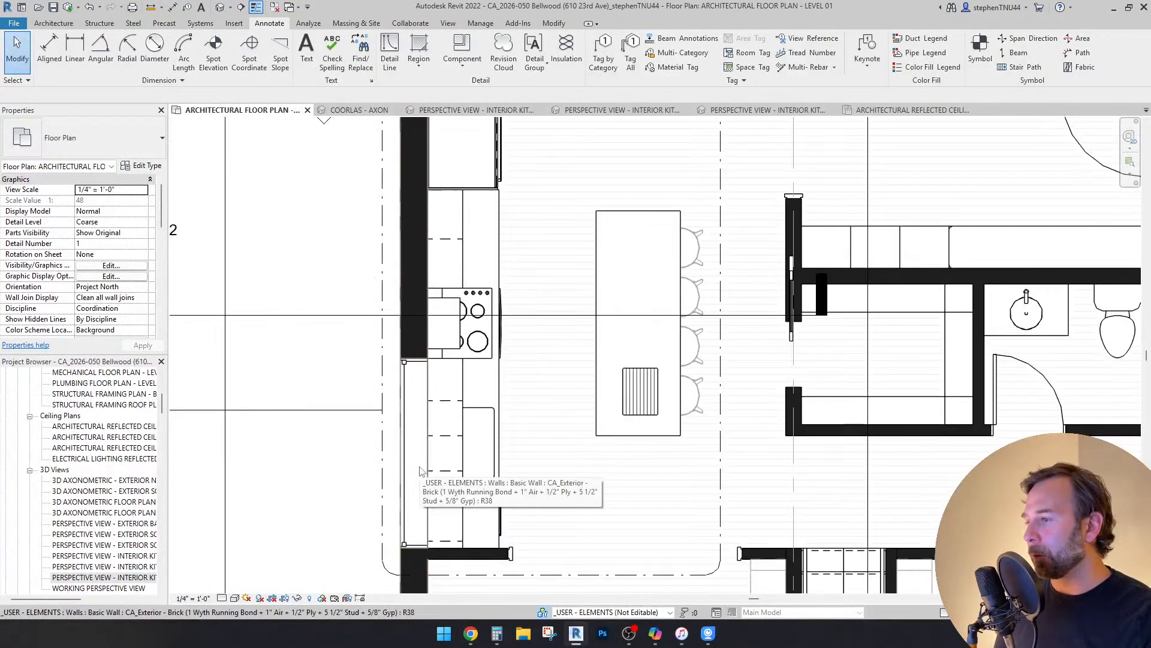
{"action": "scroll", "coordinate": [406, 374], "scroll_direction": "up", "scroll_amount": 3}
{"action": "left_click", "coordinate": [404, 363]}
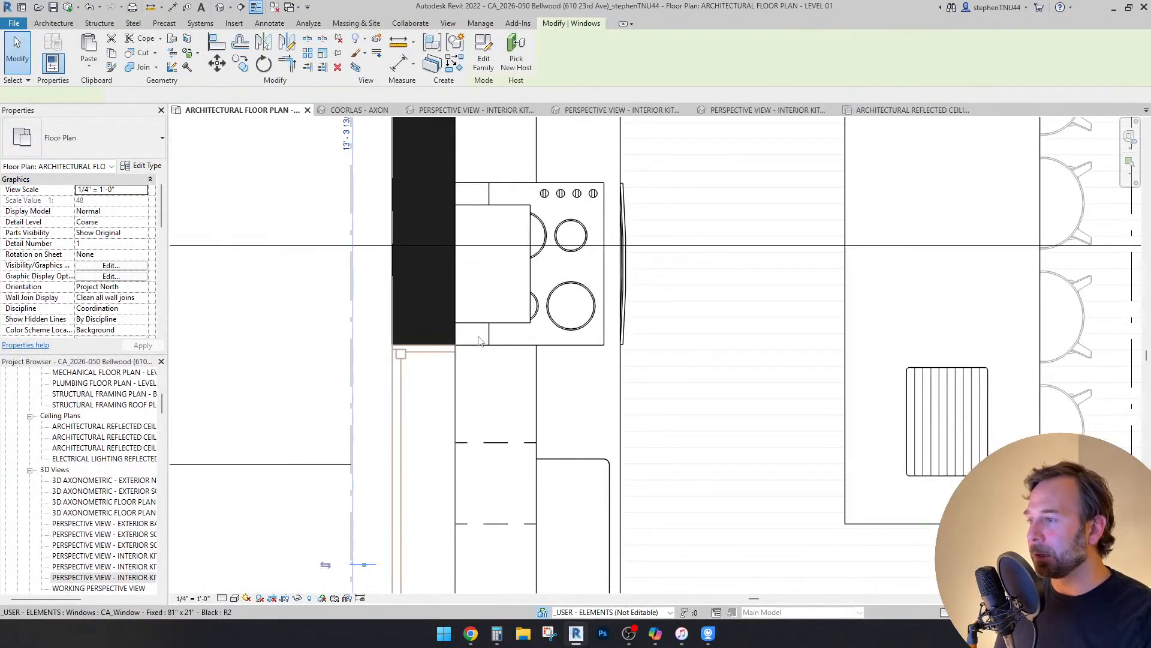
{"action": "scroll", "coordinate": [477, 340], "scroll_direction": "down", "scroll_amount": 3}
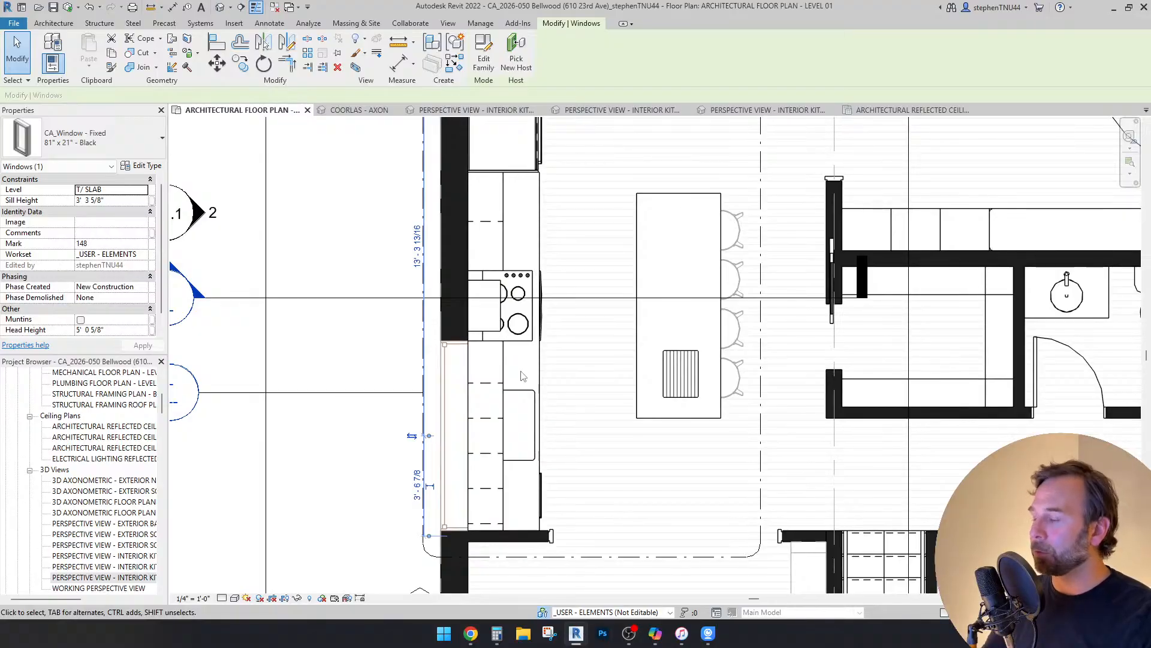
{"action": "scroll", "coordinate": [547, 377], "scroll_direction": "down", "scroll_amount": 1}
{"action": "key", "text": "Escape"}
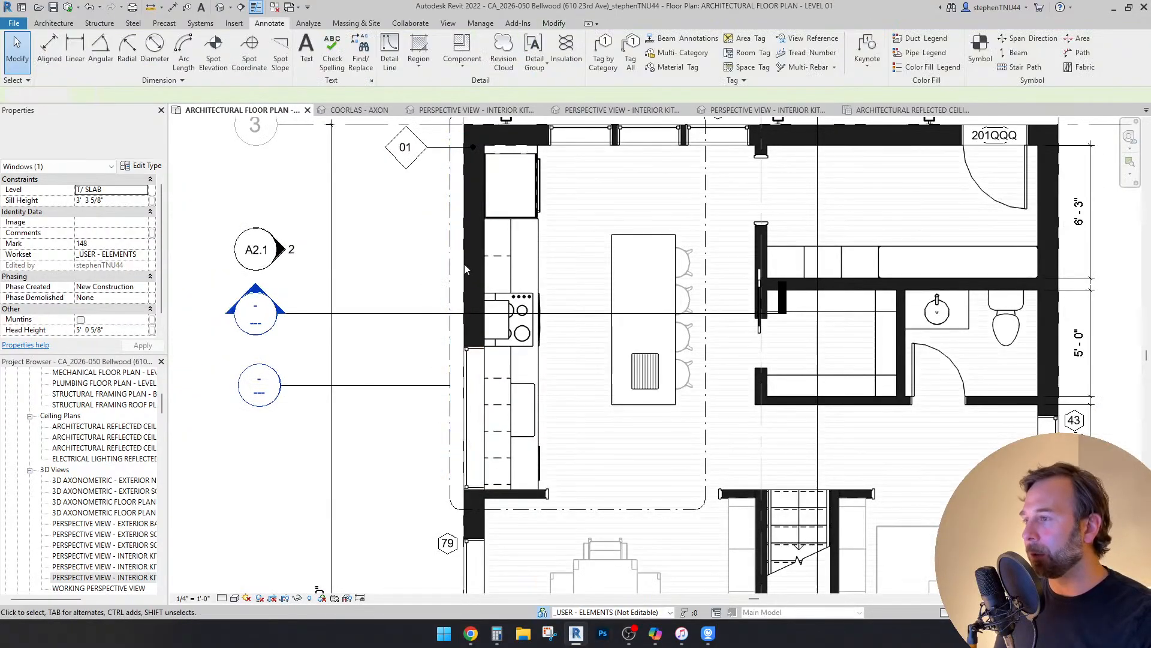
Step: Examine the rear, left and front facade windows in the COORLAS - AXON 3D view
{"action": "left_click", "coordinate": [368, 111]}
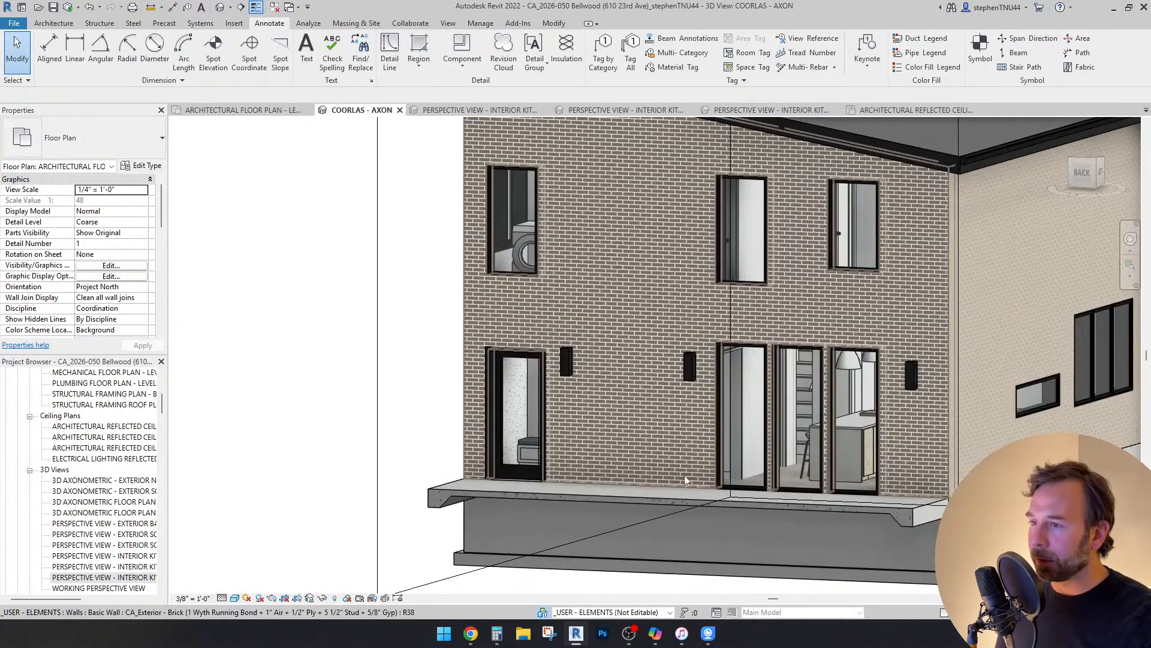
{"action": "middle_click_drag", "start_coordinate": [668, 466], "coordinate": [722, 415], "text": "shift"}
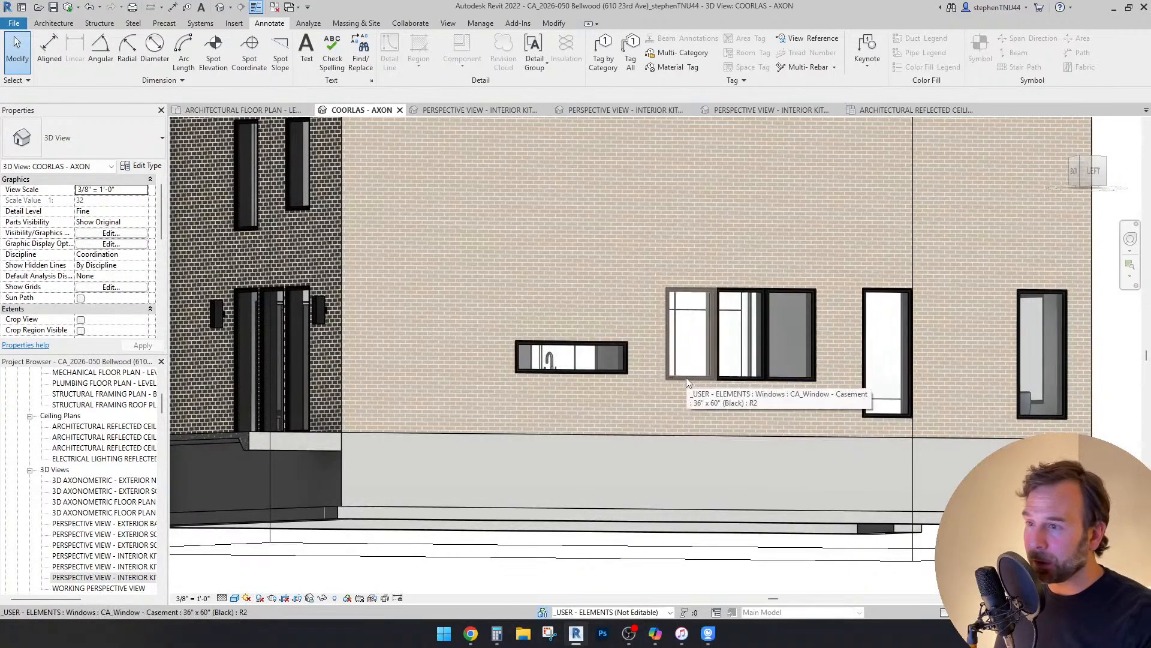
{"action": "middle_click_drag", "start_coordinate": [886, 401], "coordinate": [636, 430], "text": "shift"}
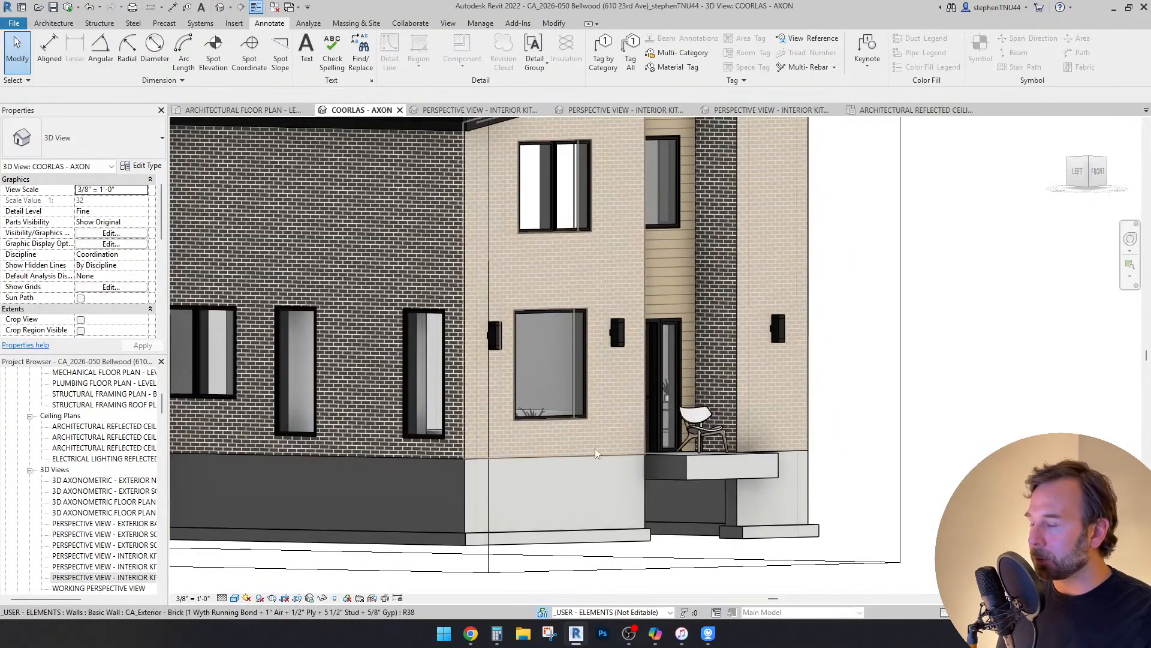
{"action": "middle_click_drag", "start_coordinate": [558, 470], "coordinate": [663, 467]}
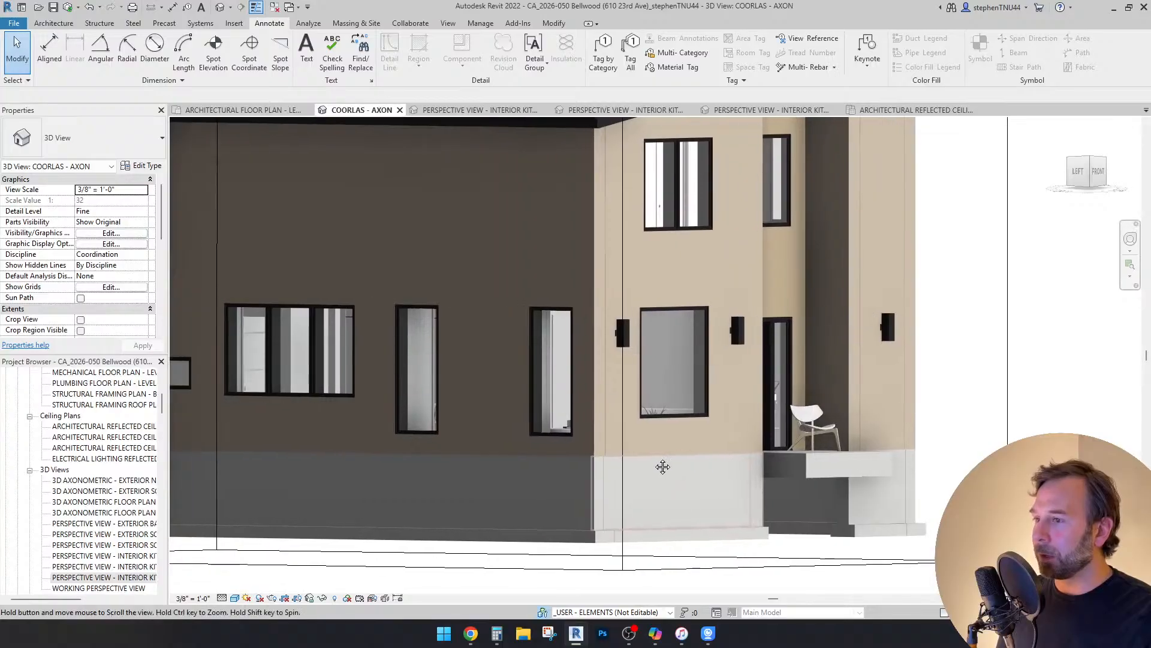
{"action": "scroll", "coordinate": [654, 459], "scroll_direction": "down", "scroll_amount": 1}
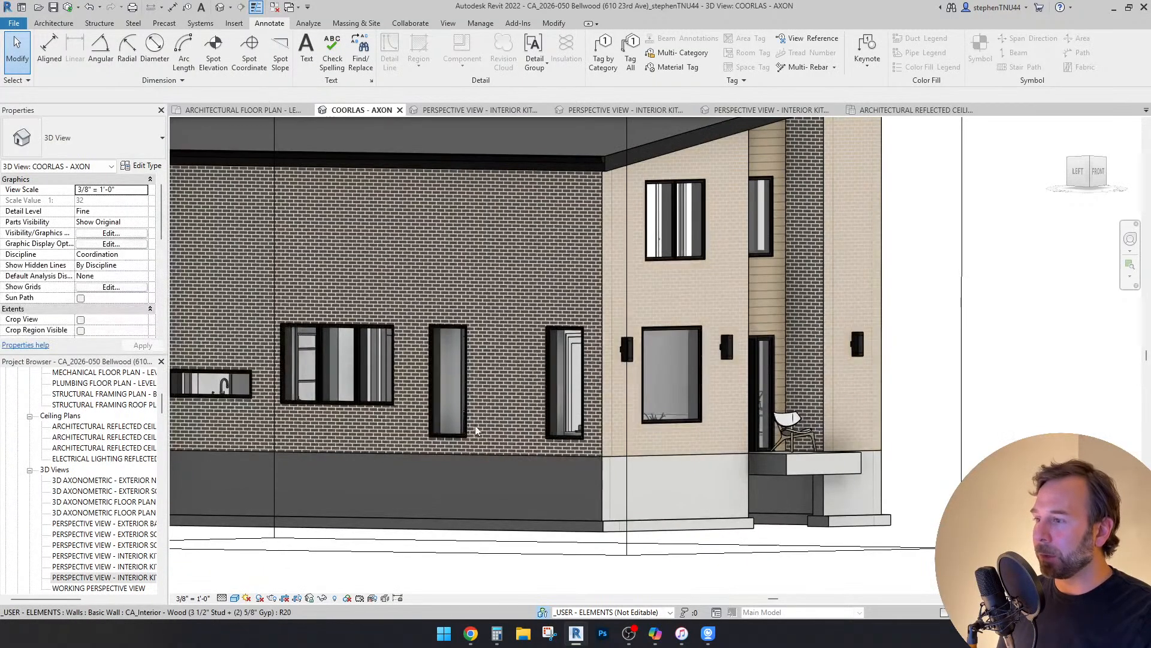
{"action": "mouse_move", "coordinate": [641, 478]}
{"action": "middle_mouse_down", "text": "shift"}
{"action": "mouse_move", "coordinate": [815, 468]}
{"action": "mouse_move", "coordinate": [739, 469]}
{"action": "middle_mouse_up", "text": "shift"}
{"action": "left_click", "coordinate": [686, 406]}
{"action": "mouse_move", "coordinate": [629, 485]}
{"action": "middle_mouse_down", "text": "shift"}
{"action": "mouse_move", "coordinate": [689, 476]}
{"action": "mouse_move", "coordinate": [673, 470]}
{"action": "mouse_move", "coordinate": [751, 478]}
{"action": "mouse_move", "coordinate": [672, 474]}
{"action": "middle_mouse_up", "text": "shift"}
{"action": "key", "text": "Escape"}
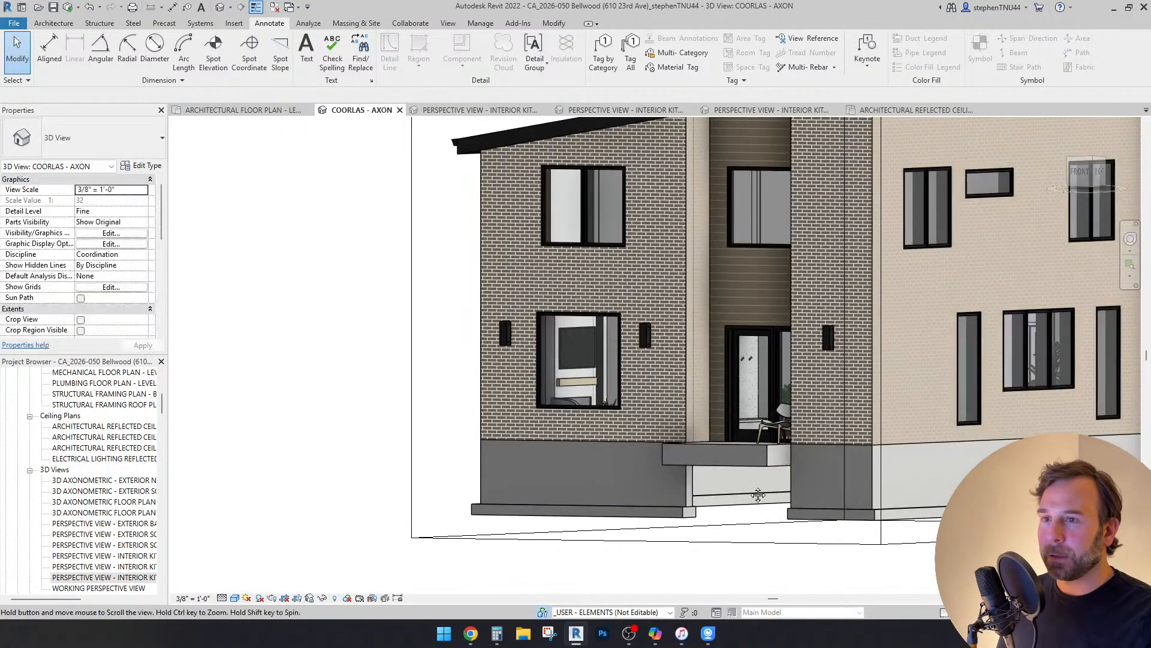
Step: Inspect the upper-floor casement window nearest the front corner on the house's right side wall
{"action": "scroll", "coordinate": [710, 484], "scroll_direction": "down", "scroll_amount": 5}
{"action": "scroll", "coordinate": [736, 198], "scroll_direction": "up", "scroll_amount": 8}
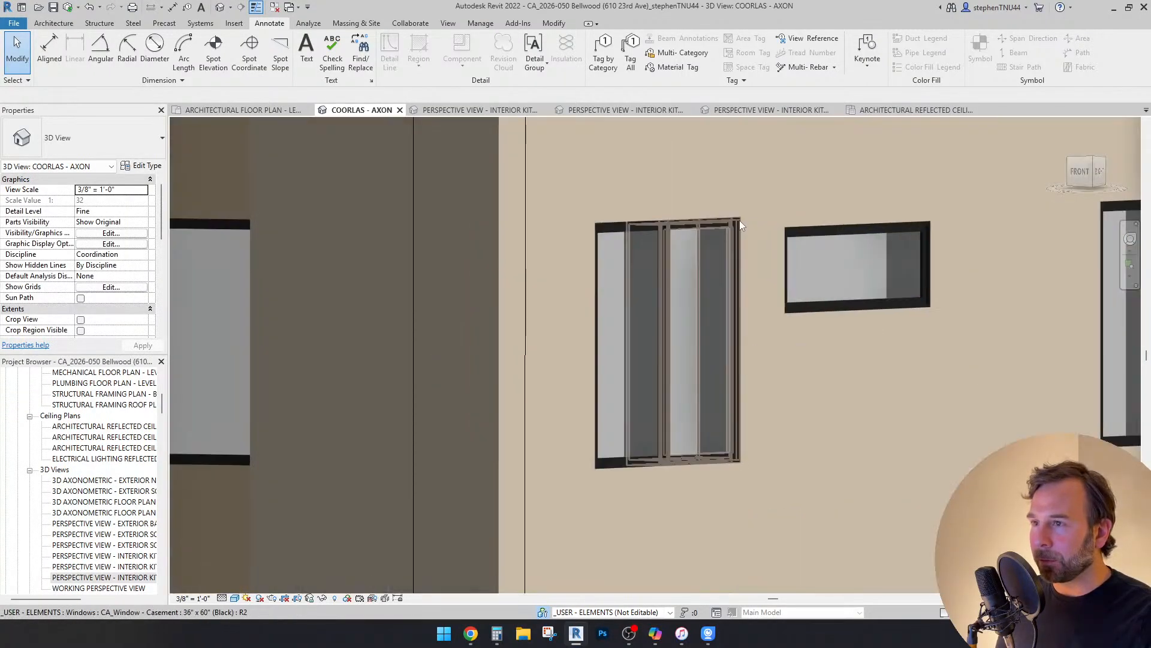
{"action": "left_click", "coordinate": [732, 236]}
{"action": "scroll", "coordinate": [657, 279], "scroll_direction": "down", "scroll_amount": 2}
{"action": "scroll", "coordinate": [658, 278], "scroll_direction": "down", "scroll_amount": 4}
{"action": "left_click", "coordinate": [324, 167]}
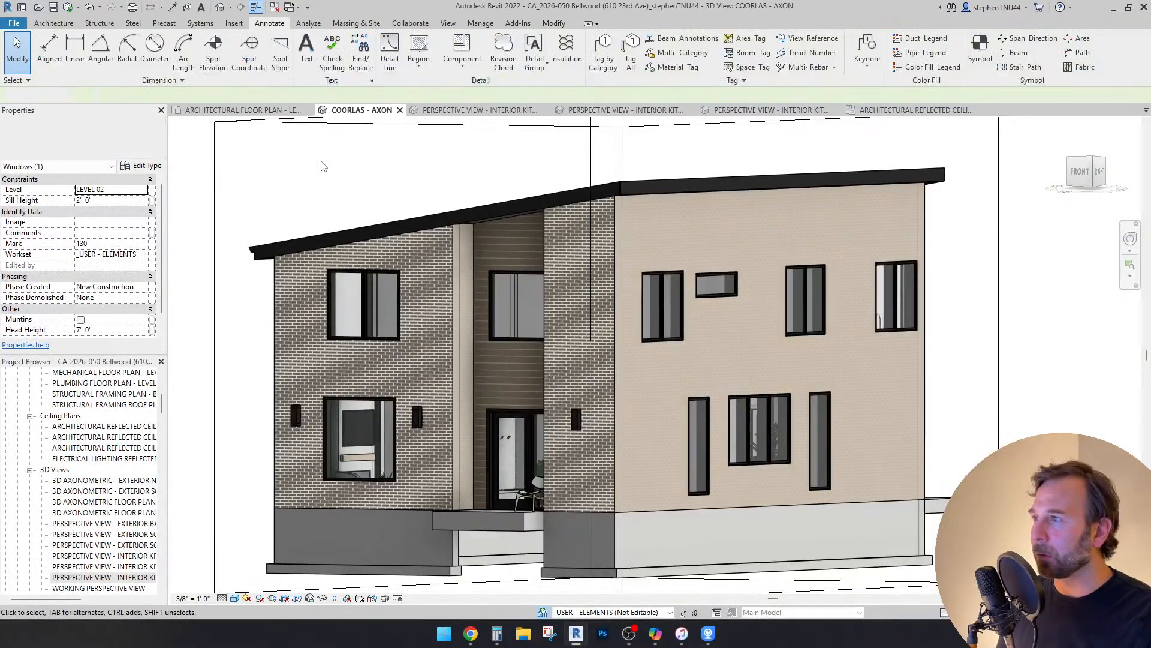
Step: Open the north architectural elevation from its elevation marker behind the house on the Level 01 floor plan
{"action": "left_click", "coordinate": [239, 110]}
{"action": "middle_click_drag", "start_coordinate": [616, 271], "coordinate": [589, 388]}
{"action": "scroll", "coordinate": [584, 365], "scroll_direction": "down", "scroll_amount": 1}
{"action": "scroll", "coordinate": [563, 243], "scroll_direction": "up", "scroll_amount": 2}
{"action": "double_click", "coordinate": [562, 246]}
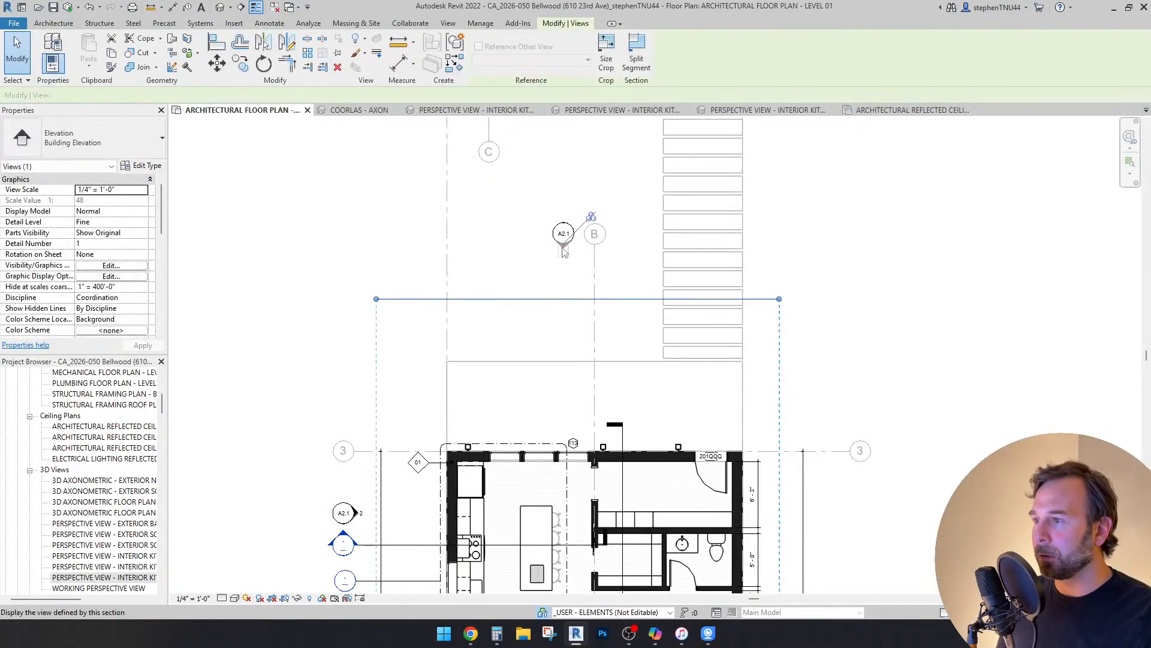
{"action": "right_click", "coordinate": [564, 247]}
{"action": "left_click", "coordinate": [604, 307]}
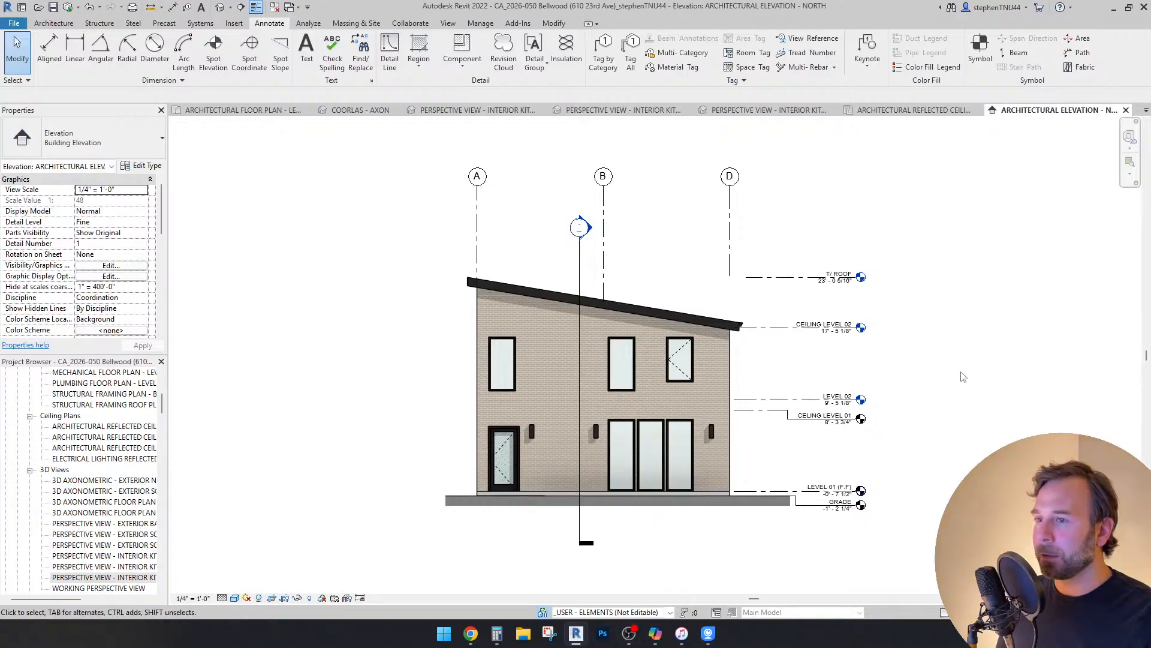
Step: Align the centre of the 36" x 72" fixed upper window with the centre of the door below on the north elevation
{"action": "scroll", "coordinate": [653, 469], "scroll_direction": "up", "scroll_amount": 3}
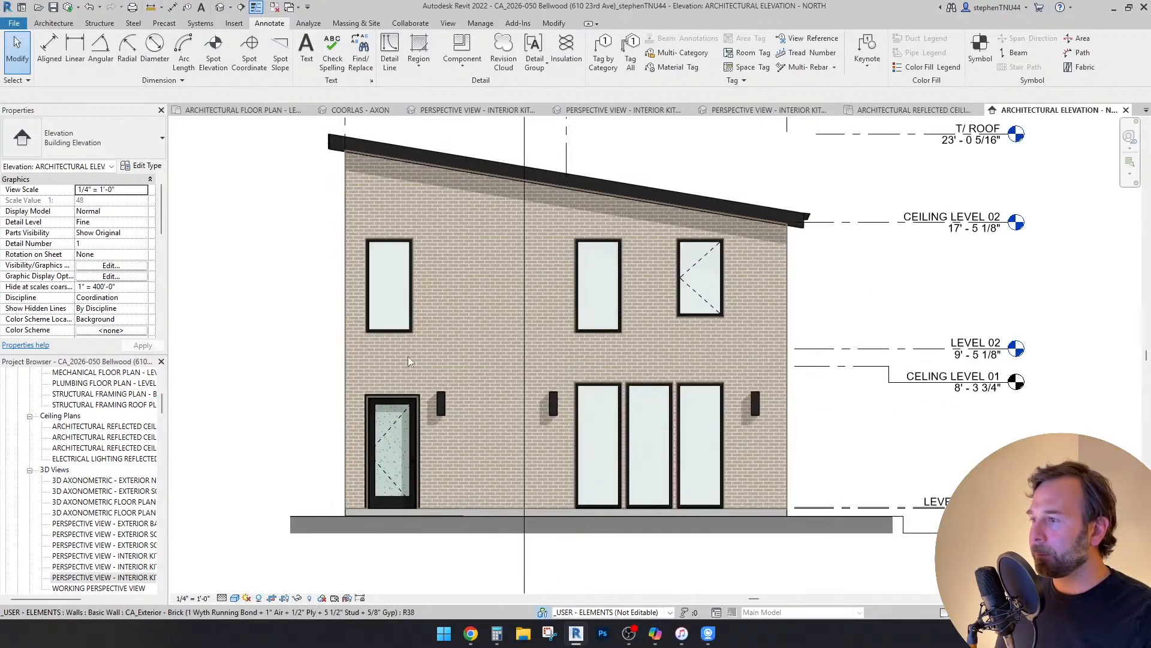
{"action": "left_click", "coordinate": [562, 22]}
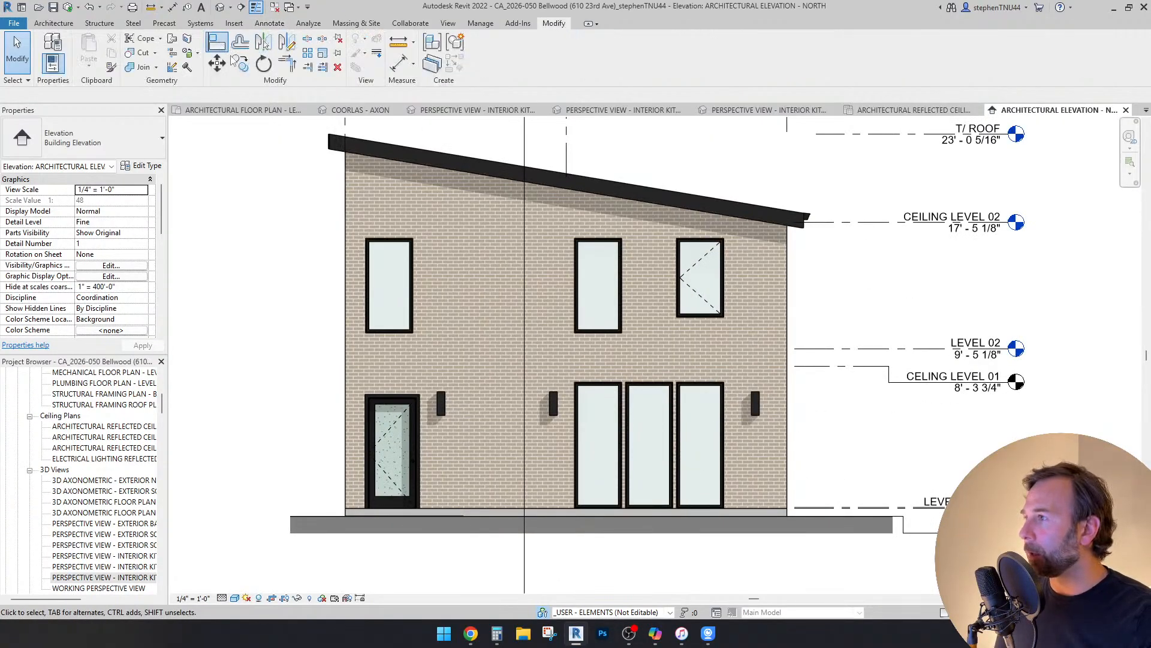
{"action": "left_click", "coordinate": [391, 419]}
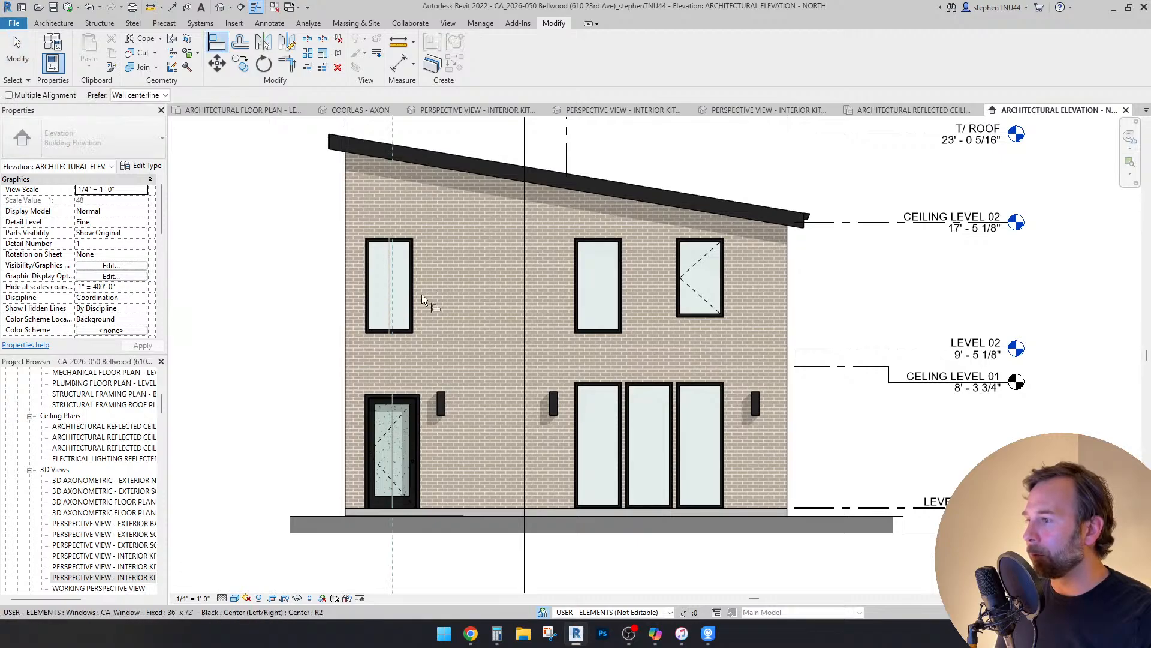
{"action": "left_click", "coordinate": [408, 293]}
Step: Open the Level 02 architectural floor plan at Bedroom 04
{"action": "left_click_drag", "start_coordinate": [164, 405], "coordinate": [162, 377]}
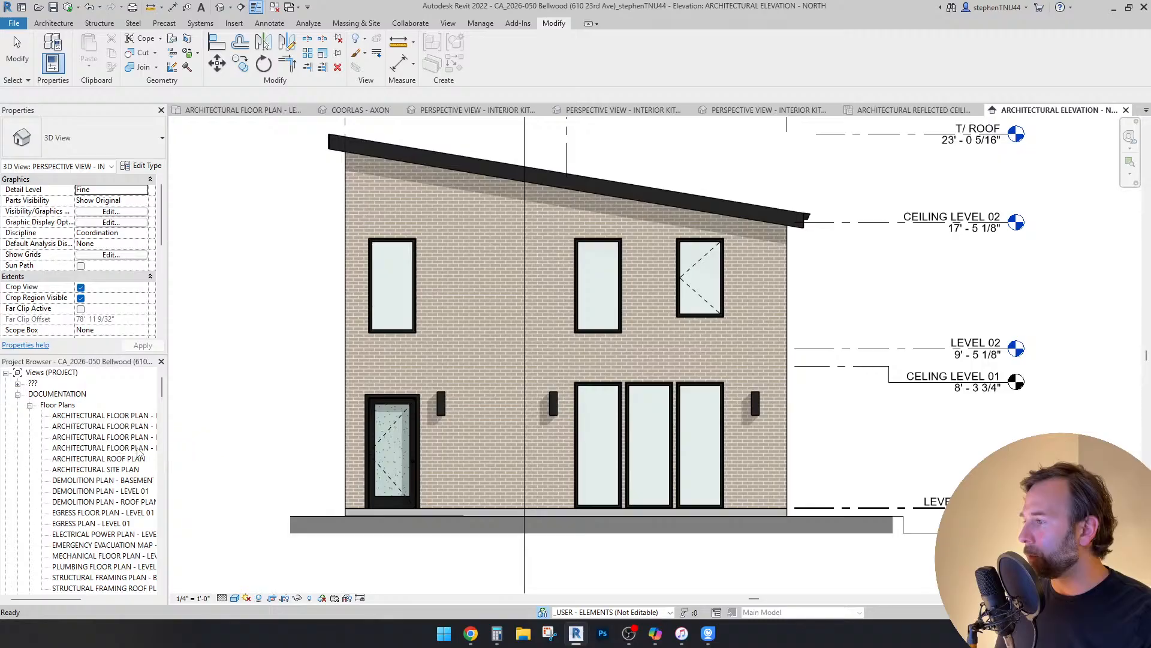
{"action": "double_click", "coordinate": [139, 449]}
{"action": "scroll", "coordinate": [585, 305], "scroll_direction": "up", "scroll_amount": 5}
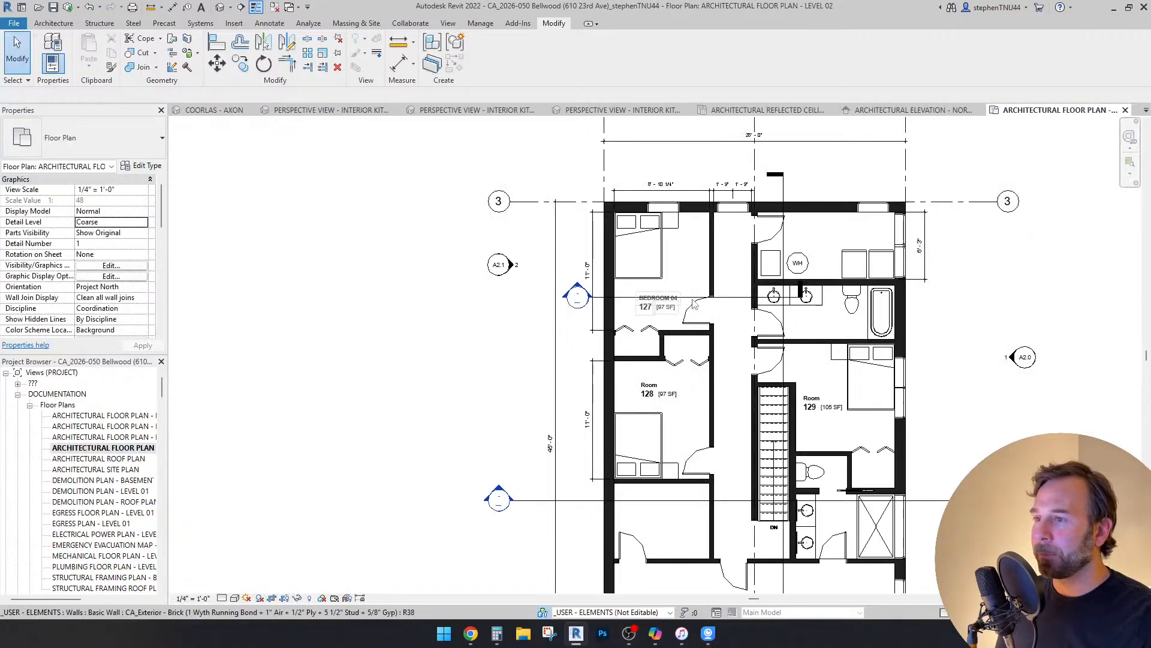
{"action": "scroll", "coordinate": [542, 307], "scroll_direction": "up", "scroll_amount": 2}
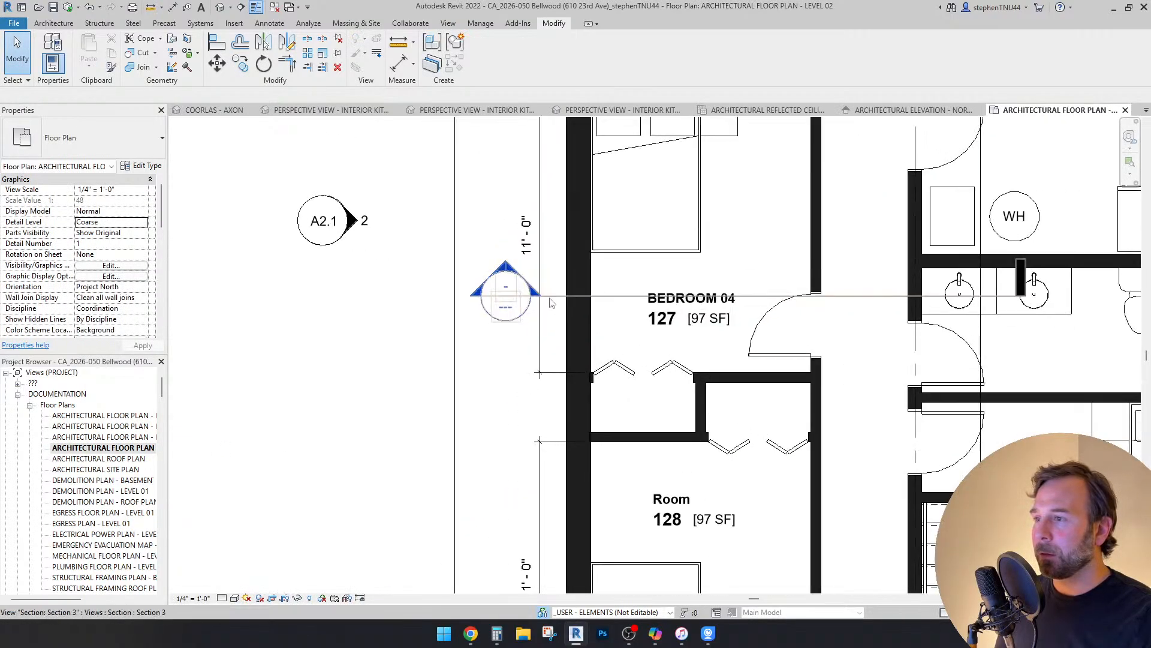
Step: Move the section head beside Bedroom 04 outward in line with the A2.1 elevation marker and shift the room tag below the section line
{"action": "left_click", "coordinate": [533, 299]}
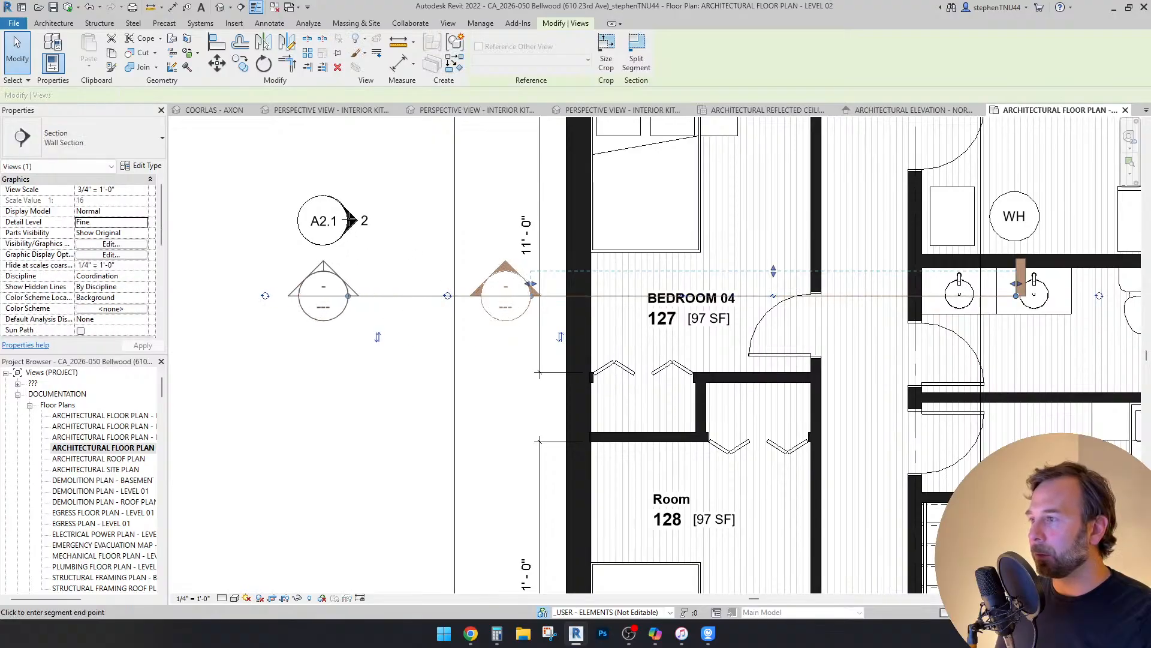
{"action": "scroll", "coordinate": [436, 254], "scroll_direction": "down", "scroll_amount": 2}
{"action": "left_click", "coordinate": [597, 299]}
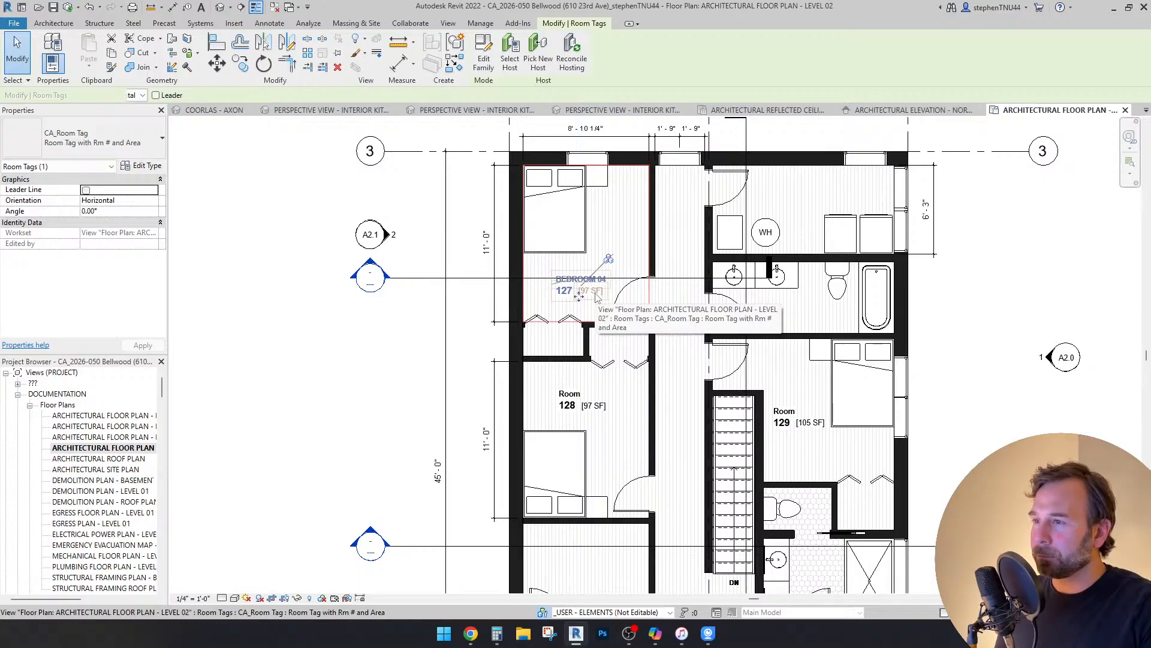
{"action": "key", "text": "Escape"}
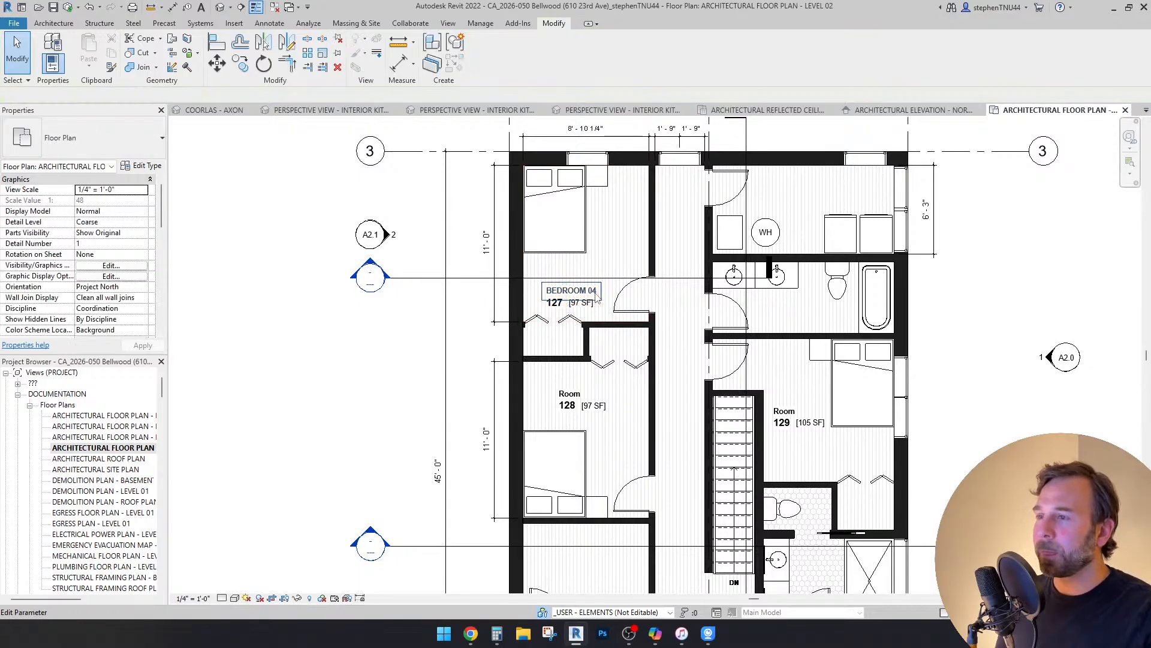
Step: Check the position of Bedroom 04's rear window against the bed and the 18x18 bedside table
{"action": "scroll", "coordinate": [626, 289], "scroll_direction": "up", "scroll_amount": 1}
{"action": "middle_click_drag", "start_coordinate": [630, 298], "coordinate": [554, 374]}
{"action": "scroll", "coordinate": [542, 232], "scroll_direction": "up", "scroll_amount": 1}
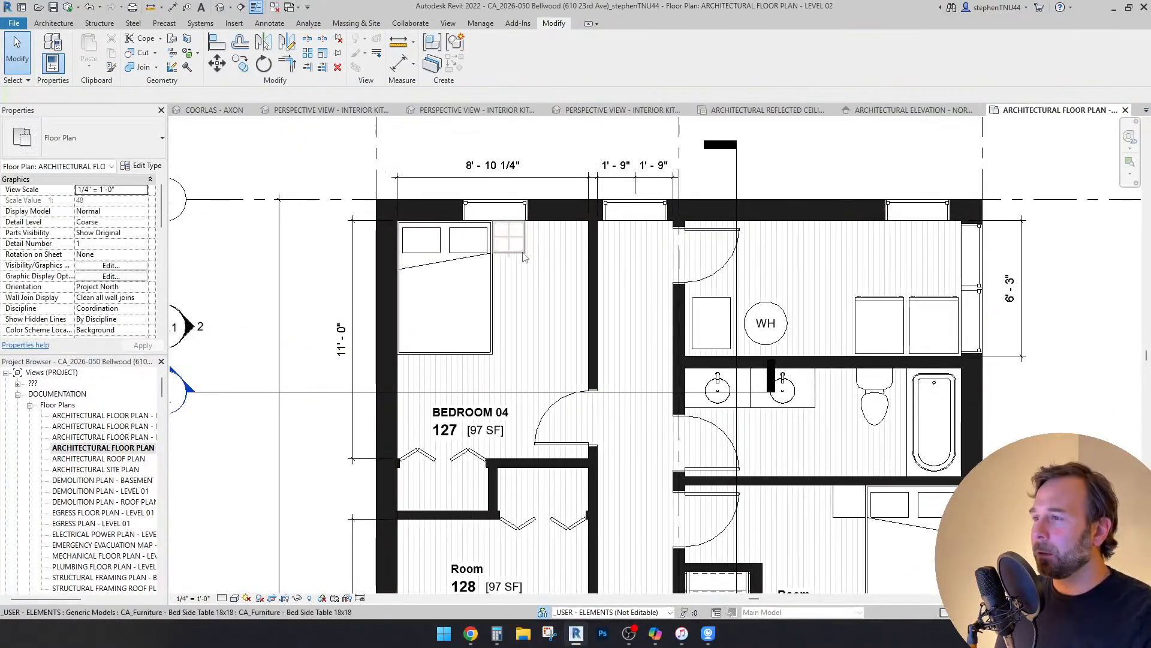
{"action": "left_click", "coordinate": [491, 231]}
{"action": "scroll", "coordinate": [498, 222], "scroll_direction": "up", "scroll_amount": 1}
{"action": "middle_click_drag", "start_coordinate": [679, 270], "coordinate": [619, 282]}
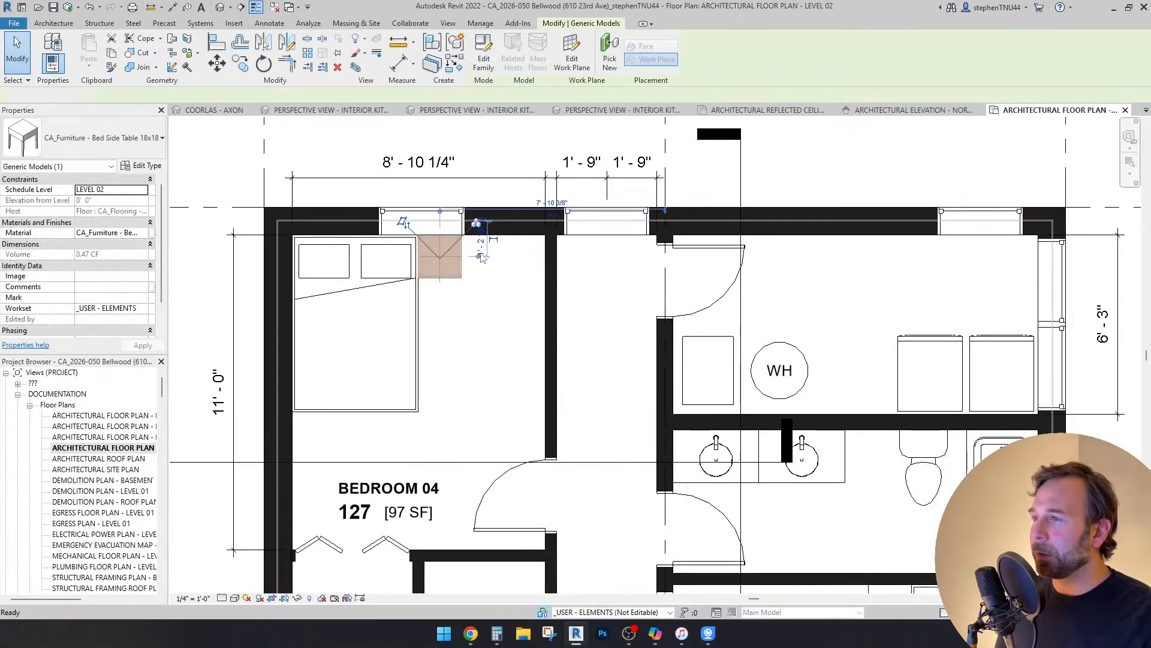
{"action": "key", "text": "Escape"}
{"action": "middle_click_drag", "start_coordinate": [405, 299], "coordinate": [501, 284]}
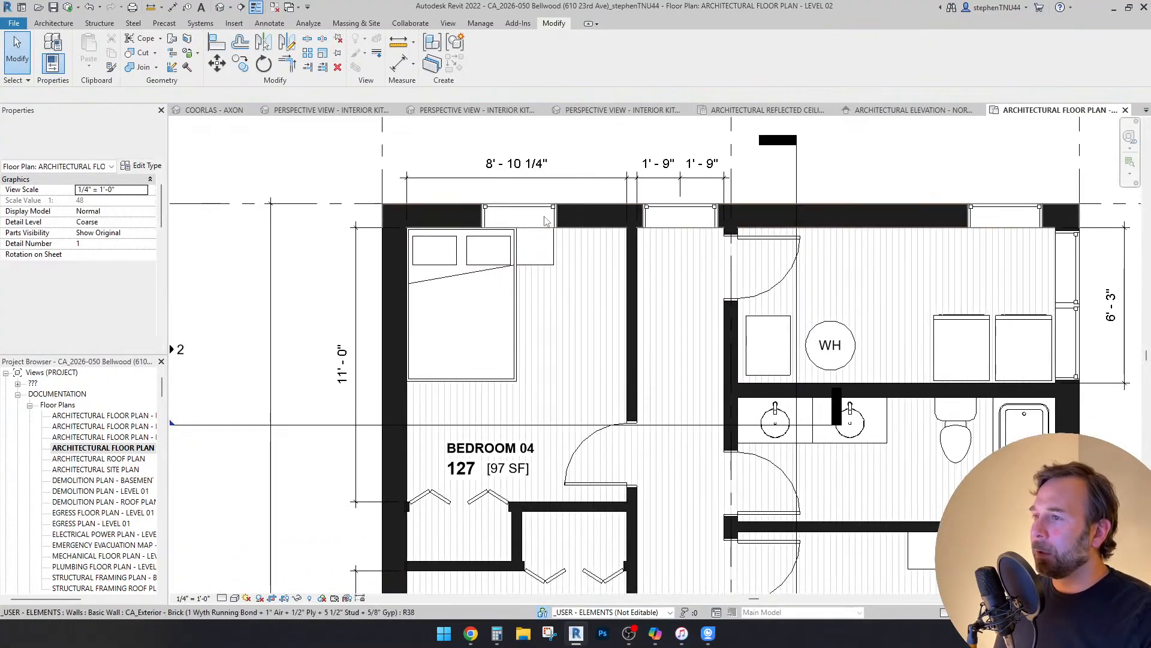
{"action": "scroll", "coordinate": [534, 214], "scroll_direction": "up", "scroll_amount": 1}
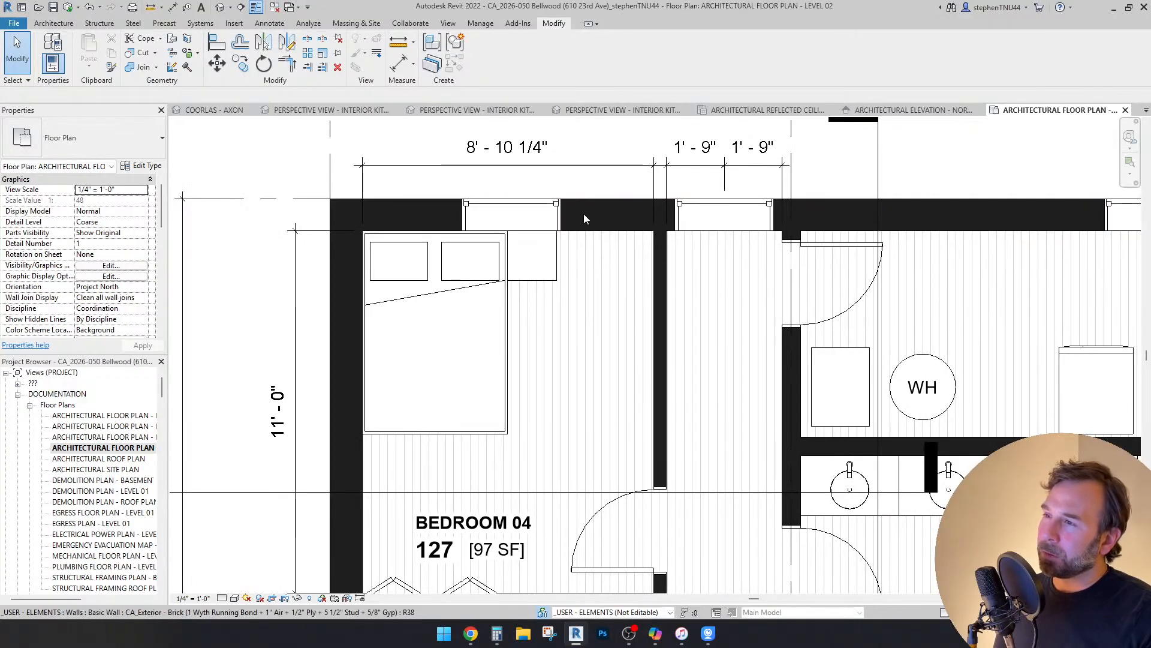
Step: Delete the two adjoining 36" x 60" casement windows from the laundry room's side wall beside the washing machines
{"action": "scroll", "coordinate": [584, 217], "scroll_direction": "down", "scroll_amount": 2}
{"action": "middle_click_drag", "start_coordinate": [962, 214], "coordinate": [832, 216]}
{"action": "scroll", "coordinate": [832, 216], "scroll_direction": "up", "scroll_amount": 1}
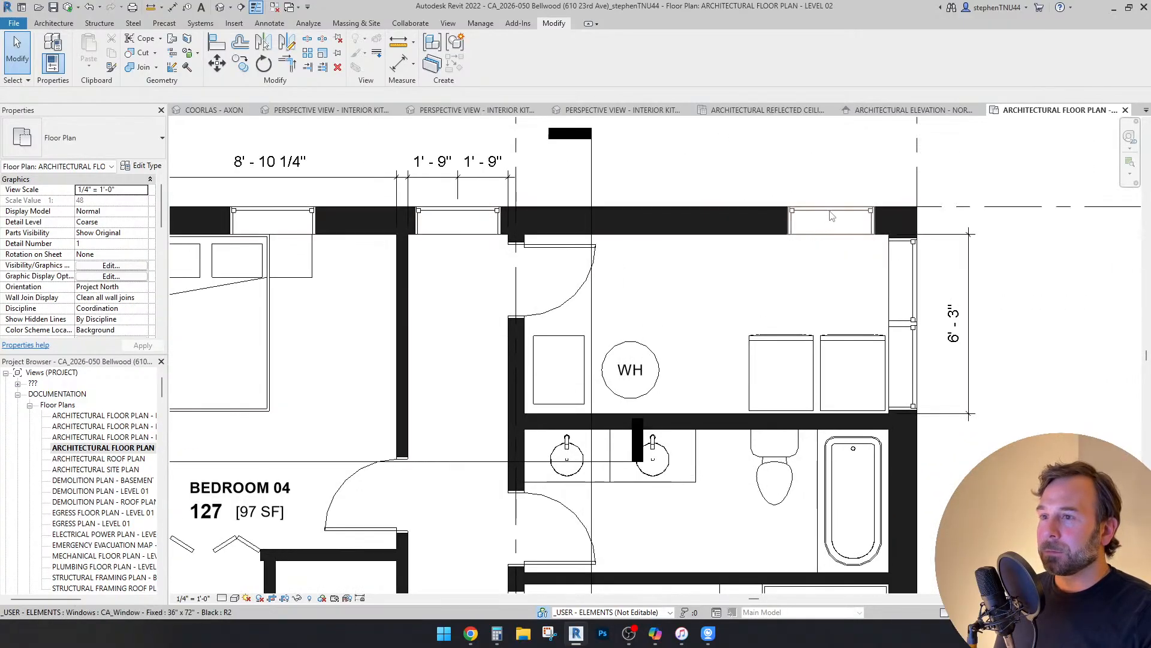
{"action": "scroll", "coordinate": [832, 227], "scroll_direction": "down", "scroll_amount": 1}
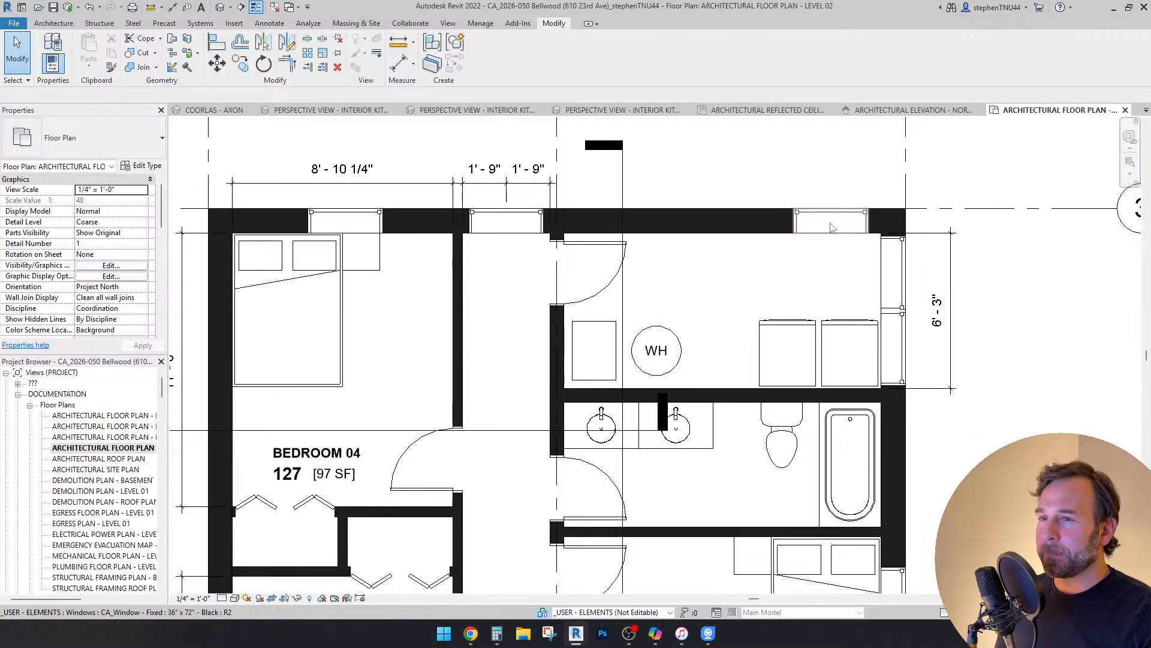
{"action": "scroll", "coordinate": [831, 236], "scroll_direction": "up", "scroll_amount": 1}
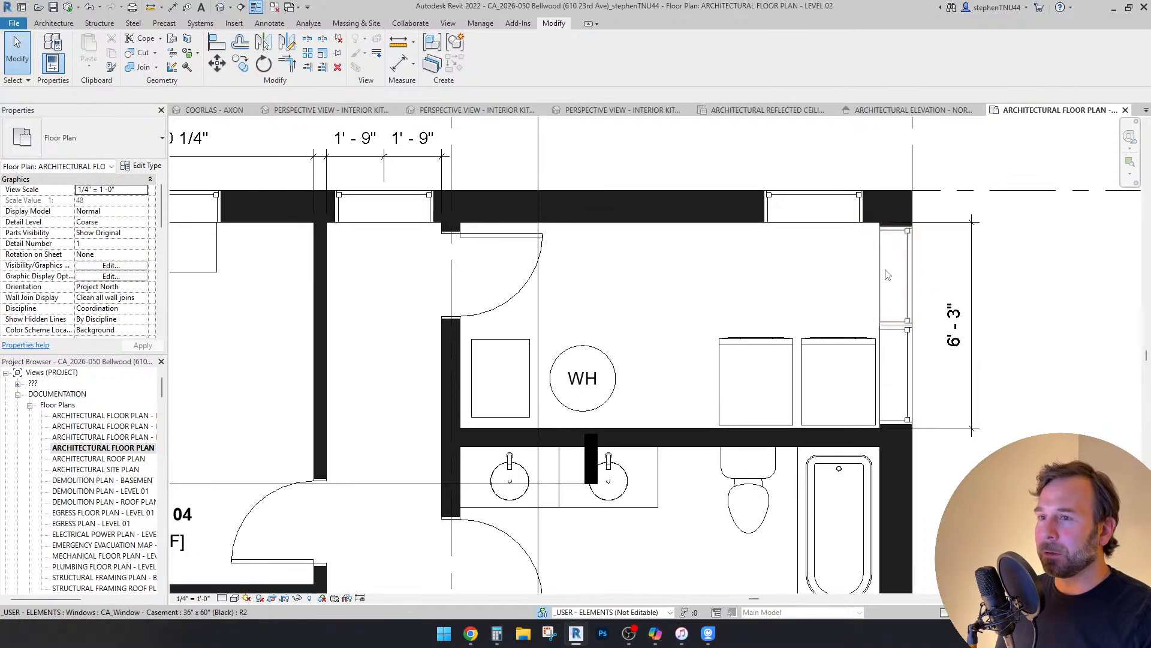
{"action": "left_click", "coordinate": [909, 360]}
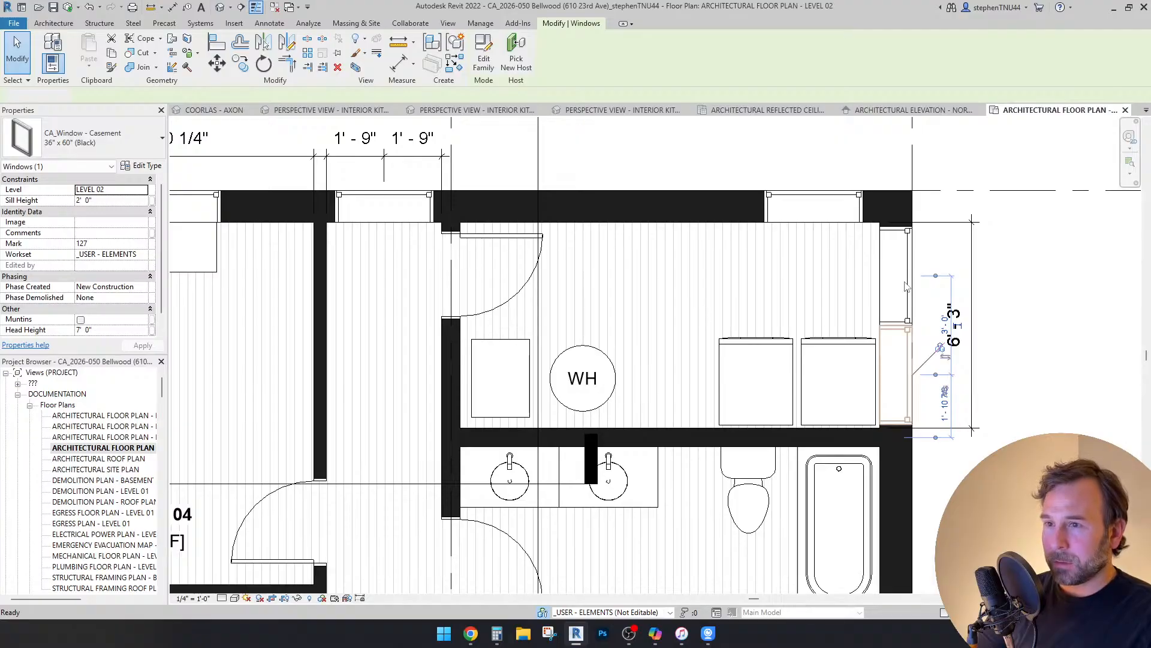
{"action": "key", "text": "Escape"}
{"action": "key", "text": "Delete"}
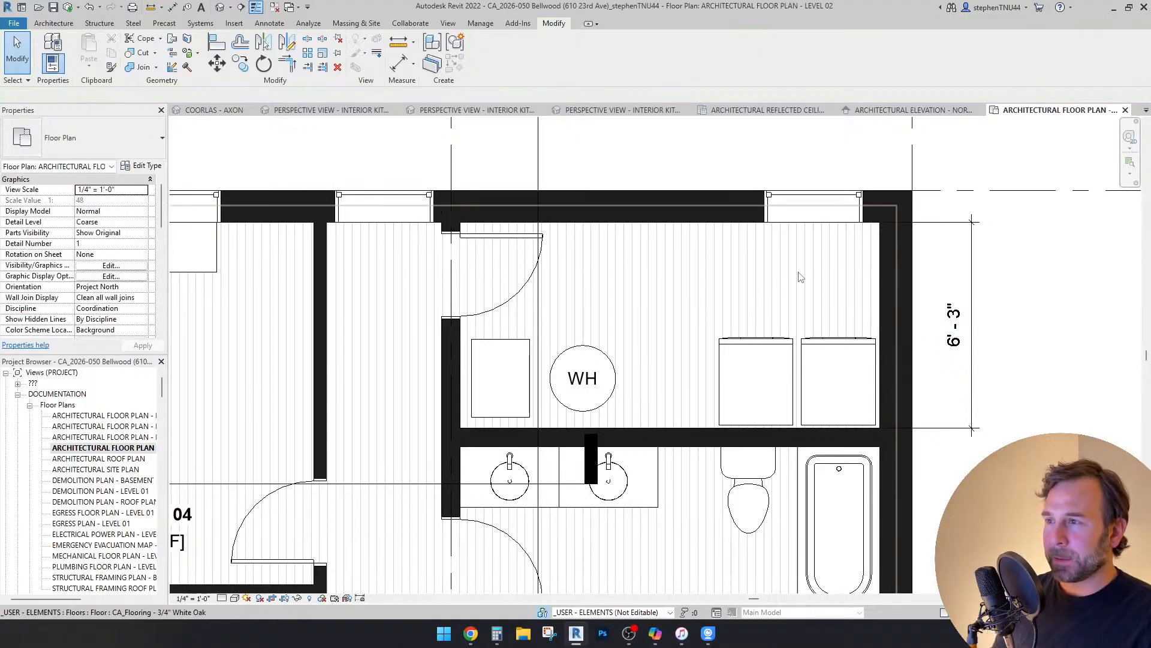
{"action": "scroll", "coordinate": [801, 277], "scroll_direction": "down", "scroll_amount": 1}
Step: Examine the kitchen-side wall and rear corner from outside in the Interior Kitchen Island Copy 1 Copy 1 perspective view
{"action": "left_click", "coordinate": [670, 113]}
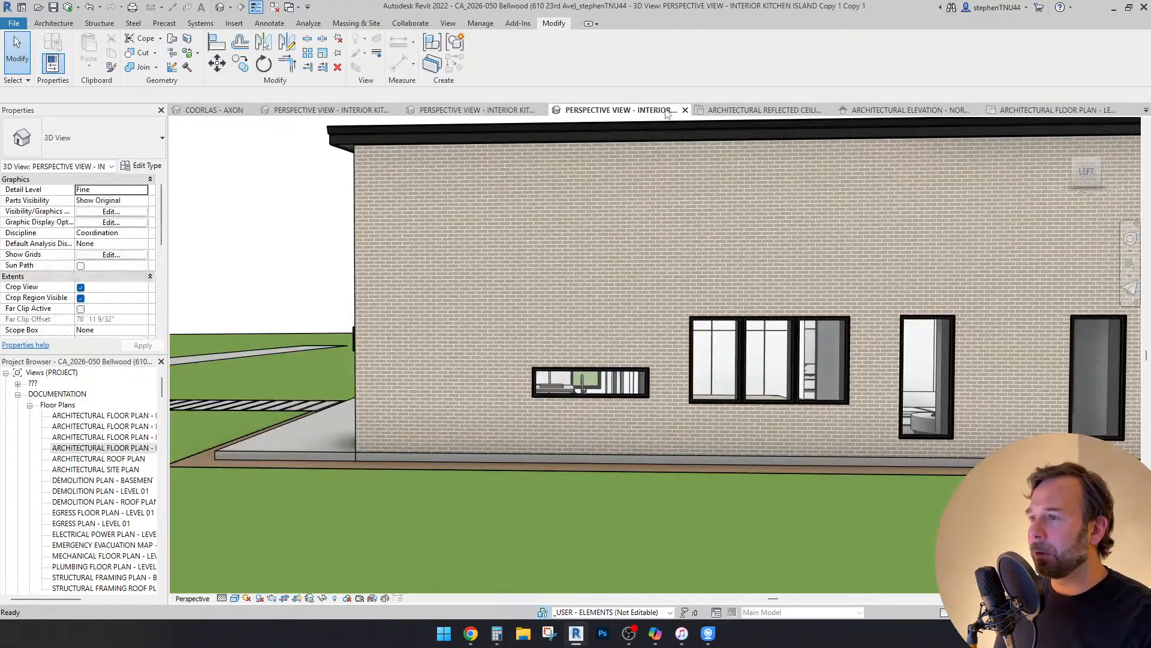
{"action": "key", "text": "shift+w"}
{"action": "left_click_drag", "start_coordinate": [558, 376], "coordinate": [654, 400]}
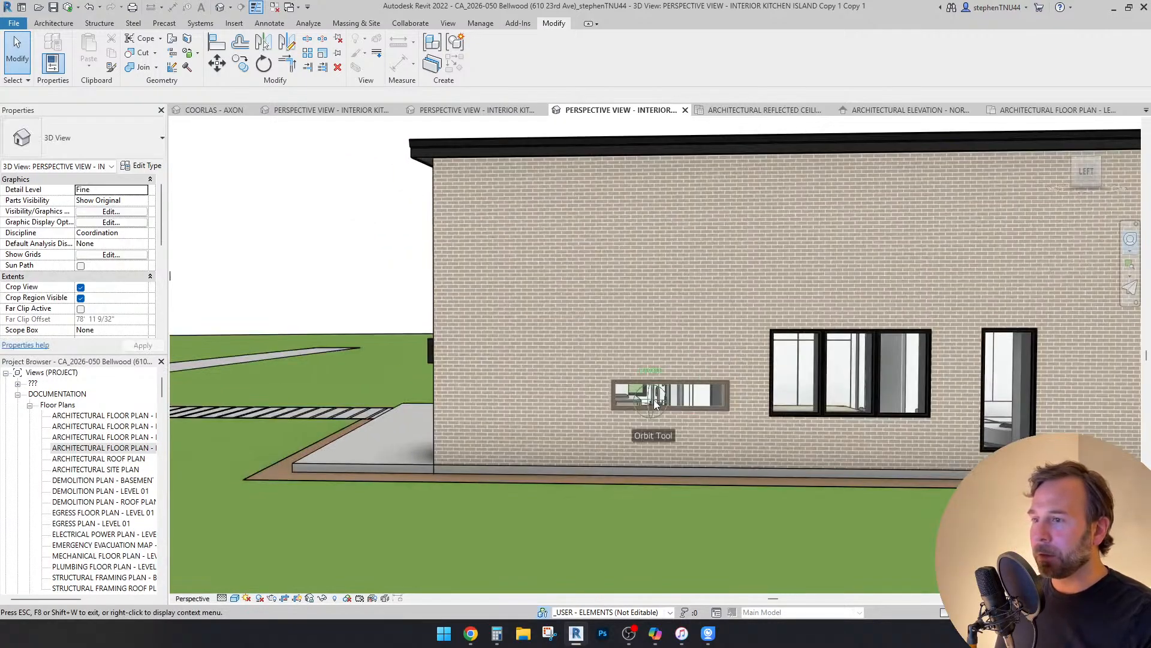
{"action": "left_click_drag", "start_coordinate": [604, 360], "coordinate": [781, 412]}
{"action": "scroll", "coordinate": [772, 408], "scroll_direction": "down", "scroll_amount": 5}
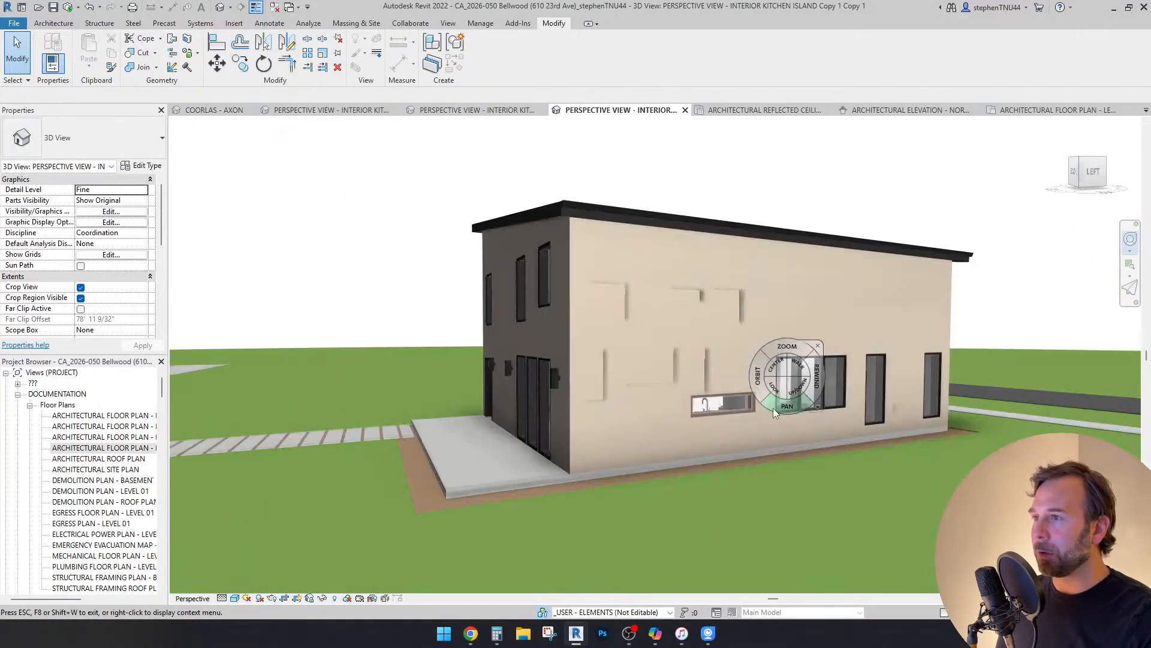
Step: Walk the perspective camera along the upper-floor hallway and inspect the hallway window and the laundry room entrance
{"action": "left_click_drag", "start_coordinate": [746, 387], "coordinate": [905, 487]}
{"action": "mouse_move", "coordinate": [765, 488]}
{"action": "left_mouse_down"}
{"action": "mouse_move", "coordinate": [788, 490]}
{"action": "mouse_move", "coordinate": [778, 408]}
{"action": "mouse_move", "coordinate": [742, 382]}
{"action": "mouse_move", "coordinate": [635, 445]}
{"action": "mouse_move", "coordinate": [643, 479]}
{"action": "mouse_move", "coordinate": [599, 497]}
{"action": "mouse_move", "coordinate": [412, 514]}
{"action": "mouse_move", "coordinate": [908, 507]}
{"action": "mouse_move", "coordinate": [771, 491]}
{"action": "left_mouse_up"}
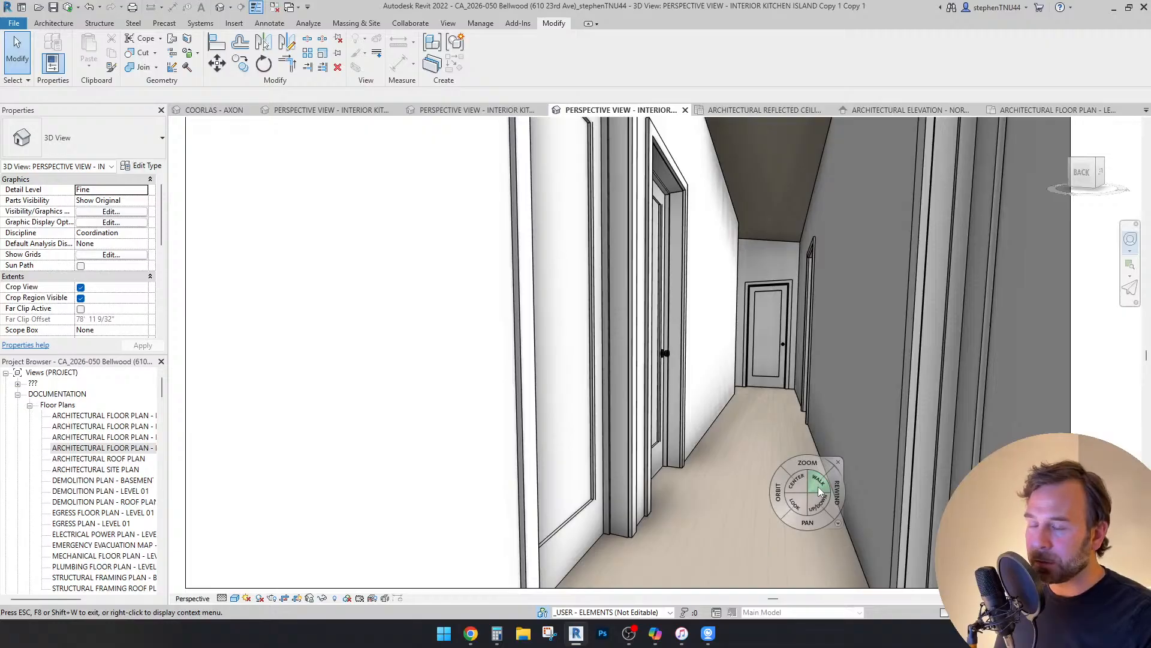
{"action": "left_click_drag", "start_coordinate": [633, 506], "coordinate": [435, 519]}
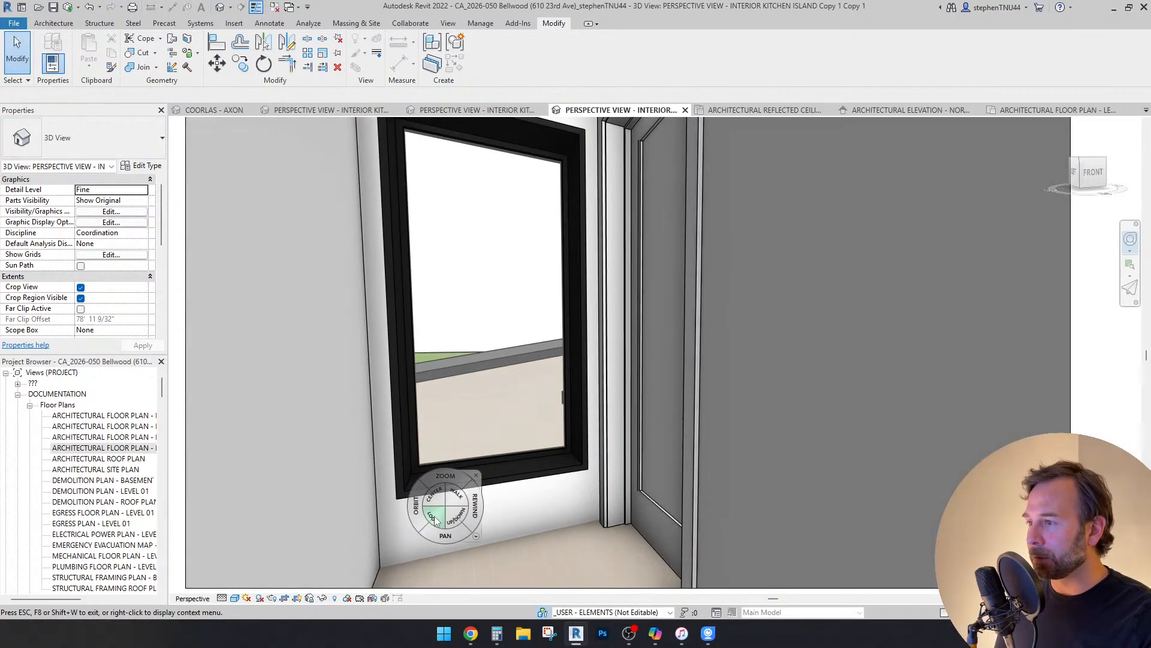
{"action": "left_click_drag", "start_coordinate": [656, 499], "coordinate": [824, 475]}
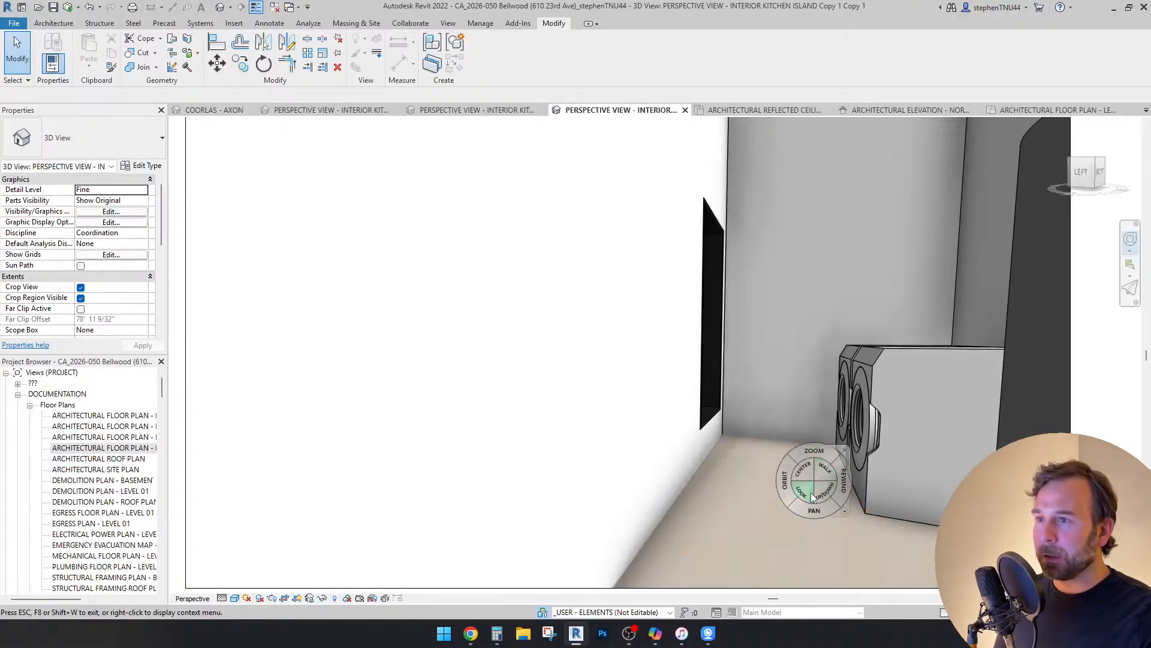
{"action": "left_click_drag", "start_coordinate": [806, 498], "coordinate": [1127, 524]}
{"action": "mouse_move", "coordinate": [198, 505]}
{"action": "left_mouse_down"}
{"action": "mouse_move", "coordinate": [508, 505]}
{"action": "mouse_move", "coordinate": [523, 566]}
{"action": "mouse_move", "coordinate": [436, 575]}
{"action": "mouse_move", "coordinate": [231, 520]}
{"action": "mouse_move", "coordinate": [938, 488]}
{"action": "left_mouse_up"}
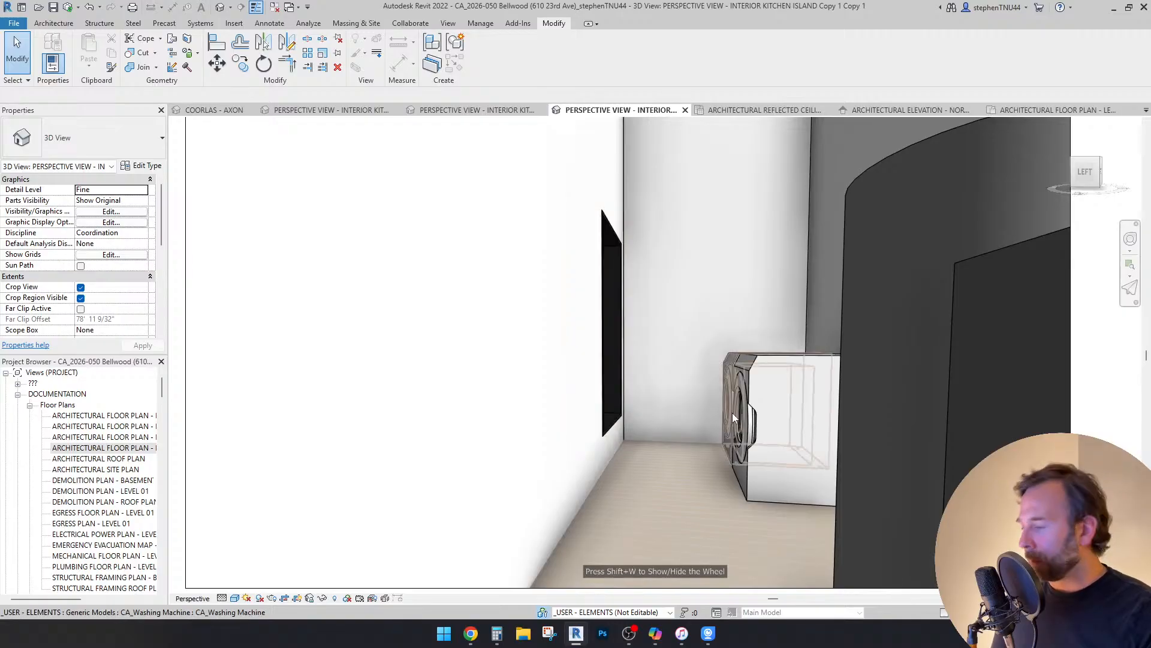
Step: Inspect the laundry room's interior, including the rear window, washing machines and water heater, from several angles
{"action": "key", "text": "shift+w"}
{"action": "left_click_drag", "start_coordinate": [656, 499], "coordinate": [733, 504]}
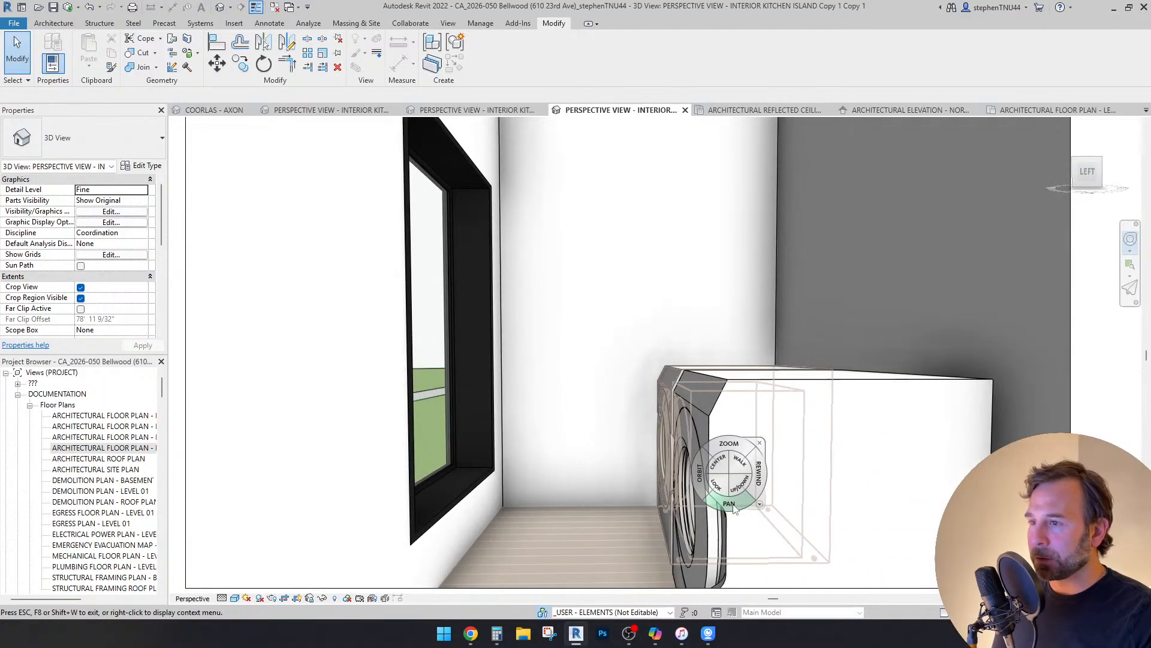
{"action": "key", "text": "shift+w"}
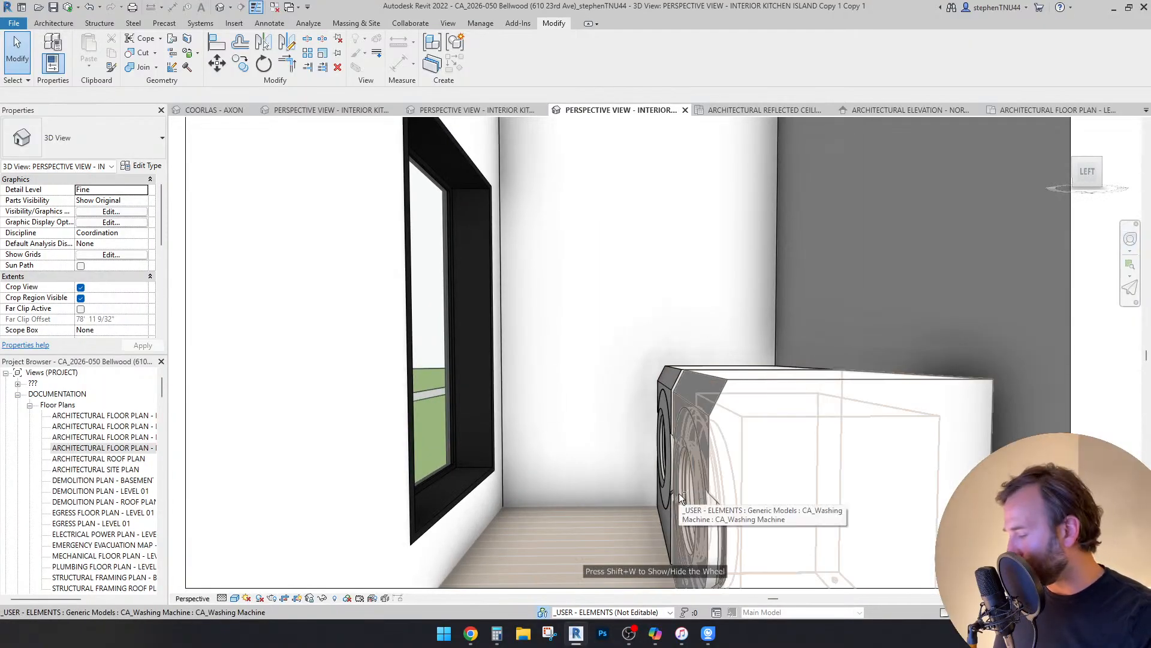
{"action": "key", "text": "shift+w"}
{"action": "mouse_move", "coordinate": [687, 513]}
{"action": "left_mouse_down"}
{"action": "mouse_move", "coordinate": [470, 565]}
{"action": "mouse_move", "coordinate": [337, 564]}
{"action": "mouse_move", "coordinate": [204, 540]}
{"action": "left_mouse_up"}
{"action": "mouse_move", "coordinate": [780, 378]}
{"action": "middle_mouse_down", "text": "shift"}
{"action": "mouse_move", "coordinate": [714, 379]}
{"action": "mouse_move", "coordinate": [759, 378]}
{"action": "middle_mouse_up", "text": "shift"}
{"action": "left_click_drag", "start_coordinate": [660, 424], "coordinate": [894, 397]}
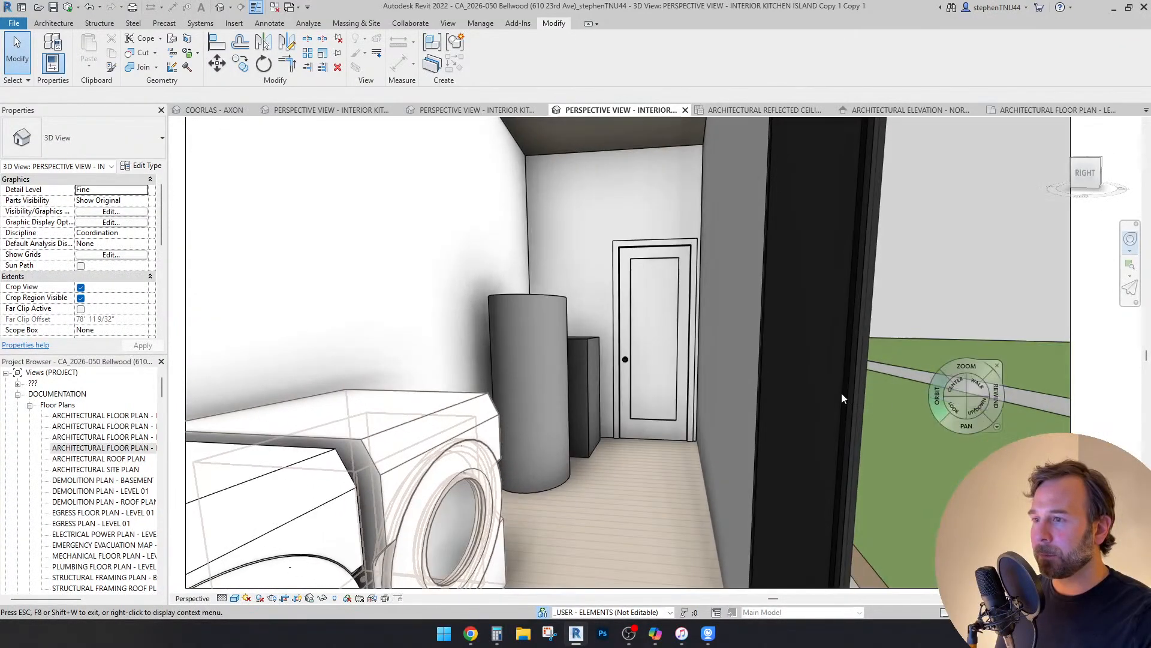
{"action": "left_click_drag", "start_coordinate": [654, 419], "coordinate": [663, 428]}
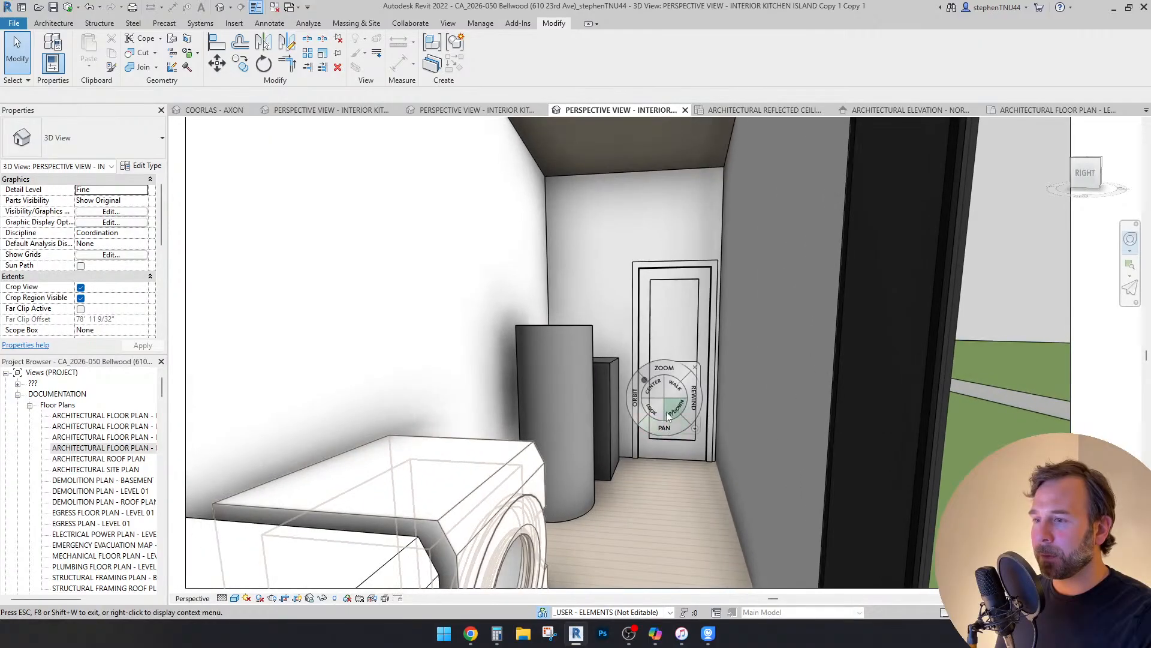
{"action": "left_click_drag", "start_coordinate": [657, 498], "coordinate": [528, 580]}
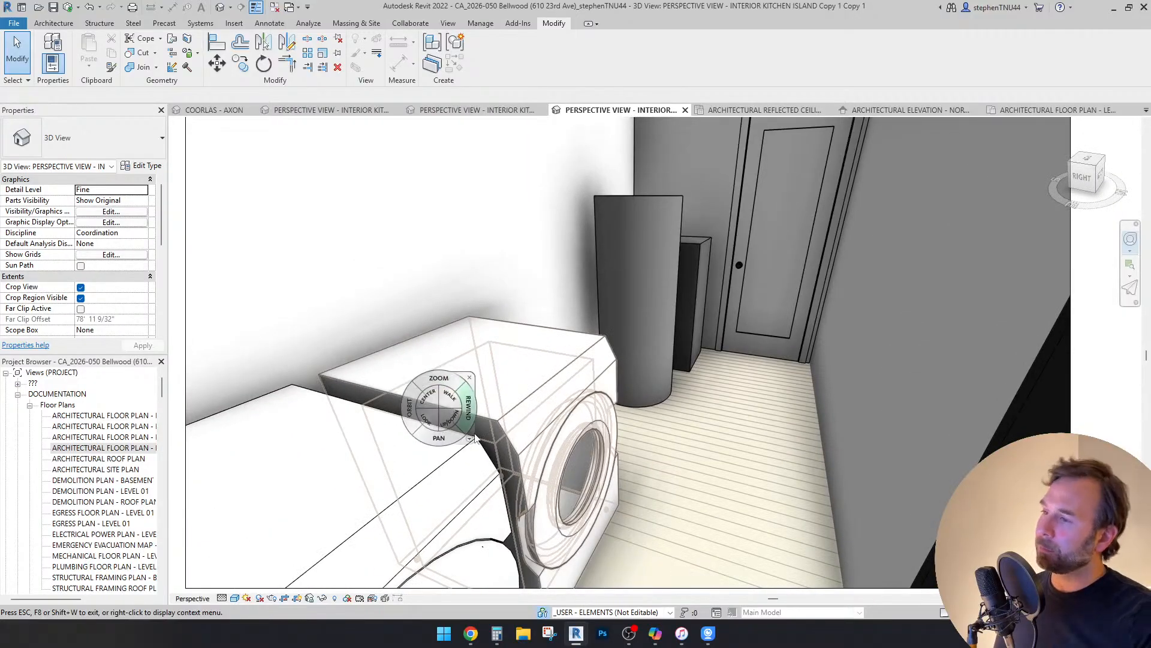
Step: Make the washing machine in the outer corner of the laundry room stackable and delete the second machine beside it
{"action": "key", "text": "Escape"}
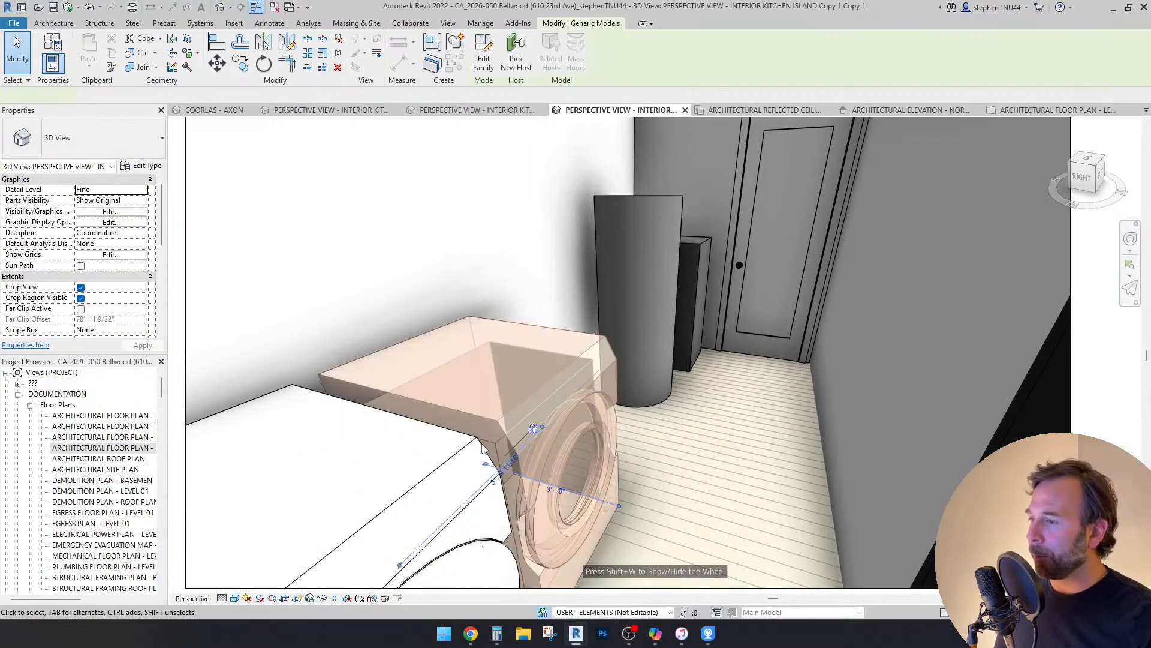
{"action": "left_click", "coordinate": [462, 451]}
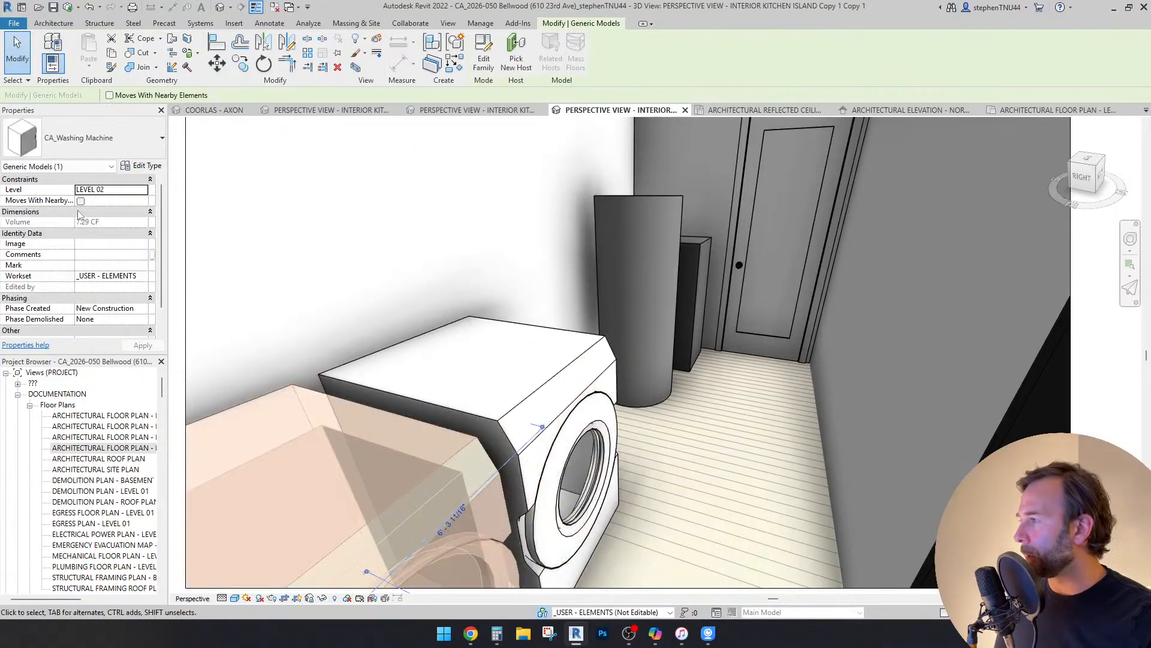
{"action": "scroll", "coordinate": [122, 264], "scroll_direction": "down", "scroll_amount": 1}
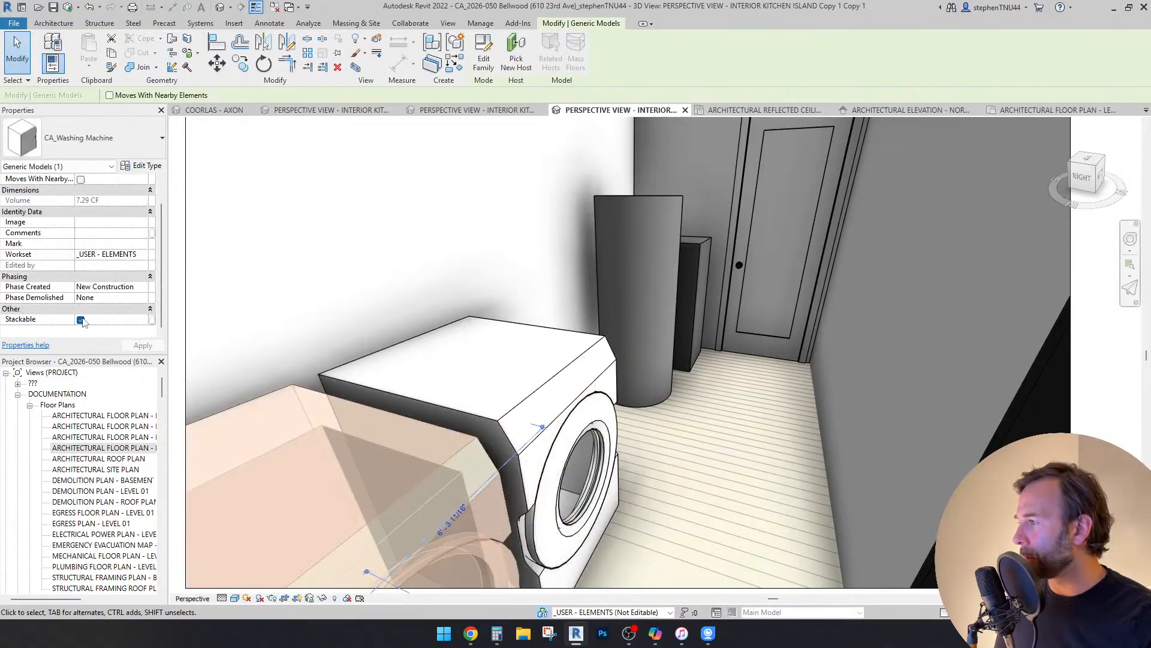
{"action": "left_click", "coordinate": [522, 235]}
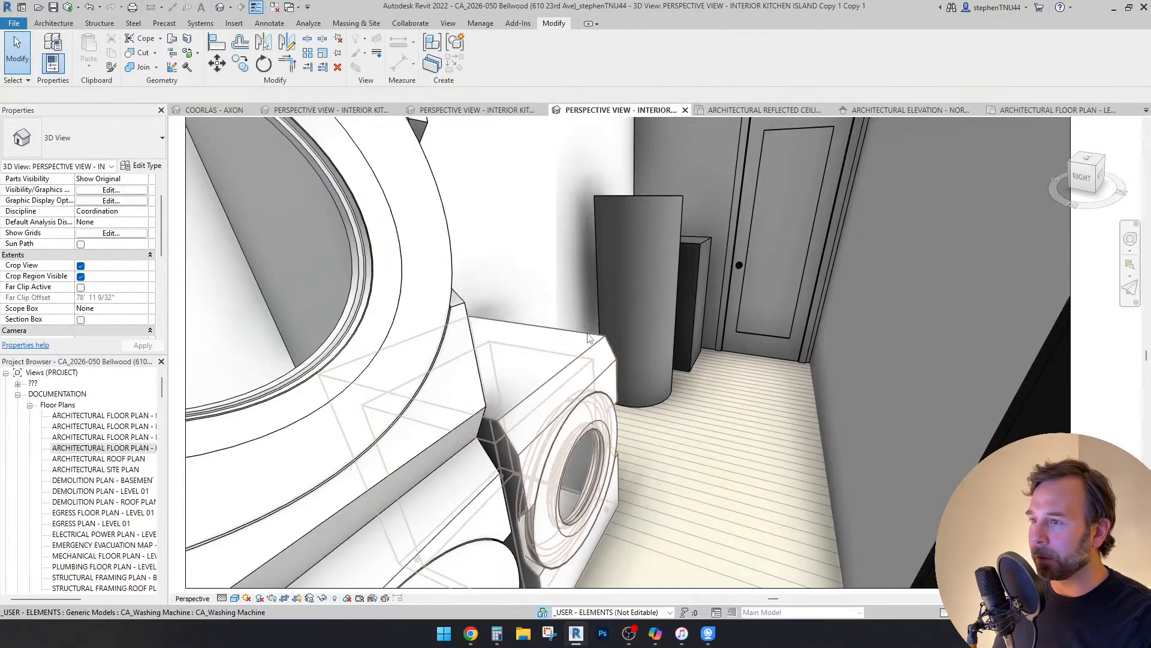
{"action": "left_click", "coordinate": [587, 338]}
{"action": "key", "text": "Delete"}
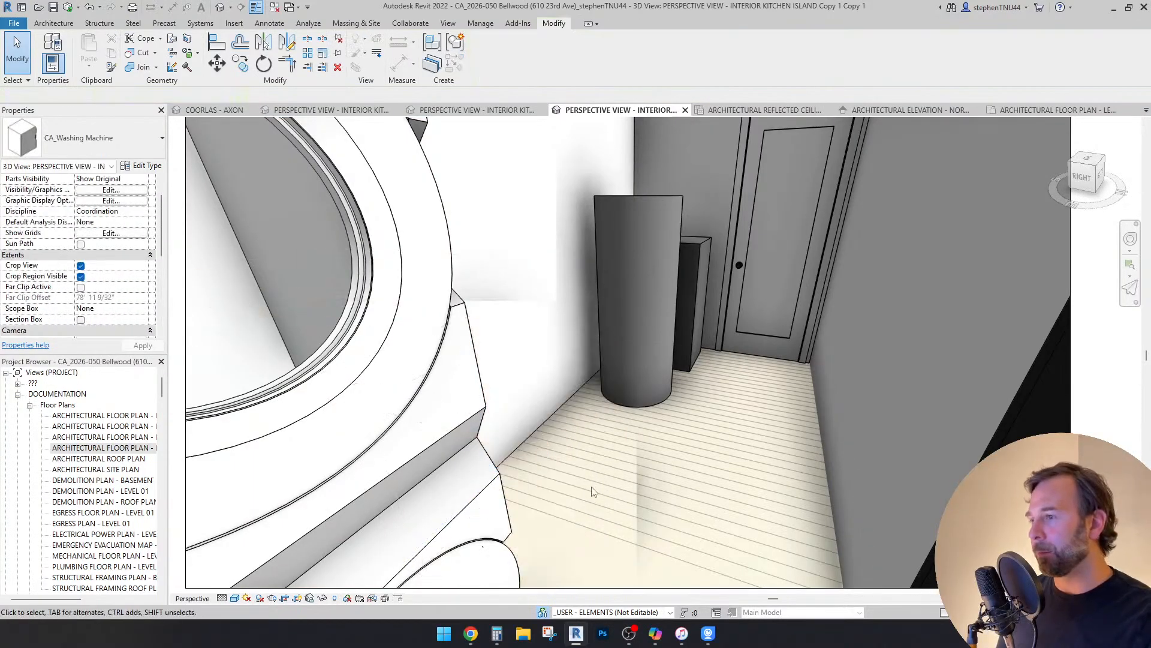
Step: Look around the laundry room in the perspective view, from the water heater and door to the stacked washing machines
{"action": "key", "text": "shift+w"}
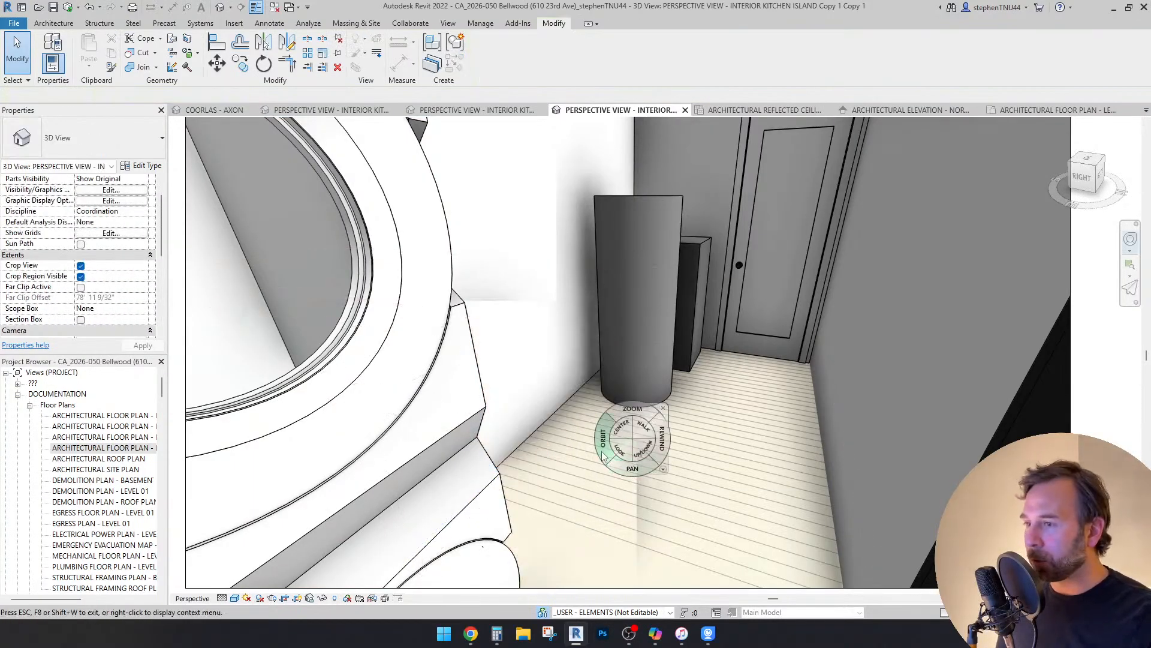
{"action": "left_click_drag", "start_coordinate": [649, 509], "coordinate": [1150, 448]}
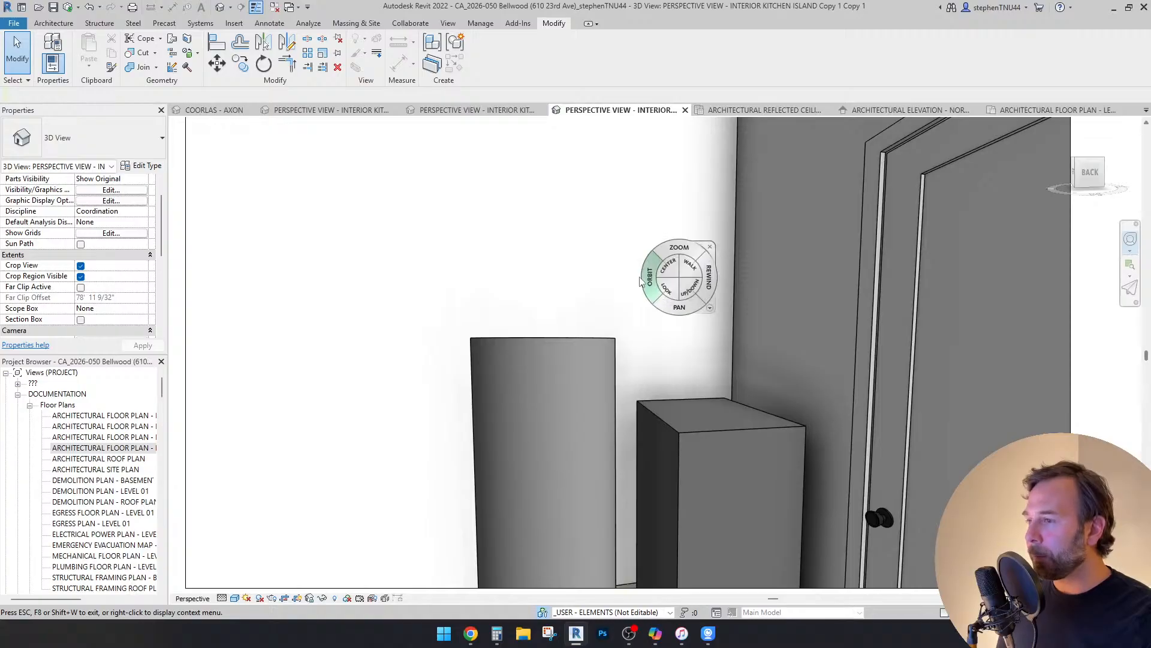
{"action": "left_click_drag", "start_coordinate": [624, 368], "coordinate": [796, 380]}
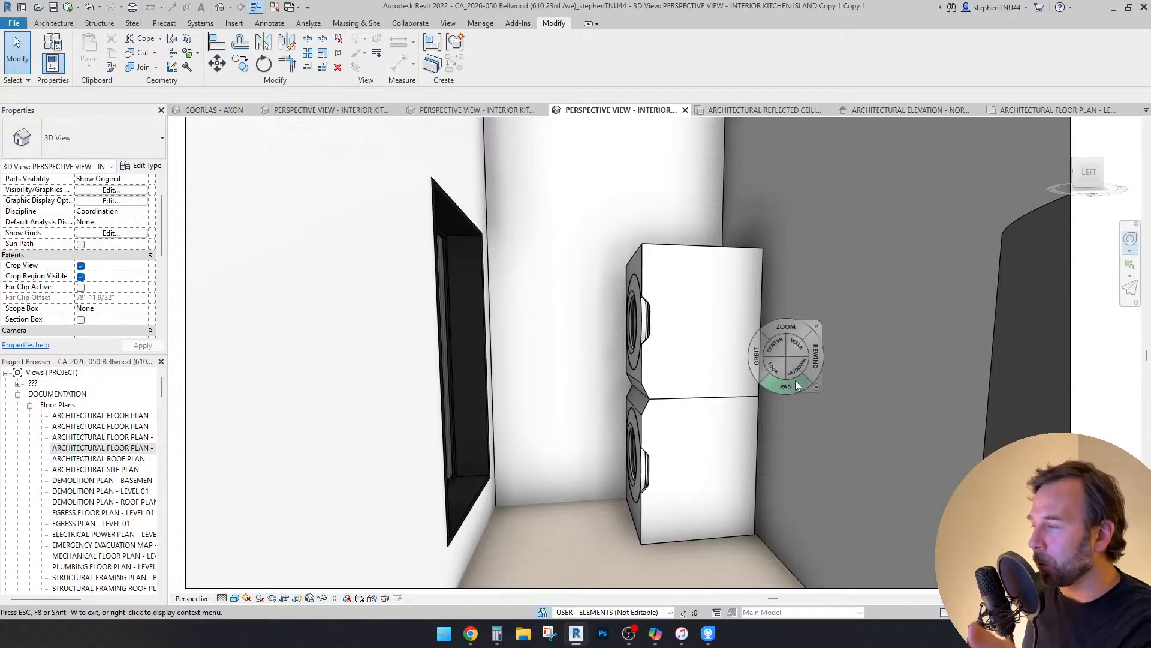
Step: In the Level 02 floor plan, mirror a copy of the laundry room's rear window diagonally about the corner onto the adjoining side wall
{"action": "left_click", "coordinate": [1056, 110]}
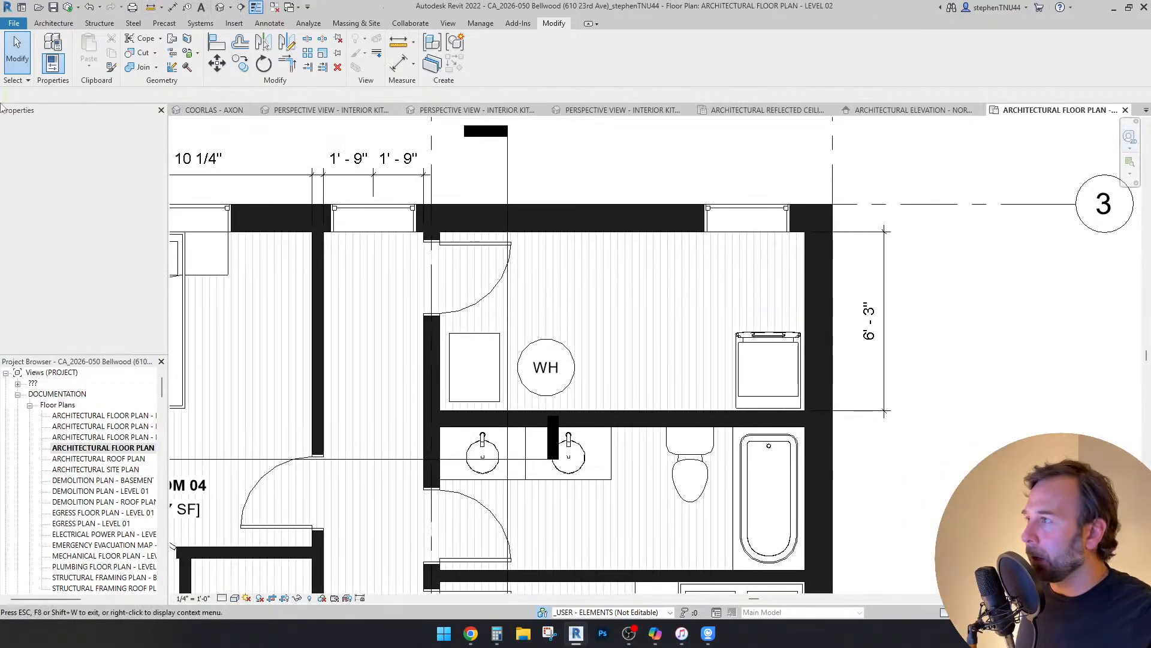
{"action": "left_click", "coordinate": [760, 215]}
{"action": "scroll", "coordinate": [983, 216], "scroll_direction": "up", "scroll_amount": 2}
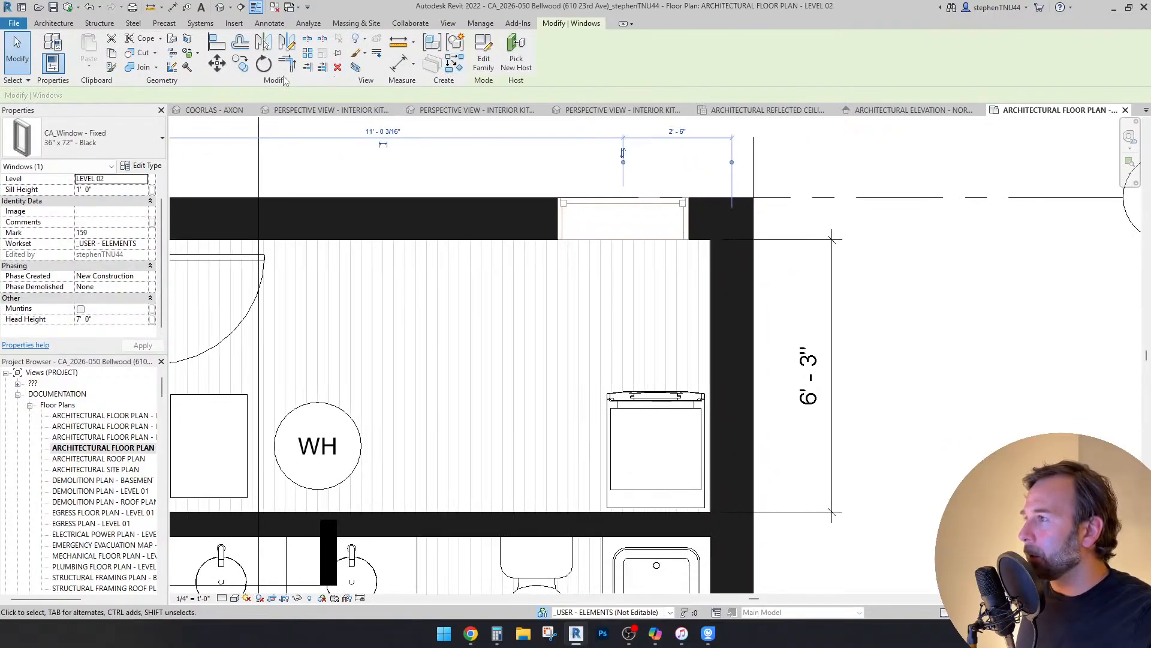
{"action": "left_click", "coordinate": [287, 43]}
{"action": "left_click", "coordinate": [732, 222]}
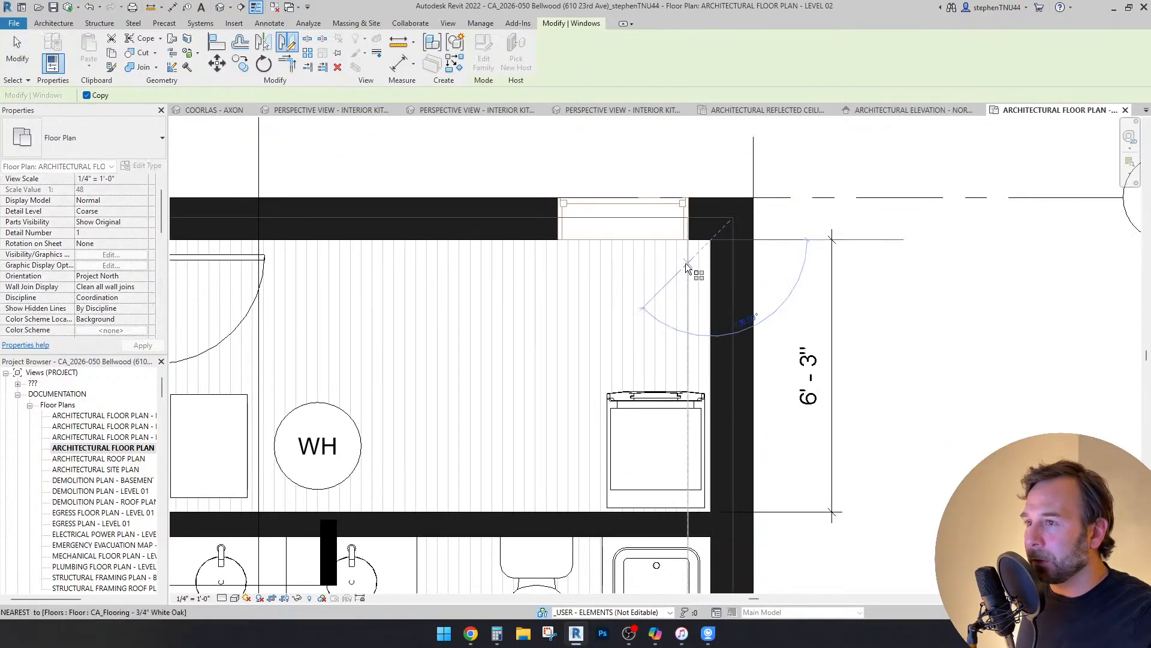
{"action": "left_click", "coordinate": [405, 214]}
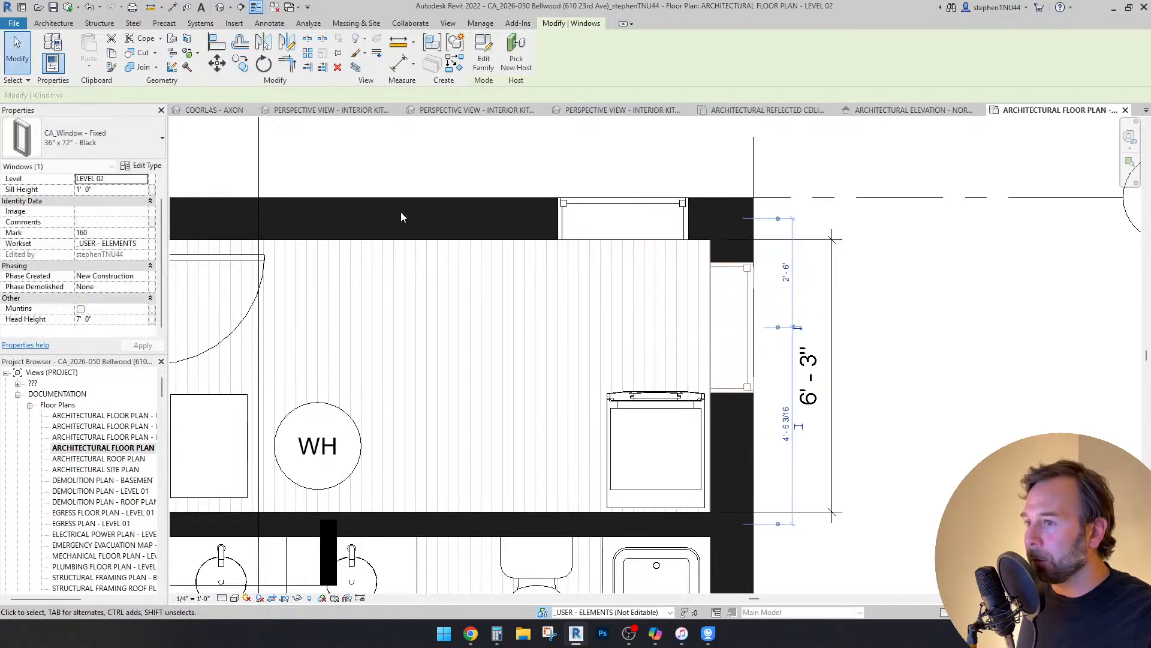
{"action": "key", "text": "Escape"}
Step: Shift the laundry room's side-wall window closer to the outer corner, to 2'-3" from the rear wall
{"action": "scroll", "coordinate": [678, 262], "scroll_direction": "down", "scroll_amount": 2}
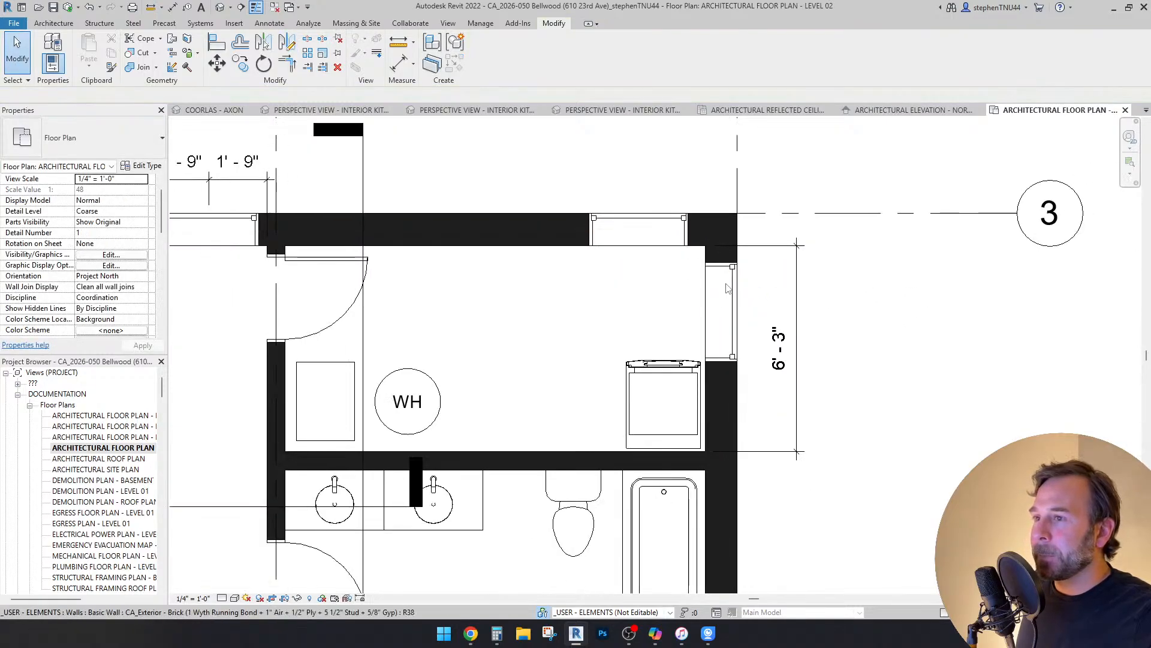
{"action": "scroll", "coordinate": [720, 289], "scroll_direction": "up", "scroll_amount": 1}
{"action": "left_click", "coordinate": [735, 287]}
{"action": "left_click_drag", "start_coordinate": [736, 286], "coordinate": [735, 278]}
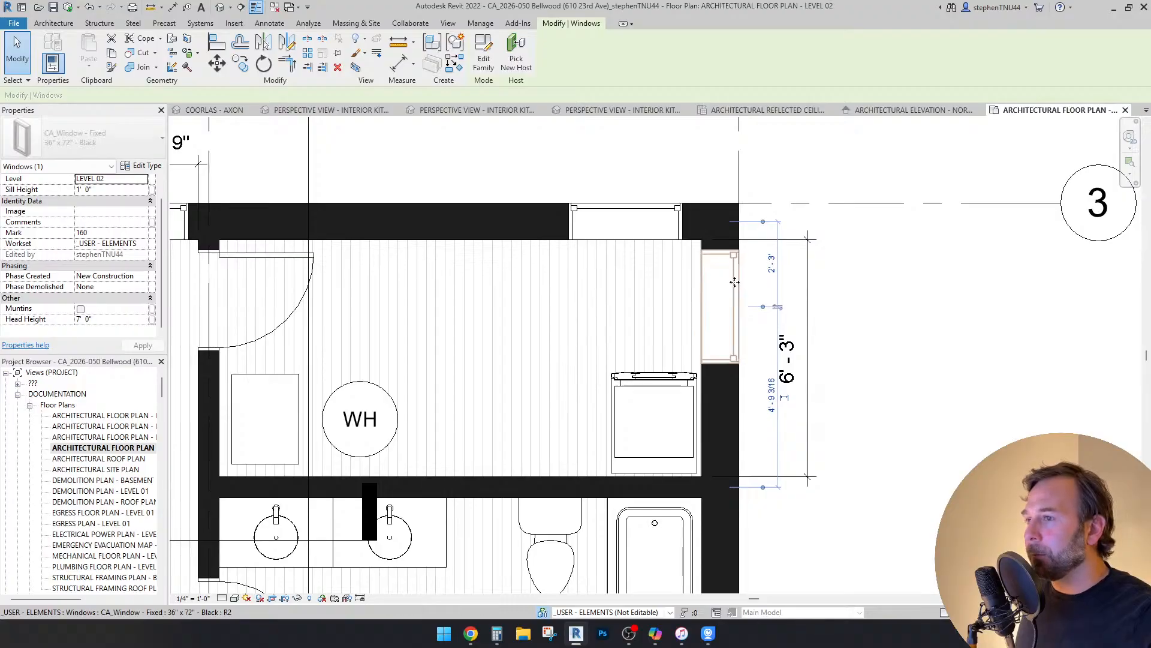
{"action": "left_click", "coordinate": [870, 294]}
{"action": "scroll", "coordinate": [706, 225], "scroll_direction": "down", "scroll_amount": 1}
{"action": "scroll", "coordinate": [706, 226], "scroll_direction": "down", "scroll_amount": 2}
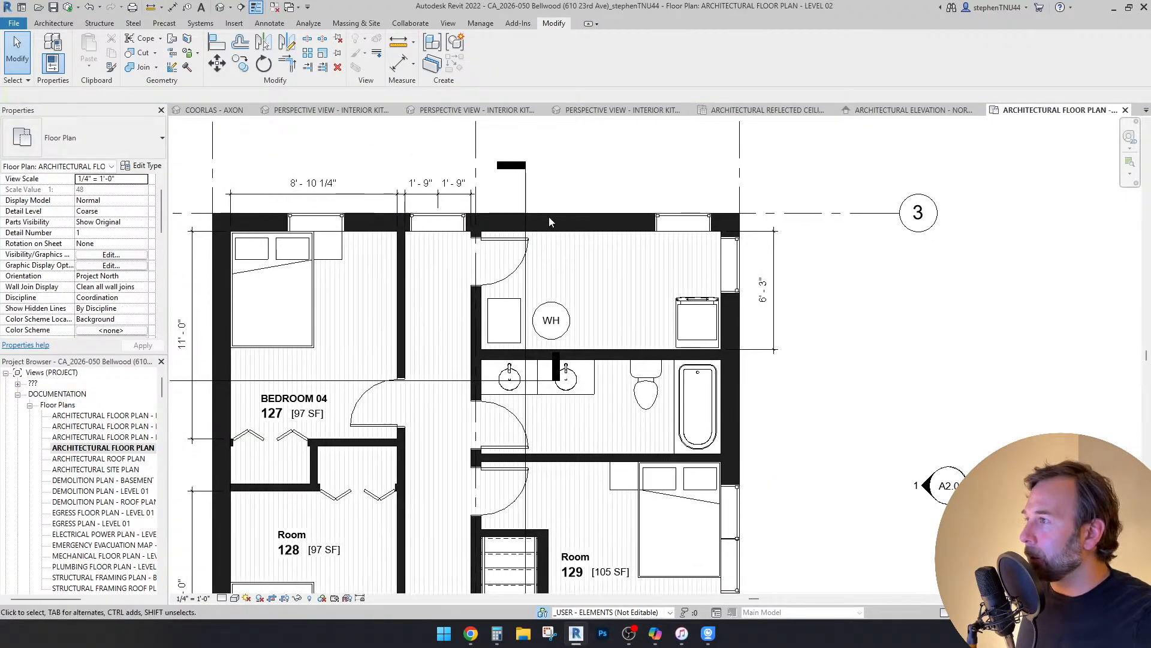
Step: Check the north elevation and the Level 02 plan, and close the Interior Kitchen Island perspective and north elevation views
{"action": "left_click", "coordinate": [912, 110]}
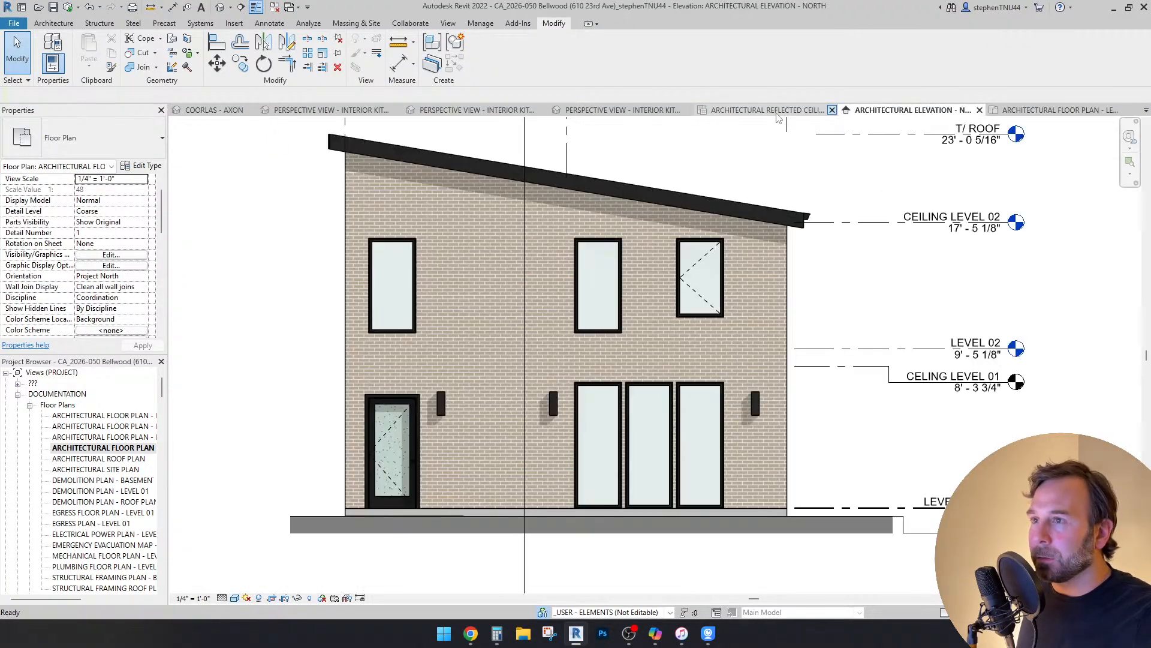
{"action": "left_click", "coordinate": [287, 111]}
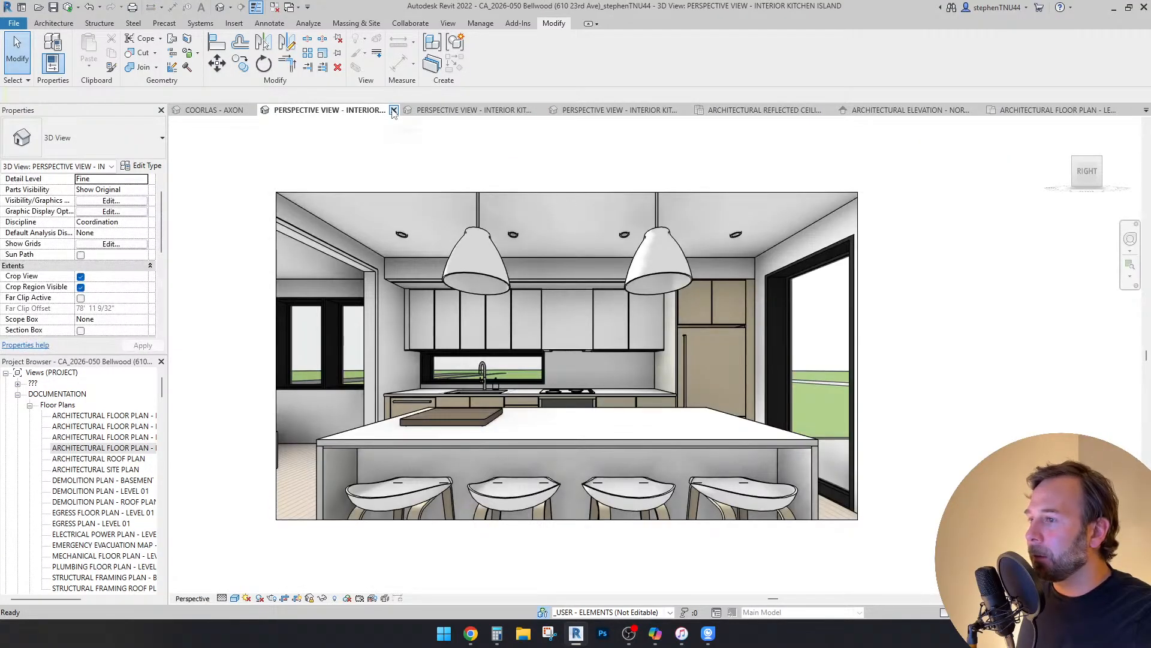
{"action": "left_click", "coordinate": [394, 111]}
{"action": "left_click", "coordinate": [1056, 109]}
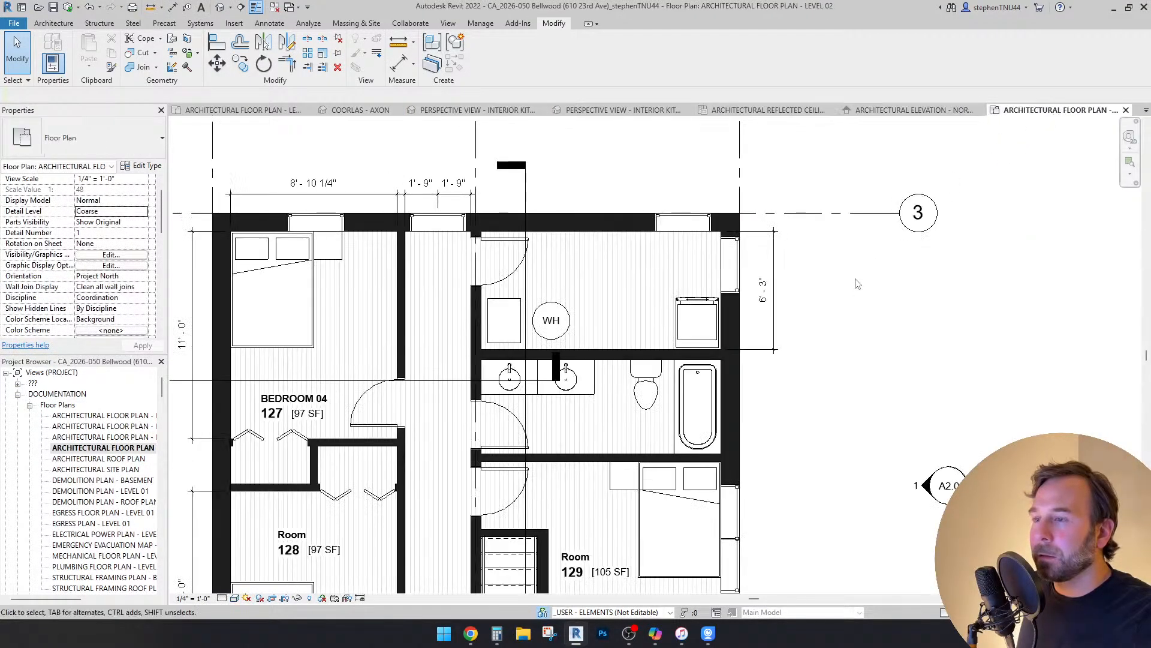
{"action": "scroll", "coordinate": [847, 294], "scroll_direction": "down", "scroll_amount": 2}
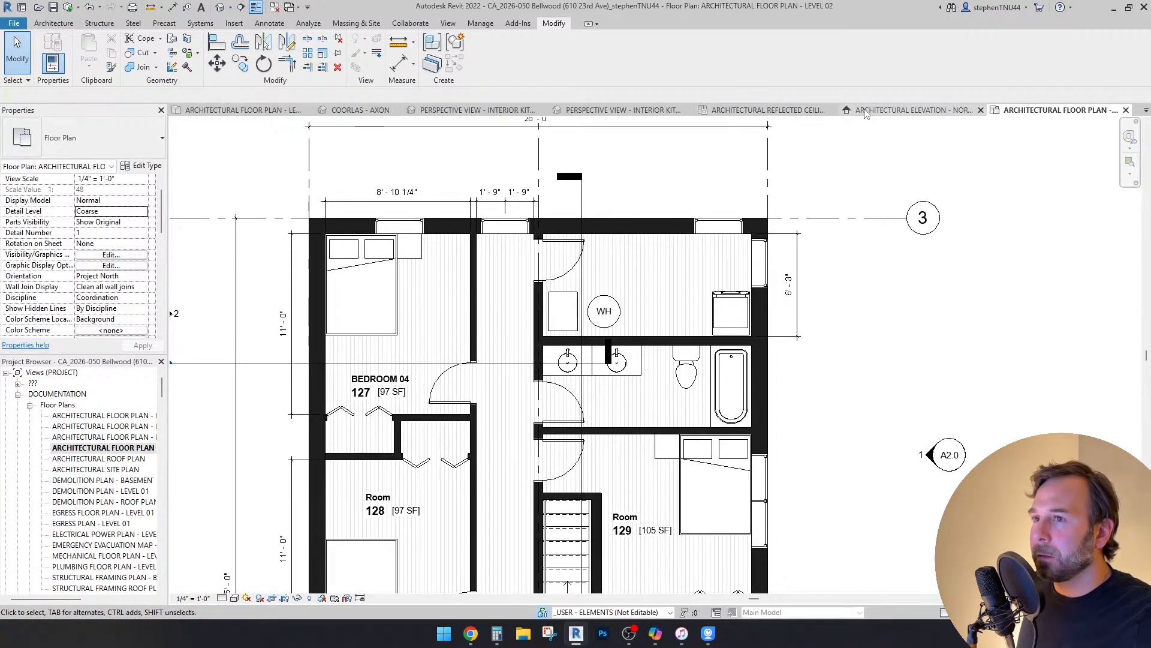
{"action": "left_click", "coordinate": [905, 111]}
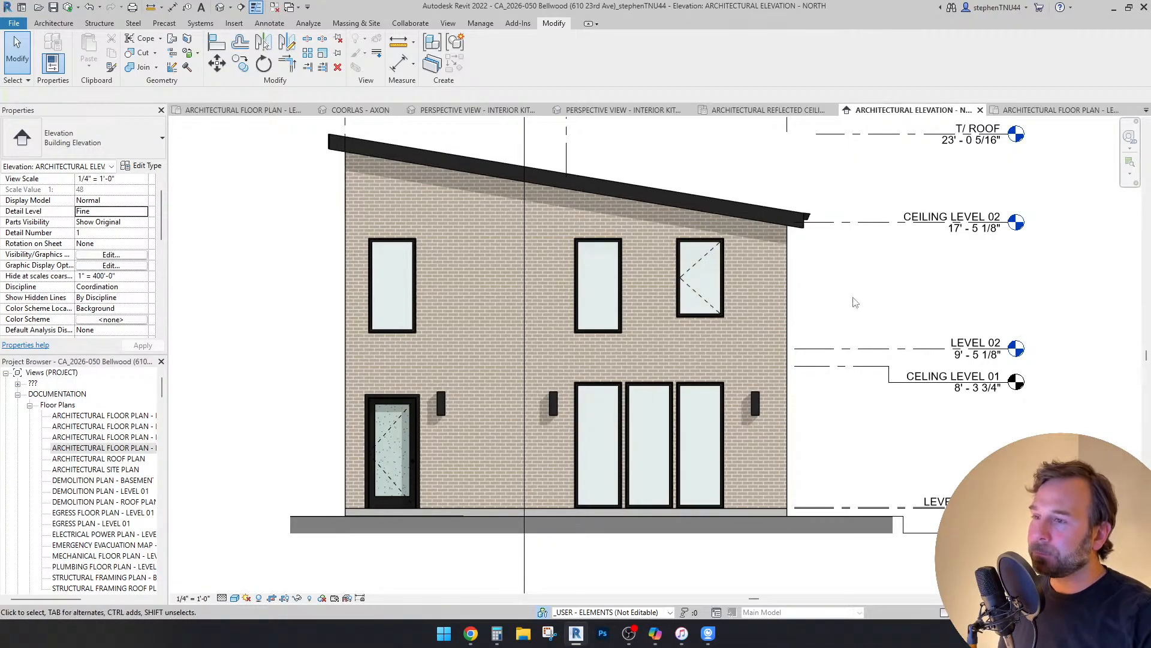
{"action": "left_click", "coordinate": [980, 110]}
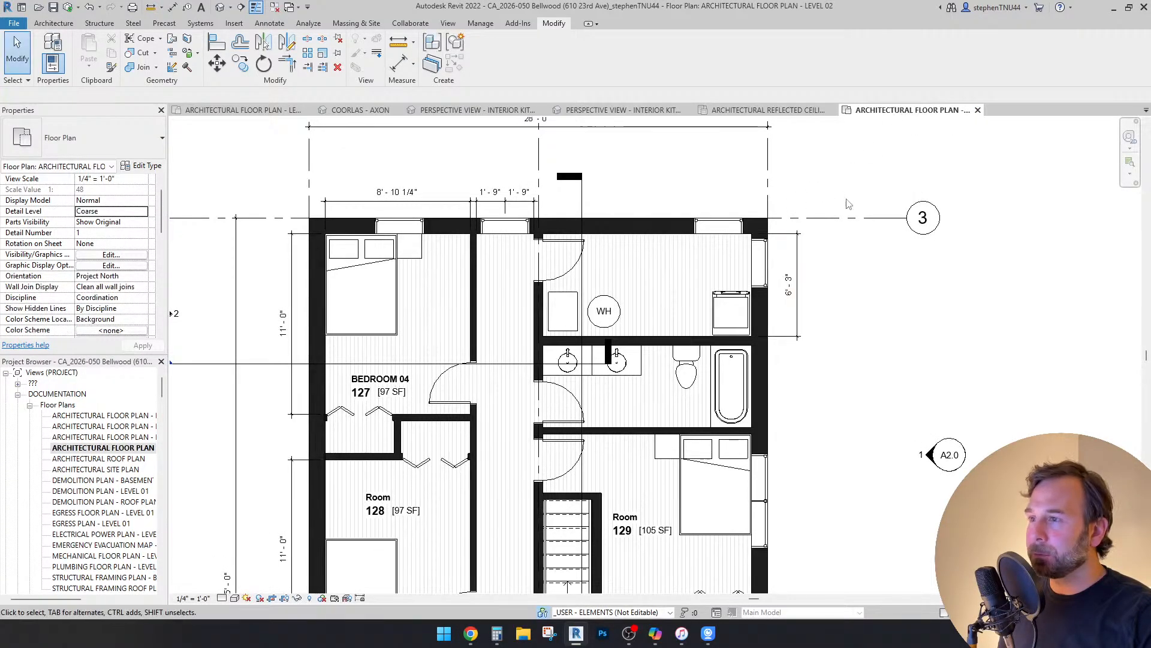
Step: Inspect the new side-wall window beside the stacked washing machines in the Interior Kitchen Island Copy 1 Copy 1 perspective view
{"action": "left_click", "coordinate": [621, 111]}
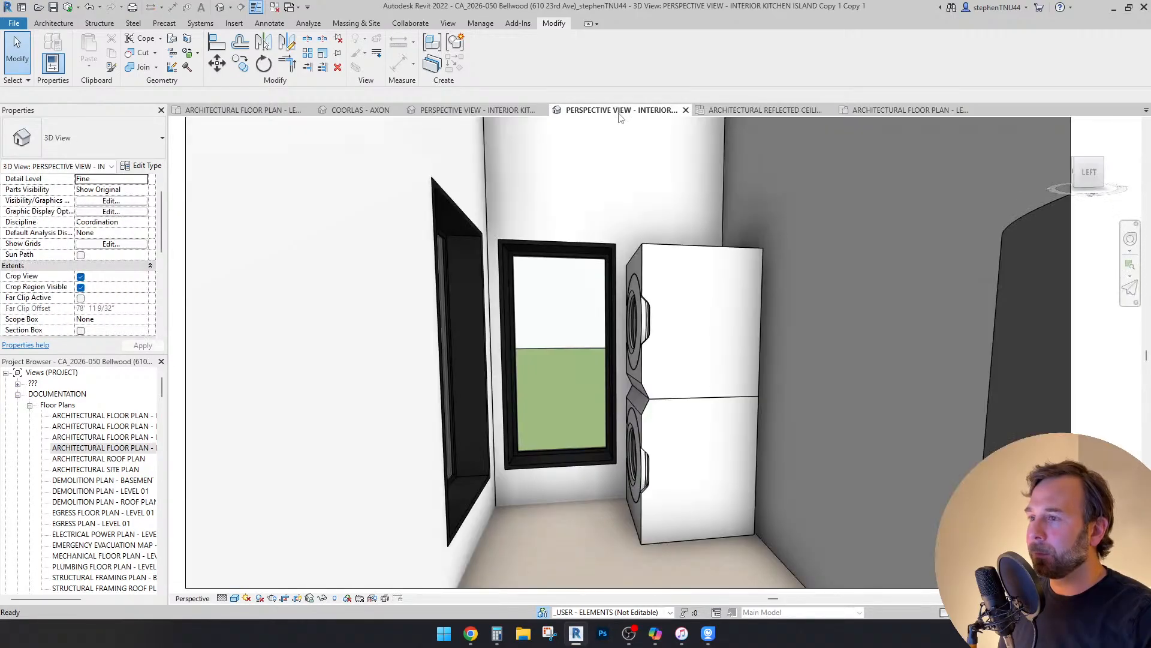
{"action": "middle_click_drag", "start_coordinate": [674, 503], "coordinate": [628, 497], "text": "shift"}
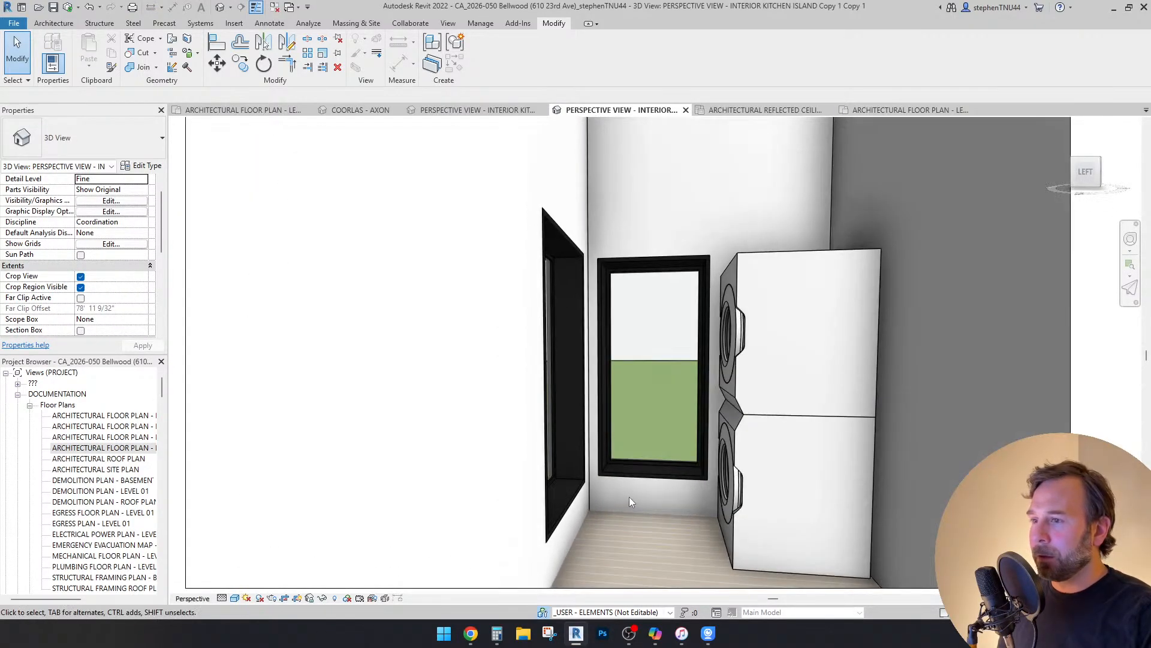
{"action": "key", "text": "F8"}
{"action": "left_click_drag", "start_coordinate": [655, 497], "coordinate": [668, 474]}
{"action": "key", "text": "Escape"}
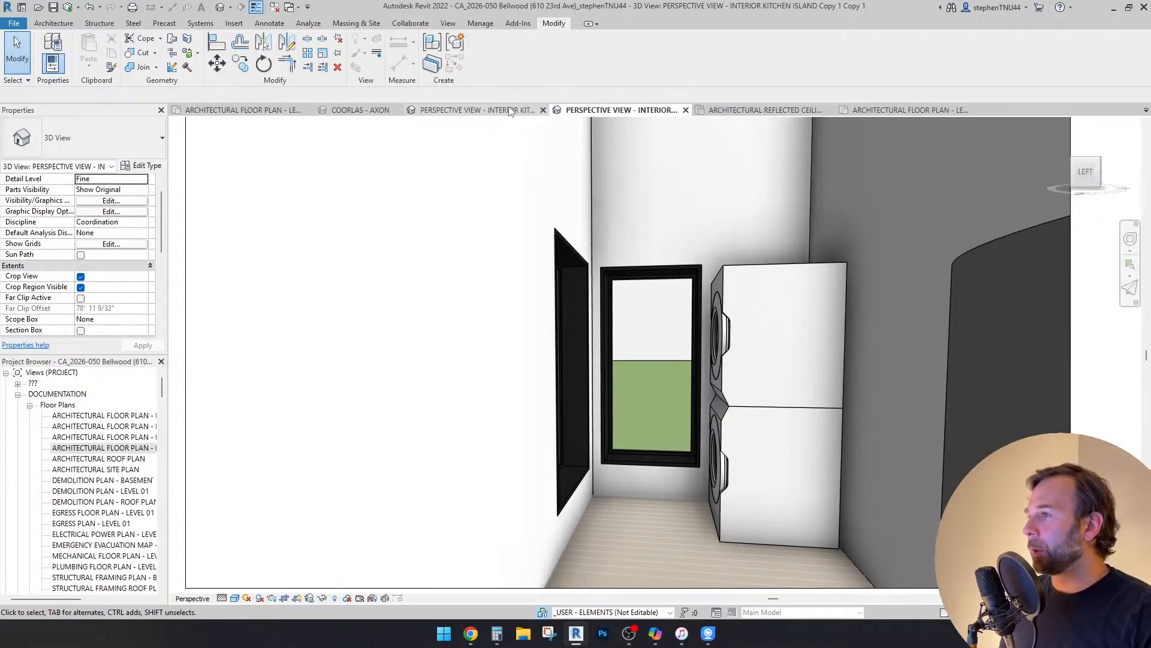
Step: In the Level 02 floor plan, move the stacked washing machine across the laundry room to the hallway-side wall, over the furnace beside the water heater
{"action": "left_click", "coordinate": [908, 111]}
{"action": "scroll", "coordinate": [574, 325], "scroll_direction": "up", "scroll_amount": 2}
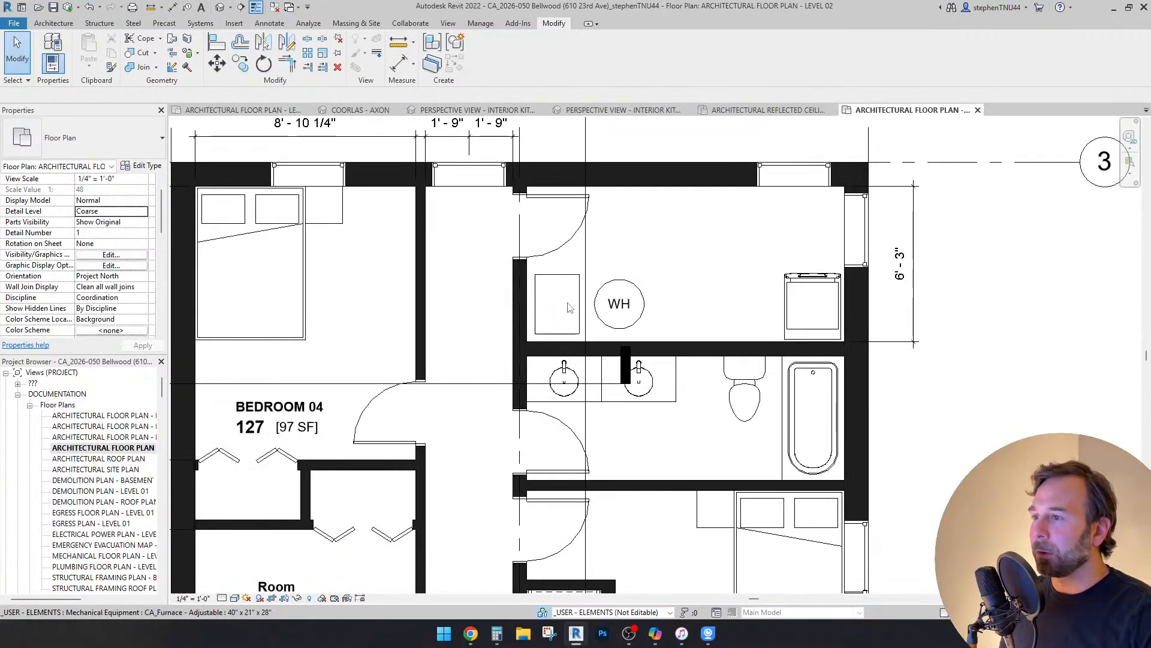
{"action": "left_click", "coordinate": [825, 287]}
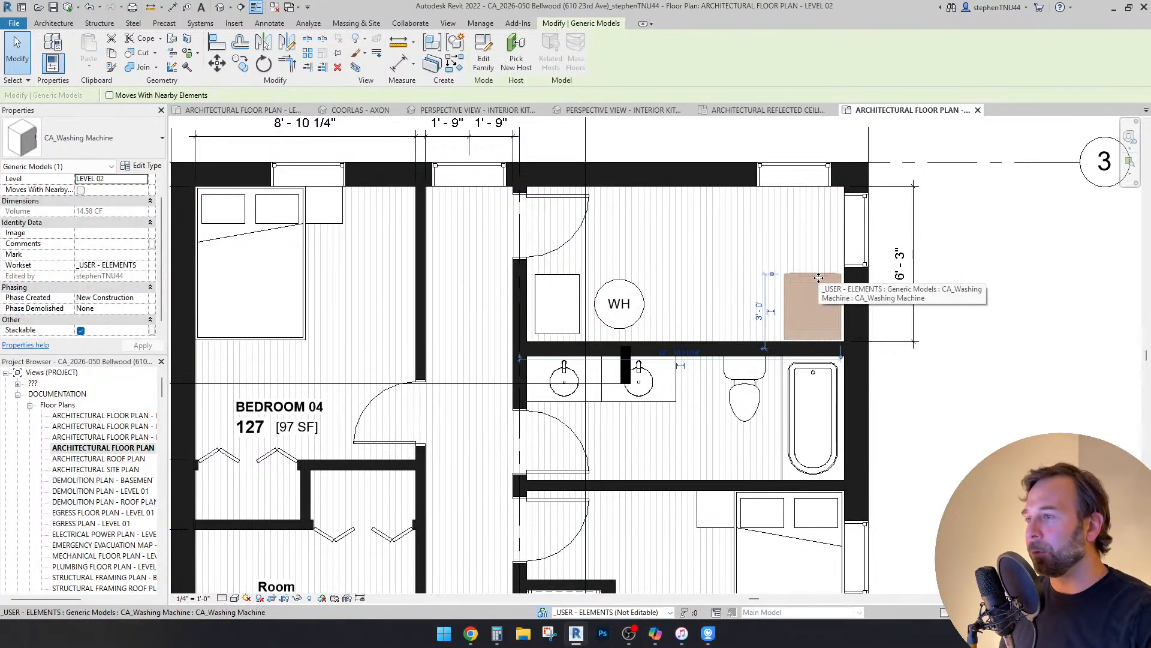
{"action": "key", "text": "Left"}
{"action": "key", "text": "Left"}
{"action": "key", "text": "Left"}
{"action": "key", "text": "Left"}
{"action": "key", "text": "Left"}
{"action": "key", "text": "Left"}
{"action": "key", "text": "Left"}
{"action": "key", "text": "Left"}
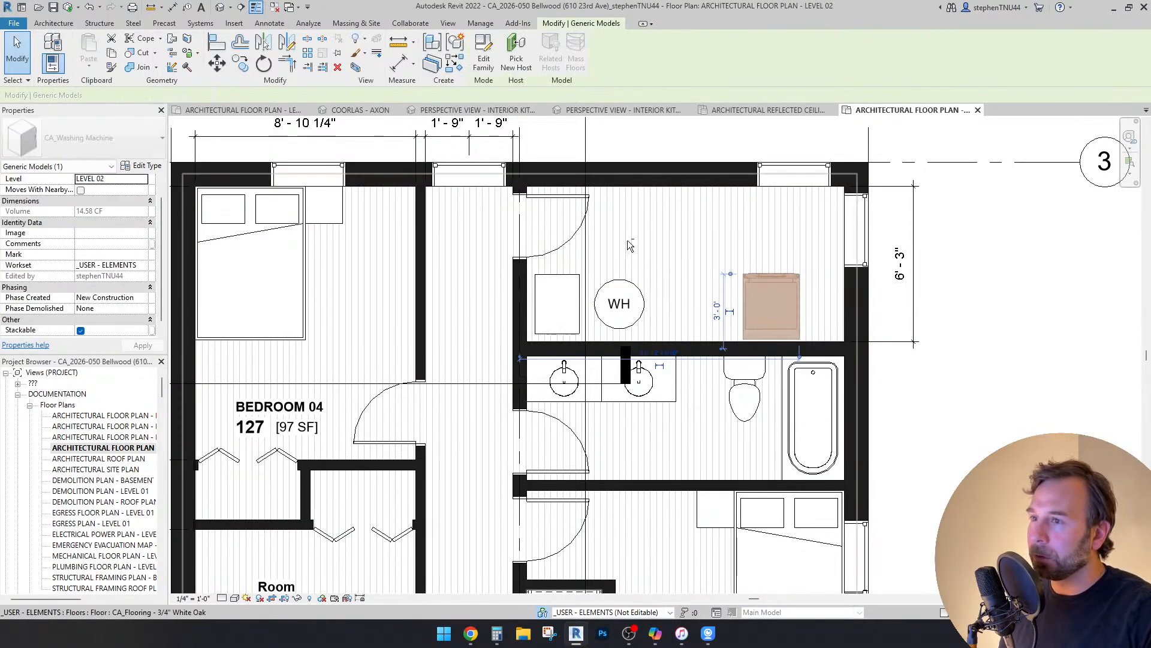
{"action": "key", "text": "Left"}
{"action": "key", "text": "Left"}
{"action": "key", "text": "Left"}
{"action": "key", "text": "Left"}
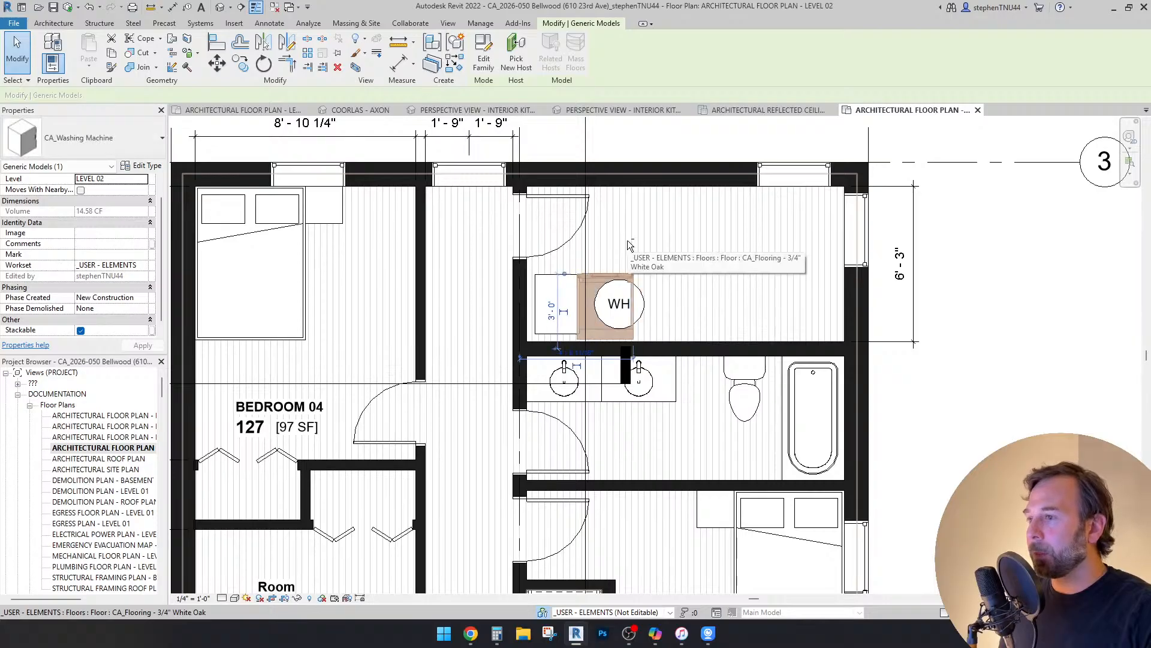
{"action": "key", "text": "Escape"}
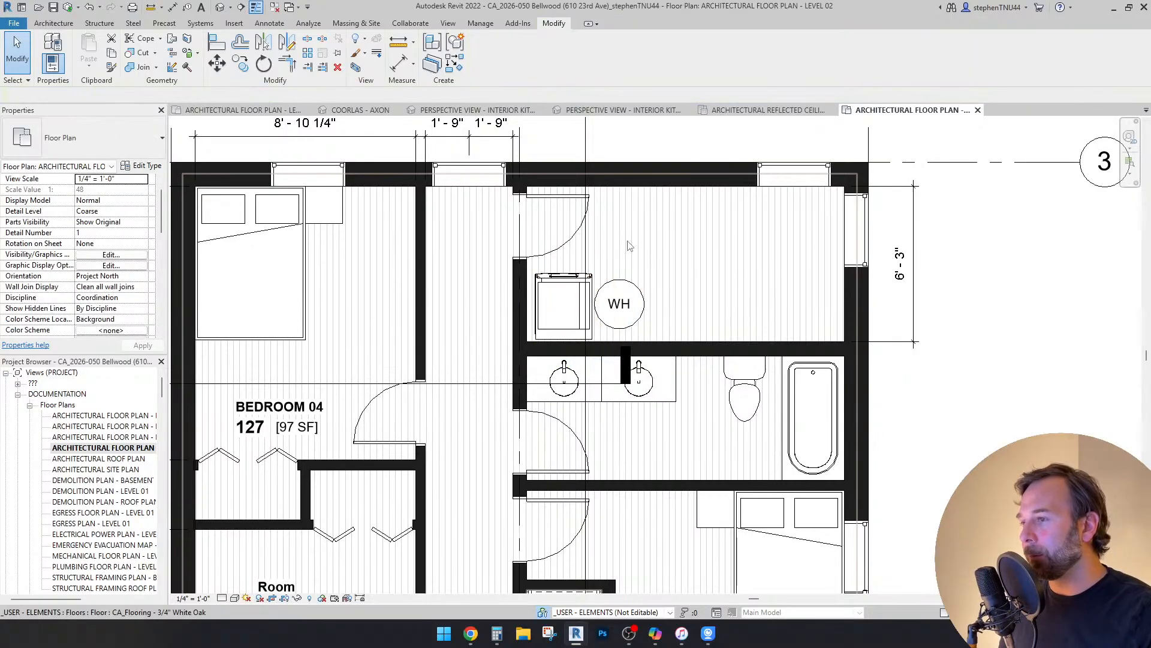
Step: Move the furnace and water heater together across the laundry room toward the right-hand exterior wall, leaving the washing machine in place
{"action": "left_click", "coordinate": [584, 288]}
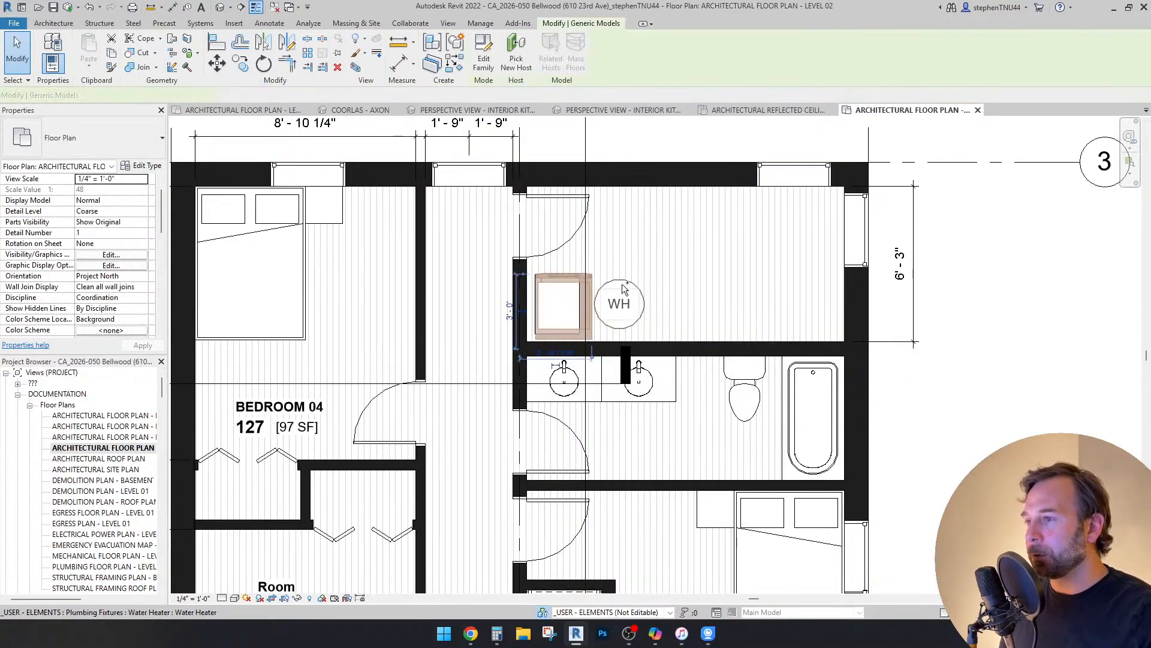
{"action": "left_click", "coordinate": [620, 303]}
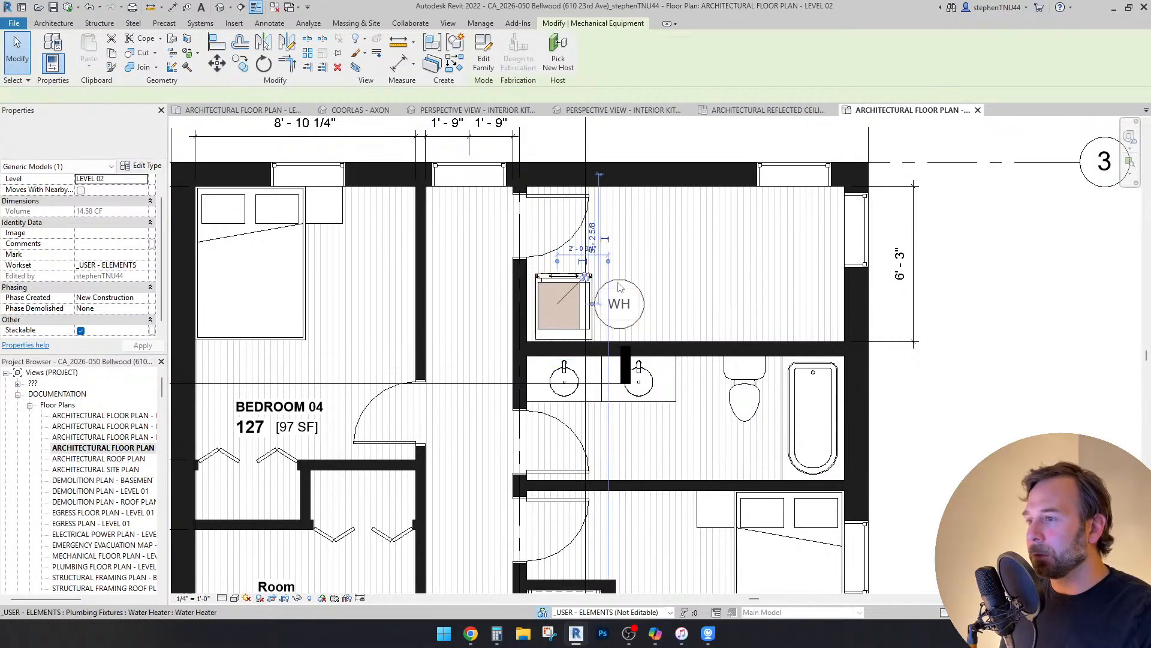
{"action": "left_click", "coordinate": [561, 306], "text": "ctrl"}
{"action": "key", "text": "Right"}
{"action": "key", "text": "Right"}
{"action": "key", "text": "Right"}
{"action": "key", "text": "Right"}
{"action": "key", "text": "Right"}
{"action": "key", "text": "Right"}
{"action": "key", "text": "Right"}
{"action": "key", "text": "Right"}
{"action": "key", "text": "Right"}
{"action": "key", "text": "Right"}
{"action": "key", "text": "Right"}
{"action": "key", "text": "Right"}
{"action": "key", "text": "Right"}
{"action": "key", "text": "Right"}
{"action": "key", "text": "Right"}
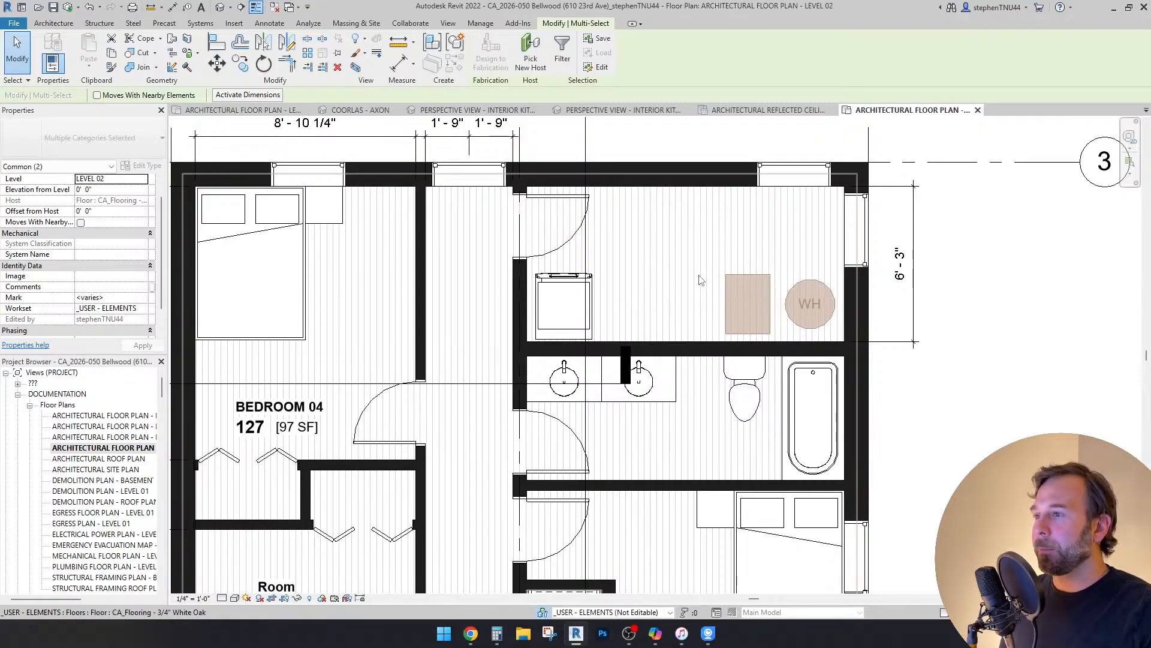
{"action": "key", "text": "Escape"}
{"action": "scroll", "coordinate": [607, 282], "scroll_direction": "down", "scroll_amount": 1}
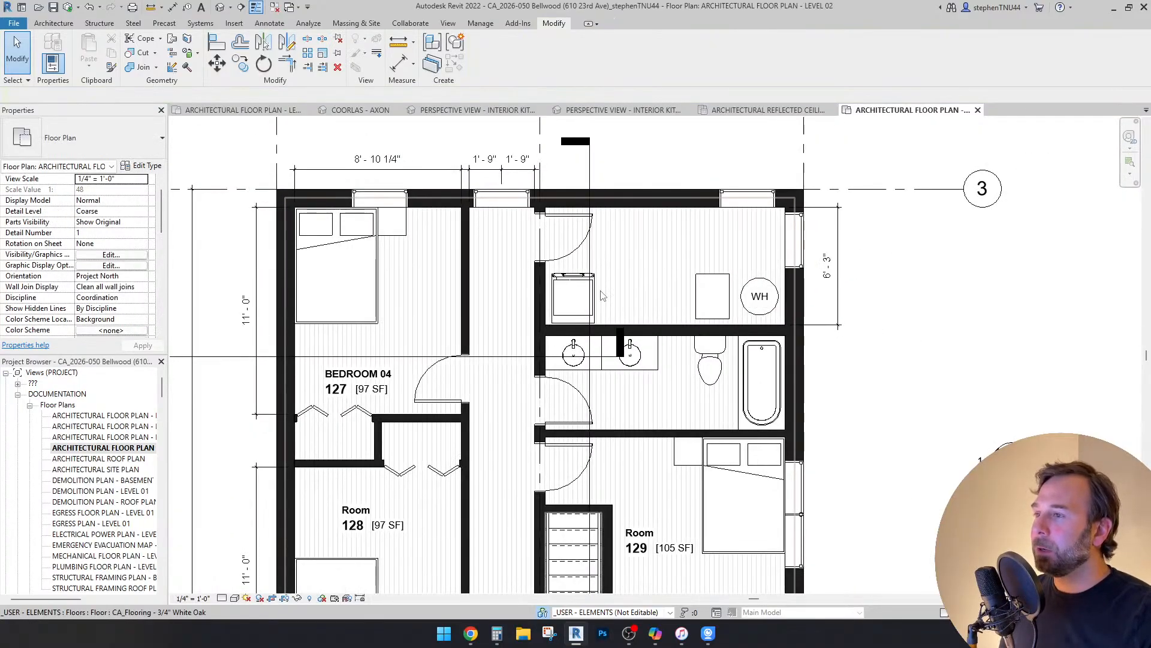
Step: Extend the wall between the laundry room and bathroom across the hallway to the Bedroom 04 wall
{"action": "scroll", "coordinate": [603, 294], "scroll_direction": "up", "scroll_amount": 2}
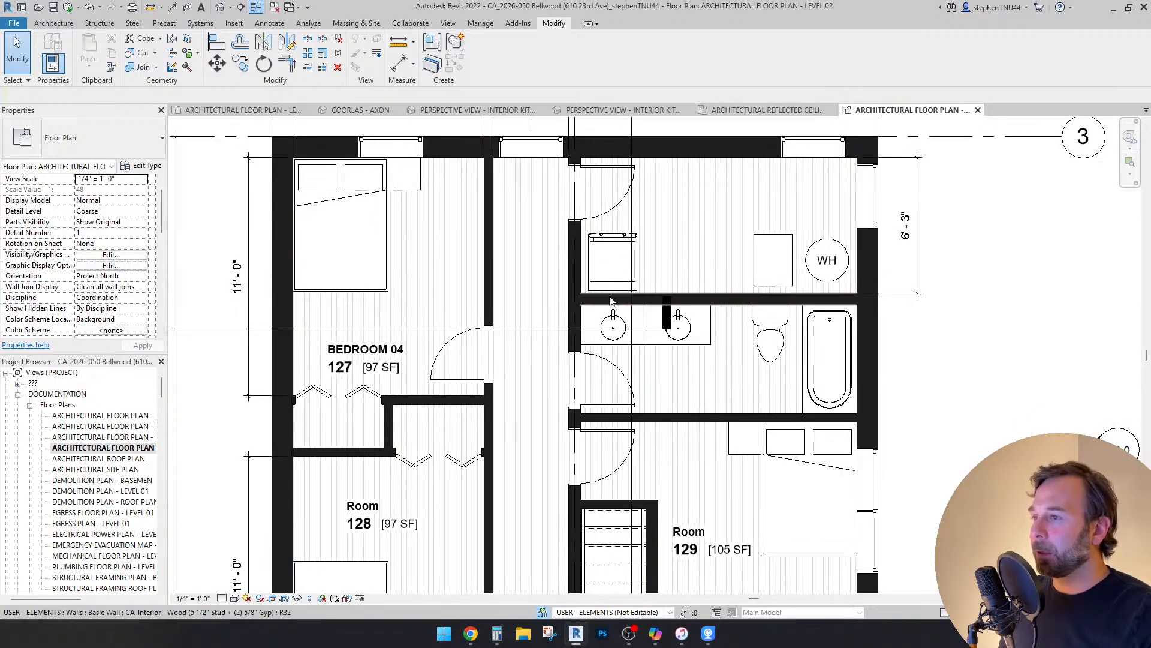
{"action": "left_click", "coordinate": [611, 298]}
{"action": "scroll", "coordinate": [576, 293], "scroll_direction": "up", "scroll_amount": 2}
{"action": "left_click_drag", "start_coordinate": [569, 292], "coordinate": [474, 292]}
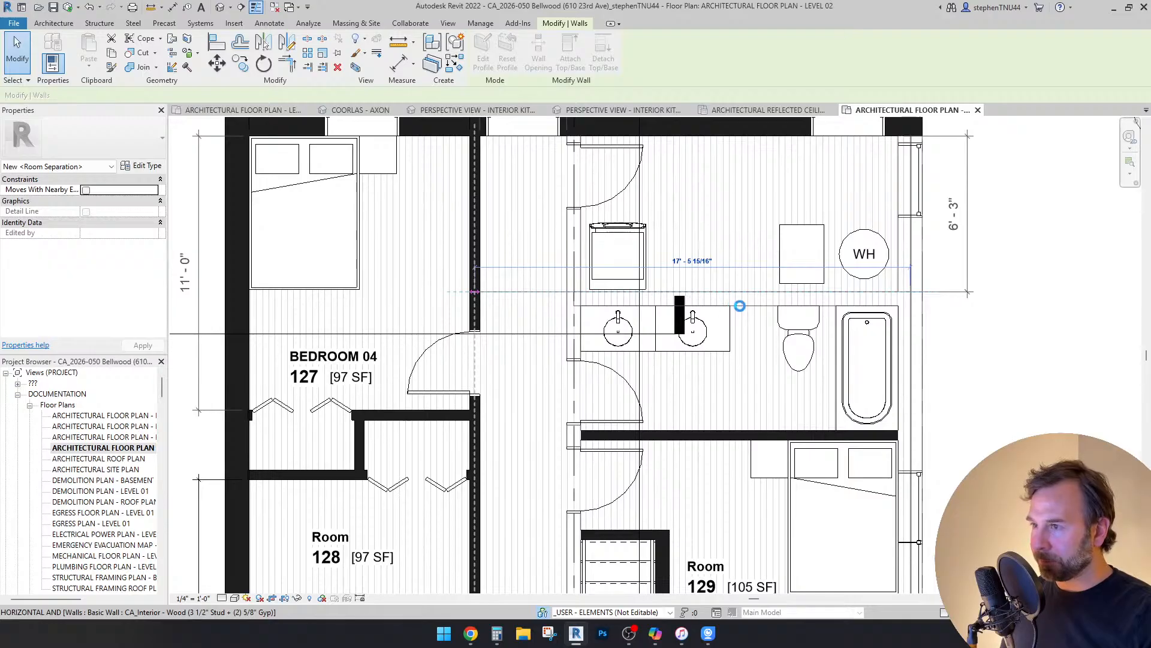
{"action": "key", "text": "Escape"}
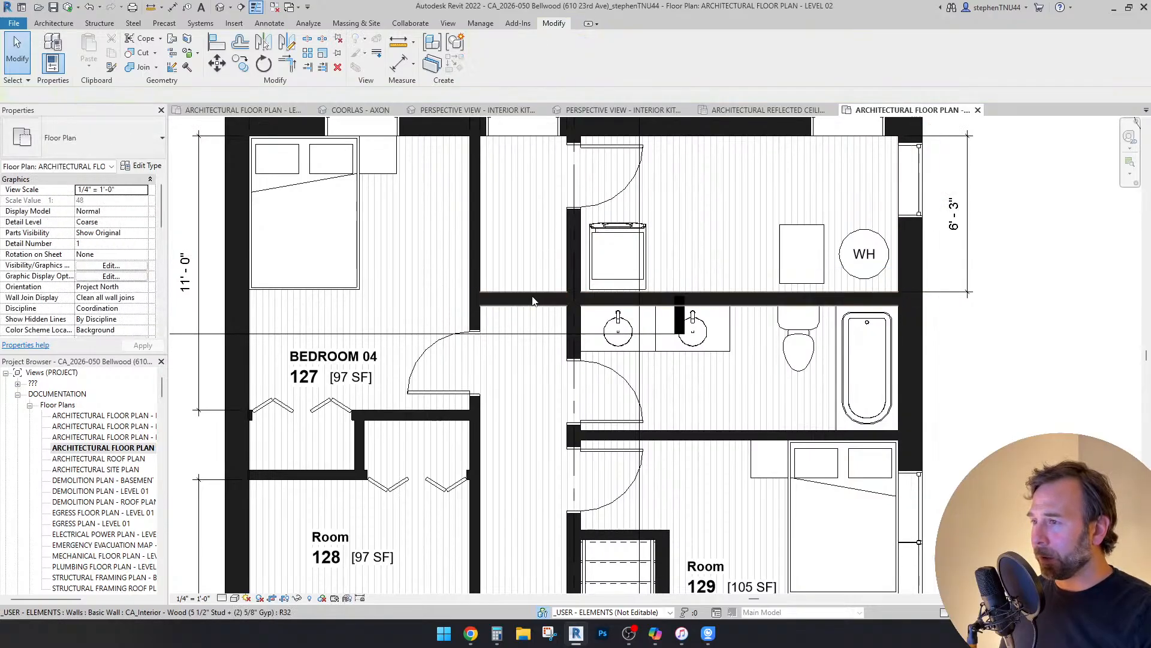
Step: Examine the Level 02 plan around the closed-off hallway end, the bedrooms and the laundry room
{"action": "scroll", "coordinate": [534, 300], "scroll_direction": "down", "scroll_amount": 2}
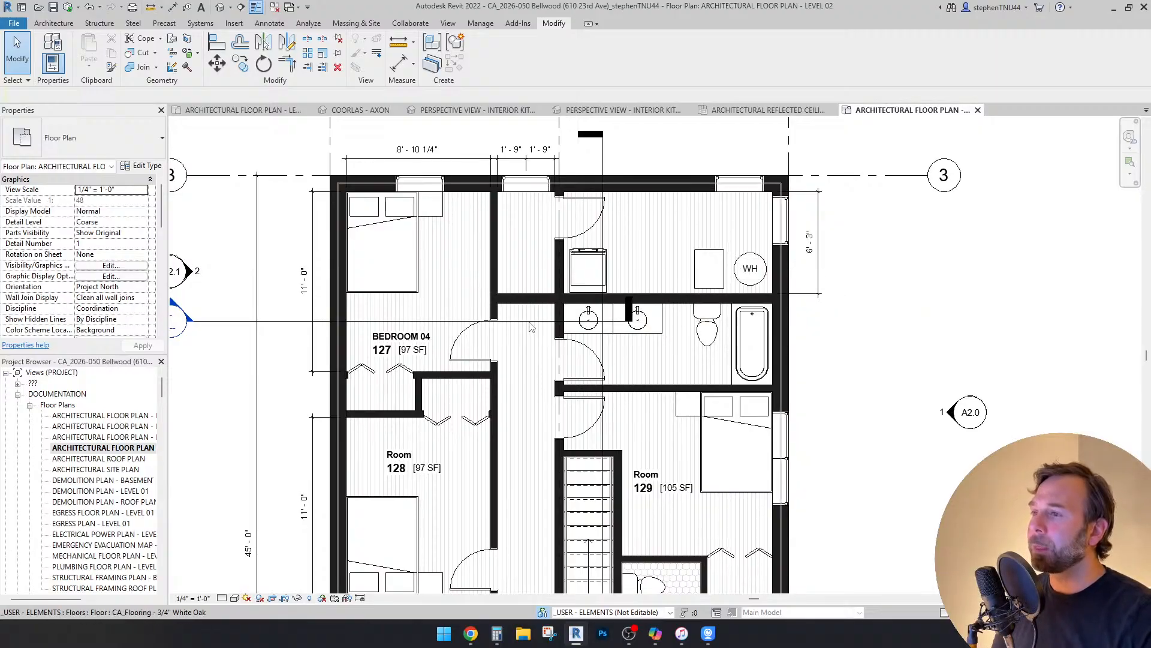
{"action": "scroll", "coordinate": [529, 311], "scroll_direction": "up", "scroll_amount": 1}
{"action": "scroll", "coordinate": [529, 311], "scroll_direction": "down", "scroll_amount": 2}
{"action": "scroll", "coordinate": [529, 312], "scroll_direction": "down", "scroll_amount": 1}
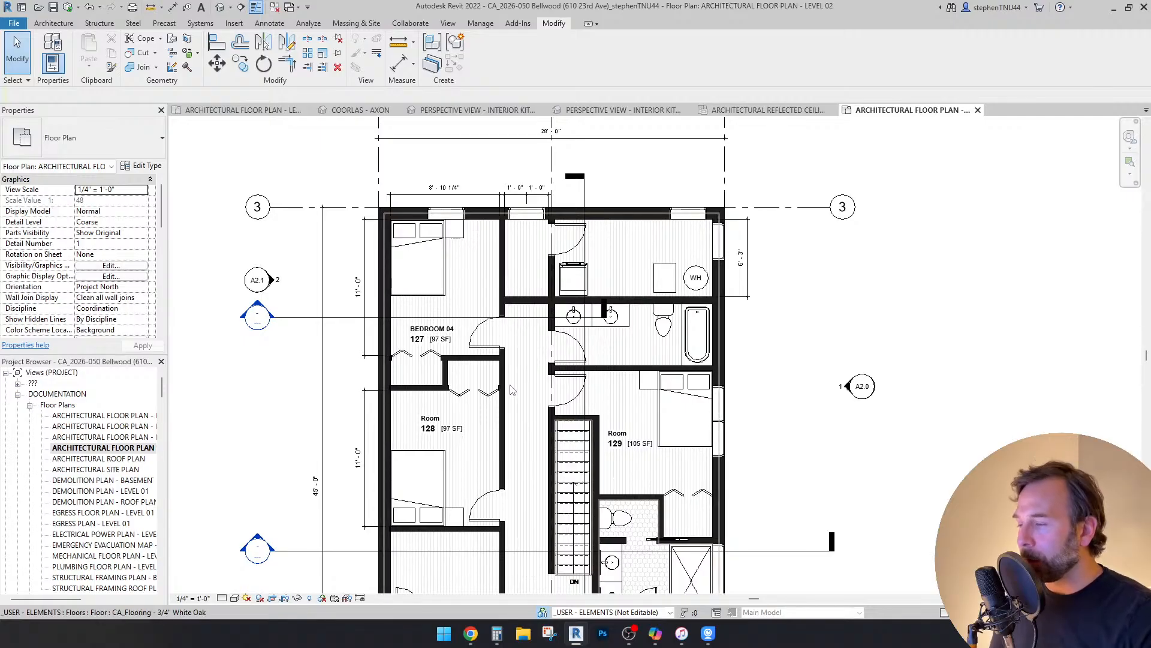
{"action": "scroll", "coordinate": [541, 412], "scroll_direction": "down", "scroll_amount": 1}
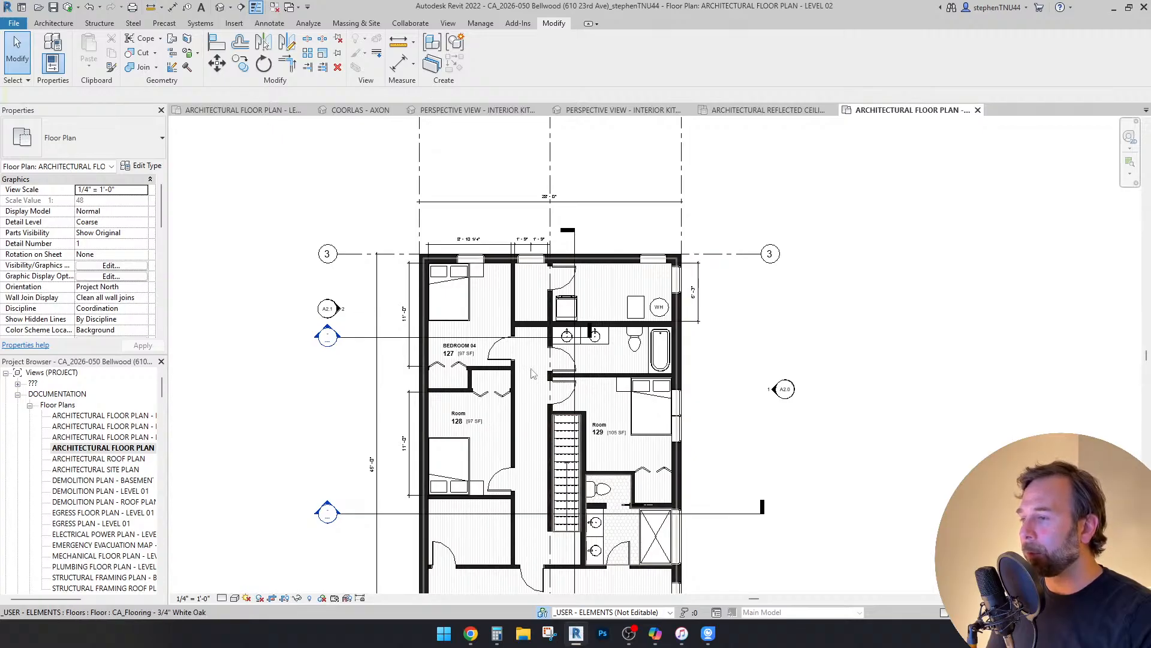
{"action": "scroll", "coordinate": [526, 327], "scroll_direction": "up", "scroll_amount": 3}
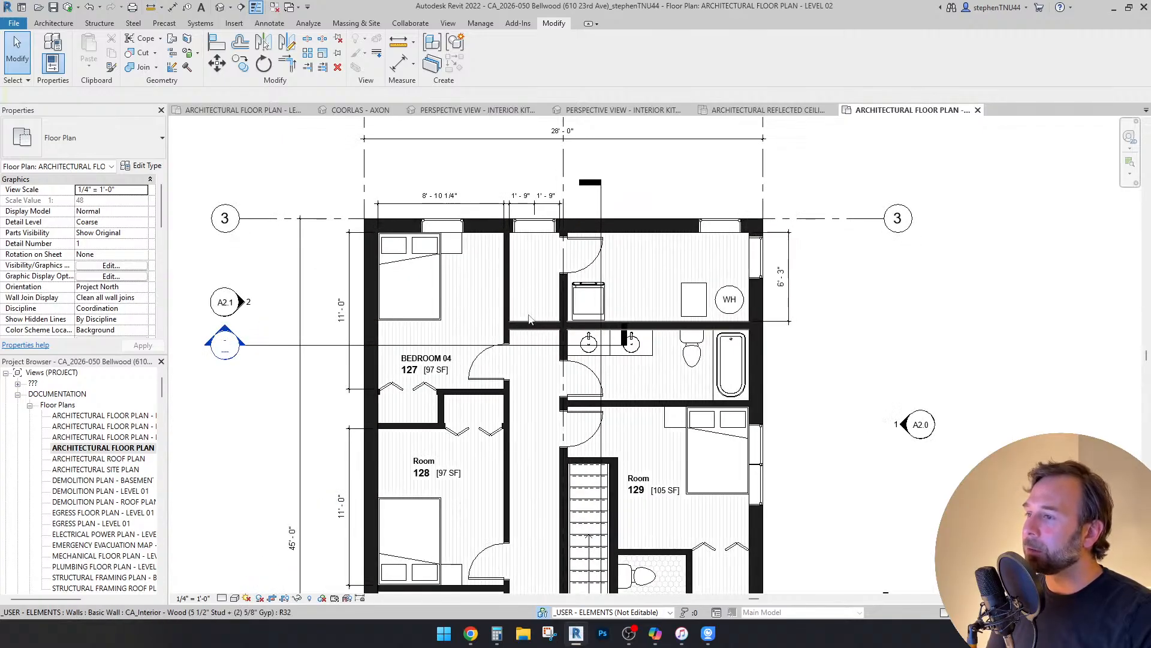
{"action": "scroll", "coordinate": [528, 324], "scroll_direction": "up", "scroll_amount": 2}
{"action": "scroll", "coordinate": [486, 198], "scroll_direction": "down", "scroll_amount": 2}
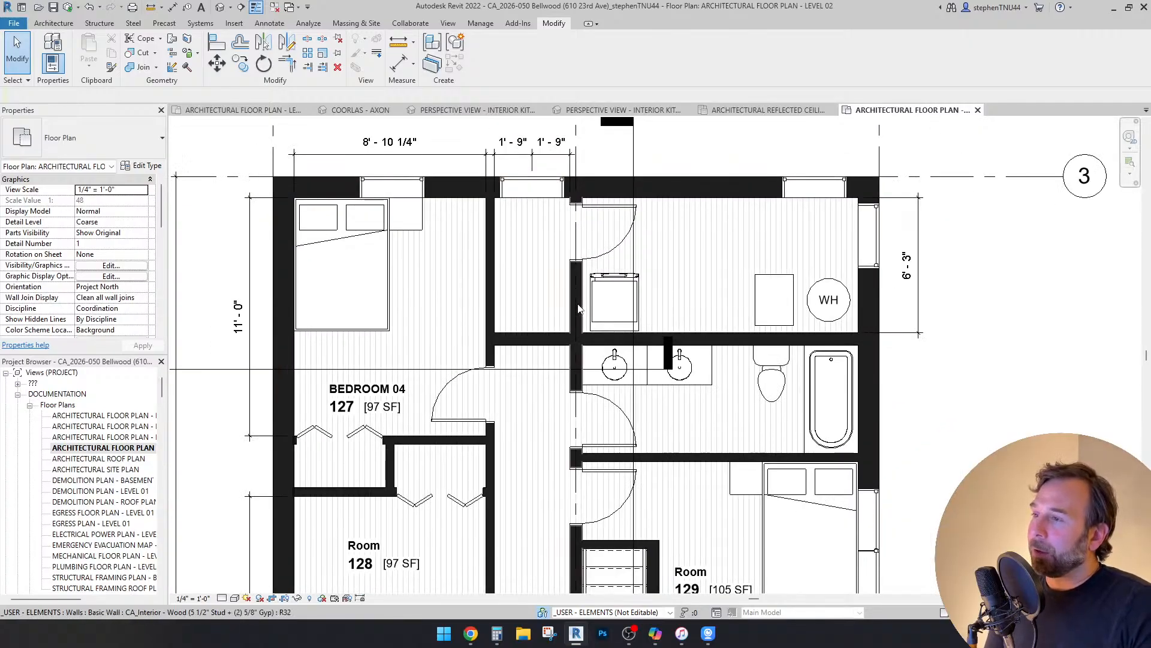
Step: Shorten the wall between the laundry room and bathroom back to the hallway's right-hand wall, reopening the hallway
{"action": "left_click", "coordinate": [541, 334]}
{"action": "scroll", "coordinate": [491, 333], "scroll_direction": "up", "scroll_amount": 1}
{"action": "left_click_drag", "start_coordinate": [491, 333], "coordinate": [599, 333]}
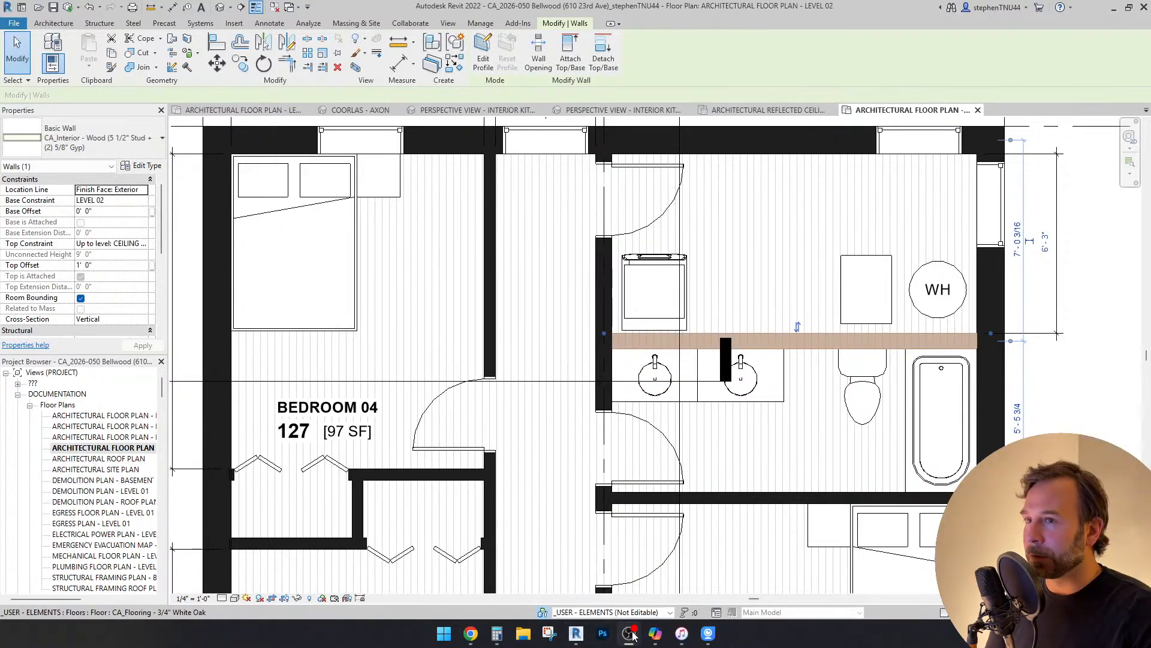
{"action": "left_click", "coordinate": [1066, 411]}
Step: Examine the washing machine's position and the layout of the laundry room, hallway and bedrooms on the Level 02 plan
{"action": "scroll", "coordinate": [721, 337], "scroll_direction": "down", "scroll_amount": 1}
{"action": "middle_click_drag", "start_coordinate": [740, 377], "coordinate": [678, 370]}
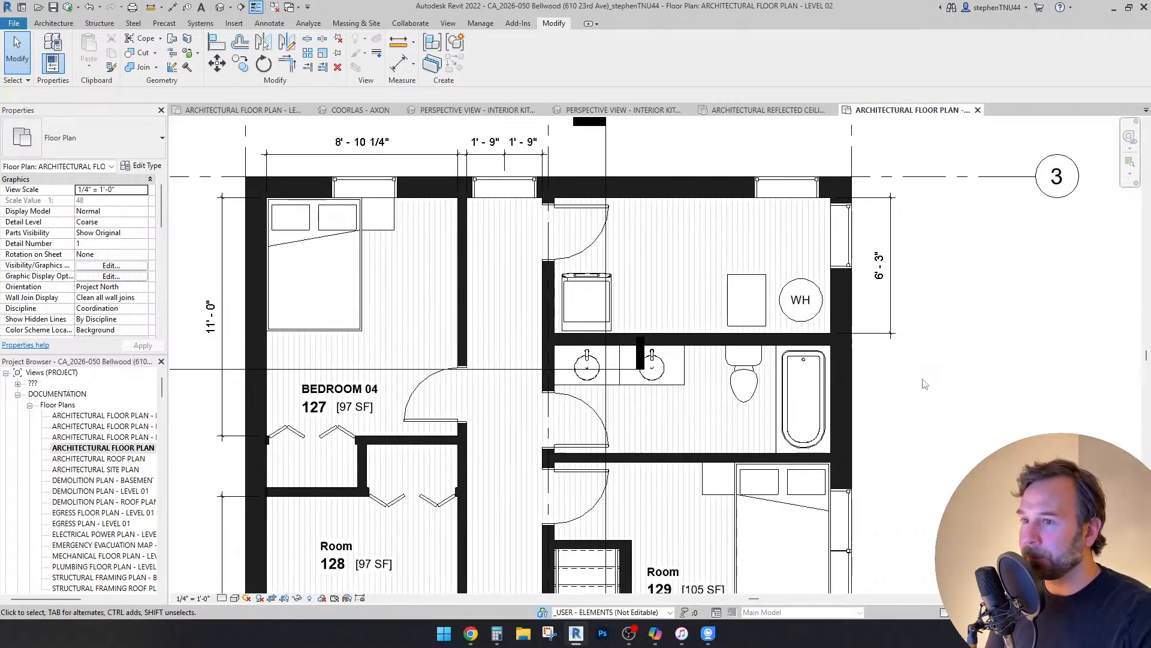
{"action": "scroll", "coordinate": [564, 357], "scroll_direction": "down", "scroll_amount": 1}
{"action": "scroll", "coordinate": [563, 357], "scroll_direction": "down", "scroll_amount": 2}
{"action": "scroll", "coordinate": [576, 422], "scroll_direction": "up", "scroll_amount": 2}
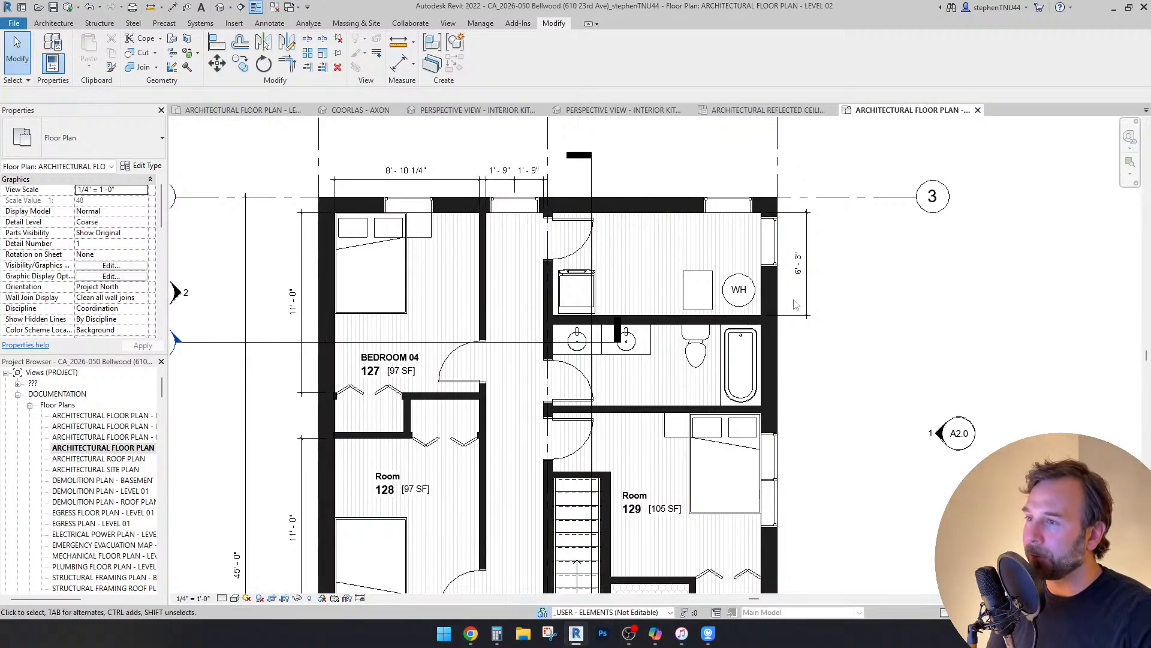
{"action": "scroll", "coordinate": [530, 305], "scroll_direction": "up", "scroll_amount": 1}
{"action": "left_click", "coordinate": [582, 273]}
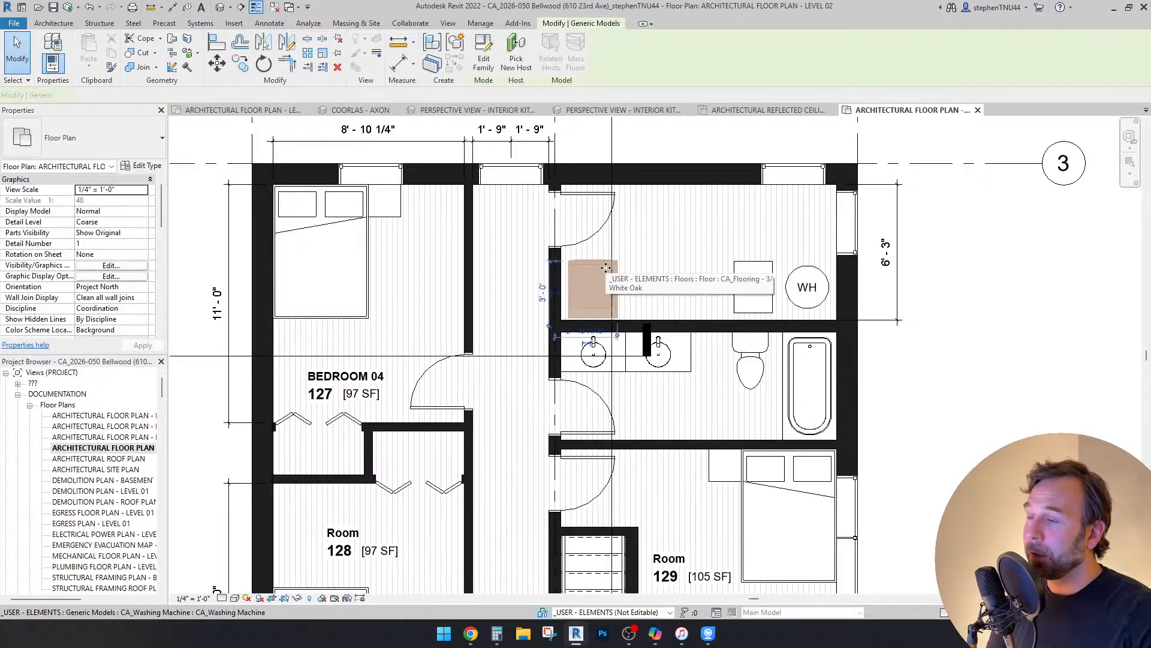
{"action": "scroll", "coordinate": [558, 288], "scroll_direction": "down", "scroll_amount": 1}
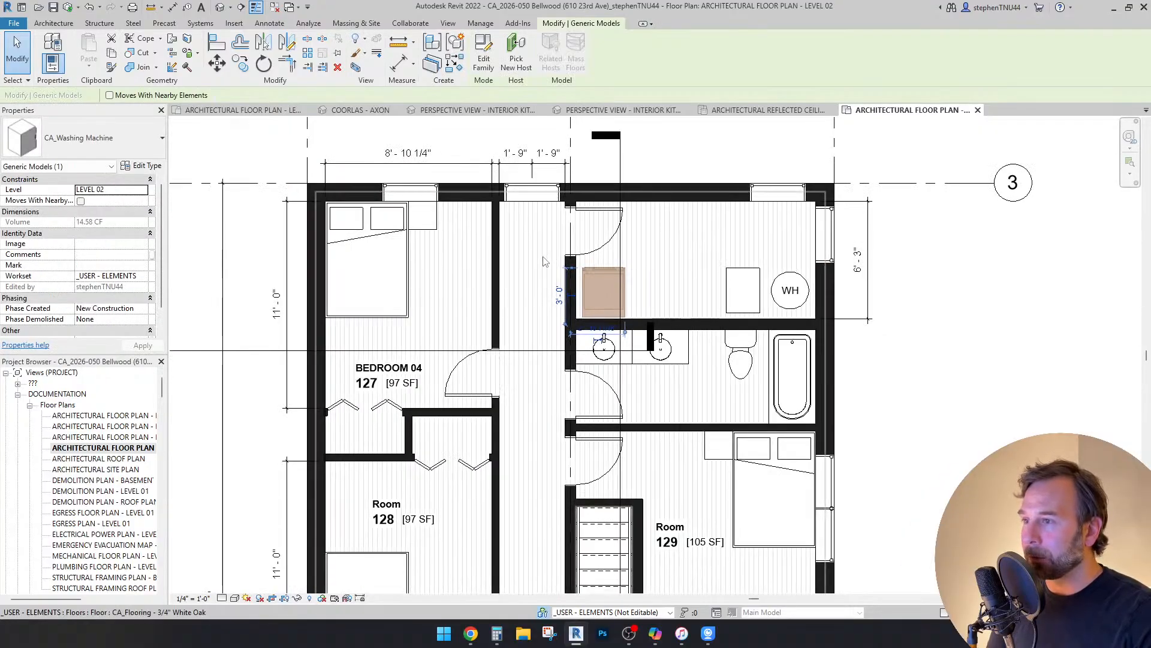
{"action": "scroll", "coordinate": [552, 264], "scroll_direction": "down", "scroll_amount": 1}
{"action": "scroll", "coordinate": [551, 300], "scroll_direction": "down", "scroll_amount": 2}
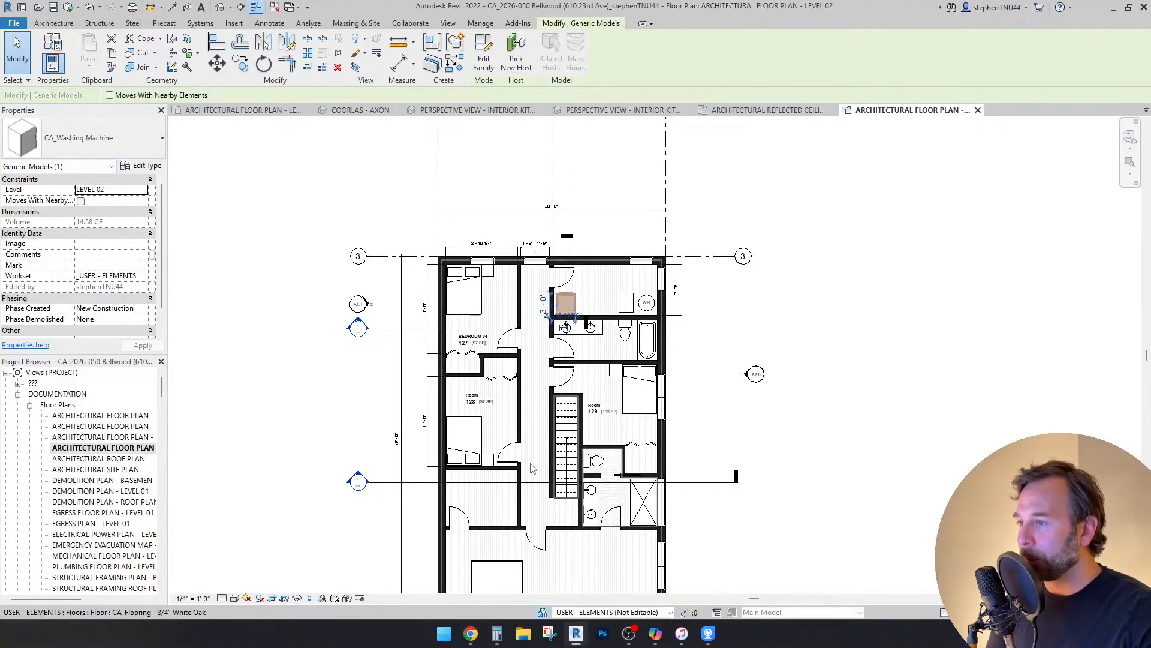
{"action": "left_click", "coordinate": [786, 297]}
Step: Copy the short wall between the toilet room and Room 129's closet into the laundry room, against the upper exterior wall
{"action": "scroll", "coordinate": [623, 408], "scroll_direction": "up", "scroll_amount": 1}
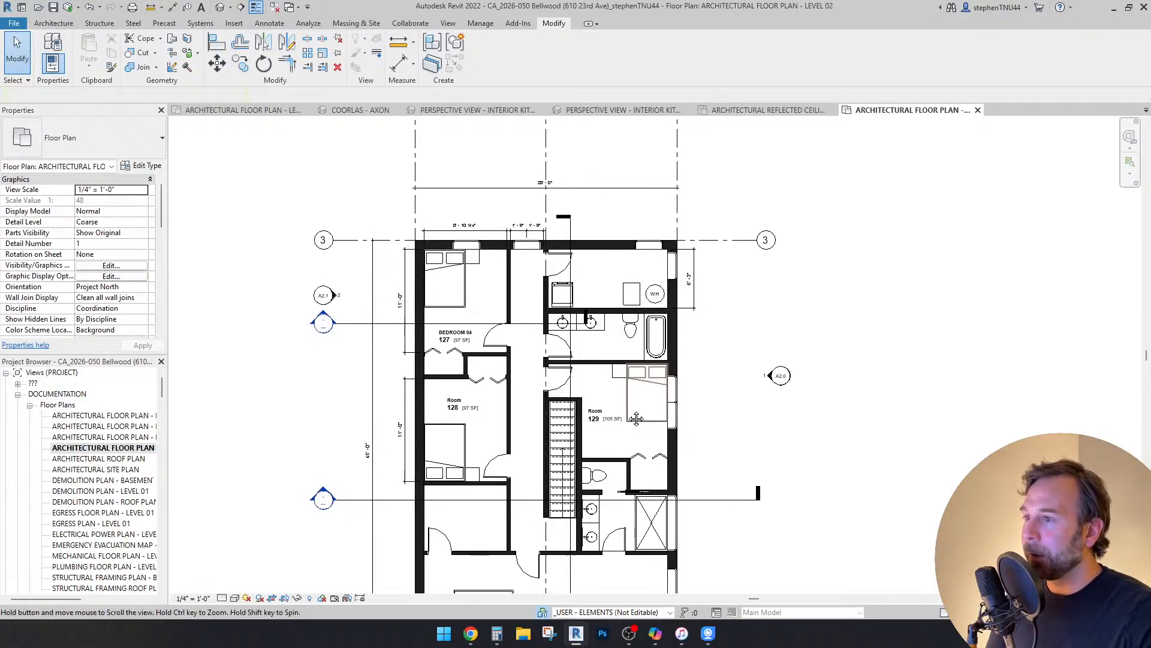
{"action": "scroll", "coordinate": [587, 258], "scroll_direction": "up", "scroll_amount": 2}
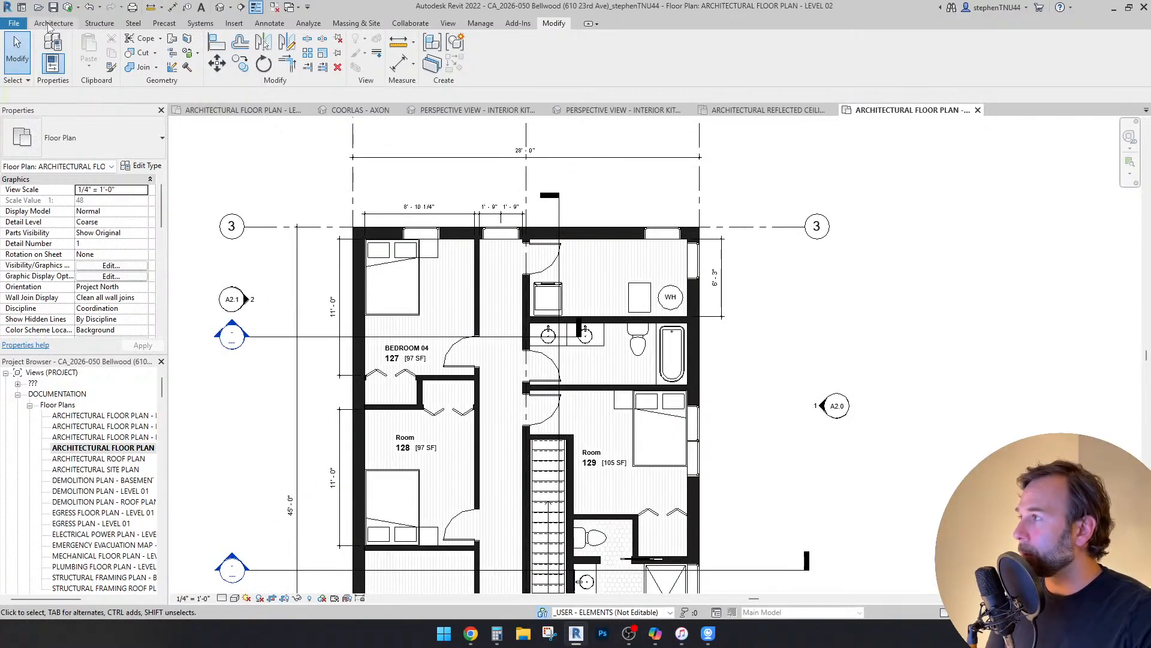
{"action": "scroll", "coordinate": [624, 540], "scroll_direction": "up", "scroll_amount": 3}
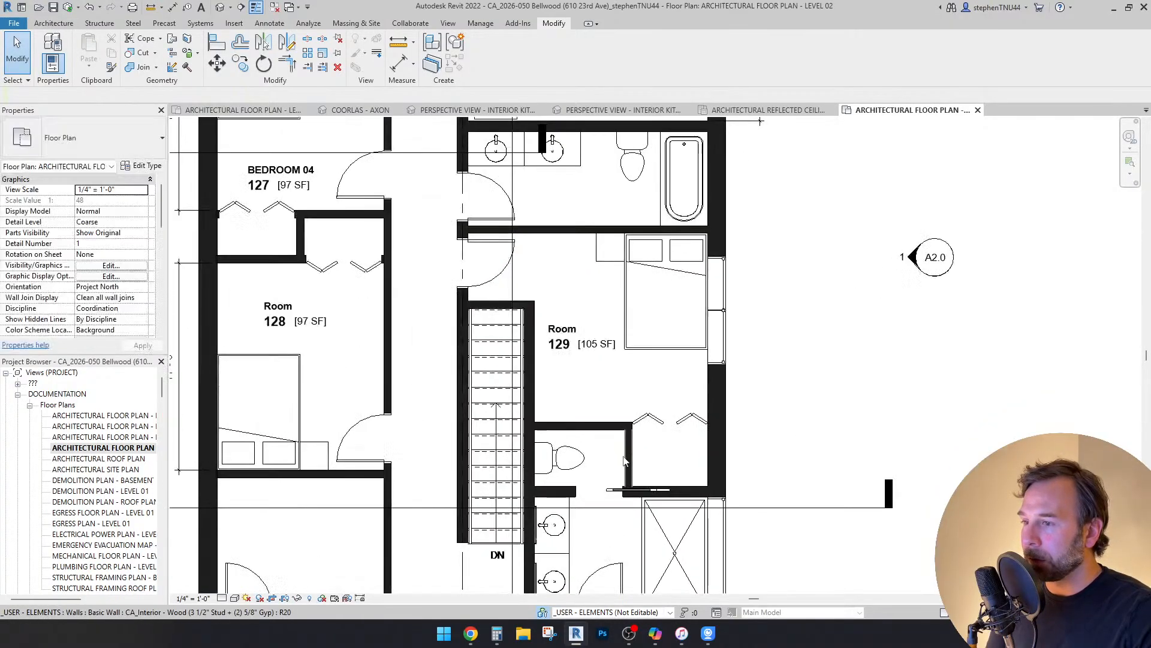
{"action": "left_click", "coordinate": [535, 364]}
{"action": "scroll", "coordinate": [623, 458], "scroll_direction": "up", "scroll_amount": 3}
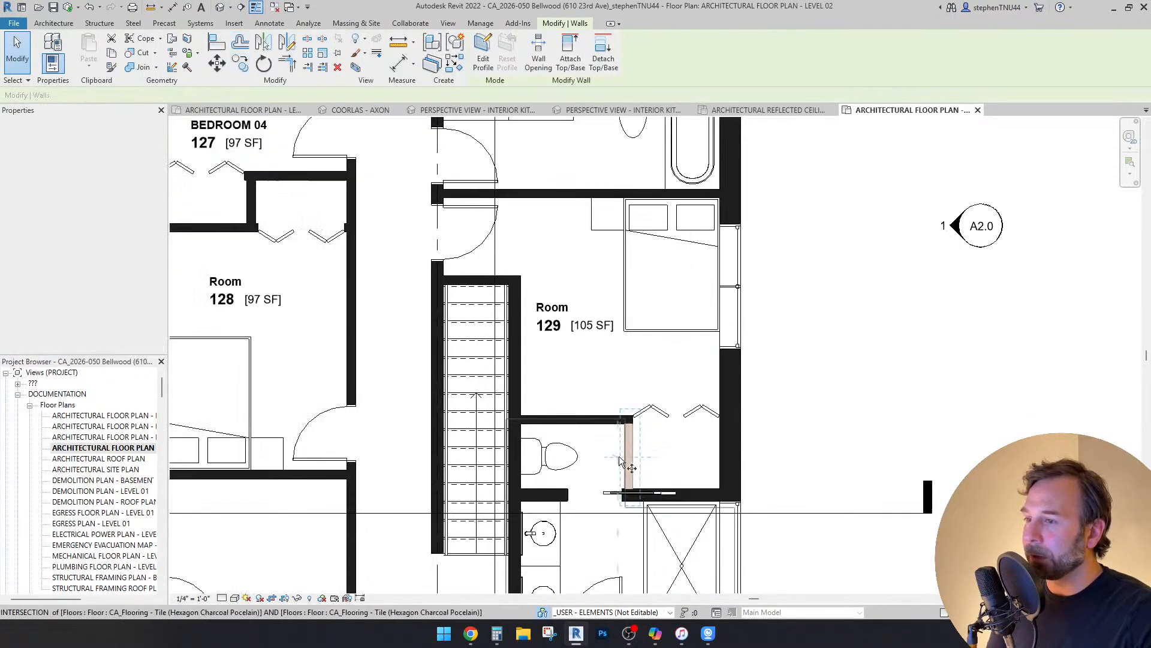
{"action": "left_click", "coordinate": [634, 457]}
{"action": "scroll", "coordinate": [629, 447], "scroll_direction": "down", "scroll_amount": 5}
{"action": "middle_click_drag", "start_coordinate": [577, 246], "coordinate": [575, 410]}
{"action": "scroll", "coordinate": [602, 270], "scroll_direction": "up", "scroll_amount": 2}
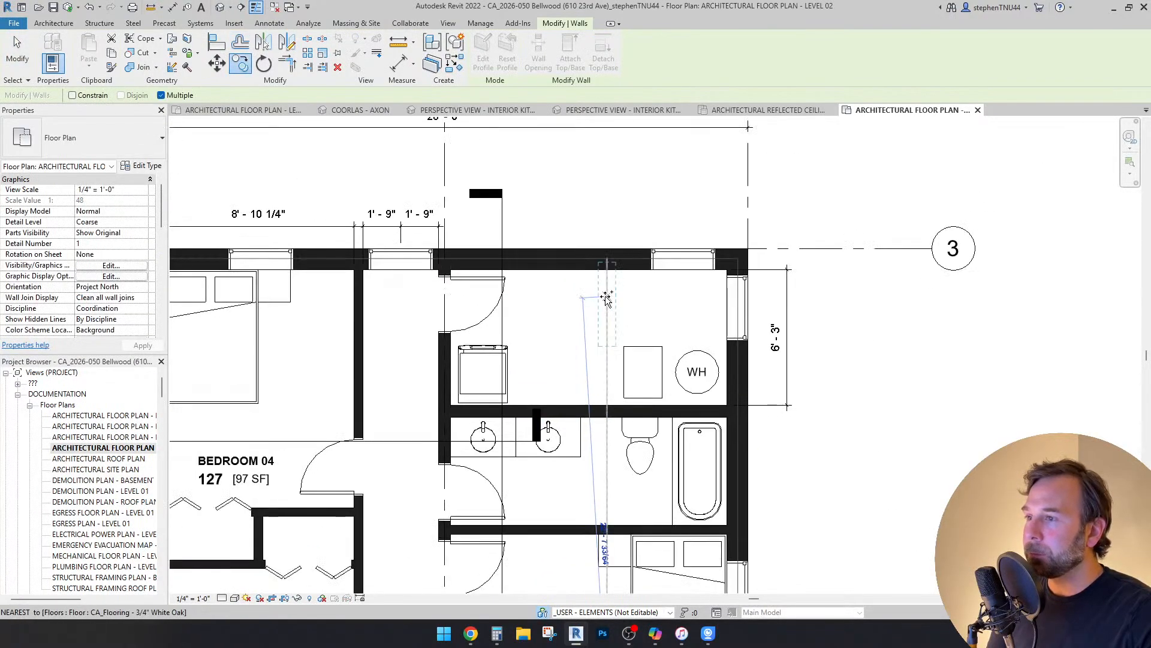
{"action": "left_click", "coordinate": [638, 339]}
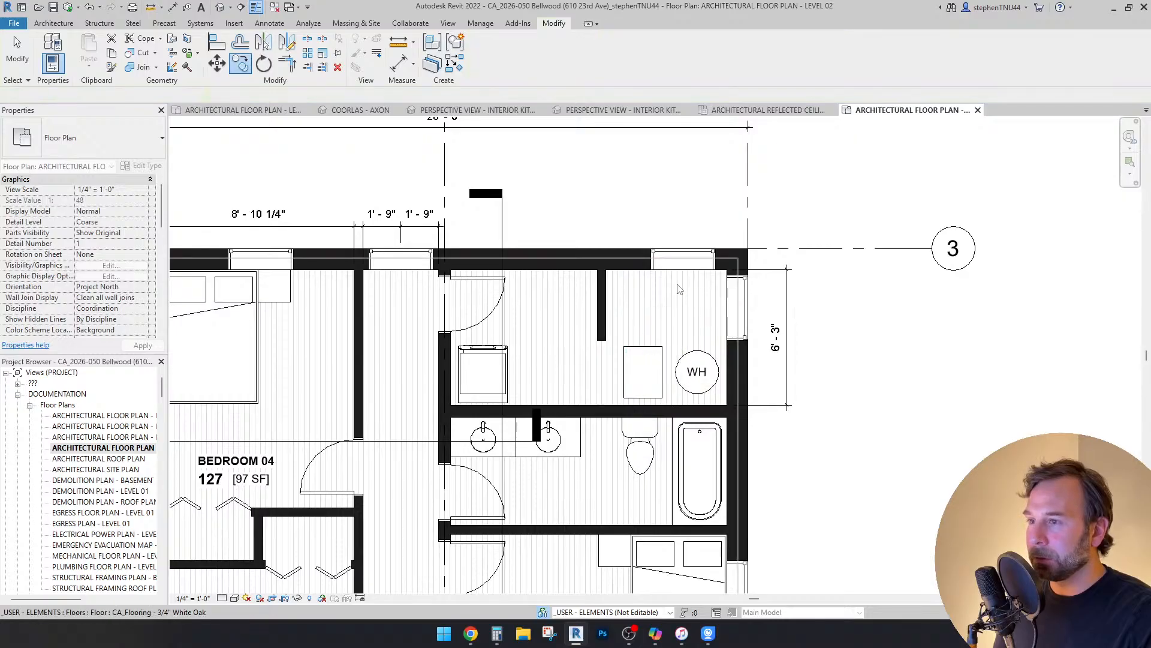
Step: Delete the two windows at the laundry room's upper-right corner, one in the right exterior wall and one in the upper wall
{"action": "left_click", "coordinate": [737, 307]}
{"action": "left_click", "coordinate": [873, 306]}
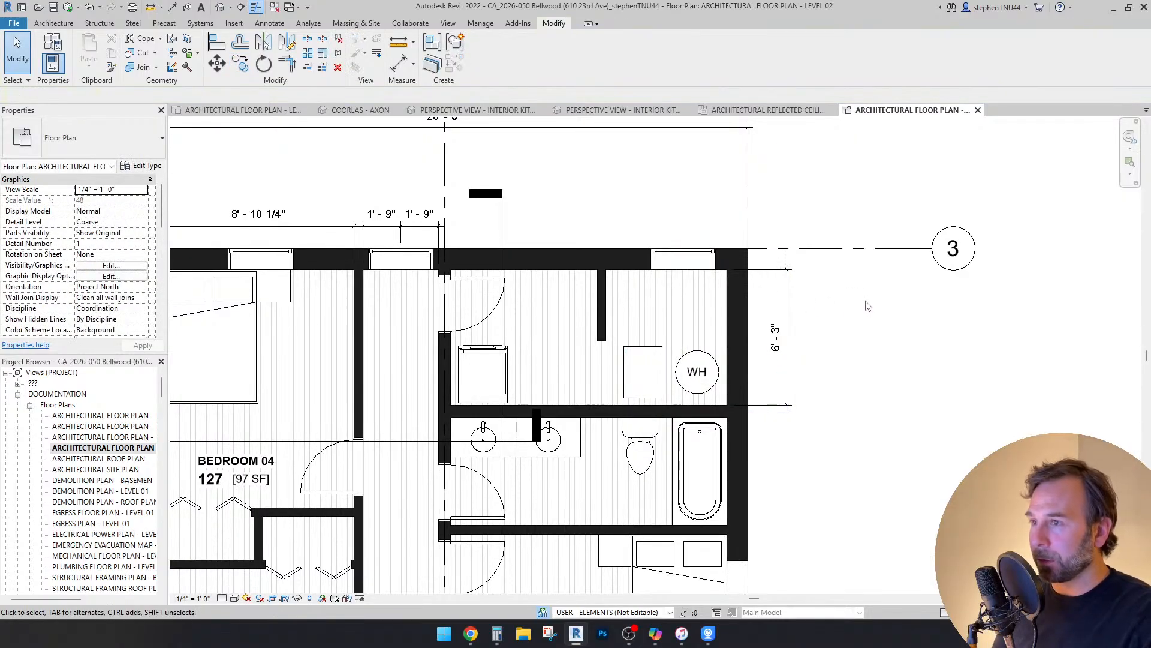
{"action": "left_click", "coordinate": [693, 259]}
{"action": "left_click", "coordinate": [832, 292]}
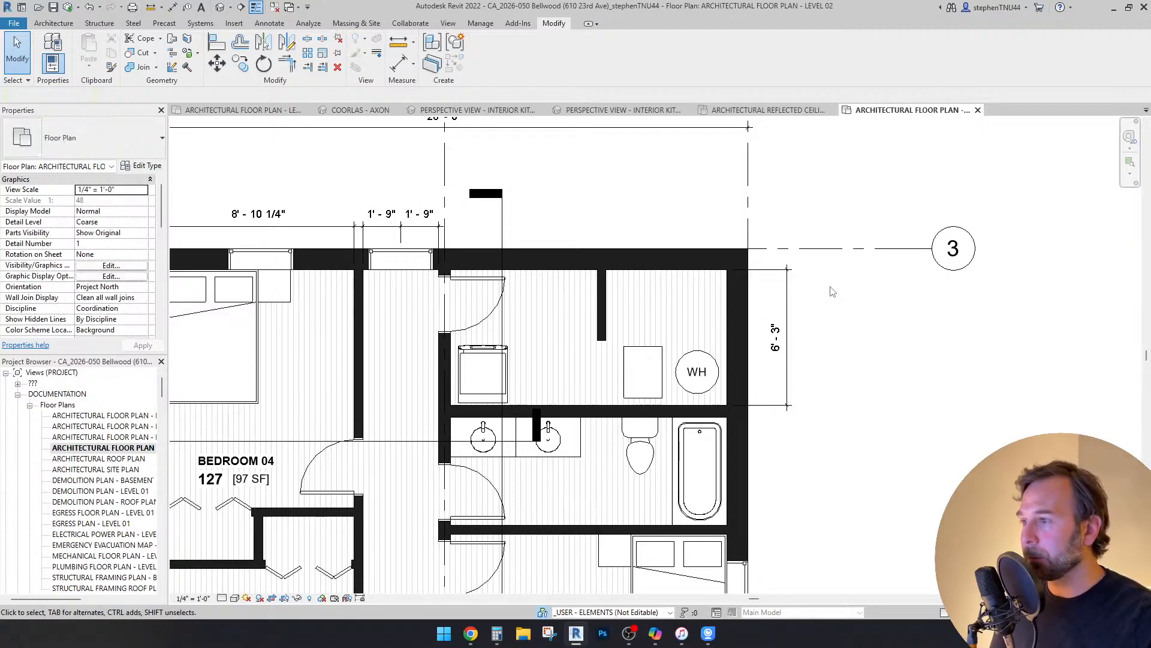
Step: Extend the copied partition down to the bathroom wall to enclose the furnace and water heater
{"action": "left_click", "coordinate": [603, 336]}
{"action": "scroll", "coordinate": [606, 343], "scroll_direction": "up", "scroll_amount": 1}
{"action": "left_click_drag", "start_coordinate": [606, 340], "coordinate": [603, 420]}
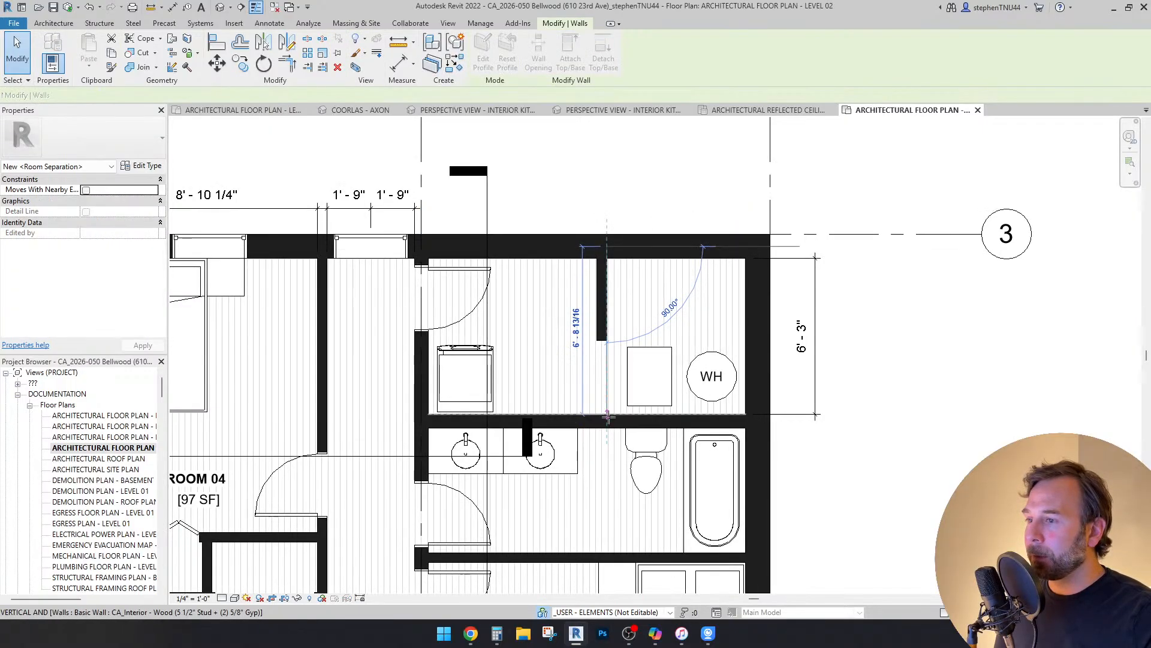
Step: Copy the laundry room's hallway door and place the copy in the new partition near the upper exterior wall
{"action": "left_click", "coordinate": [431, 286]}
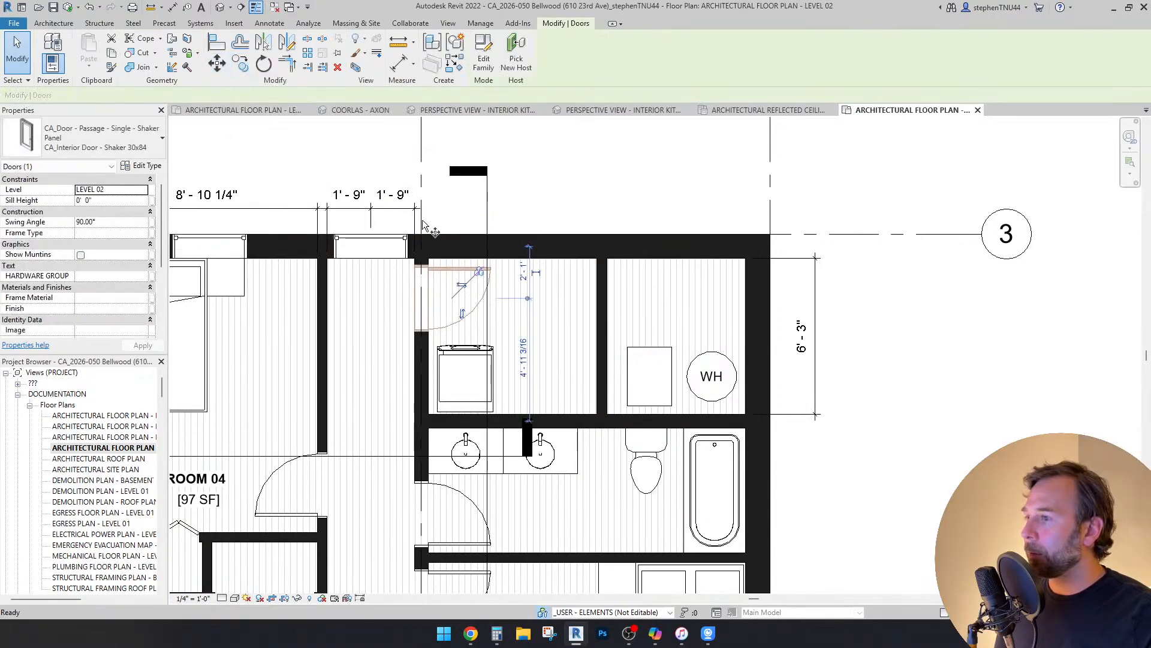
{"action": "key", "text": "c"}
{"action": "key", "text": "o"}
{"action": "left_click", "coordinate": [428, 299]}
{"action": "left_click", "coordinate": [428, 369]}
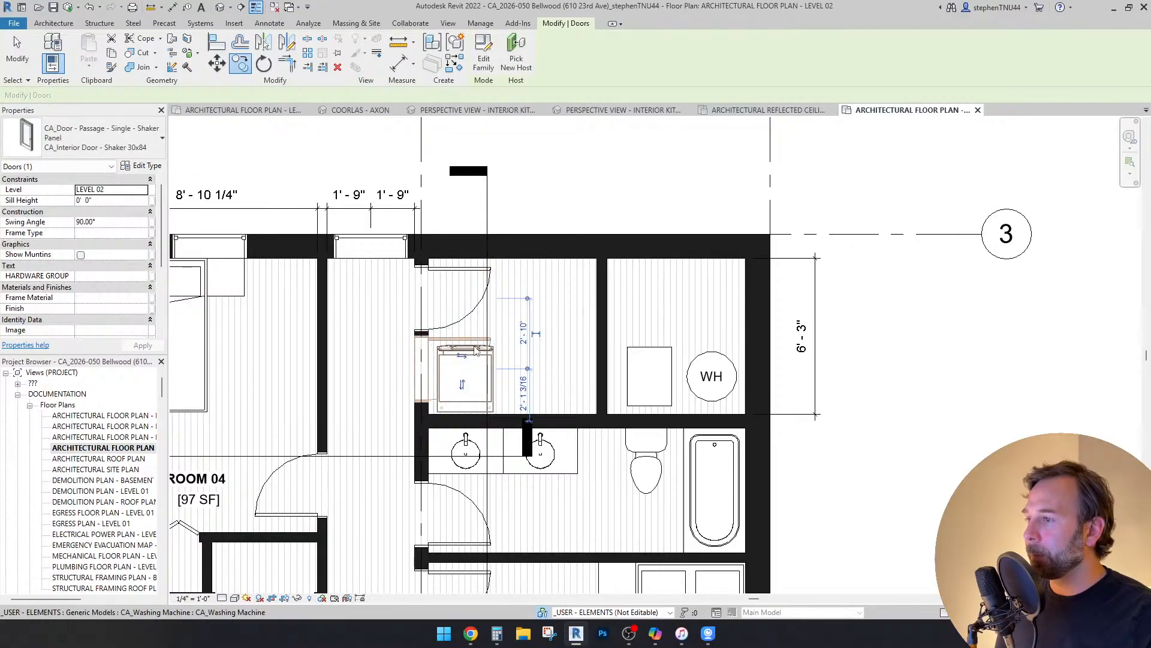
{"action": "left_click", "coordinate": [602, 294]}
{"action": "key", "text": "Escape"}
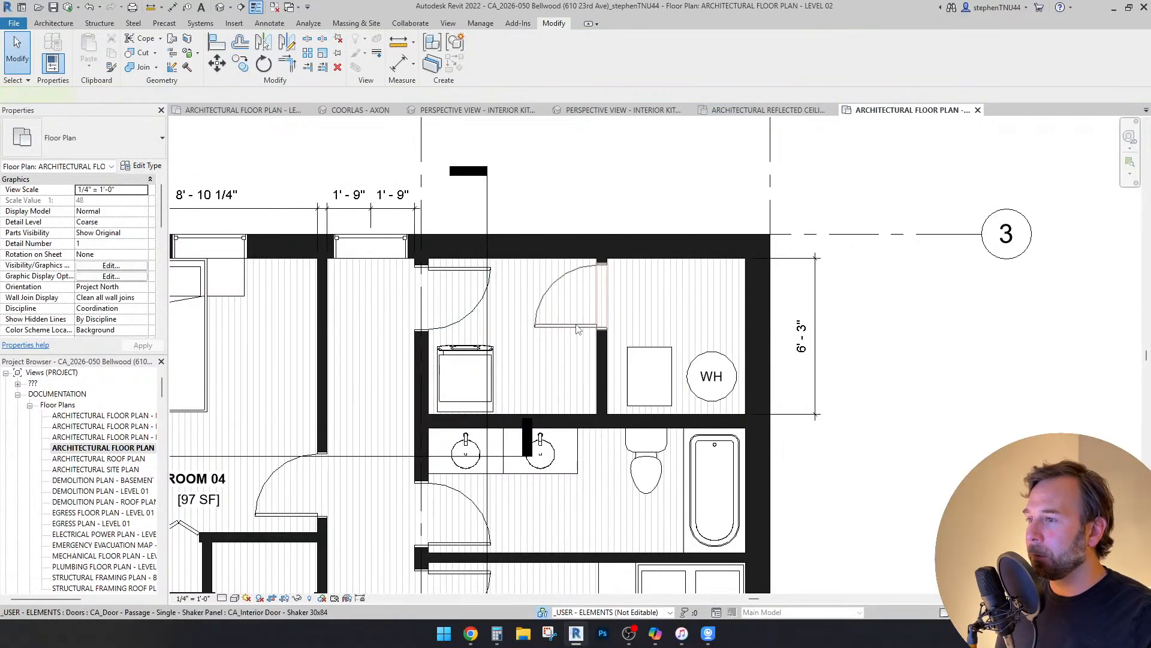
Step: Flip the partition door so it hinges at its upper end and swings into the mechanical room
{"action": "left_click", "coordinate": [570, 326]}
{"action": "left_click", "coordinate": [562, 281]}
{"action": "key", "text": "Escape"}
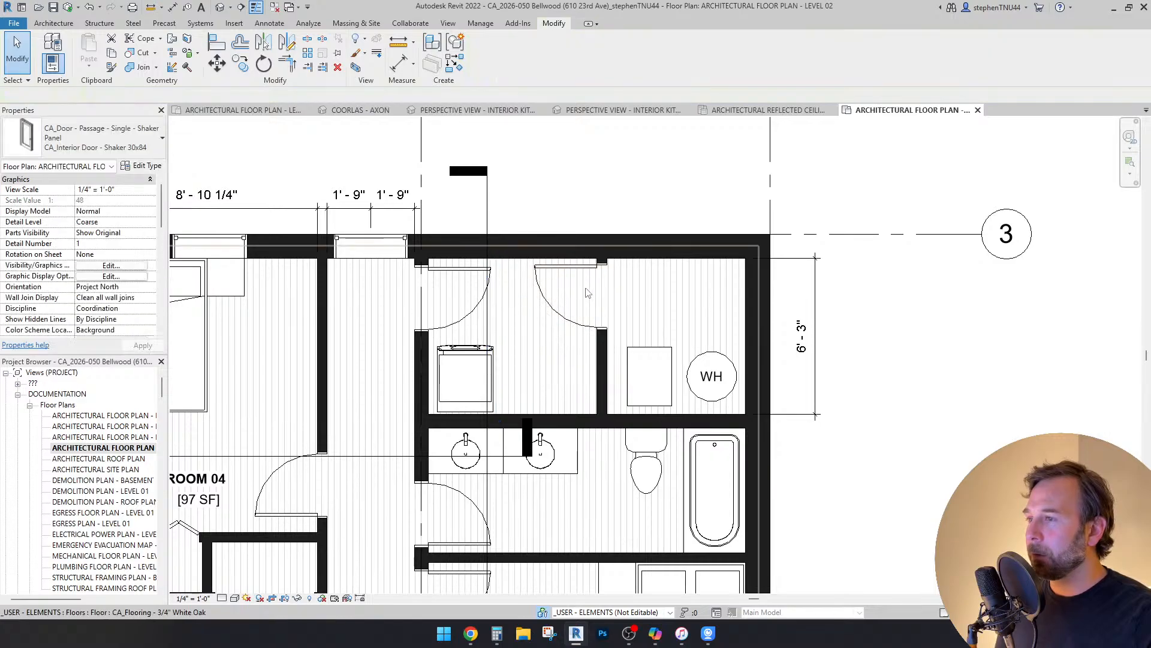
{"action": "left_click", "coordinate": [577, 268]}
{"action": "left_click", "coordinate": [577, 288]}
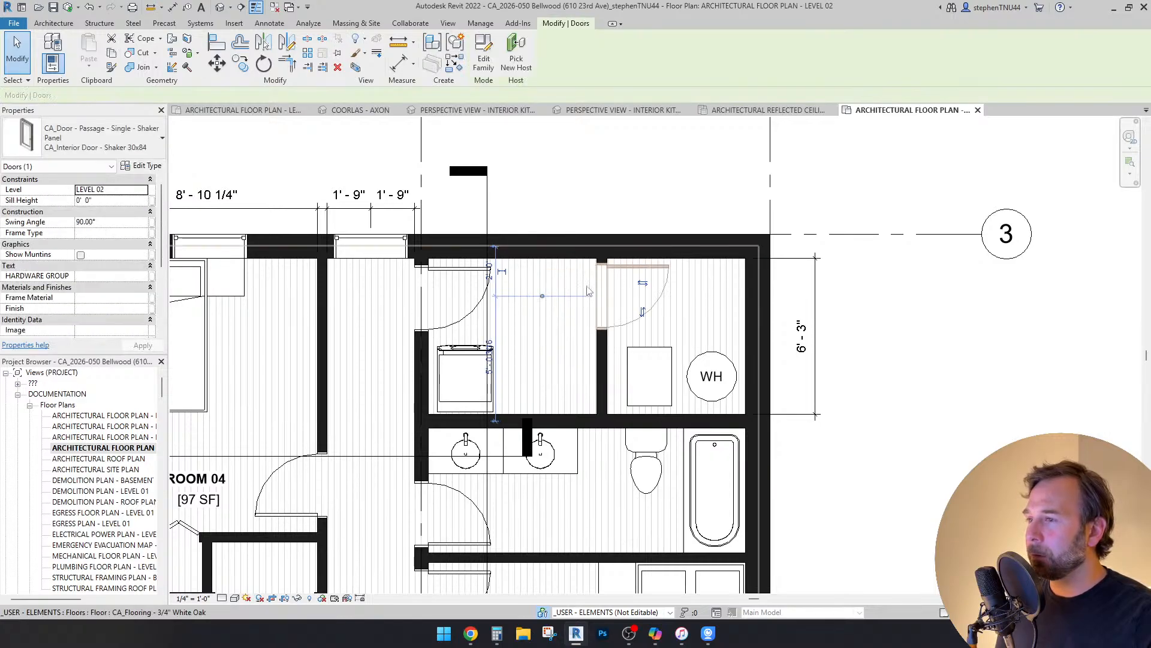
{"action": "key", "text": "Escape"}
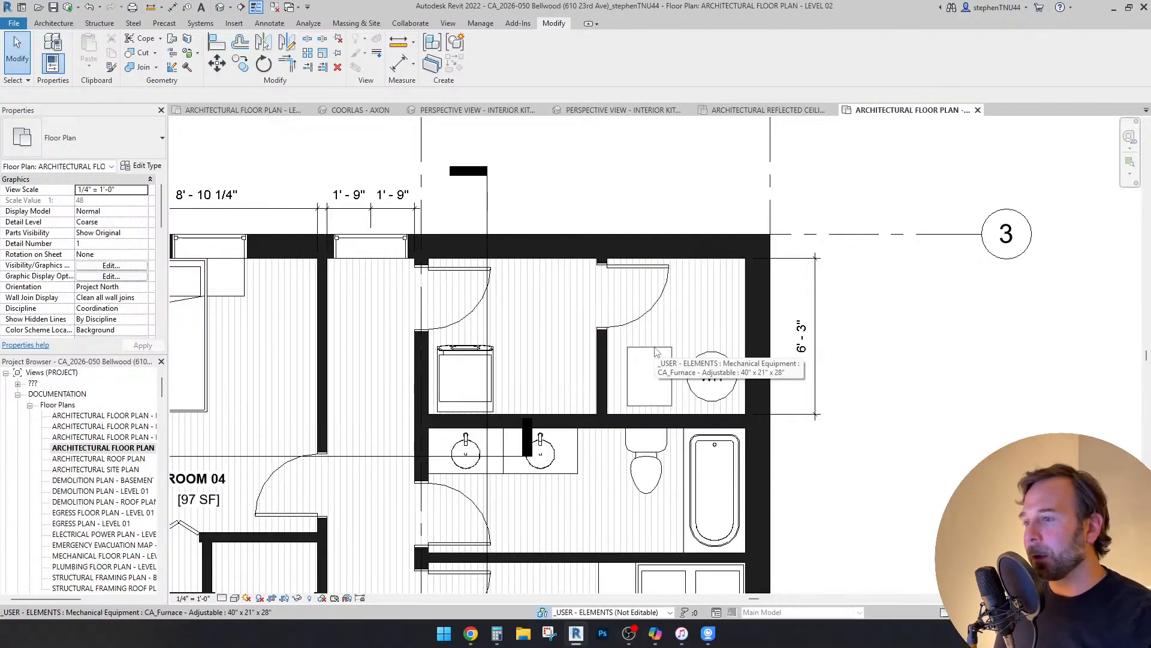
Step: Move the furnace to the mechanical room's upper-right corner, above the water heater and clear of the door swing
{"action": "left_click", "coordinate": [651, 348]}
{"action": "left_click_drag", "start_coordinate": [697, 300], "coordinate": [717, 268]}
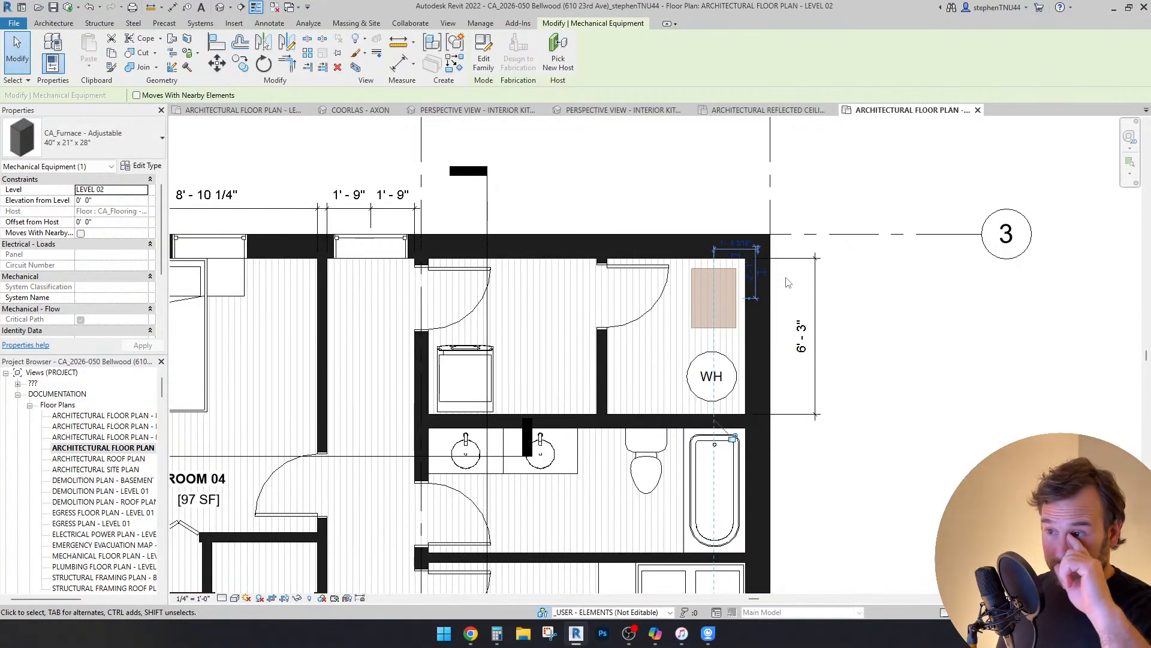
{"action": "left_click", "coordinate": [662, 305]}
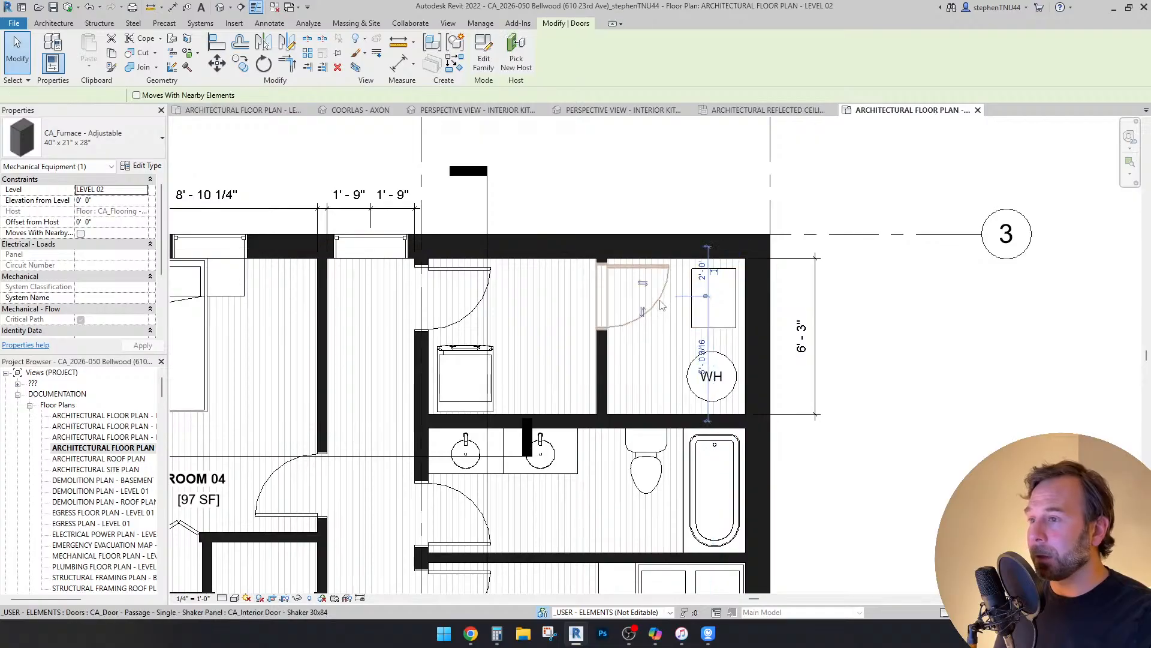
Step: Flip the partition door to swing into the laundry room and match its type to Bedroom 04's bifold closet door
{"action": "left_click", "coordinate": [643, 283]}
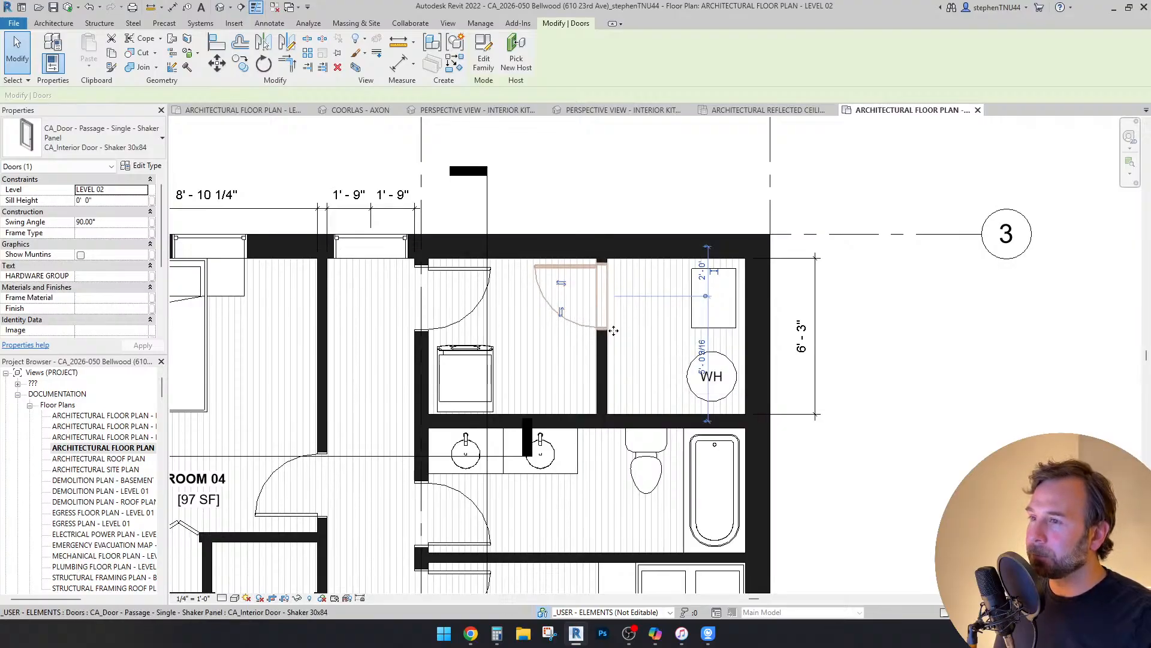
{"action": "scroll", "coordinate": [611, 328], "scroll_direction": "down", "scroll_amount": 2}
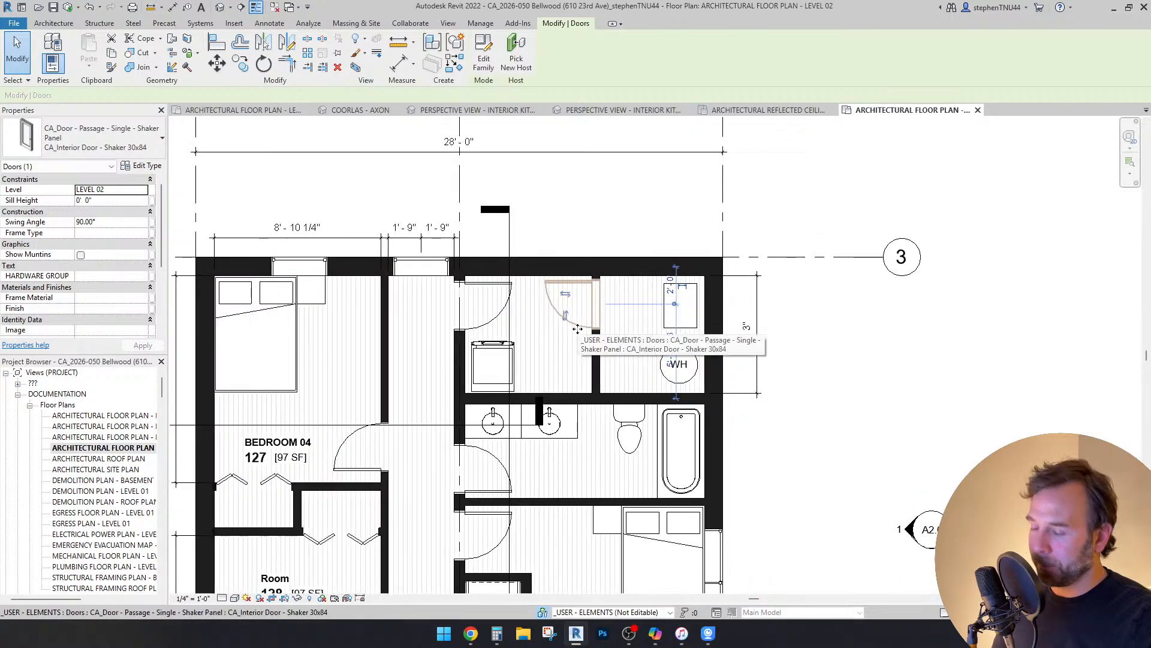
{"action": "key", "text": "a"}
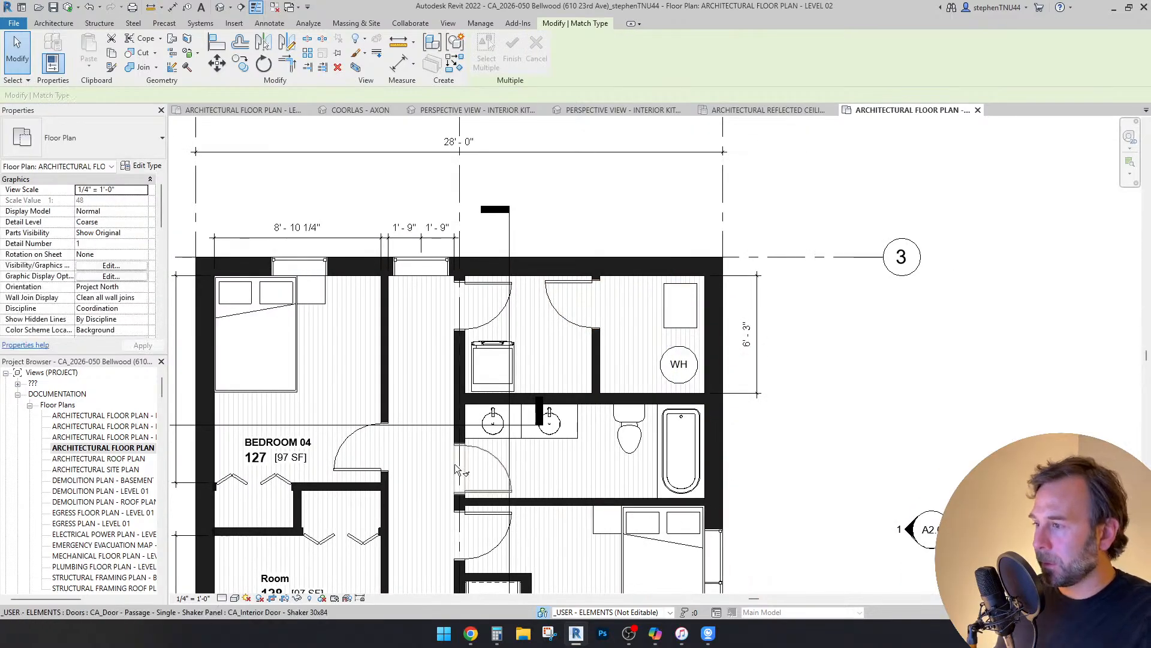
{"action": "left_click", "coordinate": [270, 486]}
{"action": "left_click", "coordinate": [590, 303]}
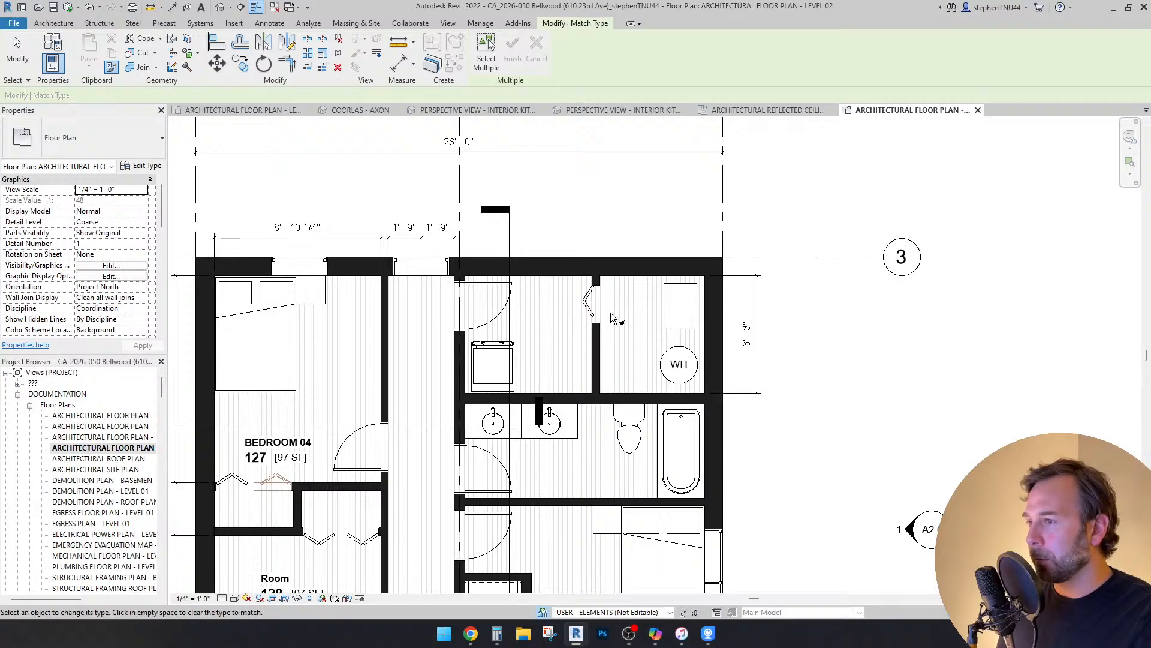
{"action": "key", "text": "Escape"}
Step: Measure the mechanical room's clear depth from the bathroom wall to the upper exterior wall
{"action": "scroll", "coordinate": [599, 304], "scroll_direction": "up", "scroll_amount": 3}
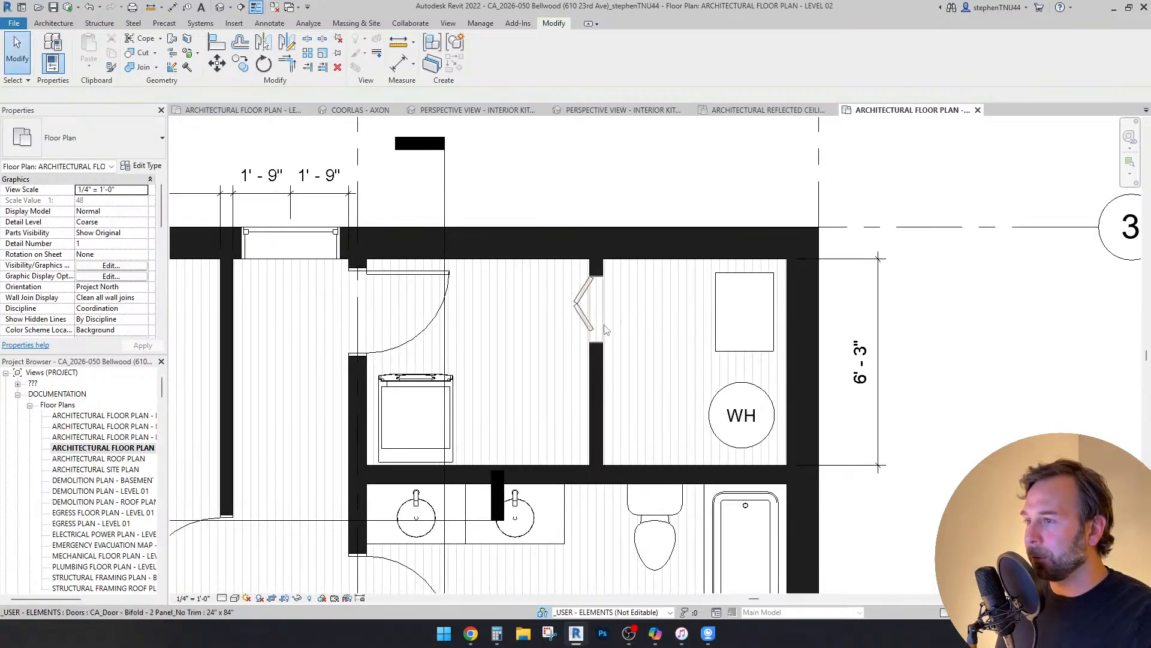
{"action": "left_click", "coordinate": [646, 321]}
{"action": "middle_click_drag", "start_coordinate": [647, 322], "coordinate": [658, 328]}
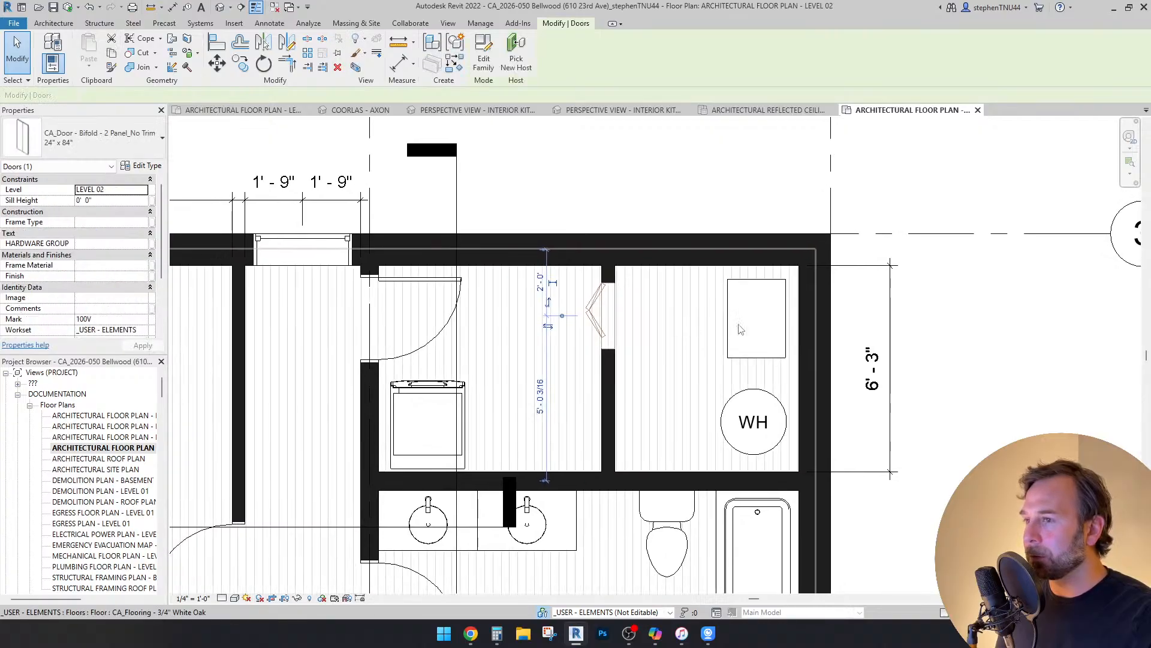
{"action": "left_click", "coordinate": [110, 139]}
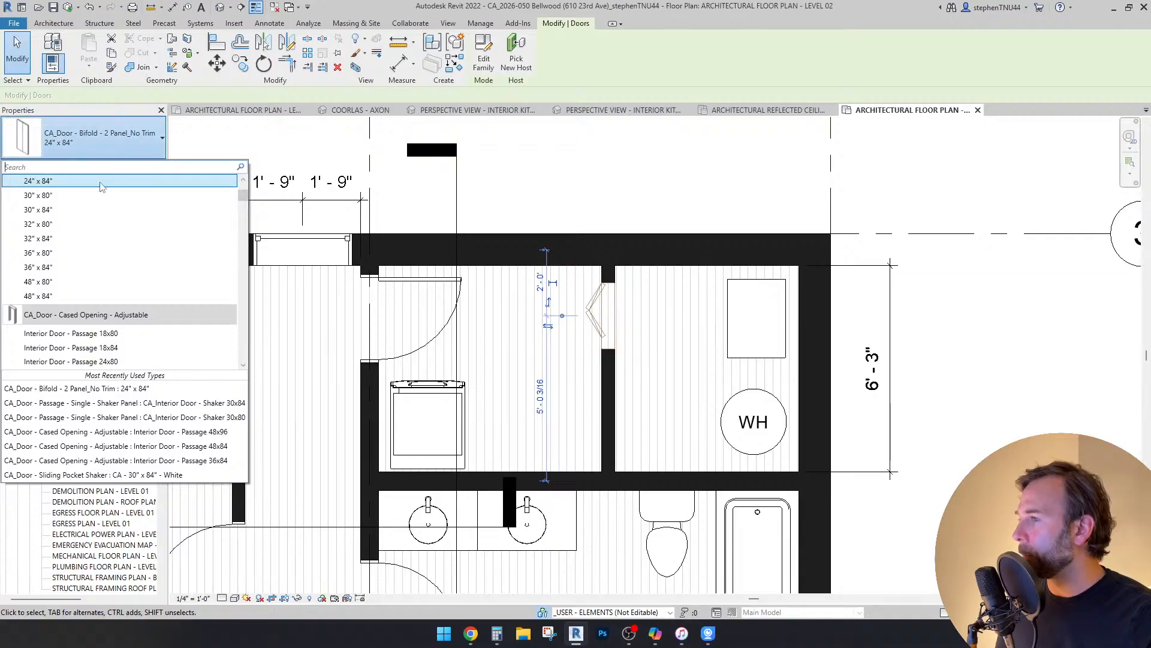
{"action": "left_click", "coordinate": [397, 44]}
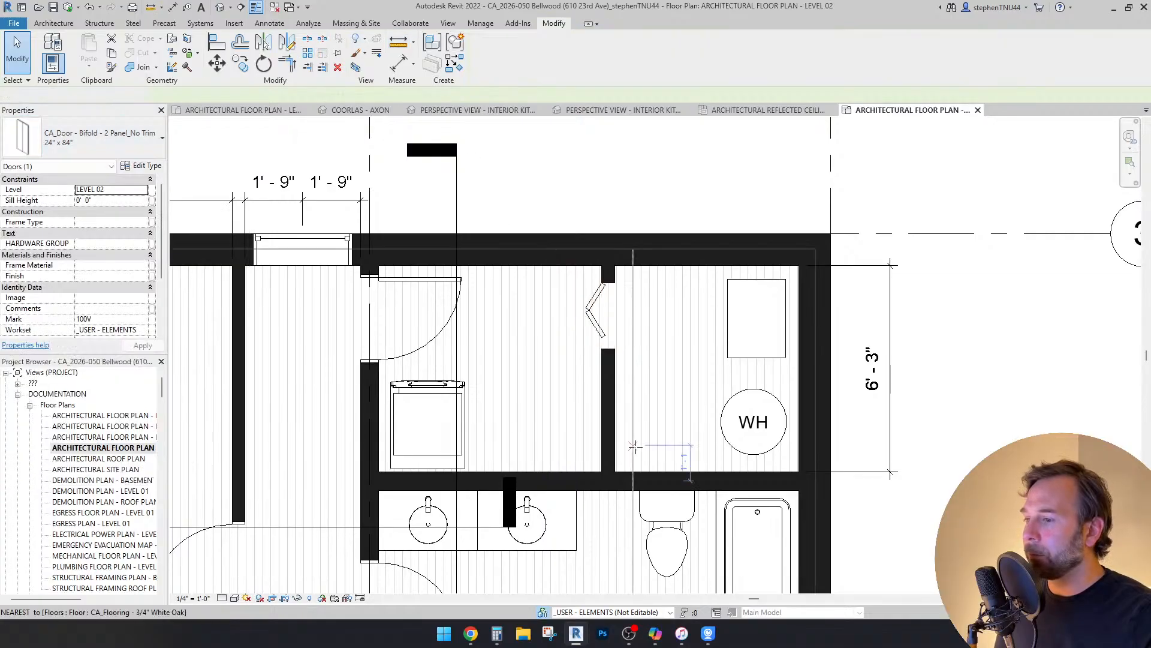
{"action": "left_click", "coordinate": [649, 471]}
{"action": "left_click", "coordinate": [650, 266]}
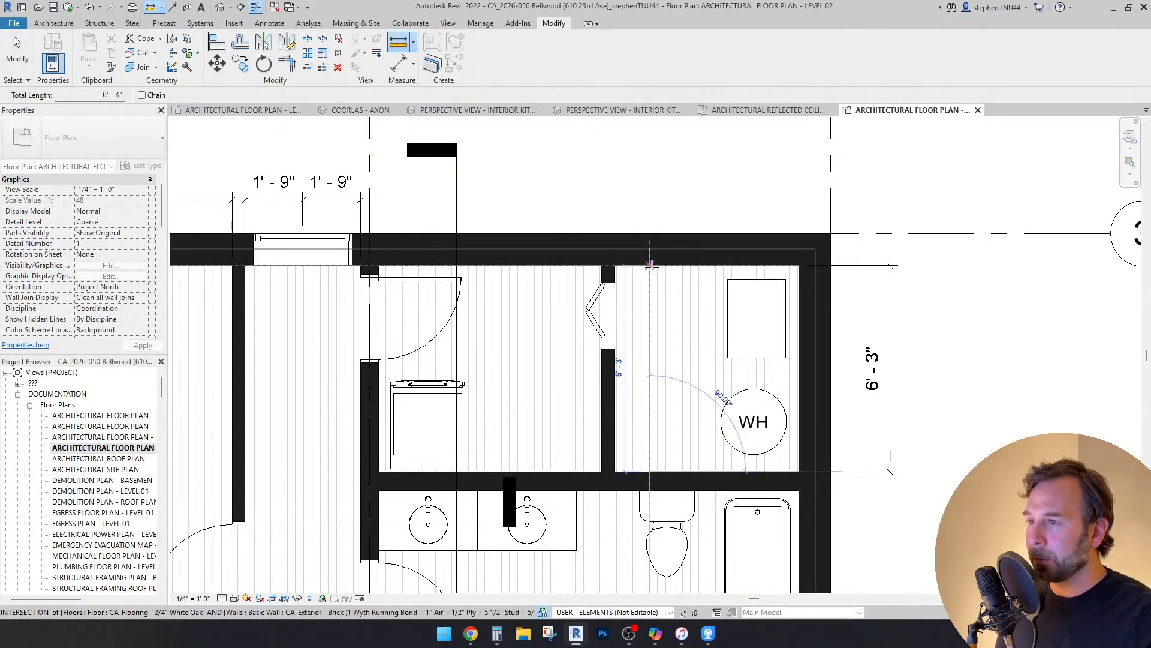
{"action": "key", "text": "Escape"}
{"action": "key", "text": "Escape"}
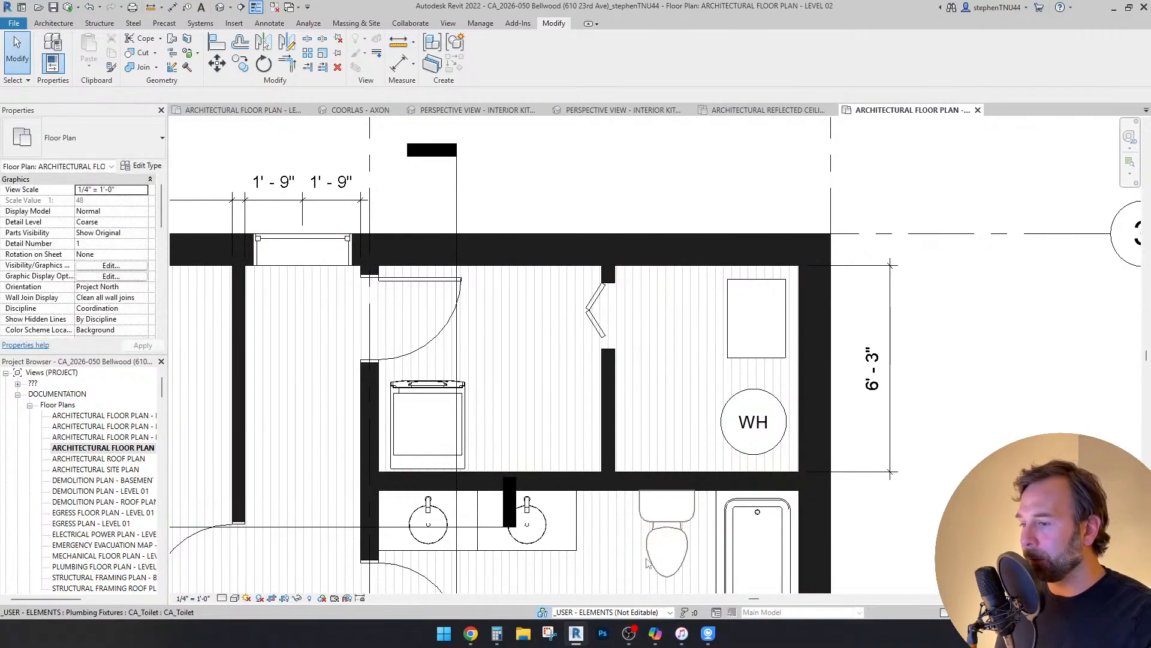
{"action": "left_click", "coordinate": [684, 636]}
{"action": "left_click", "coordinate": [683, 635]}
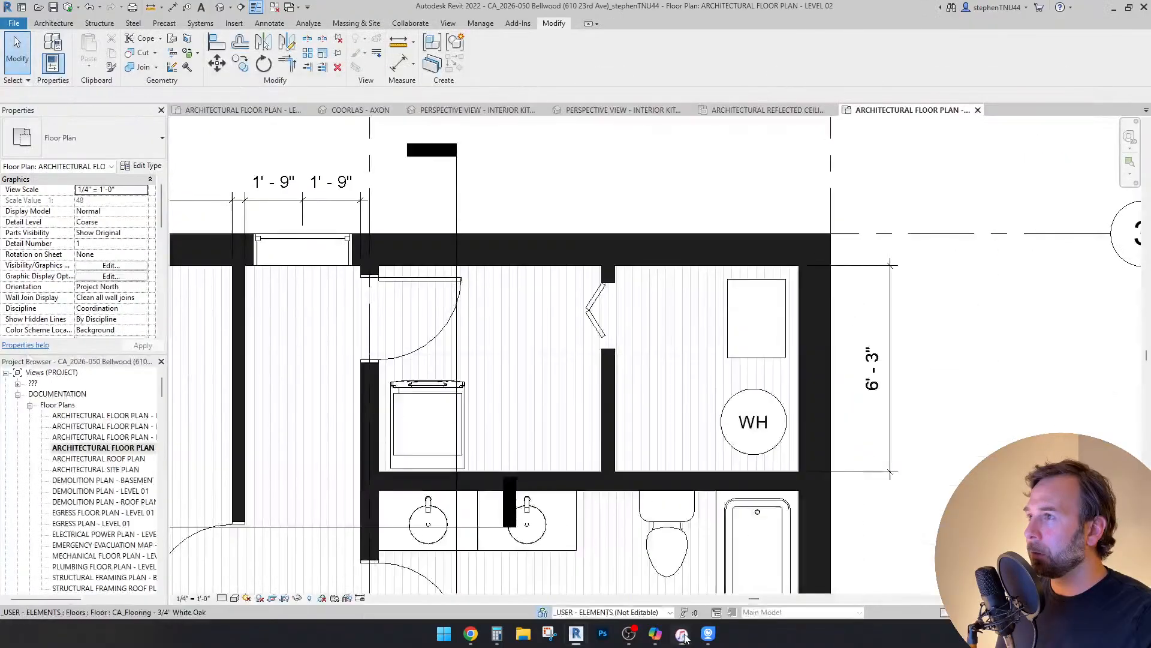
Step: Change the partition's bifold door to the 36" x 84" type and shift it down, away from the exterior wall
{"action": "middle_click_drag", "start_coordinate": [747, 413], "coordinate": [775, 408]}
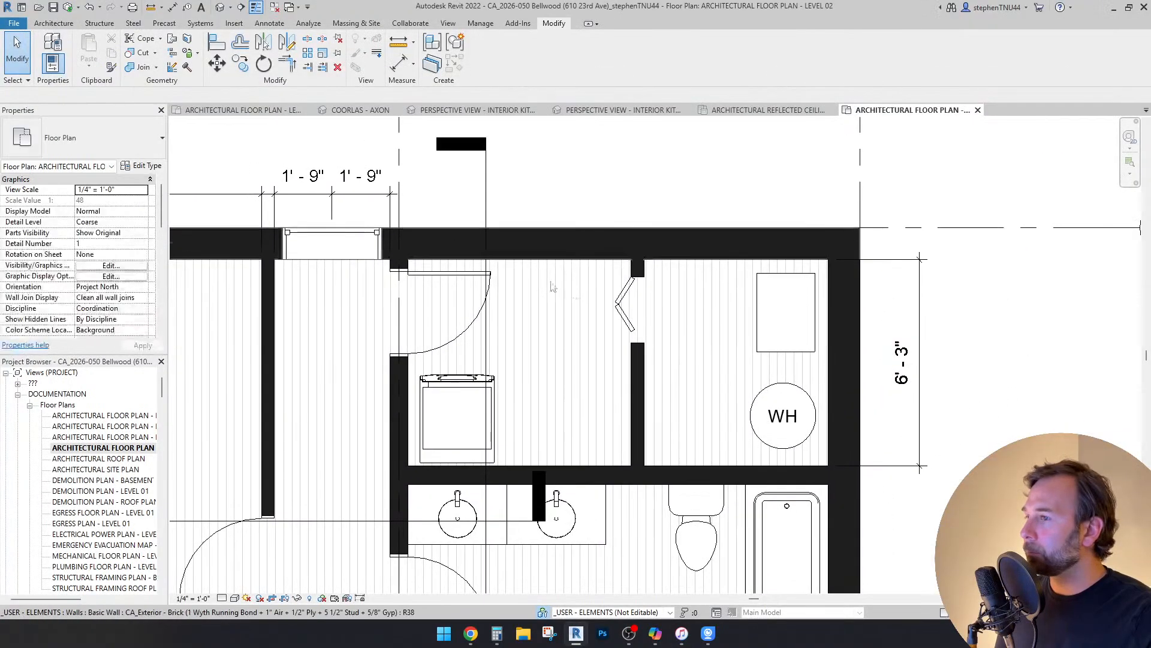
{"action": "left_click", "coordinate": [626, 309]}
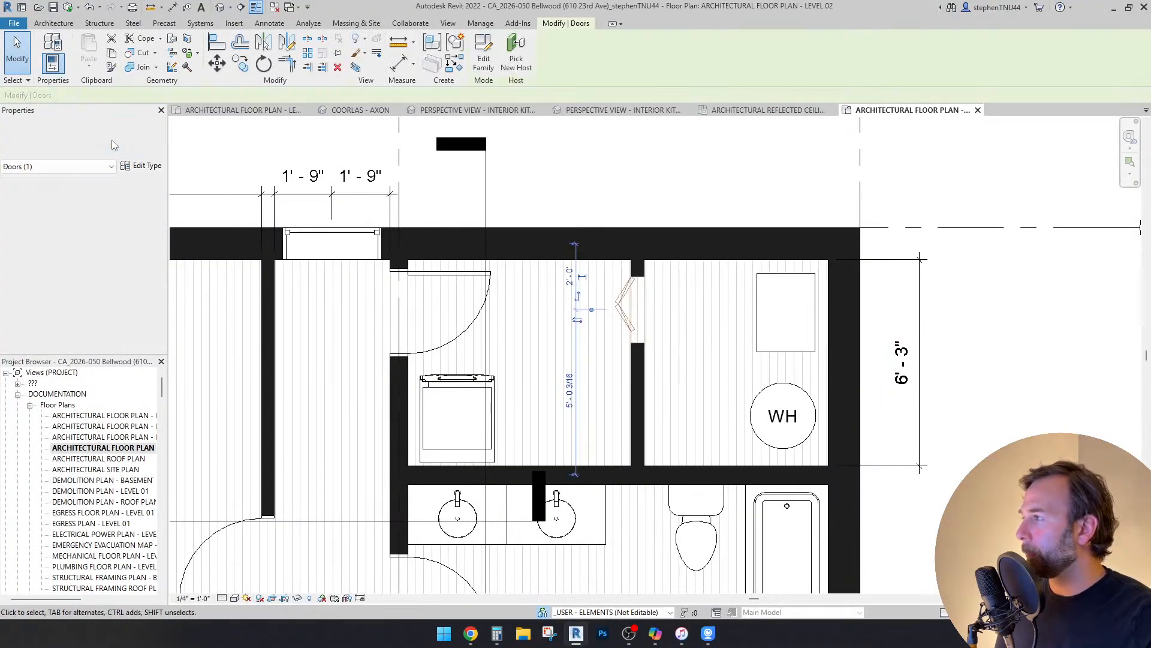
{"action": "left_click", "coordinate": [114, 144]}
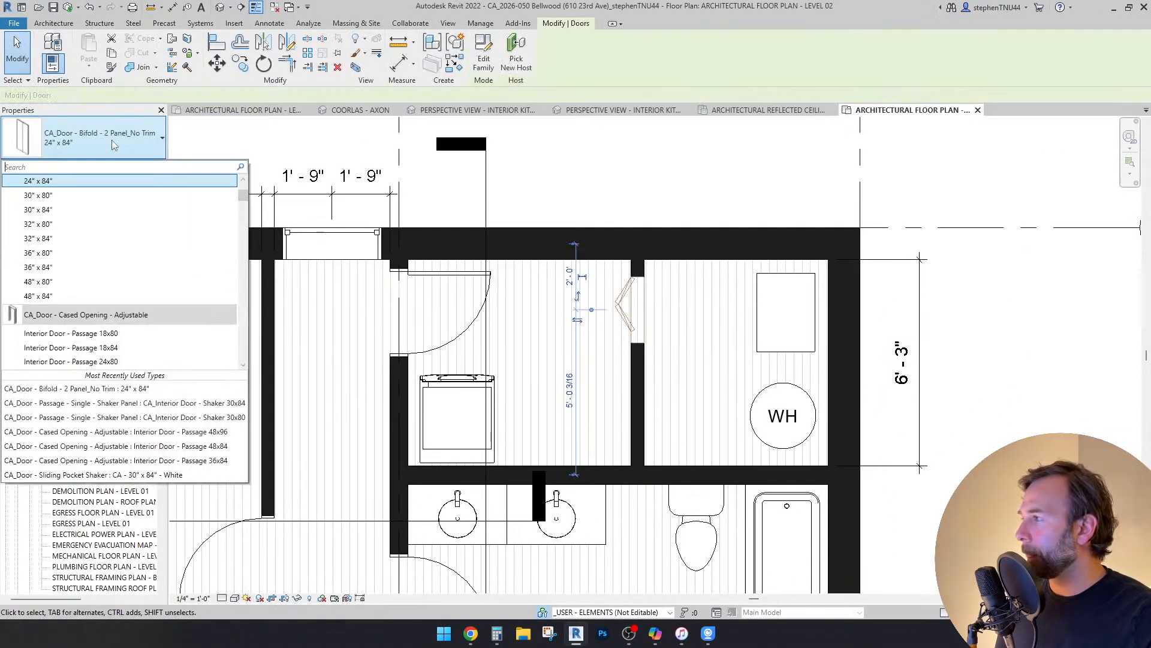
{"action": "left_click", "coordinate": [59, 270]}
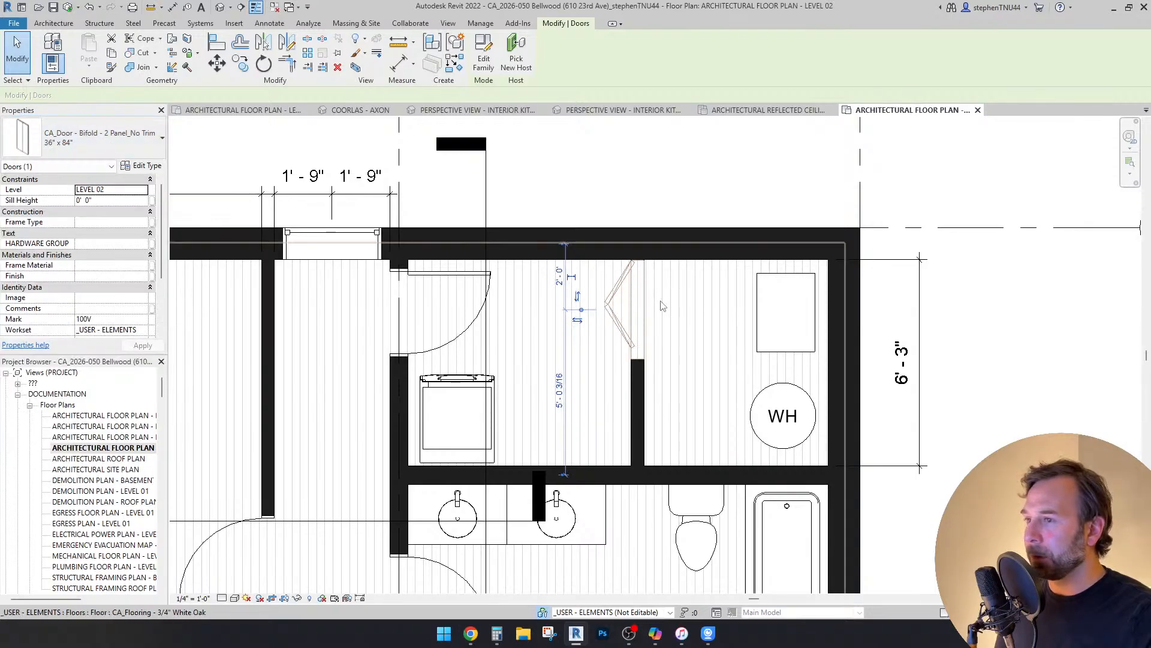
{"action": "left_click_drag", "start_coordinate": [619, 316], "coordinate": [619, 346]}
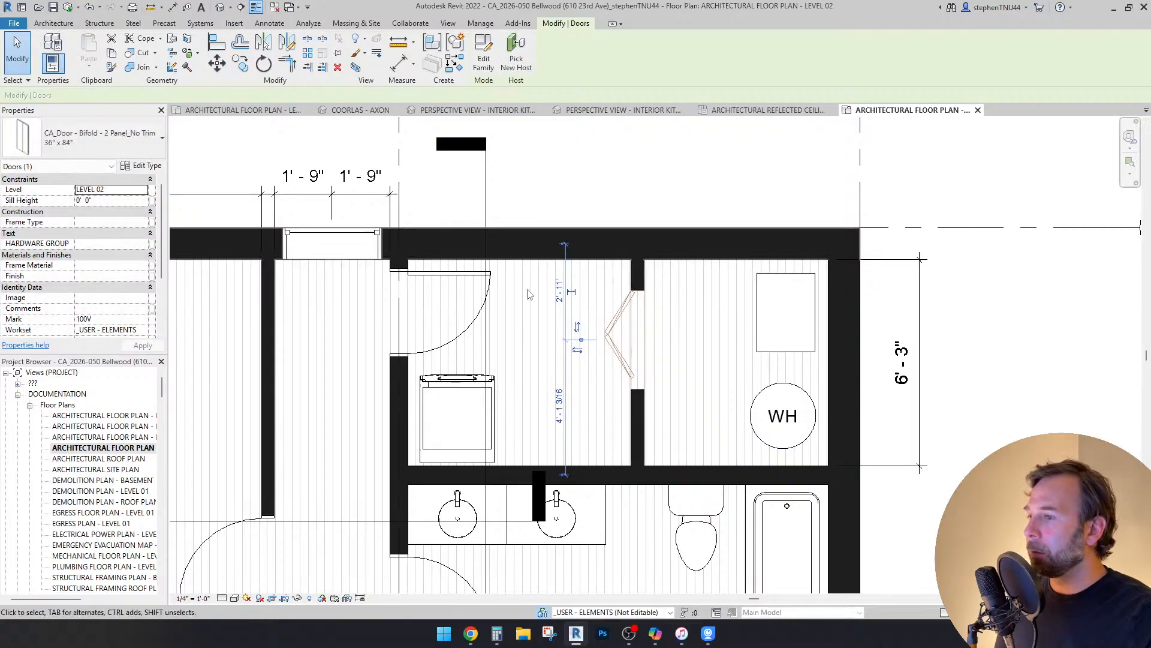
Step: Draw a vertical Extra Fine Dashed detail line across the mechanical room from the bathroom wall to the exterior wall
{"action": "left_click", "coordinate": [277, 23]}
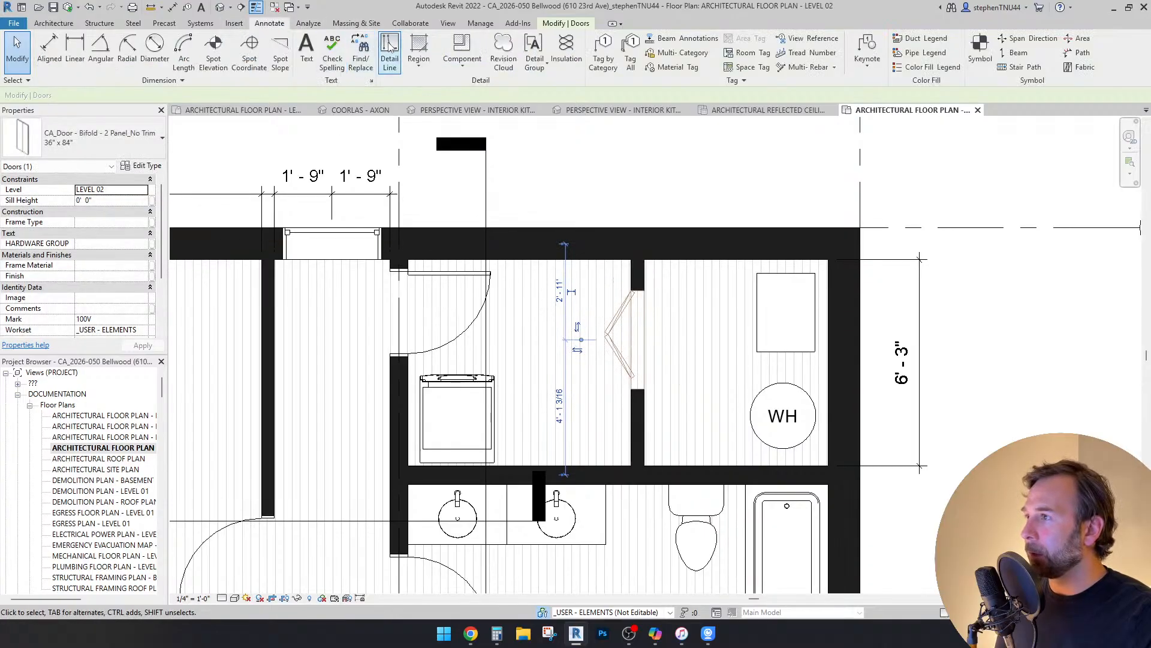
{"action": "scroll", "coordinate": [632, 334], "scroll_direction": "down", "scroll_amount": 2}
{"action": "scroll", "coordinate": [672, 443], "scroll_direction": "up", "scroll_amount": 2}
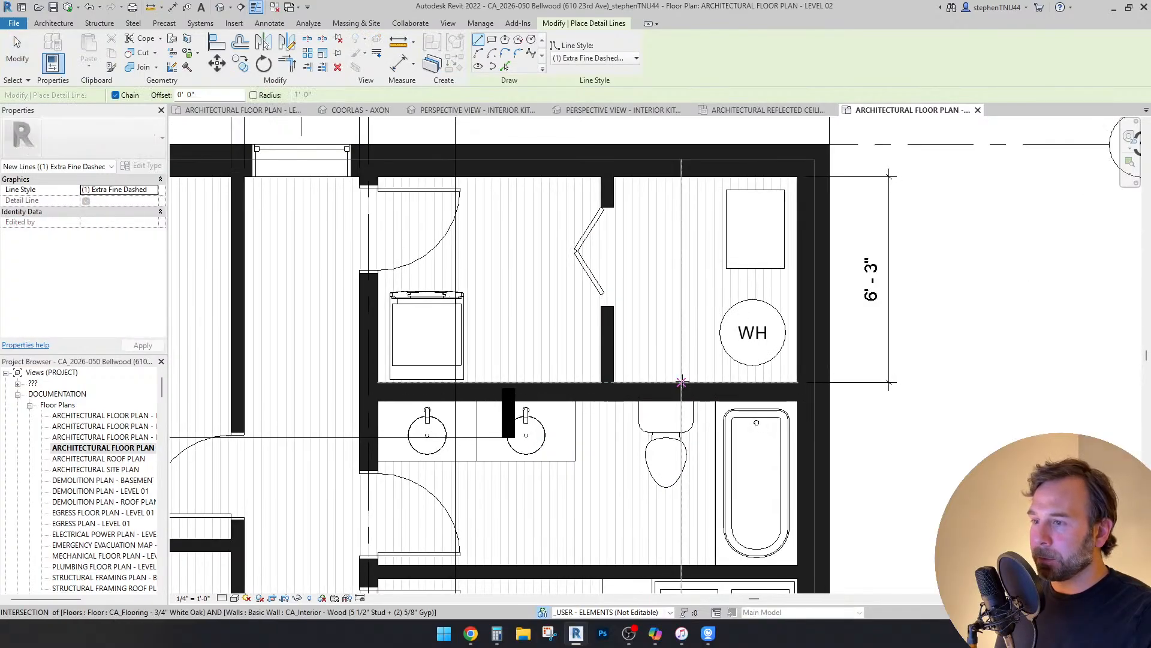
{"action": "scroll", "coordinate": [681, 384], "scroll_direction": "up", "scroll_amount": 2}
{"action": "left_click", "coordinate": [682, 381]}
{"action": "scroll", "coordinate": [670, 381], "scroll_direction": "down", "scroll_amount": 2}
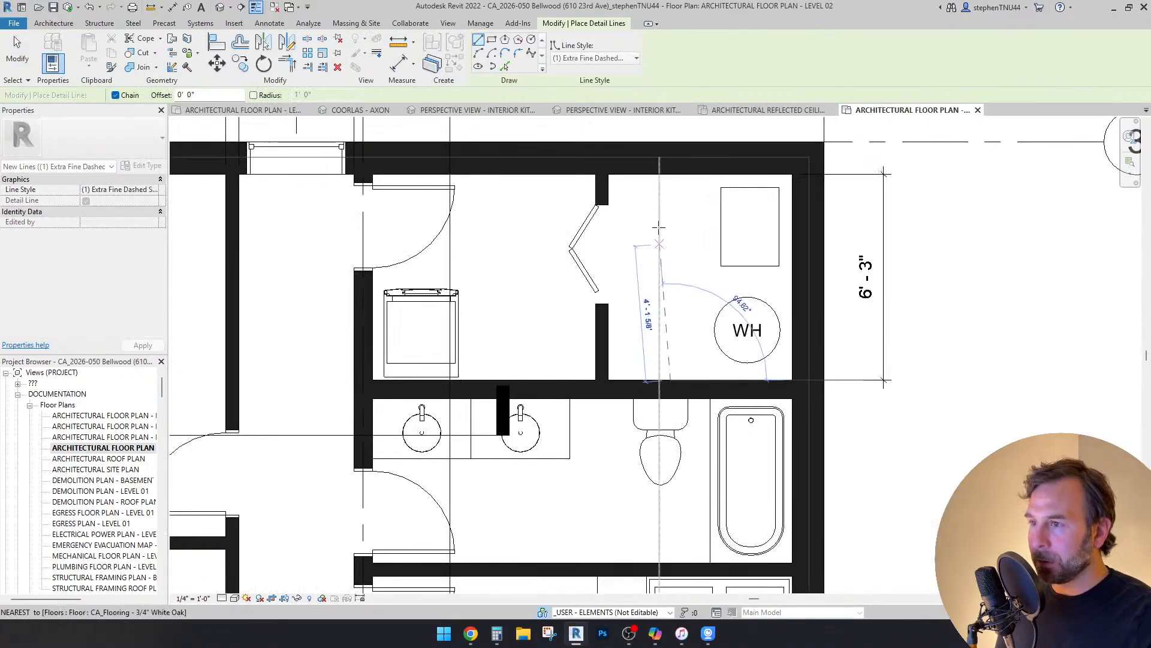
{"action": "left_click", "coordinate": [672, 175]}
{"action": "scroll", "coordinate": [672, 174], "scroll_direction": "up", "scroll_amount": 2}
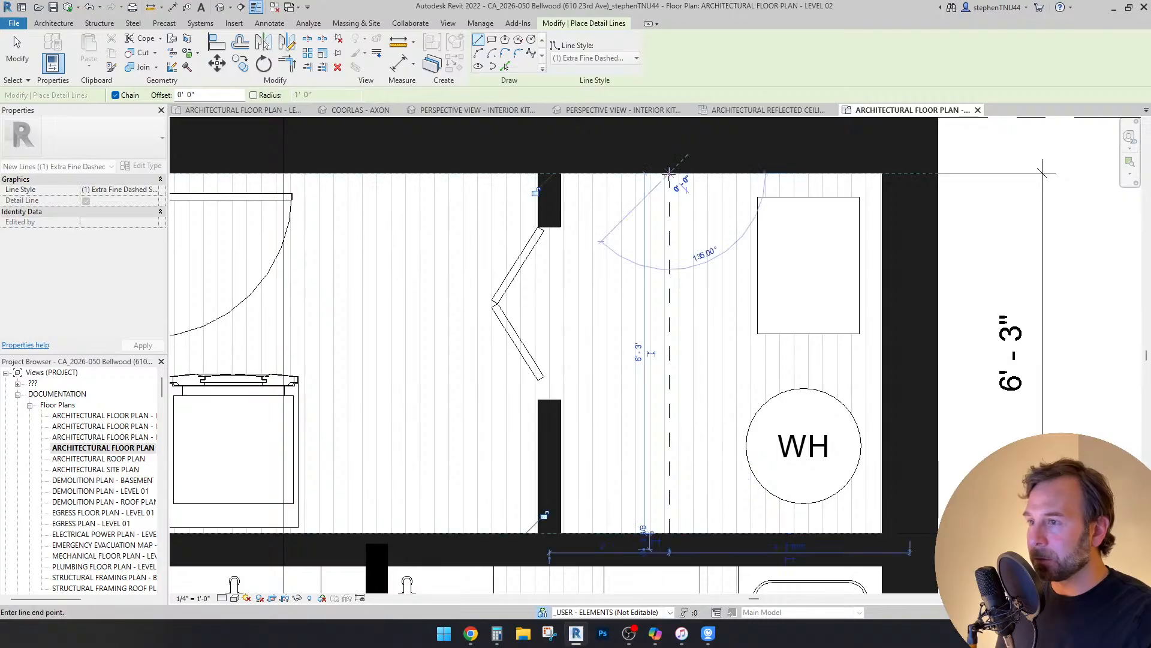
{"action": "key", "text": "Escape"}
Step: Draw a horizontal dashed detail line from the vertical line's midpoint across the partition into the laundry room
{"action": "scroll", "coordinate": [670, 300], "scroll_direction": "down", "scroll_amount": 2}
{"action": "left_click", "coordinate": [669, 336]}
{"action": "left_click", "coordinate": [487, 335]}
{"action": "key", "text": "Escape"}
{"action": "key", "text": "Escape"}
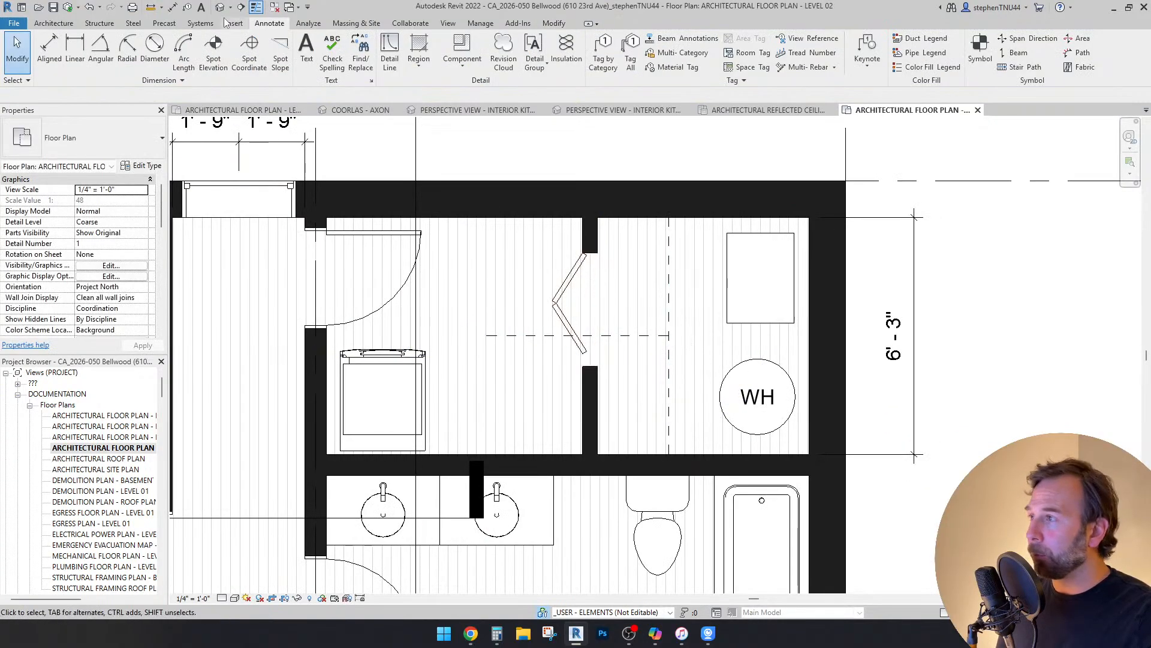
Step: Align the lower edge of the bifold door's opening with the horizontal dashed centerline
{"action": "left_click", "coordinate": [557, 25]}
{"action": "key", "text": "a"}
{"action": "key", "text": "l"}
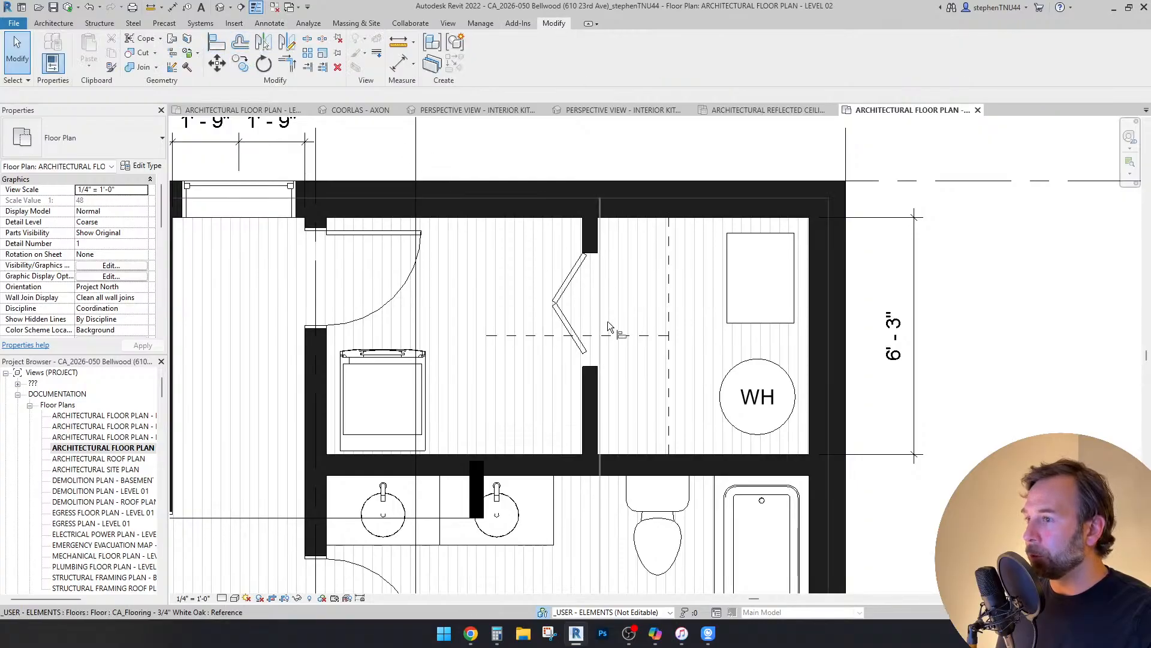
{"action": "scroll", "coordinate": [634, 340], "scroll_direction": "up", "scroll_amount": 2}
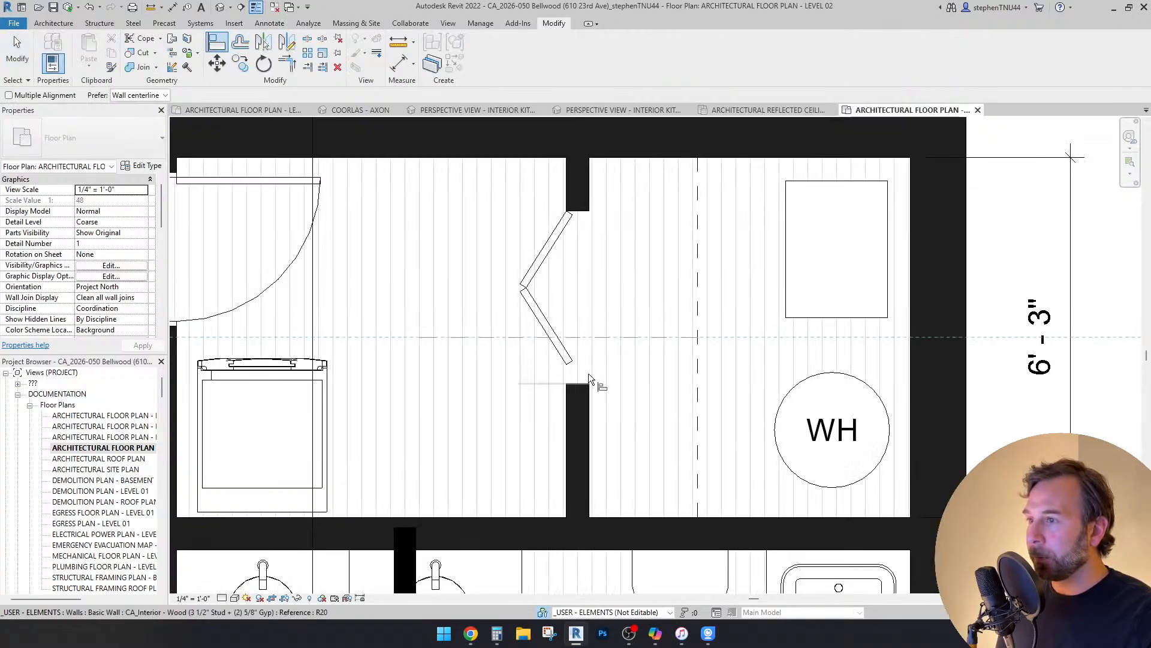
{"action": "left_click", "coordinate": [559, 351]}
{"action": "key", "text": "Escape"}
{"action": "key", "text": "Escape"}
Step: Mirror a copy of the bifold door about the horizontal dashed line to form a double bifold opening
{"action": "left_click", "coordinate": [563, 309]}
{"action": "scroll", "coordinate": [564, 309], "scroll_direction": "down", "scroll_amount": 2}
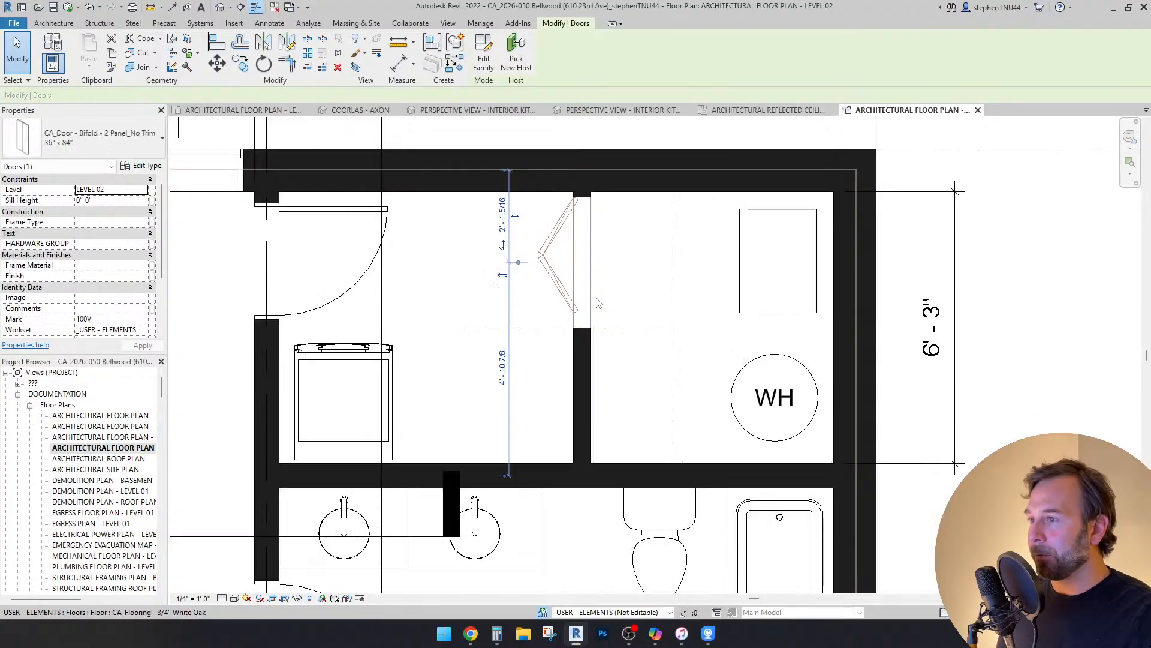
{"action": "left_click", "coordinate": [264, 43]}
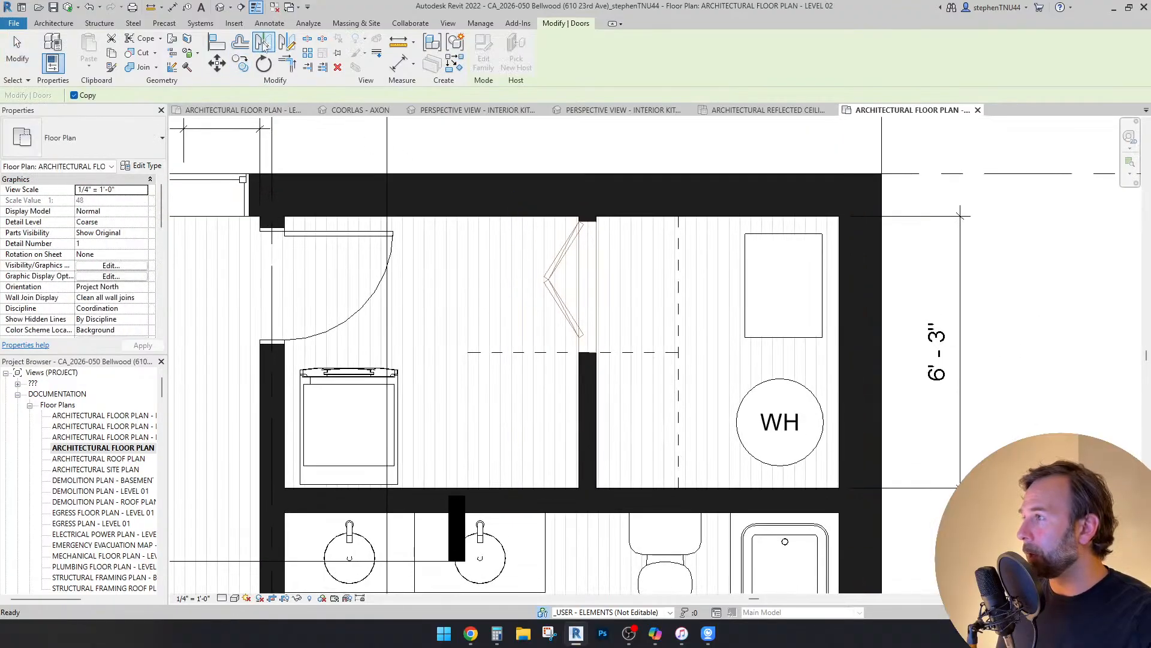
{"action": "scroll", "coordinate": [555, 358], "scroll_direction": "up", "scroll_amount": 2}
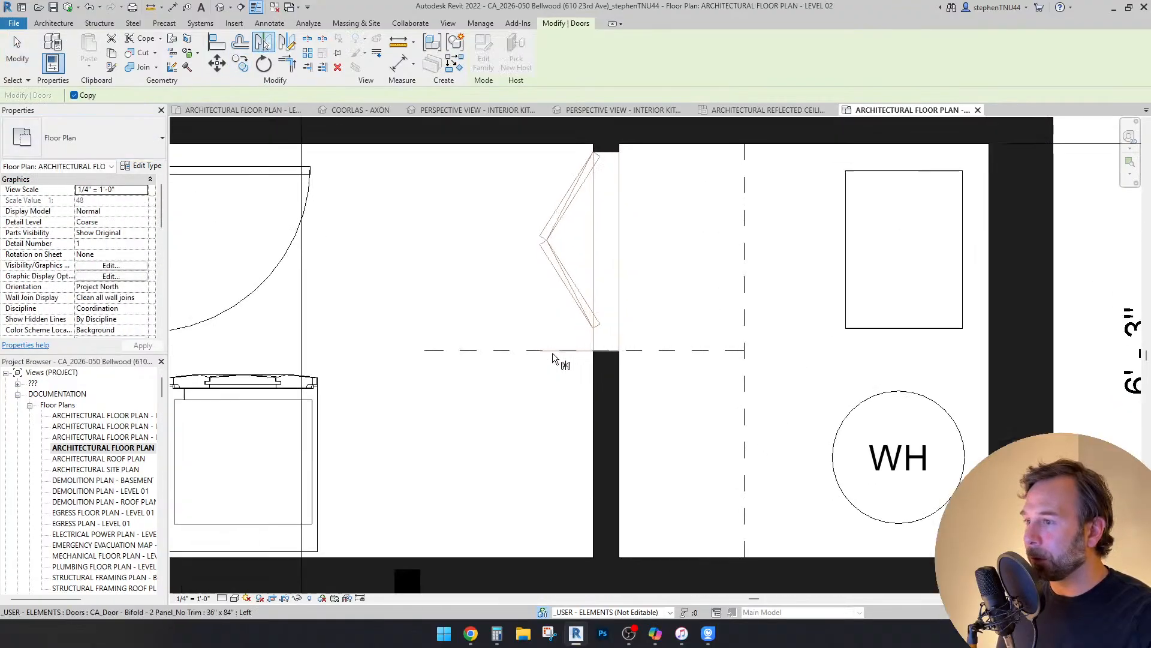
{"action": "left_click", "coordinate": [501, 349]}
{"action": "scroll", "coordinate": [600, 311], "scroll_direction": "down", "scroll_amount": 3}
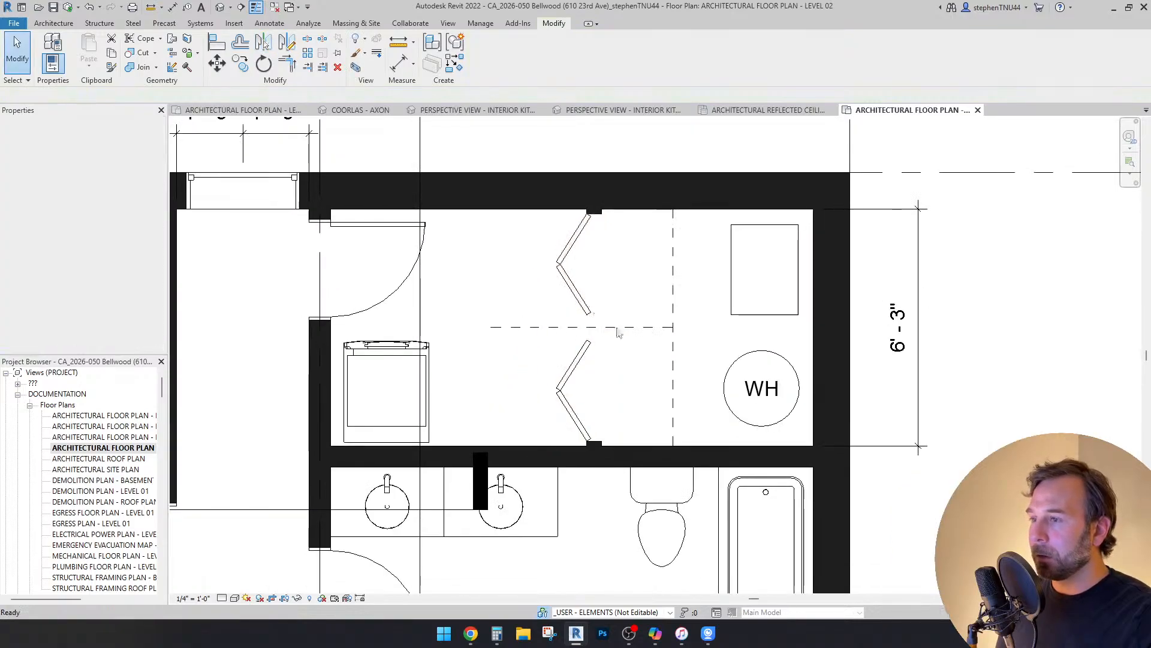
Step: Delete the vertical and horizontal dashed guide lines from the laundry and mechanical area
{"action": "left_click", "coordinate": [563, 284]}
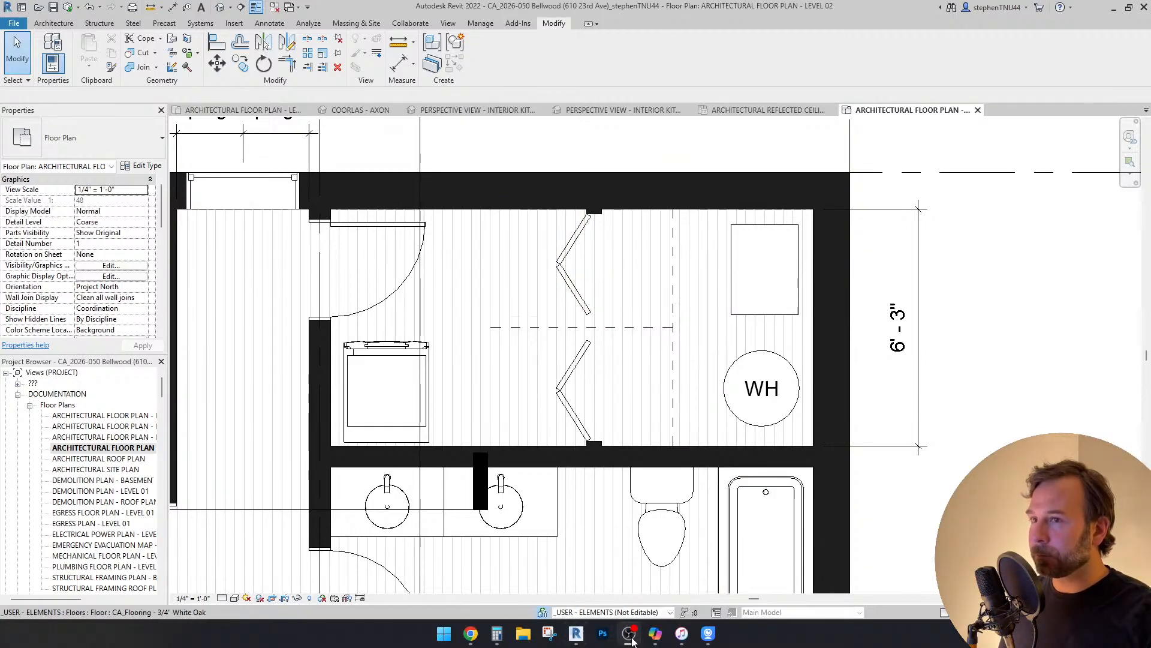
{"action": "scroll", "coordinate": [676, 292], "scroll_direction": "down", "scroll_amount": 2}
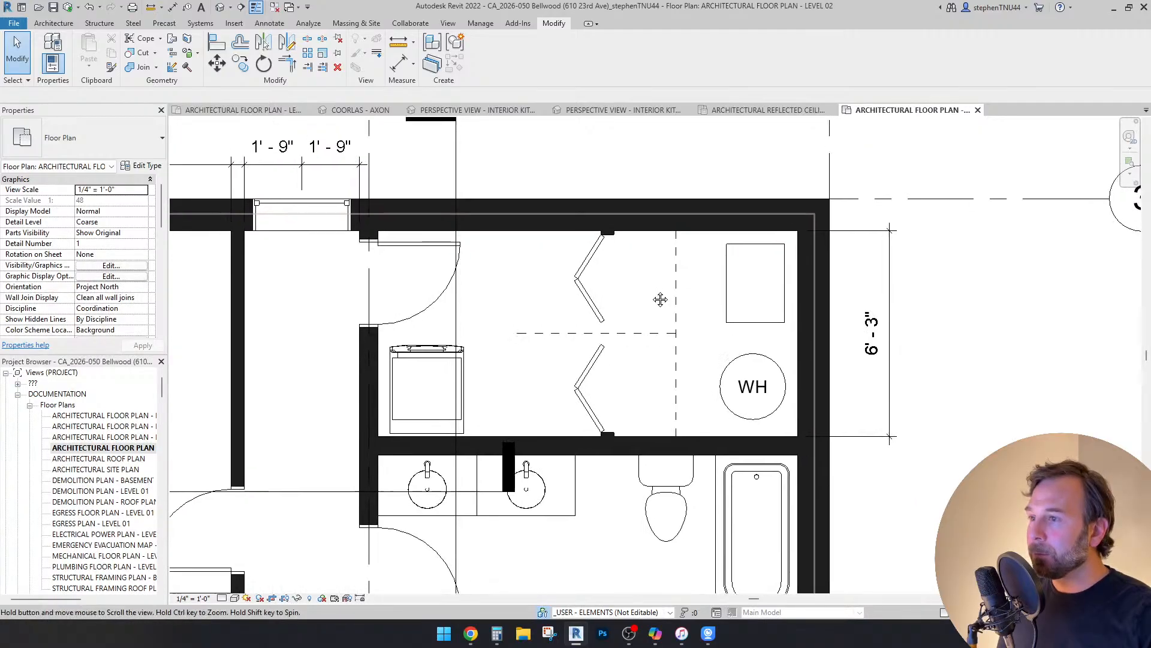
{"action": "left_click", "coordinate": [678, 293]}
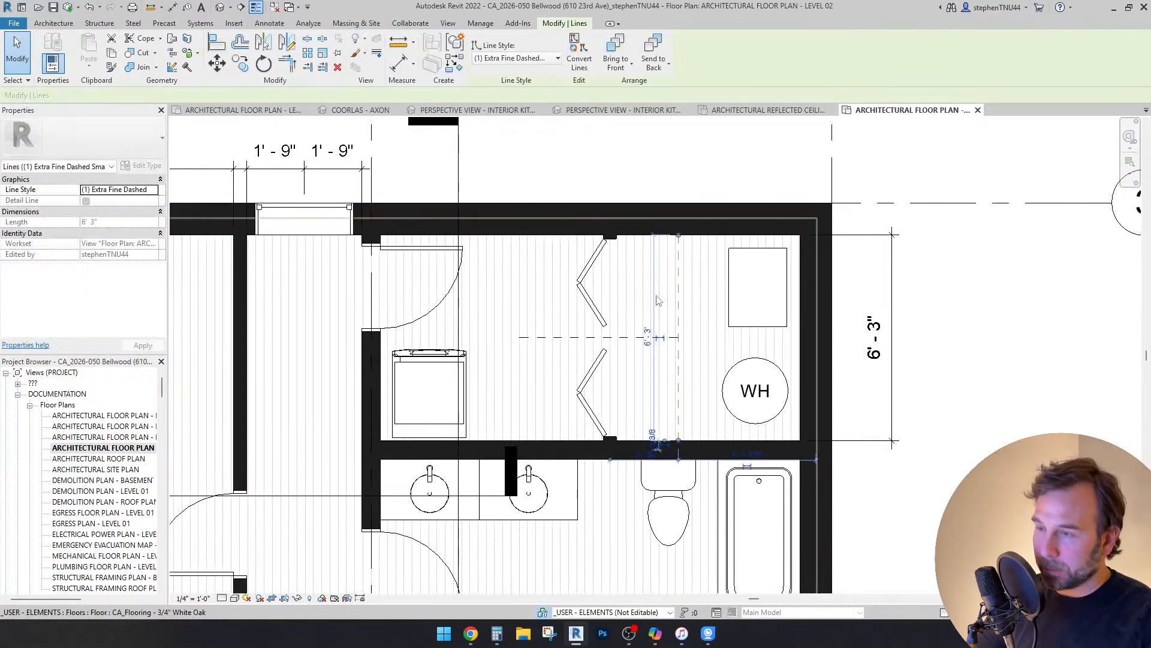
{"action": "key", "text": "Delete"}
{"action": "left_click", "coordinate": [643, 338]}
{"action": "key", "text": "Delete"}
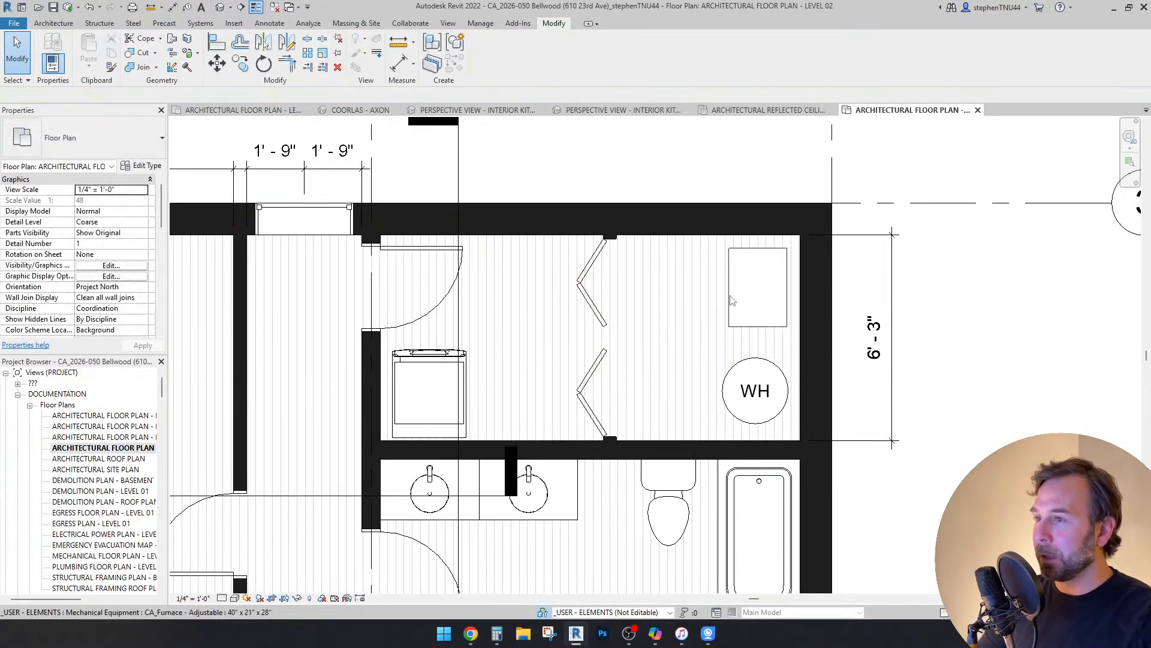
{"action": "scroll", "coordinate": [652, 269], "scroll_direction": "down", "scroll_amount": 2}
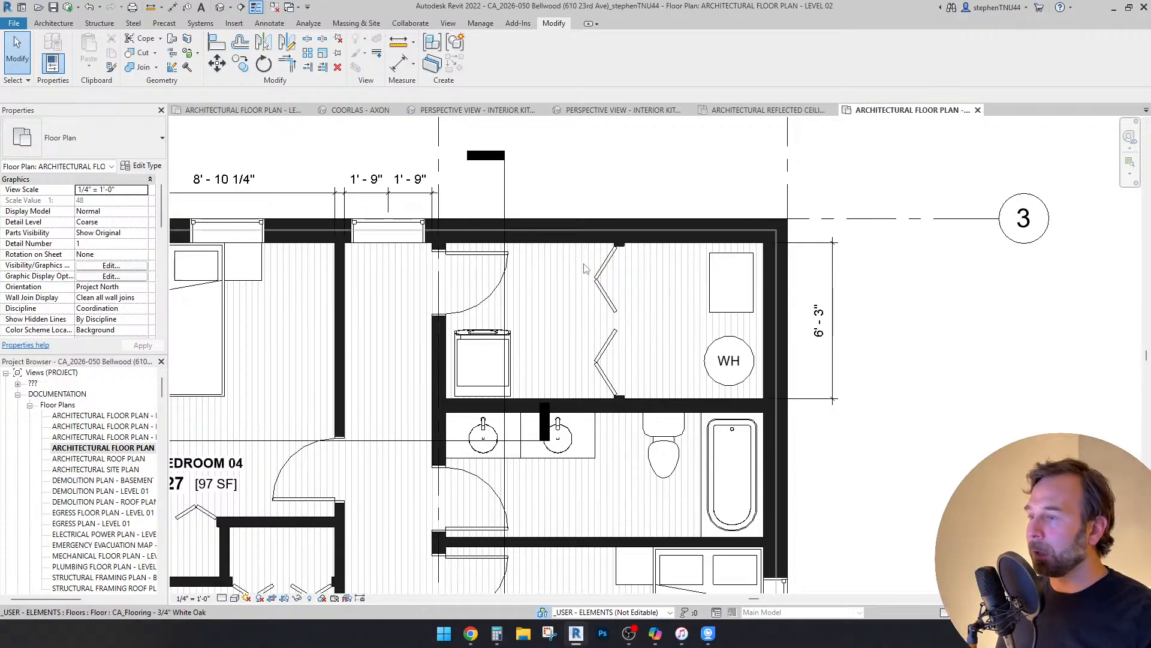
{"action": "scroll", "coordinate": [588, 266], "scroll_direction": "down", "scroll_amount": 1}
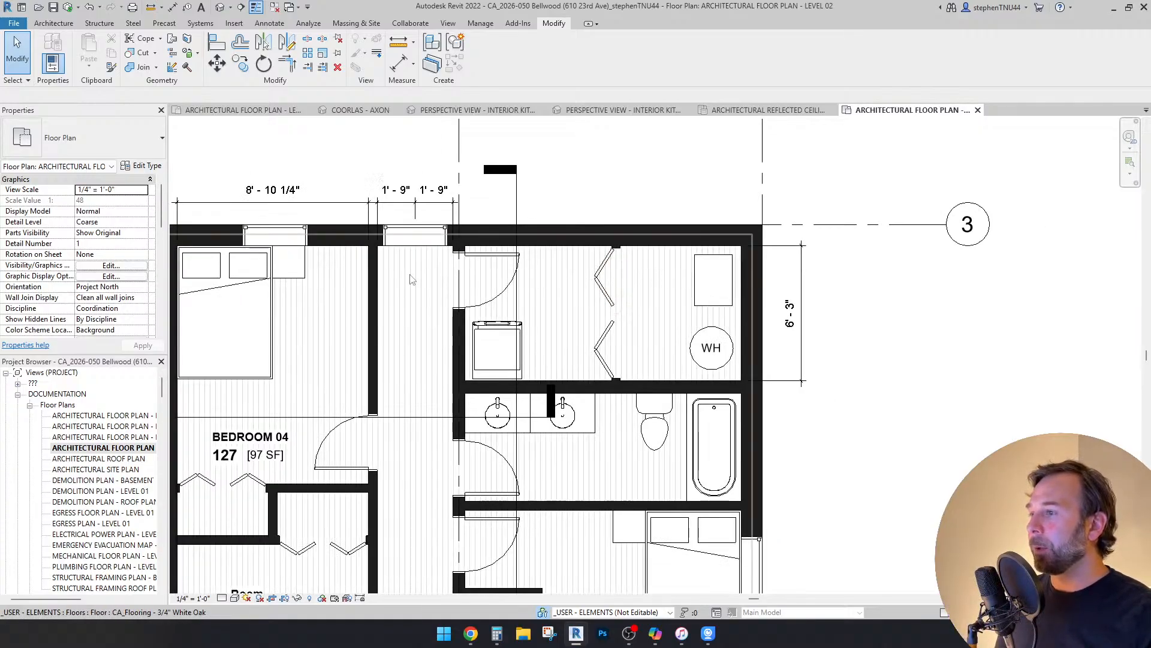
{"action": "scroll", "coordinate": [410, 279], "scroll_direction": "down", "scroll_amount": 3}
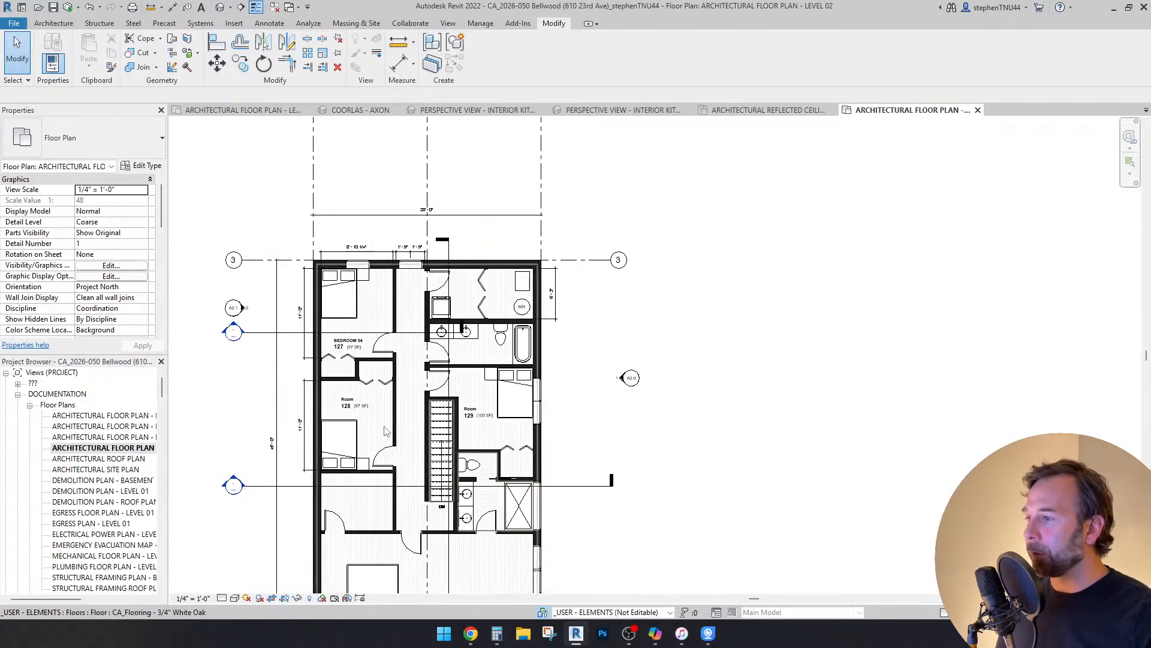
{"action": "middle_click_drag", "start_coordinate": [418, 398], "coordinate": [459, 366]}
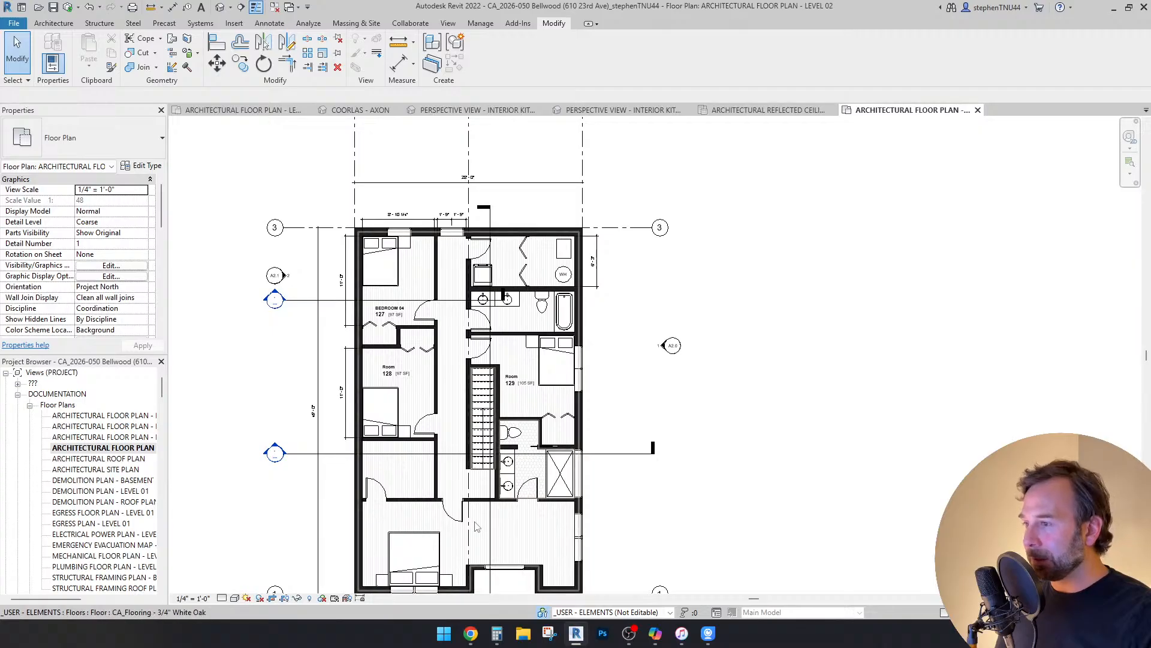
Step: Examine the Level 02 layout, comparing the laundry and mechanical area with the bedrooms, bathrooms and stair
{"action": "scroll", "coordinate": [471, 413], "scroll_direction": "up", "scroll_amount": 4}
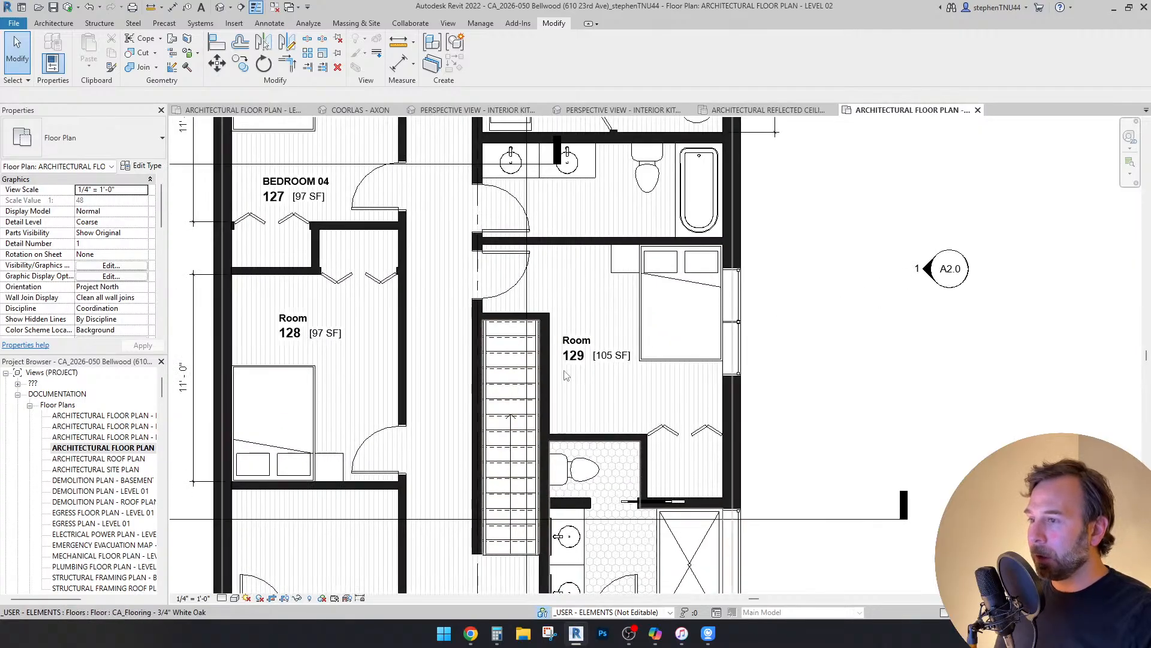
{"action": "scroll", "coordinate": [463, 362], "scroll_direction": "down", "scroll_amount": 3}
{"action": "scroll", "coordinate": [463, 363], "scroll_direction": "up", "scroll_amount": 3}
{"action": "scroll", "coordinate": [462, 363], "scroll_direction": "down", "scroll_amount": 4}
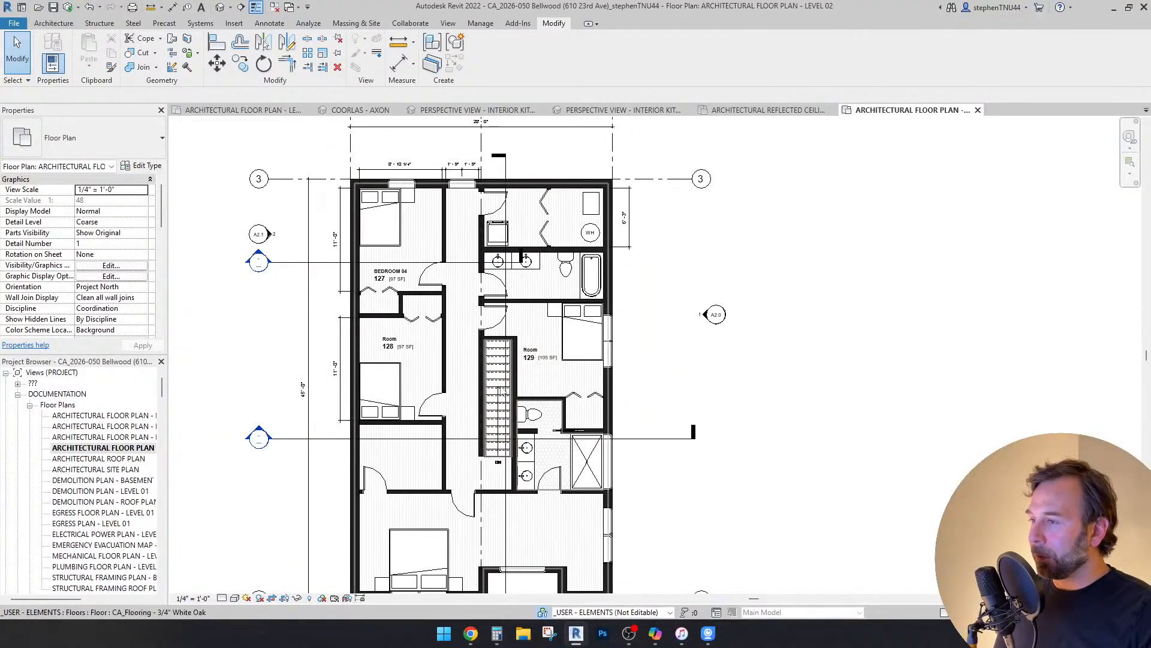
{"action": "scroll", "coordinate": [530, 359], "scroll_direction": "up", "scroll_amount": 1}
{"action": "middle_click_drag", "start_coordinate": [530, 308], "coordinate": [577, 318]}
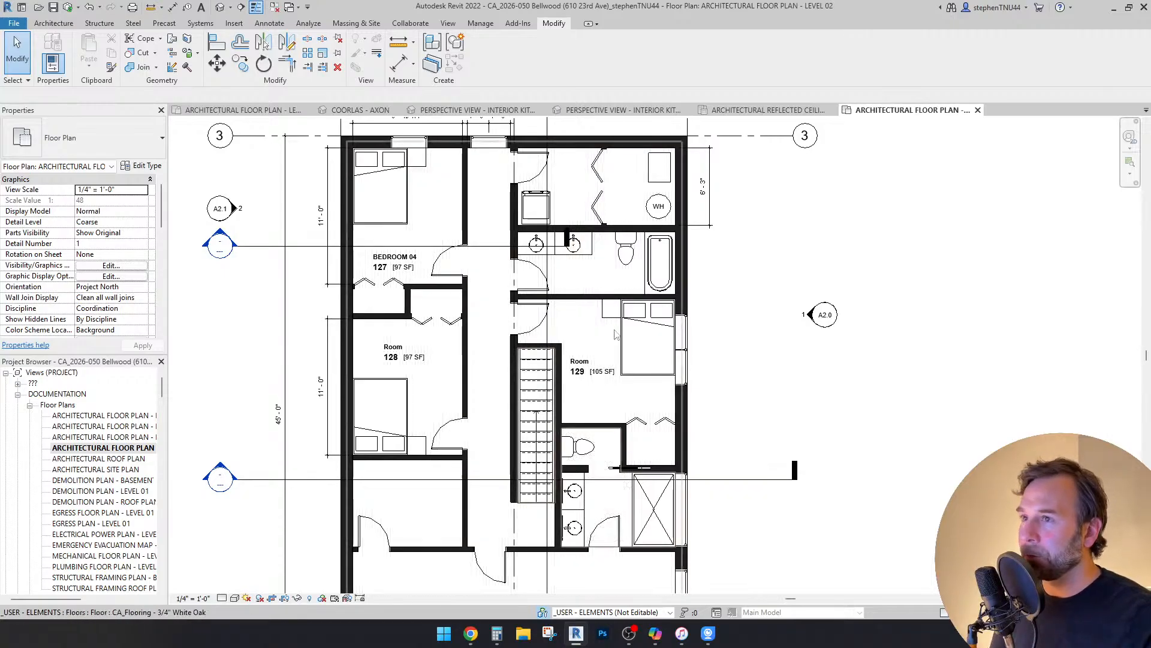
{"action": "scroll", "coordinate": [635, 259], "scroll_direction": "down", "scroll_amount": 3}
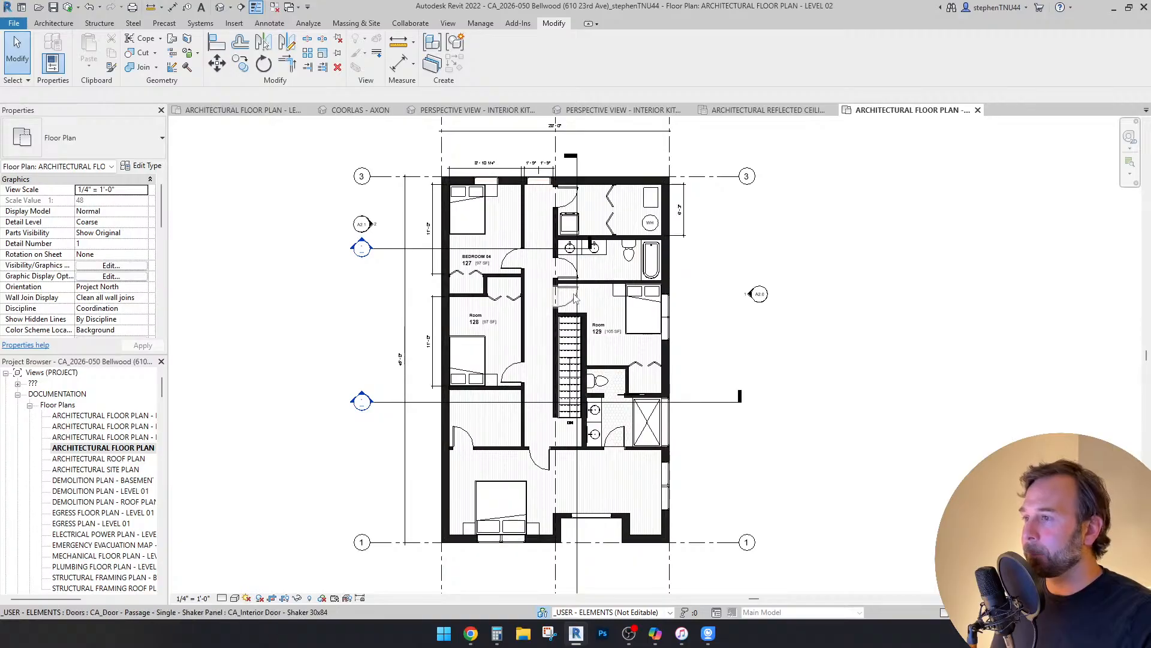
{"action": "scroll", "coordinate": [644, 315], "scroll_direction": "up", "scroll_amount": 2}
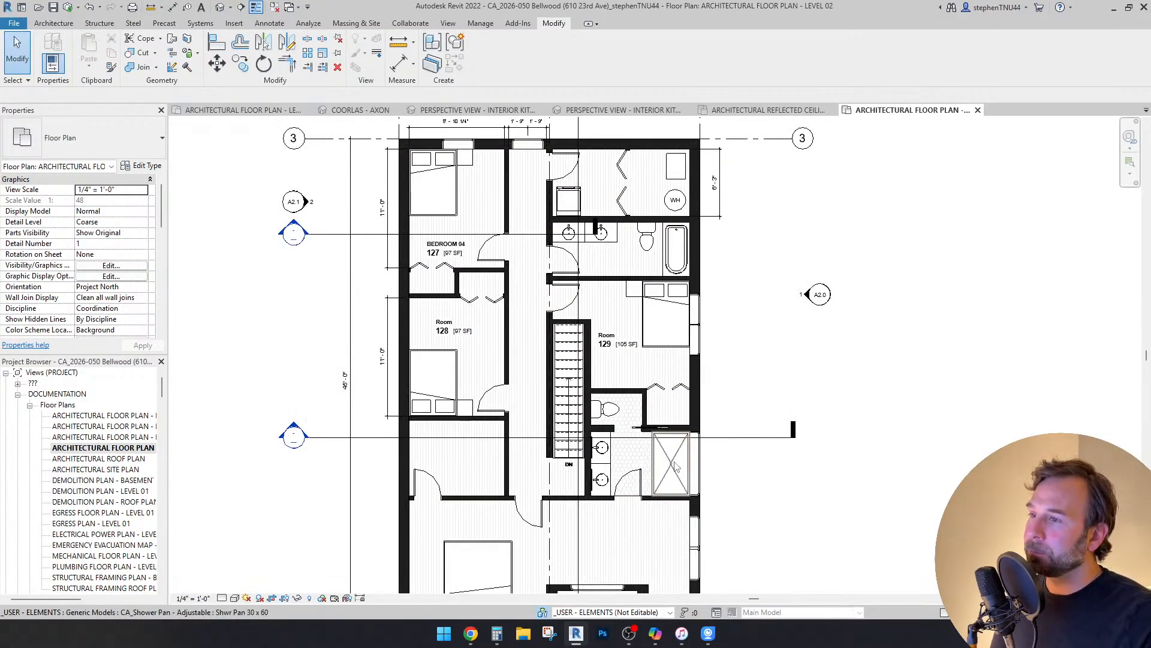
{"action": "scroll", "coordinate": [636, 223], "scroll_direction": "up", "scroll_amount": 2}
{"action": "scroll", "coordinate": [540, 288], "scroll_direction": "down", "scroll_amount": 3}
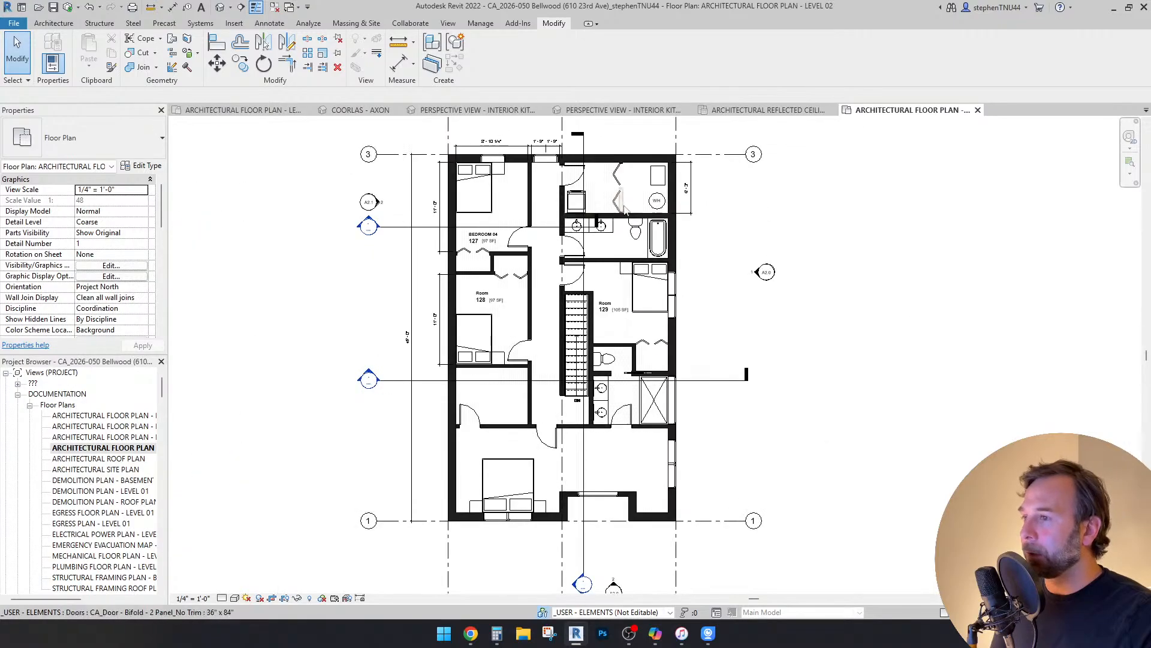
{"action": "scroll", "coordinate": [390, 316], "scroll_direction": "up", "scroll_amount": 3}
{"action": "scroll", "coordinate": [390, 316], "scroll_direction": "down", "scroll_amount": 3}
{"action": "scroll", "coordinate": [616, 157], "scroll_direction": "up", "scroll_amount": 5}
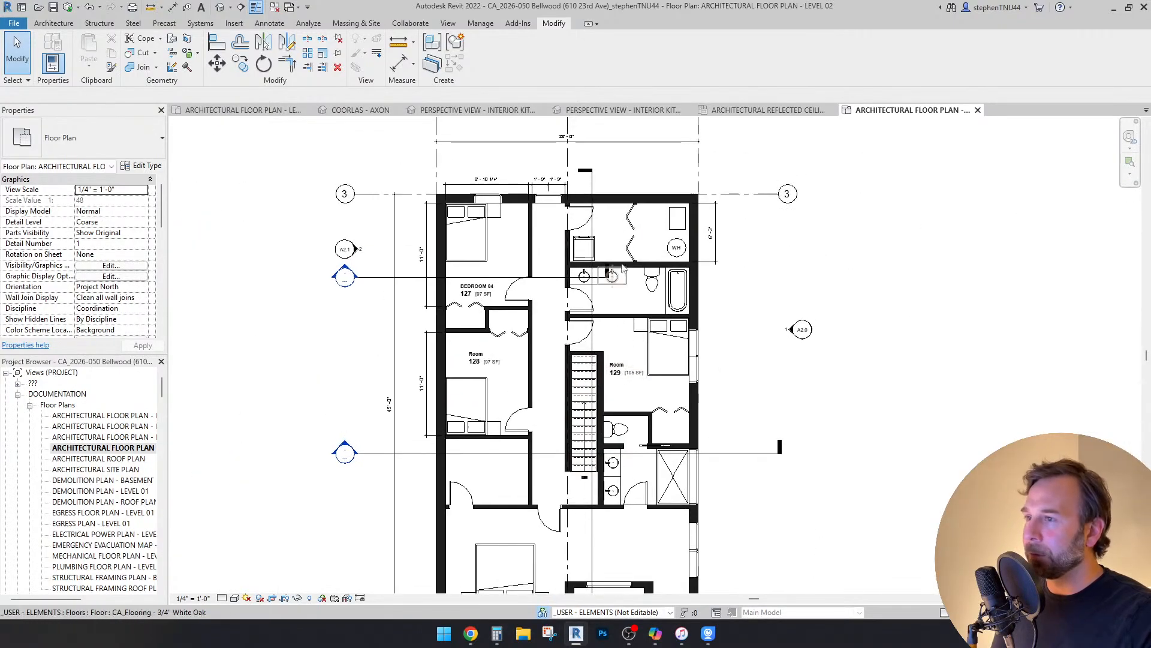
Step: Nudge the partition wall with the bifold doors closer to the furnace and water heater
{"action": "scroll", "coordinate": [616, 157], "scroll_direction": "up", "scroll_amount": 4}
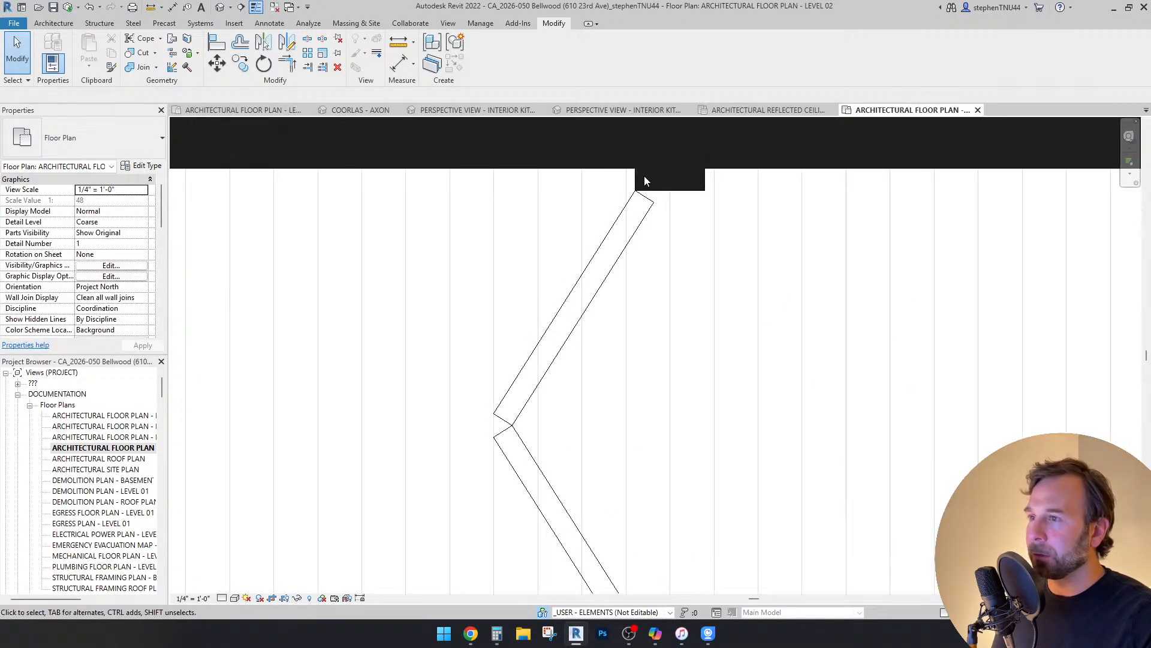
{"action": "left_click", "coordinate": [639, 182]}
{"action": "scroll", "coordinate": [495, 232], "scroll_direction": "down", "scroll_amount": 4}
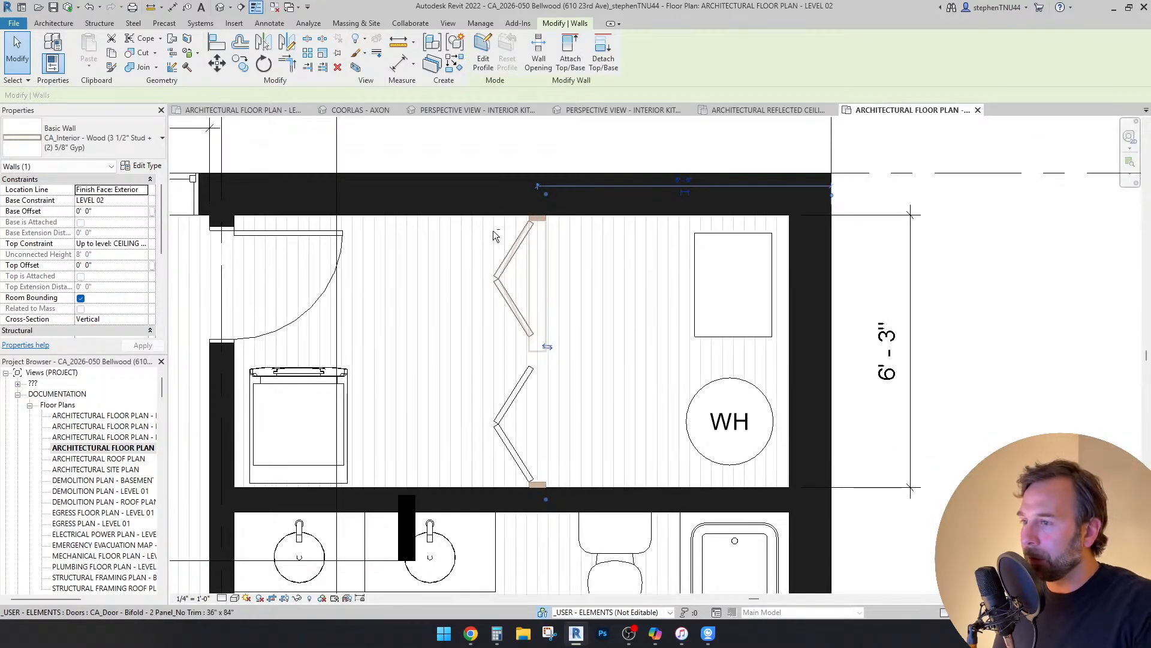
{"action": "key", "text": "Right"}
{"action": "key", "text": "Right"}
{"action": "key", "text": "Right"}
{"action": "key", "text": "Right"}
{"action": "key", "text": "Right"}
{"action": "key", "text": "Right"}
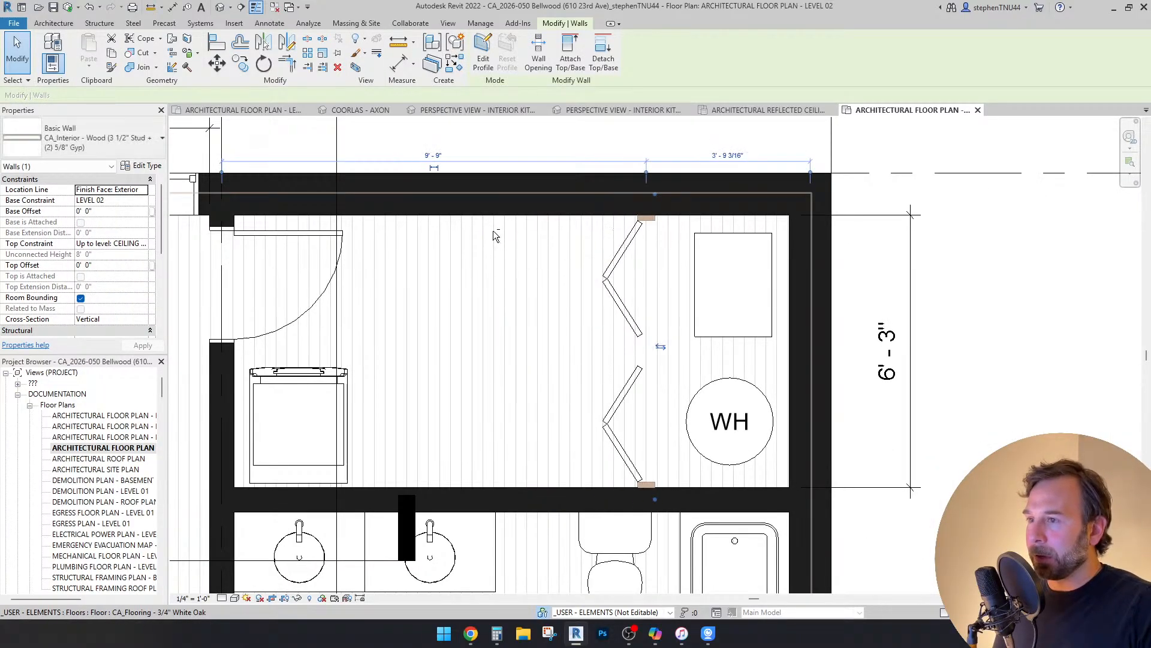
{"action": "key", "text": "Right"}
{"action": "key", "text": "Right"}
{"action": "key", "text": "Right"}
{"action": "key", "text": "Right"}
{"action": "key", "text": "Right"}
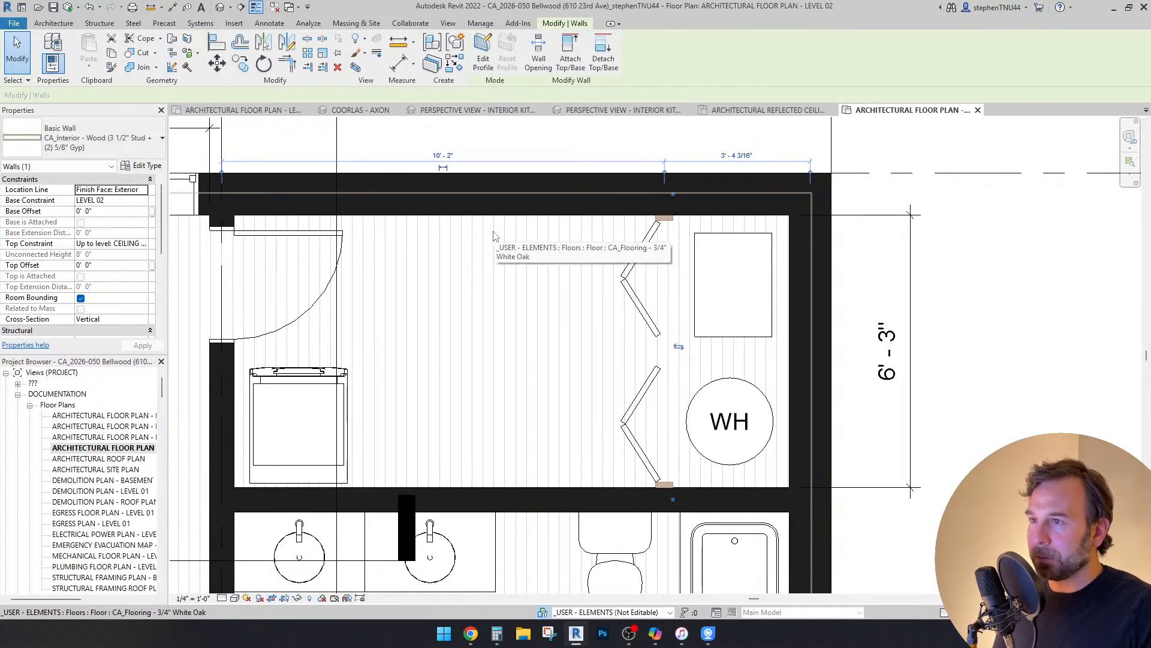
Step: Add an aligned dimension above the plan from the exterior side wall's inner face to the mechanical side of the bifold partition
{"action": "left_click", "coordinate": [268, 24]}
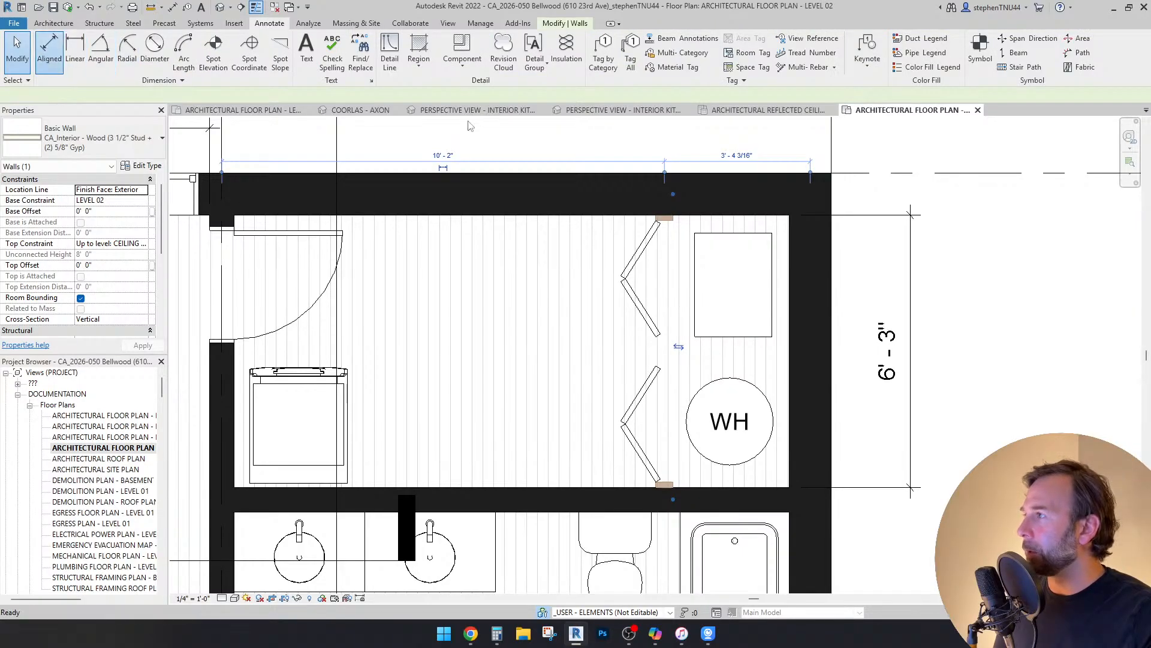
{"action": "scroll", "coordinate": [792, 231], "scroll_direction": "up", "scroll_amount": 2}
{"action": "scroll", "coordinate": [585, 234], "scroll_direction": "up", "scroll_amount": 2}
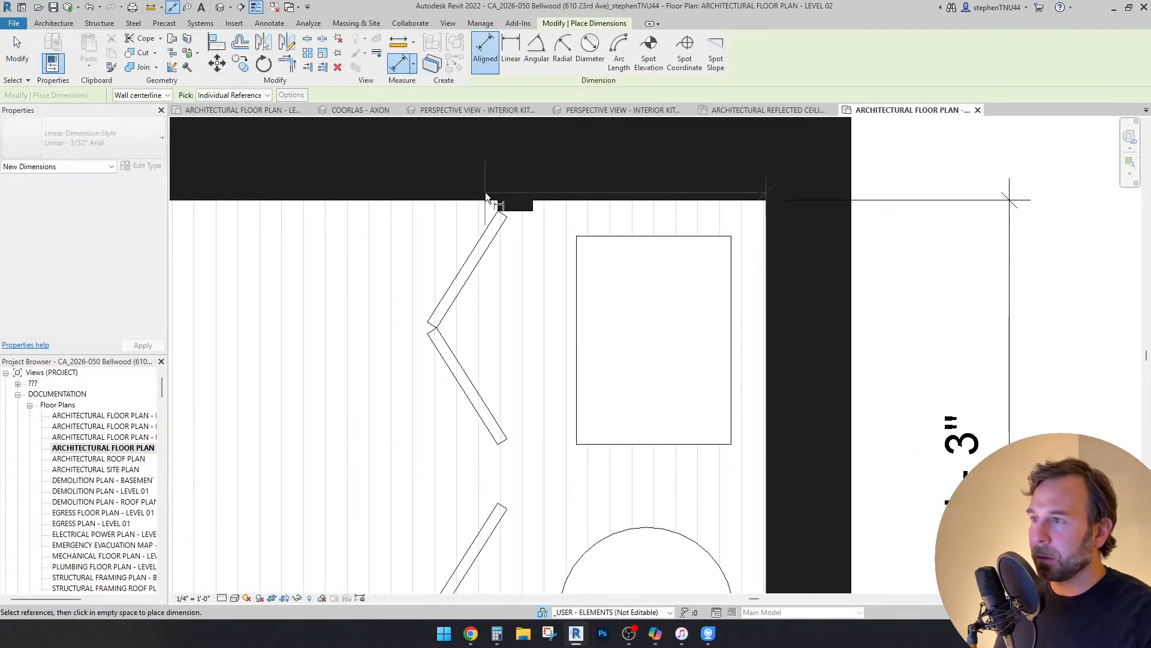
{"action": "scroll", "coordinate": [531, 202], "scroll_direction": "up", "scroll_amount": 3}
{"action": "left_click", "coordinate": [529, 209]}
{"action": "scroll", "coordinate": [562, 343], "scroll_direction": "down", "scroll_amount": 4}
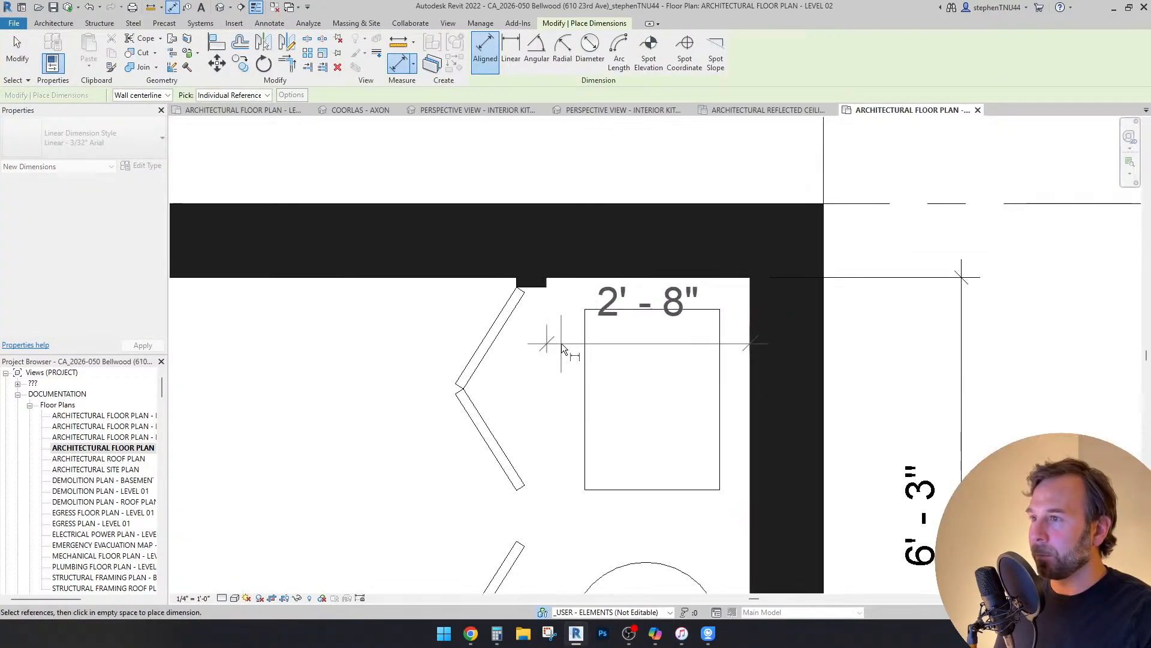
{"action": "scroll", "coordinate": [562, 343], "scroll_direction": "down", "scroll_amount": 3}
{"action": "left_click", "coordinate": [577, 204]}
{"action": "key", "text": "Escape"}
{"action": "key", "text": "Escape"}
{"action": "scroll", "coordinate": [520, 308], "scroll_direction": "up", "scroll_amount": 3}
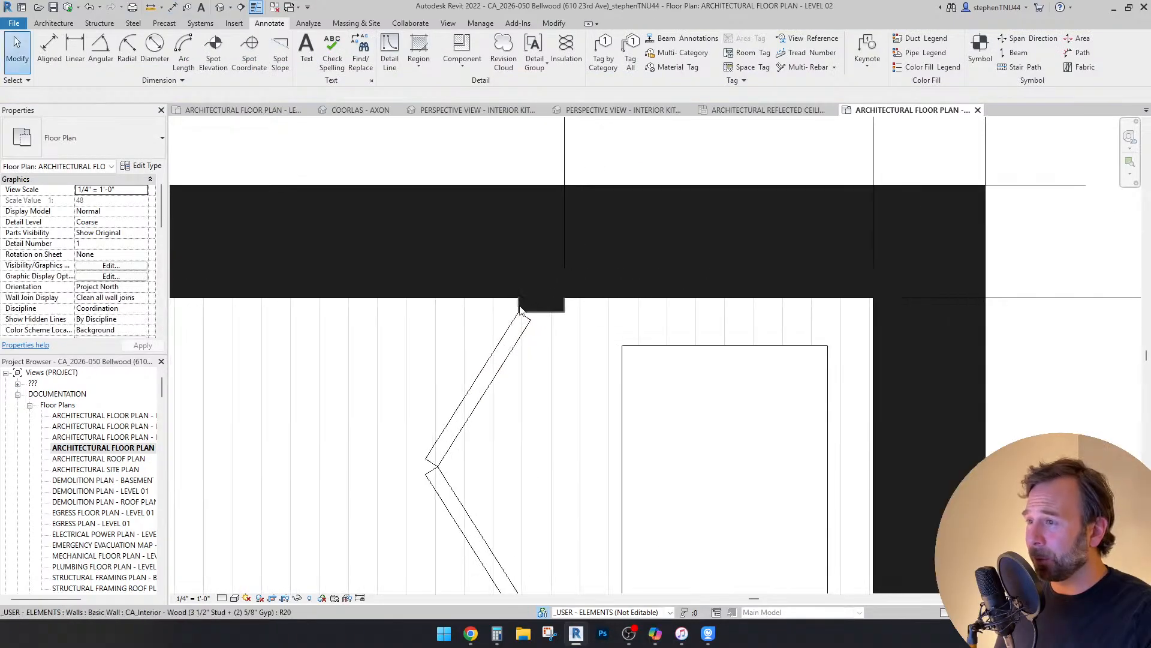
Step: Set the mechanical room's clear depth to 3'-0" by relocating the bifold partition wall through its dimension
{"action": "left_click", "coordinate": [537, 310]}
{"action": "scroll", "coordinate": [537, 310], "scroll_direction": "down", "scroll_amount": 2}
{"action": "left_click", "coordinate": [632, 177]}
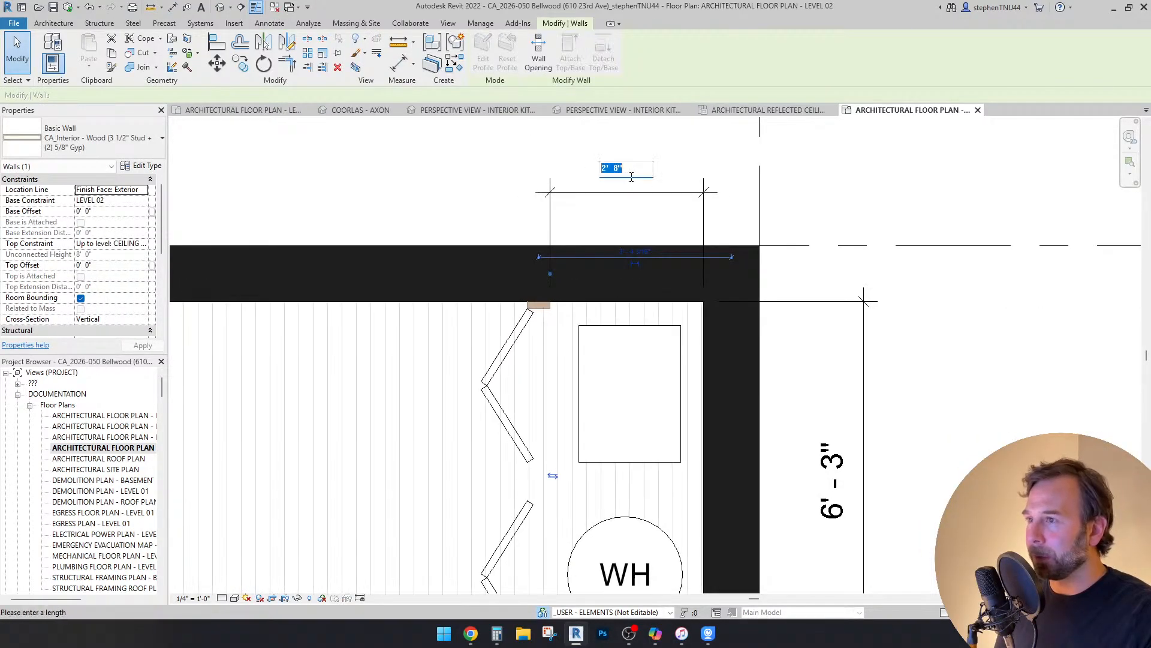
{"action": "type", "text": "3"}
{"action": "key", "text": "Return"}
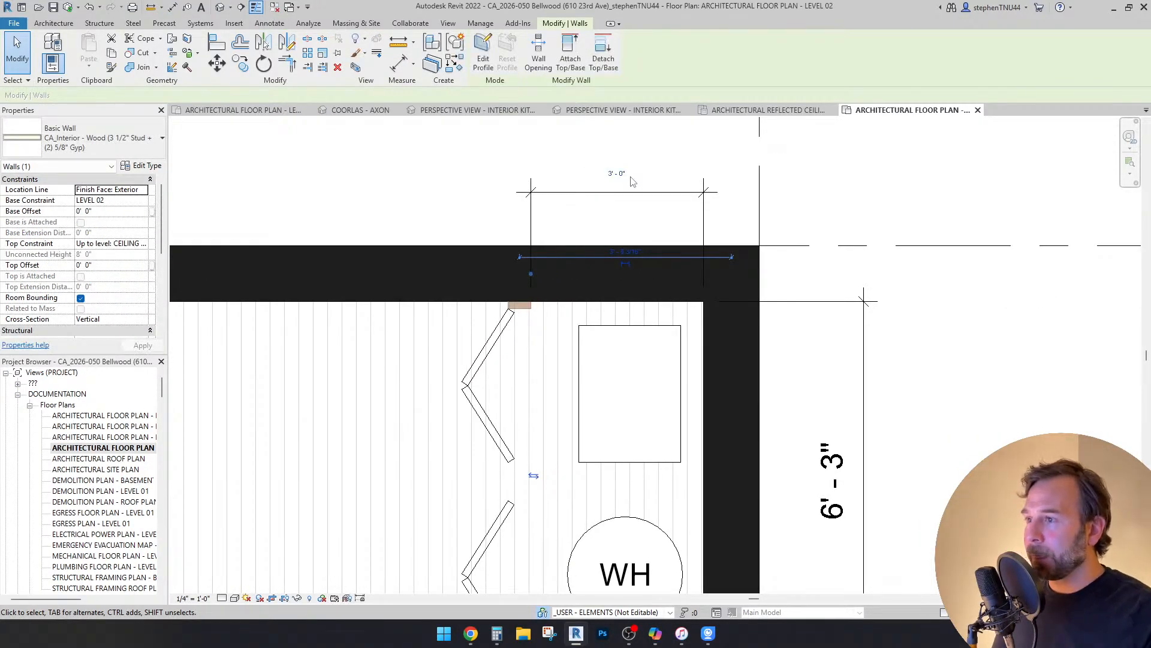
{"action": "key", "text": "Escape"}
Step: Move the washing machine into the laundry's lower hallway-side corner, flush against both walls
{"action": "scroll", "coordinate": [636, 277], "scroll_direction": "down", "scroll_amount": 3}
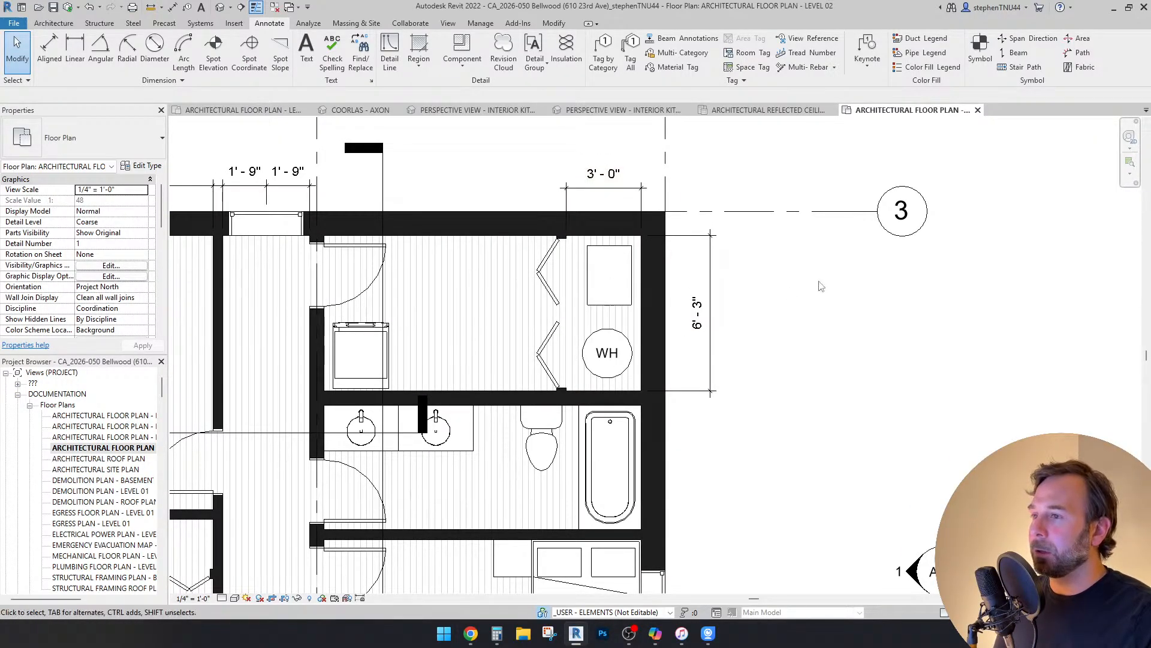
{"action": "middle_click_drag", "start_coordinate": [756, 315], "coordinate": [794, 317]}
{"action": "scroll", "coordinate": [578, 360], "scroll_direction": "up", "scroll_amount": 1}
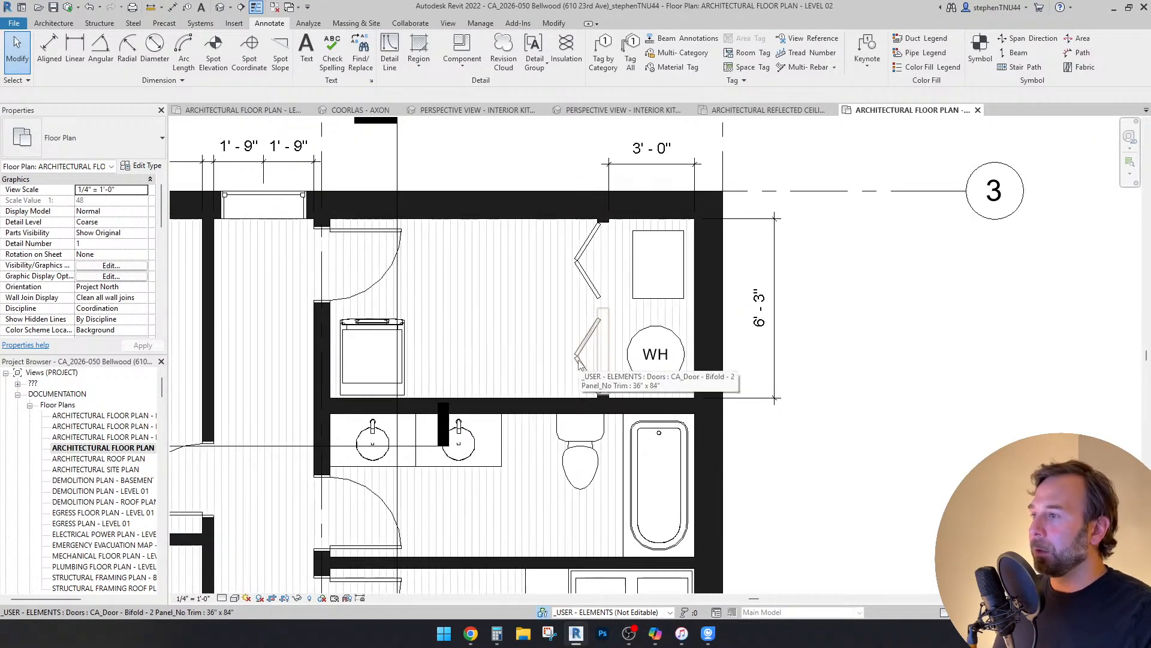
{"action": "middle_click_drag", "start_coordinate": [514, 332], "coordinate": [571, 344]}
{"action": "scroll", "coordinate": [601, 339], "scroll_direction": "down", "scroll_amount": 1}
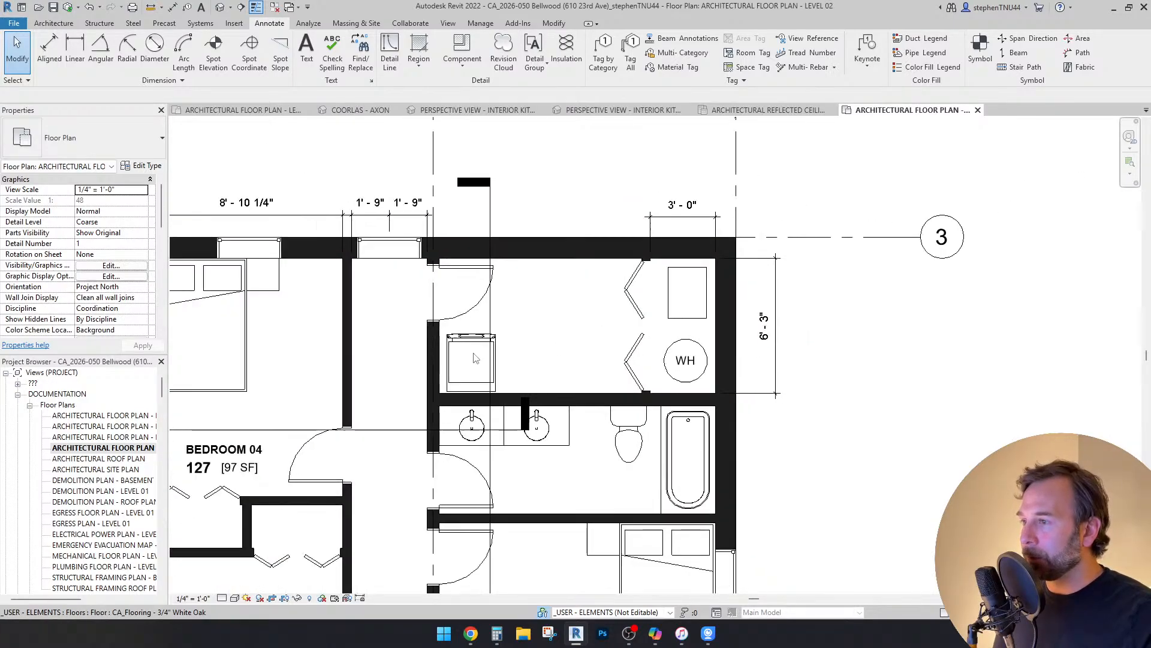
{"action": "scroll", "coordinate": [471, 350], "scroll_direction": "up", "scroll_amount": 1}
{"action": "scroll", "coordinate": [472, 337], "scroll_direction": "up", "scroll_amount": 1}
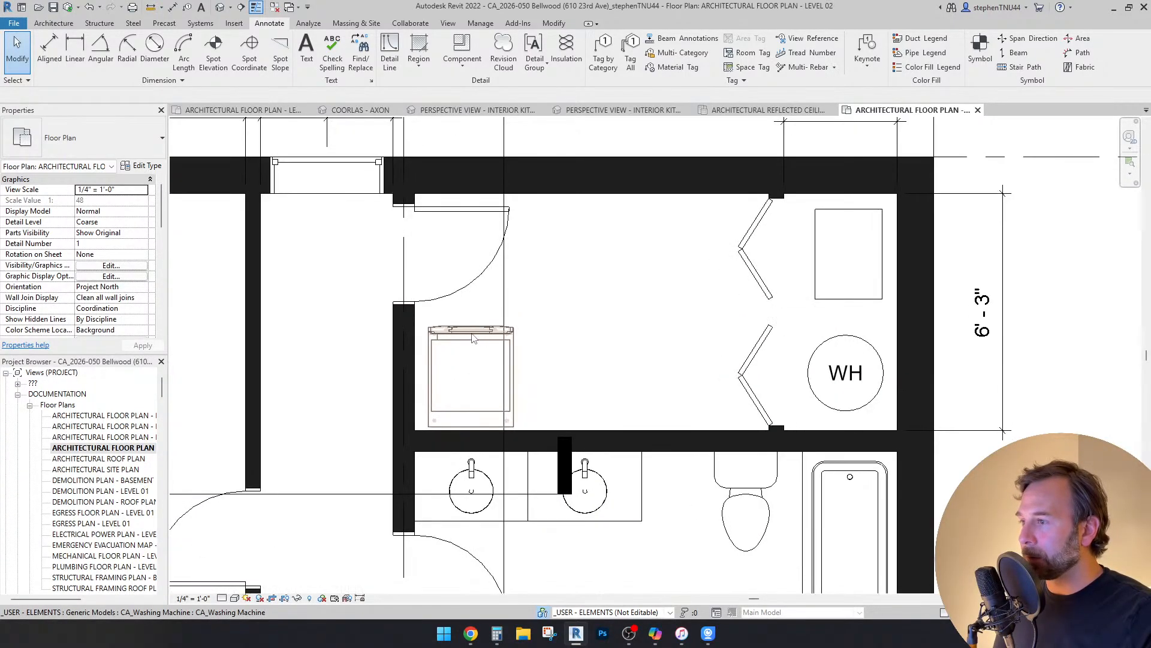
{"action": "left_click", "coordinate": [459, 414]}
{"action": "key", "text": "m"}
{"action": "key", "text": "v"}
{"action": "scroll", "coordinate": [454, 418], "scroll_direction": "up", "scroll_amount": 1}
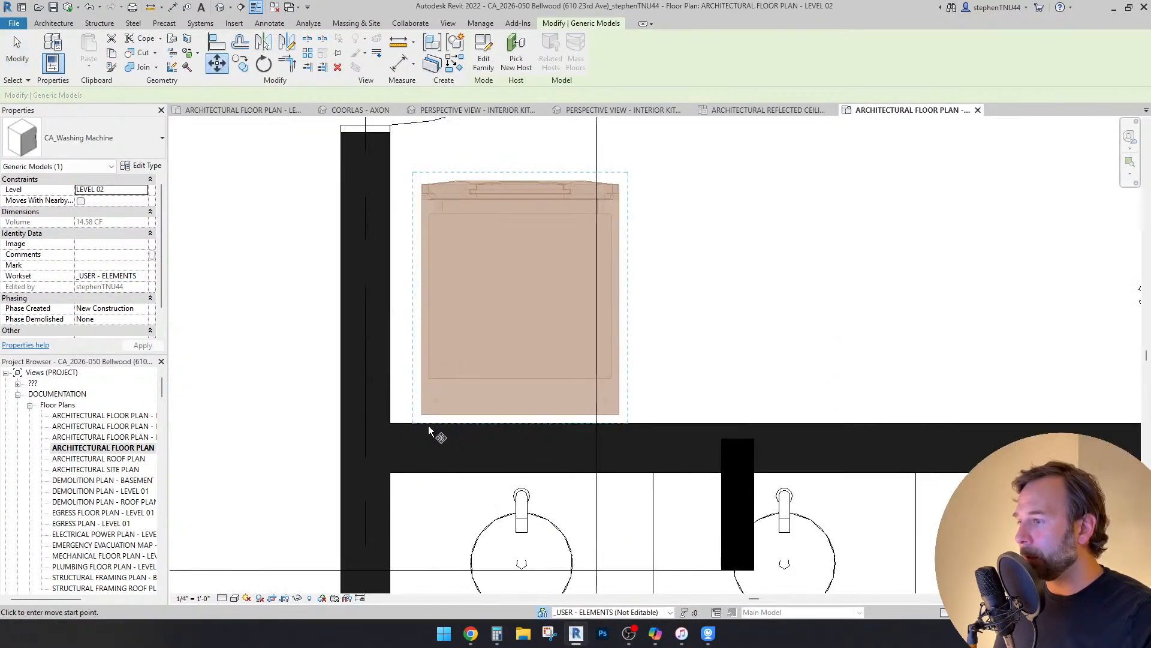
{"action": "left_click", "coordinate": [430, 429]}
{"action": "scroll", "coordinate": [424, 432], "scroll_direction": "up", "scroll_amount": 1}
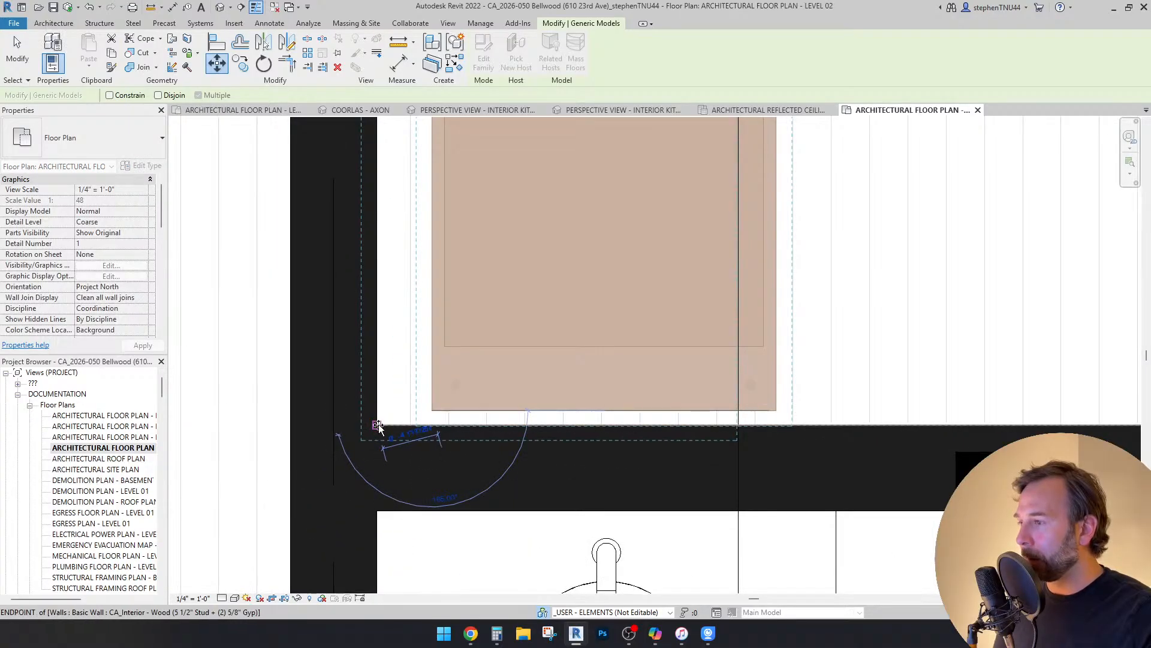
{"action": "left_click", "coordinate": [378, 425]}
{"action": "scroll", "coordinate": [452, 384], "scroll_direction": "down", "scroll_amount": 2}
Step: Move the washing machine straight up to leave a small gap from the bathroom wall
{"action": "key", "text": "m"}
{"action": "key", "text": "v"}
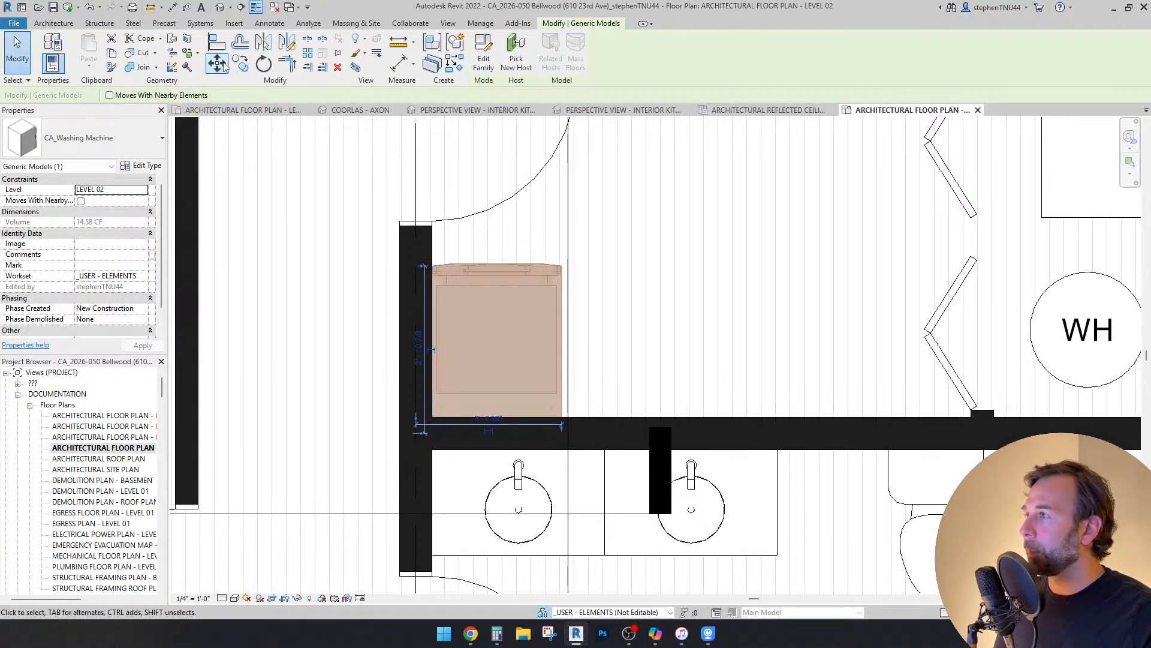
{"action": "scroll", "coordinate": [384, 333], "scroll_direction": "up", "scroll_amount": 1}
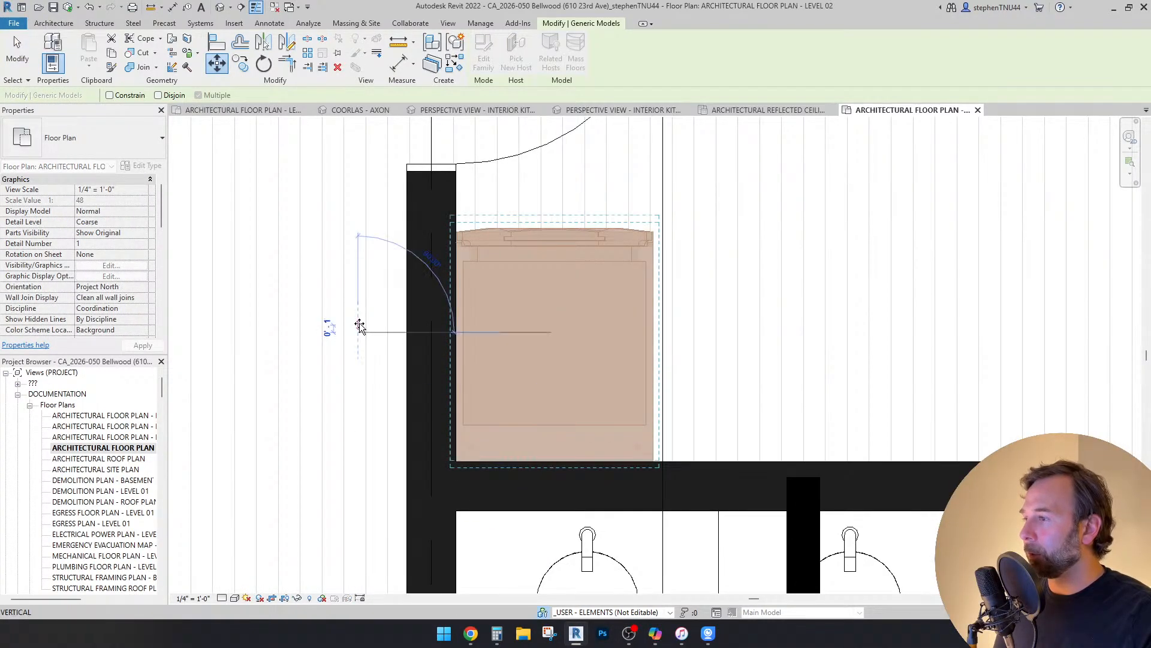
{"action": "left_click", "coordinate": [360, 314]}
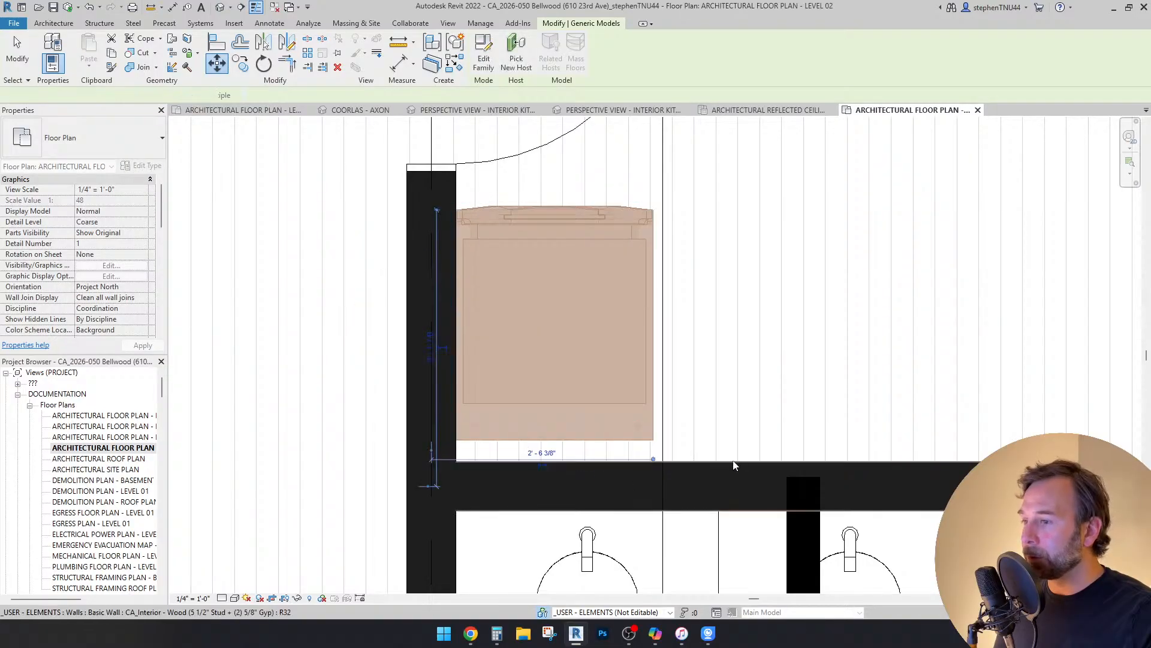
{"action": "key", "text": "Escape"}
Step: Move the washing machine horizontally to leave a small gap from the hallway wall
{"action": "left_click", "coordinate": [622, 436]}
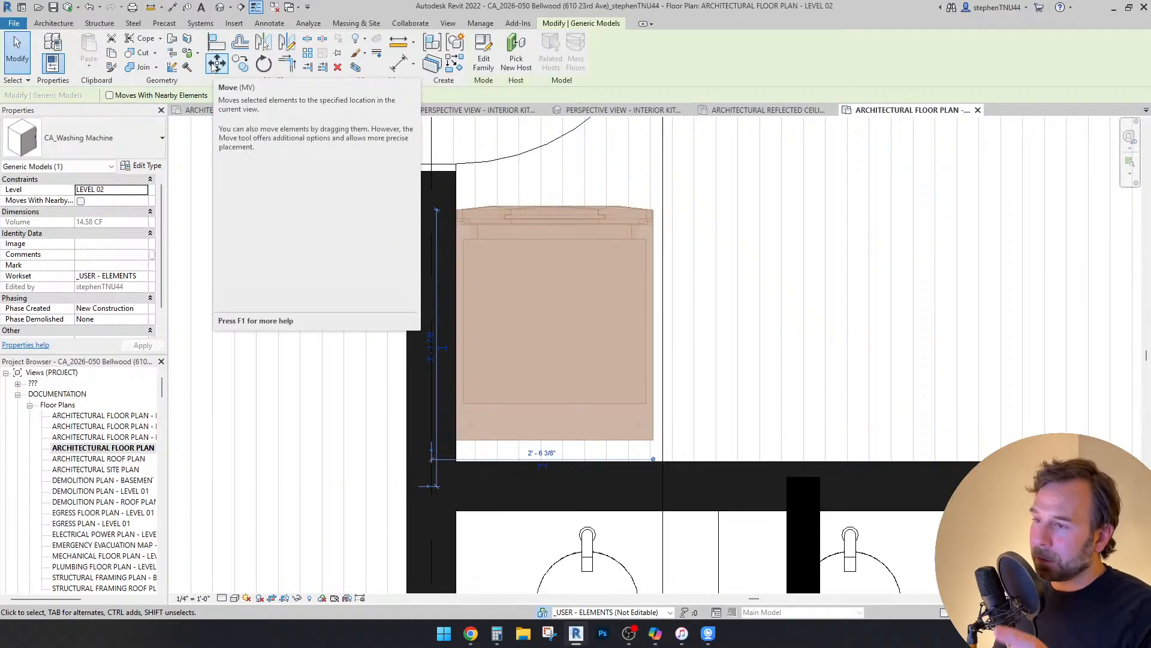
{"action": "left_click", "coordinate": [215, 63]}
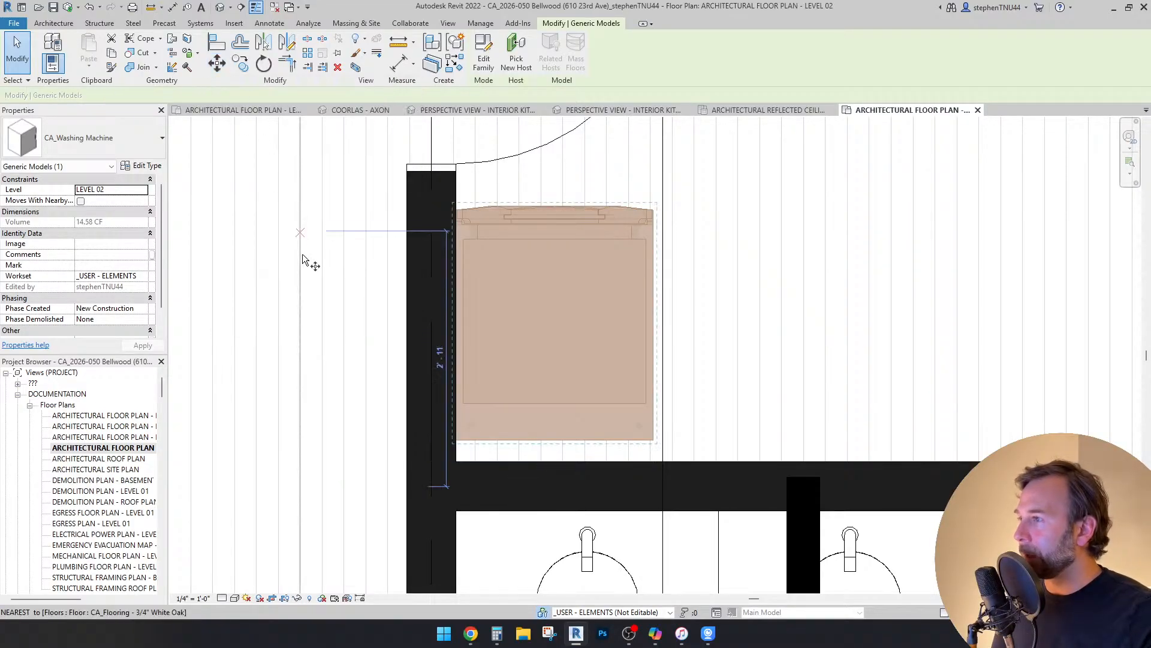
{"action": "scroll", "coordinate": [304, 253], "scroll_direction": "up", "scroll_amount": 2}
{"action": "left_click", "coordinate": [310, 258]}
{"action": "left_click", "coordinate": [337, 259]}
{"action": "key", "text": "Escape"}
{"action": "scroll", "coordinate": [404, 281], "scroll_direction": "down", "scroll_amount": 3}
{"action": "middle_click_drag", "start_coordinate": [580, 298], "coordinate": [583, 308]}
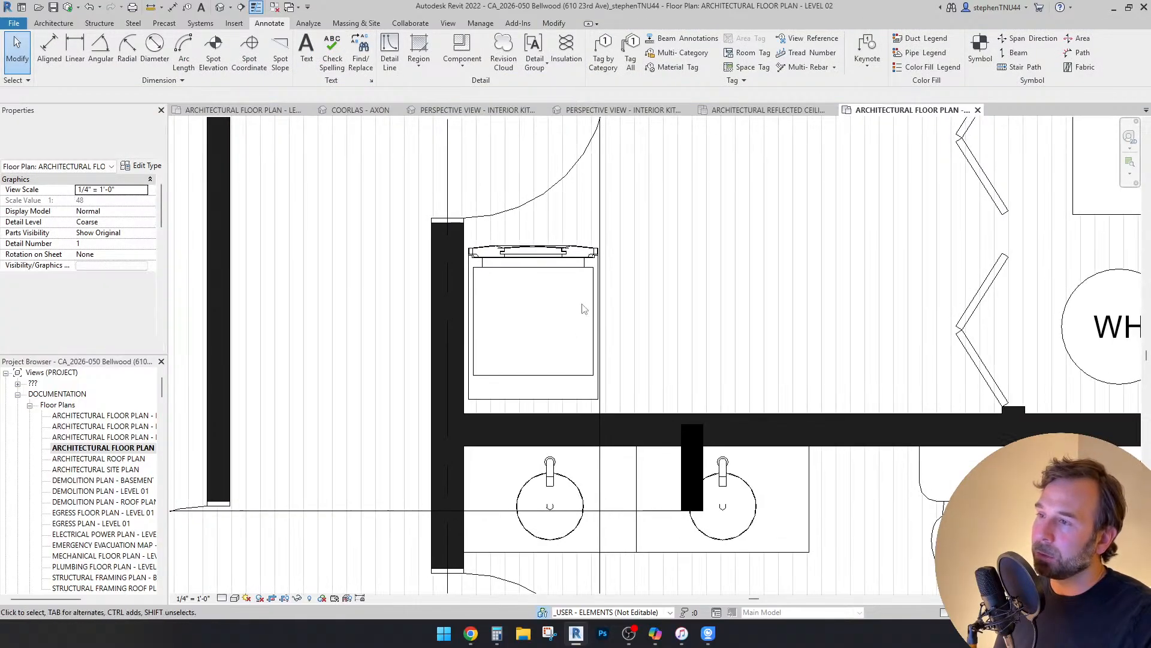
Step: Copy the 36" x 72" fixed window at the hallway's end along the exterior wall into the laundry room
{"action": "scroll", "coordinate": [566, 272], "scroll_direction": "down", "scroll_amount": 2}
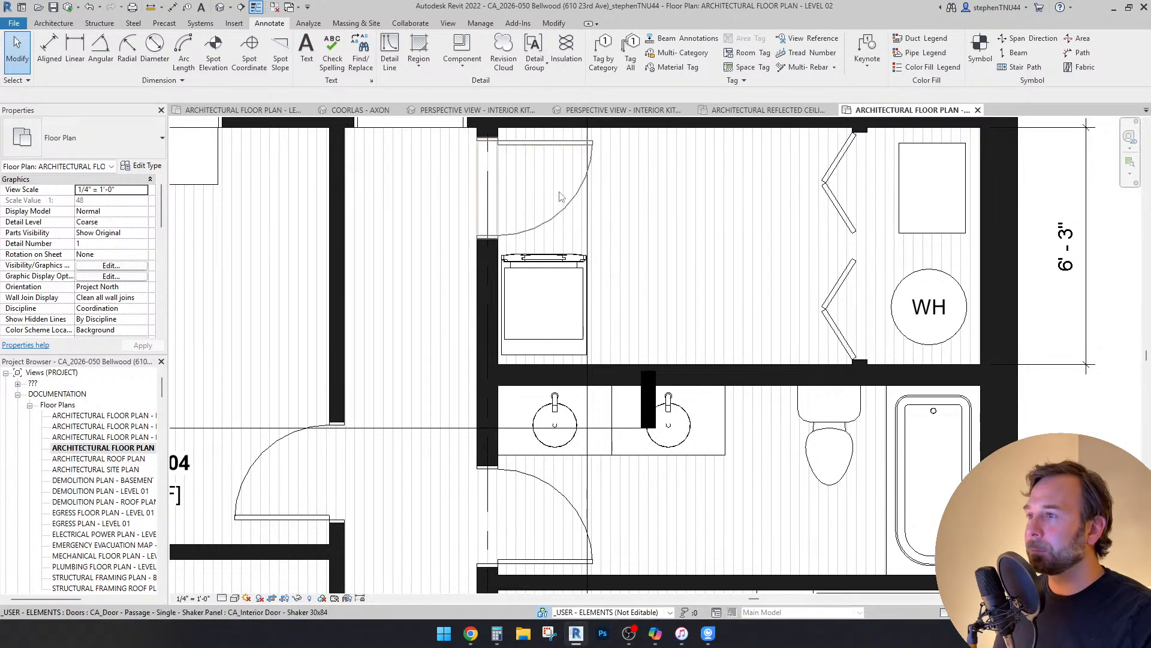
{"action": "middle_click_drag", "start_coordinate": [559, 192], "coordinate": [596, 276]}
{"action": "left_click", "coordinate": [480, 185]}
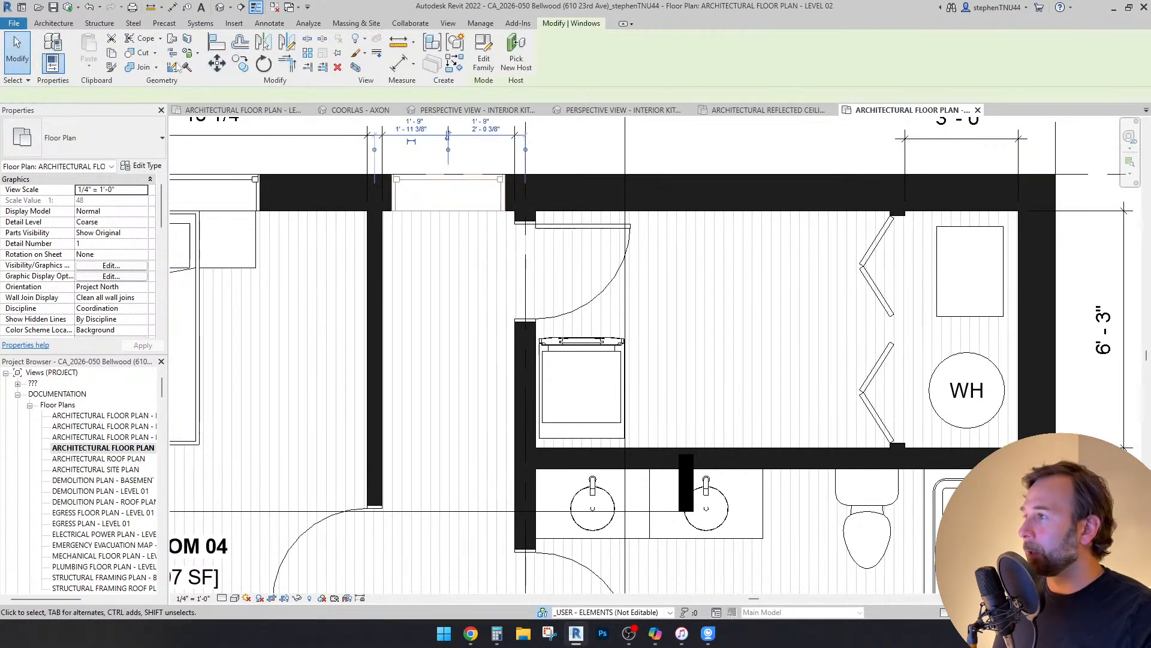
{"action": "key", "text": "c"}
{"action": "key", "text": "o"}
{"action": "left_click", "coordinate": [462, 192]}
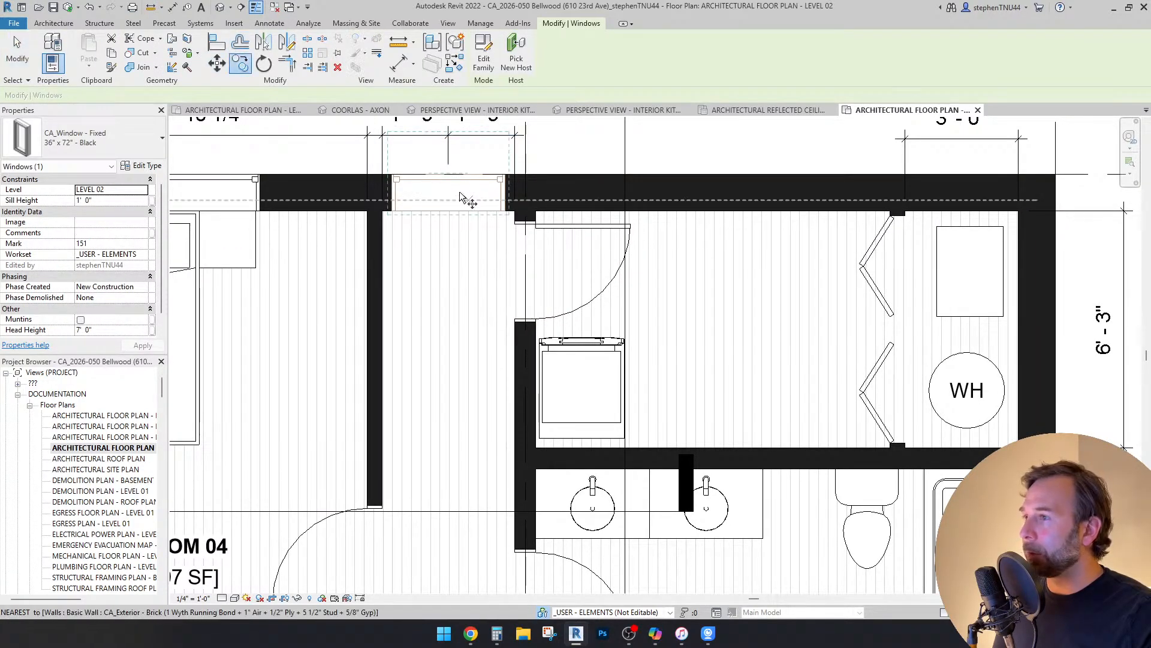
{"action": "left_click", "coordinate": [619, 185]}
{"action": "scroll", "coordinate": [635, 239], "scroll_direction": "down", "scroll_amount": 3}
{"action": "key", "text": "Escape"}
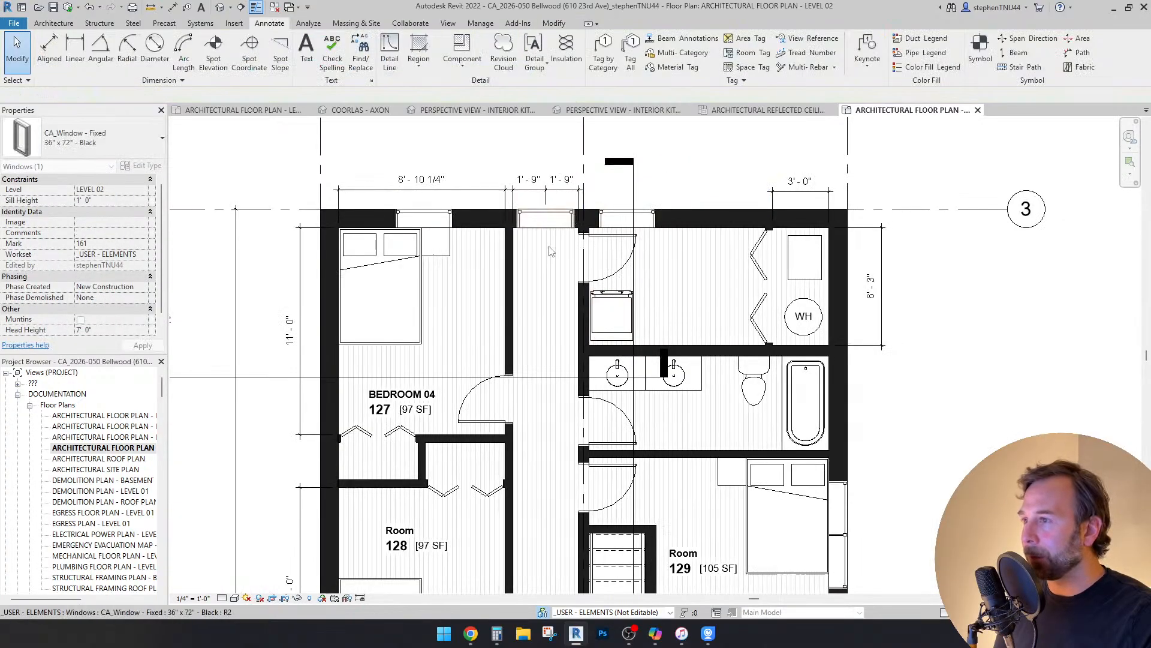
Step: Open the north elevation from its plan marker and examine the upper-floor window arrangement
{"action": "middle_click_drag", "start_coordinate": [549, 251], "coordinate": [577, 413]}
{"action": "scroll", "coordinate": [466, 393], "scroll_direction": "up", "scroll_amount": 2}
{"action": "scroll", "coordinate": [458, 376], "scroll_direction": "down", "scroll_amount": 3}
{"action": "scroll", "coordinate": [494, 324], "scroll_direction": "down", "scroll_amount": 3}
{"action": "left_click", "coordinate": [517, 190]}
{"action": "right_click", "coordinate": [518, 190]}
{"action": "left_click", "coordinate": [558, 249]}
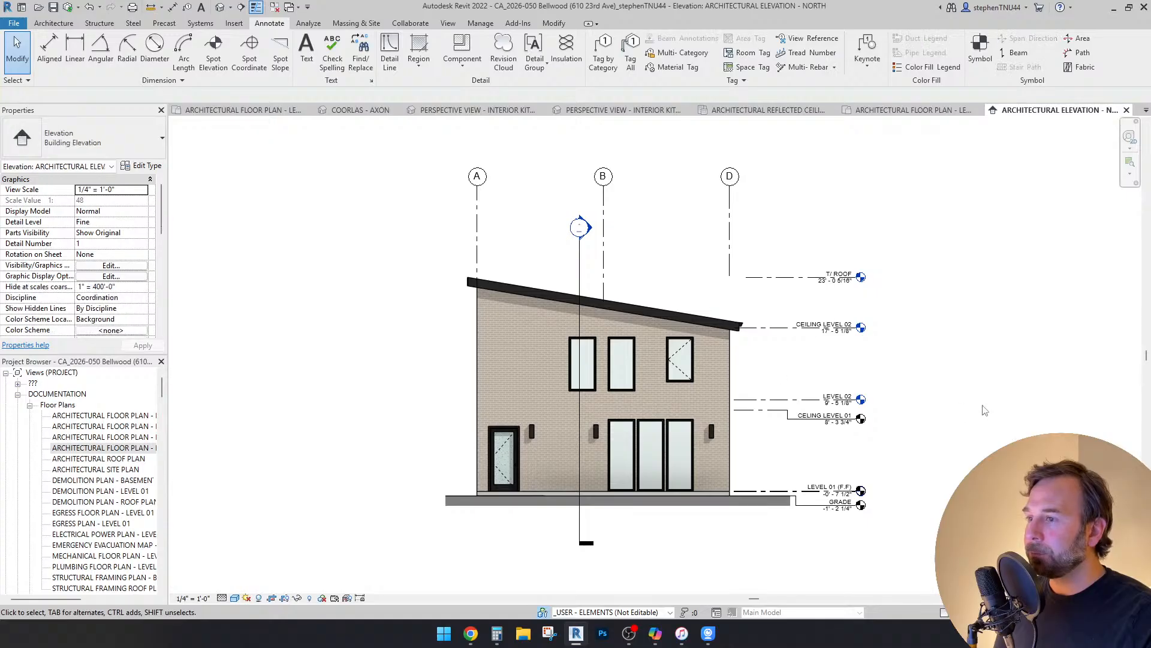
{"action": "scroll", "coordinate": [669, 425], "scroll_direction": "up", "scroll_amount": 2}
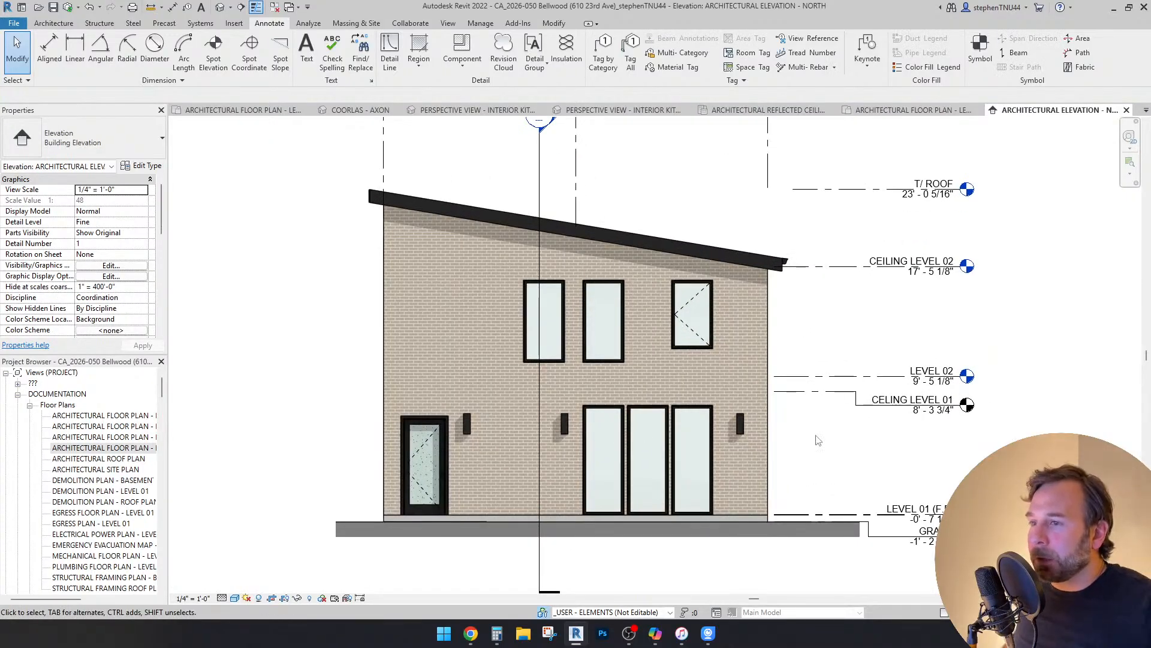
{"action": "left_click", "coordinate": [694, 344]}
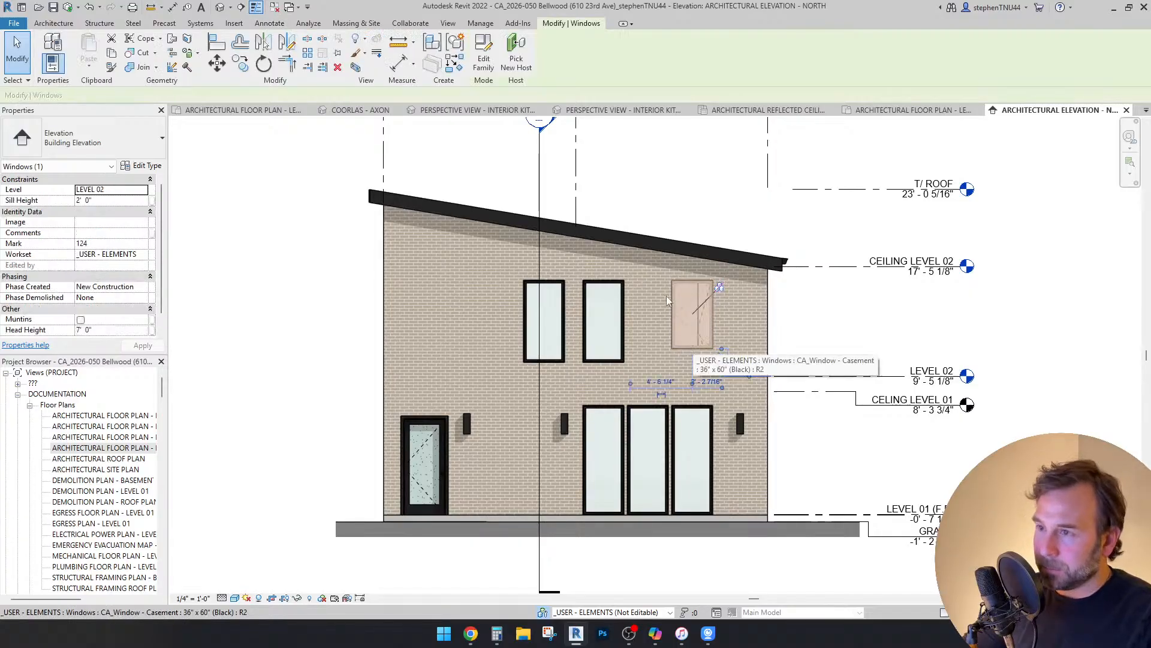
{"action": "scroll", "coordinate": [701, 293], "scroll_direction": "up", "scroll_amount": 5}
{"action": "key", "text": "Escape"}
{"action": "scroll", "coordinate": [717, 298], "scroll_direction": "down", "scroll_amount": 4}
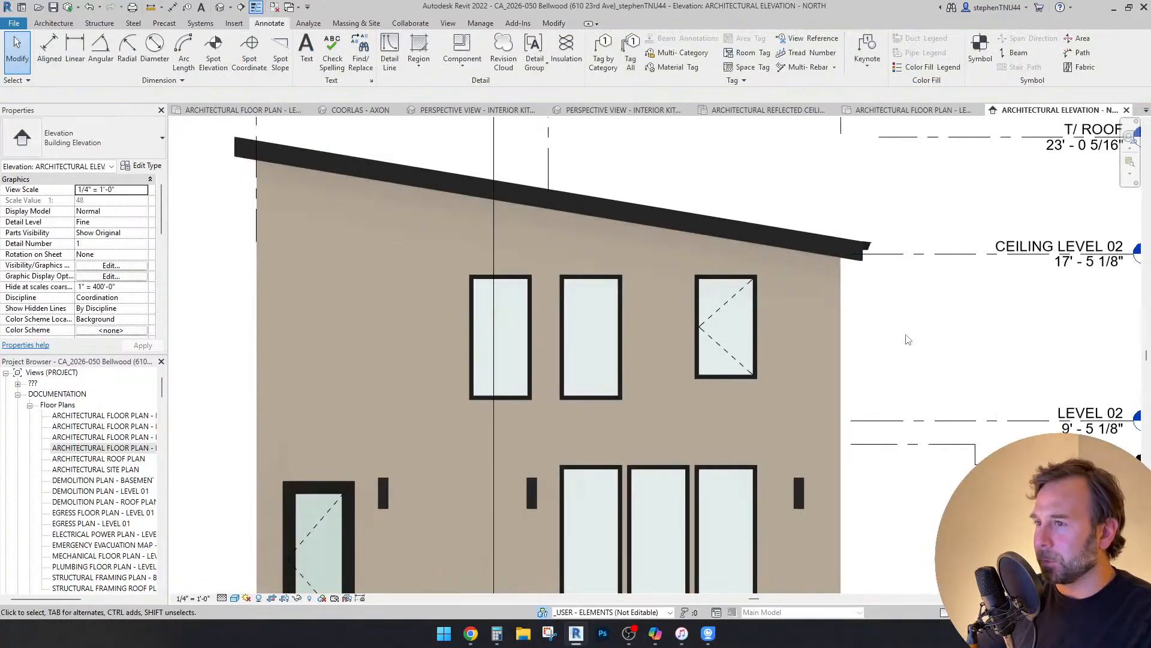
{"action": "scroll", "coordinate": [771, 330], "scroll_direction": "down", "scroll_amount": 2}
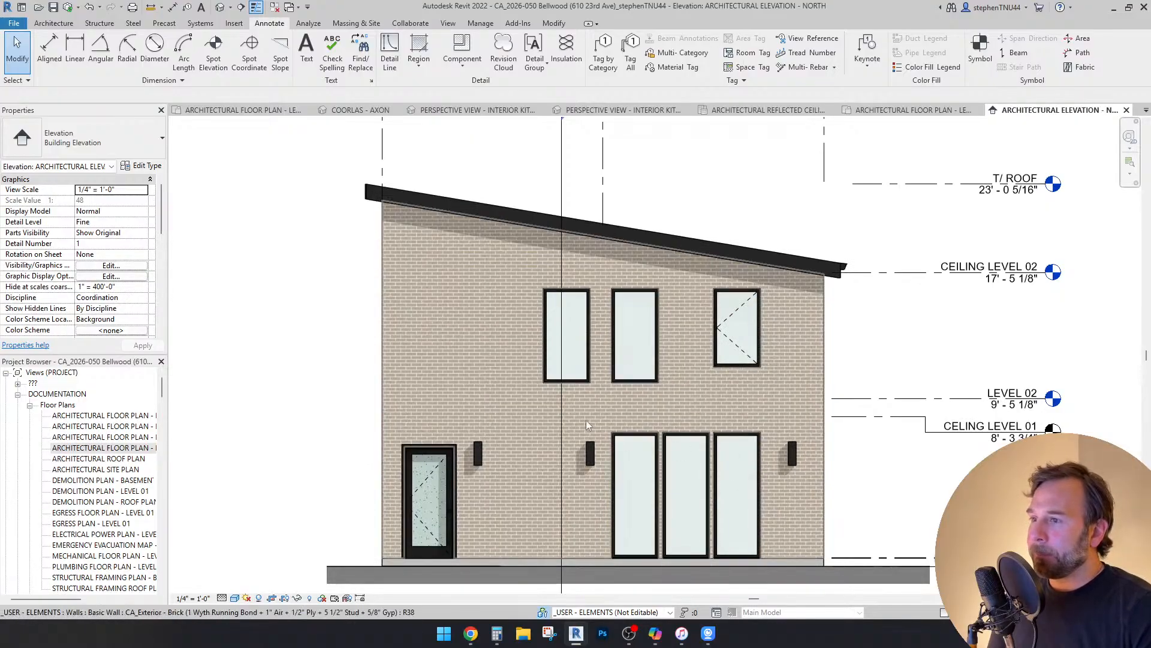
Step: Copy the laundry room's 36" x 72" fixed window 3'-0" horizontally toward the entry-door side to form an adjoining pair
{"action": "left_click", "coordinate": [554, 377]}
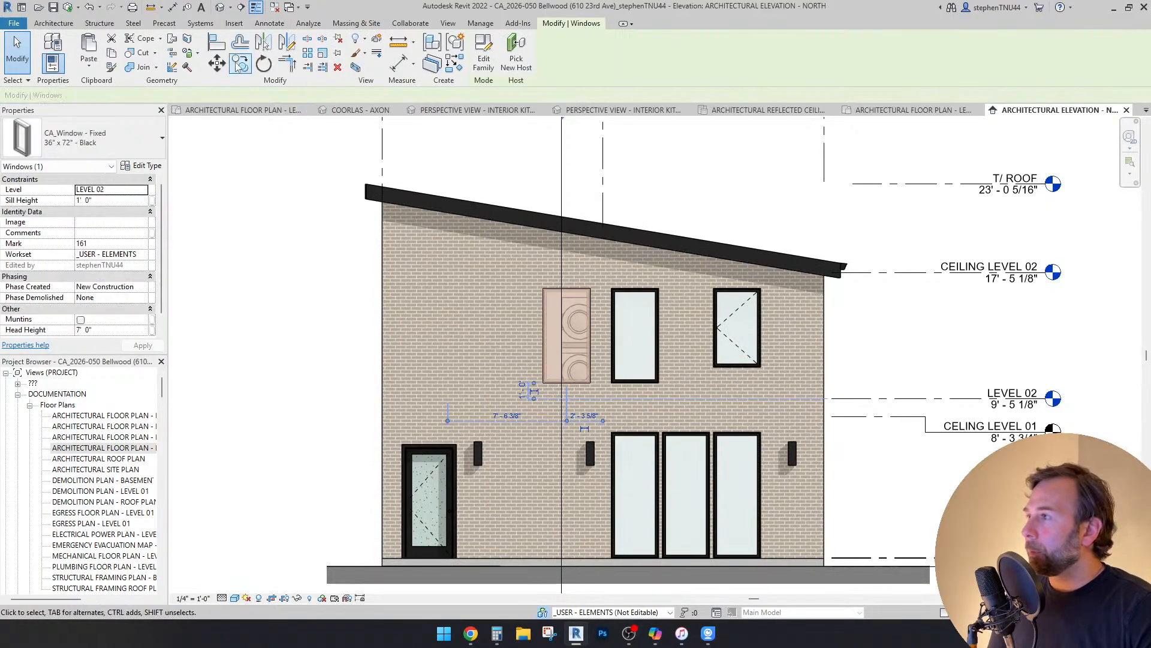
{"action": "key", "text": "c"}
{"action": "key", "text": "o"}
{"action": "scroll", "coordinate": [574, 314], "scroll_direction": "up", "scroll_amount": 4}
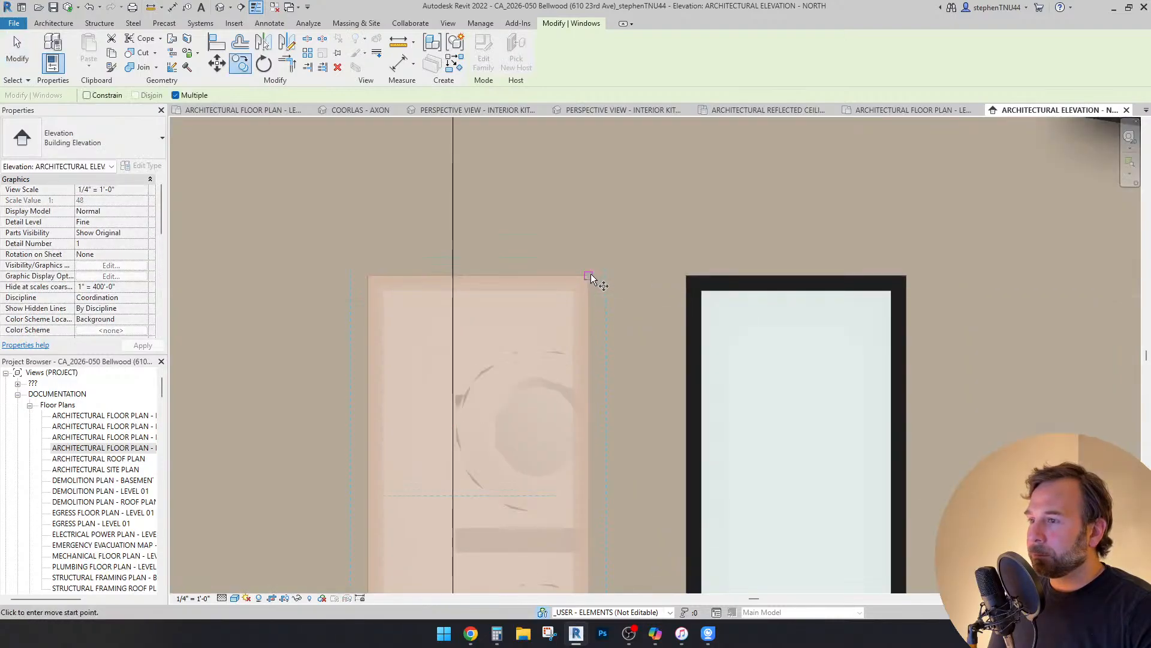
{"action": "left_click", "coordinate": [588, 278]}
{"action": "left_click", "coordinate": [368, 277]}
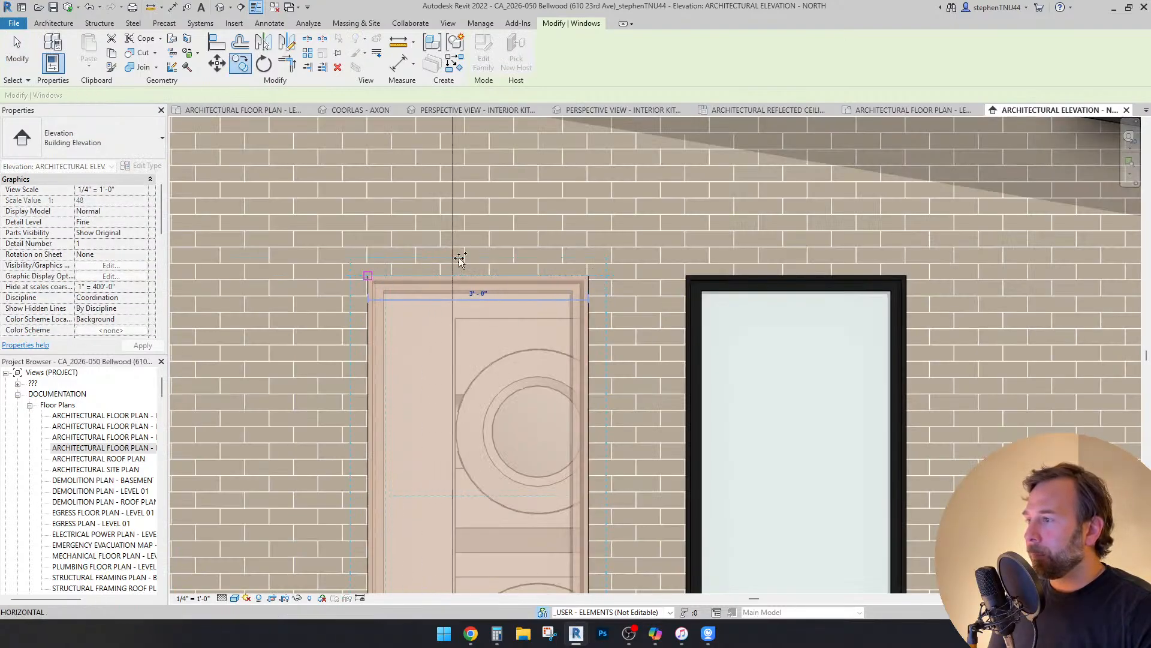
{"action": "scroll", "coordinate": [471, 260], "scroll_direction": "down", "scroll_amount": 4}
{"action": "key", "text": "Escape"}
{"action": "scroll", "coordinate": [523, 262], "scroll_direction": "down", "scroll_amount": 3}
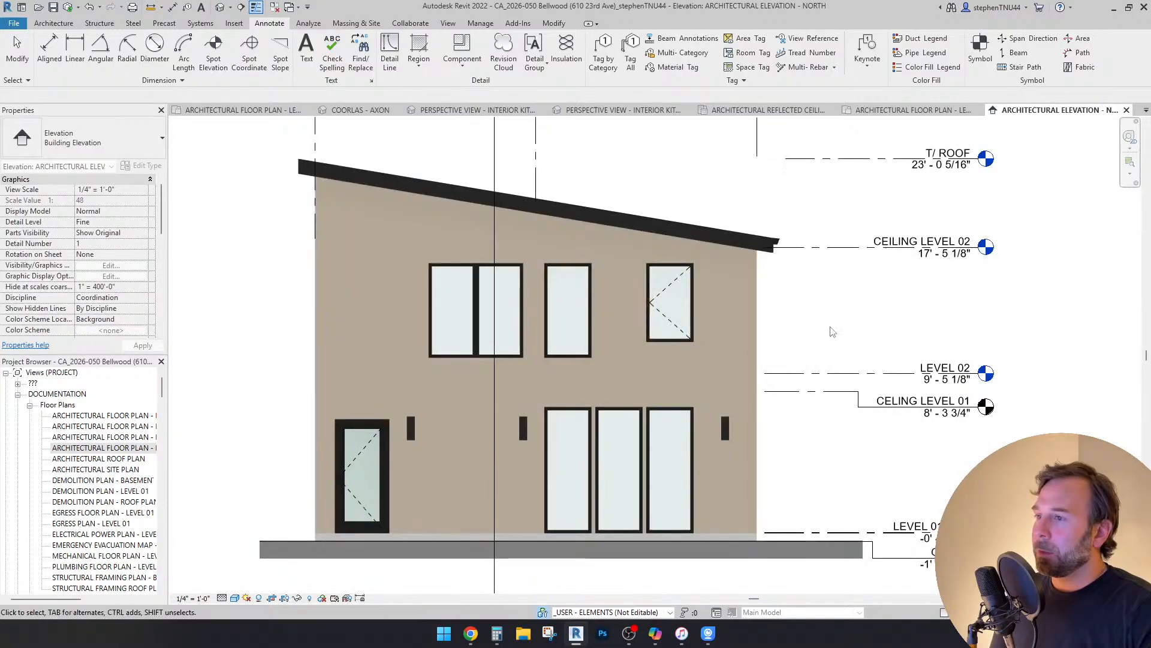
{"action": "middle_click_drag", "start_coordinate": [843, 315], "coordinate": [846, 330]}
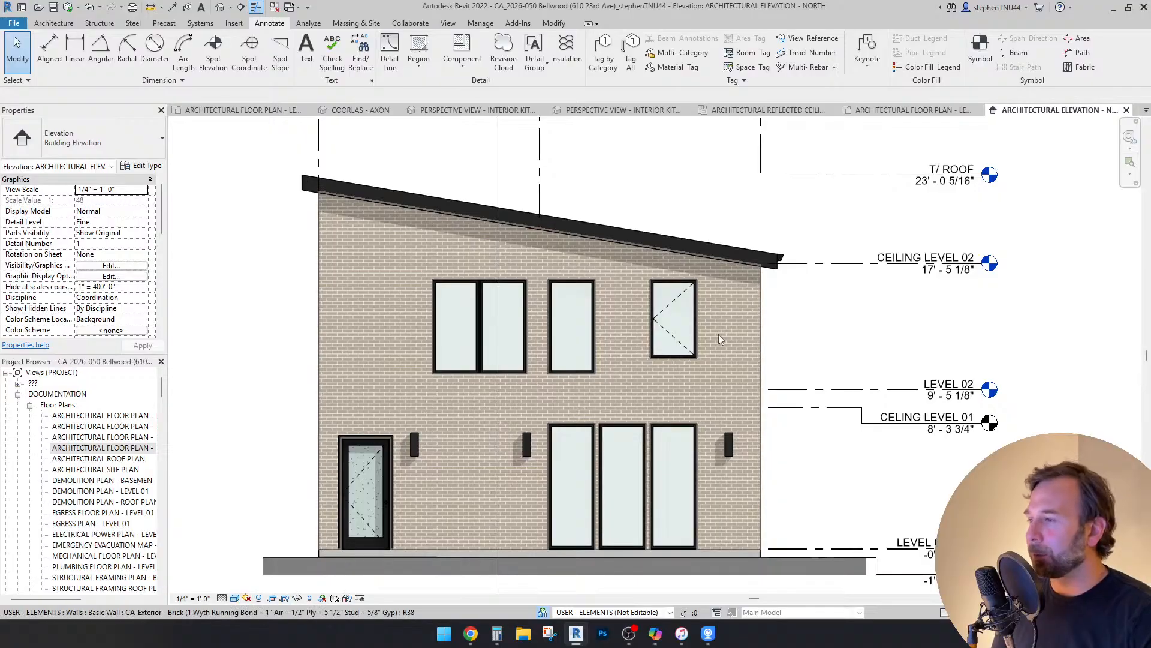
{"action": "left_click", "coordinate": [557, 325]}
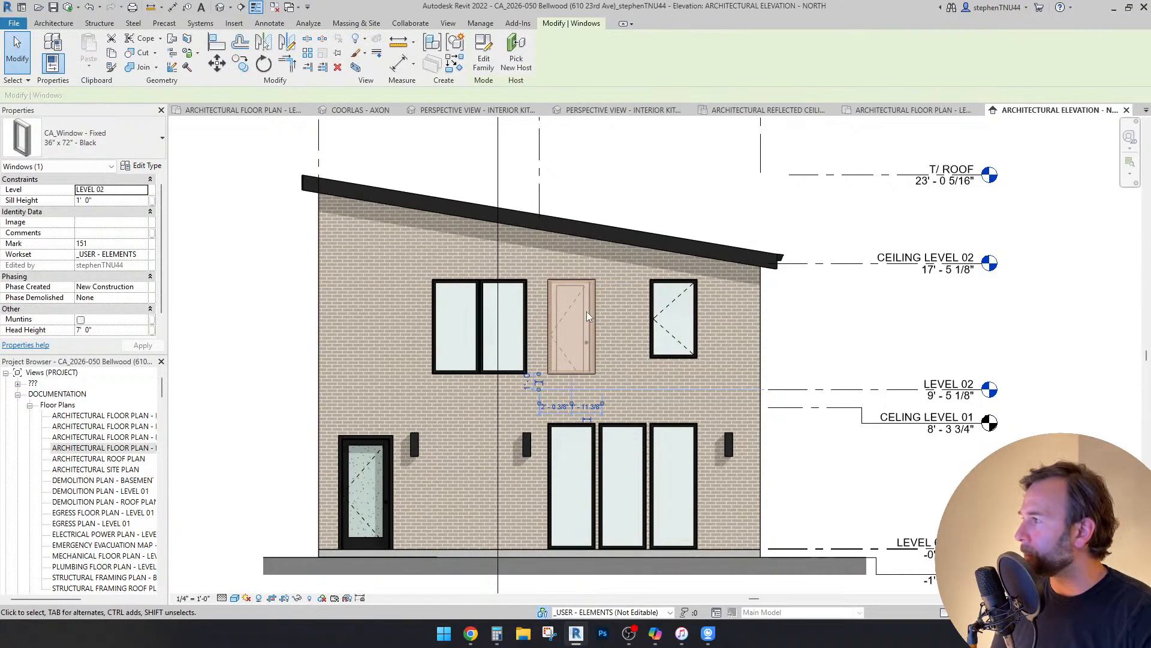
{"action": "left_click", "coordinate": [837, 331]}
{"action": "middle_click_drag", "start_coordinate": [856, 348], "coordinate": [871, 361]}
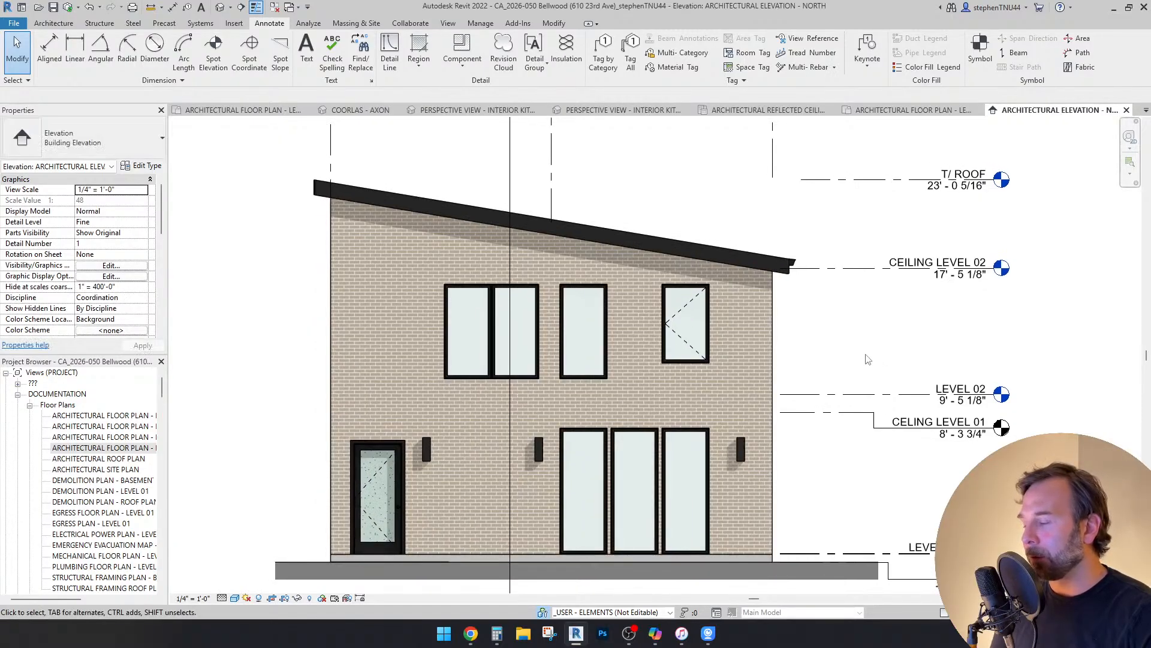
{"action": "scroll", "coordinate": [868, 359], "scroll_direction": "down", "scroll_amount": 1}
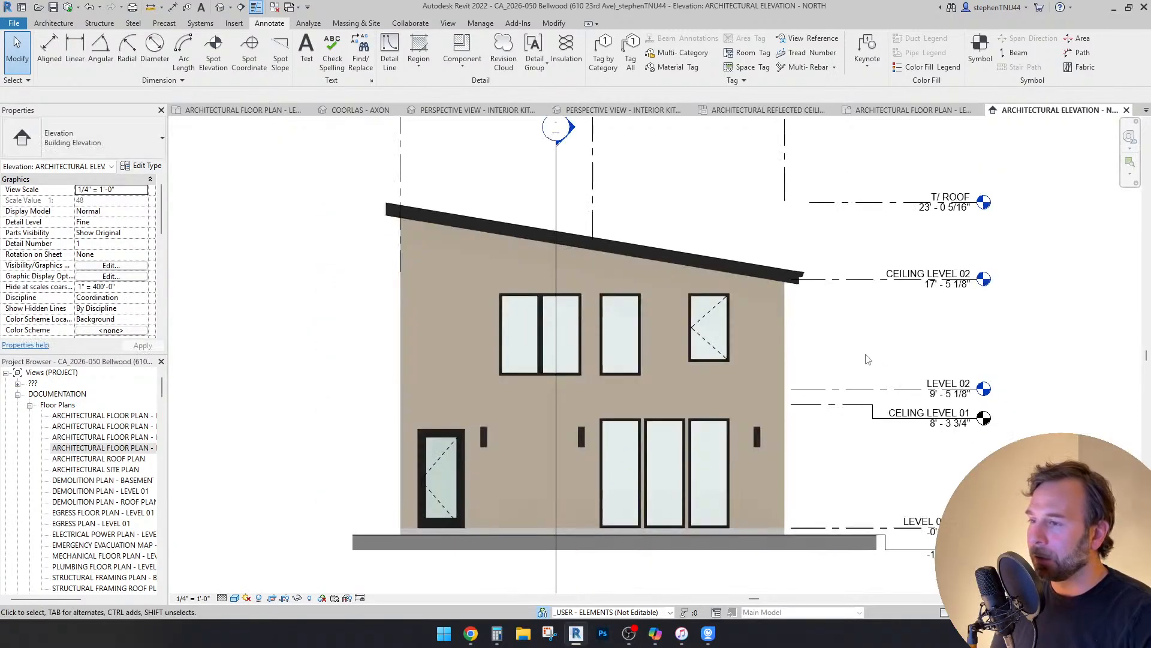
{"action": "scroll", "coordinate": [489, 420], "scroll_direction": "up", "scroll_amount": 2}
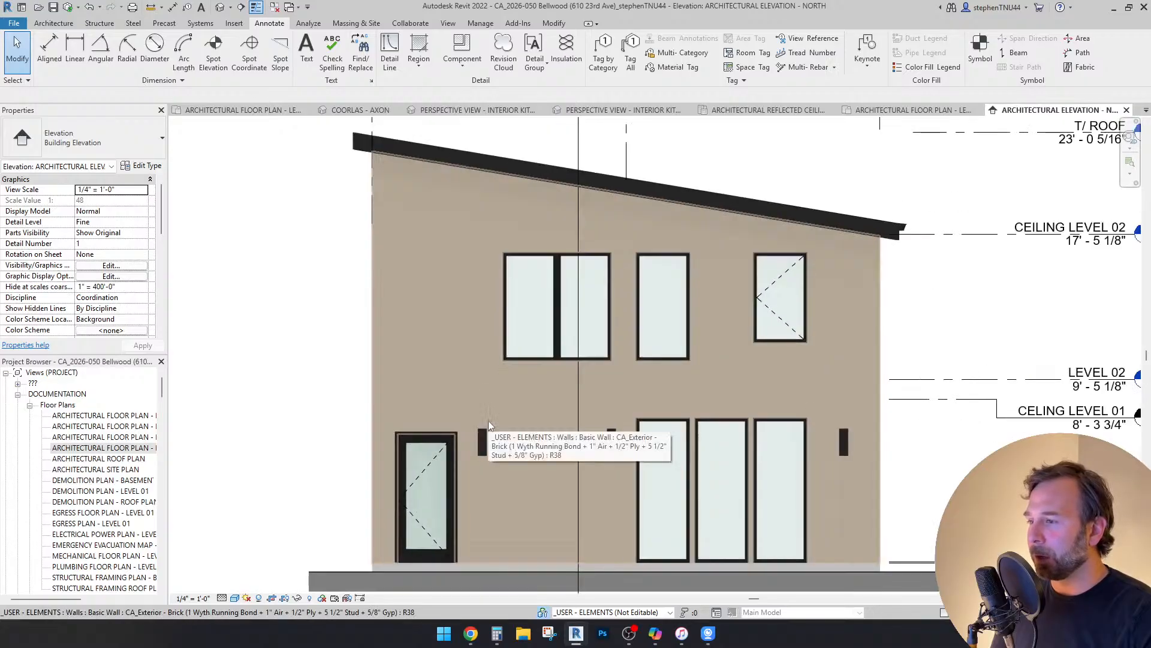
Step: Draw an Extra Fine Dashed detail line from the exterior door to the ground-floor windows, plus a vertical one from its midpoint past the roof
{"action": "scroll", "coordinate": [461, 419], "scroll_direction": "up", "scroll_amount": 3}
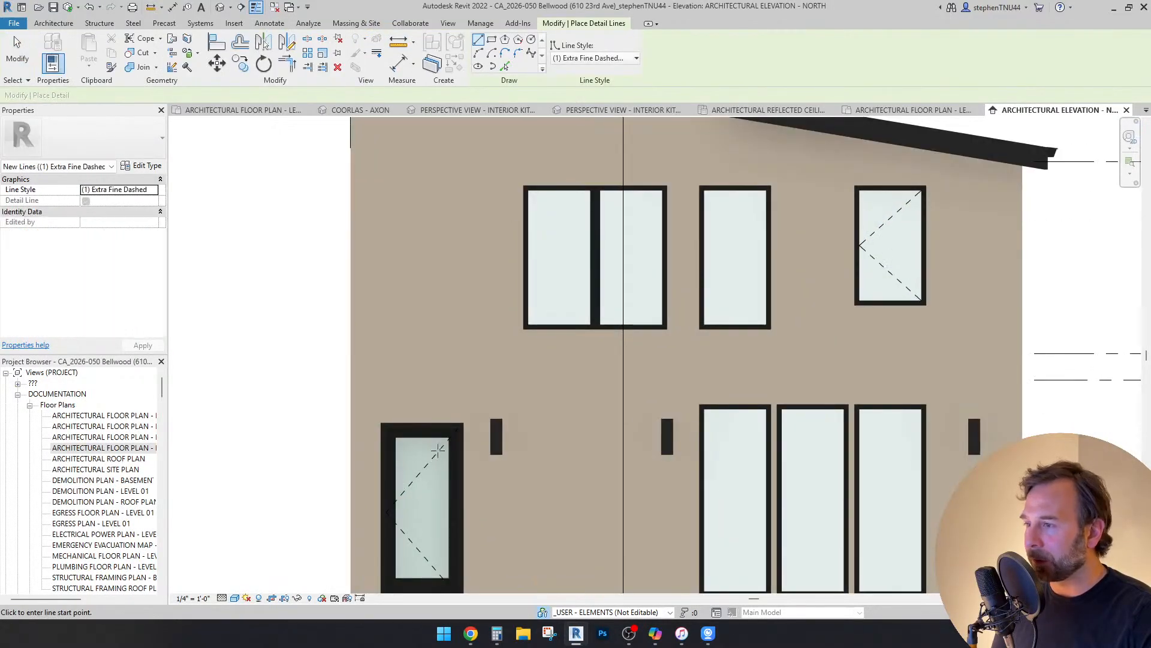
{"action": "scroll", "coordinate": [477, 414], "scroll_direction": "up", "scroll_amount": 3}
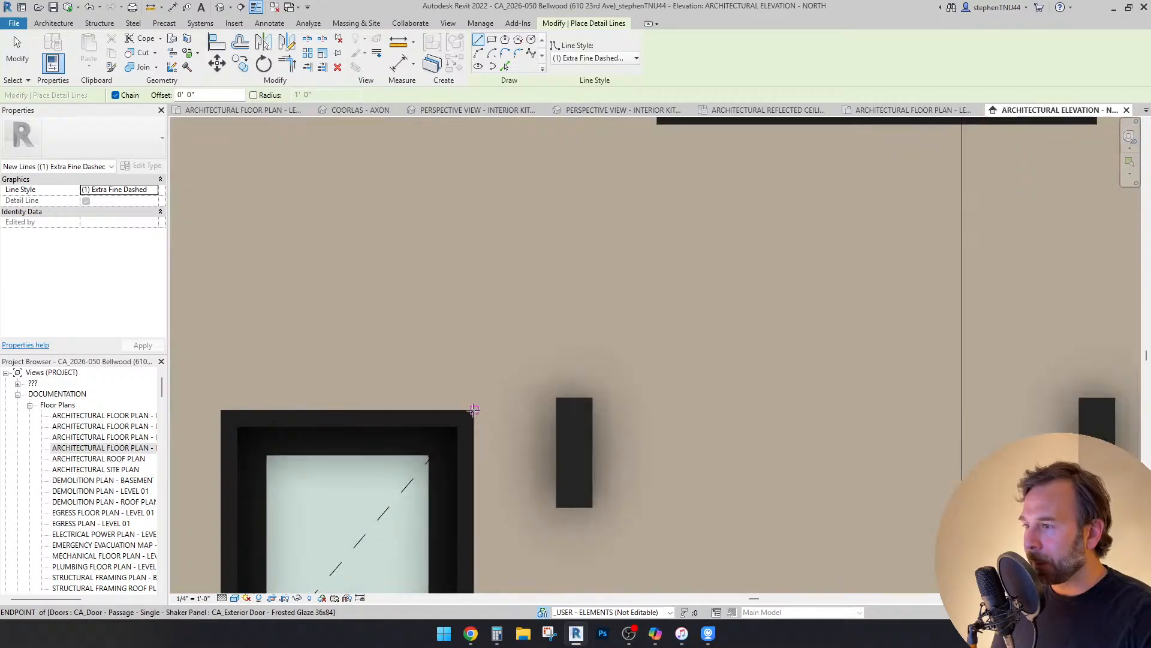
{"action": "left_click", "coordinate": [474, 419]}
{"action": "scroll", "coordinate": [473, 420], "scroll_direction": "down", "scroll_amount": 2}
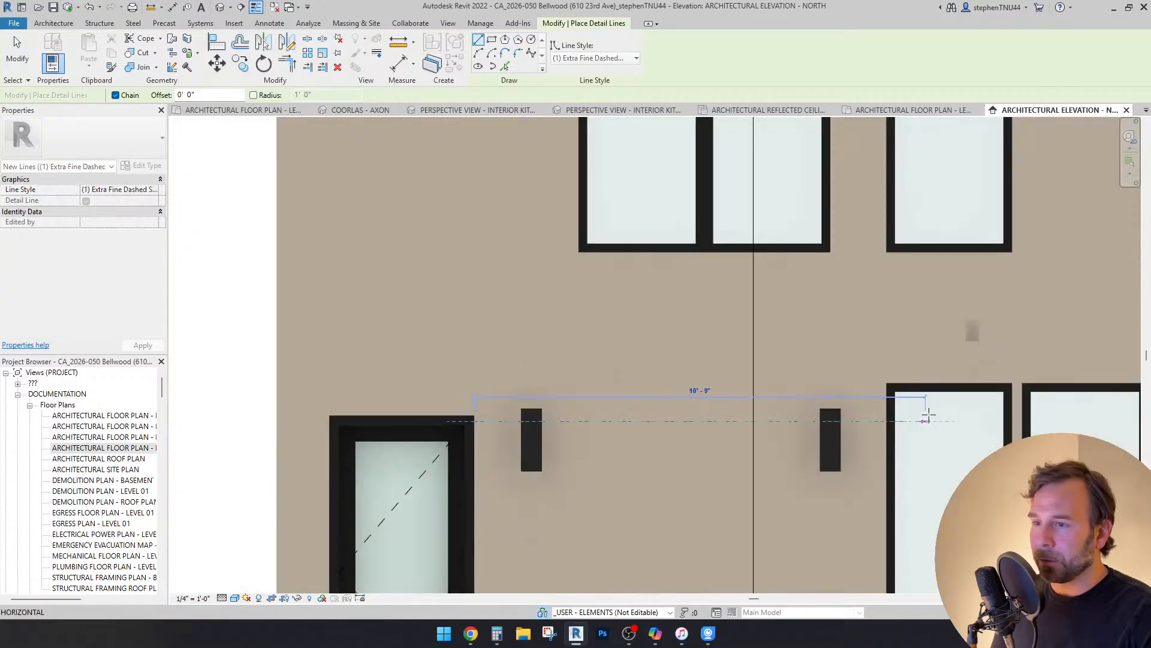
{"action": "left_click", "coordinate": [890, 419]}
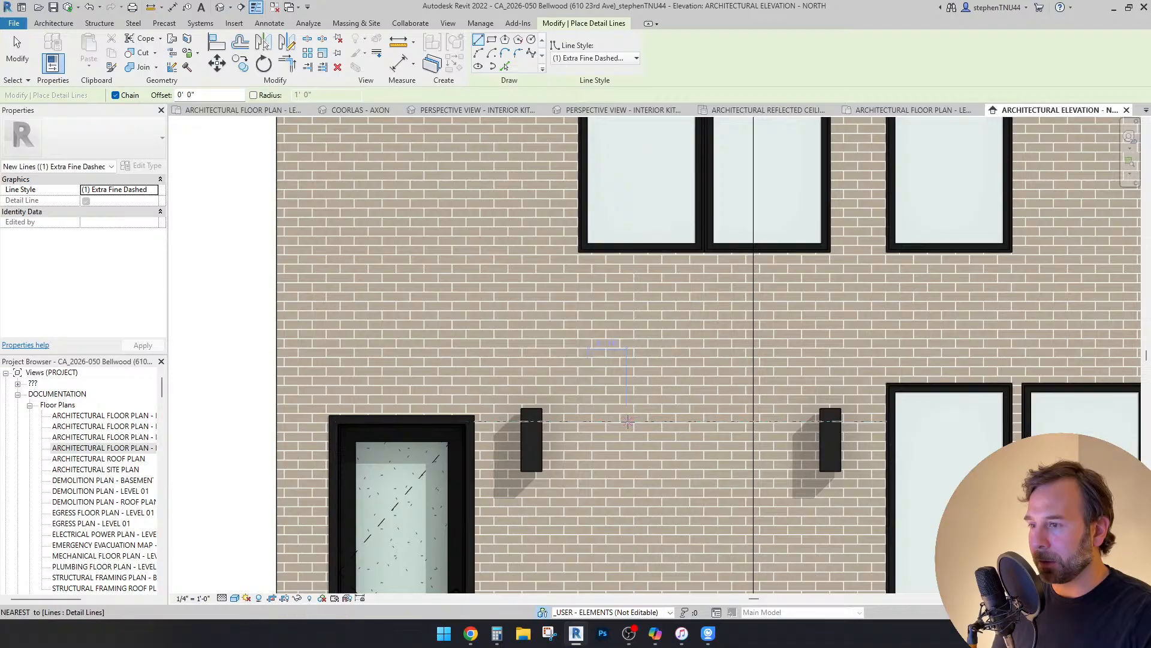
{"action": "scroll", "coordinate": [650, 421], "scroll_direction": "up", "scroll_amount": 3}
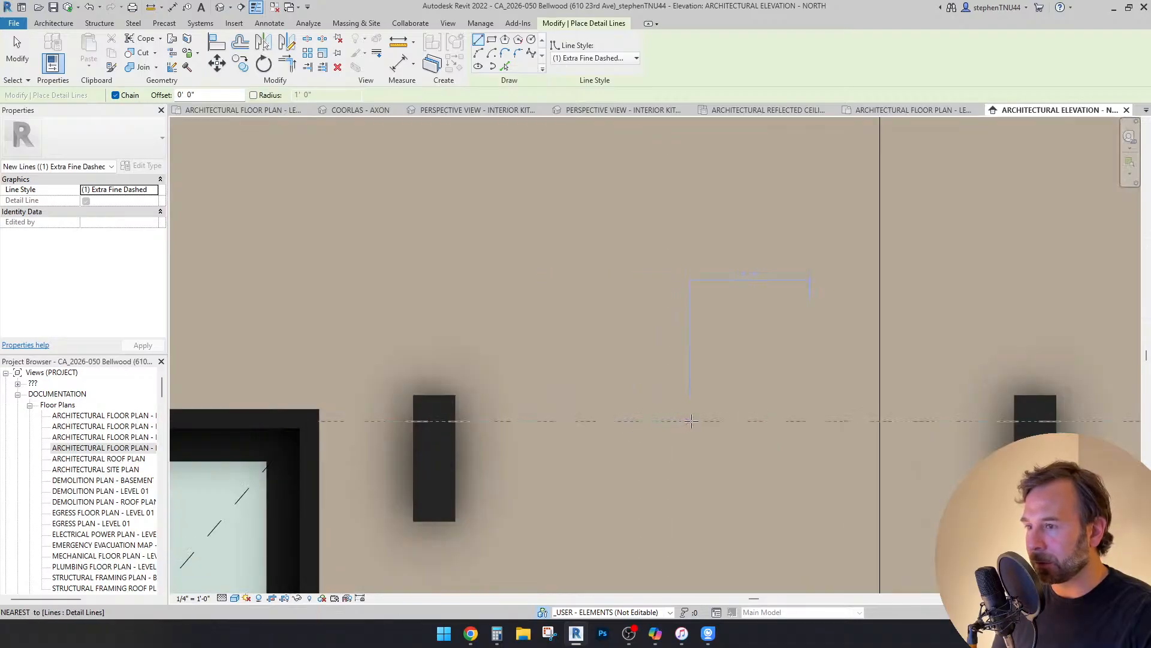
{"action": "scroll", "coordinate": [710, 420], "scroll_direction": "down", "scroll_amount": 2}
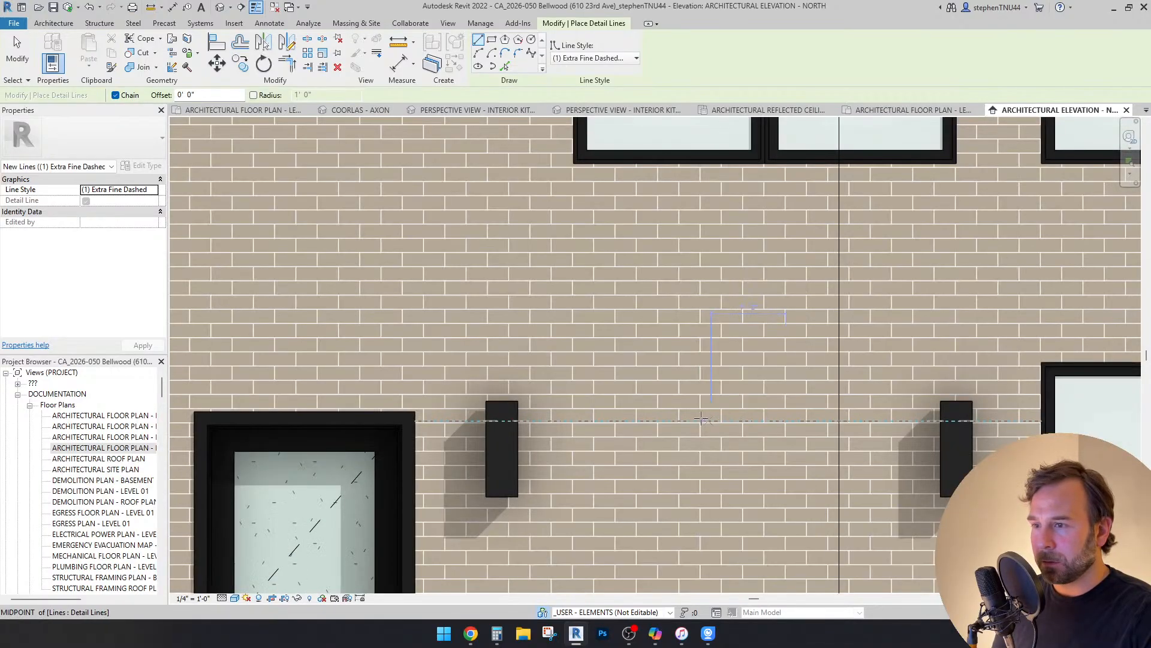
{"action": "left_click", "coordinate": [415, 420]}
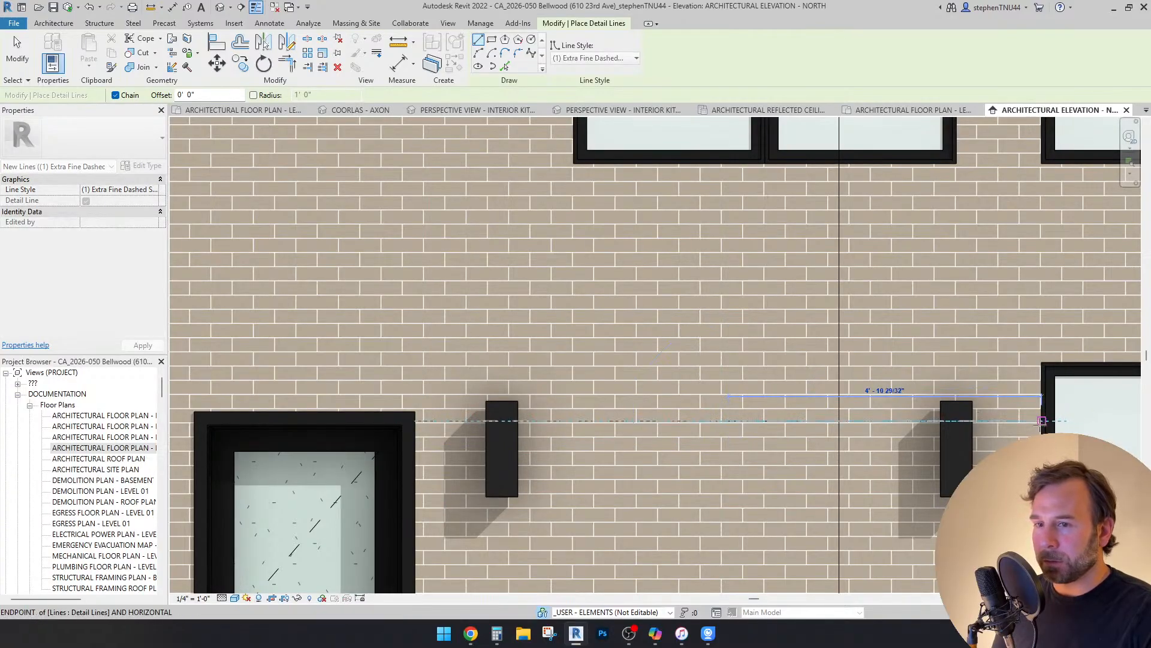
{"action": "scroll", "coordinate": [959, 437], "scroll_direction": "down", "scroll_amount": 5}
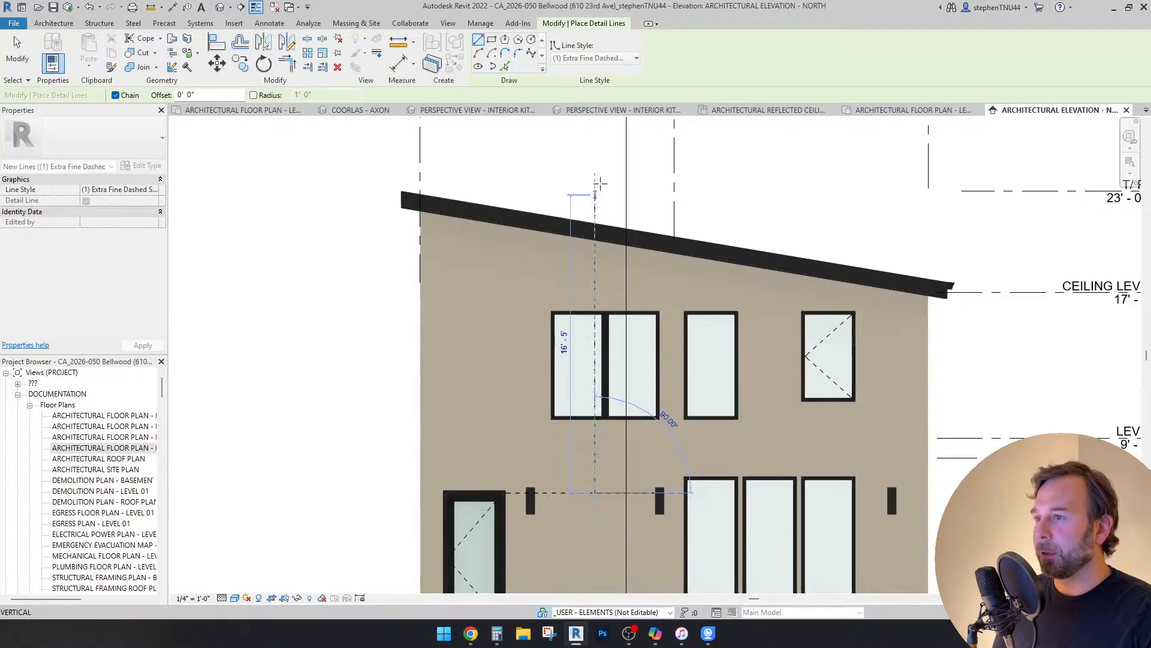
{"action": "key", "text": "Escape"}
{"action": "key", "text": "Escape"}
Step: Move the two adjoining upper-floor windows so their shared edge sits on the vertical guide line, and remove both dashed guide lines
{"action": "left_click", "coordinate": [582, 320]}
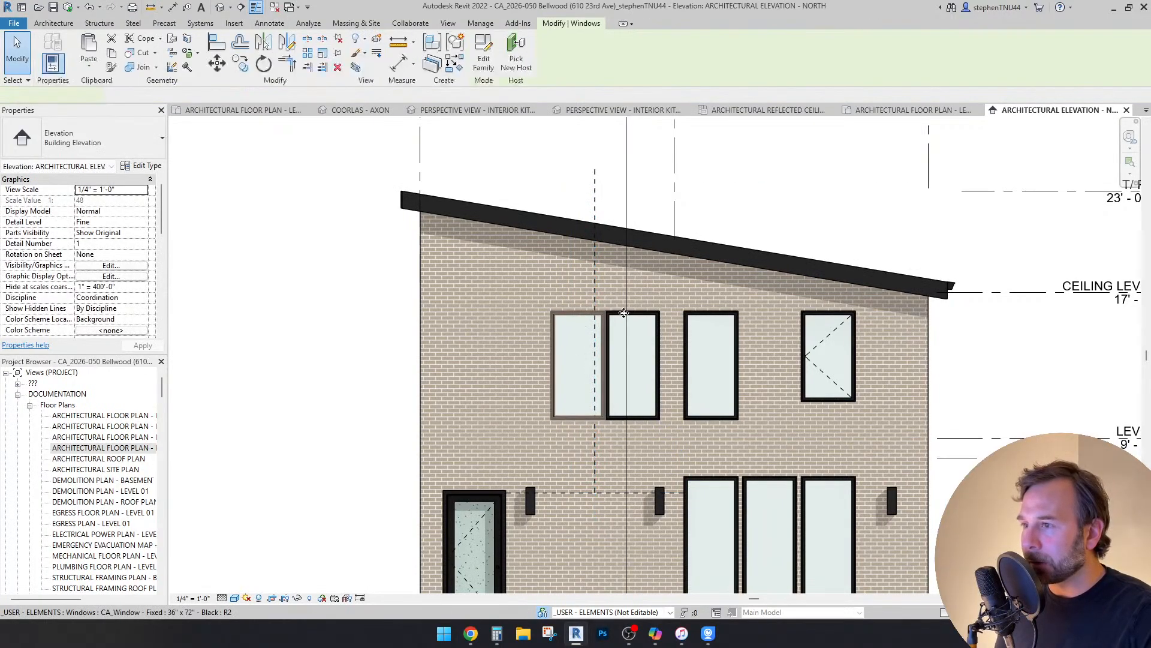
{"action": "left_click", "coordinate": [634, 365], "text": "ctrl"}
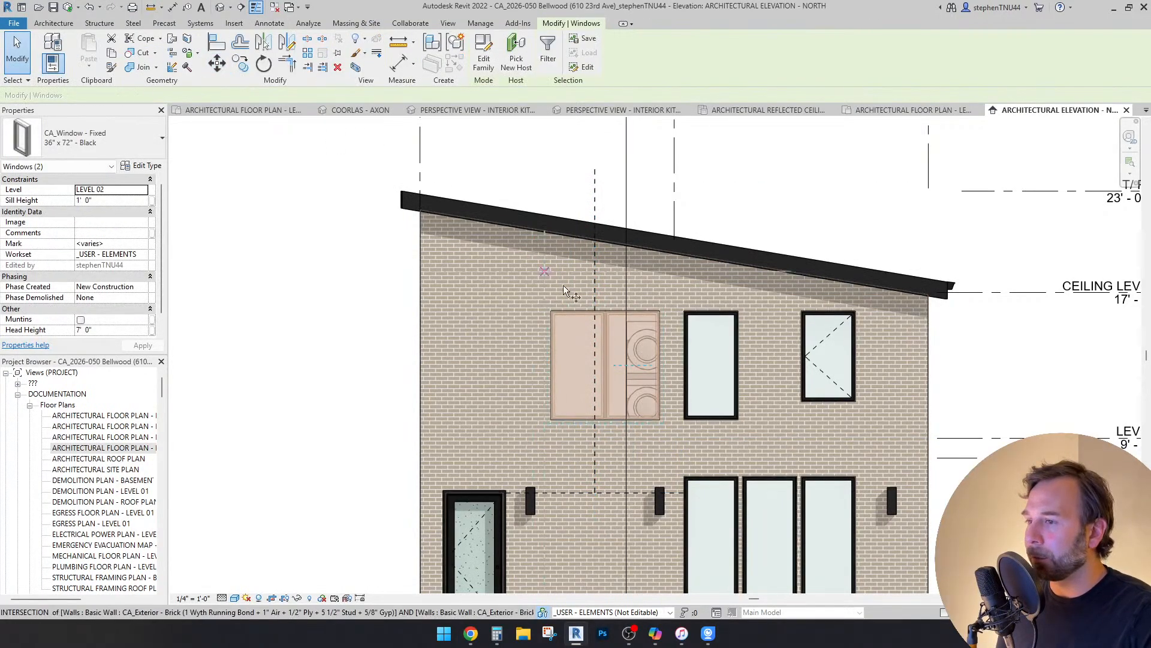
{"action": "scroll", "coordinate": [630, 318], "scroll_direction": "up", "scroll_amount": 5}
{"action": "key", "text": "m"}
{"action": "key", "text": "v"}
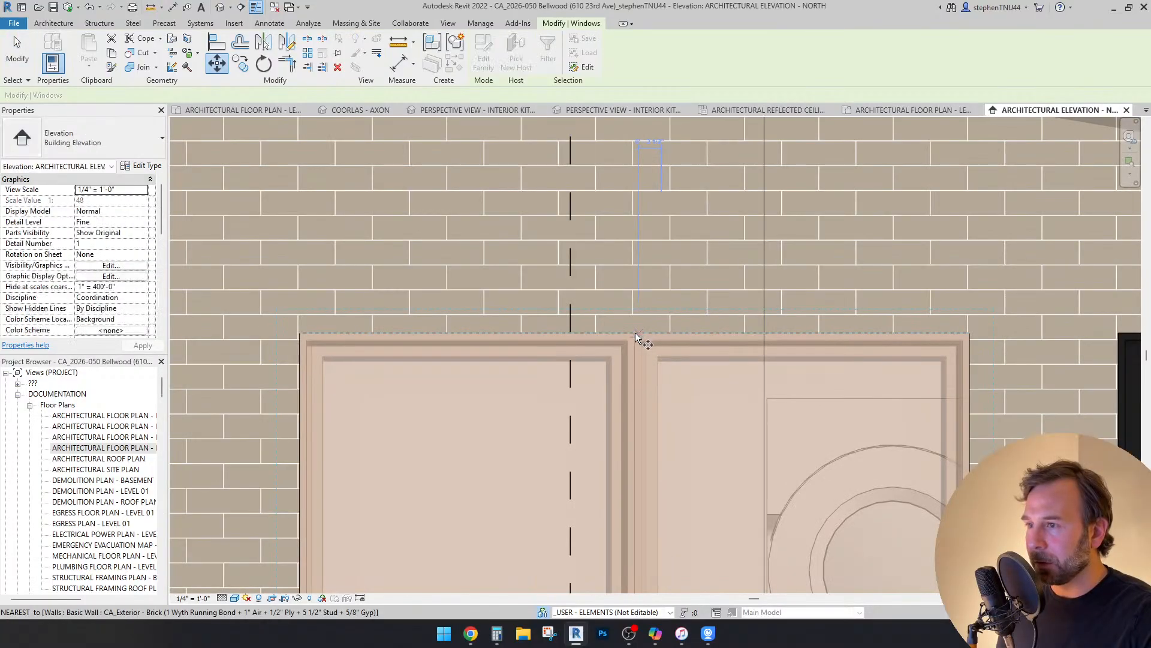
{"action": "left_click", "coordinate": [635, 333]}
{"action": "left_click", "coordinate": [584, 333]}
{"action": "scroll", "coordinate": [600, 237], "scroll_direction": "down", "scroll_amount": 5}
{"action": "key", "text": "Escape"}
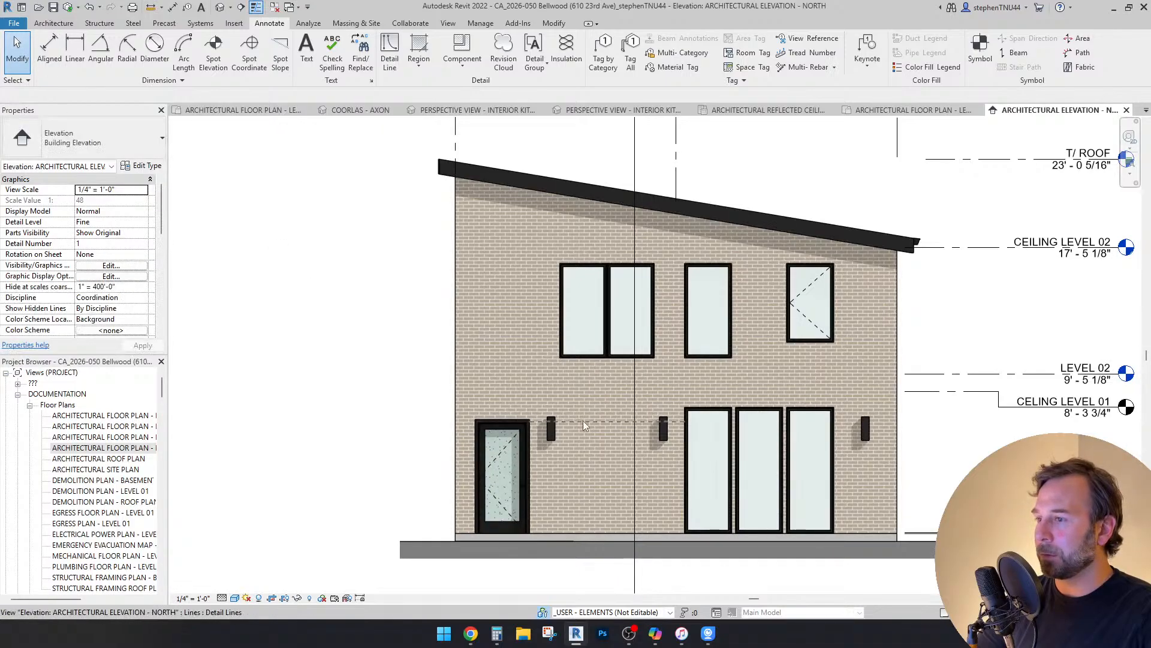
{"action": "scroll", "coordinate": [732, 383], "scroll_direction": "down", "scroll_amount": 3}
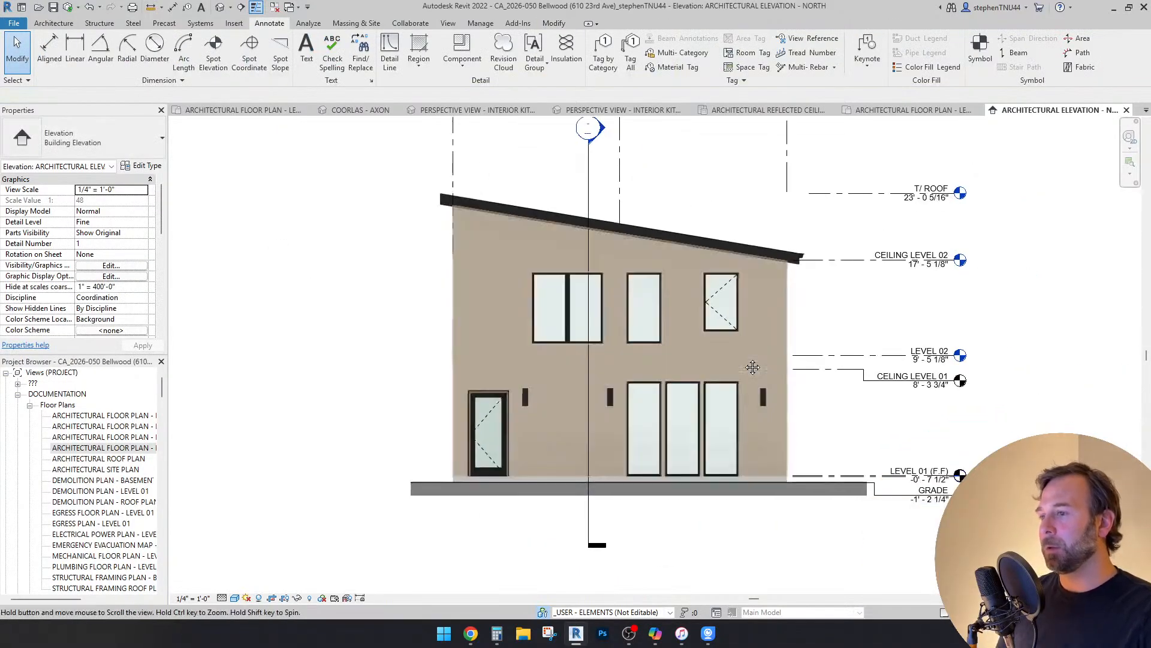
{"action": "scroll", "coordinate": [561, 409], "scroll_direction": "up", "scroll_amount": 6}
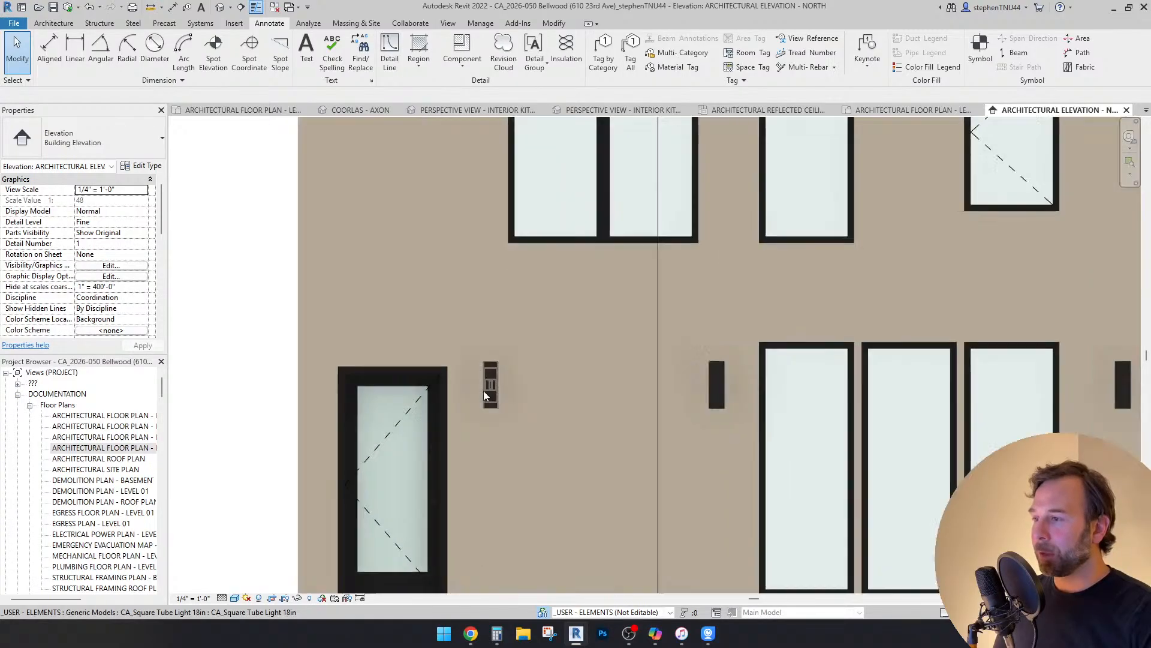
{"action": "left_click", "coordinate": [389, 56]}
{"action": "scroll", "coordinate": [628, 329], "scroll_direction": "down", "scroll_amount": 3}
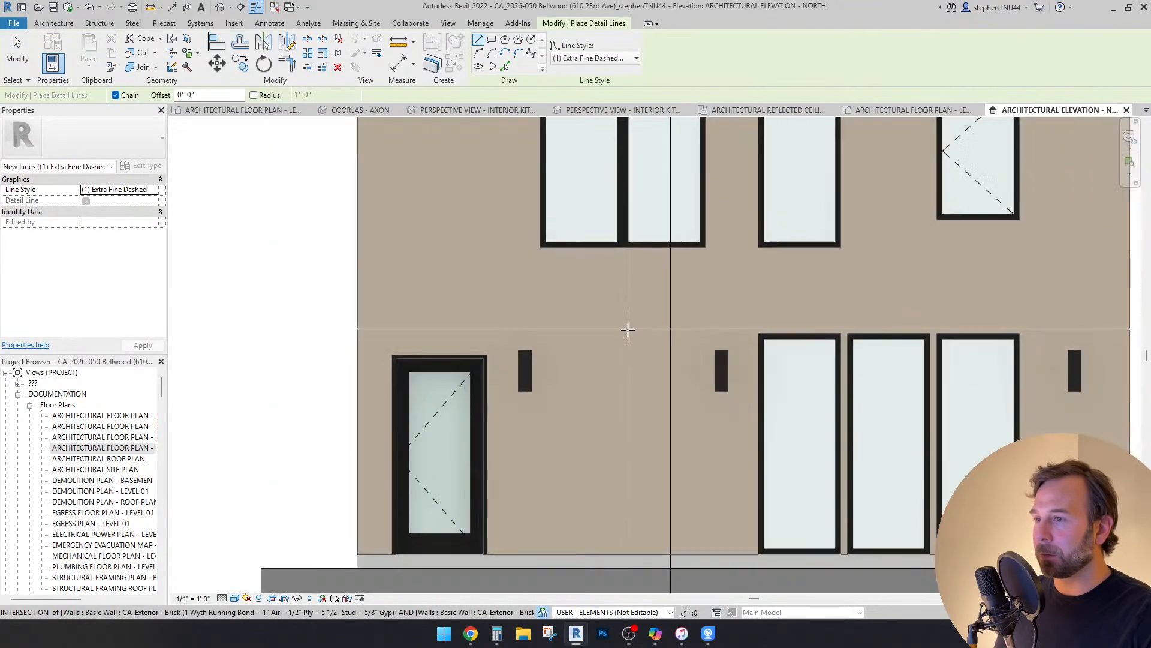
{"action": "scroll", "coordinate": [959, 358], "scroll_direction": "up", "scroll_amount": 2}
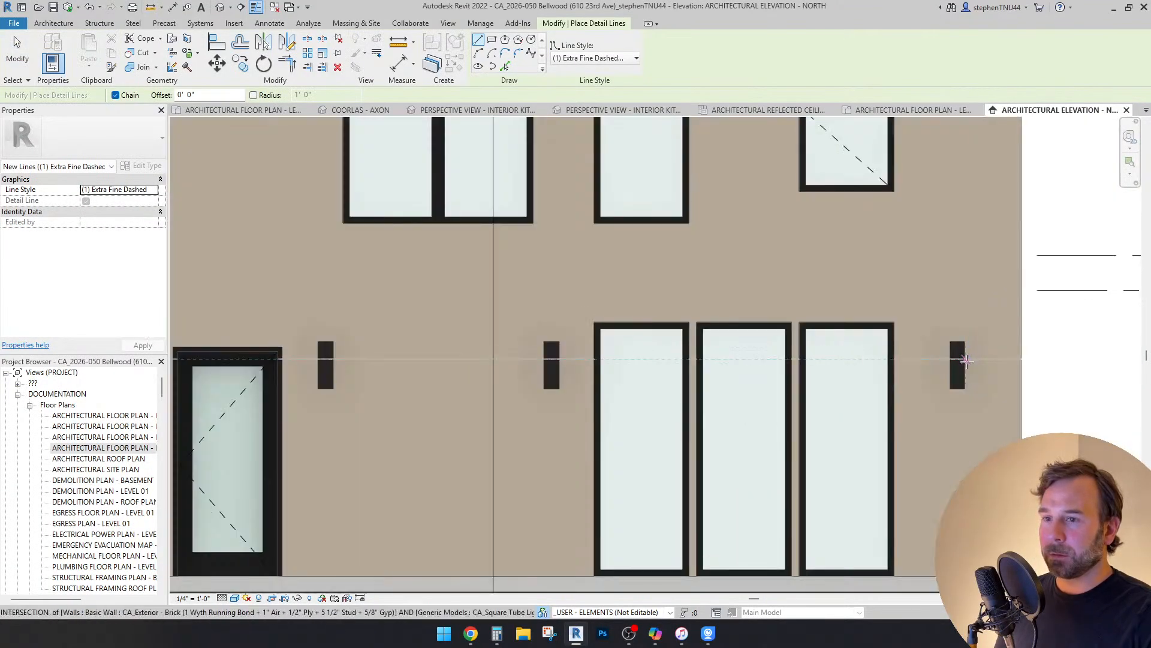
{"action": "scroll", "coordinate": [302, 349], "scroll_direction": "up", "scroll_amount": 2}
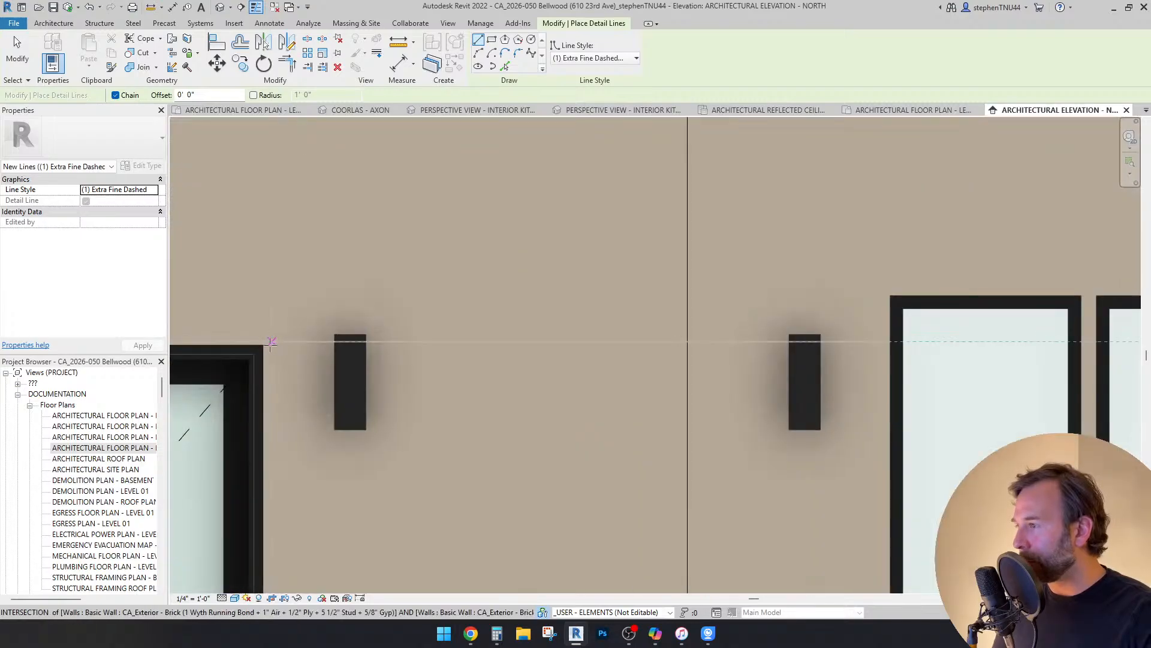
{"action": "key", "text": "Escape"}
{"action": "left_click", "coordinate": [892, 336]}
{"action": "right_click", "coordinate": [891, 336]}
{"action": "left_click", "coordinate": [823, 338]}
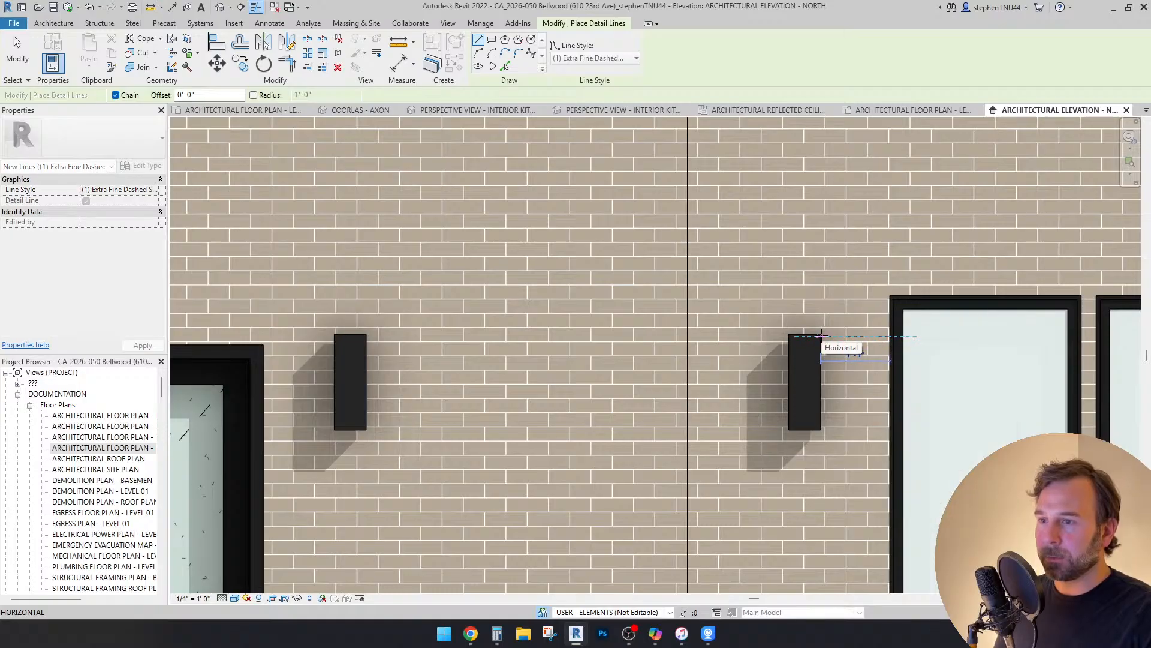
{"action": "scroll", "coordinate": [644, 293], "scroll_direction": "down", "scroll_amount": 5}
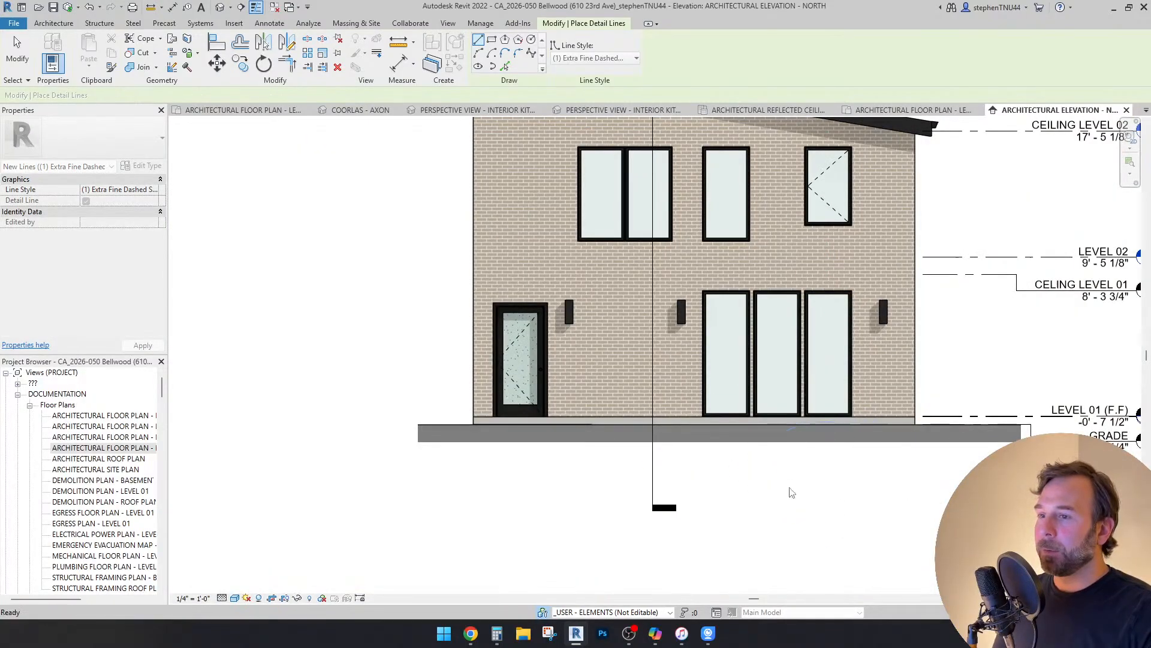
{"action": "key", "text": "Escape"}
{"action": "key", "text": "Escape"}
Step: Open the COORLAS - AXON 3D view and delete the 36" x 60" casement window from the north facade's upper floor
{"action": "left_click", "coordinate": [362, 109]}
{"action": "middle_click_drag", "start_coordinate": [468, 216], "coordinate": [866, 406], "text": "shift"}
{"action": "left_click", "coordinate": [694, 321]}
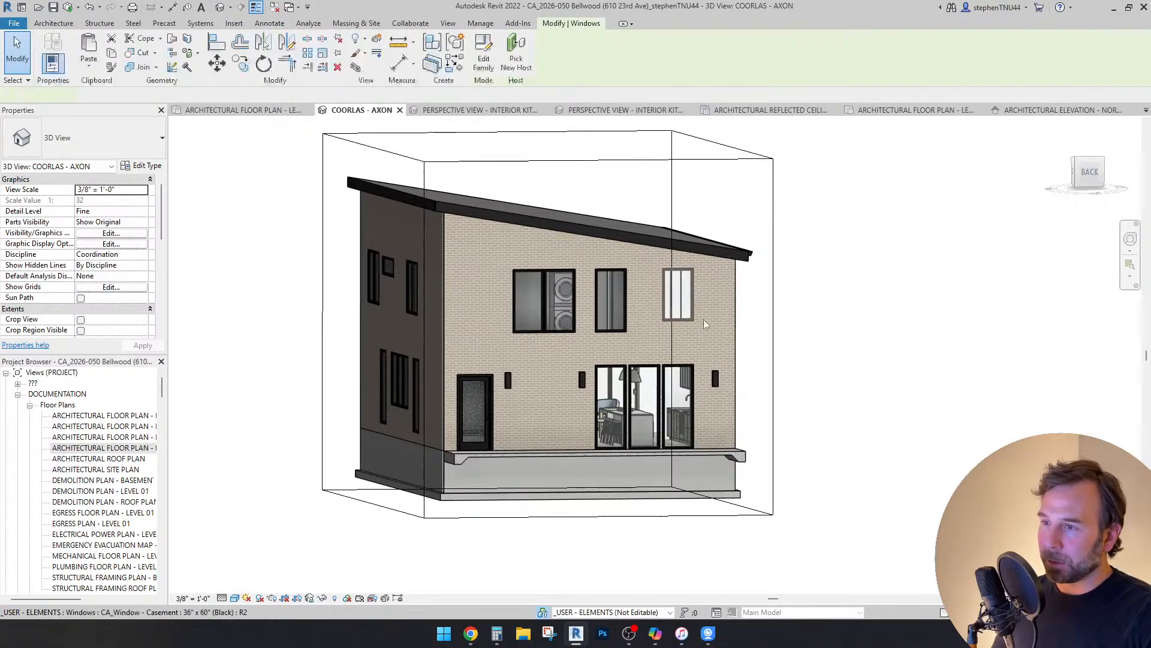
{"action": "left_click", "coordinate": [881, 357]}
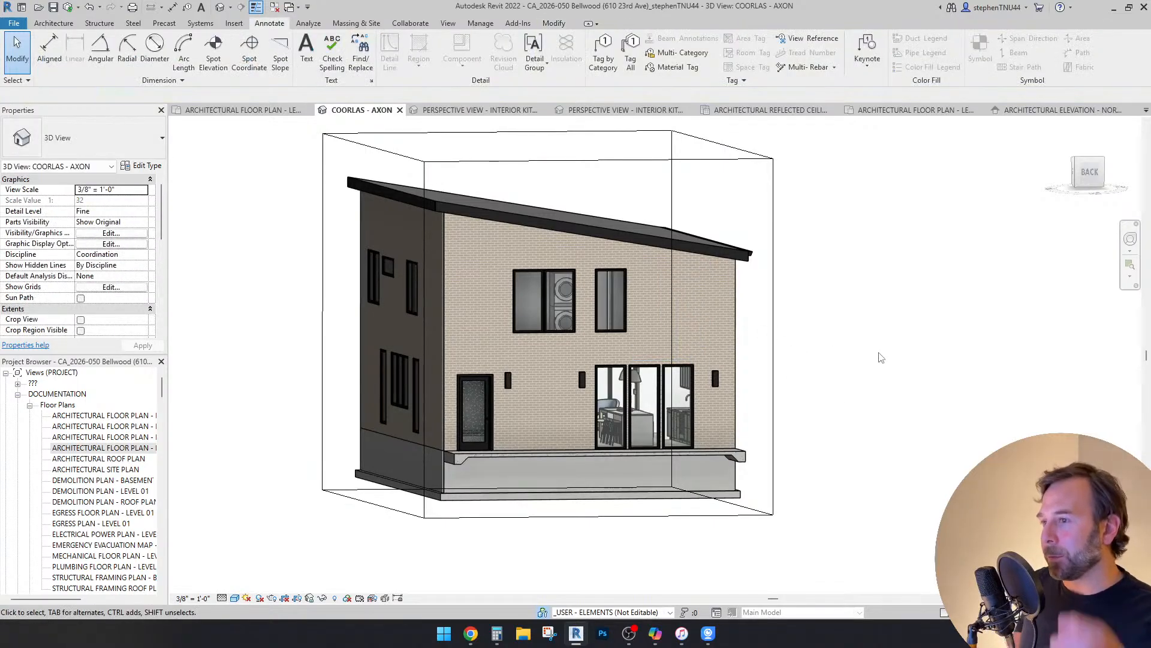
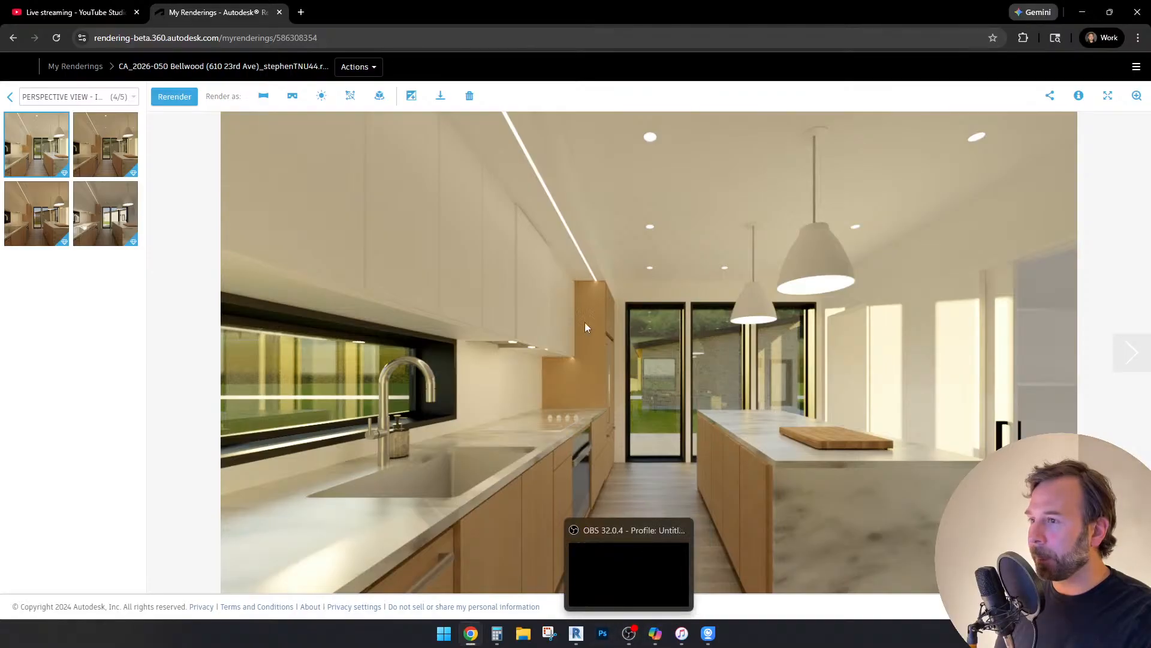
Step: Switch to Revit, orbit the axon to view the side facade, and open the Level 01 architectural floor plan
{"action": "left_click", "coordinate": [576, 633]}
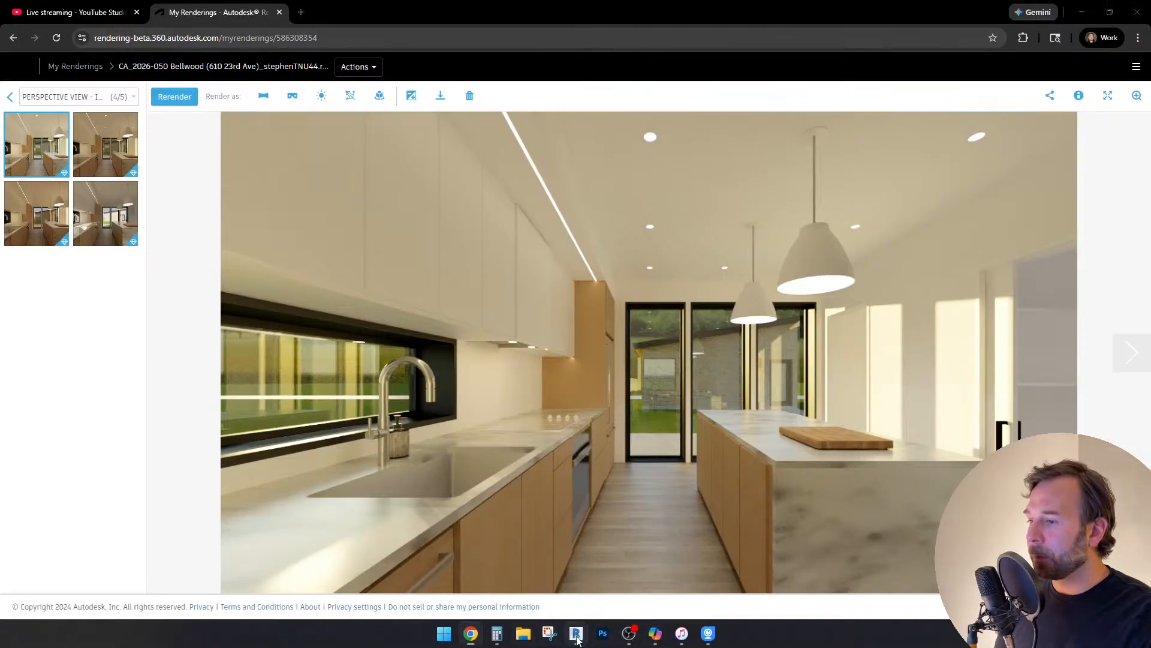
{"action": "middle_click_drag", "start_coordinate": [684, 477], "coordinate": [673, 540], "text": "shift"}
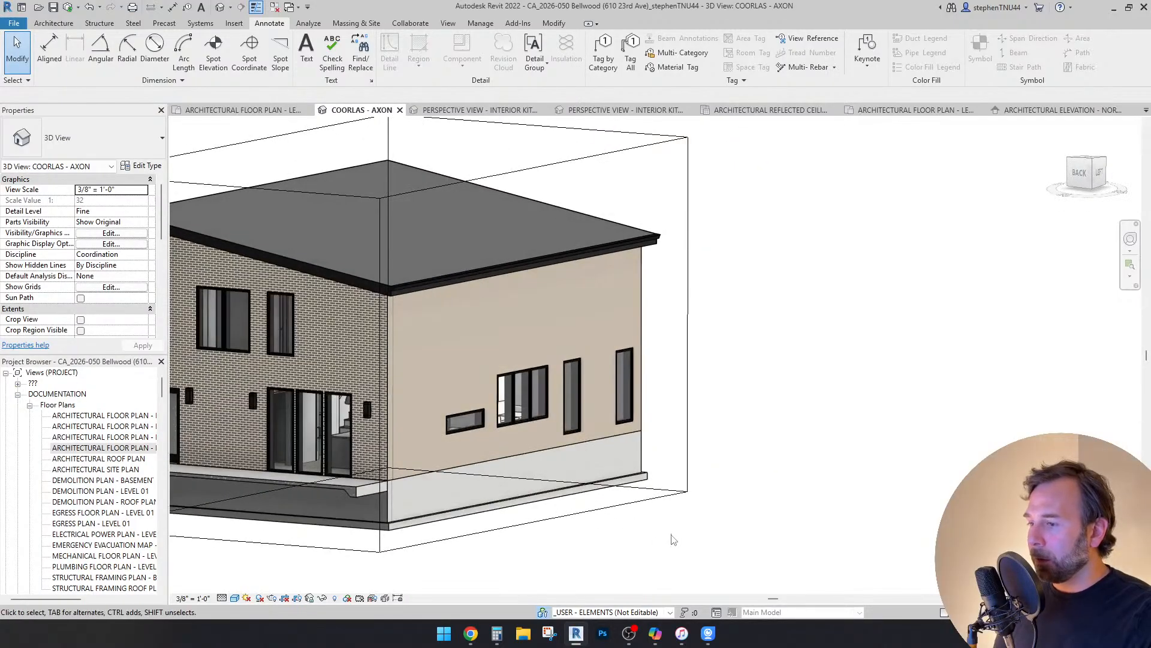
{"action": "left_click", "coordinate": [630, 637]}
{"action": "middle_click_drag", "start_coordinate": [738, 420], "coordinate": [750, 360]}
{"action": "scroll", "coordinate": [840, 411], "scroll_direction": "down", "scroll_amount": 1}
{"action": "left_click", "coordinate": [241, 111]}
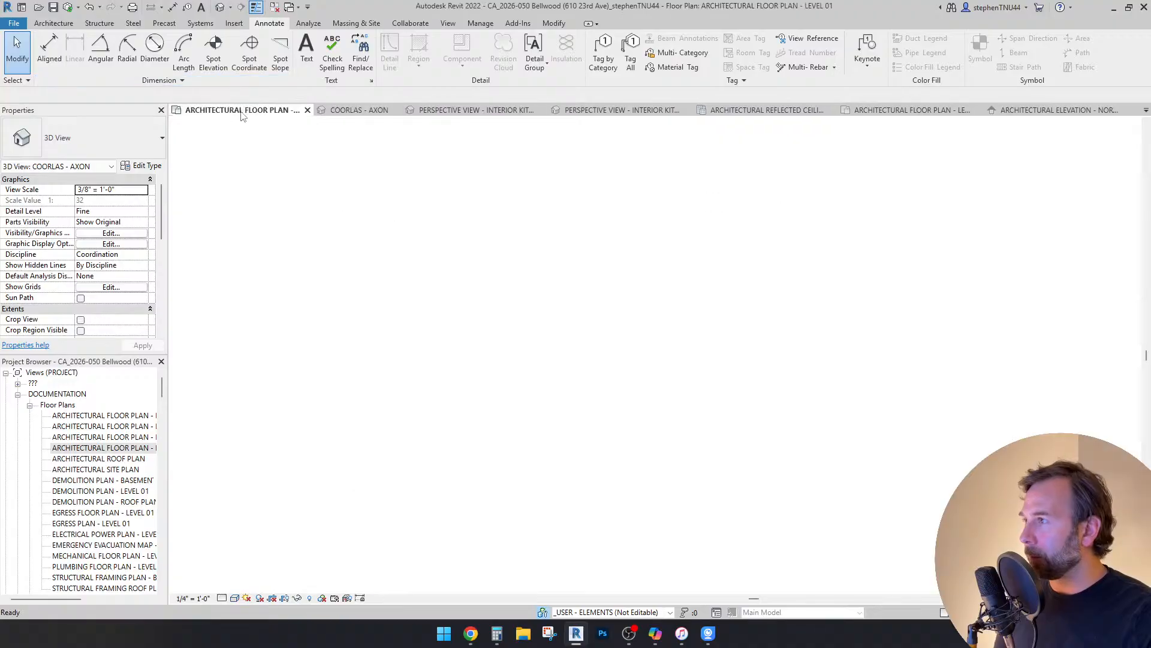
Step: Examine the three kitchen windows and the wall segments between them on the Level 01 plan
{"action": "scroll", "coordinate": [522, 489], "scroll_direction": "up", "scroll_amount": 4}
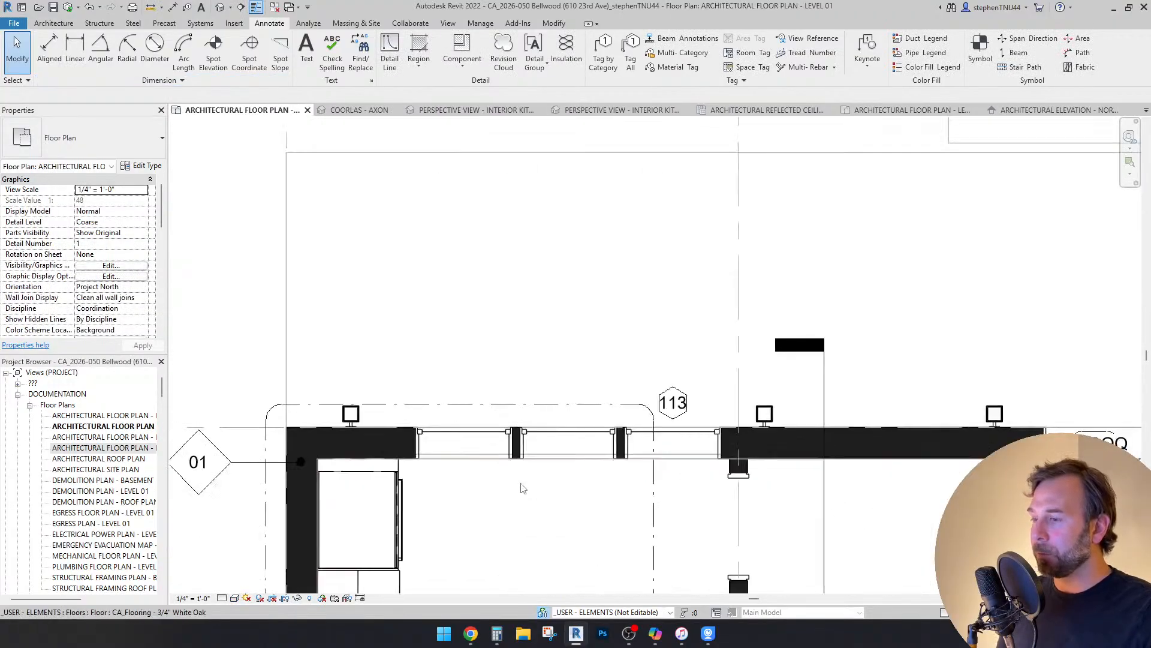
{"action": "scroll", "coordinate": [522, 489], "scroll_direction": "up", "scroll_amount": 3}
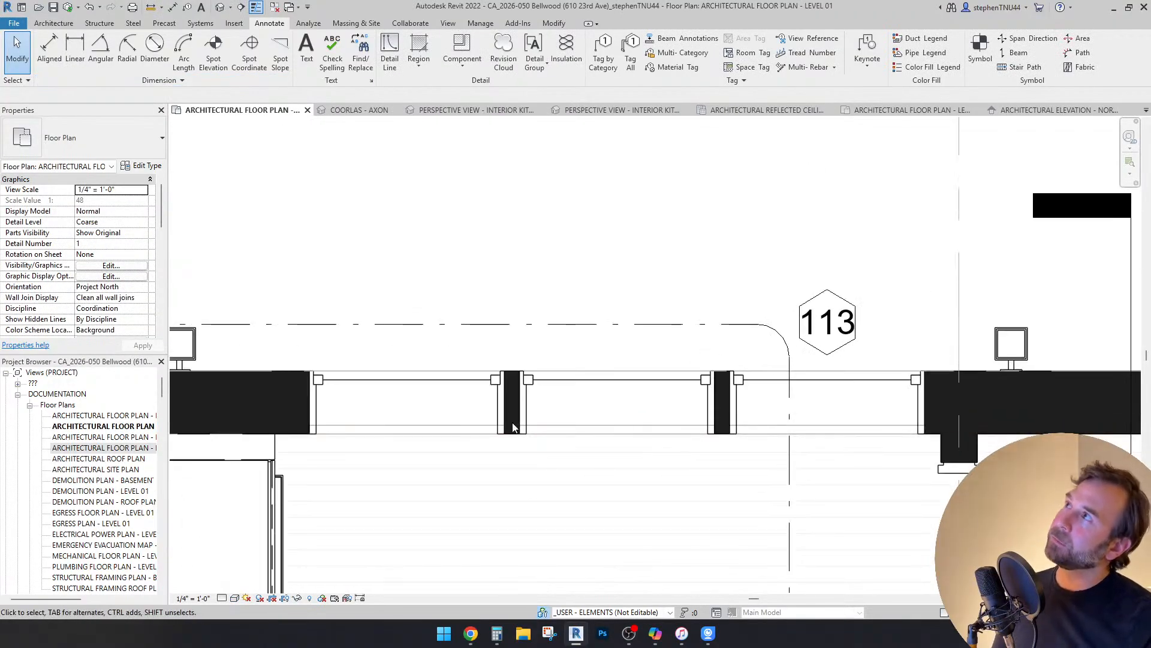
{"action": "scroll", "coordinate": [449, 240], "scroll_direction": "down", "scroll_amount": 5}
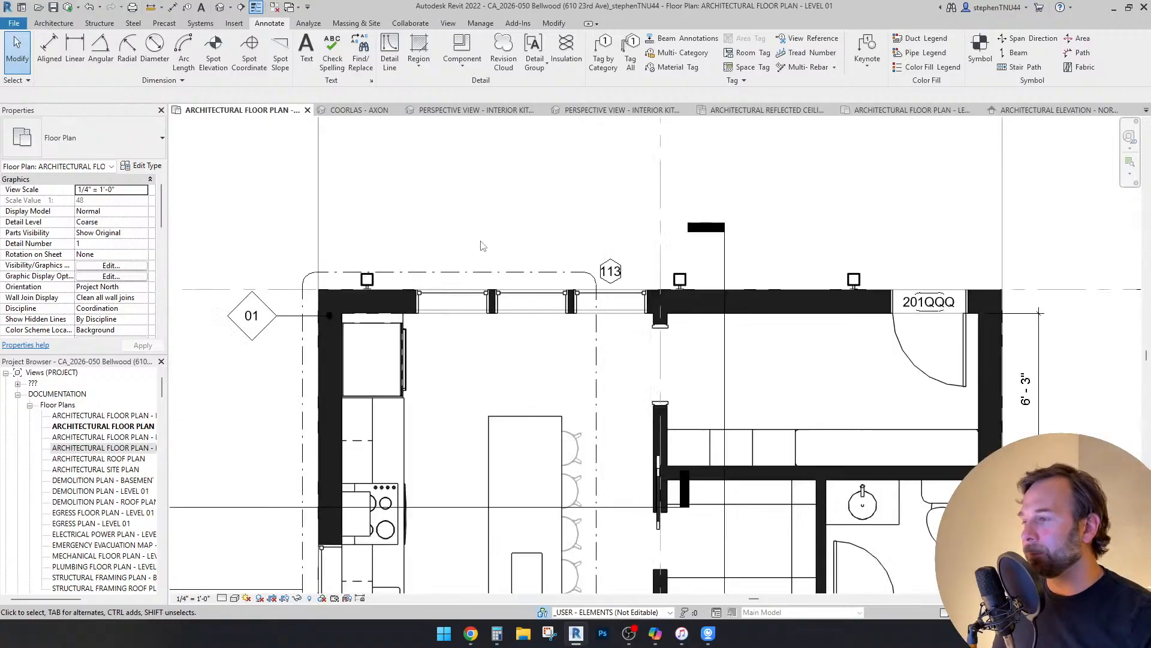
{"action": "scroll", "coordinate": [395, 199], "scroll_direction": "up", "scroll_amount": 3}
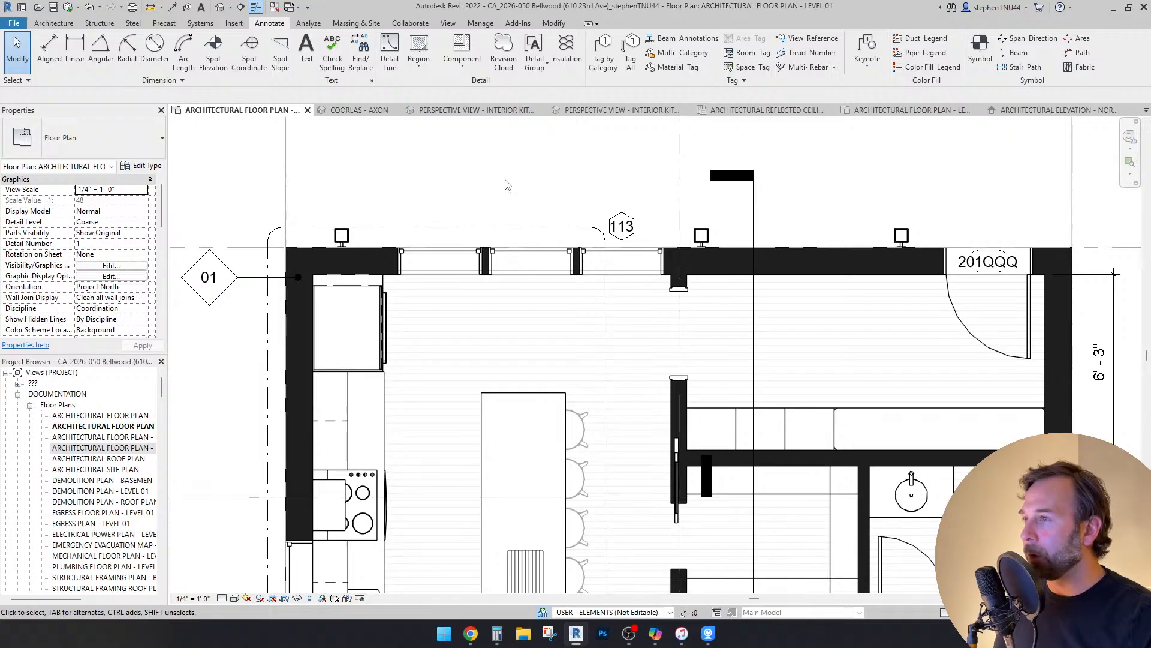
{"action": "scroll", "coordinate": [510, 222], "scroll_direction": "up", "scroll_amount": 3}
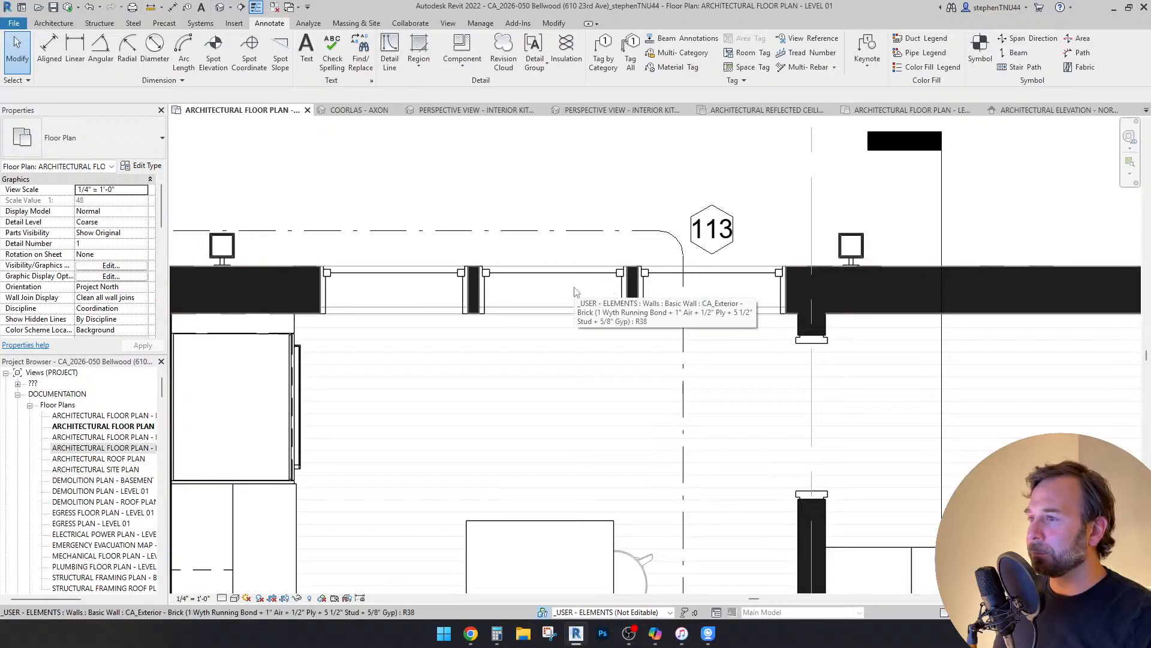
{"action": "scroll", "coordinate": [576, 292], "scroll_direction": "down", "scroll_amount": 1}
{"action": "scroll", "coordinate": [576, 292], "scroll_direction": "down", "scroll_amount": 2}
{"action": "scroll", "coordinate": [469, 294], "scroll_direction": "up", "scroll_amount": 2}
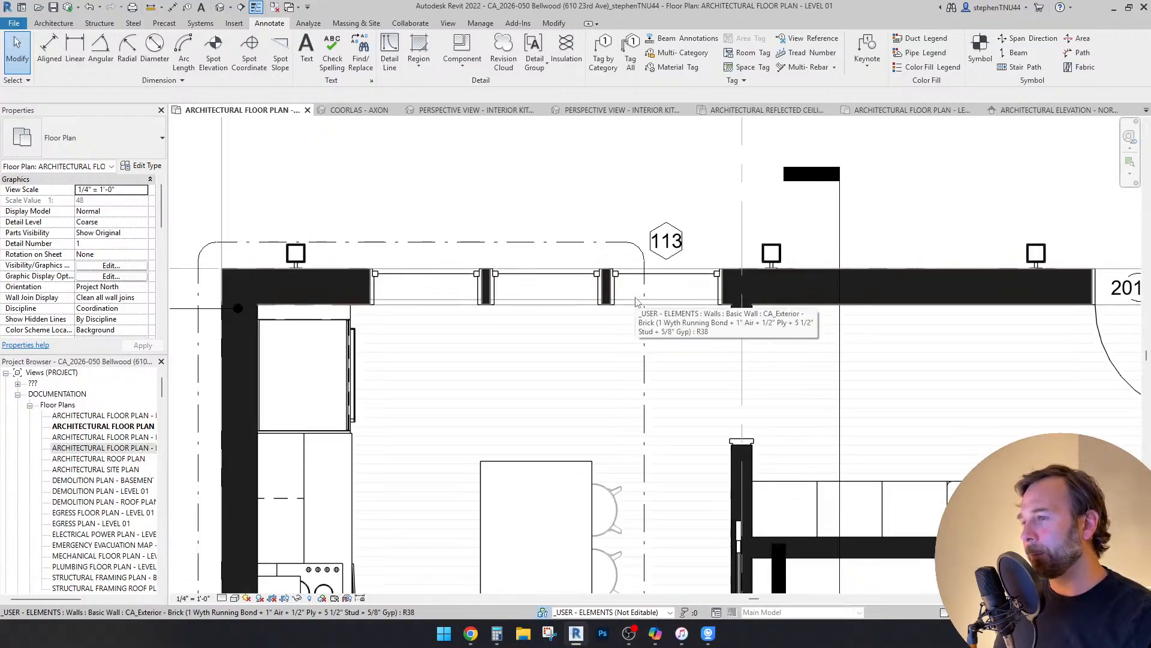
Step: Measure the overall width of the kitchen's three-window group with a detail line along the exterior wall face
{"action": "scroll", "coordinate": [636, 302], "scroll_direction": "up", "scroll_amount": 1}
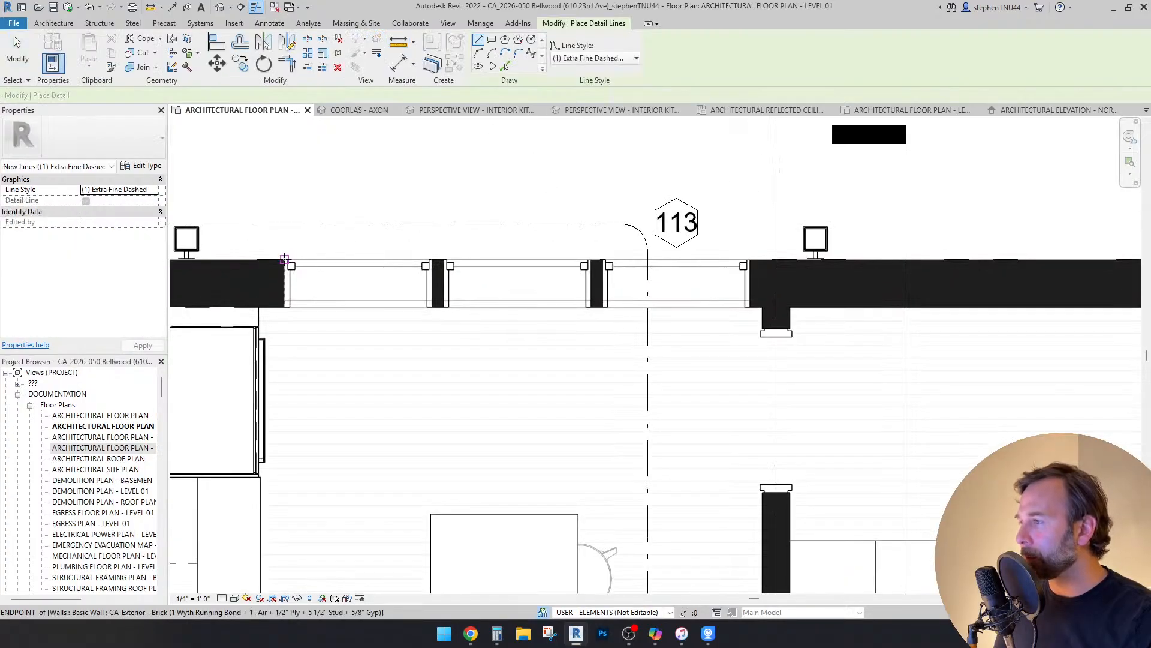
{"action": "left_click", "coordinate": [286, 260]}
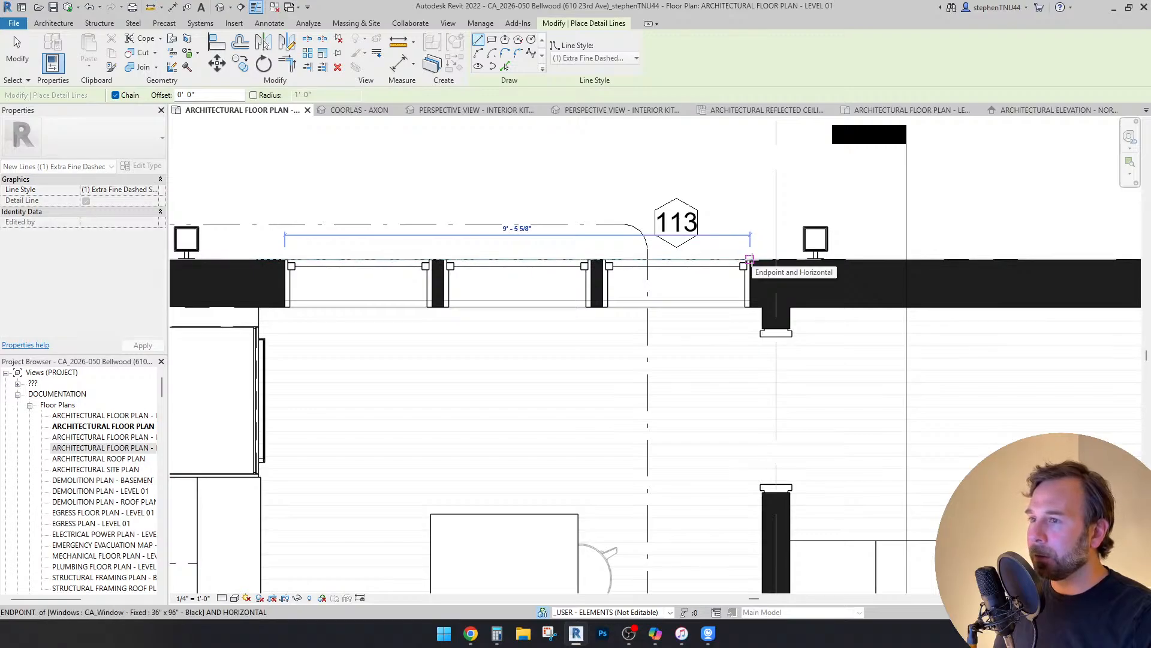
{"action": "left_click", "coordinate": [749, 259]}
{"action": "key", "text": "Escape"}
{"action": "key", "text": "Escape"}
{"action": "scroll", "coordinate": [510, 478], "scroll_direction": "down", "scroll_amount": 6}
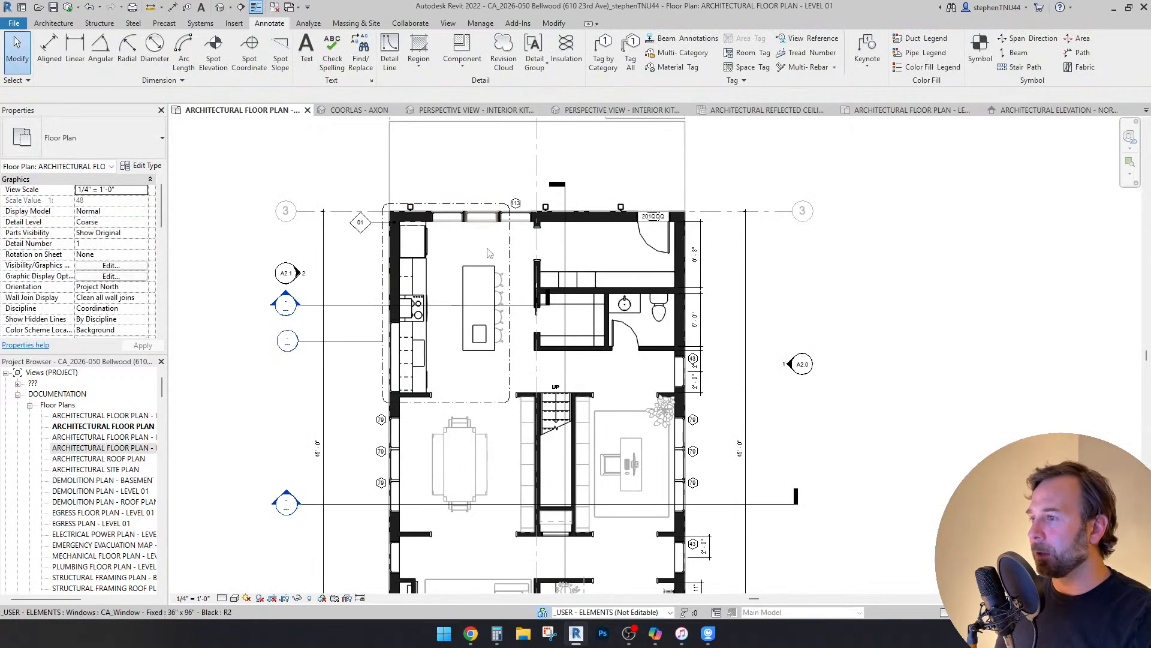
{"action": "scroll", "coordinate": [510, 478], "scroll_direction": "up", "scroll_amount": 6}
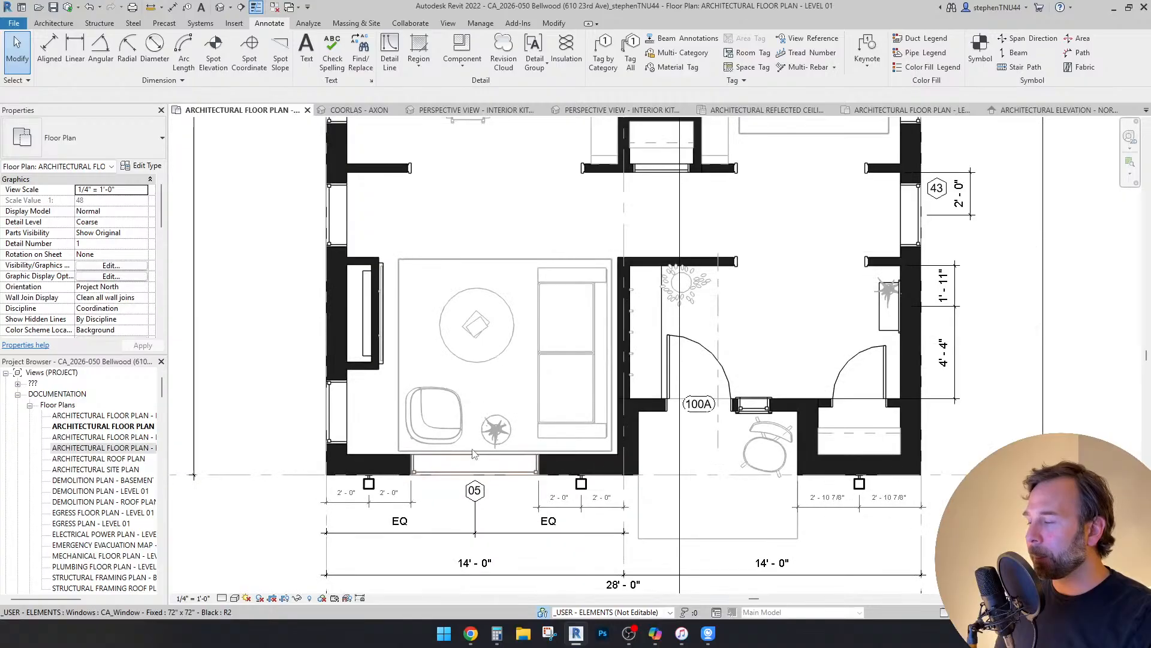
{"action": "left_click", "coordinate": [390, 58]}
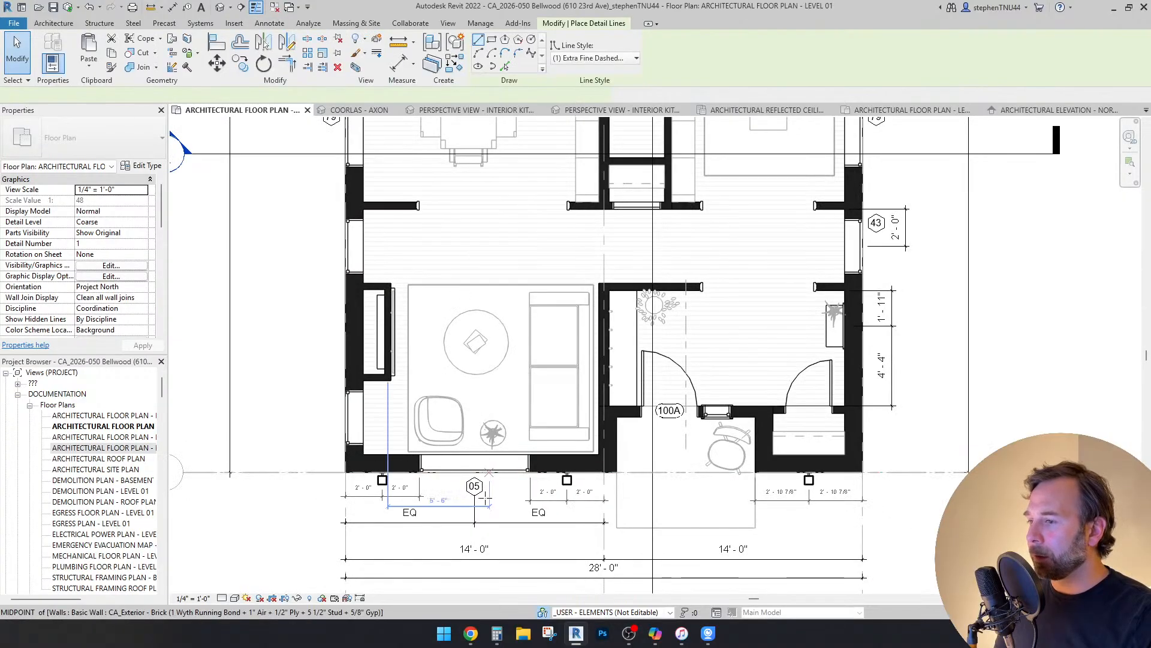
{"action": "scroll", "coordinate": [483, 501], "scroll_direction": "up", "scroll_amount": 2}
{"action": "scroll", "coordinate": [482, 501], "scroll_direction": "up", "scroll_amount": 1}
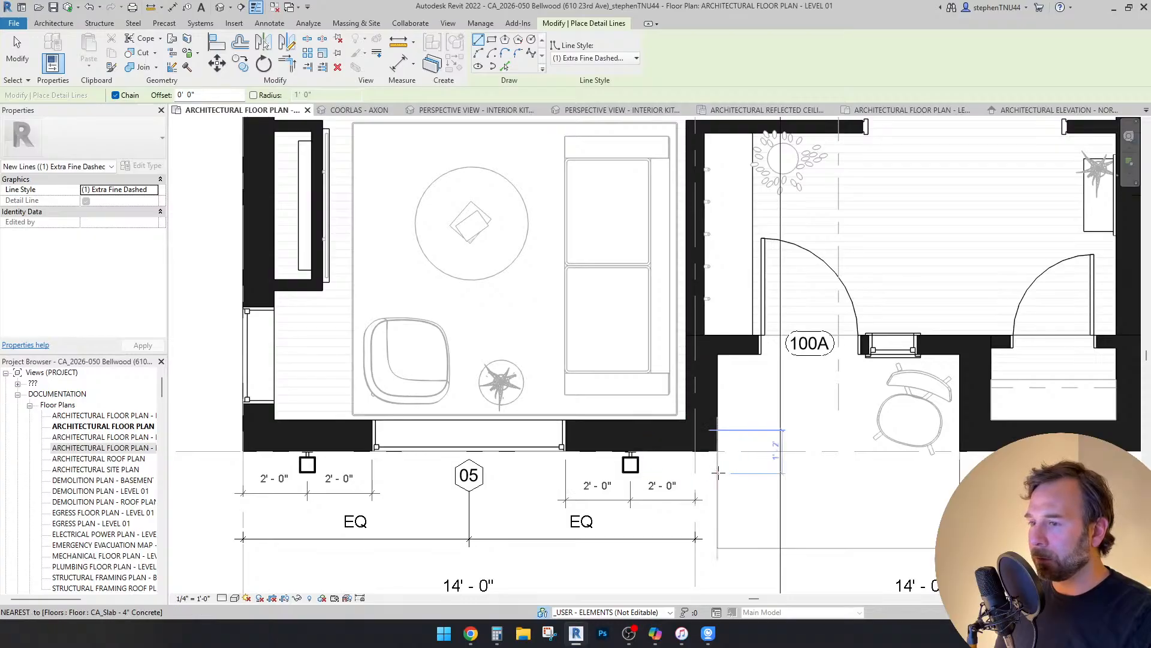
{"action": "scroll", "coordinate": [732, 475], "scroll_direction": "up", "scroll_amount": 2}
{"action": "scroll", "coordinate": [731, 442], "scroll_direction": "down", "scroll_amount": 2}
{"action": "key", "text": "Escape"}
{"action": "key", "text": "Escape"}
Step: Extend the porch-side light fixture's dimension to the porch's outer wall face and equalize its two segments, displaying values instead of EQ
{"action": "left_click", "coordinate": [673, 496]}
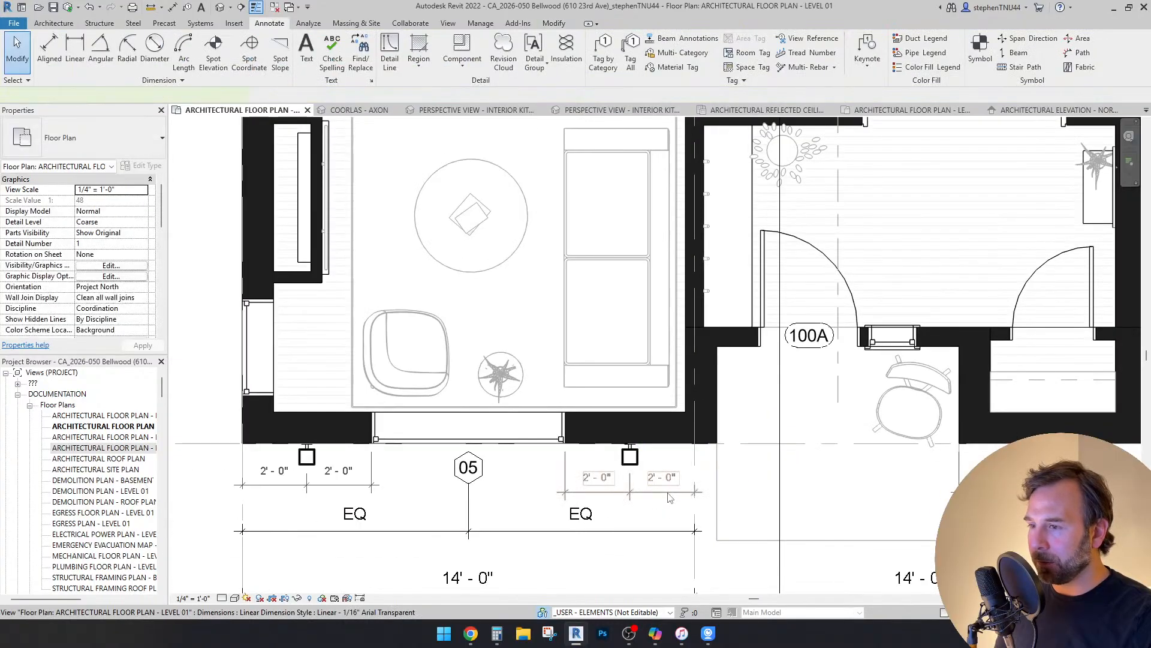
{"action": "scroll", "coordinate": [695, 490], "scroll_direction": "up", "scroll_amount": 4}
{"action": "left_click_drag", "start_coordinate": [695, 496], "coordinate": [748, 395]}
{"action": "scroll", "coordinate": [787, 299], "scroll_direction": "down", "scroll_amount": 4}
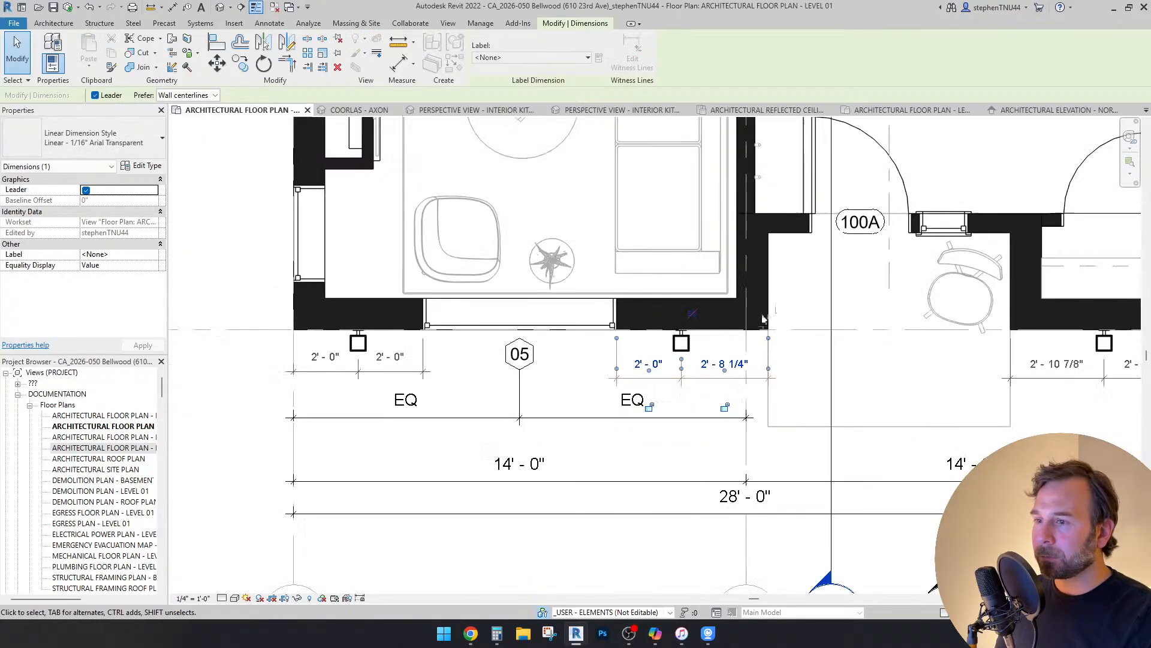
{"action": "left_click", "coordinate": [693, 311]}
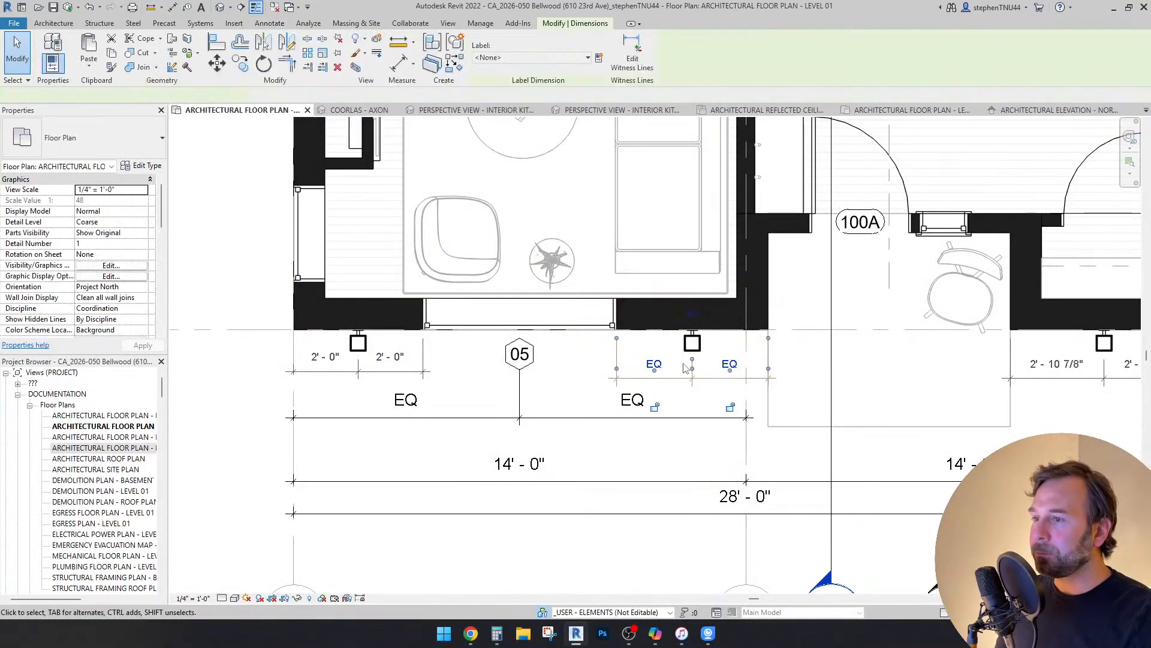
{"action": "left_click", "coordinate": [693, 312]}
{"action": "left_click", "coordinate": [593, 367]}
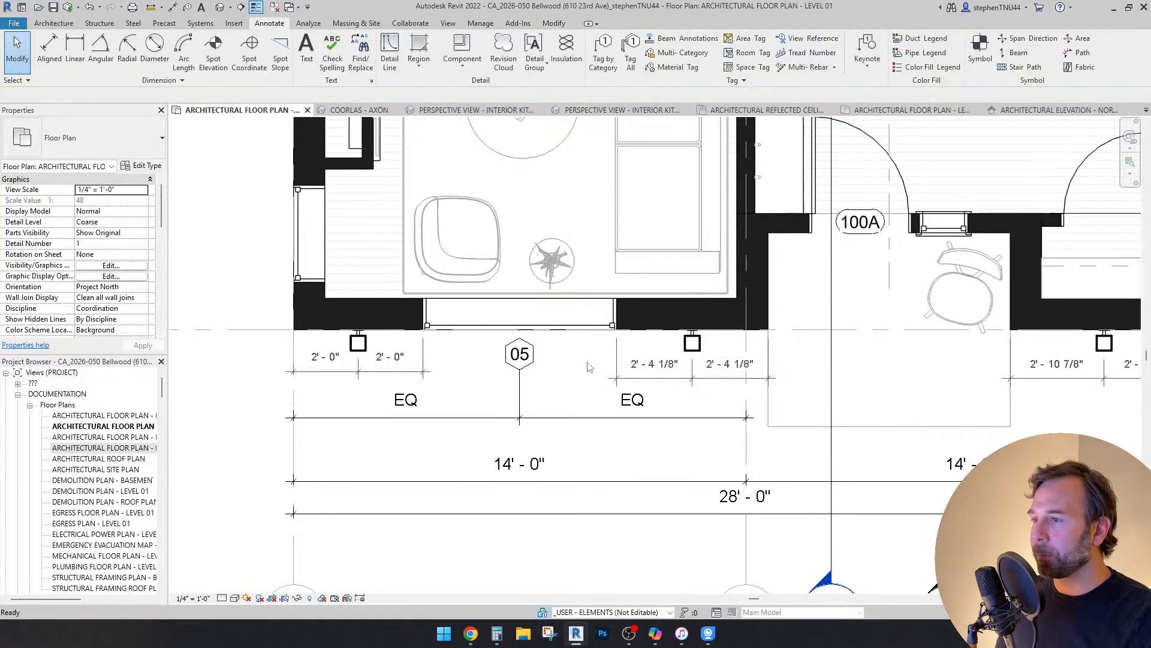
Step: Extend window 05's EQ dimension to the porch's outer wall face, equalize it to recentre the window, then display values and offset the string outward
{"action": "left_click", "coordinate": [665, 418]}
{"action": "scroll", "coordinate": [748, 418], "scroll_direction": "up", "scroll_amount": 3}
{"action": "left_click_drag", "start_coordinate": [746, 400], "coordinate": [793, 184]}
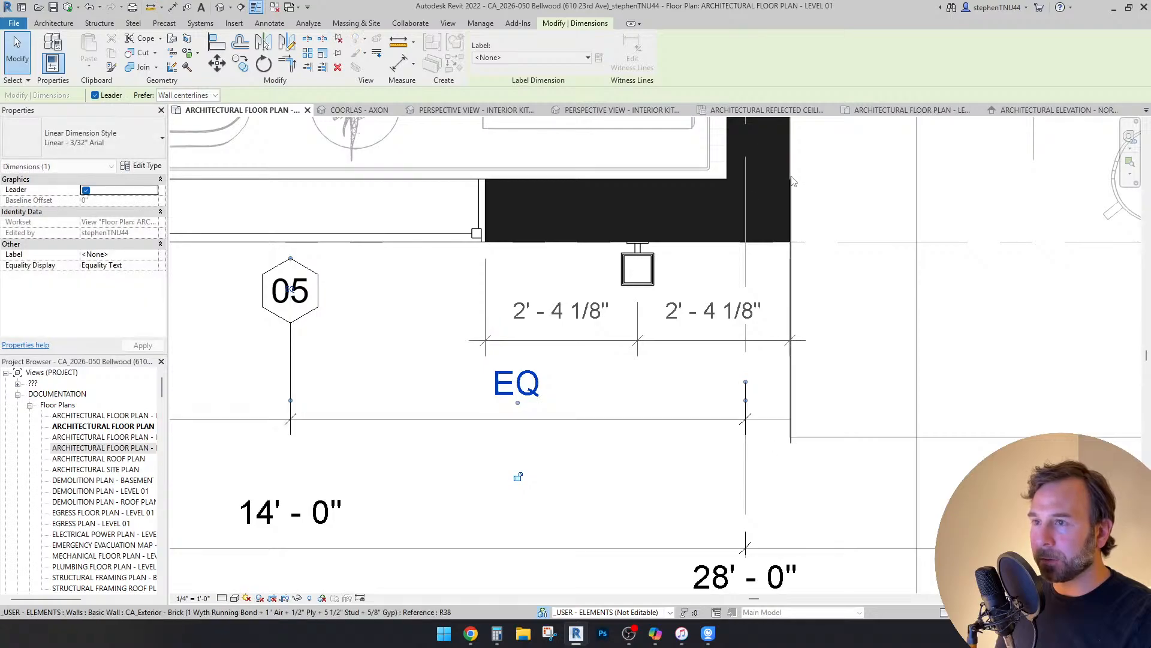
{"action": "scroll", "coordinate": [828, 204], "scroll_direction": "down", "scroll_amount": 3}
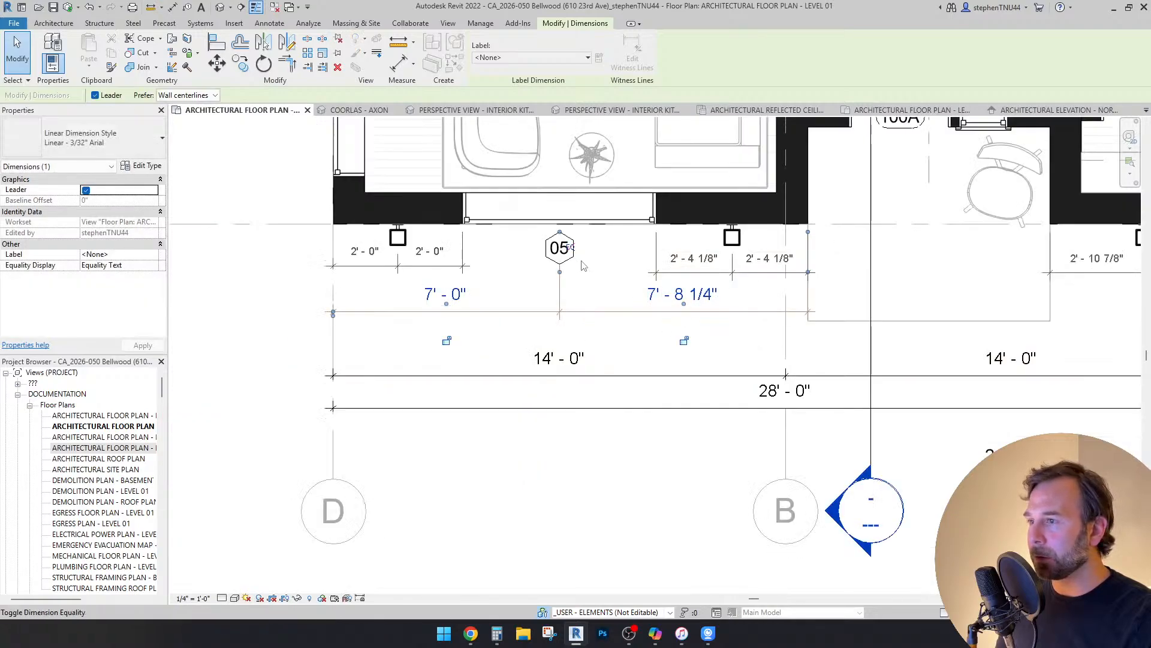
{"action": "scroll", "coordinate": [572, 246], "scroll_direction": "up", "scroll_amount": 2}
{"action": "left_click", "coordinate": [571, 246]}
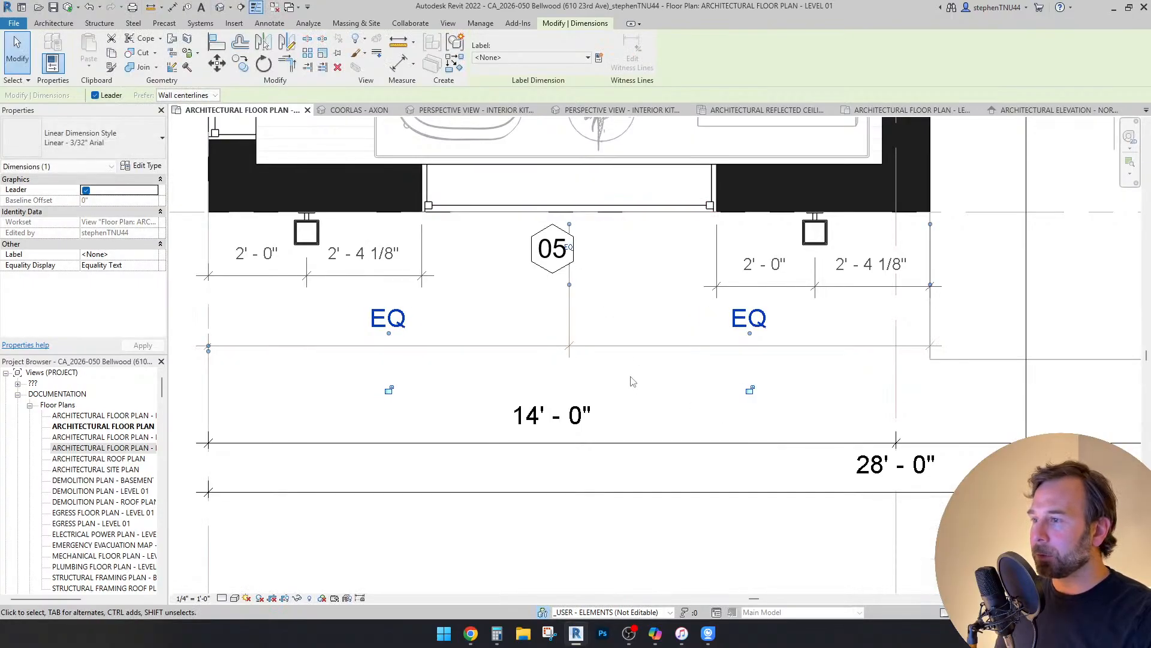
{"action": "left_click", "coordinate": [570, 247]}
{"action": "left_click_drag", "start_coordinate": [645, 345], "coordinate": [648, 373]}
{"action": "left_click", "coordinate": [634, 320]}
Step: Centre the light fixture between the building's outer corner and window 05 by equalizing its dimension, keeping the 2'-2 1/8" values displayed
{"action": "scroll", "coordinate": [634, 319], "scroll_direction": "down", "scroll_amount": 1}
{"action": "middle_click_drag", "start_coordinate": [635, 324], "coordinate": [644, 386]}
{"action": "left_click", "coordinate": [457, 348]}
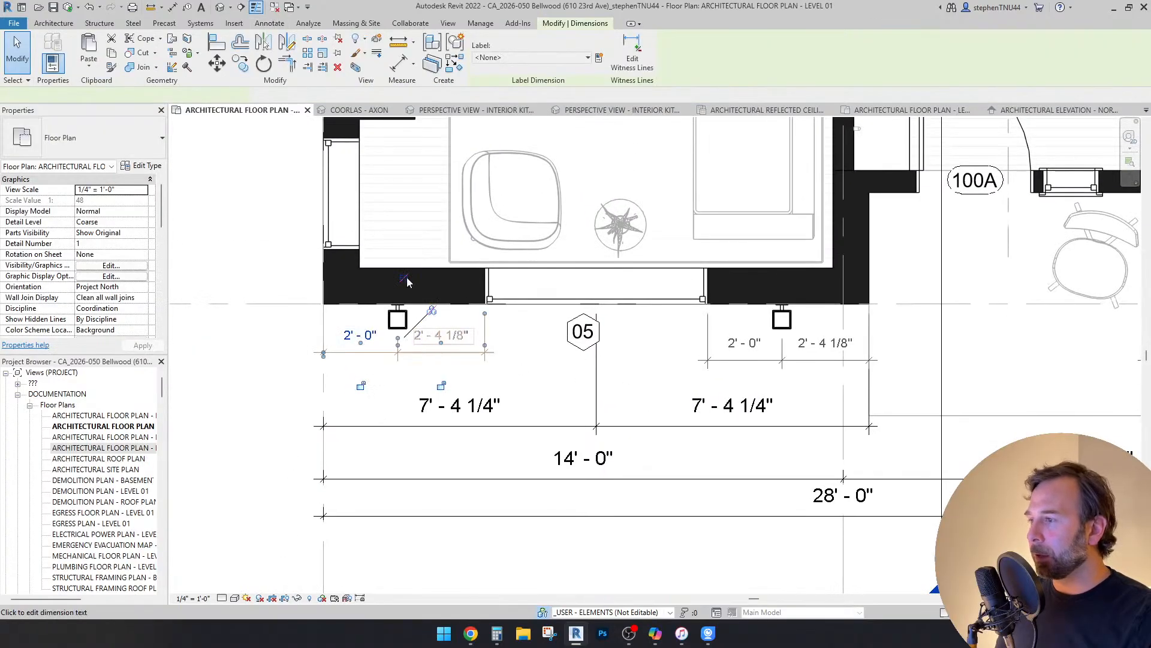
{"action": "scroll", "coordinate": [399, 258], "scroll_direction": "up", "scroll_amount": 2}
{"action": "left_click", "coordinate": [394, 243]}
{"action": "left_click", "coordinate": [394, 243]}
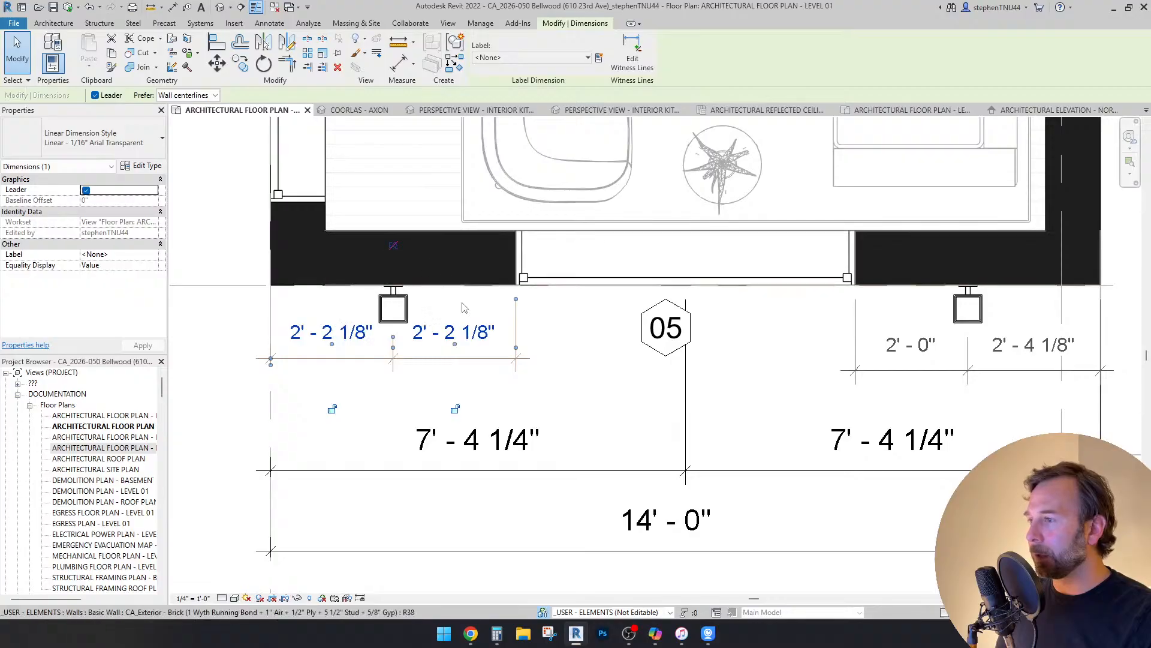
Step: Centre the porch-side light fixture between window 05 and the outer wall face by equalizing its dimension, keeping the 2'-2 1/8" values displayed
{"action": "middle_click_drag", "start_coordinate": [1000, 377], "coordinate": [889, 372]}
{"action": "left_click", "coordinate": [892, 373]}
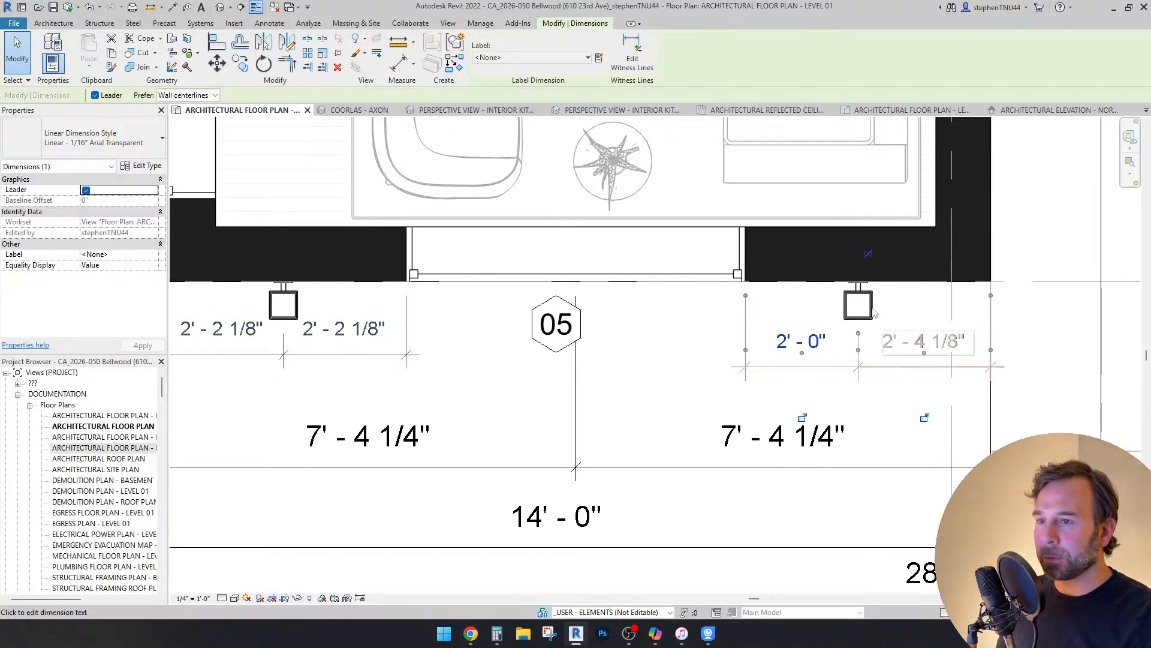
{"action": "left_click", "coordinate": [869, 254]}
{"action": "left_click", "coordinate": [869, 254]}
{"action": "left_click", "coordinate": [653, 367]}
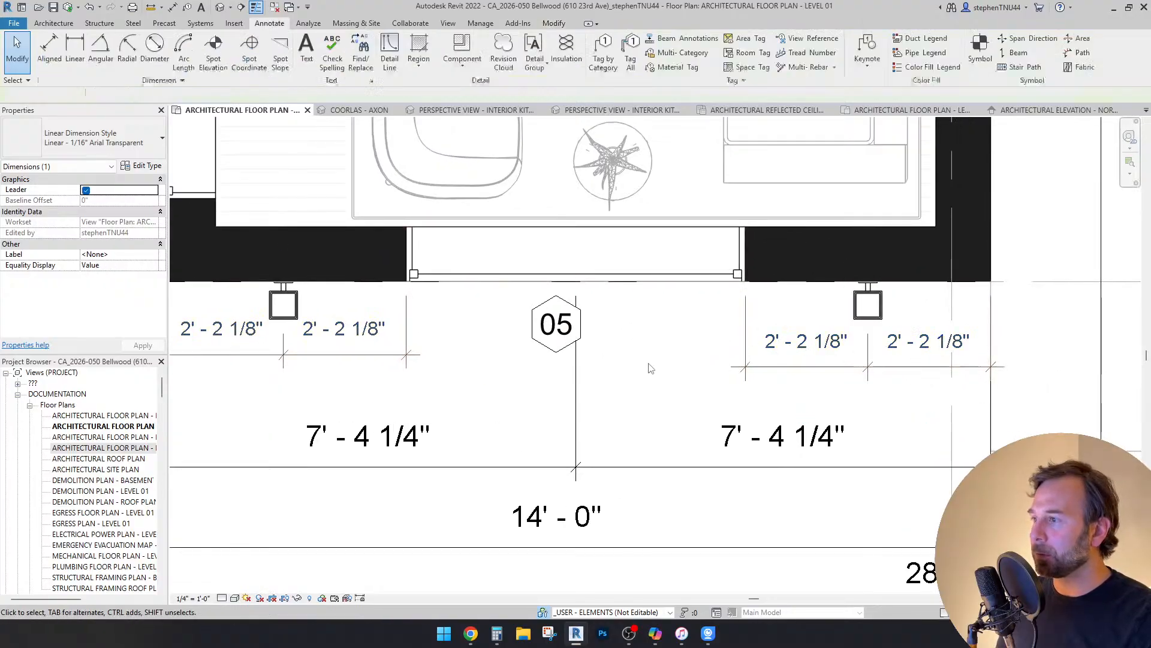
{"action": "scroll", "coordinate": [644, 383], "scroll_direction": "down", "scroll_amount": 3}
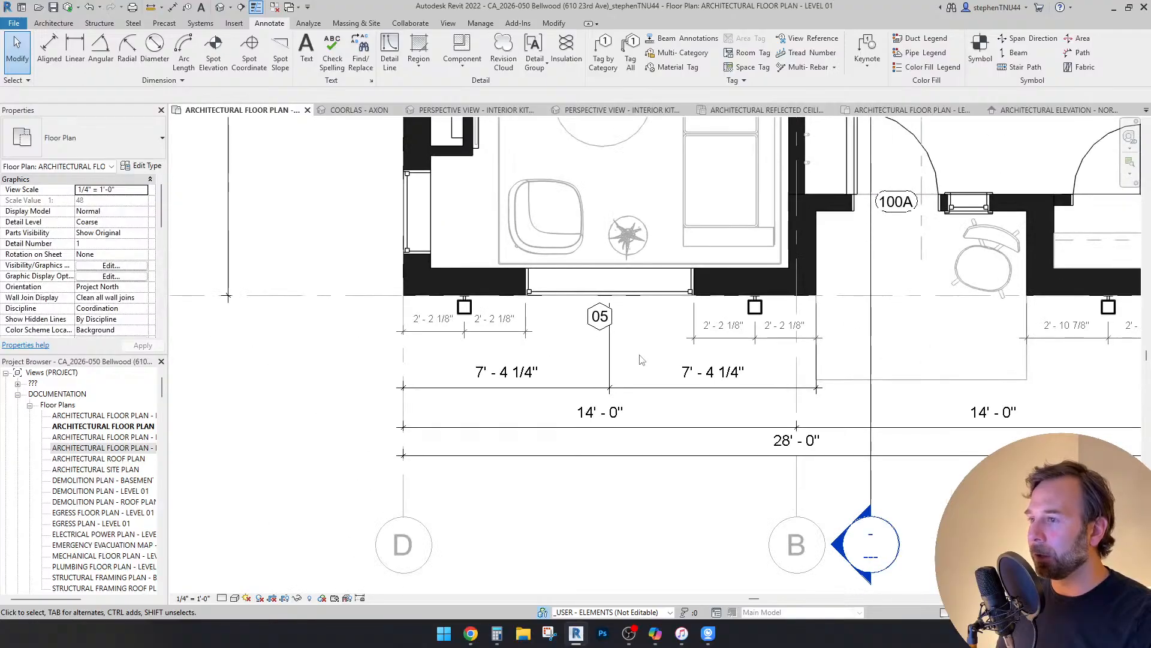
Step: Move window tag 05 horizontally onto the centre witness line of the recentred living room window
{"action": "left_click", "coordinate": [599, 316]}
{"action": "scroll", "coordinate": [603, 306], "scroll_direction": "up", "scroll_amount": 1}
{"action": "left_click_drag", "start_coordinate": [604, 339], "coordinate": [644, 363]}
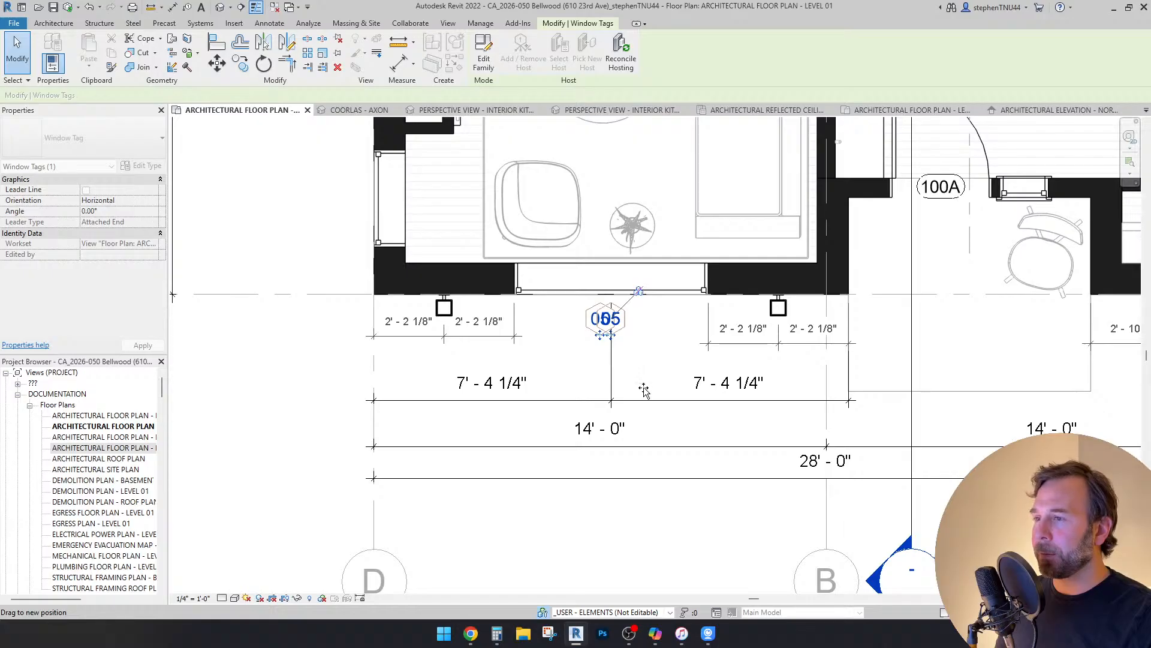
{"action": "left_click", "coordinate": [645, 367]}
{"action": "scroll", "coordinate": [645, 363], "scroll_direction": "down", "scroll_amount": 3}
{"action": "scroll", "coordinate": [644, 378], "scroll_direction": "up", "scroll_amount": 1}
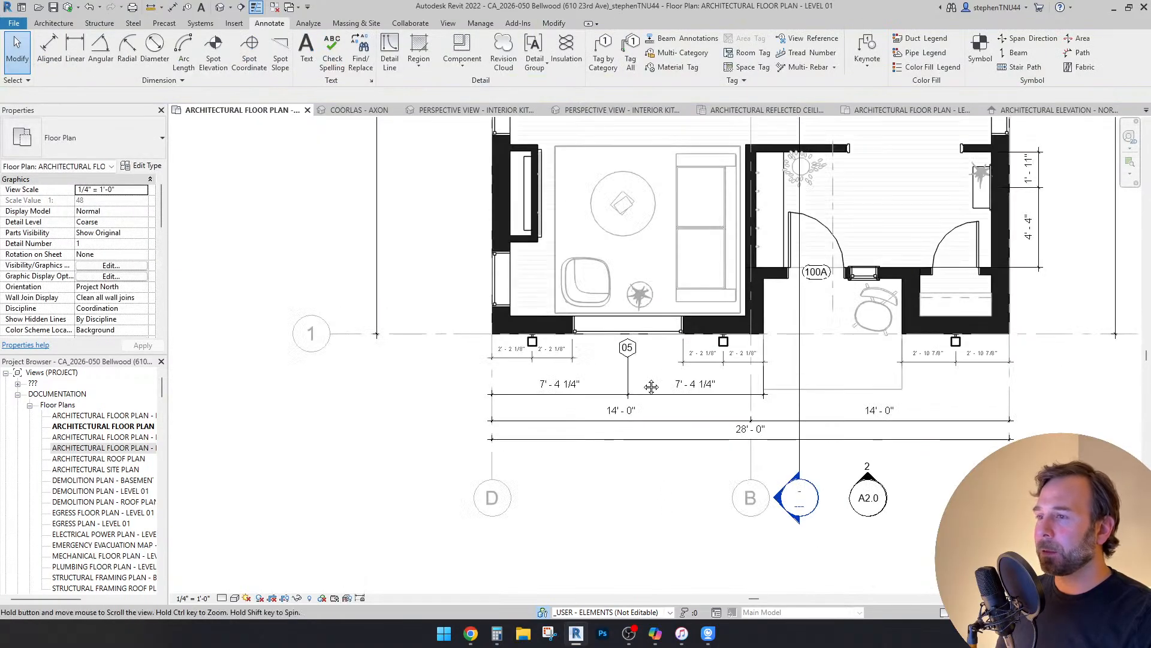
Step: Nudge the living room's corner lounge chair horizontally toward the exterior side wall
{"action": "scroll", "coordinate": [652, 387], "scroll_direction": "up", "scroll_amount": 2}
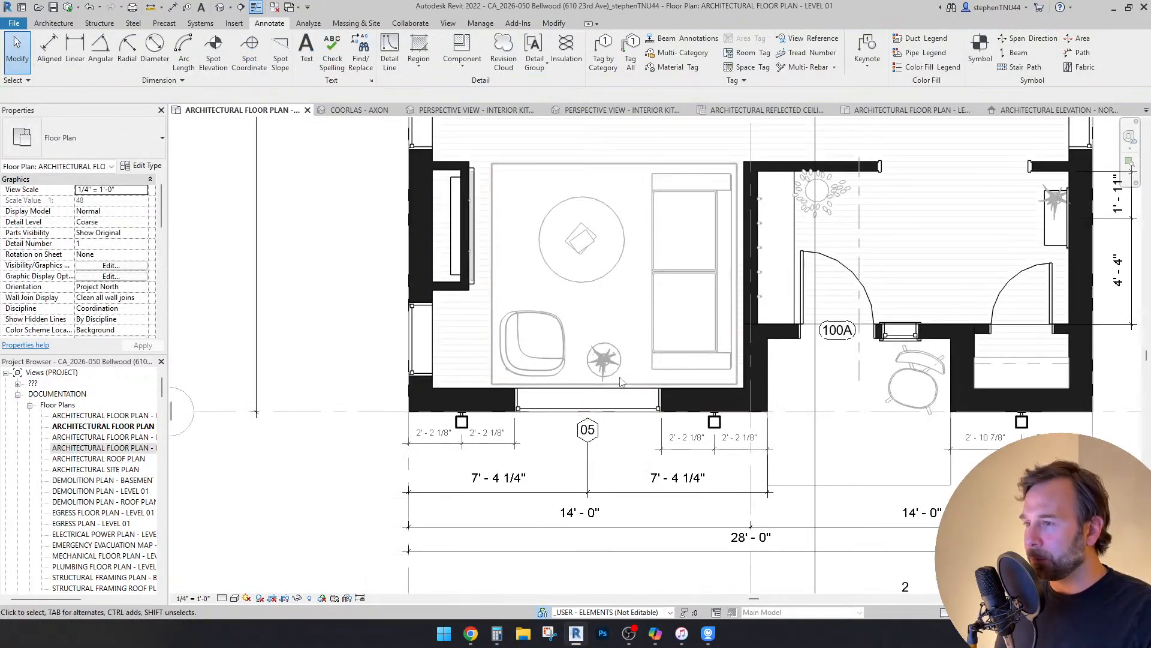
{"action": "scroll", "coordinate": [599, 375], "scroll_direction": "up", "scroll_amount": 3}
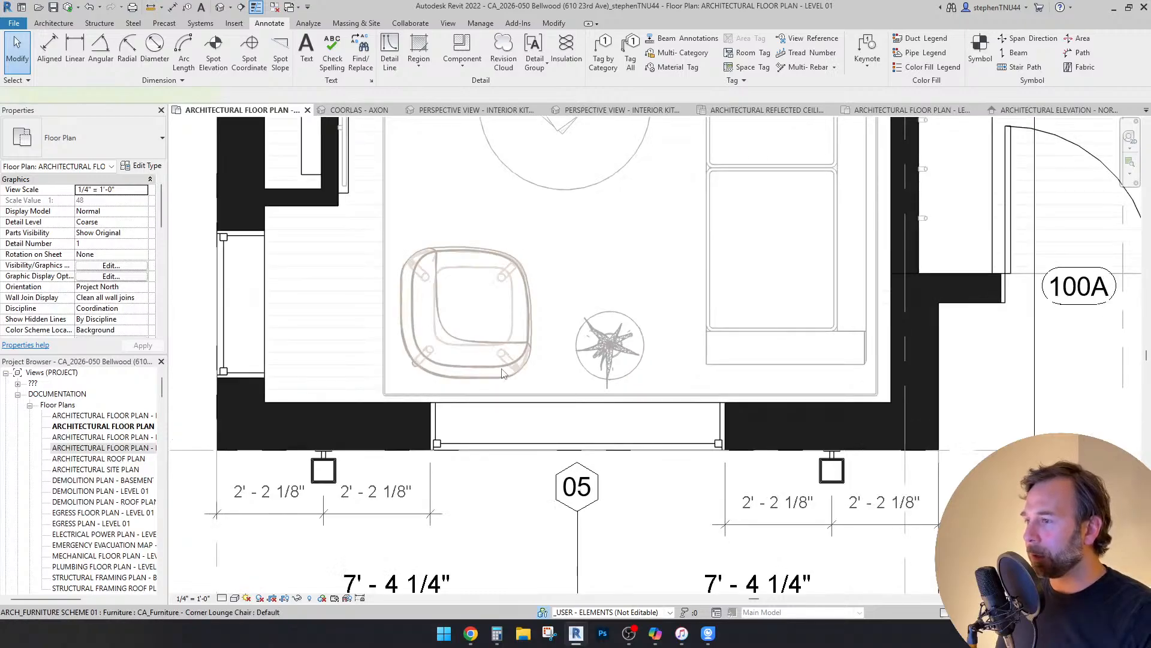
{"action": "left_click", "coordinate": [503, 373]}
{"action": "key", "text": "space"}
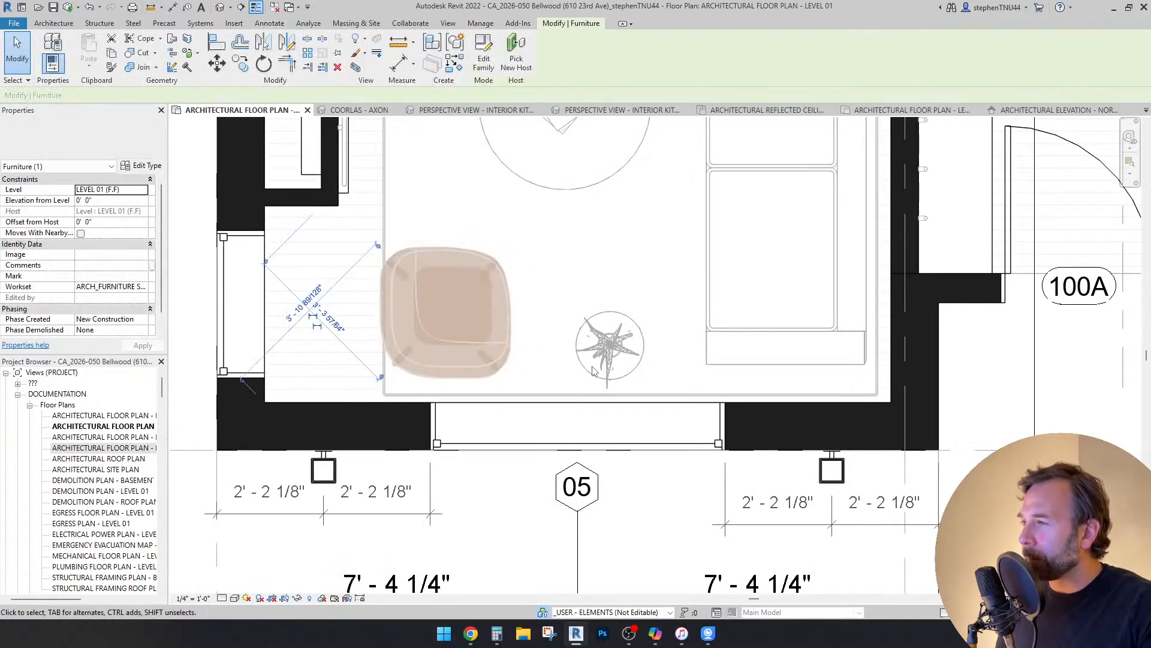
{"action": "key", "text": "Right"}
{"action": "key", "text": "Right"}
{"action": "key", "text": "Right"}
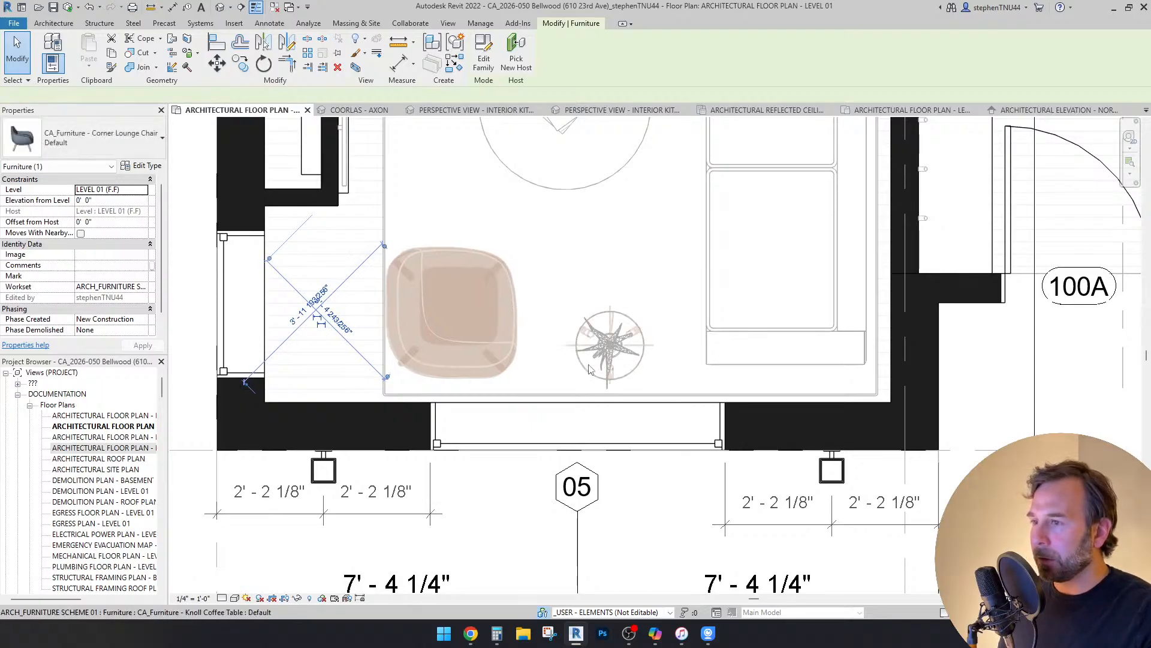
Step: Nudge the small round coffee table and its potted succulent horizontally together to centre them on window 05
{"action": "left_click", "coordinate": [607, 345]}
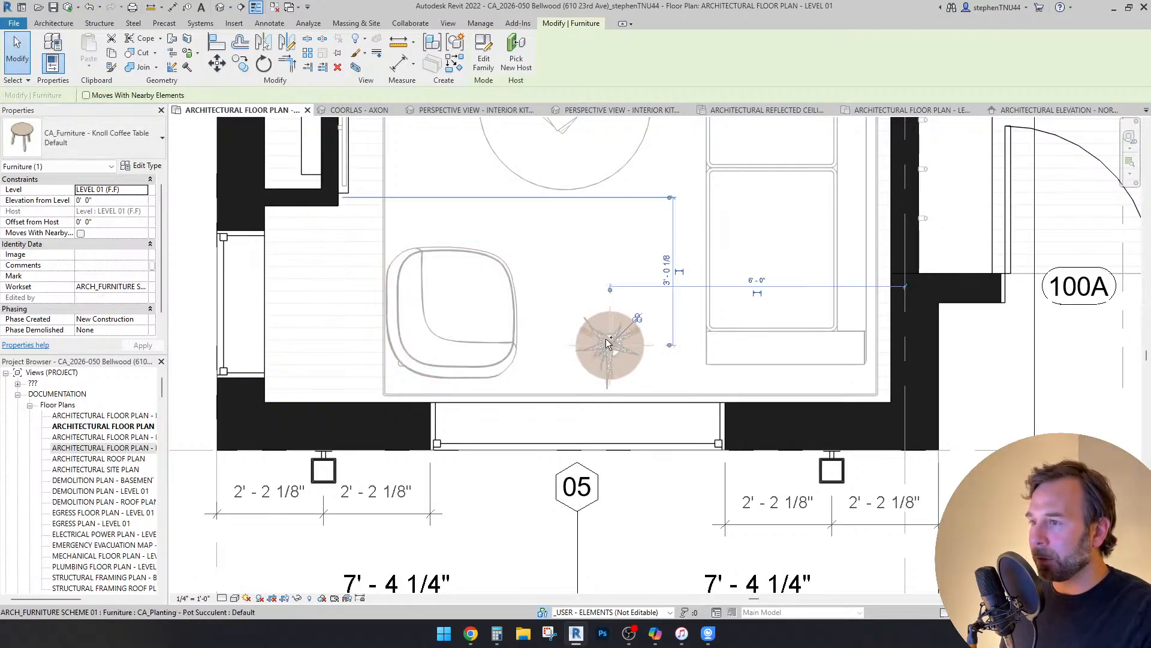
{"action": "left_click", "coordinate": [607, 339], "text": "ctrl"}
{"action": "key", "text": "shift+Left"}
{"action": "key", "text": "shift+Left"}
{"action": "key", "text": "Right"}
{"action": "key", "text": "Right"}
{"action": "key", "text": "Escape"}
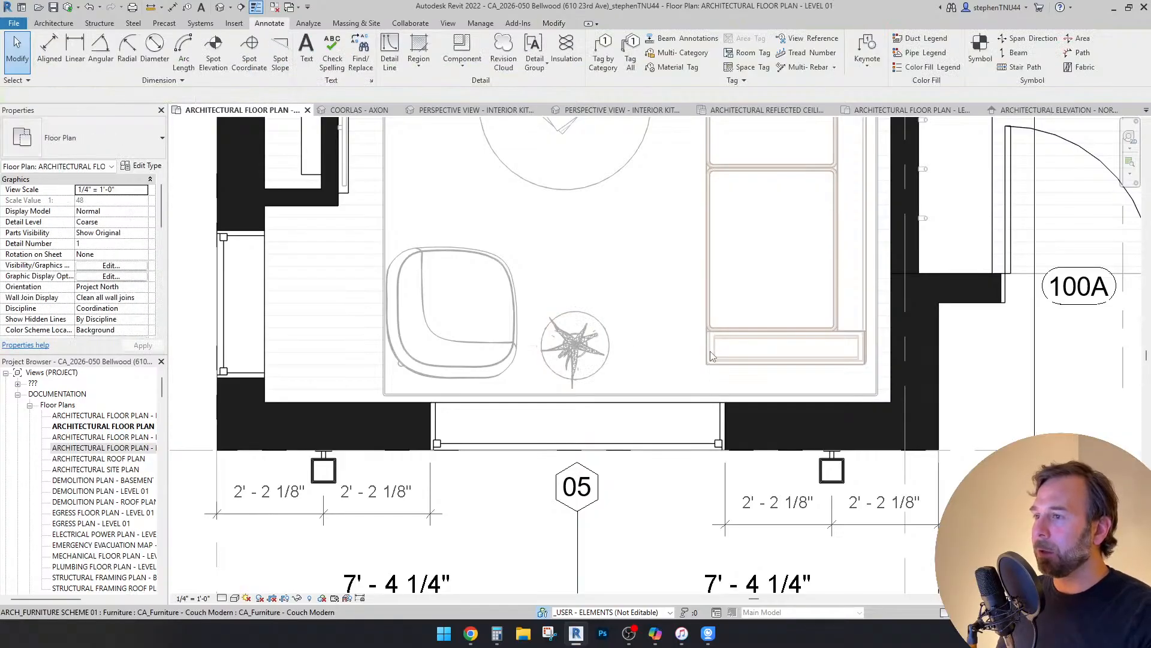
Step: Draw an Extra Fine Dashed vertical detail line from window 05's midpoint through the Level 01 plan to beyond the kitchen's exterior wall
{"action": "scroll", "coordinate": [712, 356], "scroll_direction": "down", "scroll_amount": 4}
{"action": "middle_click_drag", "start_coordinate": [679, 330], "coordinate": [620, 423]}
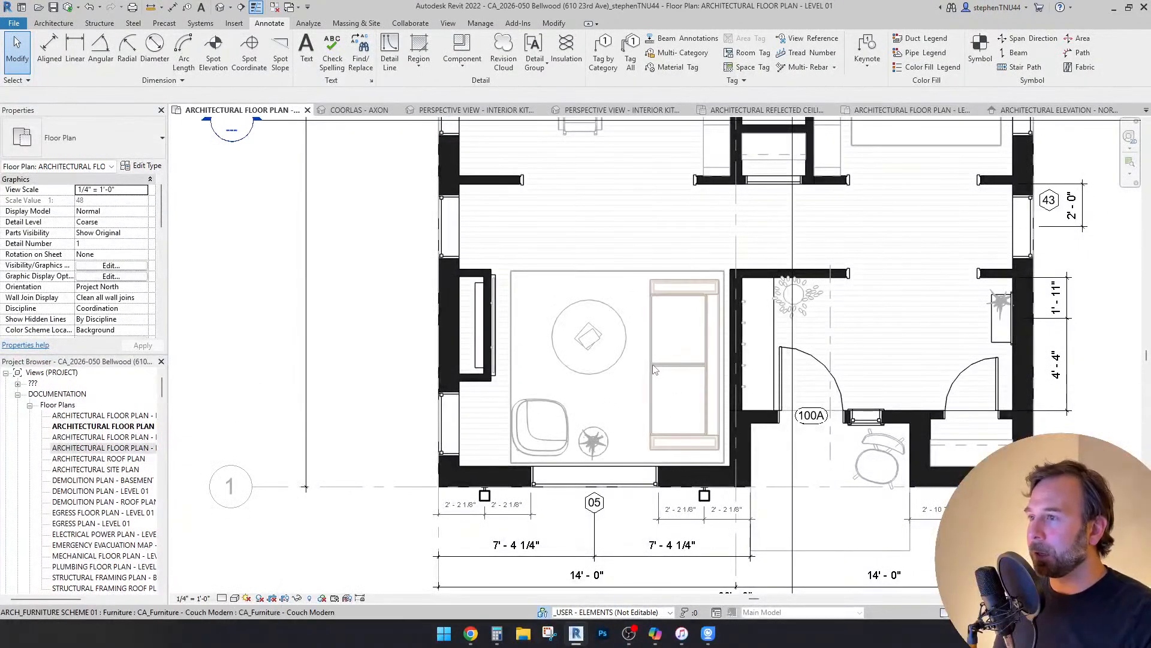
{"action": "middle_click_drag", "start_coordinate": [661, 378], "coordinate": [641, 460]}
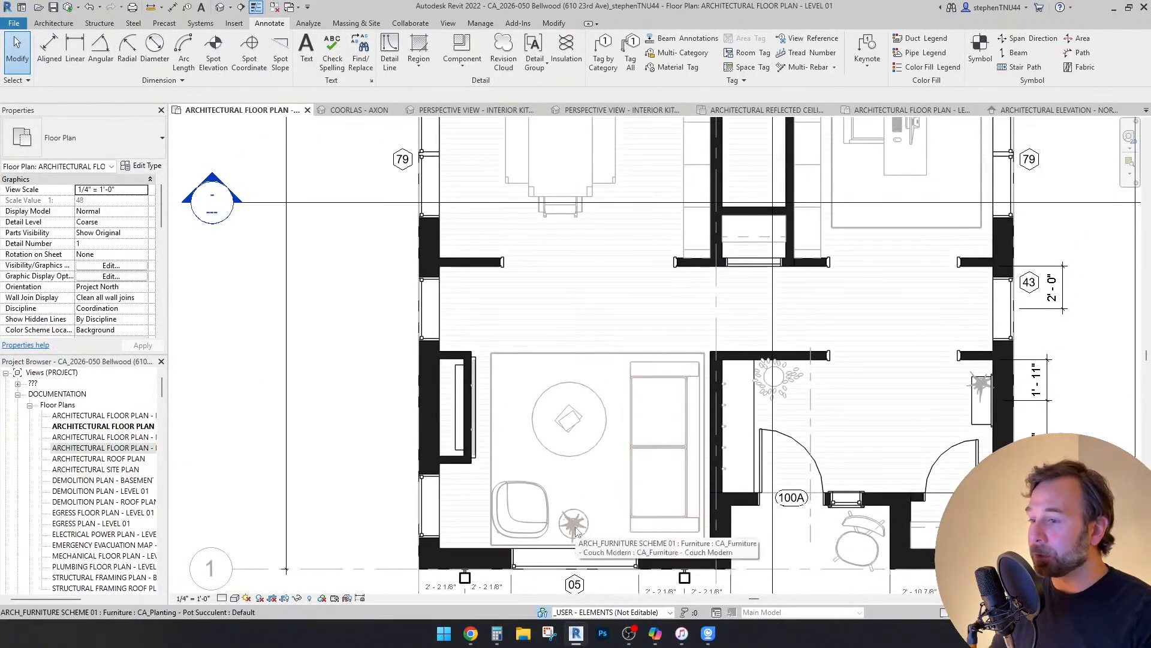
{"action": "scroll", "coordinate": [523, 320], "scroll_direction": "down", "scroll_amount": 2}
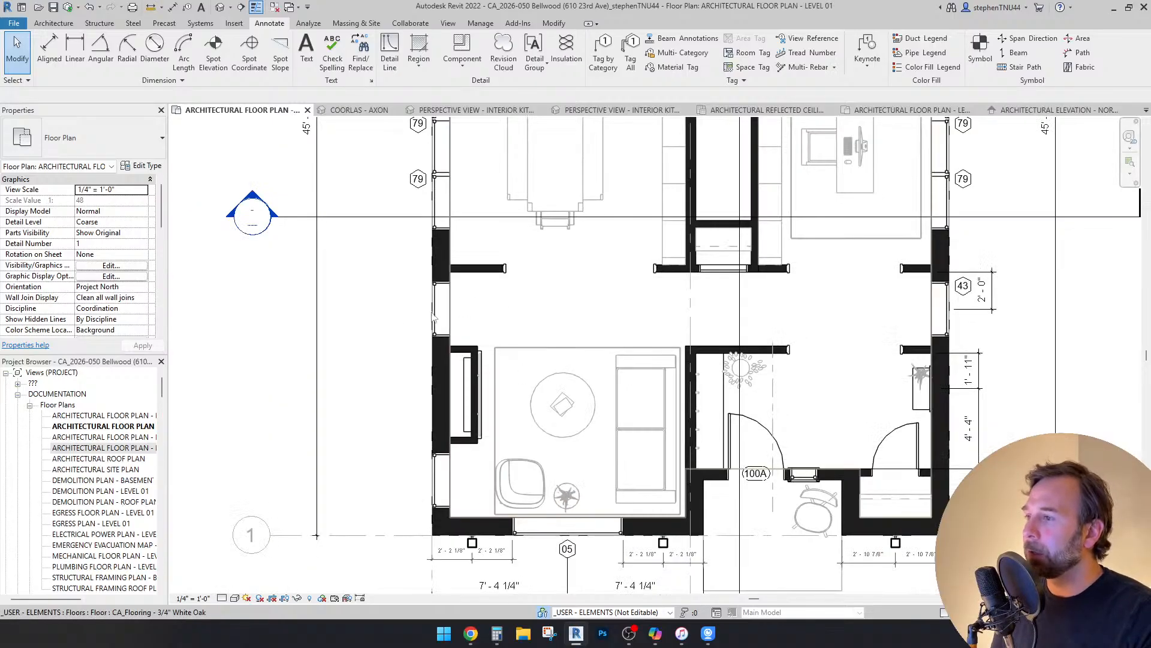
{"action": "scroll", "coordinate": [566, 347], "scroll_direction": "down", "scroll_amount": 3}
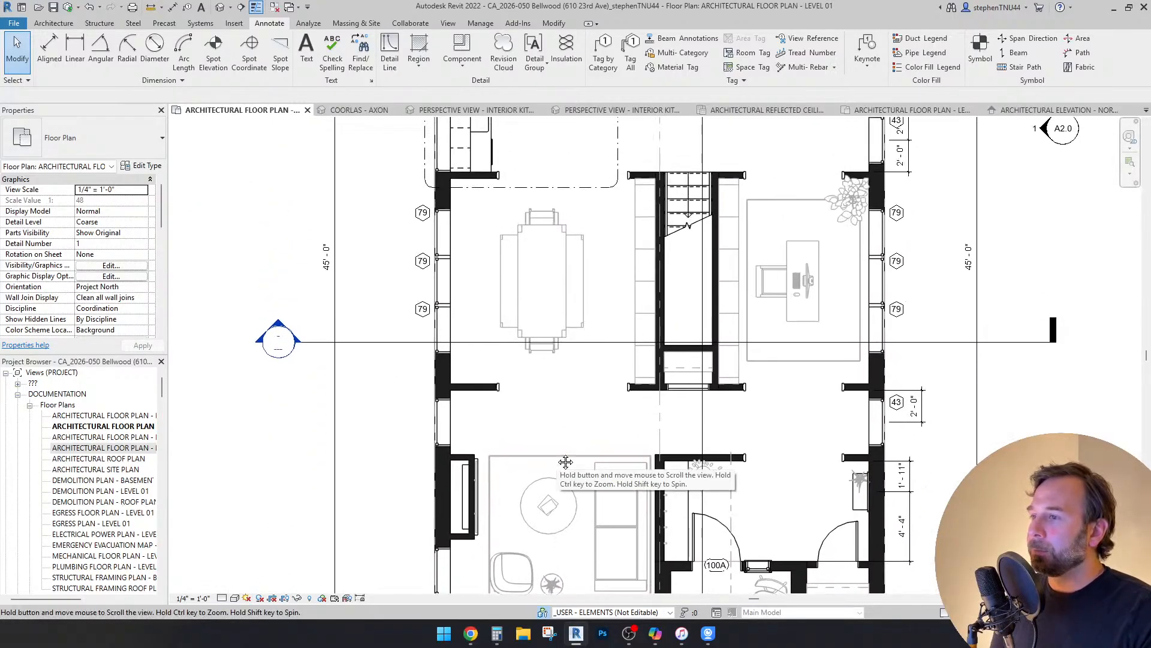
{"action": "left_click", "coordinate": [389, 59]}
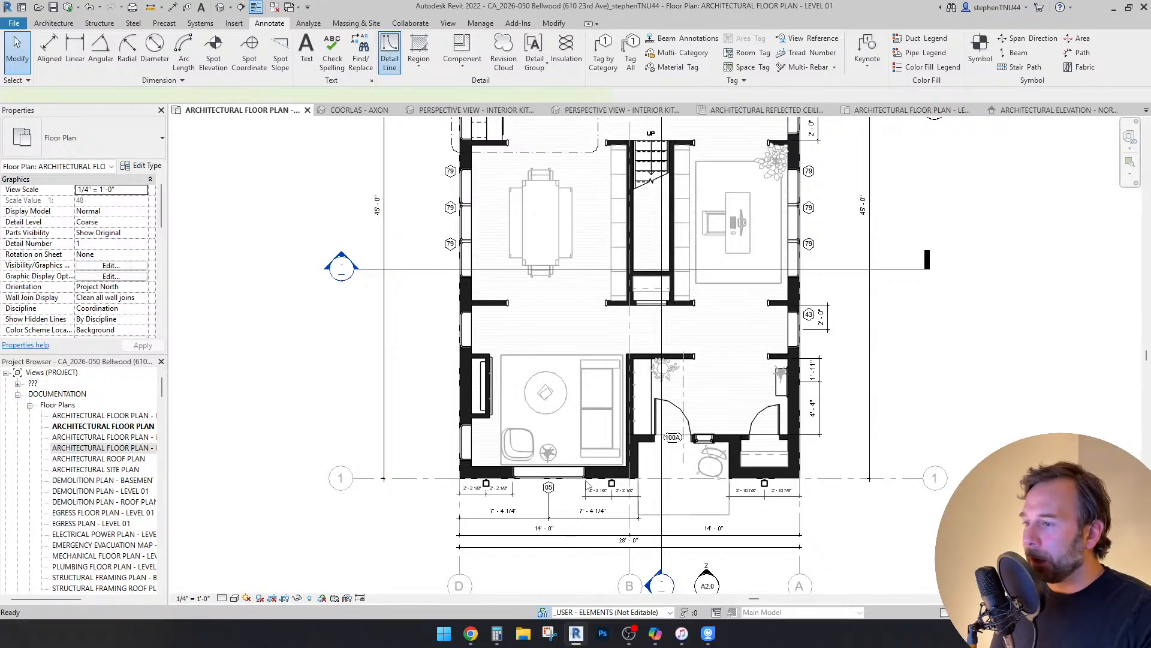
{"action": "scroll", "coordinate": [557, 480], "scroll_direction": "up", "scroll_amount": 3}
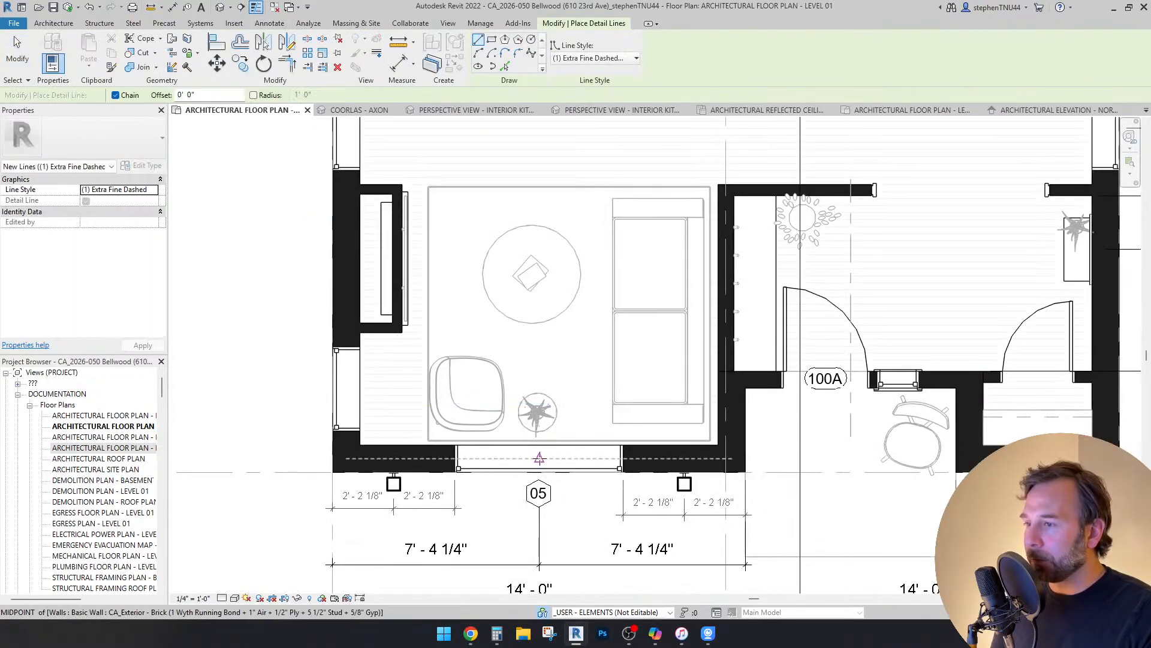
{"action": "left_click", "coordinate": [539, 459]}
{"action": "scroll", "coordinate": [543, 497], "scroll_direction": "down", "scroll_amount": 4}
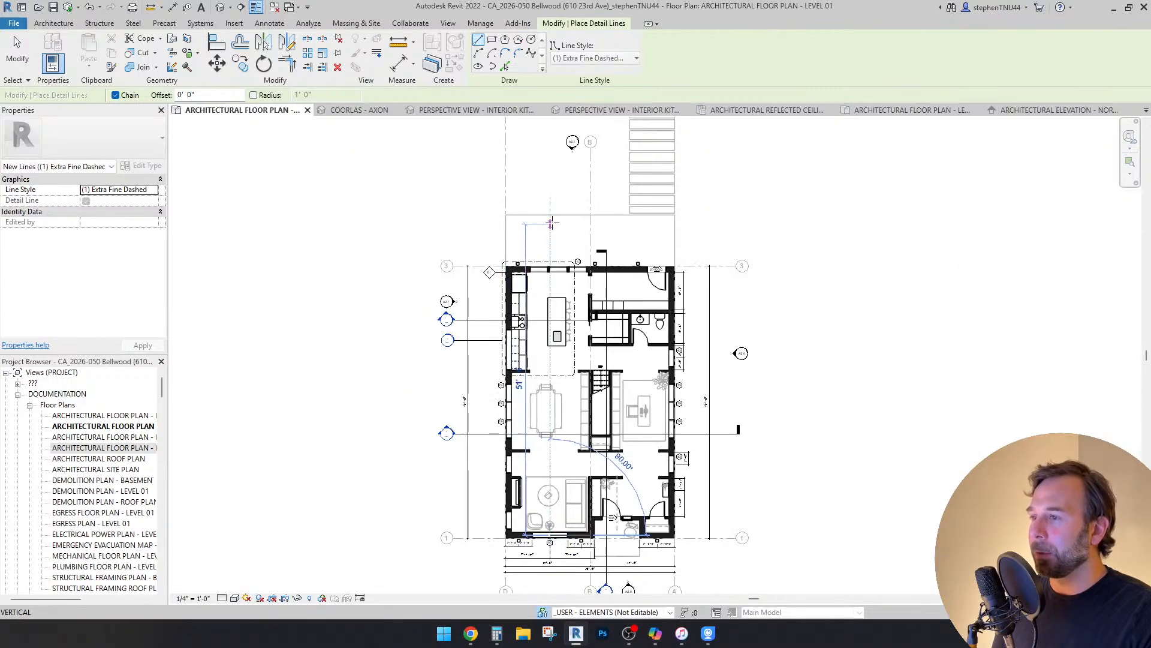
{"action": "left_click", "coordinate": [550, 224]}
{"action": "key", "text": "Escape"}
{"action": "key", "text": "Escape"}
{"action": "scroll", "coordinate": [563, 268], "scroll_direction": "up", "scroll_amount": 5}
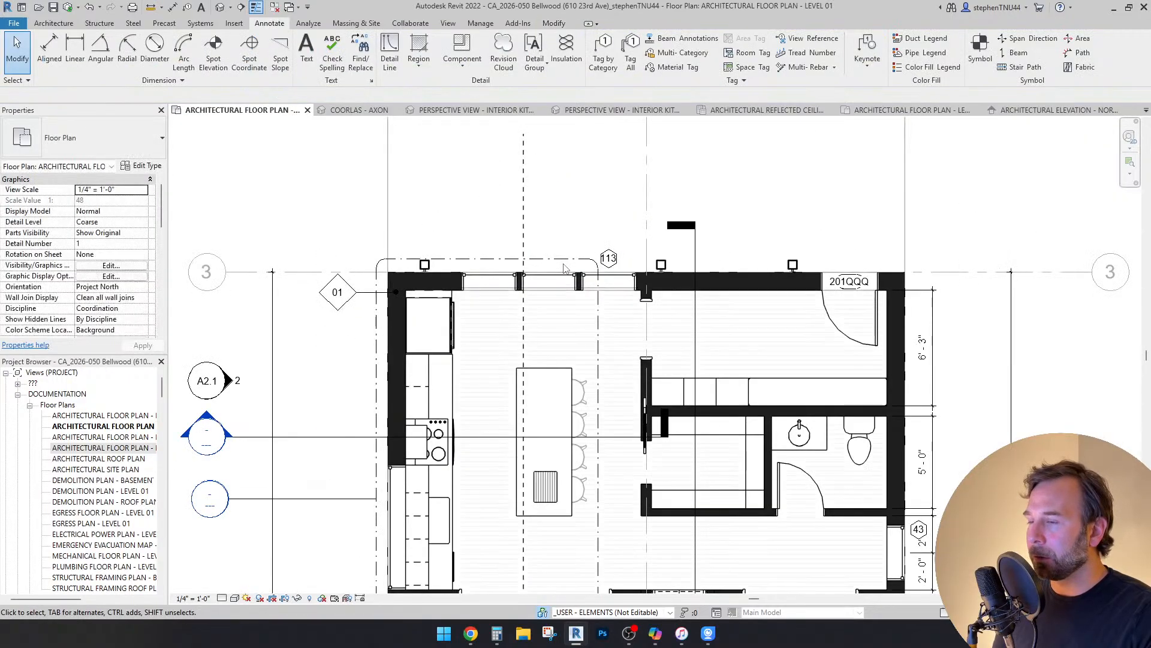
{"action": "scroll", "coordinate": [563, 269], "scroll_direction": "down", "scroll_amount": 2}
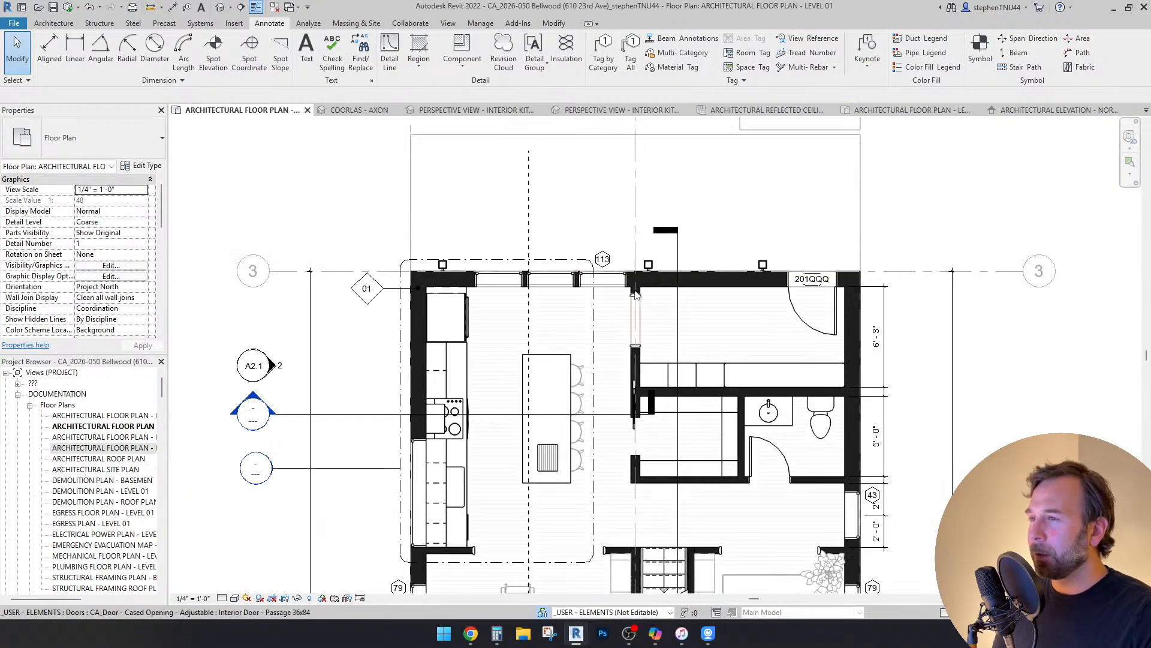
{"action": "scroll", "coordinate": [474, 194], "scroll_direction": "up", "scroll_amount": 4}
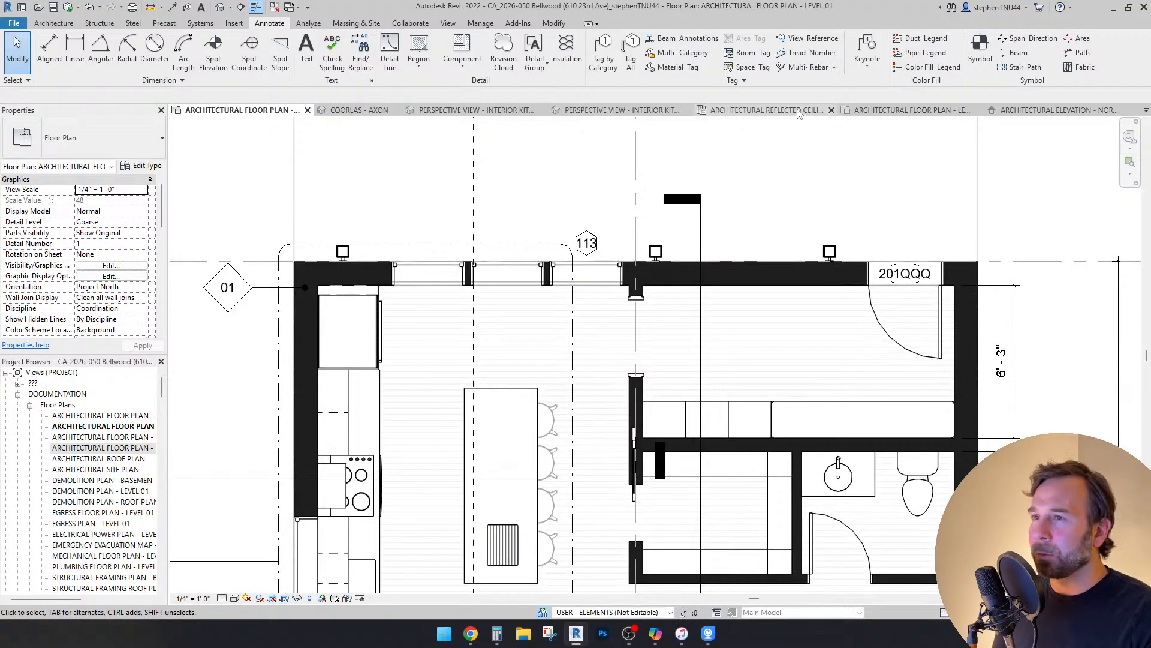
Step: Examine the 36" x 72" hallway window beside Bedroom 04 on the Level 02 plan and its centring between the adjacent walls
{"action": "left_click", "coordinate": [955, 112]}
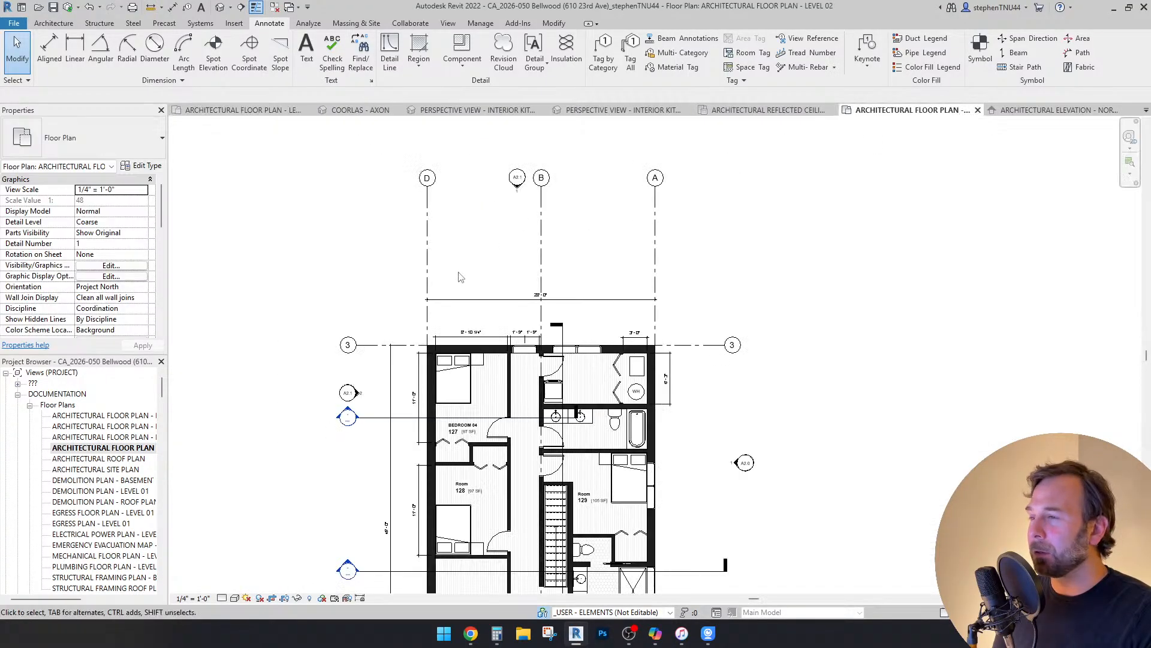
{"action": "scroll", "coordinate": [507, 356], "scroll_direction": "up", "scroll_amount": 5}
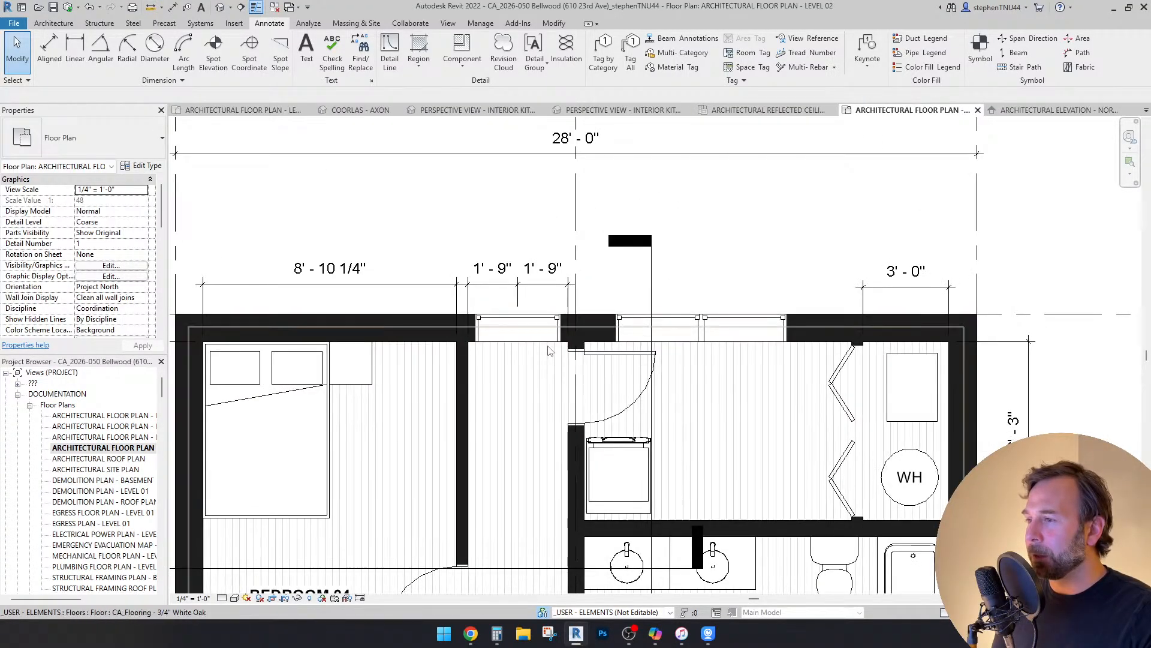
{"action": "scroll", "coordinate": [545, 349], "scroll_direction": "up", "scroll_amount": 2}
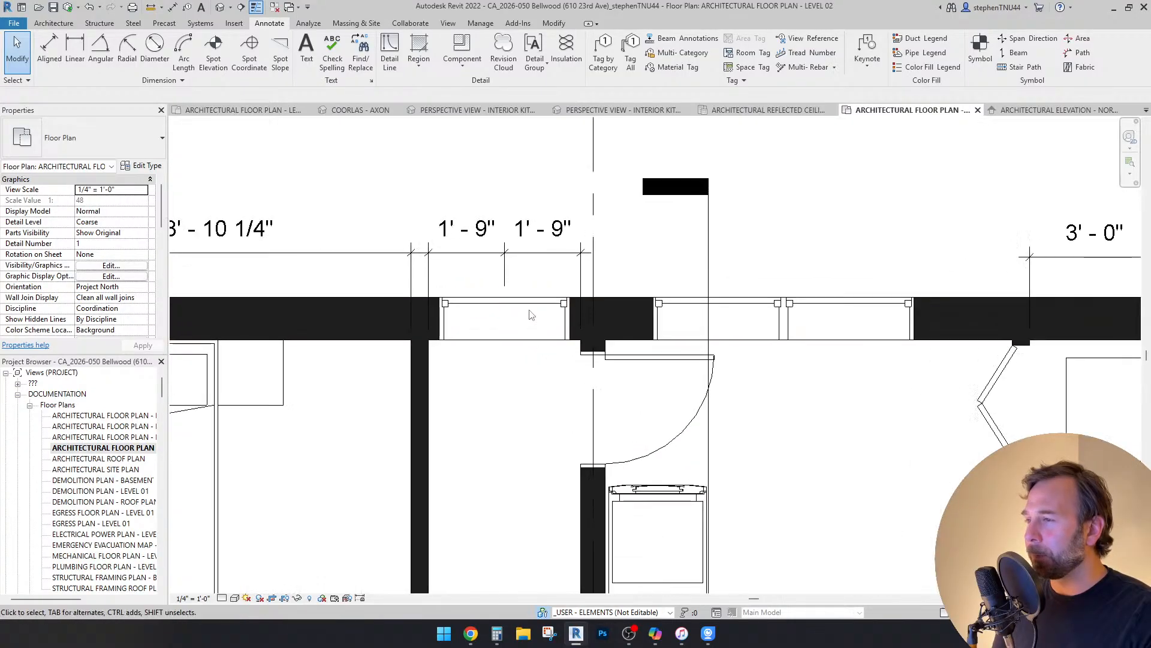
{"action": "left_click", "coordinate": [545, 313]}
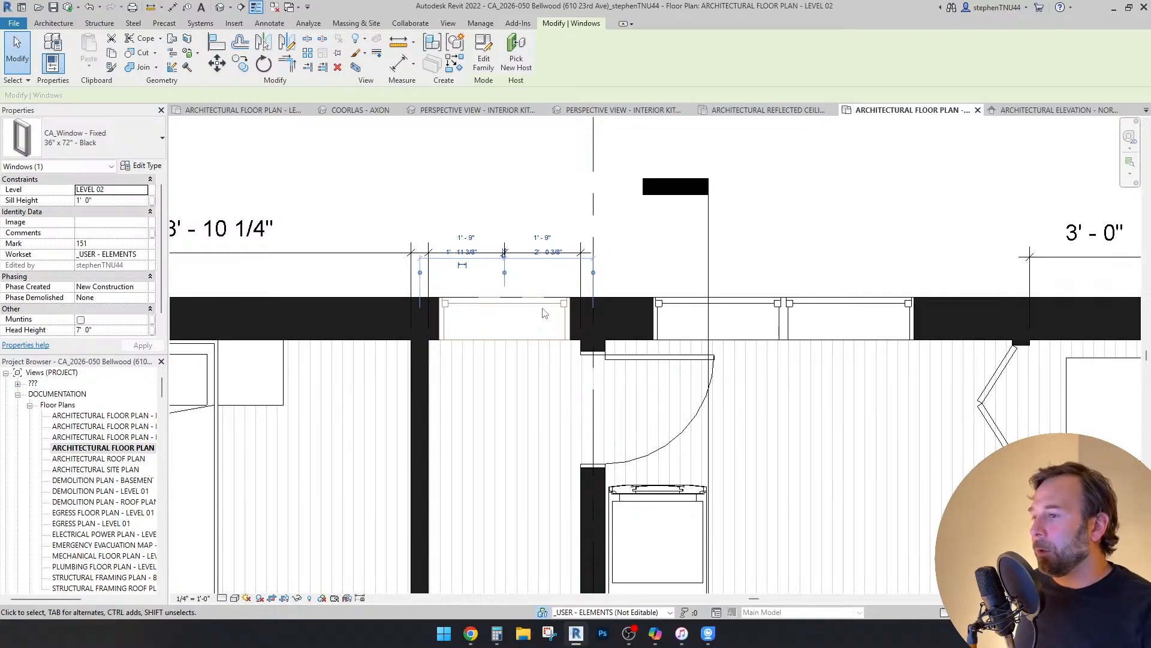
{"action": "key", "text": "Escape"}
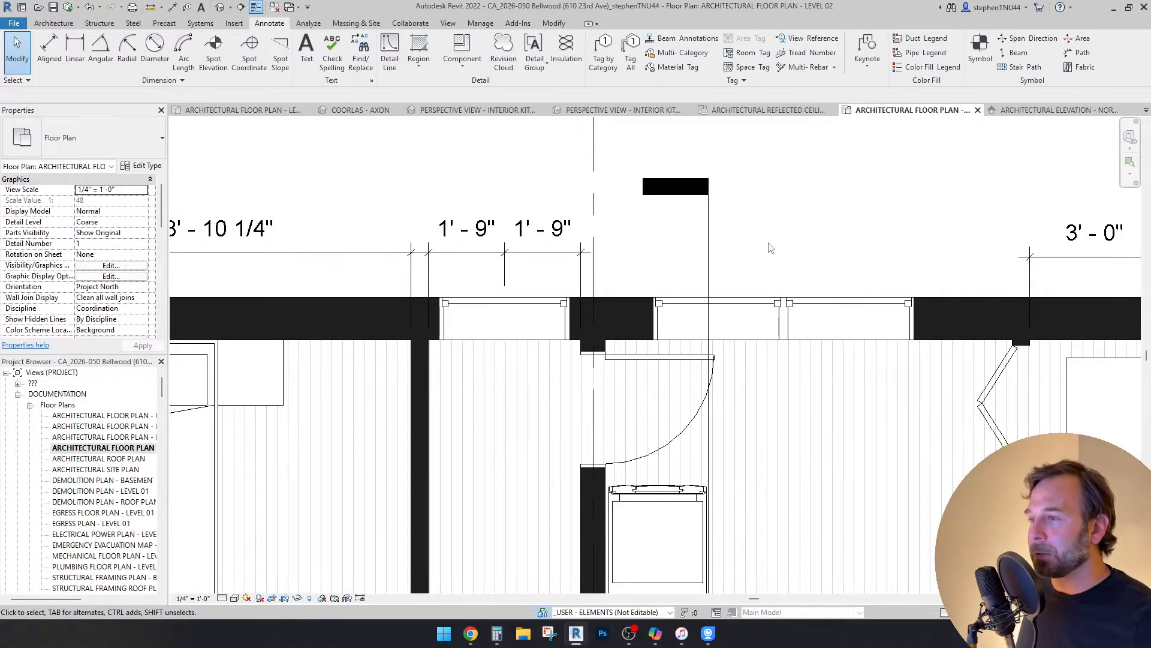
{"action": "scroll", "coordinate": [748, 227], "scroll_direction": "down", "scroll_amount": 2}
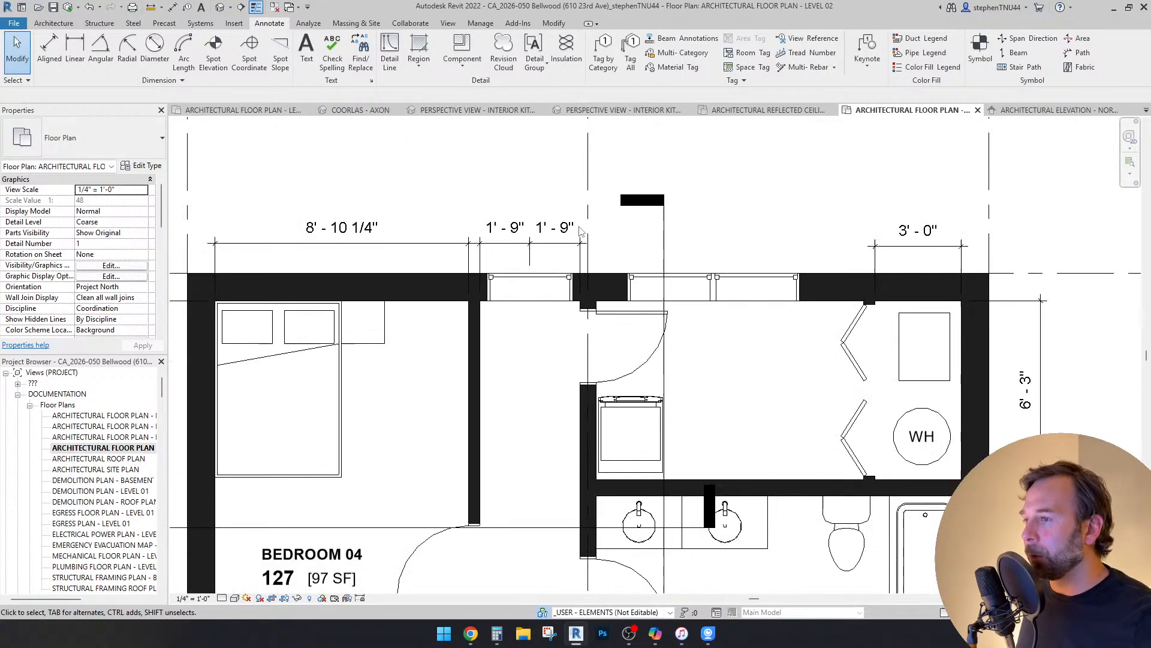
{"action": "scroll", "coordinate": [581, 231], "scroll_direction": "down", "scroll_amount": 2}
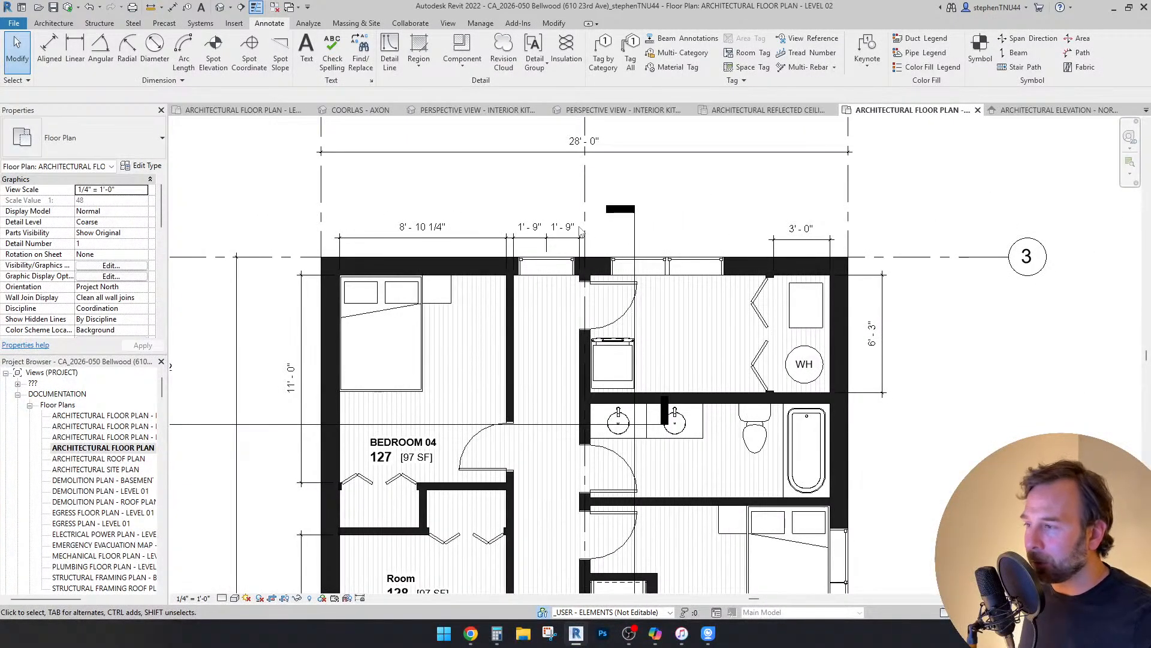
{"action": "scroll", "coordinate": [551, 264], "scroll_direction": "up", "scroll_amount": 3}
{"action": "left_click", "coordinate": [553, 263]}
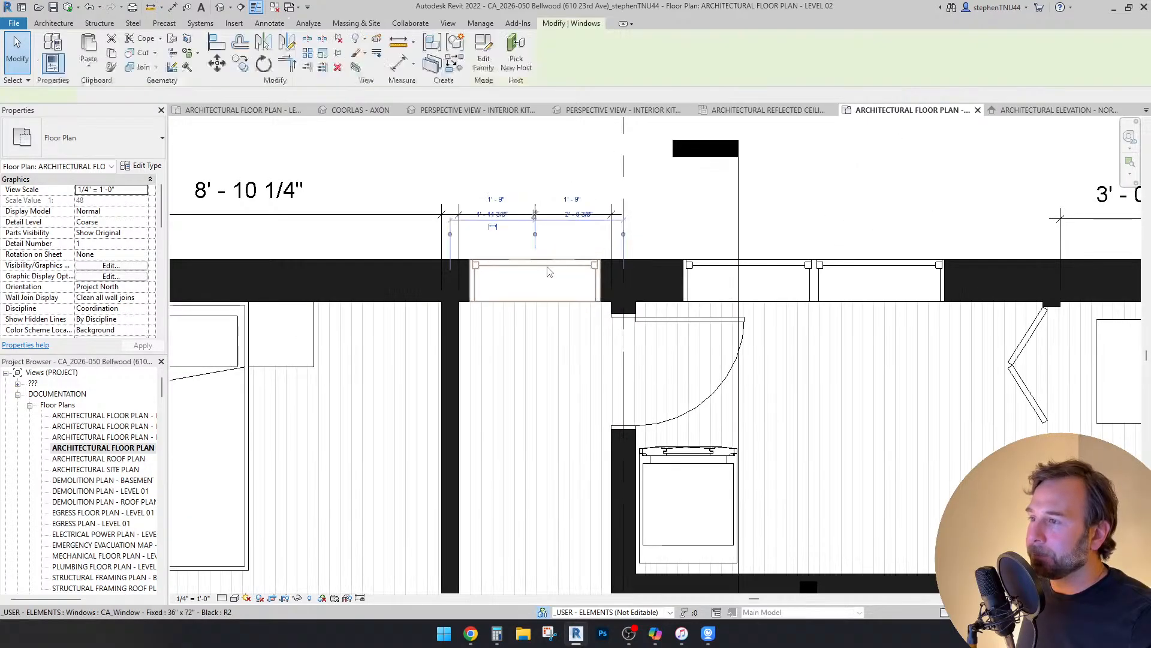
{"action": "scroll", "coordinate": [494, 303], "scroll_direction": "up", "scroll_amount": 1}
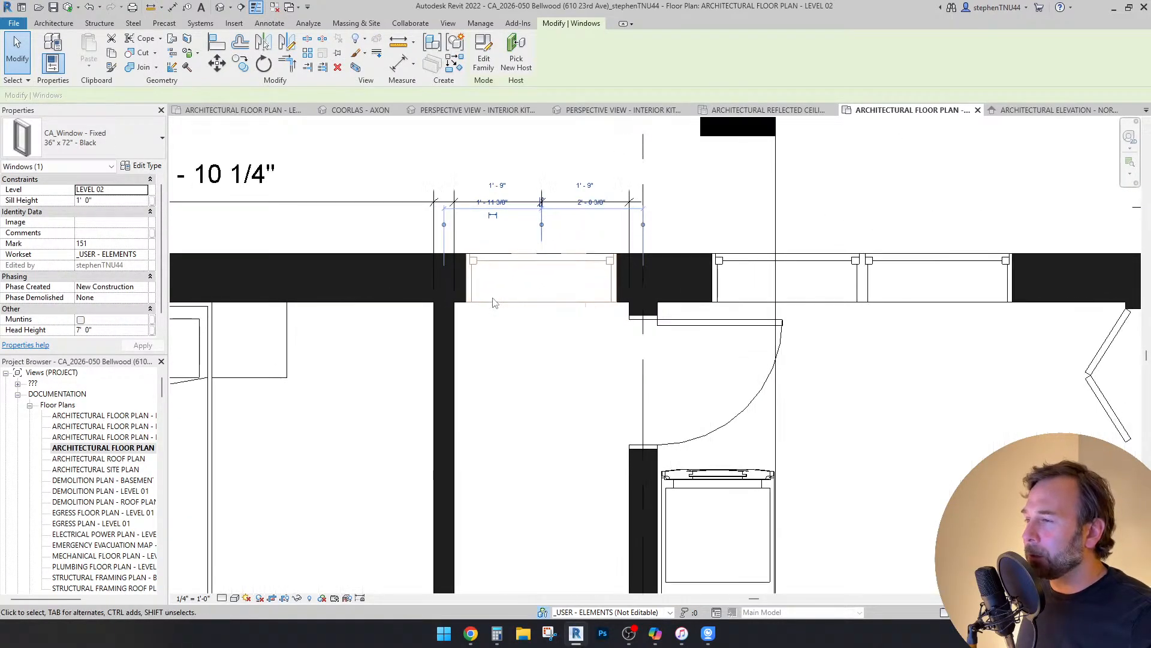
{"action": "scroll", "coordinate": [509, 290], "scroll_direction": "down", "scroll_amount": 3}
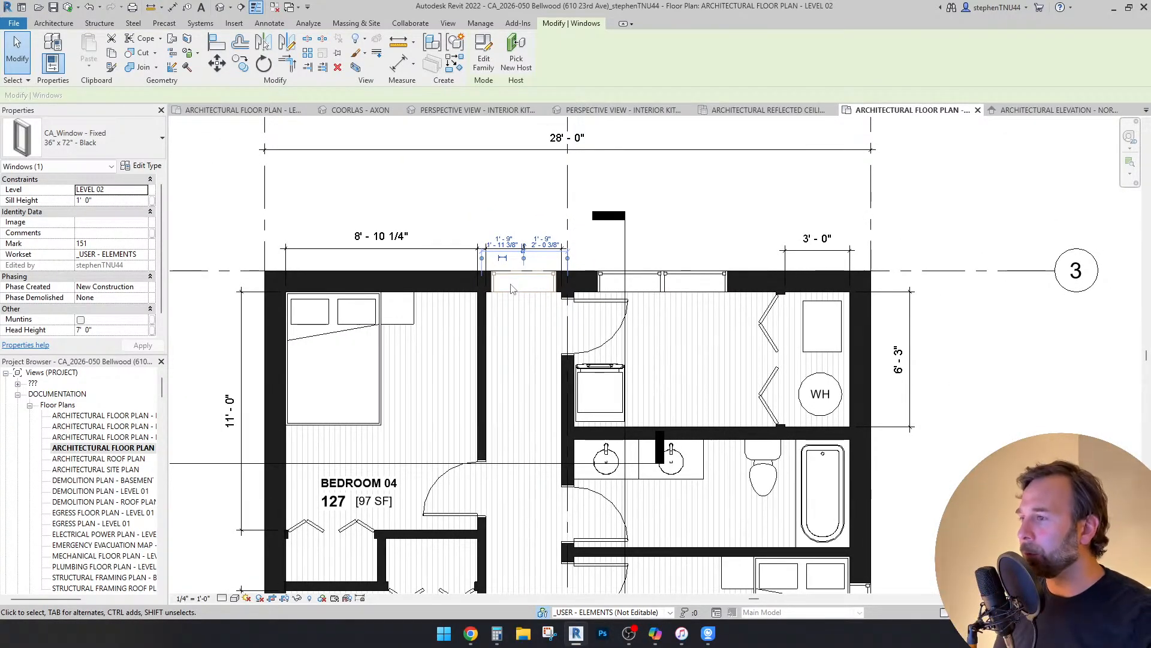
{"action": "scroll", "coordinate": [512, 289], "scroll_direction": "up", "scroll_amount": 1}
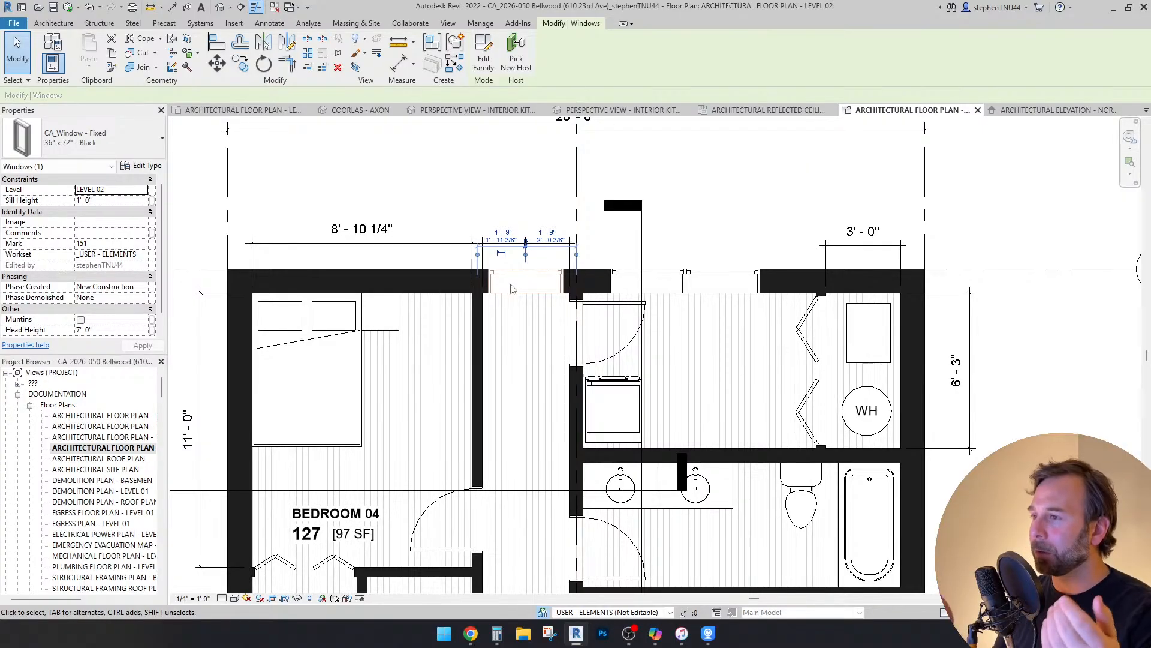
{"action": "left_click", "coordinate": [725, 201]}
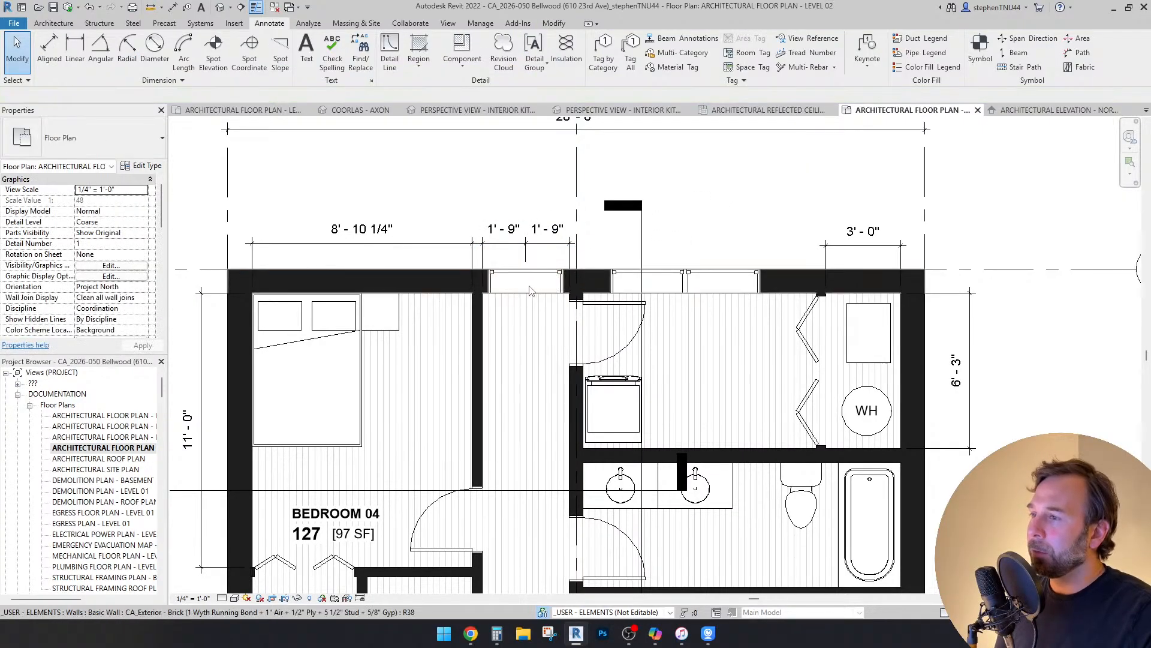
{"action": "scroll", "coordinate": [534, 285], "scroll_direction": "up", "scroll_amount": 2}
{"action": "left_click", "coordinate": [541, 266]}
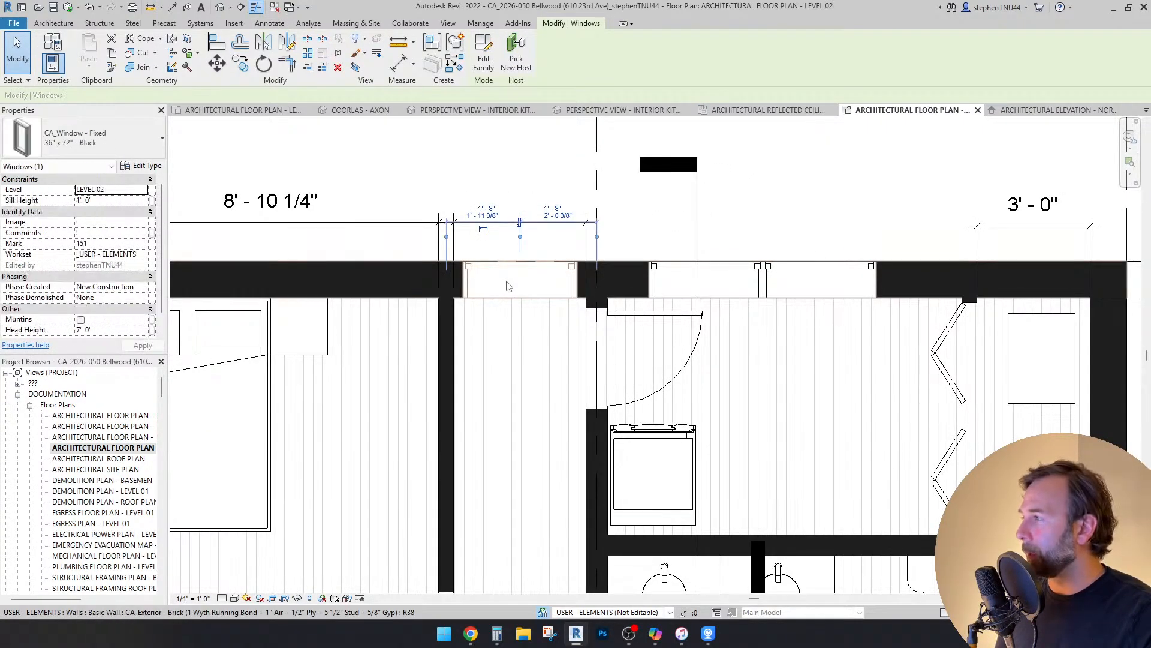
{"action": "key", "text": "Escape"}
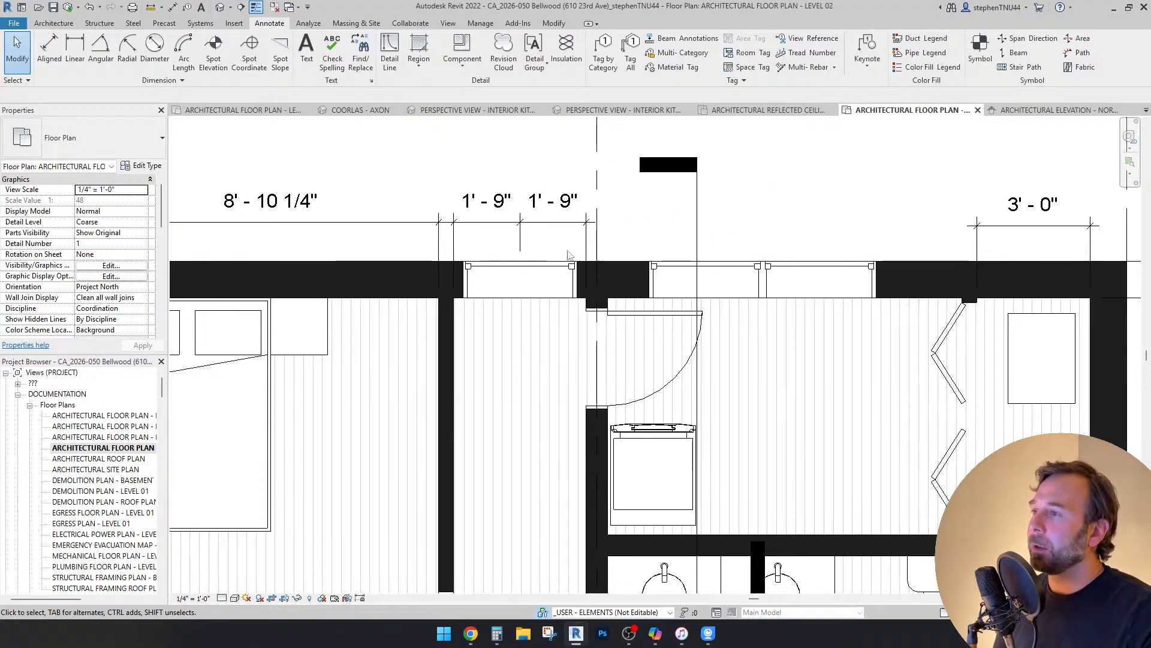
{"action": "left_click", "coordinate": [553, 271]}
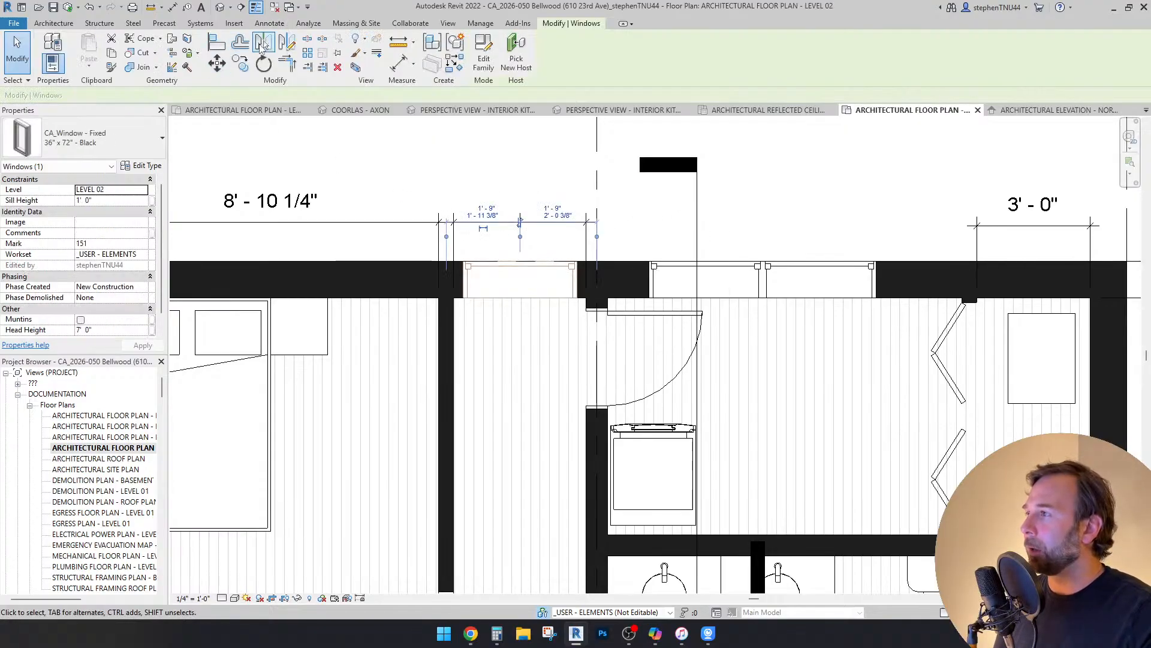
{"action": "left_click", "coordinate": [821, 171]}
Step: Open the north elevation from its A2.1 marker and bring the upper and lower window groups into view
{"action": "scroll", "coordinate": [506, 372], "scroll_direction": "down", "scroll_amount": 5}
{"action": "scroll", "coordinate": [517, 341], "scroll_direction": "down", "scroll_amount": 2}
{"action": "scroll", "coordinate": [502, 207], "scroll_direction": "up", "scroll_amount": 3}
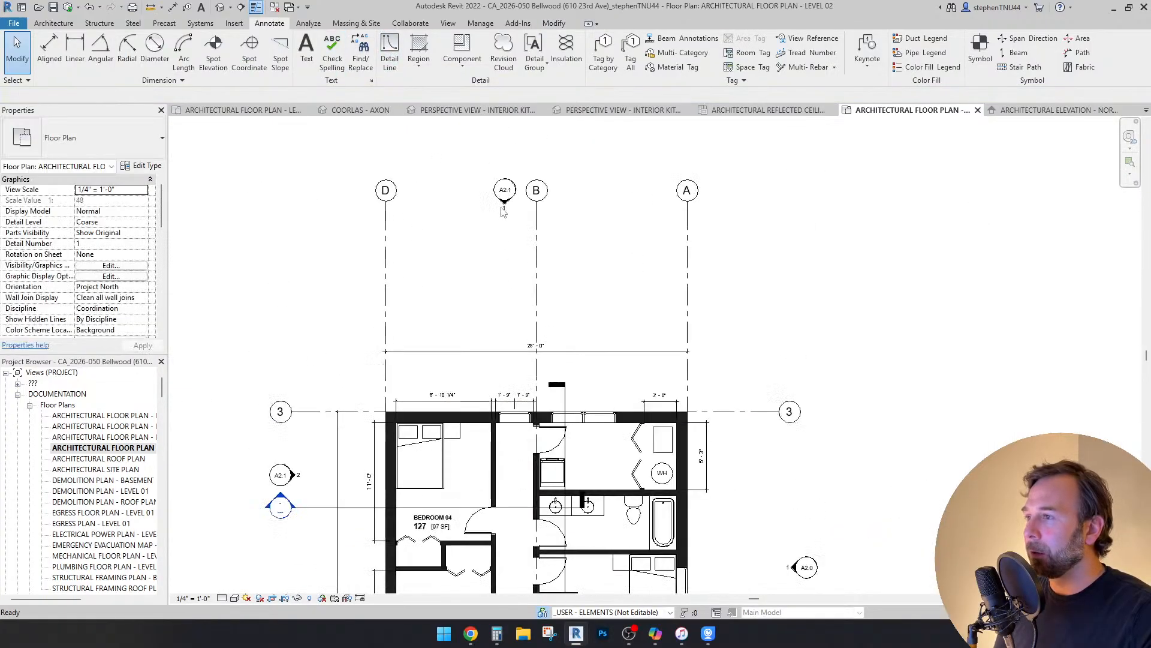
{"action": "right_click", "coordinate": [505, 204]}
{"action": "left_click", "coordinate": [559, 262]}
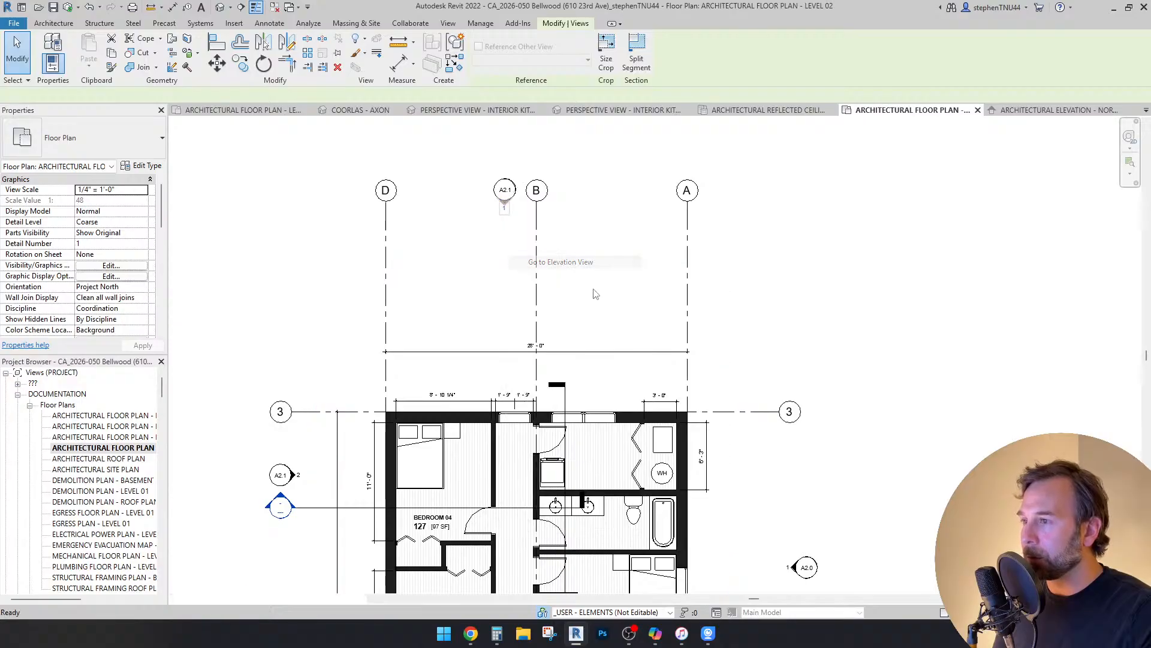
{"action": "scroll", "coordinate": [757, 318], "scroll_direction": "up", "scroll_amount": 3}
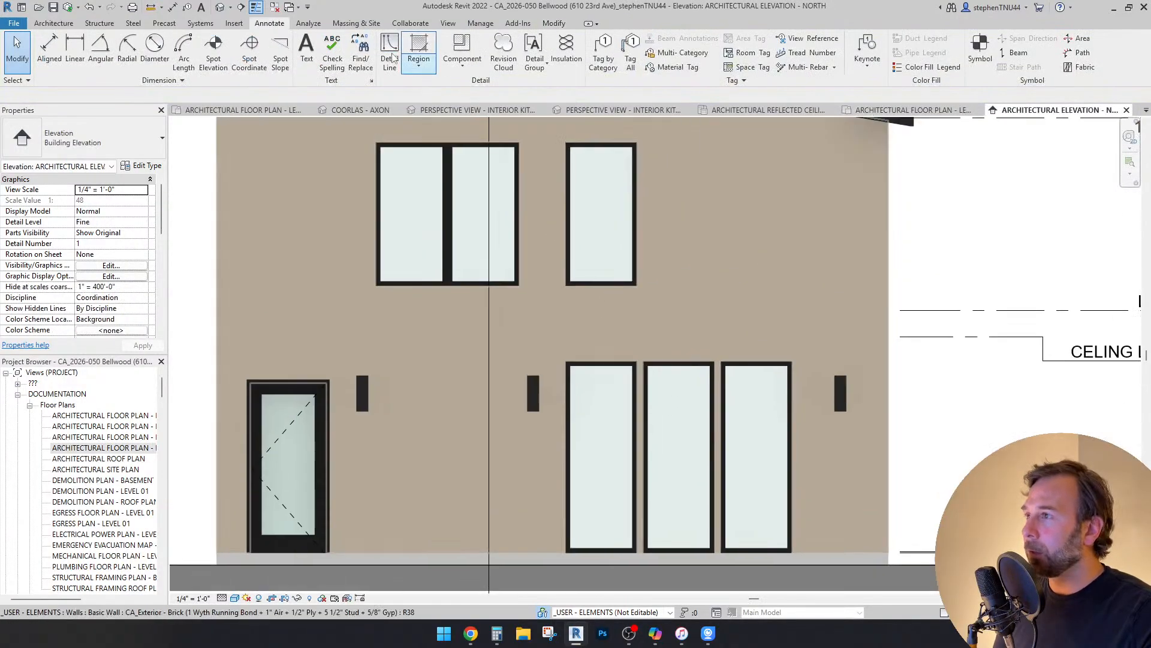
Step: Draw an Extra Fine Dashed vertical detail line from the single upper window's centre down into the ground-floor window directly below
{"action": "key", "text": "d"}
{"action": "key", "text": "l"}
{"action": "left_click", "coordinate": [602, 257]}
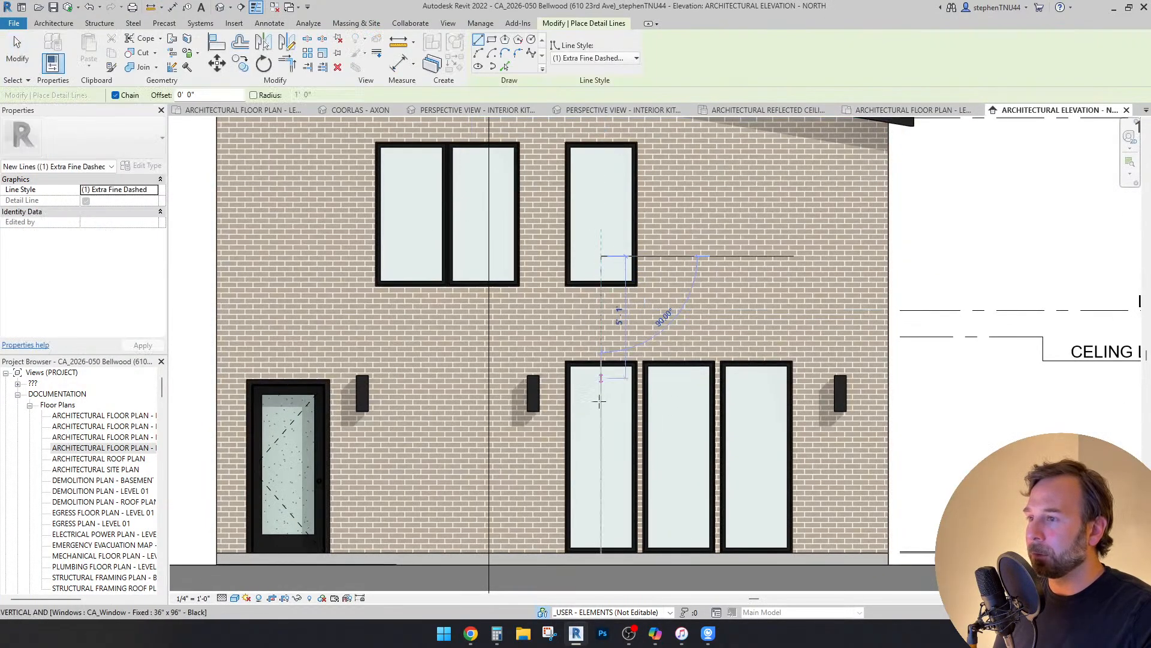
{"action": "left_click", "coordinate": [612, 437]}
{"action": "key", "text": "Escape"}
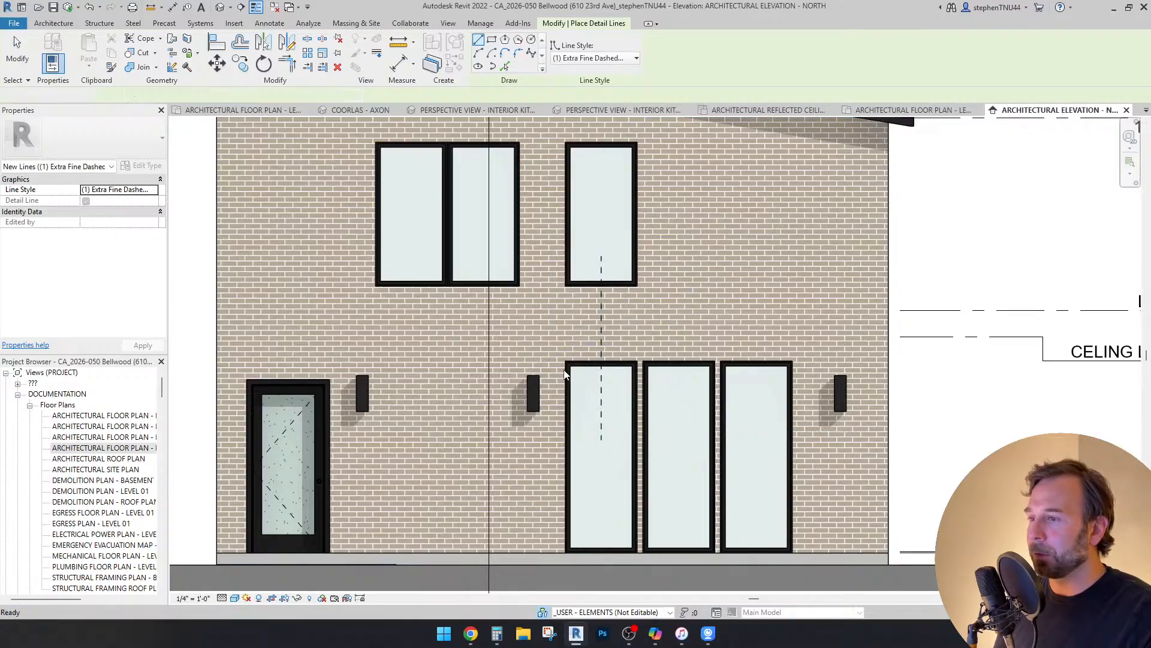
{"action": "key", "text": "Escape"}
Step: Draw a vertical dashed detail line along the door-side edge of the triple ground-floor window group, from its top corner down past grade
{"action": "scroll", "coordinate": [570, 365], "scroll_direction": "up", "scroll_amount": 2}
{"action": "key", "text": "d"}
{"action": "key", "text": "l"}
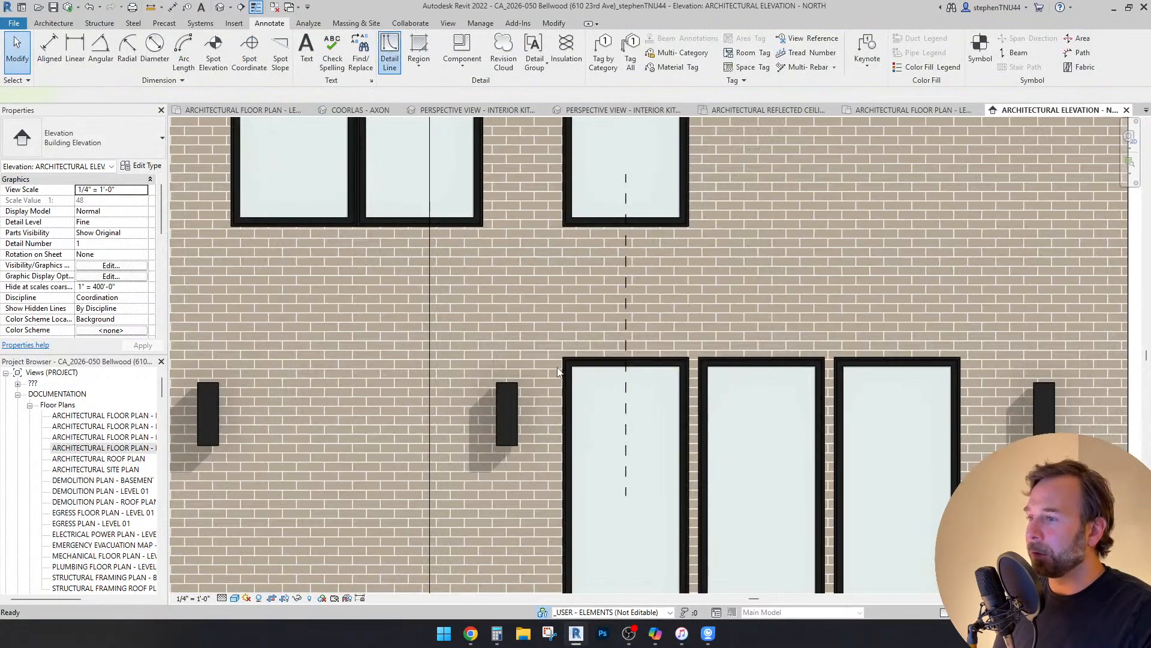
{"action": "scroll", "coordinate": [562, 363], "scroll_direction": "up", "scroll_amount": 4}
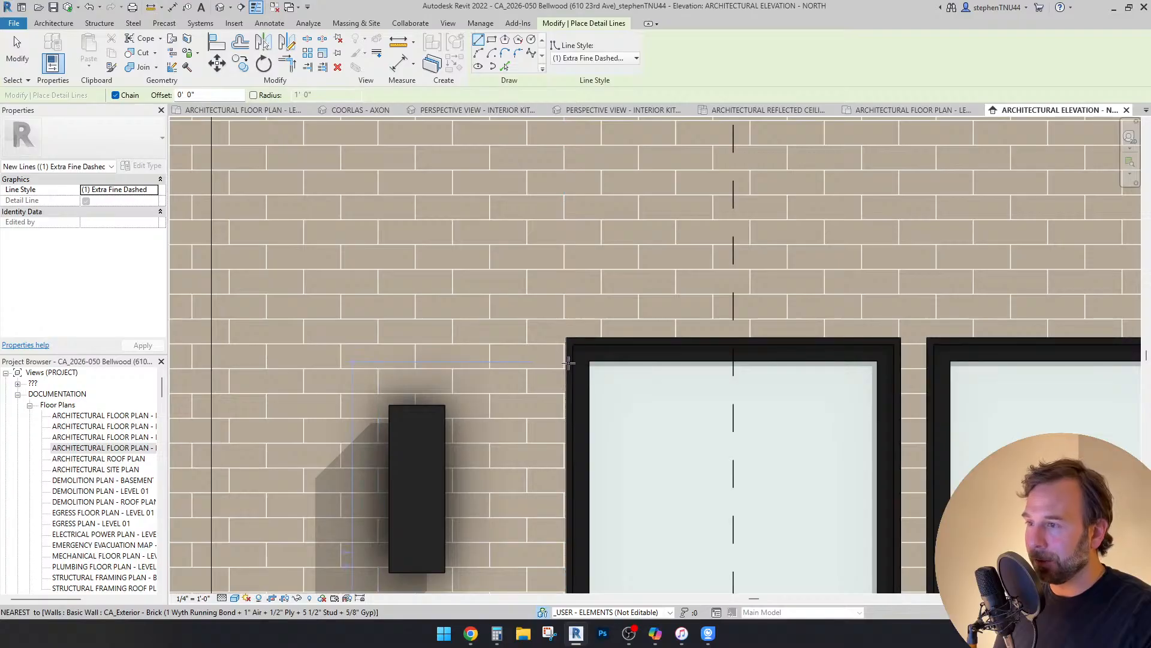
{"action": "scroll", "coordinate": [563, 360], "scroll_direction": "up", "scroll_amount": 2}
{"action": "left_click", "coordinate": [563, 348]}
{"action": "scroll", "coordinate": [563, 348], "scroll_direction": "down", "scroll_amount": 5}
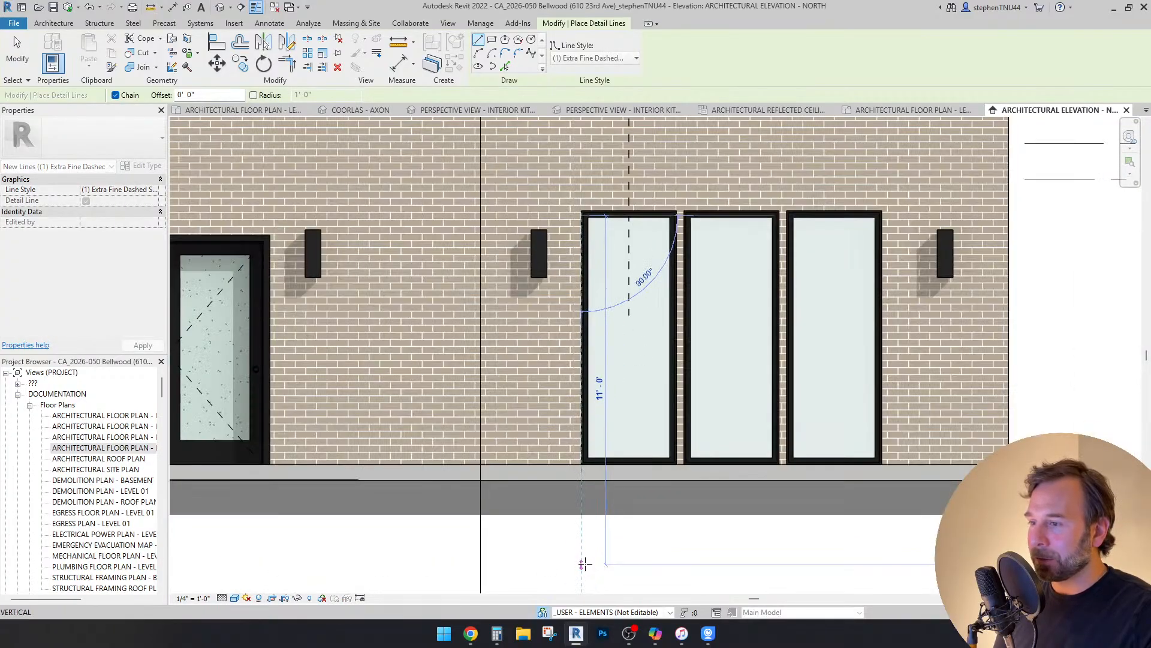
{"action": "key", "text": "Escape"}
{"action": "key", "text": "Escape"}
{"action": "scroll", "coordinate": [690, 436], "scroll_direction": "down", "scroll_amount": 2}
{"action": "scroll", "coordinate": [657, 419], "scroll_direction": "up", "scroll_amount": 3}
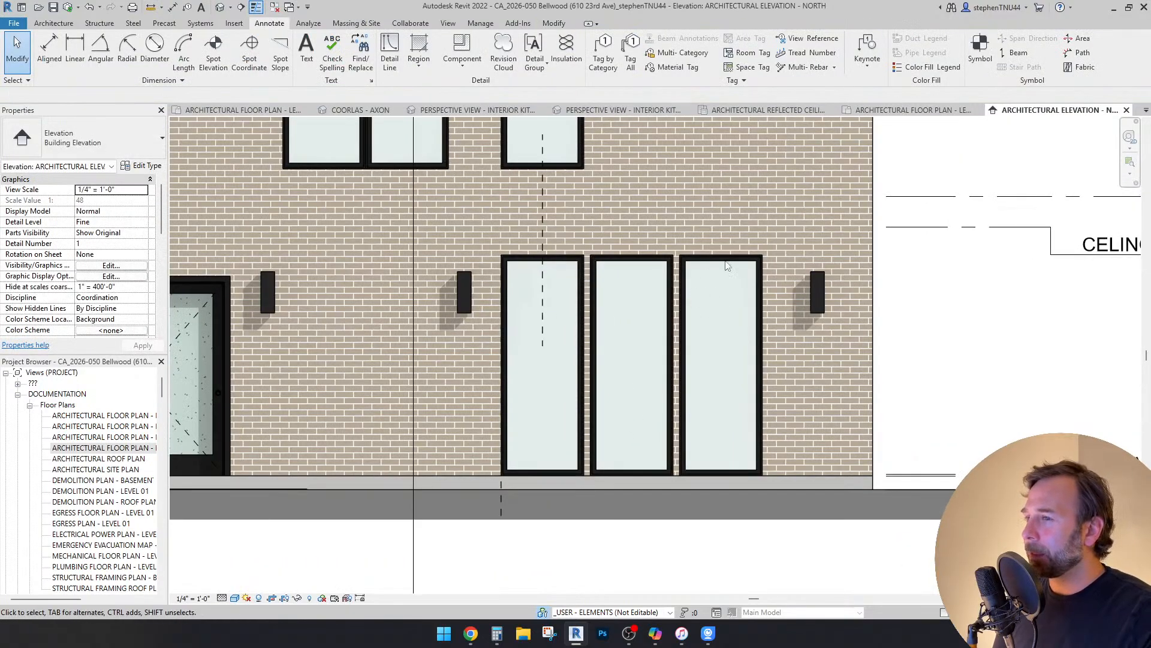
Step: Open the Level 01 floor plan and draw an Extra Fine Dashed vertical detail line from the living room window's fireplace-side edge past the north wall
{"action": "left_click", "coordinate": [279, 111]}
{"action": "scroll", "coordinate": [491, 233], "scroll_direction": "down", "scroll_amount": 5}
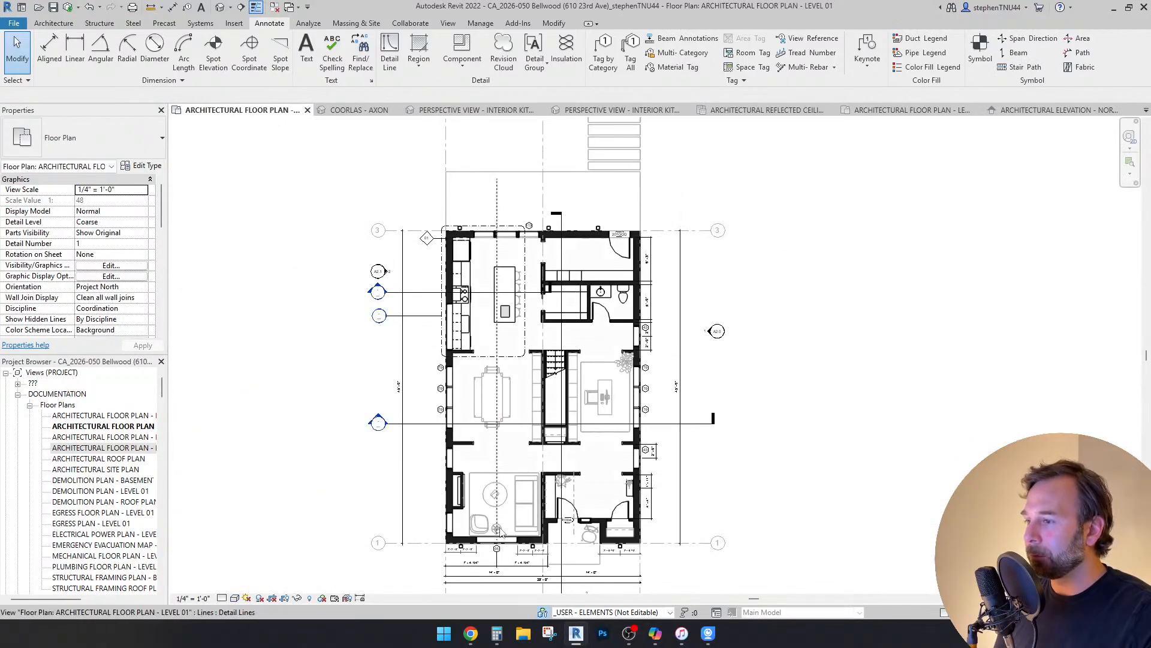
{"action": "scroll", "coordinate": [502, 533], "scroll_direction": "up", "scroll_amount": 2}
{"action": "left_click", "coordinate": [389, 51]}
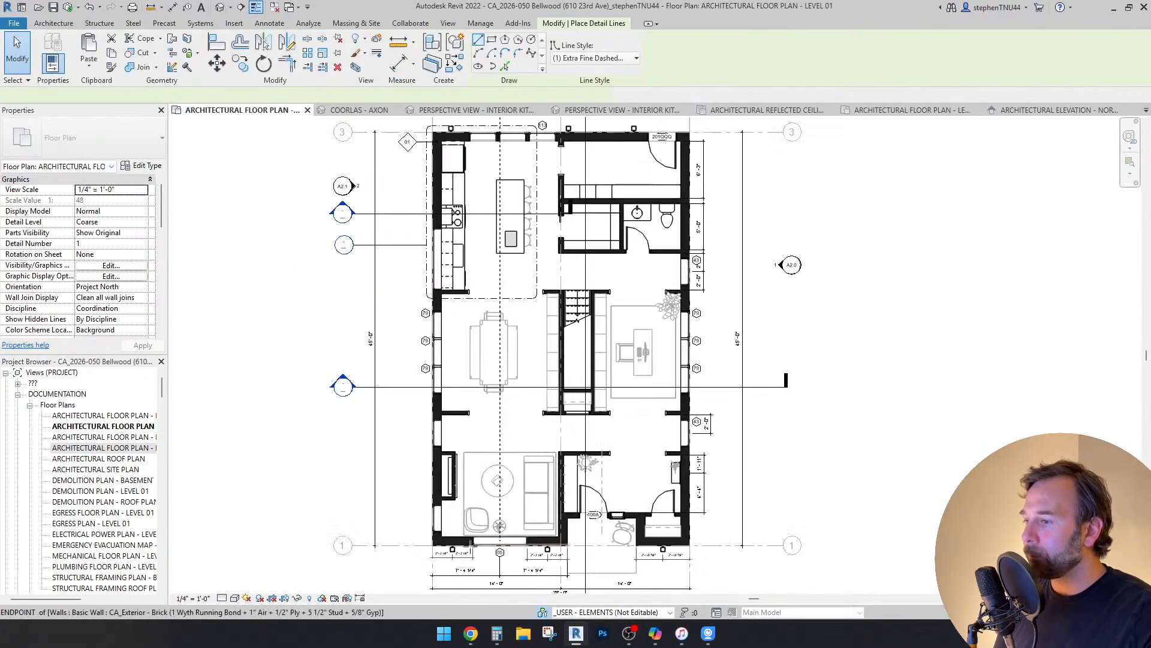
{"action": "scroll", "coordinate": [474, 543], "scroll_direction": "up", "scroll_amount": 5}
{"action": "left_click", "coordinate": [519, 527]}
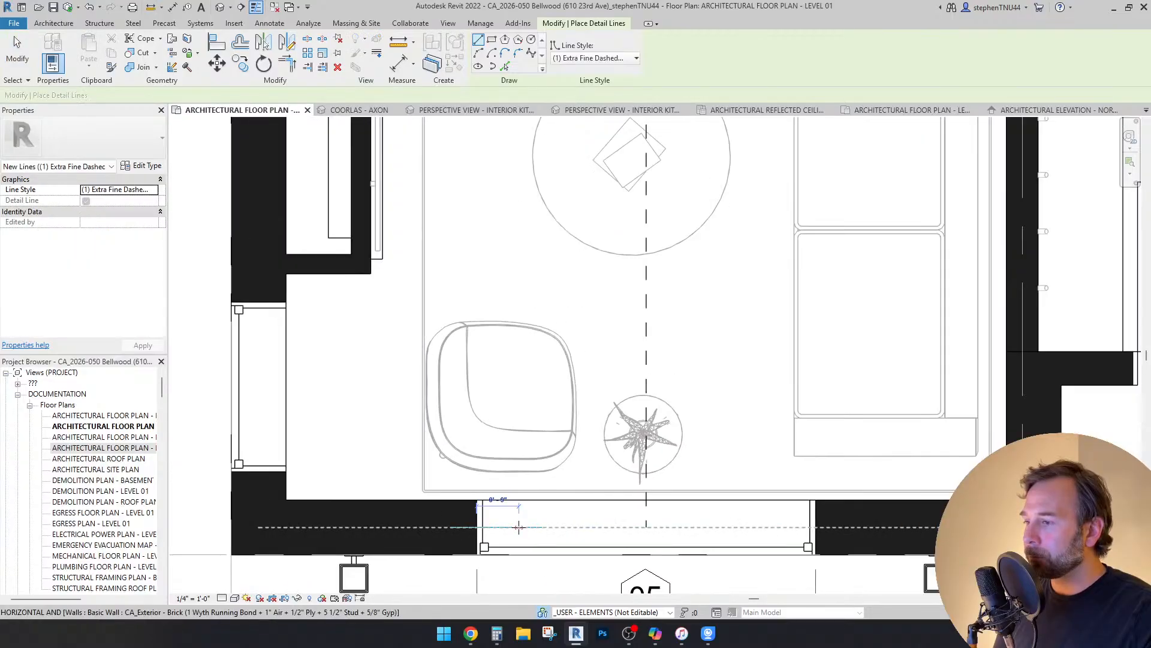
{"action": "scroll", "coordinate": [519, 527], "scroll_direction": "down", "scroll_amount": 7}
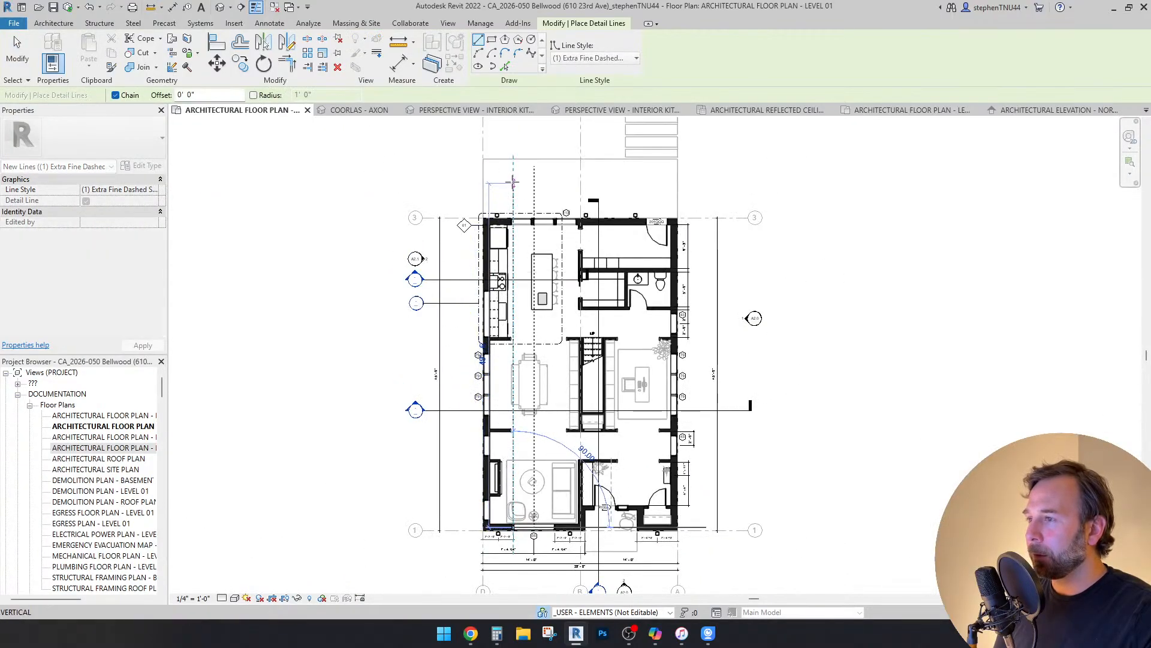
{"action": "left_click", "coordinate": [513, 179]}
{"action": "key", "text": "Escape"}
{"action": "key", "text": "Escape"}
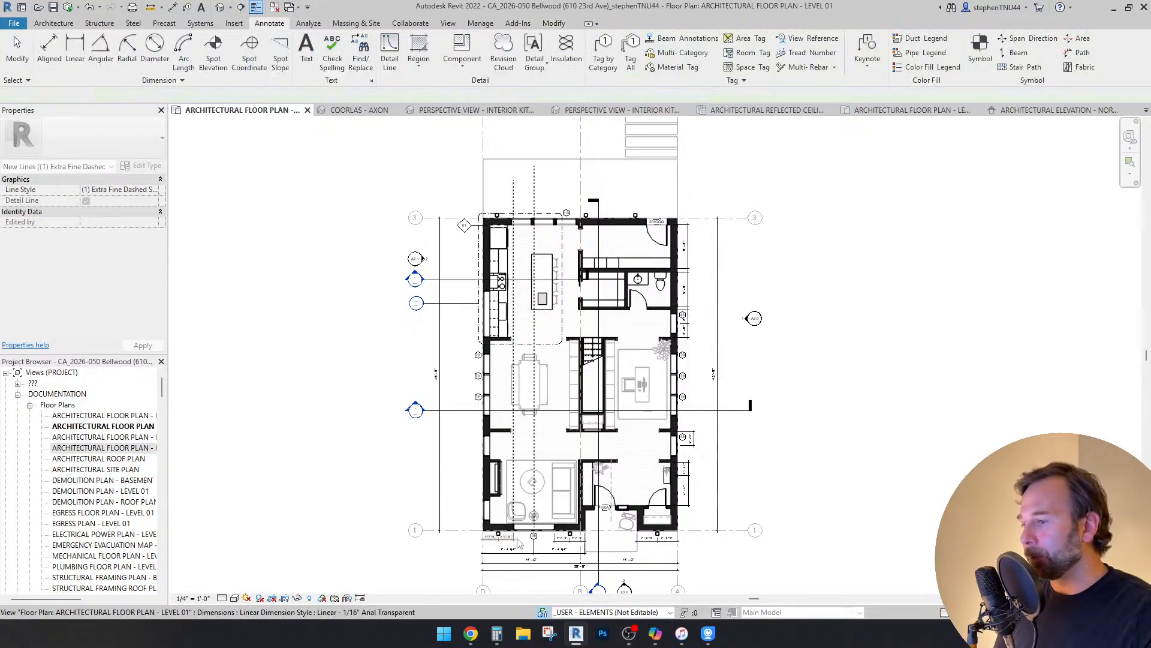
Step: Examine how the dashed guides from the living room window's edge and centre meet the three kitchen windows in the north wall
{"action": "scroll", "coordinate": [517, 525], "scroll_direction": "up", "scroll_amount": 5}
{"action": "scroll", "coordinate": [517, 524], "scroll_direction": "down", "scroll_amount": 5}
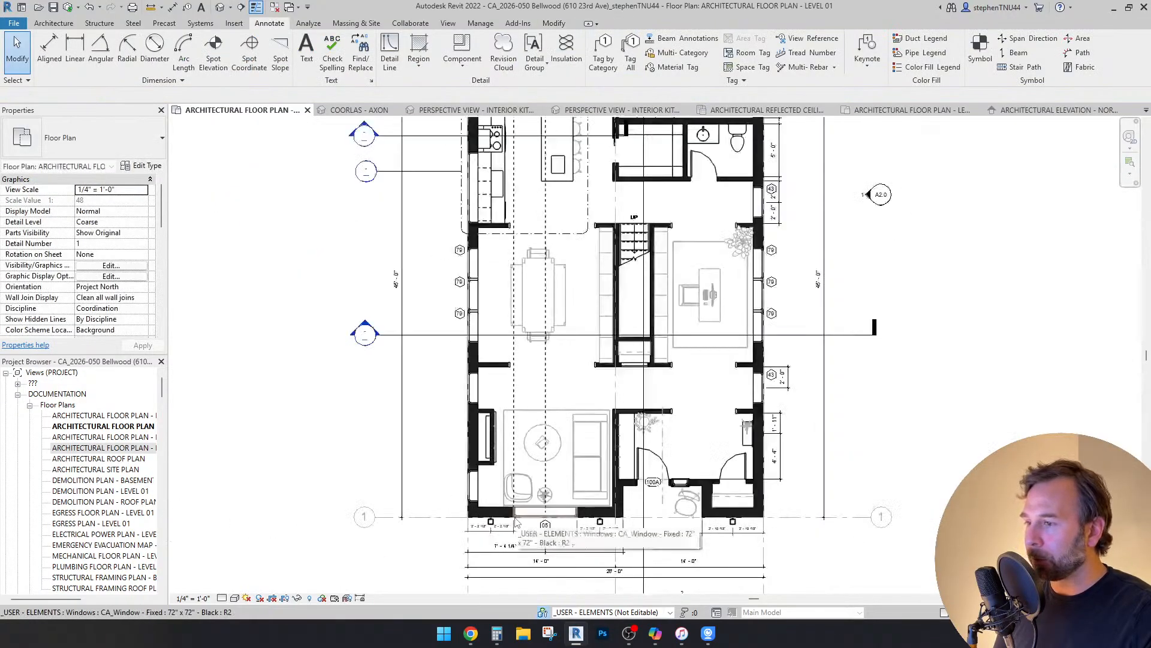
{"action": "middle_click_drag", "start_coordinate": [554, 301], "coordinate": [567, 442]}
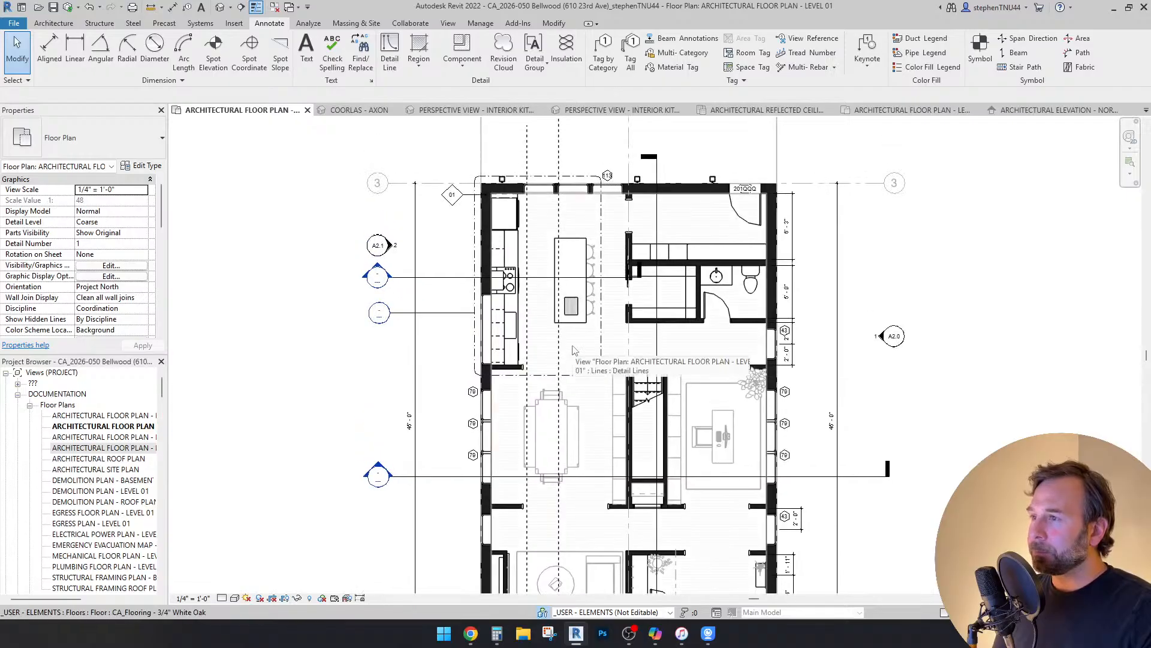
{"action": "scroll", "coordinate": [545, 166], "scroll_direction": "up", "scroll_amount": 4}
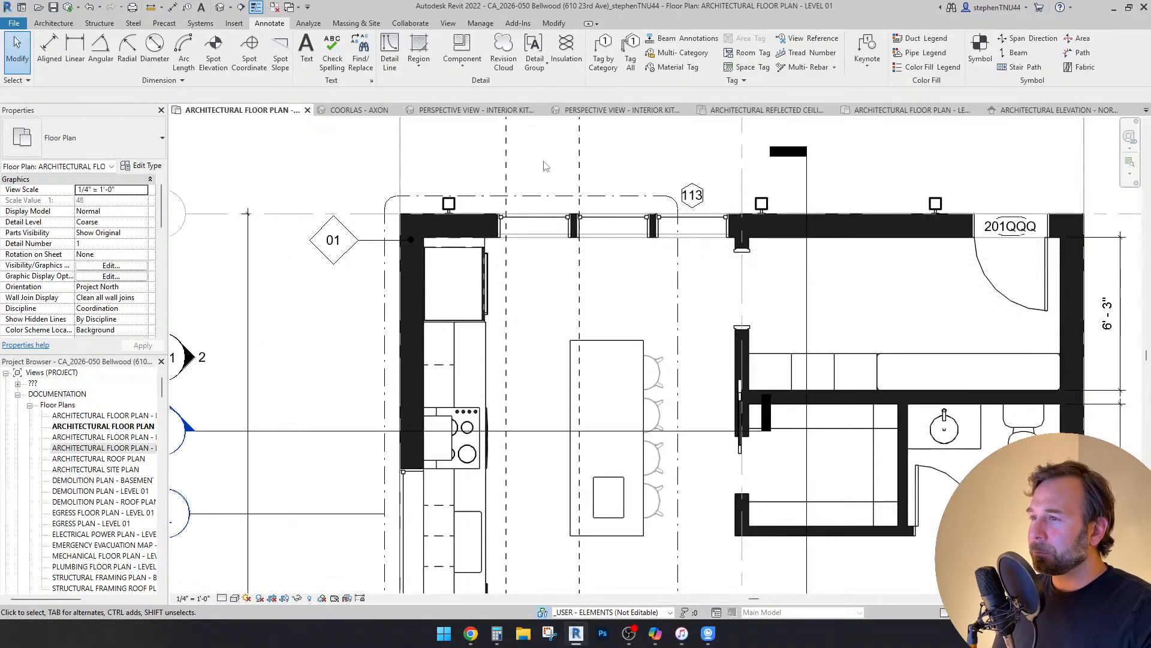
{"action": "scroll", "coordinate": [549, 167], "scroll_direction": "up", "scroll_amount": 2}
{"action": "scroll", "coordinate": [555, 171], "scroll_direction": "up", "scroll_amount": 2}
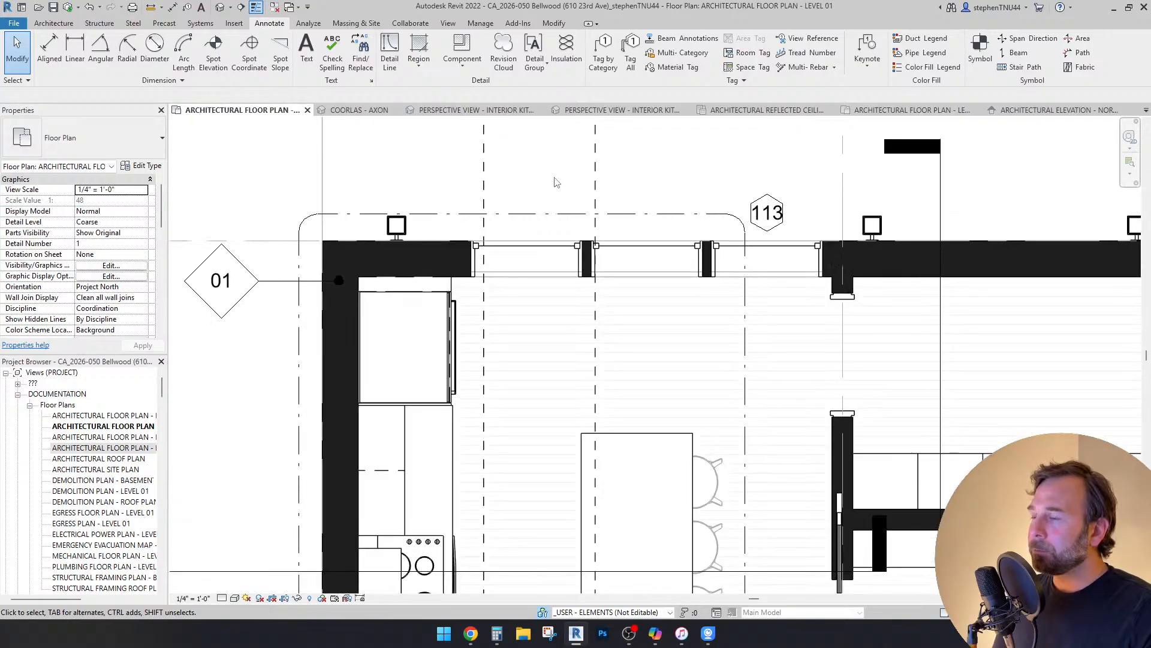
{"action": "middle_click_drag", "start_coordinate": [557, 182], "coordinate": [549, 225]}
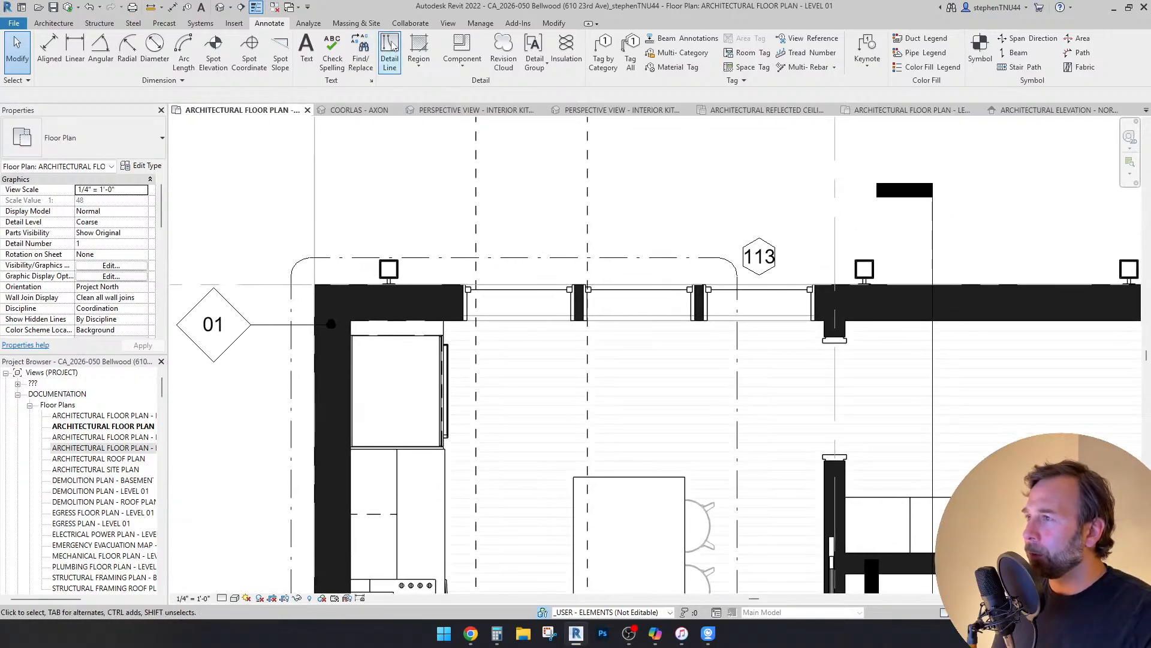
Step: Measure along the north wall from the triple kitchen window group's pantry-side edge to the dashed guide beside the refrigerator using Detail Line
{"action": "left_click", "coordinate": [390, 53]}
{"action": "scroll", "coordinate": [815, 289], "scroll_direction": "up", "scroll_amount": 2}
{"action": "left_click", "coordinate": [816, 287]}
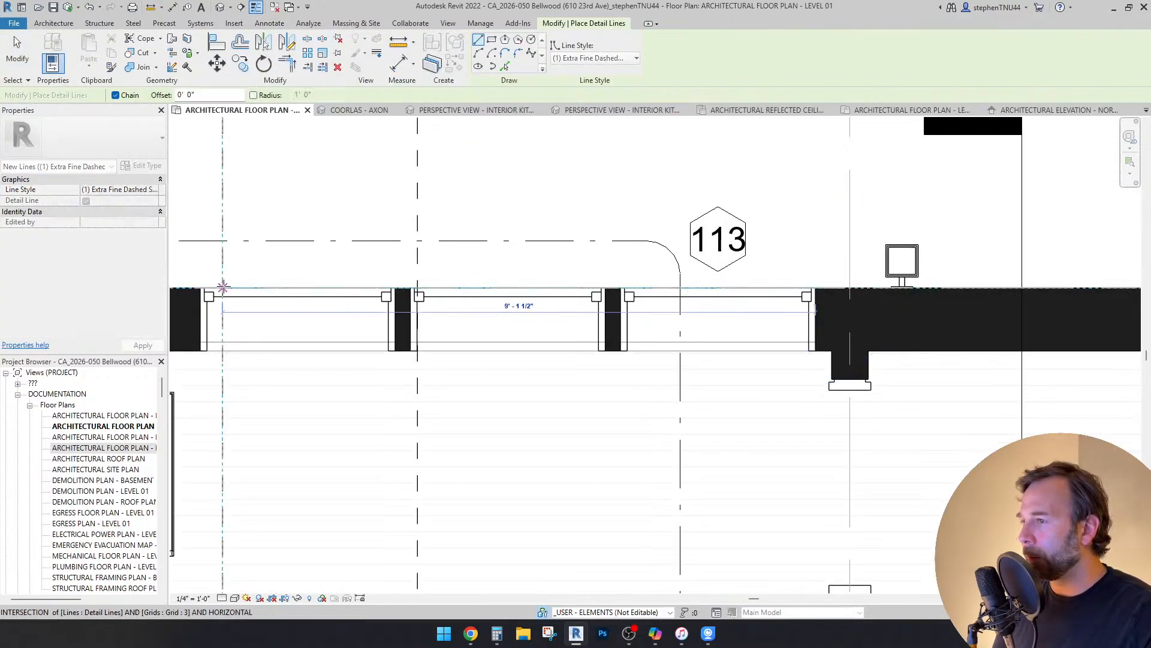
{"action": "left_click", "coordinate": [223, 288]}
{"action": "key", "text": "Escape"}
{"action": "scroll", "coordinate": [367, 218], "scroll_direction": "down", "scroll_amount": 1}
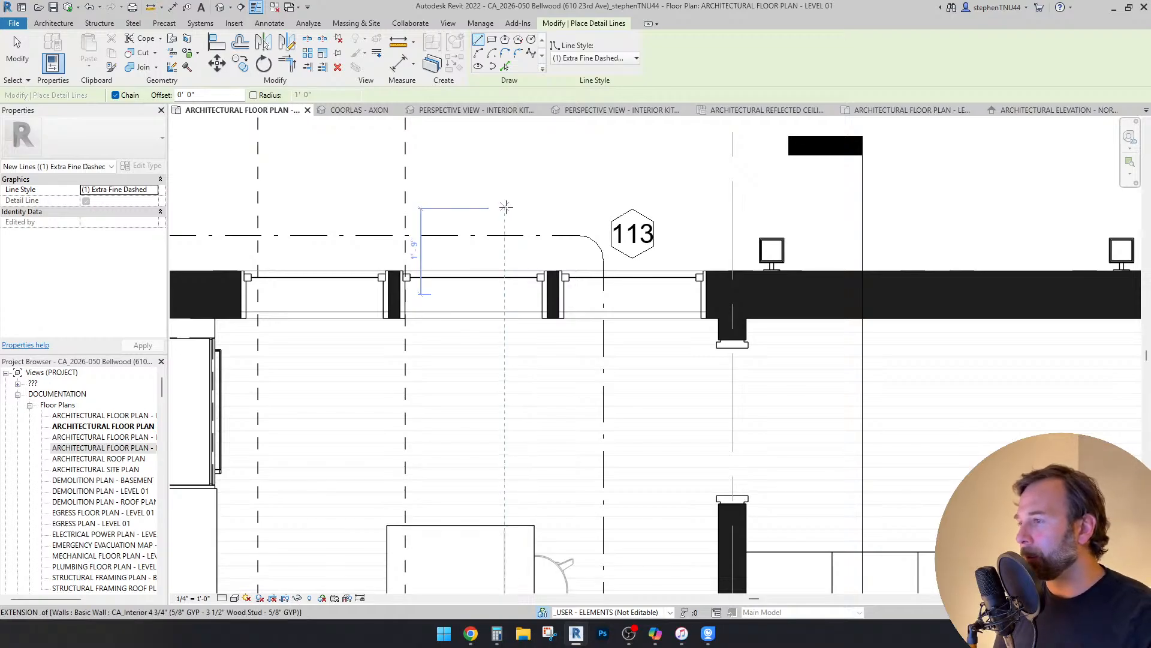
{"action": "scroll", "coordinate": [504, 205], "scroll_direction": "down", "scroll_amount": 3}
{"action": "key", "text": "Escape"}
{"action": "key", "text": "Escape"}
{"action": "key", "text": "Escape"}
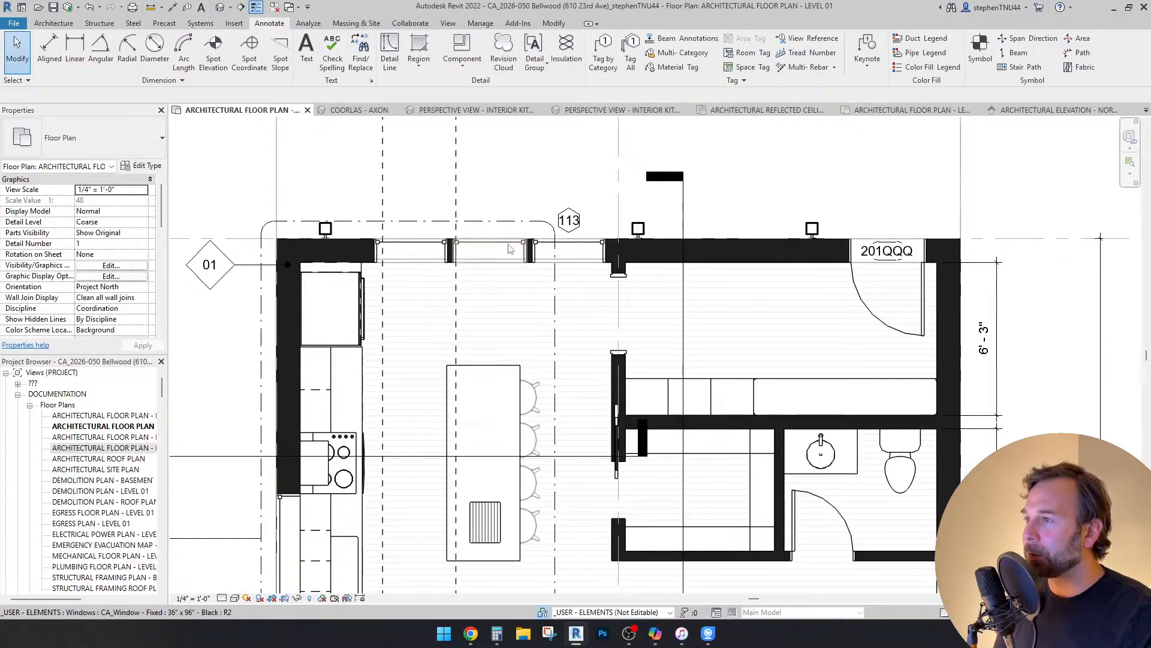
Step: Examine the widths and spacing of the three kitchen windows against the two dashed guides, the island and the adjacent pantry wall
{"action": "middle_click_drag", "start_coordinate": [544, 155], "coordinate": [557, 207]}
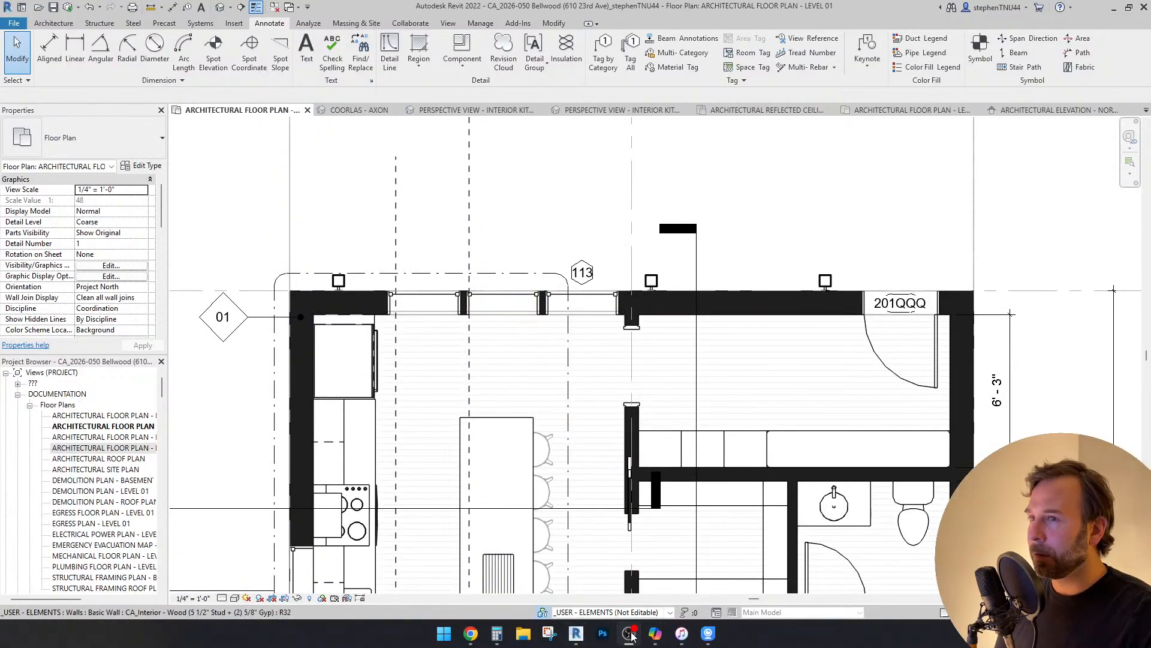
{"action": "scroll", "coordinate": [548, 252], "scroll_direction": "down", "scroll_amount": 3}
{"action": "scroll", "coordinate": [540, 290], "scroll_direction": "up", "scroll_amount": 3}
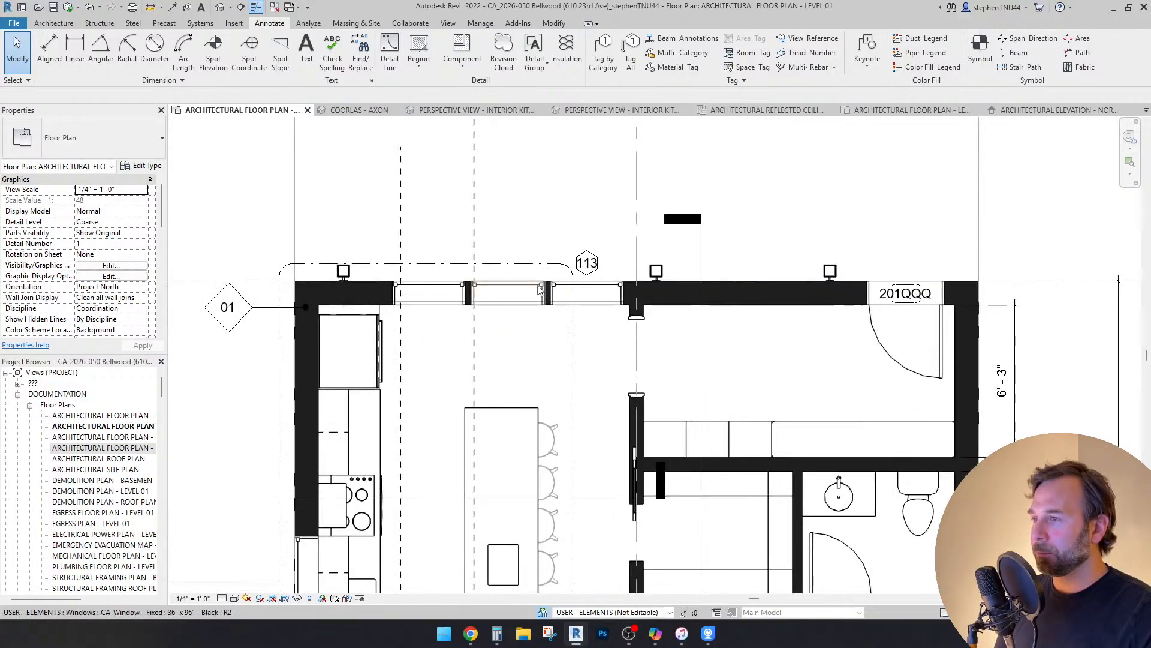
{"action": "scroll", "coordinate": [540, 290], "scroll_direction": "up", "scroll_amount": 2}
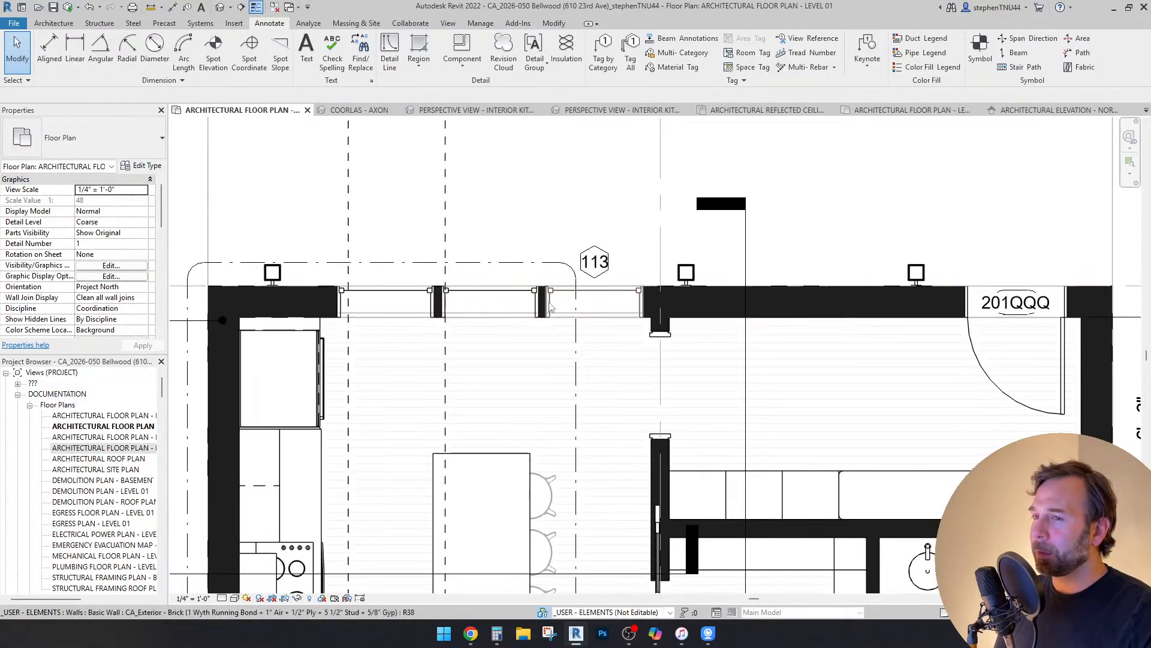
{"action": "scroll", "coordinate": [540, 312], "scroll_direction": "down", "scroll_amount": 3}
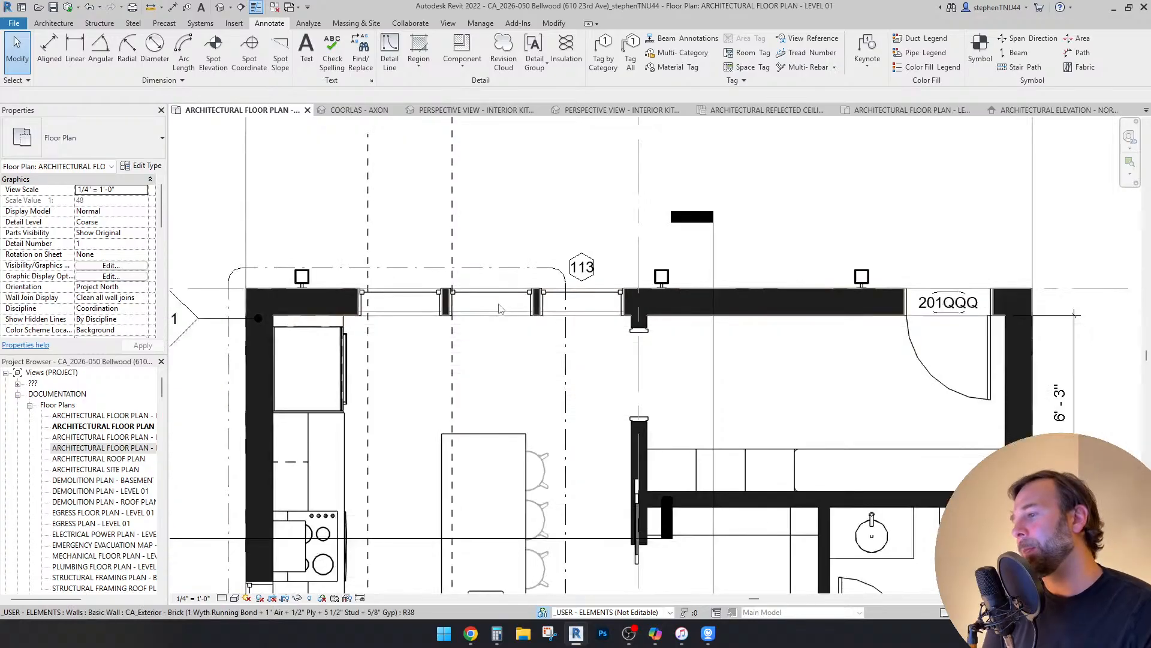
{"action": "scroll", "coordinate": [426, 356], "scroll_direction": "up", "scroll_amount": 2}
{"action": "scroll", "coordinate": [426, 356], "scroll_direction": "up", "scroll_amount": 2}
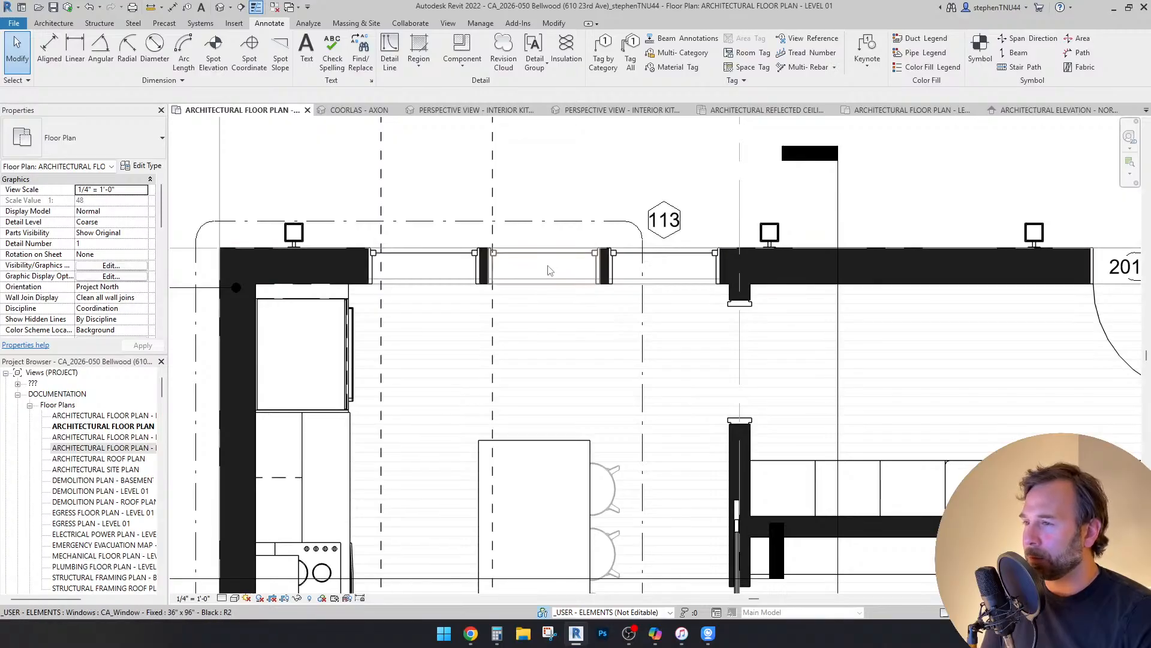
{"action": "scroll", "coordinate": [510, 260], "scroll_direction": "down", "scroll_amount": 2}
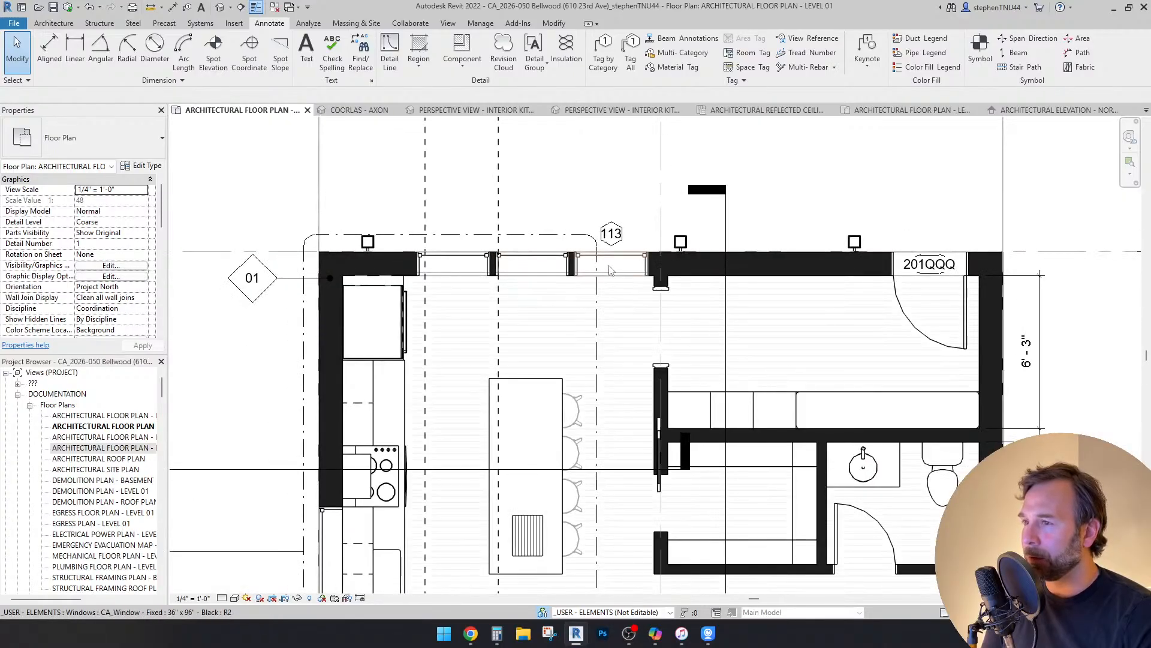
{"action": "scroll", "coordinate": [610, 270], "scroll_direction": "up", "scroll_amount": 2}
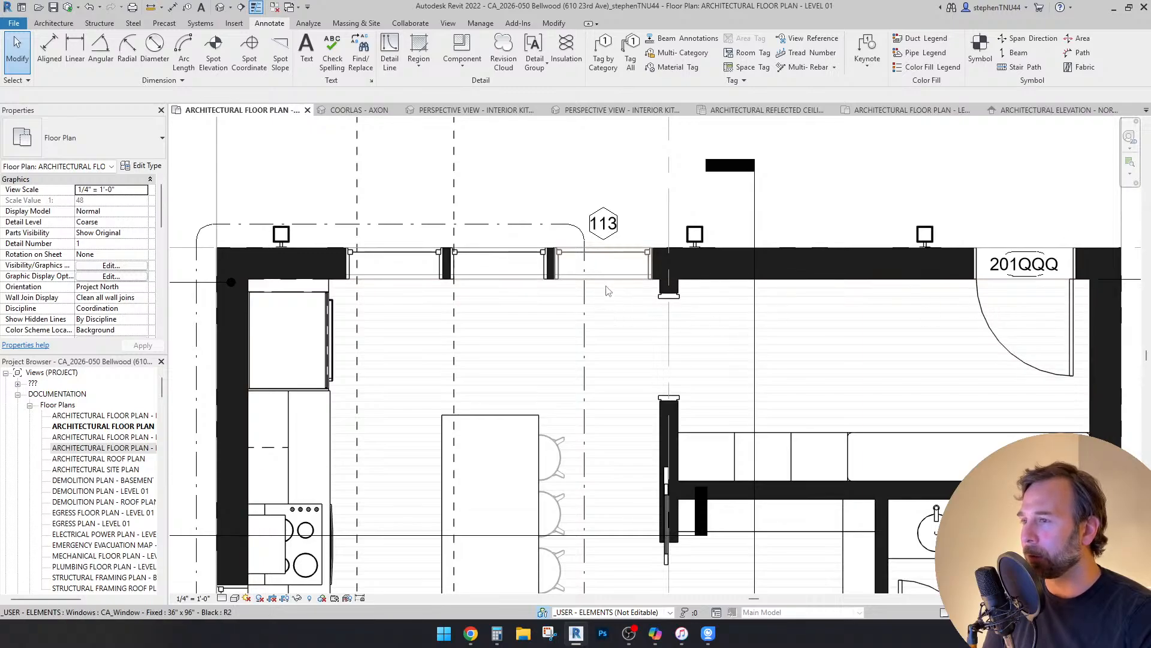
{"action": "scroll", "coordinate": [600, 336], "scroll_direction": "down", "scroll_amount": 3}
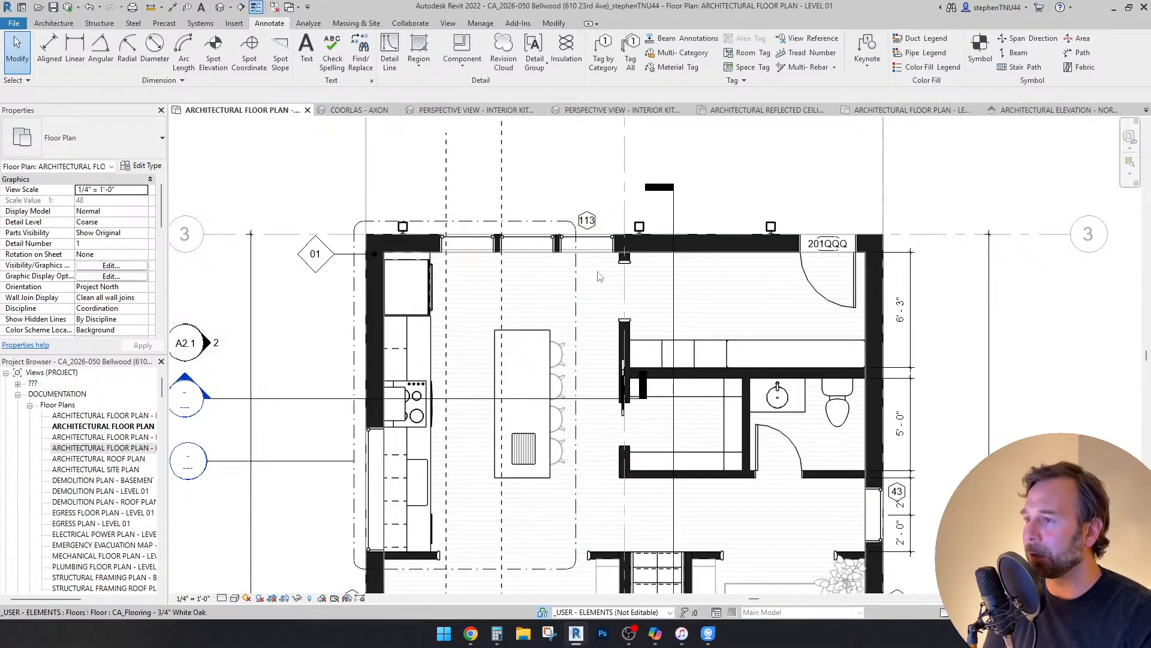
{"action": "scroll", "coordinate": [593, 282], "scroll_direction": "up", "scroll_amount": 2}
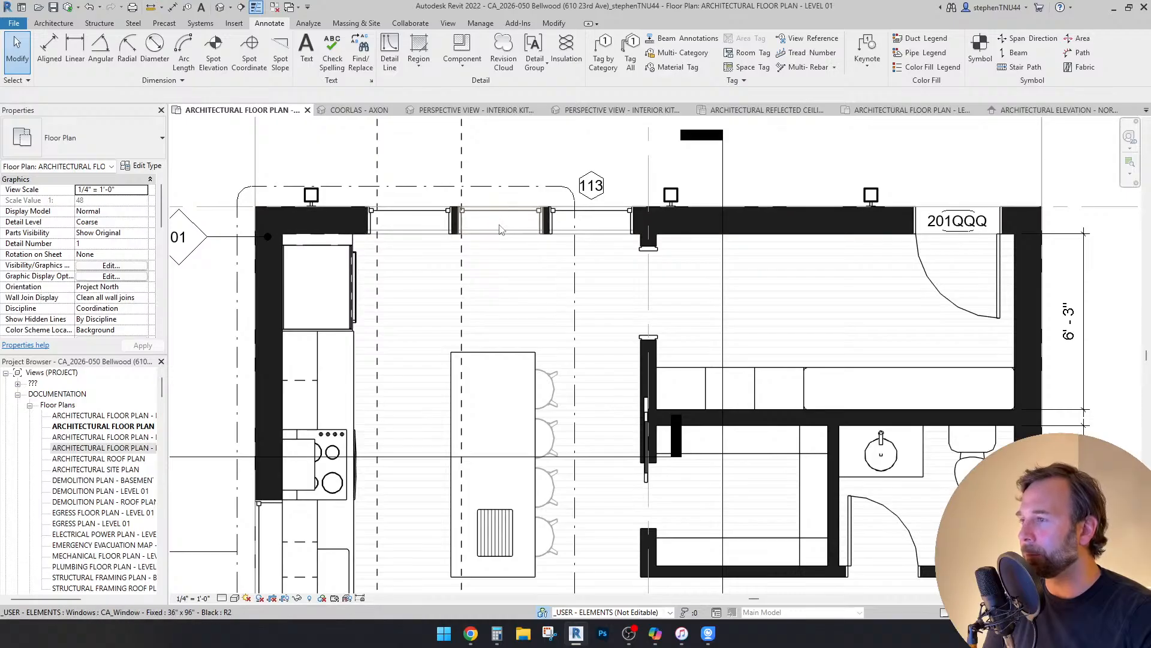
{"action": "middle_click_drag", "start_coordinate": [504, 232], "coordinate": [520, 275]}
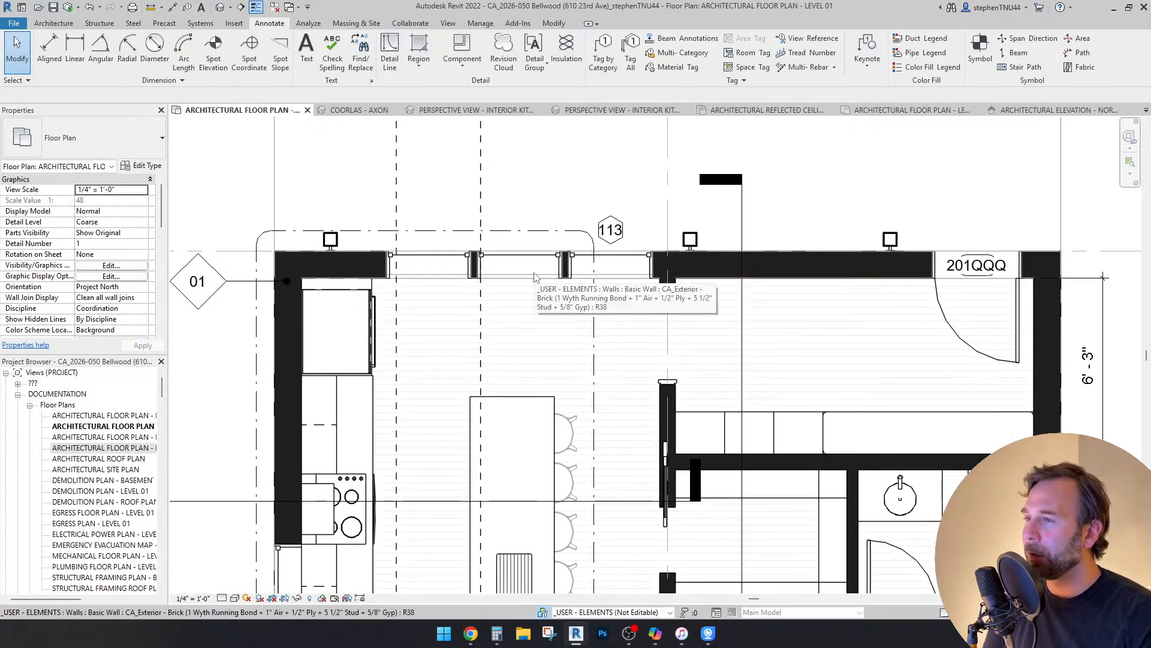
{"action": "scroll", "coordinate": [527, 276], "scroll_direction": "up", "scroll_amount": 2}
{"action": "scroll", "coordinate": [536, 277], "scroll_direction": "up", "scroll_amount": 1}
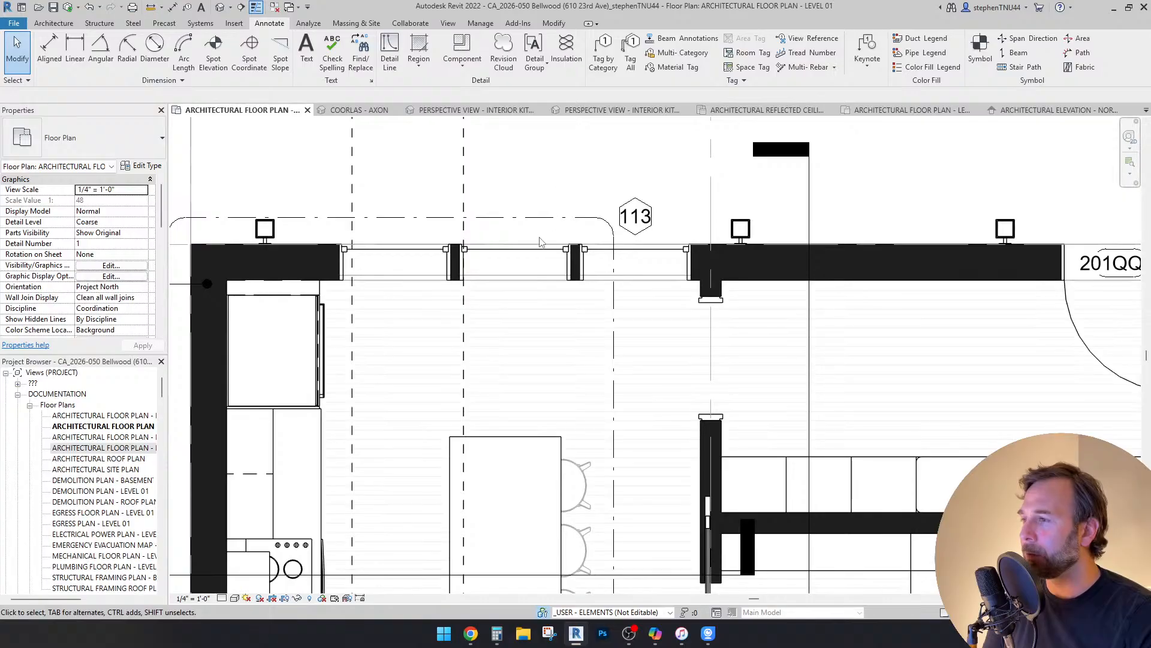
{"action": "scroll", "coordinate": [540, 241], "scroll_direction": "down", "scroll_amount": 1}
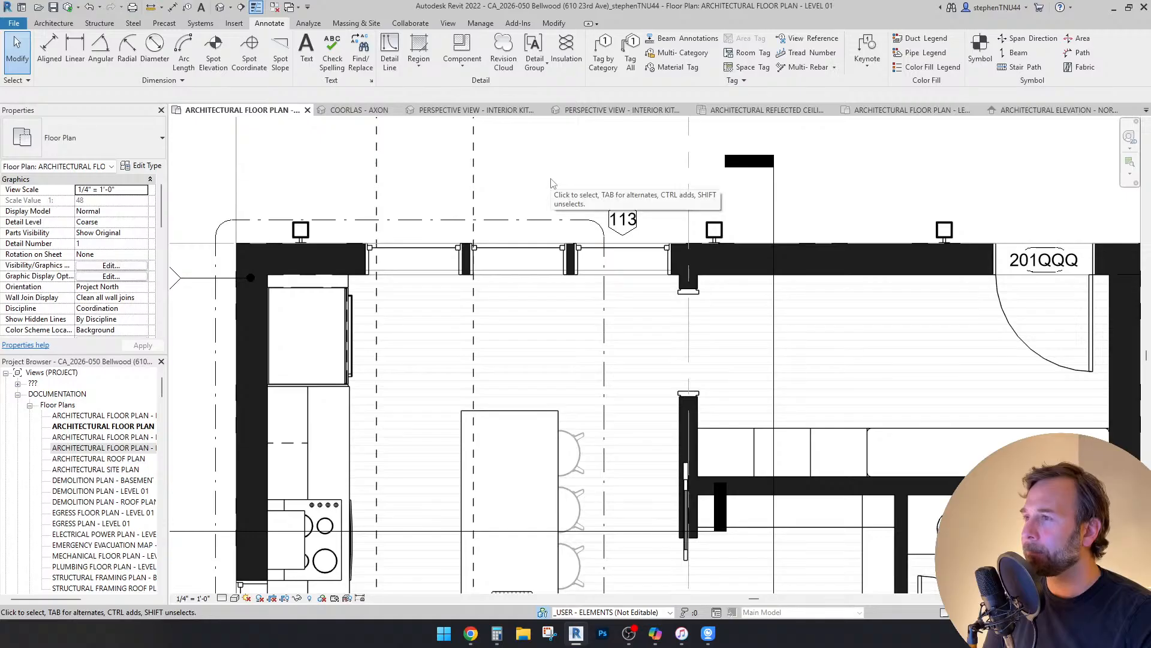
{"action": "middle_click_drag", "start_coordinate": [425, 252], "coordinate": [430, 266]}
{"action": "left_click", "coordinate": [431, 271]}
{"action": "key", "text": "Escape"}
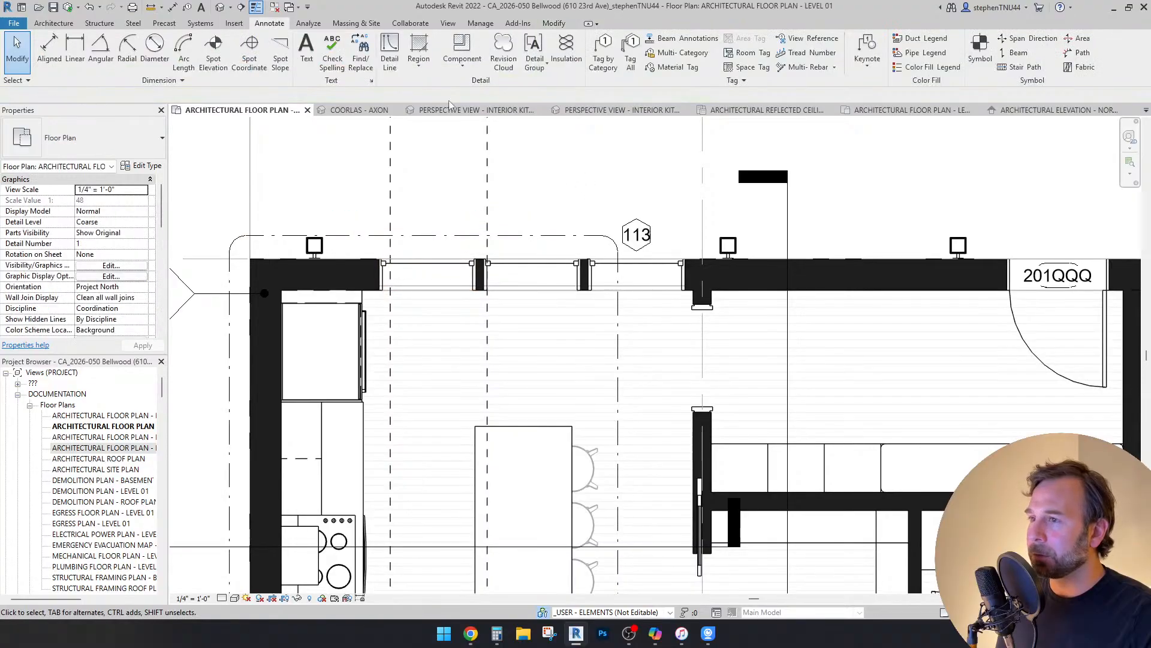
Step: Draw a dashed outline outward from the window group's pantry-side corner, 9' parallel to the north wall toward the refrigerator, and back into the kitchen
{"action": "left_click", "coordinate": [391, 53]}
{"action": "scroll", "coordinate": [674, 267], "scroll_direction": "up", "scroll_amount": 2}
{"action": "left_click", "coordinate": [683, 260]}
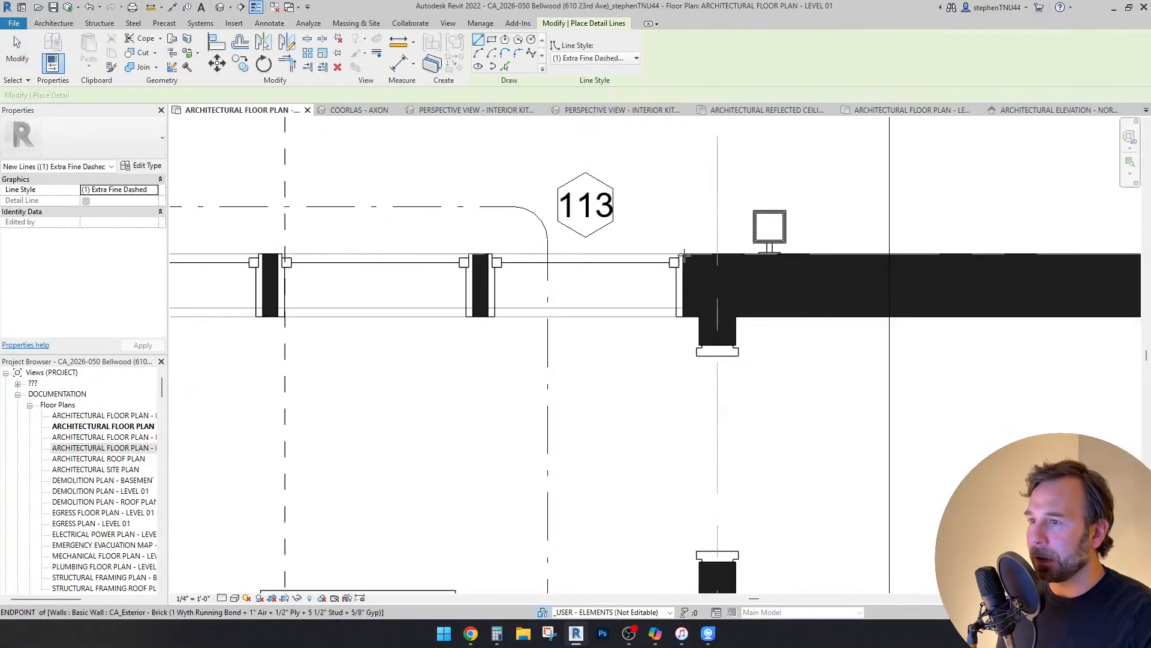
{"action": "scroll", "coordinate": [683, 260], "scroll_direction": "down", "scroll_amount": 2}
{"action": "left_click", "coordinate": [684, 183]}
{"action": "type", "text": "9'"}
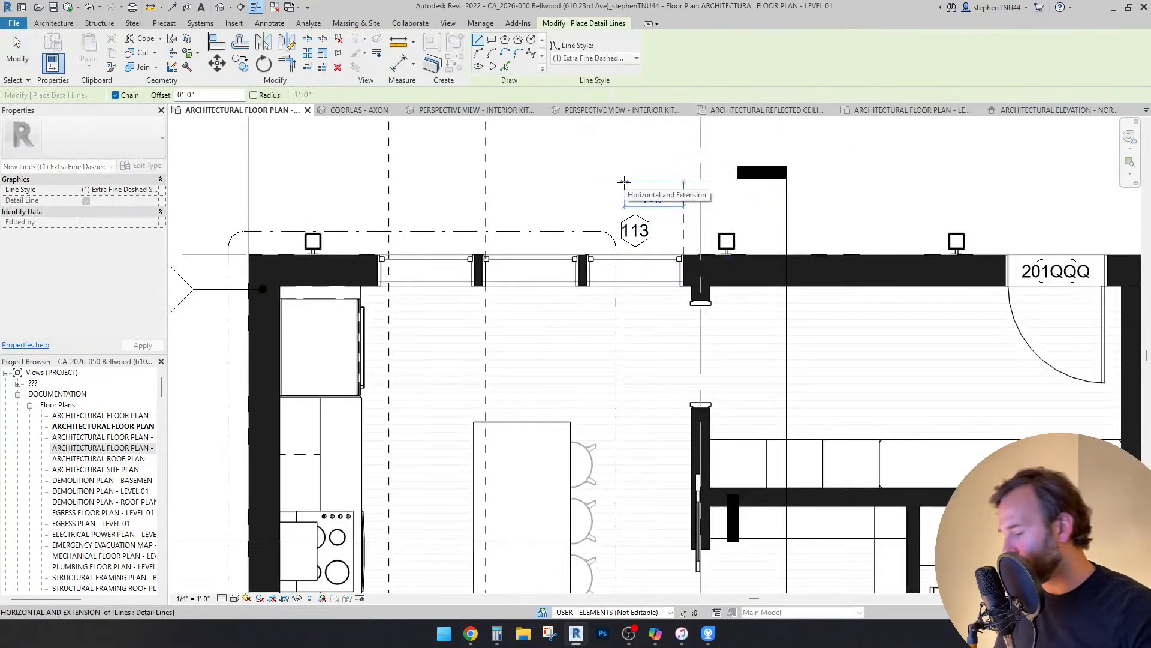
{"action": "key", "text": "Return"}
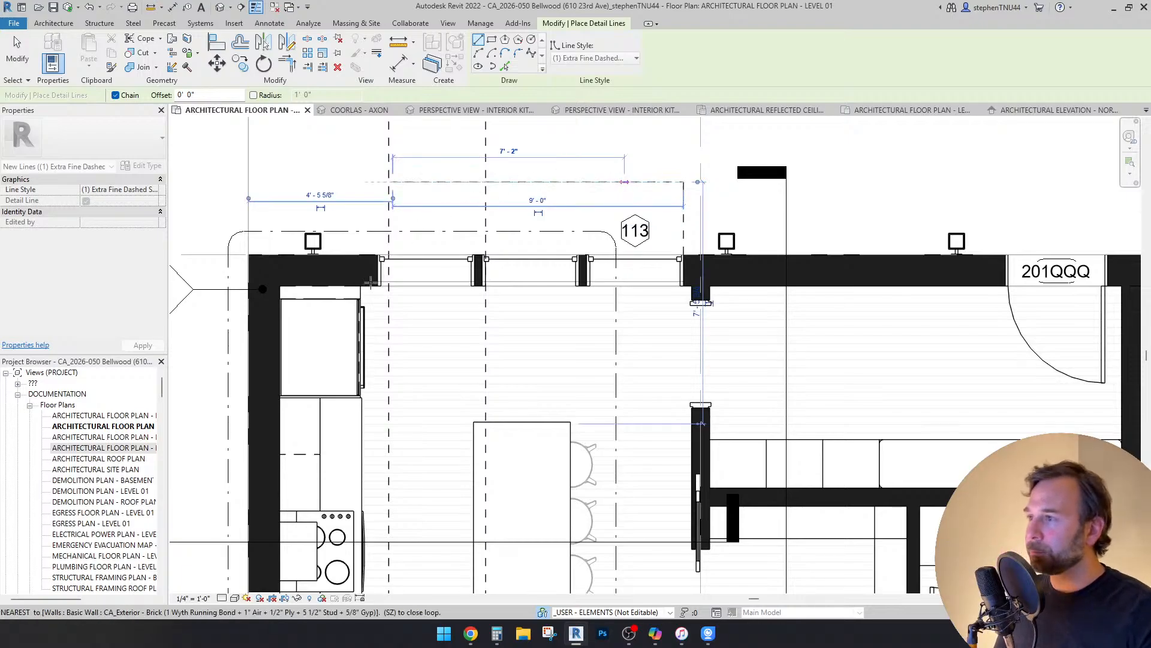
{"action": "left_click", "coordinate": [392, 343]}
{"action": "key", "text": "Escape"}
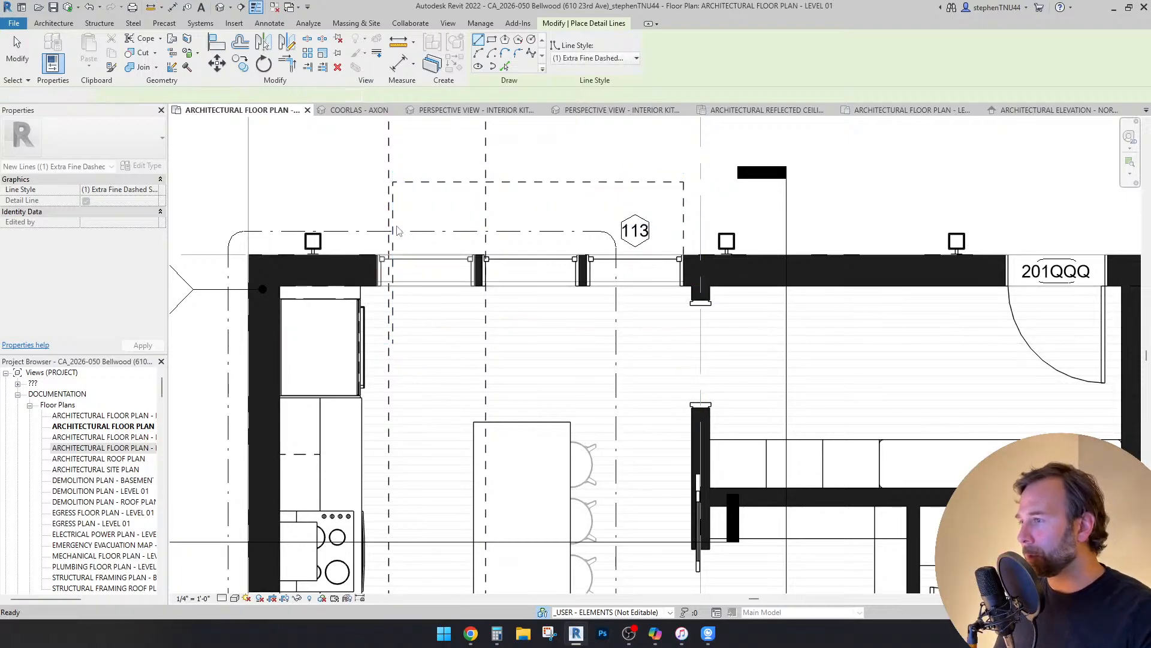
{"action": "key", "text": "Escape"}
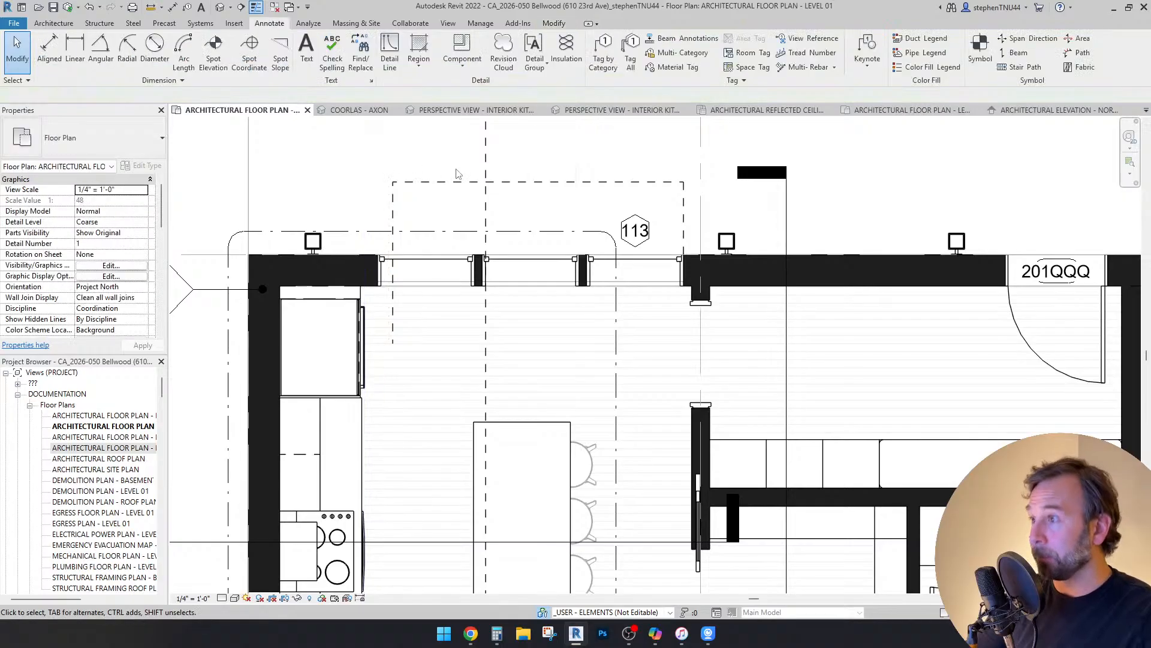
Step: Delete the two long vertical dashed guide lines running through the living room and kitchen
{"action": "left_click", "coordinate": [568, 155]}
{"action": "scroll", "coordinate": [564, 159], "scroll_direction": "down", "scroll_amount": 5}
{"action": "key", "text": "Escape"}
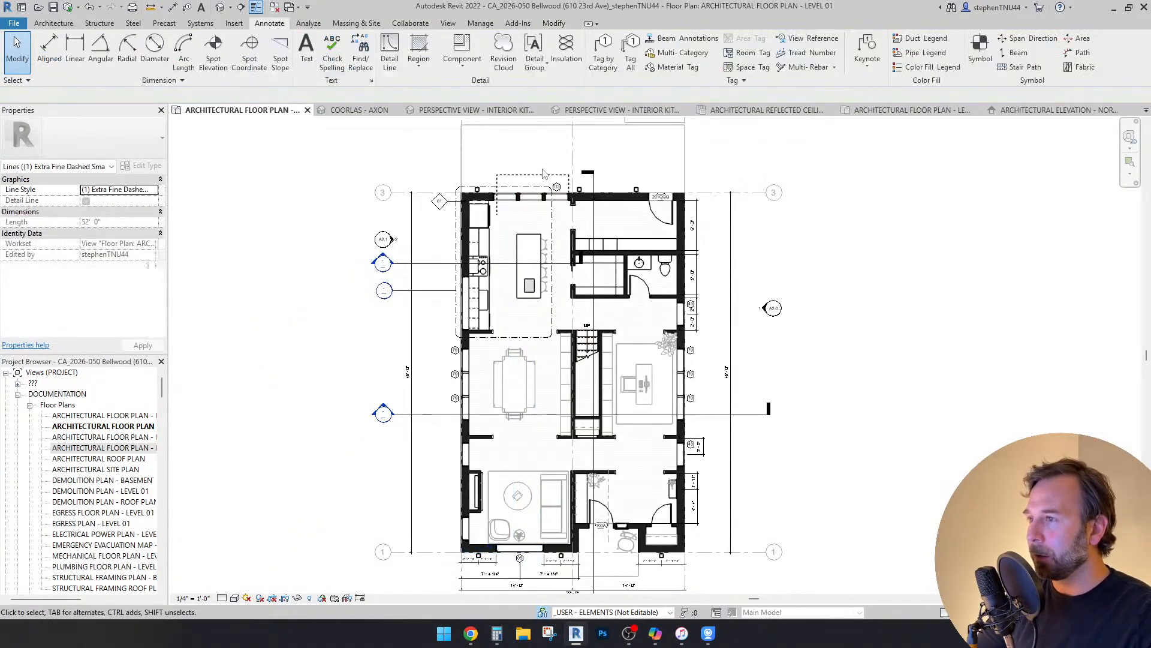
Step: Delete the refrigerator-side and middle 36" x 96" windows from the kitchen's north wall
{"action": "scroll", "coordinate": [539, 174], "scroll_direction": "up", "scroll_amount": 5}
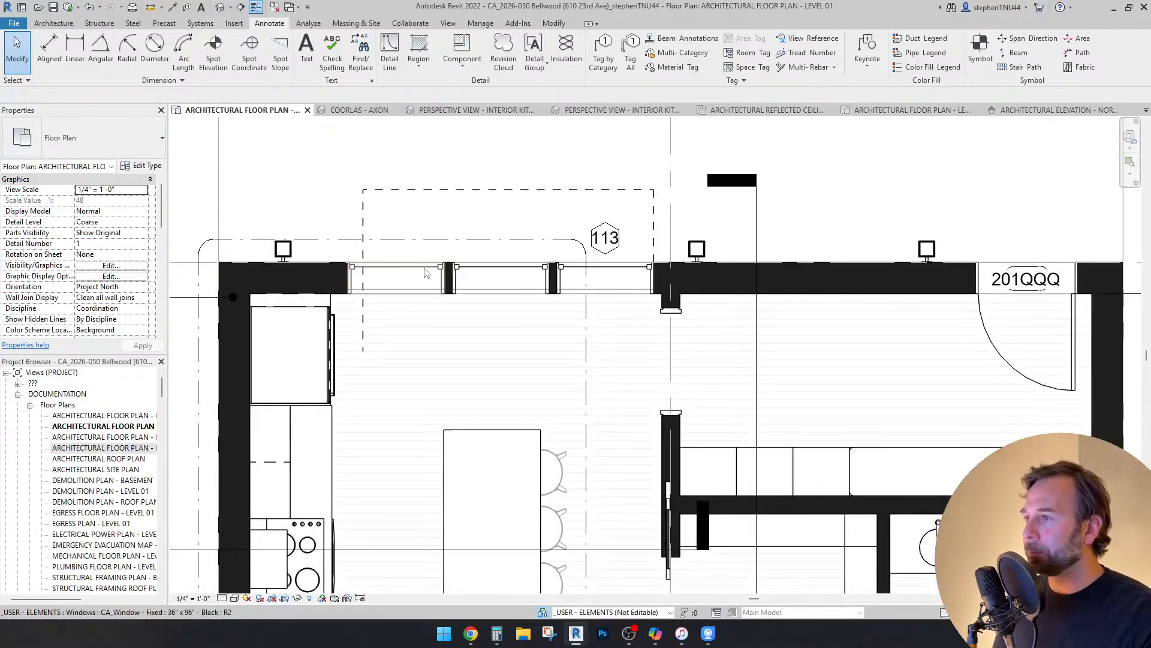
{"action": "left_click", "coordinate": [425, 273]}
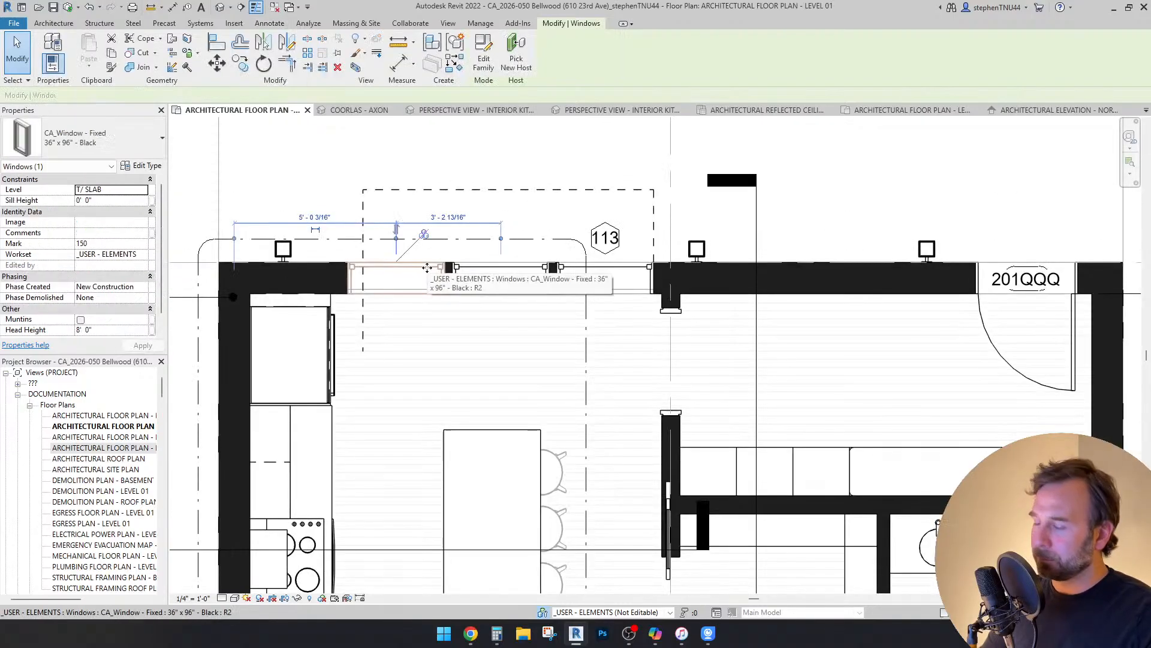
{"action": "key", "text": "Delete"}
{"action": "left_click", "coordinate": [488, 273]}
{"action": "key", "text": "Delete"}
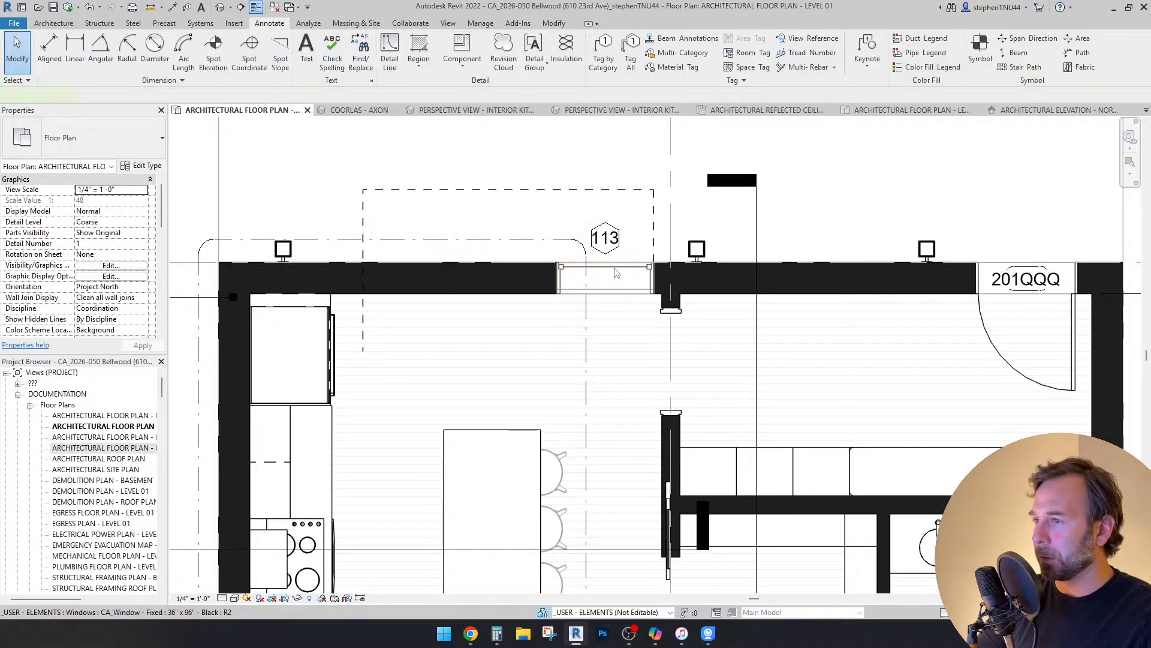
Step: Delete the remaining 36" x 96" kitchen window and draw a CA_Storefront Generic 2x4.5 curtain wall in the north wall across the dashed outline's width
{"action": "scroll", "coordinate": [537, 245], "scroll_direction": "down", "scroll_amount": 2}
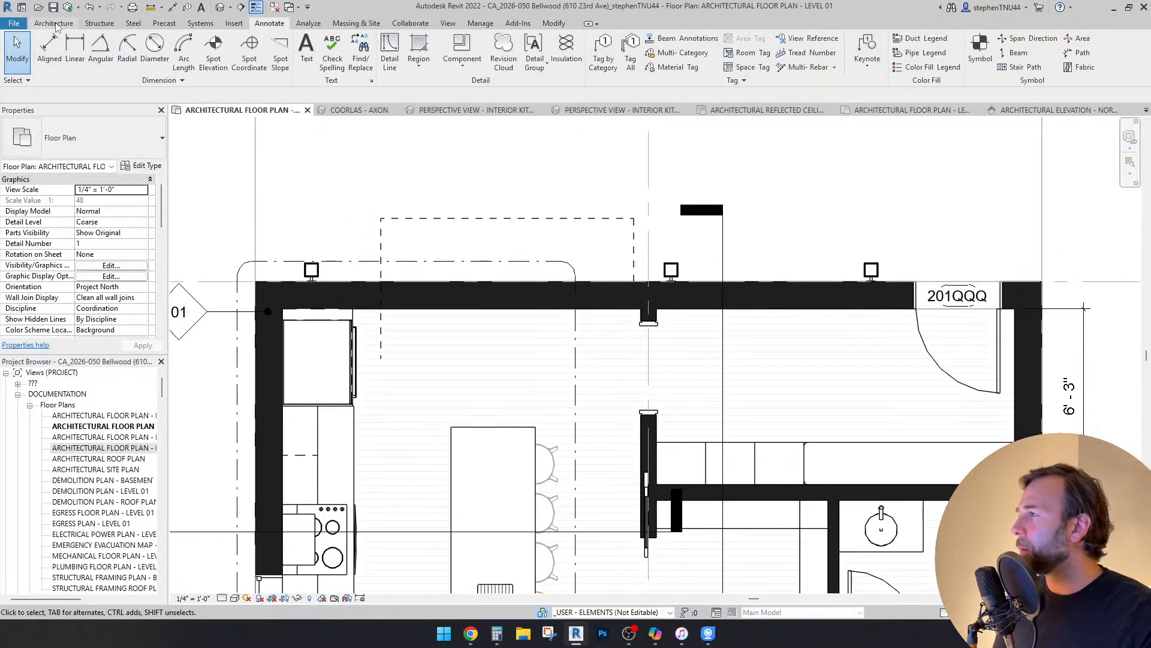
{"action": "left_click", "coordinate": [53, 23]}
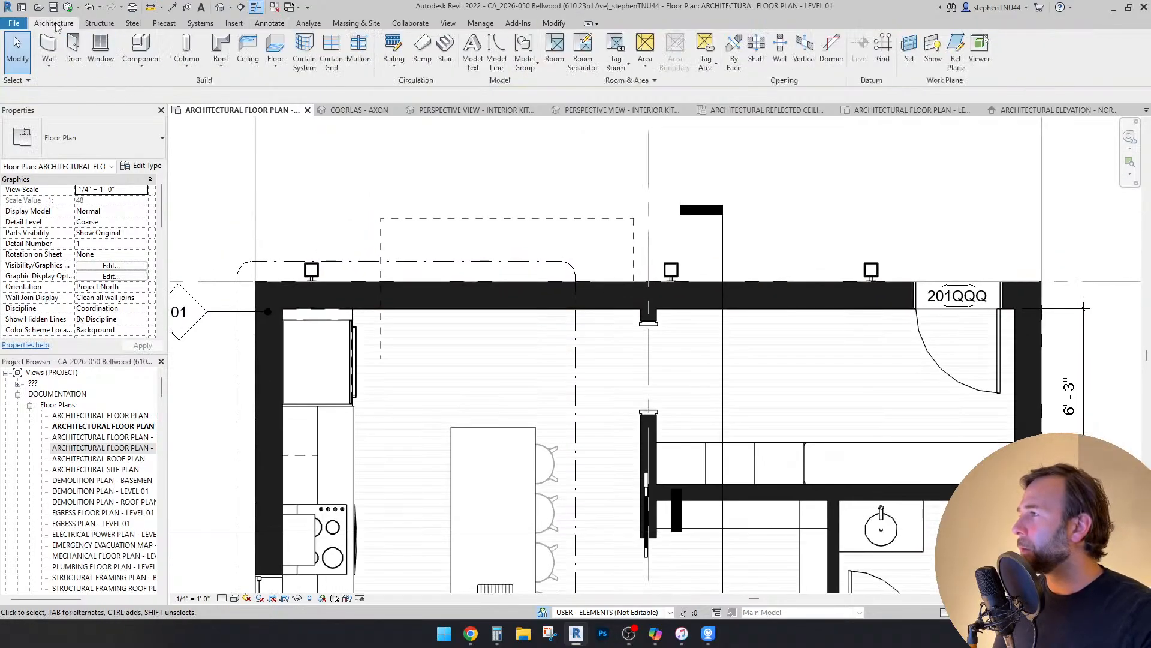
{"action": "left_click", "coordinate": [55, 70]}
{"action": "left_click", "coordinate": [100, 90]}
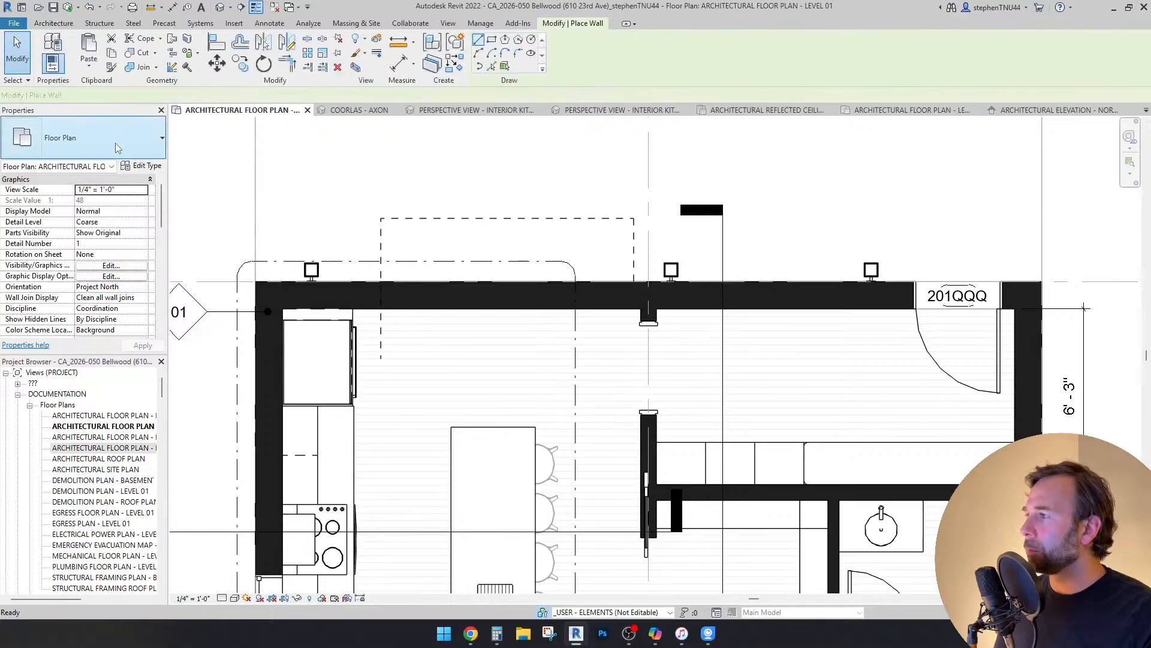
{"action": "left_click", "coordinate": [157, 141]}
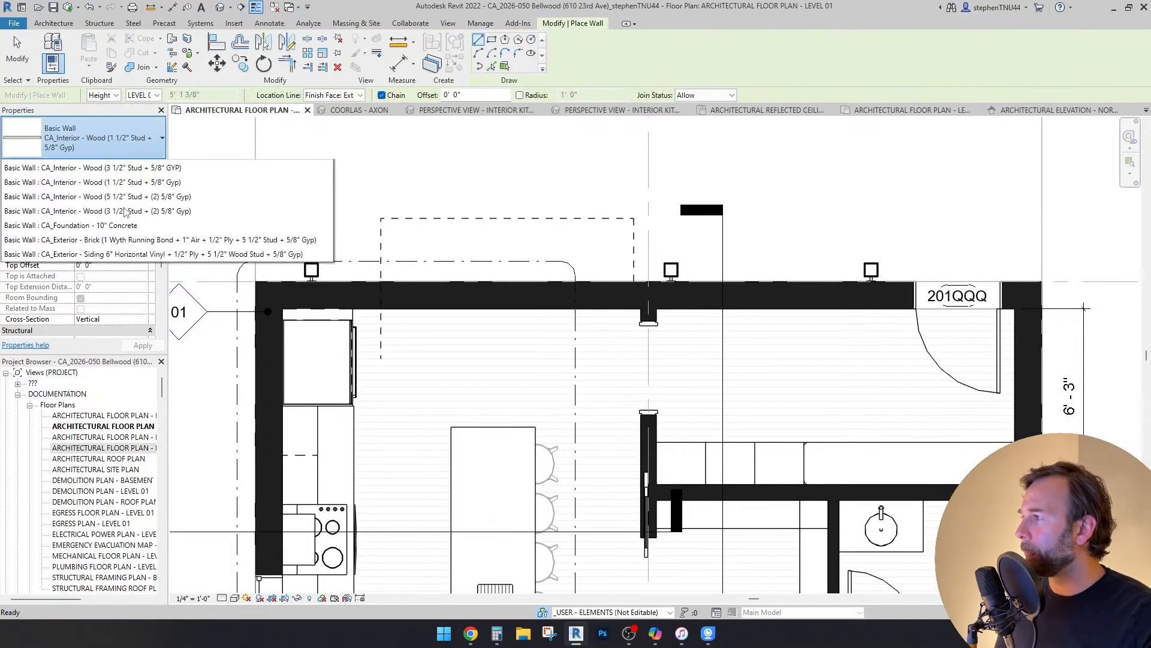
{"action": "scroll", "coordinate": [144, 282], "scroll_direction": "down", "scroll_amount": 2}
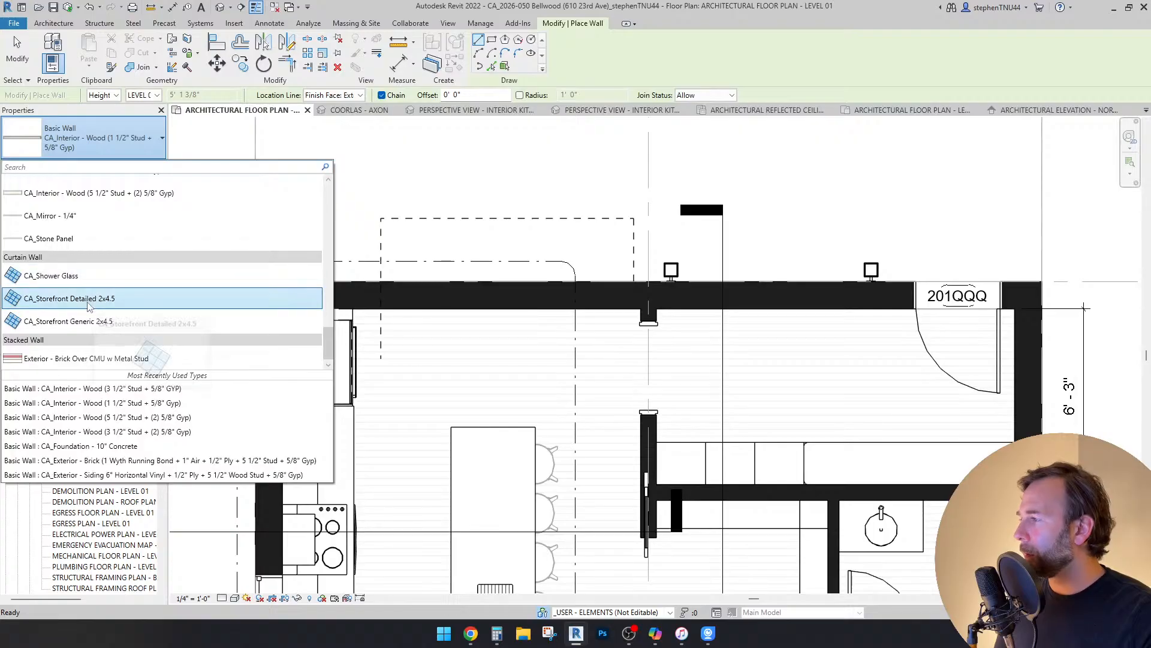
{"action": "left_click", "coordinate": [137, 323]}
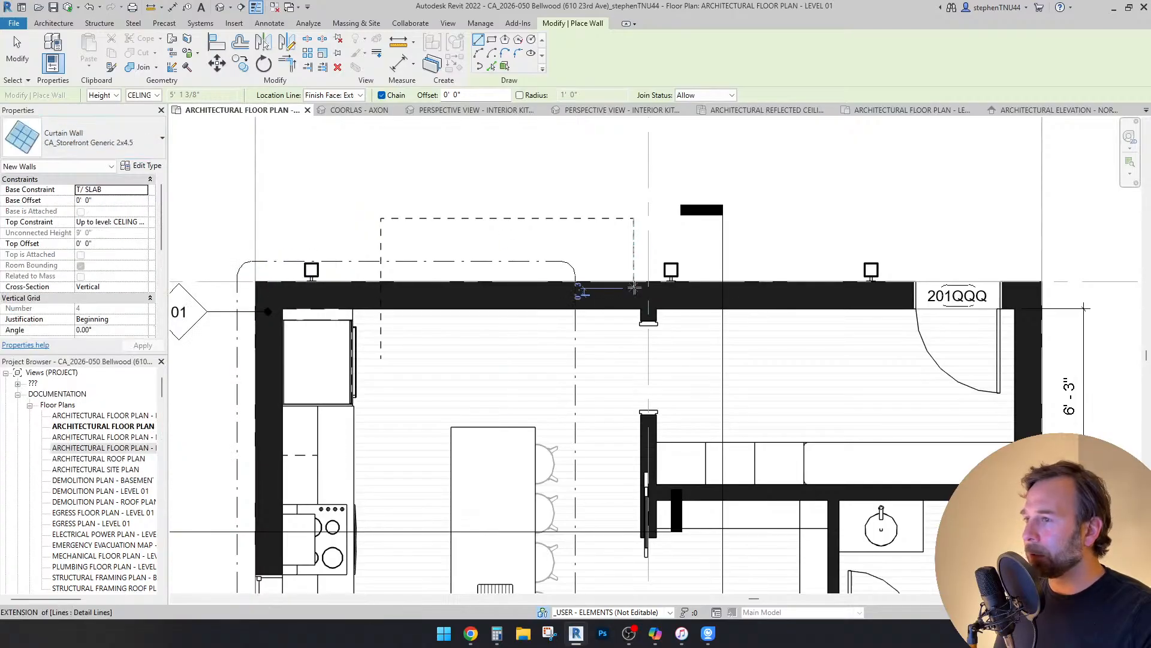
{"action": "scroll", "coordinate": [633, 279], "scroll_direction": "up", "scroll_amount": 2}
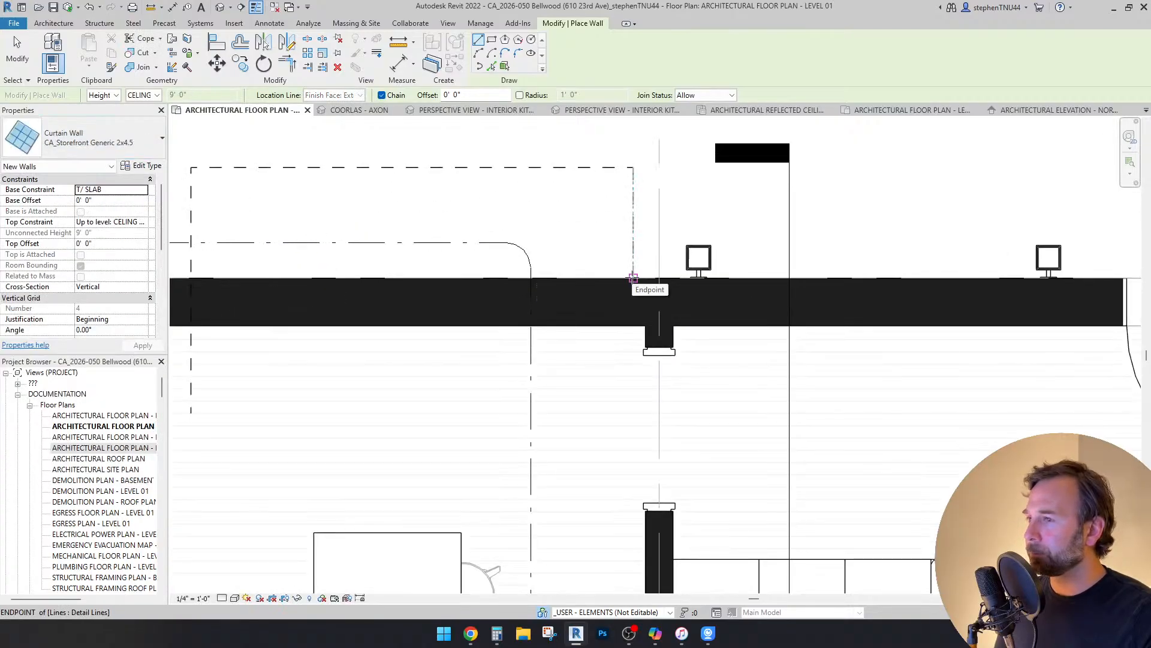
{"action": "left_click", "coordinate": [633, 302]}
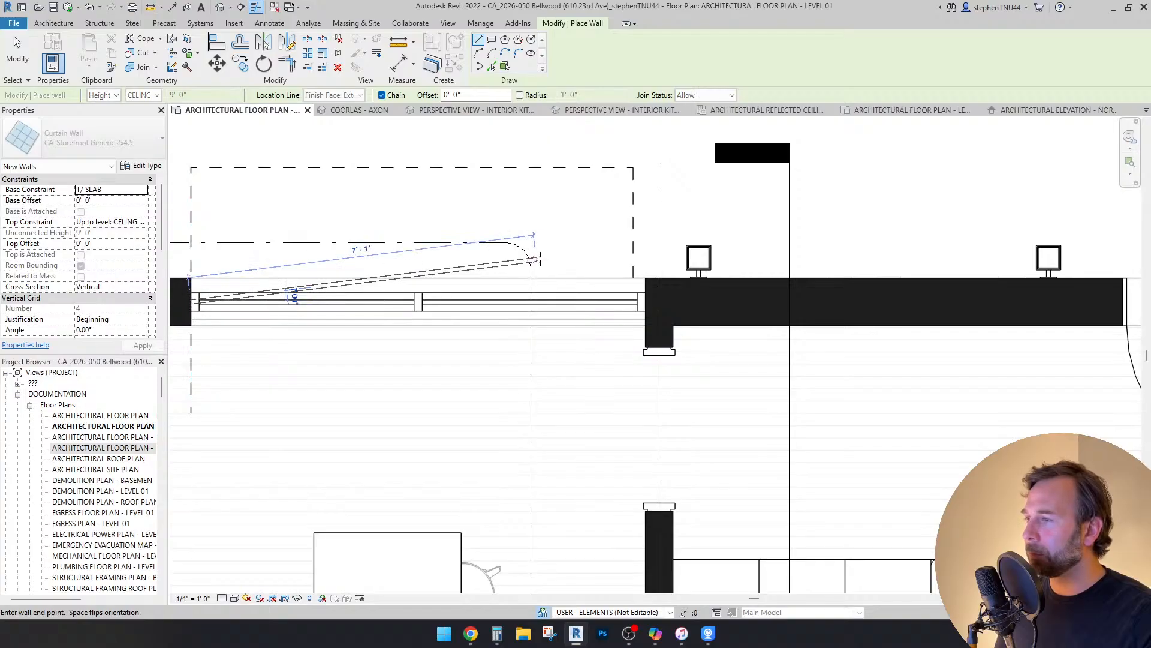
{"action": "key", "text": "Escape"}
{"action": "key", "text": "Escape"}
{"action": "scroll", "coordinate": [539, 257], "scroll_direction": "down", "scroll_amount": 1}
{"action": "scroll", "coordinate": [538, 258], "scroll_direction": "down", "scroll_amount": 1}
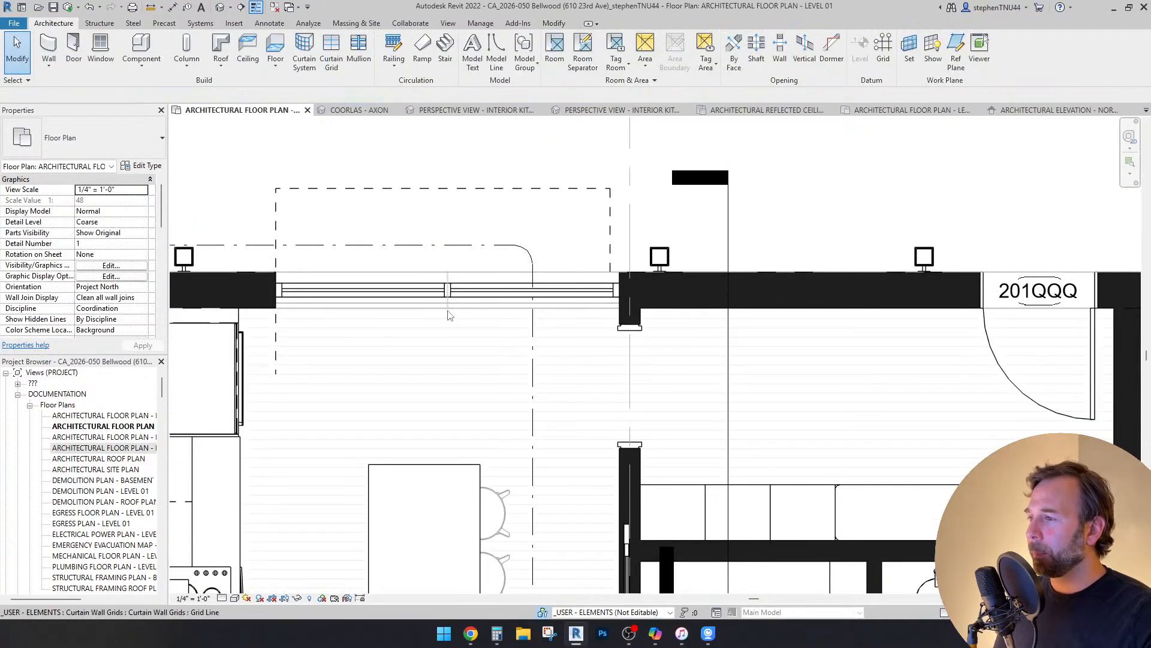
Step: Duplicate the kitchen curtain wall's type under the name CA_Storefront Generic 2x4.5 (Door Package)
{"action": "left_click", "coordinate": [464, 297]}
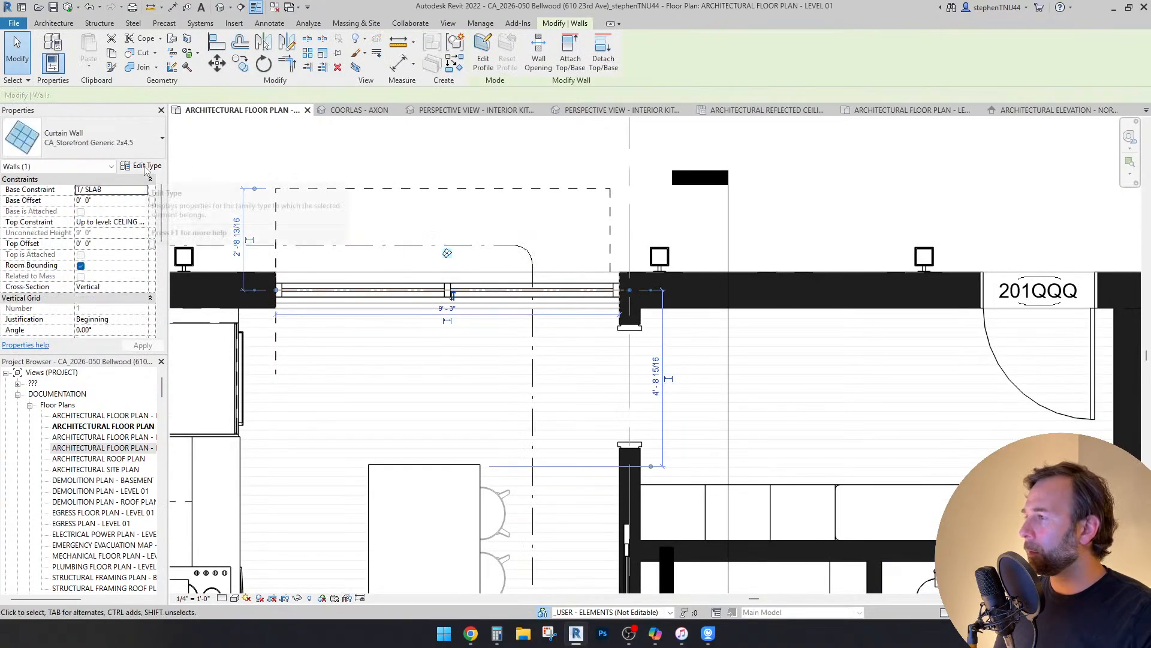
{"action": "left_click", "coordinate": [141, 165]}
{"action": "left_click", "coordinate": [533, 188]}
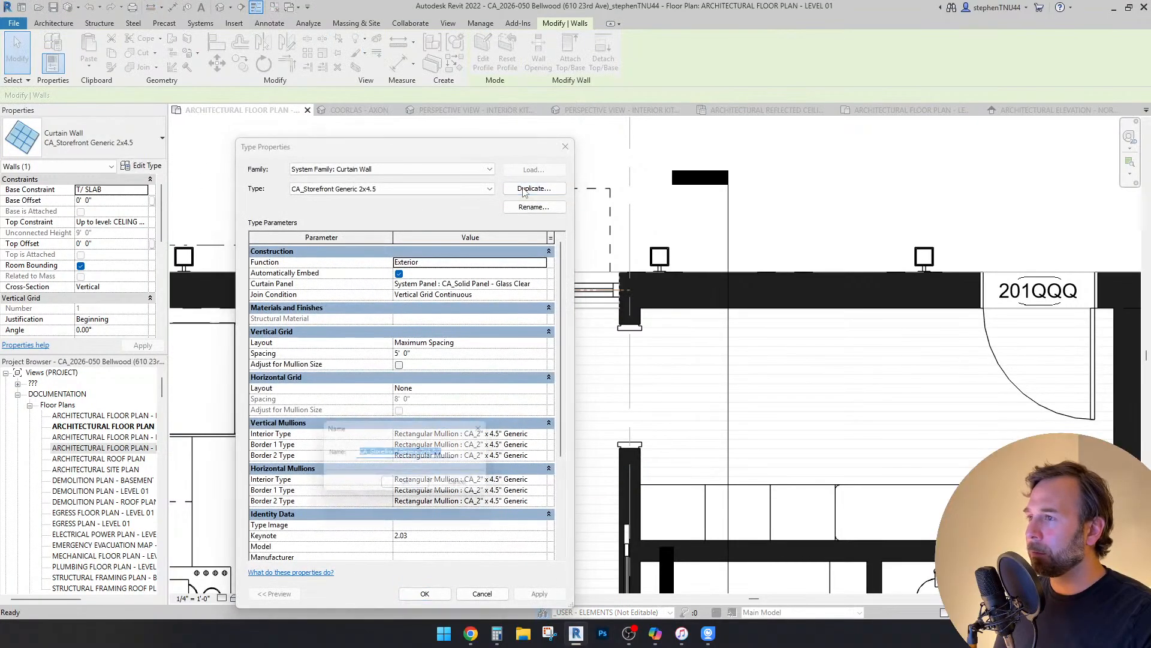
{"action": "left_click", "coordinate": [454, 452]}
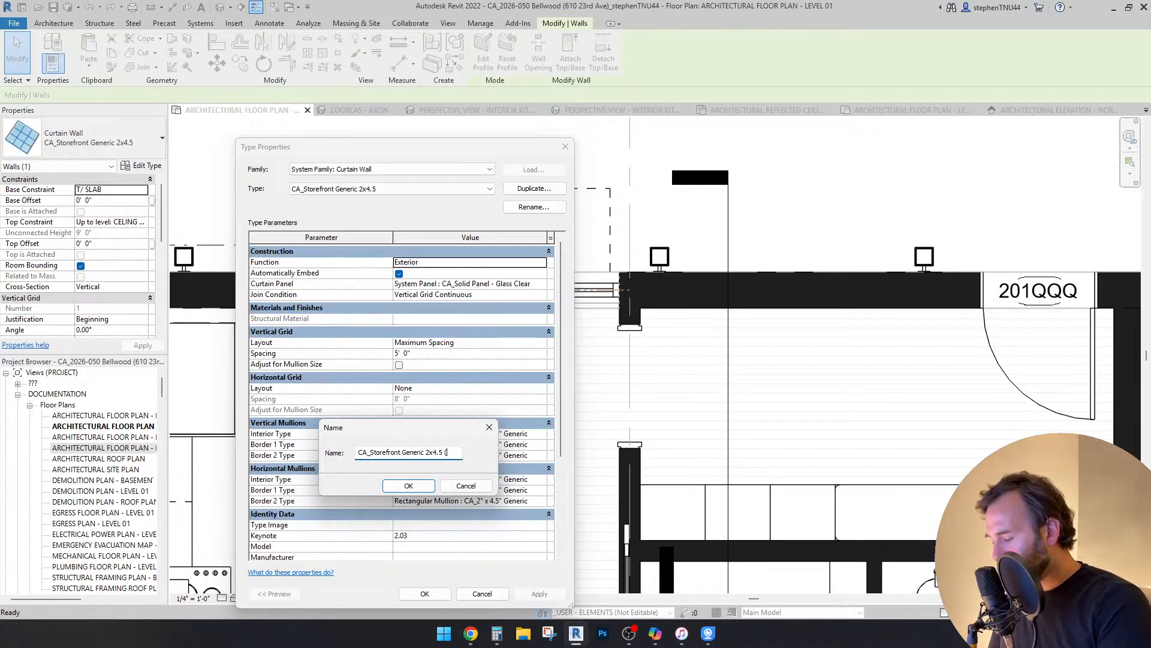
{"action": "type", "text": "or Package"}
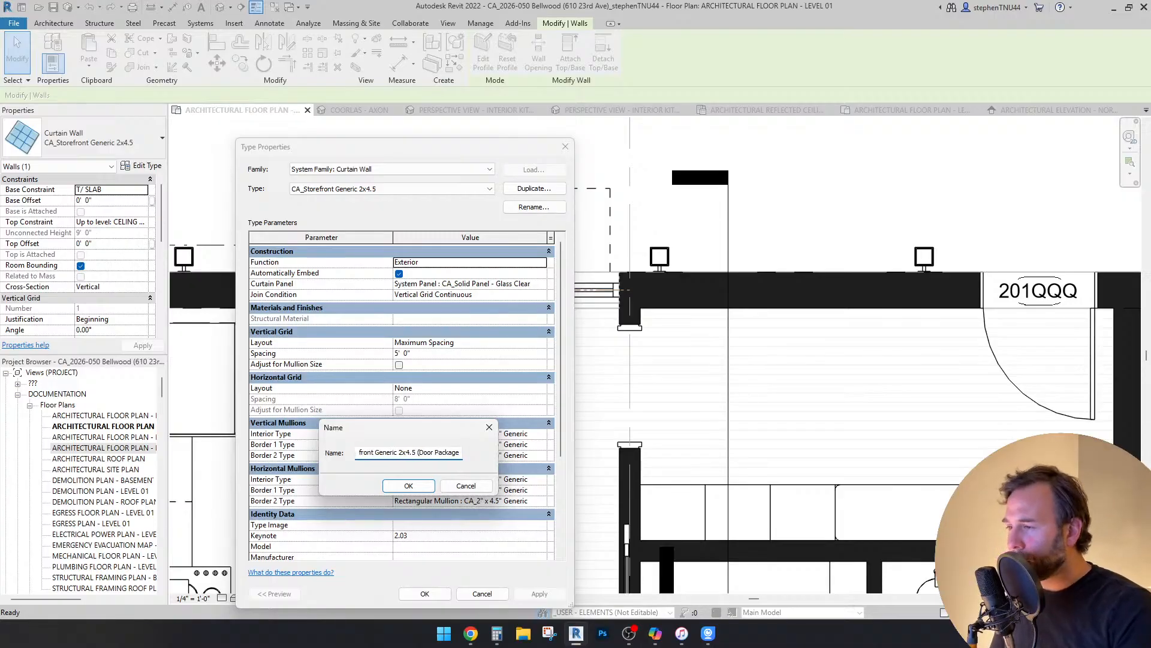
{"action": "type", "text": ")"}
{"action": "key", "text": "Return"}
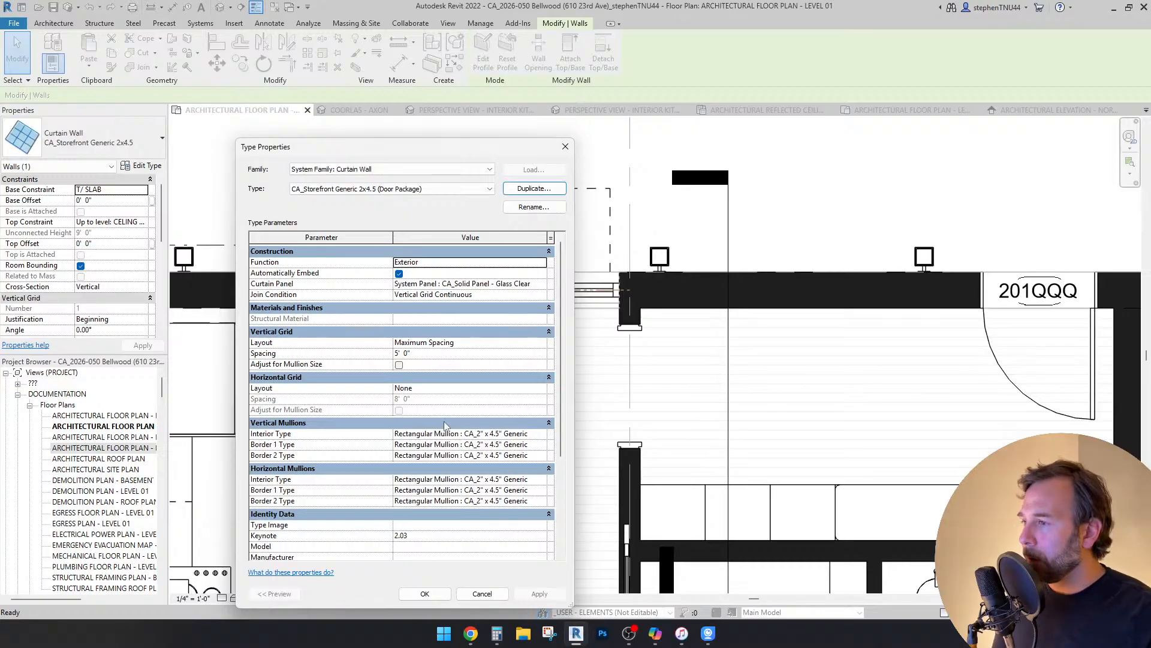
Step: Set the Door Package type's vertical grid spacing to 3'6" and apply the type change
{"action": "left_click", "coordinate": [458, 356]}
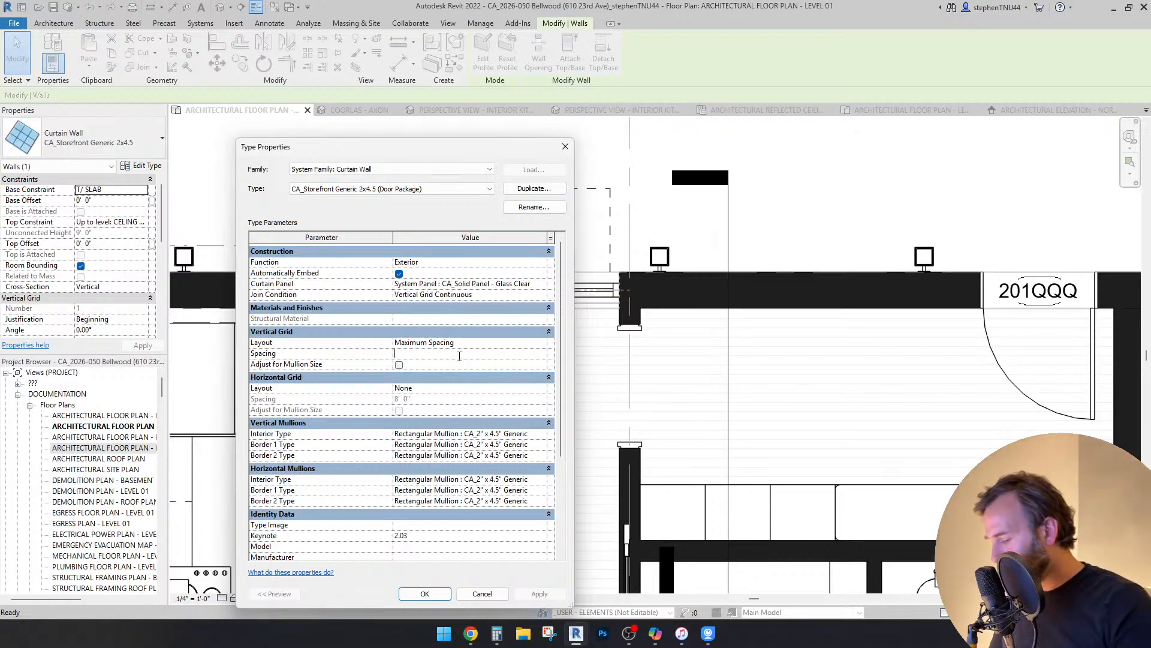
{"action": "type", "text": "3'6"}
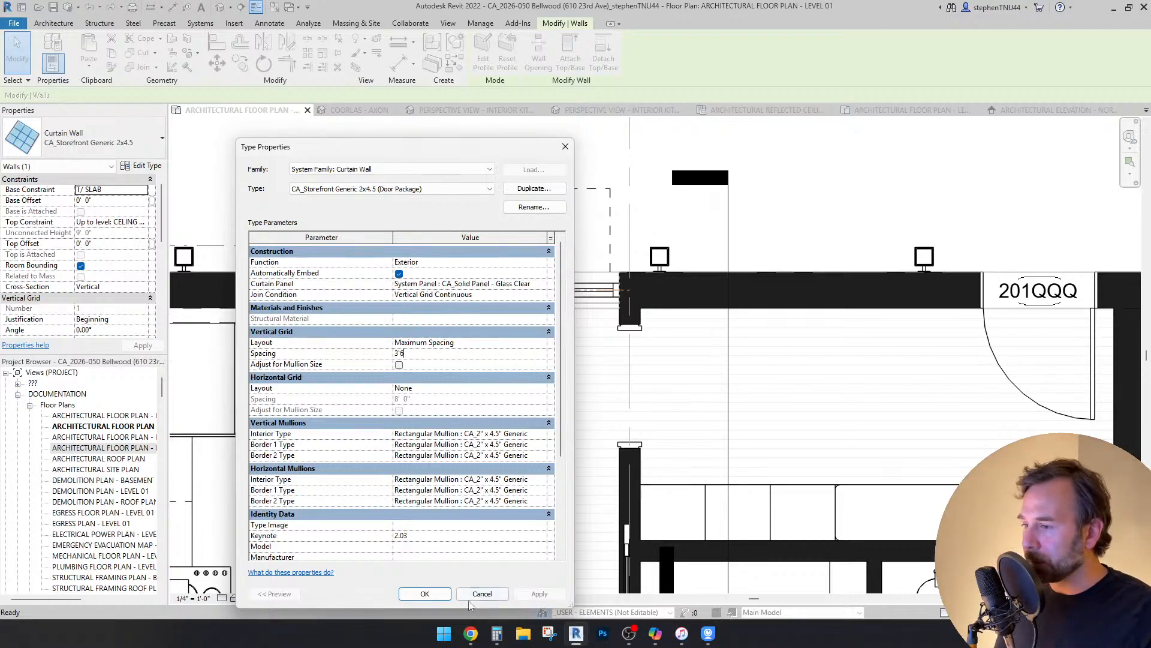
{"action": "left_click", "coordinate": [425, 593]}
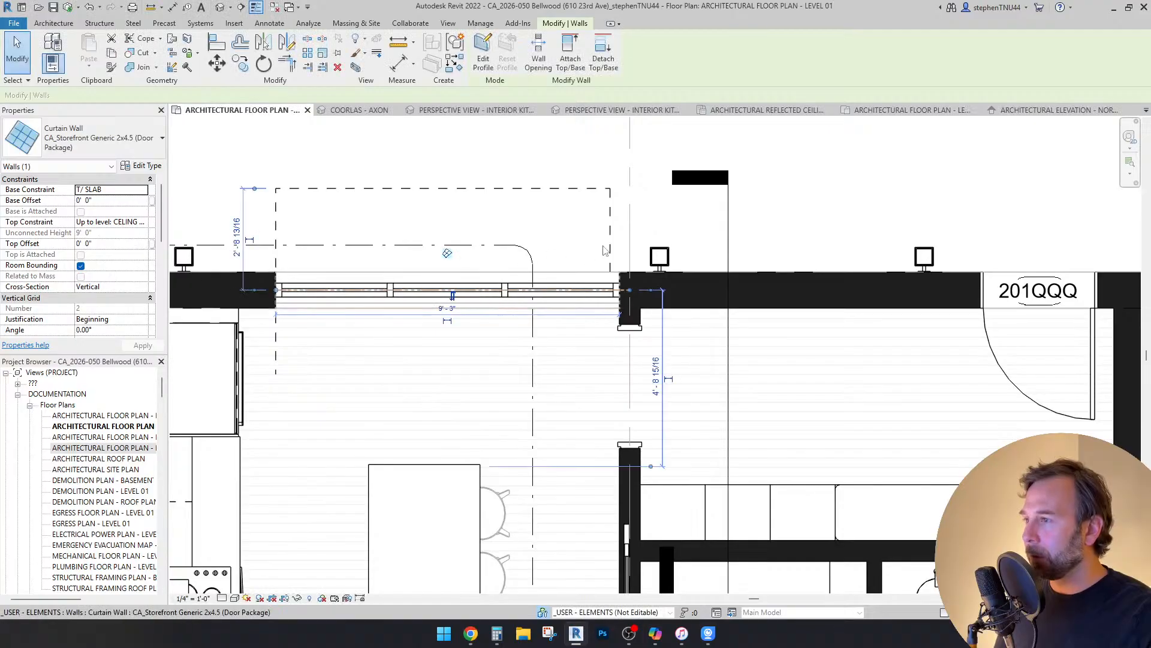
{"action": "left_click", "coordinate": [804, 207]}
Step: Constrain the kitchen curtain wall's top up to level T/ SLAB with a top offset of 8'
{"action": "scroll", "coordinate": [661, 232], "scroll_direction": "down", "scroll_amount": 2}
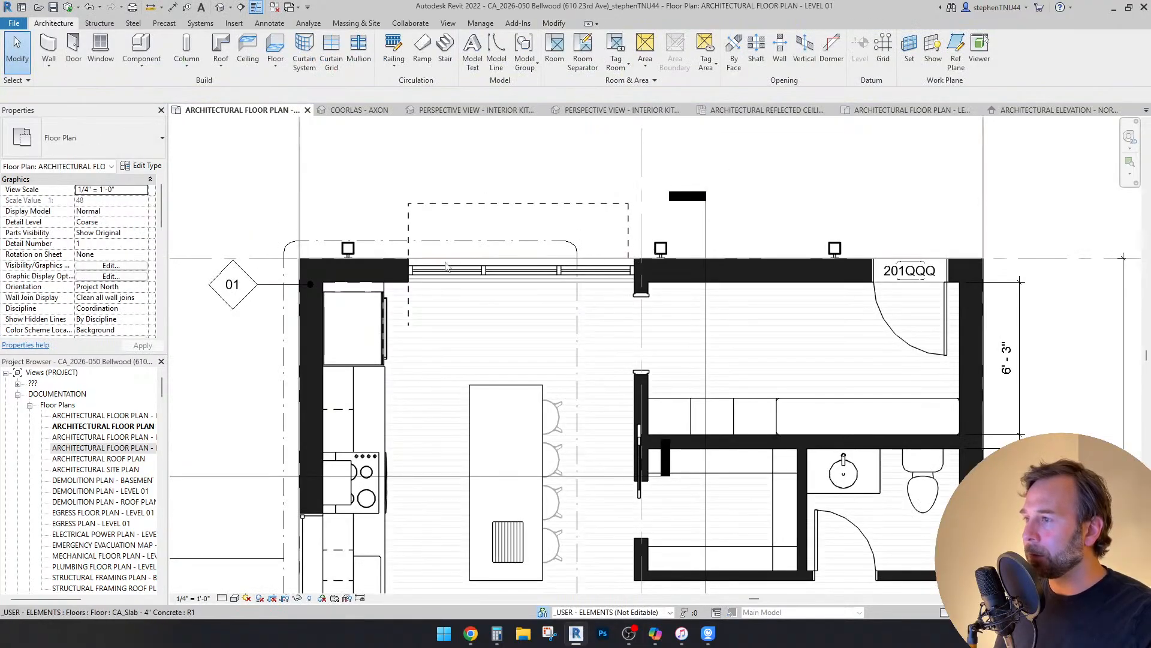
{"action": "scroll", "coordinate": [452, 264], "scroll_direction": "up", "scroll_amount": 1}
{"action": "scroll", "coordinate": [498, 290], "scroll_direction": "up", "scroll_amount": 1}
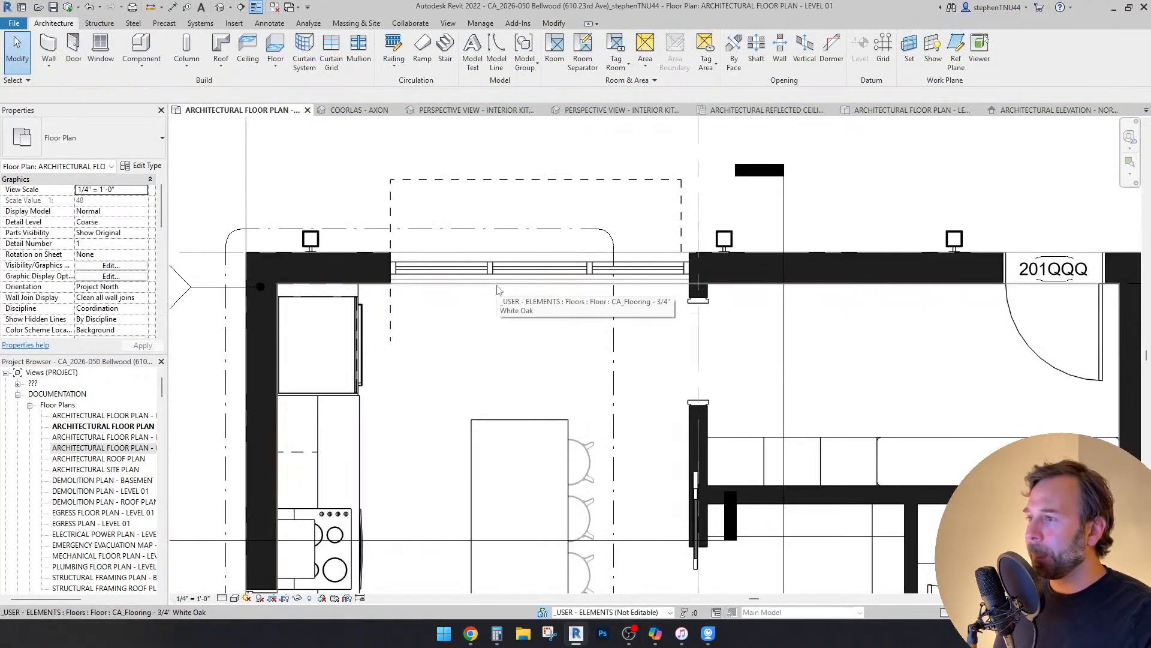
{"action": "scroll", "coordinate": [498, 289], "scroll_direction": "up", "scroll_amount": 1}
{"action": "scroll", "coordinate": [504, 282], "scroll_direction": "down", "scroll_amount": 2}
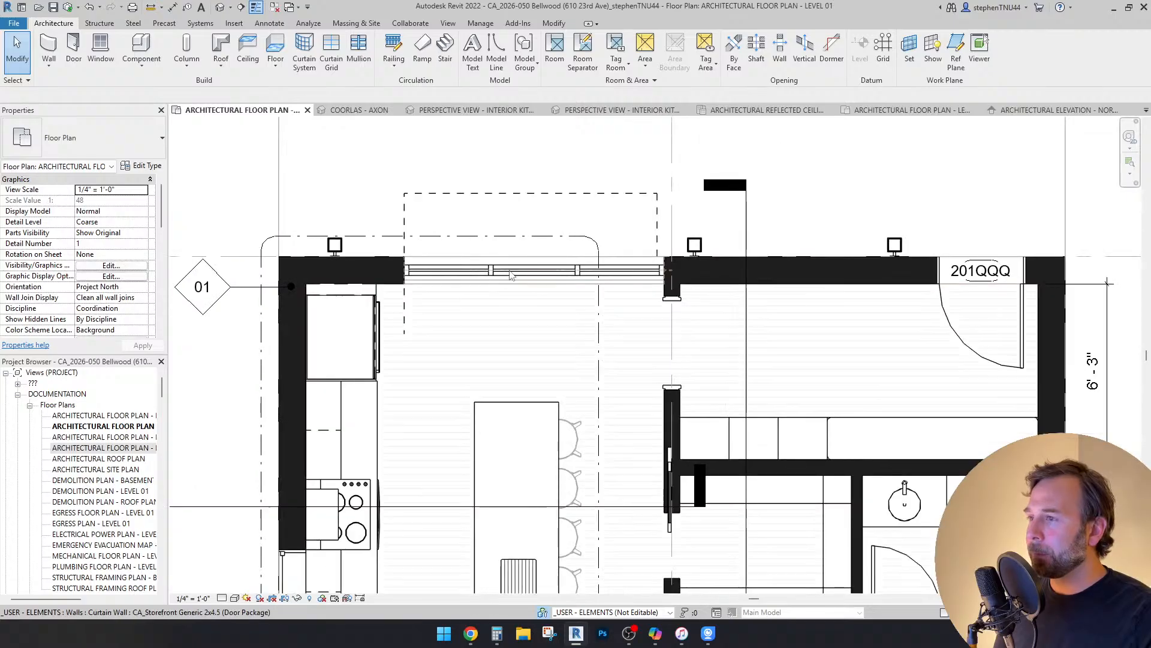
{"action": "left_click", "coordinate": [510, 277]}
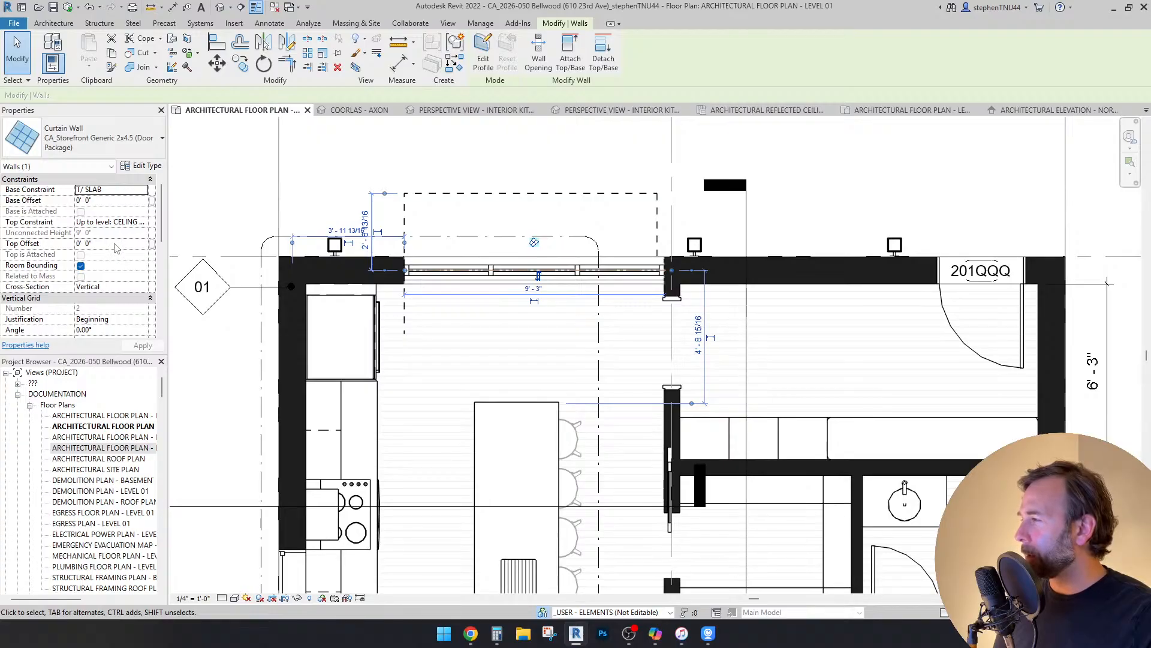
{"action": "scroll", "coordinate": [116, 248], "scroll_direction": "down", "scroll_amount": 6}
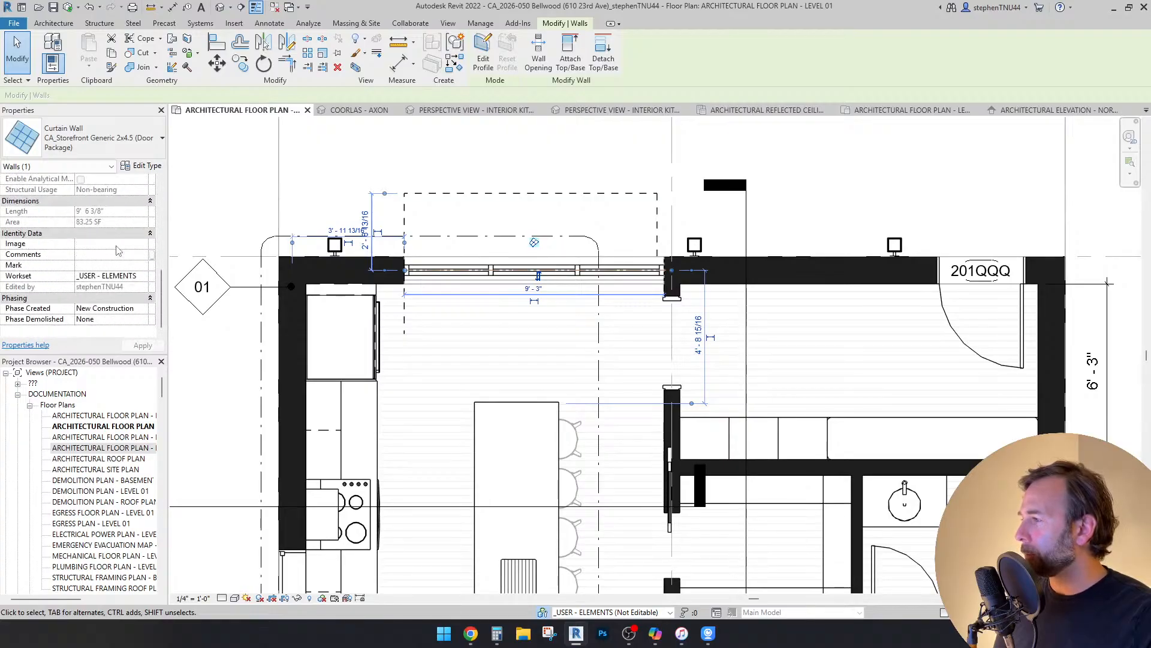
{"action": "scroll", "coordinate": [119, 250], "scroll_direction": "up", "scroll_amount": 6}
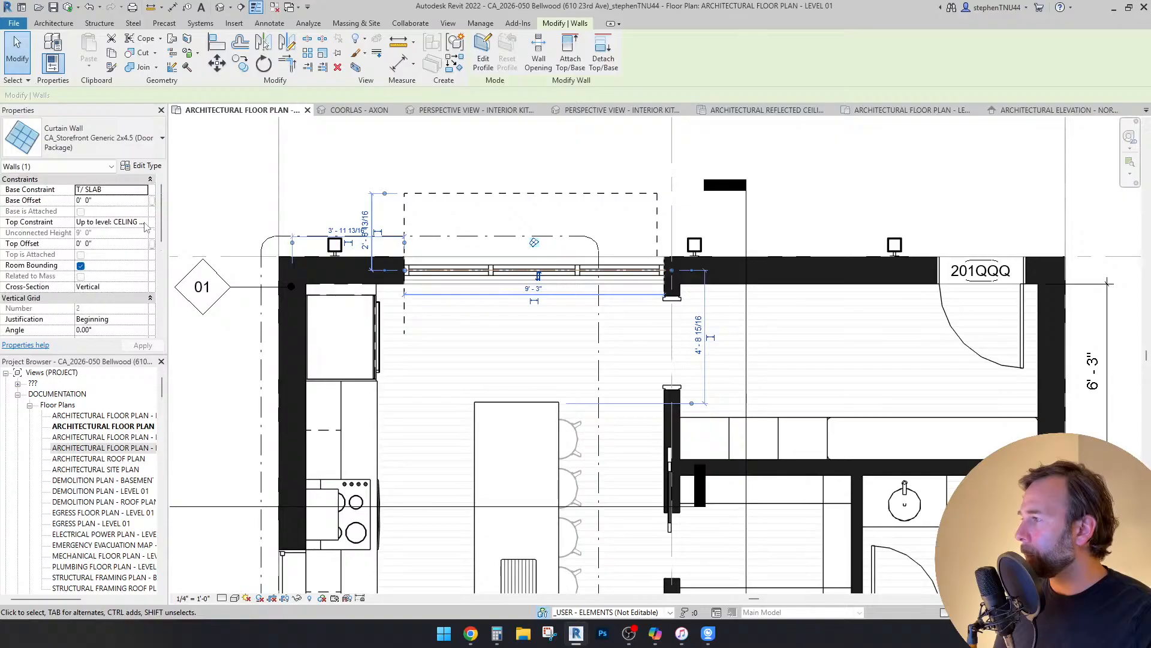
{"action": "left_click", "coordinate": [144, 224]}
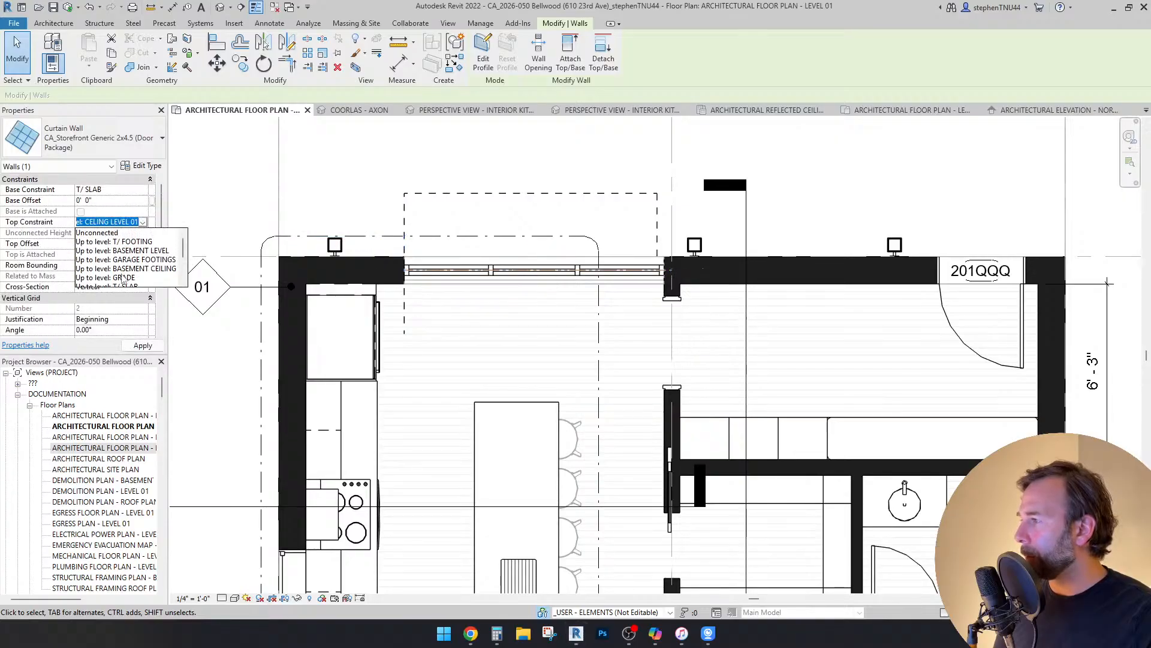
{"action": "scroll", "coordinate": [123, 279], "scroll_direction": "down", "scroll_amount": 1}
{"action": "left_click", "coordinate": [122, 260]}
{"action": "left_click", "coordinate": [120, 242]}
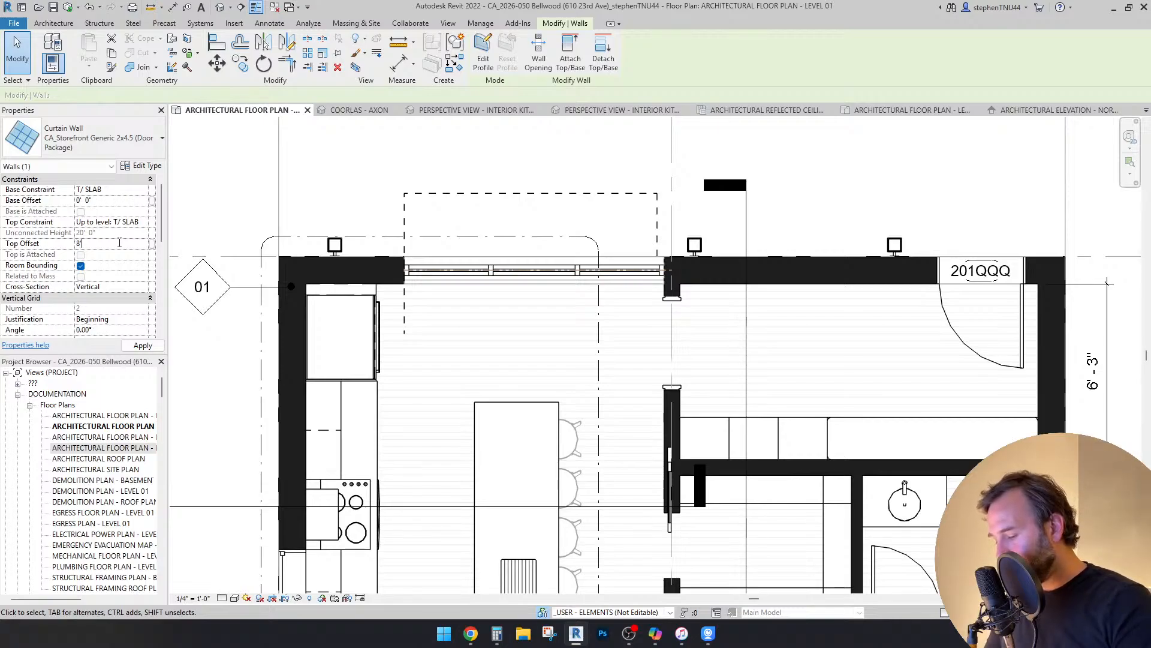
{"action": "type", "text": "8"}
{"action": "key", "text": "Return"}
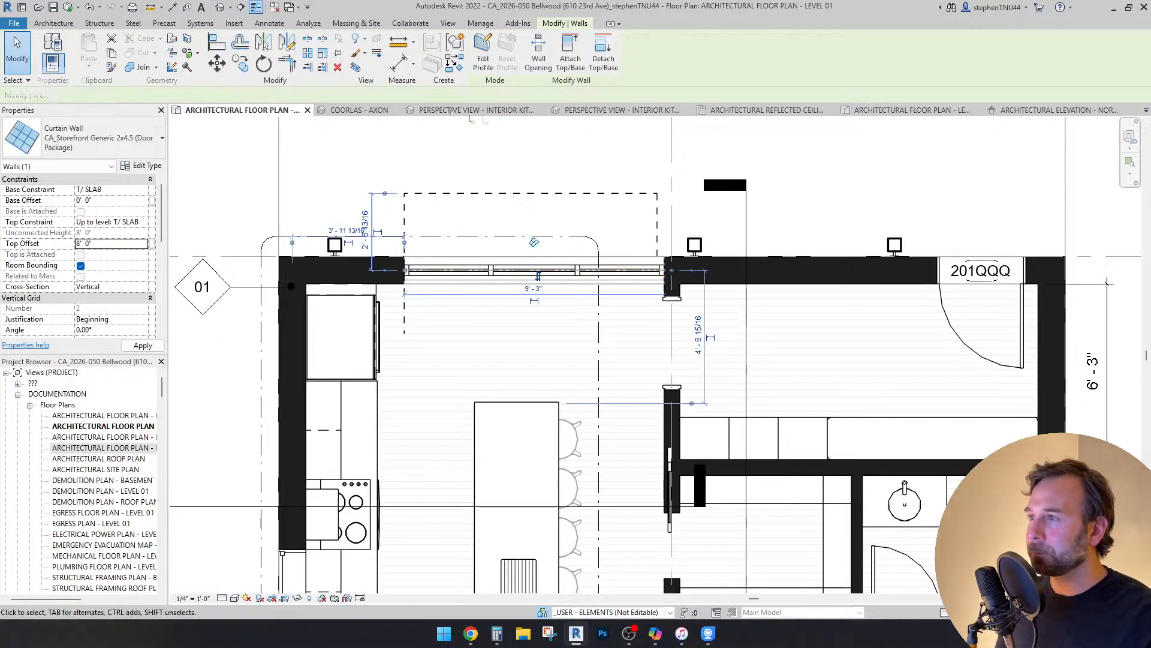
Step: In the COORLAS - AXON 3D view, unpin and delete the bottom mullion of the kitchen curtain wall's middle bay
{"action": "left_click", "coordinate": [359, 110]}
{"action": "left_click", "coordinate": [682, 634]}
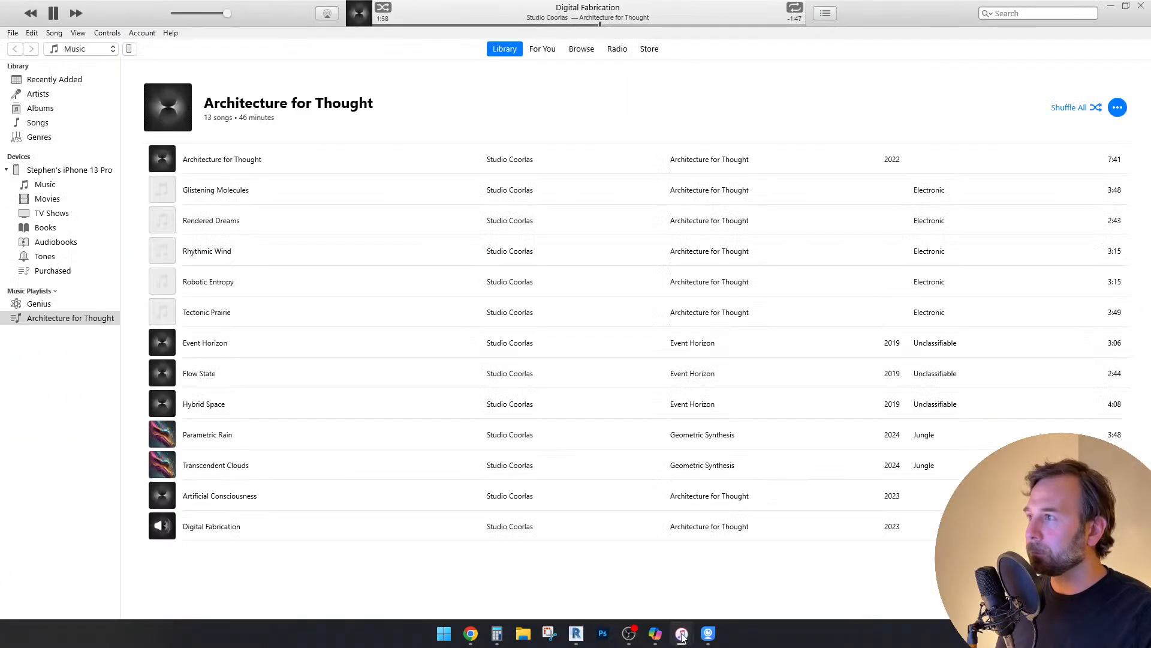
{"action": "left_click", "coordinate": [682, 634]}
{"action": "middle_click_drag", "start_coordinate": [762, 341], "coordinate": [635, 486], "text": "shift"}
{"action": "scroll", "coordinate": [624, 456], "scroll_direction": "up", "scroll_amount": 3}
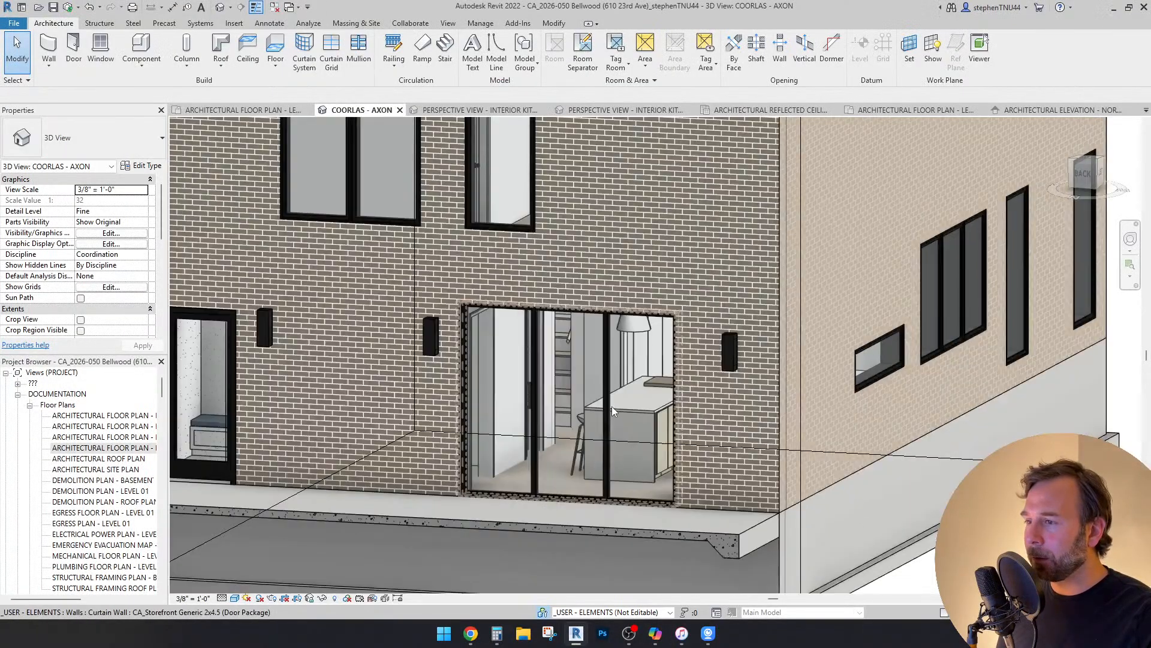
{"action": "scroll", "coordinate": [565, 504], "scroll_direction": "up", "scroll_amount": 5}
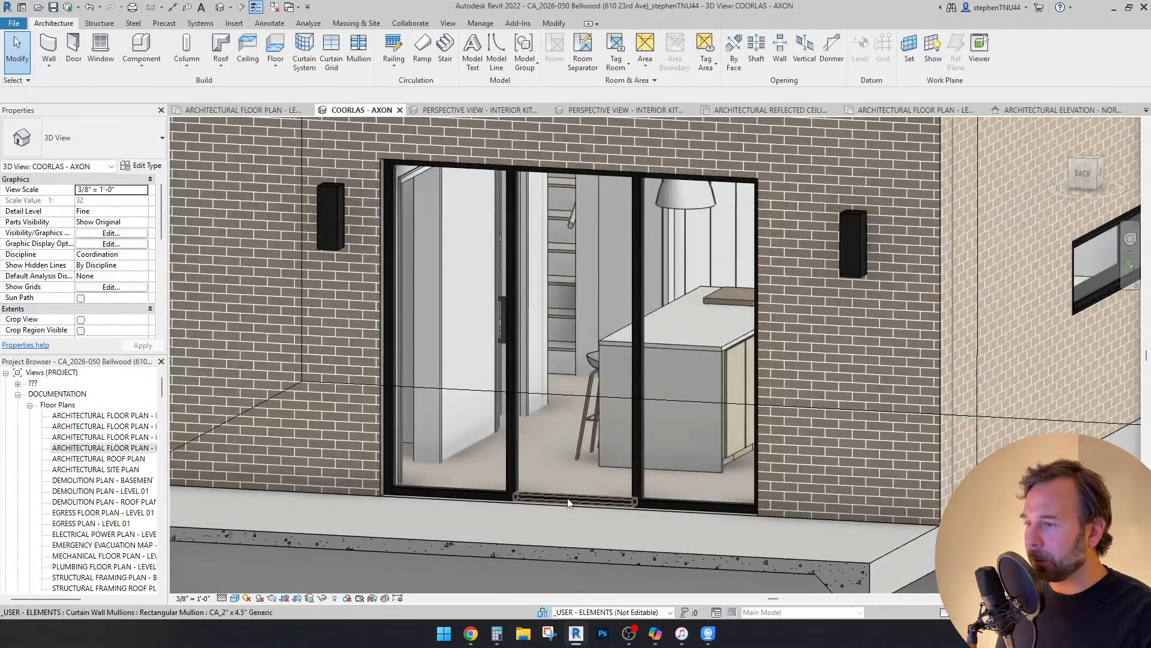
{"action": "left_click", "coordinate": [568, 501]}
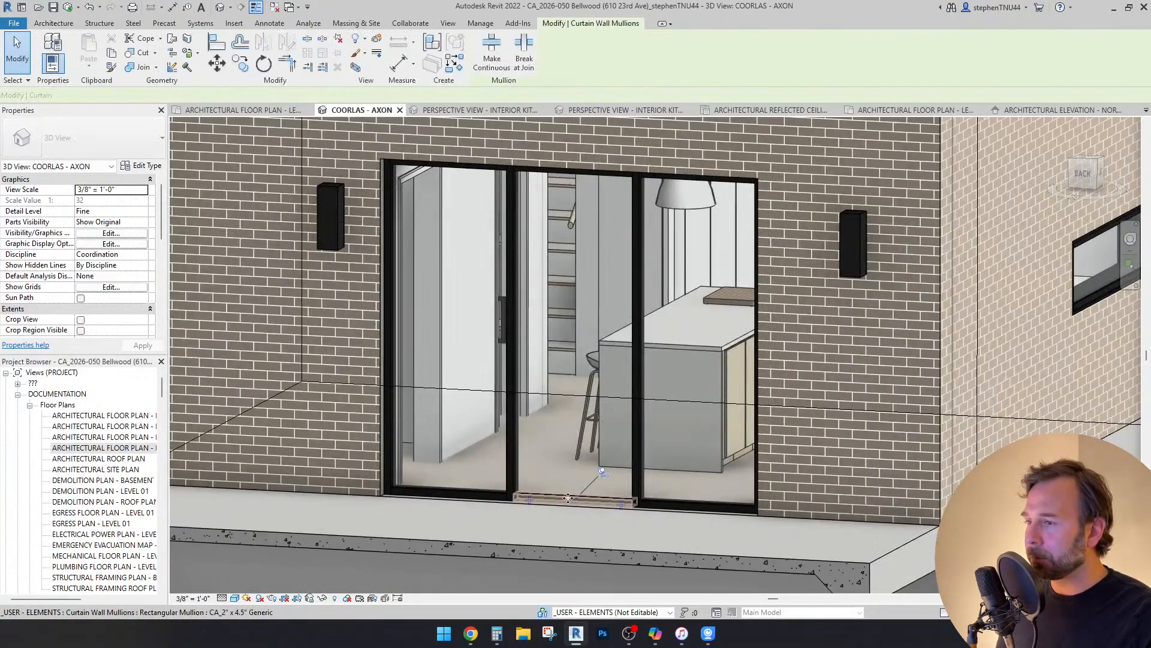
{"action": "key", "text": "u"}
{"action": "key", "text": "p"}
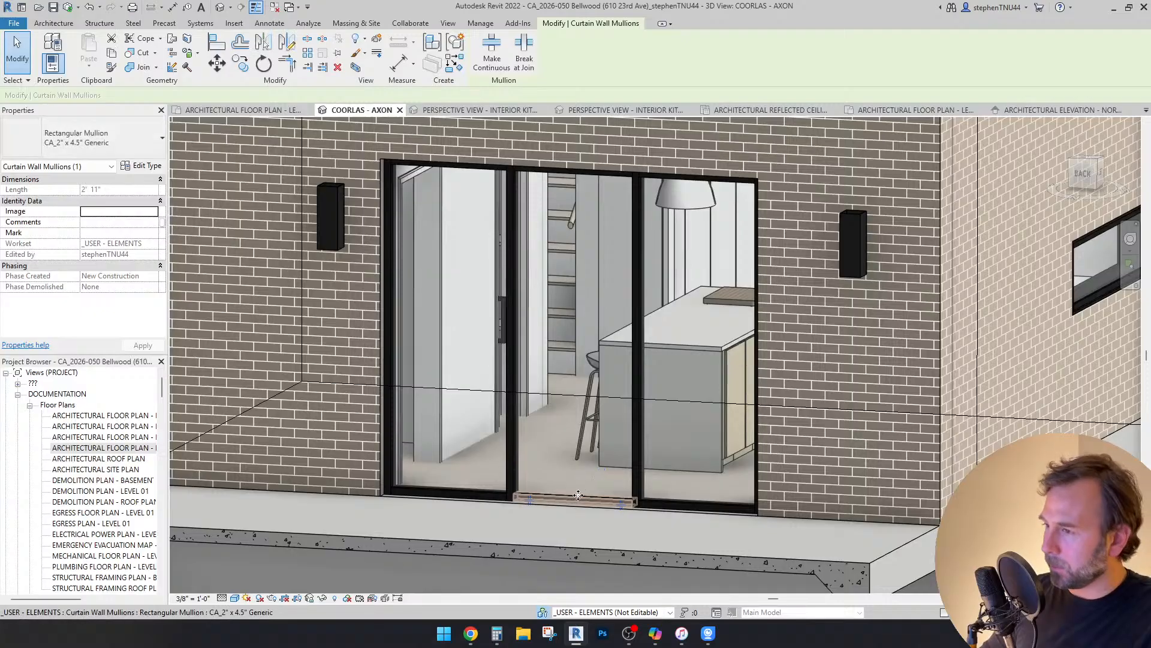
{"action": "key", "text": "Delete"}
Step: Replace the glass panel in the kitchen curtain wall's middle bay with the CA_Curtain Panel - Door - Single - Full Lite type Swing Door - Passage
{"action": "scroll", "coordinate": [572, 506], "scroll_direction": "up", "scroll_amount": 1}
{"action": "middle_click_drag", "start_coordinate": [577, 514], "coordinate": [570, 465], "text": "shift"}
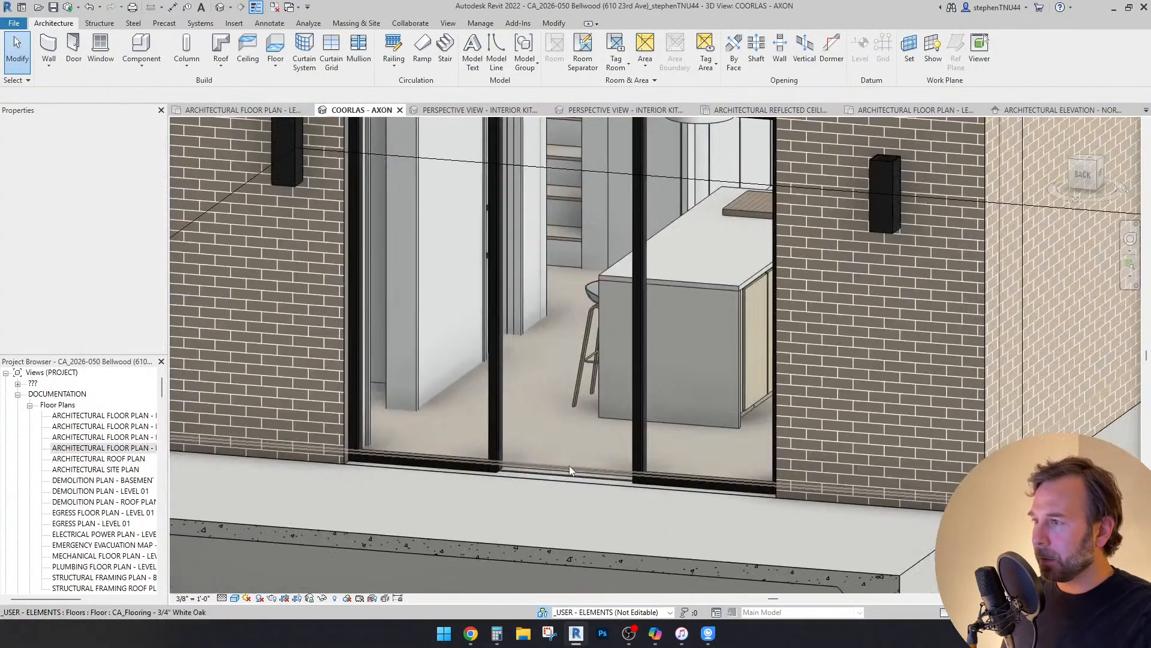
{"action": "scroll", "coordinate": [508, 481], "scroll_direction": "up", "scroll_amount": 5}
{"action": "scroll", "coordinate": [503, 480], "scroll_direction": "down", "scroll_amount": 2}
{"action": "left_click", "coordinate": [504, 480]}
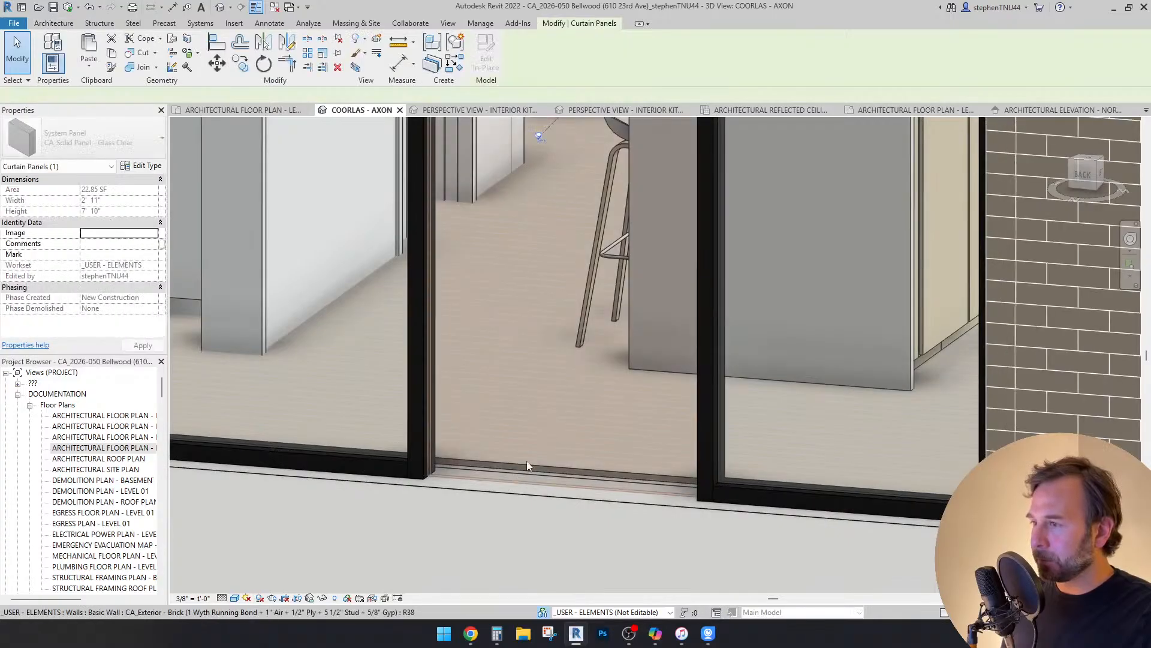
{"action": "scroll", "coordinate": [566, 389], "scroll_direction": "down", "scroll_amount": 2}
{"action": "scroll", "coordinate": [566, 390], "scroll_direction": "up", "scroll_amount": 1}
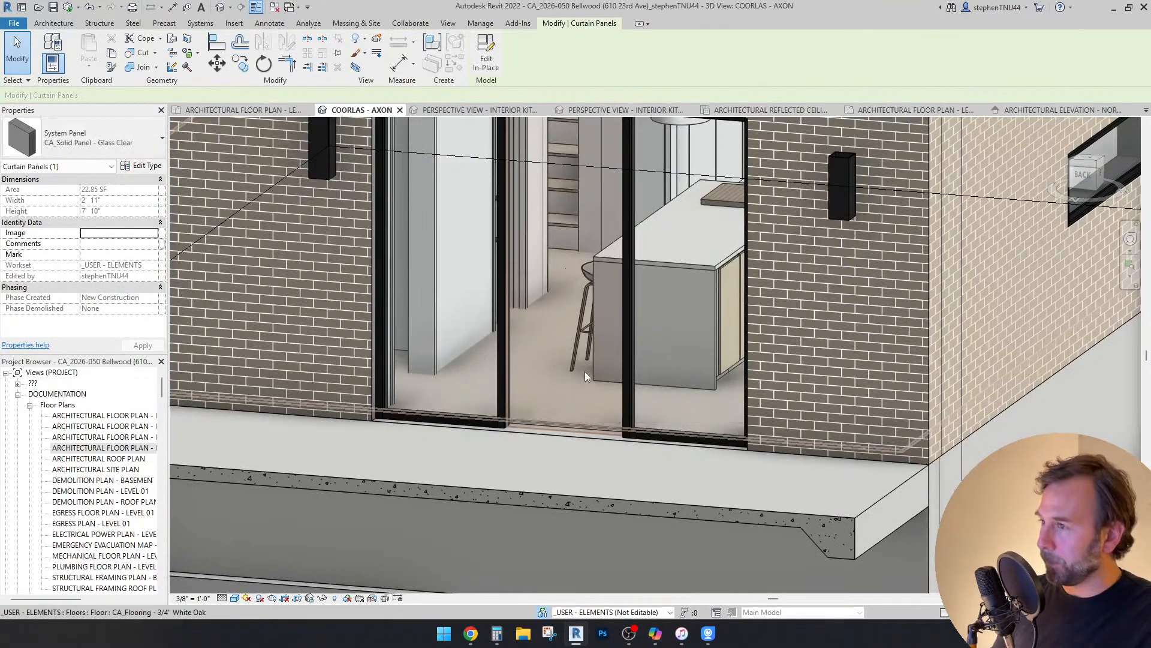
{"action": "middle_click_drag", "start_coordinate": [581, 355], "coordinate": [221, 254], "text": "shift"}
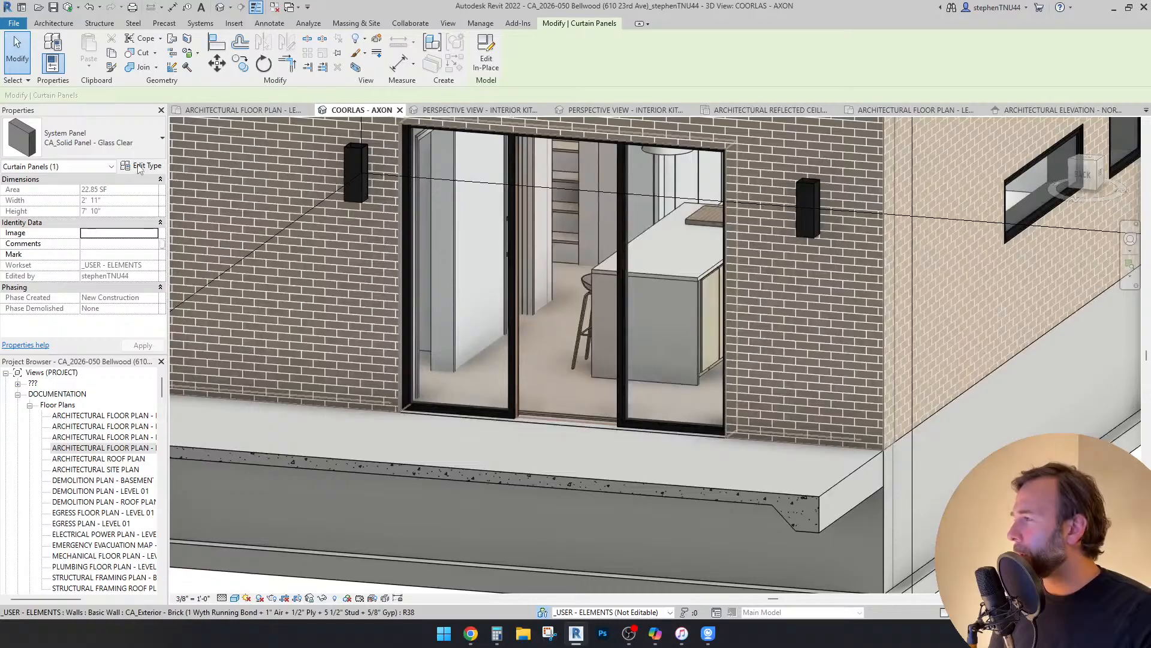
{"action": "left_click", "coordinate": [141, 144]}
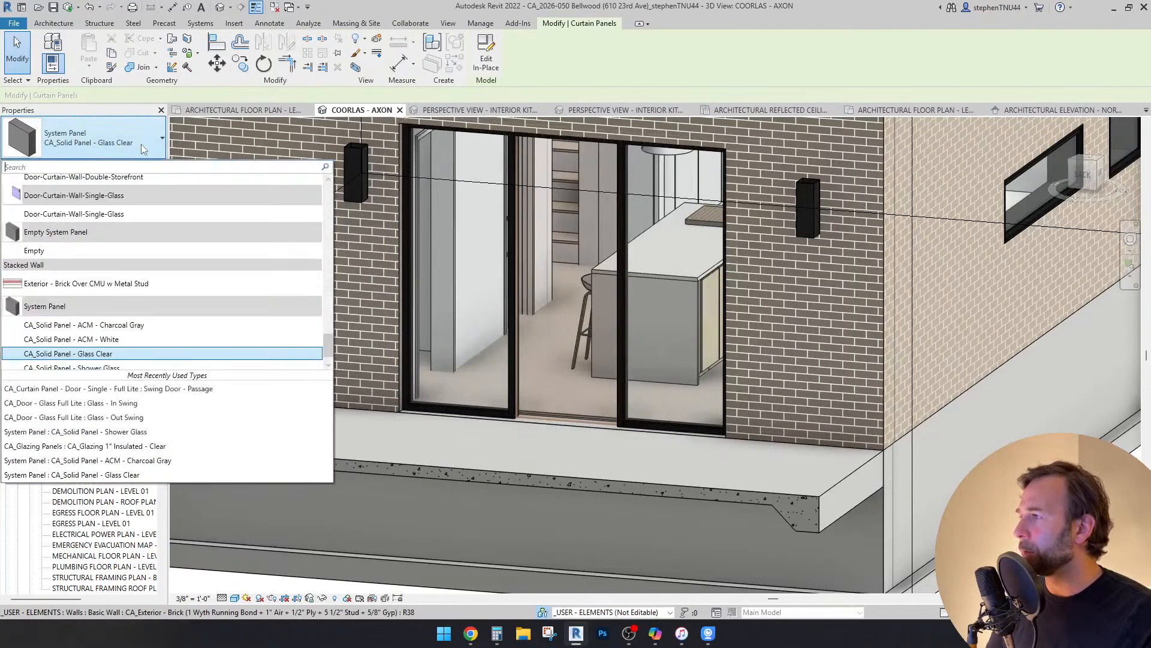
{"action": "scroll", "coordinate": [153, 266], "scroll_direction": "down", "scroll_amount": 1}
{"action": "scroll", "coordinate": [162, 293], "scroll_direction": "up", "scroll_amount": 1}
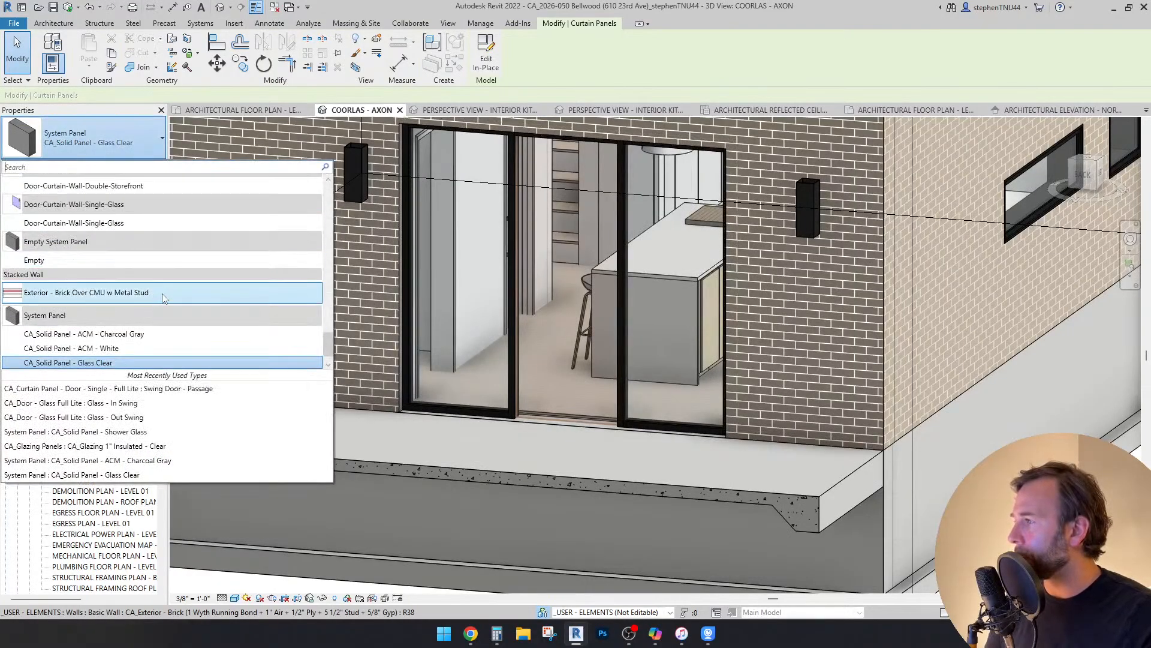
{"action": "scroll", "coordinate": [164, 295], "scroll_direction": "up", "scroll_amount": 5}
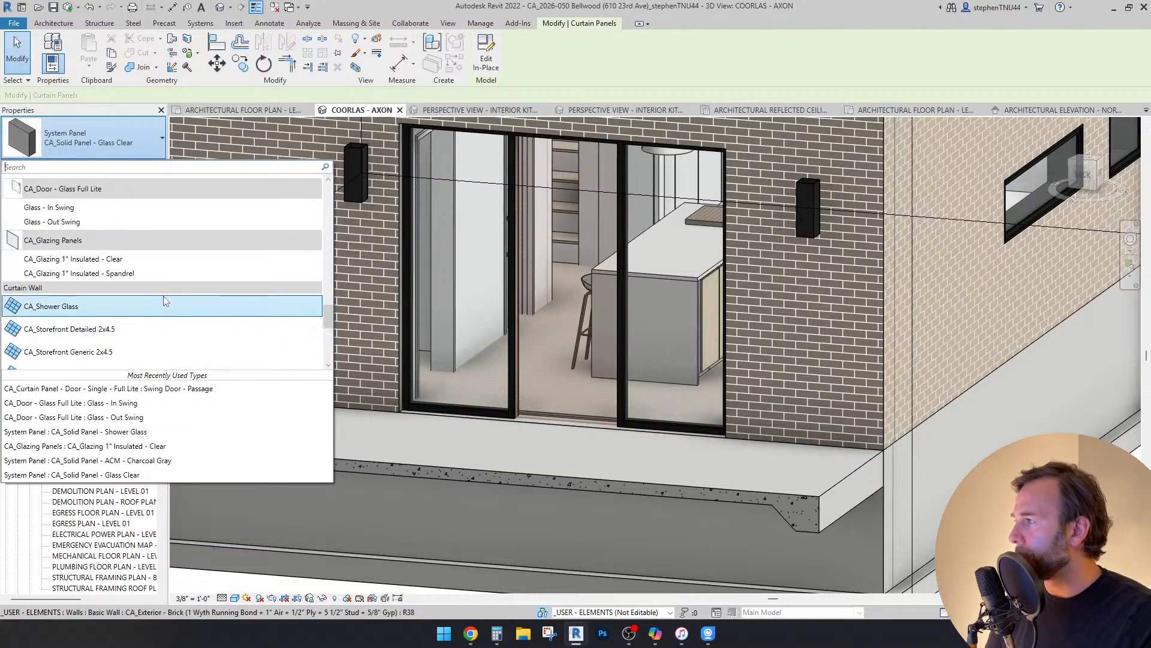
{"action": "scroll", "coordinate": [164, 298], "scroll_direction": "up", "scroll_amount": 1}
{"action": "scroll", "coordinate": [165, 300], "scroll_direction": "up", "scroll_amount": 4}
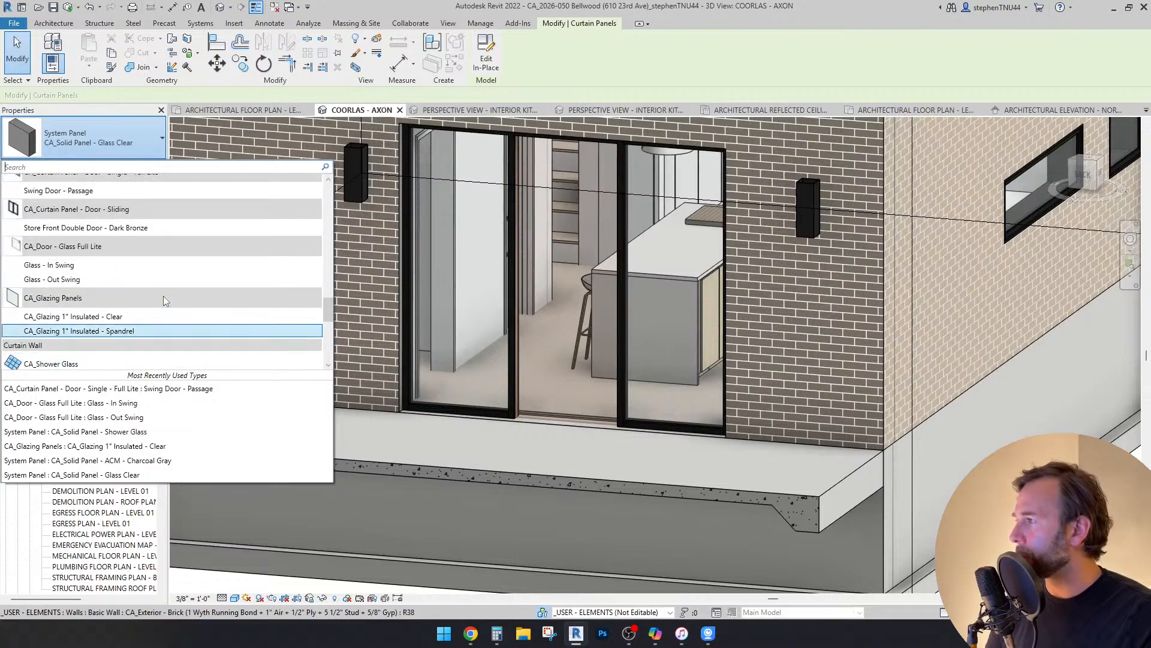
{"action": "scroll", "coordinate": [165, 300], "scroll_direction": "up", "scroll_amount": 6}
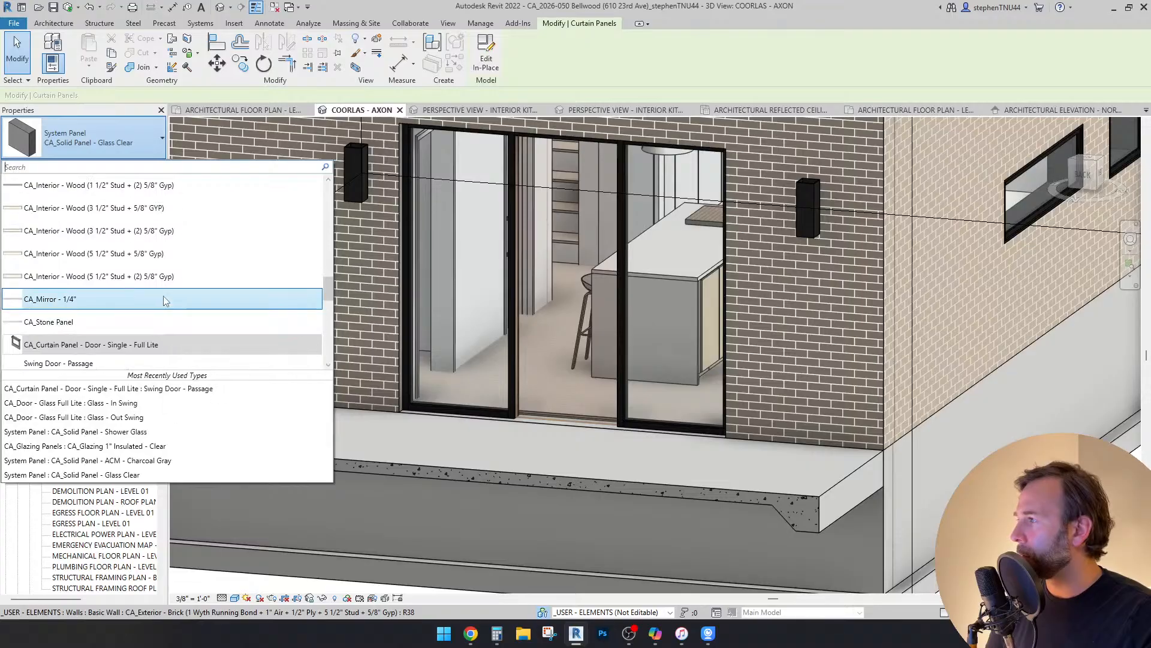
{"action": "scroll", "coordinate": [165, 300], "scroll_direction": "down", "scroll_amount": 5}
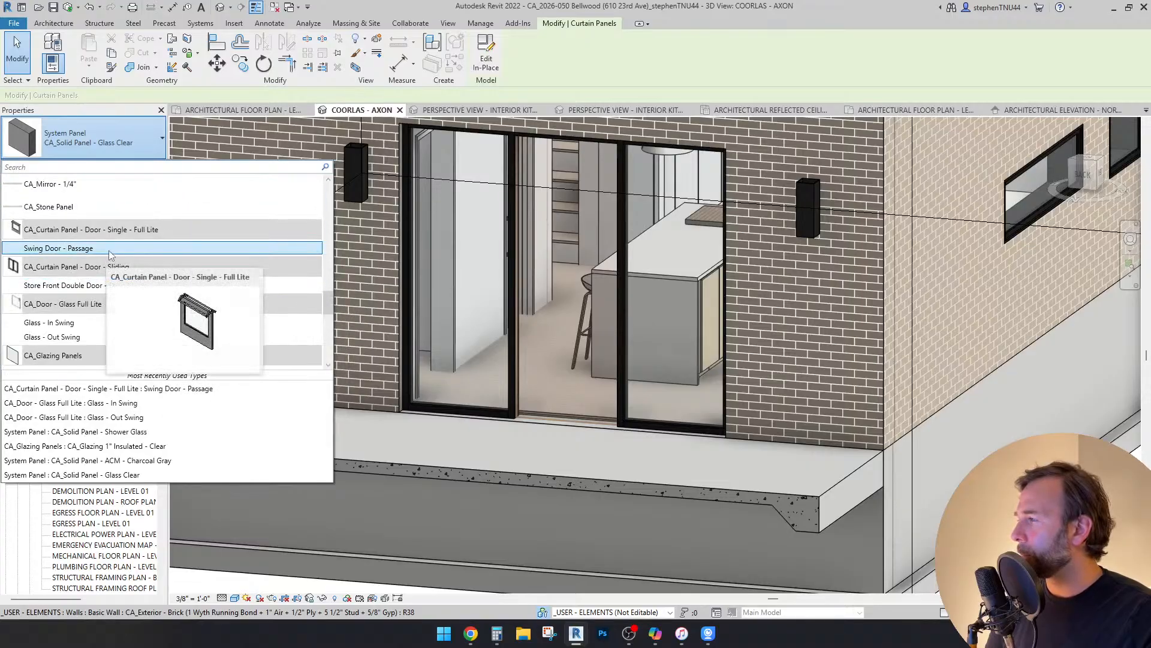
{"action": "left_click", "coordinate": [110, 249]}
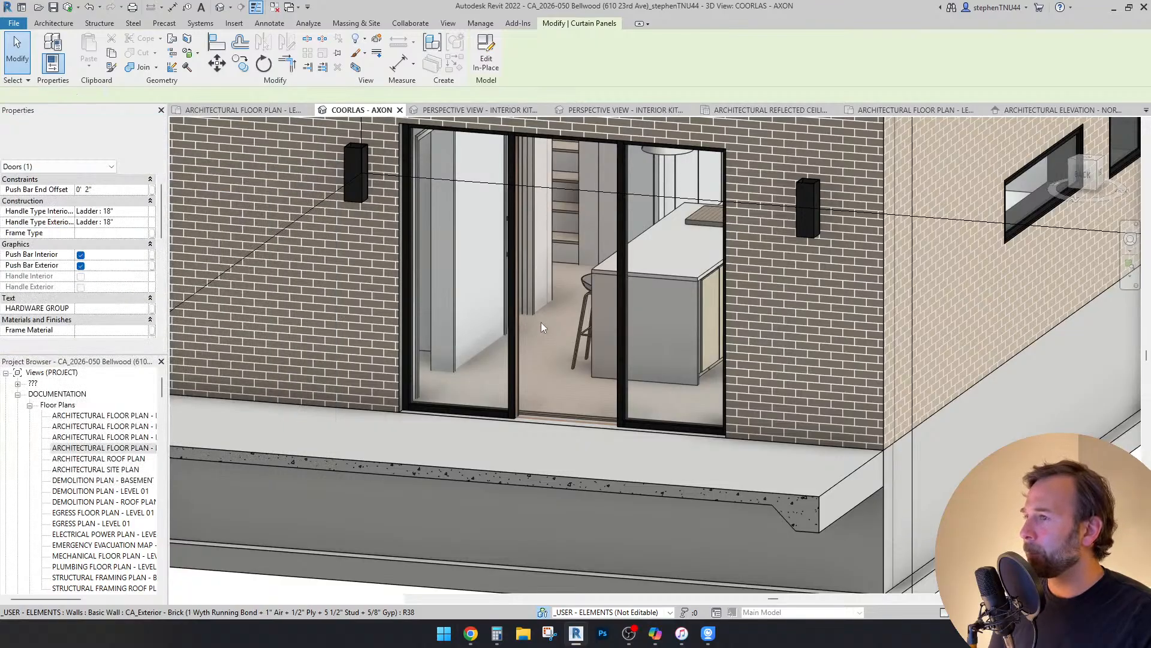
{"action": "key", "text": "Escape"}
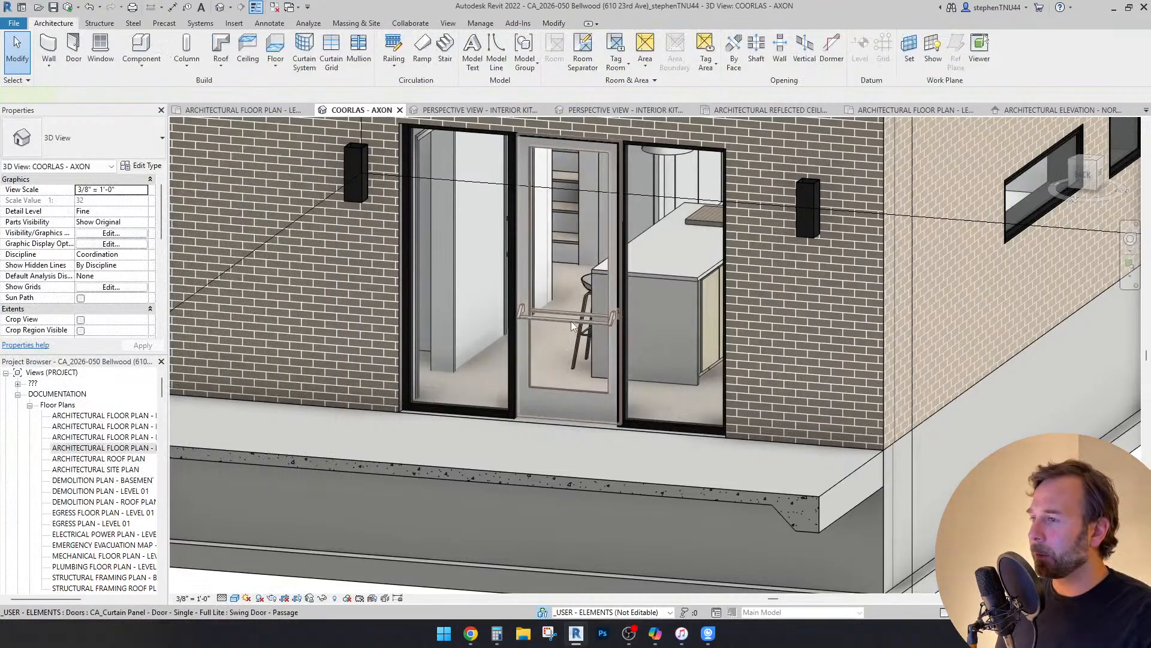
Step: Turn off the middle bay door's interior and exterior push bars and set its interior handle type to Tubular : 10"
{"action": "left_click", "coordinate": [571, 321]}
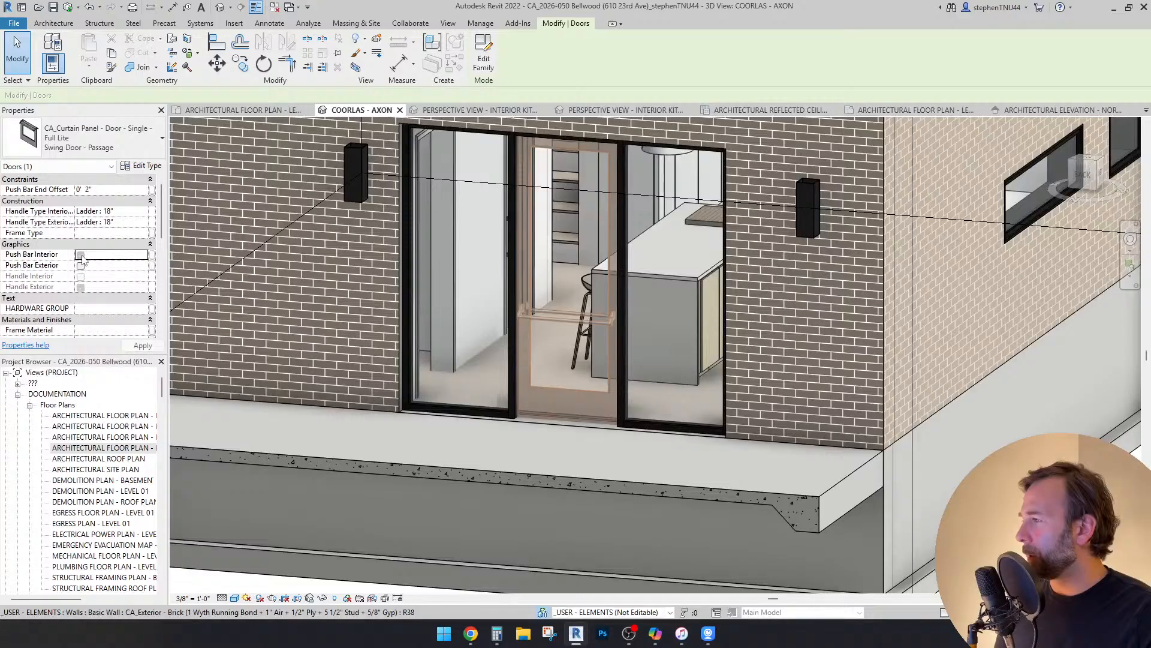
{"action": "key", "text": "Escape"}
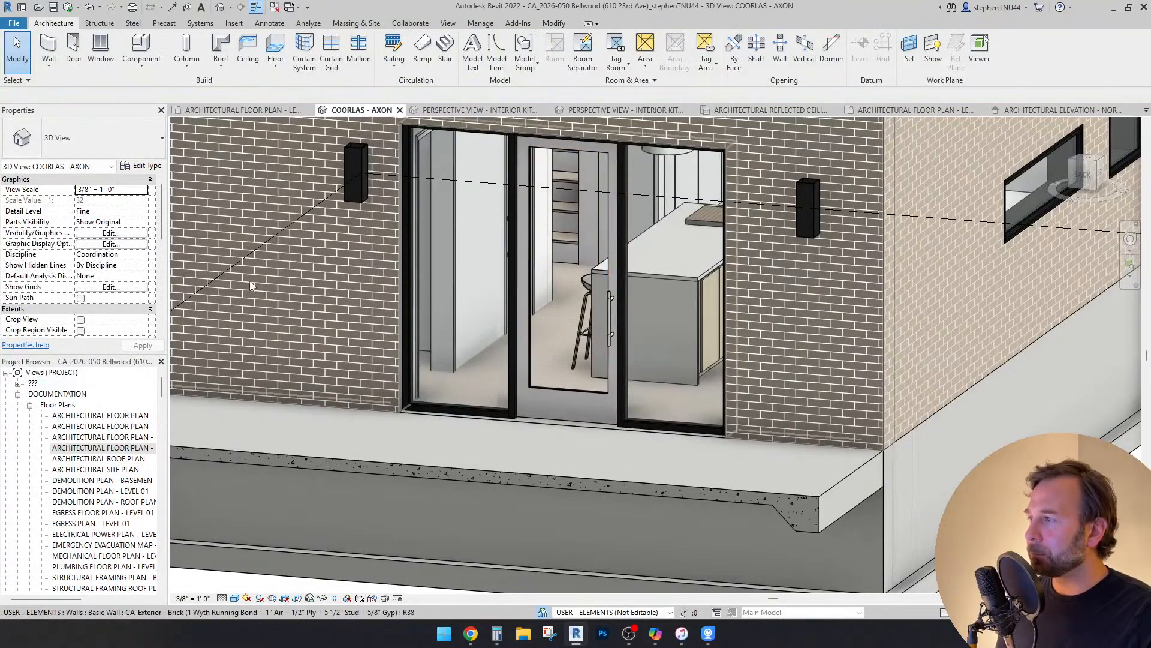
{"action": "left_click", "coordinate": [607, 304]}
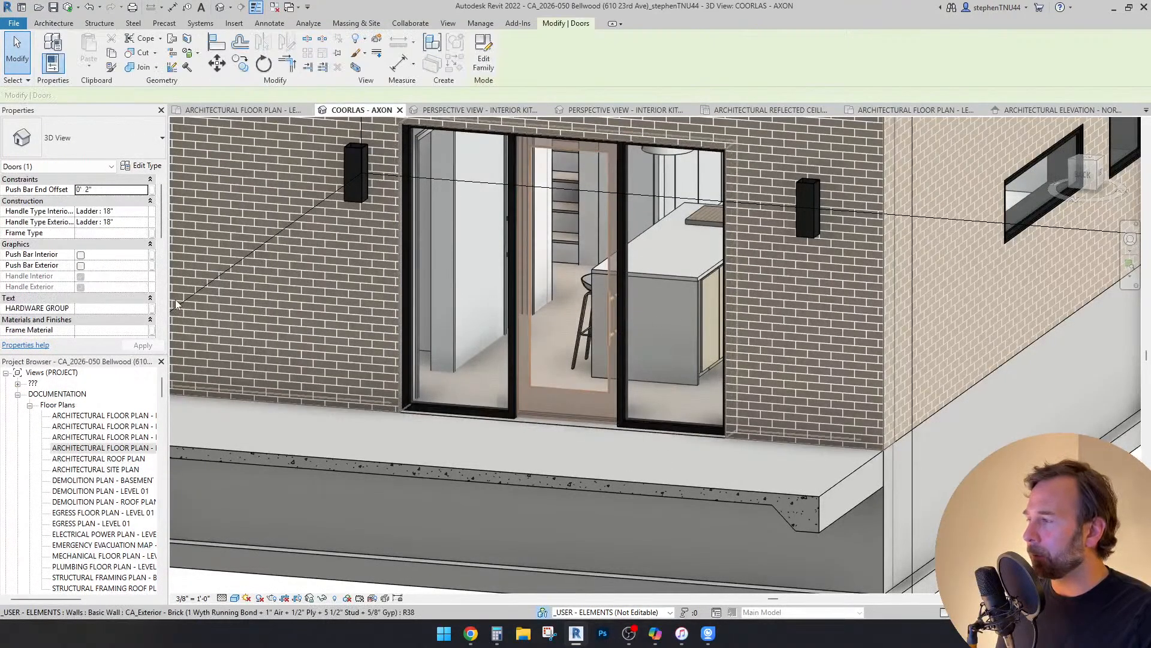
{"action": "scroll", "coordinate": [125, 297], "scroll_direction": "up", "scroll_amount": 5}
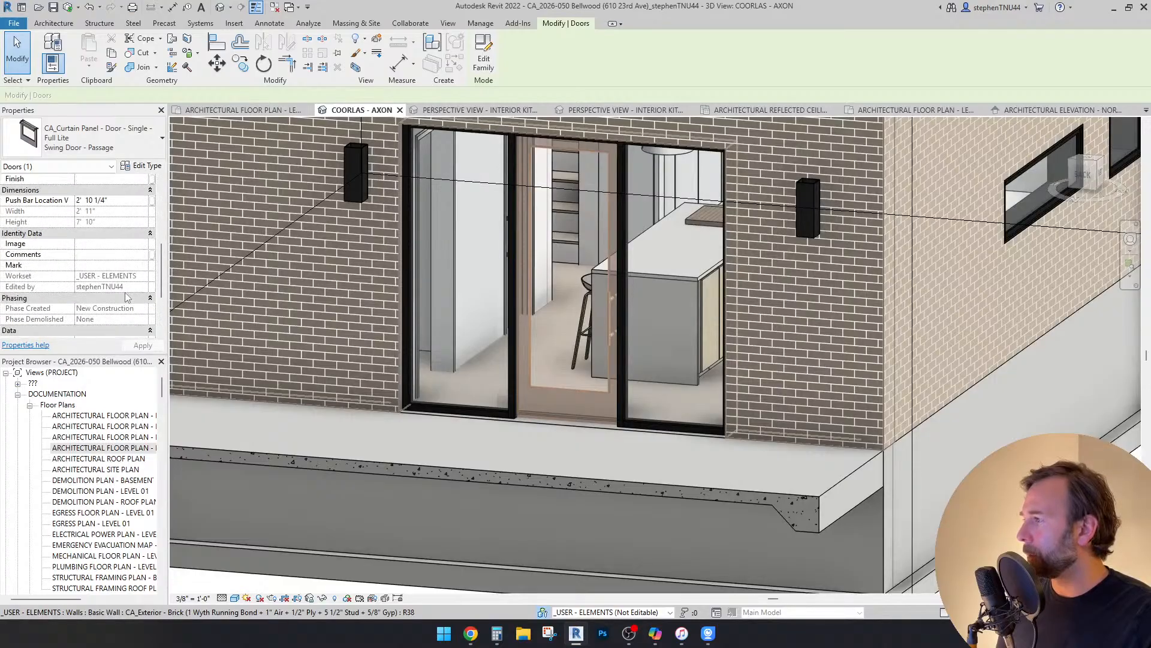
{"action": "scroll", "coordinate": [126, 297], "scroll_direction": "up", "scroll_amount": 2}
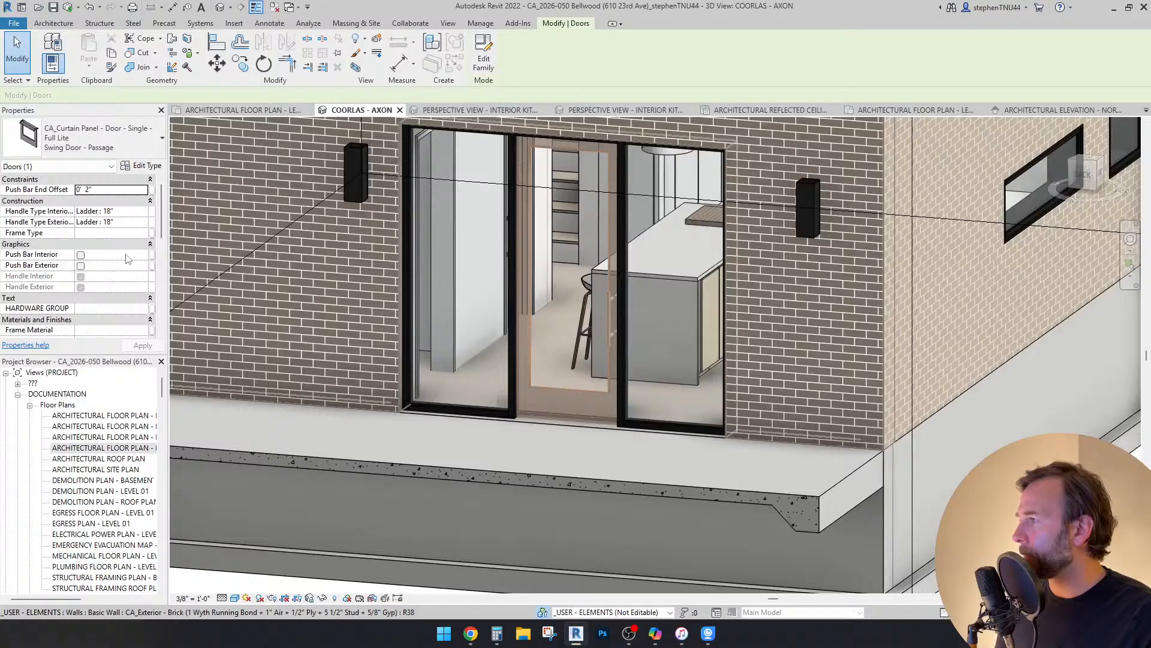
{"action": "scroll", "coordinate": [128, 258], "scroll_direction": "down", "scroll_amount": 8}
{"action": "scroll", "coordinate": [127, 264], "scroll_direction": "up", "scroll_amount": 8}
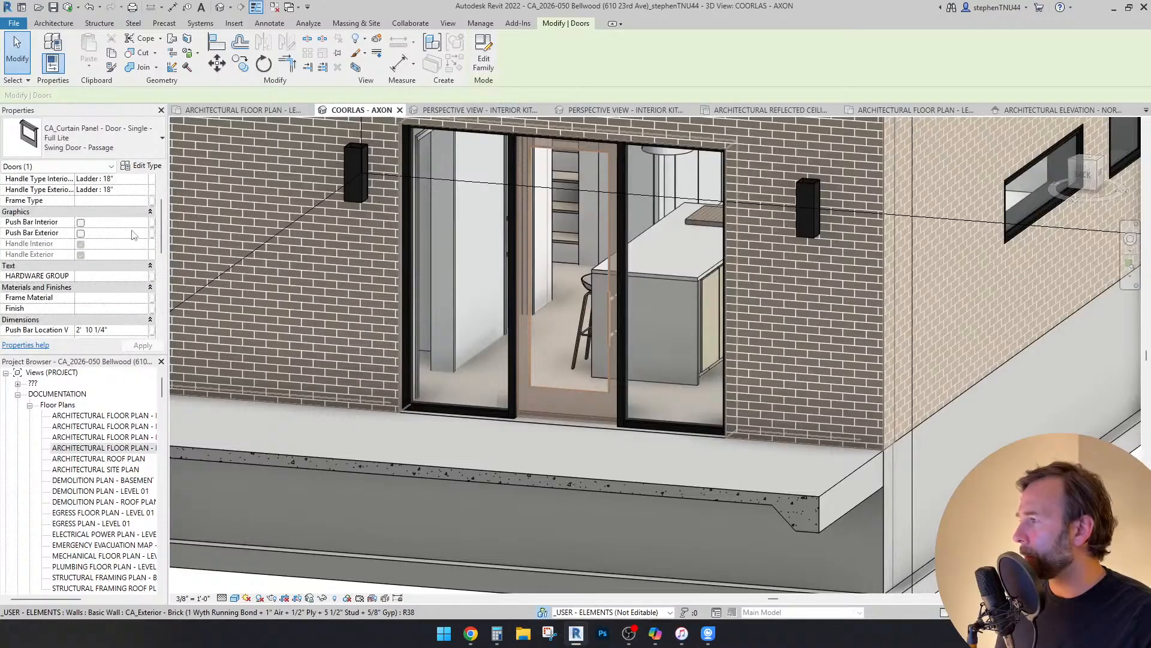
{"action": "left_click", "coordinate": [144, 213]}
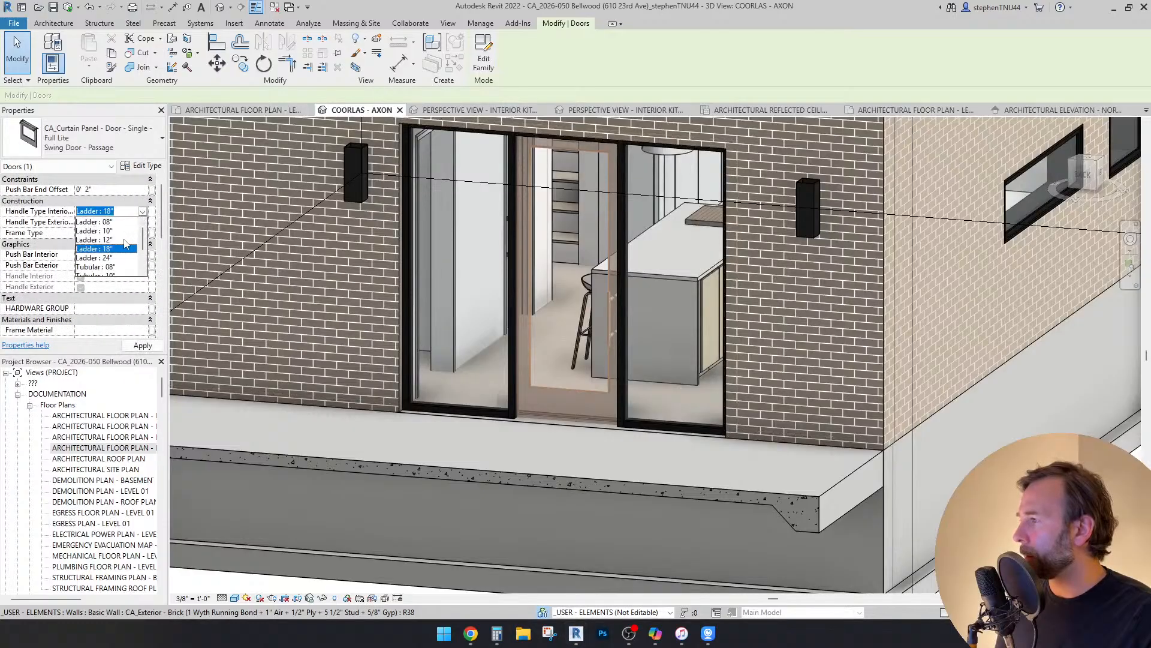
{"action": "scroll", "coordinate": [114, 259], "scroll_direction": "down", "scroll_amount": 2}
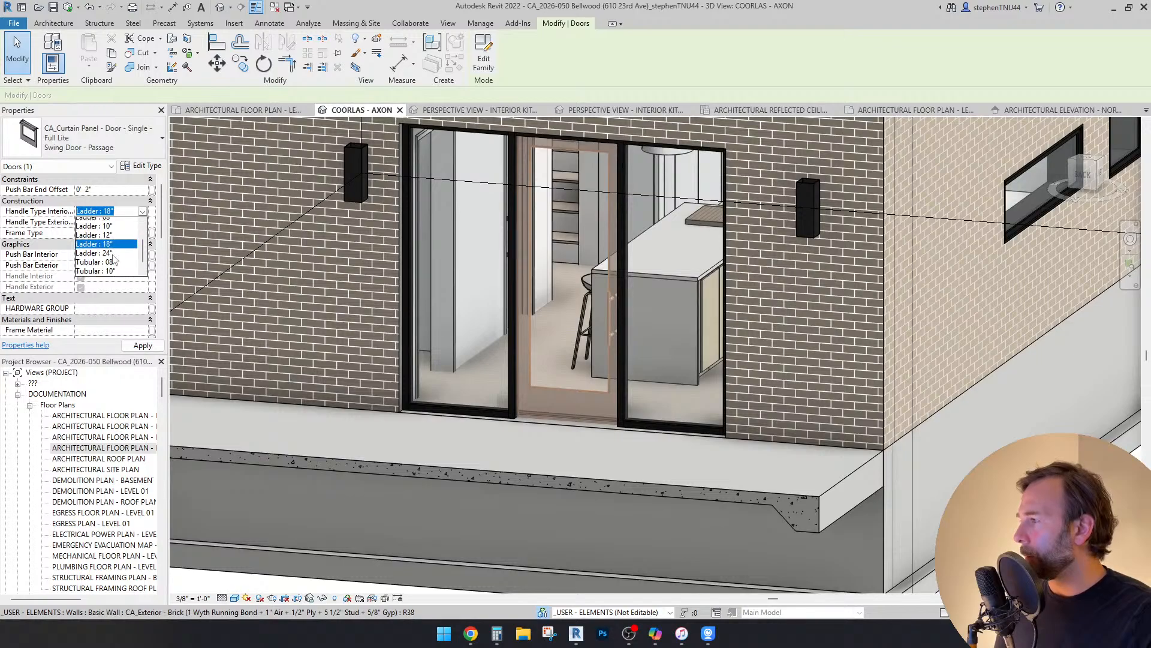
{"action": "left_click", "coordinate": [114, 240]}
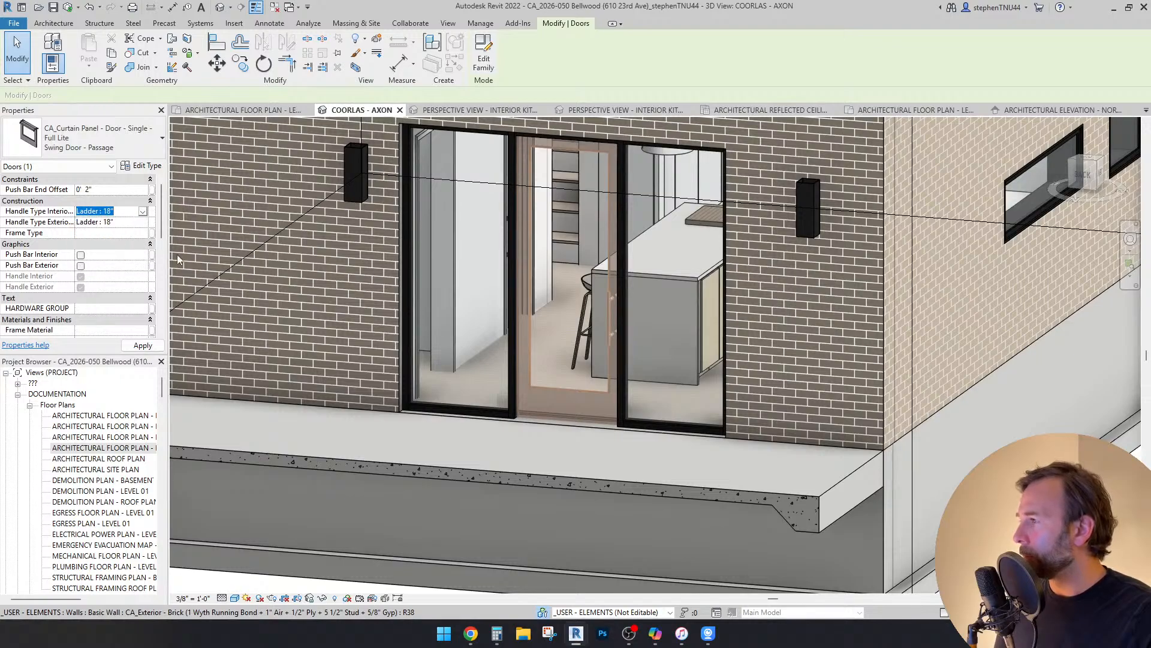
Step: Set the middle bay door's exterior handle type to Tubular : 10"
{"action": "left_click", "coordinate": [143, 222]}
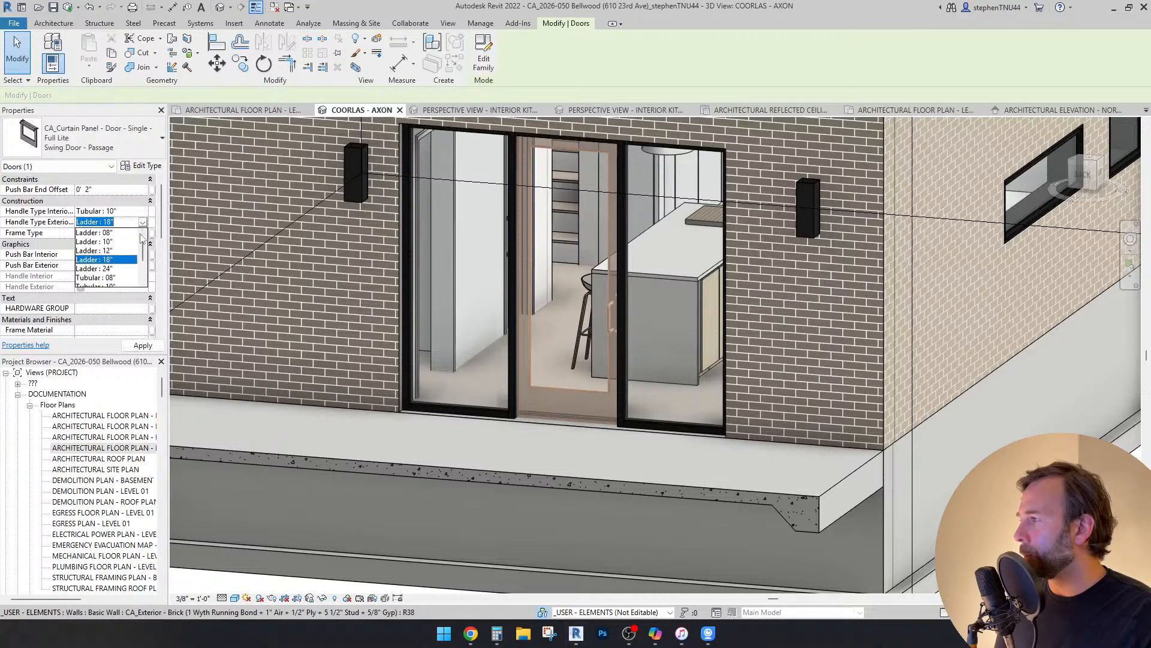
{"action": "left_click", "coordinate": [120, 278]}
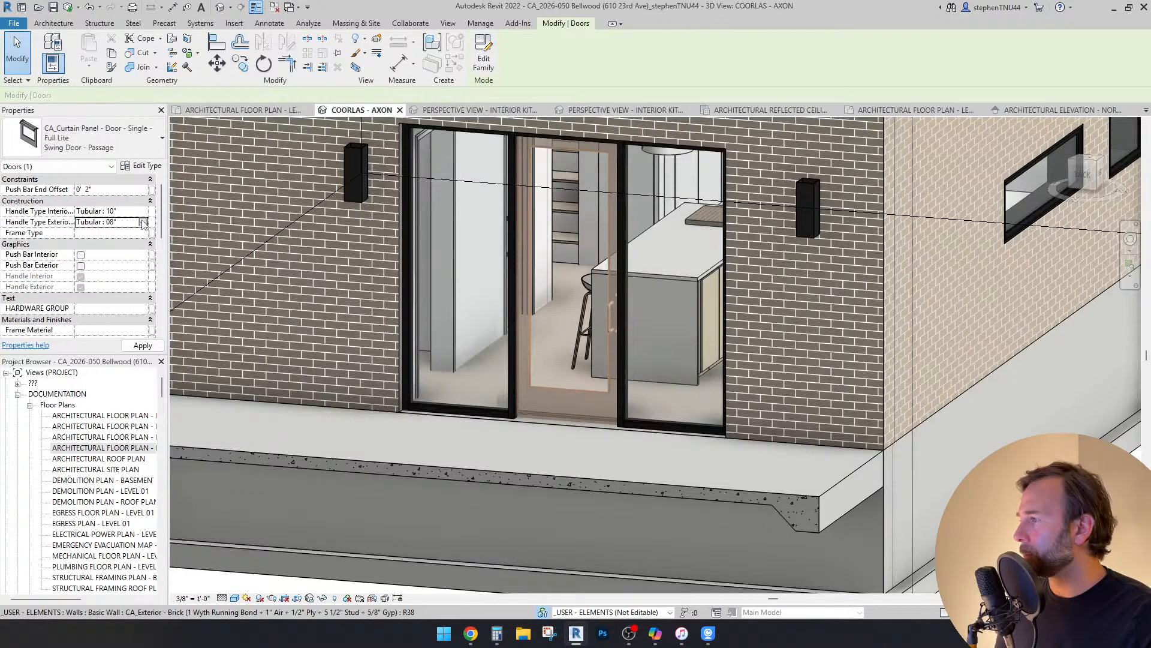
{"action": "left_click", "coordinate": [143, 223]}
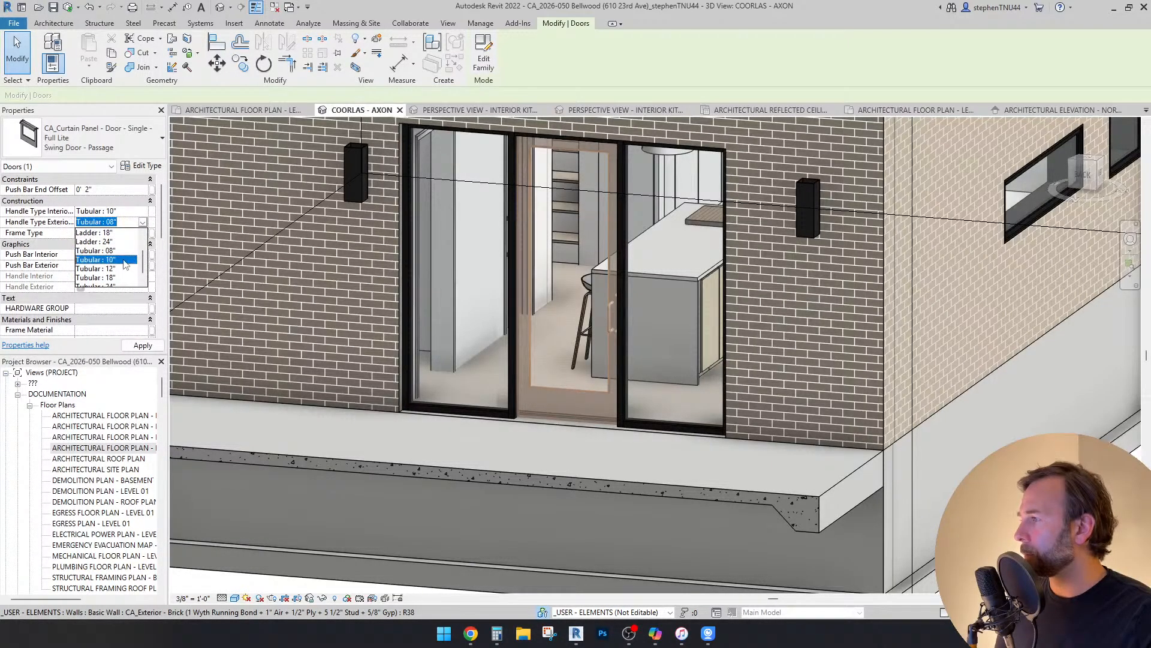
{"action": "left_click", "coordinate": [126, 262]}
{"action": "key", "text": "Escape"}
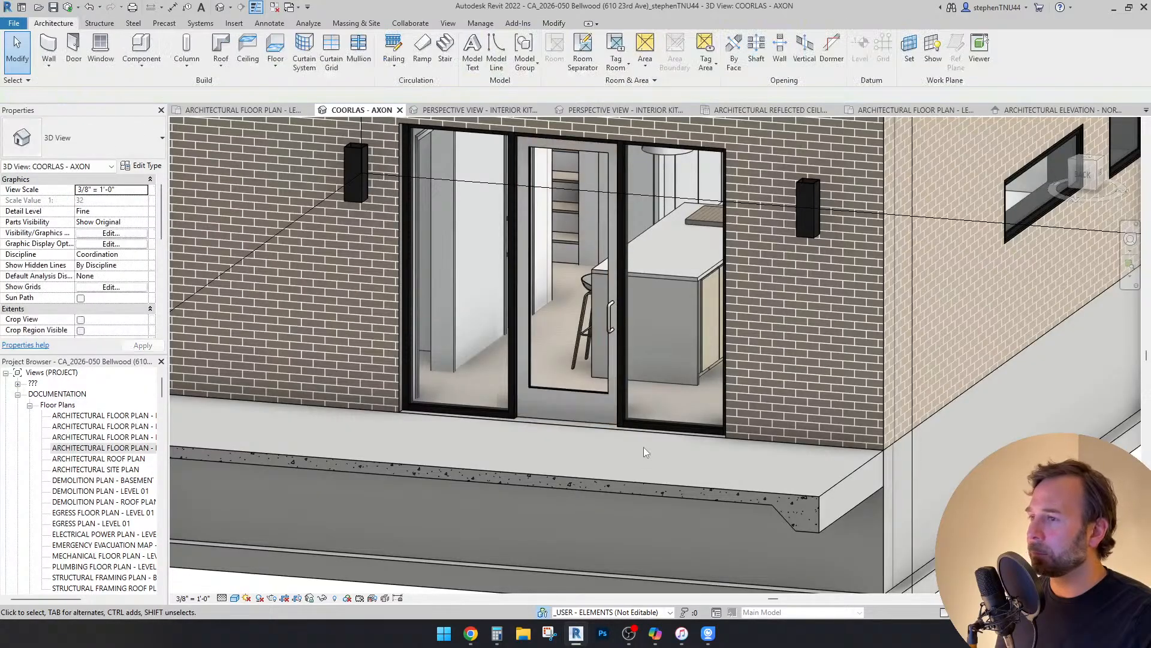
Step: Open the type properties of the swing door in the kitchen curtain wall's middle bay
{"action": "scroll", "coordinate": [617, 422], "scroll_direction": "down", "scroll_amount": 2}
{"action": "left_click", "coordinate": [587, 399]}
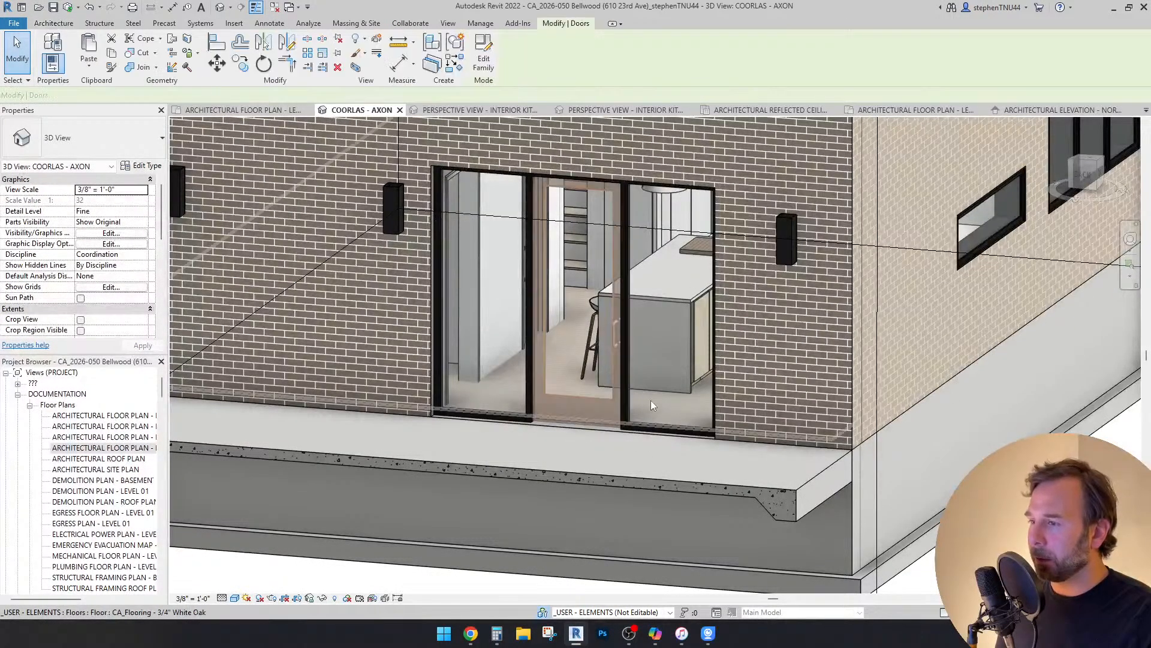
{"action": "middle_click_drag", "start_coordinate": [651, 402], "coordinate": [594, 351], "text": "shift"}
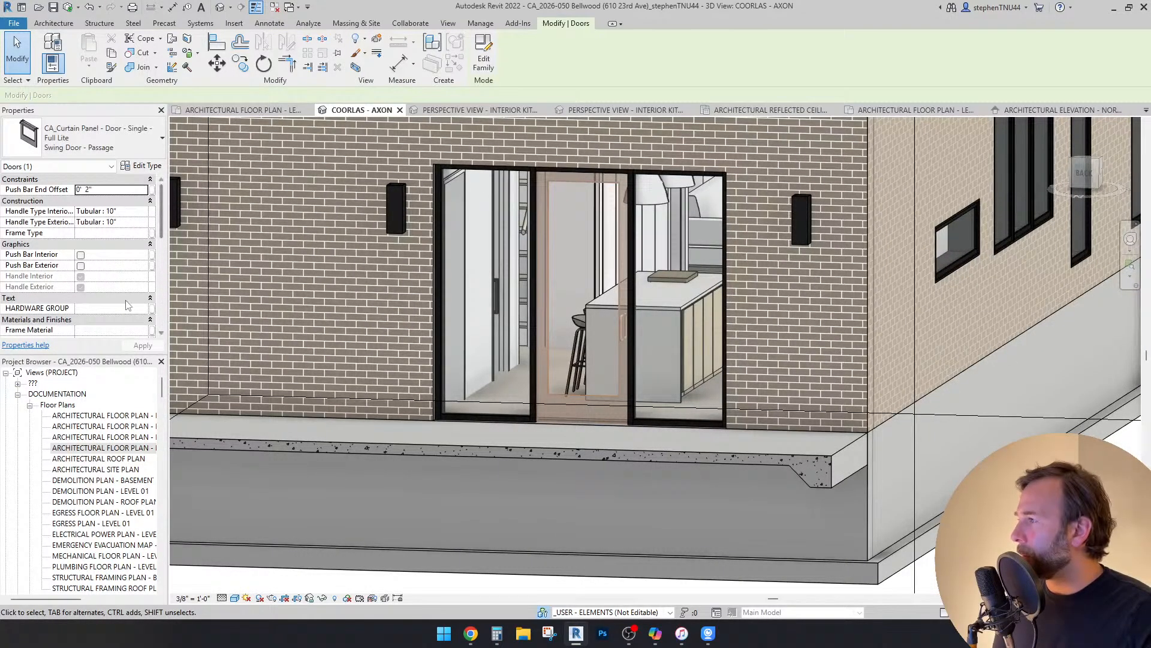
{"action": "scroll", "coordinate": [126, 303], "scroll_direction": "down", "scroll_amount": 5}
{"action": "left_click", "coordinate": [139, 165]}
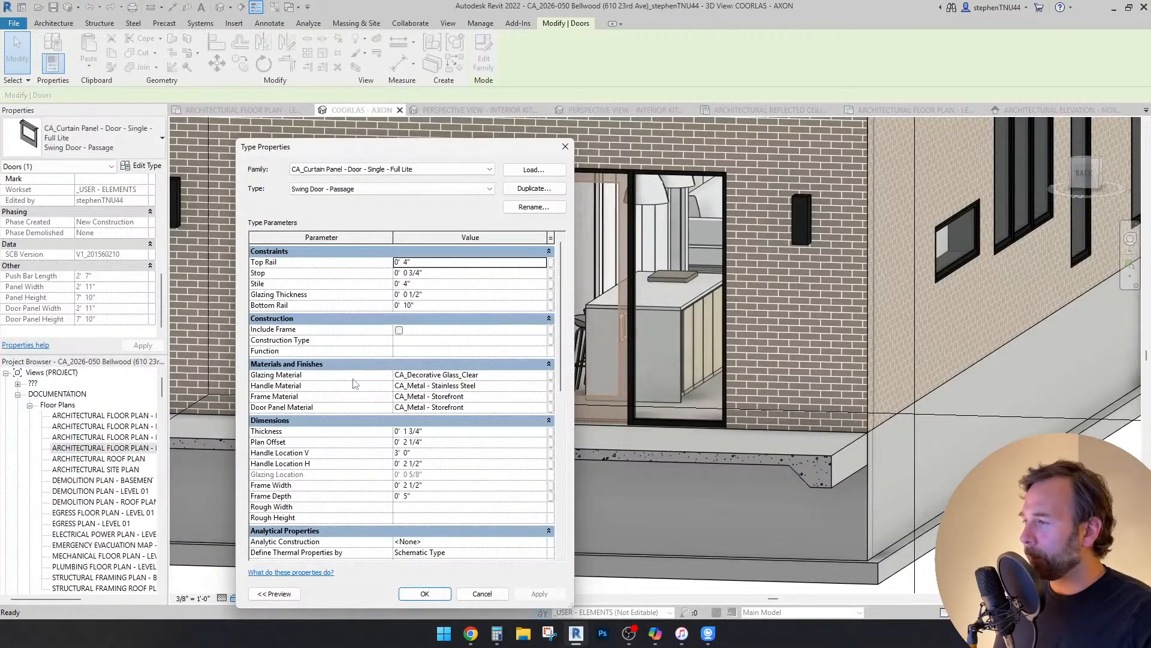
Step: Set the full-lite curtain panel door type's glazing material to CA_Glazing - Clear and apply it
{"action": "left_click", "coordinate": [542, 376]}
{"action": "left_click", "coordinate": [541, 374]}
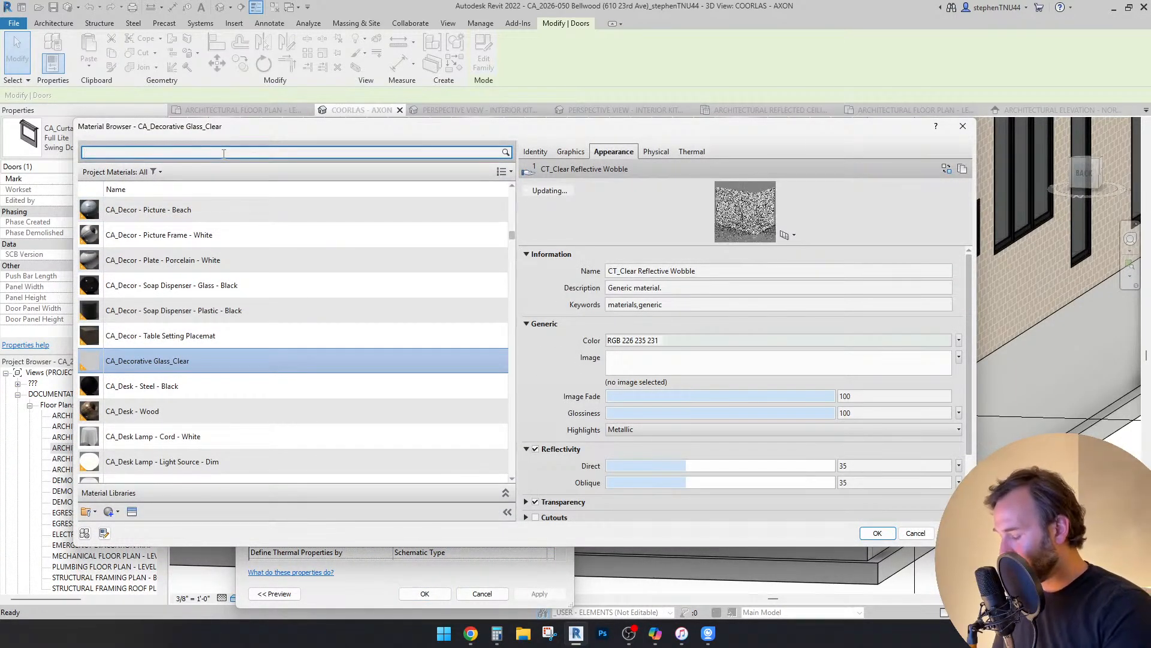
{"action": "type", "text": "glass"}
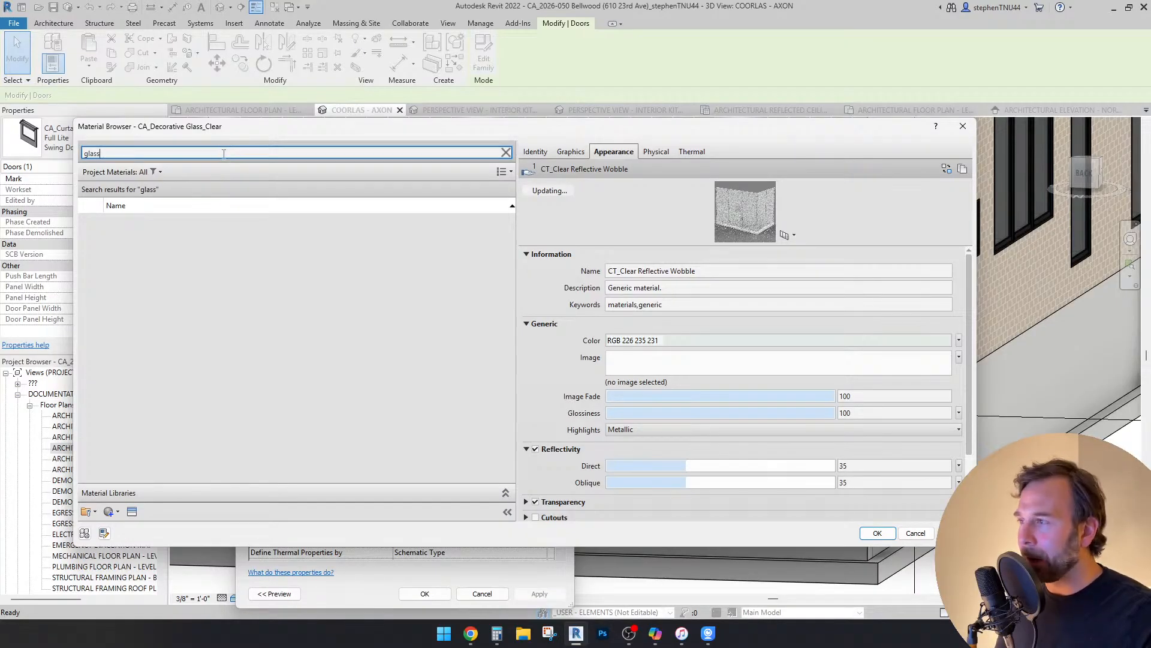
{"action": "scroll", "coordinate": [356, 328], "scroll_direction": "down", "scroll_amount": 5}
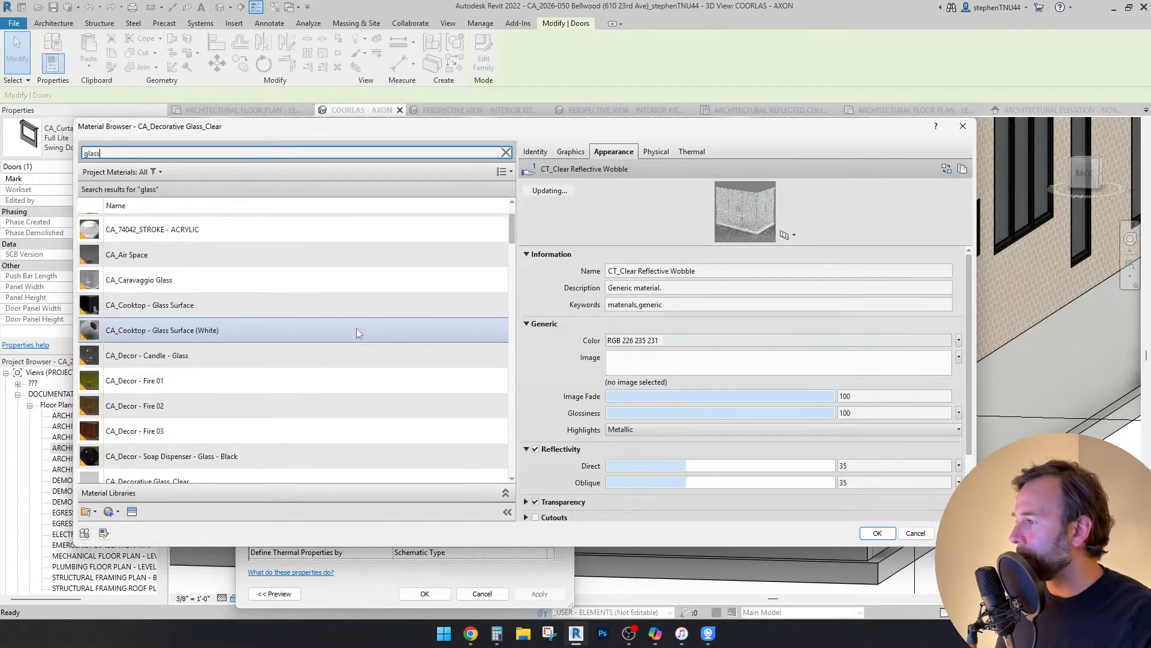
{"action": "scroll", "coordinate": [354, 333], "scroll_direction": "down", "scroll_amount": 1}
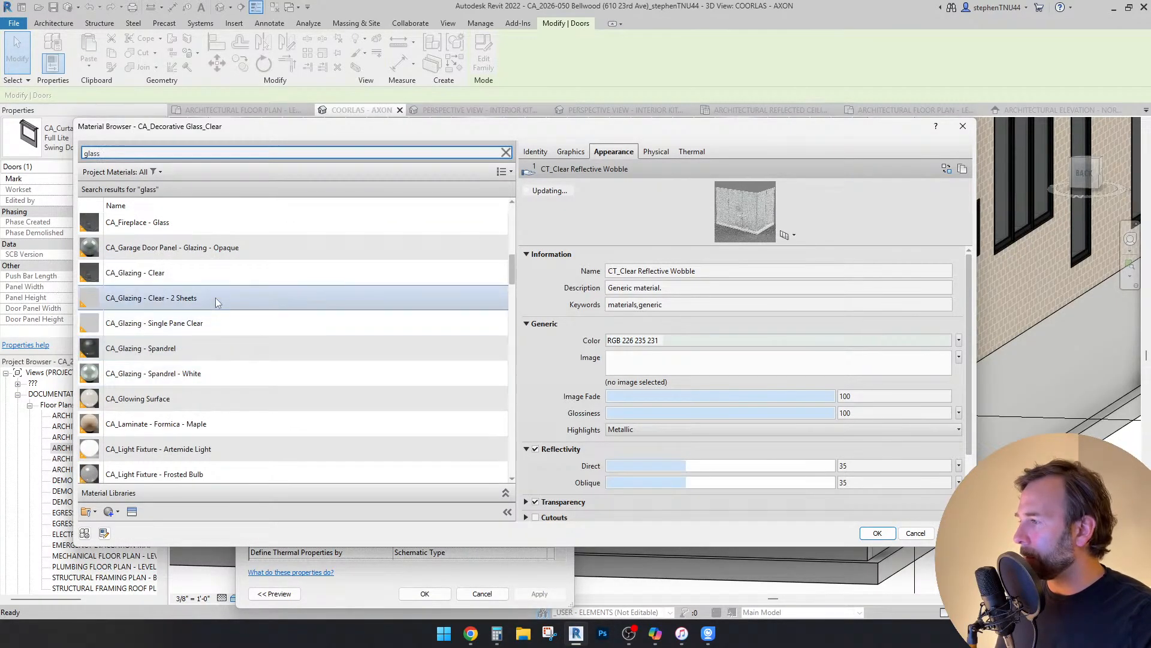
{"action": "left_click", "coordinate": [168, 274]}
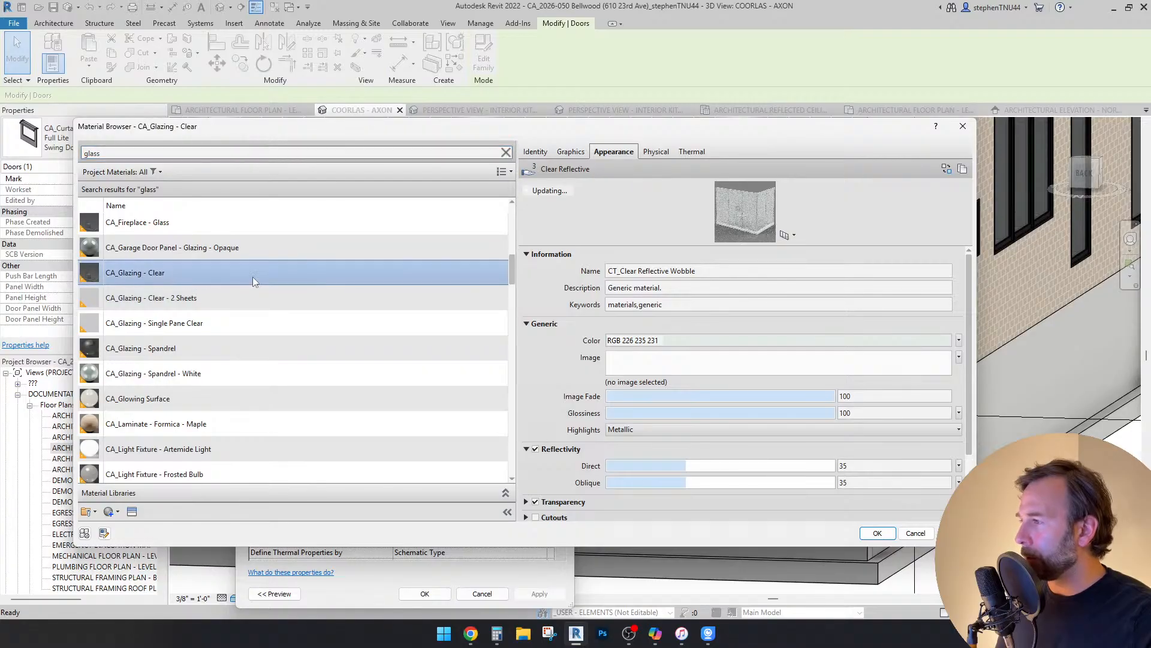
{"action": "left_click", "coordinate": [877, 532]}
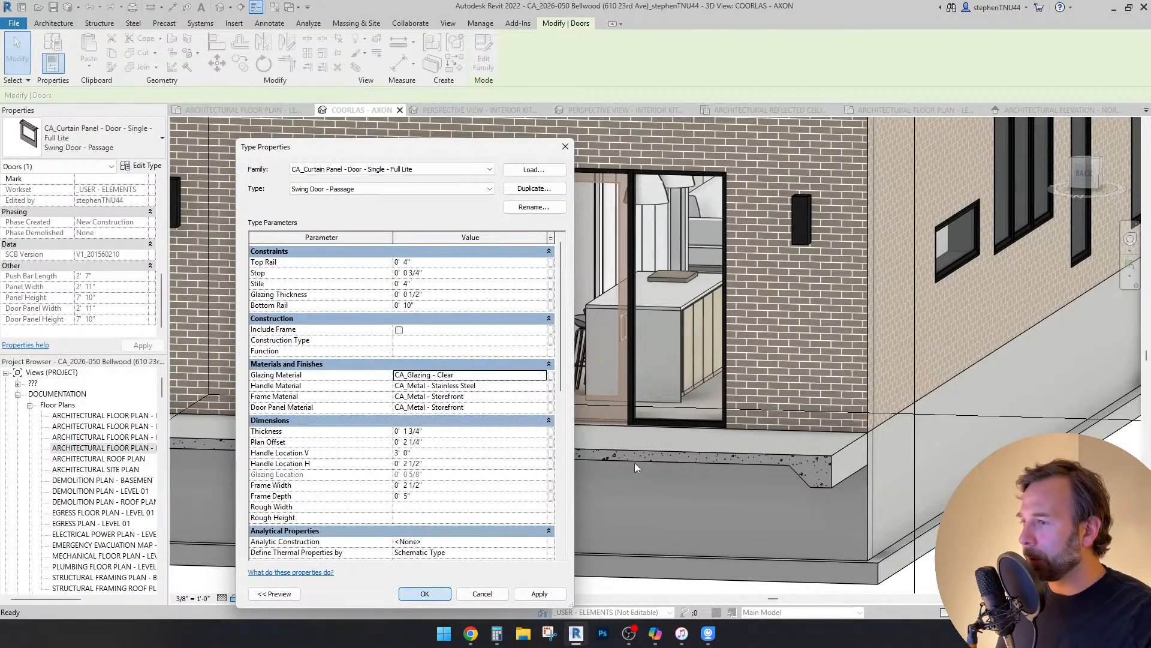
{"action": "key", "text": "Return"}
{"action": "key", "text": "Escape"}
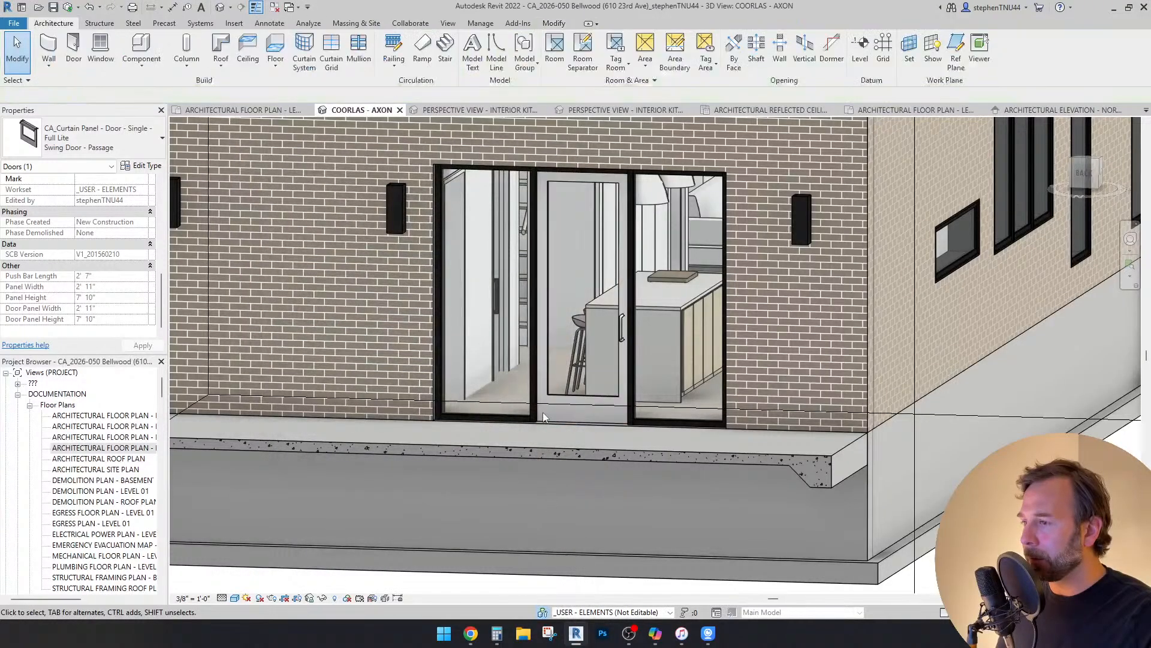
Step: Check which material the curtain wall mullion type beside the door uses, leaving the type unchanged
{"action": "left_click", "coordinate": [537, 414]}
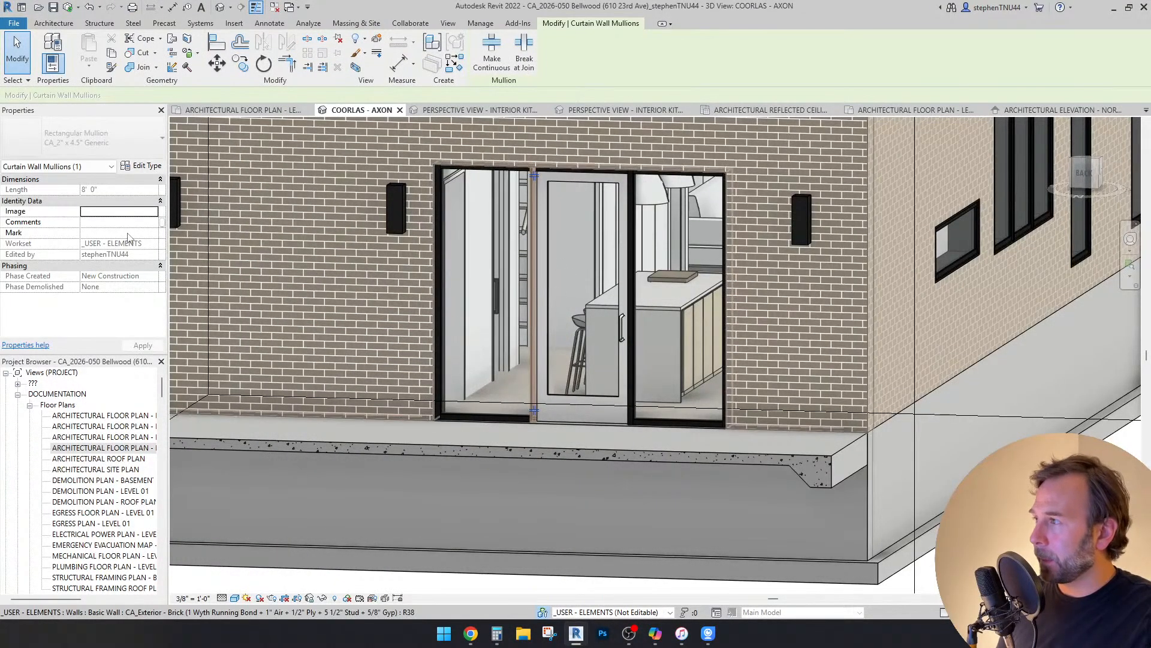
{"action": "left_click", "coordinate": [141, 166]}
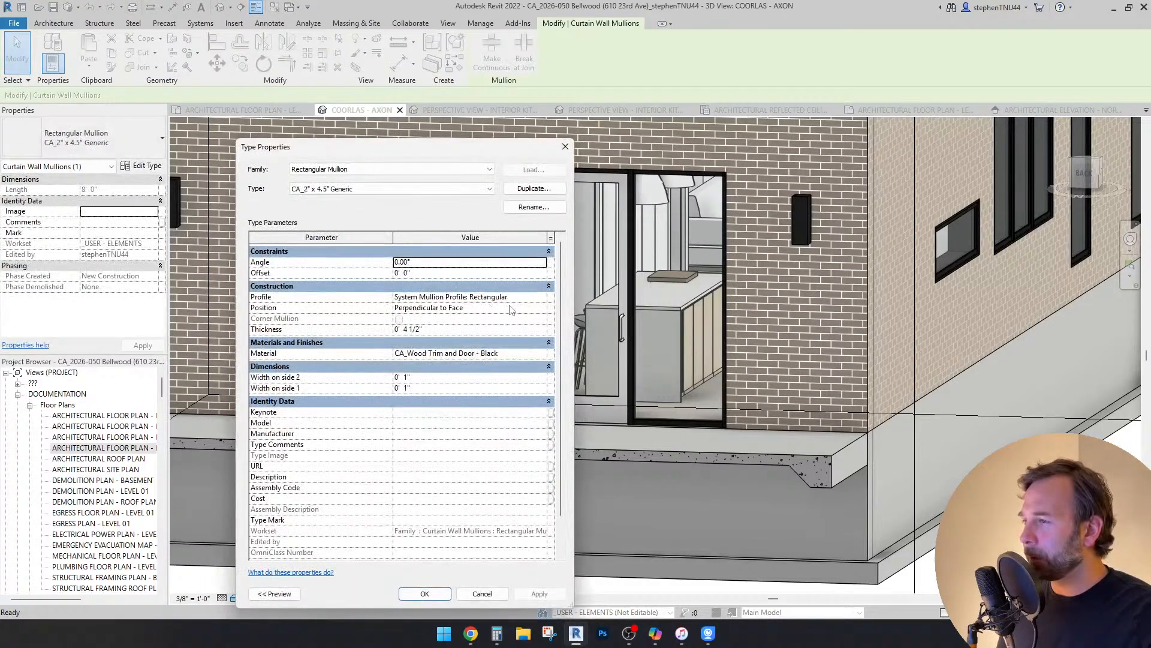
{"action": "left_click", "coordinate": [537, 354]}
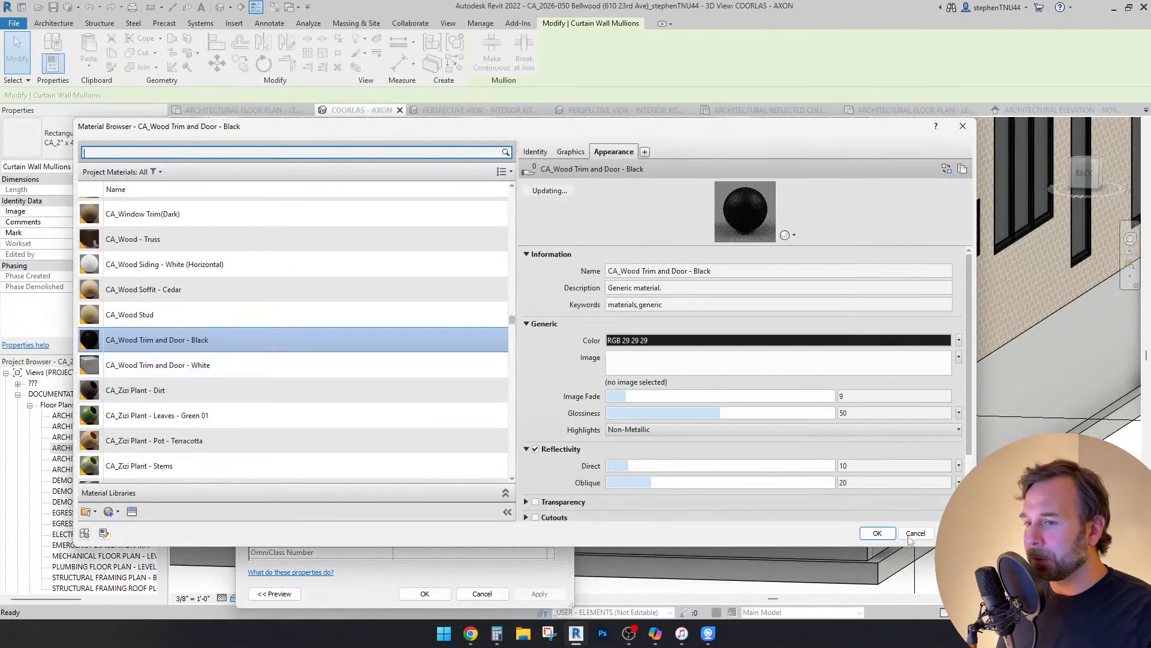
{"action": "left_click", "coordinate": [878, 533]}
{"action": "left_click", "coordinate": [482, 593]}
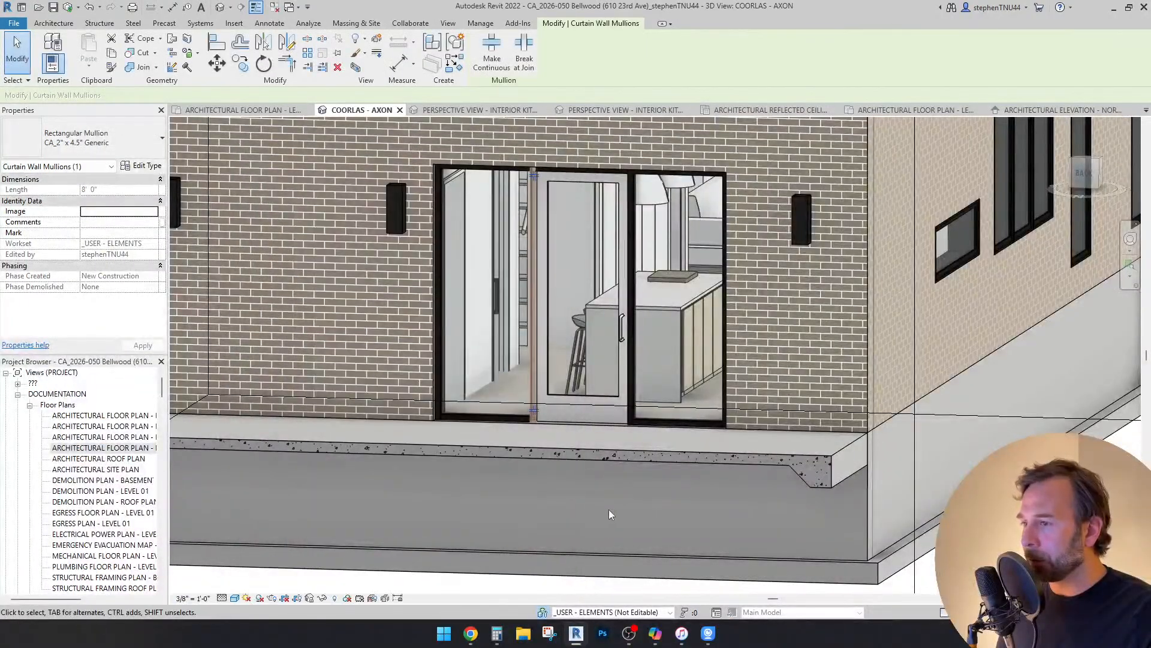
{"action": "key", "text": "Escape"}
Step: Search the materials for "trim" and set the full-lite door type's frame material to CA_Wood Trim and Door - Black
{"action": "scroll", "coordinate": [568, 394], "scroll_direction": "up", "scroll_amount": 2}
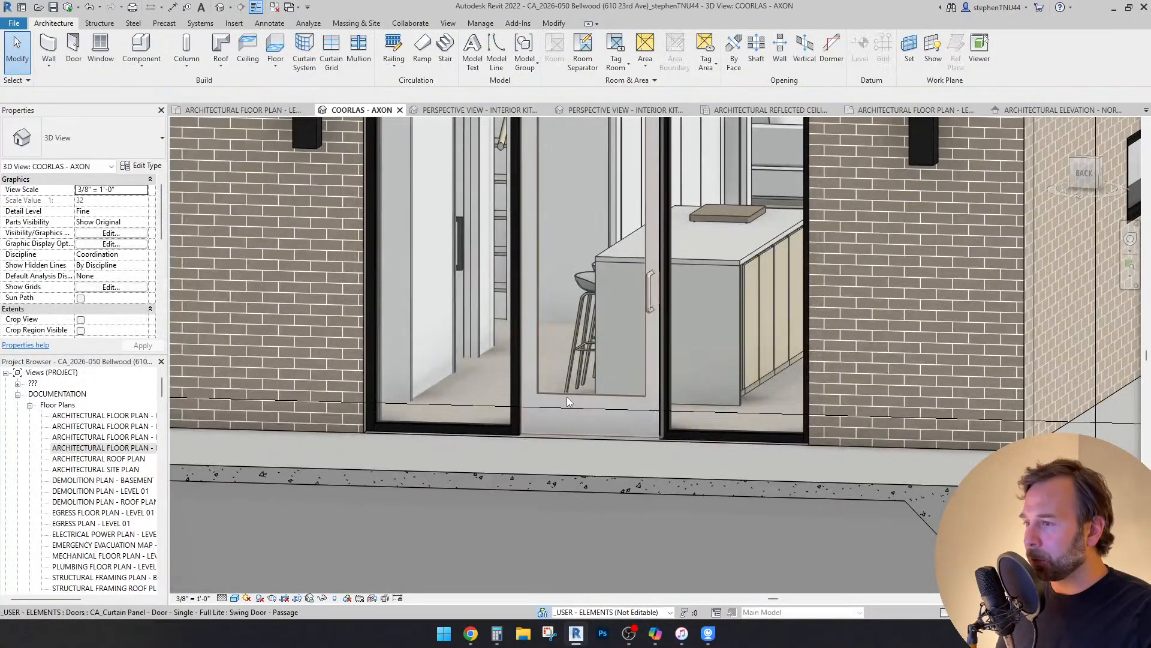
{"action": "left_click", "coordinate": [567, 396]}
{"action": "left_click", "coordinate": [142, 166]}
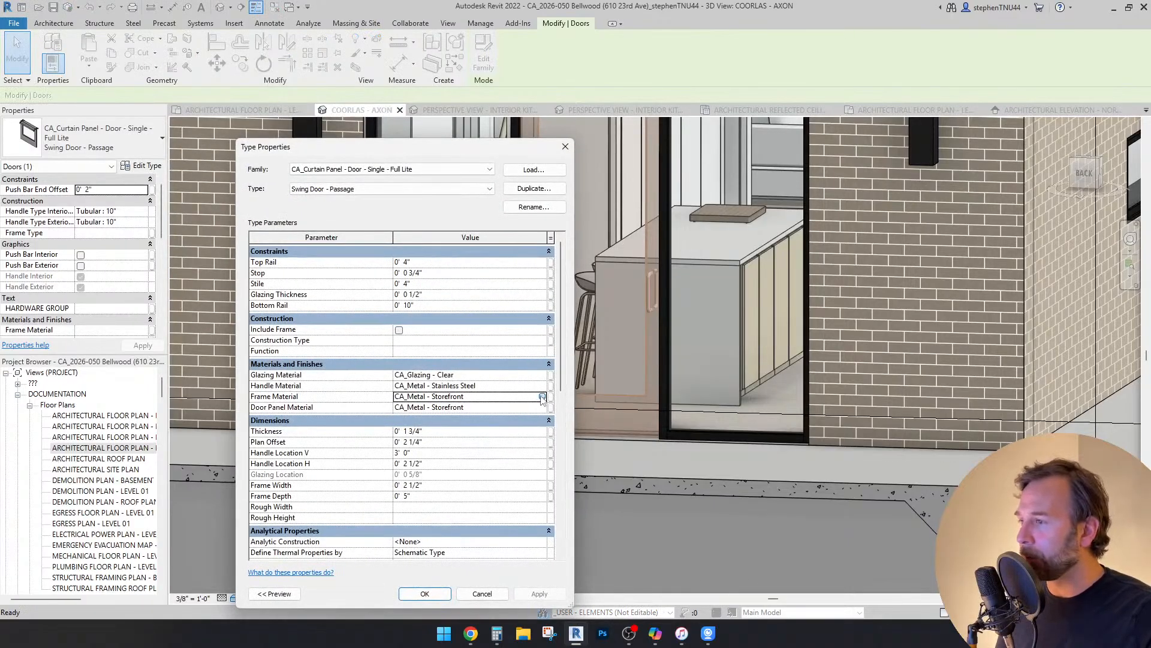
{"action": "left_click", "coordinate": [542, 396]}
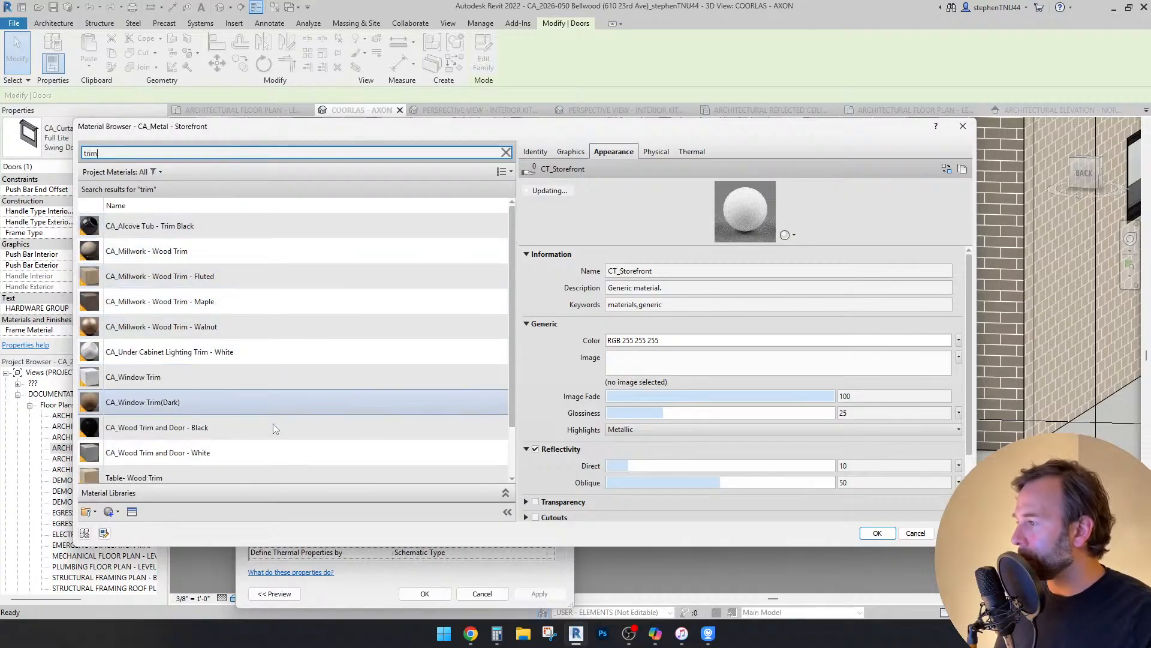
{"action": "left_click", "coordinate": [258, 428]}
{"action": "left_click", "coordinate": [879, 533]}
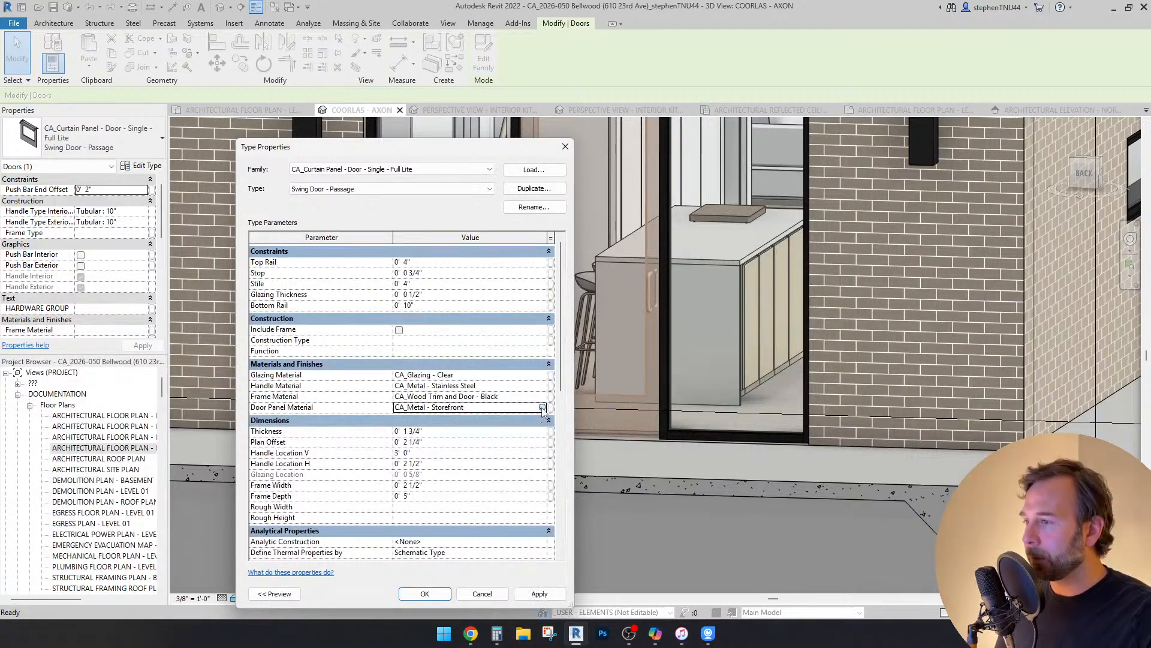
Step: Set the door type's door panel material to CA_Wood Trim and Door - Black and apply the type changes
{"action": "left_click", "coordinate": [541, 407]}
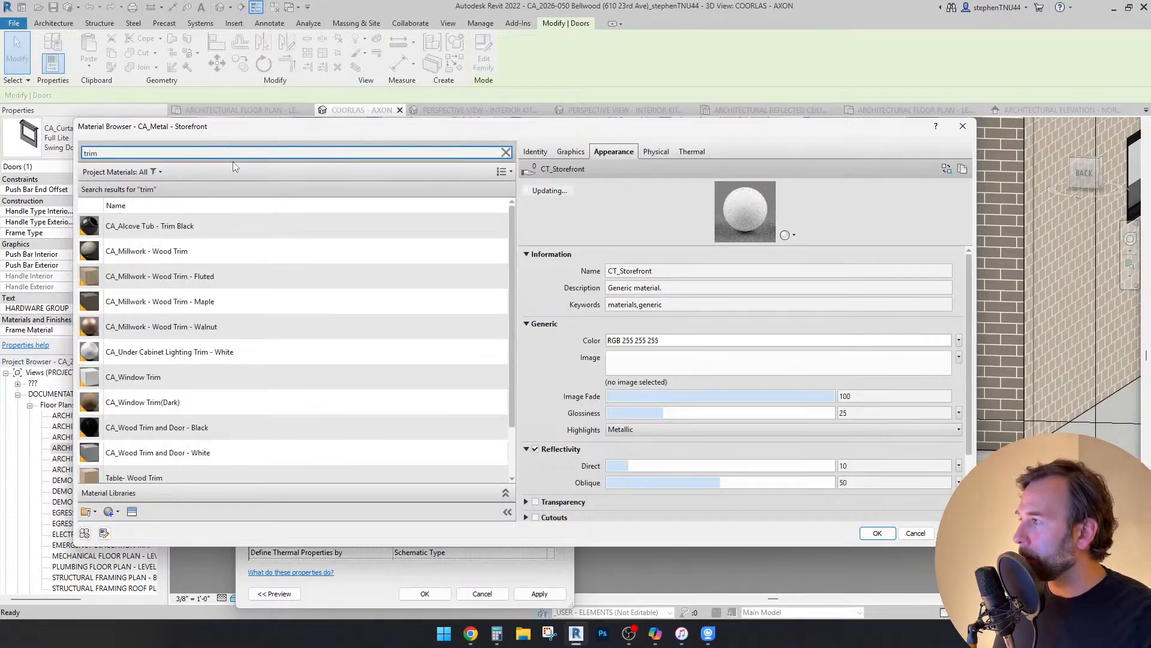
{"action": "left_click", "coordinate": [136, 431]}
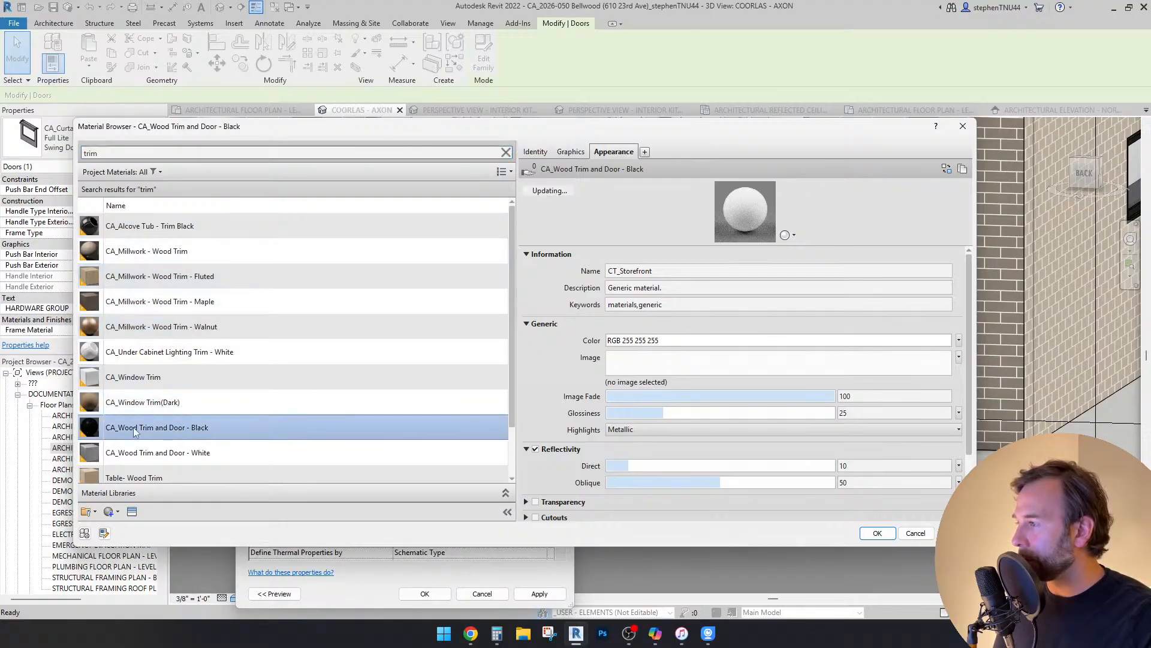
{"action": "left_click", "coordinate": [877, 533]}
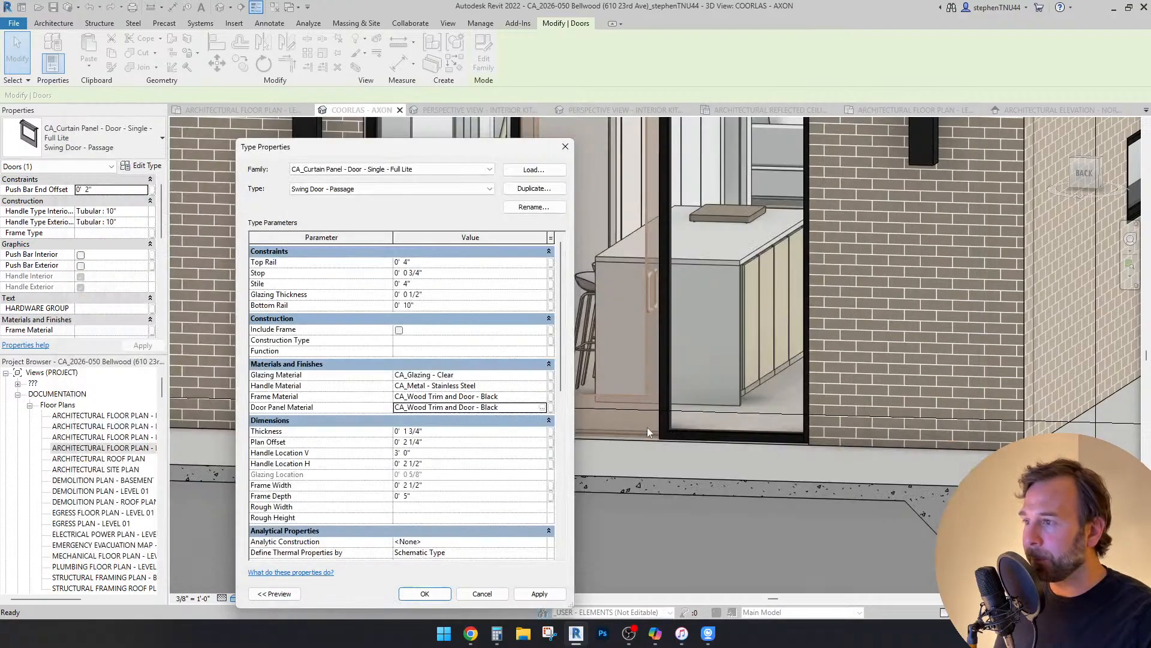
{"action": "left_click", "coordinate": [427, 597]}
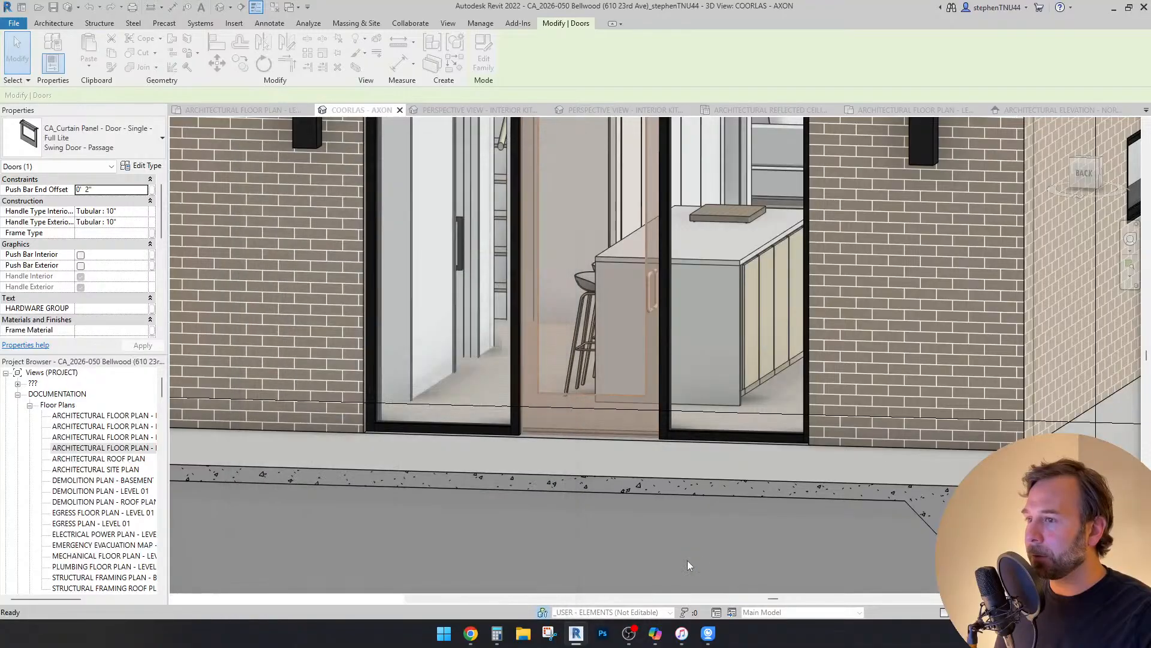
{"action": "key", "text": "Escape"}
{"action": "scroll", "coordinate": [517, 460], "scroll_direction": "down", "scroll_amount": 3}
{"action": "scroll", "coordinate": [586, 466], "scroll_direction": "down", "scroll_amount": 1}
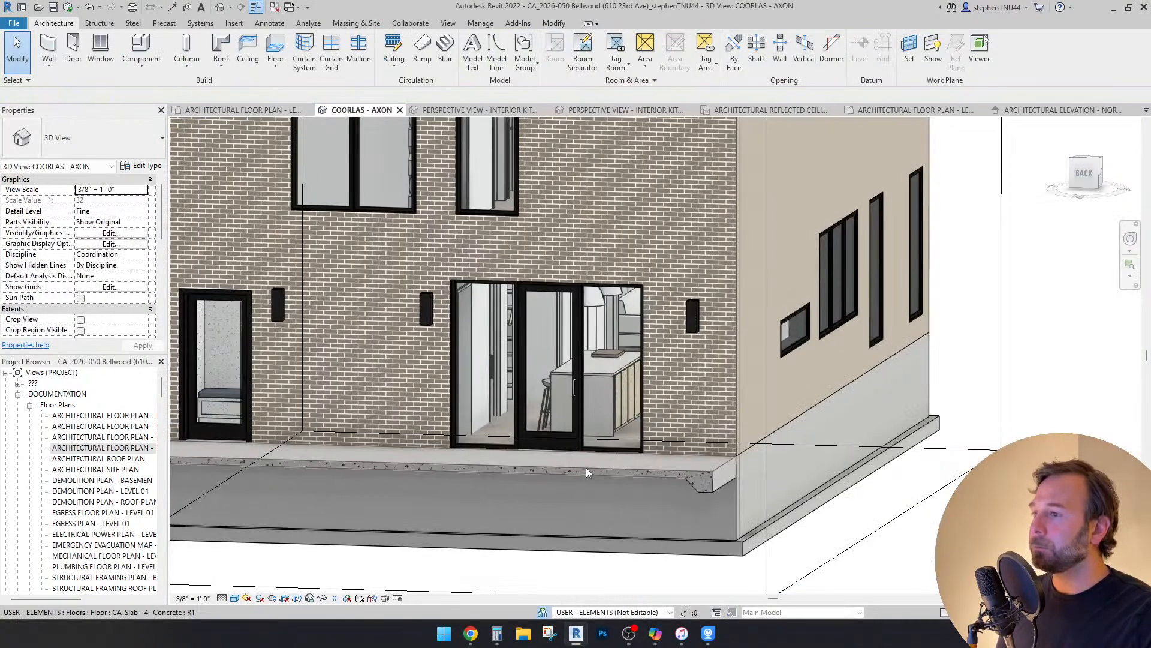
Step: In the Level 01 architectural floor plan, flip the hand of the kitchen's curtain wall door so it hinges on the opposite side
{"action": "left_click", "coordinate": [276, 111]}
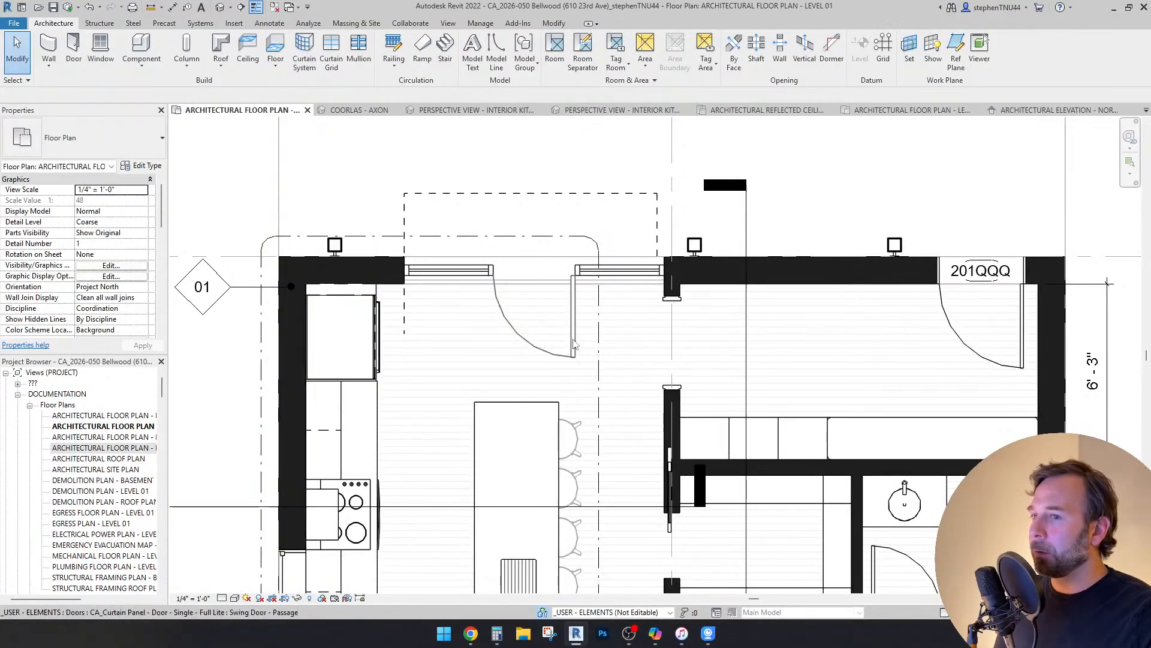
{"action": "left_click", "coordinate": [574, 344]}
{"action": "scroll", "coordinate": [542, 291], "scroll_direction": "up", "scroll_amount": 2}
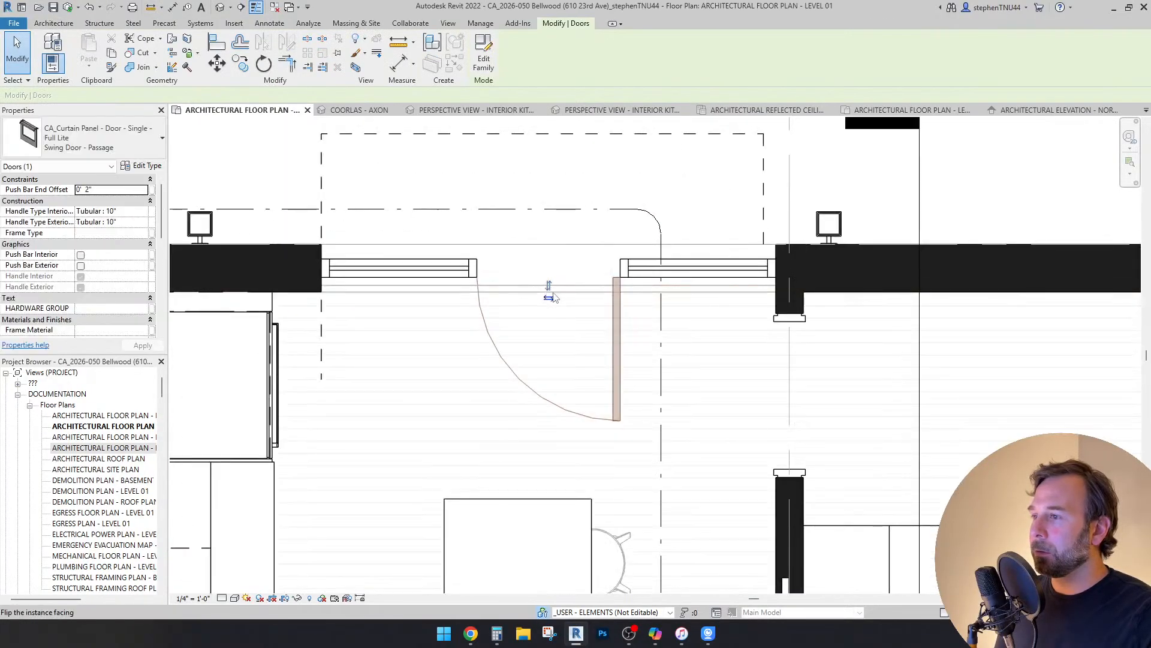
{"action": "left_click", "coordinate": [549, 300]}
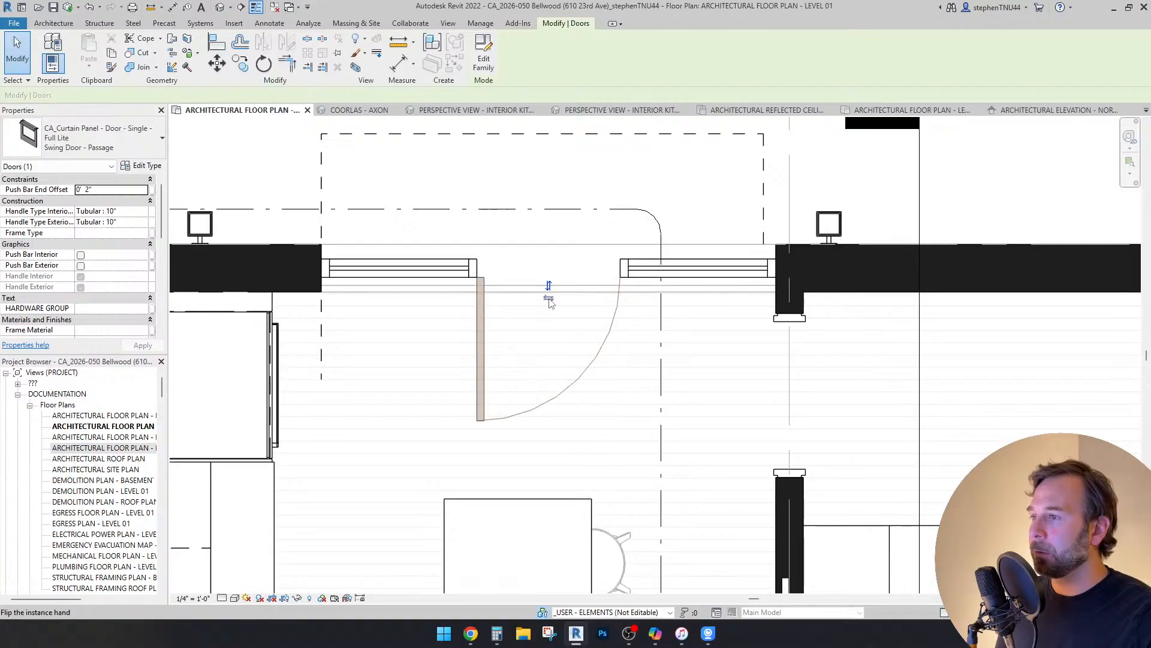
{"action": "scroll", "coordinate": [547, 297], "scroll_direction": "down", "scroll_amount": 3}
{"action": "key", "text": "Escape"}
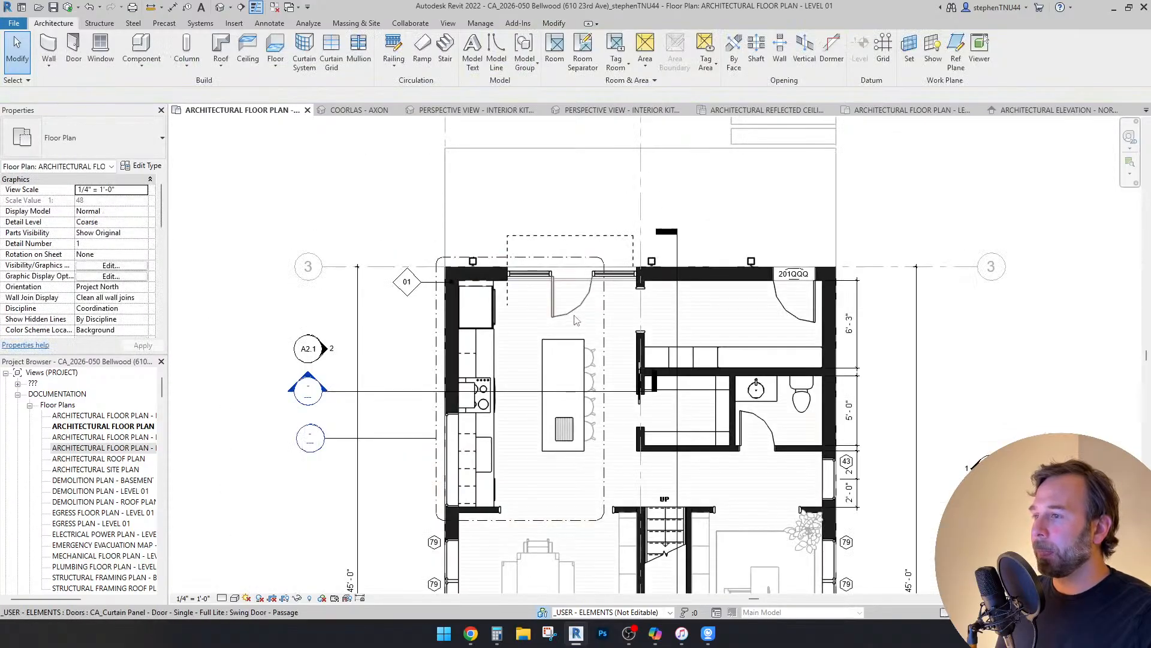
Step: Review the instance properties of the kitchen's curtain wall door
{"action": "left_click", "coordinate": [577, 315]}
{"action": "scroll", "coordinate": [602, 296], "scroll_direction": "up", "scroll_amount": 2}
{"action": "scroll", "coordinate": [117, 262], "scroll_direction": "down", "scroll_amount": 8}
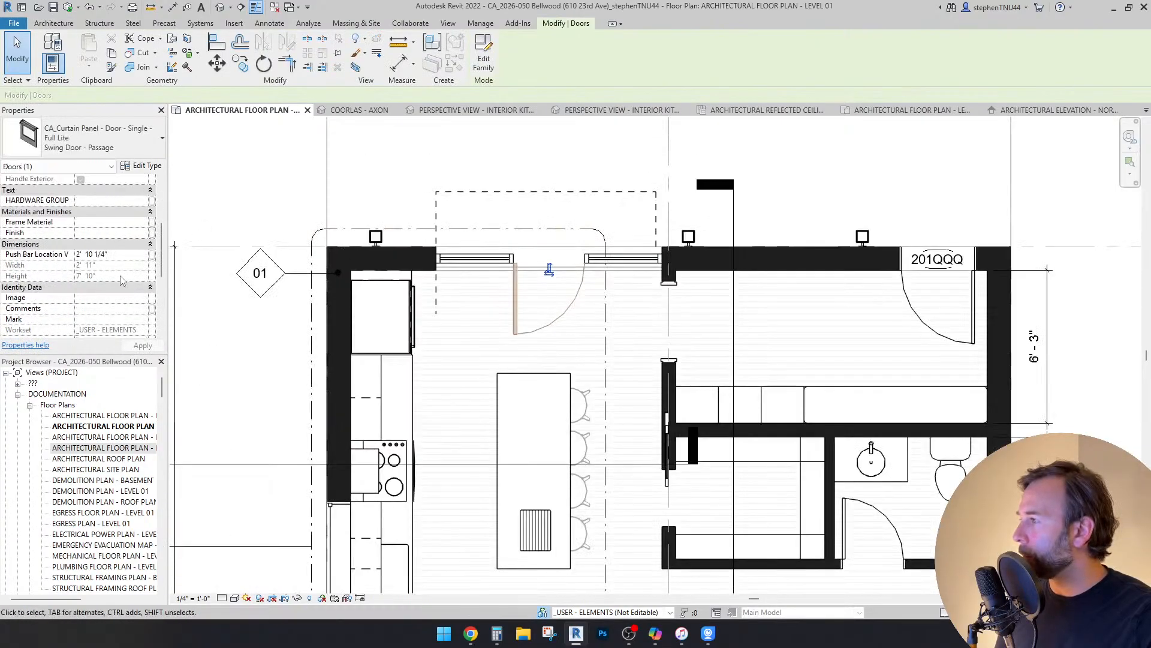
{"action": "scroll", "coordinate": [121, 279], "scroll_direction": "up", "scroll_amount": 8}
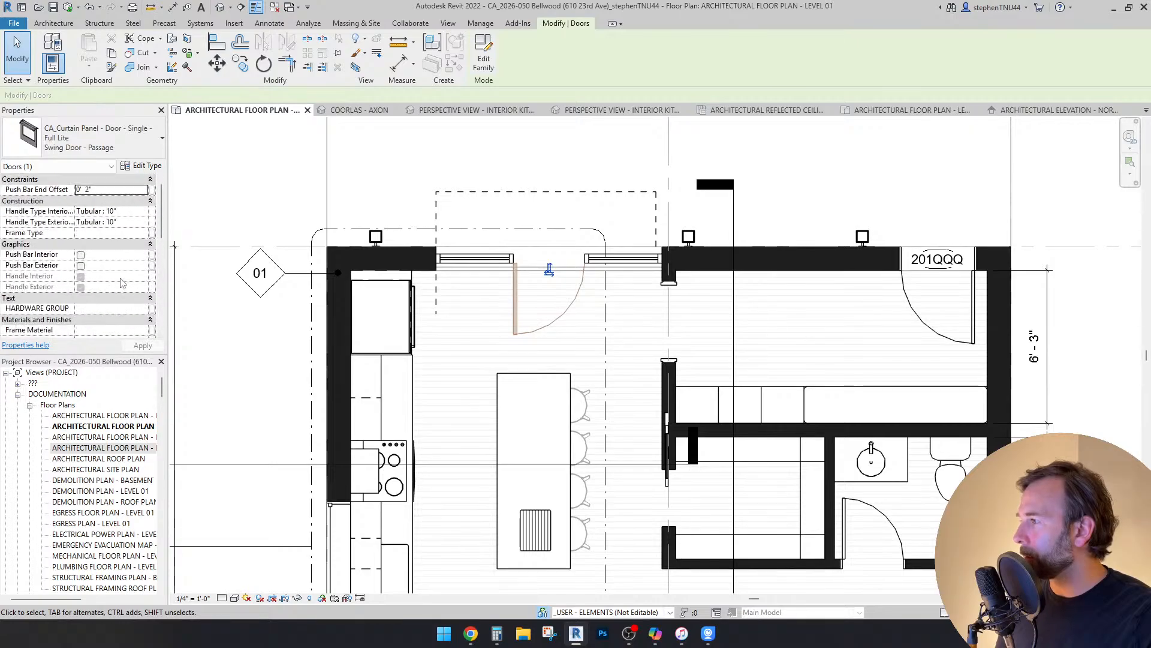
{"action": "scroll", "coordinate": [122, 282], "scroll_direction": "down", "scroll_amount": 7}
{"action": "scroll", "coordinate": [122, 282], "scroll_direction": "up", "scroll_amount": 5}
{"action": "left_click", "coordinate": [839, 175]}
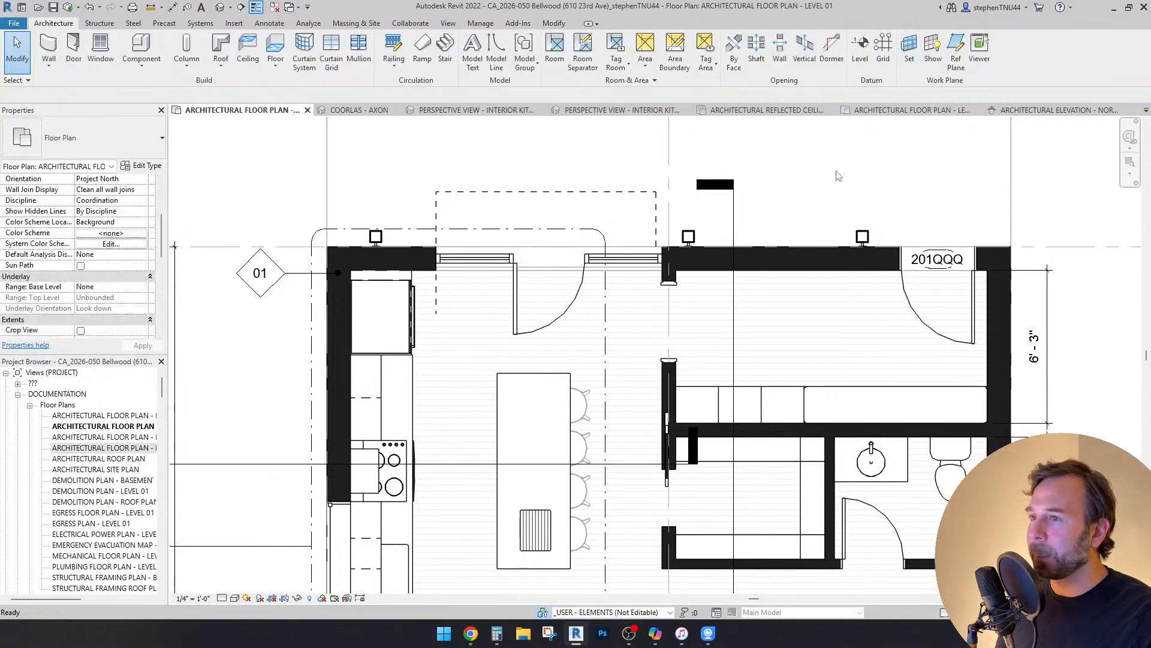
Step: Delete the dashed detail lines outlining the area outside the kitchen's curtain wall door
{"action": "scroll", "coordinate": [578, 290], "scroll_direction": "down", "scroll_amount": 4}
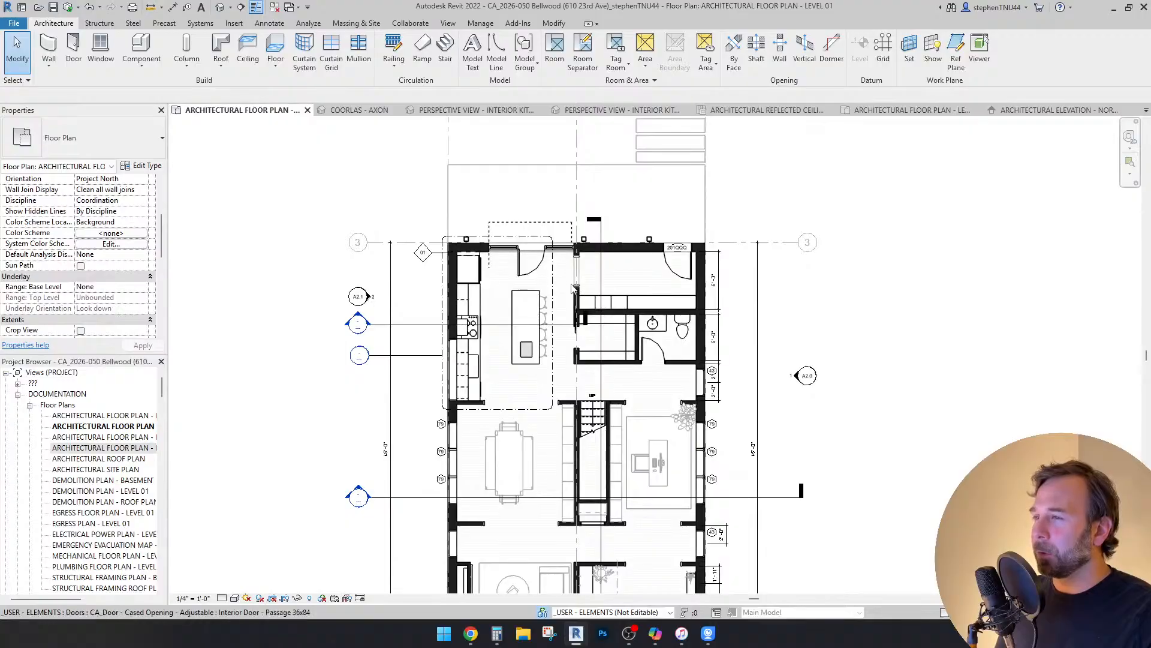
{"action": "scroll", "coordinate": [579, 289], "scroll_direction": "up", "scroll_amount": 2}
{"action": "scroll", "coordinate": [507, 150], "scroll_direction": "up", "scroll_amount": 3}
{"action": "left_click", "coordinate": [507, 147]}
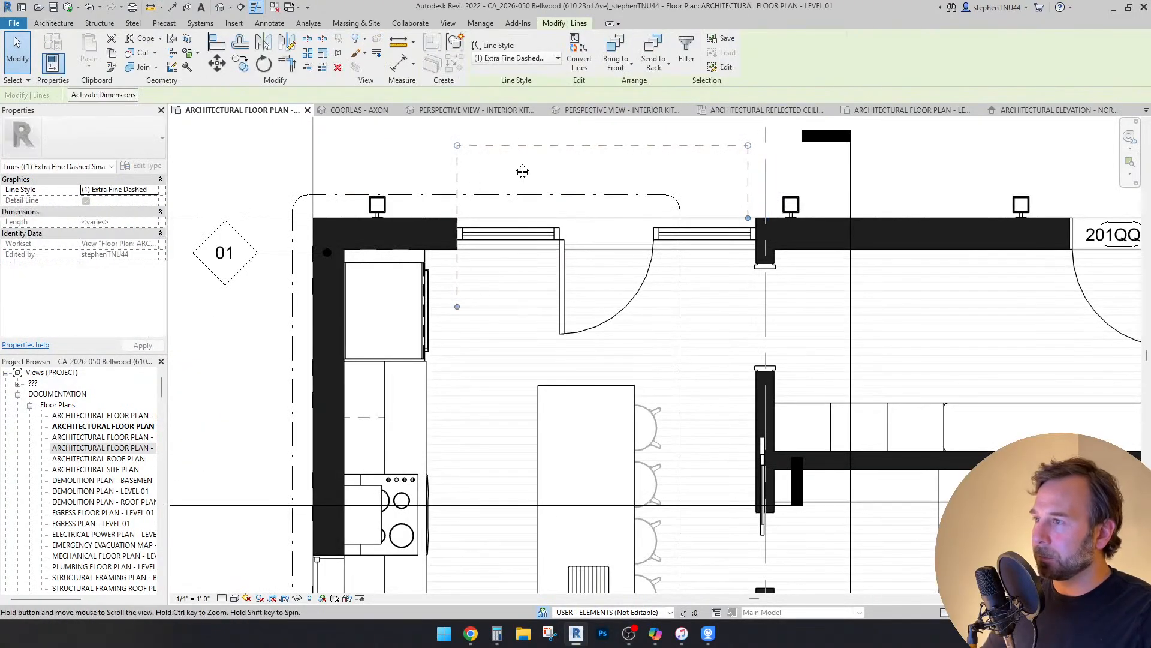
{"action": "key", "text": "Escape"}
Step: Draw (1) Extra Fine Dashed detail lines as a guide around the kitchen's curtain wall, extending 9'-0" across from its refrigerator-side end
{"action": "scroll", "coordinate": [539, 222], "scroll_direction": "down", "scroll_amount": 3}
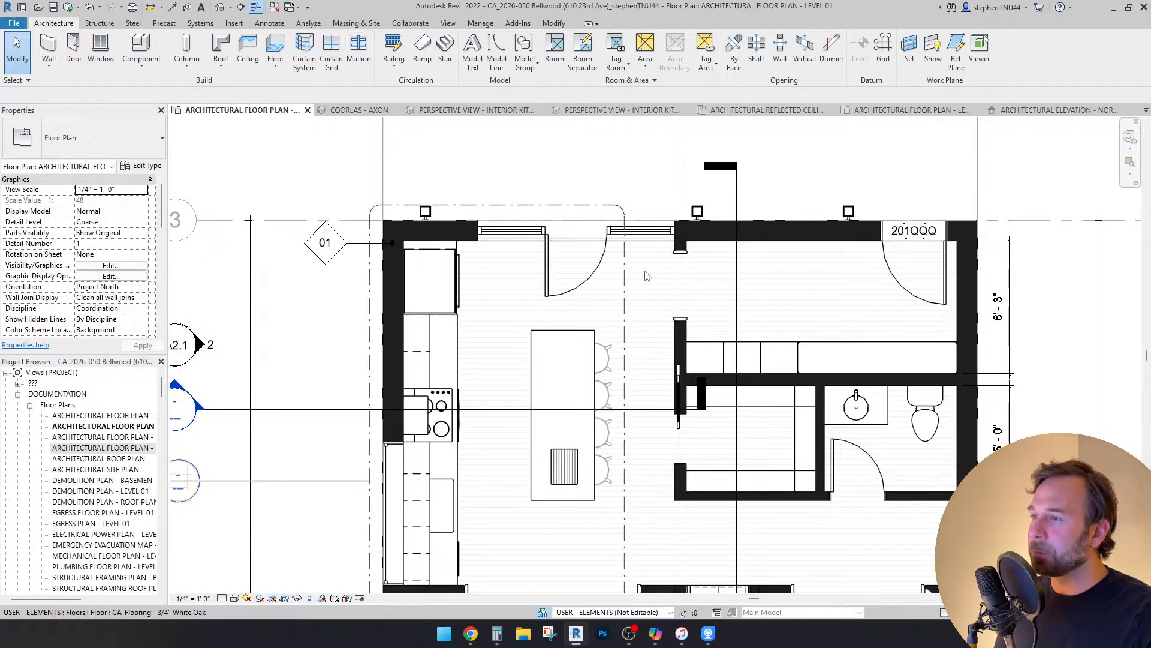
{"action": "scroll", "coordinate": [603, 294], "scroll_direction": "down", "scroll_amount": 3}
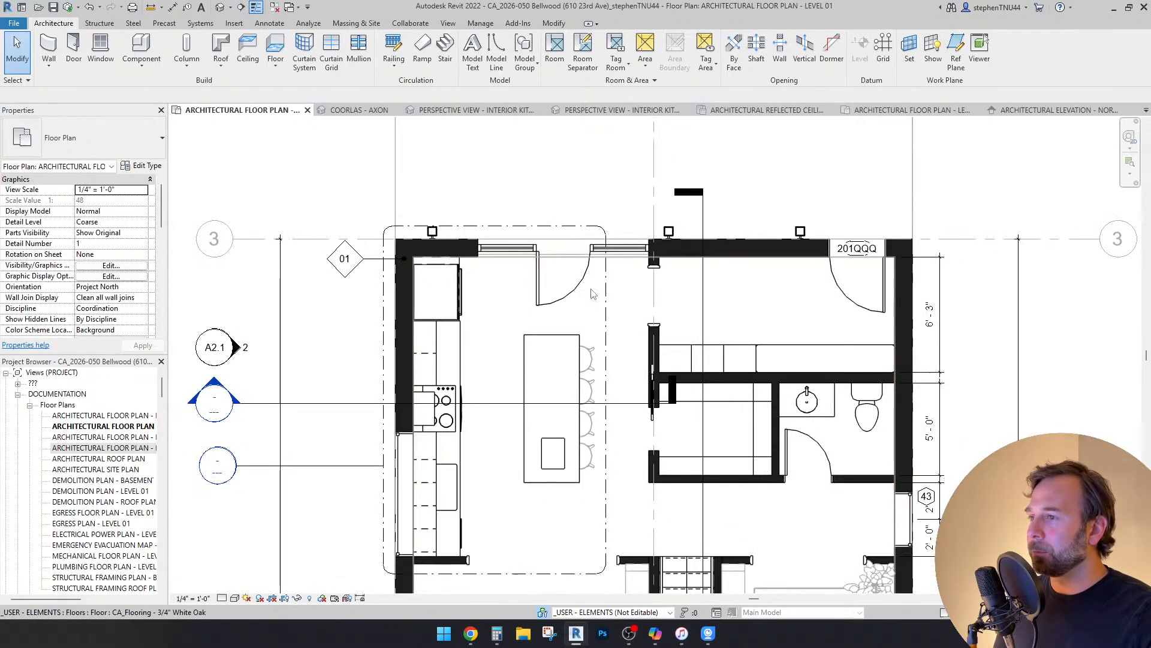
{"action": "scroll", "coordinate": [592, 294], "scroll_direction": "down", "scroll_amount": 1}
{"action": "scroll", "coordinate": [616, 258], "scroll_direction": "up", "scroll_amount": 5}
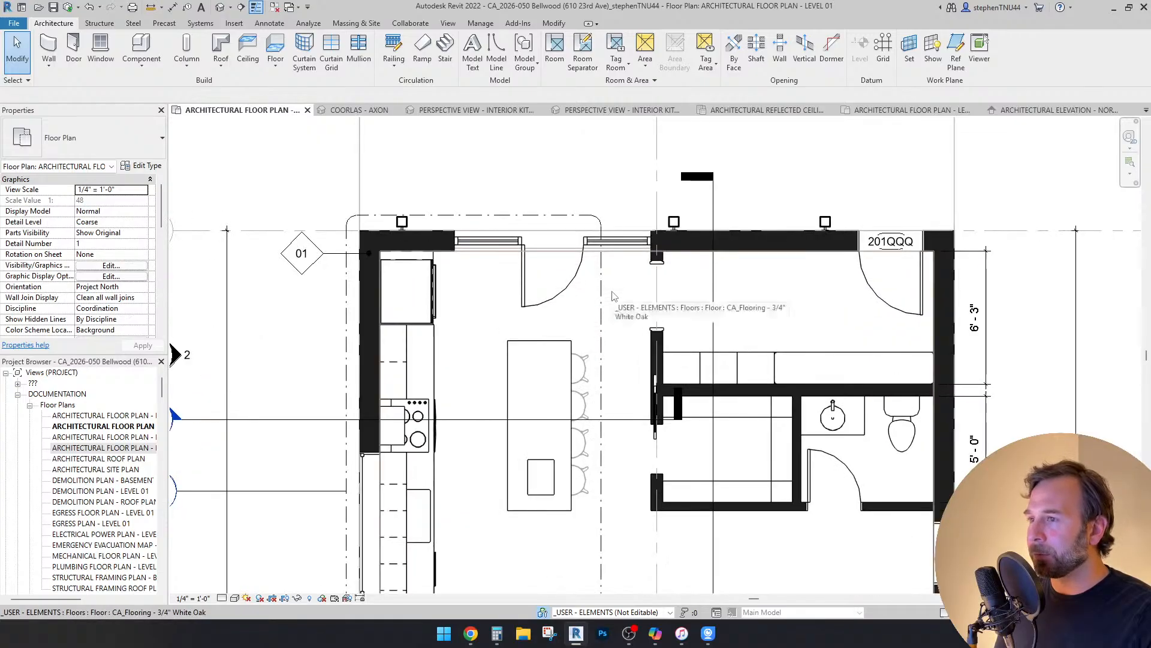
{"action": "left_click", "coordinate": [657, 243]}
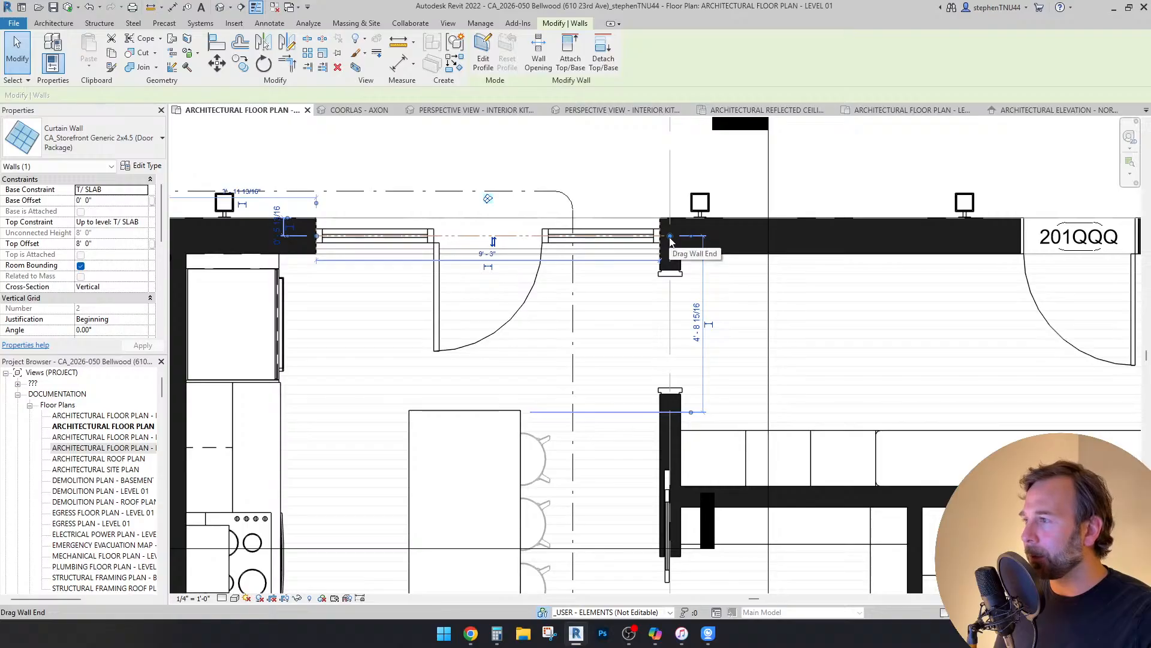
{"action": "middle_click_drag", "start_coordinate": [670, 238], "coordinate": [679, 259]}
{"action": "left_click", "coordinate": [269, 22]}
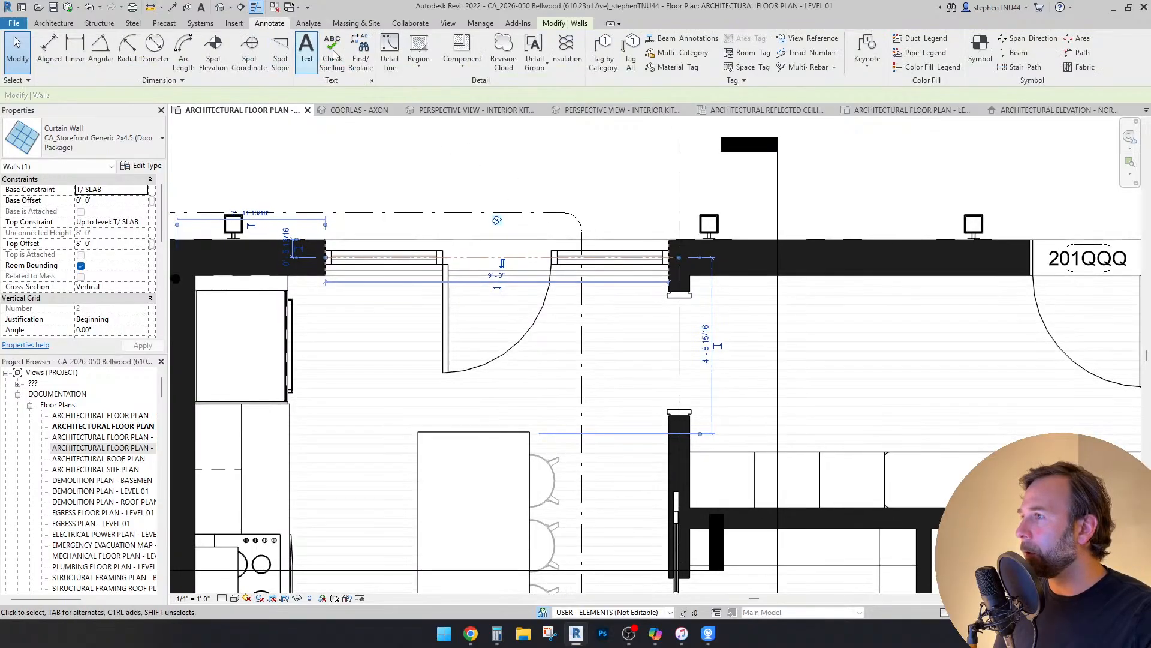
{"action": "left_click", "coordinate": [325, 194]}
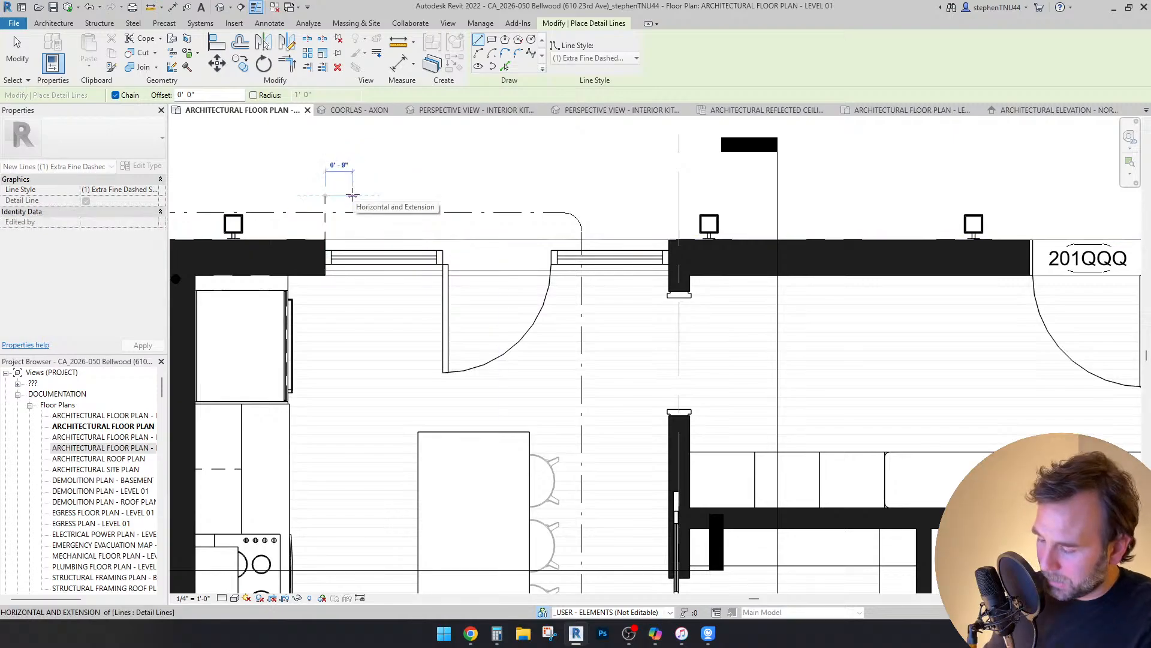
{"action": "left_click", "coordinate": [660, 195]}
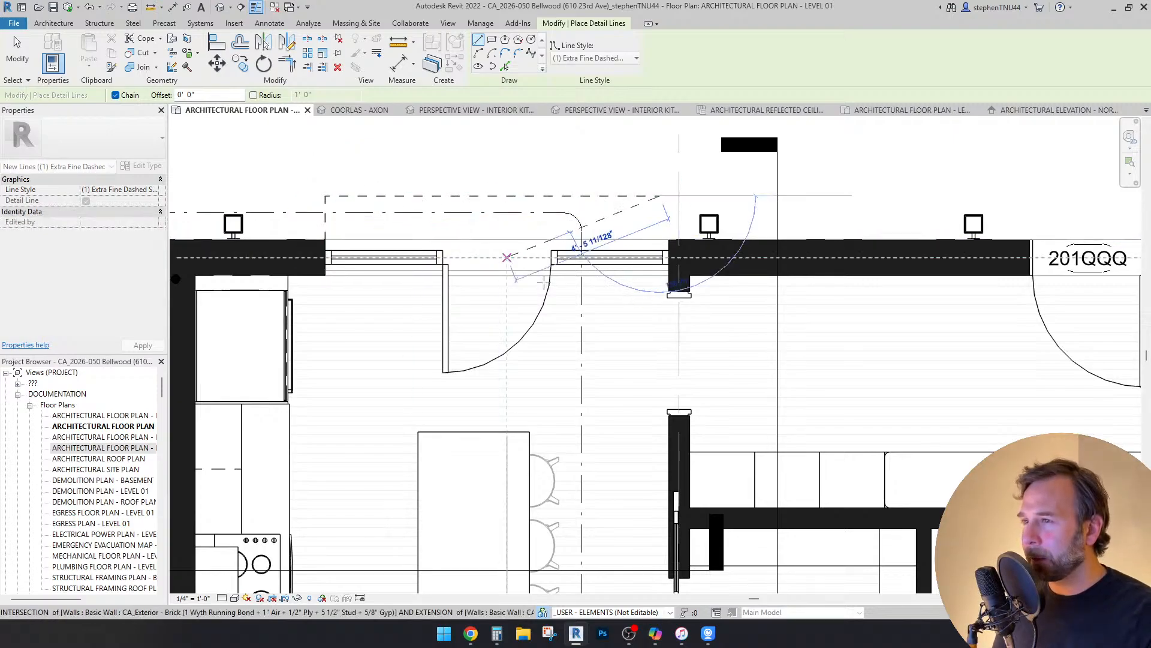
{"action": "left_click", "coordinate": [660, 346]}
{"action": "key", "text": "Escape"}
{"action": "key", "text": "Escape"}
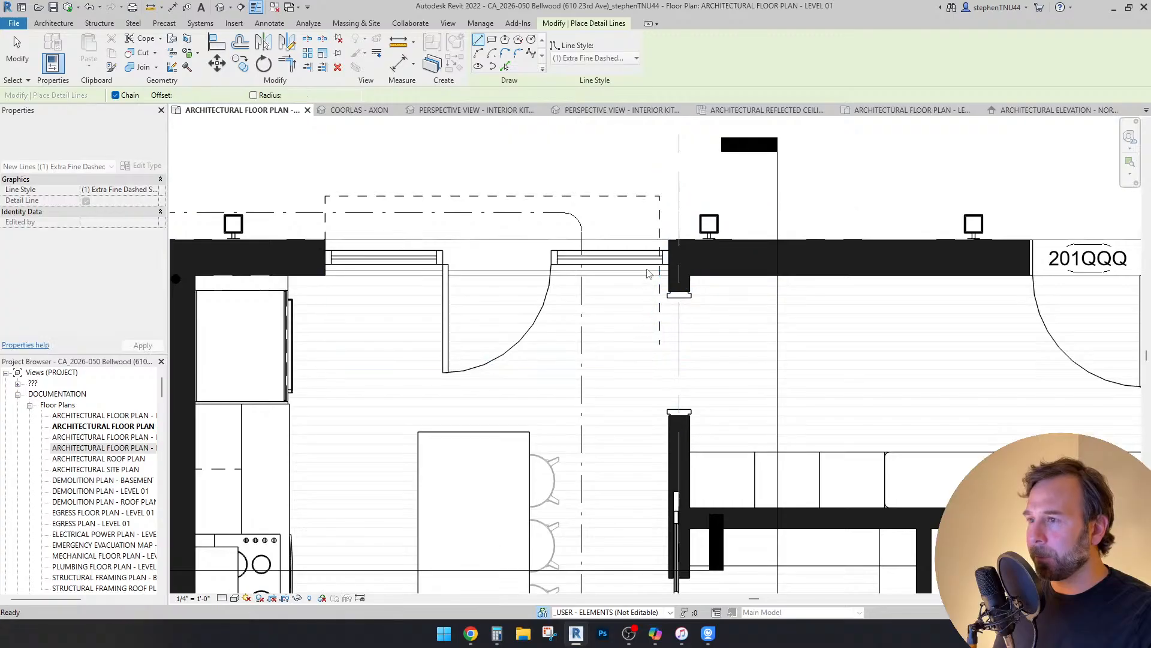
Step: Disallow the join at the curtain wall's pantry-side end and shorten the wall to the dashed guide line, making it 9'-0" long
{"action": "left_click", "coordinate": [651, 259]}
{"action": "scroll", "coordinate": [667, 255], "scroll_direction": "up", "scroll_amount": 2}
{"action": "right_click", "coordinate": [687, 260]}
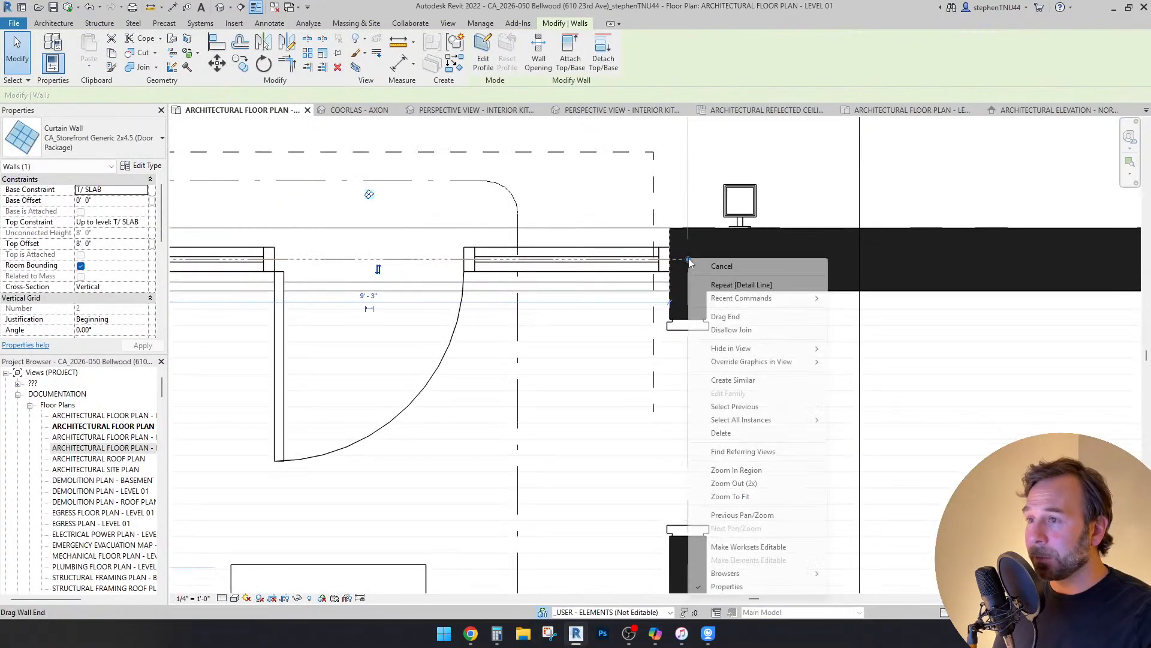
{"action": "left_click", "coordinate": [732, 331]}
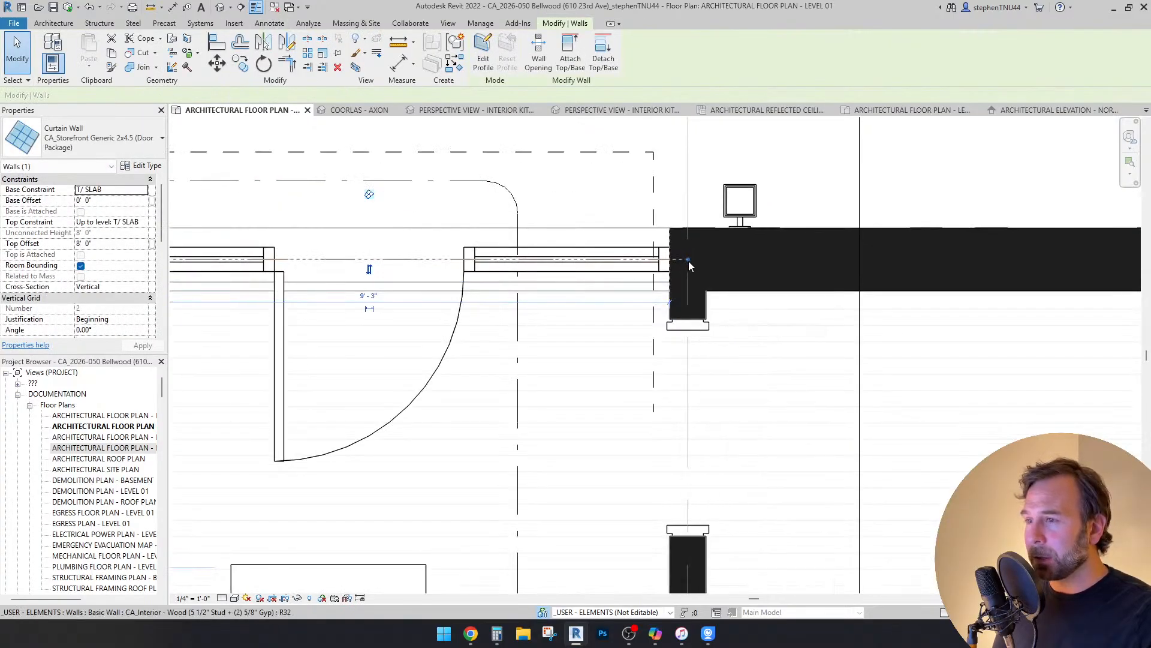
{"action": "scroll", "coordinate": [689, 261], "scroll_direction": "up", "scroll_amount": 2}
{"action": "left_click_drag", "start_coordinate": [688, 262], "coordinate": [627, 260]}
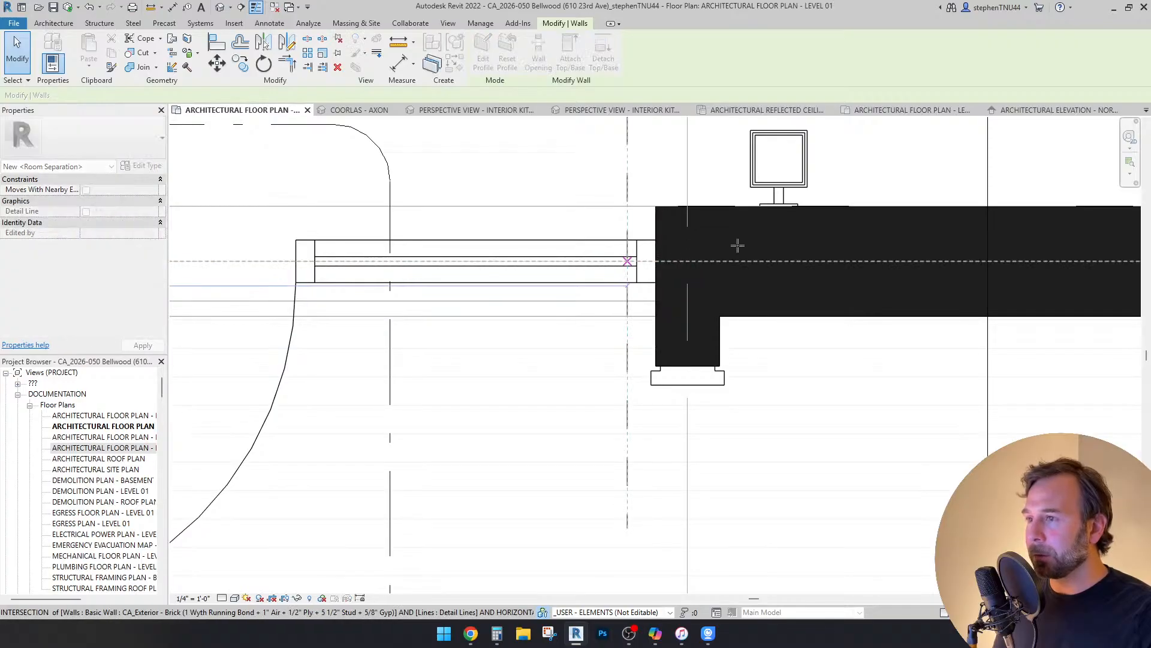
{"action": "scroll", "coordinate": [738, 246], "scroll_direction": "down", "scroll_amount": 4}
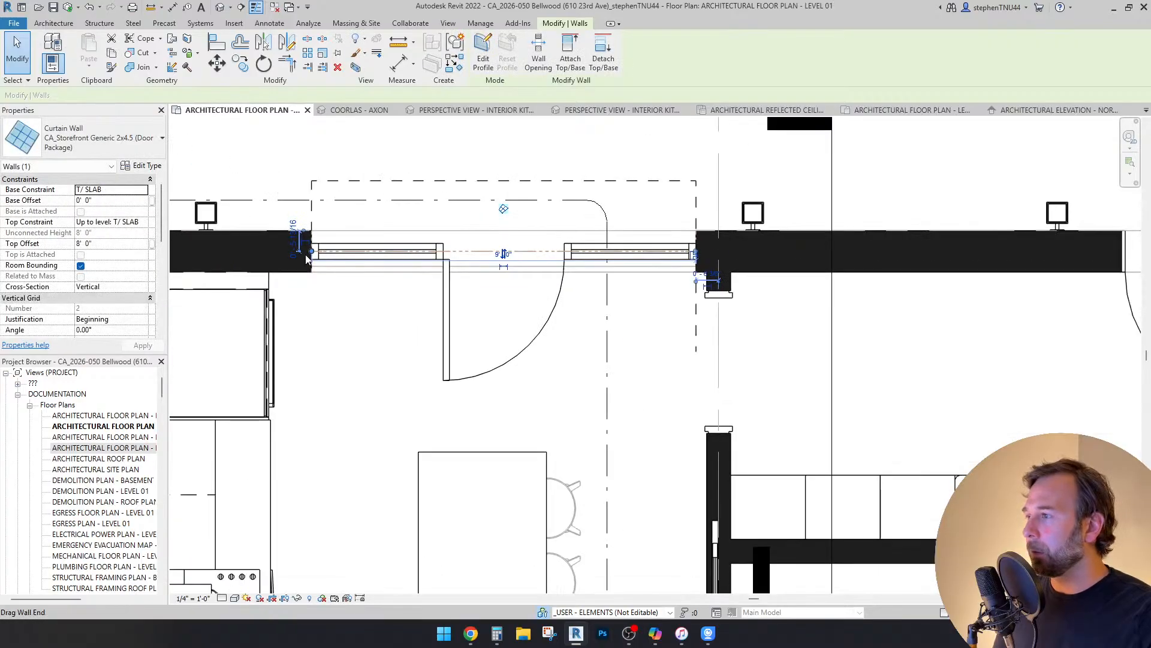
Step: Measure the horizontal dashed guide line between its two corners outside the curtain wall
{"action": "key", "text": "d"}
{"action": "key", "text": "l"}
{"action": "left_click", "coordinate": [311, 180]}
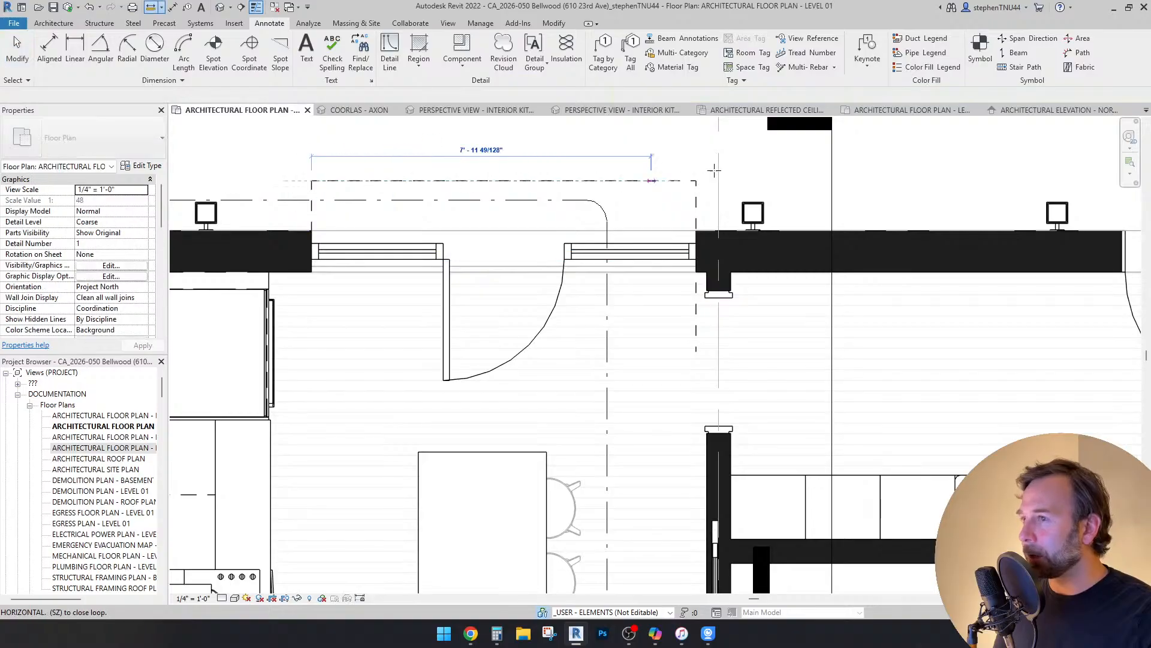
{"action": "left_click", "coordinate": [696, 180]}
{"action": "key", "text": "Escape"}
{"action": "key", "text": "Escape"}
{"action": "scroll", "coordinate": [610, 188], "scroll_direction": "down", "scroll_amount": 1}
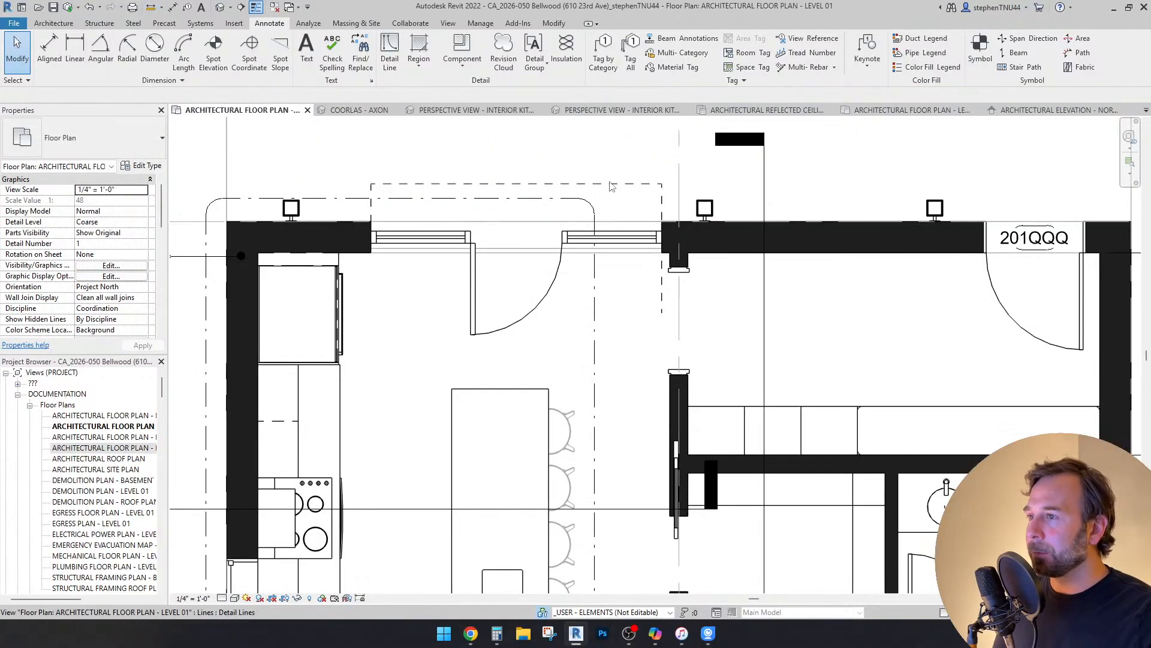
Step: Delete the chain of dashed guide lines and disallow the join at the curtain wall's refrigerator-side end
{"action": "left_click", "coordinate": [528, 184]}
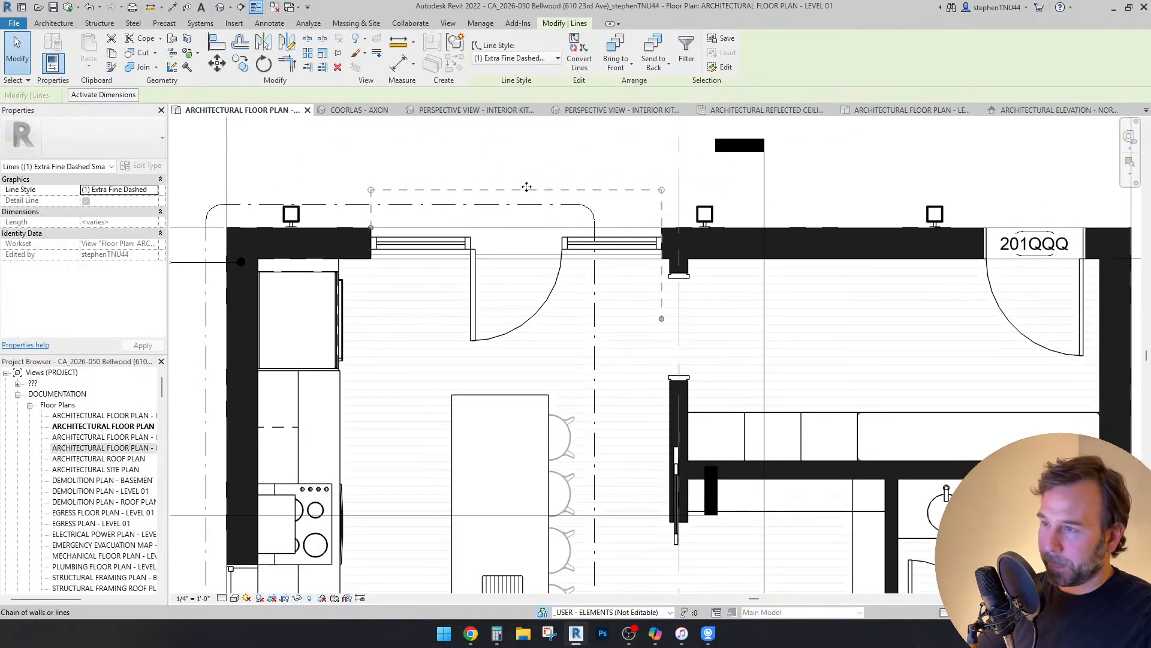
{"action": "key", "text": "Delete"}
{"action": "left_click", "coordinate": [394, 248]}
{"action": "scroll", "coordinate": [383, 247], "scroll_direction": "up", "scroll_amount": 3}
{"action": "right_click", "coordinate": [377, 244]}
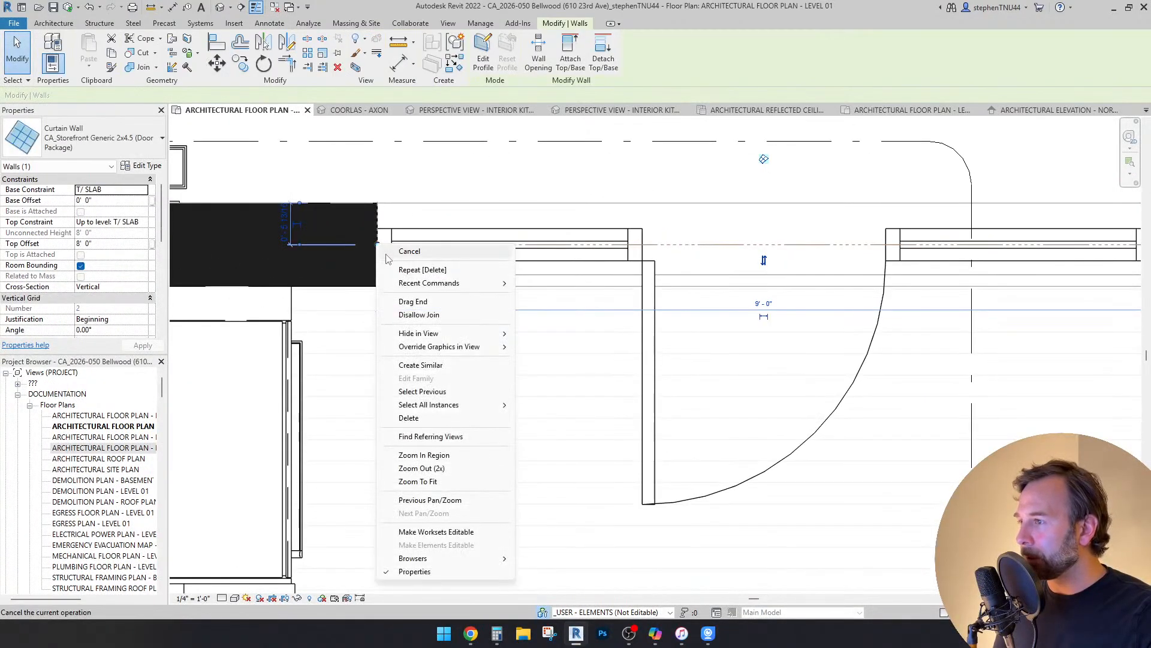
{"action": "left_click", "coordinate": [420, 315]}
{"action": "scroll", "coordinate": [450, 291], "scroll_direction": "down", "scroll_amount": 3}
{"action": "key", "text": "Escape"}
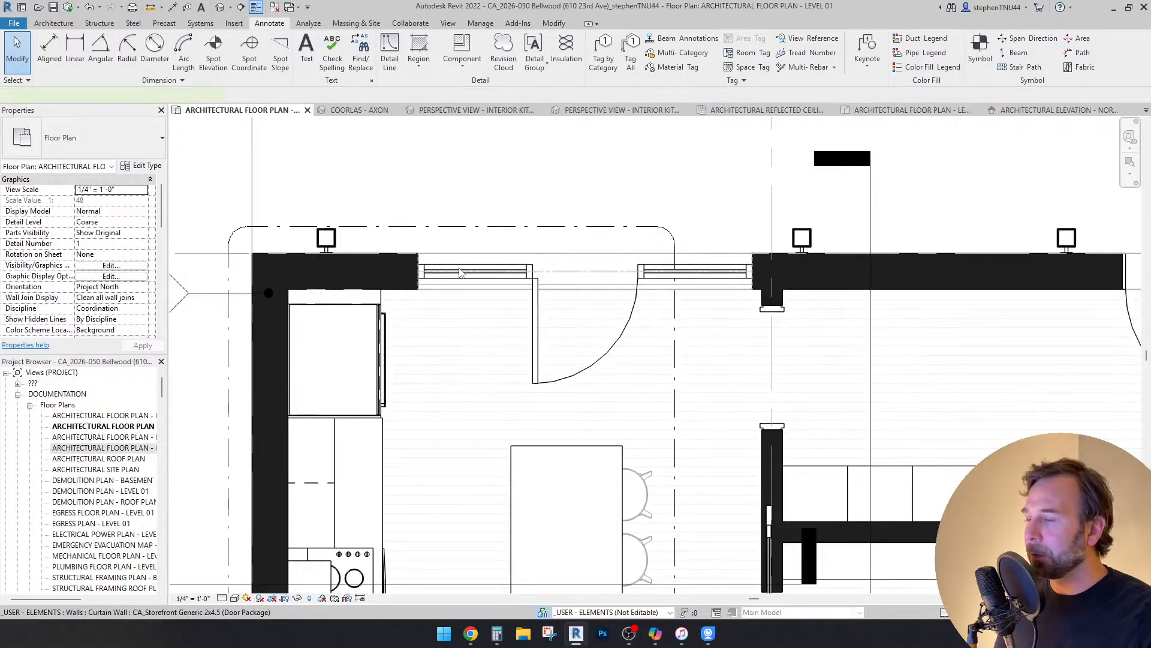
{"action": "left_click", "coordinate": [460, 273]}
{"action": "scroll", "coordinate": [463, 254], "scroll_direction": "up", "scroll_amount": 1}
{"action": "scroll", "coordinate": [462, 254], "scroll_direction": "down", "scroll_amount": 2}
{"action": "left_click", "coordinate": [527, 186]}
{"action": "scroll", "coordinate": [526, 186], "scroll_direction": "down", "scroll_amount": 2}
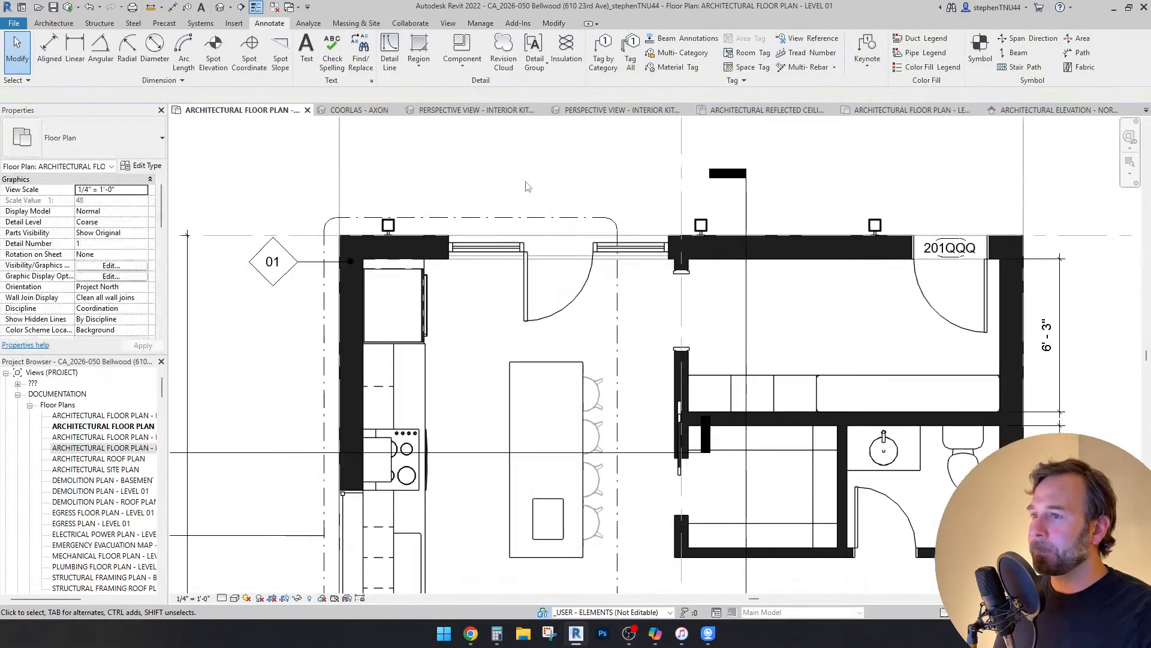
{"action": "scroll", "coordinate": [526, 187], "scroll_direction": "down", "scroll_amount": 3}
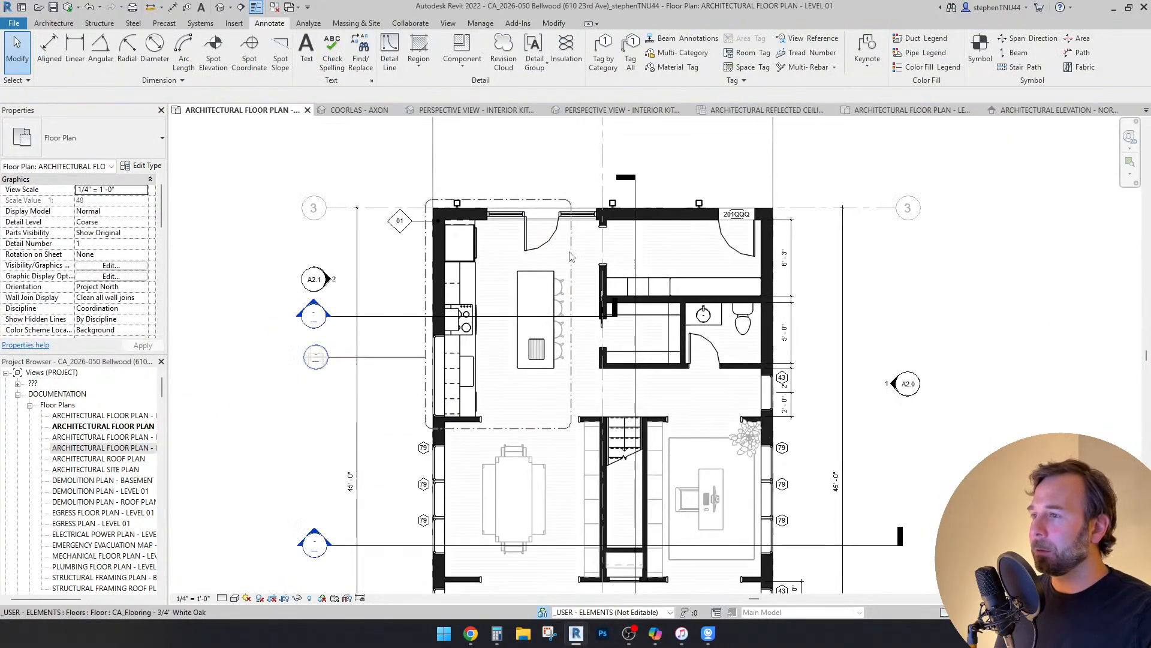
{"action": "scroll", "coordinate": [570, 257], "scroll_direction": "up", "scroll_amount": 3}
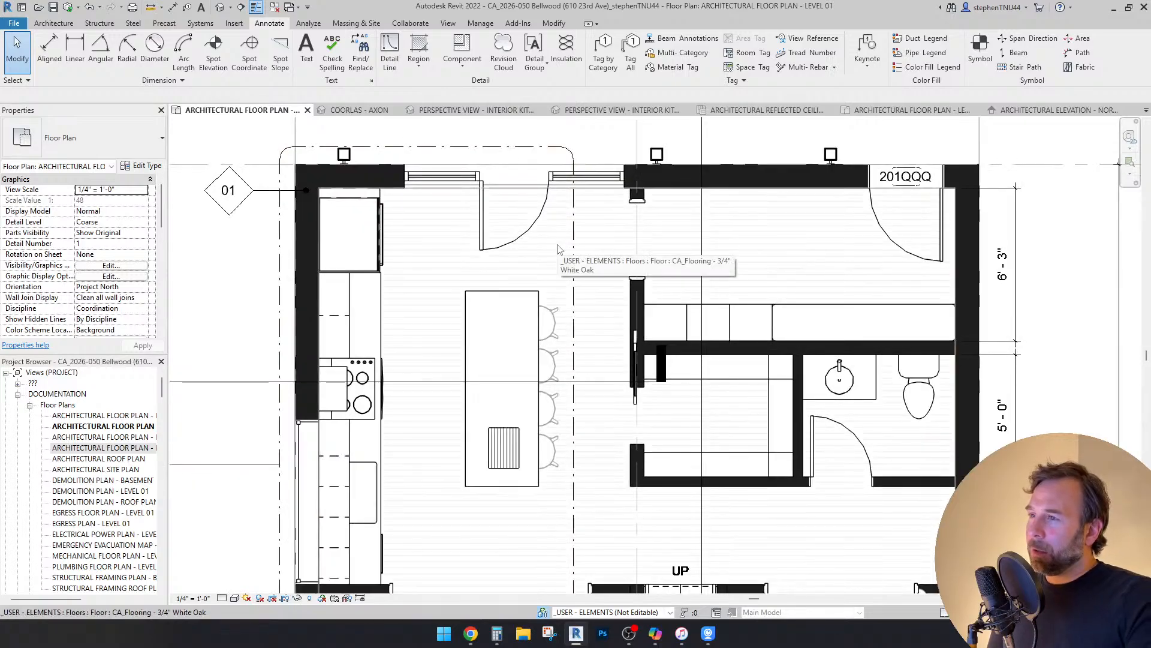
Step: Try to attach the top of the wall above the bifold closet doors, picking the roof in the COORLAS - AXON view
{"action": "left_click", "coordinate": [644, 112]}
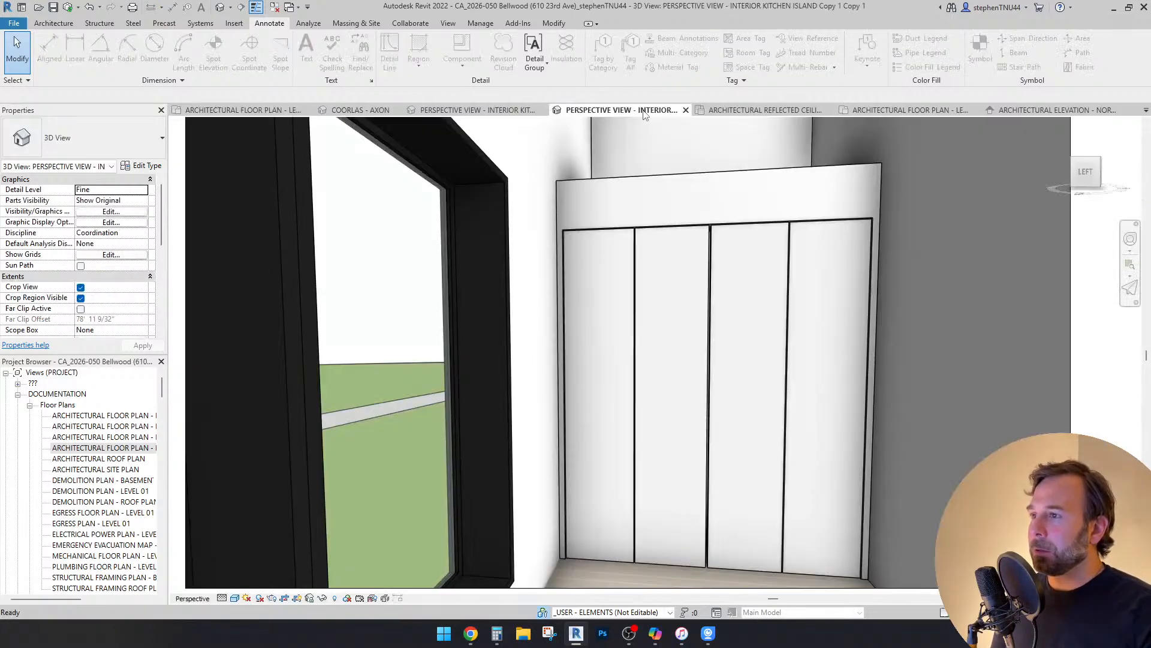
{"action": "left_click", "coordinate": [671, 189]}
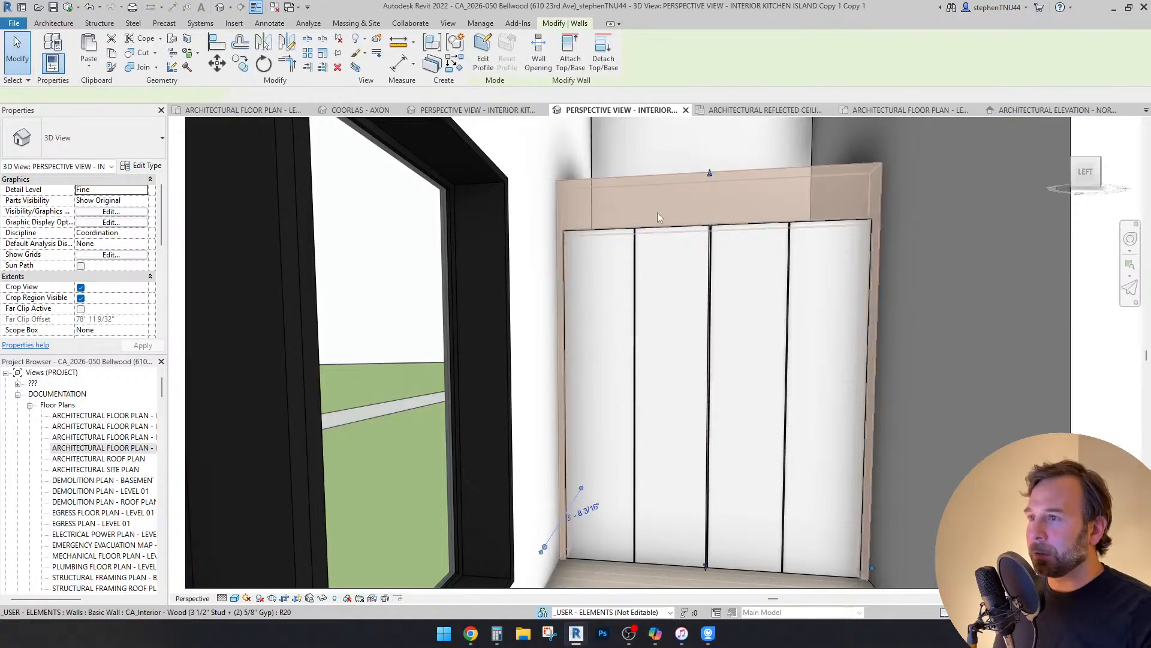
{"action": "key", "text": "shift+w"}
{"action": "left_click_drag", "start_coordinate": [635, 320], "coordinate": [619, 273]}
{"action": "left_click", "coordinate": [571, 58]}
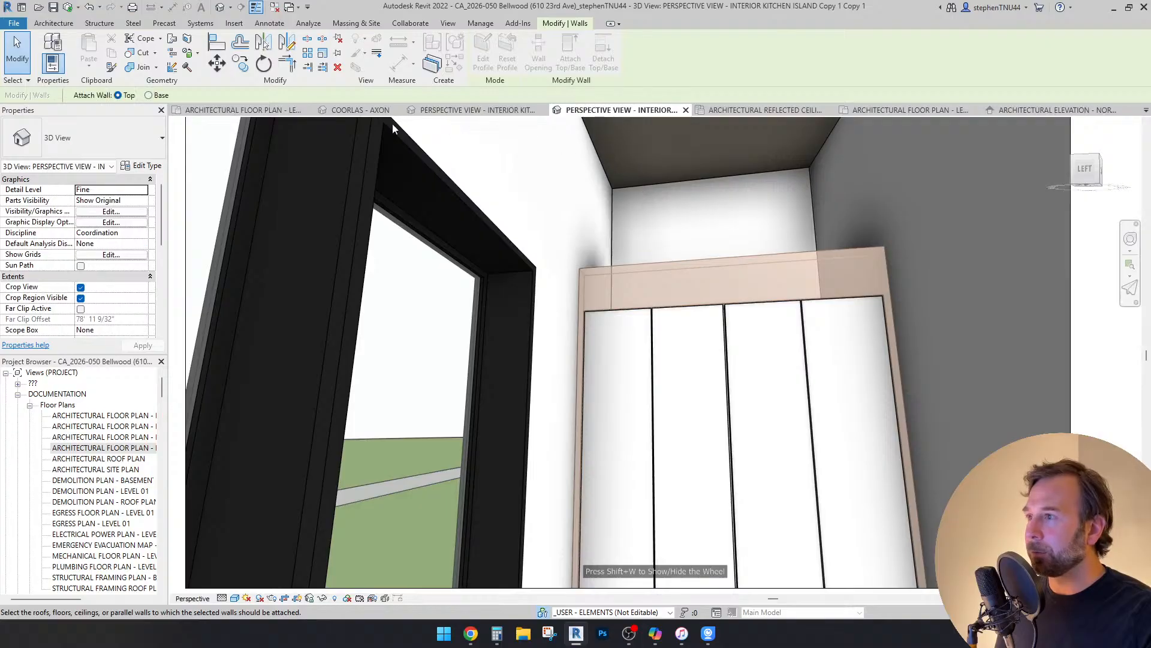
{"action": "scroll", "coordinate": [678, 192], "scroll_direction": "down", "scroll_amount": 2}
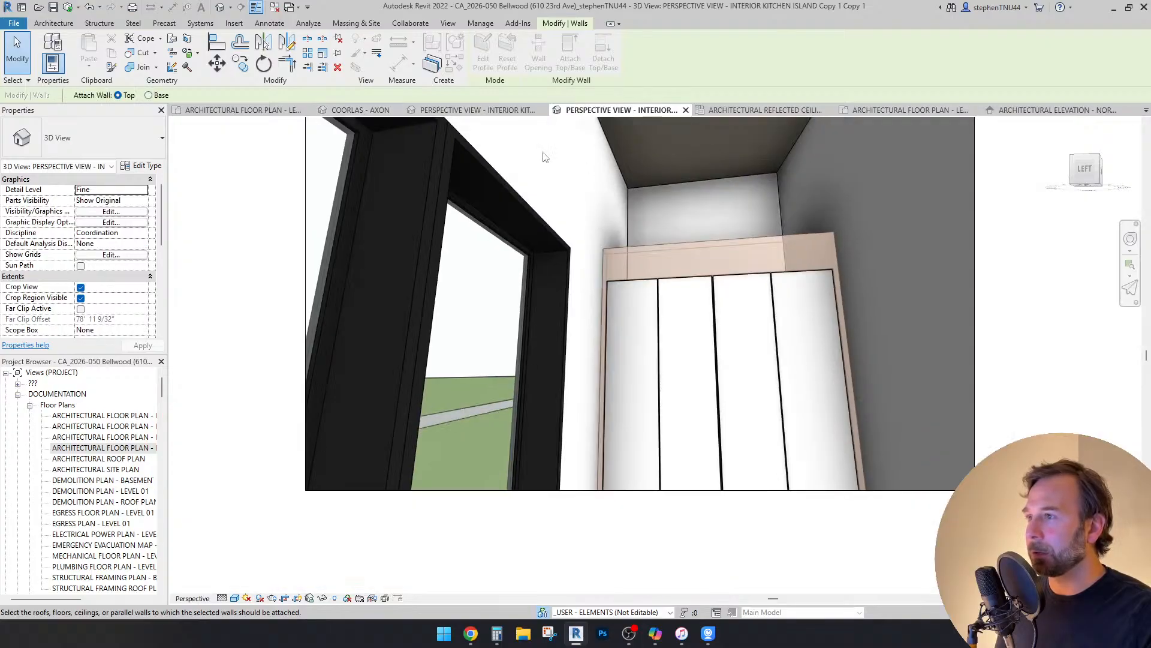
{"action": "left_click", "coordinate": [370, 111]}
{"action": "scroll", "coordinate": [640, 359], "scroll_direction": "down", "scroll_amount": 3}
{"action": "mouse_move", "coordinate": [641, 359]}
{"action": "middle_mouse_down", "text": "shift"}
{"action": "mouse_move", "coordinate": [476, 237]}
{"action": "mouse_move", "coordinate": [581, 100]}
{"action": "middle_mouse_up", "text": "shift"}
{"action": "mouse_move", "coordinate": [539, 228]}
{"action": "middle_mouse_down"}
{"action": "mouse_move", "coordinate": [539, 342]}
{"action": "mouse_move", "coordinate": [482, 171]}
{"action": "middle_mouse_up"}
{"action": "left_click", "coordinate": [511, 201]}
{"action": "scroll", "coordinate": [498, 377], "scroll_direction": "up", "scroll_amount": 1}
{"action": "scroll", "coordinate": [497, 377], "scroll_direction": "up", "scroll_amount": 4}
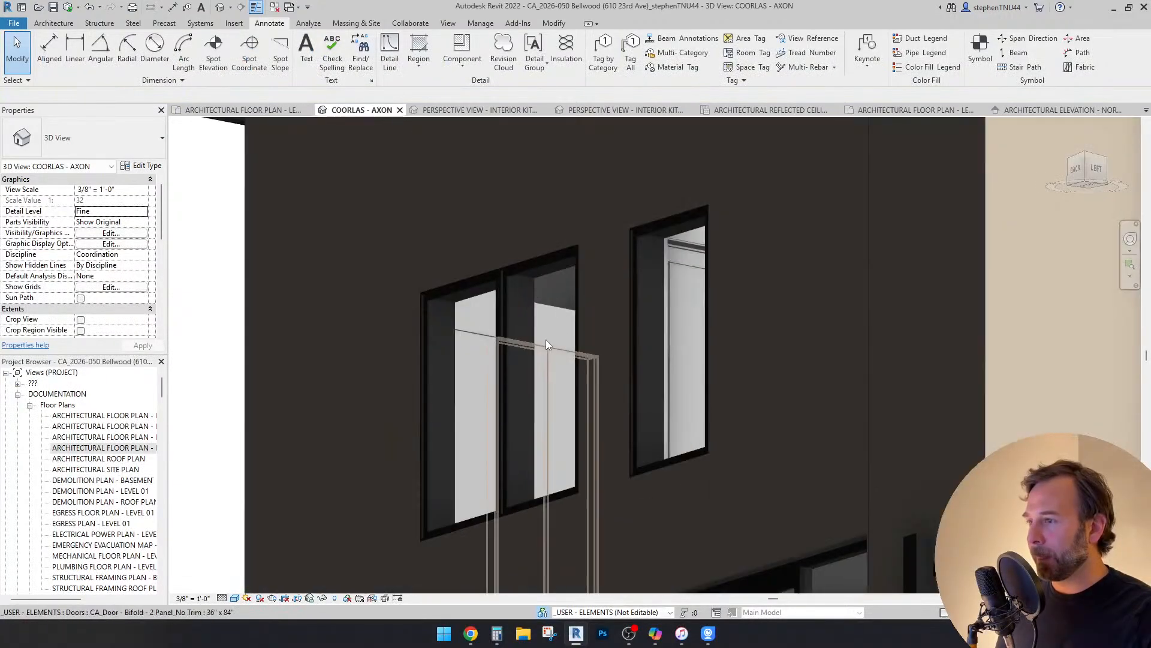
Step: In the COORLAS - AXON view, attach the top of the Level 02 bifold closet's interior wall to the roof
{"action": "left_click", "coordinate": [553, 309]}
{"action": "scroll", "coordinate": [551, 303], "scroll_direction": "down", "scroll_amount": 3}
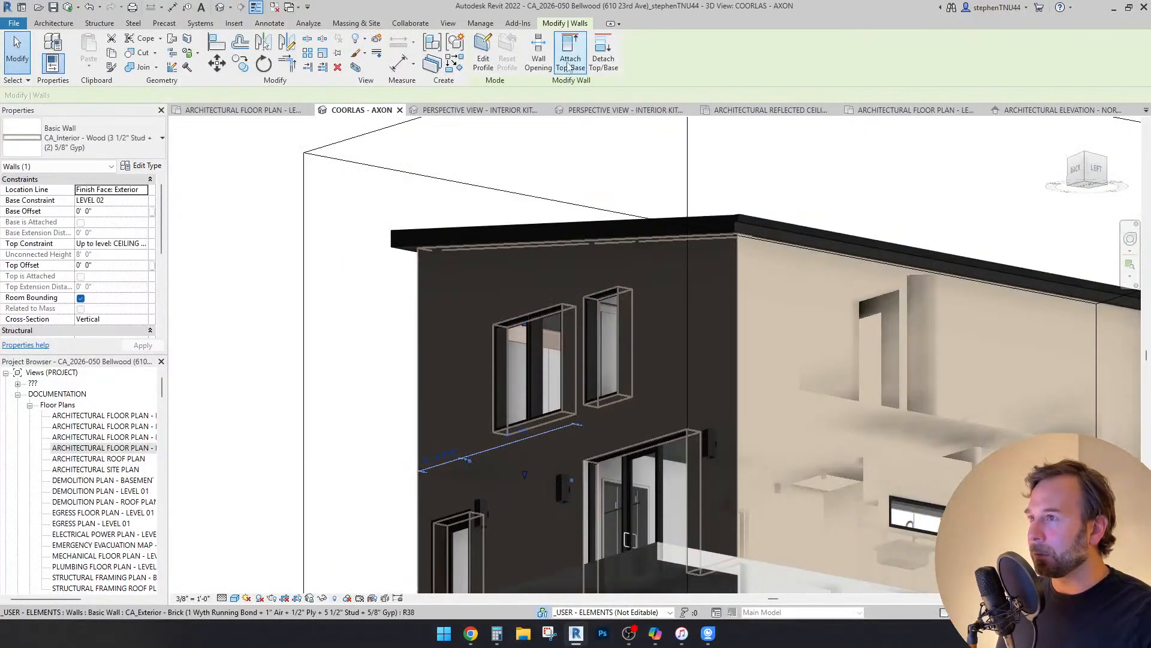
{"action": "left_click", "coordinate": [569, 52]}
{"action": "middle_click_drag", "start_coordinate": [477, 269], "coordinate": [486, 316], "text": "shift"}
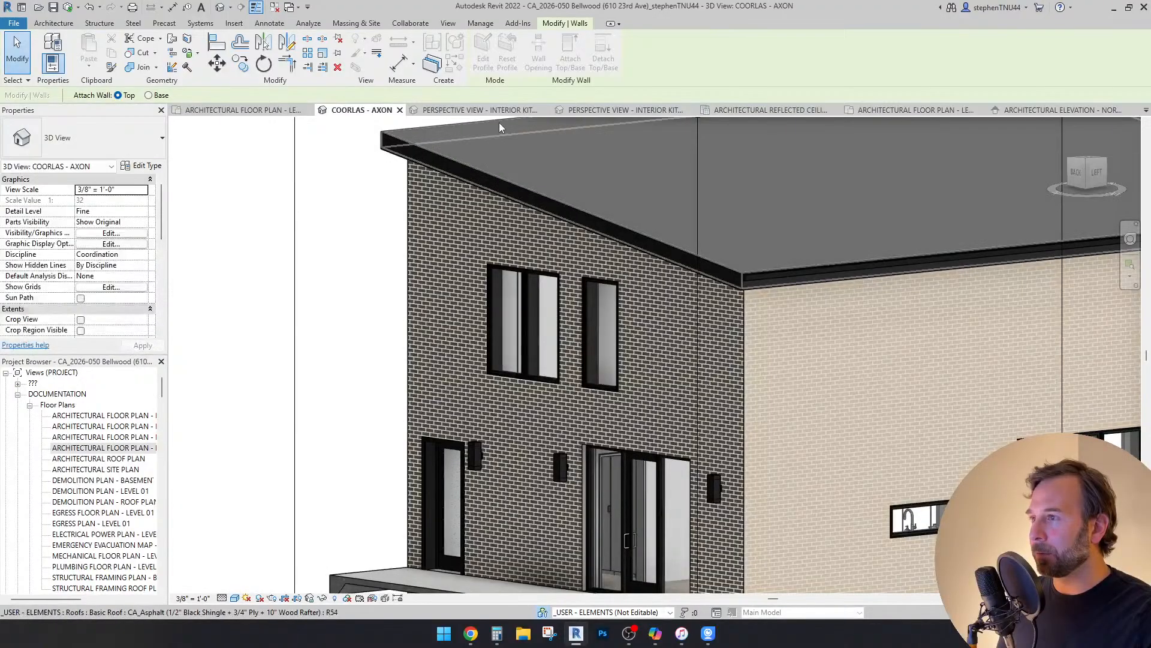
{"action": "left_click", "coordinate": [504, 119]}
Step: Review the kitchen perspective and navigate the copied interior perspective to face the island, sink wall and dining room opening
{"action": "left_click", "coordinate": [479, 110]}
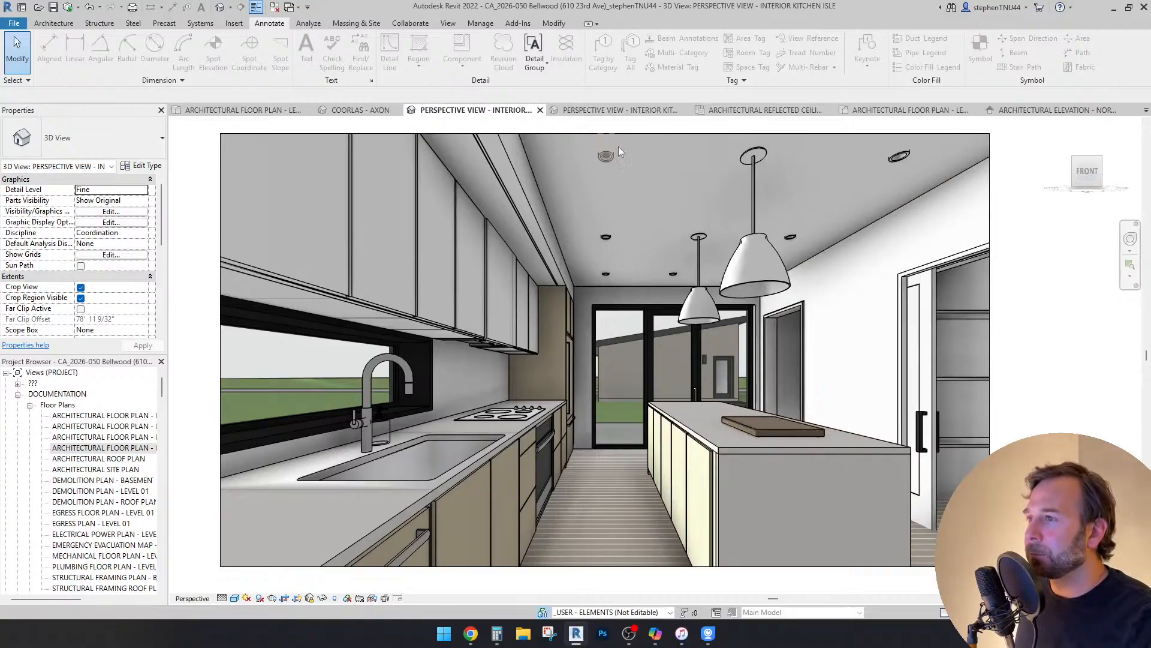
{"action": "left_click", "coordinate": [636, 110]}
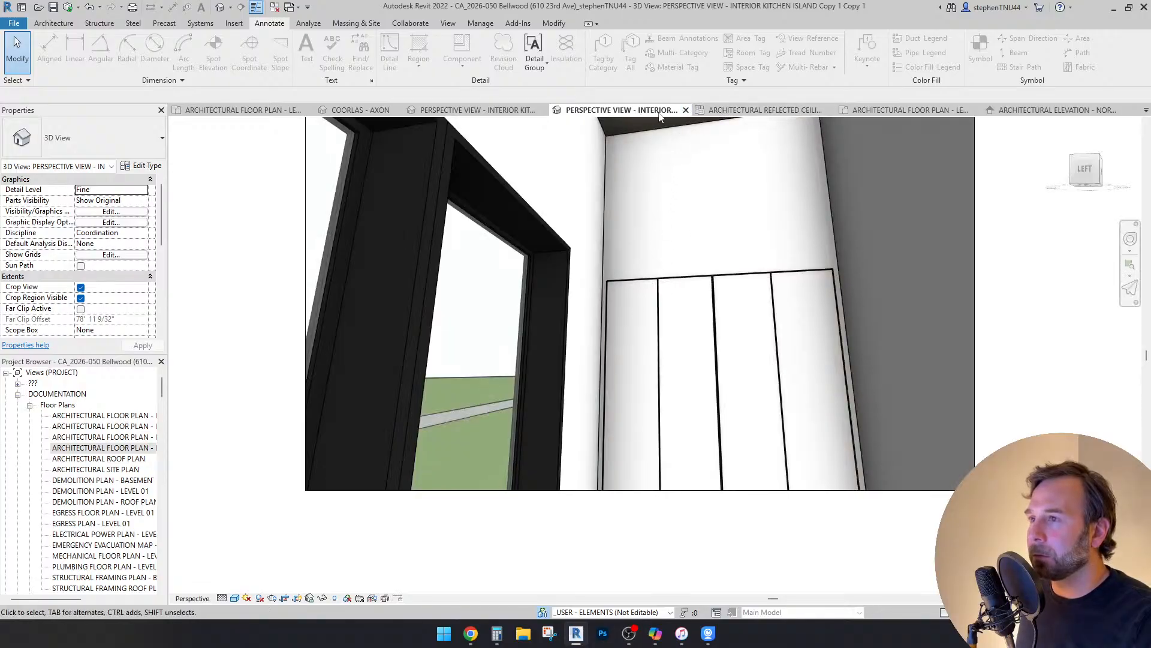
{"action": "key", "text": "shift+w"}
{"action": "left_click_drag", "start_coordinate": [653, 367], "coordinate": [195, 301]}
{"action": "key", "text": "Escape"}
{"action": "key", "text": "Escape"}
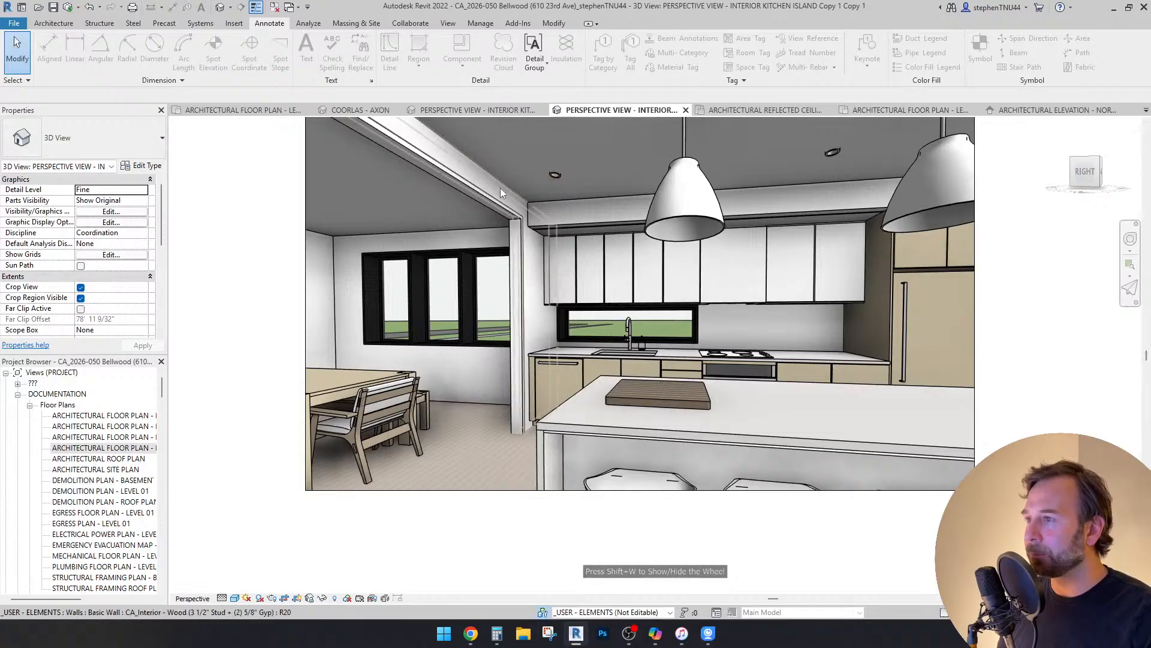
Step: Change the cased opening between the kitchen and dining room to the type Interior Door - Passage 96x84
{"action": "left_click", "coordinate": [503, 205]}
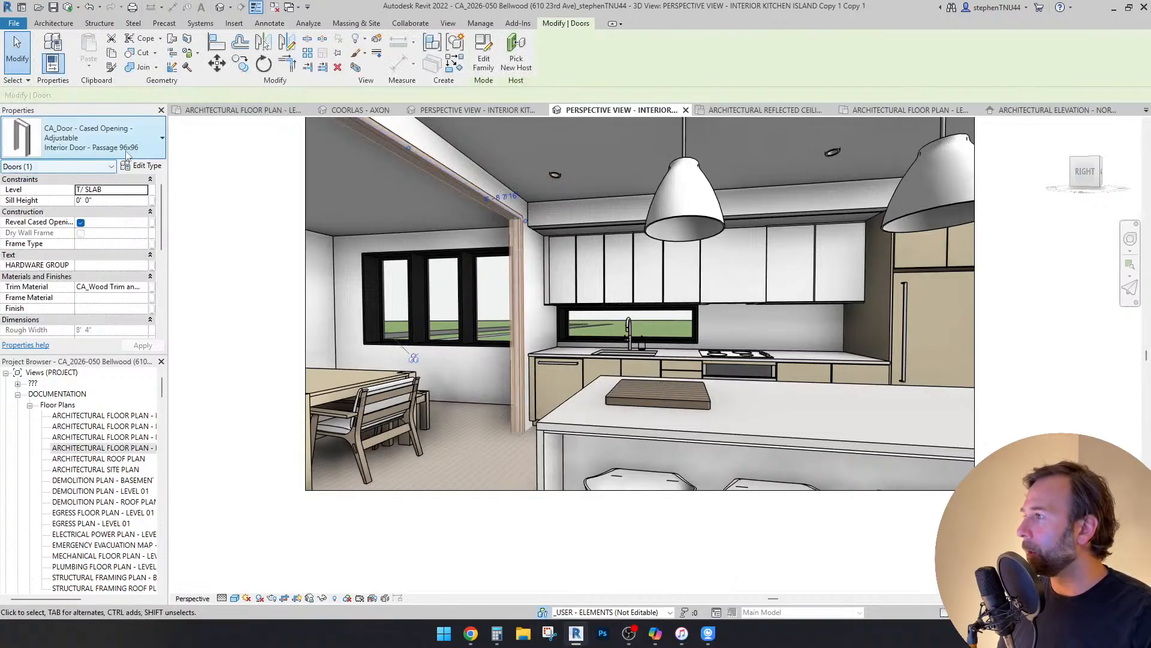
{"action": "left_click", "coordinate": [146, 144]}
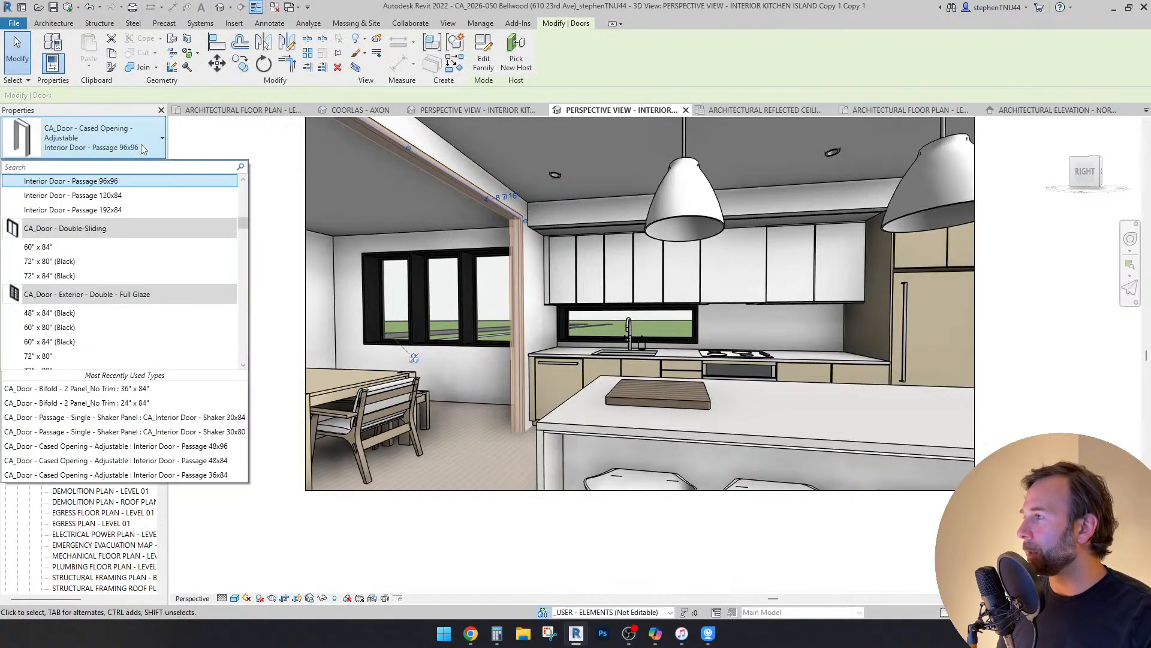
{"action": "scroll", "coordinate": [145, 200], "scroll_direction": "up", "scroll_amount": 1}
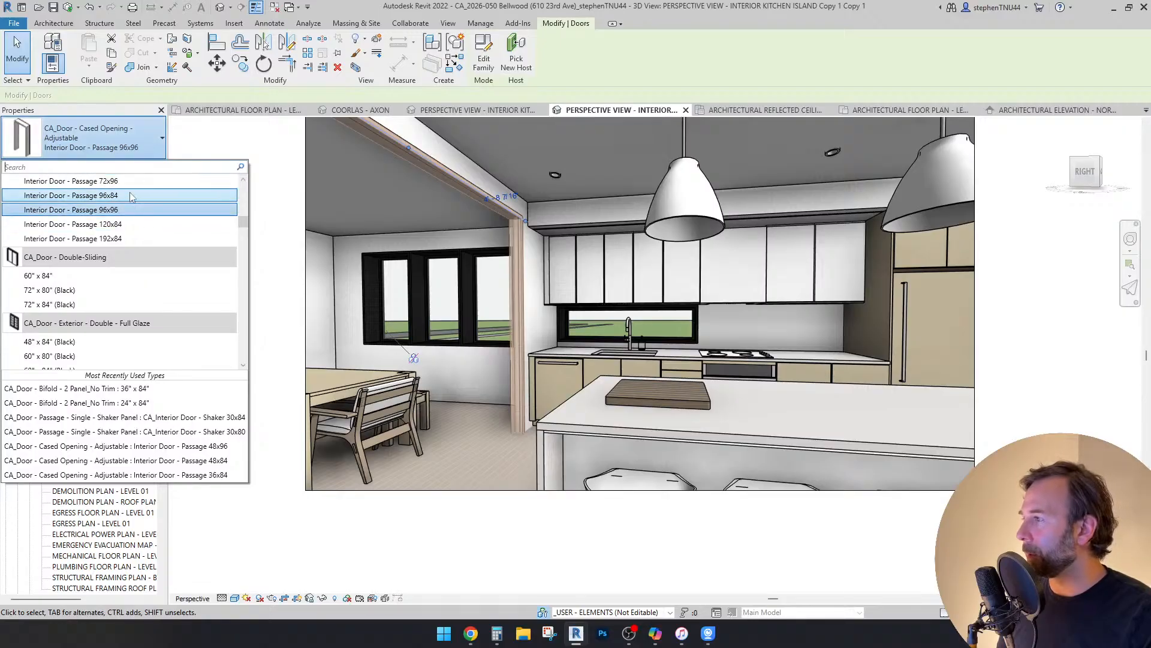
{"action": "left_click", "coordinate": [131, 194]}
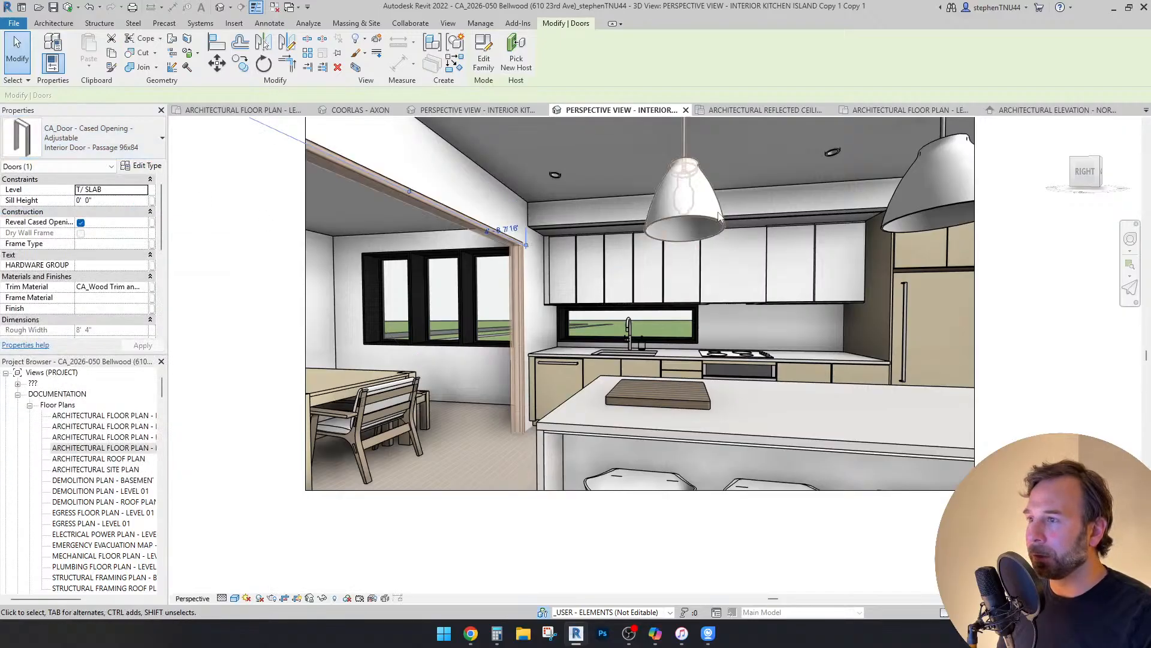
{"action": "key", "text": "Escape"}
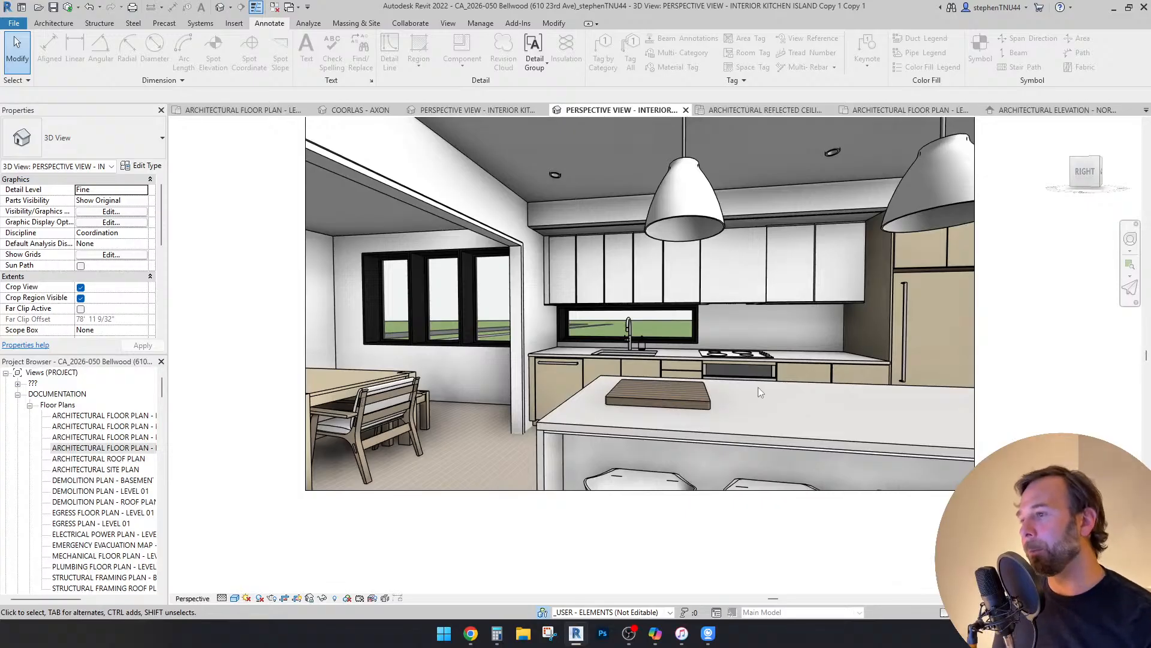
Step: Navigate the copied kitchen perspective to examine the sink wall, island, rear storefront door and adjacent cased opening
{"action": "mouse_move", "coordinate": [657, 391]}
{"action": "middle_mouse_down", "text": "shift"}
{"action": "mouse_move", "coordinate": [636, 386]}
{"action": "mouse_move", "coordinate": [699, 401]}
{"action": "middle_mouse_up", "text": "shift"}
{"action": "left_click_drag", "start_coordinate": [700, 401], "coordinate": [757, 400]}
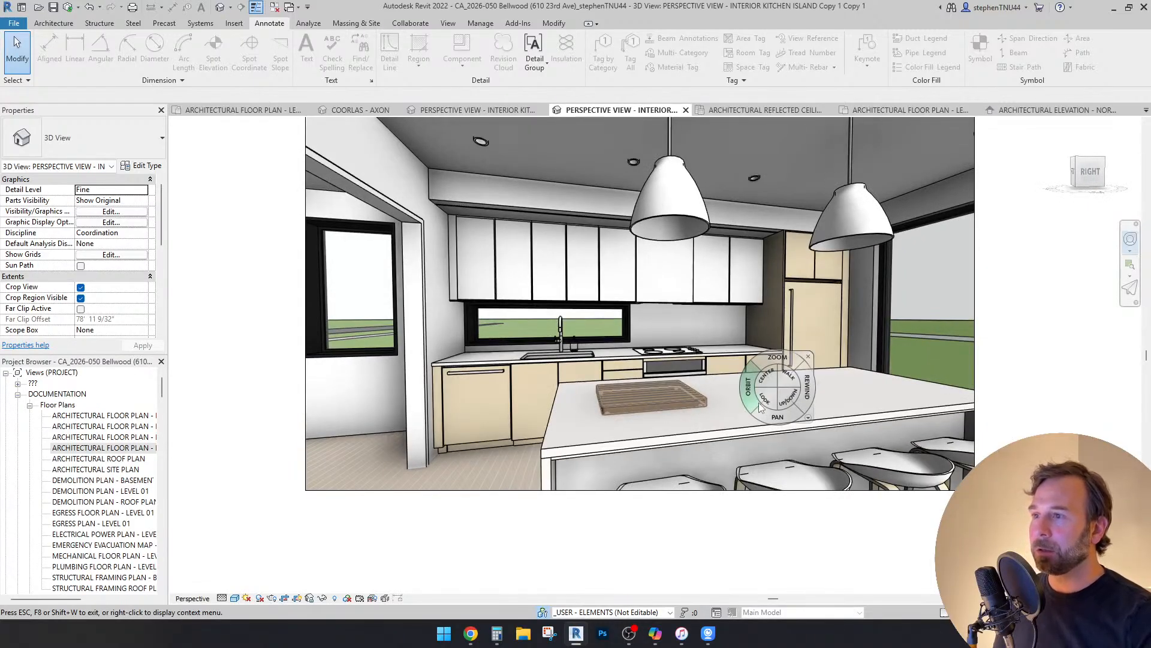
{"action": "left_click_drag", "start_coordinate": [743, 399], "coordinate": [773, 400]}
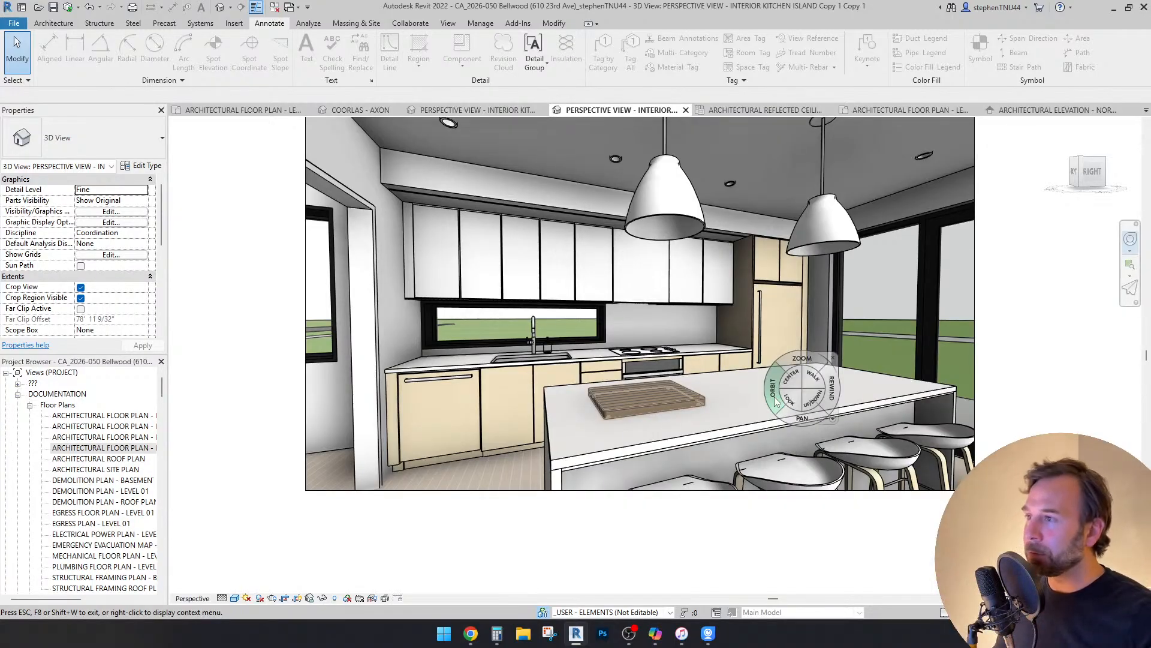
{"action": "key", "text": "Escape"}
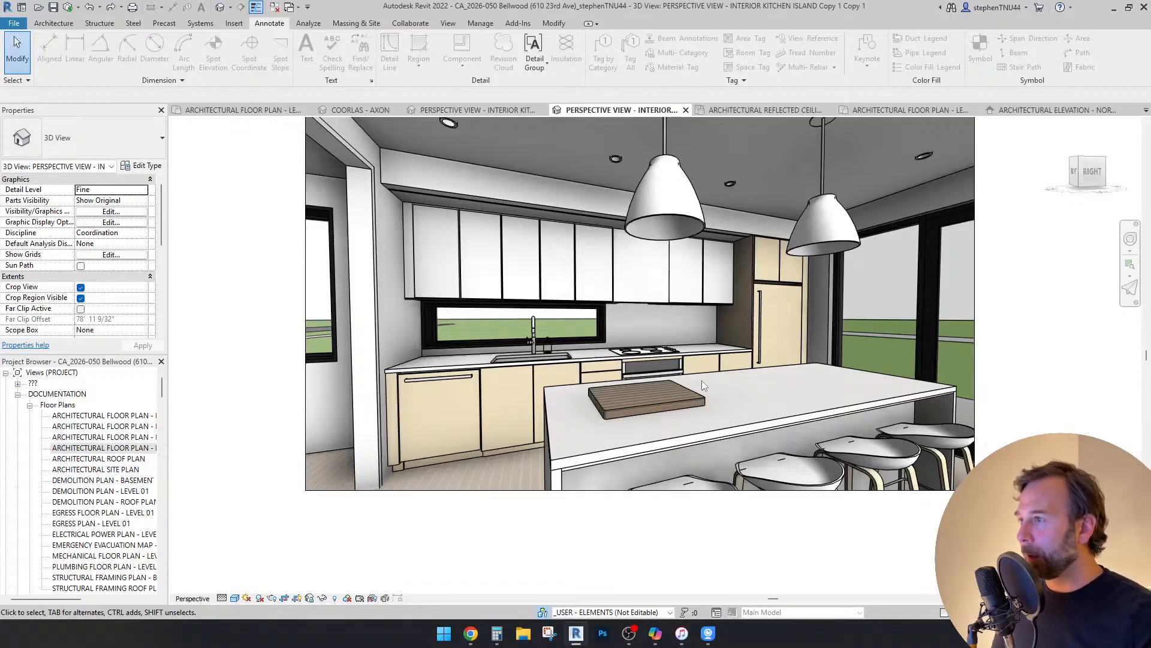
{"action": "key", "text": "shift+w"}
{"action": "left_click_drag", "start_coordinate": [685, 369], "coordinate": [1057, 397]}
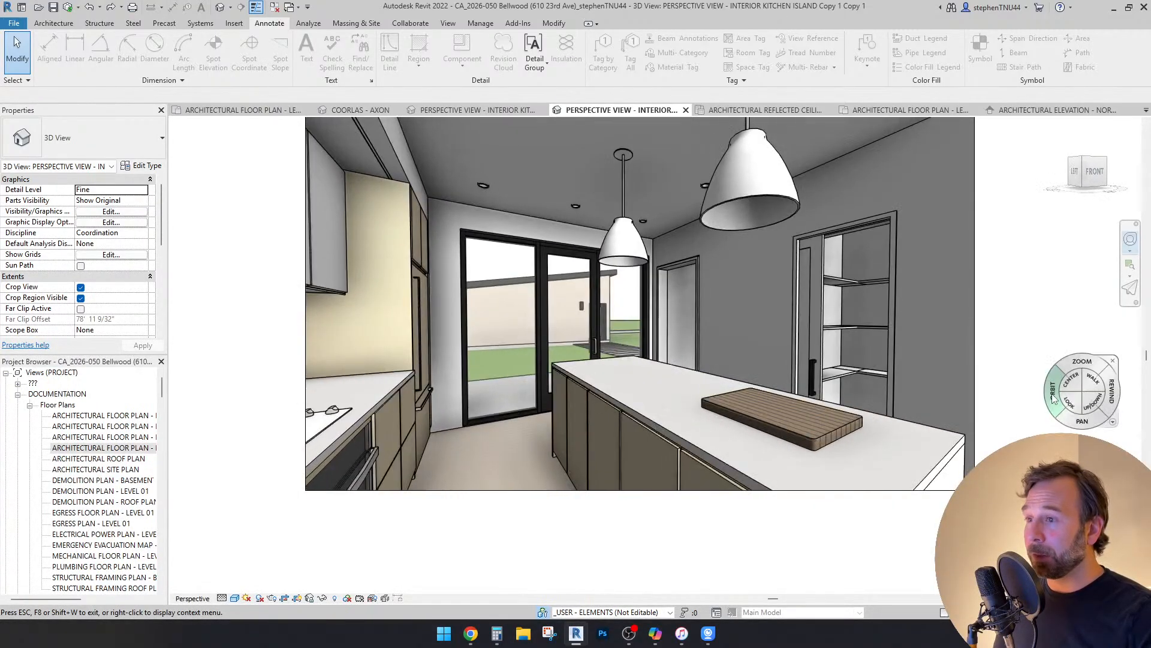
{"action": "left_click_drag", "start_coordinate": [739, 404], "coordinate": [782, 505]}
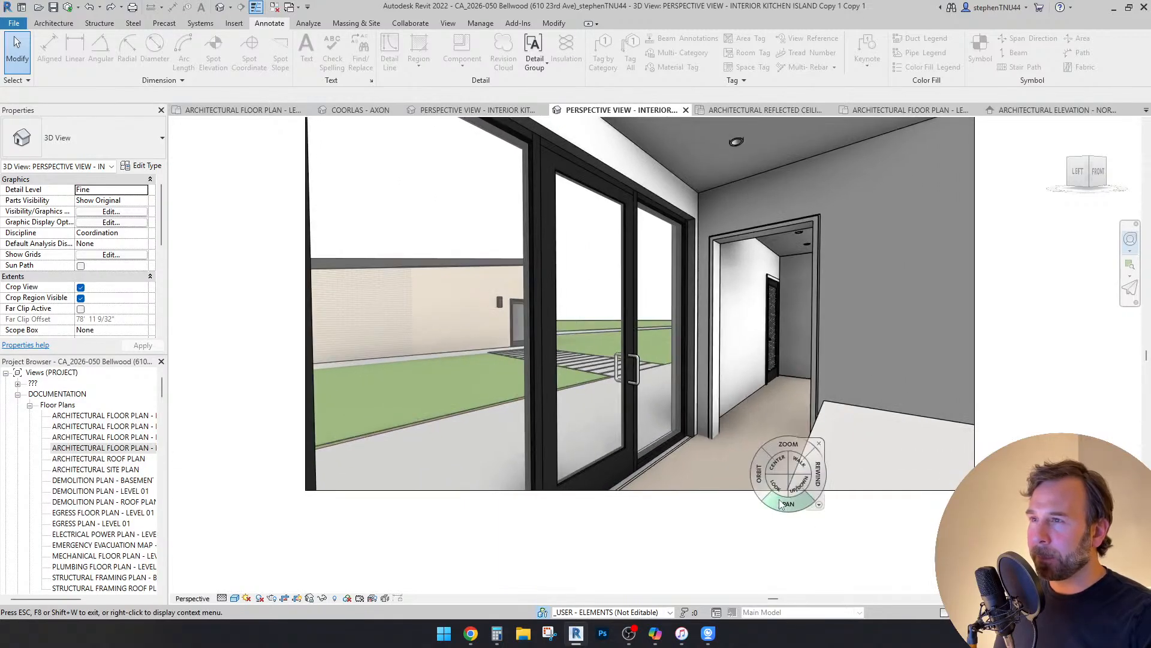
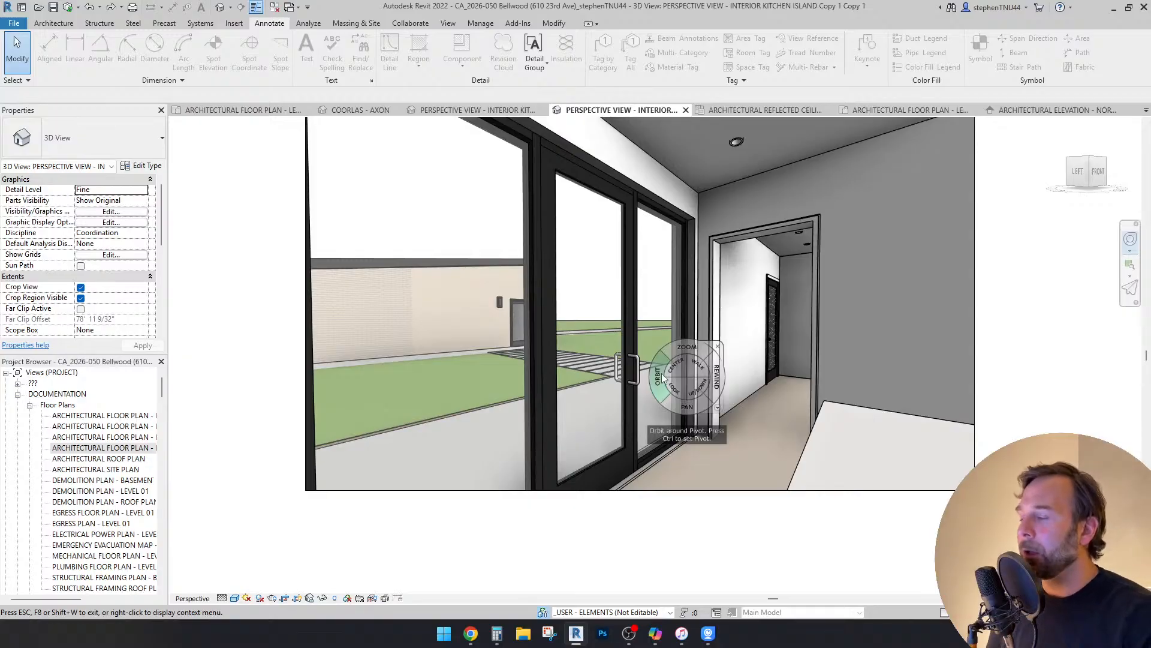
Step: In the Level 01 architectural floor plan, flip the facing of the kitchen's rear storefront door so it swings outward
{"action": "left_click", "coordinate": [258, 112]}
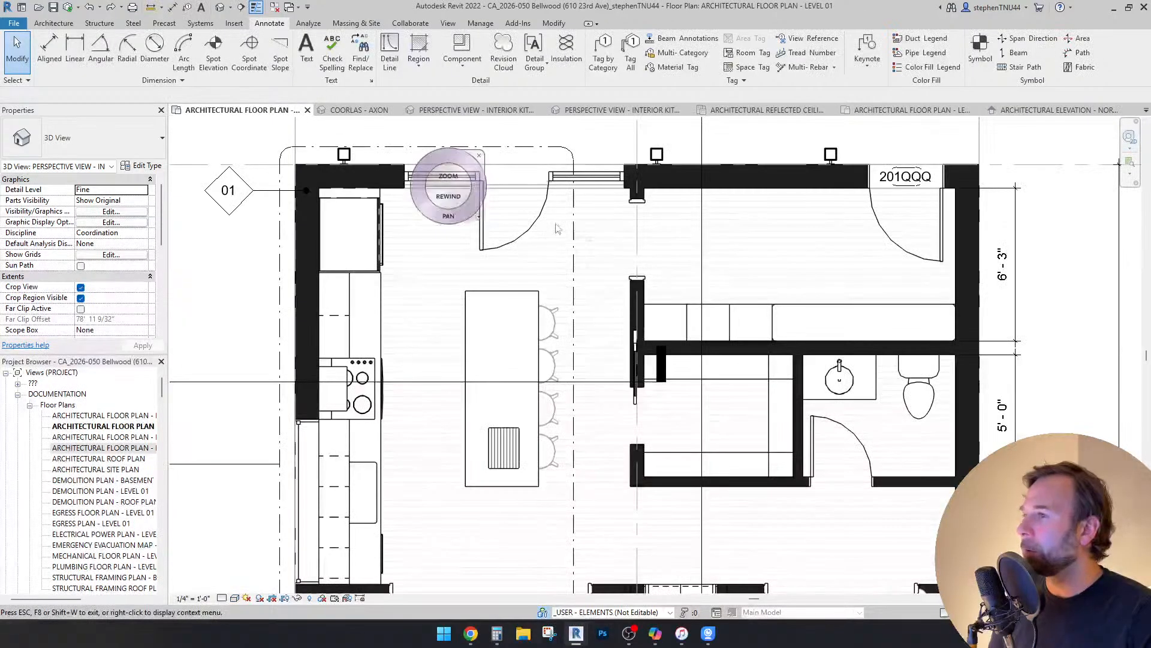
{"action": "left_click", "coordinate": [496, 207]}
{"action": "scroll", "coordinate": [527, 222], "scroll_direction": "up", "scroll_amount": 3}
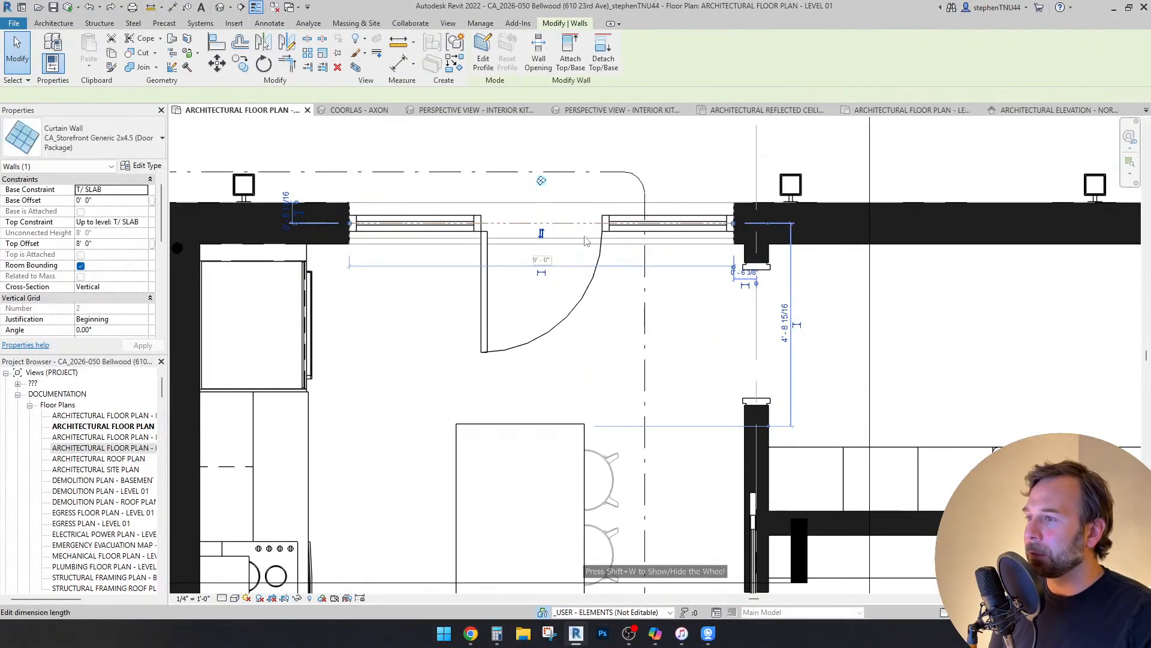
{"action": "key", "text": "Escape"}
{"action": "scroll", "coordinate": [624, 222], "scroll_direction": "down", "scroll_amount": 2}
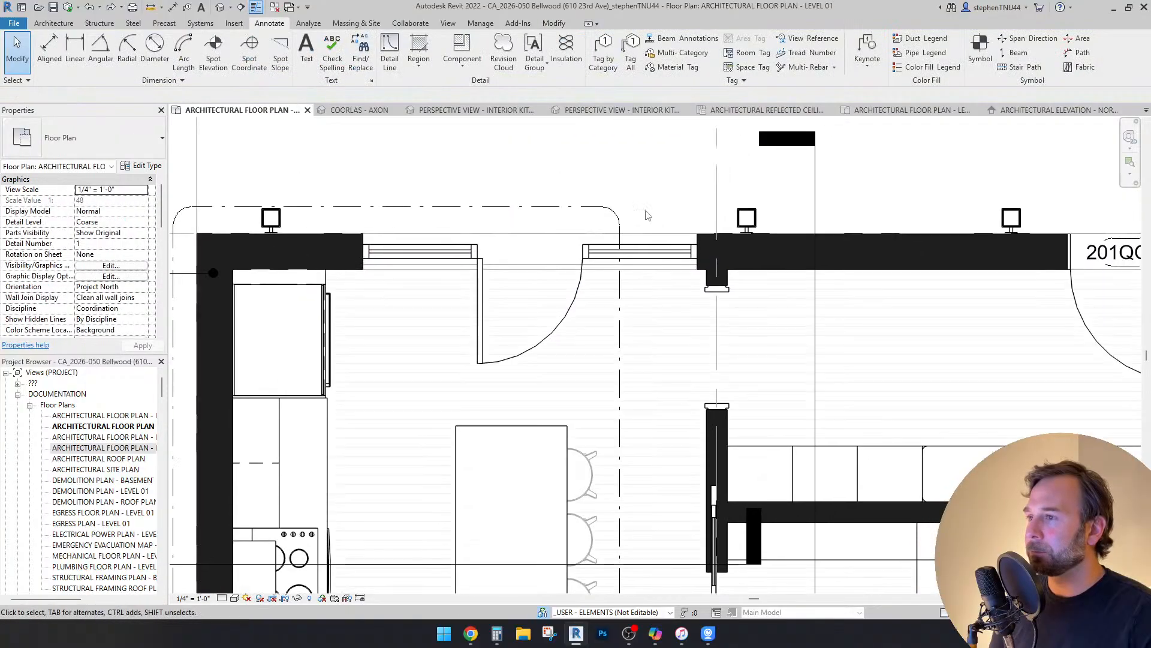
{"action": "scroll", "coordinate": [650, 213], "scroll_direction": "down", "scroll_amount": 1}
{"action": "left_click", "coordinate": [544, 261]}
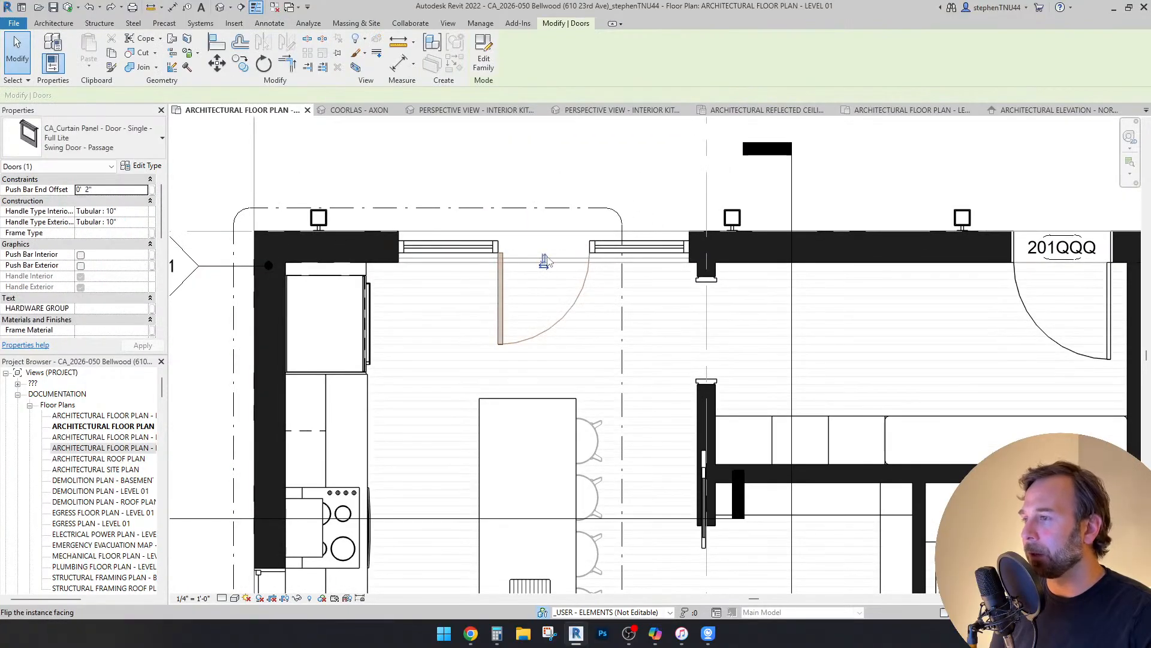
{"action": "scroll", "coordinate": [544, 261], "scroll_direction": "down", "scroll_amount": 2}
{"action": "left_click", "coordinate": [545, 261]}
{"action": "key", "text": "Escape"}
{"action": "scroll", "coordinate": [547, 275], "scroll_direction": "down", "scroll_amount": 1}
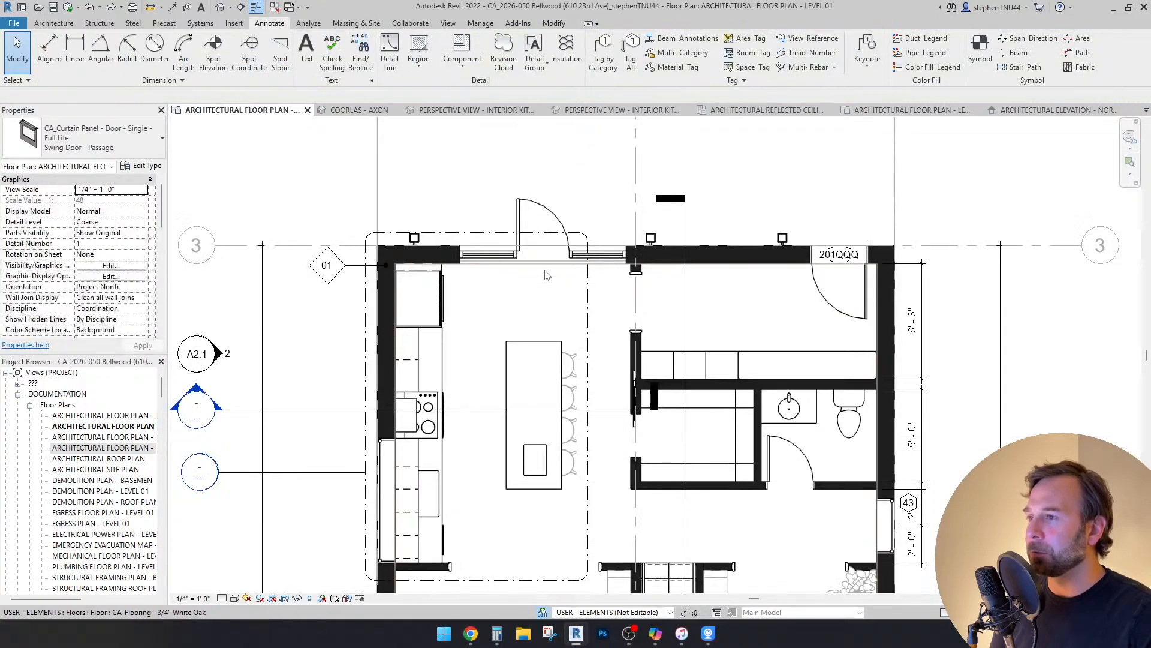
Step: Examine the full Level 01 plan and the rear brick facade's windows and doors in the COORLAS - AXON view
{"action": "scroll", "coordinate": [547, 275], "scroll_direction": "down", "scroll_amount": 2}
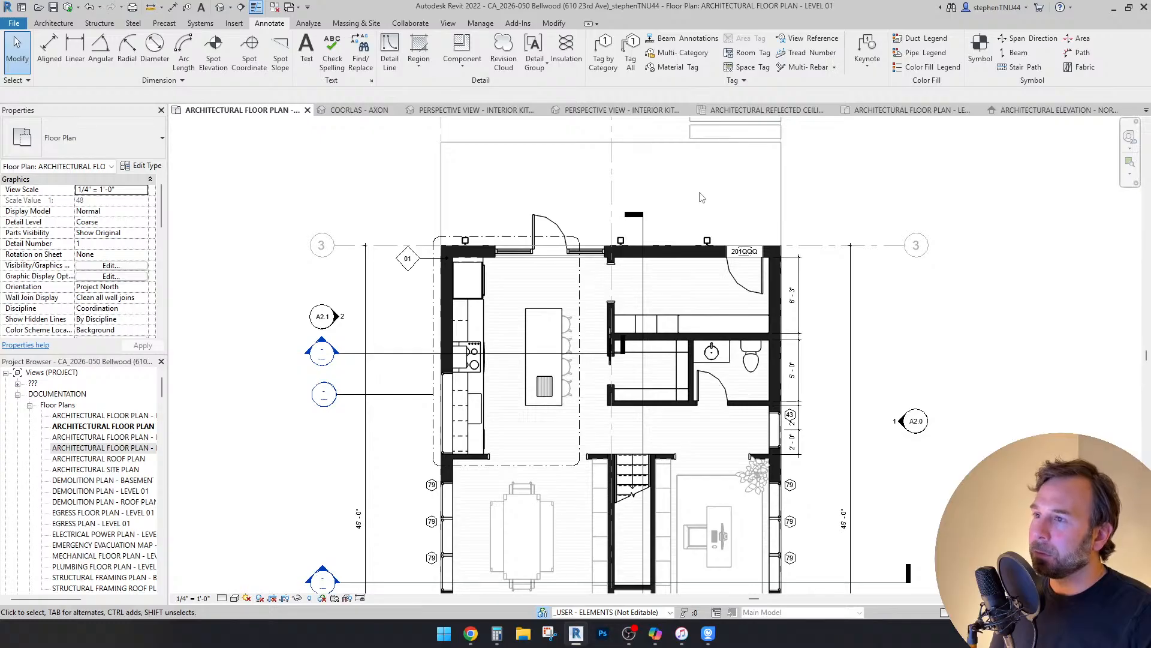
{"action": "scroll", "coordinate": [665, 201], "scroll_direction": "down", "scroll_amount": 2}
{"action": "middle_click_drag", "start_coordinate": [854, 324], "coordinate": [787, 266]}
{"action": "scroll", "coordinate": [786, 266], "scroll_direction": "down", "scroll_amount": 2}
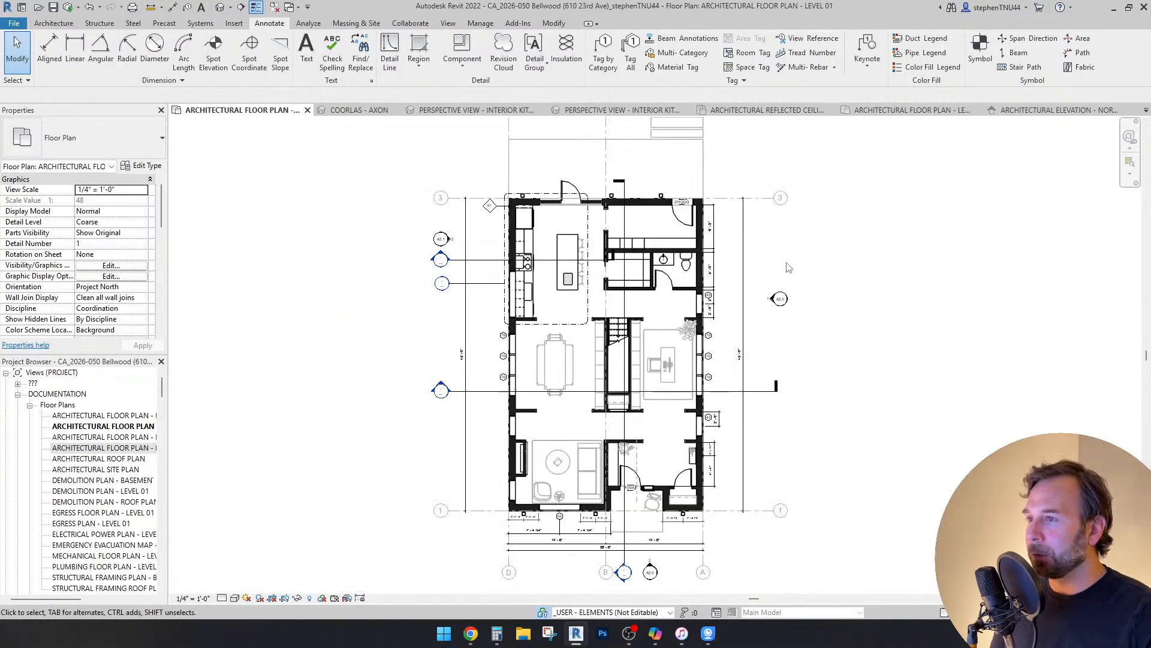
{"action": "middle_click_drag", "start_coordinate": [850, 307], "coordinate": [858, 315]}
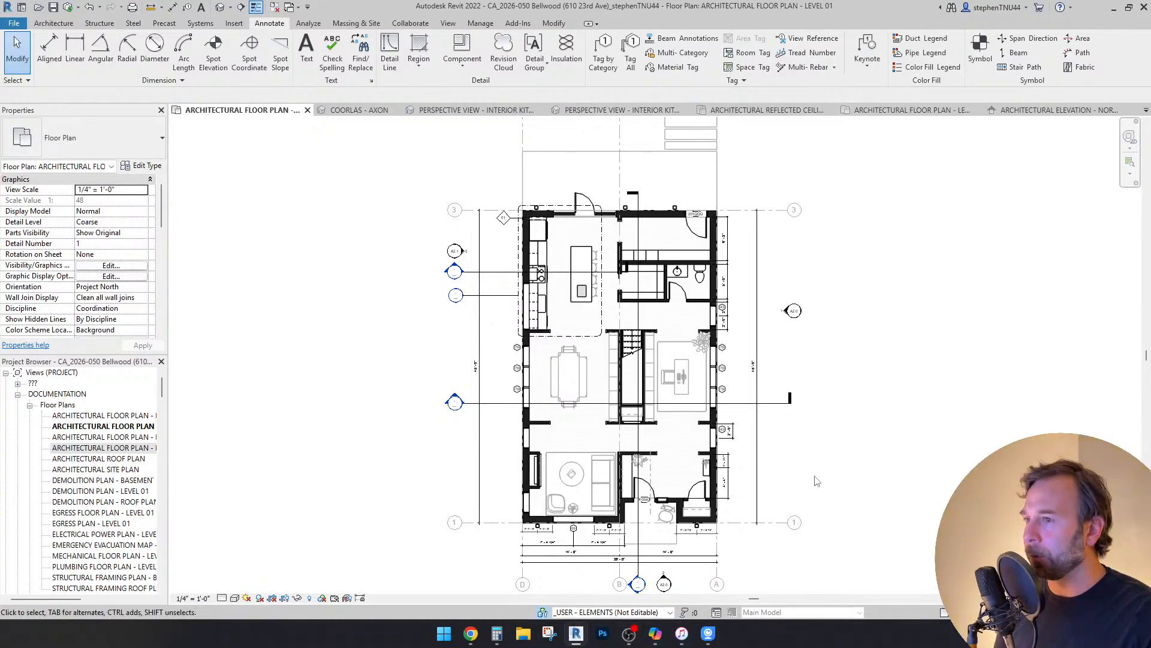
{"action": "middle_click_drag", "start_coordinate": [856, 464], "coordinate": [825, 440]}
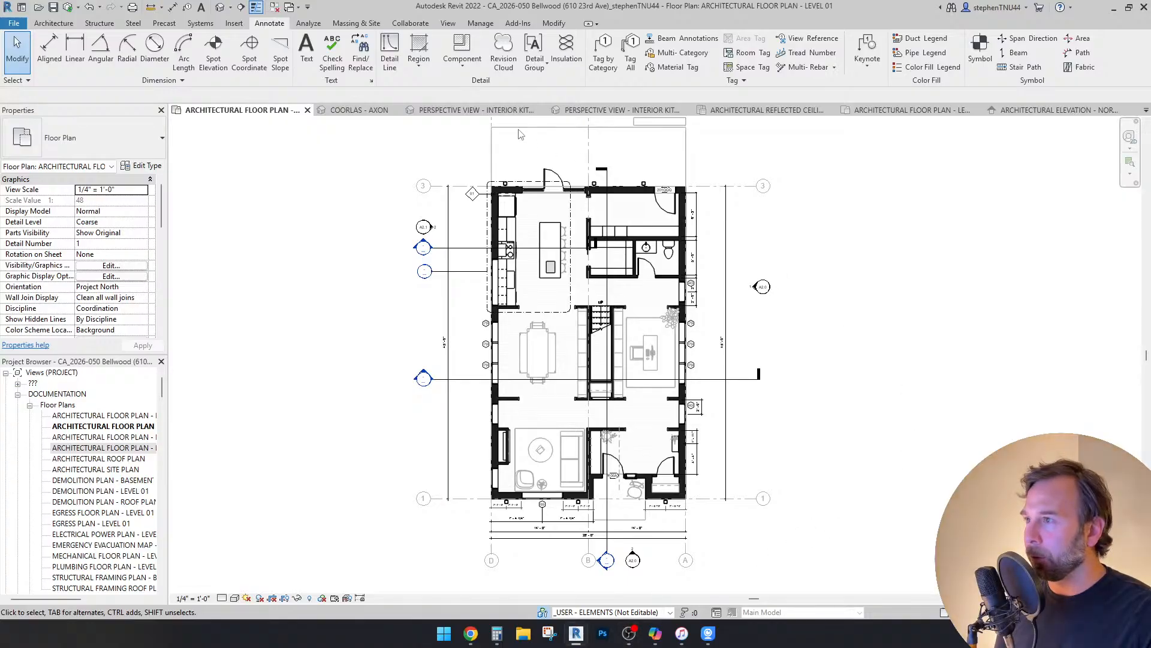
{"action": "left_click", "coordinate": [351, 110]}
{"action": "middle_click_drag", "start_coordinate": [606, 391], "coordinate": [720, 398], "text": "shift"}
{"action": "scroll", "coordinate": [621, 352], "scroll_direction": "down", "scroll_amount": 1}
{"action": "middle_click_drag", "start_coordinate": [633, 396], "coordinate": [631, 437], "text": "shift"}
{"action": "scroll", "coordinate": [598, 391], "scroll_direction": "up", "scroll_amount": 2}
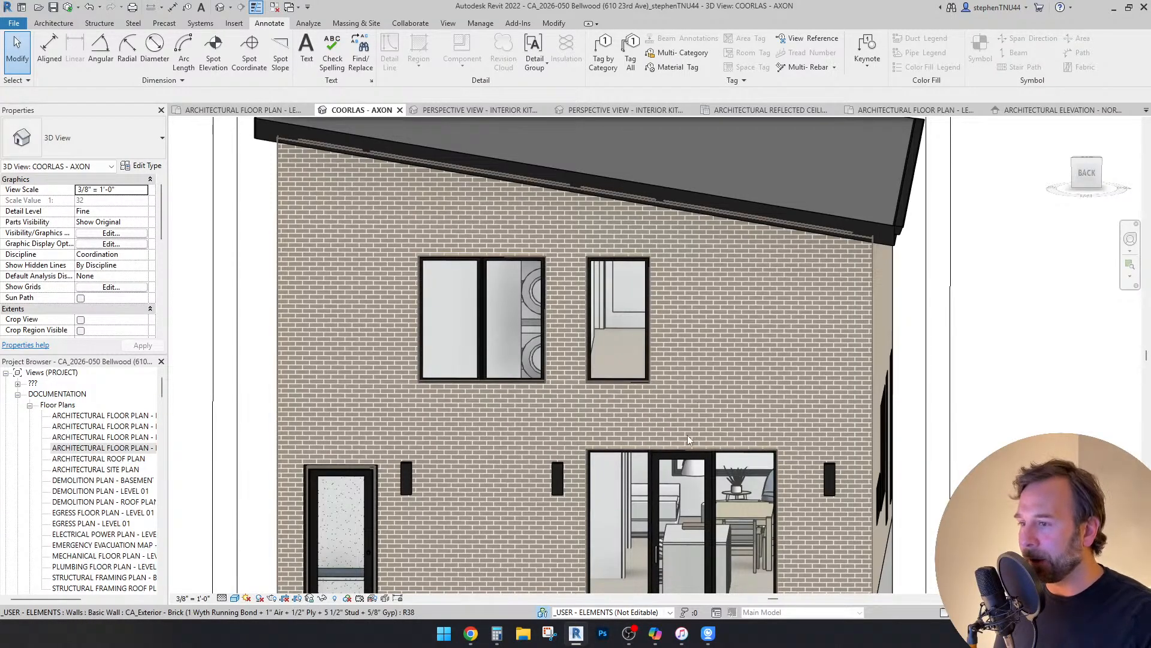
{"action": "scroll", "coordinate": [673, 364], "scroll_direction": "down", "scroll_amount": 3}
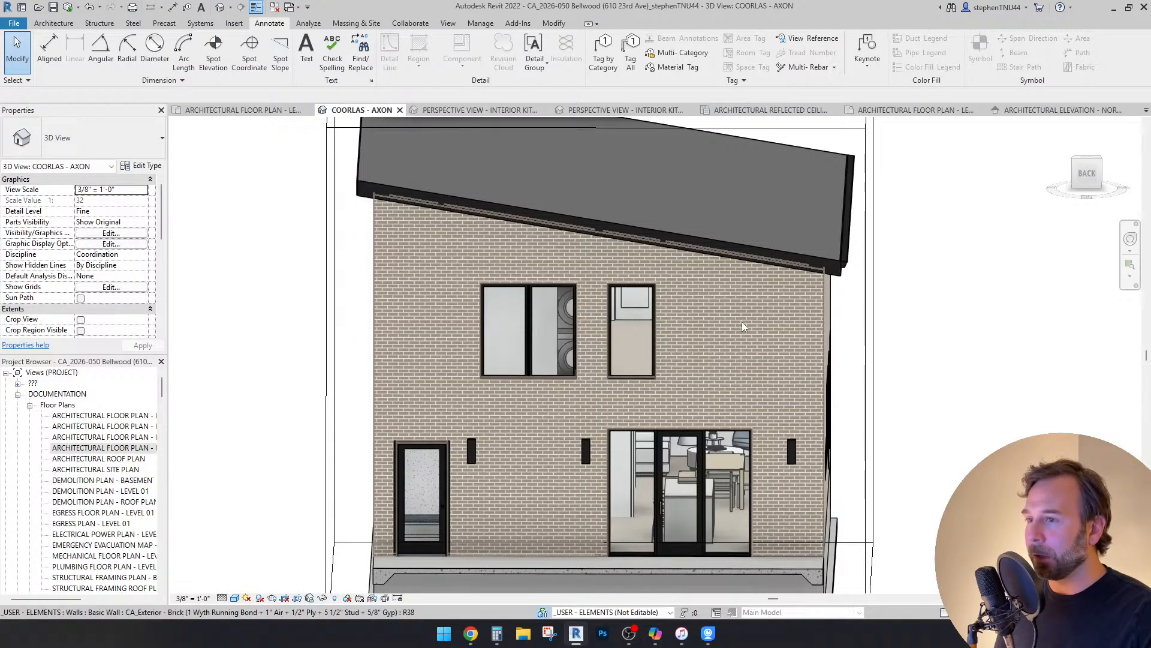
{"action": "scroll", "coordinate": [689, 336], "scroll_direction": "down", "scroll_amount": 1}
{"action": "middle_click_drag", "start_coordinate": [689, 387], "coordinate": [711, 336], "text": "shift"}
{"action": "middle_click_drag", "start_coordinate": [564, 372], "coordinate": [559, 384], "text": "shift"}
Step: Examine the laundry room's washing machine, windows, bifold closet and free floor space in the Level 02 architectural floor plan
{"action": "left_click", "coordinate": [926, 114]}
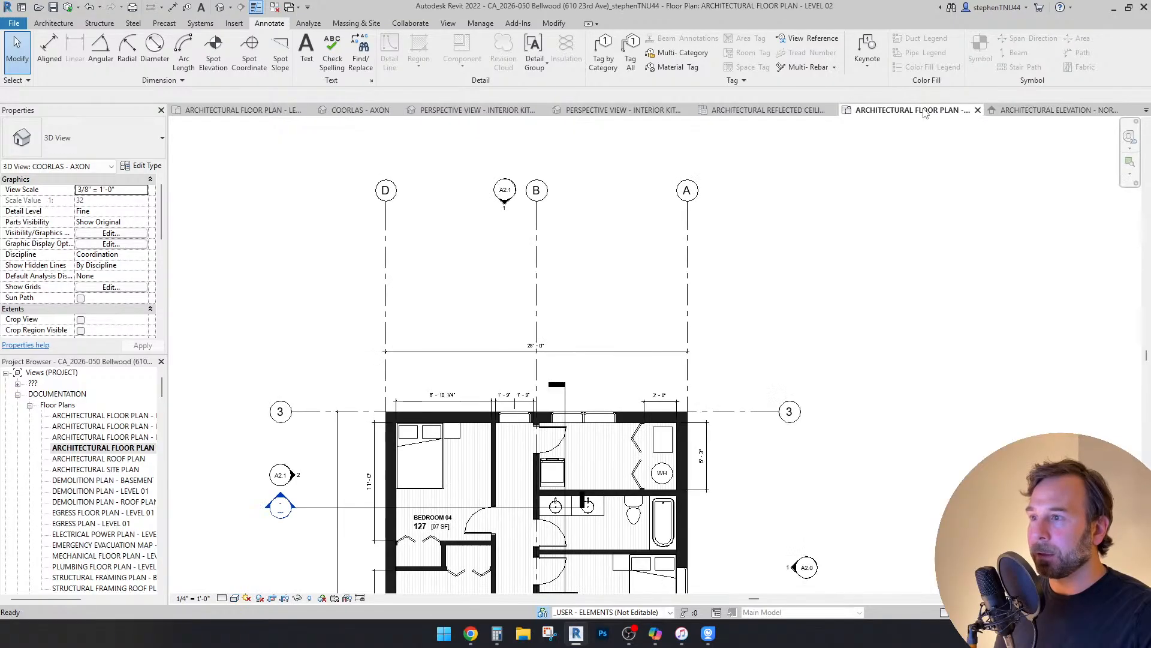
{"action": "scroll", "coordinate": [636, 420], "scroll_direction": "up", "scroll_amount": 3}
{"action": "middle_click_drag", "start_coordinate": [612, 444], "coordinate": [648, 342]}
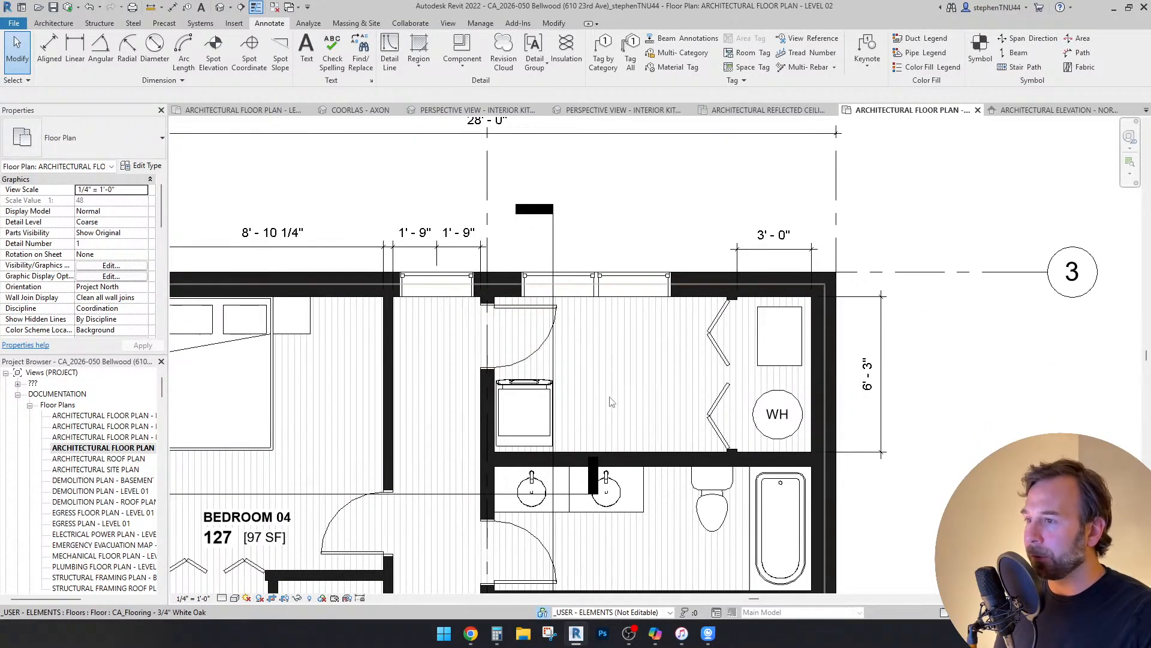
{"action": "middle_click_drag", "start_coordinate": [611, 402], "coordinate": [628, 392]}
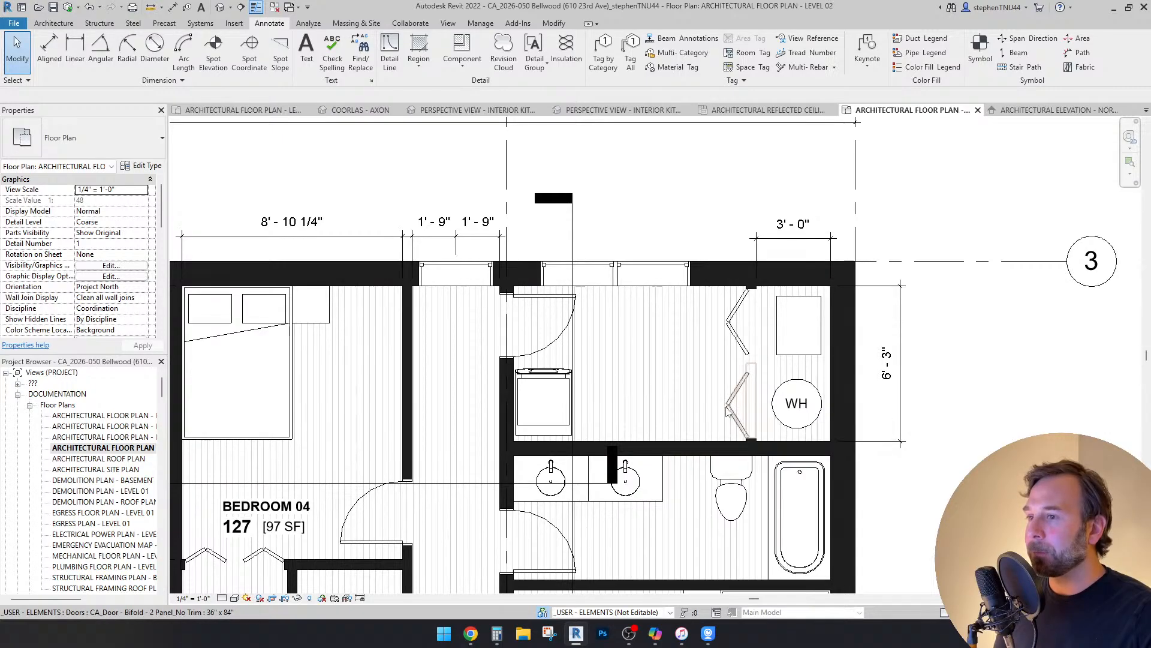
{"action": "scroll", "coordinate": [746, 410], "scroll_direction": "up", "scroll_amount": 1}
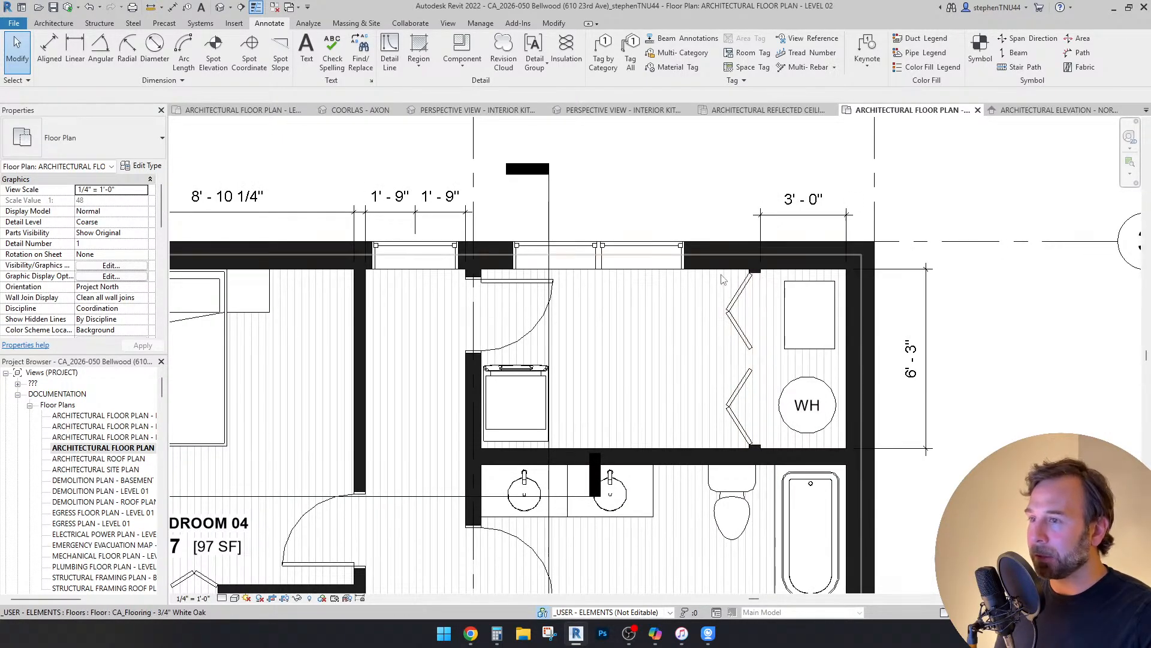
{"action": "scroll", "coordinate": [687, 271], "scroll_direction": "up", "scroll_amount": 2}
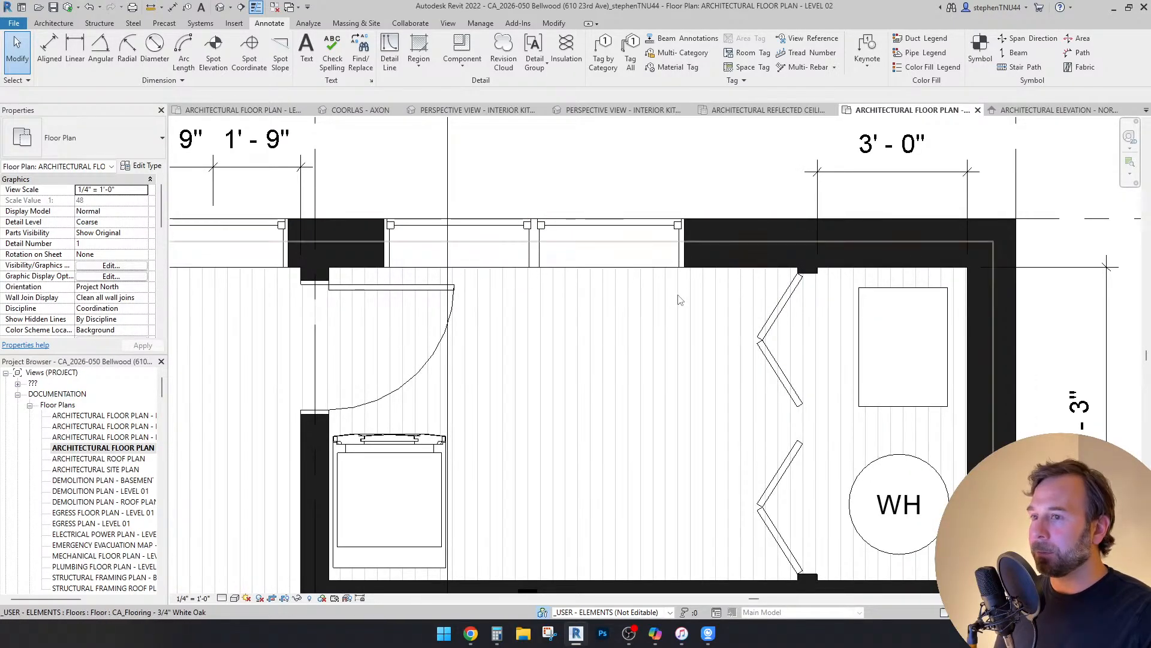
{"action": "scroll", "coordinate": [679, 299], "scroll_direction": "down", "scroll_amount": 1}
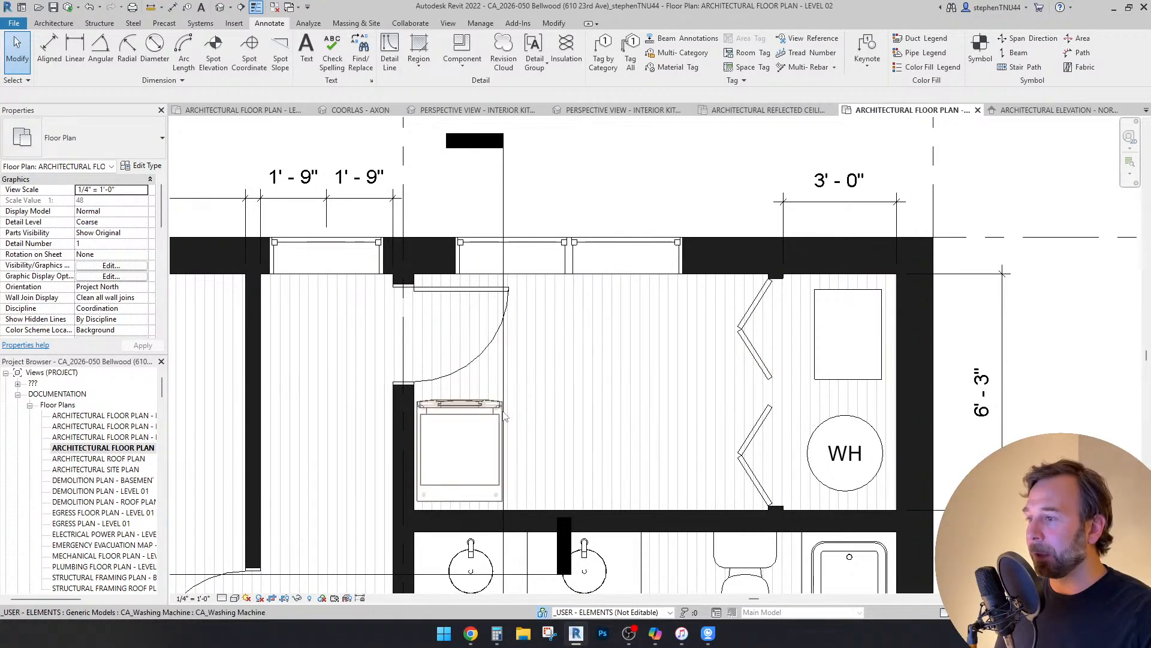
{"action": "scroll", "coordinate": [715, 365], "scroll_direction": "down", "scroll_amount": 2}
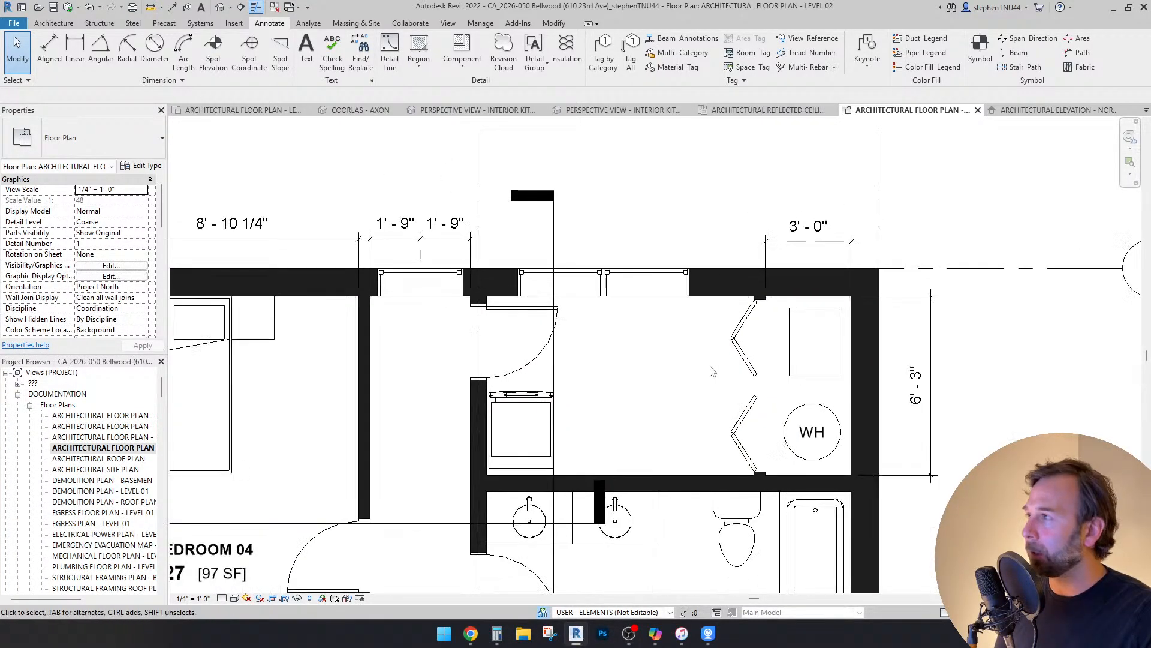
Step: Place a CA_Countertop with Sink - Adjustable component on the laundry room floor between the washing machine and the bifold closet
{"action": "left_click", "coordinate": [49, 24]}
{"action": "left_click", "coordinate": [142, 63]}
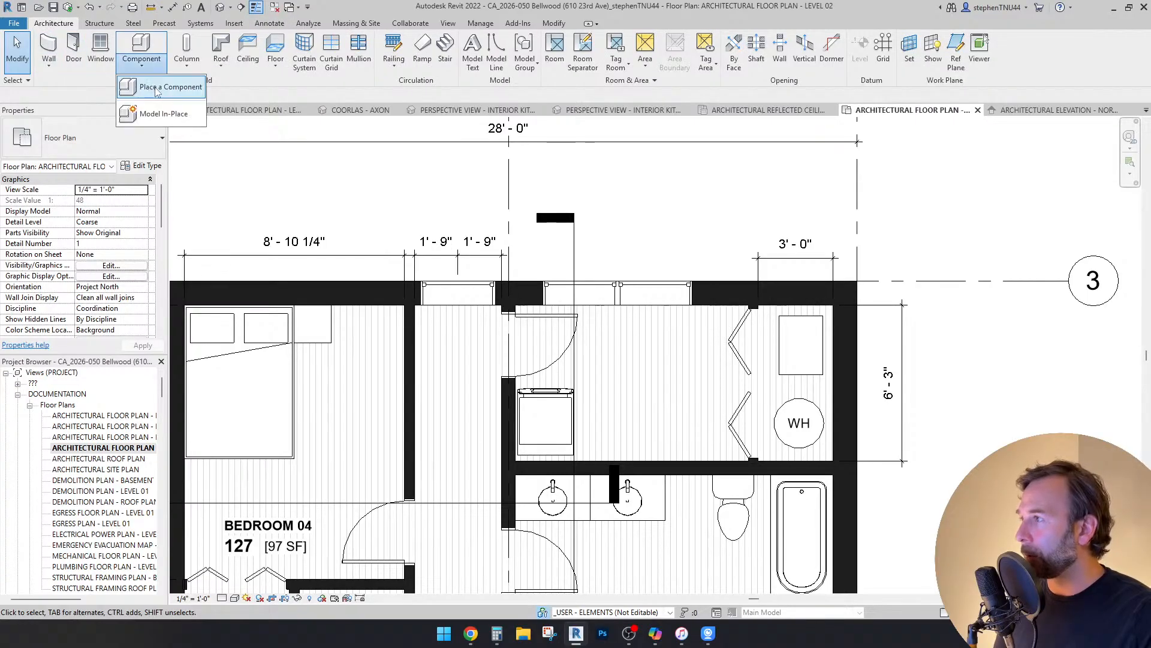
{"action": "left_click", "coordinate": [162, 88]}
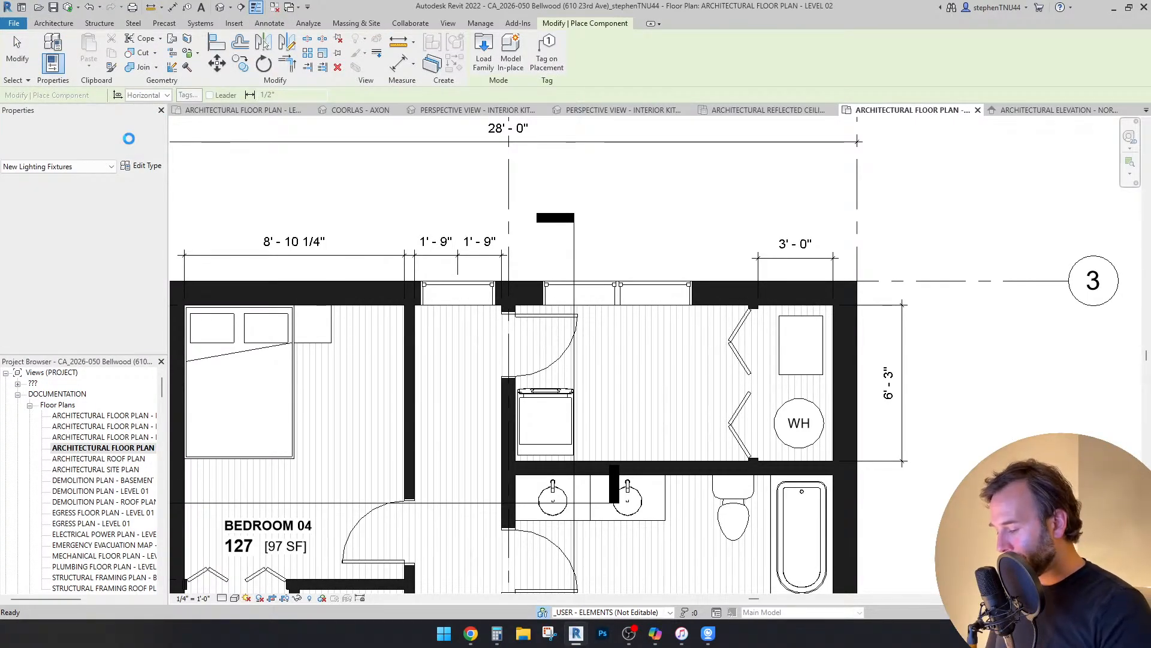
{"action": "left_click", "coordinate": [129, 138]}
{"action": "type", "text": "counter"}
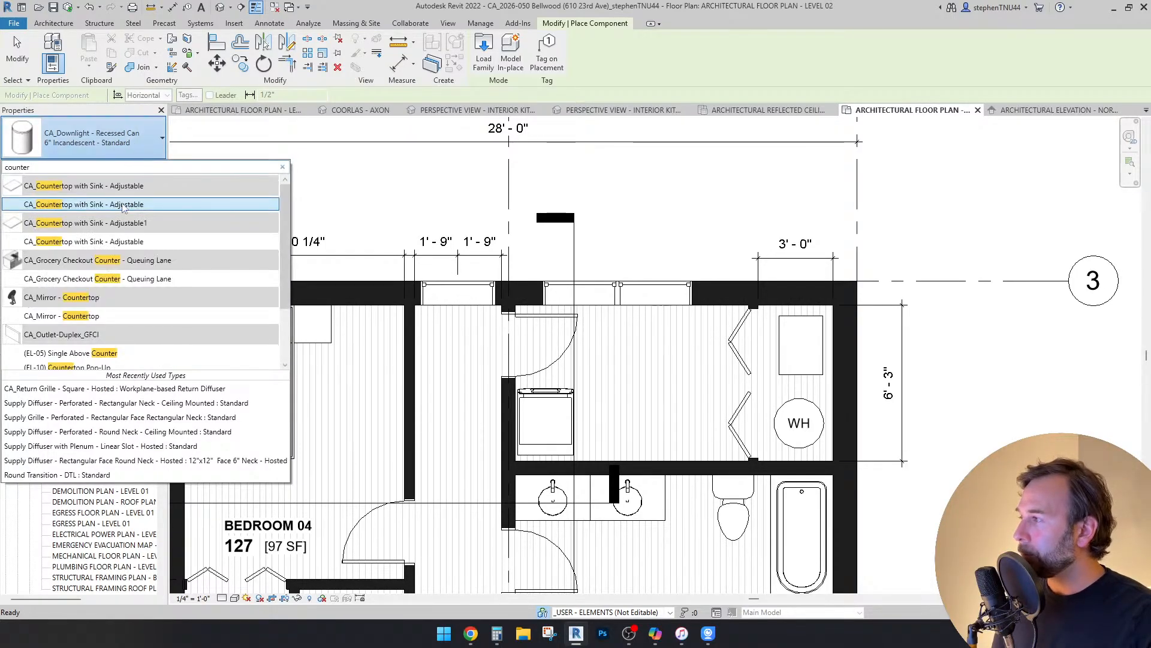
{"action": "left_click", "coordinate": [123, 203]}
{"action": "scroll", "coordinate": [629, 398], "scroll_direction": "up", "scroll_amount": 2}
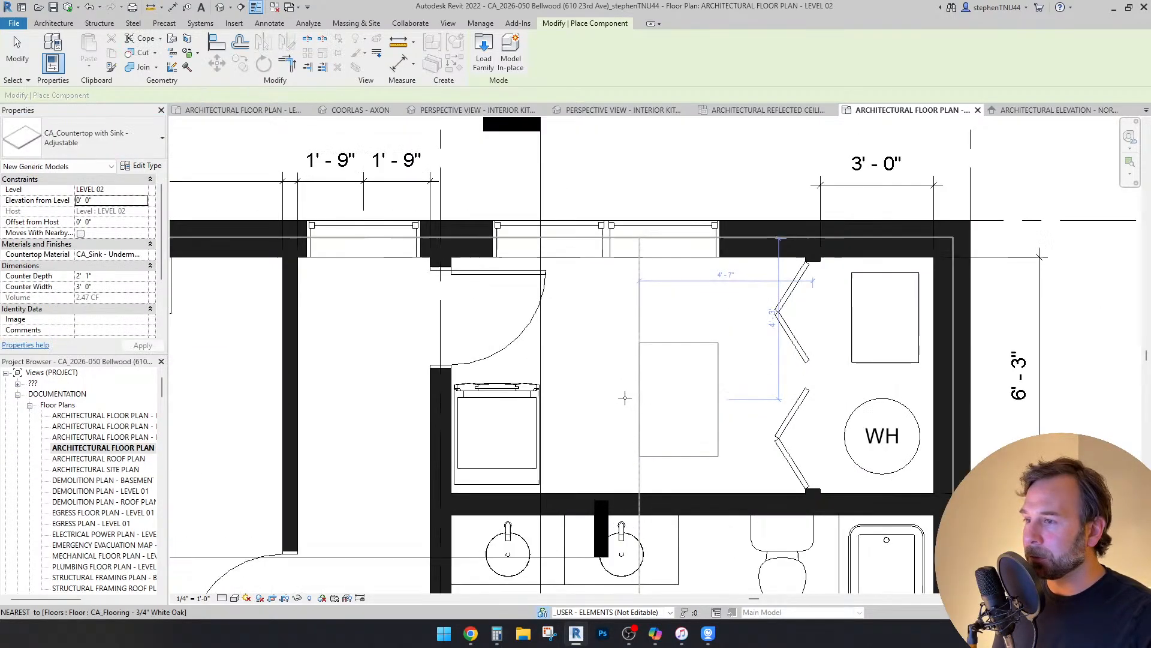
{"action": "left_click", "coordinate": [623, 396]}
{"action": "key", "text": "Escape"}
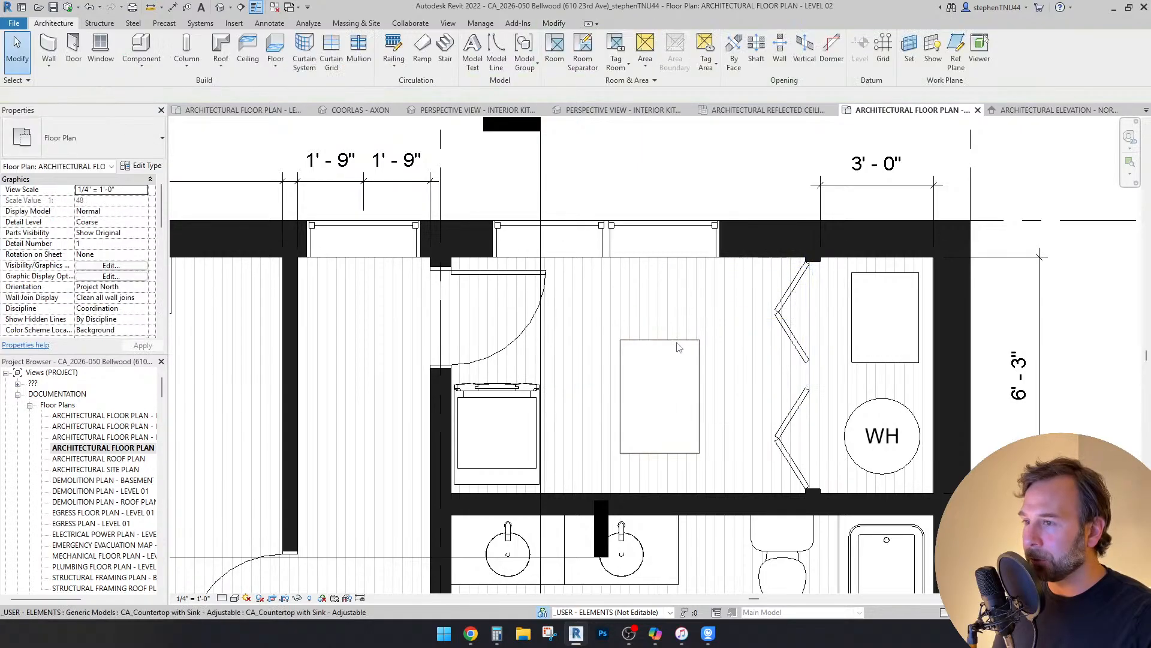
Step: Rotate the laundry room countertop 90 degrees
{"action": "left_click", "coordinate": [693, 372]}
{"action": "left_click", "coordinate": [265, 65]}
{"action": "left_click", "coordinate": [451, 276]}
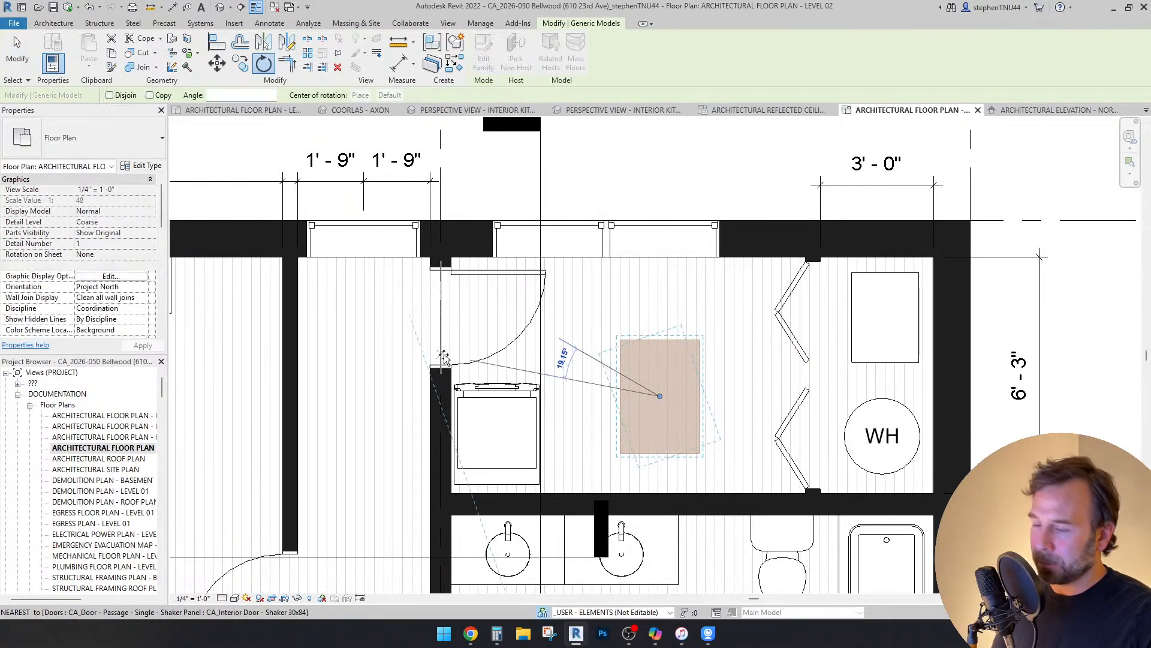
{"action": "type", "text": "90"}
{"action": "key", "text": "Return"}
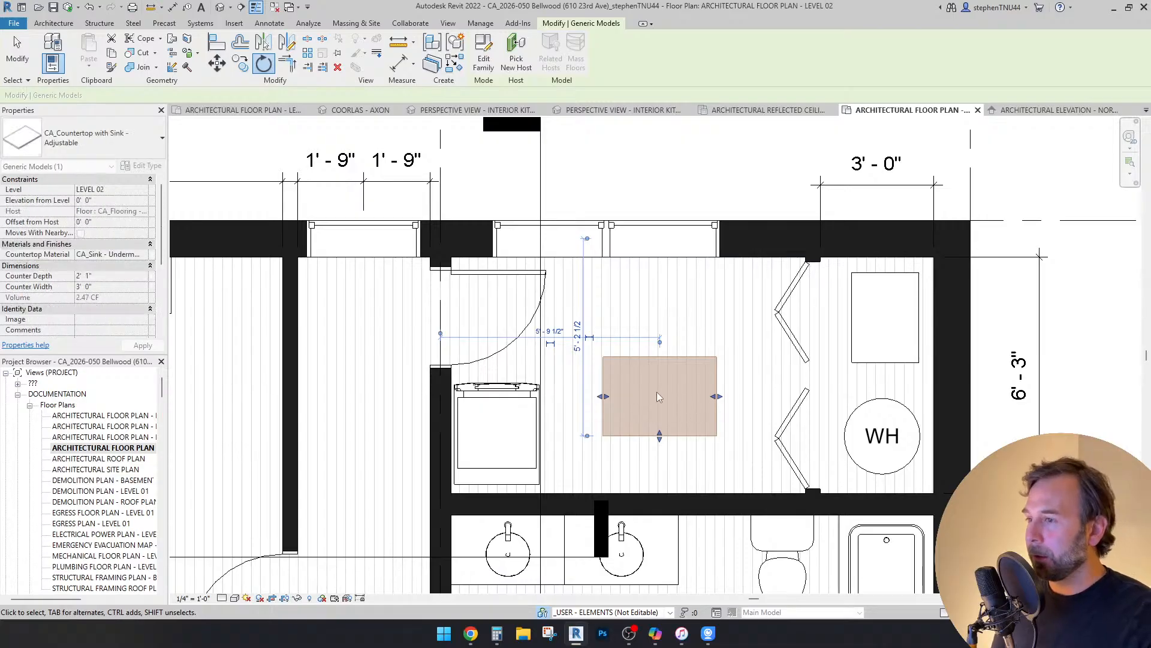
Step: Measure from the back edge of the washing machine to the wall shared with the bathroom
{"action": "left_click", "coordinate": [405, 44]}
{"action": "left_click", "coordinate": [511, 384]}
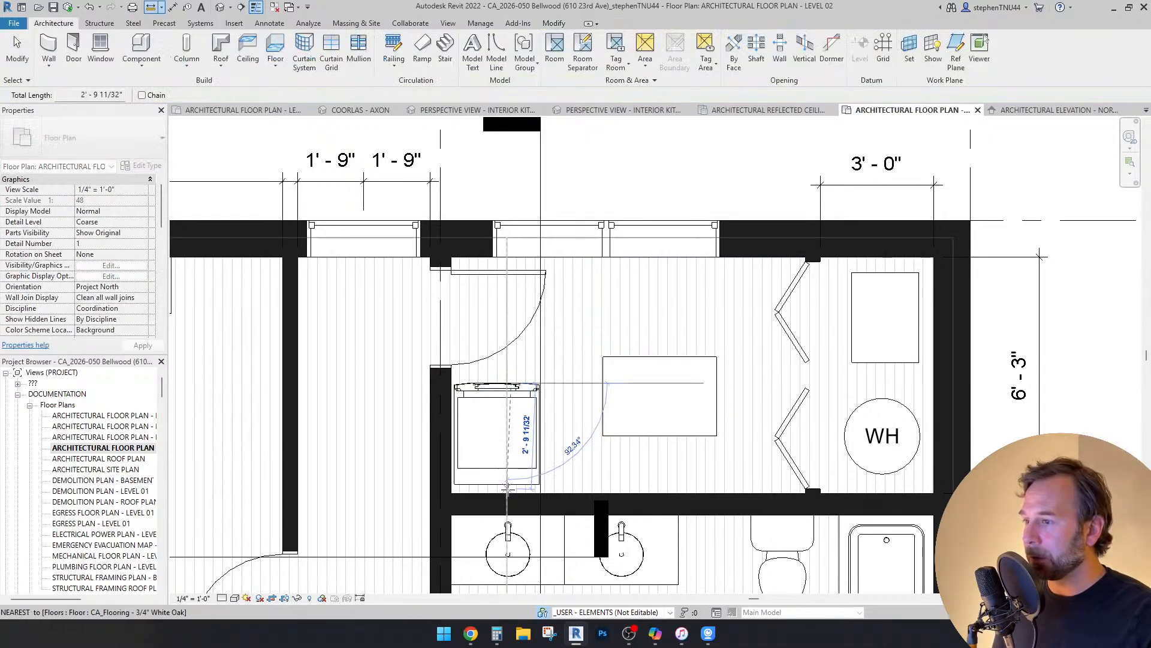
{"action": "key", "text": "Escape"}
{"action": "key", "text": "Escape"}
Step: Set the laundry countertop's counter depth to match its 3' 0" counter width
{"action": "left_click", "coordinate": [629, 437]}
{"action": "middle_click_drag", "start_coordinate": [572, 450], "coordinate": [528, 465]}
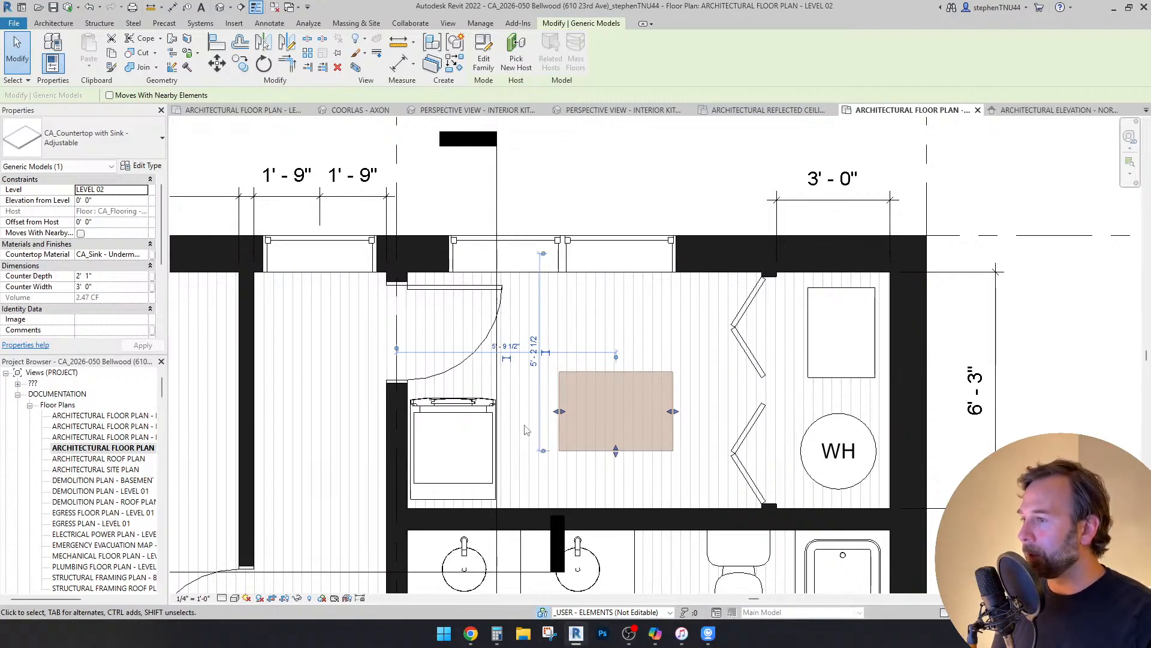
{"action": "left_click", "coordinate": [112, 276]}
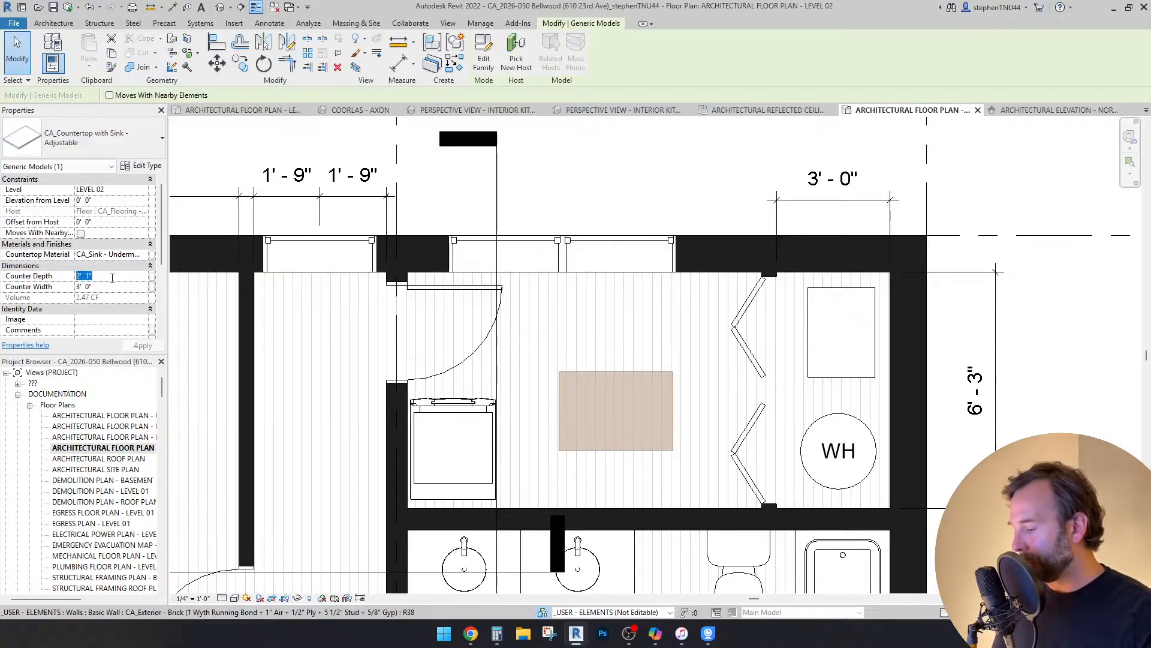
{"action": "key", "text": "Return"}
Step: Move the laundry countertop by its back corner so it sits against the wall shared with the bathroom, beside the washing machine
{"action": "key", "text": "m"}
{"action": "key", "text": "v"}
{"action": "left_click", "coordinate": [559, 451]}
{"action": "scroll", "coordinate": [557, 451], "scroll_direction": "up", "scroll_amount": 3}
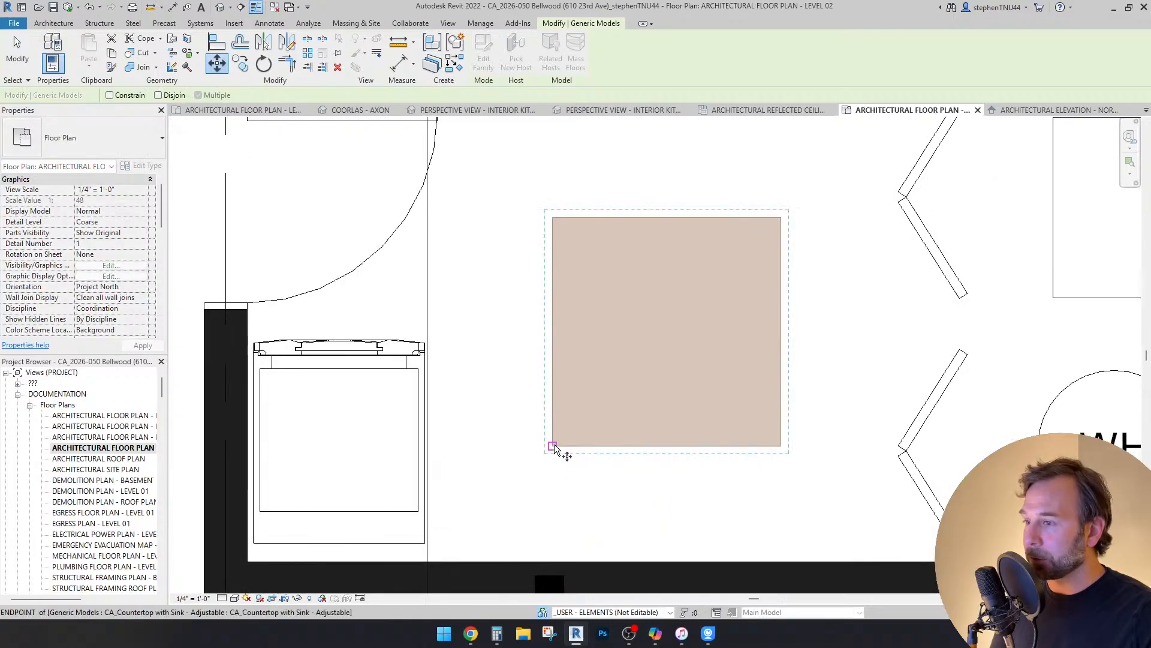
{"action": "left_click", "coordinate": [462, 561]}
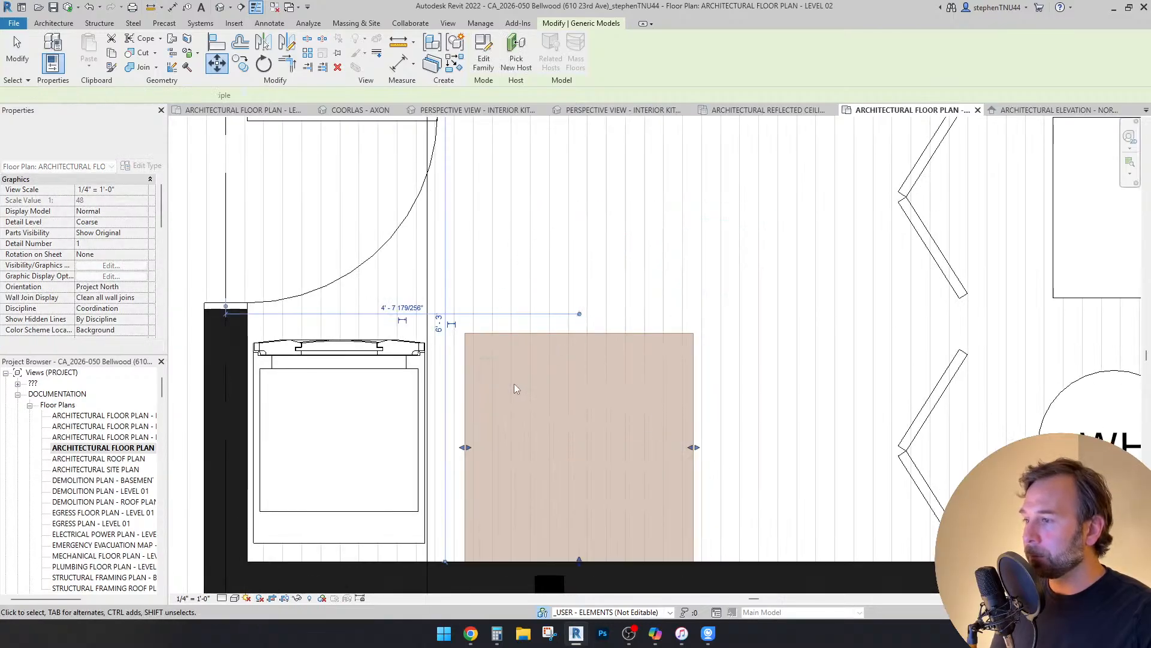
{"action": "scroll", "coordinate": [513, 383], "scroll_direction": "down", "scroll_amount": 2}
{"action": "scroll", "coordinate": [489, 422], "scroll_direction": "up", "scroll_amount": 1}
{"action": "key", "text": "Escape"}
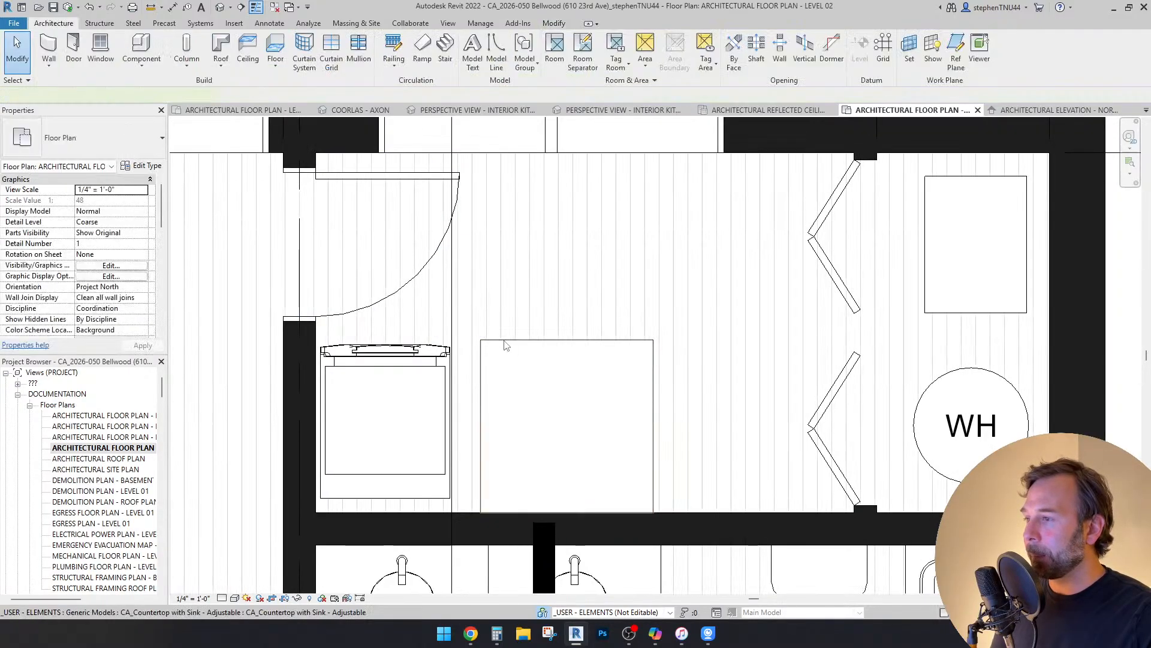
Step: Nudge the washing machine away from the bathroom wall so its back edge lines up roughly with the countertop's front edge
{"action": "left_click", "coordinate": [505, 341]}
{"action": "middle_click_drag", "start_coordinate": [456, 378], "coordinate": [465, 390]}
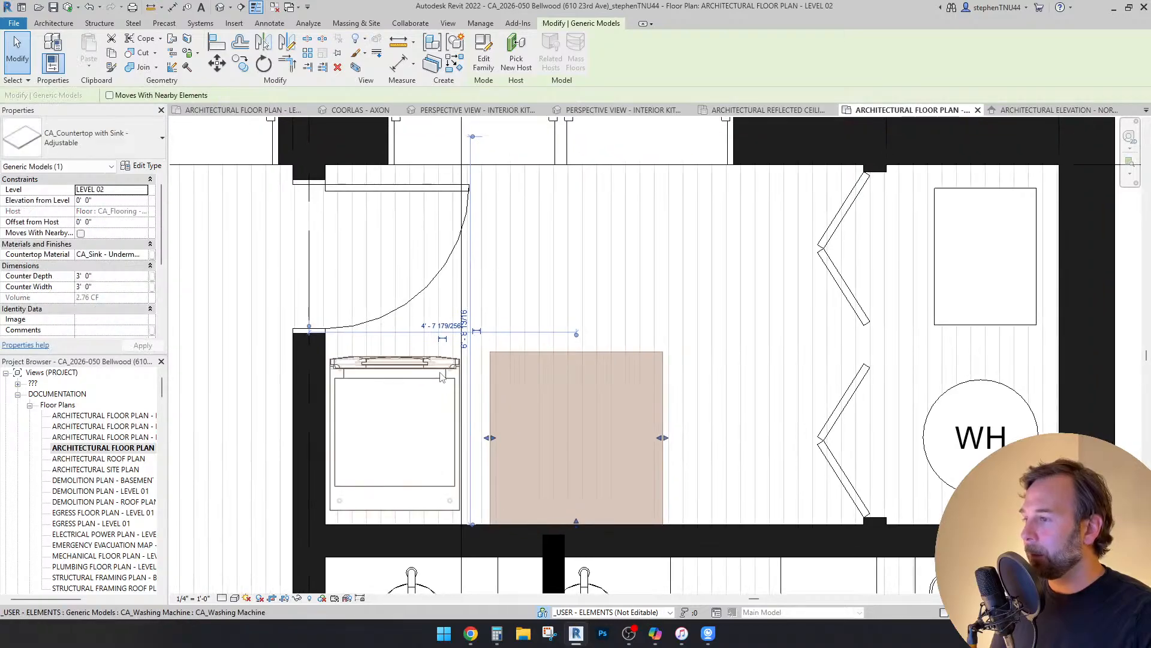
{"action": "left_click", "coordinate": [430, 366]}
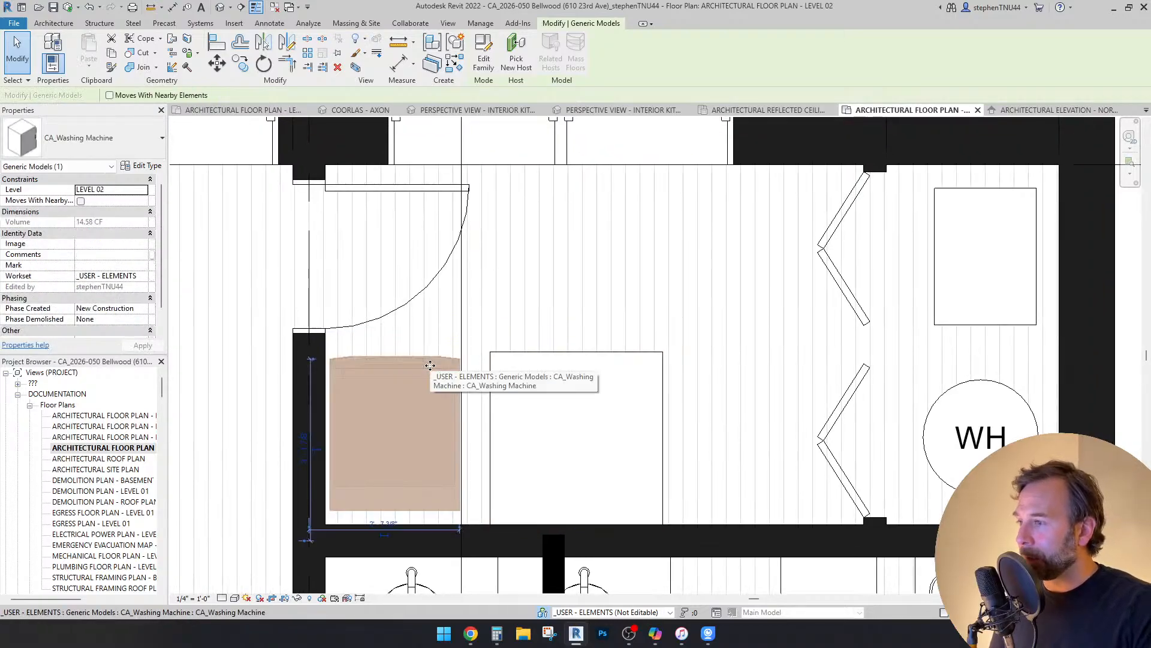
{"action": "key", "text": "Up"}
{"action": "key", "text": "Up"}
{"action": "key", "text": "Up"}
{"action": "key", "text": "Right"}
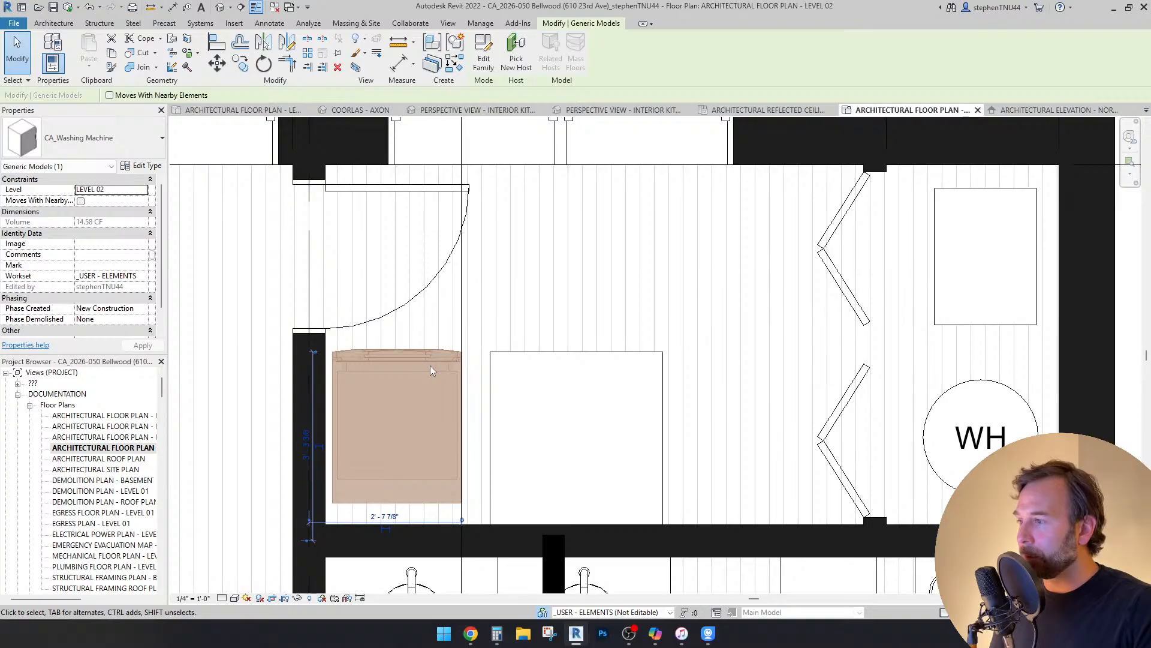
{"action": "key", "text": "Escape"}
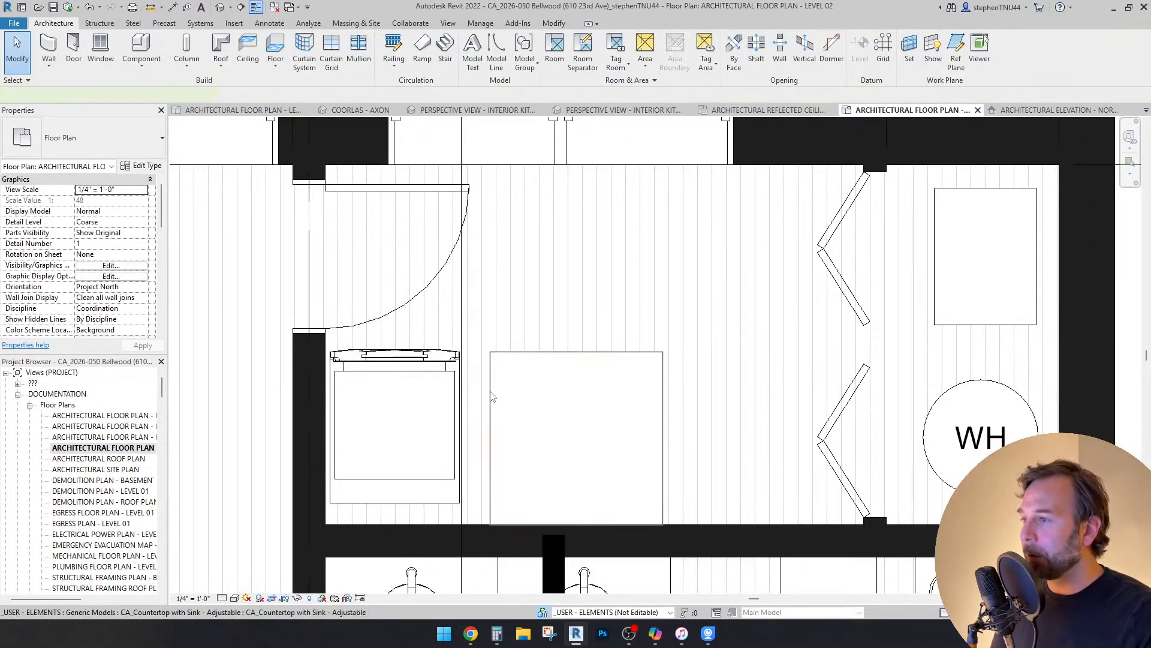
Step: Stretch the laundry countertop's width from its free end to the face of the bifold closet wall
{"action": "scroll", "coordinate": [537, 379], "scroll_direction": "down", "scroll_amount": 3}
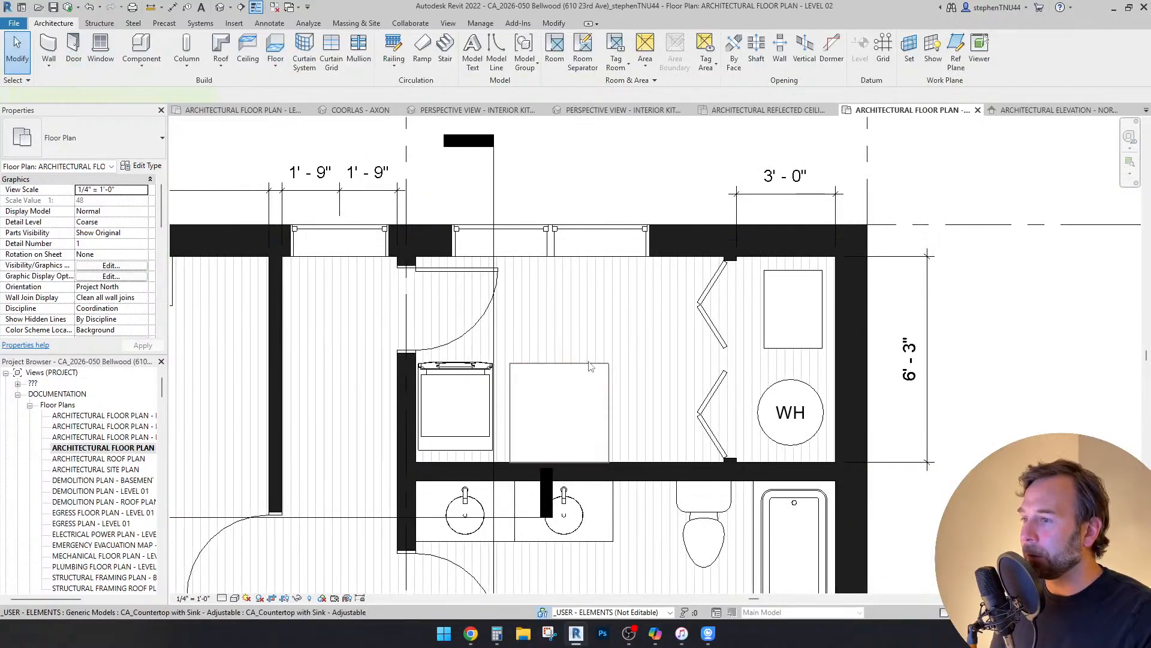
{"action": "left_click", "coordinate": [590, 366]}
{"action": "scroll", "coordinate": [608, 408], "scroll_direction": "up", "scroll_amount": 1}
{"action": "left_click_drag", "start_coordinate": [726, 408], "coordinate": [744, 465]}
{"action": "key", "text": "Escape"}
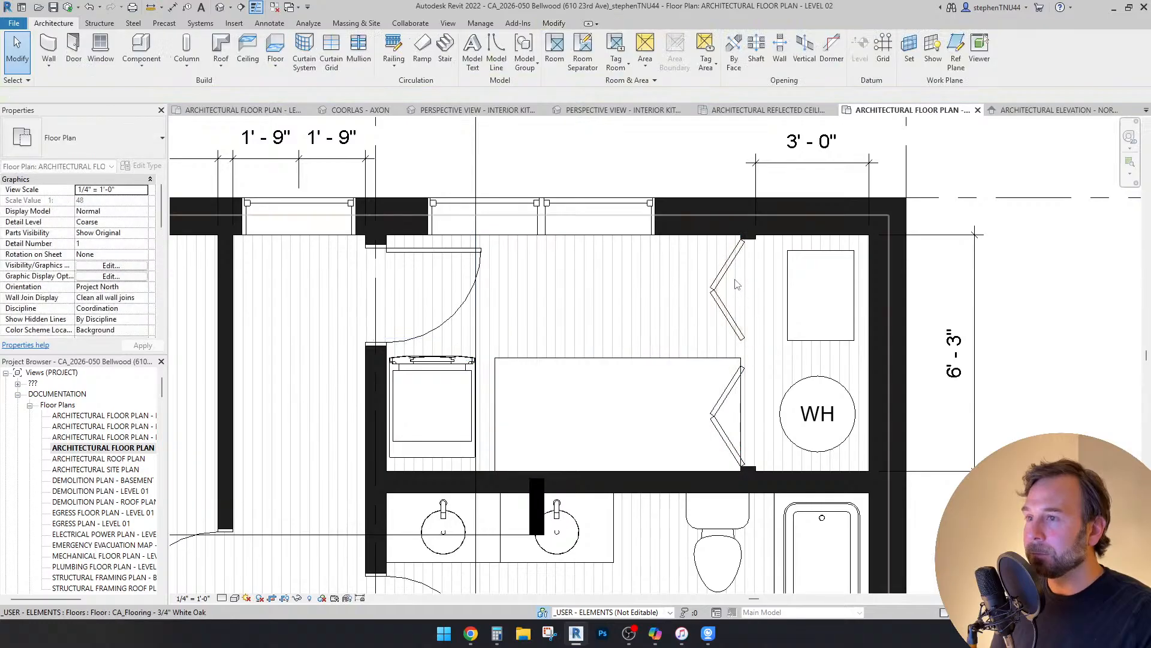
Step: Match the closet's bifold door nearest the windows to the laundry entry door's type
{"action": "key", "text": "a"}
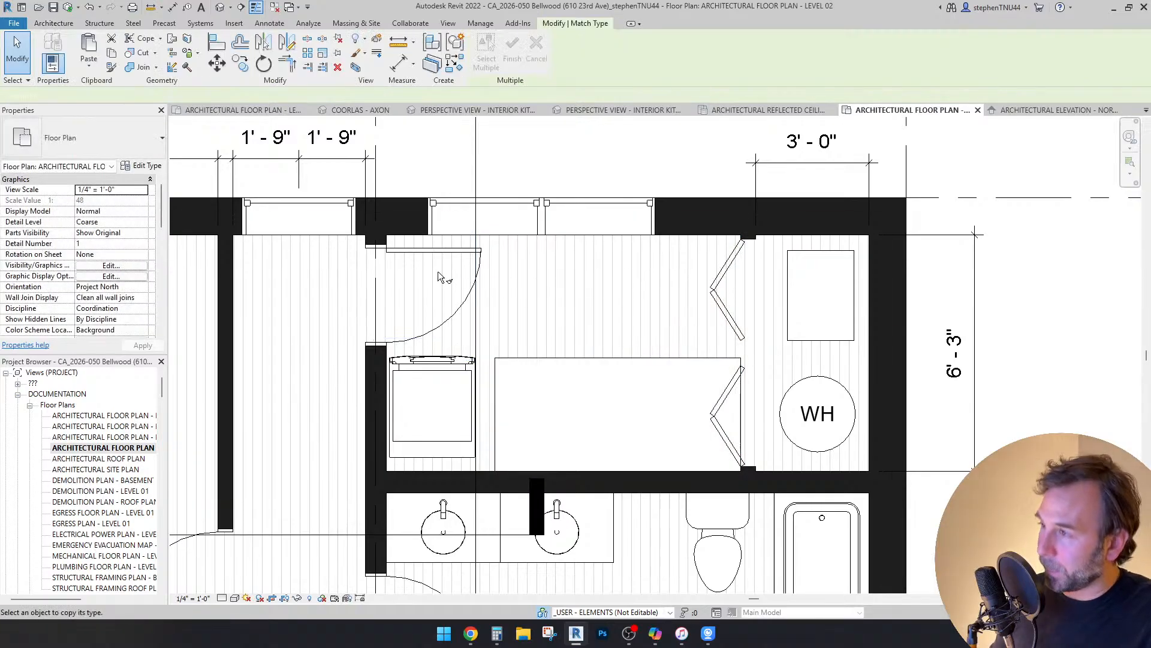
{"action": "left_click", "coordinate": [445, 250]}
{"action": "left_click", "coordinate": [733, 271]}
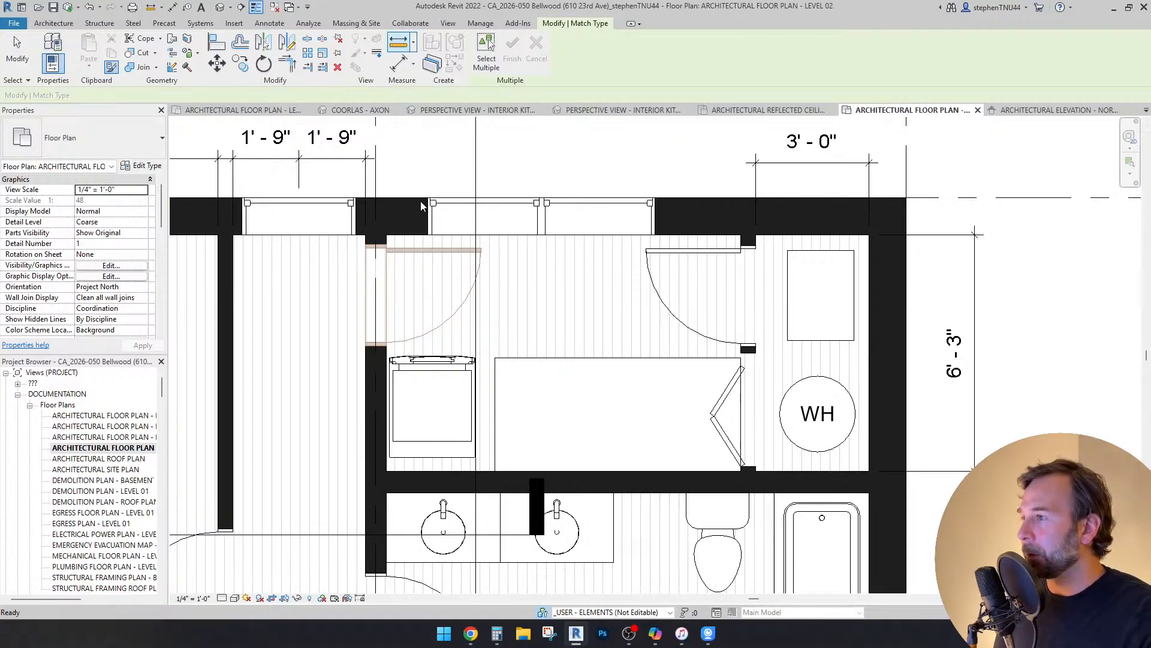
Step: Measure from the inside face of the laundry entry wall to the near edge of the paired windows
{"action": "key", "text": "m"}
{"action": "key", "text": "e"}
{"action": "scroll", "coordinate": [394, 230], "scroll_direction": "up", "scroll_amount": 2}
{"action": "left_click", "coordinate": [382, 237]}
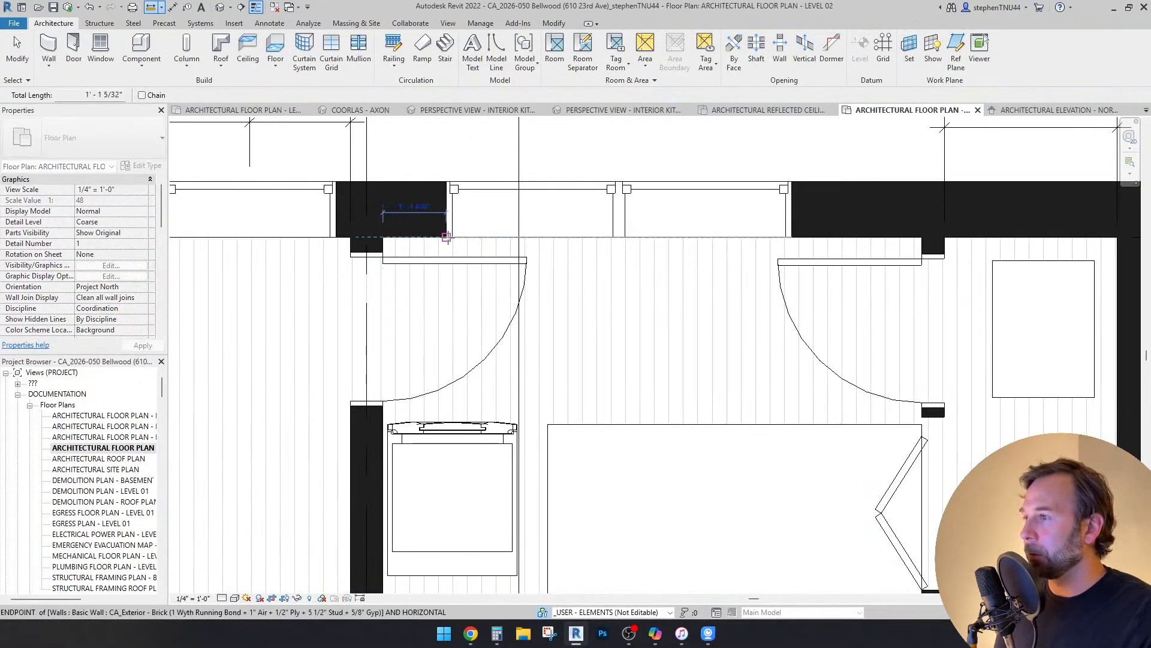
{"action": "key", "text": "Escape"}
{"action": "key", "text": "Escape"}
Step: Draw an Extra Fine Dashed detail line about 5' 2" long, extending outward from the laundry entry wall's inside face through the exterior wall
{"action": "left_click", "coordinate": [271, 24]}
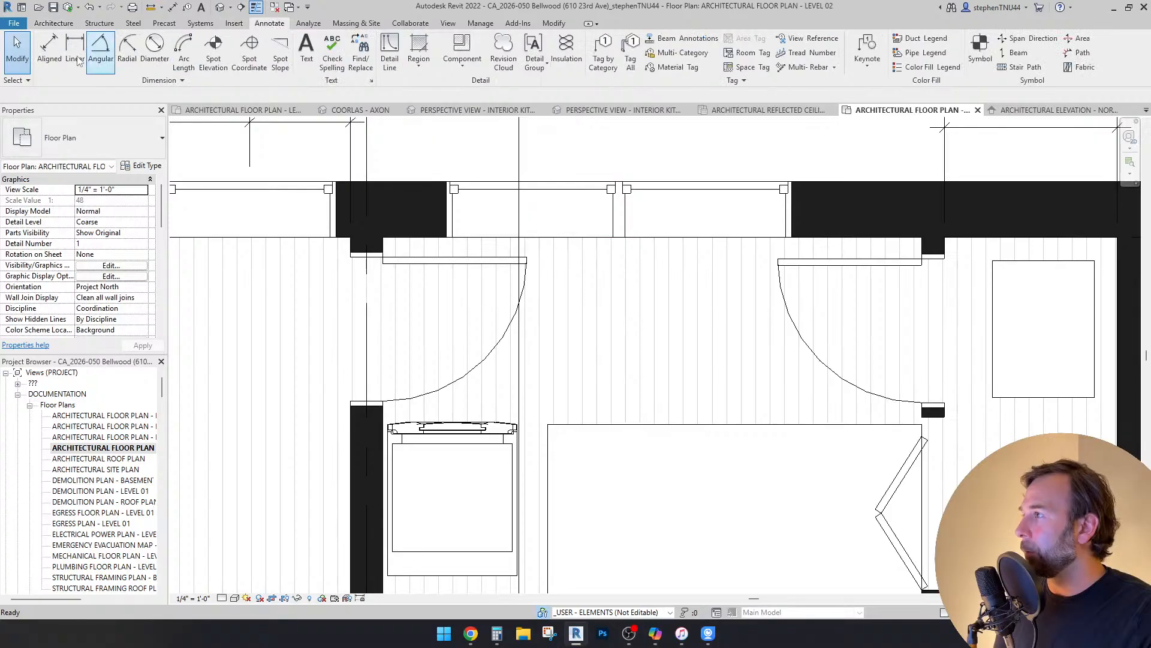
{"action": "scroll", "coordinate": [586, 243], "scroll_direction": "down", "scroll_amount": 3}
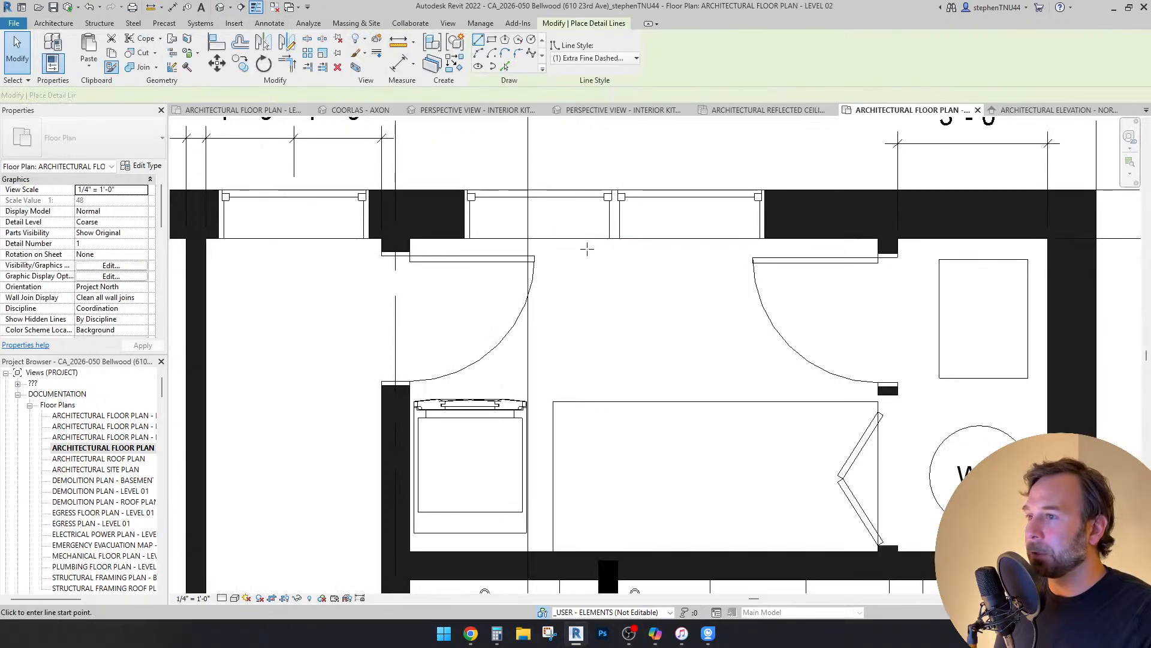
{"action": "scroll", "coordinate": [468, 241], "scroll_direction": "up", "scroll_amount": 2}
{"action": "left_click", "coordinate": [449, 240]}
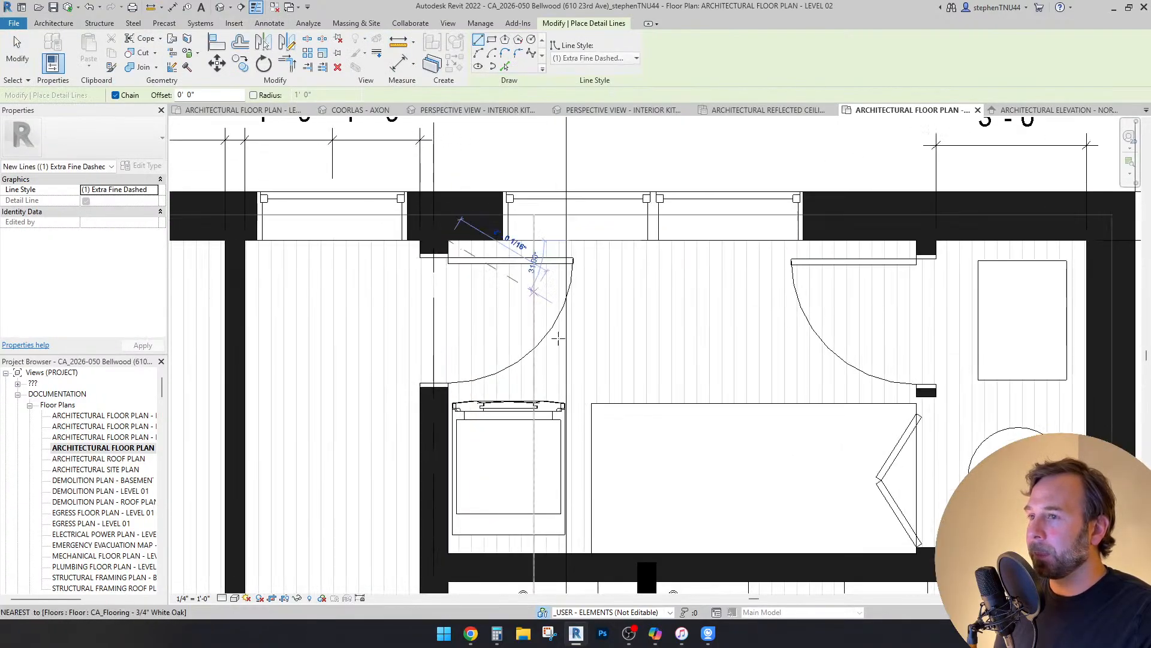
{"action": "scroll", "coordinate": [540, 287], "scroll_direction": "down", "scroll_amount": 2}
{"action": "left_click", "coordinate": [500, 165]}
{"action": "key", "text": "Escape"}
{"action": "key", "text": "Escape"}
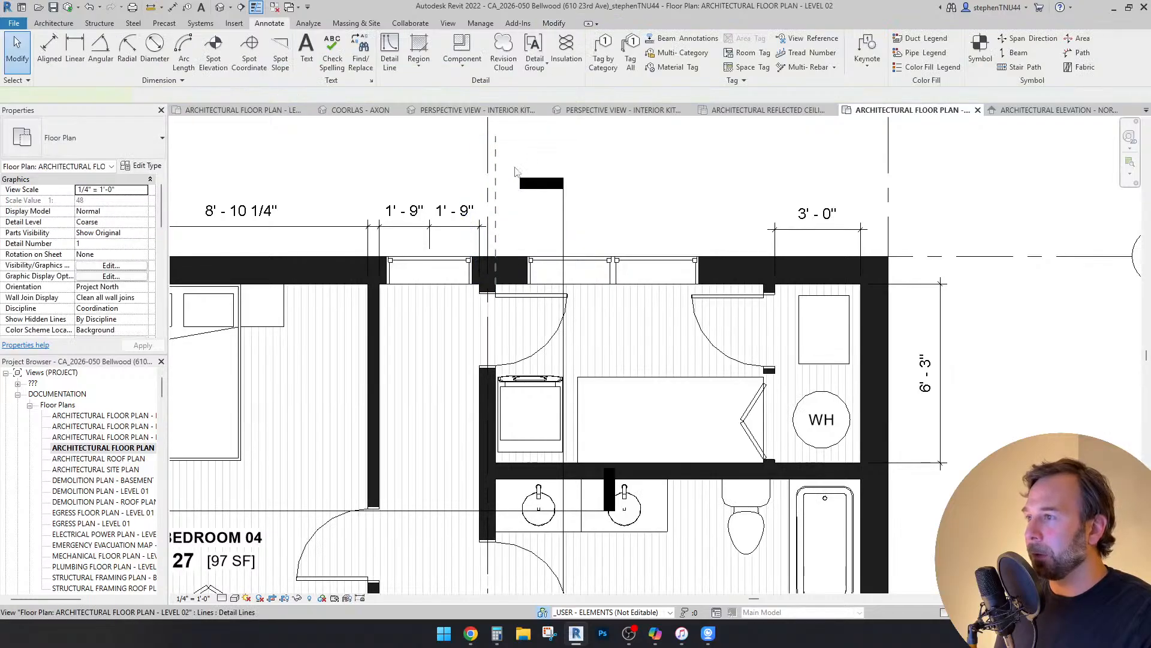
Step: Mirror the dashed detail line about the centre of the laundry room's paired windows
{"action": "left_click", "coordinate": [265, 47]}
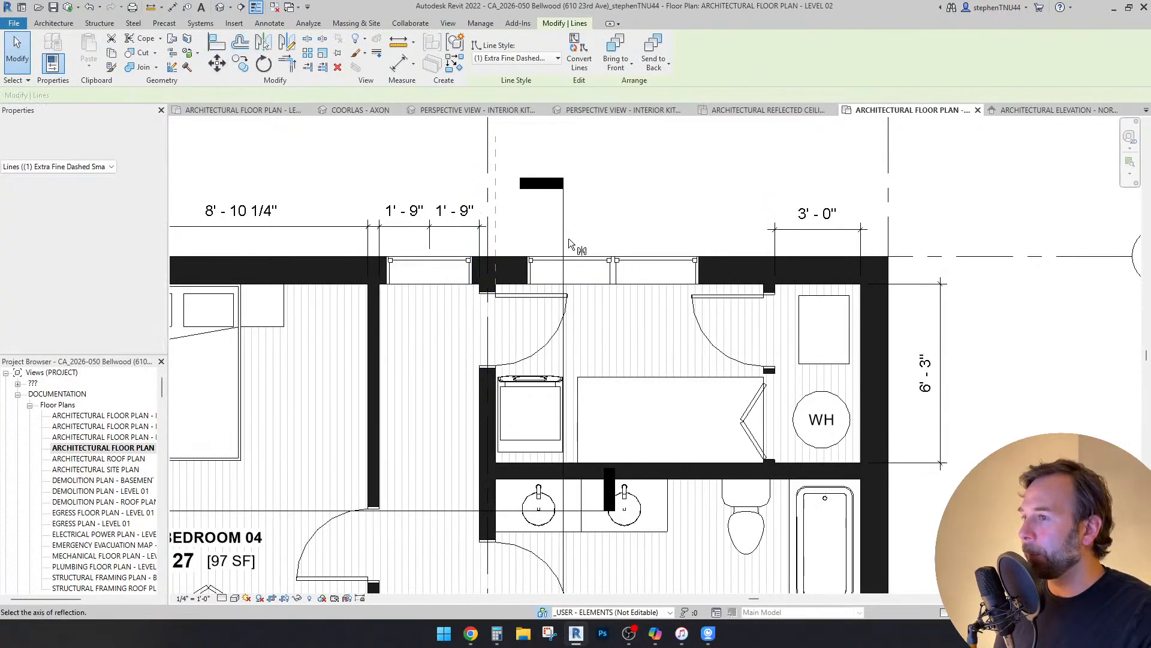
{"action": "scroll", "coordinate": [624, 274], "scroll_direction": "up", "scroll_amount": 2}
{"action": "left_click", "coordinate": [599, 268]}
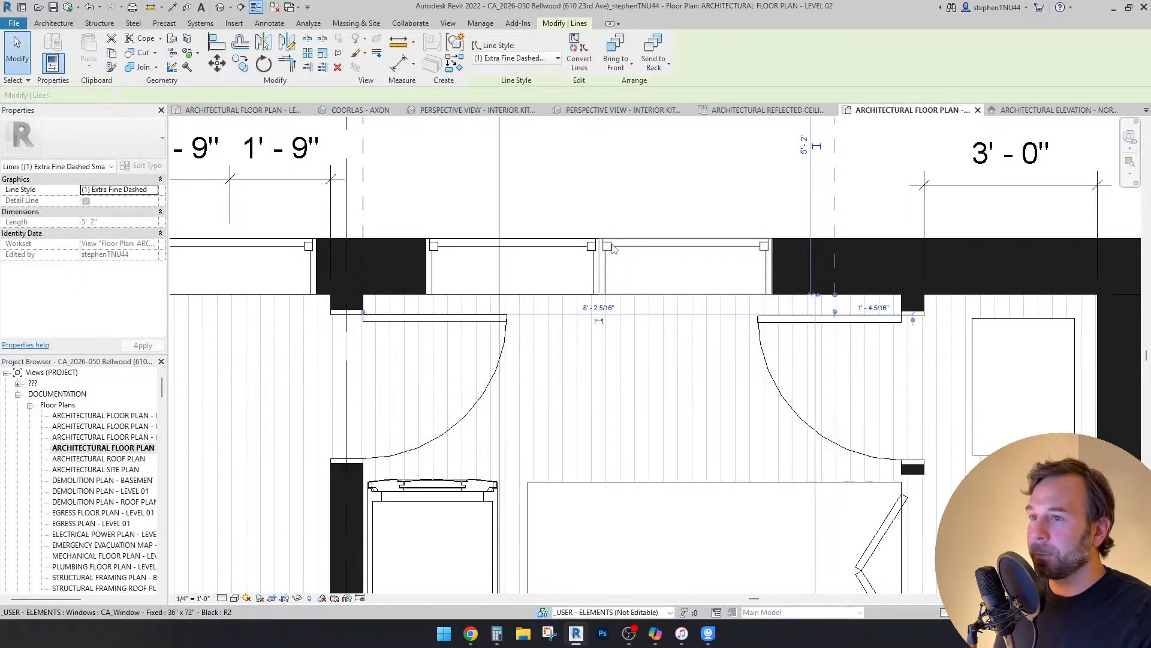
{"action": "scroll", "coordinate": [610, 248], "scroll_direction": "down", "scroll_amount": 2}
{"action": "key", "text": "Escape"}
Step: Align the laundry-side face of the closet wall with the mirrored dashed detail line
{"action": "middle_click_drag", "start_coordinate": [859, 319], "coordinate": [740, 319]}
{"action": "scroll", "coordinate": [728, 312], "scroll_direction": "up", "scroll_amount": 2}
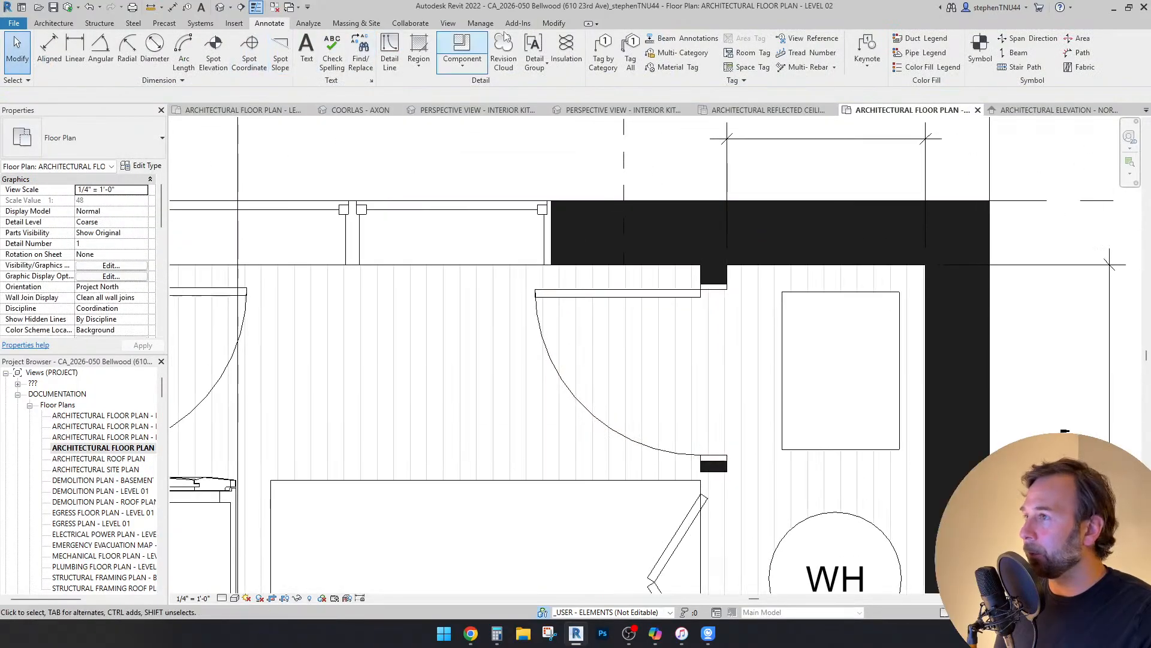
{"action": "left_click", "coordinate": [562, 24]}
{"action": "key", "text": "a"}
{"action": "key", "text": "l"}
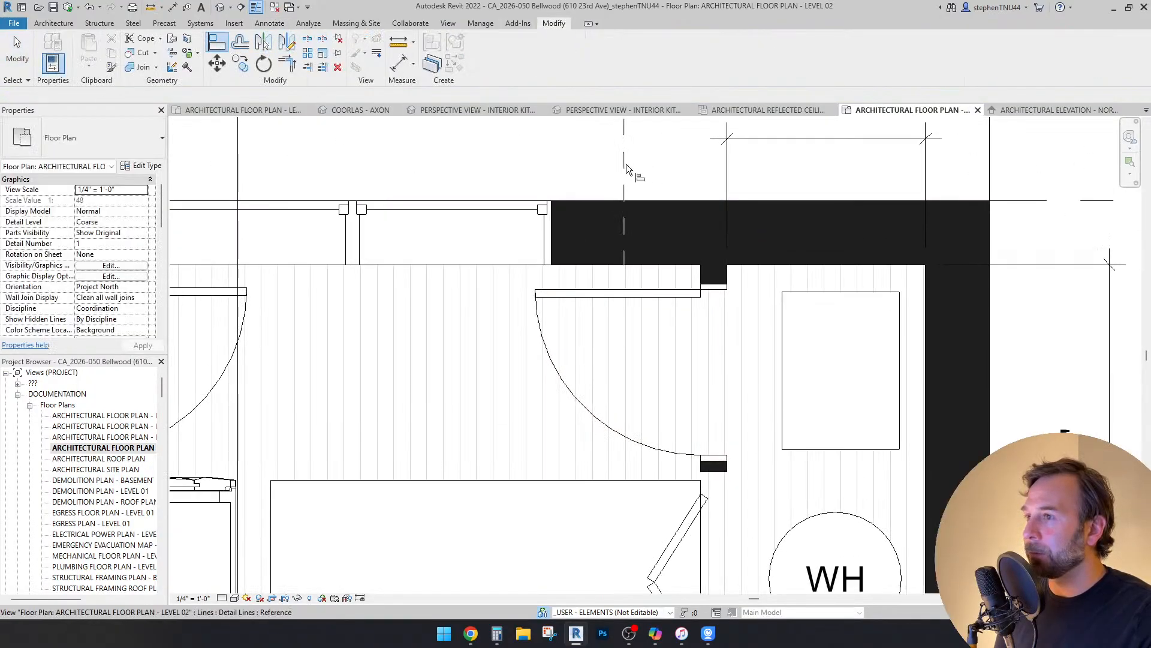
{"action": "scroll", "coordinate": [702, 272], "scroll_direction": "up", "scroll_amount": 5}
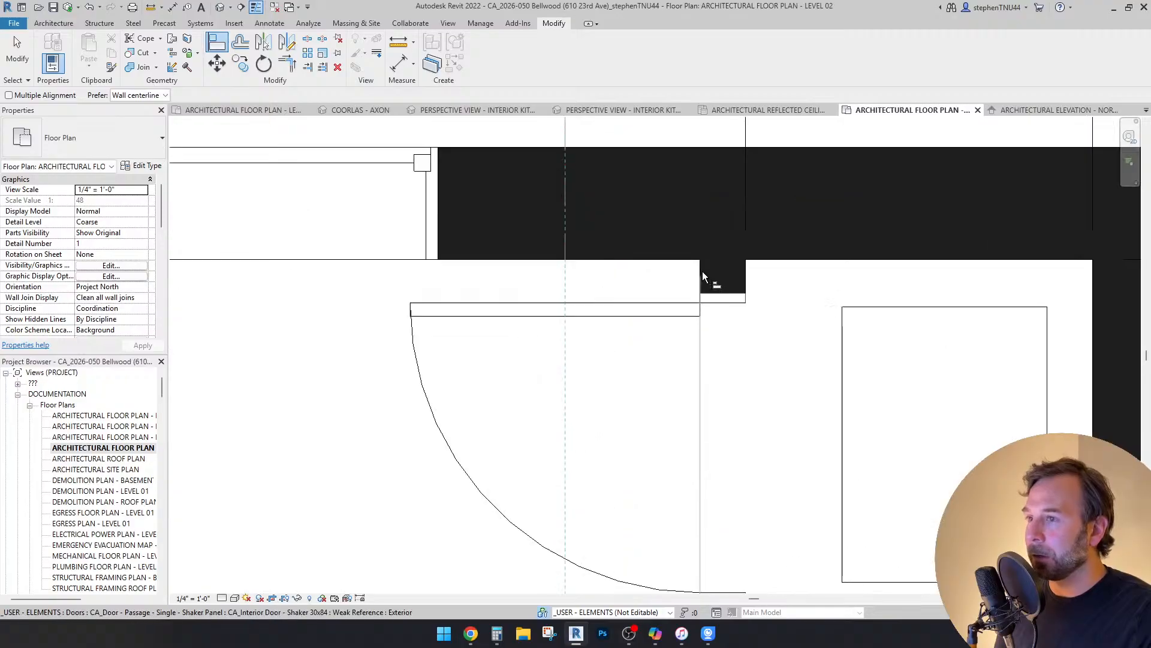
{"action": "left_click", "coordinate": [701, 266]}
{"action": "scroll", "coordinate": [652, 213], "scroll_direction": "down", "scroll_amount": 6}
{"action": "scroll", "coordinate": [651, 211], "scroll_direction": "down", "scroll_amount": 3}
{"action": "key", "text": "Escape"}
Step: Delete the remaining bifold door beside the water heater from the closet wall
{"action": "left_click", "coordinate": [646, 356]}
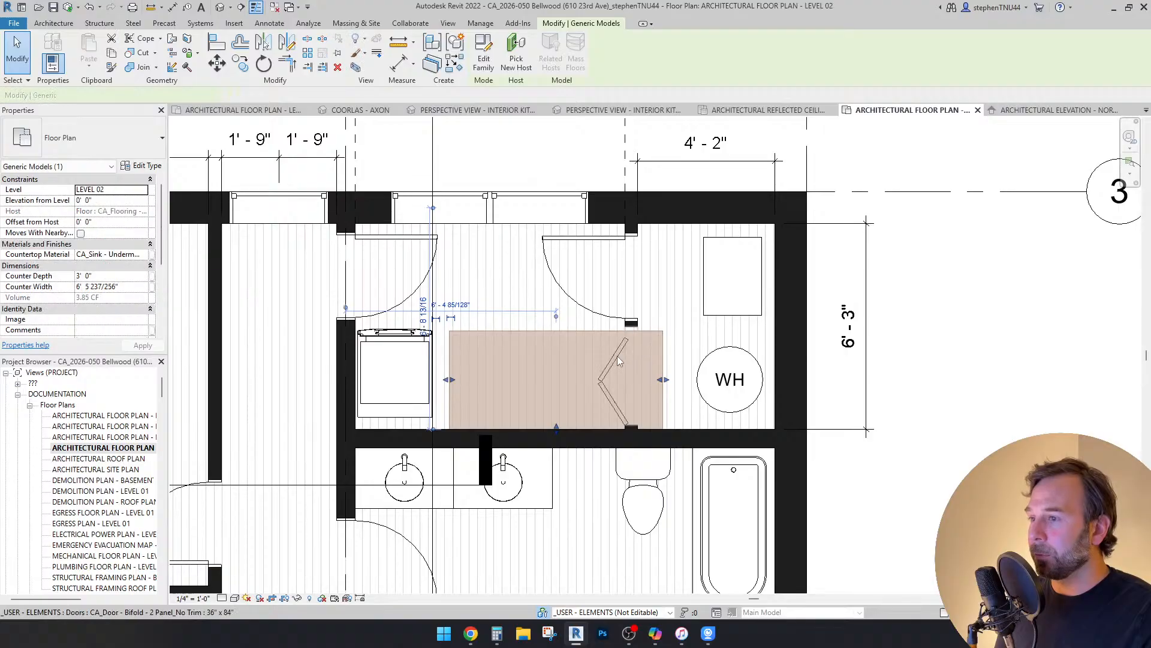
{"action": "left_click", "coordinate": [637, 349]}
{"action": "left_click", "coordinate": [659, 378]}
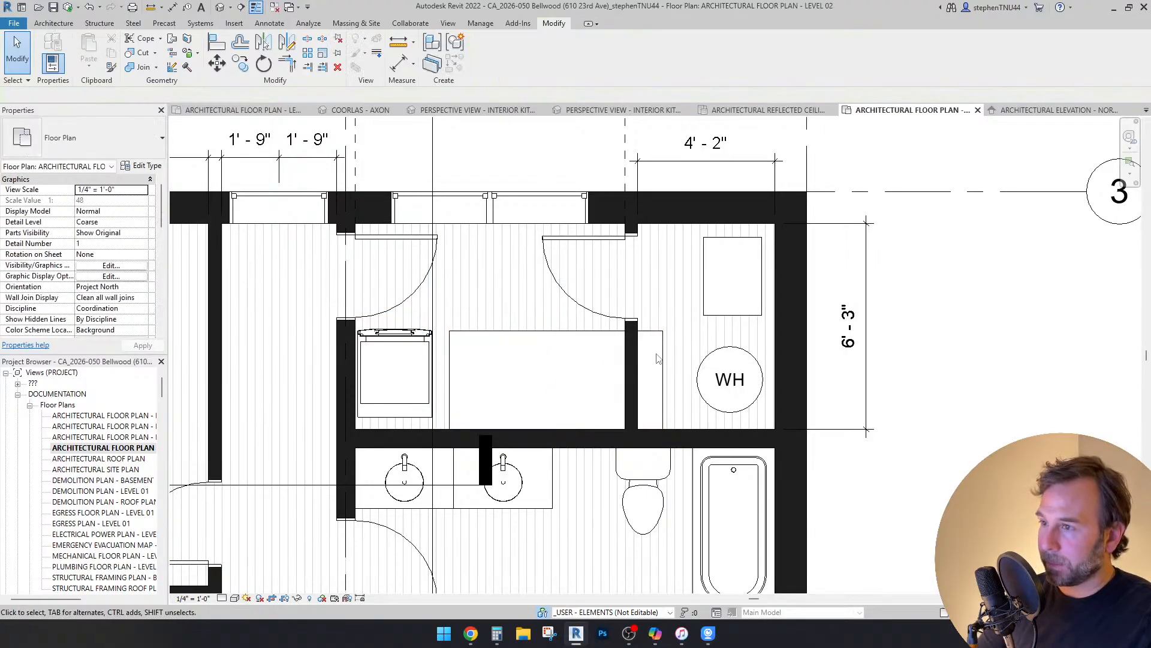
Step: Shorten the laundry countertop so its end meets the laundry-side face of the moved closet wall
{"action": "scroll", "coordinate": [662, 388], "scroll_direction": "up", "scroll_amount": 5}
{"action": "left_click_drag", "start_coordinate": [662, 391], "coordinate": [561, 387]}
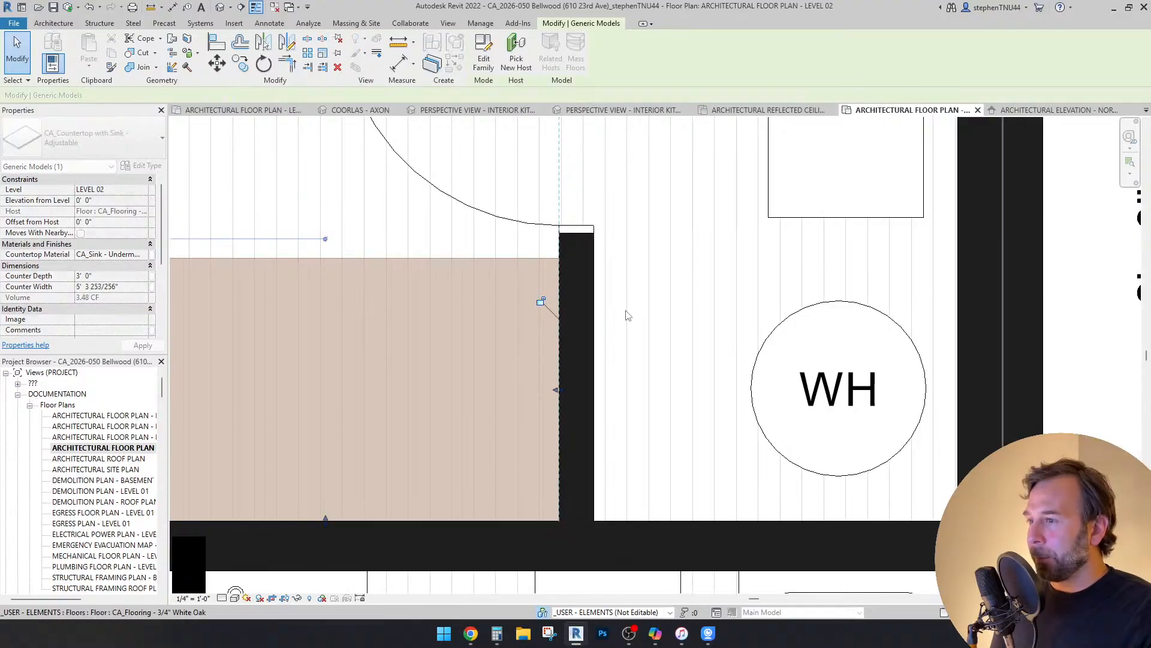
{"action": "scroll", "coordinate": [600, 309], "scroll_direction": "down", "scroll_amount": 4}
{"action": "key", "text": "Escape"}
Step: Set the laundry countertop's counter depth to 2' 0"
{"action": "middle_click_drag", "start_coordinate": [739, 281], "coordinate": [759, 283]}
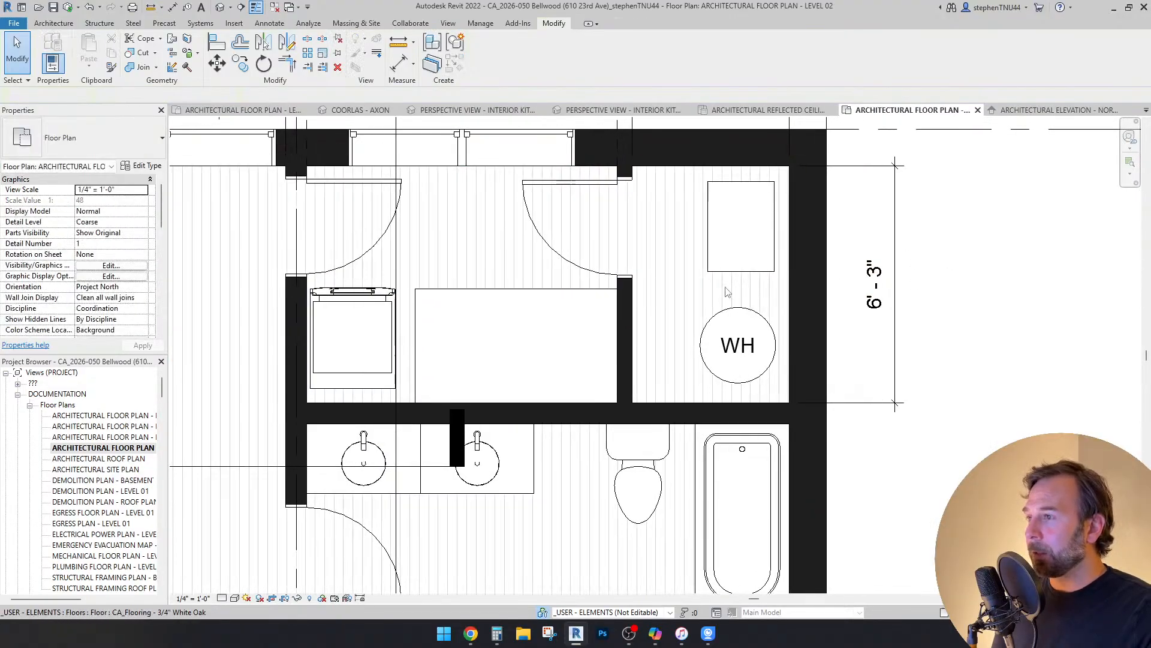
{"action": "left_click", "coordinate": [451, 326]}
{"action": "scroll", "coordinate": [450, 321], "scroll_direction": "up", "scroll_amount": 3}
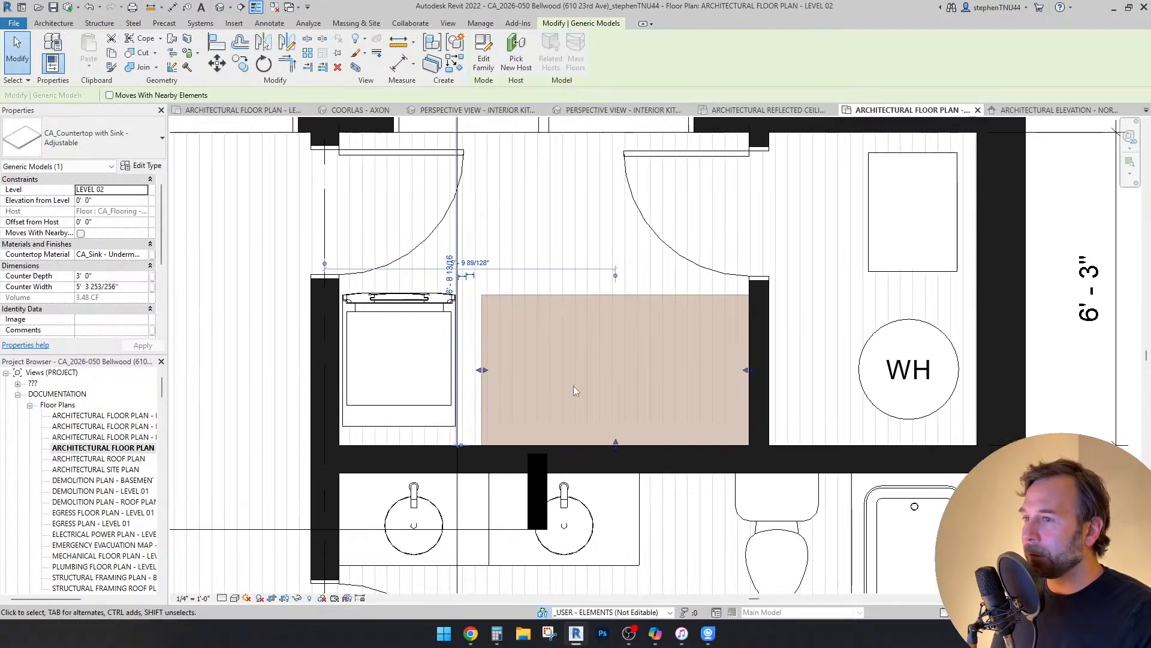
{"action": "left_click", "coordinate": [115, 276]}
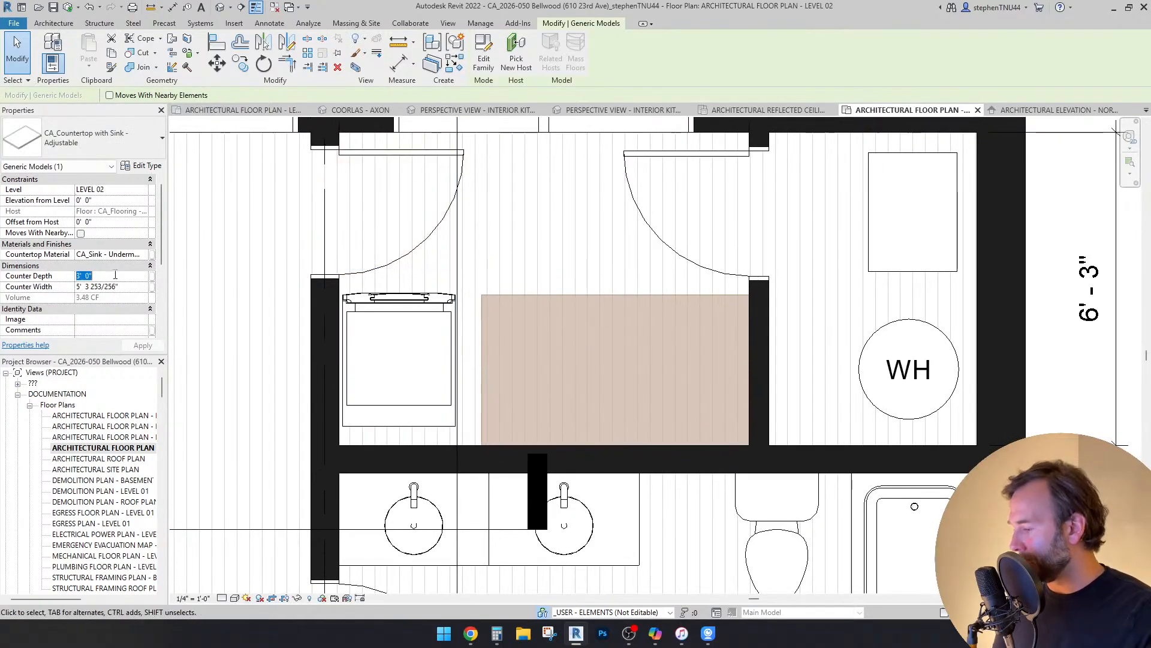
{"action": "type", "text": "2"}
{"action": "key", "text": "Return"}
{"action": "middle_click_drag", "start_coordinate": [626, 339], "coordinate": [649, 336]}
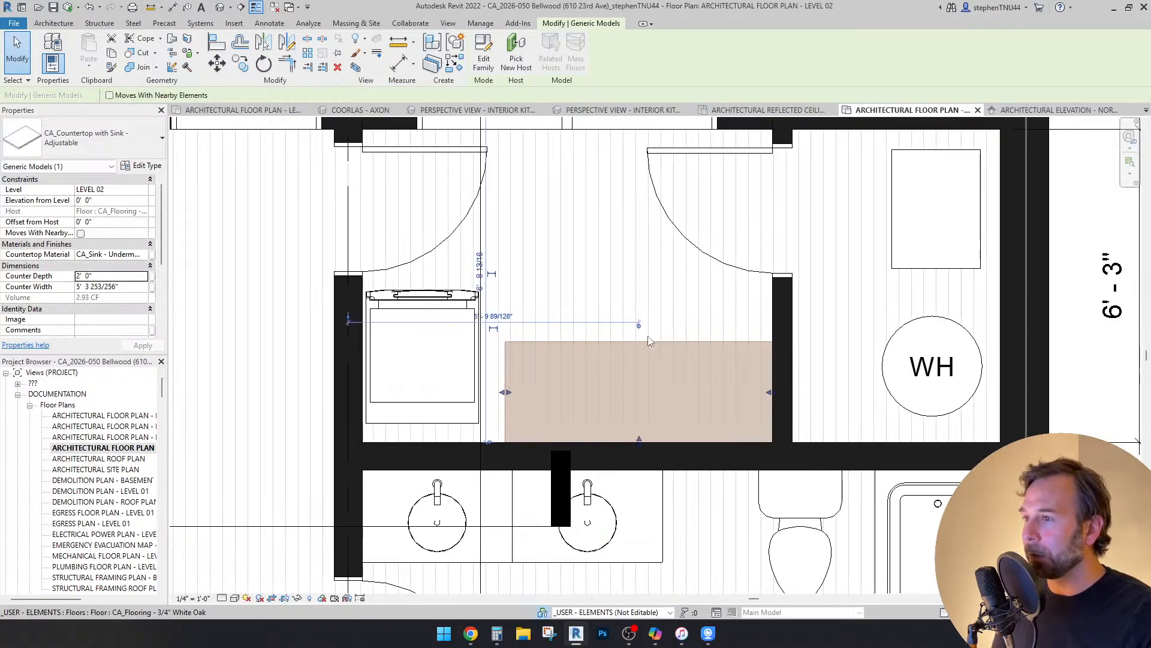
{"action": "key", "text": "Escape"}
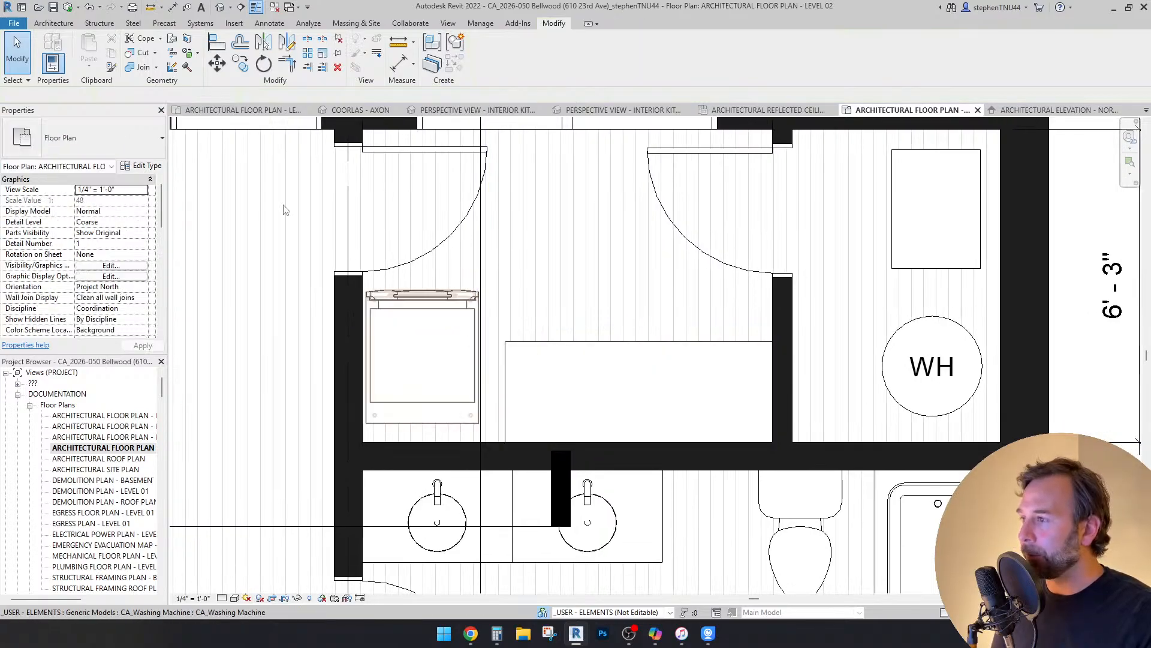
Step: Place a CA_Cabinet Filler Panel Single - Adjustable component in the open floor between the washing machine and the closet door
{"action": "left_click", "coordinate": [55, 23]}
{"action": "left_click", "coordinate": [131, 66]}
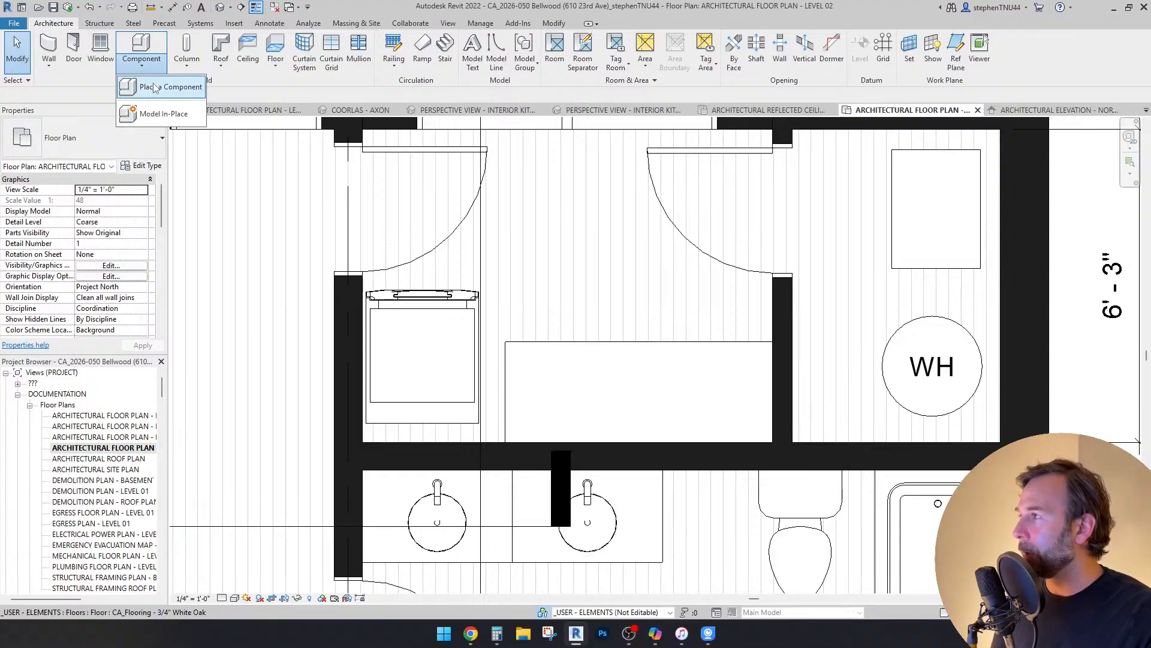
{"action": "left_click", "coordinate": [151, 89]}
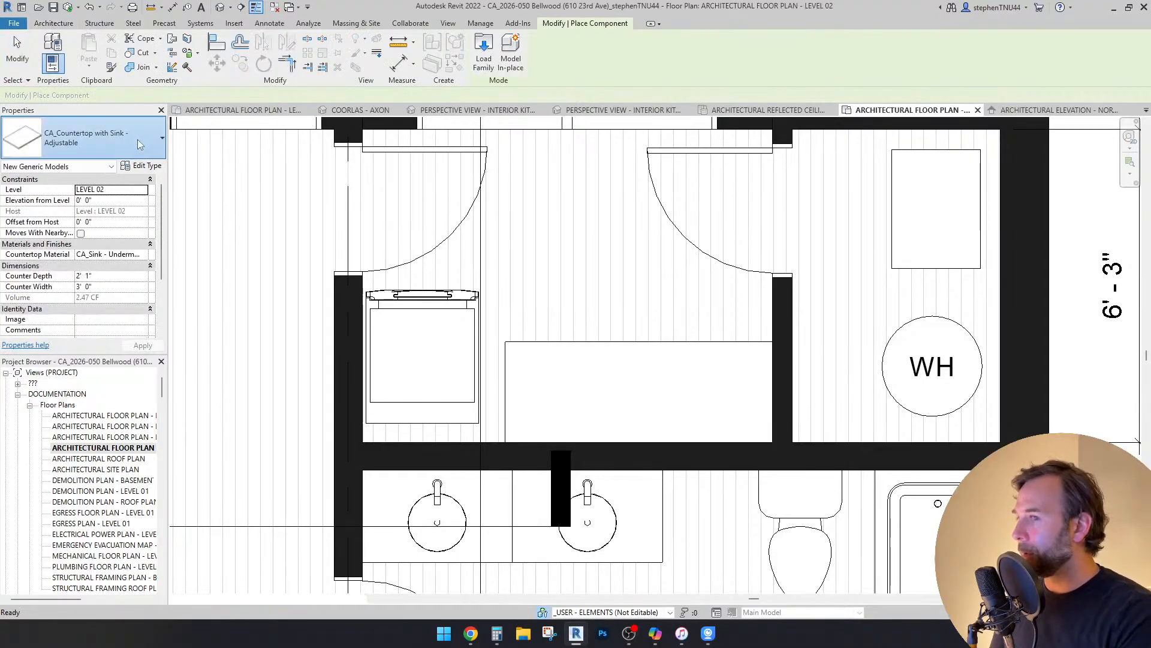
{"action": "left_click", "coordinate": [139, 142]}
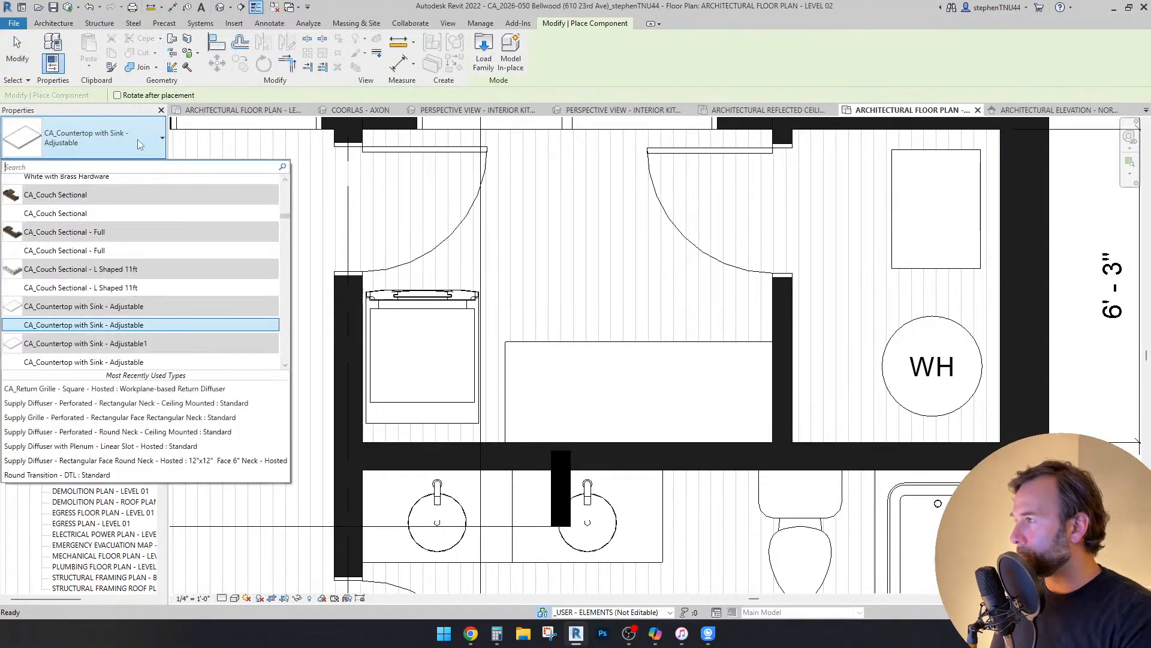
{"action": "type", "text": "f"}
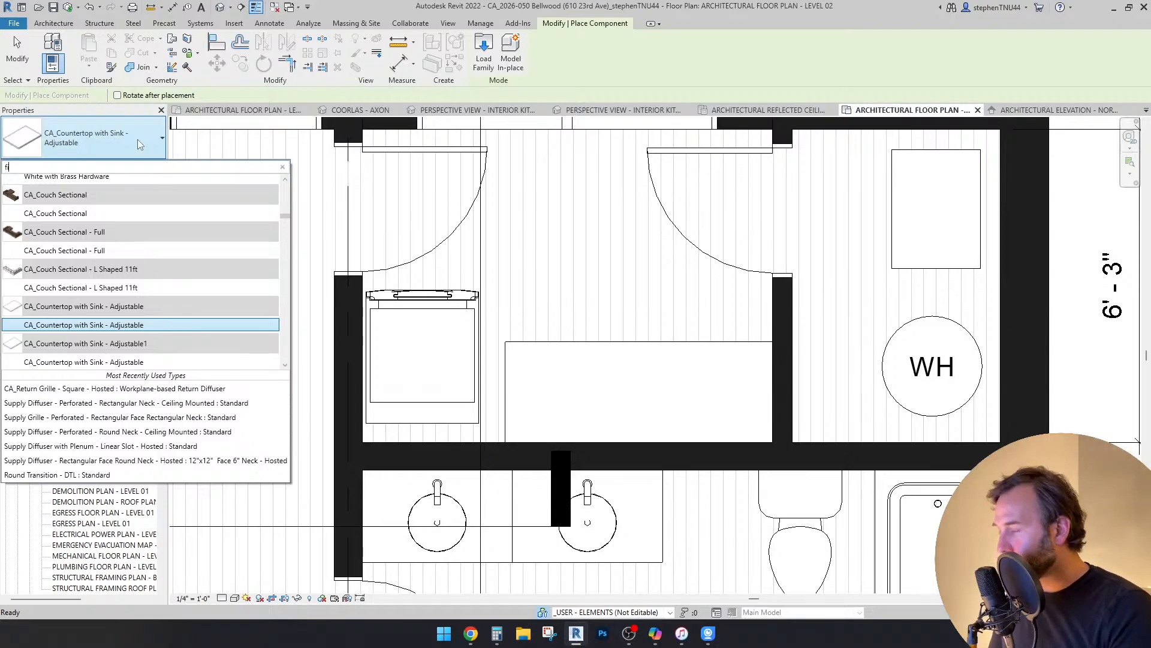
{"action": "type", "text": "iller"}
{"action": "key", "text": "Down"}
{"action": "key", "text": "Down"}
{"action": "key", "text": "Down"}
{"action": "key", "text": "Down"}
{"action": "key", "text": "Down"}
{"action": "key", "text": "Down"}
{"action": "key", "text": "Down"}
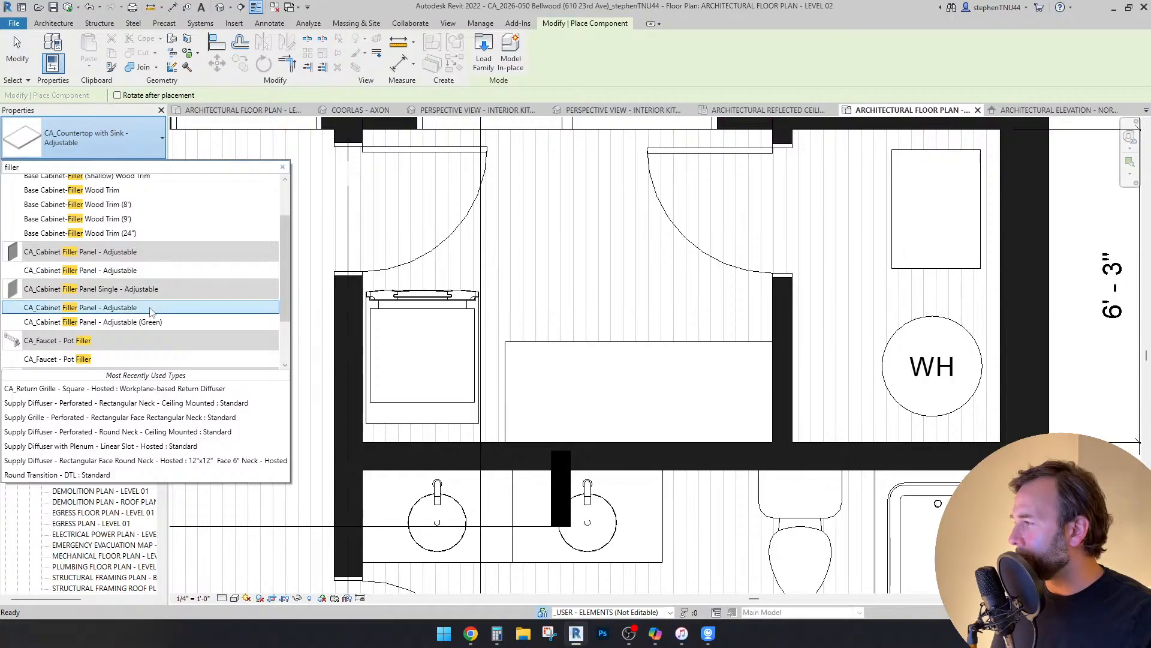
{"action": "mouse_move", "coordinate": [137, 311]}
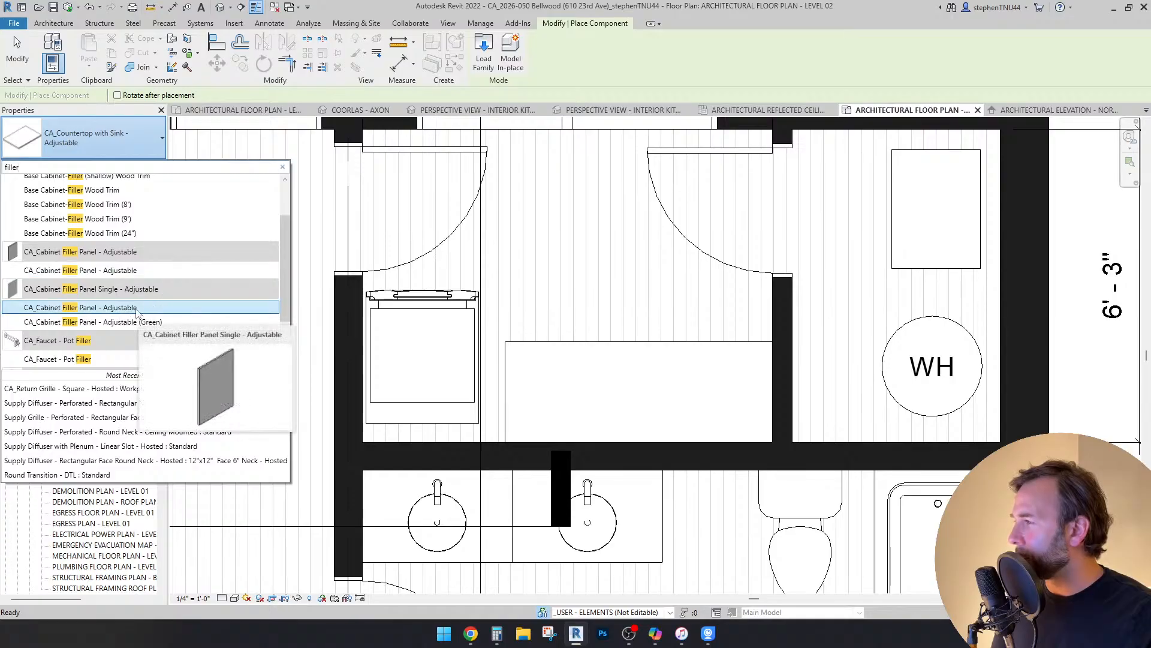
{"action": "left_click", "coordinate": [90, 309]}
{"action": "left_click", "coordinate": [528, 283]}
{"action": "key", "text": "Escape"}
{"action": "left_click", "coordinate": [526, 283]}
Step: Set the filler panel's depth to 3' 0" and move its corner to where the countertop's washer-side end meets the bathroom wall
{"action": "scroll", "coordinate": [564, 317], "scroll_direction": "up", "scroll_amount": 1}
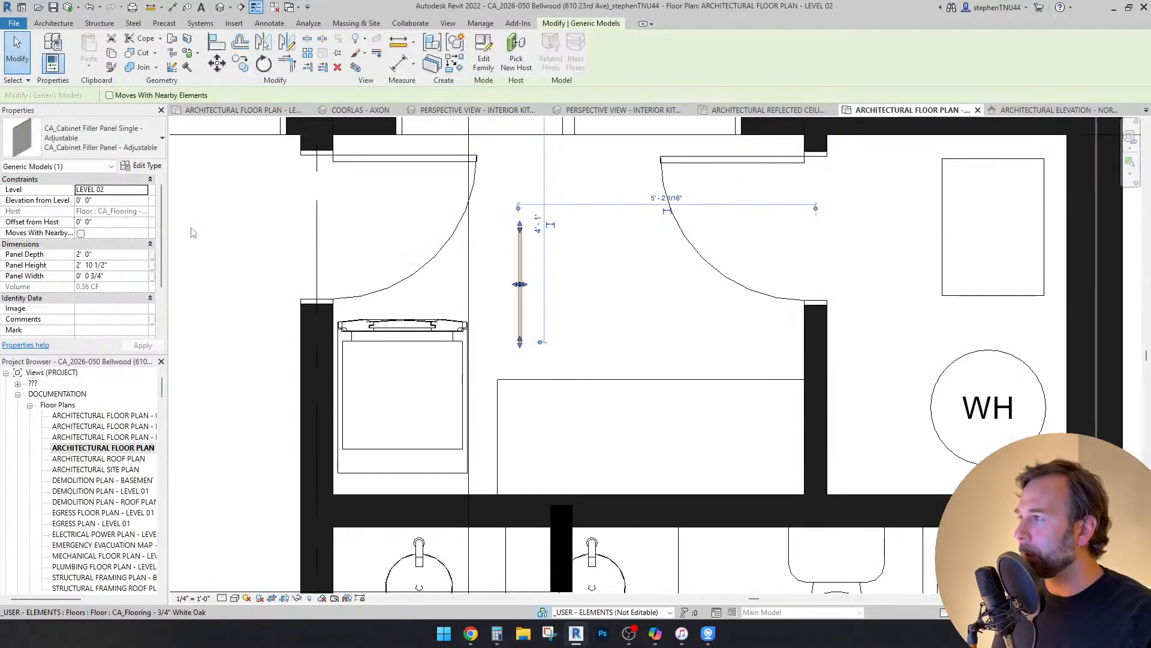
{"action": "left_click", "coordinate": [115, 255]}
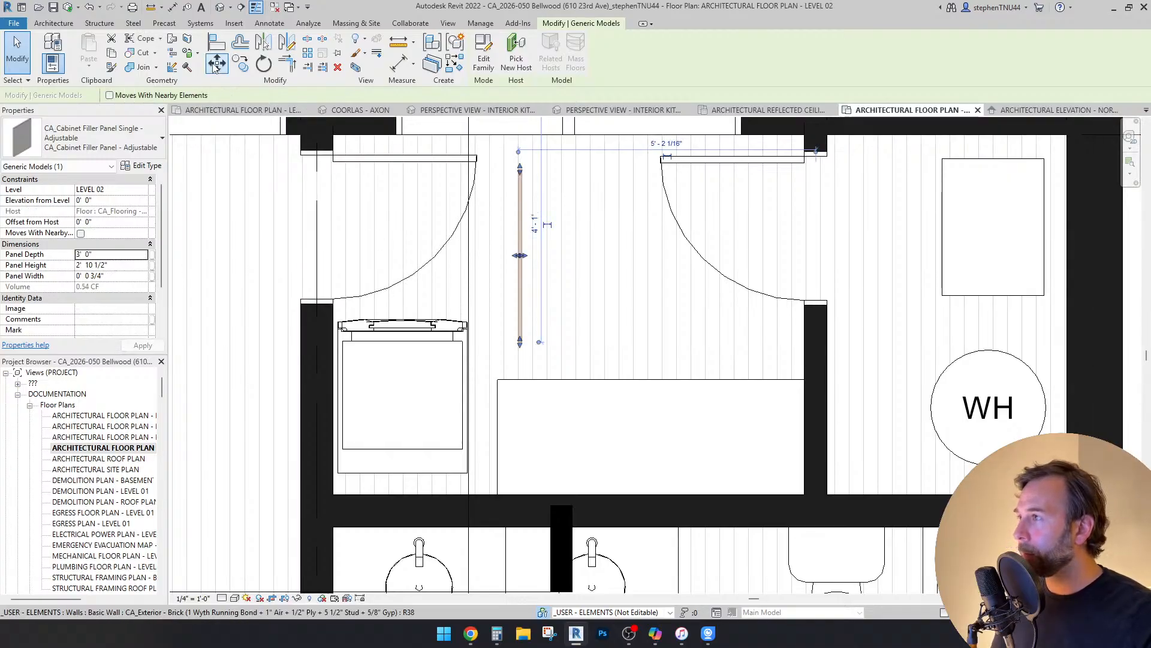
{"action": "scroll", "coordinate": [516, 347], "scroll_direction": "up", "scroll_amount": 3}
{"action": "left_click", "coordinate": [527, 341]}
{"action": "middle_click_drag", "start_coordinate": [502, 423], "coordinate": [478, 259]}
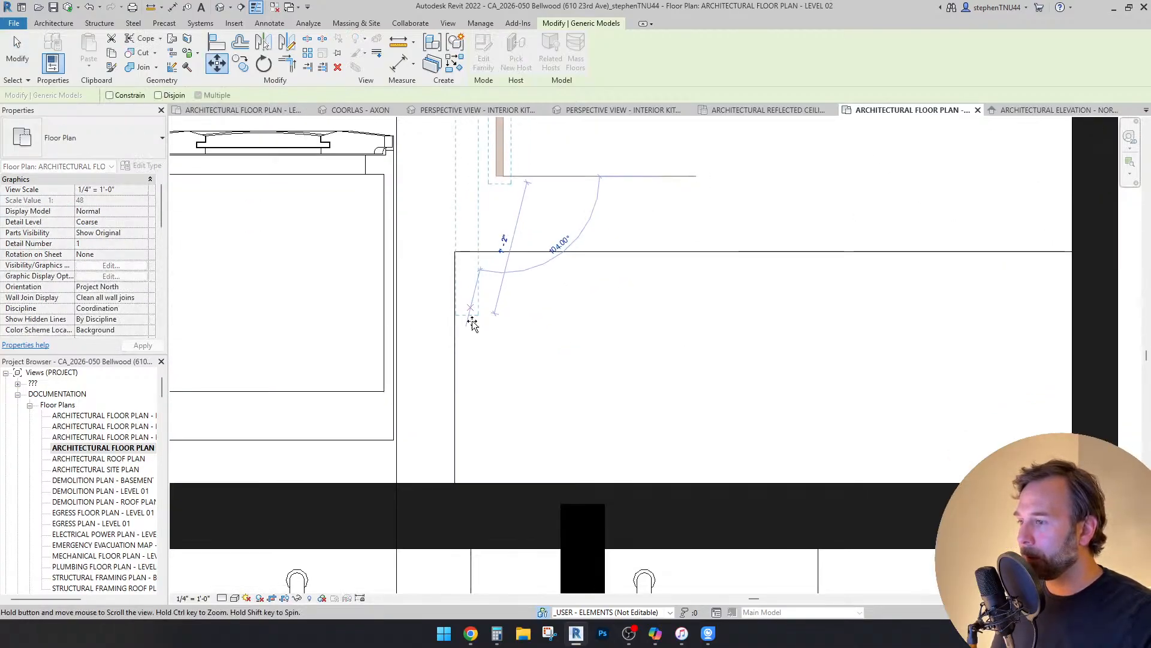
{"action": "left_click", "coordinate": [457, 481]}
{"action": "scroll", "coordinate": [457, 481], "scroll_direction": "down", "scroll_amount": 3}
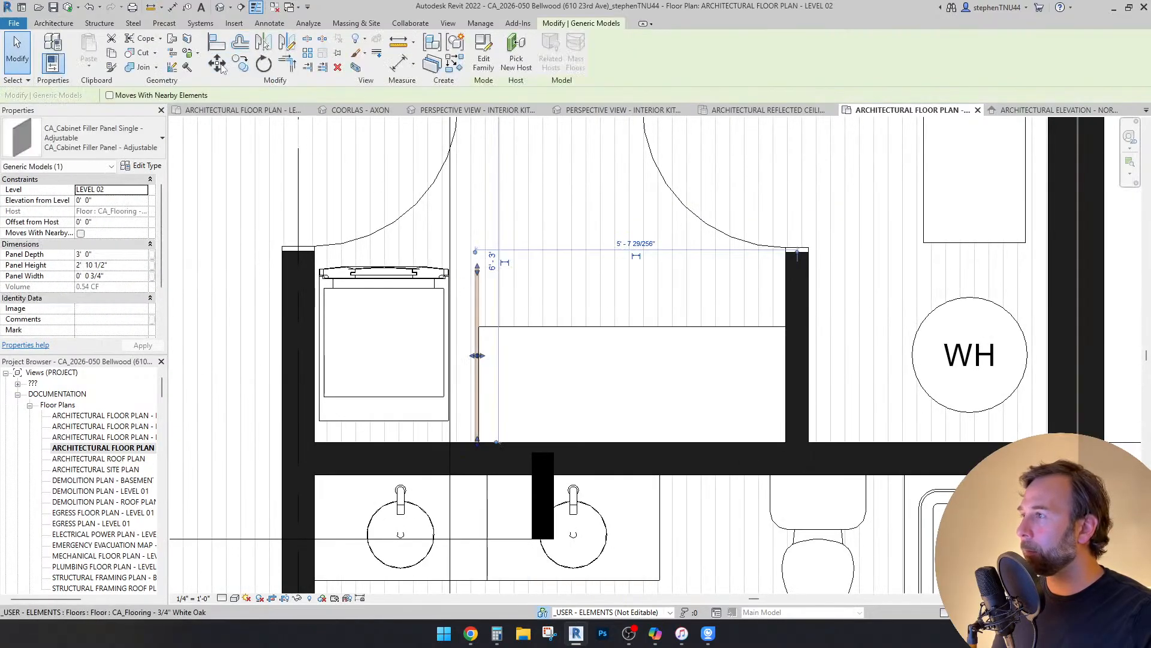
Step: Move the filler panel across the gap so it sits against the countertop-facing side of the washing machine
{"action": "scroll", "coordinate": [480, 427], "scroll_direction": "up", "scroll_amount": 5}
{"action": "key", "text": "m"}
{"action": "key", "text": "v"}
{"action": "left_click", "coordinate": [466, 388]}
{"action": "left_click", "coordinate": [349, 393]}
{"action": "scroll", "coordinate": [438, 369], "scroll_direction": "down", "scroll_amount": 2}
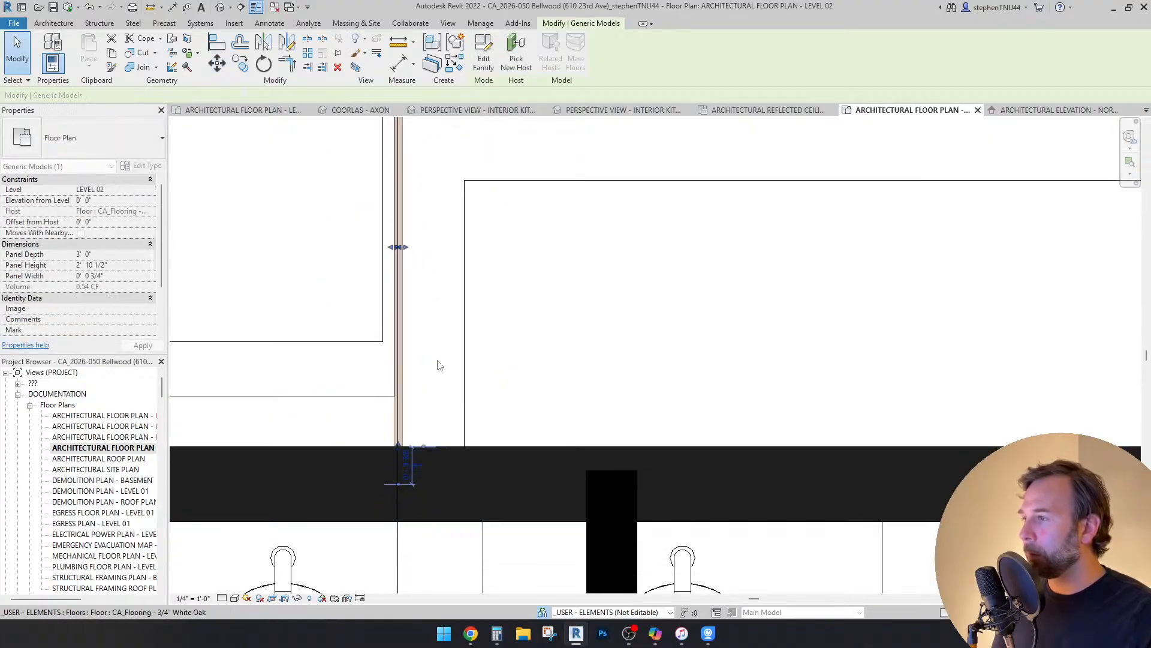
{"action": "key", "text": "Escape"}
Step: Measure the washing machine's width between its side edges near the bathroom wall
{"action": "middle_click_drag", "start_coordinate": [404, 324], "coordinate": [615, 360]}
{"action": "key", "text": "m"}
{"action": "key", "text": "e"}
{"action": "scroll", "coordinate": [599, 427], "scroll_direction": "up", "scroll_amount": 1}
{"action": "left_click", "coordinate": [605, 431]}
{"action": "left_click", "coordinate": [260, 431]}
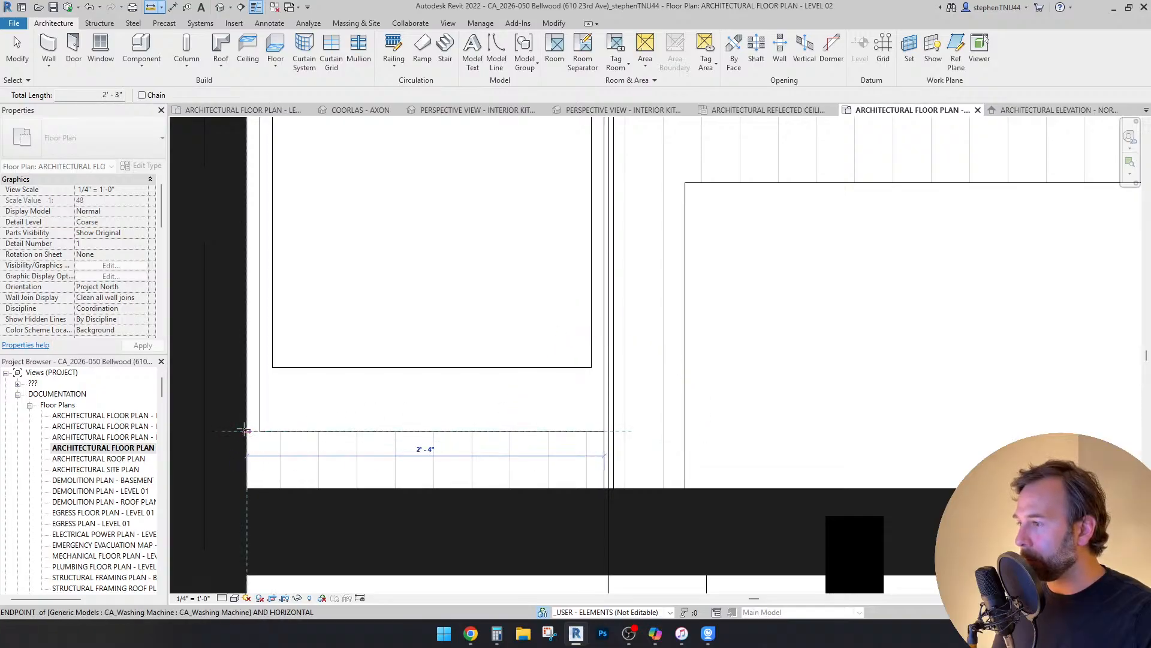
{"action": "key", "text": "Escape"}
{"action": "key", "text": "Escape"}
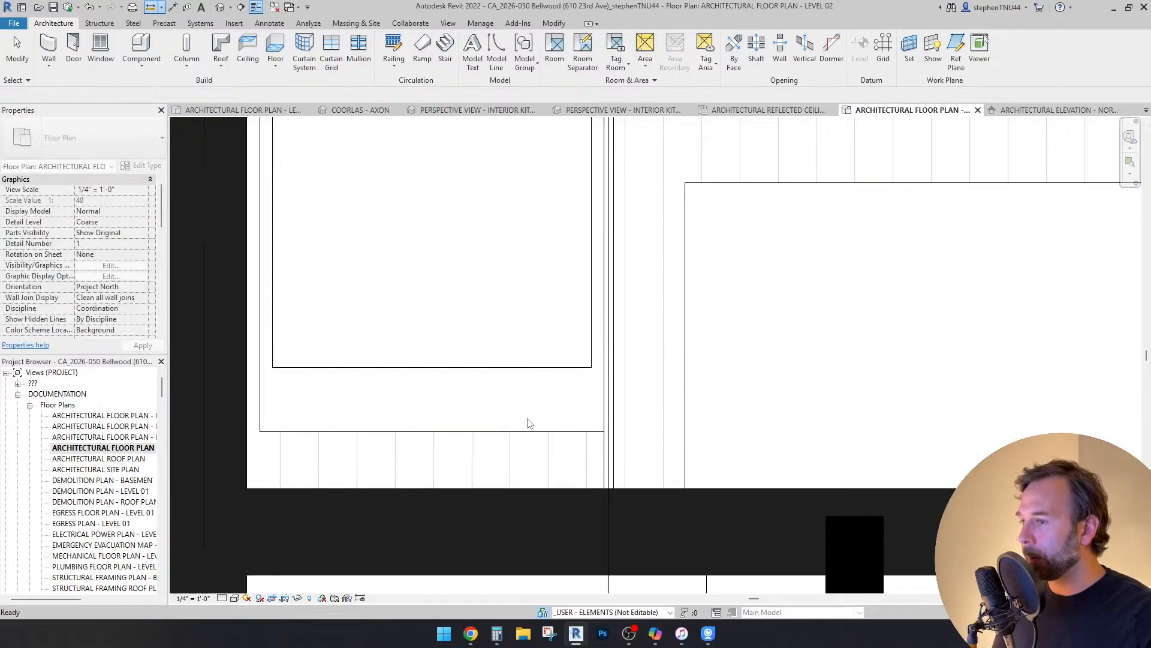
Step: Move the filler panel 1" horizontally away from the washing machine toward the countertop
{"action": "left_click", "coordinate": [607, 450]}
{"action": "scroll", "coordinate": [582, 444], "scroll_direction": "down", "scroll_amount": 2}
{"action": "middle_click_drag", "start_coordinate": [572, 379], "coordinate": [543, 431]}
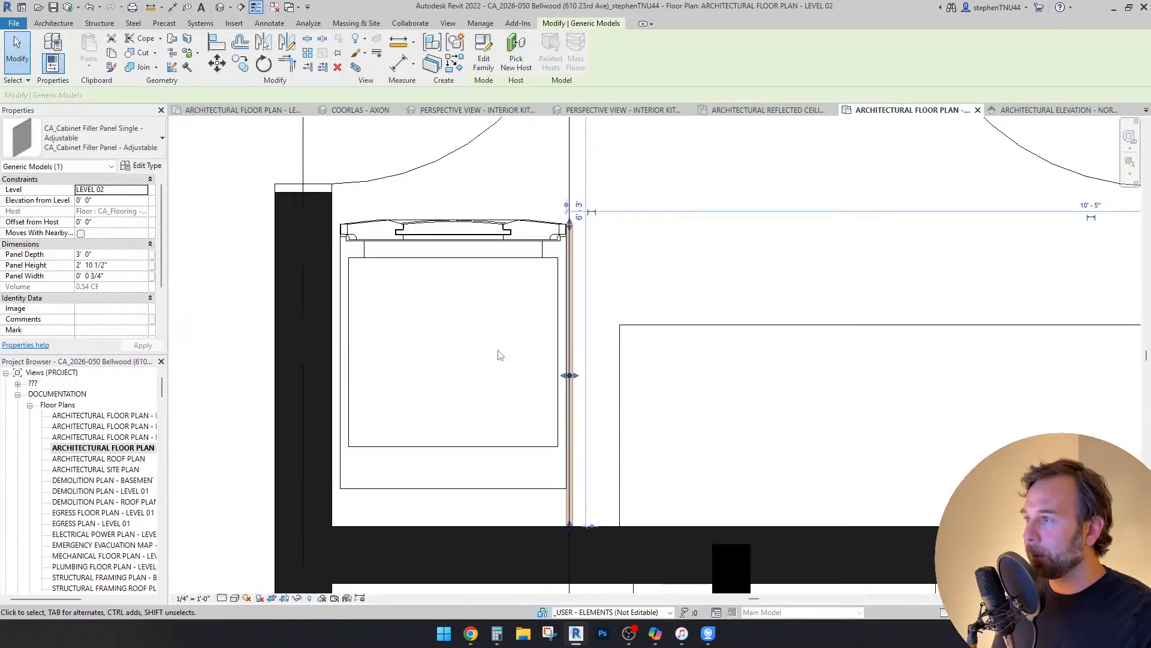
{"action": "left_click", "coordinate": [217, 63]}
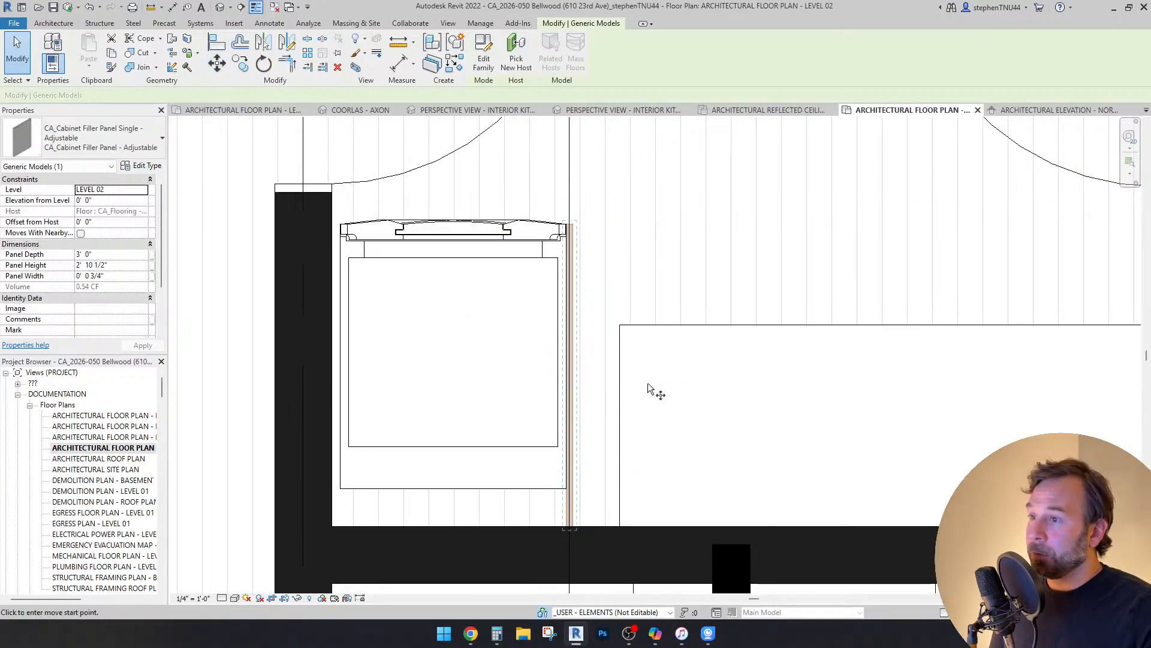
{"action": "left_click", "coordinate": [651, 364]}
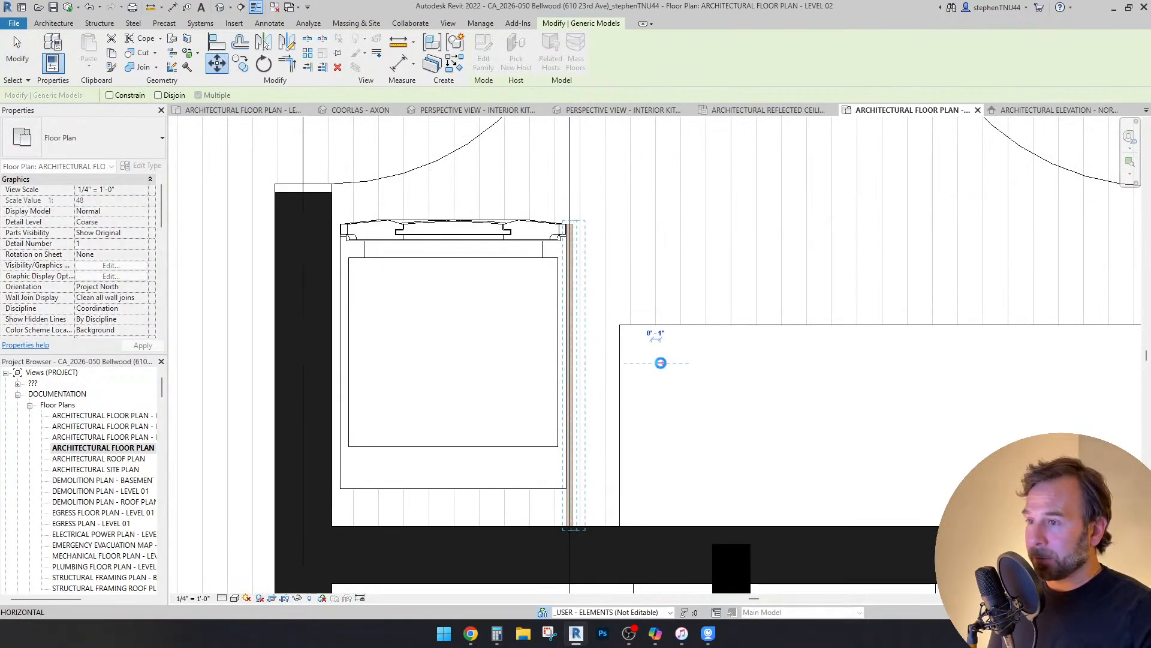
{"action": "left_click", "coordinate": [661, 366]}
{"action": "scroll", "coordinate": [494, 544], "scroll_direction": "down", "scroll_amount": 1}
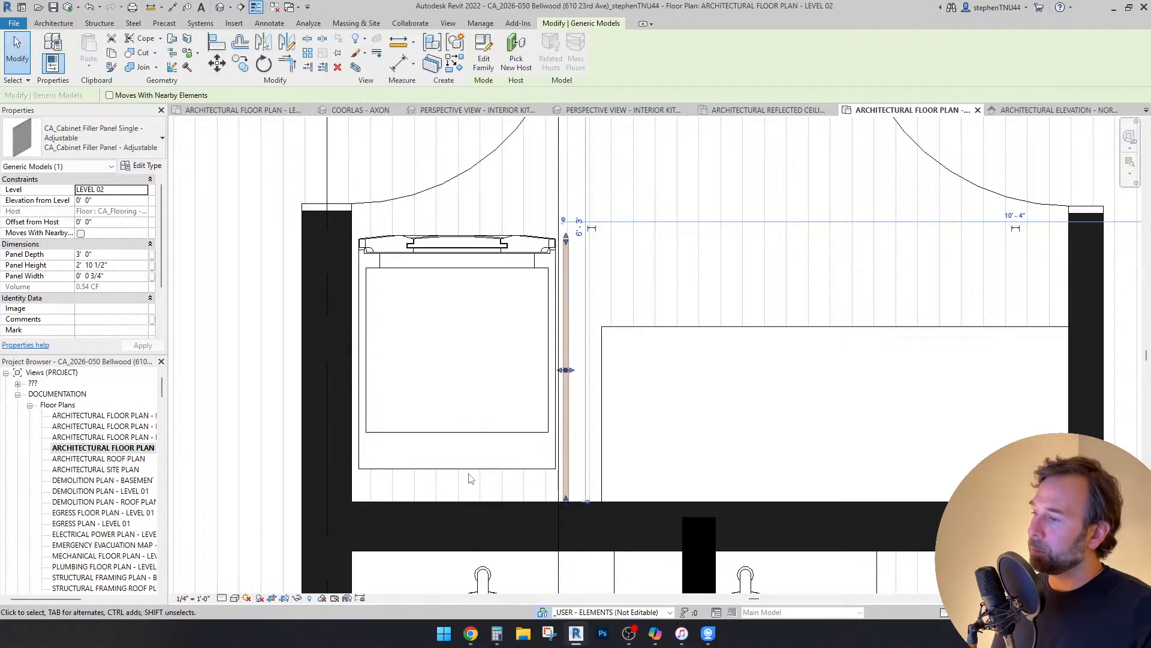
Step: Nudge the washing machine slightly toward the bathroom wall behind it
{"action": "left_click", "coordinate": [699, 394]}
{"action": "left_click", "coordinate": [492, 258]}
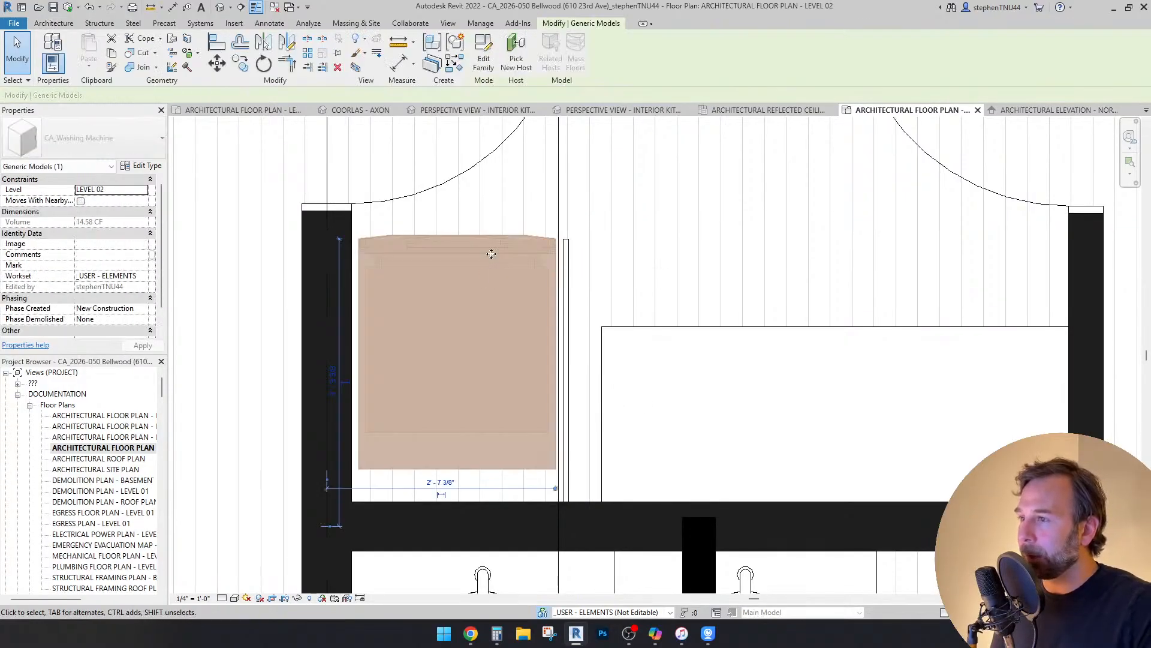
{"action": "key", "text": "Down"}
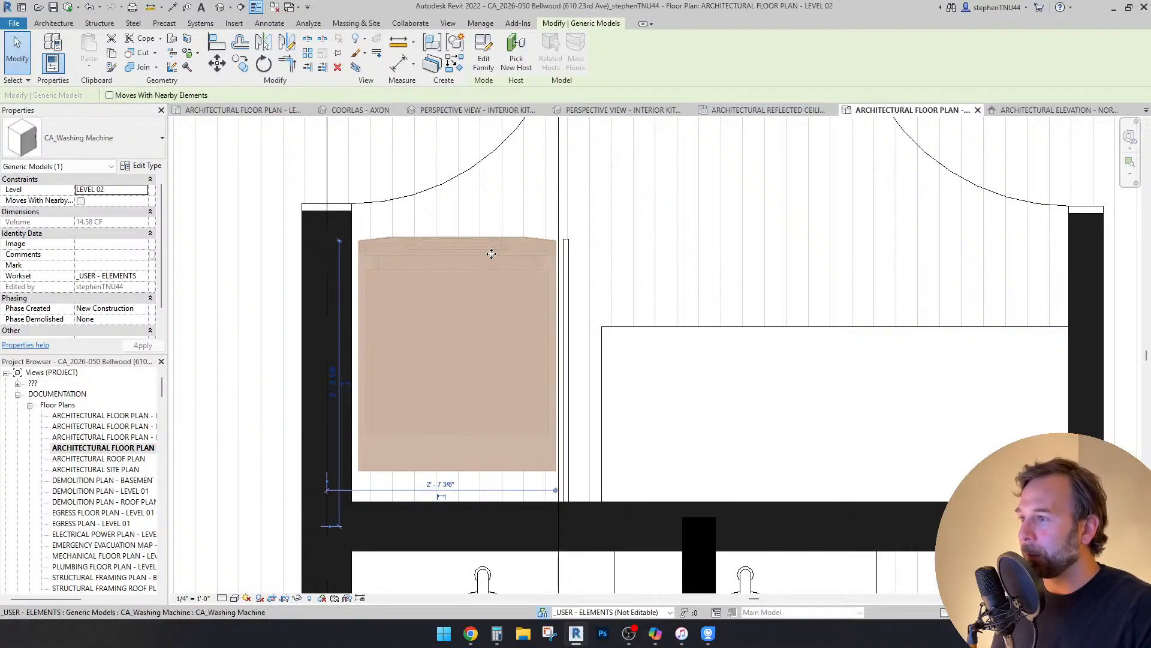
{"action": "key", "text": "Escape"}
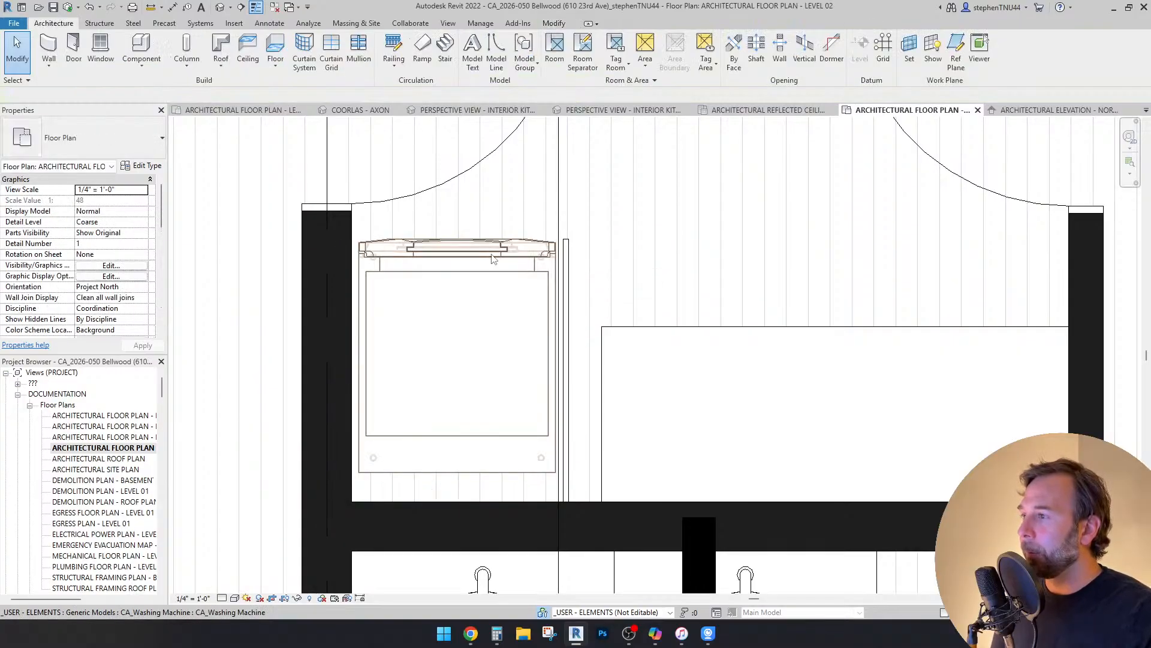
Step: Examine how the washing machine fits between the hallway wall, door swing and filler panel within the laundry room
{"action": "scroll", "coordinate": [493, 259], "scroll_direction": "down", "scroll_amount": 1}
{"action": "scroll", "coordinate": [492, 300], "scroll_direction": "down", "scroll_amount": 1}
{"action": "scroll", "coordinate": [506, 314], "scroll_direction": "down", "scroll_amount": 2}
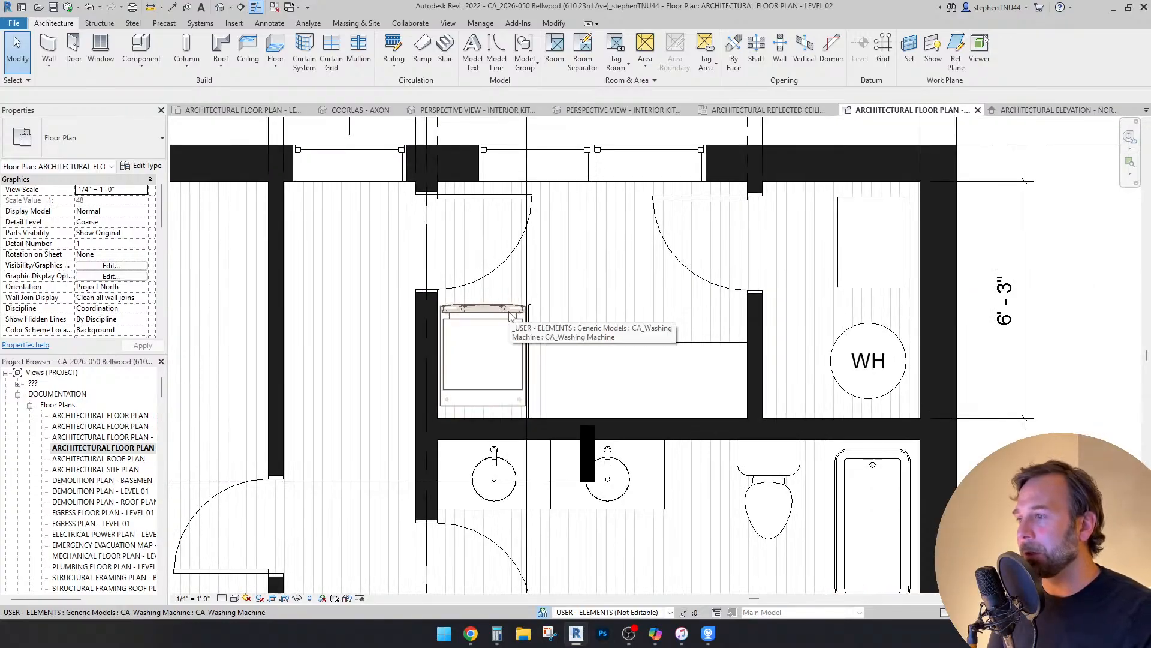
{"action": "scroll", "coordinate": [510, 316], "scroll_direction": "down", "scroll_amount": 1}
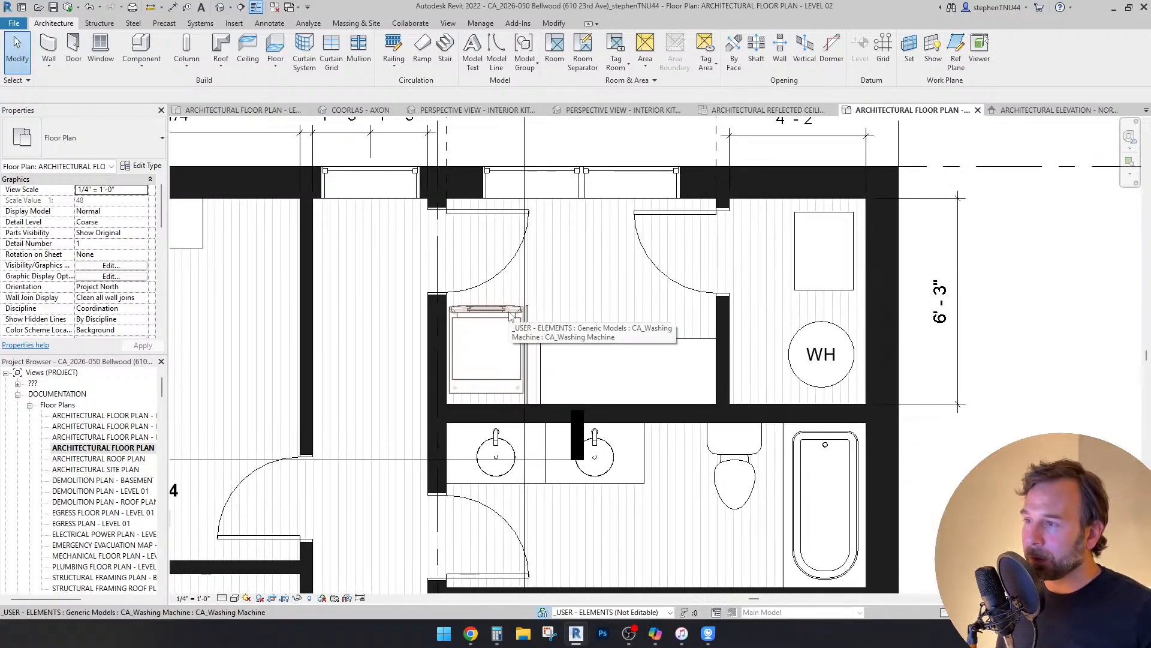
{"action": "scroll", "coordinate": [511, 316], "scroll_direction": "up", "scroll_amount": 5}
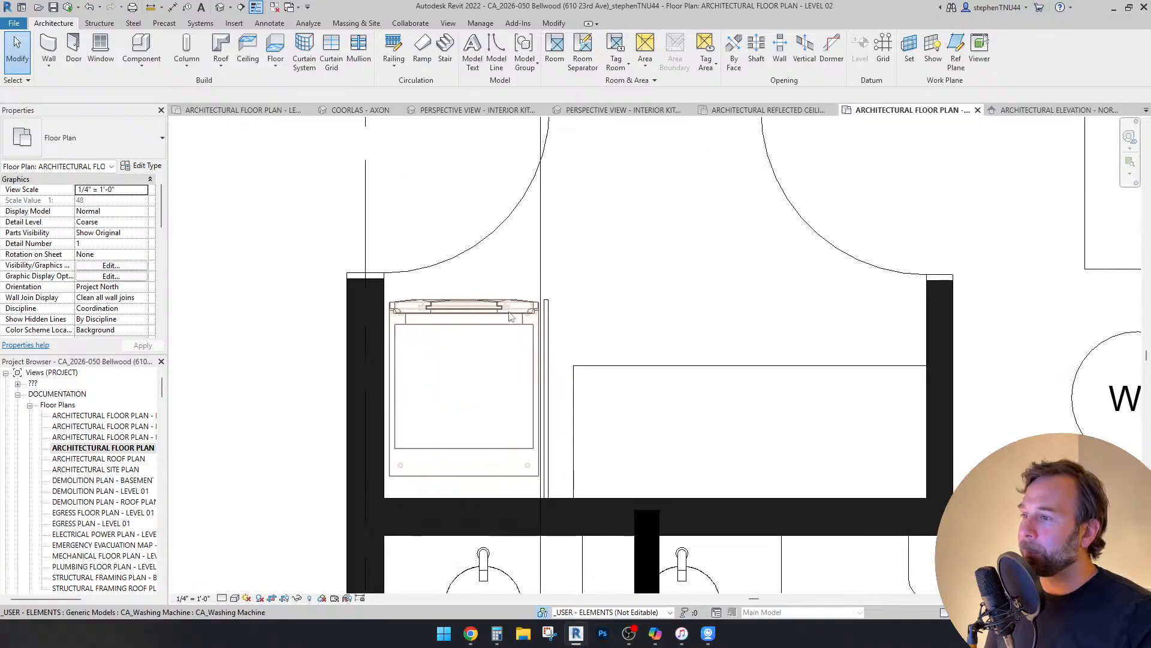
{"action": "left_click", "coordinate": [505, 321]}
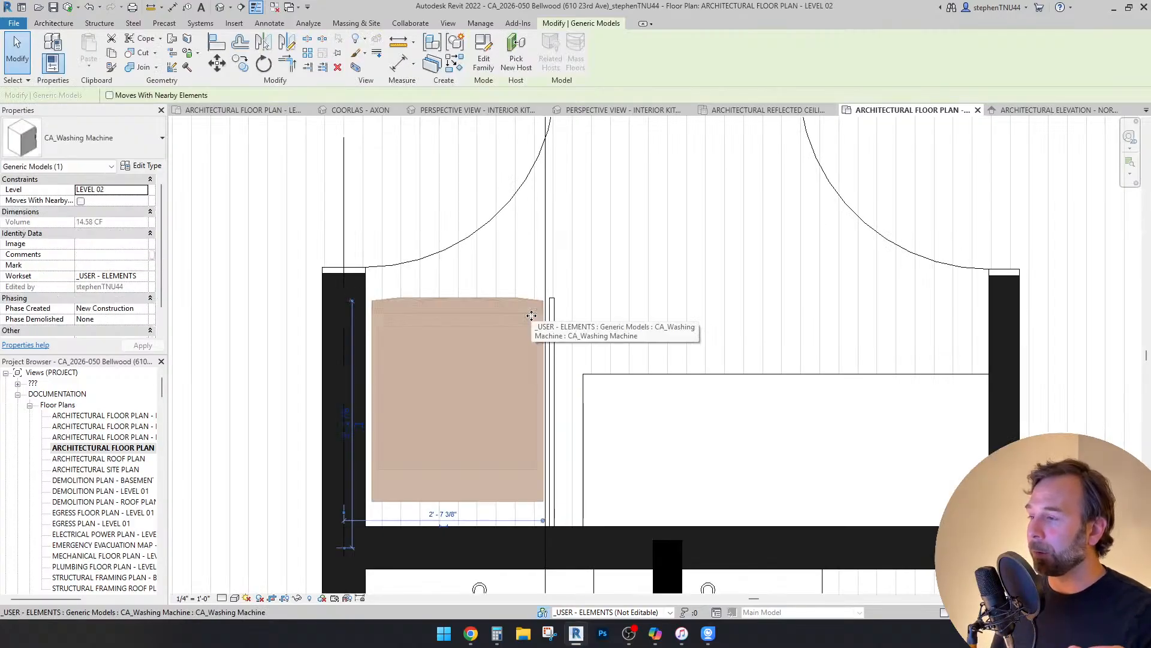
{"action": "scroll", "coordinate": [531, 316], "scroll_direction": "up", "scroll_amount": 3}
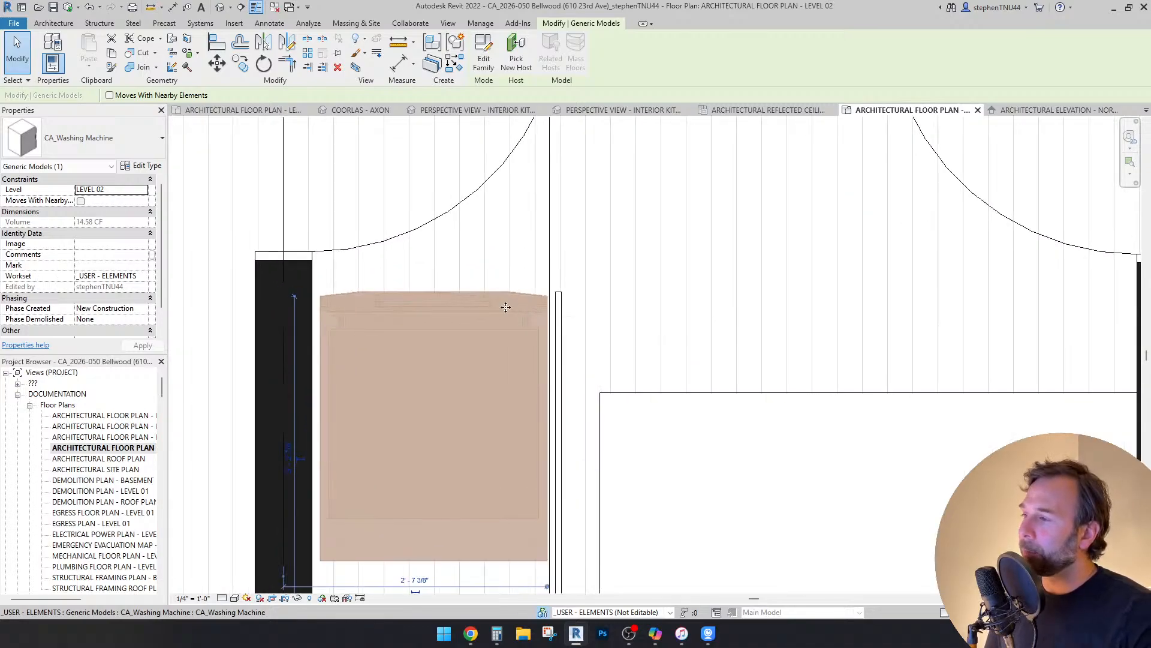
{"action": "middle_click_drag", "start_coordinate": [428, 329], "coordinate": [452, 349]}
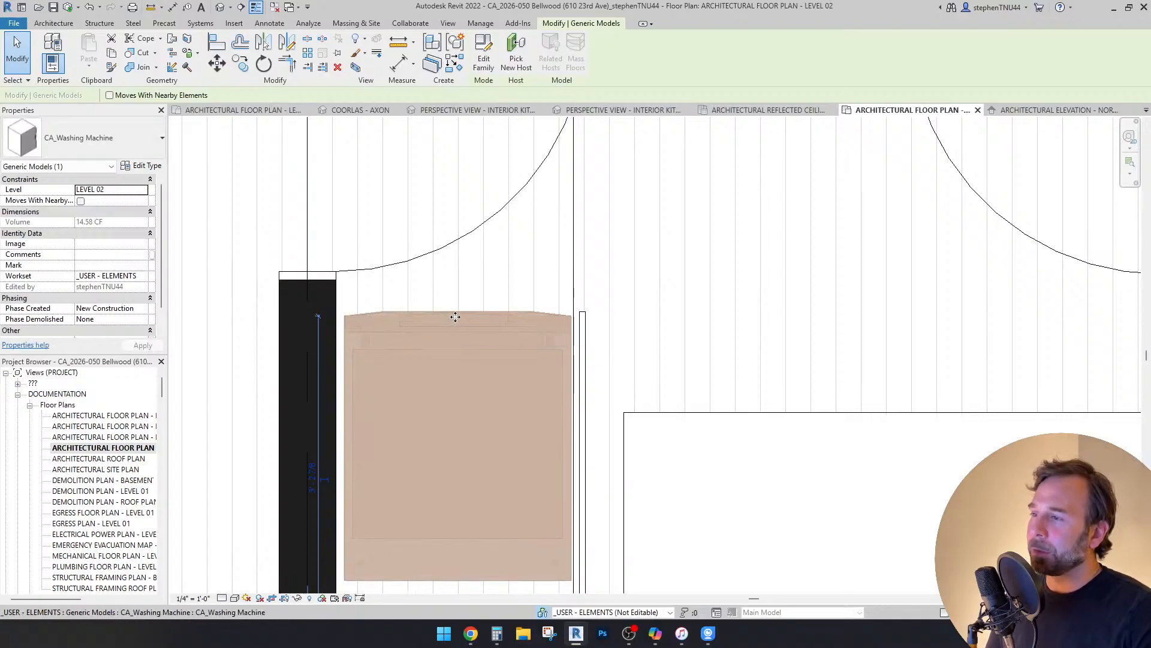
{"action": "scroll", "coordinate": [459, 314], "scroll_direction": "down", "scroll_amount": 5}
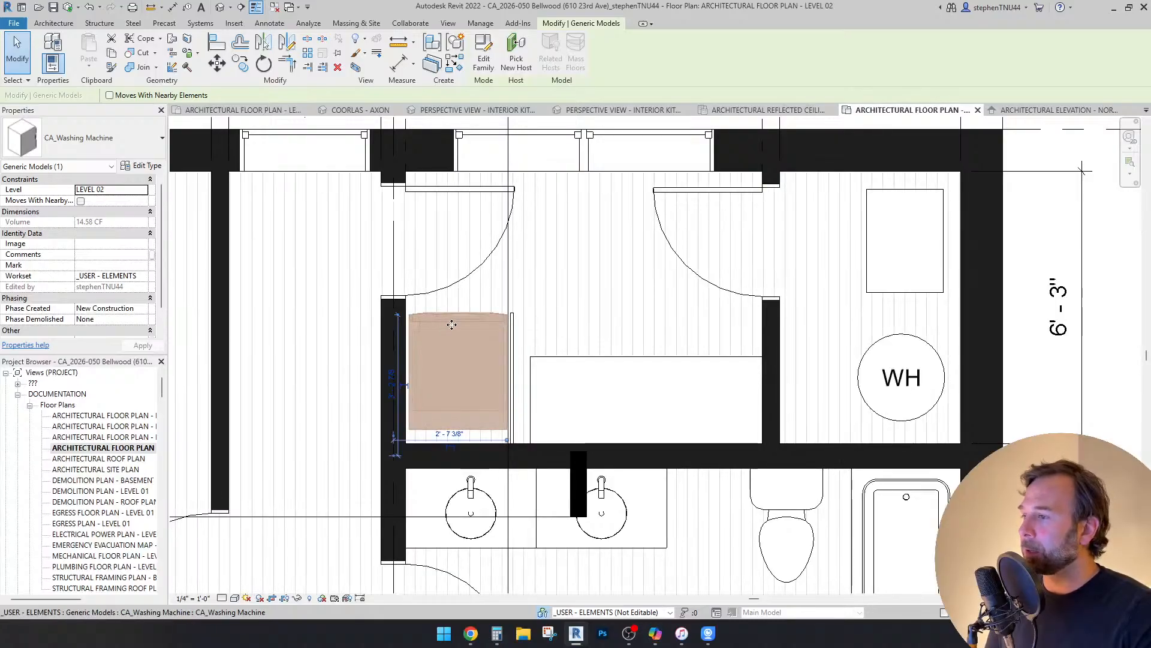
{"action": "scroll", "coordinate": [448, 319], "scroll_direction": "up", "scroll_amount": 3}
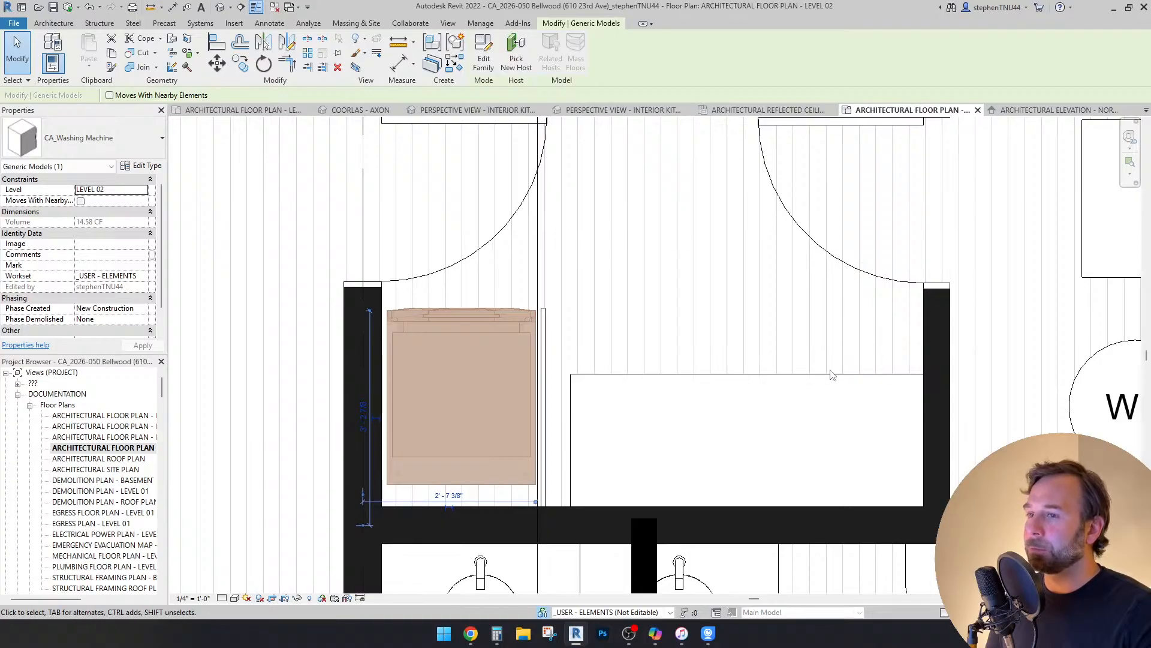
Step: Set the swing angle of the closet door near the water heater to 0° so it is drawn closed
{"action": "left_click", "coordinate": [879, 267]}
{"action": "middle_click_drag", "start_coordinate": [739, 315], "coordinate": [672, 340]}
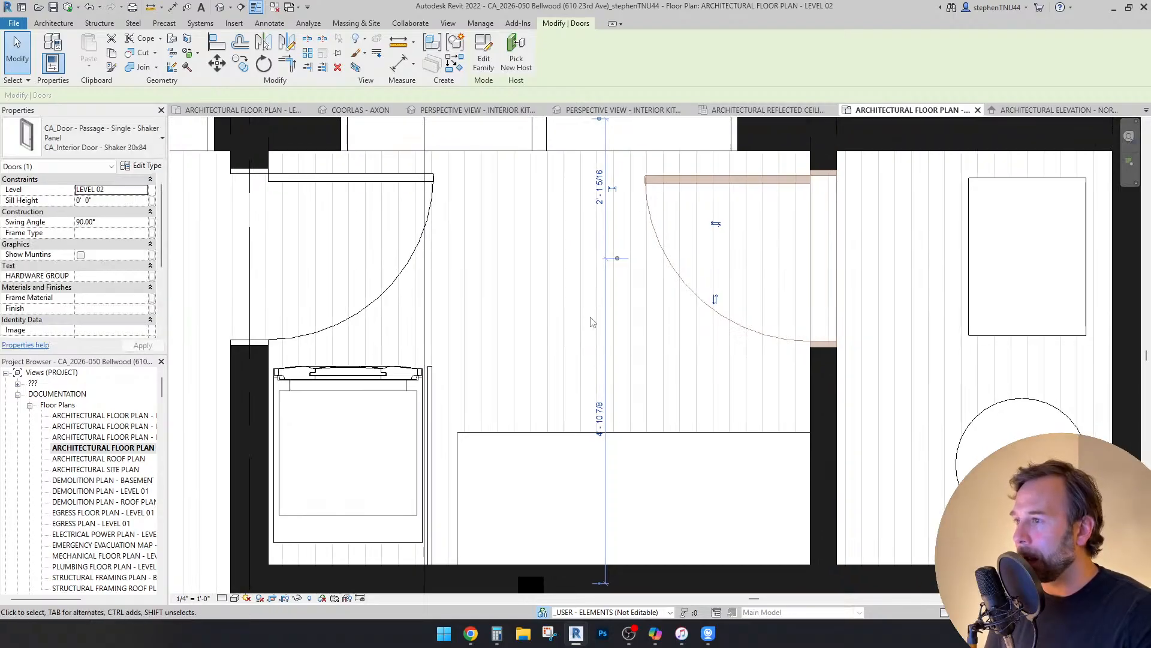
{"action": "left_click", "coordinate": [106, 222]}
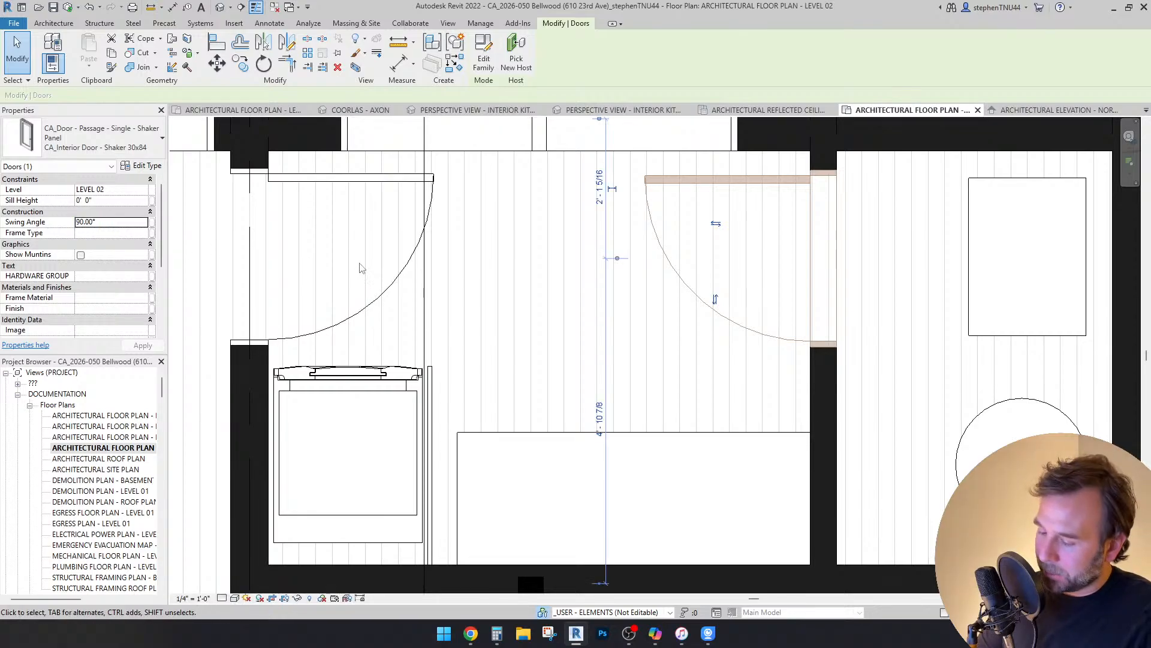
{"action": "left_click", "coordinate": [103, 221]}
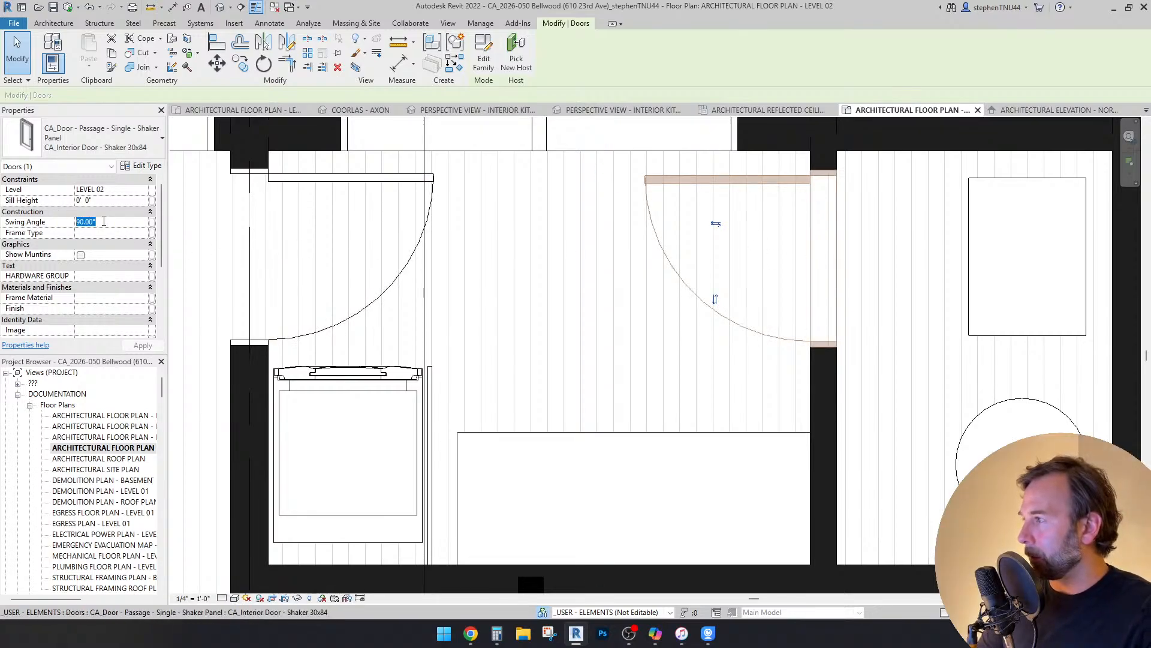
{"action": "type", "text": "0"}
{"action": "key", "text": "Return"}
{"action": "scroll", "coordinate": [625, 260], "scroll_direction": "down", "scroll_amount": 3}
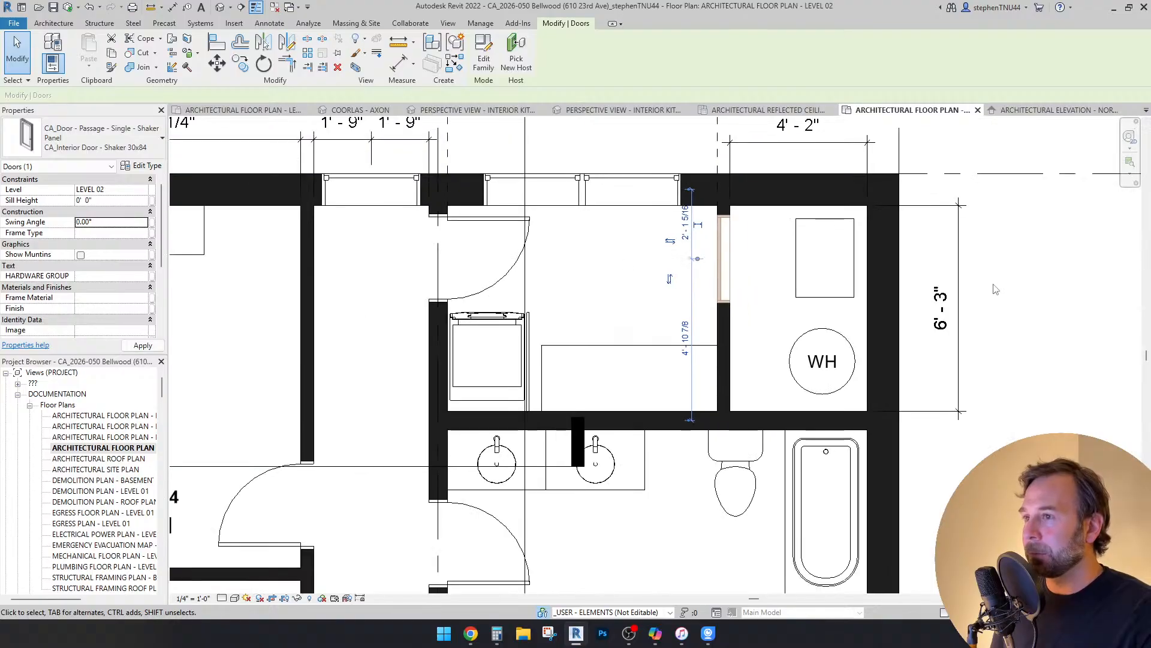
{"action": "key", "text": "Escape"}
{"action": "scroll", "coordinate": [723, 261], "scroll_direction": "up", "scroll_amount": 1}
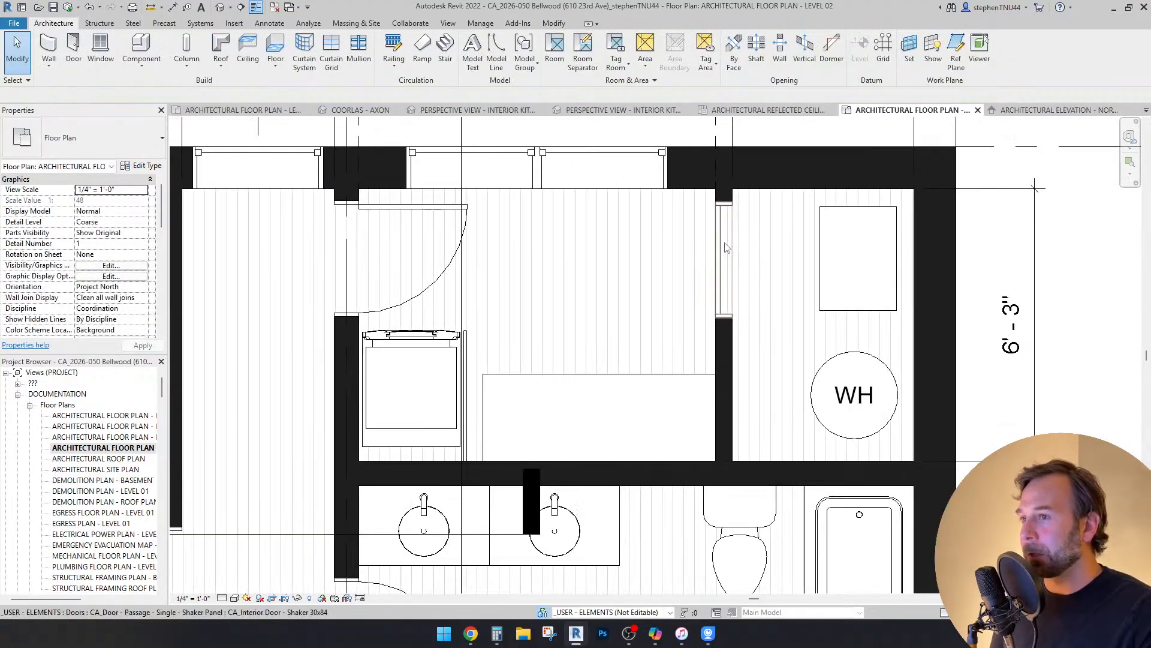
{"action": "left_click", "coordinate": [726, 247]}
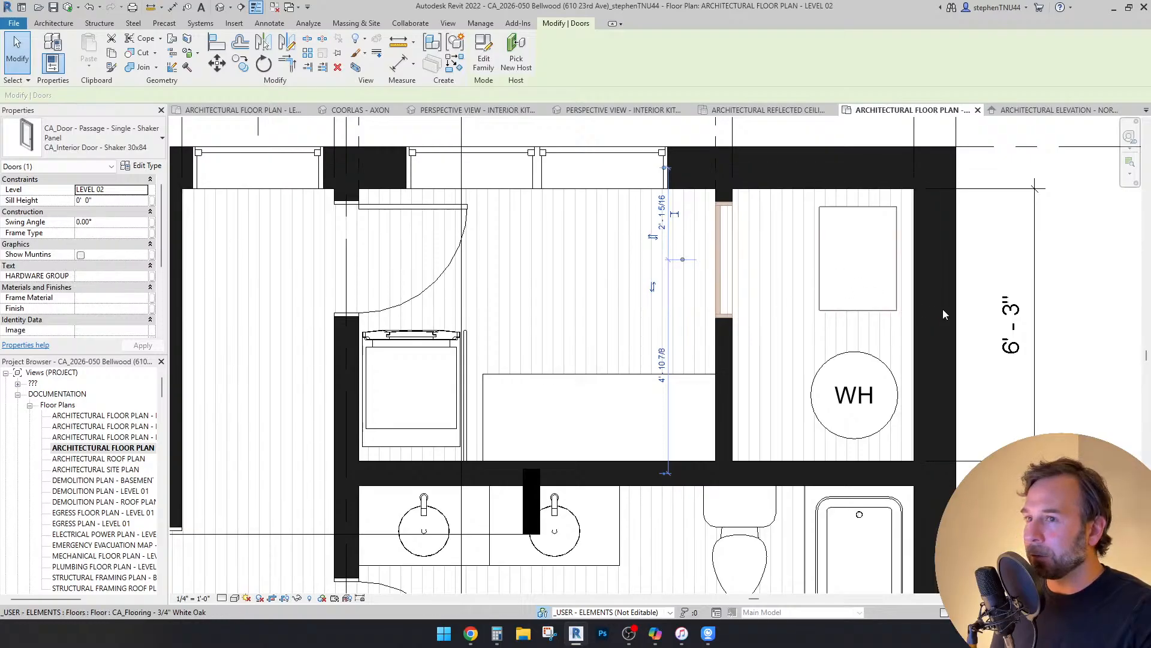
{"action": "key", "text": "Escape"}
{"action": "scroll", "coordinate": [711, 270], "scroll_direction": "down", "scroll_amount": 1}
{"action": "middle_click_drag", "start_coordinate": [766, 286], "coordinate": [711, 296]}
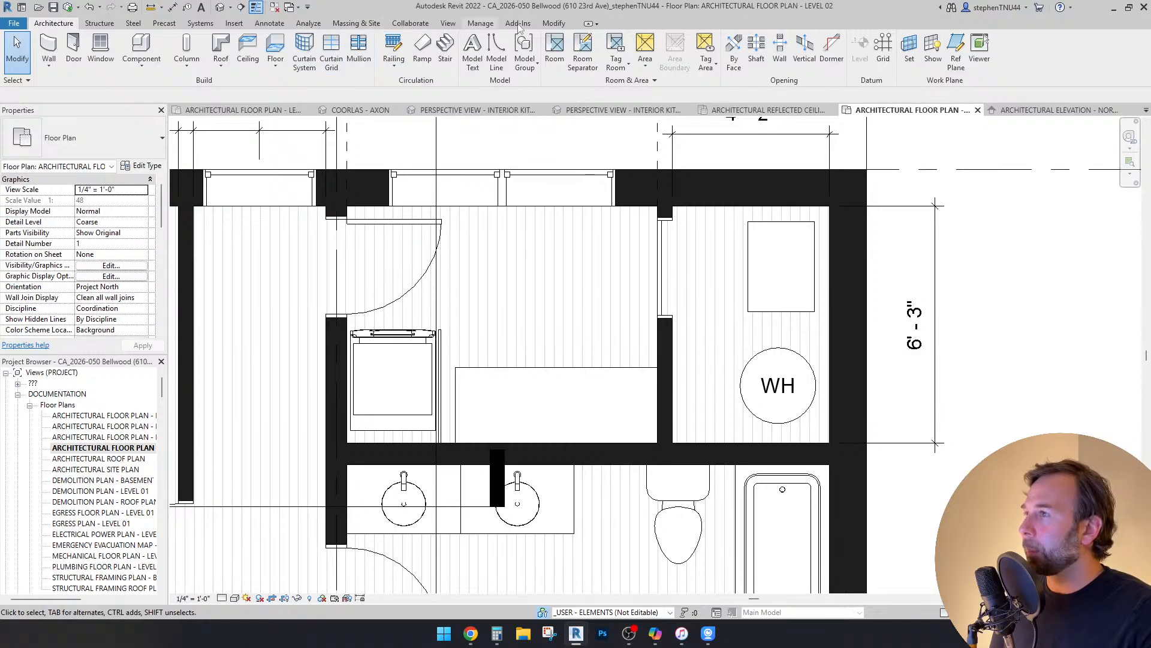
{"action": "scroll", "coordinate": [691, 222], "scroll_direction": "up", "scroll_amount": 2}
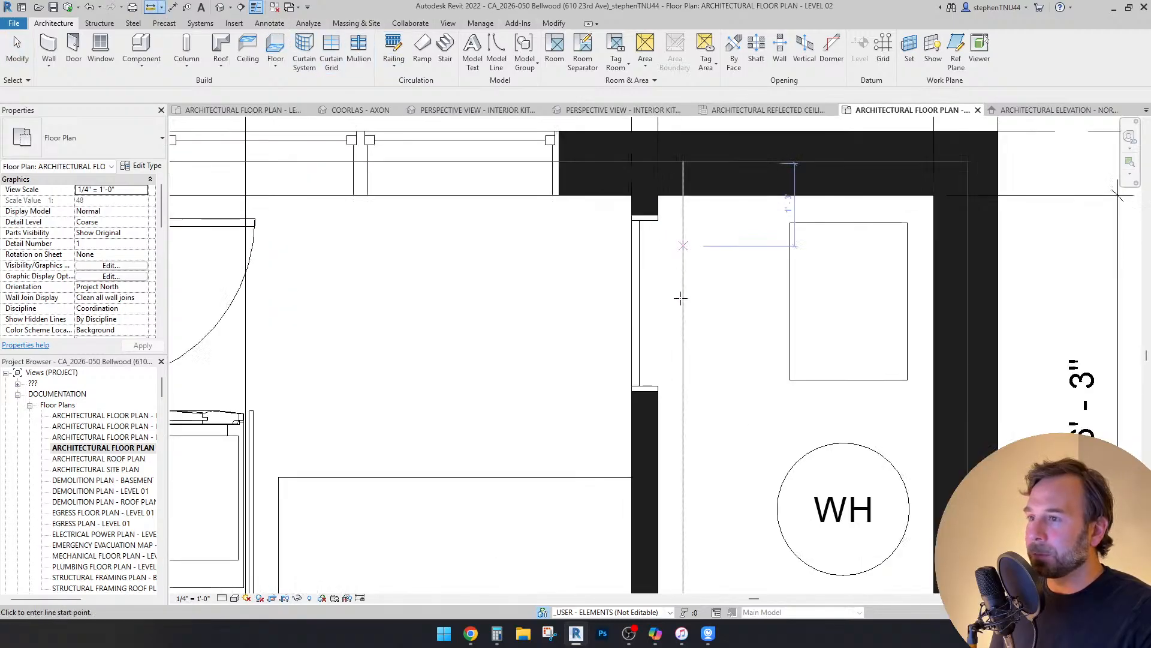
{"action": "left_click", "coordinate": [790, 380]}
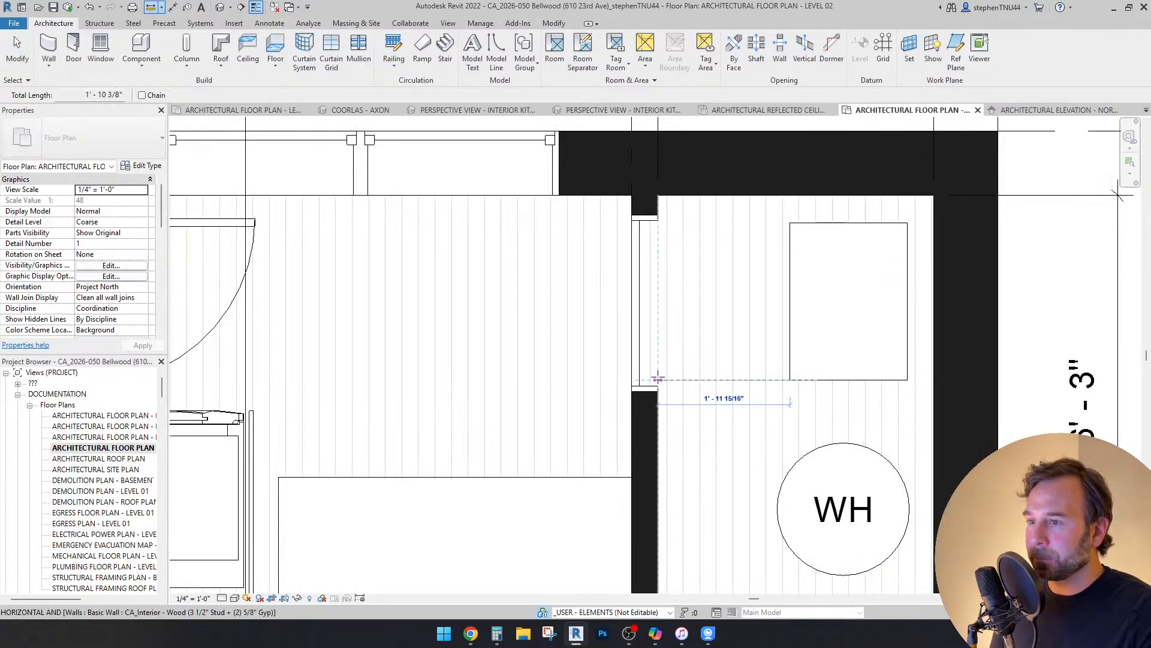
{"action": "key", "text": "Escape"}
{"action": "key", "text": "Escape"}
{"action": "scroll", "coordinate": [676, 296], "scroll_direction": "down", "scroll_amount": 3}
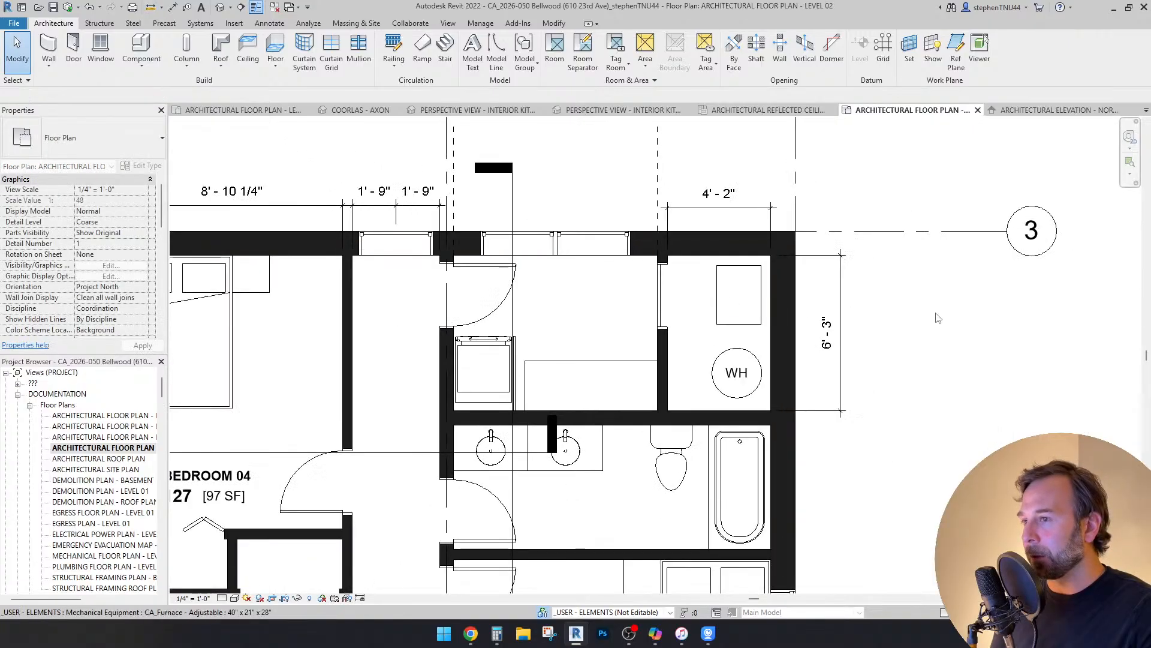
Step: Extend the open end of the laundry countertop to meet the cabinet filler panel beside the washing machine
{"action": "scroll", "coordinate": [525, 381], "scroll_direction": "up", "scroll_amount": 4}
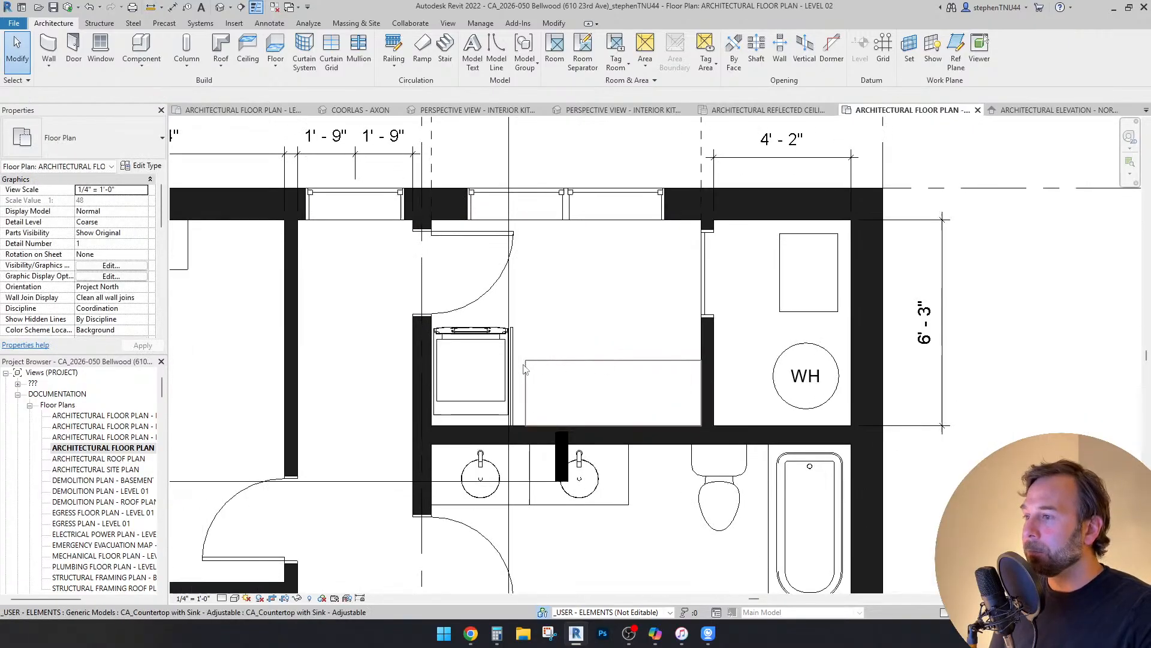
{"action": "left_click", "coordinate": [526, 384]}
{"action": "scroll", "coordinate": [527, 386], "scroll_direction": "up", "scroll_amount": 1}
{"action": "left_click_drag", "start_coordinate": [529, 408], "coordinate": [497, 405]}
{"action": "key", "text": "Escape"}
{"action": "scroll", "coordinate": [528, 318], "scroll_direction": "down", "scroll_amount": 2}
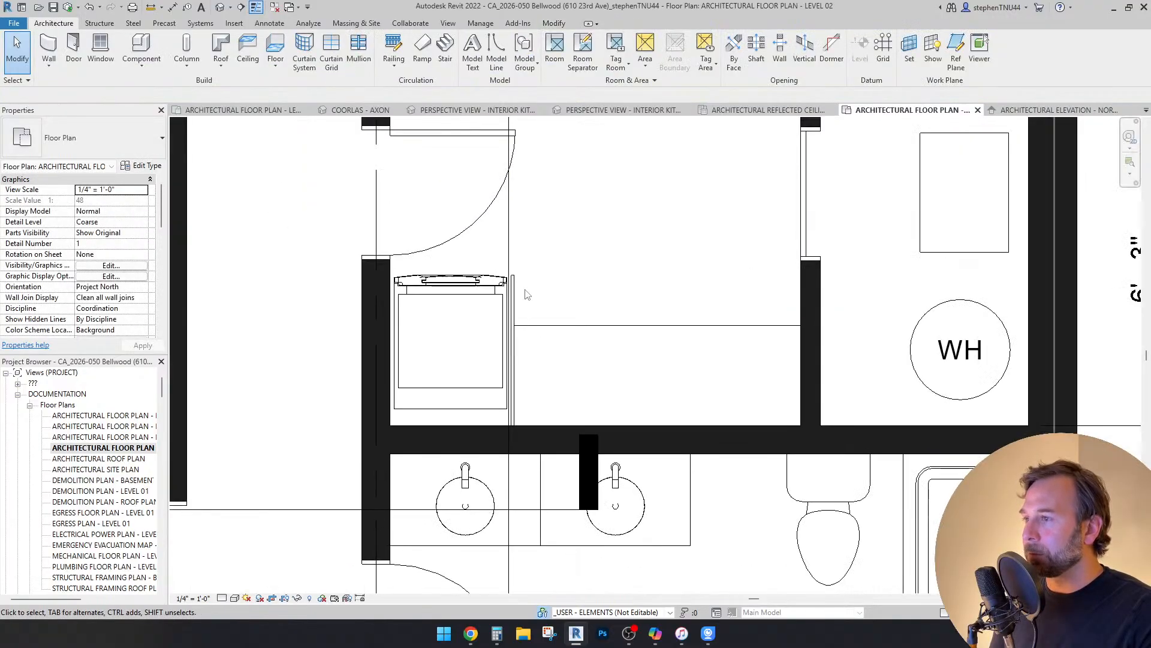
Step: Set the height of the cabinet filler panel beside the washing machine to 8' 0"
{"action": "scroll", "coordinate": [590, 258], "scroll_direction": "down", "scroll_amount": 1}
{"action": "scroll", "coordinate": [564, 272], "scroll_direction": "up", "scroll_amount": 1}
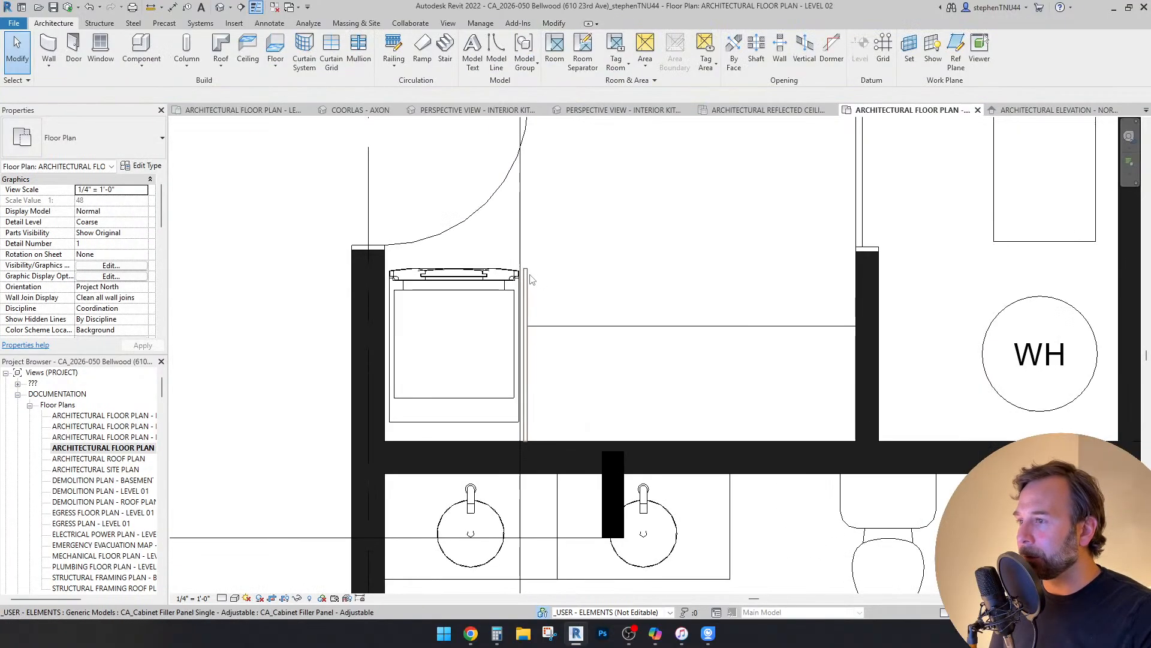
{"action": "left_click", "coordinate": [531, 276]}
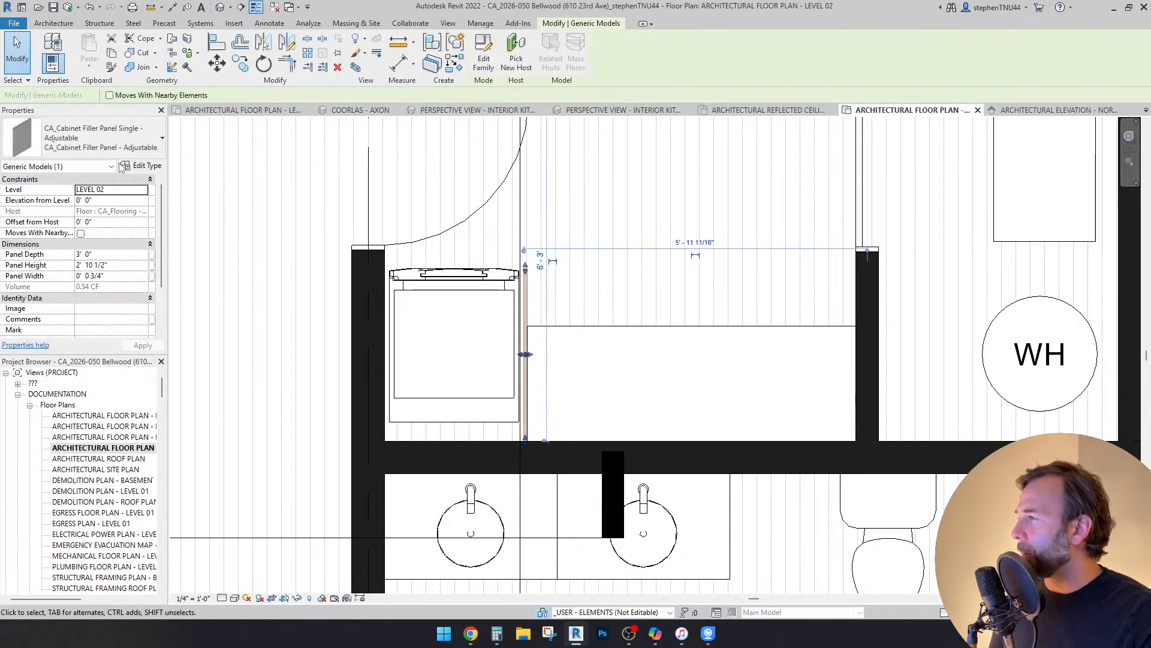
{"action": "left_click", "coordinate": [122, 265]}
{"action": "type", "text": "8"}
{"action": "scroll", "coordinate": [492, 269], "scroll_direction": "down", "scroll_amount": 5}
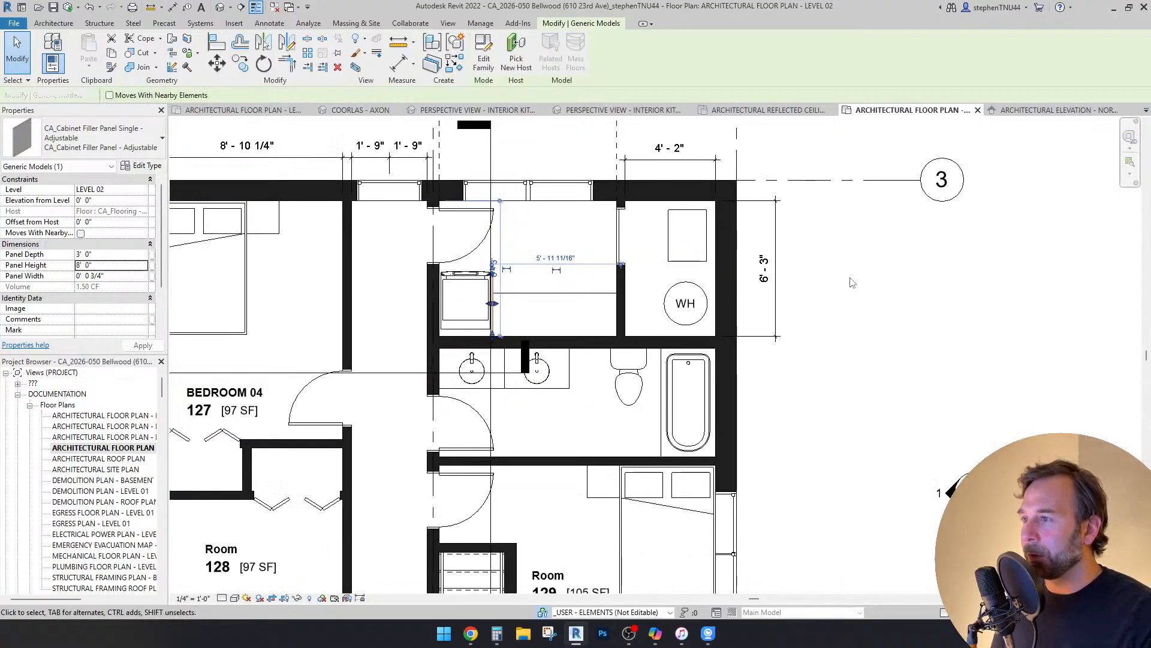
{"action": "left_click", "coordinate": [853, 282]}
{"action": "scroll", "coordinate": [480, 288], "scroll_direction": "up", "scroll_amount": 5}
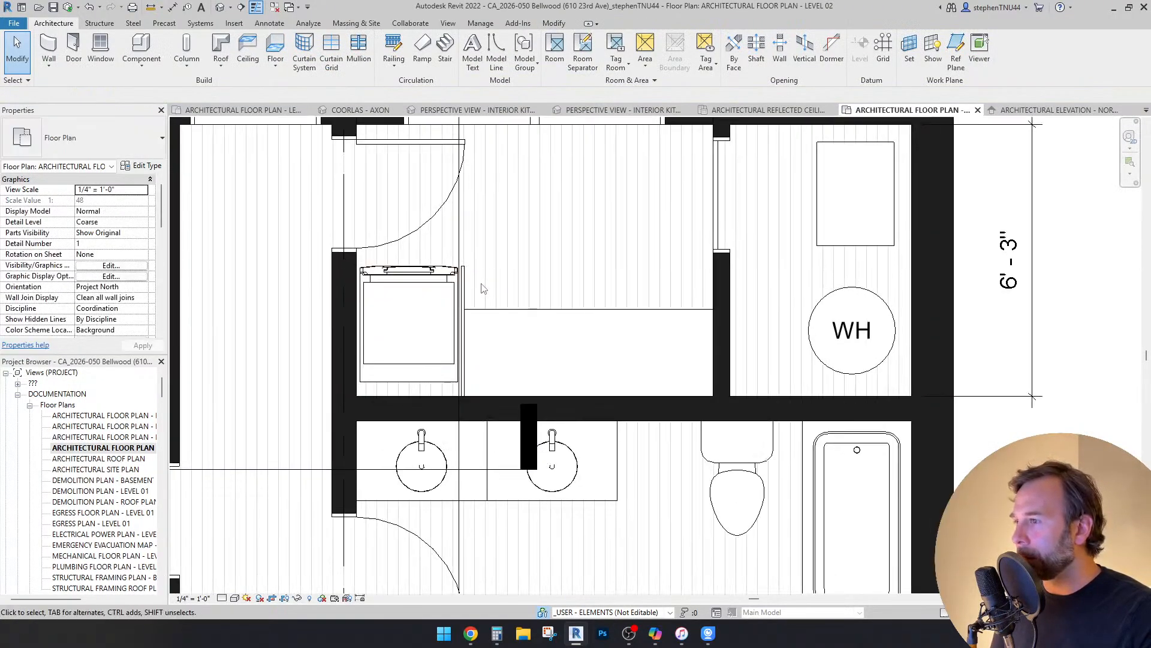
{"action": "scroll", "coordinate": [480, 300], "scroll_direction": "down", "scroll_amount": 2}
{"action": "scroll", "coordinate": [594, 240], "scroll_direction": "down", "scroll_amount": 2}
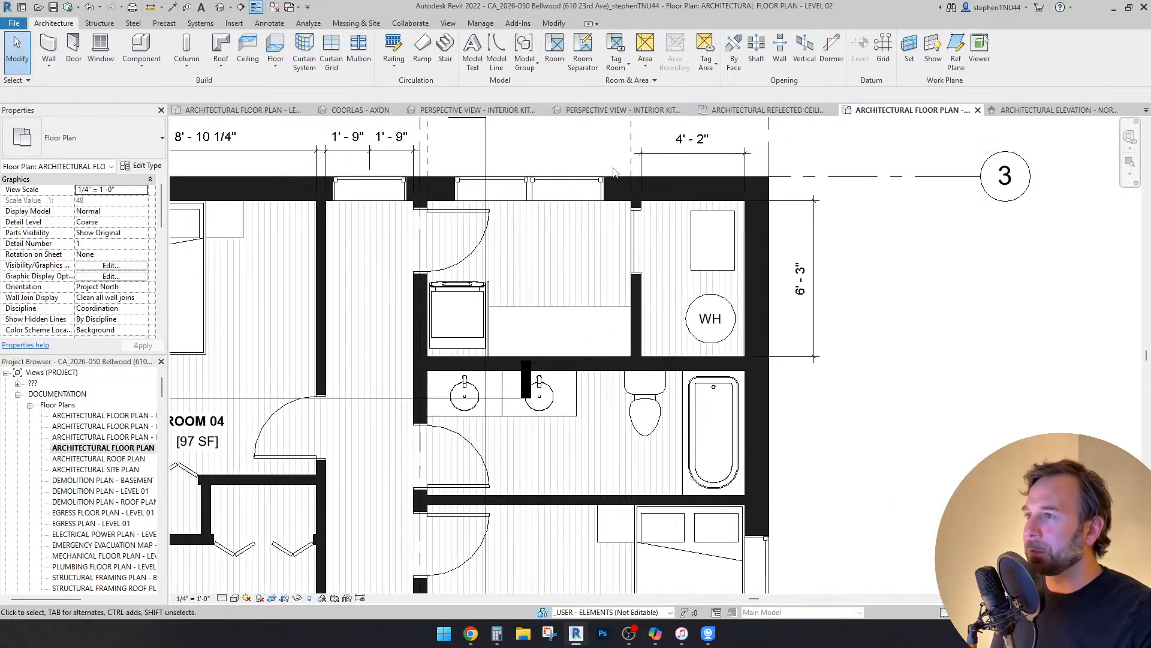
Step: Start a sketched CA_5/8" Gypsum ceiling and set its level to CEILING LEVEL 02
{"action": "left_click", "coordinate": [247, 49]}
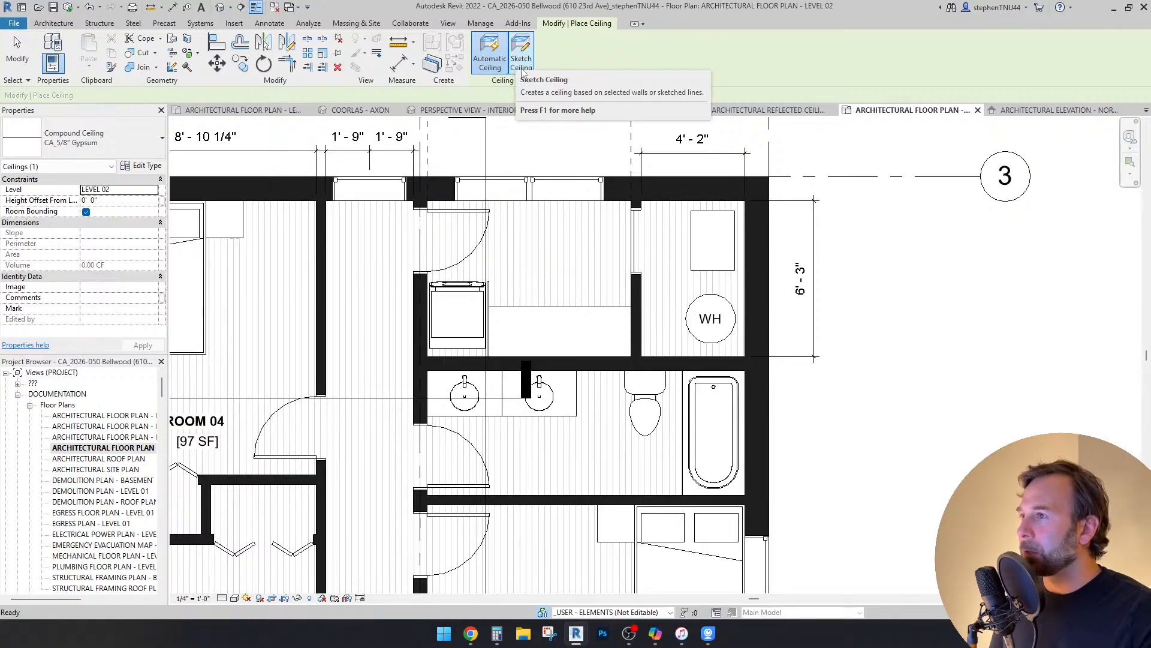
{"action": "left_click", "coordinate": [522, 60]}
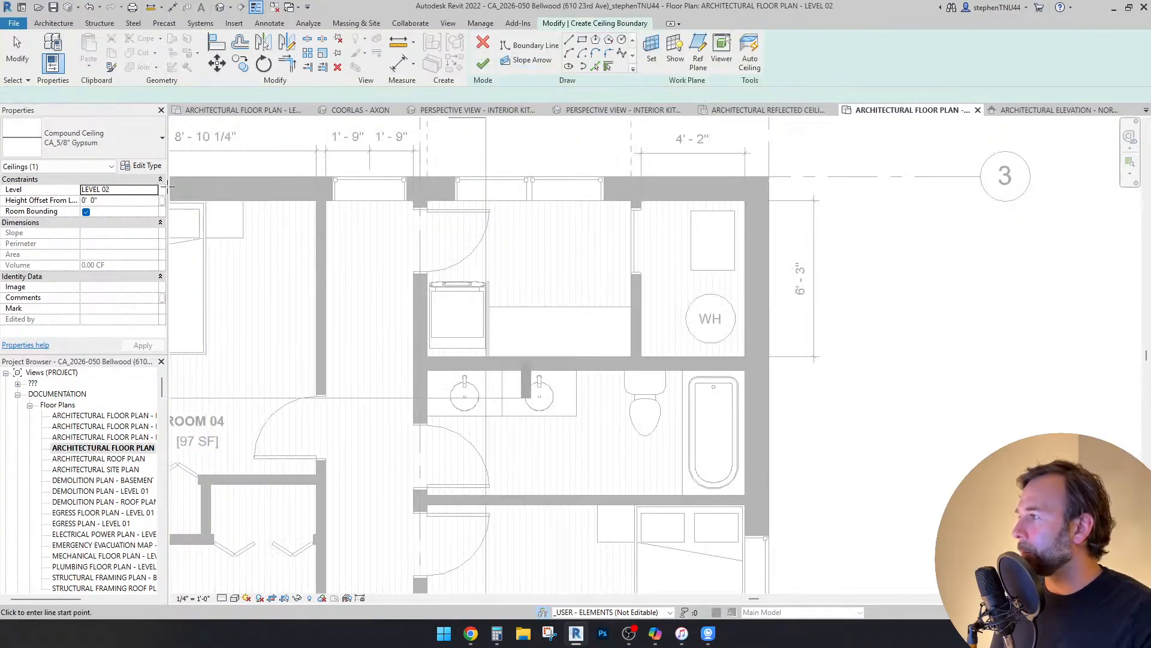
{"action": "left_click", "coordinate": [142, 190]}
{"action": "scroll", "coordinate": [124, 225], "scroll_direction": "down", "scroll_amount": 1}
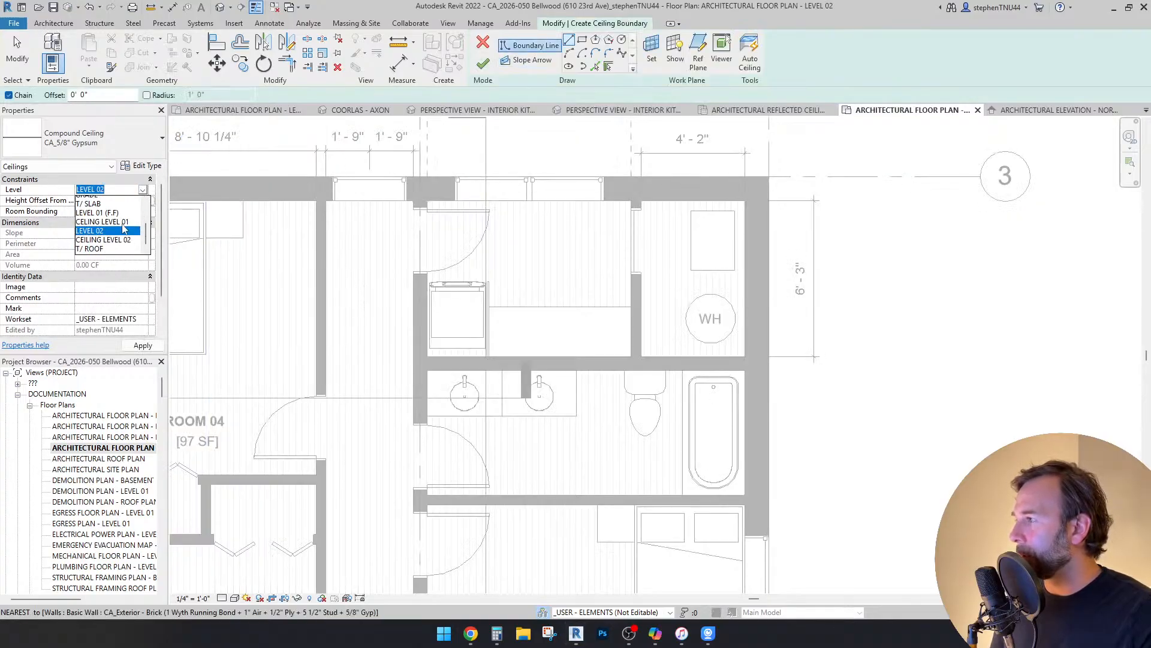
{"action": "left_click", "coordinate": [113, 237]}
{"action": "left_click", "coordinate": [480, 62]}
Step: Sketch a rectangular ceiling boundary along the inner wall faces around the laundry room and water heater closet, and finish the ceiling
{"action": "left_click", "coordinate": [582, 39]}
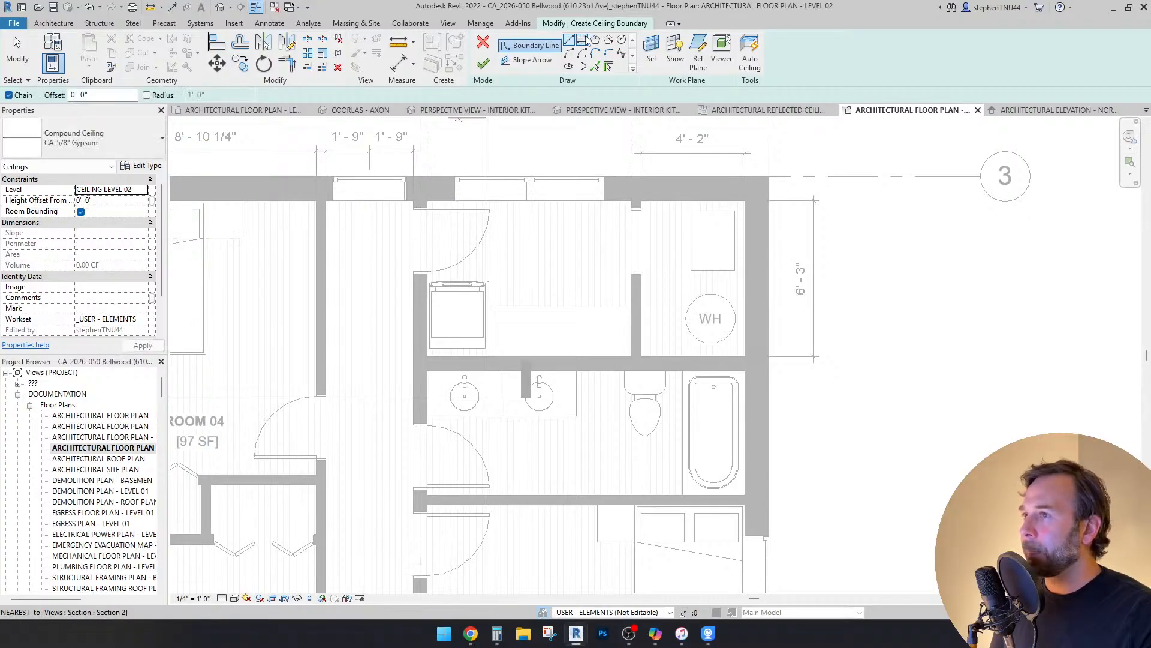
{"action": "scroll", "coordinate": [427, 198], "scroll_direction": "up", "scroll_amount": 3}
{"action": "left_click", "coordinate": [427, 197]}
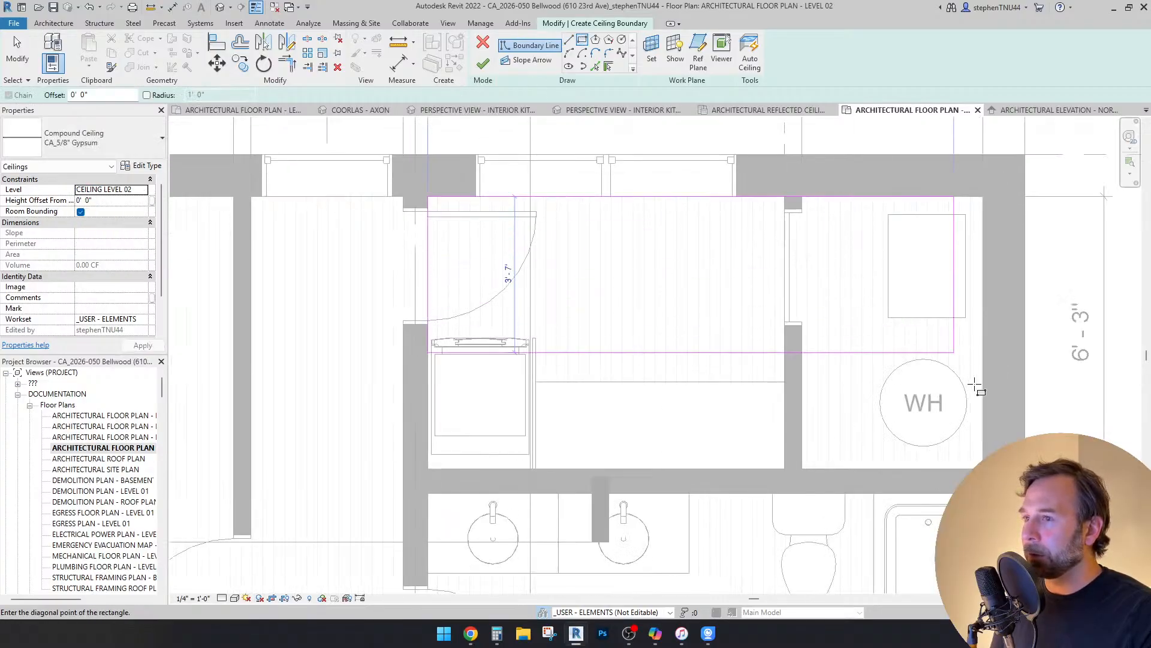
{"action": "left_click", "coordinate": [983, 468]}
{"action": "scroll", "coordinate": [956, 396], "scroll_direction": "down", "scroll_amount": 1}
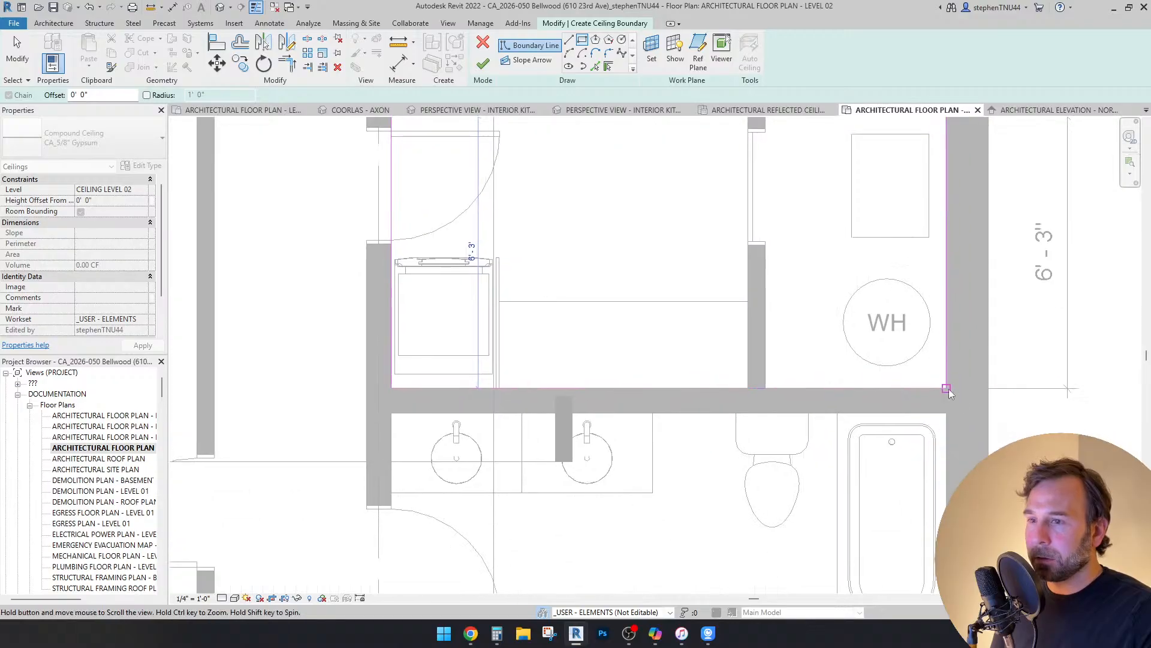
{"action": "scroll", "coordinate": [628, 382], "scroll_direction": "down", "scroll_amount": 2}
{"action": "key", "text": "Escape"}
{"action": "key", "text": "Escape"}
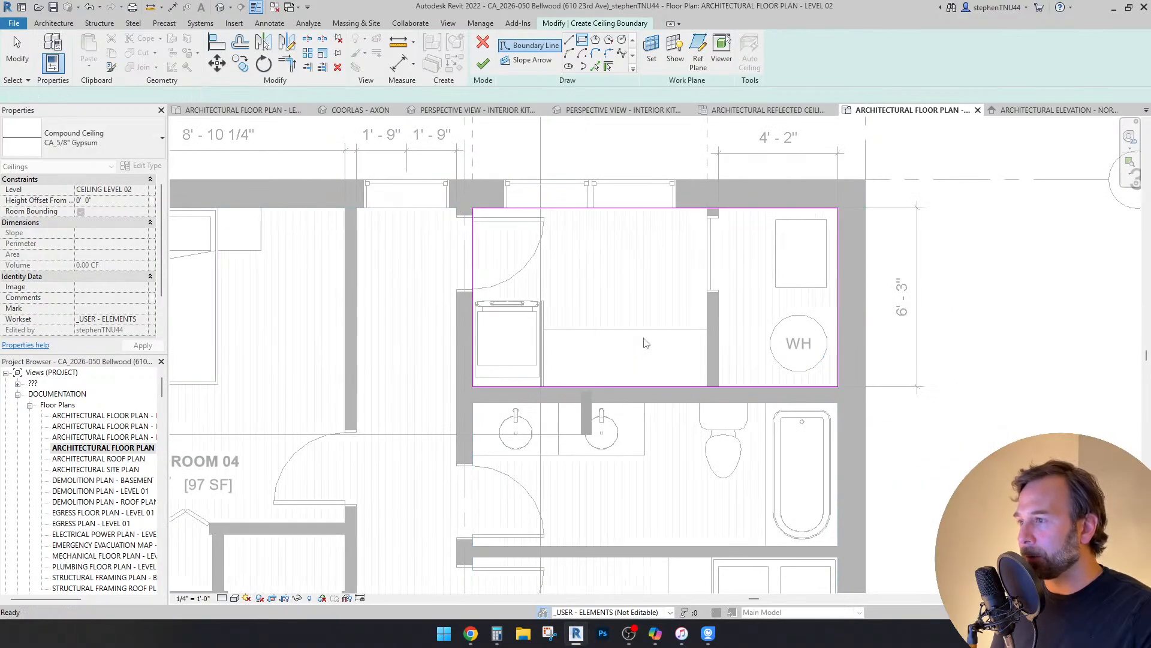
{"action": "scroll", "coordinate": [631, 413], "scroll_direction": "down", "scroll_amount": 2}
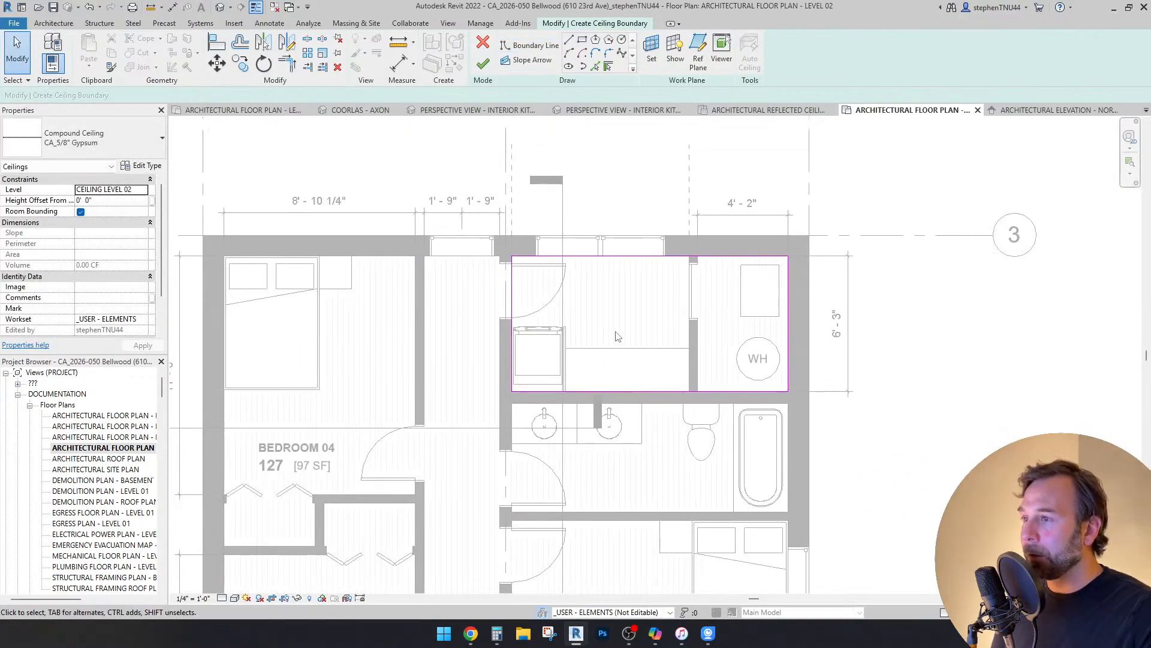
{"action": "scroll", "coordinate": [590, 300], "scroll_direction": "up", "scroll_amount": 1}
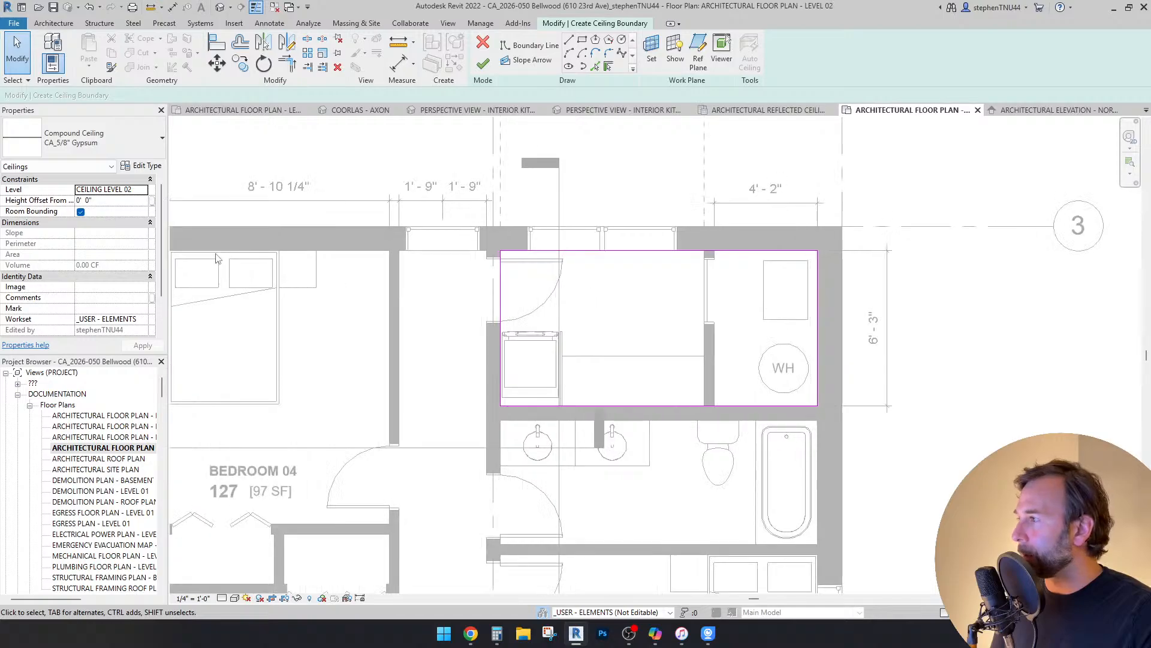
{"action": "left_click", "coordinate": [486, 62]}
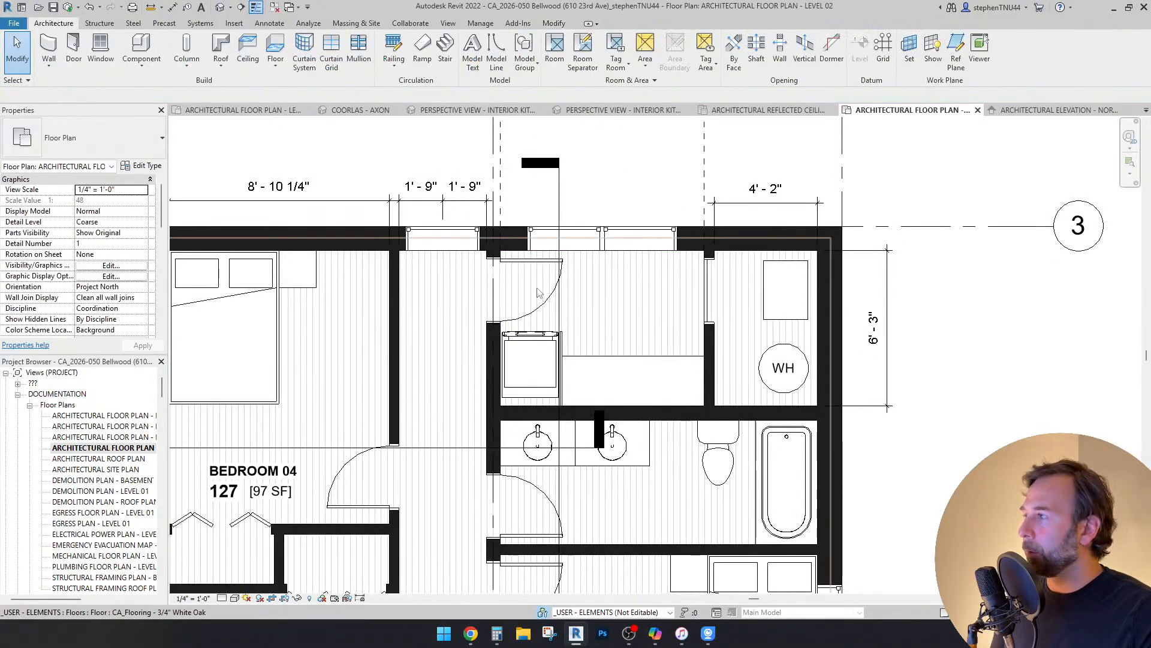
Step: Navigate the second interior kitchen perspective view into the Level 02 laundry room to examine its layout
{"action": "left_click", "coordinate": [603, 112]}
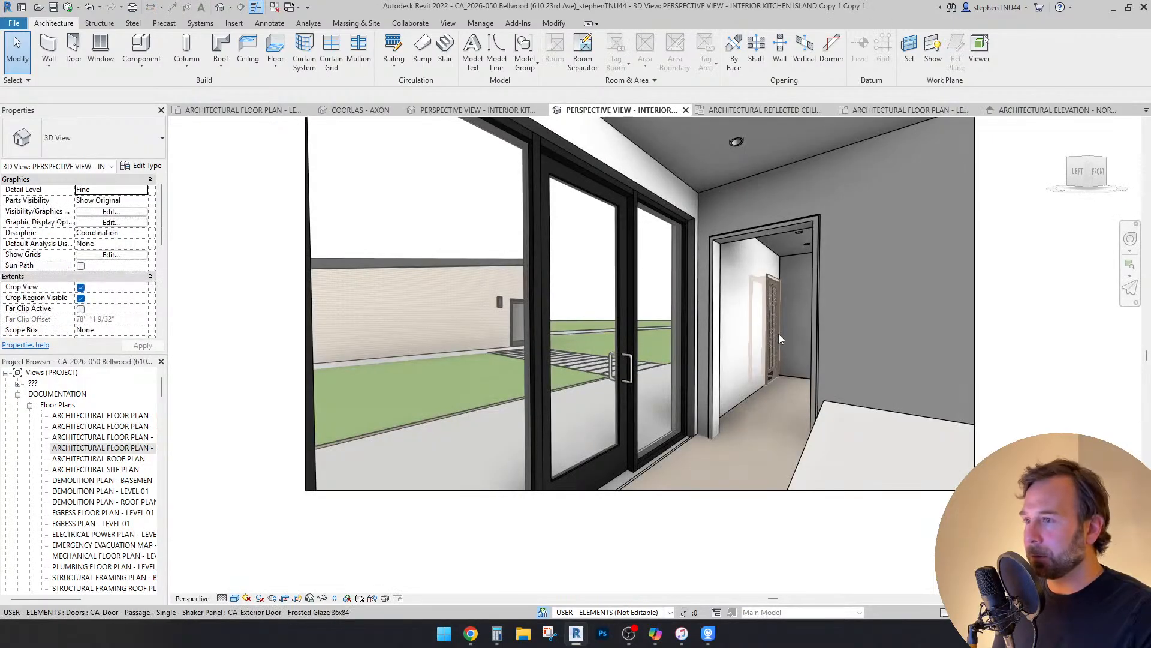
{"action": "middle_click_drag", "start_coordinate": [778, 333], "coordinate": [601, 432]}
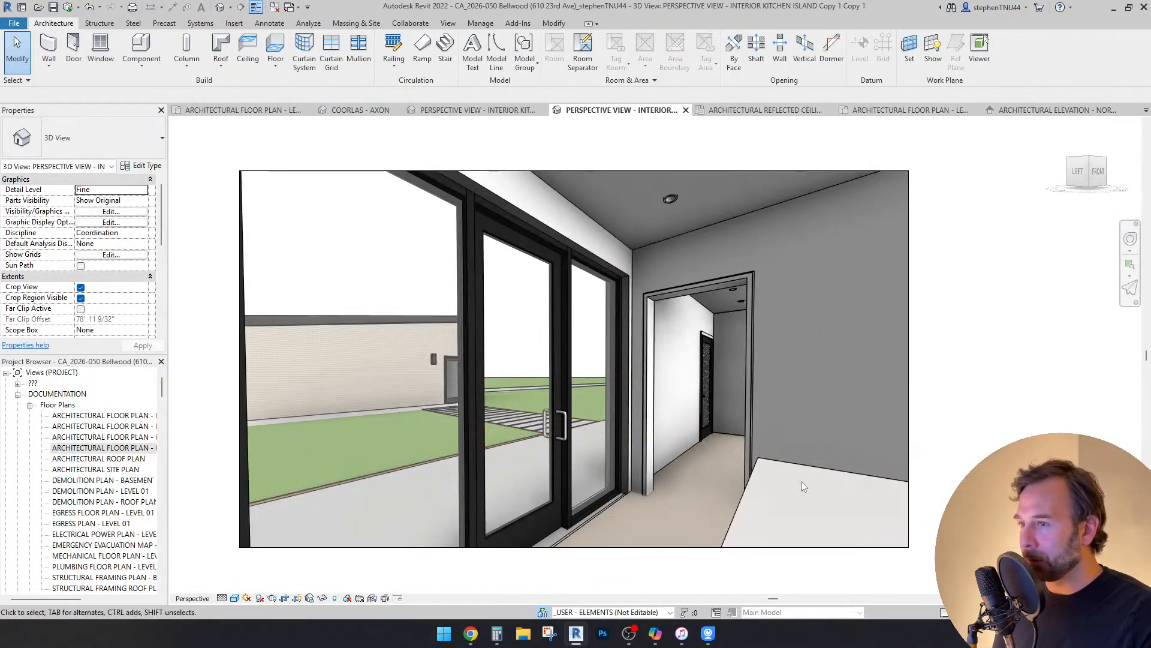
{"action": "key", "text": "shift+w"}
{"action": "left_click_drag", "start_coordinate": [813, 475], "coordinate": [624, 468]}
{"action": "left_click", "coordinate": [243, 110]}
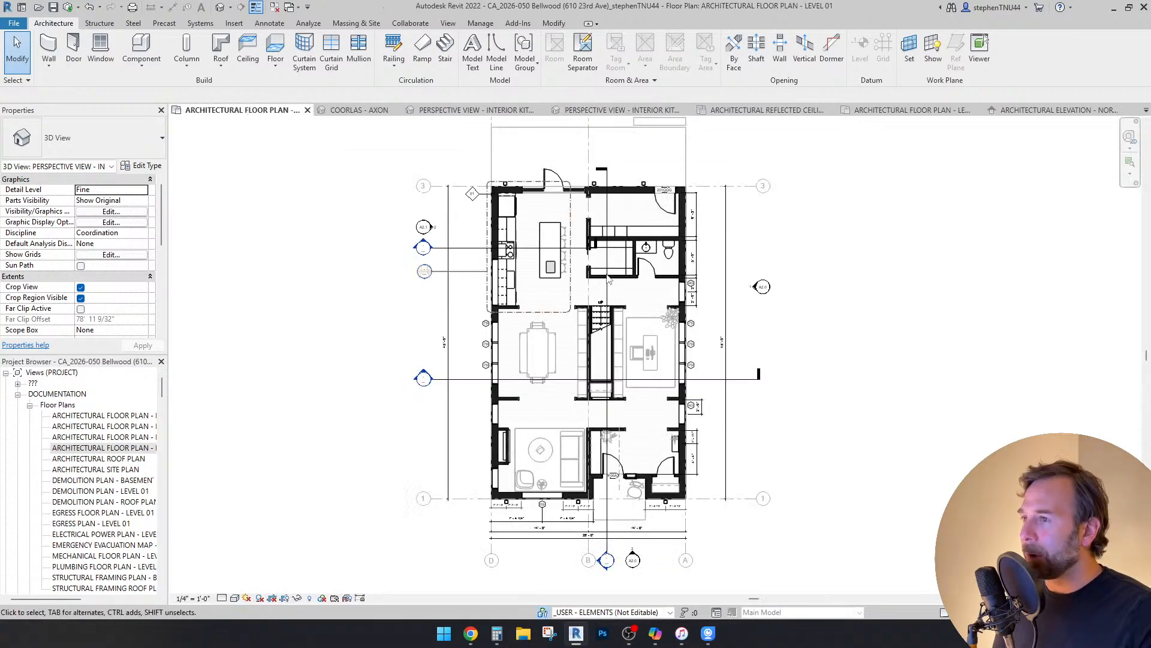
Step: On the Level 02 floor plan, mirror the washing machine, filler panel and countertop about a vertical axis through the midpoint of the laundry windows
{"action": "left_click", "coordinate": [903, 110]}
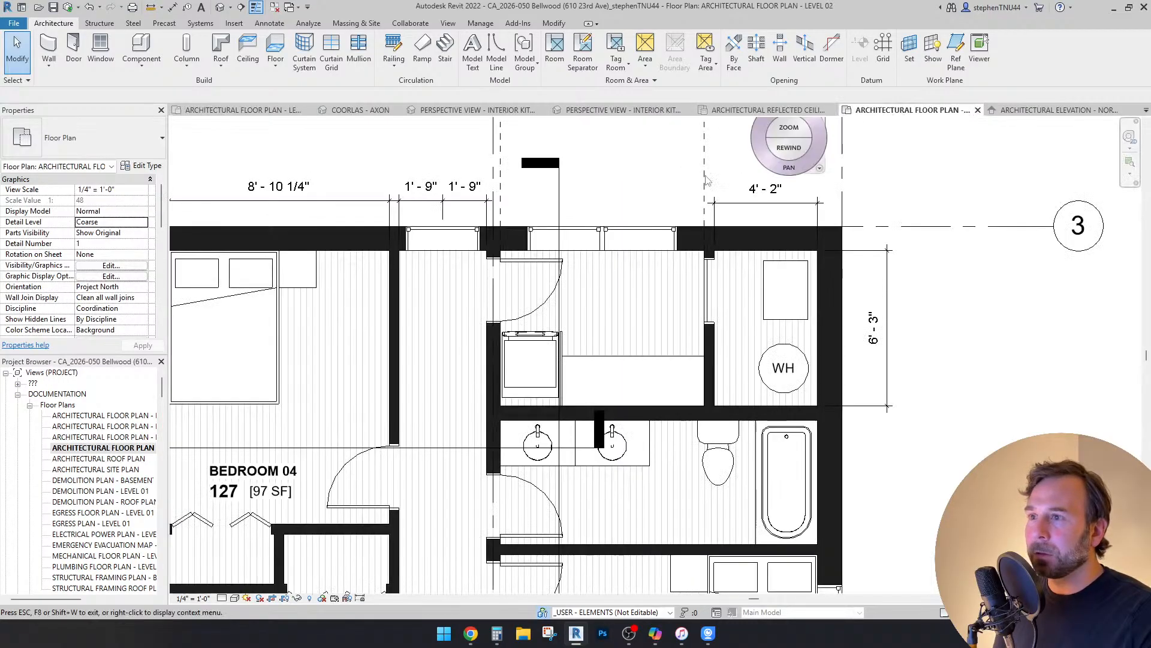
{"action": "scroll", "coordinate": [543, 336], "scroll_direction": "up", "scroll_amount": 4}
{"action": "left_click", "coordinate": [543, 335]}
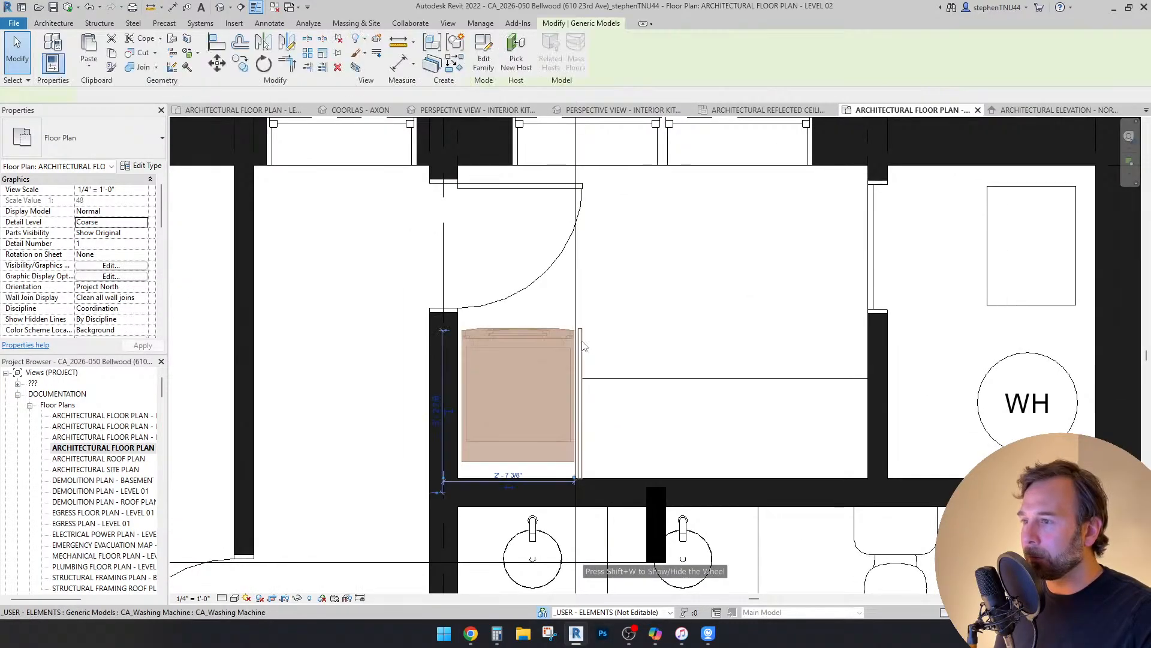
{"action": "left_click", "coordinate": [580, 339], "text": "ctrl"}
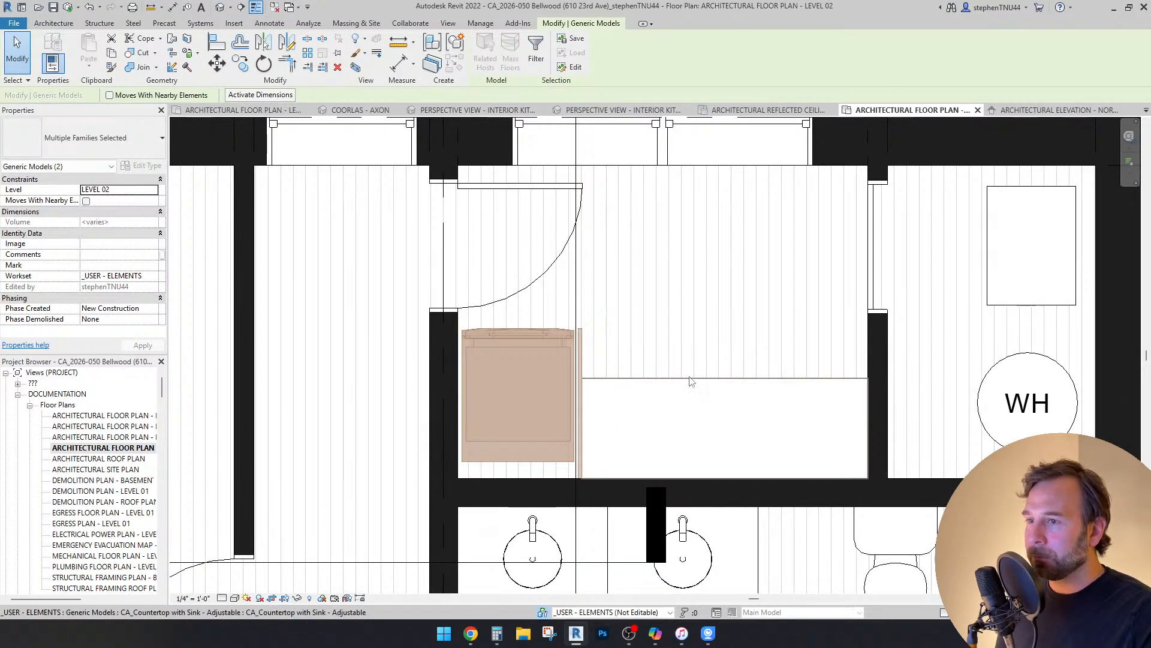
{"action": "left_click", "coordinate": [699, 378], "text": "ctrl"}
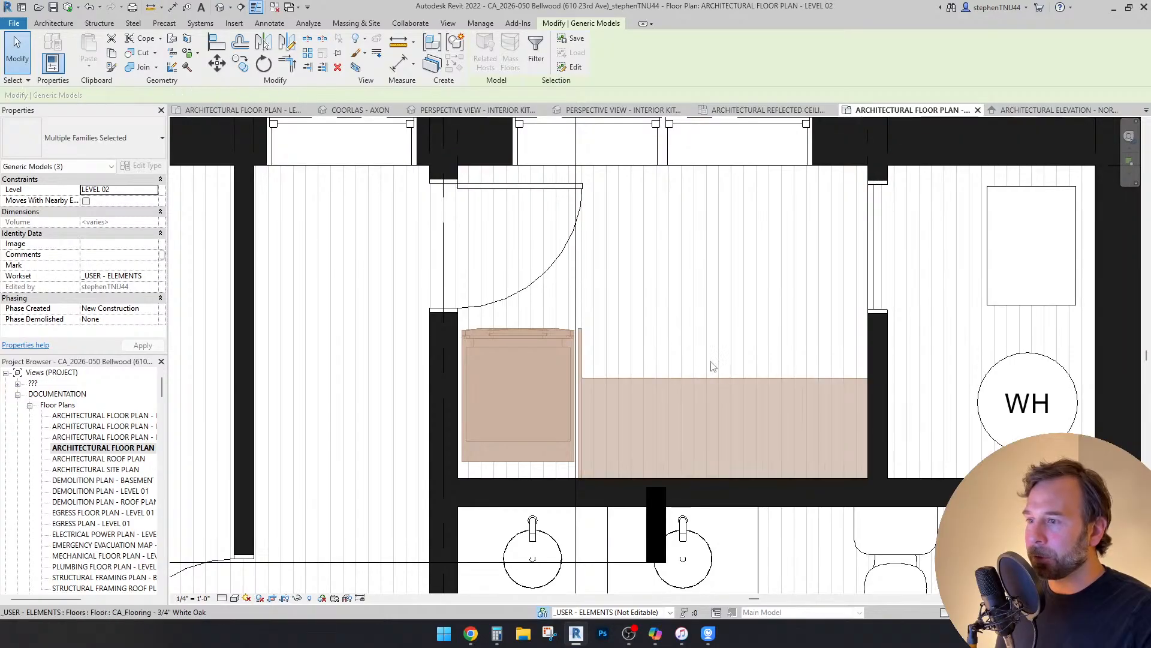
{"action": "scroll", "coordinate": [699, 378], "scroll_direction": "down", "scroll_amount": 2}
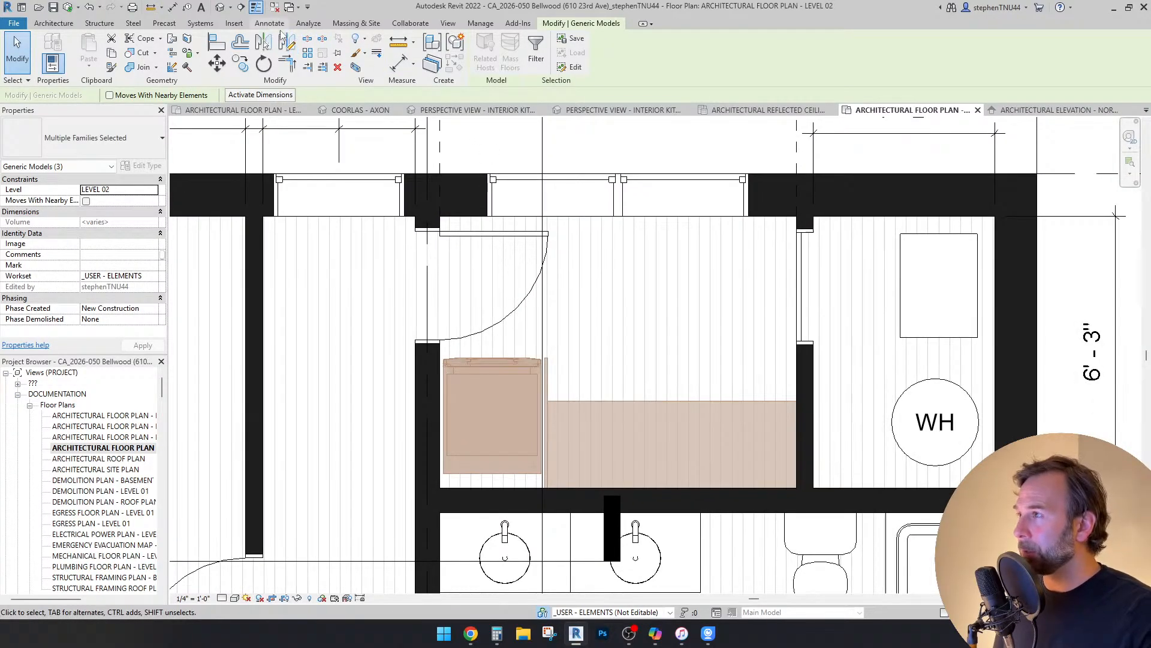
{"action": "left_click", "coordinate": [287, 42]}
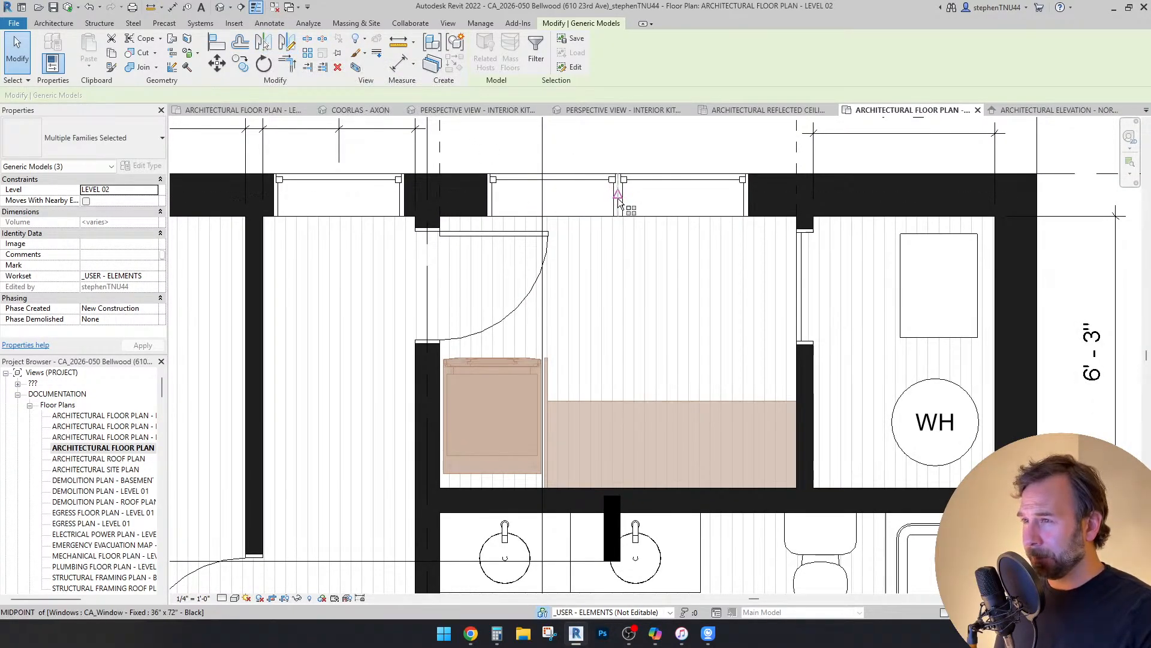
{"action": "left_click", "coordinate": [617, 198]}
{"action": "left_click", "coordinate": [618, 294]}
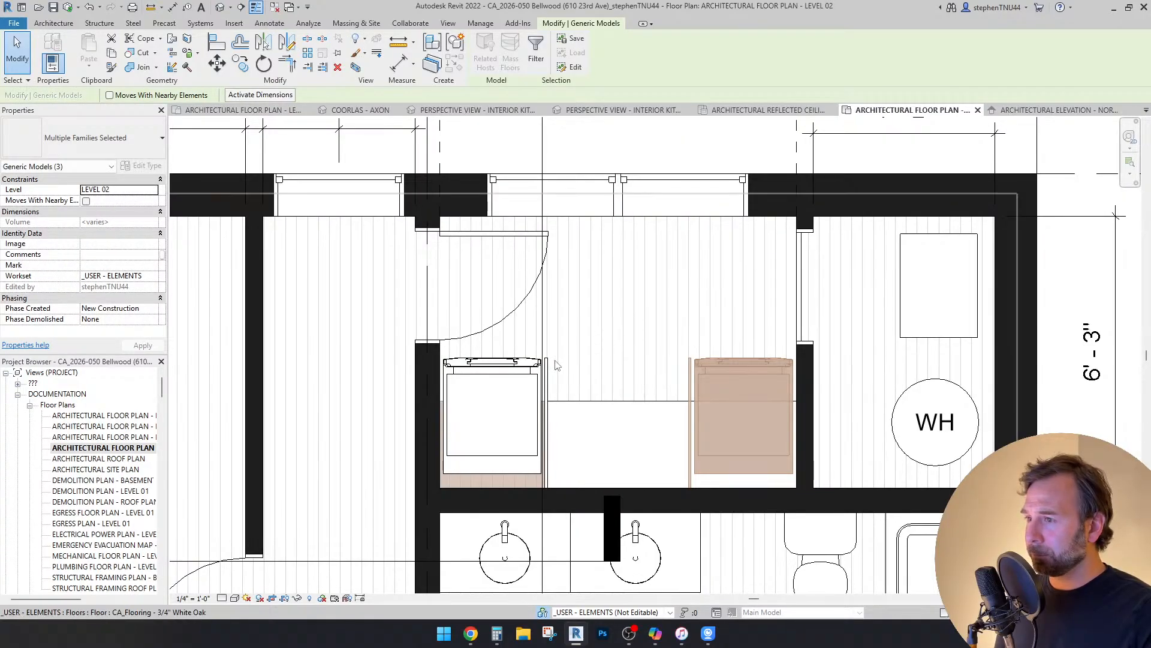
Step: Delete the original washing machine, filler panel and countertop, leaving only their mirrored copies
{"action": "left_click", "coordinate": [514, 360]}
{"action": "key", "text": "Delete"}
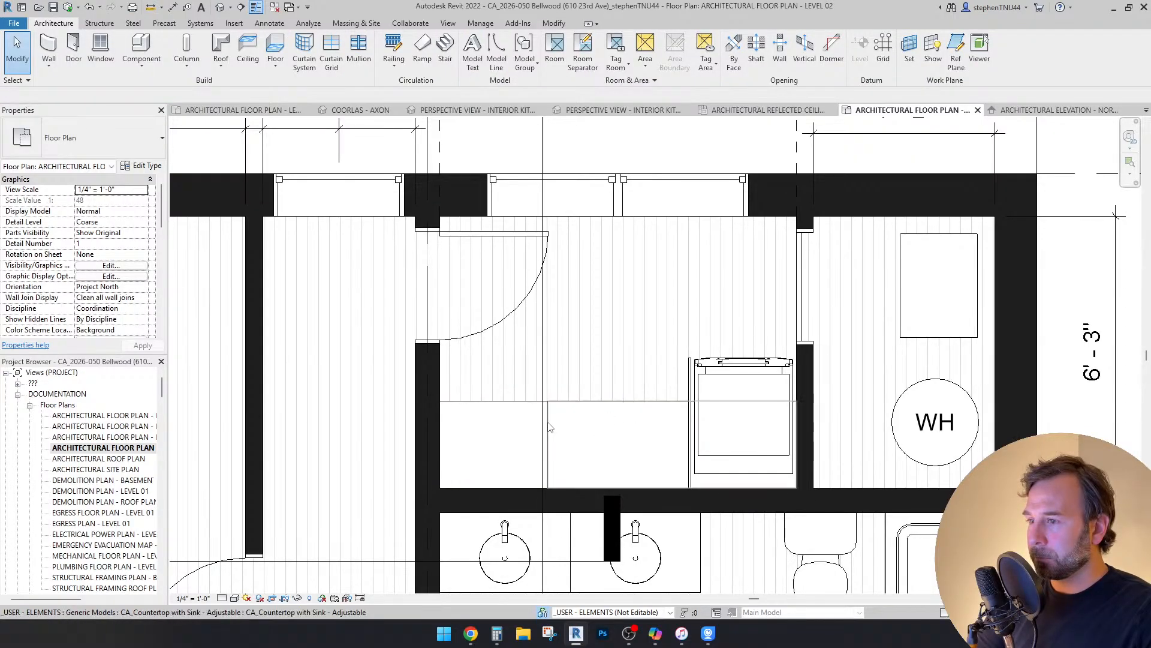
{"action": "scroll", "coordinate": [607, 318], "scroll_direction": "down", "scroll_amount": 1}
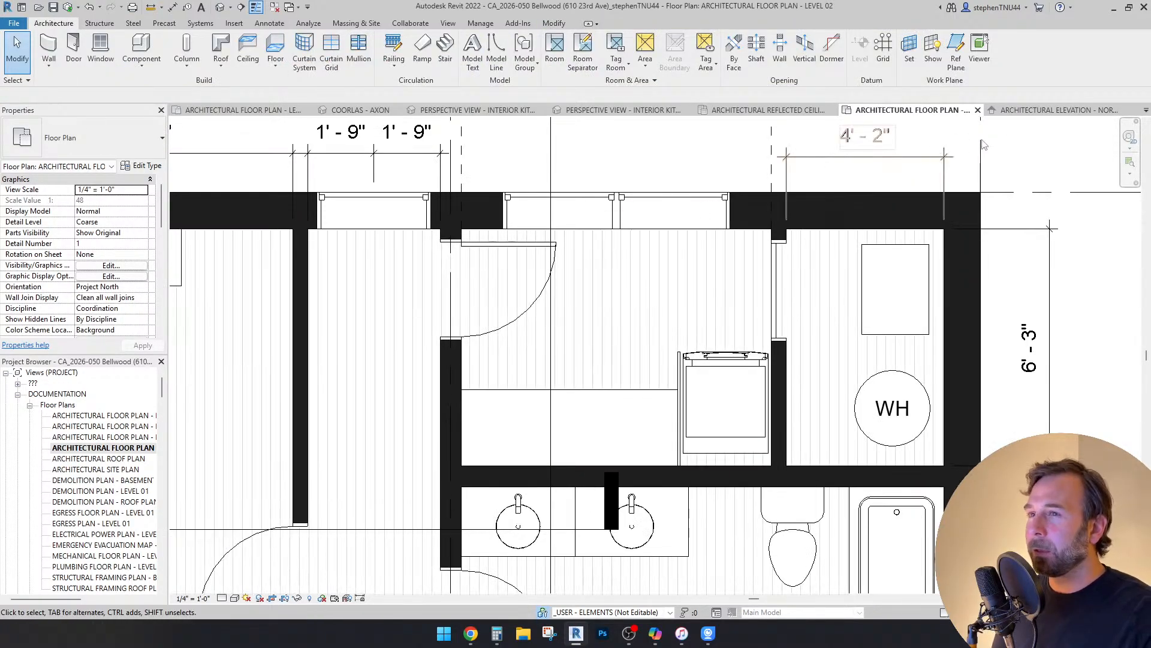
Step: In the laundry room's interior perspective, duplicate the filler panel's type as "CA_Cabinet Filler Panel - Adjustable (White)"
{"action": "left_click", "coordinate": [621, 109]}
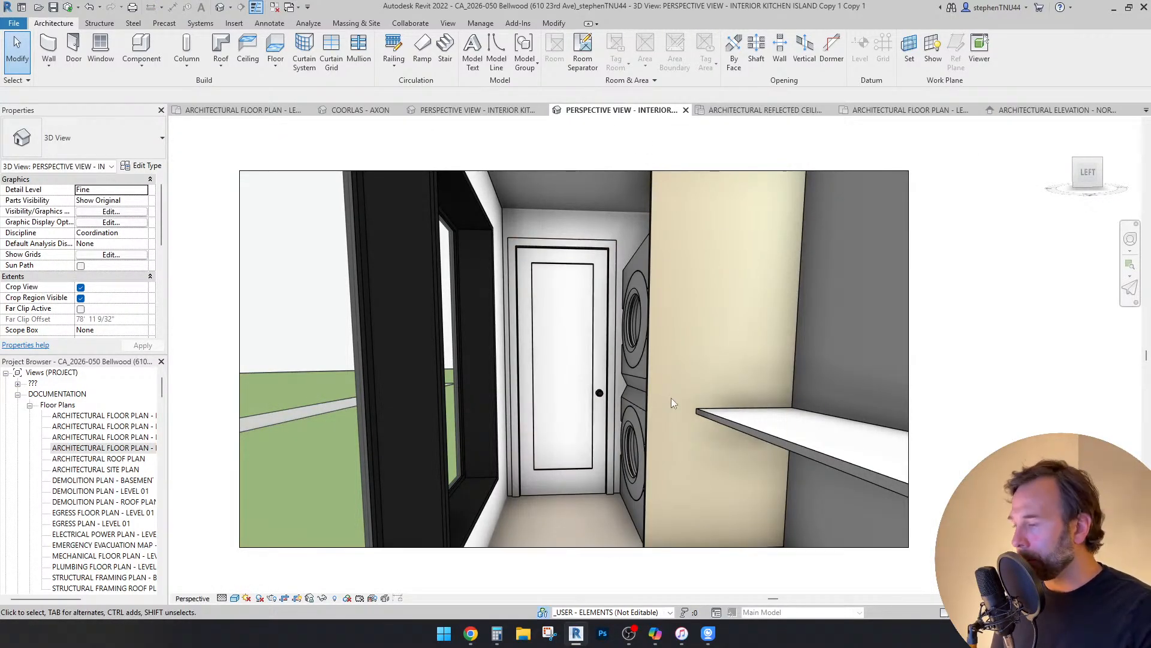
{"action": "key", "text": "shift+w"}
{"action": "left_click_drag", "start_coordinate": [648, 374], "coordinate": [796, 361]}
{"action": "key", "text": "shift+w"}
{"action": "left_click", "coordinate": [659, 263]}
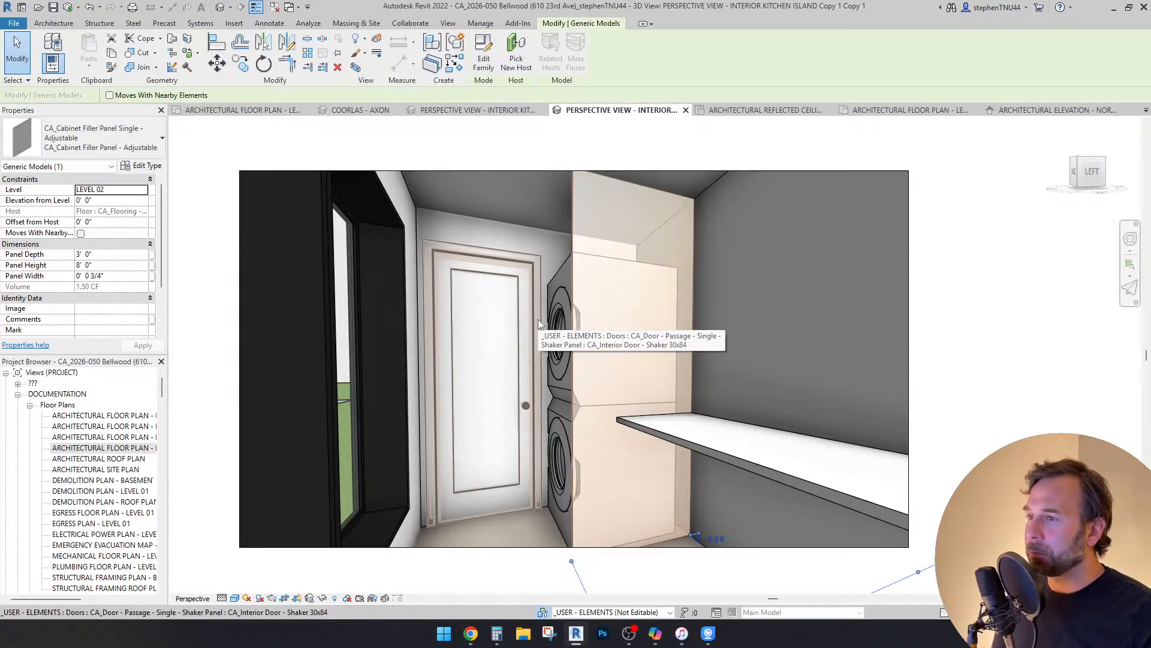
{"action": "left_click", "coordinate": [151, 168]}
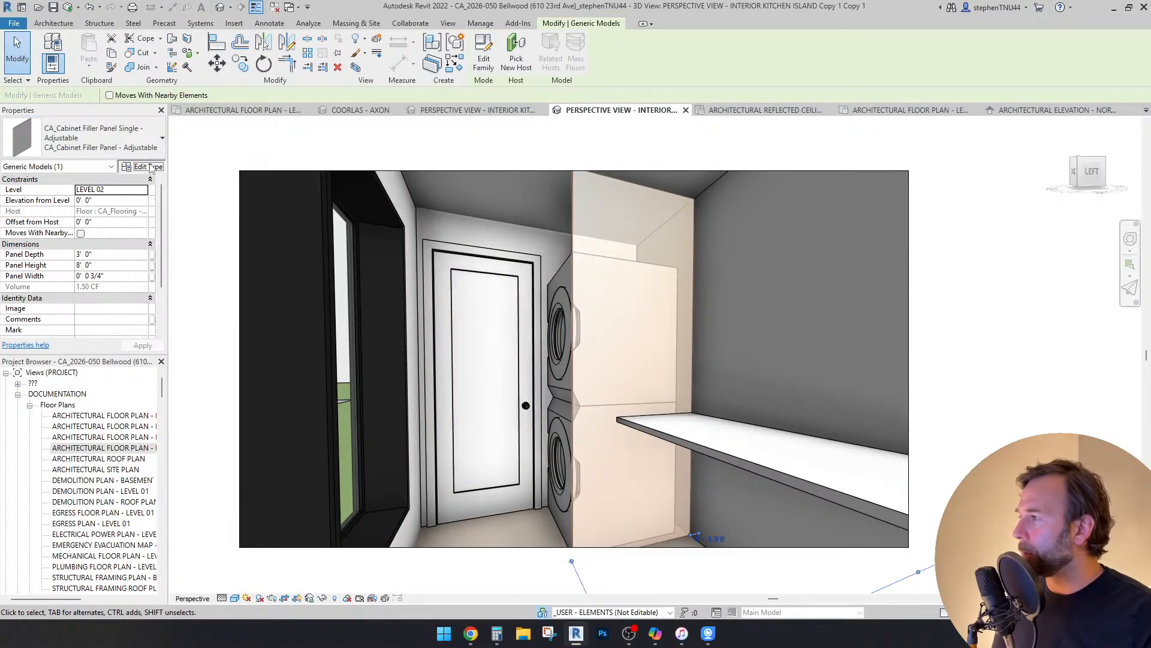
{"action": "left_click", "coordinate": [523, 190]}
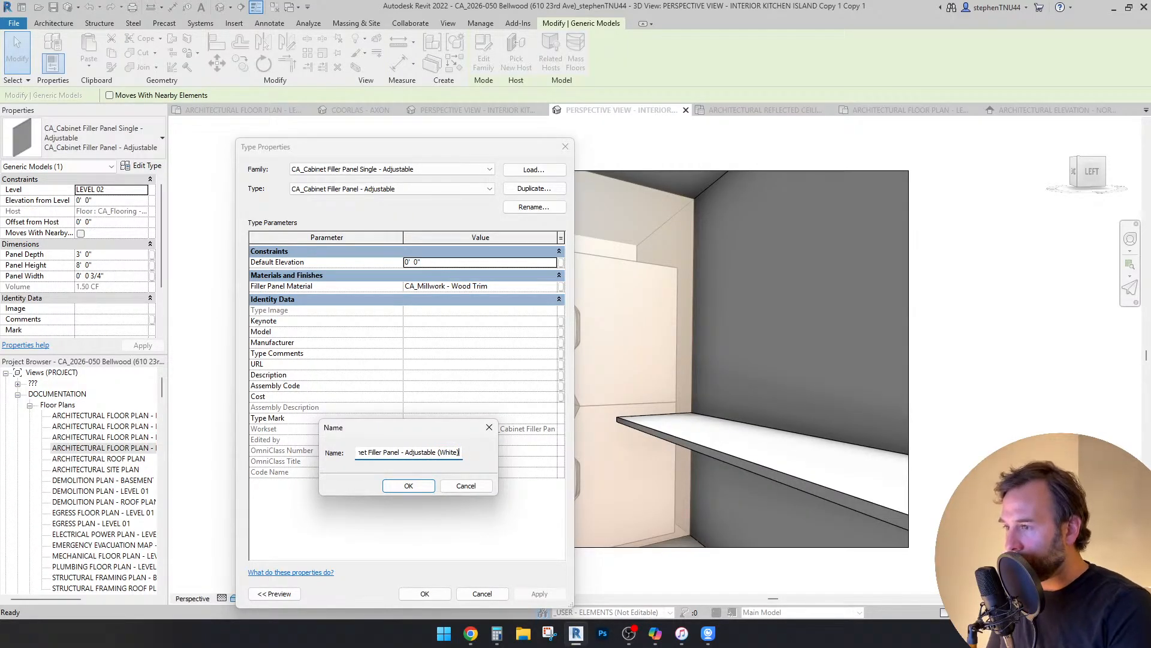
{"action": "type", "text": "(White)"}
{"action": "key", "text": "Return"}
Step: Find the cabinet materials and assign CA_Cabinets - Painted White as the new type's filler panel material
{"action": "left_click", "coordinate": [550, 286]}
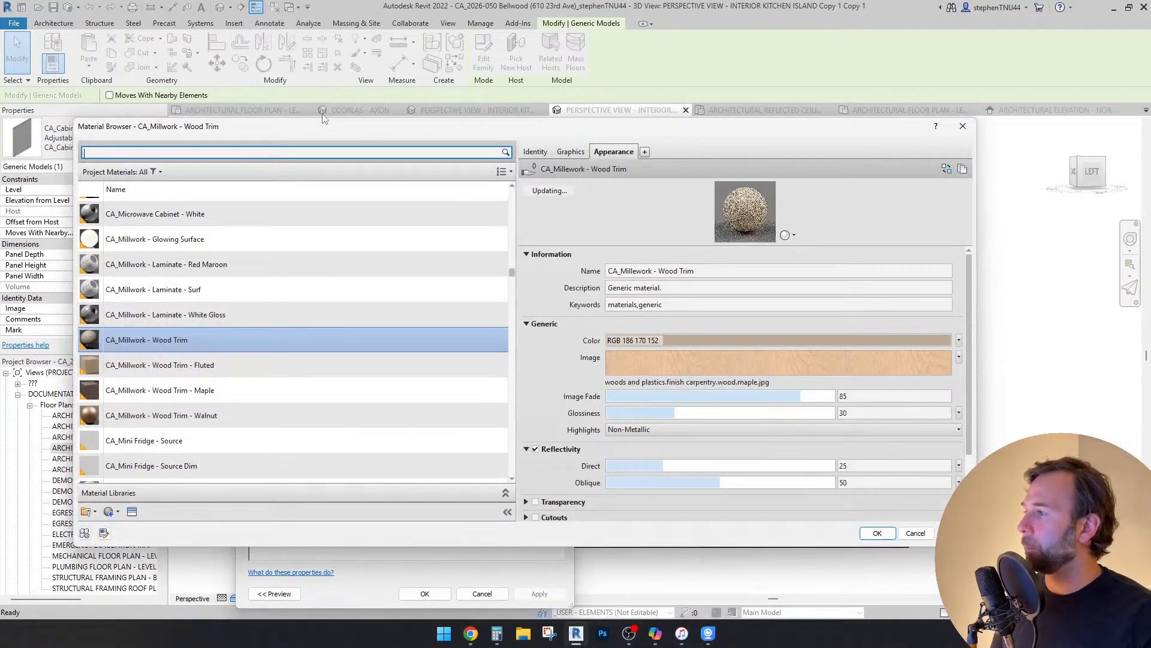
{"action": "left_click", "coordinate": [283, 151]}
{"action": "type", "text": "cabine"}
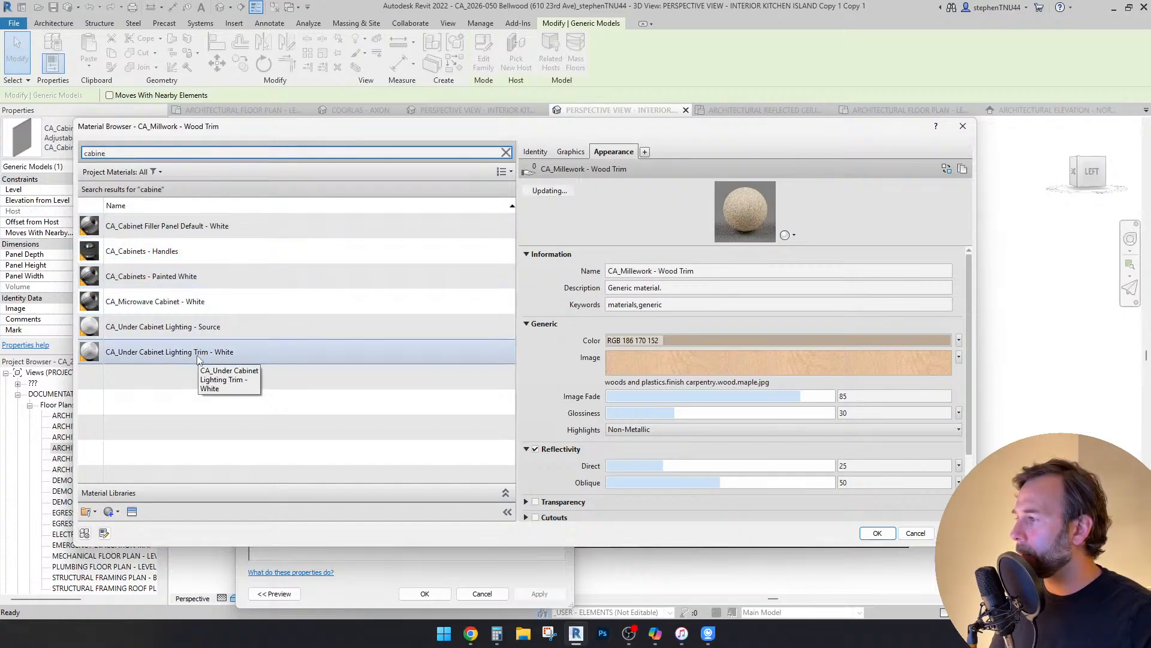
{"action": "left_click", "coordinate": [172, 276]}
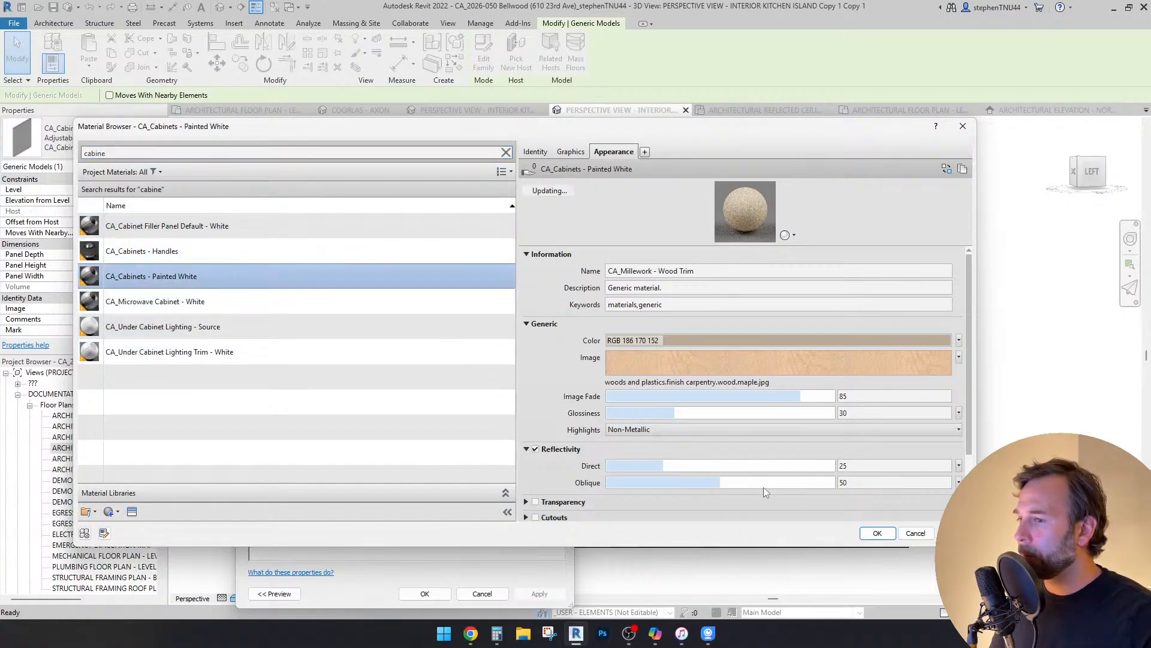
{"action": "left_click", "coordinate": [877, 532]}
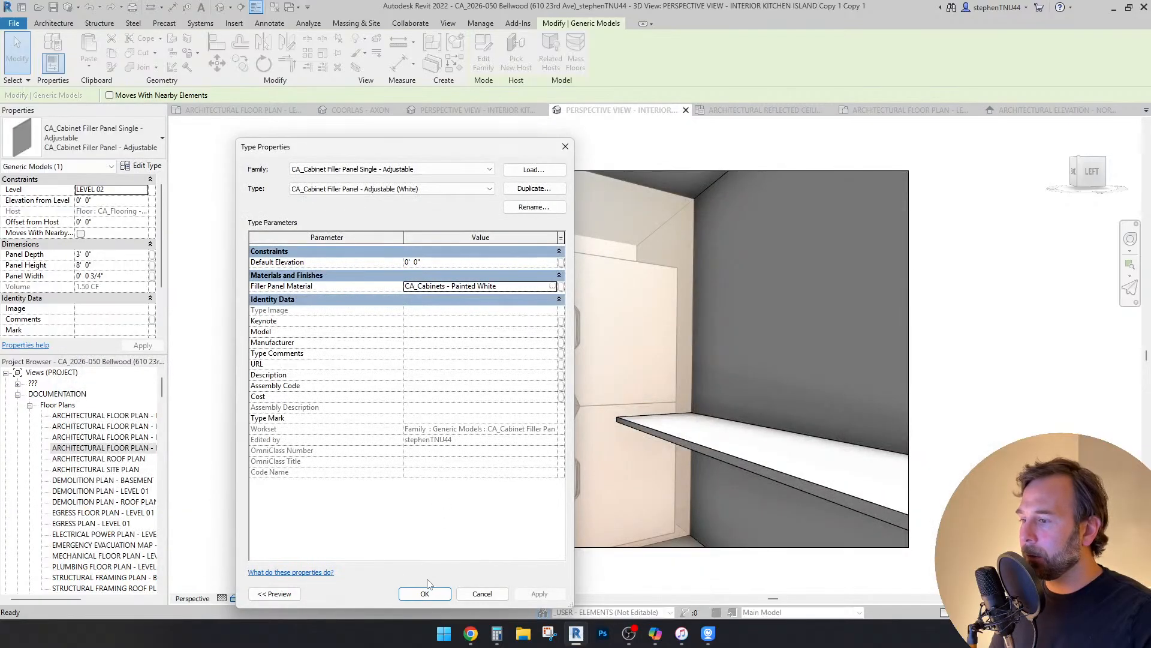
{"action": "left_click", "coordinate": [425, 593]}
{"action": "key", "text": "Escape"}
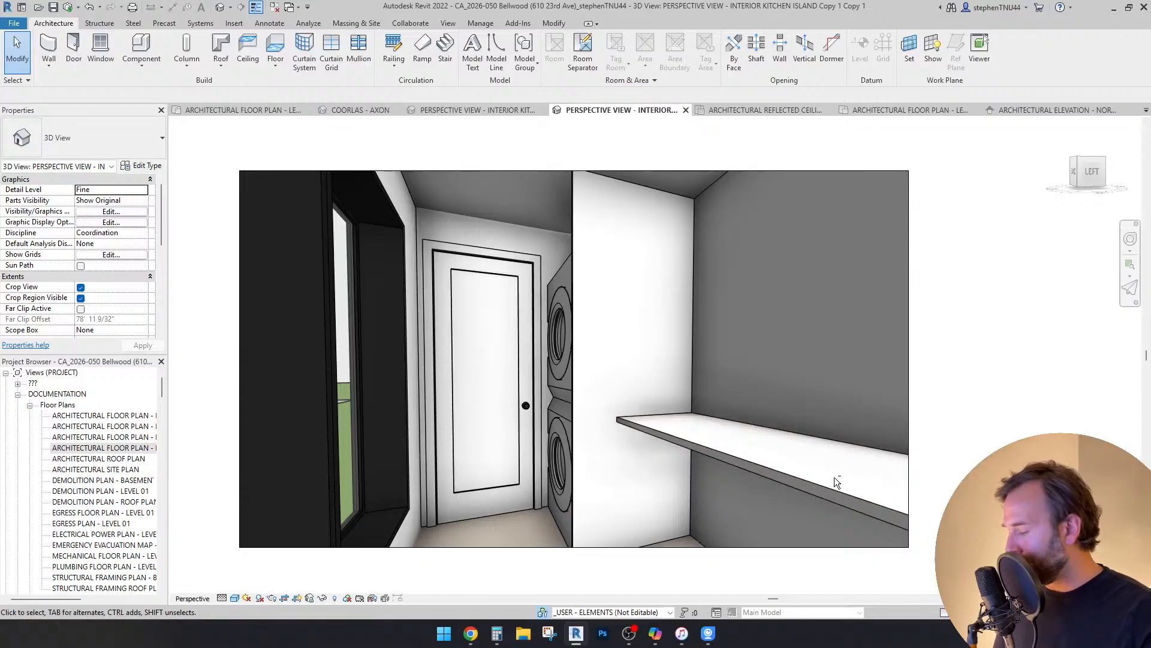
Step: Walk the perspective from the laundry room down the hallway into the large south bedroom and examine its walls, doors and windows
{"action": "key", "text": "shift+w"}
{"action": "left_click_drag", "start_coordinate": [798, 439], "coordinate": [473, 459]}
{"action": "scroll", "coordinate": [503, 411], "scroll_direction": "up", "scroll_amount": 1}
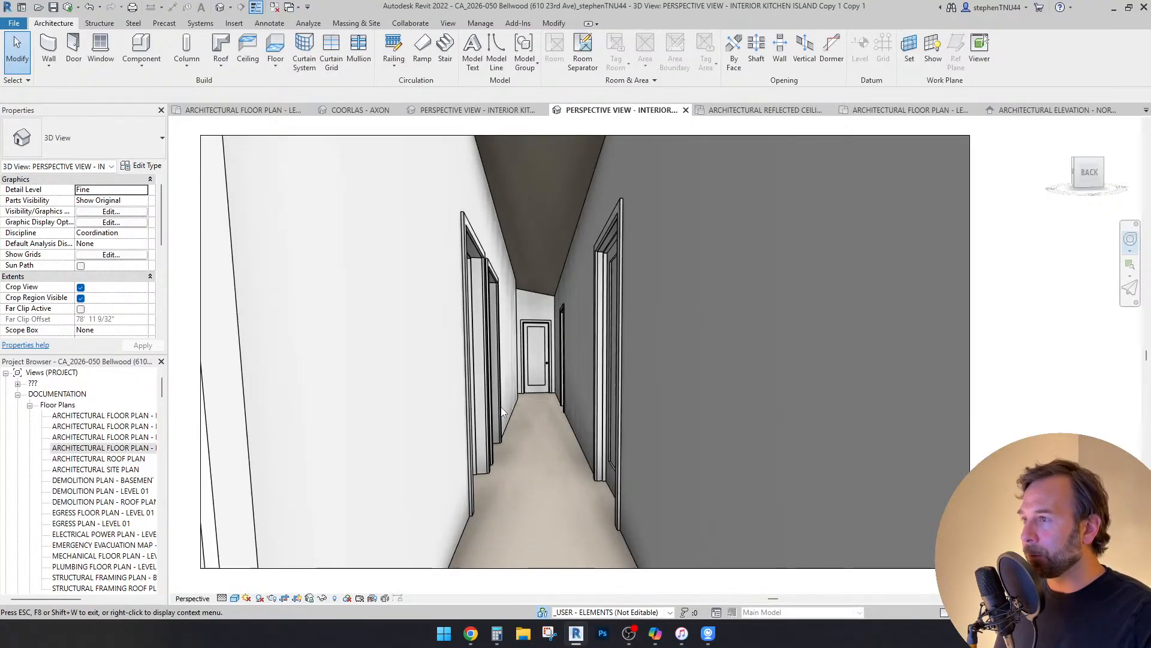
{"action": "middle_click_drag", "start_coordinate": [503, 411], "coordinate": [525, 411]}
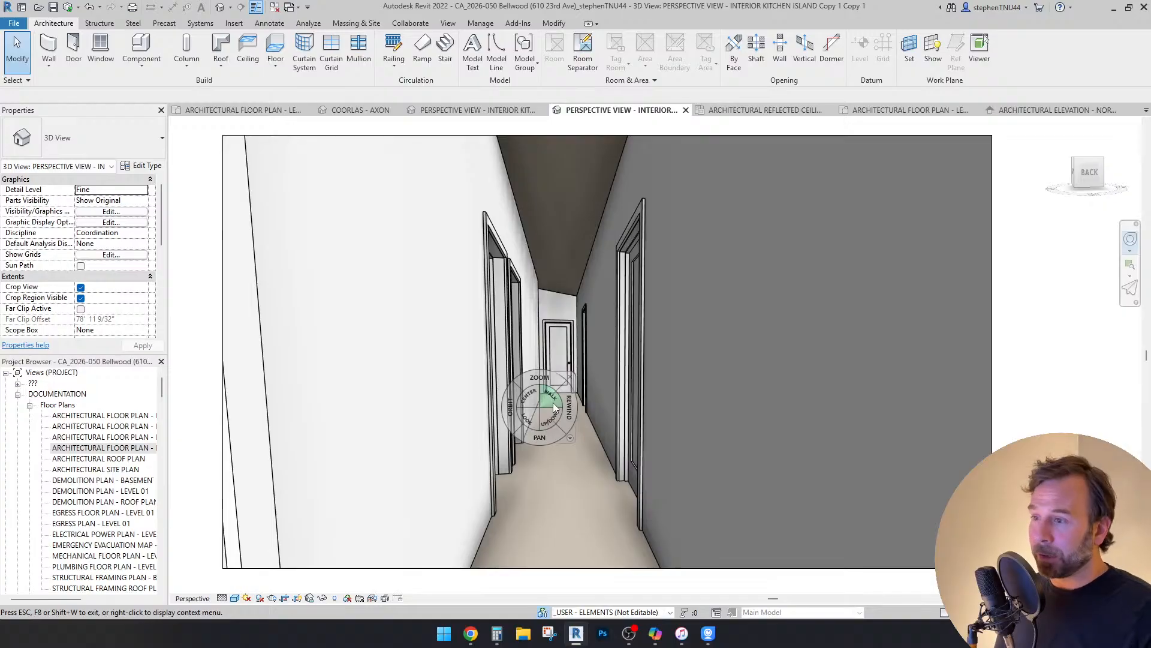
{"action": "left_click_drag", "start_coordinate": [552, 401], "coordinate": [414, 511]}
{"action": "left_click_drag", "start_coordinate": [574, 499], "coordinate": [574, 499]}
{"action": "left_click_drag", "start_coordinate": [744, 493], "coordinate": [335, 481]}
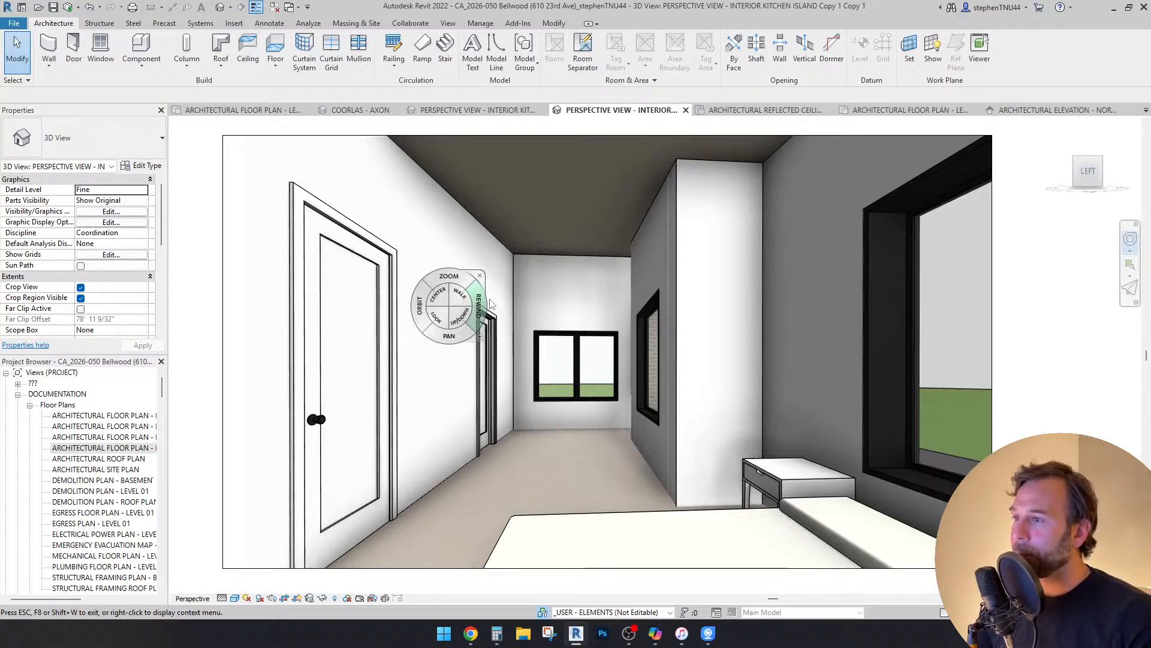
{"action": "key", "text": "Escape"}
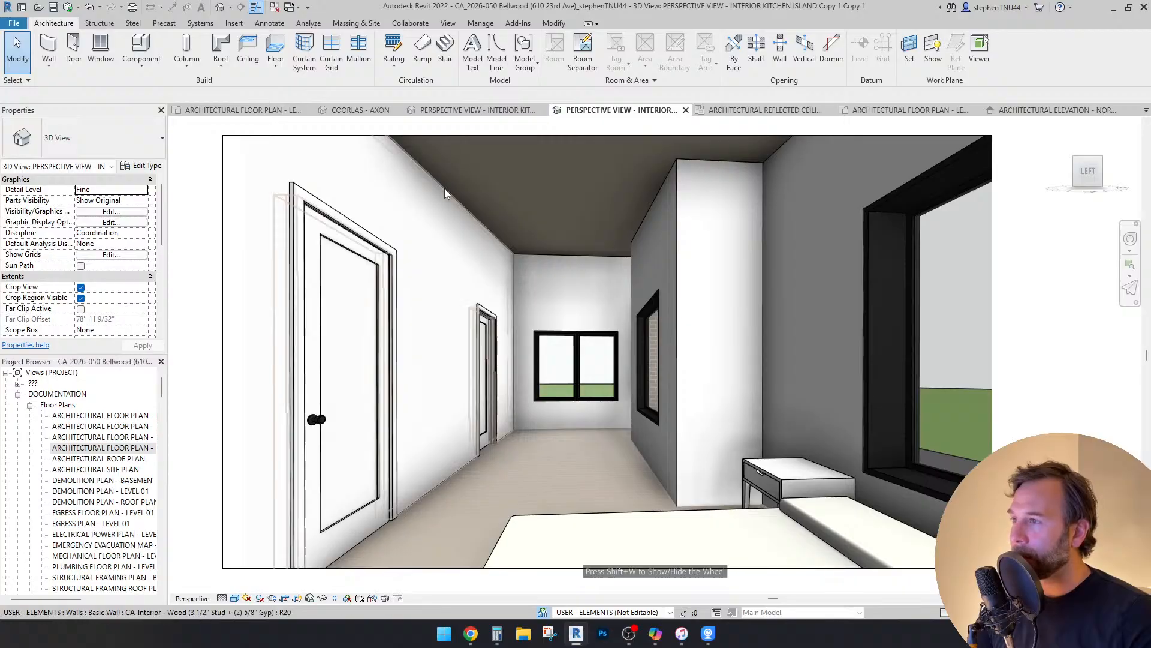
{"action": "left_click", "coordinate": [457, 249]}
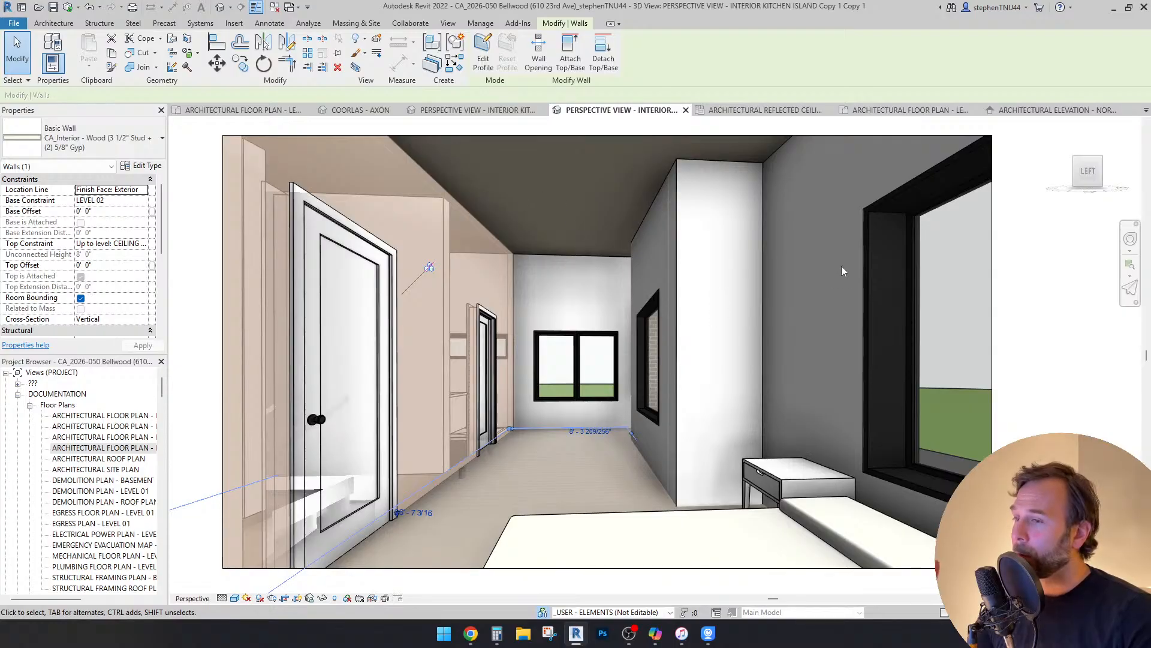
{"action": "key", "text": "Escape"}
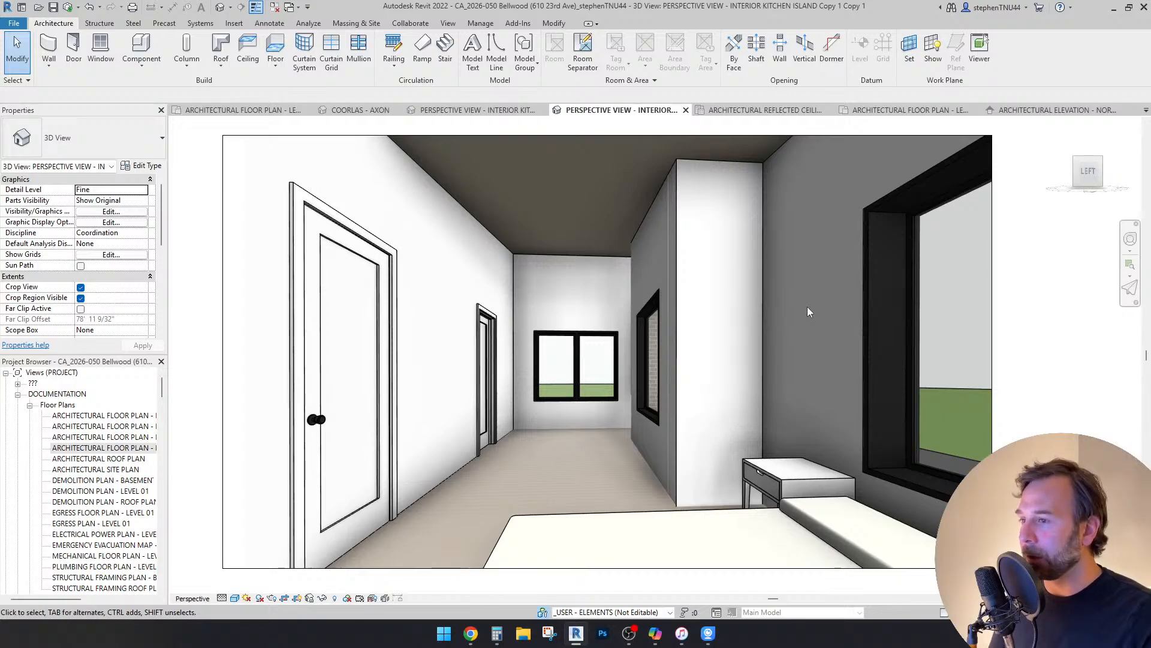
{"action": "key", "text": "shift+w"}
{"action": "left_click_drag", "start_coordinate": [746, 370], "coordinate": [555, 377]}
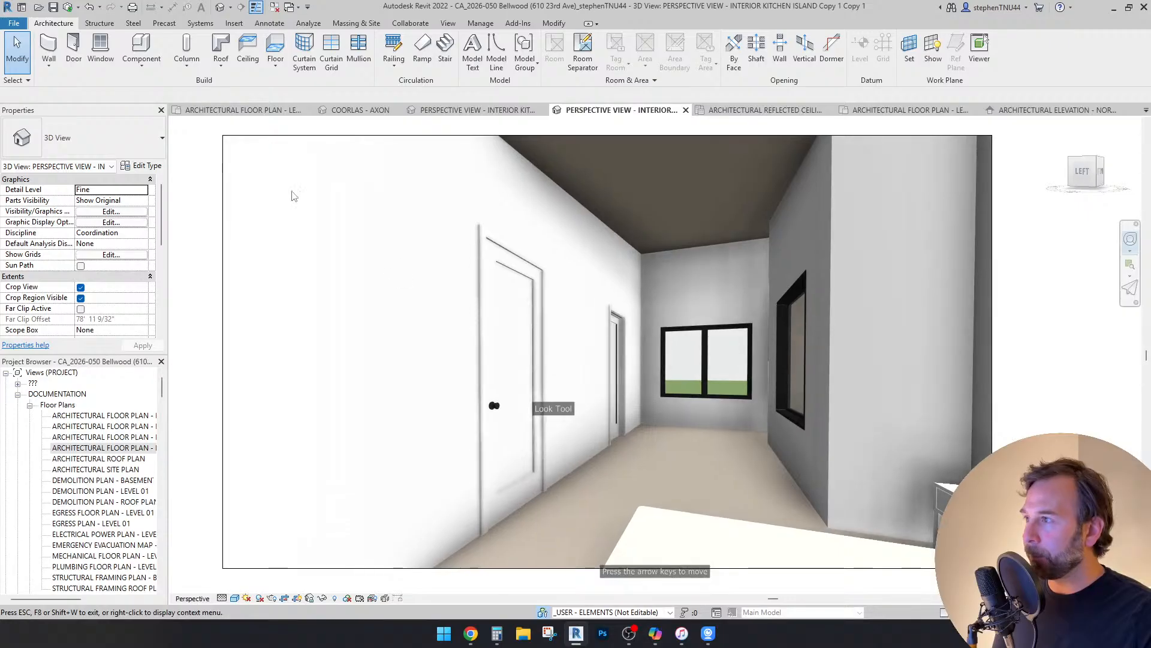
Step: Examine the large south bedroom and its ensuite on the Level 02 floor plan, including the paired east wall windows
{"action": "left_click", "coordinate": [909, 112]}
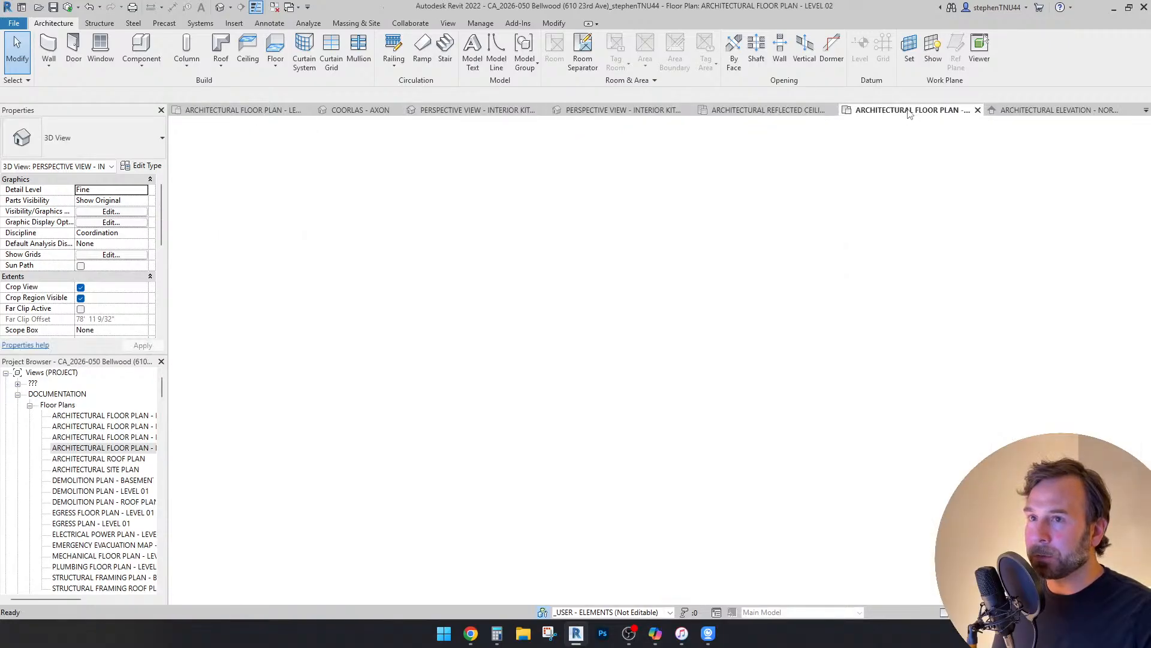
{"action": "key", "text": "Escape"}
{"action": "scroll", "coordinate": [603, 234], "scroll_direction": "down", "scroll_amount": 3}
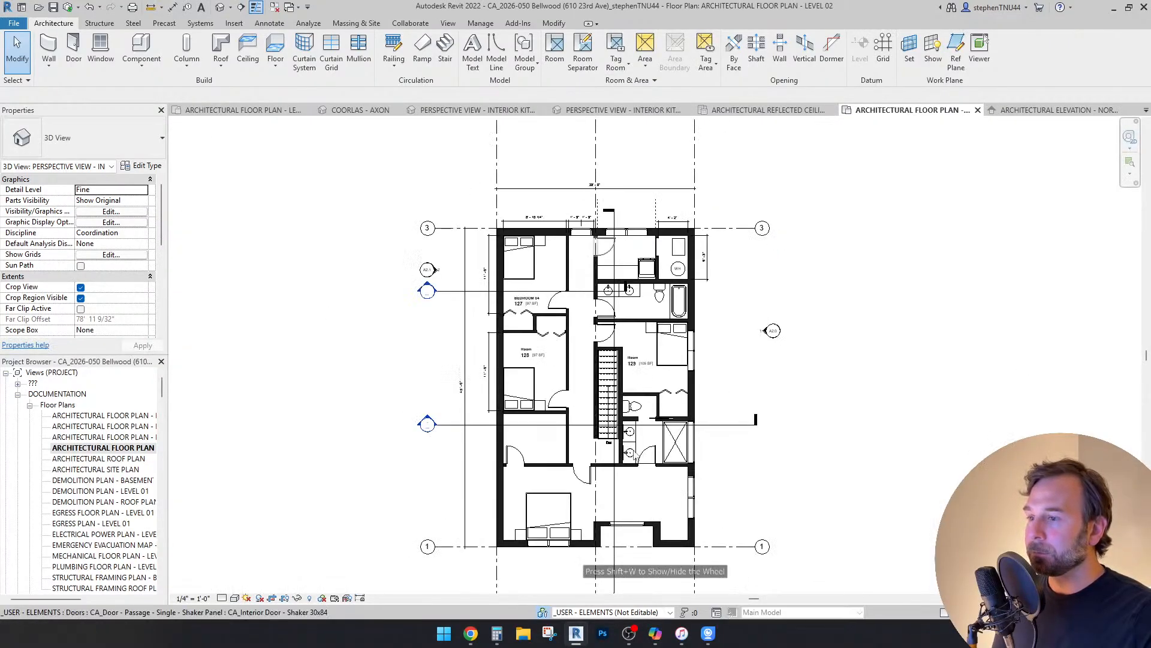
{"action": "scroll", "coordinate": [625, 520], "scroll_direction": "up", "scroll_amount": 3}
{"action": "middle_click_drag", "start_coordinate": [643, 496], "coordinate": [658, 465]}
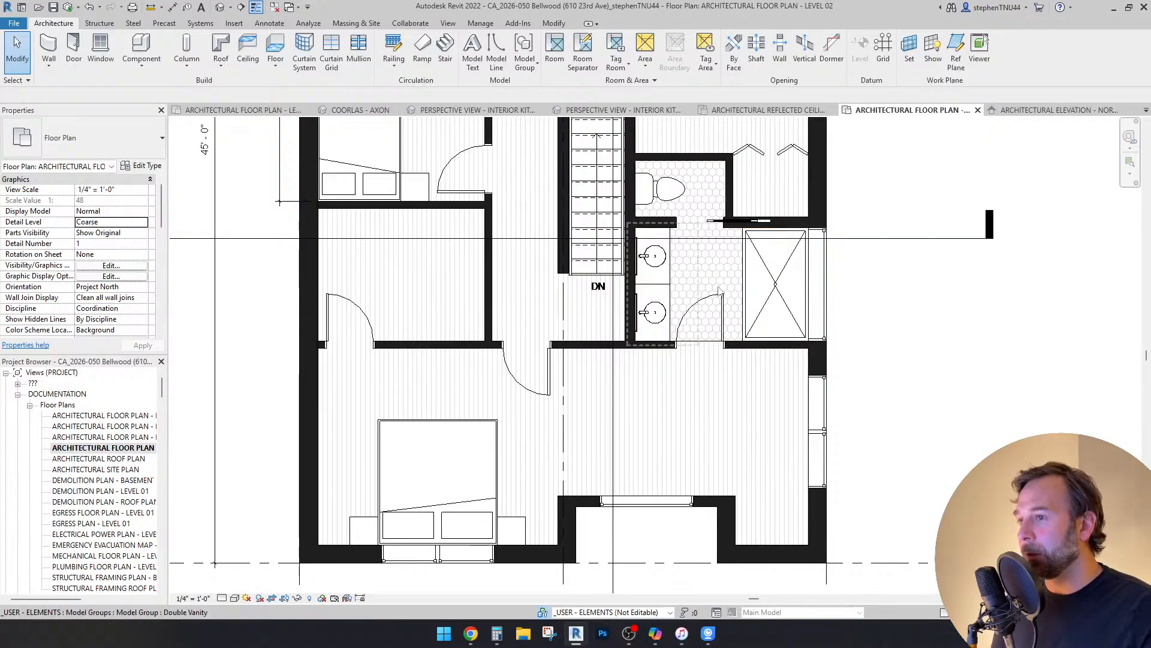
{"action": "scroll", "coordinate": [716, 297], "scroll_direction": "up", "scroll_amount": 2}
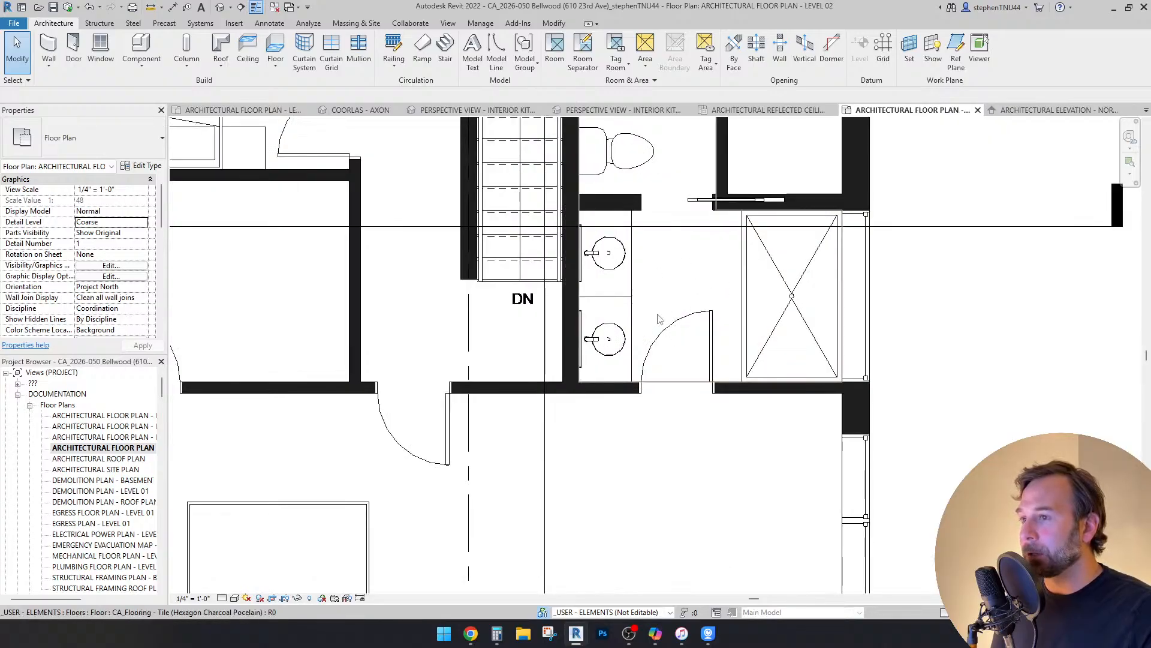
{"action": "scroll", "coordinate": [659, 319], "scroll_direction": "down", "scroll_amount": 2}
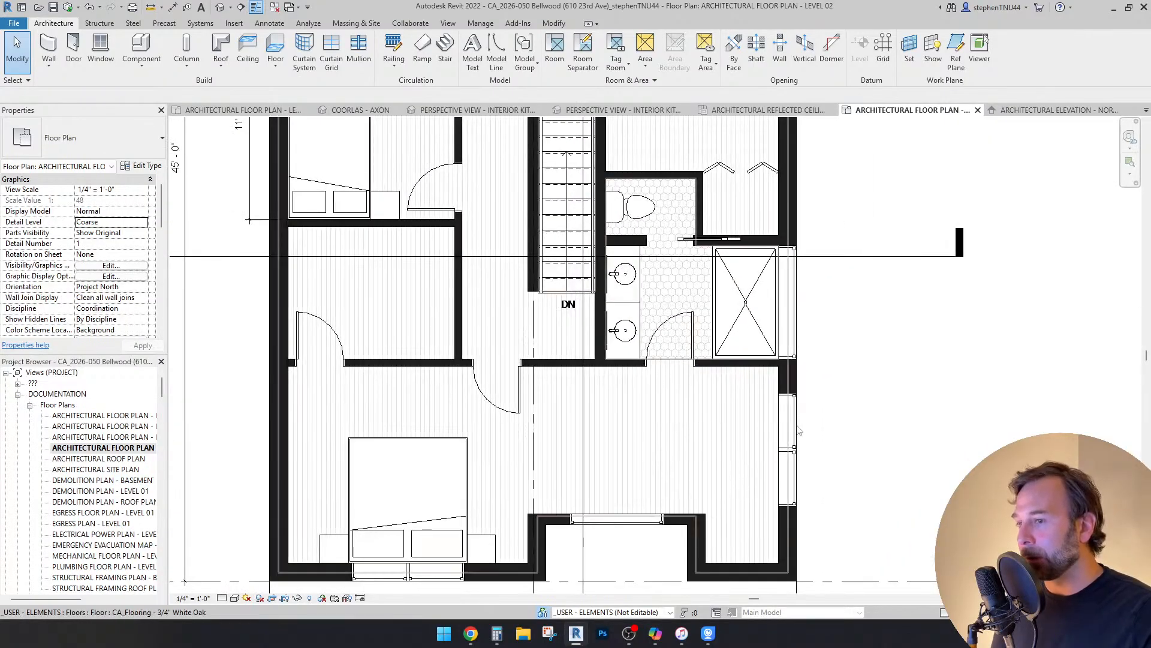
{"action": "left_click", "coordinate": [789, 476]}
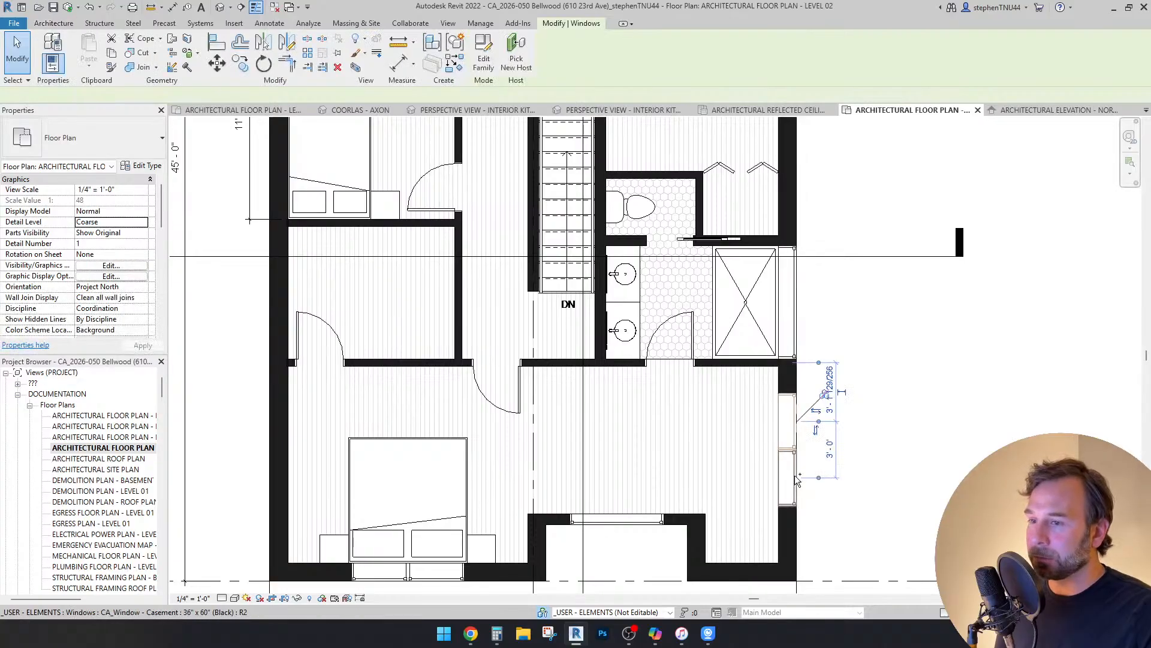
{"action": "left_click", "coordinate": [888, 436]}
{"action": "mouse_move", "coordinate": [884, 434]}
{"action": "middle_mouse_down"}
{"action": "mouse_move", "coordinate": [885, 416]}
{"action": "mouse_move", "coordinate": [879, 438]}
{"action": "middle_mouse_up"}
{"action": "scroll", "coordinate": [793, 411], "scroll_direction": "up", "scroll_amount": 2}
Step: Rehost the two 36" x 60" black casement windows from the south bedroom's east wall onto its west wall beside the bed
{"action": "left_click", "coordinate": [793, 420]}
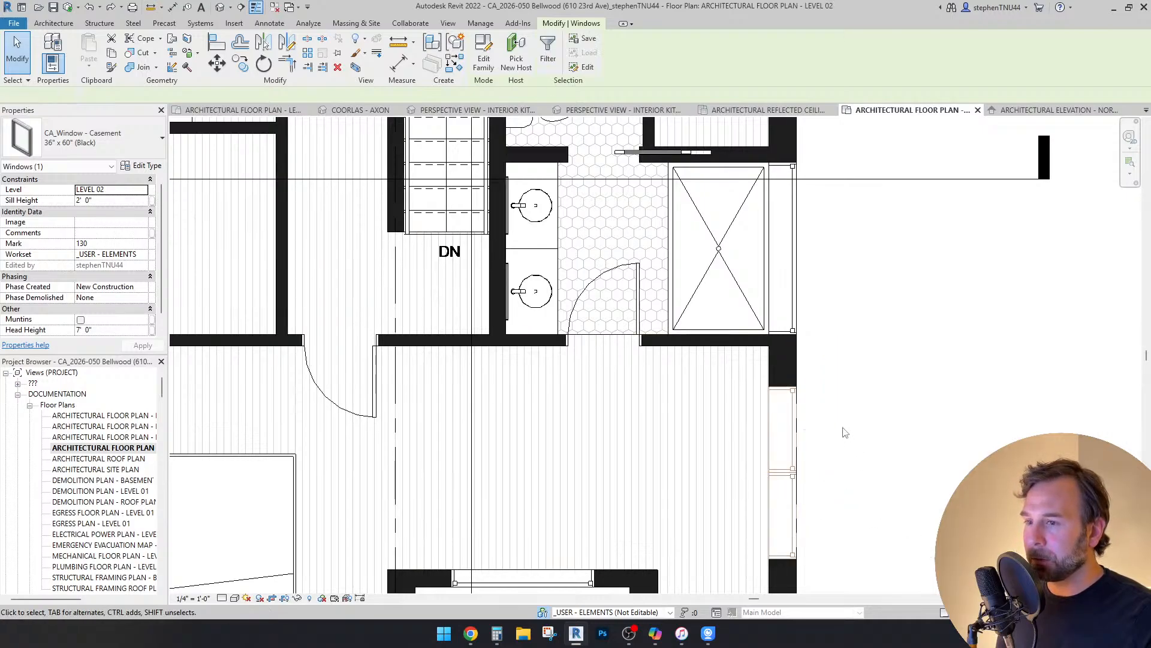
{"action": "left_click", "coordinate": [142, 135]}
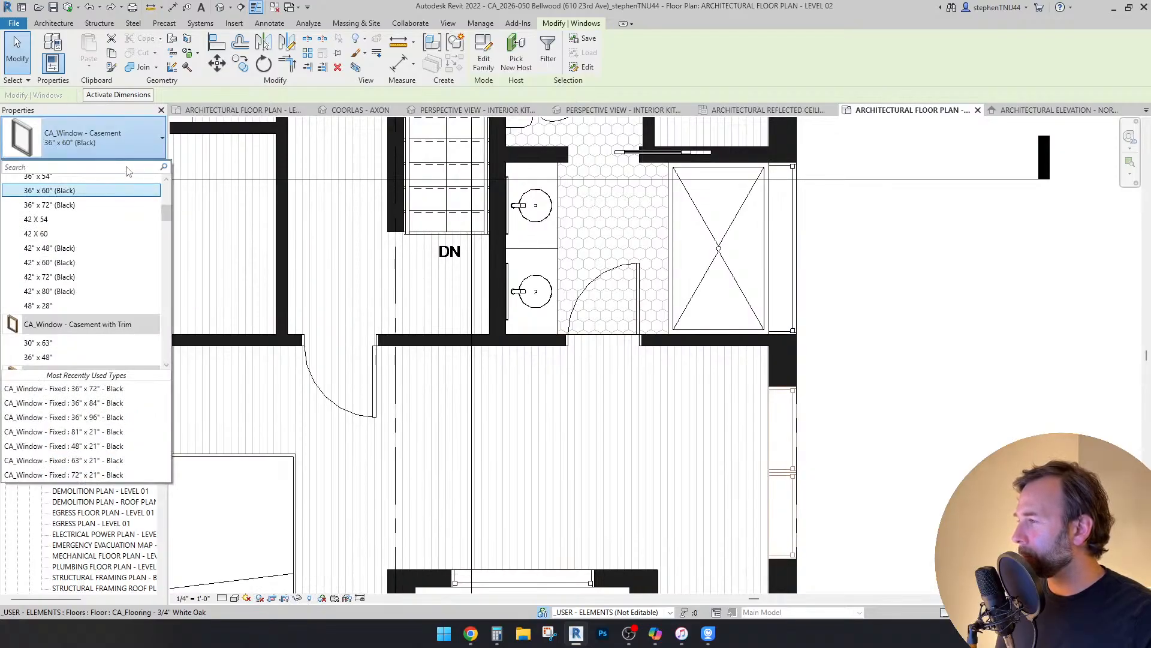
{"action": "left_click", "coordinate": [695, 65]}
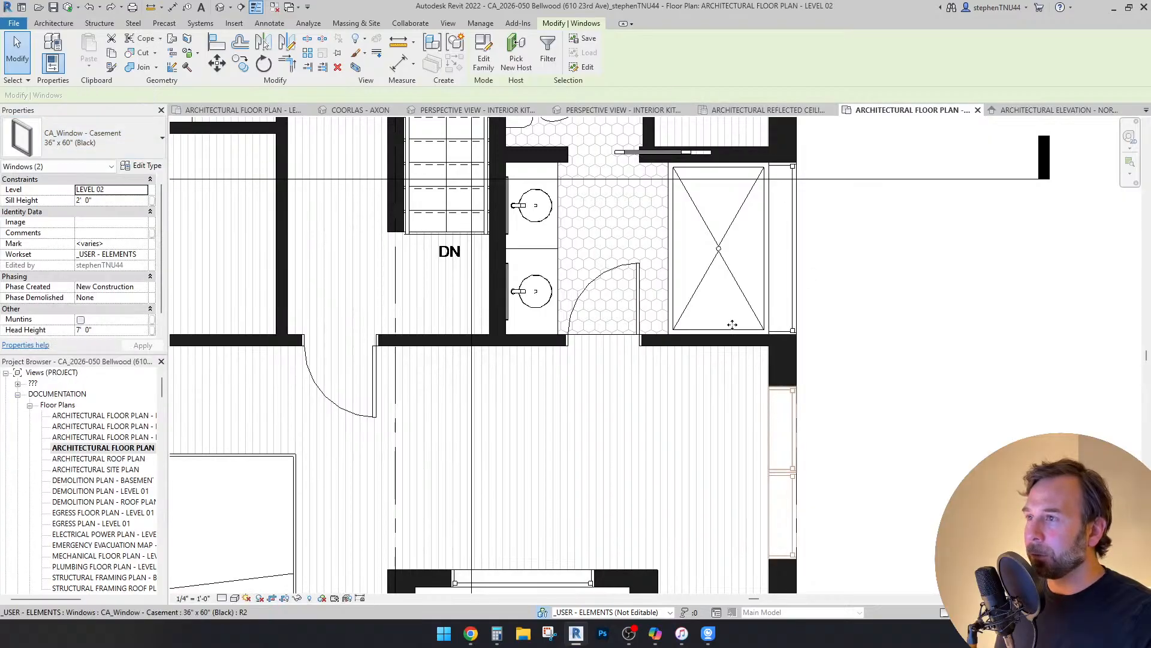
{"action": "scroll", "coordinate": [779, 427], "scroll_direction": "down", "scroll_amount": 1}
{"action": "key", "text": "Escape"}
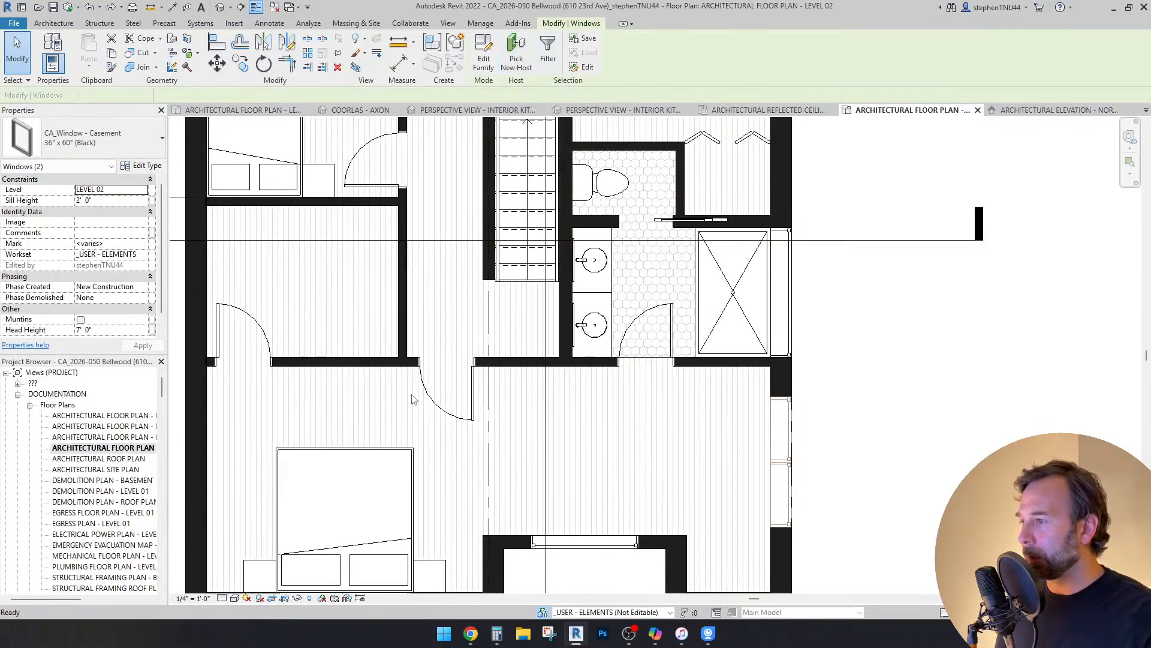
{"action": "middle_click_drag", "start_coordinate": [252, 440], "coordinate": [482, 353]}
{"action": "left_click", "coordinate": [420, 381]}
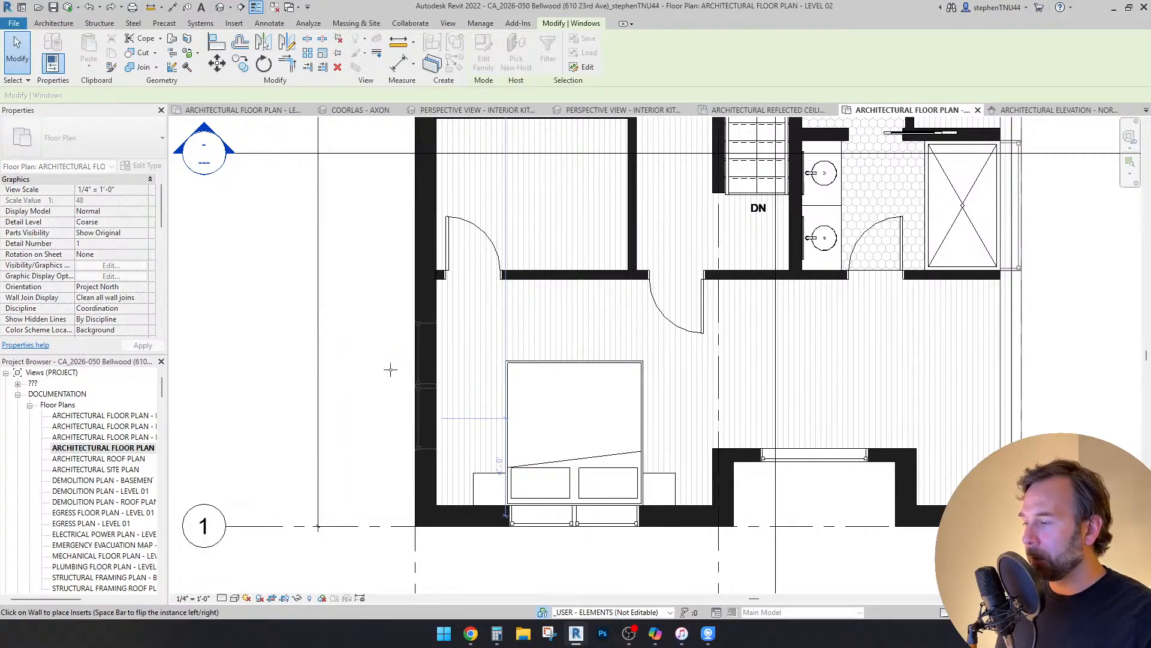
{"action": "left_click", "coordinate": [365, 337]}
{"action": "key", "text": "Escape"}
{"action": "key", "text": "Escape"}
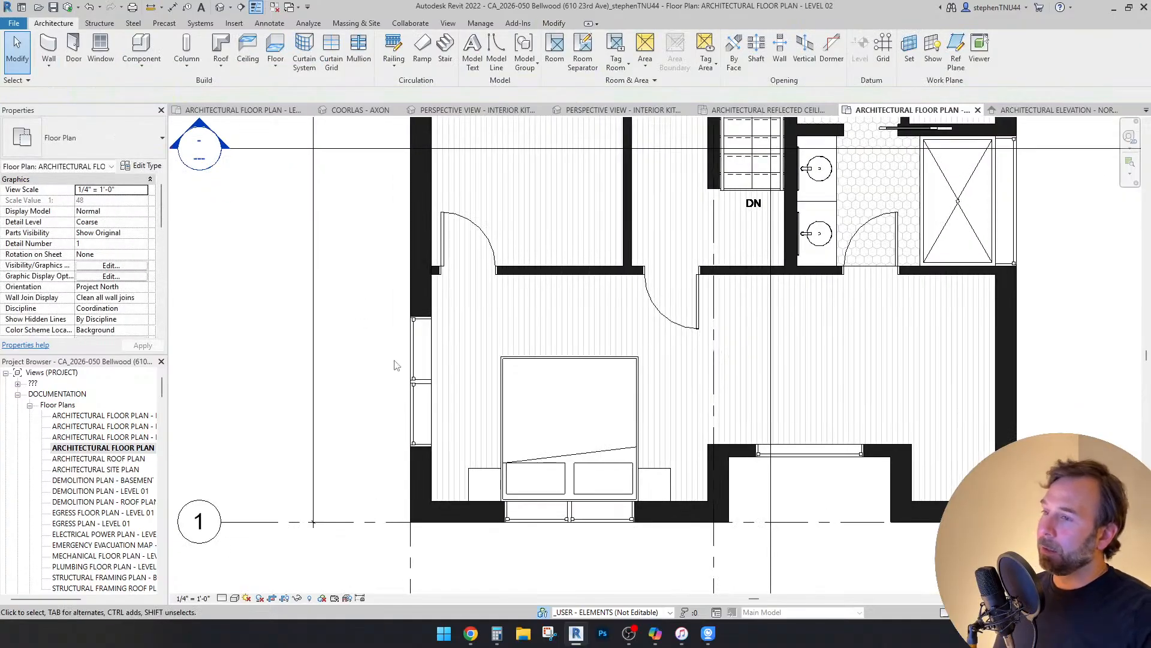
Step: Check the bedroom's paired casement windows on the west elevation, and return to the south bedroom on the Level 02 floor plan
{"action": "scroll", "coordinate": [396, 365], "scroll_direction": "down", "scroll_amount": 1}
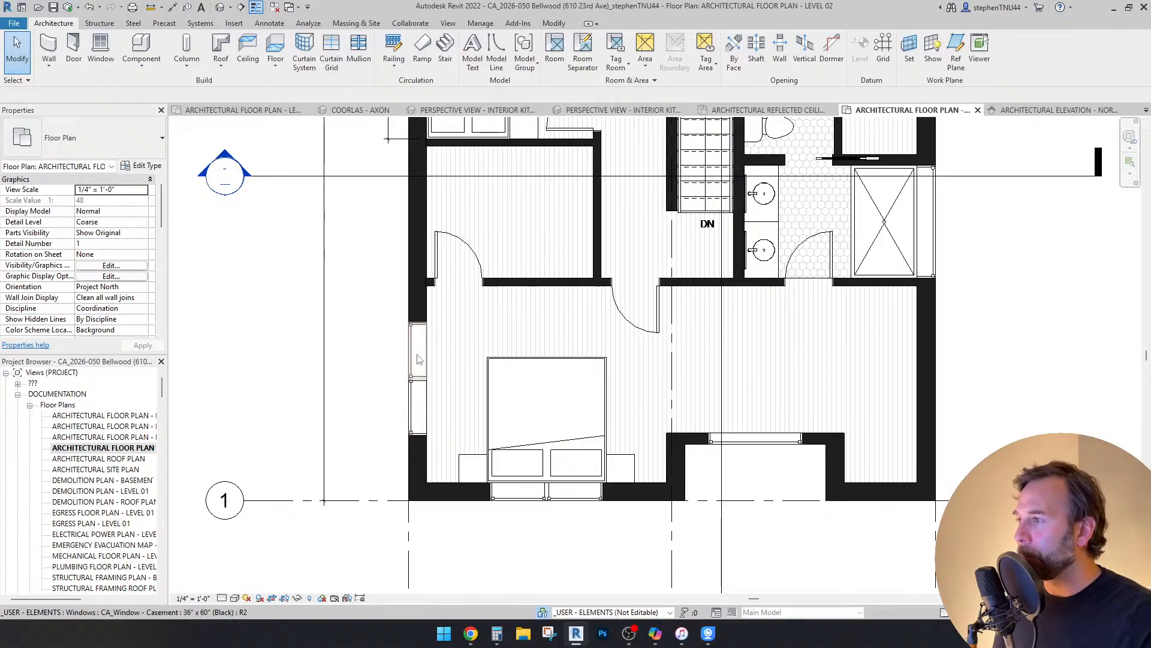
{"action": "scroll", "coordinate": [417, 405], "scroll_direction": "down", "scroll_amount": 4}
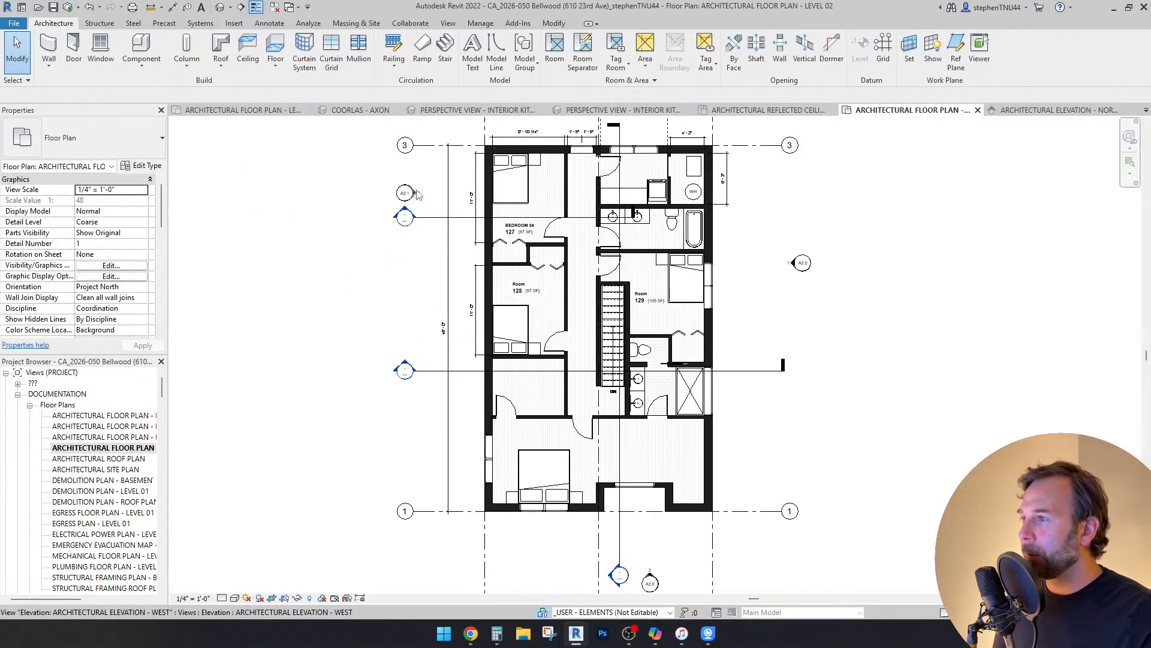
{"action": "right_click", "coordinate": [416, 191]}
{"action": "left_click", "coordinate": [510, 247]}
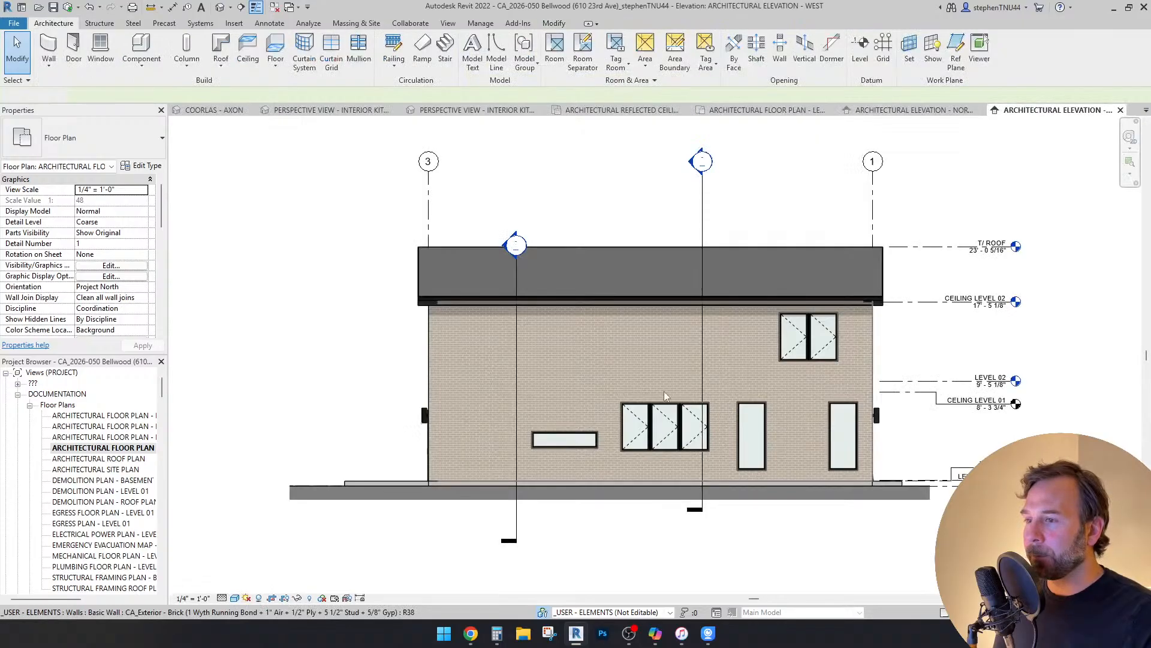
{"action": "scroll", "coordinate": [840, 360], "scroll_direction": "up", "scroll_amount": 4}
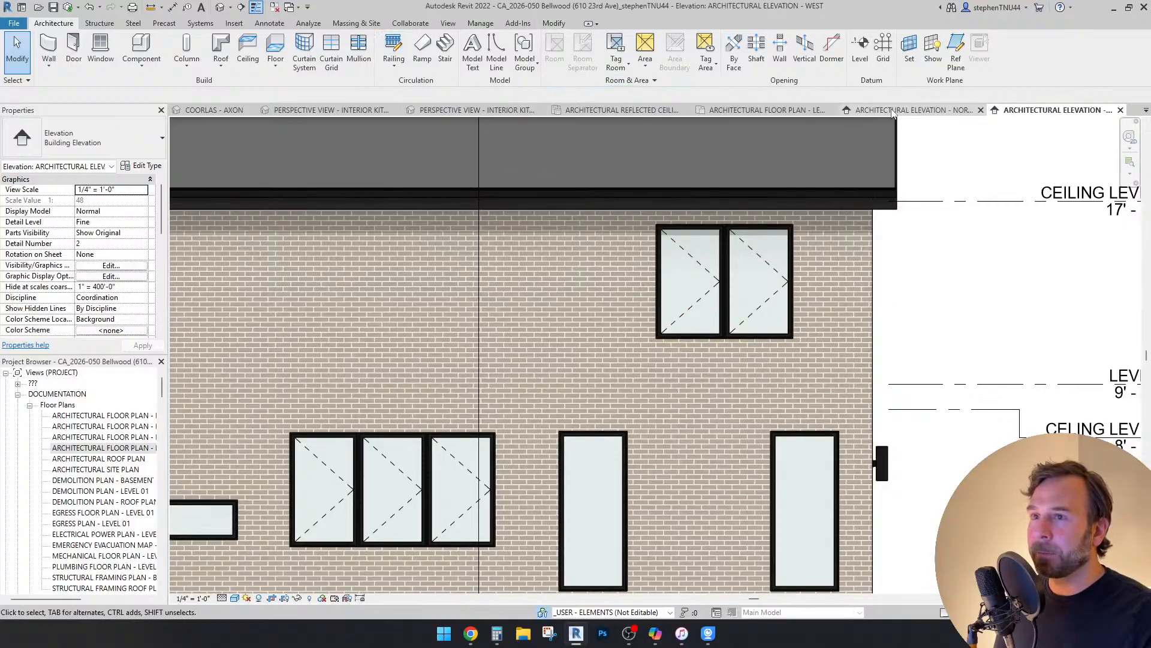
{"action": "left_click", "coordinate": [772, 114]}
{"action": "scroll", "coordinate": [494, 406], "scroll_direction": "up", "scroll_amount": 3}
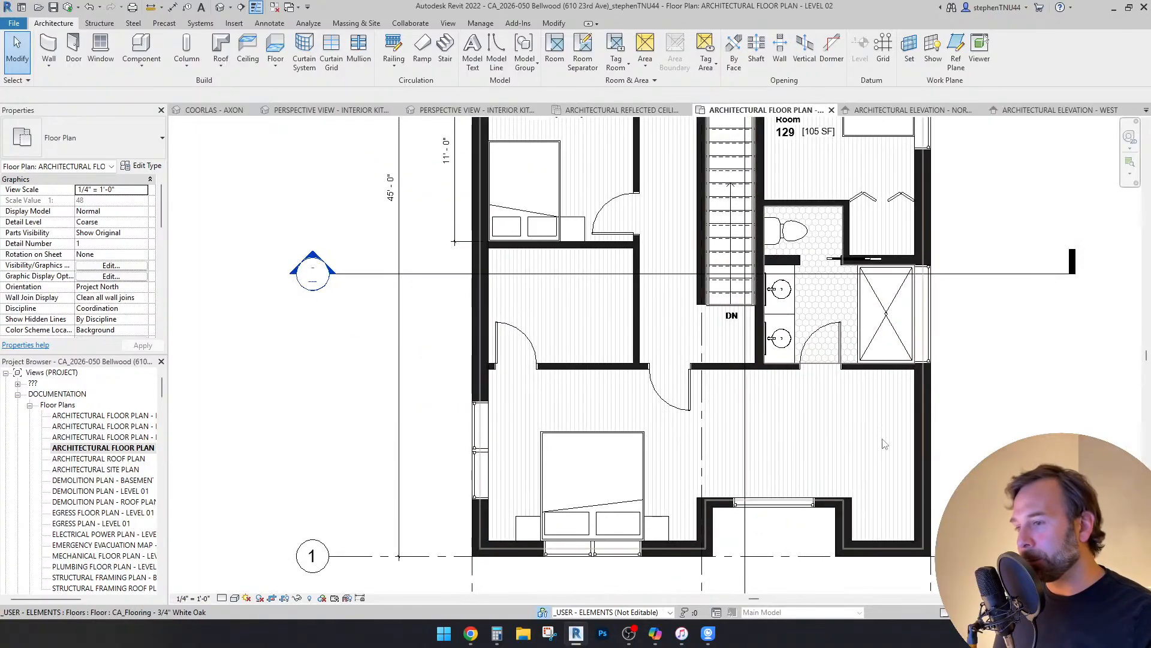
{"action": "middle_click_drag", "start_coordinate": [971, 429], "coordinate": [863, 406]}
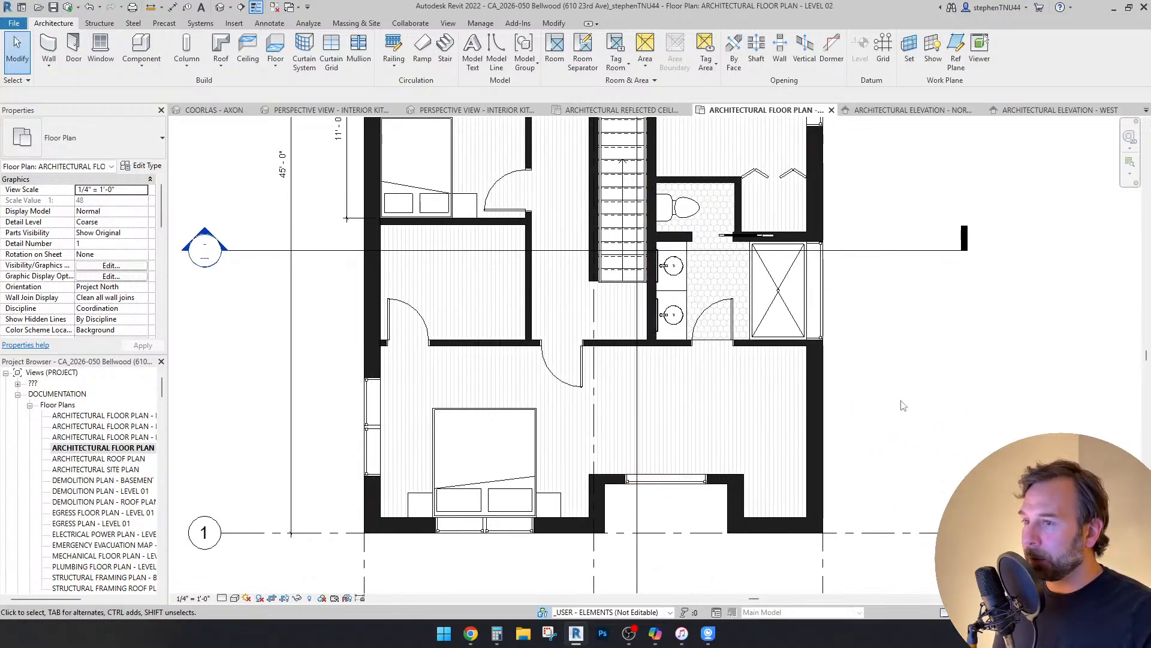
{"action": "scroll", "coordinate": [902, 406], "scroll_direction": "down", "scroll_amount": 1}
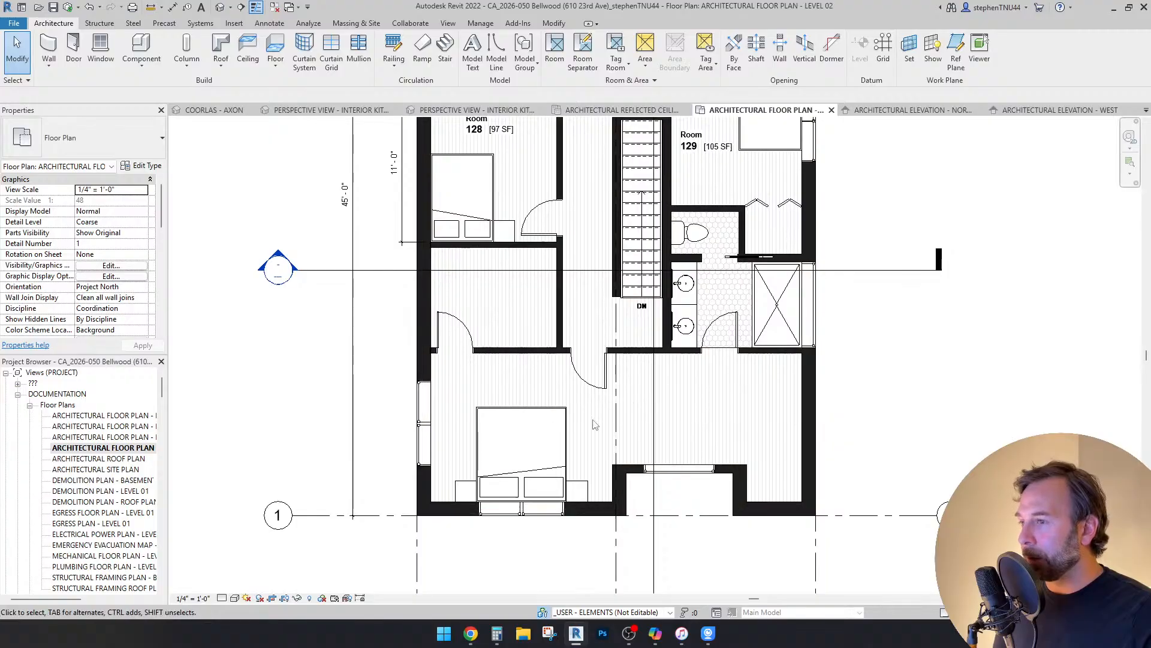
Step: Open the COORLAS - AXON 3D view and lower the top of its section box to expose the Level 02 rooms
{"action": "left_click", "coordinate": [215, 110]}
{"action": "scroll", "coordinate": [662, 371], "scroll_direction": "down", "scroll_amount": 1}
{"action": "middle_click_drag", "start_coordinate": [662, 372], "coordinate": [807, 326], "text": "shift"}
{"action": "left_click", "coordinate": [847, 224]}
{"action": "middle_click_drag", "start_coordinate": [821, 281], "coordinate": [803, 269], "text": "shift"}
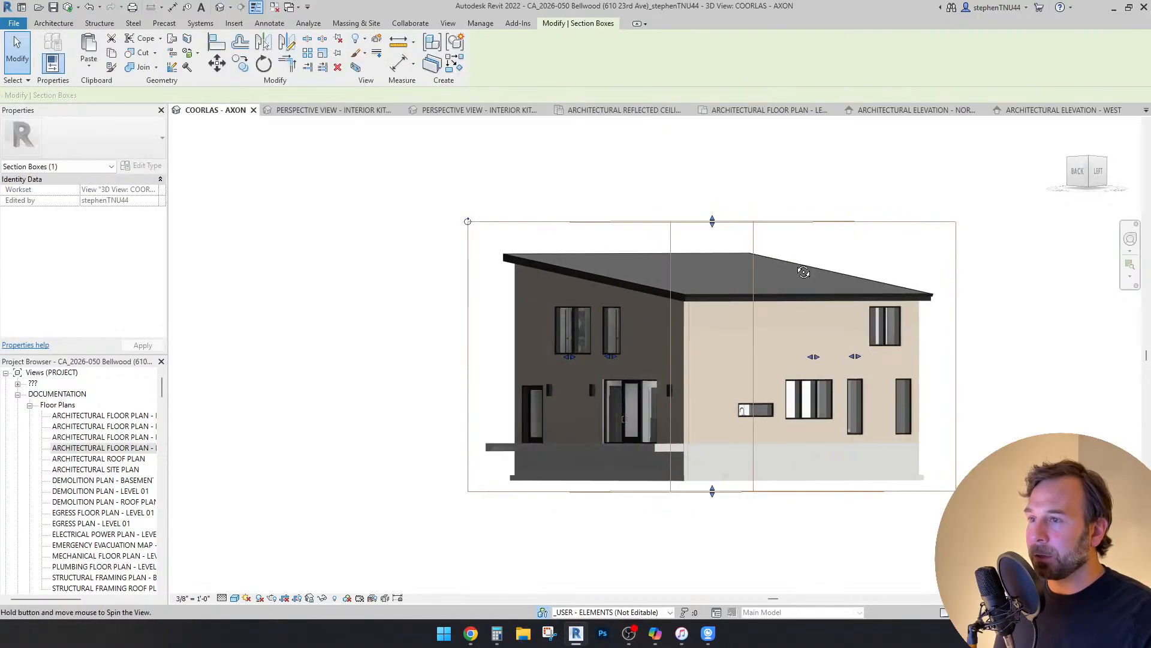
{"action": "left_click_drag", "start_coordinate": [713, 223], "coordinate": [720, 312]}
{"action": "middle_click_drag", "start_coordinate": [879, 258], "coordinate": [585, 593], "text": "shift"}
{"action": "scroll", "coordinate": [833, 443], "scroll_direction": "up", "scroll_amount": 1}
{"action": "middle_click_drag", "start_coordinate": [832, 443], "coordinate": [635, 389]}
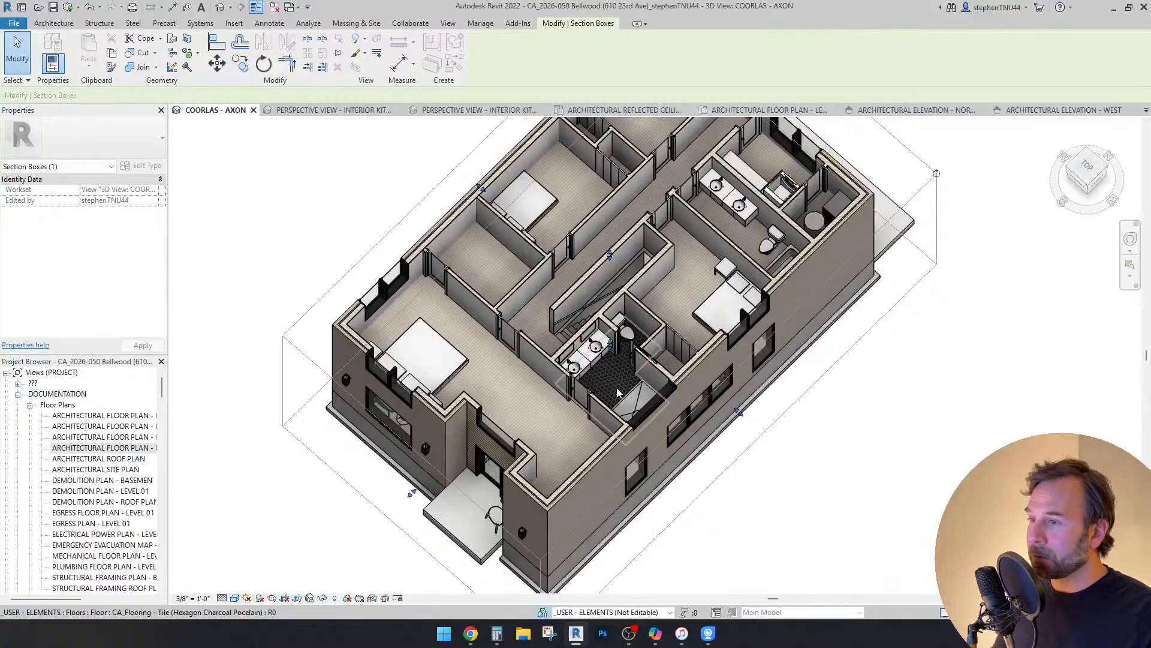
Step: Examine the south bedroom, its ensuite and the stair hall from several angles in the sectioned 3D view
{"action": "scroll", "coordinate": [618, 393], "scroll_direction": "up", "scroll_amount": 3}
{"action": "middle_click_drag", "start_coordinate": [573, 346], "coordinate": [491, 392], "text": "shift"}
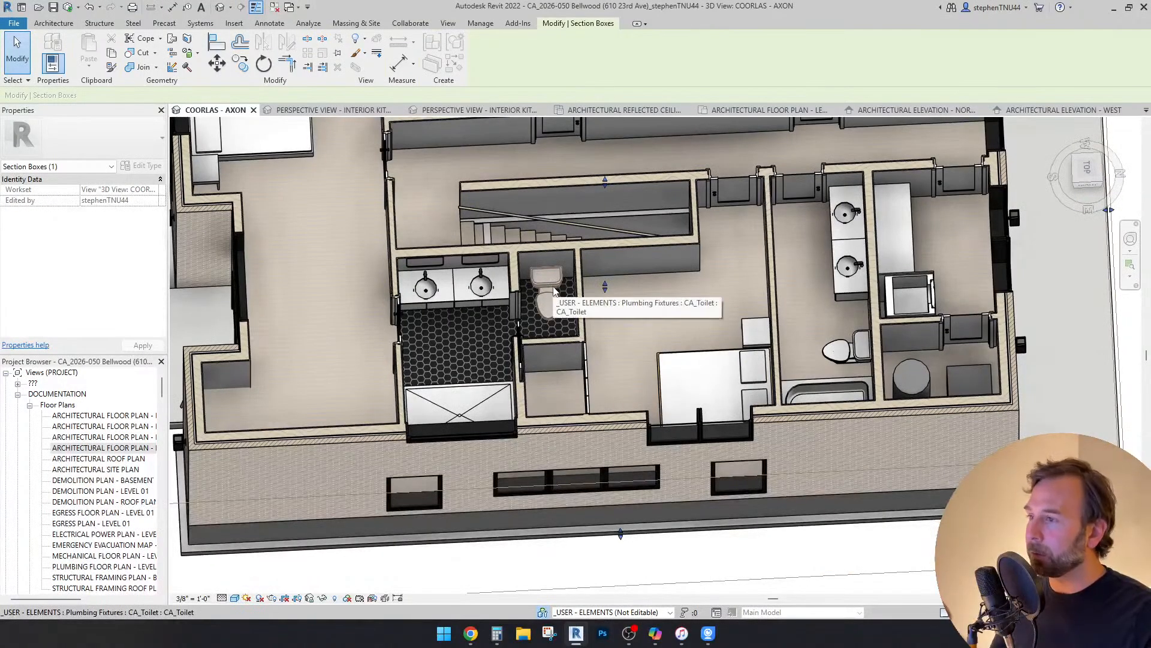
{"action": "mouse_move", "coordinate": [554, 291]}
{"action": "middle_mouse_down", "text": "shift"}
{"action": "mouse_move", "coordinate": [557, 459]}
{"action": "mouse_move", "coordinate": [565, 303]}
{"action": "mouse_move", "coordinate": [645, 314]}
{"action": "middle_mouse_up", "text": "shift"}
{"action": "key", "text": "Caps_Lock"}
{"action": "middle_click_drag", "start_coordinate": [584, 353], "coordinate": [581, 331], "text": "shift"}
{"action": "middle_click_drag", "start_coordinate": [501, 253], "coordinate": [754, 423], "text": "shift"}
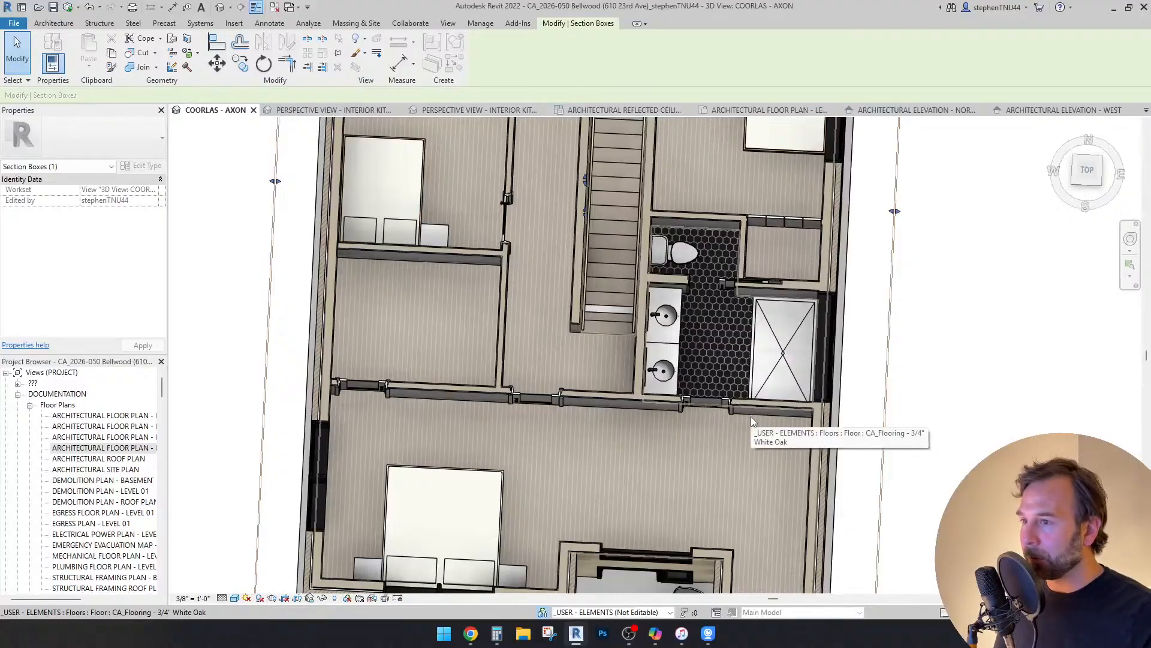
{"action": "middle_click_drag", "start_coordinate": [714, 458], "coordinate": [722, 361], "text": "shift"}
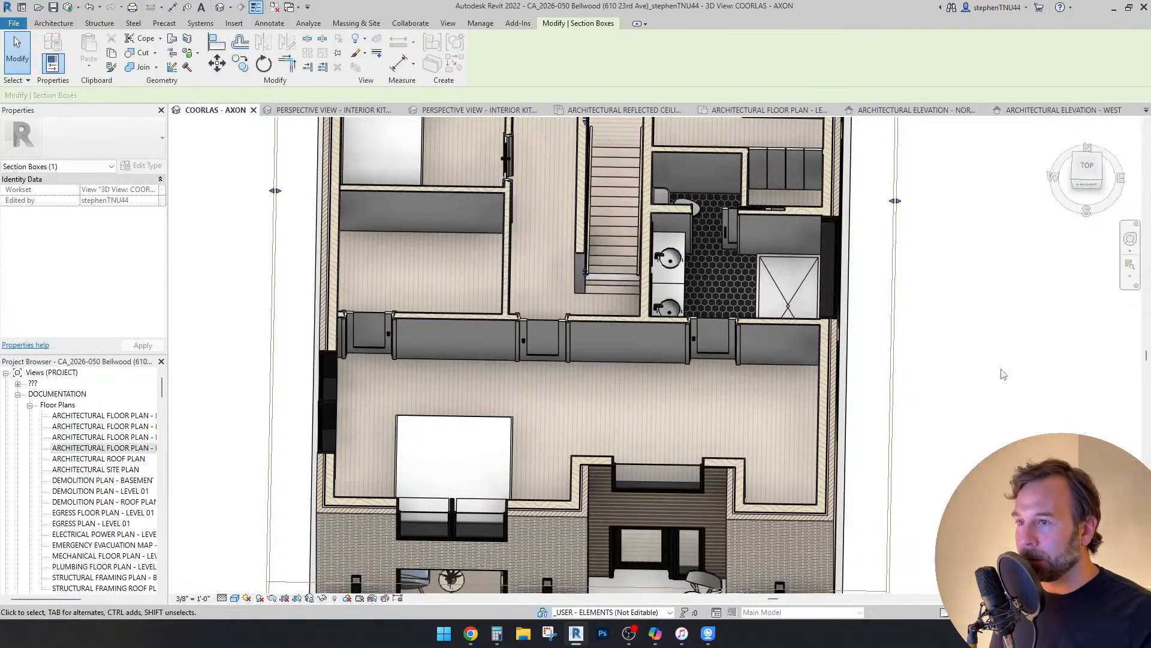
{"action": "mouse_move", "coordinate": [985, 381]}
{"action": "middle_mouse_down", "text": "shift"}
{"action": "mouse_move", "coordinate": [1038, 378]}
{"action": "mouse_move", "coordinate": [1083, 401]}
{"action": "middle_mouse_up", "text": "shift"}
{"action": "middle_click_drag", "start_coordinate": [915, 367], "coordinate": [746, 379]}
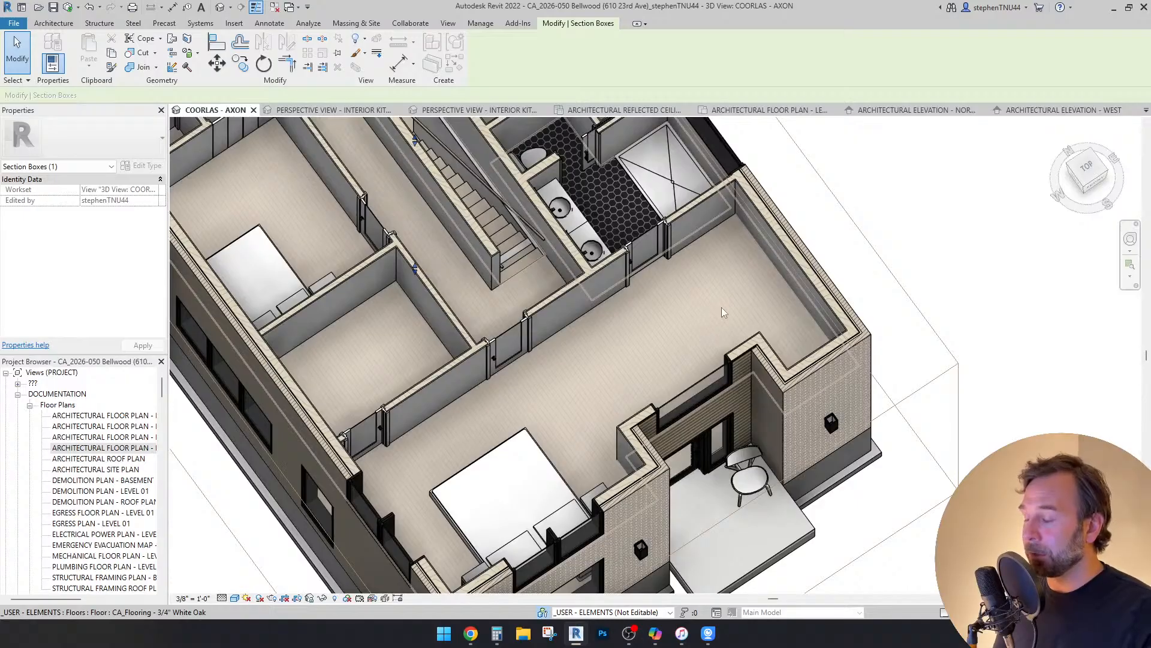
{"action": "key", "text": "Escape"}
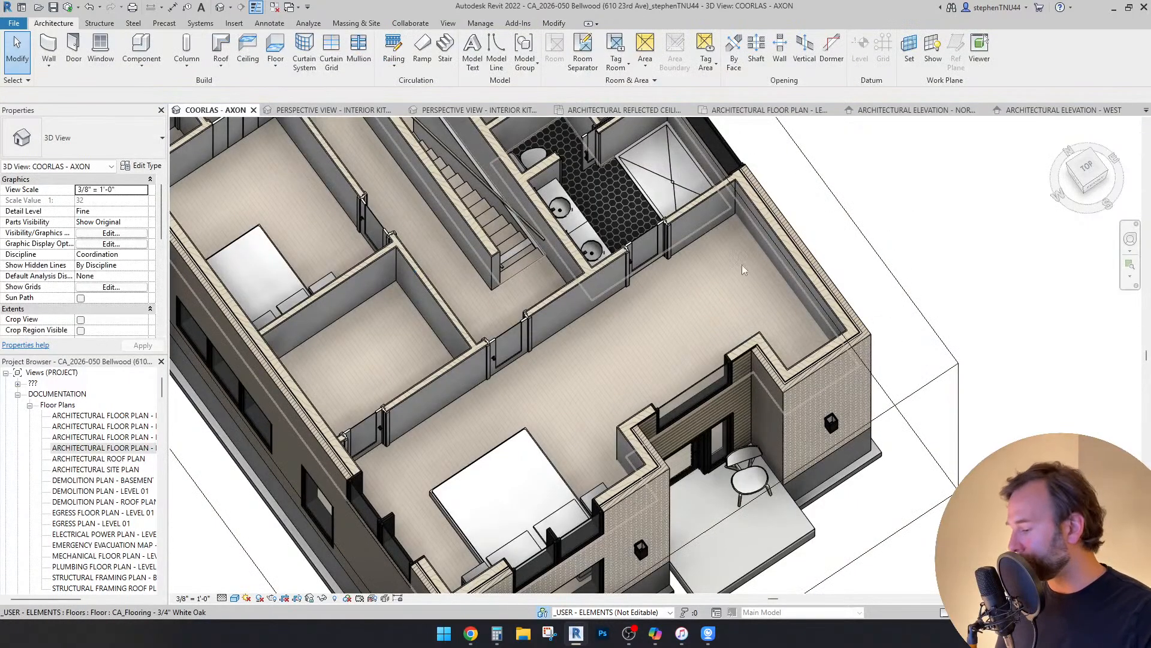
Step: Examine how the south bedroom relates to the neighbouring rooms, the recessed front entry and the brick south facade
{"action": "scroll", "coordinate": [624, 322], "scroll_direction": "down", "scroll_amount": 5}
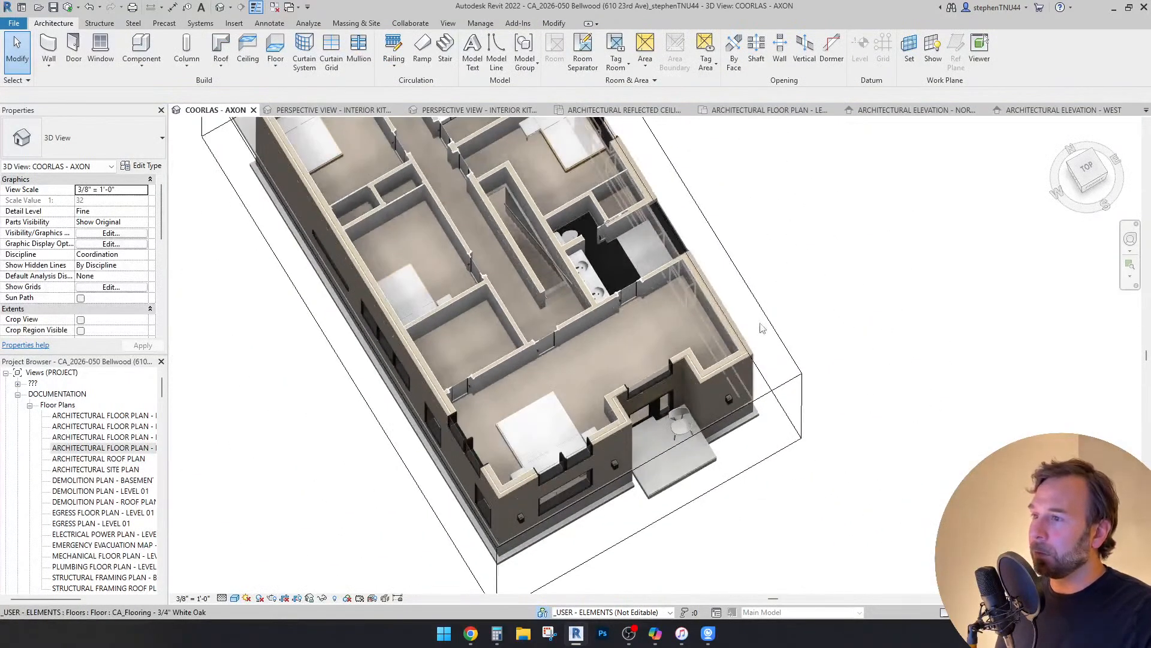
{"action": "scroll", "coordinate": [666, 378], "scroll_direction": "up", "scroll_amount": 2}
{"action": "middle_click_drag", "start_coordinate": [670, 388], "coordinate": [703, 387], "text": "shift"}
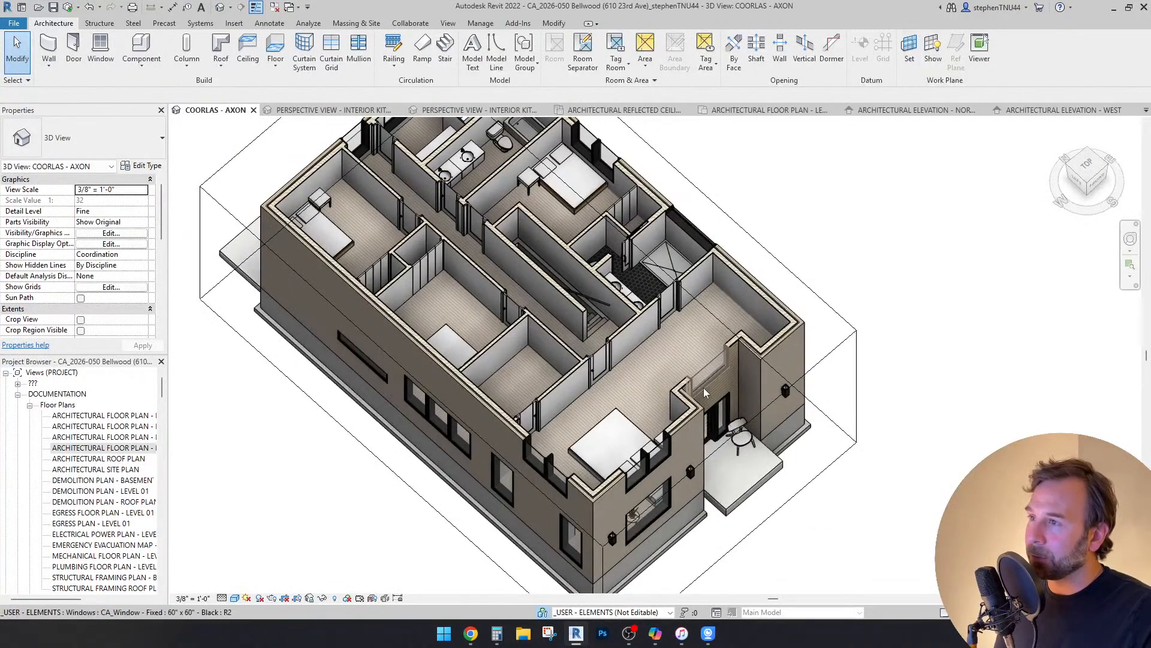
{"action": "middle_click_drag", "start_coordinate": [707, 432], "coordinate": [580, 451], "text": "shift"}
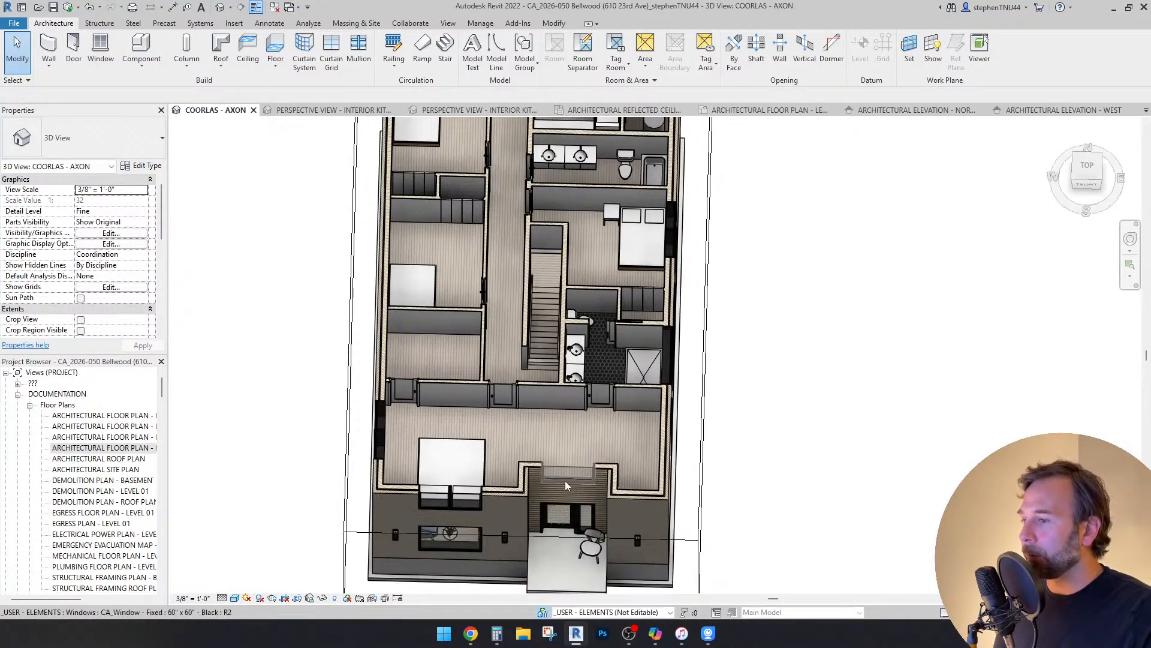
{"action": "mouse_move", "coordinate": [574, 505]}
{"action": "middle_mouse_down", "text": "shift"}
{"action": "mouse_move", "coordinate": [570, 528]}
{"action": "mouse_move", "coordinate": [585, 489]}
{"action": "mouse_move", "coordinate": [588, 501]}
{"action": "middle_mouse_up", "text": "shift"}
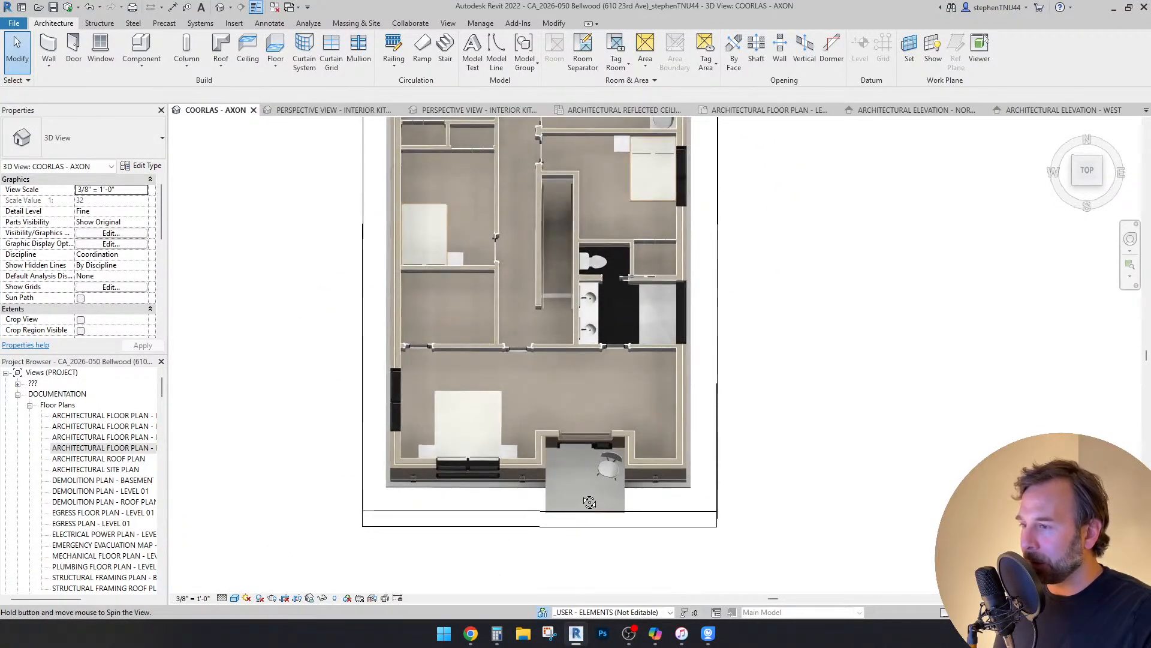
{"action": "scroll", "coordinate": [560, 451], "scroll_direction": "up", "scroll_amount": 1}
{"action": "scroll", "coordinate": [560, 450], "scroll_direction": "up", "scroll_amount": 1}
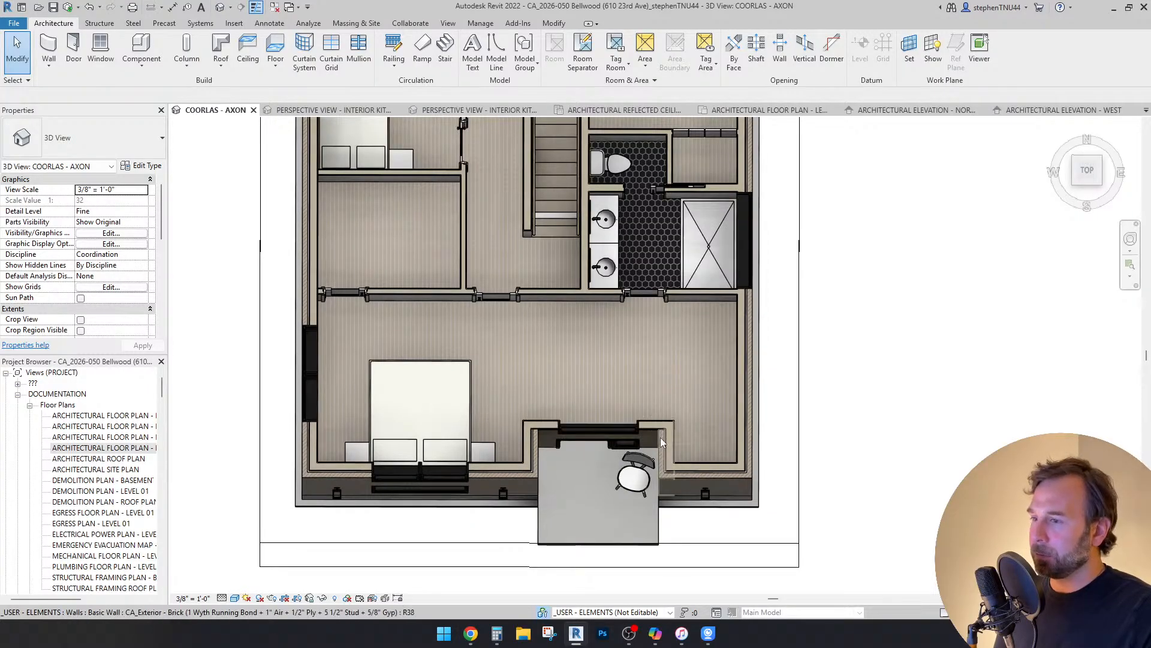
{"action": "middle_click_drag", "start_coordinate": [664, 477], "coordinate": [586, 218], "text": "shift"}
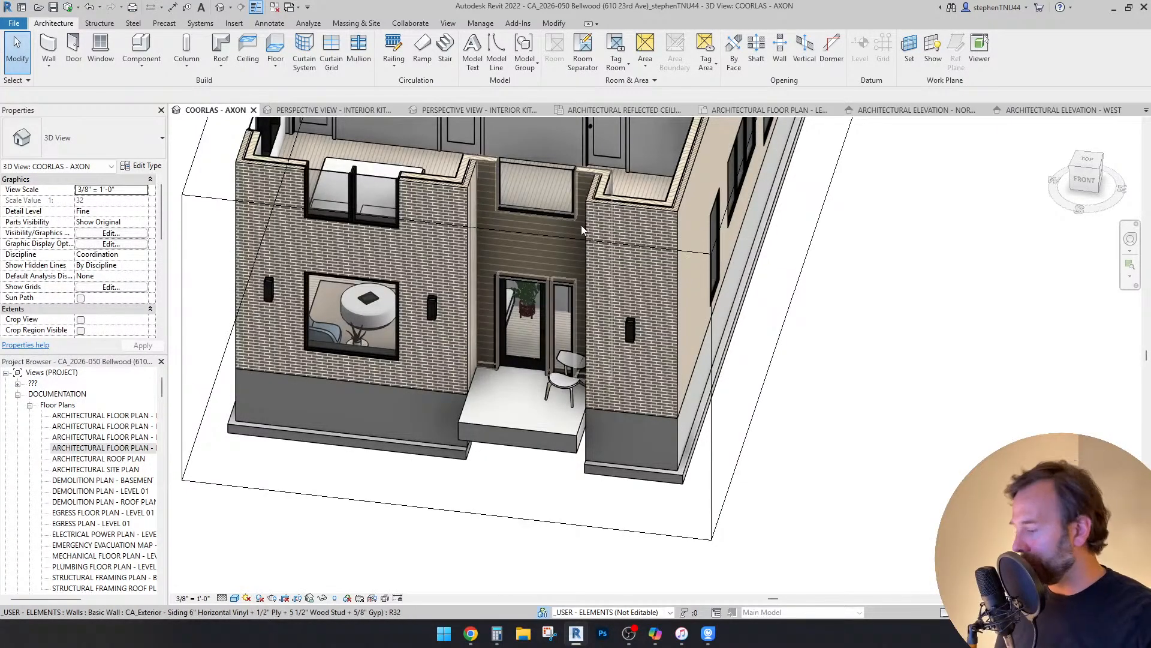
{"action": "middle_click_drag", "start_coordinate": [581, 225], "coordinate": [573, 459], "text": "shift"}
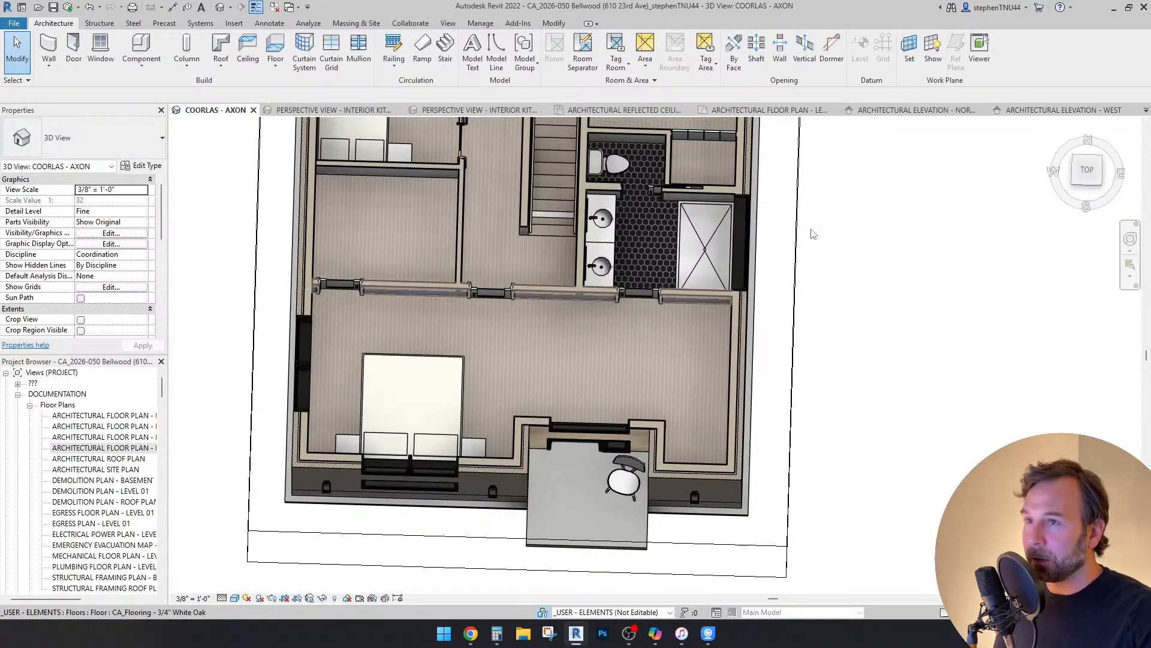
Step: On the Level 02 floor plan, copy the interior wood stud wall beside the stairs to the open area south of the building
{"action": "left_click", "coordinate": [768, 111]}
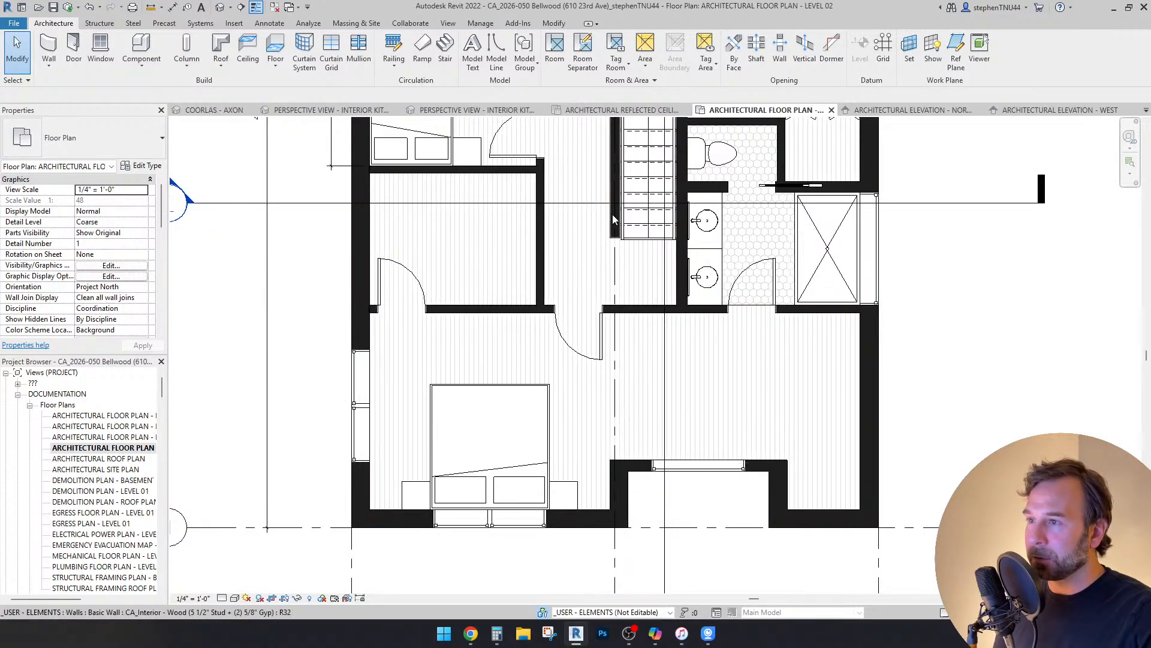
{"action": "left_click", "coordinate": [613, 214]}
{"action": "middle_click_drag", "start_coordinate": [652, 303], "coordinate": [652, 425]}
{"action": "scroll", "coordinate": [652, 424], "scroll_direction": "down", "scroll_amount": 4}
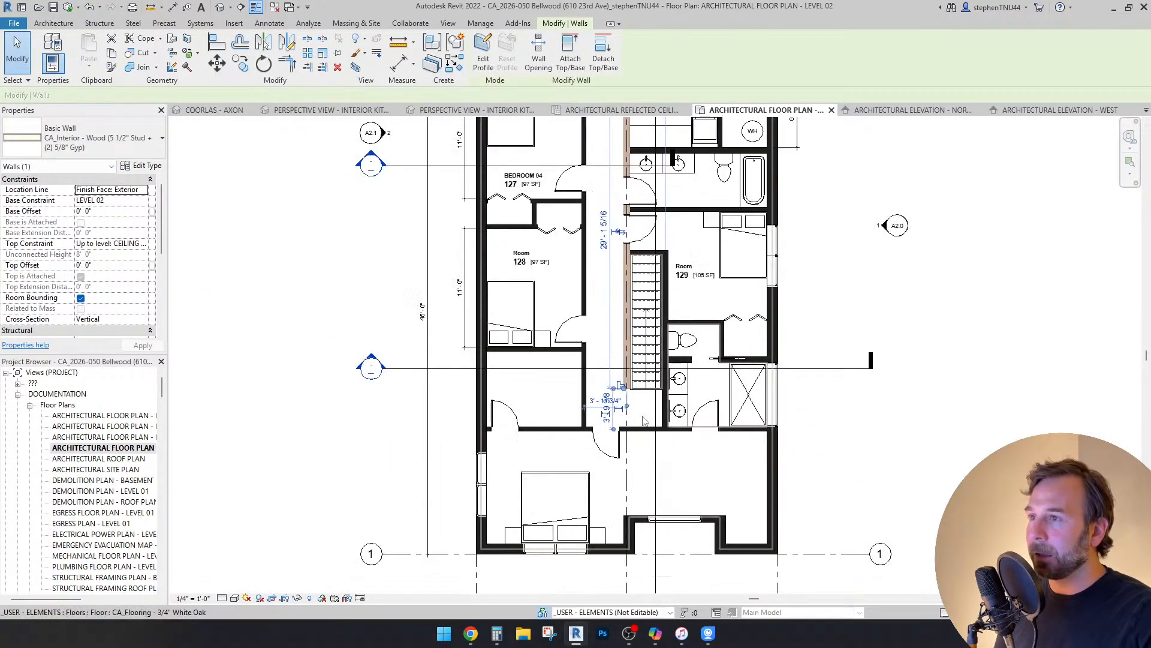
{"action": "scroll", "coordinate": [646, 421], "scroll_direction": "up", "scroll_amount": 1}
{"action": "scroll", "coordinate": [644, 420], "scroll_direction": "down", "scroll_amount": 1}
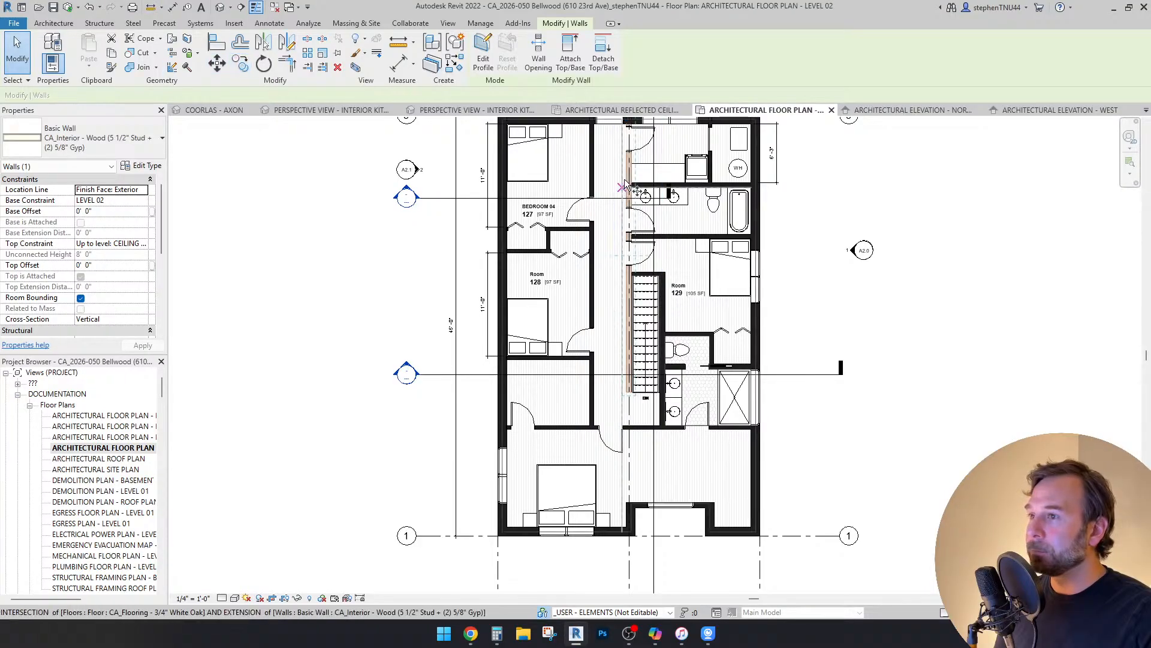
{"action": "left_click", "coordinate": [240, 64]}
{"action": "left_click", "coordinate": [629, 173]}
{"action": "scroll", "coordinate": [629, 174], "scroll_direction": "down", "scroll_amount": 2}
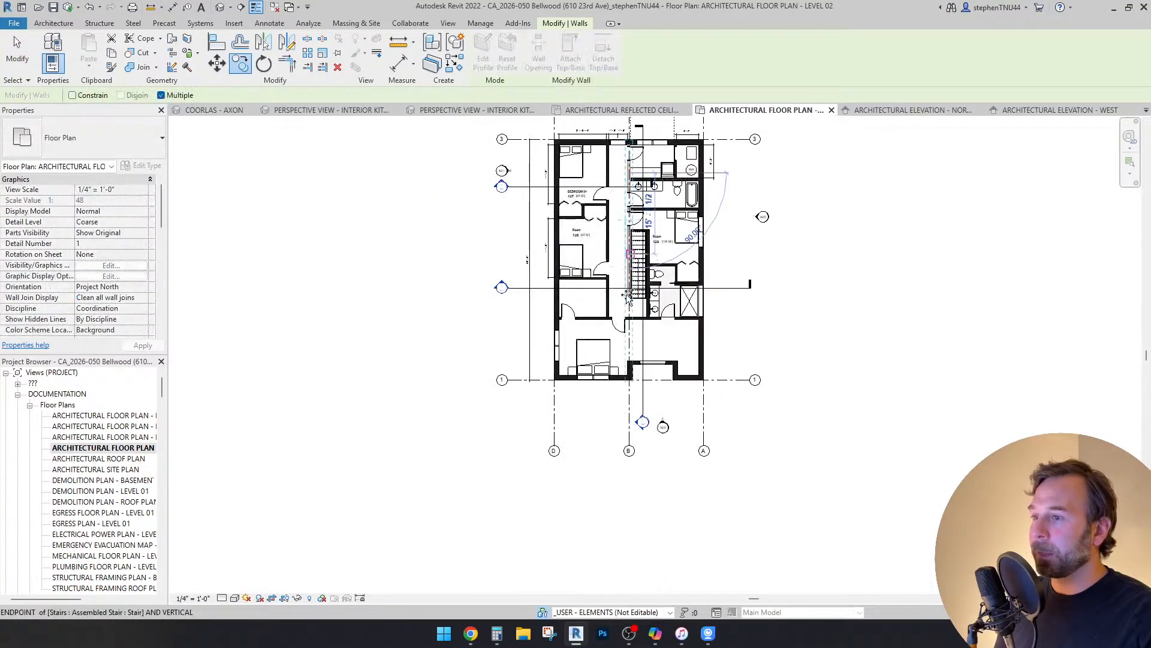
{"action": "left_click", "coordinate": [625, 422]}
{"action": "key", "text": "Escape"}
{"action": "key", "text": "Escape"}
Step: Delete the interior shaker doors from the copied wall south of the building
{"action": "scroll", "coordinate": [631, 402], "scroll_direction": "up", "scroll_amount": 2}
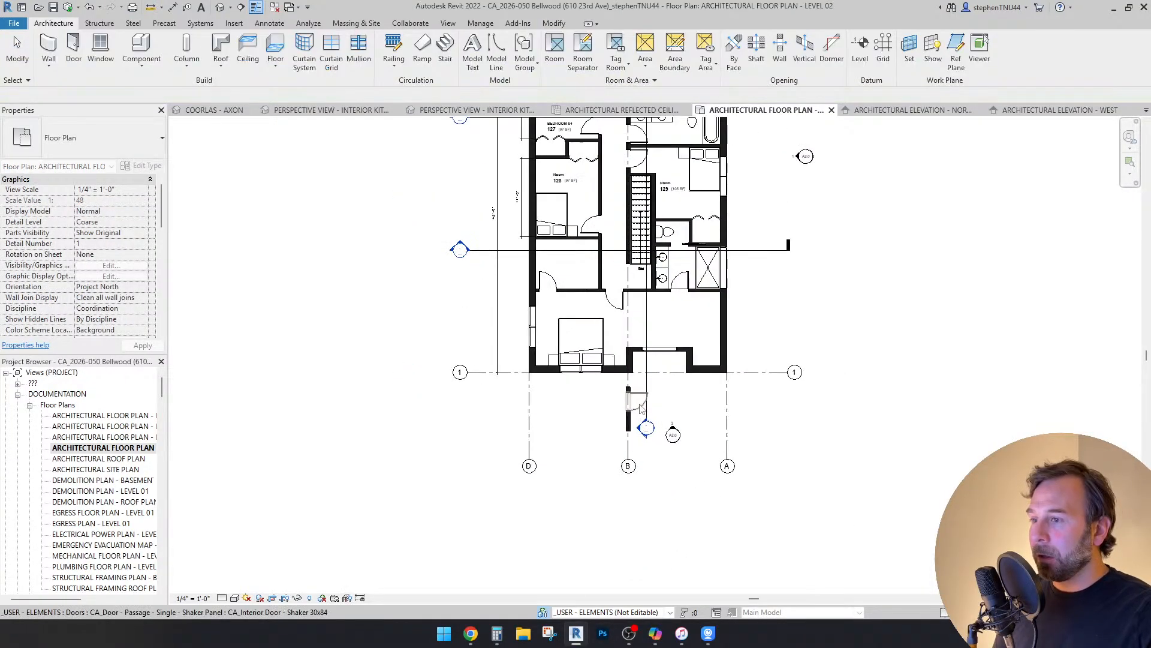
{"action": "left_click", "coordinate": [640, 404]}
{"action": "key", "text": "Delete"}
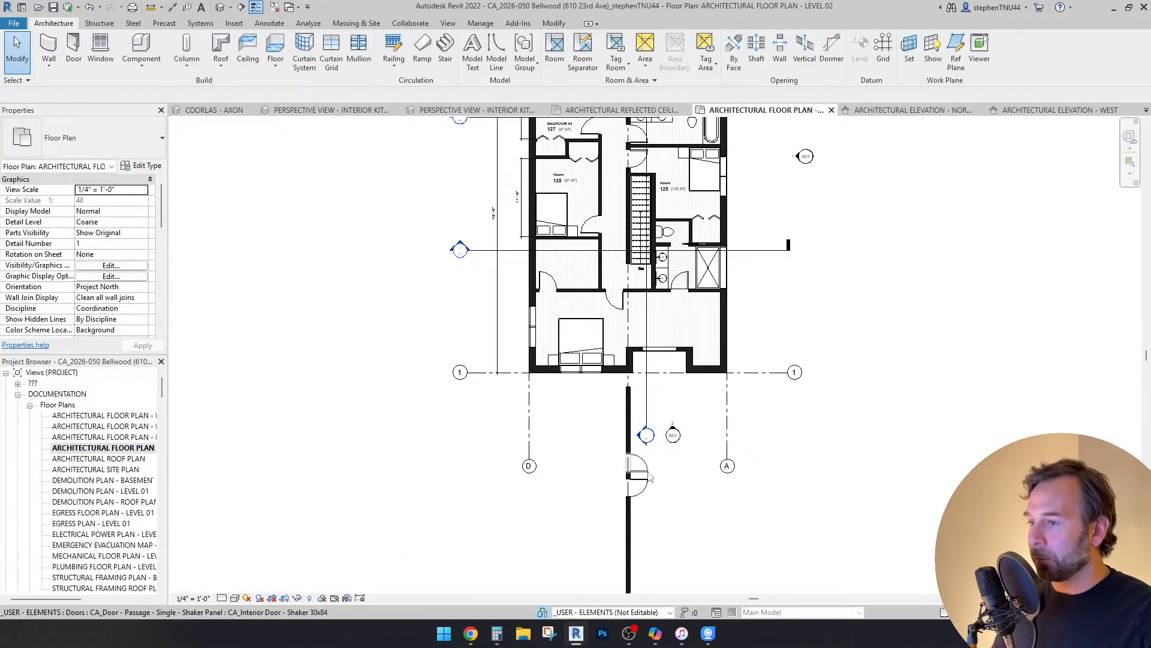
{"action": "left_click", "coordinate": [649, 477]}
{"action": "key", "text": "Delete"}
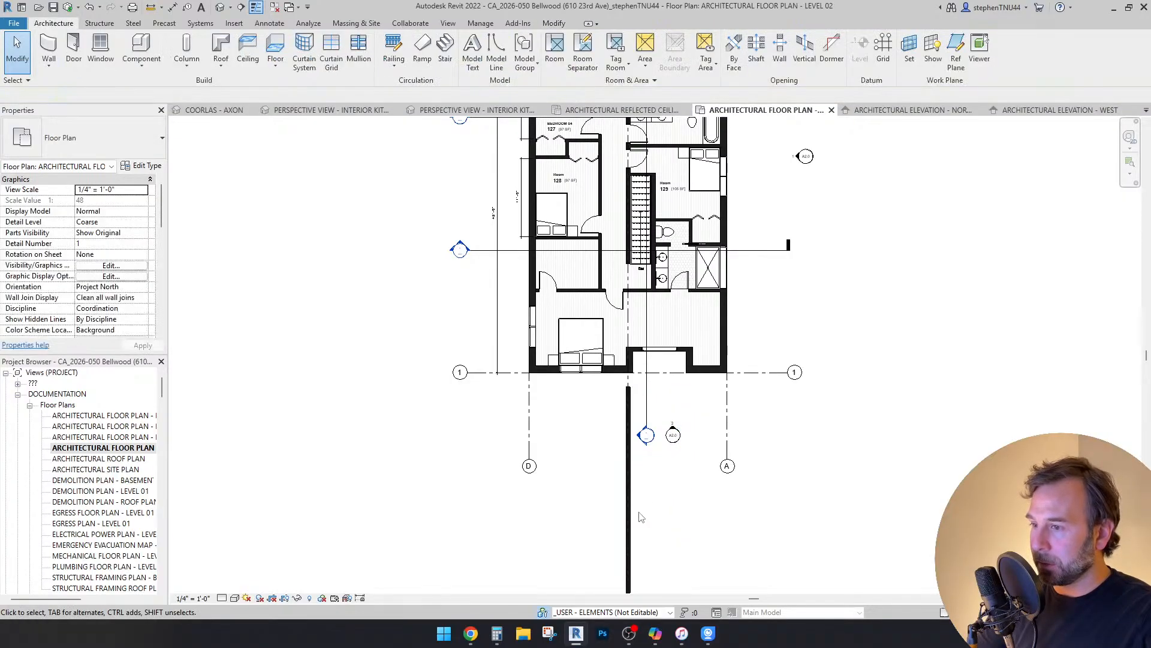
Step: Shorten the copied interior wall to 7' - 0" by pulling in its south end
{"action": "middle_click_drag", "start_coordinate": [640, 517], "coordinate": [638, 421]}
{"action": "left_click", "coordinate": [630, 447]}
{"action": "left_click_drag", "start_coordinate": [627, 498], "coordinate": [627, 340]}
{"action": "scroll", "coordinate": [638, 258], "scroll_direction": "up", "scroll_amount": 1}
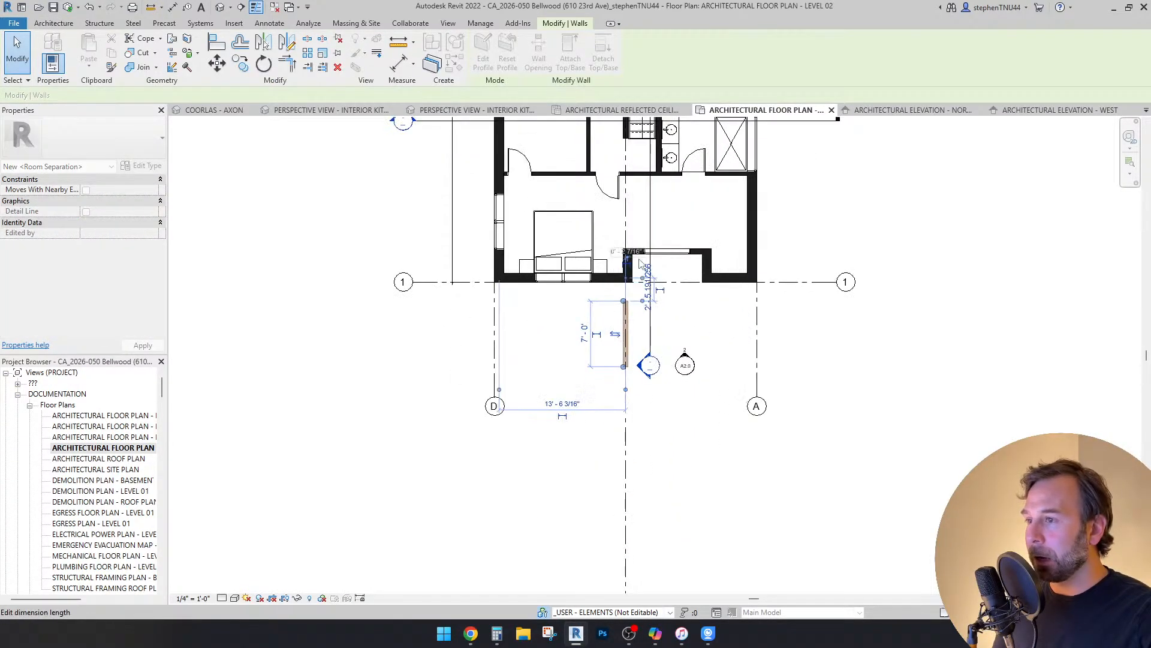
Step: Move the shortened wall north along grid B into the south bedroom, between the bed and the ensuite door
{"action": "scroll", "coordinate": [639, 263], "scroll_direction": "up", "scroll_amount": 2}
{"action": "middle_click_drag", "start_coordinate": [551, 317], "coordinate": [552, 409]}
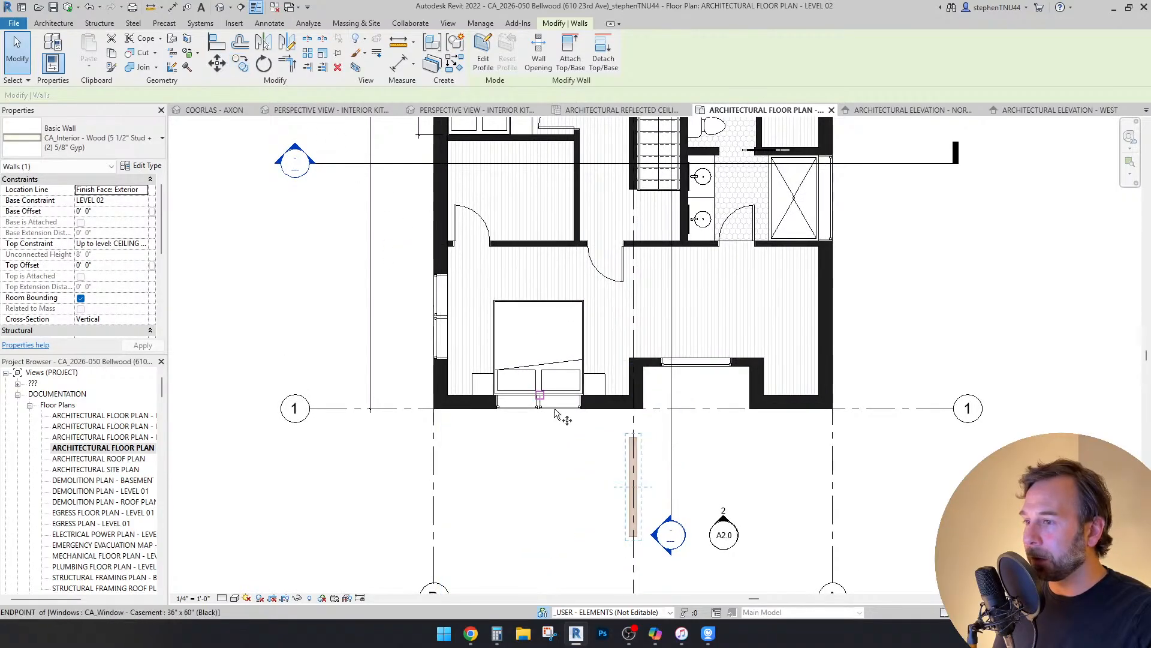
{"action": "key", "text": "m"}
{"action": "key", "text": "v"}
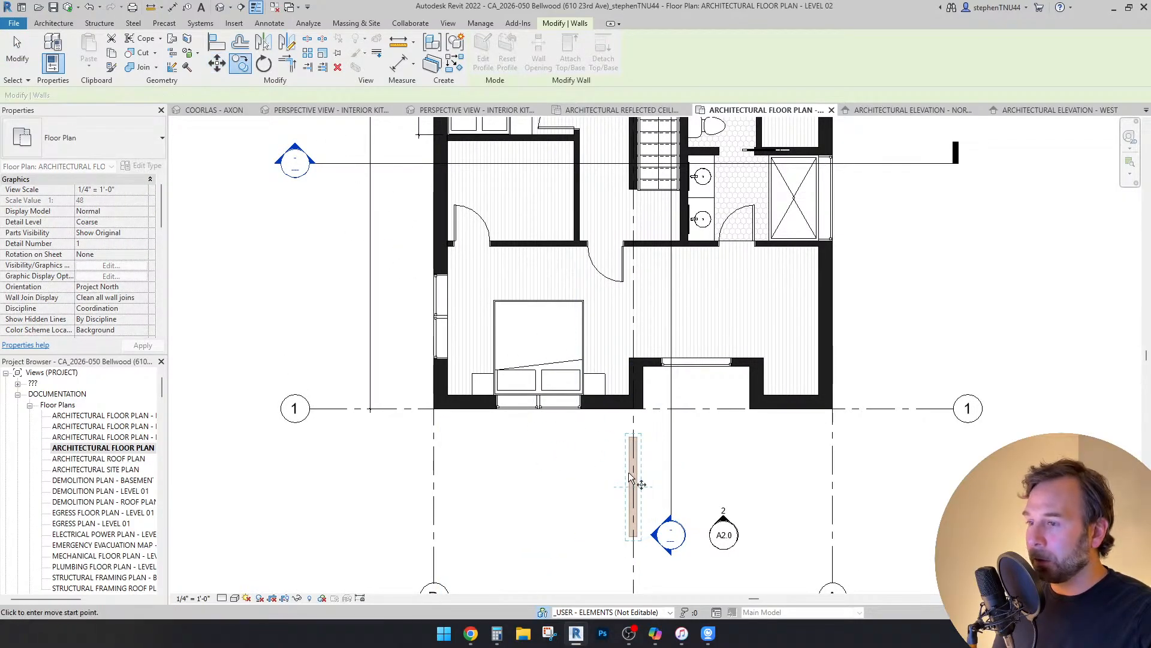
{"action": "left_click", "coordinate": [633, 472]}
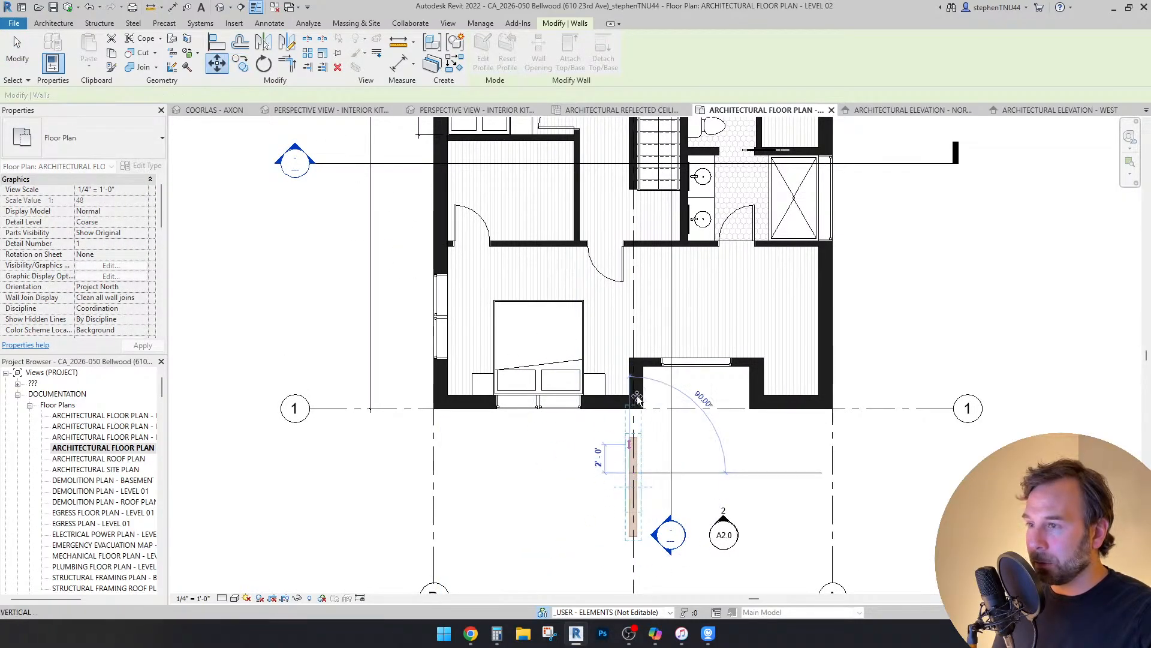
{"action": "left_click", "coordinate": [650, 285]}
Step: Extend the new partition's ends to meet the bedroom's north wall and the corner of the entry recess wall
{"action": "scroll", "coordinate": [647, 264], "scroll_direction": "up", "scroll_amount": 3}
{"action": "left_click_drag", "start_coordinate": [647, 259], "coordinate": [645, 238]}
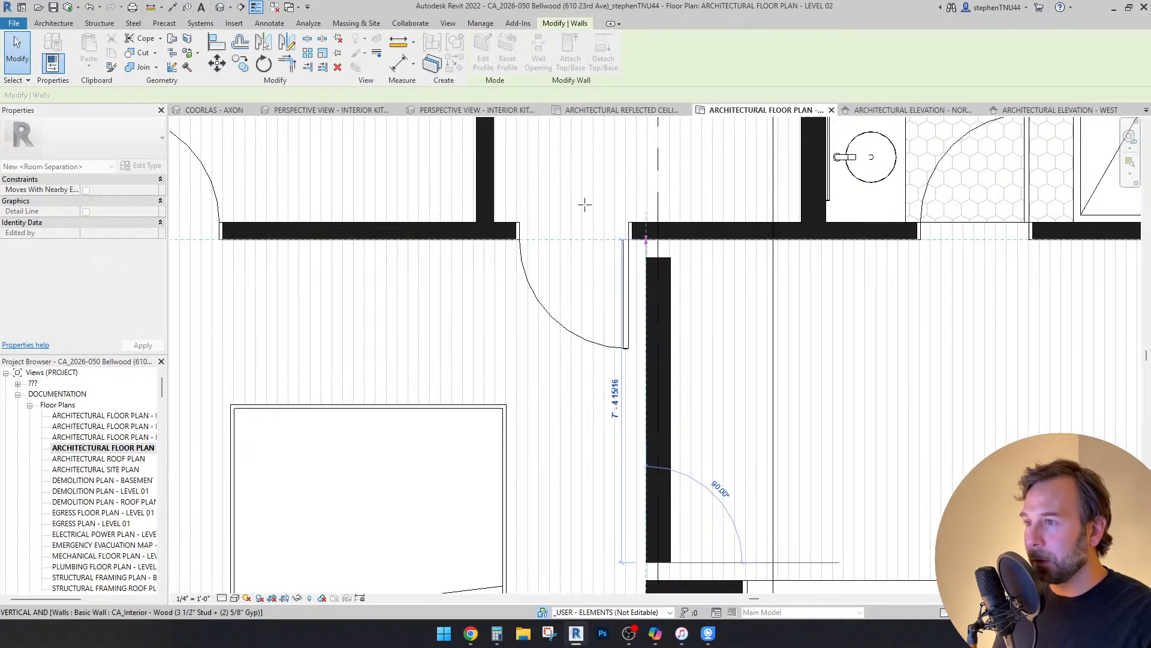
{"action": "scroll", "coordinate": [612, 348], "scroll_direction": "down", "scroll_amount": 4}
{"action": "scroll", "coordinate": [636, 504], "scroll_direction": "up", "scroll_amount": 6}
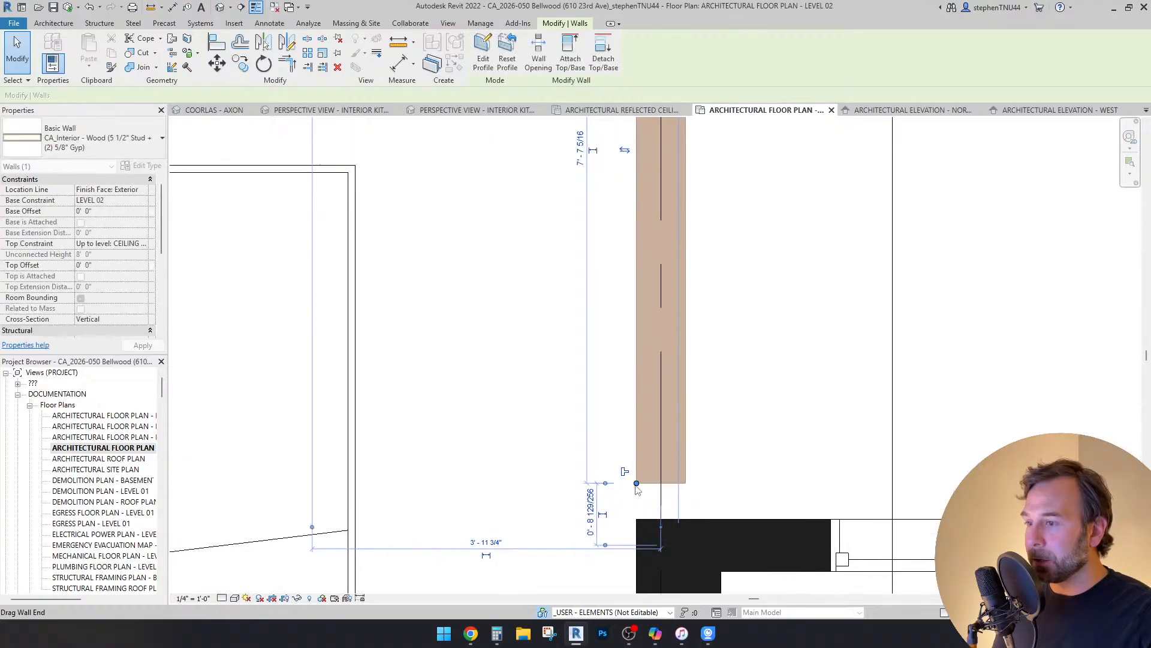
{"action": "left_click_drag", "start_coordinate": [637, 506], "coordinate": [637, 394]}
{"action": "scroll", "coordinate": [637, 394], "scroll_direction": "down", "scroll_amount": 5}
{"action": "key", "text": "Escape"}
Step: Examine the two spaces on either side of the new bedroom partition, and save the project
{"action": "scroll", "coordinate": [645, 364], "scroll_direction": "up", "scroll_amount": 2}
{"action": "middle_click_drag", "start_coordinate": [718, 335], "coordinate": [778, 329]}
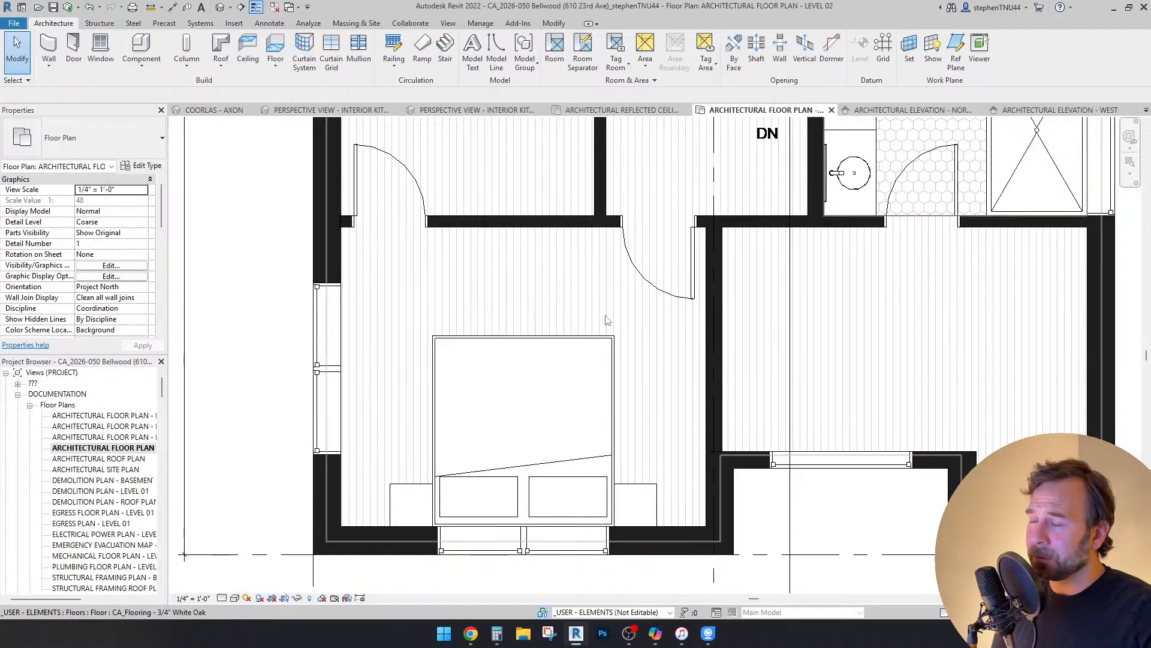
{"action": "middle_click_drag", "start_coordinate": [769, 316], "coordinate": [654, 305]}
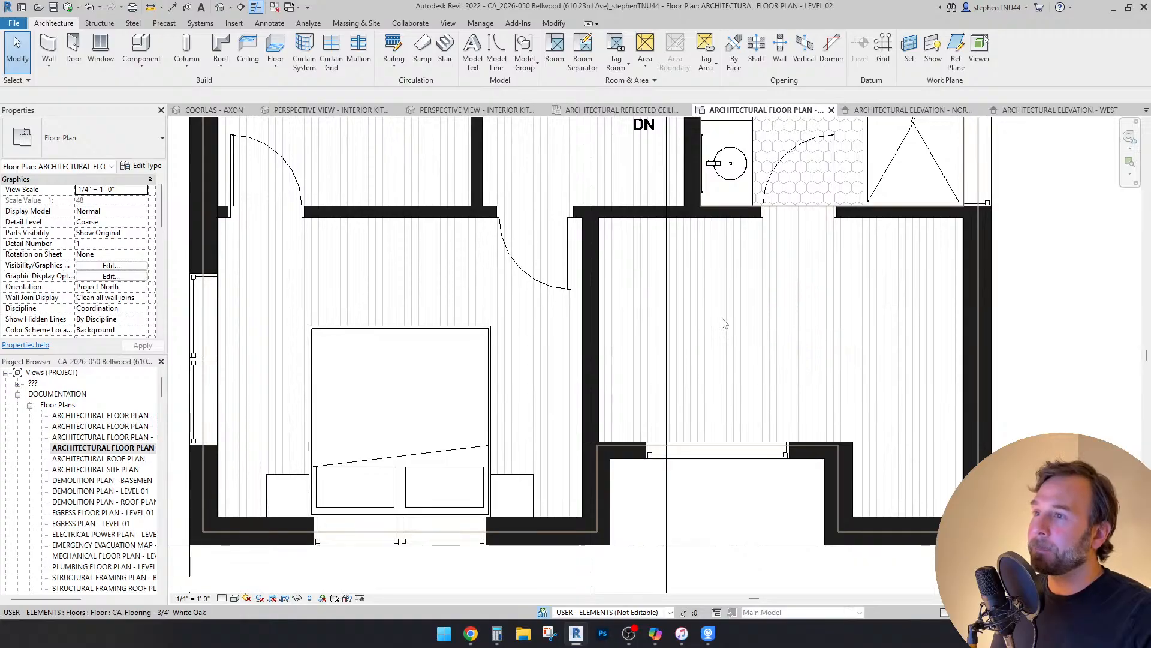
{"action": "middle_click_drag", "start_coordinate": [724, 322], "coordinate": [723, 348]}
{"action": "scroll", "coordinate": [605, 340], "scroll_direction": "down", "scroll_amount": 1}
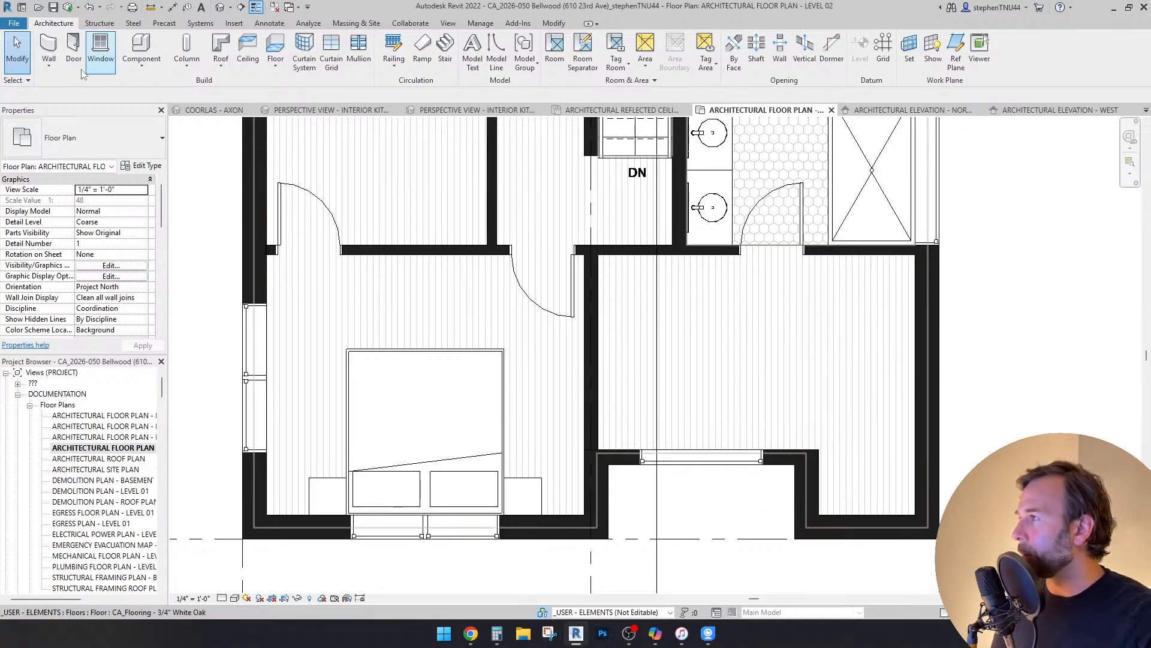
{"action": "scroll", "coordinate": [474, 330], "scroll_direction": "down", "scroll_amount": 3}
{"action": "scroll", "coordinate": [570, 348], "scroll_direction": "up", "scroll_amount": 5}
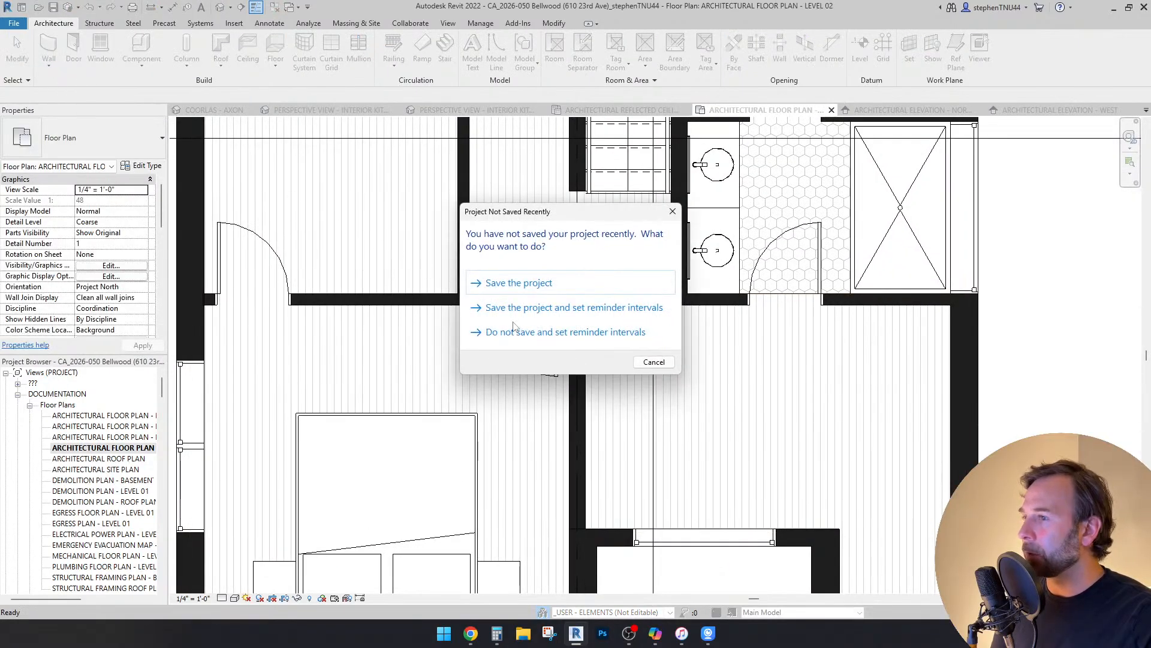
{"action": "left_click", "coordinate": [566, 283]}
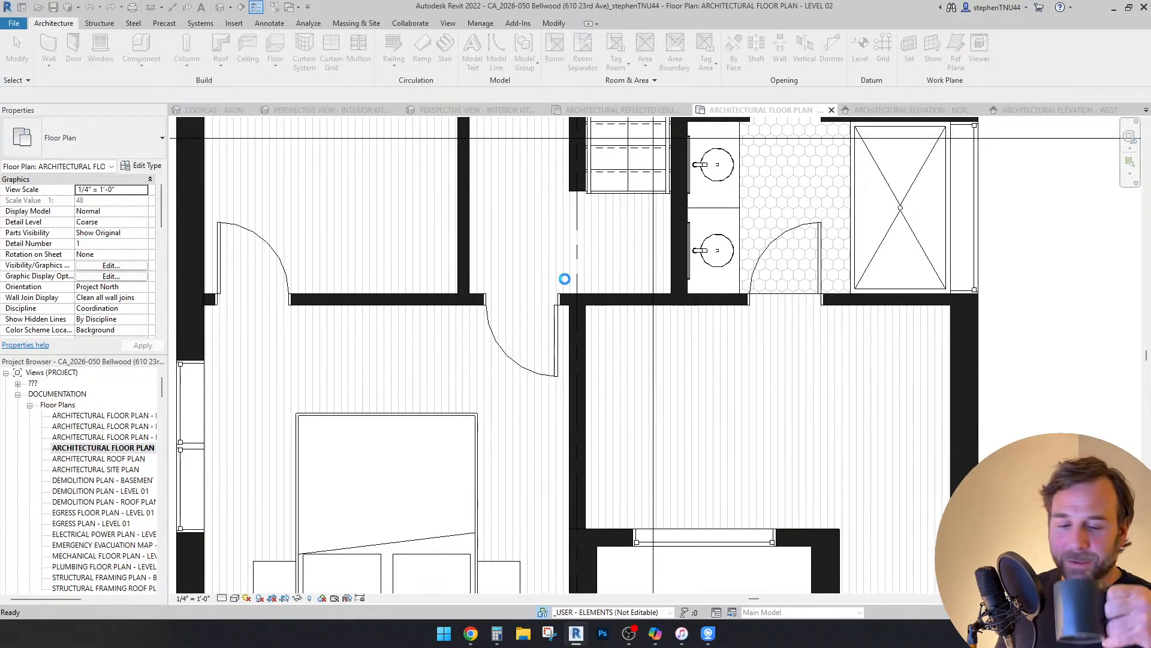
Step: Place a CA_Door - Cased Opening - Adjustable, Passage 36x84, midway along the new bedroom partition
{"action": "key", "text": "d"}
{"action": "key", "text": "r"}
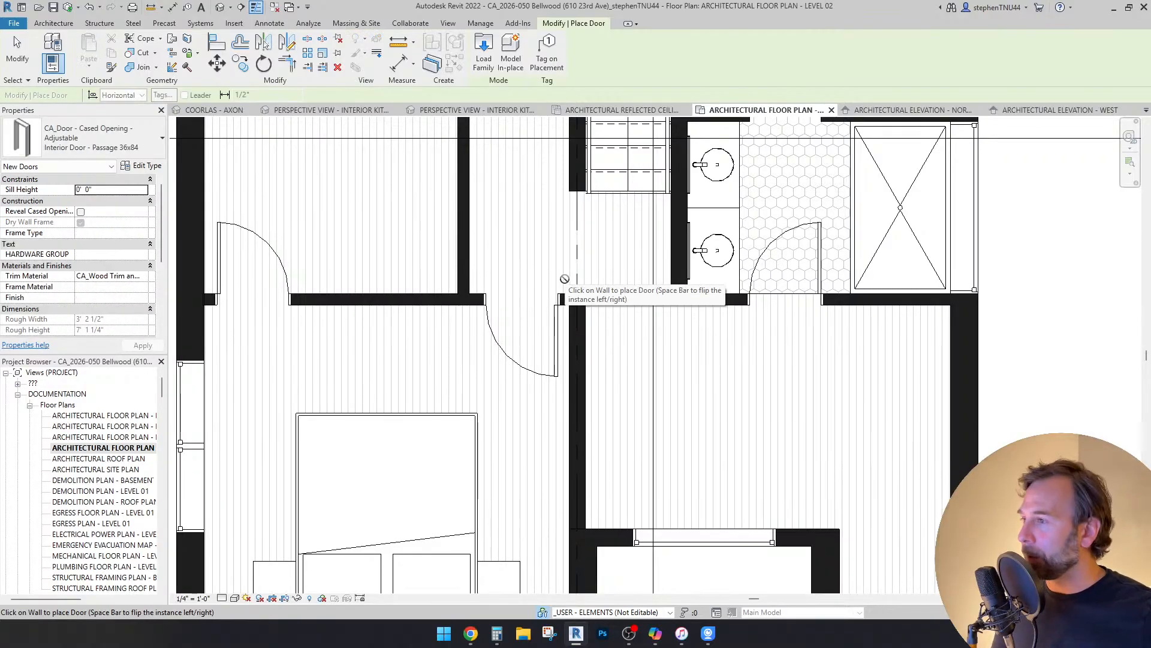
{"action": "left_click", "coordinate": [582, 410]}
{"action": "key", "text": "Escape"}
{"action": "key", "text": "Escape"}
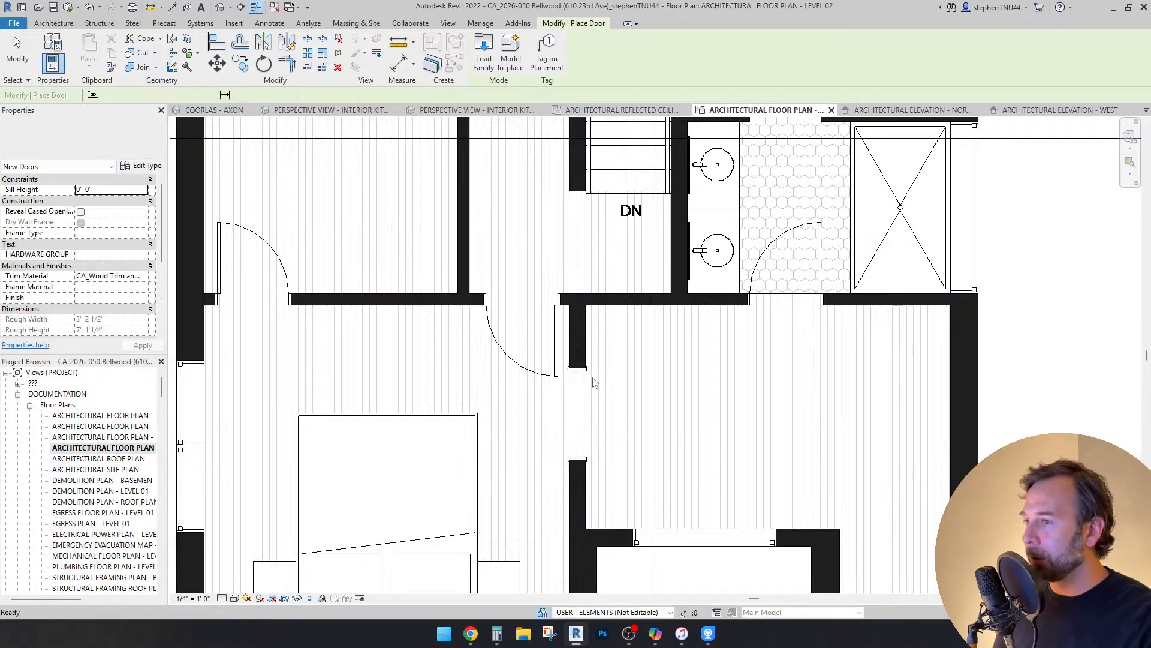
{"action": "middle_click_drag", "start_coordinate": [647, 419], "coordinate": [696, 384]}
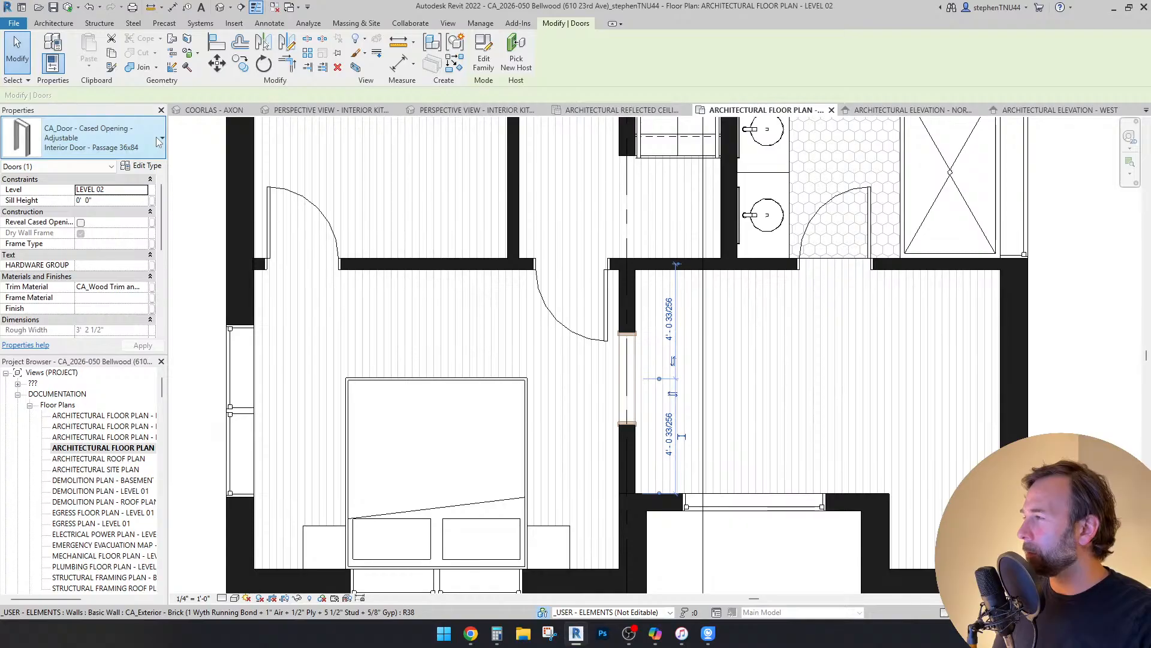
Step: Change the new partition's cased opening to the Interior Door - Passage 72x96 type
{"action": "left_click", "coordinate": [161, 139]}
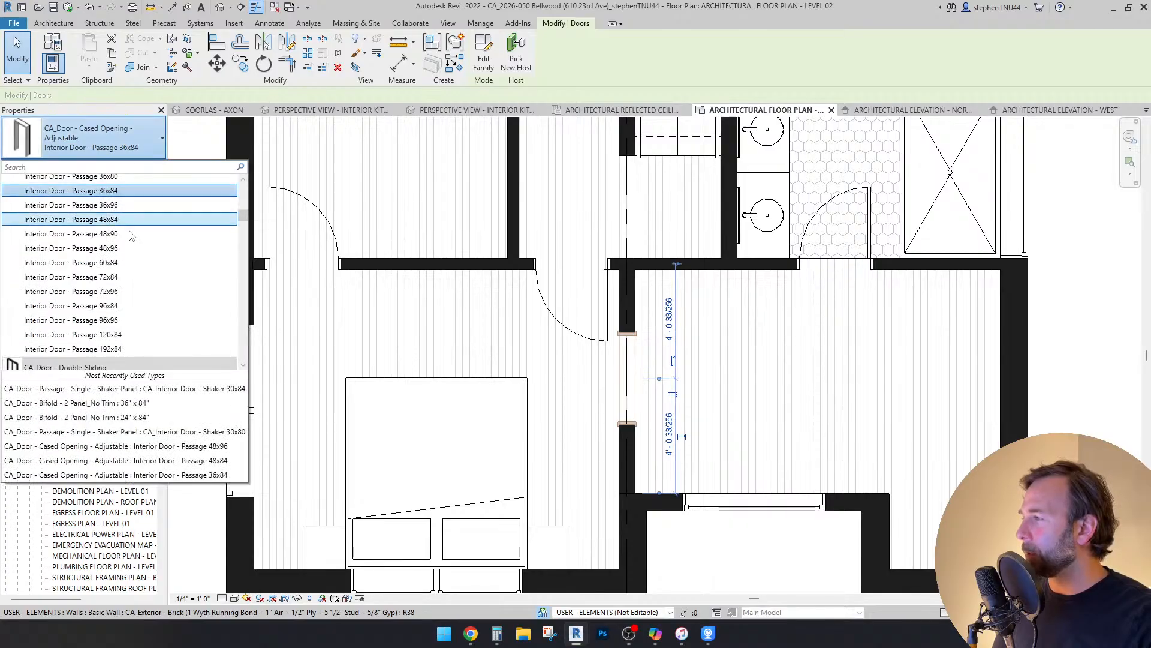
{"action": "mouse_move", "coordinate": [126, 285]}
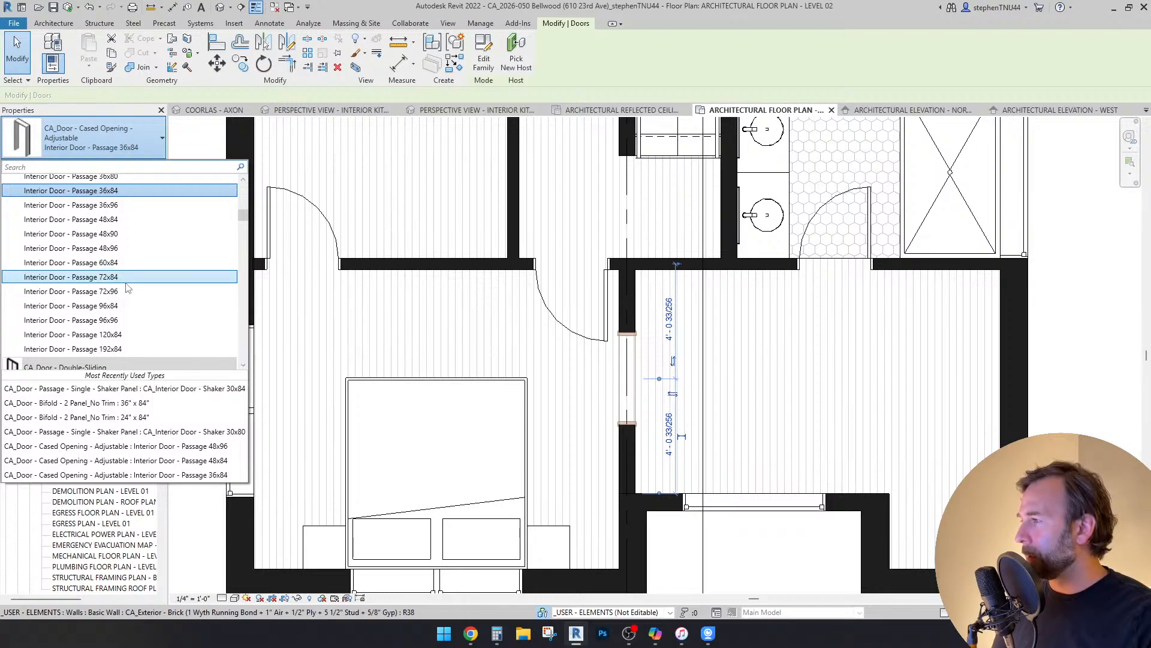
{"action": "left_click", "coordinate": [123, 291]}
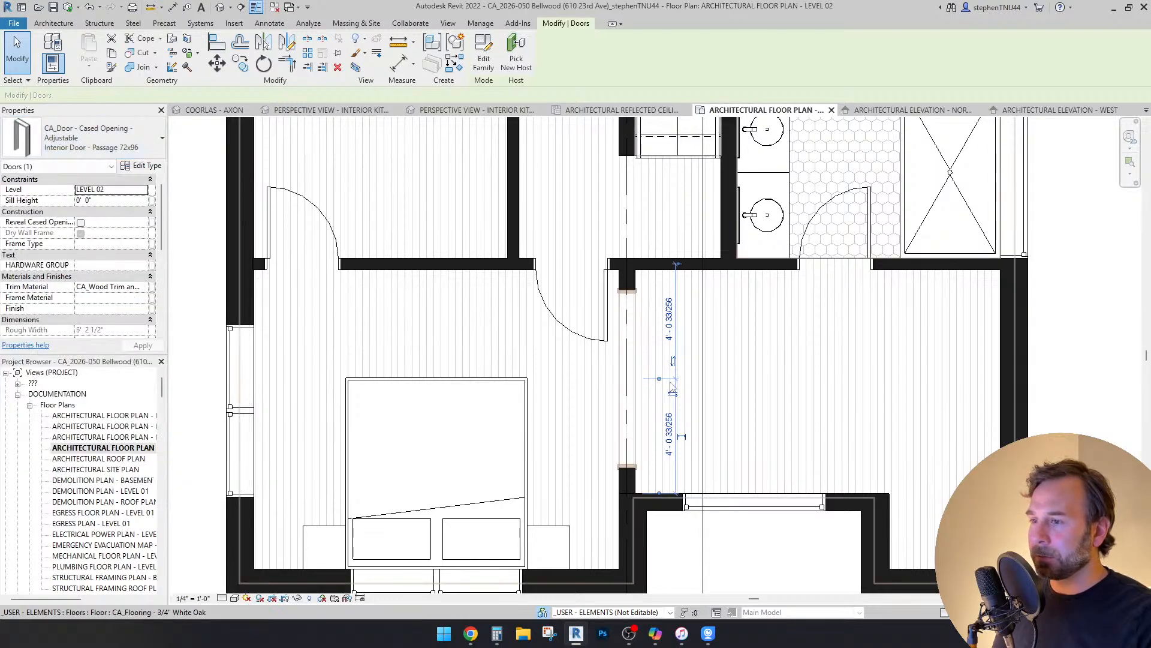
Step: Centre the cased opening between the bedroom's north and south walls with an aligned dimension constrained to equal spacing
{"action": "key", "text": "d"}
{"action": "key", "text": "i"}
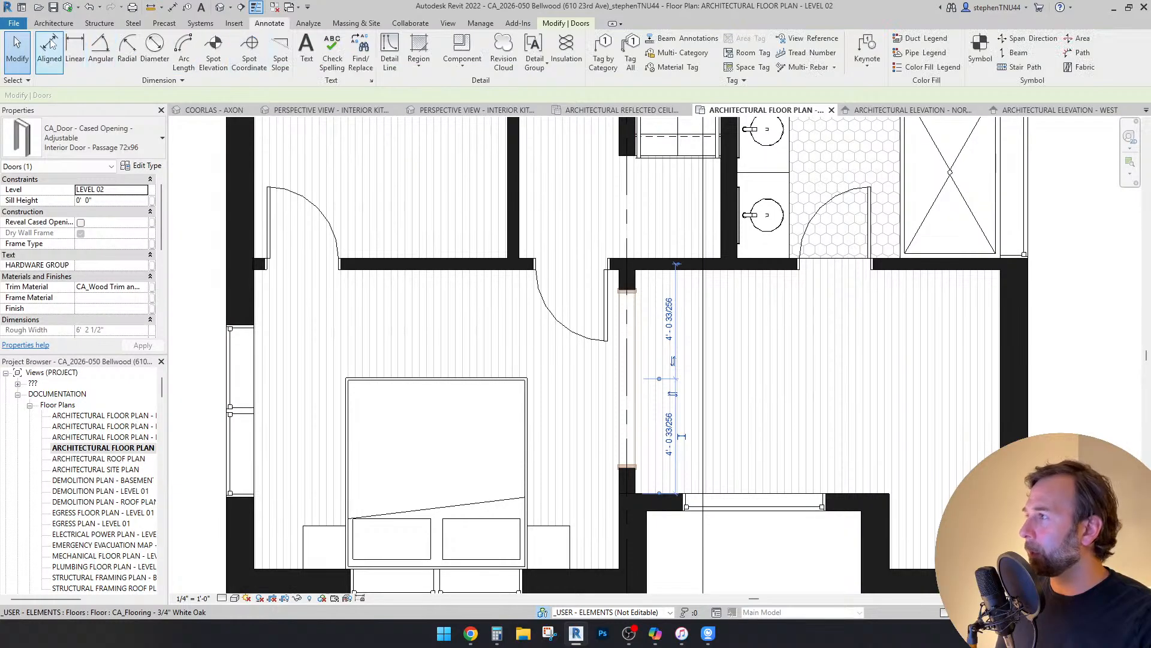
{"action": "scroll", "coordinate": [661, 271], "scroll_direction": "up", "scroll_amount": 1}
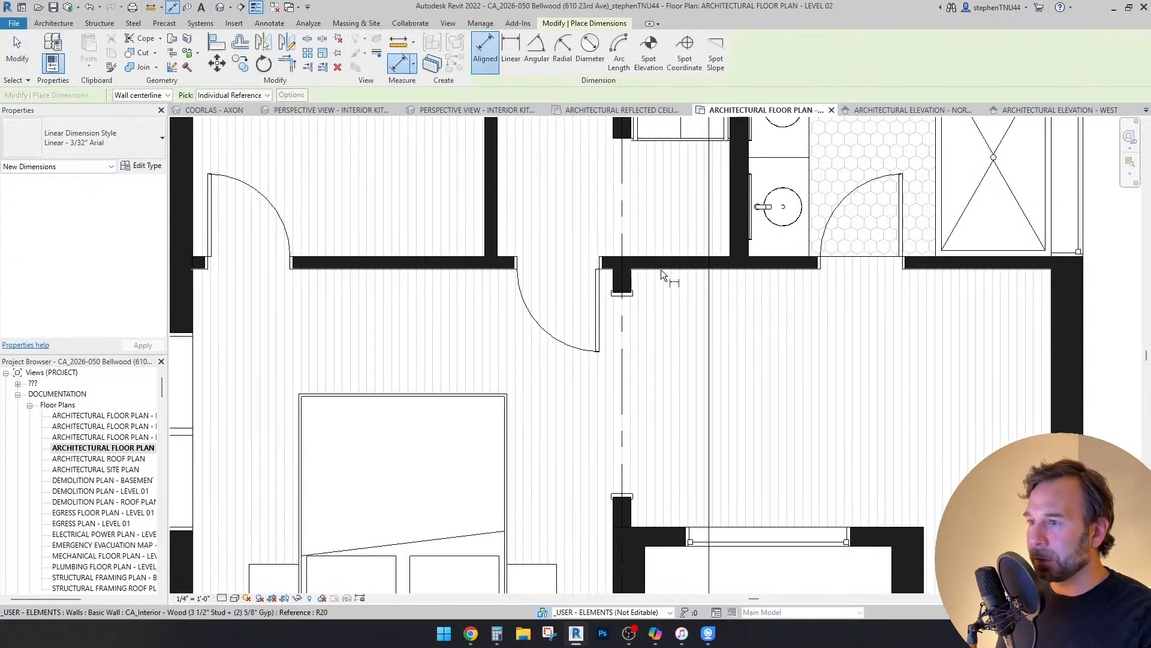
{"action": "left_click", "coordinate": [665, 514]}
{"action": "left_click", "coordinate": [622, 395]}
{"action": "left_click", "coordinate": [743, 389]}
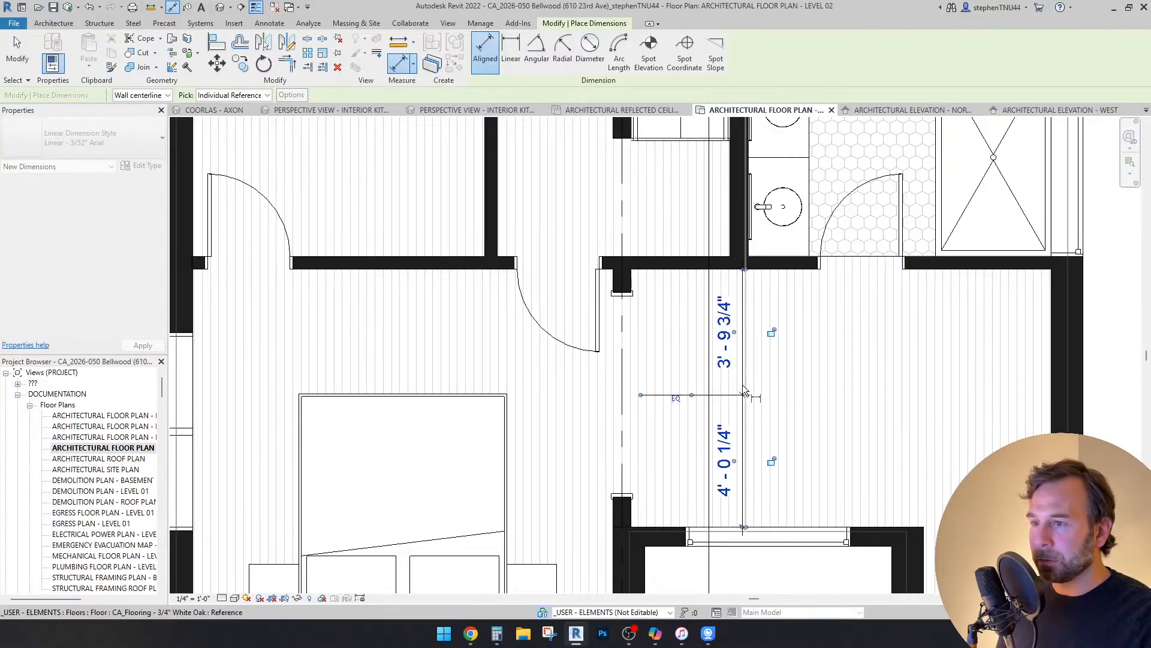
{"action": "left_click", "coordinate": [677, 399]}
{"action": "key", "text": "Escape"}
{"action": "key", "text": "Escape"}
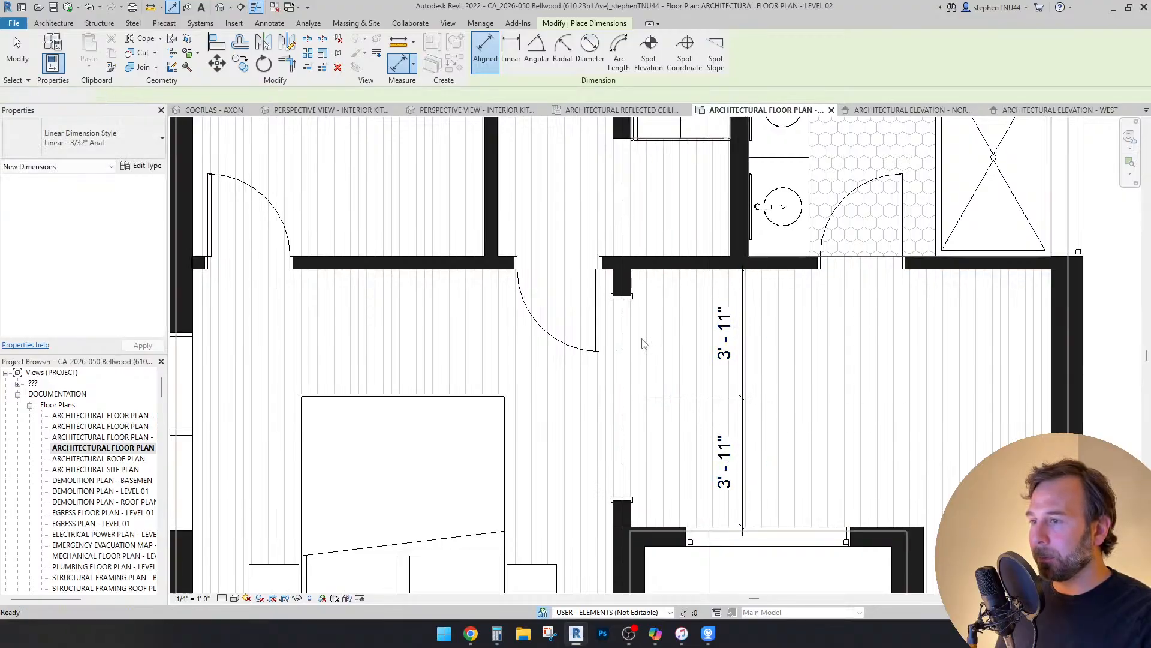
{"action": "scroll", "coordinate": [662, 350], "scroll_direction": "down", "scroll_amount": 2}
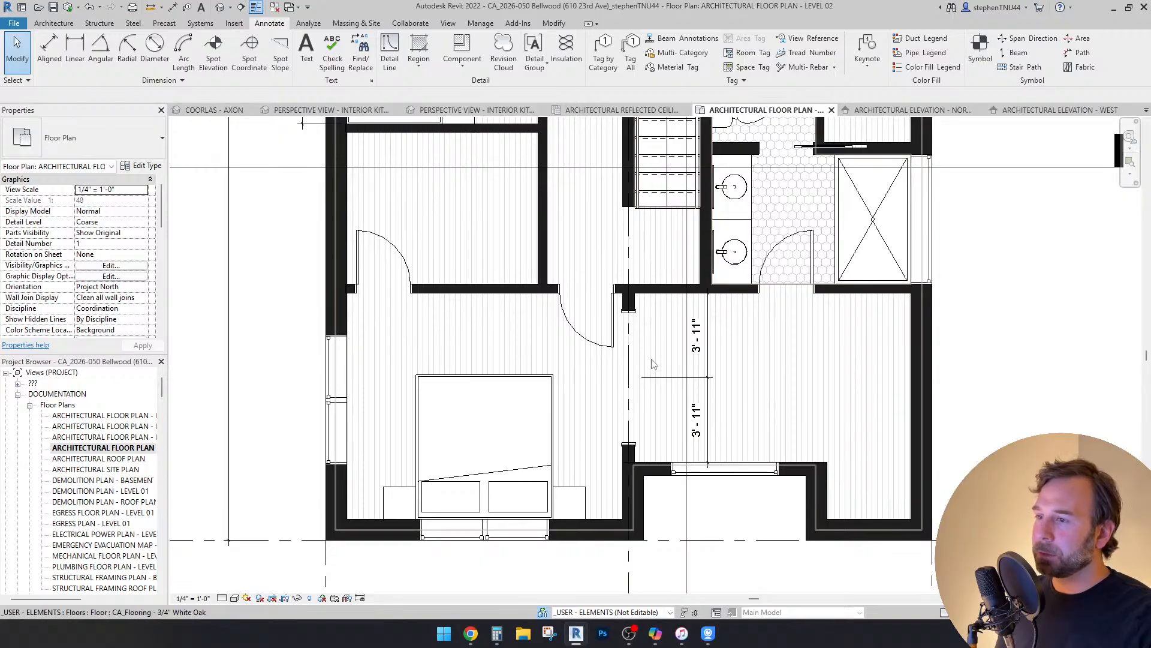
{"action": "scroll", "coordinate": [654, 364], "scroll_direction": "up", "scroll_amount": 1}
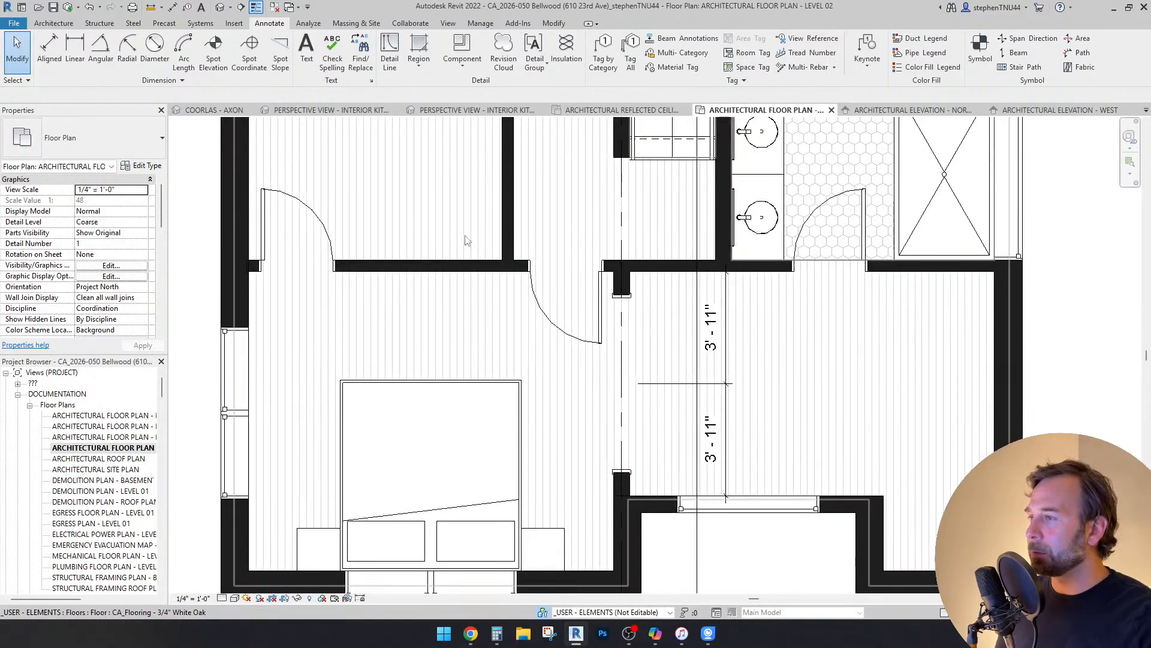
Step: Inspect the partition in the interior bedroom perspective, and raise the COORLAS - AXON section box's top above the roof
{"action": "left_click", "coordinate": [315, 110]}
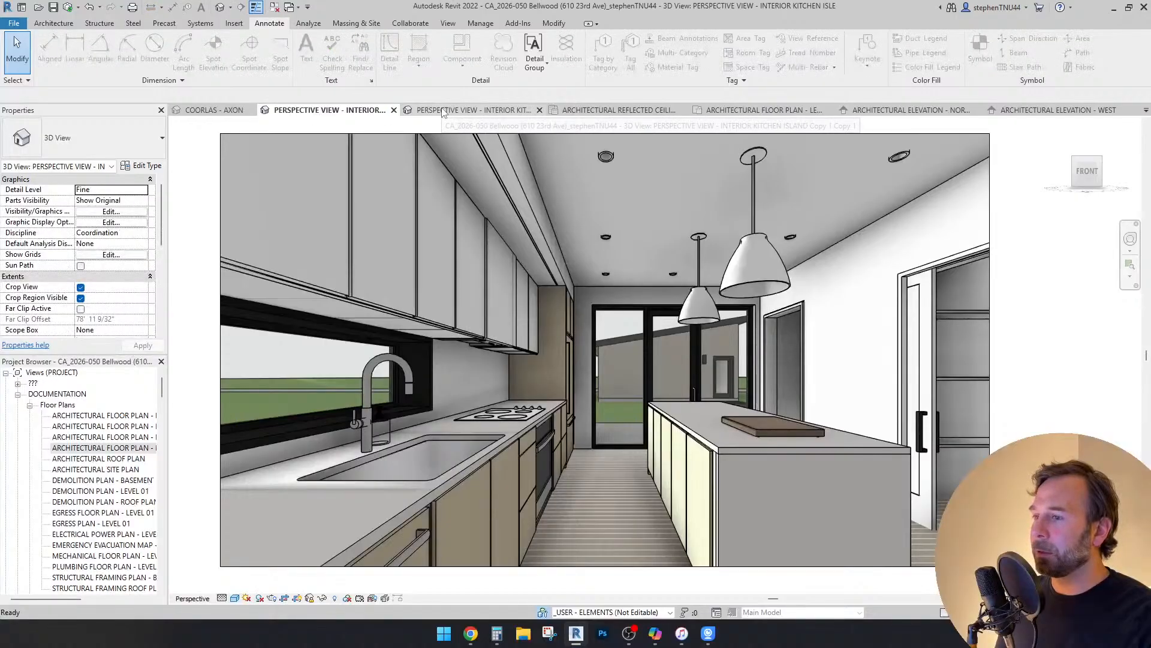
{"action": "left_click", "coordinate": [442, 111]}
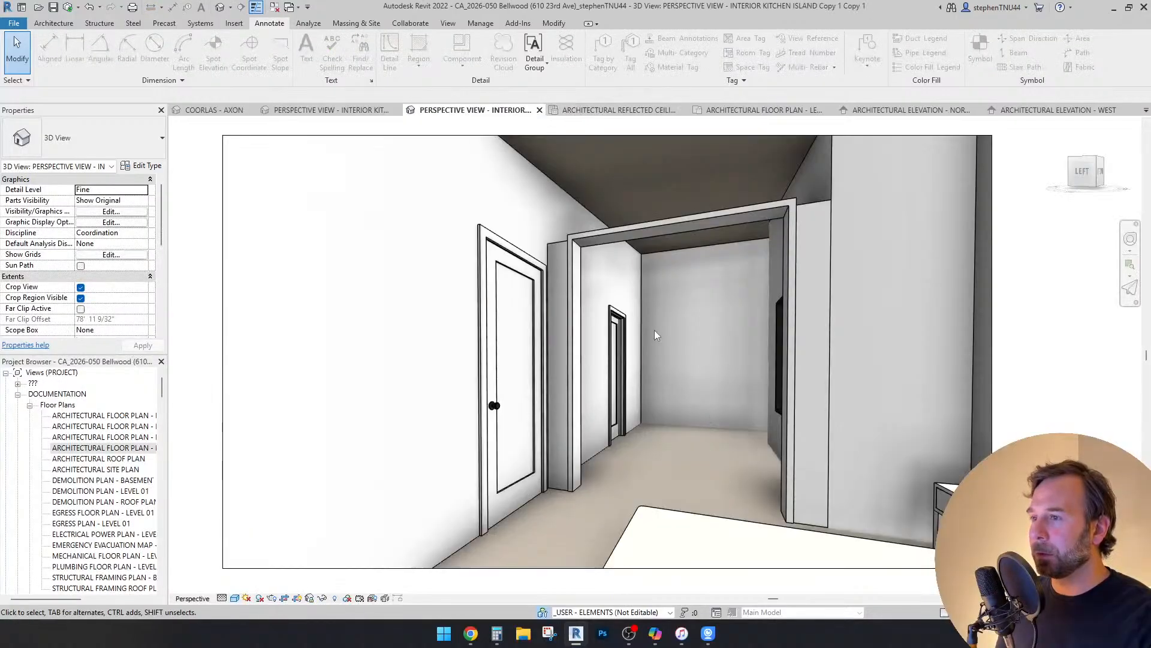
{"action": "left_click", "coordinate": [808, 206]}
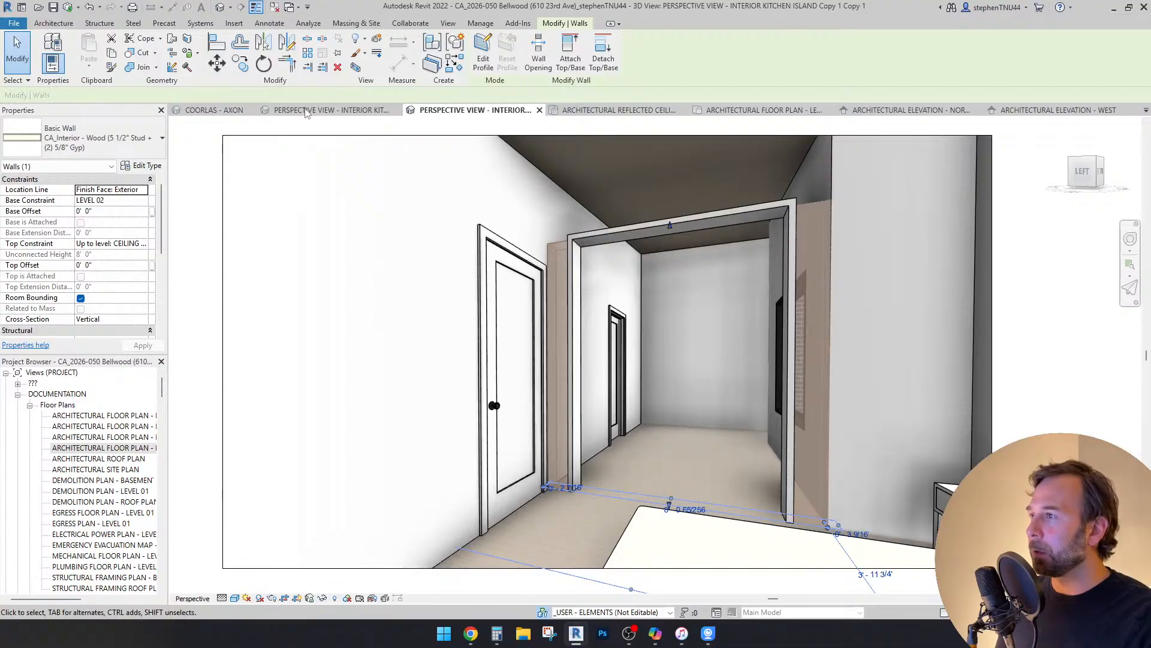
{"action": "left_click", "coordinate": [213, 110]}
{"action": "middle_click_drag", "start_coordinate": [610, 351], "coordinate": [719, 256], "text": "shift"}
{"action": "left_click", "coordinate": [694, 246]}
{"action": "scroll", "coordinate": [680, 281], "scroll_direction": "down", "scroll_amount": 2}
{"action": "middle_click_drag", "start_coordinate": [473, 335], "coordinate": [407, 305], "text": "shift"}
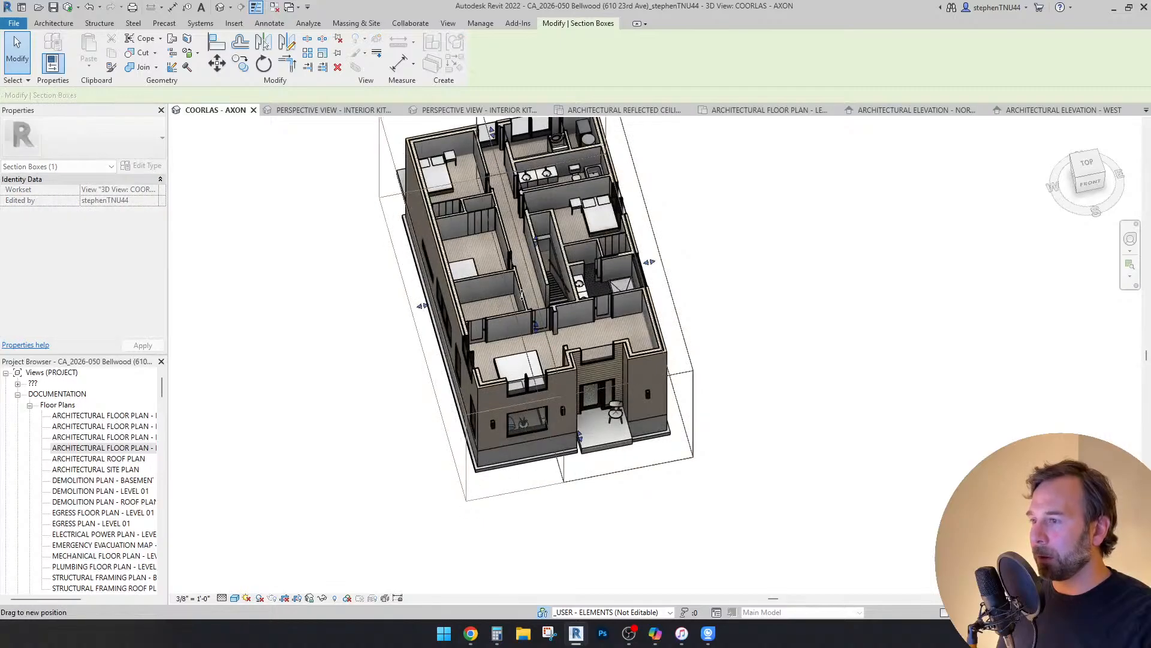
{"action": "middle_click_drag", "start_coordinate": [582, 413], "coordinate": [586, 200], "text": "shift"}
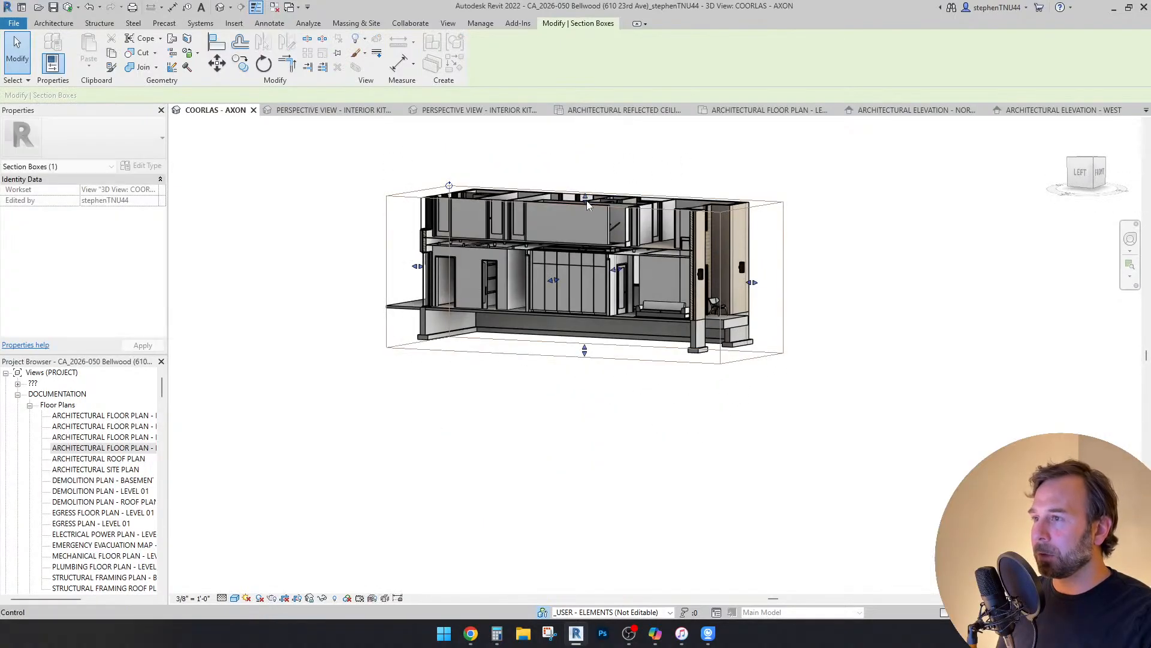
{"action": "left_click_drag", "start_coordinate": [582, 121], "coordinate": [583, 122]}
{"action": "scroll", "coordinate": [641, 236], "scroll_direction": "up", "scroll_amount": 5}
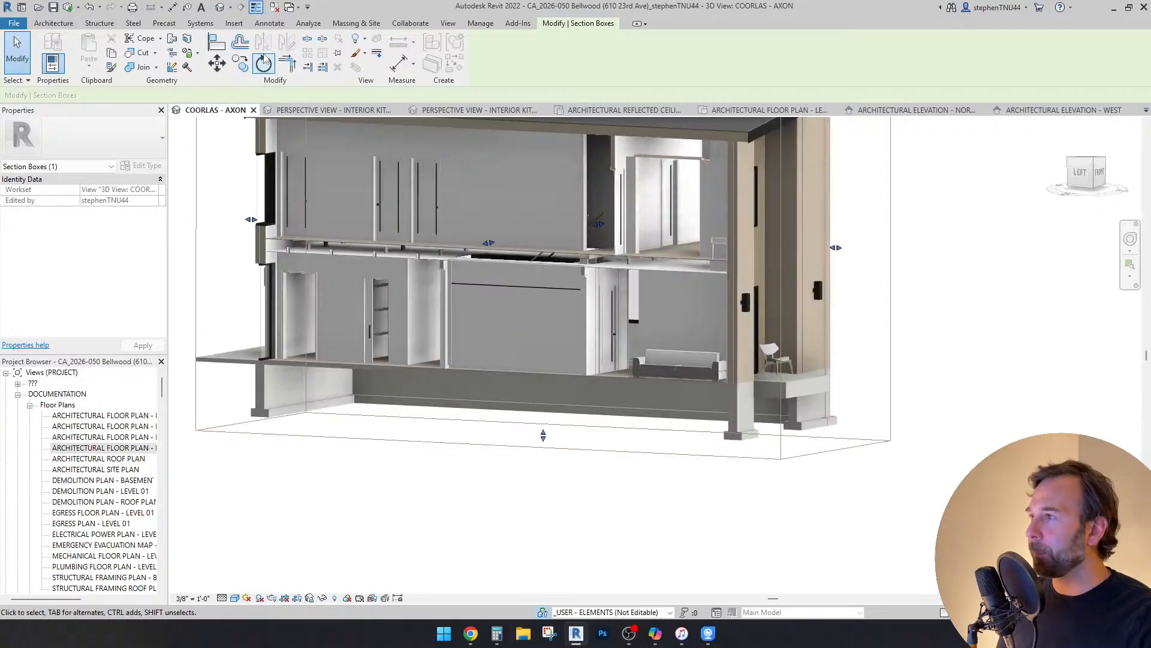
{"action": "key", "text": "Escape"}
Step: Attach the top of the new bedroom partition to the roof in the axonometric view
{"action": "scroll", "coordinate": [630, 157], "scroll_direction": "up", "scroll_amount": 4}
{"action": "left_click", "coordinate": [625, 159]}
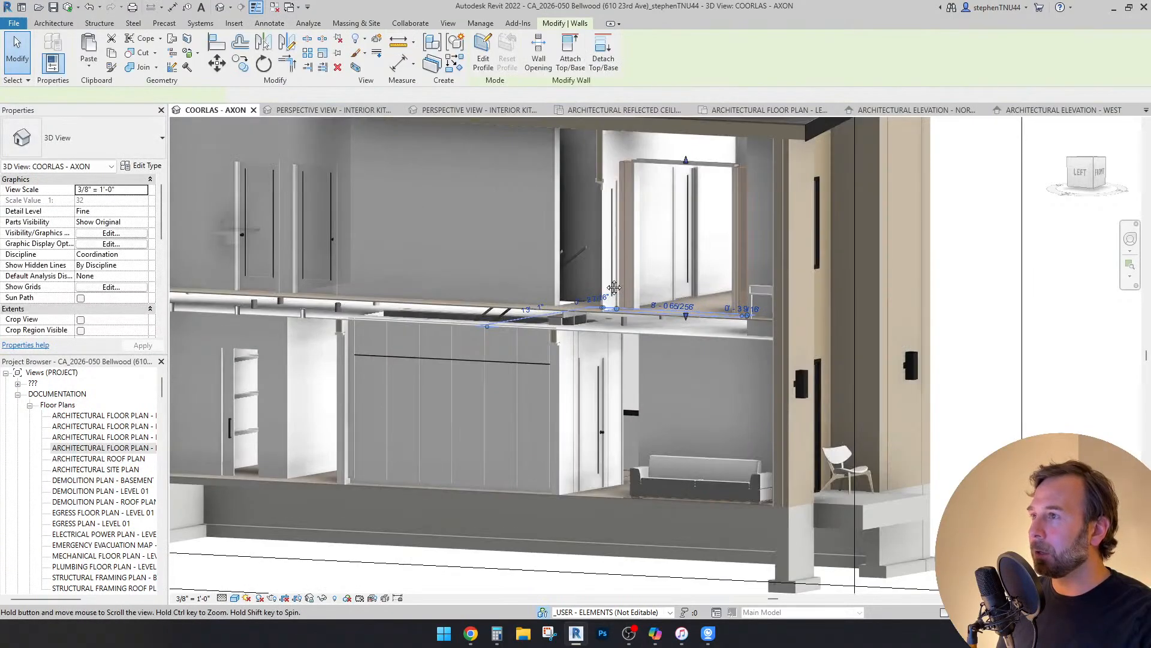
{"action": "left_click", "coordinate": [561, 55]}
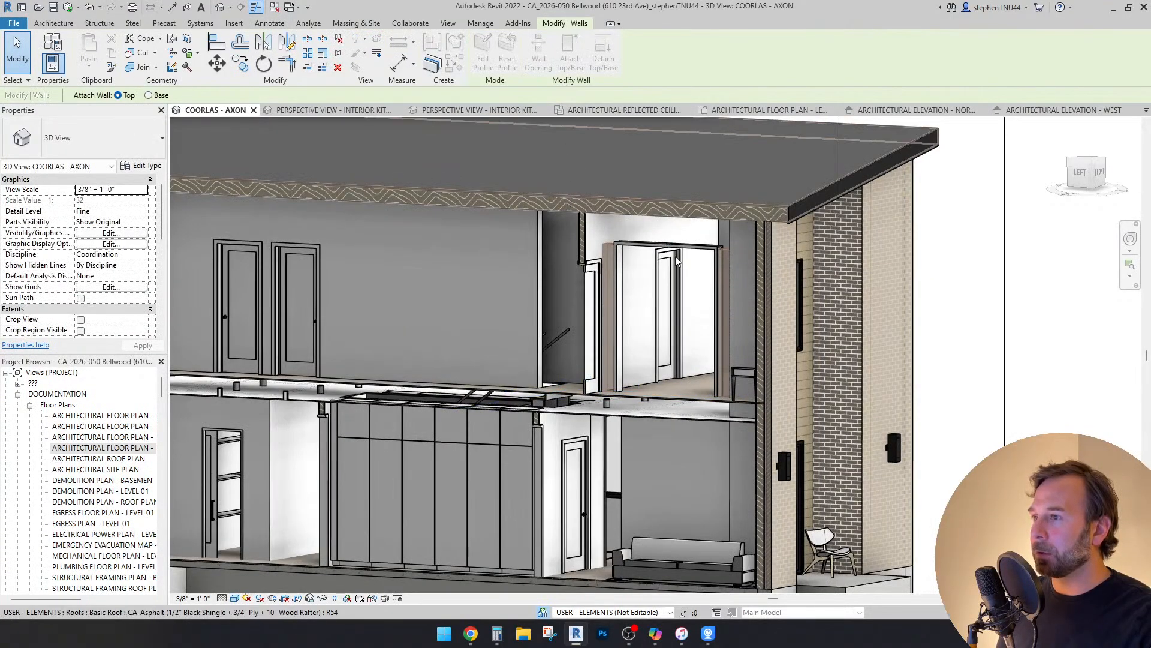
{"action": "left_click", "coordinate": [995, 362]}
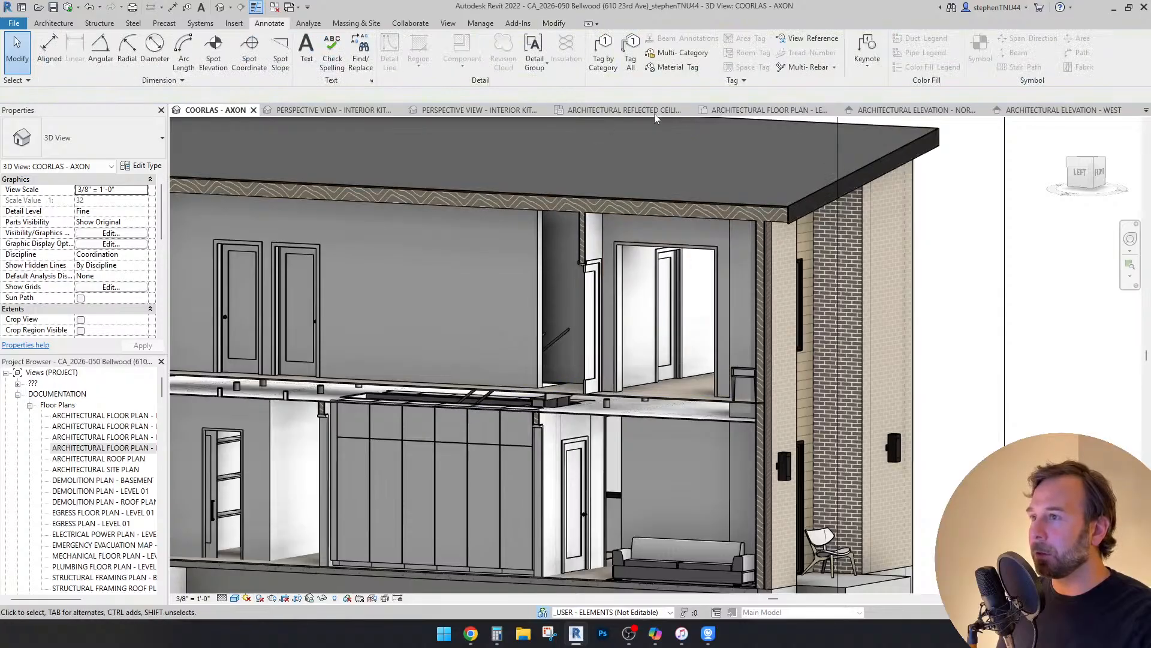
Step: Look around the south bedroom in the interior perspective, examining the partition opening, bed wall and side windows
{"action": "left_click", "coordinate": [456, 111]}
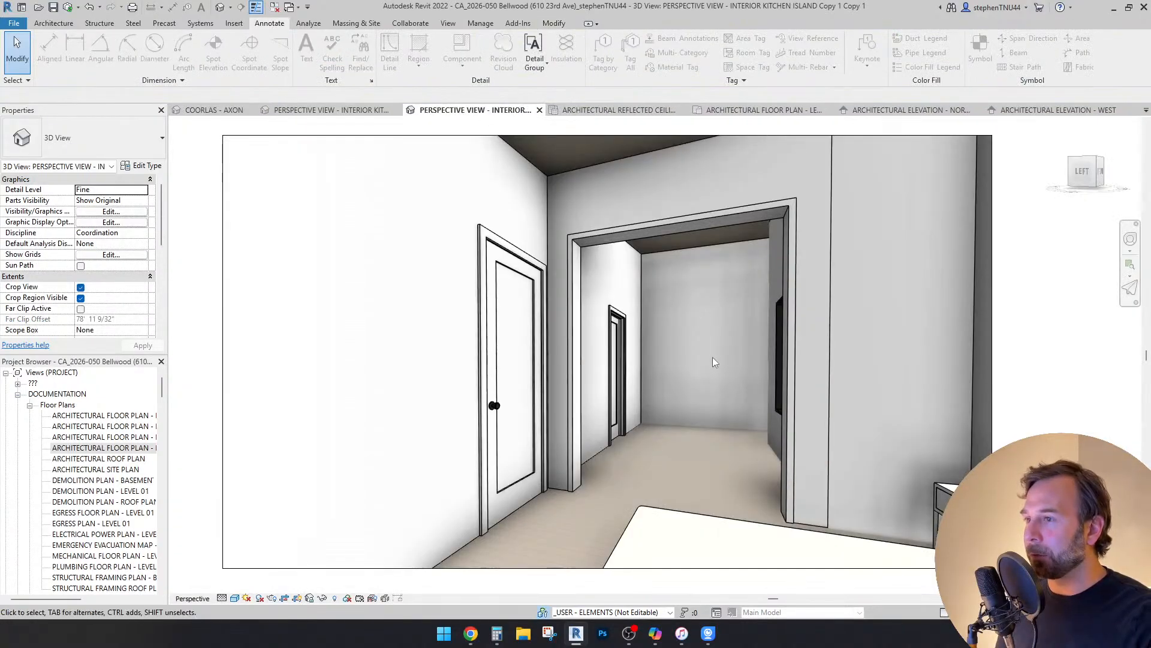
{"action": "middle_click_drag", "start_coordinate": [775, 479], "coordinate": [617, 445], "text": "shift"}
{"action": "key", "text": "shift+w"}
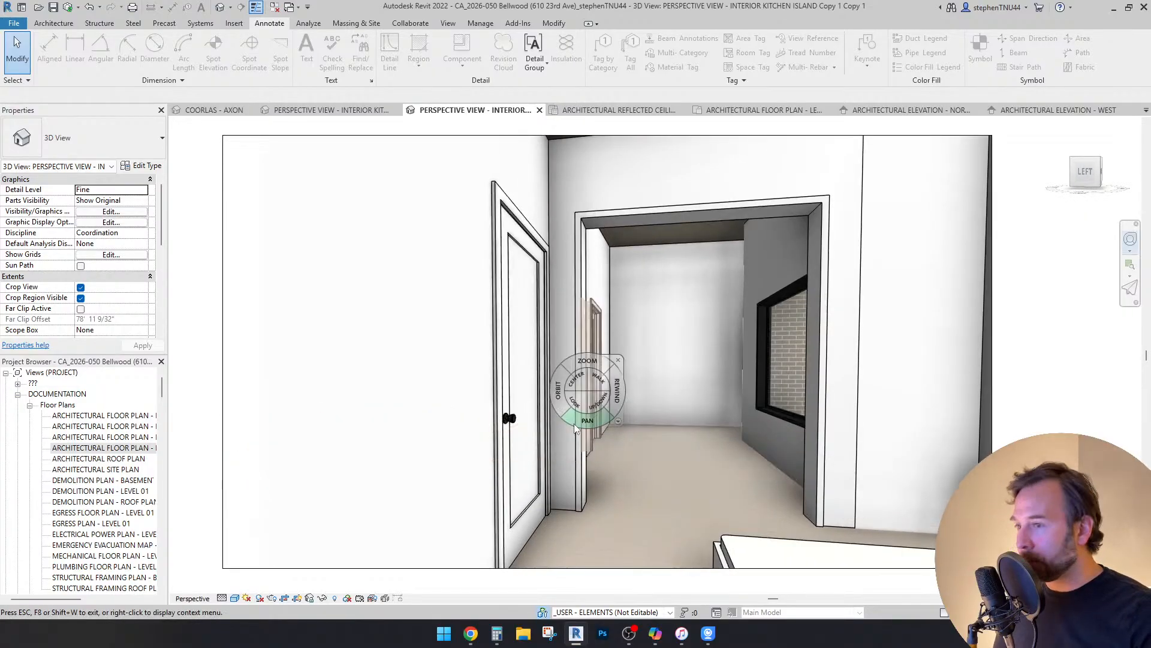
{"action": "key", "text": "Escape"}
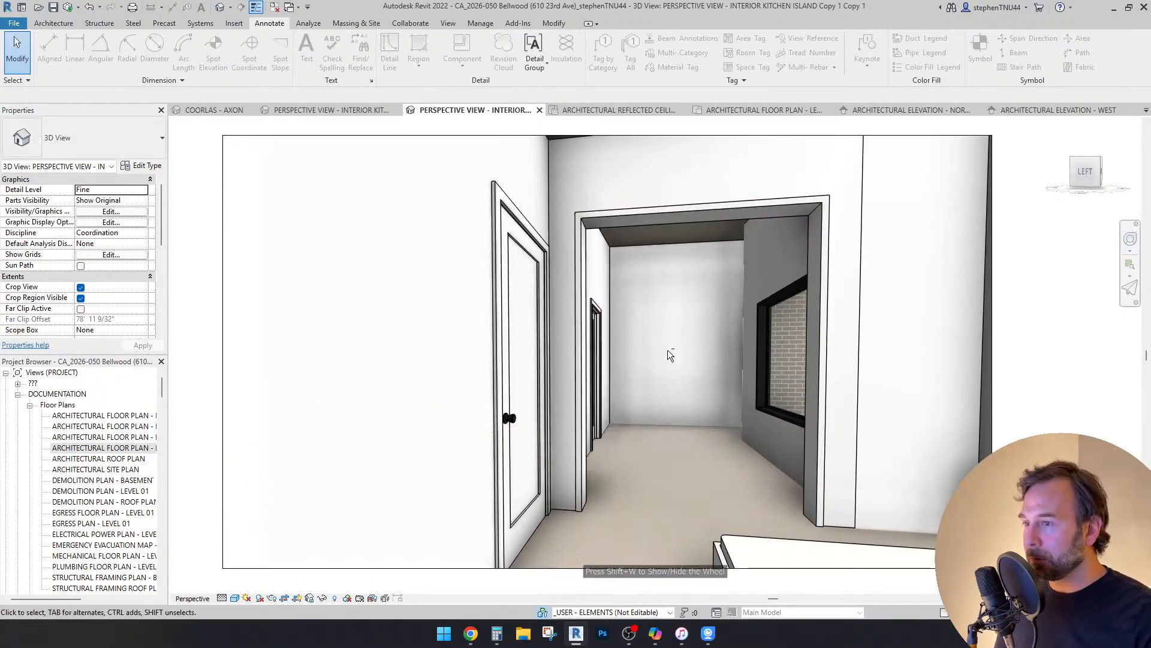
{"action": "key", "text": "shift+w"}
{"action": "left_click_drag", "start_coordinate": [668, 367], "coordinate": [170, 375]}
{"action": "left_click_drag", "start_coordinate": [466, 424], "coordinate": [387, 579]}
{"action": "left_click_drag", "start_coordinate": [376, 532], "coordinate": [261, 559]}
{"action": "left_click_drag", "start_coordinate": [849, 293], "coordinate": [318, 506]}
{"action": "left_click_drag", "start_coordinate": [317, 453], "coordinate": [183, 348]}
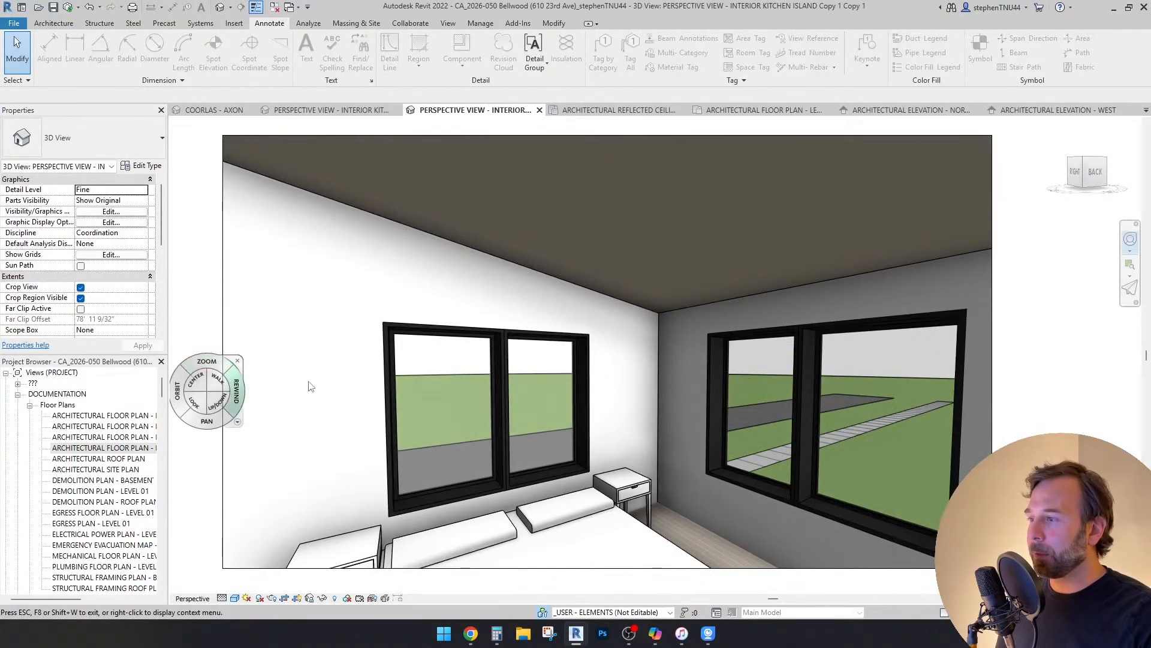
{"action": "left_click_drag", "start_coordinate": [400, 405], "coordinate": [437, 329]}
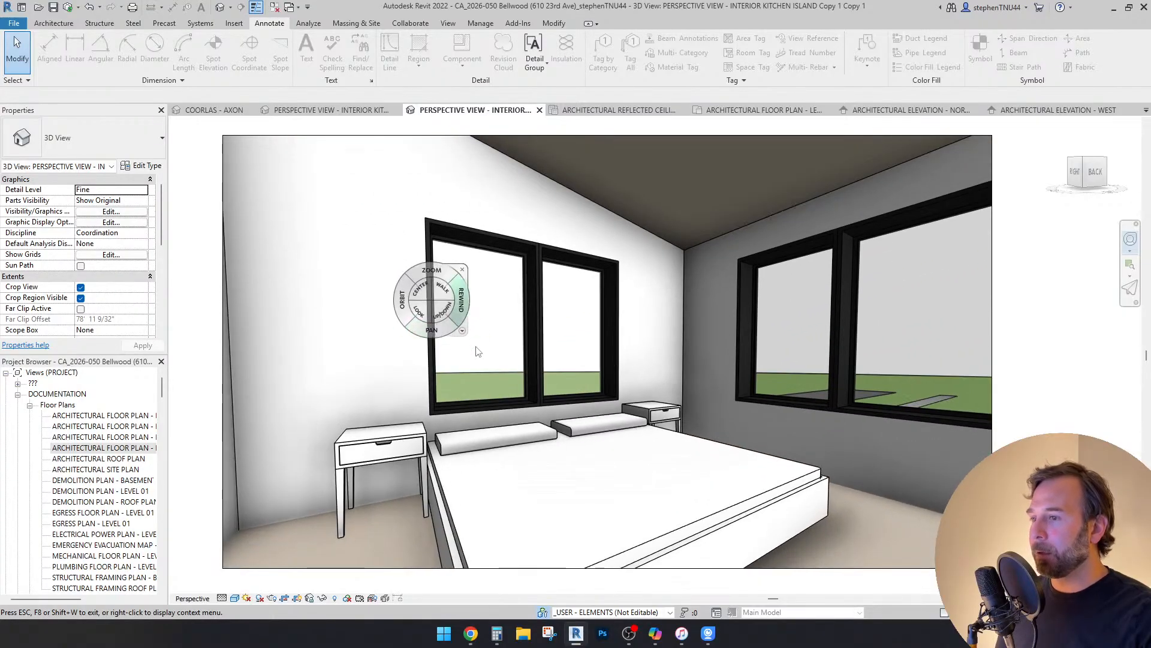
{"action": "left_click_drag", "start_coordinate": [456, 387], "coordinate": [406, 383]}
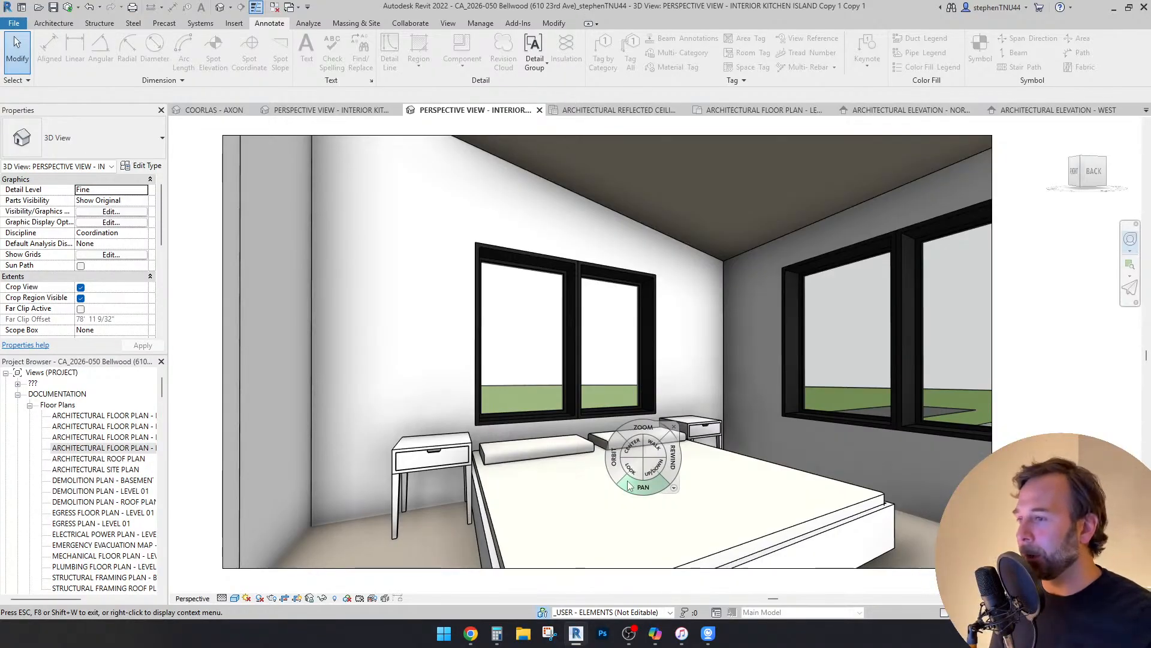
Step: Move the perspective through the cased opening and examine the bedroom from the partitioned east space
{"action": "left_click_drag", "start_coordinate": [632, 474], "coordinate": [764, 454]}
{"action": "left_click_drag", "start_coordinate": [656, 498], "coordinate": [1045, 498]}
{"action": "left_click_drag", "start_coordinate": [707, 471], "coordinate": [632, 482]}
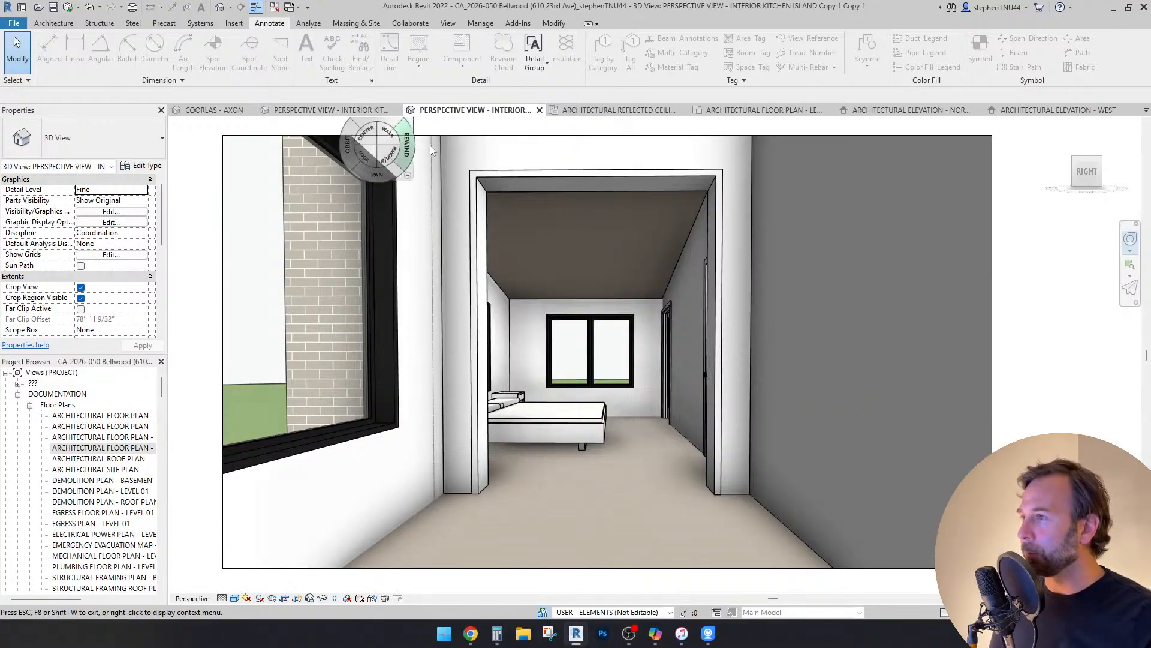
Step: Take the perspective outside and orbit the house to examine its front, side and rear facades
{"action": "left_click_drag", "start_coordinate": [584, 318], "coordinate": [953, 346]}
{"action": "left_click_drag", "start_coordinate": [726, 400], "coordinate": [257, 178]}
{"action": "left_click_drag", "start_coordinate": [685, 443], "coordinate": [444, 437]}
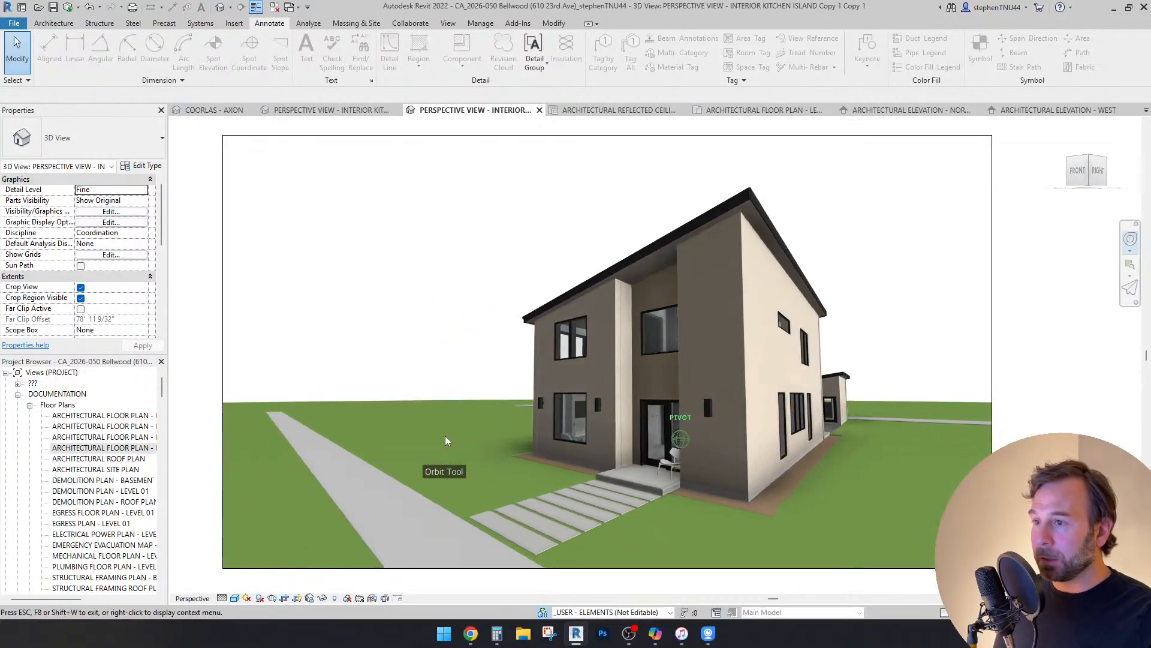
{"action": "left_click_drag", "start_coordinate": [690, 491], "coordinate": [119, 489]}
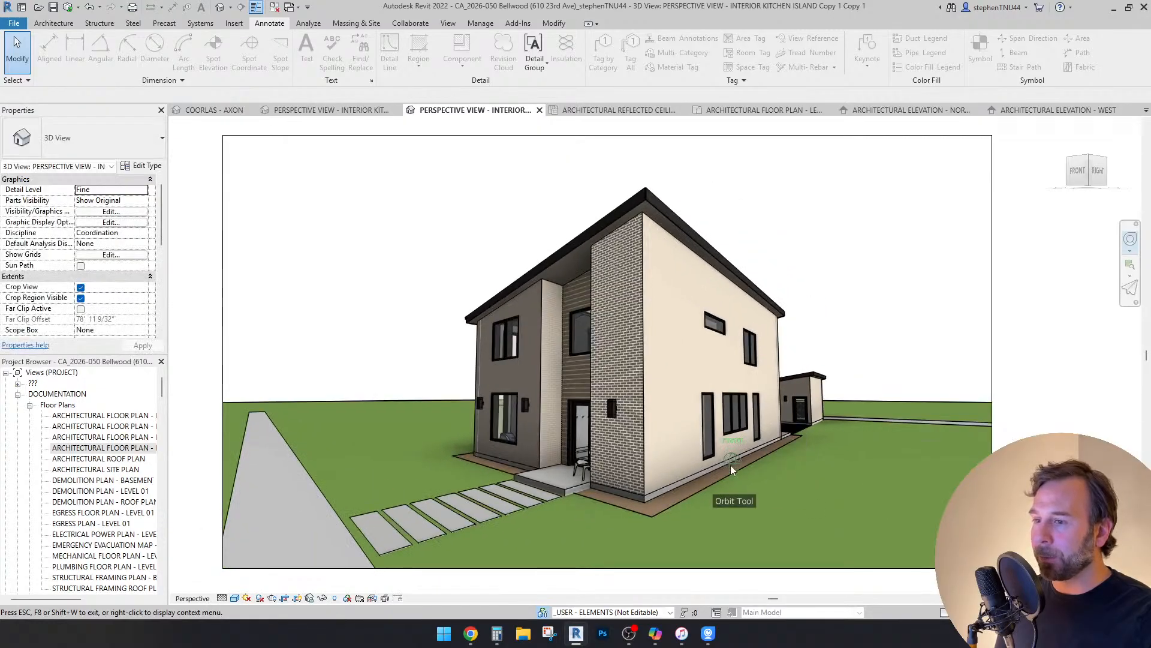
{"action": "left_click_drag", "start_coordinate": [563, 421], "coordinate": [407, 424]}
{"action": "left_click_drag", "start_coordinate": [508, 457], "coordinate": [558, 491]}
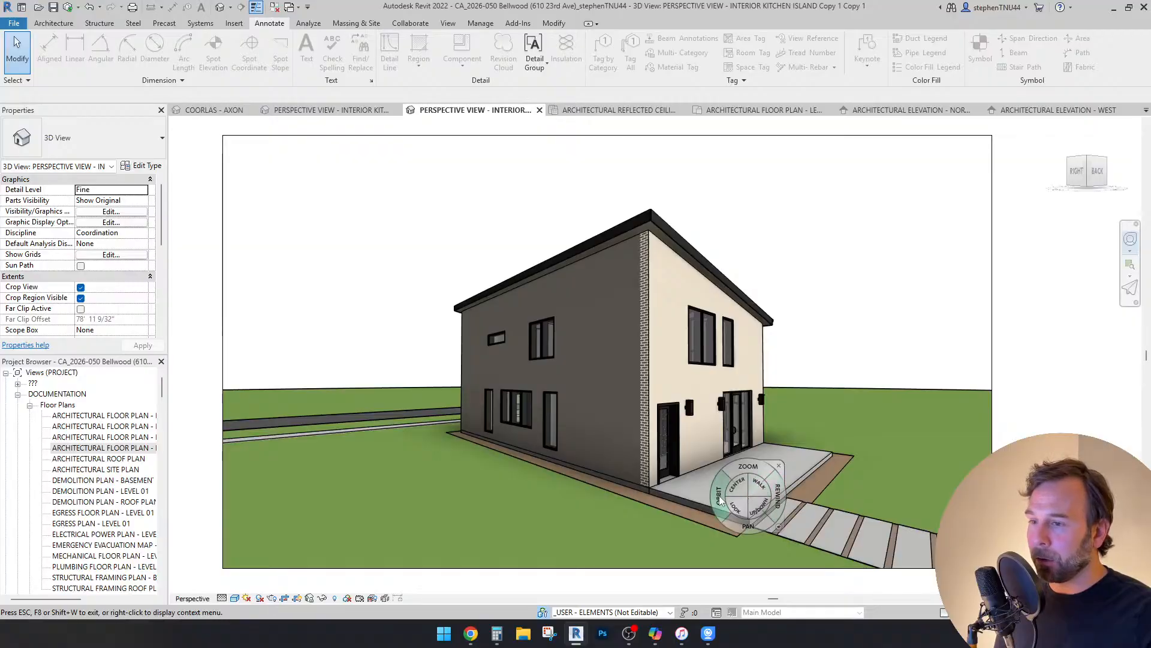
{"action": "left_click_drag", "start_coordinate": [719, 448], "coordinate": [665, 471]}
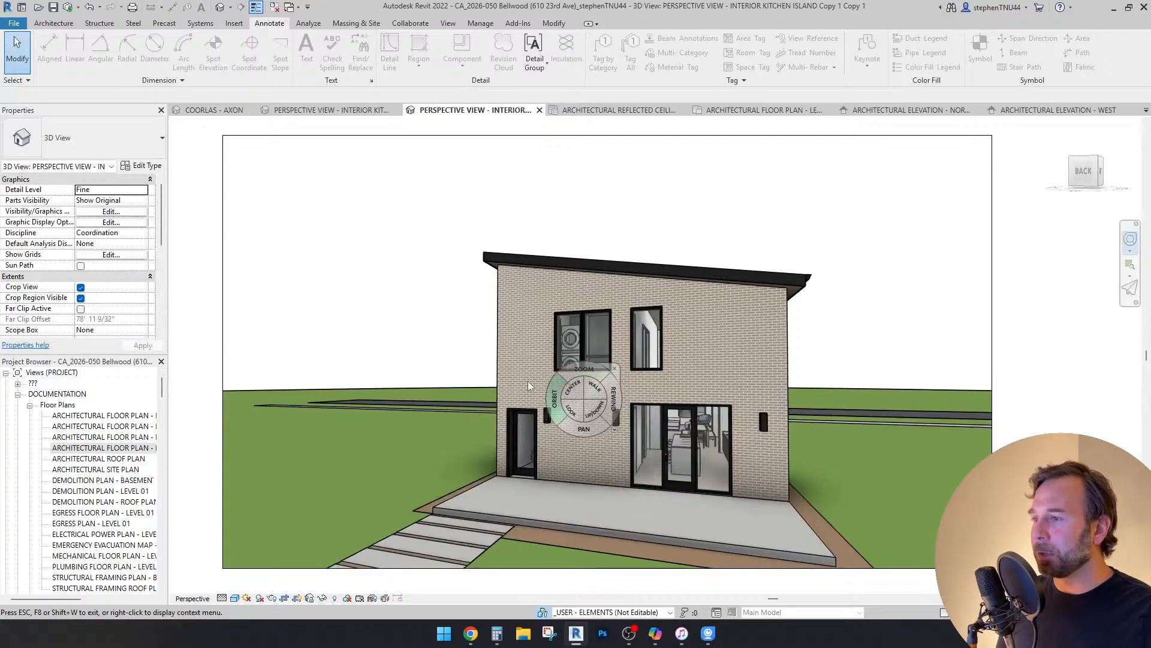
Step: Close the Level 02 floor plan and examine the overall Level 01 floor plan layout
{"action": "left_click", "coordinate": [789, 111]}
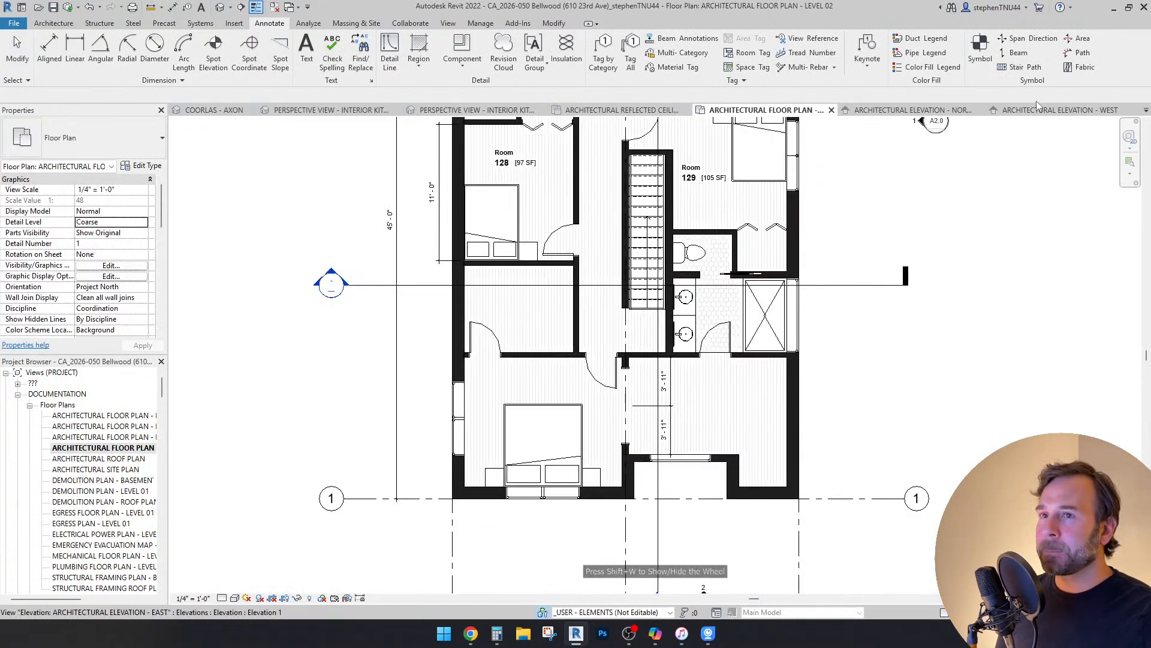
{"action": "left_click", "coordinate": [832, 110]}
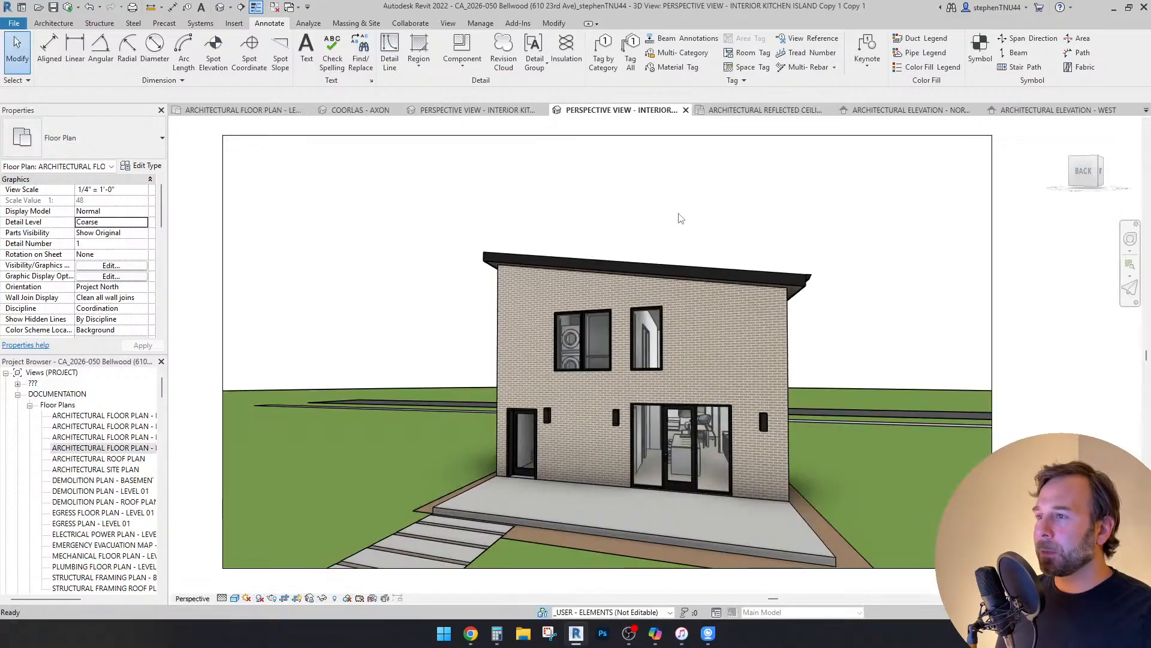
{"action": "scroll", "coordinate": [650, 207], "scroll_direction": "up", "scroll_amount": 5}
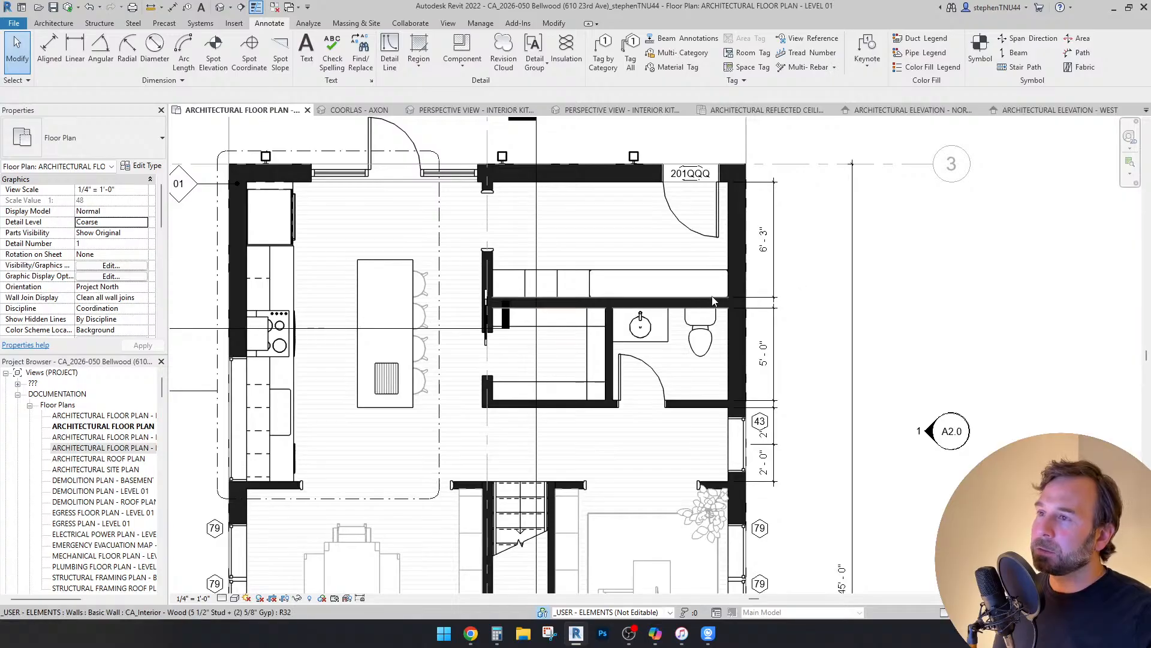
{"action": "scroll", "coordinate": [699, 303], "scroll_direction": "down", "scroll_amount": 6}
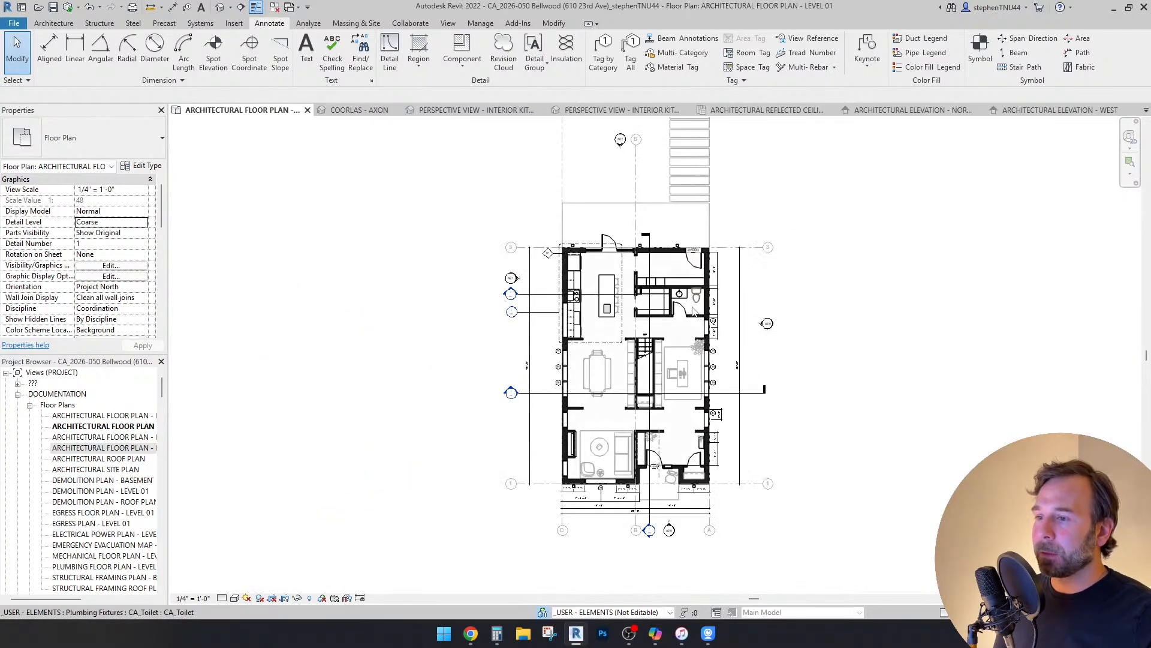
{"action": "scroll", "coordinate": [694, 269], "scroll_direction": "up", "scroll_amount": 2}
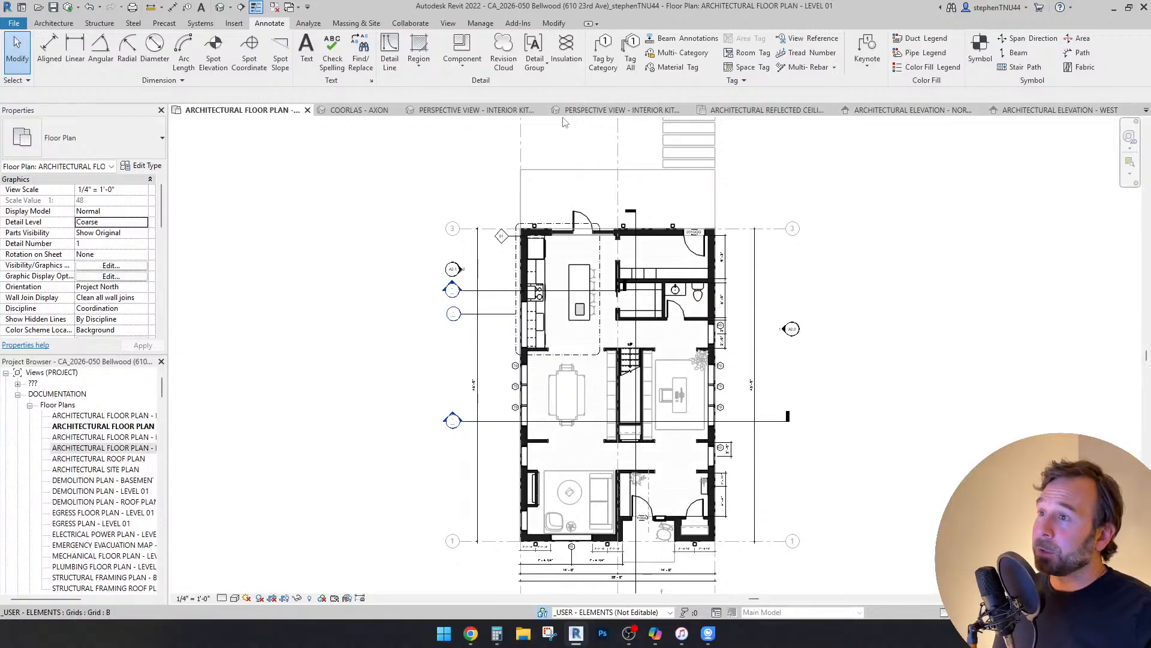
Step: Return to the exterior perspective and orbit around the house to face the front entry elevation
{"action": "left_click", "coordinate": [621, 110]}
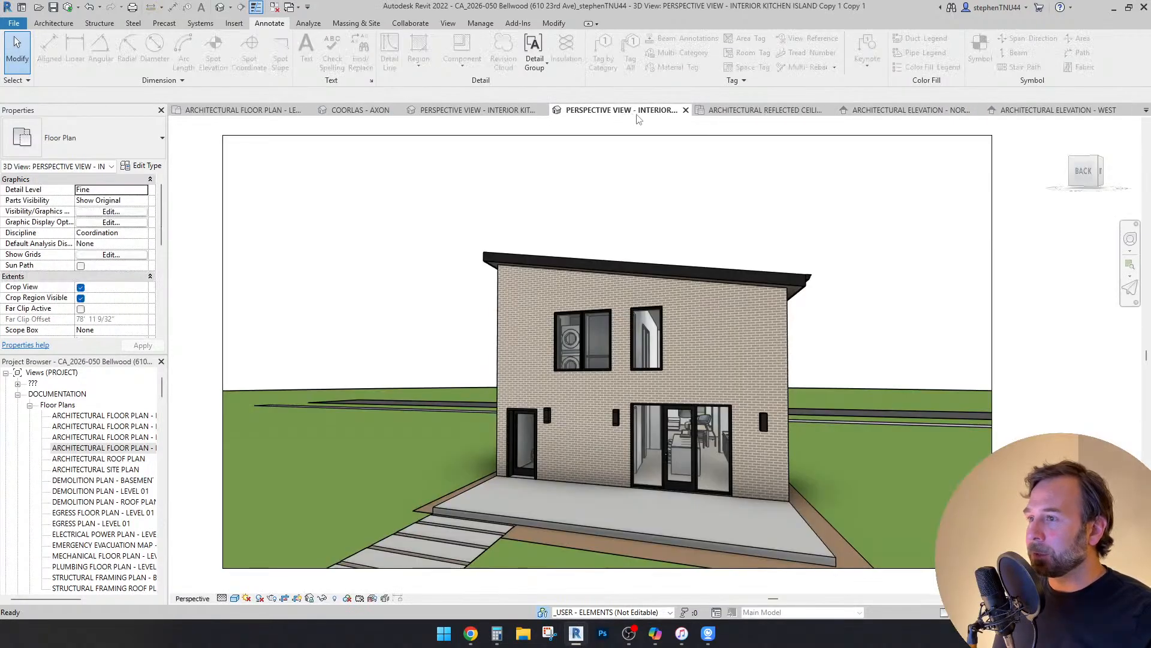
{"action": "key", "text": "shift+w"}
{"action": "left_click_drag", "start_coordinate": [652, 383], "coordinate": [533, 396]}
{"action": "left_click_drag", "start_coordinate": [761, 414], "coordinate": [464, 420]}
{"action": "left_click_drag", "start_coordinate": [981, 452], "coordinate": [805, 426]}
{"action": "left_click_drag", "start_coordinate": [672, 470], "coordinate": [186, 341]}
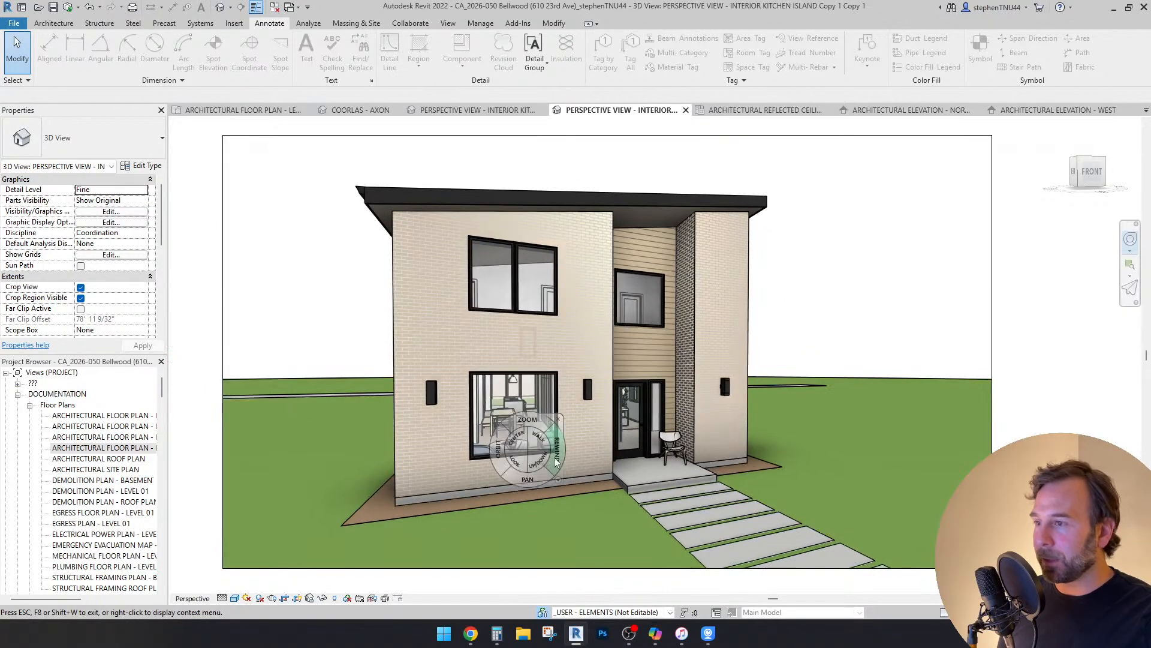
{"action": "left_click_drag", "start_coordinate": [612, 470], "coordinate": [543, 463]}
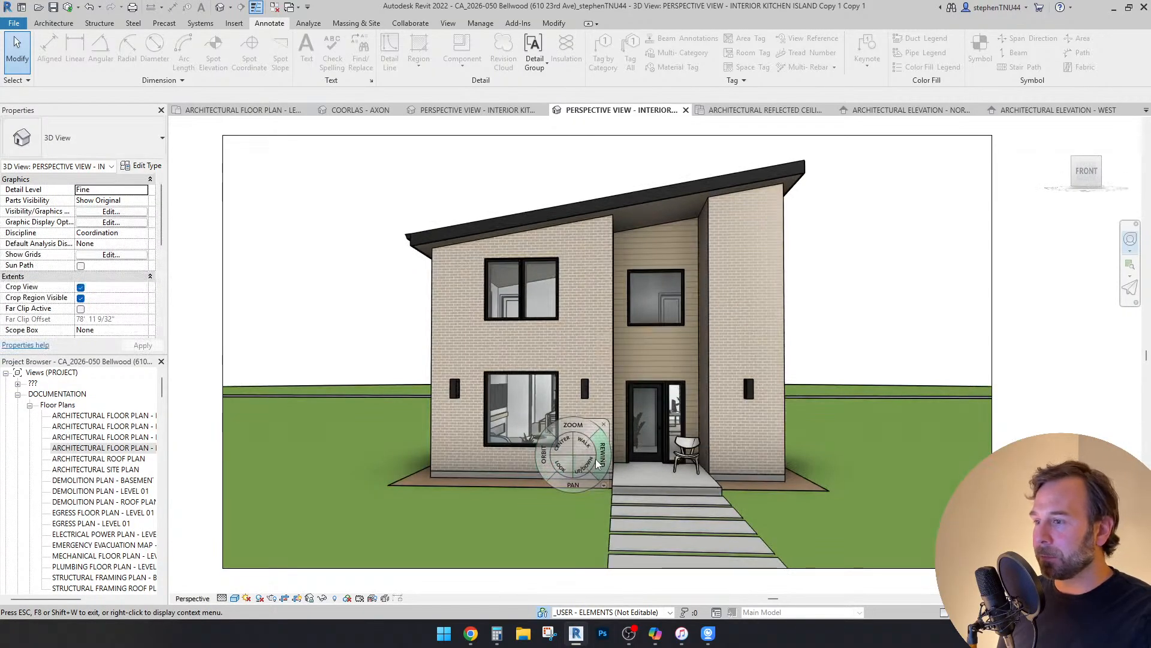